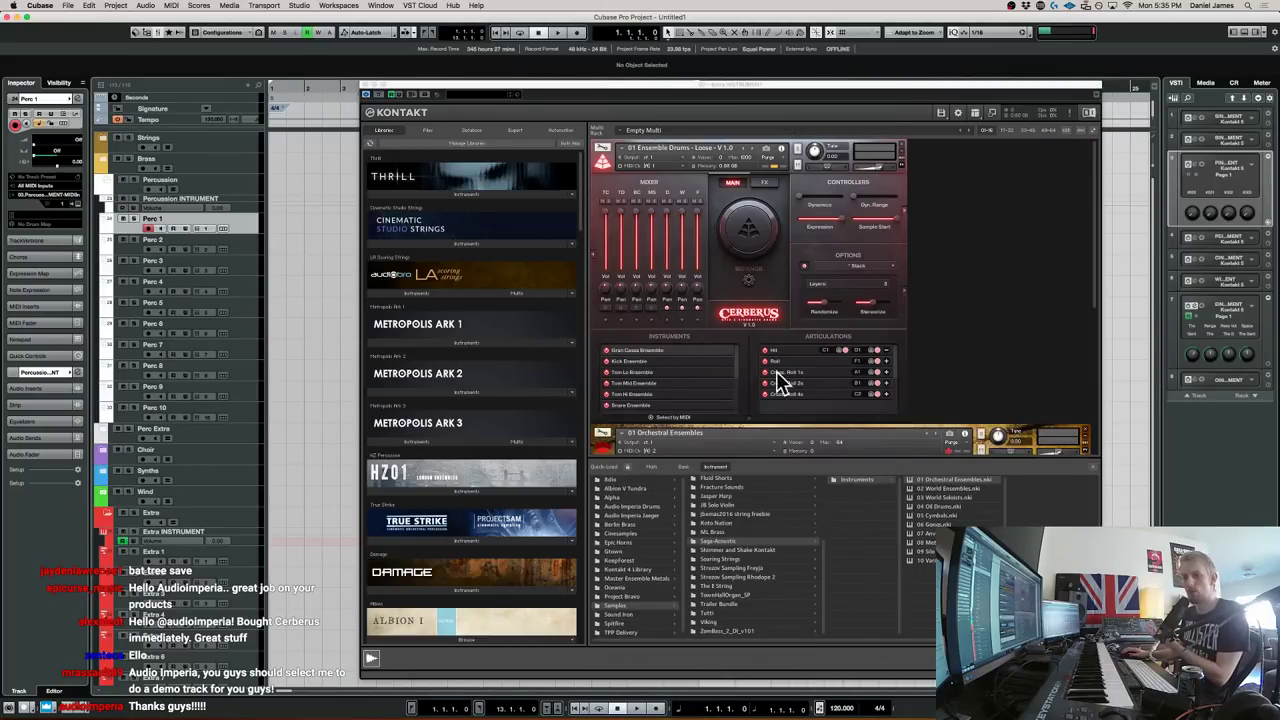
# Compare the Cerberus and Saga instruments in the rack and remove Saga's 01 Orchestral Ensembles
pyautogui.scroll(-5, 775, 375)
pyautogui.scroll(5, 1100, 320)
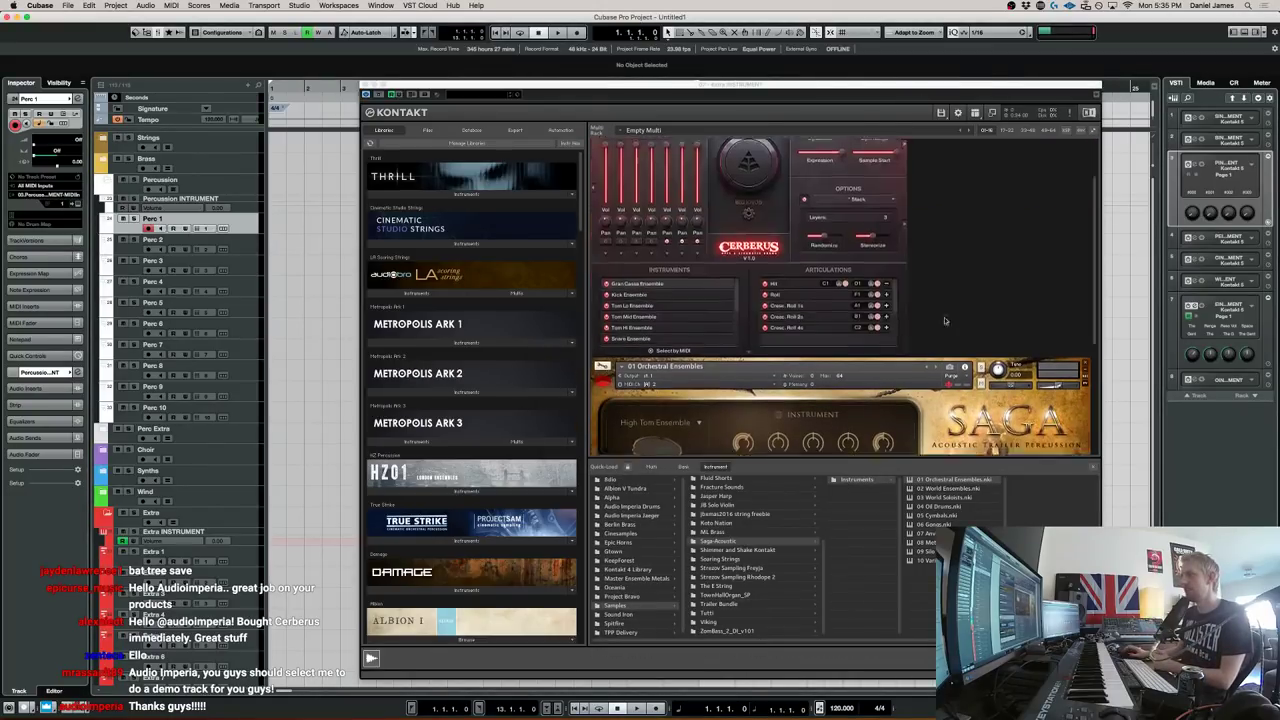
pyautogui.scroll(-2, 974, 351)
pyautogui.scroll(3, 966, 375)
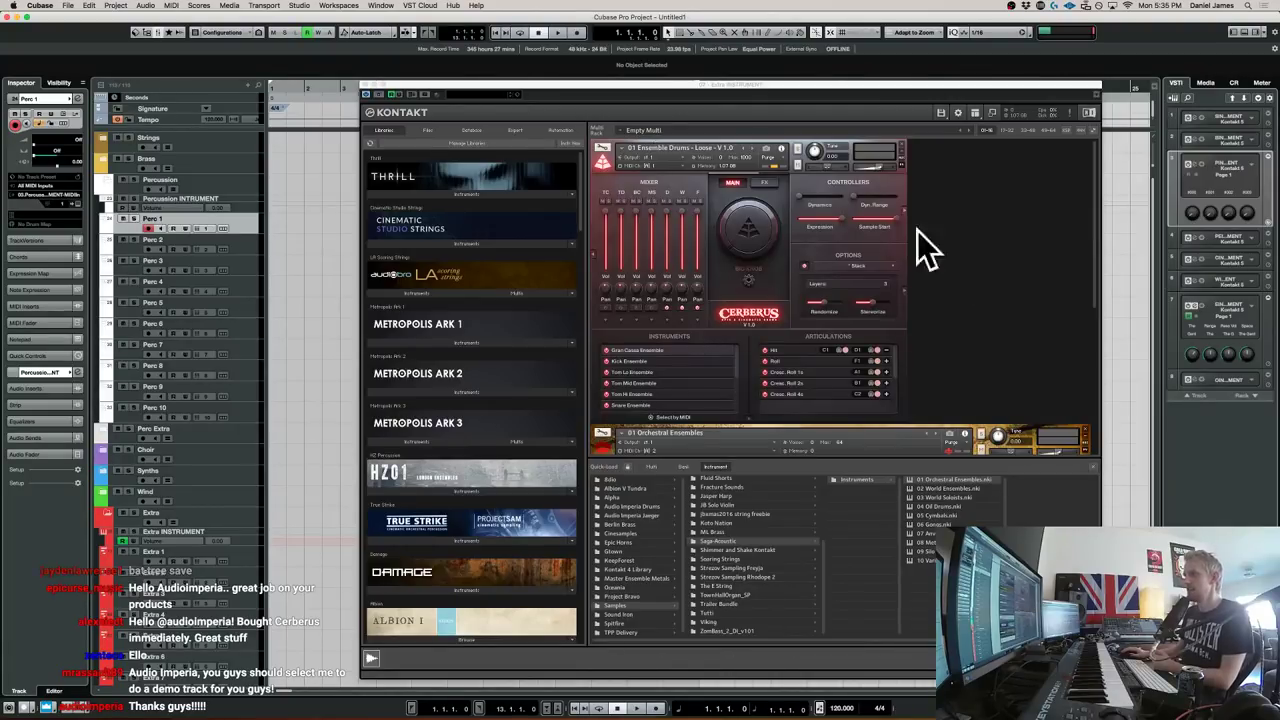
pyautogui.click(1085, 432)
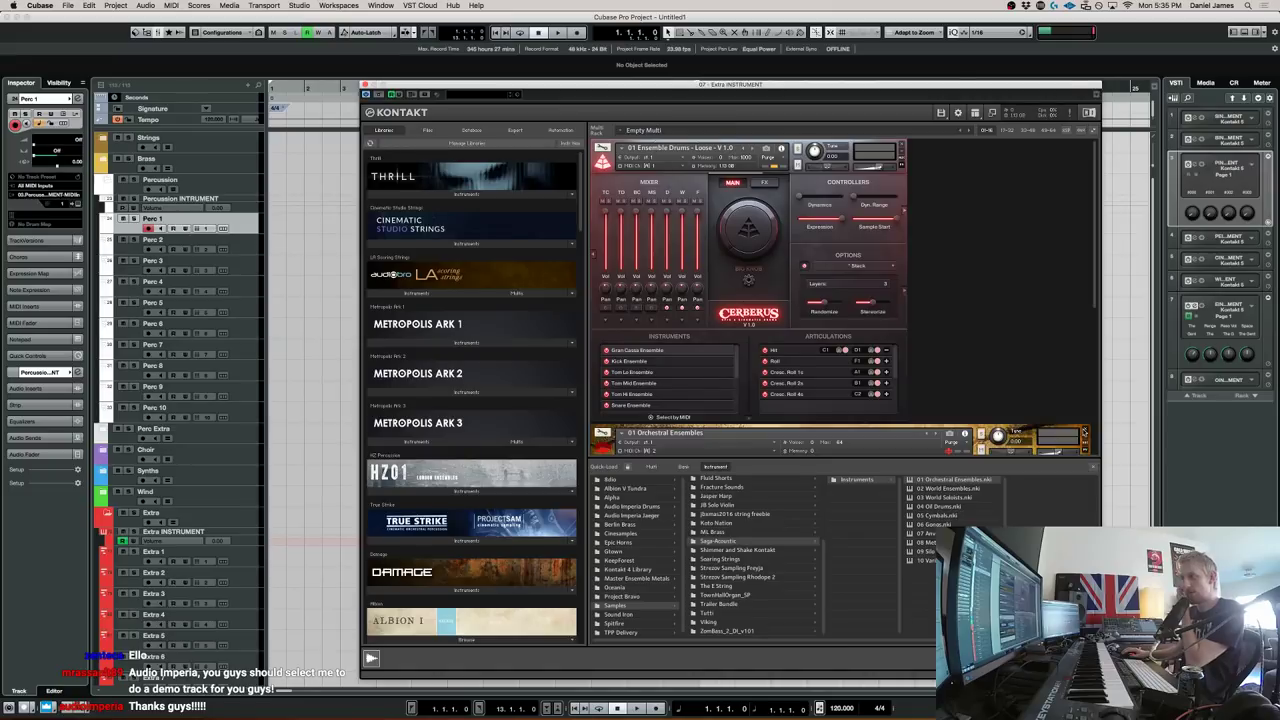
pyautogui.click(1084, 433)
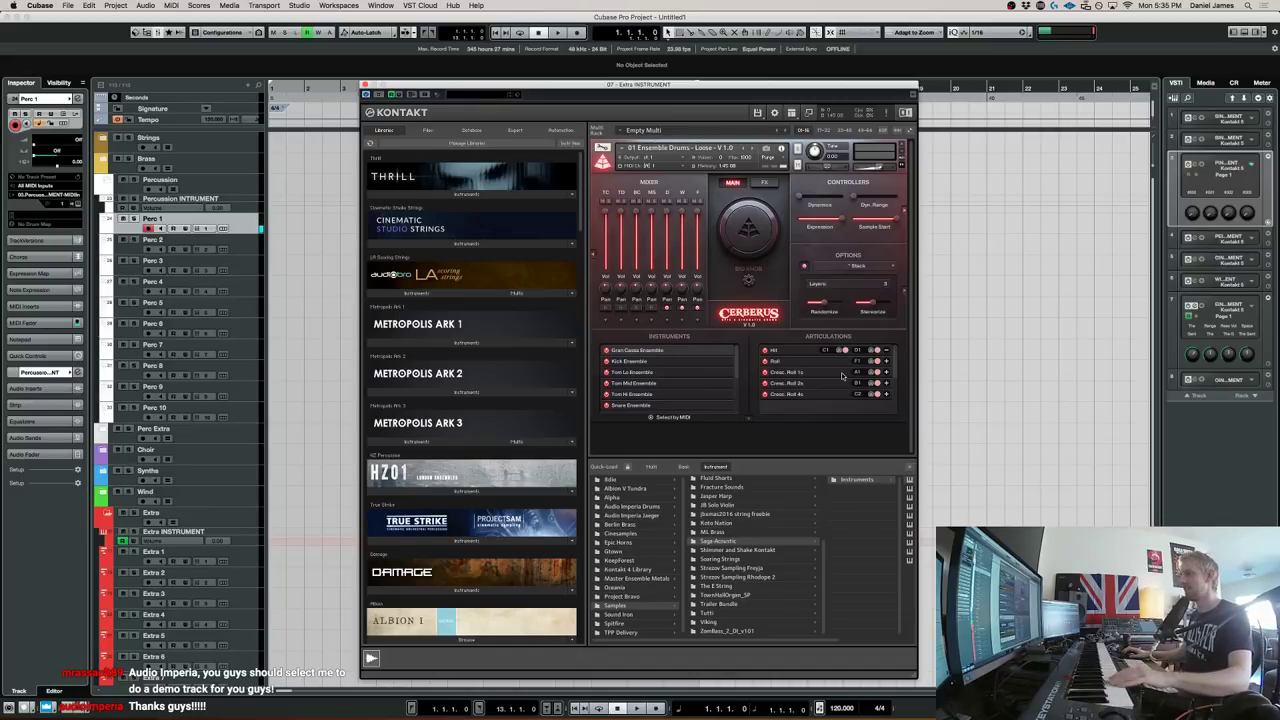
# Switch the Cerberus instrument to 02 Ensemble Drums - Loose - Hits Only and select the Extra 1 track
pyautogui.rightClick(838, 434)
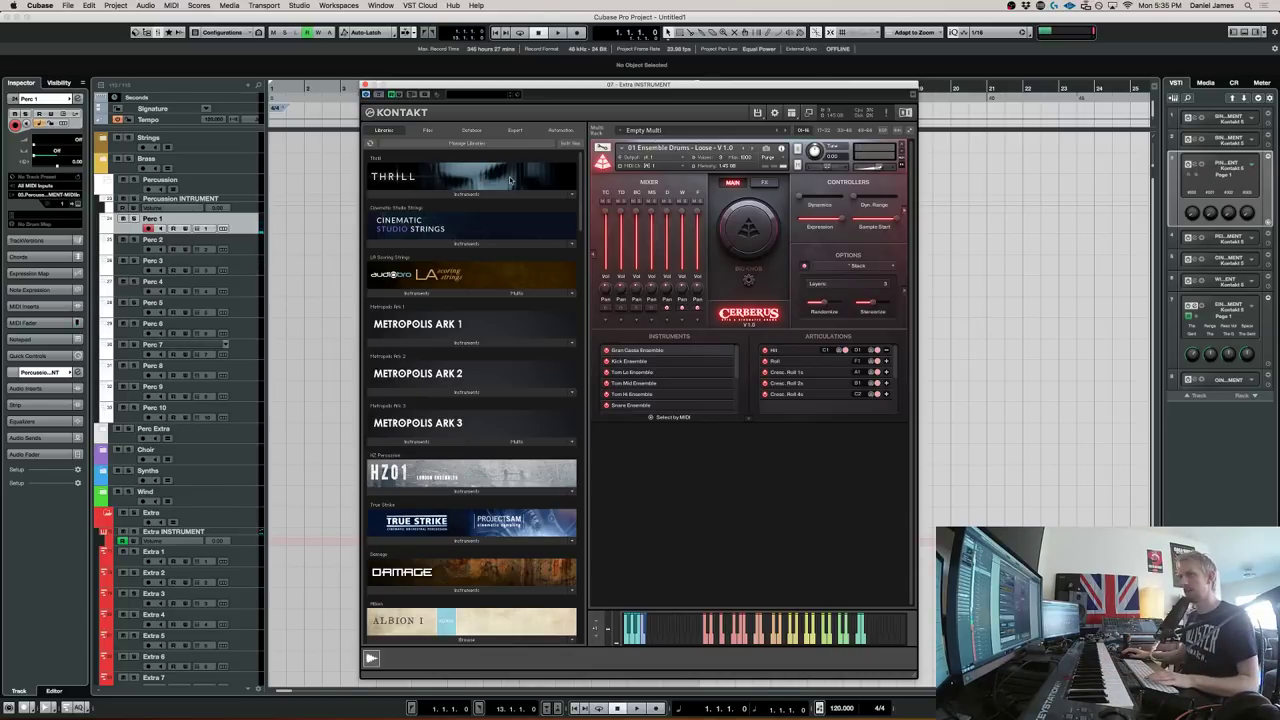
pyautogui.click(751, 150)
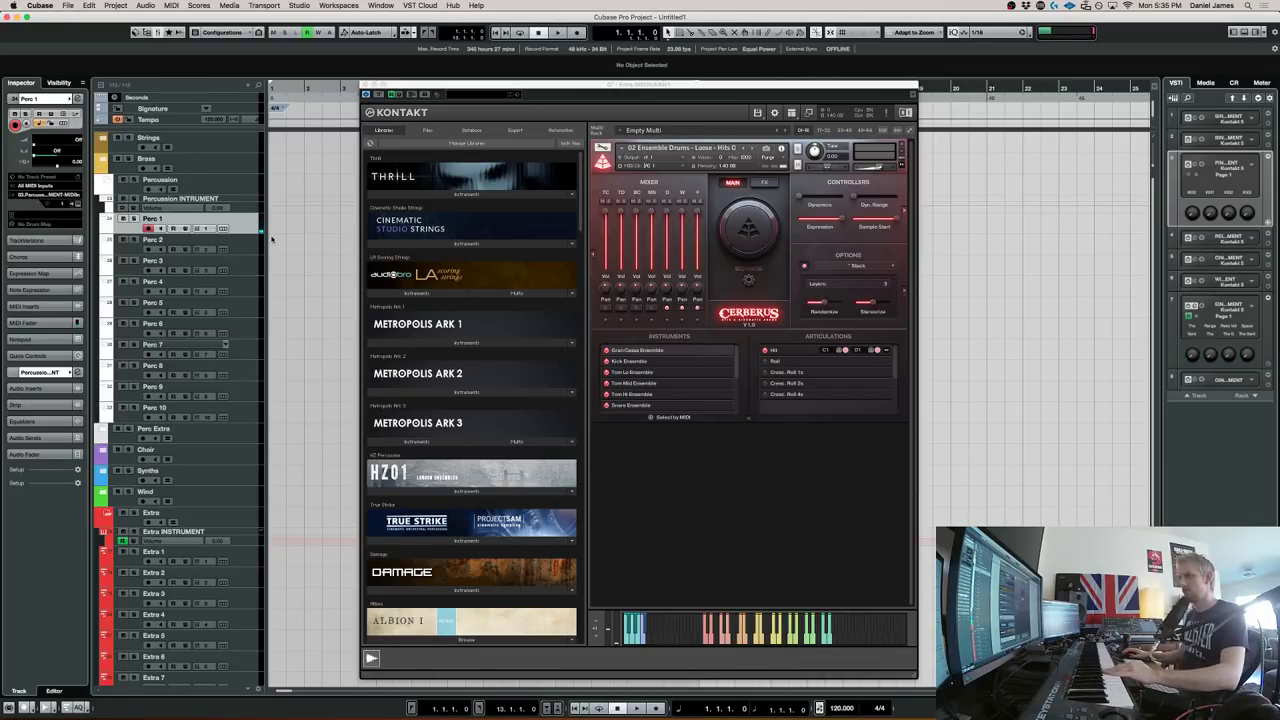
pyautogui.click(239, 564)
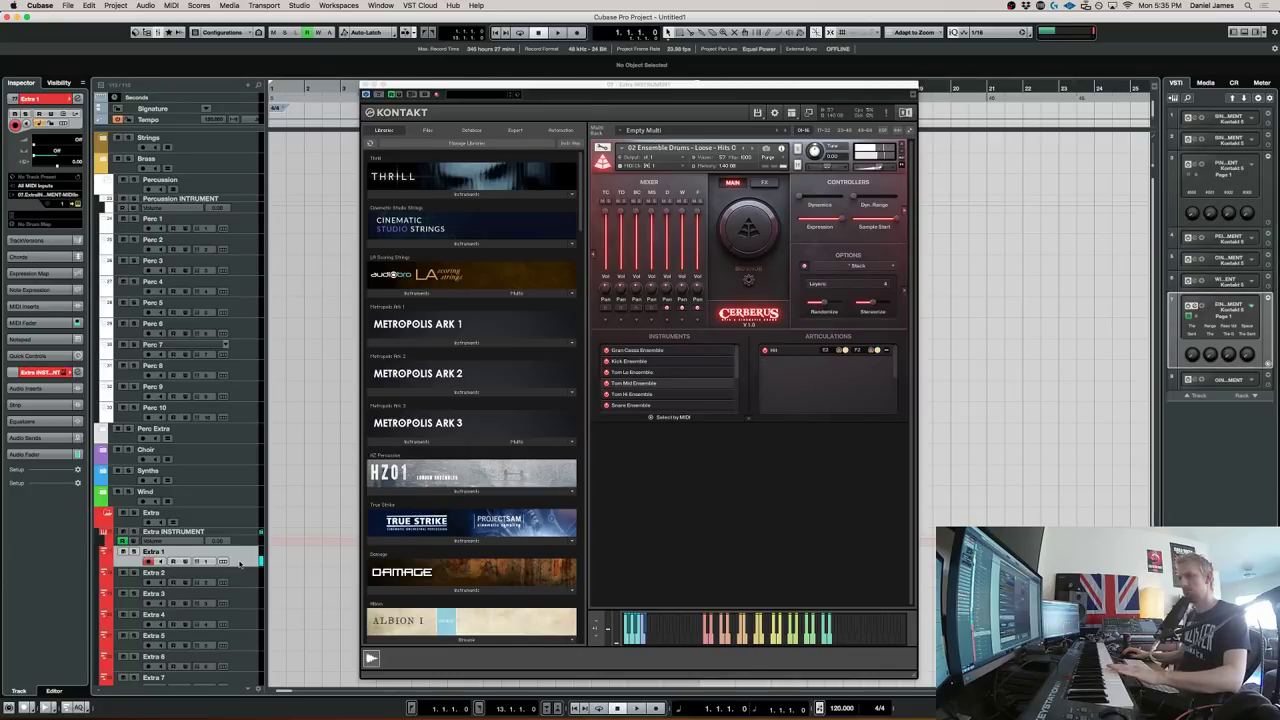
# Select the Perc 1 track and show the Percussion instrument's Kontakt window in place of the Extra instrument's
pyautogui.click(246, 217)
pyautogui.click(364, 86)
pyautogui.click(365, 86)
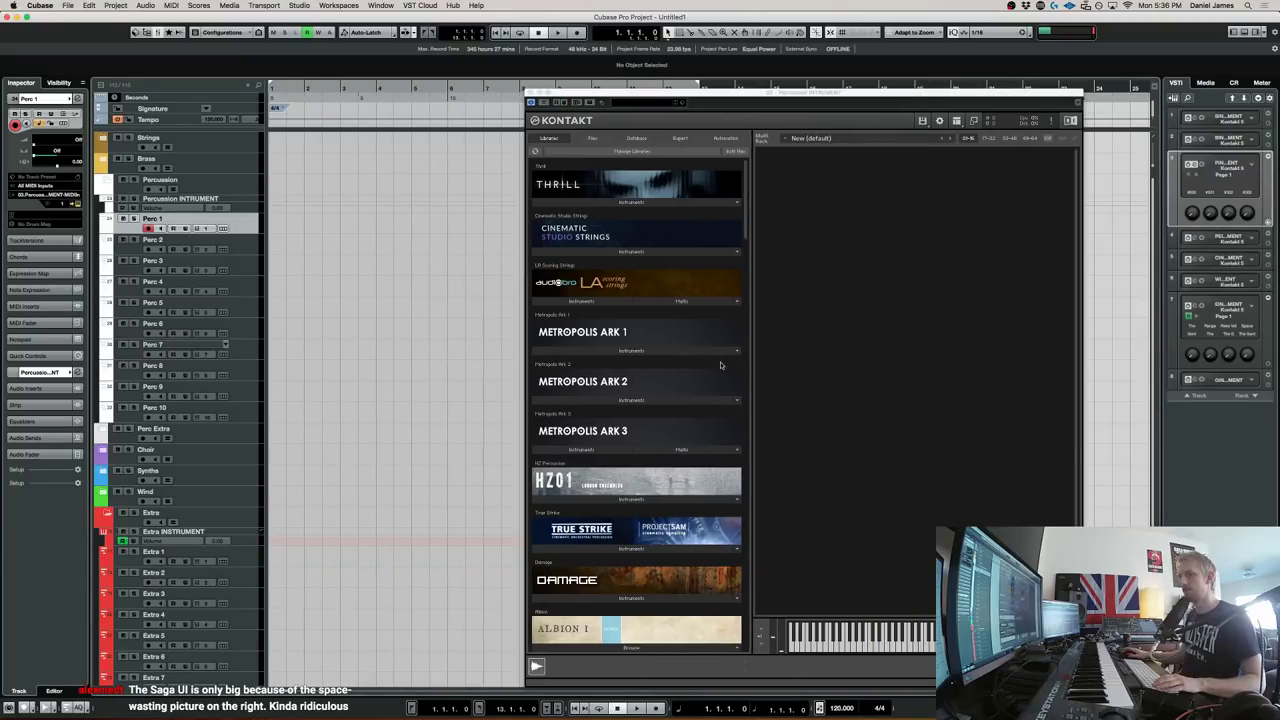
# Show the Quick-Load browser in the empty Kontakt rack and open its Samples folder
pyautogui.click(857, 287)
pyautogui.doubleClick(857, 287)
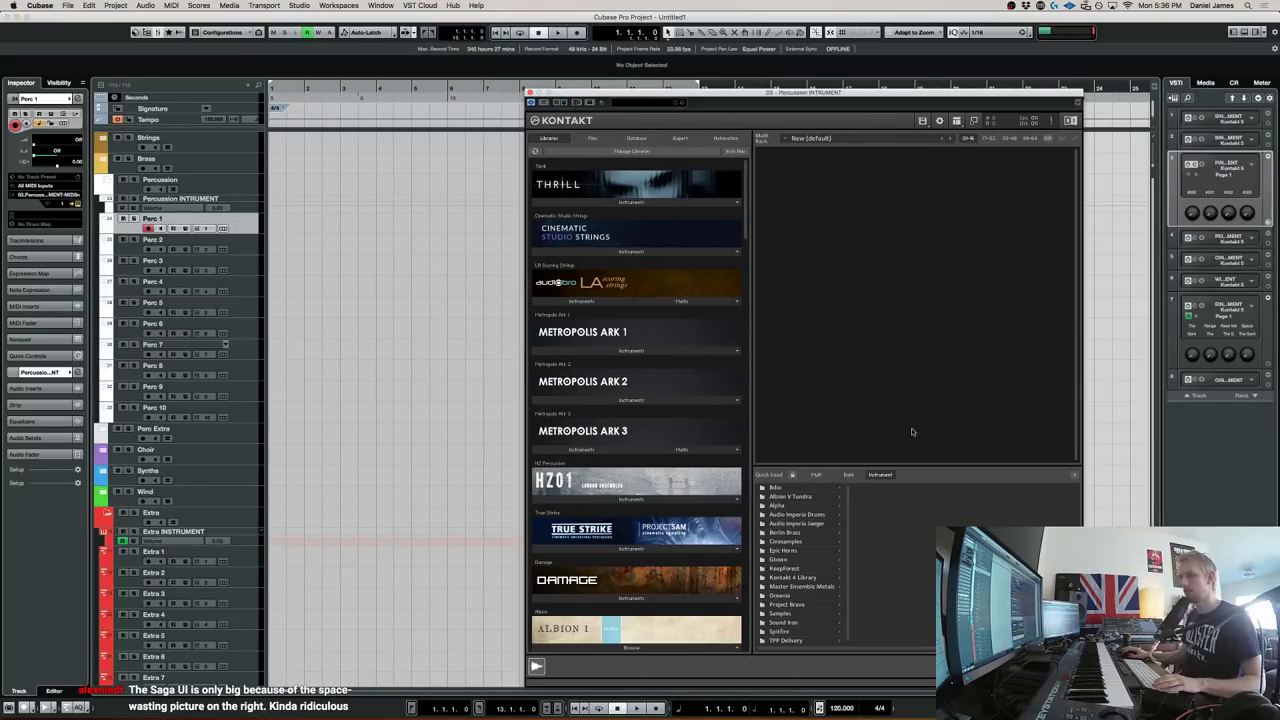
pyautogui.click(814, 630)
pyautogui.click(812, 613)
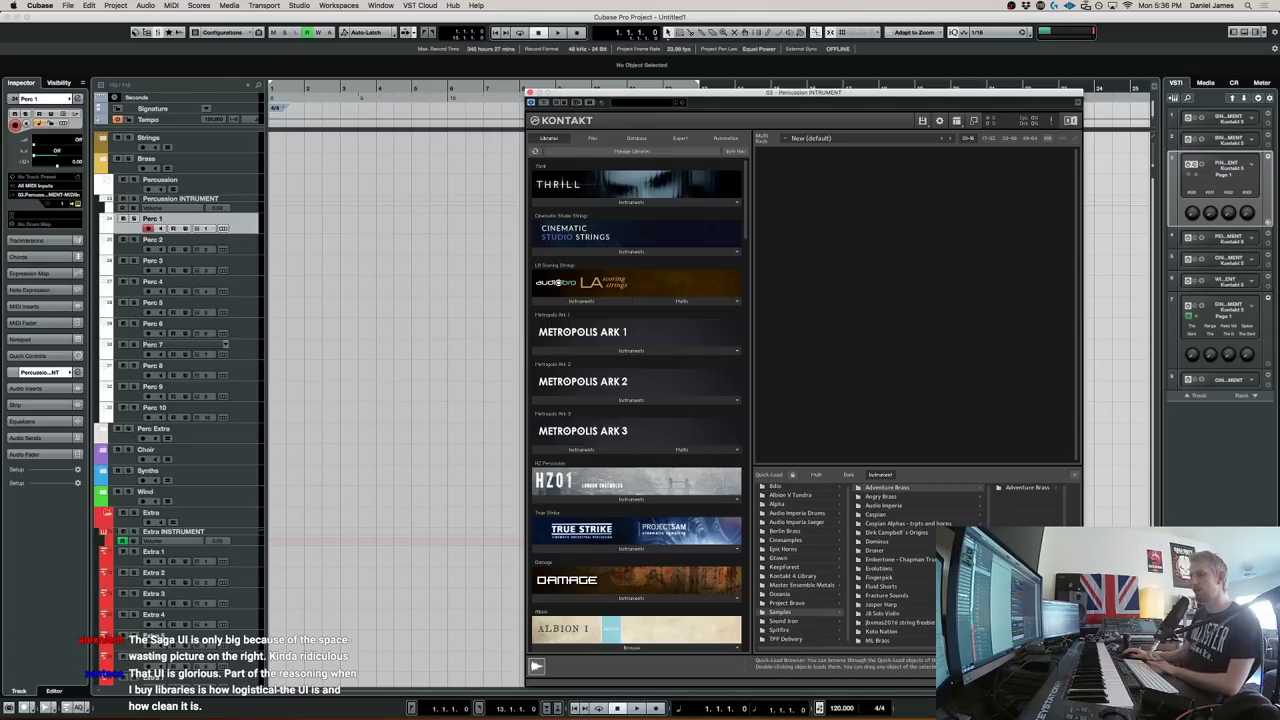
# Load Dominus Choir from the Dominus folder into the rack and reposition the Kontakt window to fit its interface
pyautogui.scroll(-3, 900, 560)
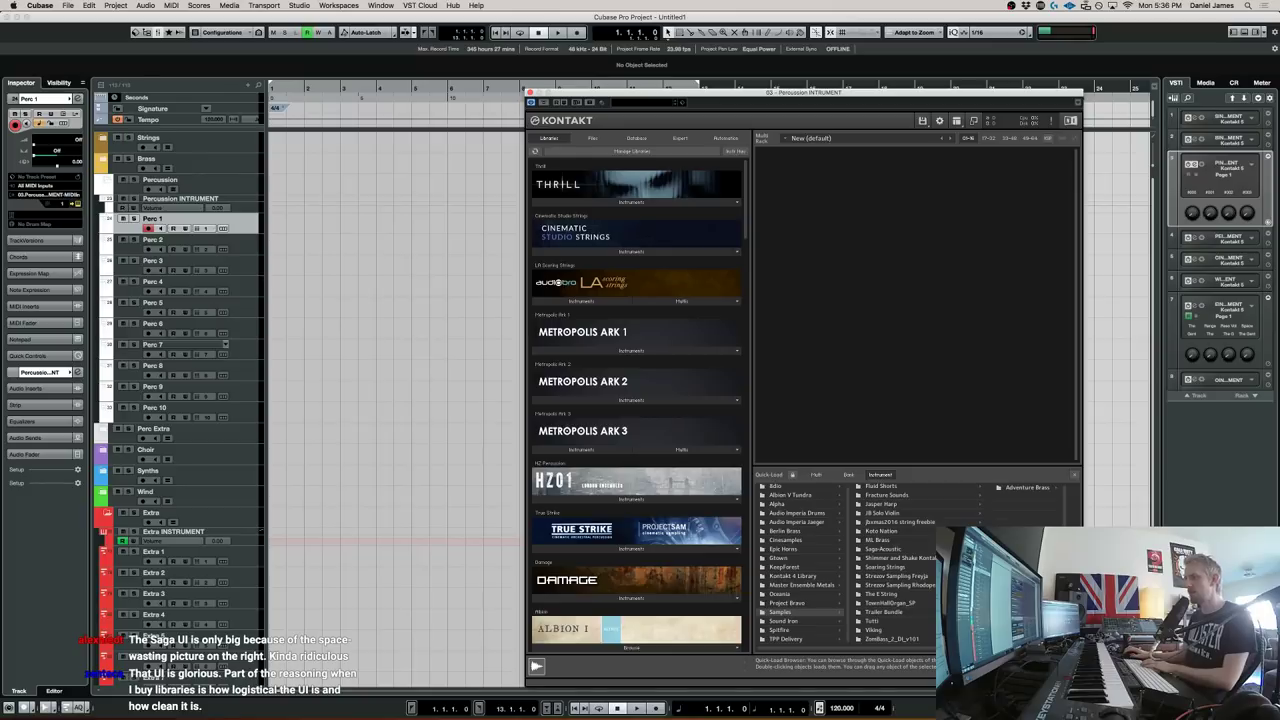
pyautogui.scroll(2, 920, 536)
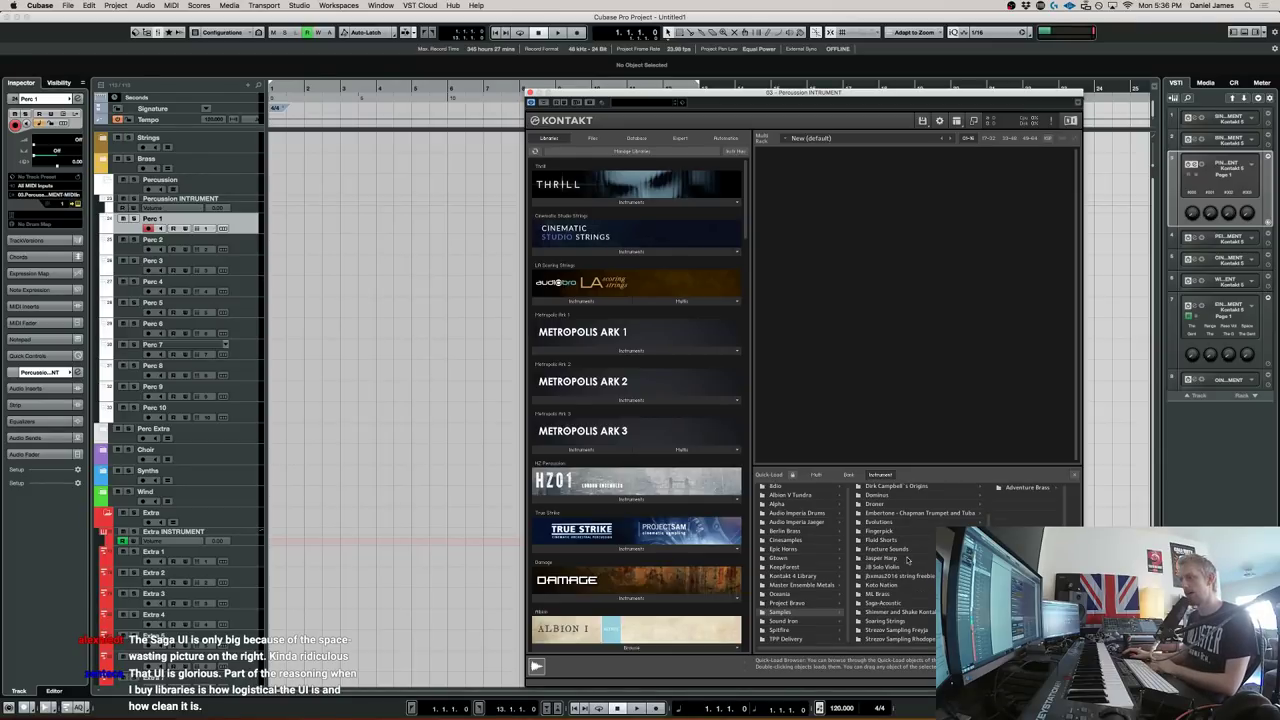
pyautogui.scroll(-20, 567, 494)
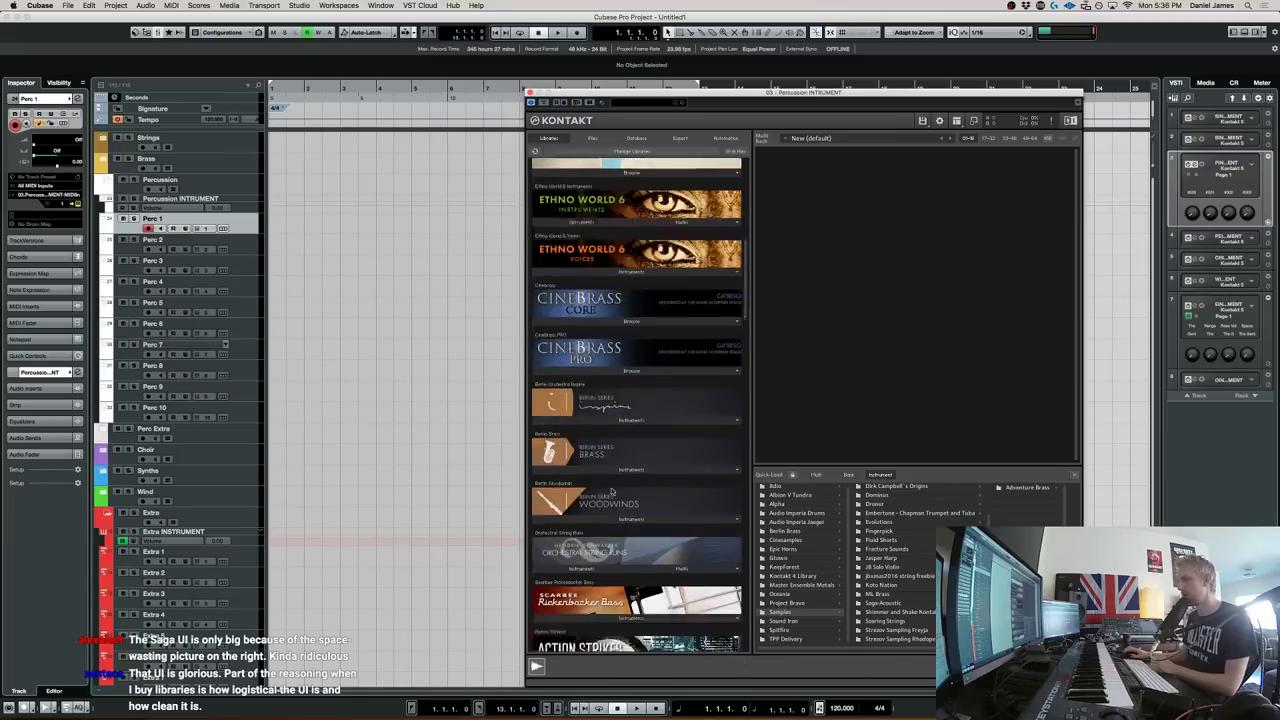
pyautogui.scroll(-15, 630, 489)
pyautogui.scroll(20, 630, 505)
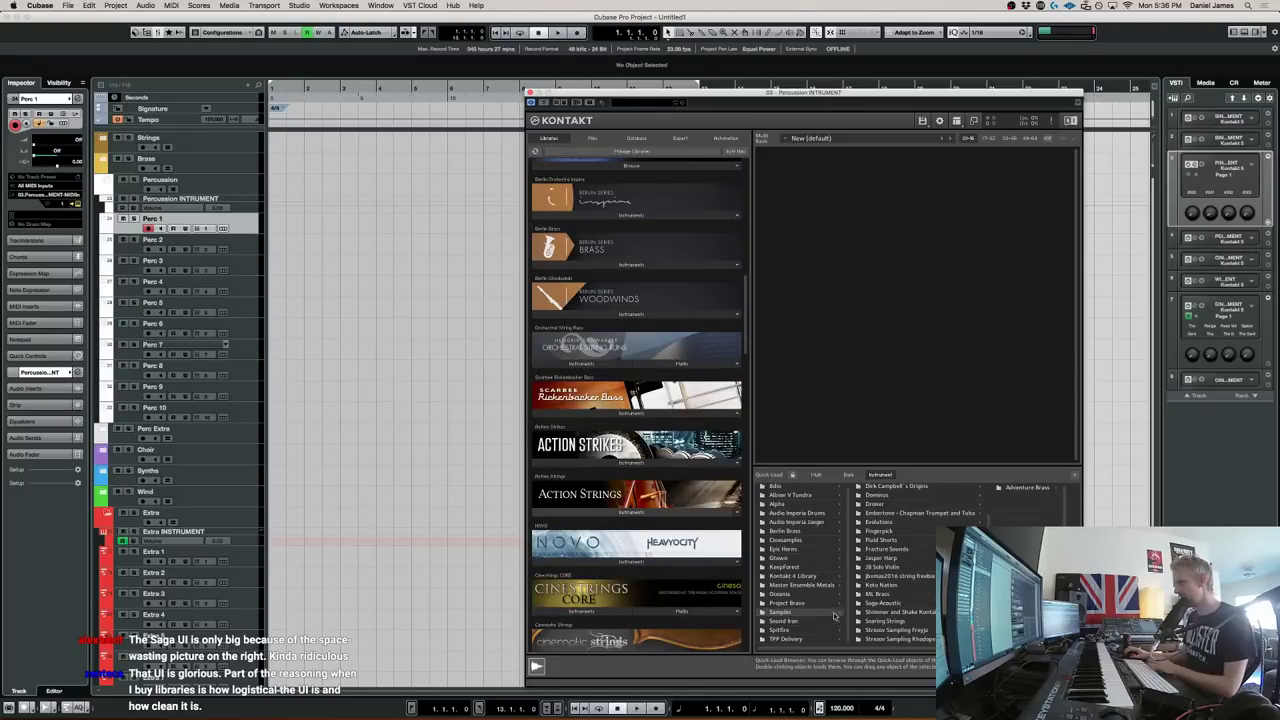
pyautogui.click(878, 496)
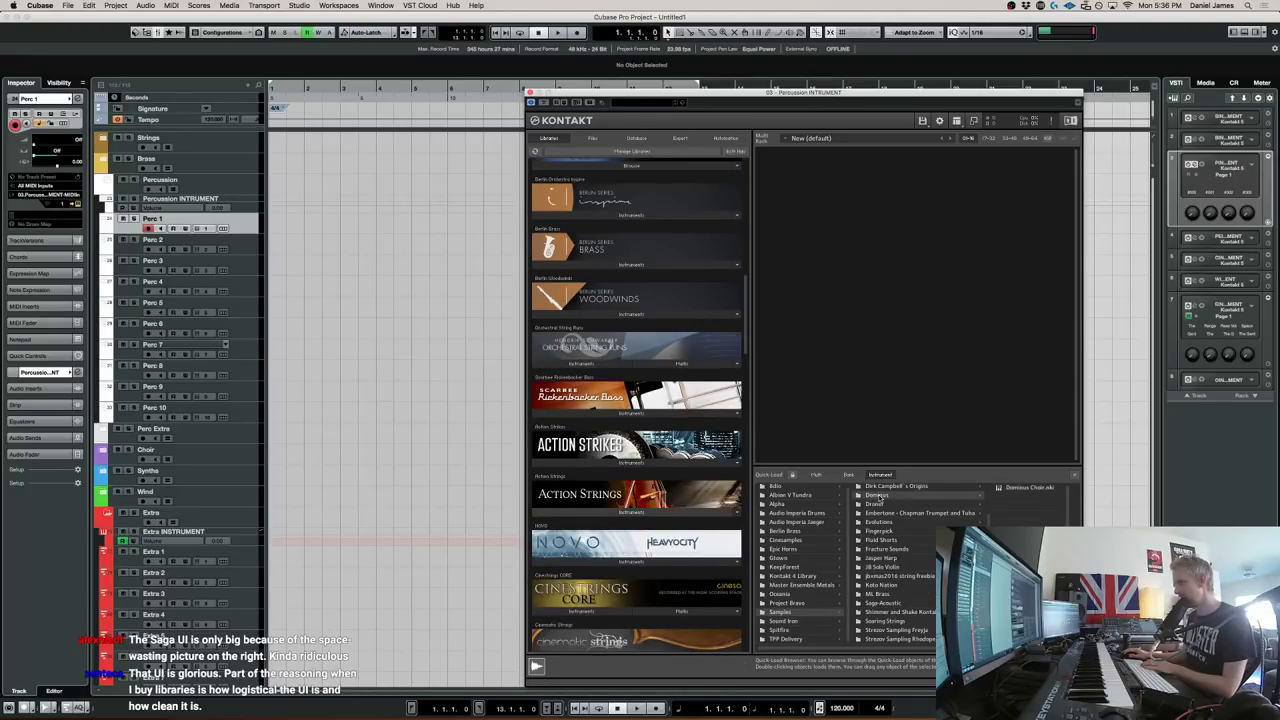
pyautogui.click(1018, 492)
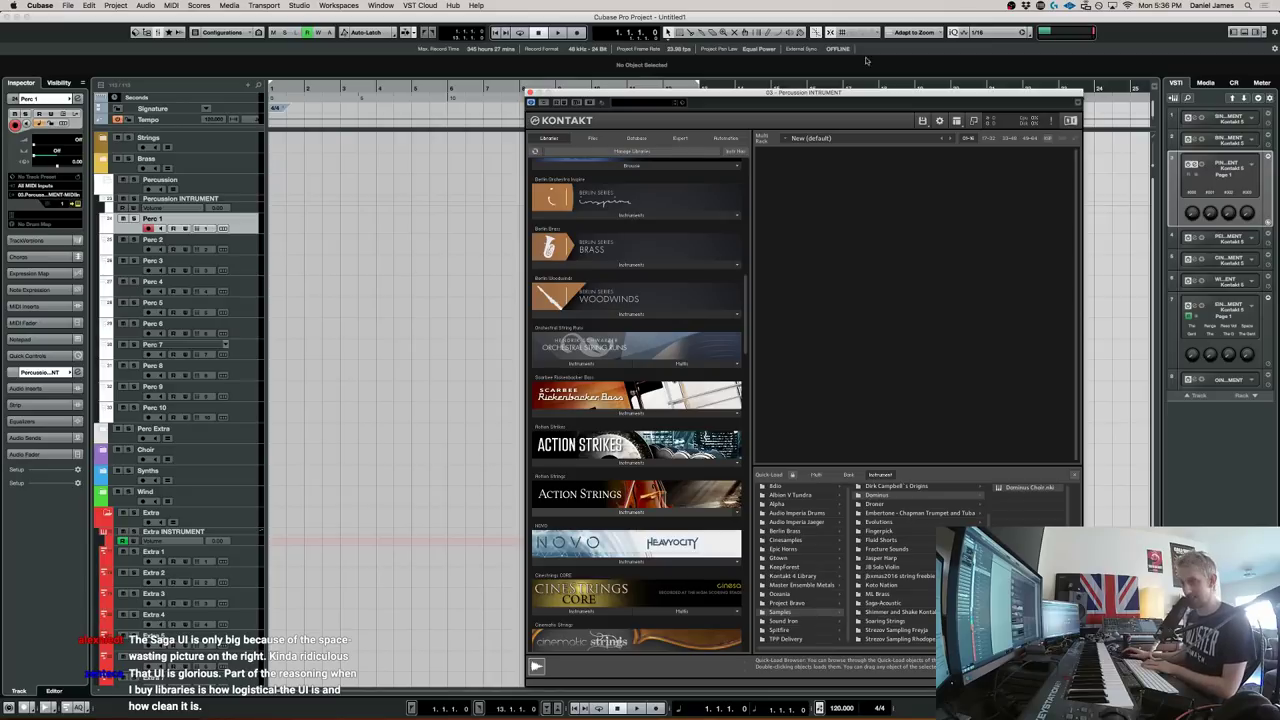
pyautogui.moveTo(834, 92); pyautogui.dragTo(632, 92)
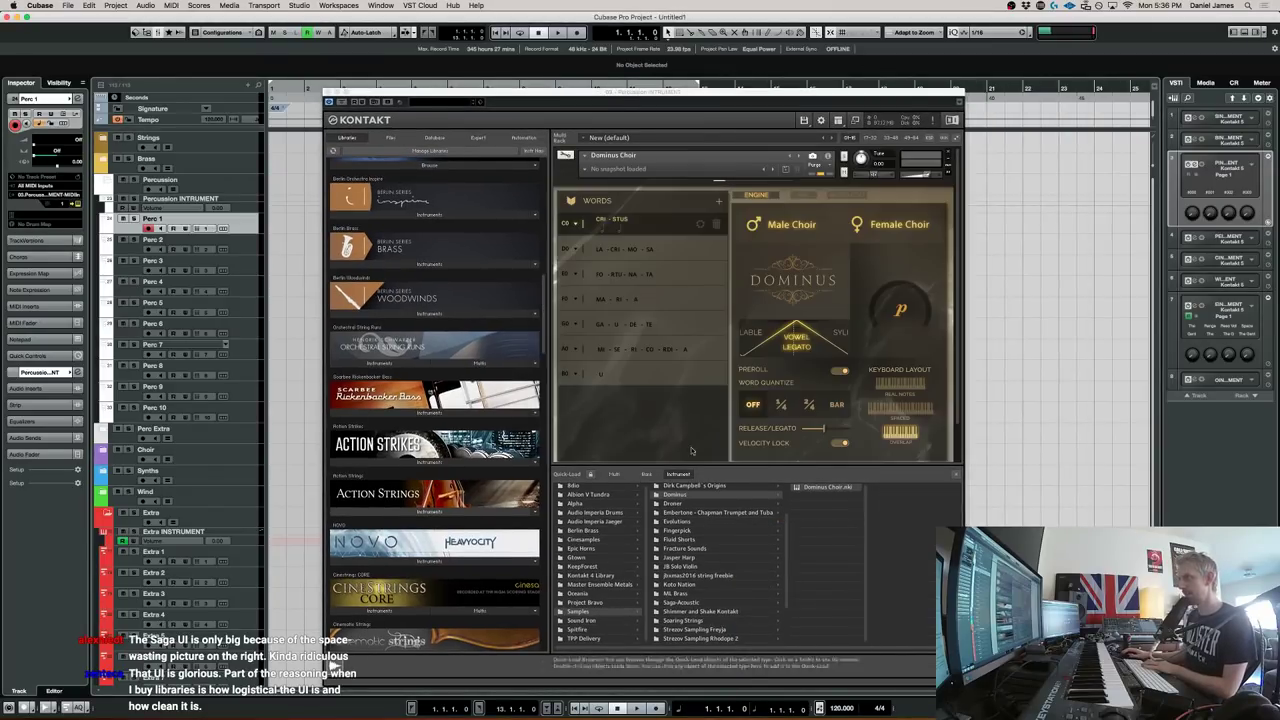
pyautogui.scroll(-2, 690, 451)
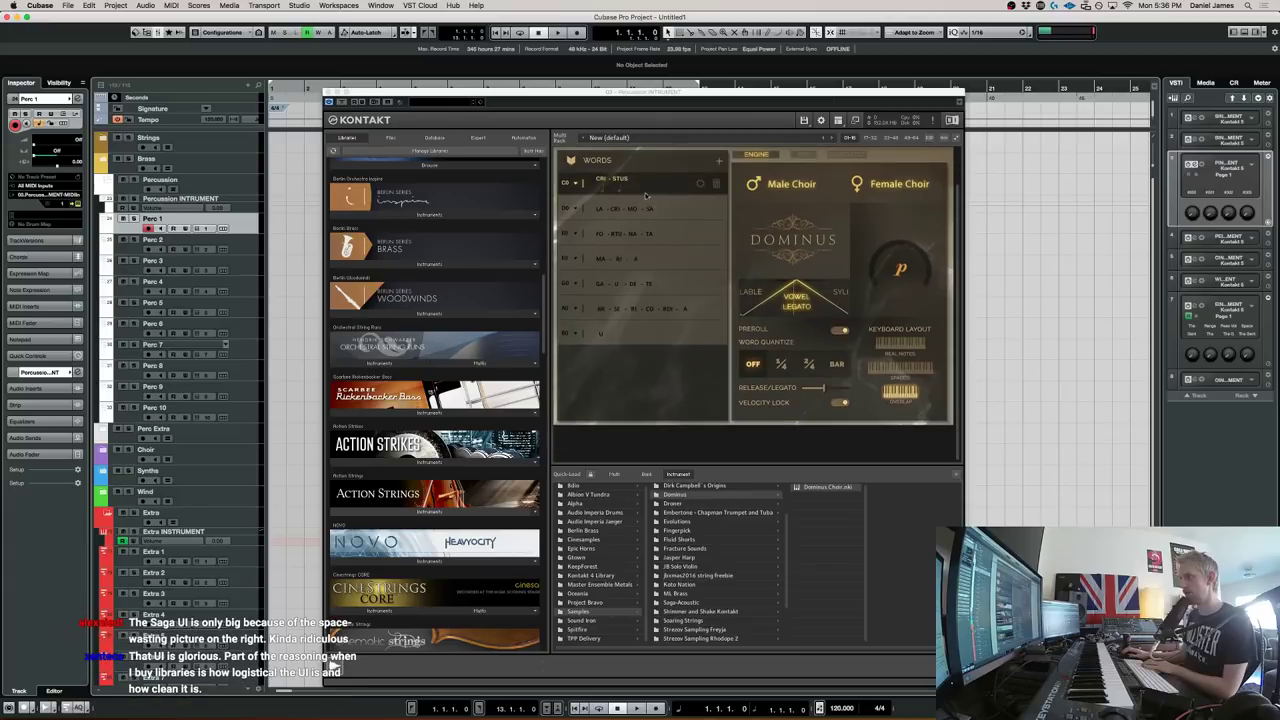
# Load 01 Orchestral Ensembles from the Saga-Acoustic Instruments folder below Dominus Choir
pyautogui.click(702, 603)
pyautogui.click(843, 488)
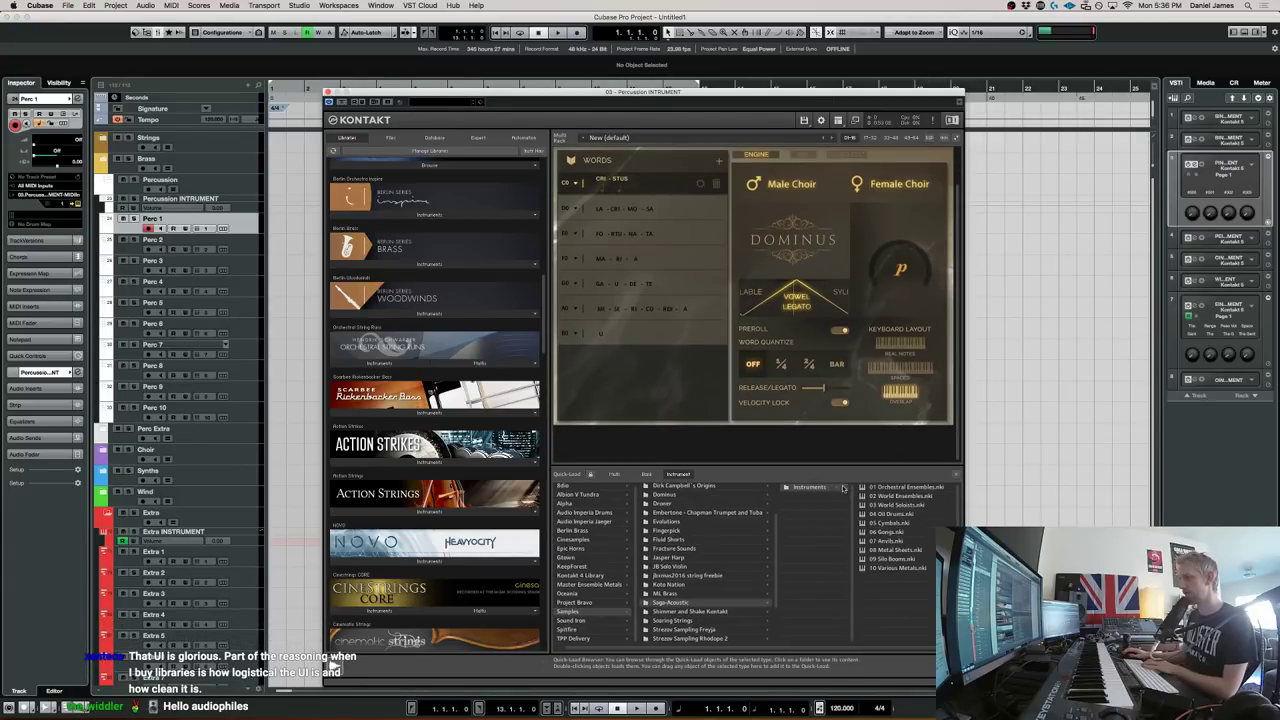
pyautogui.doubleClick(900, 487)
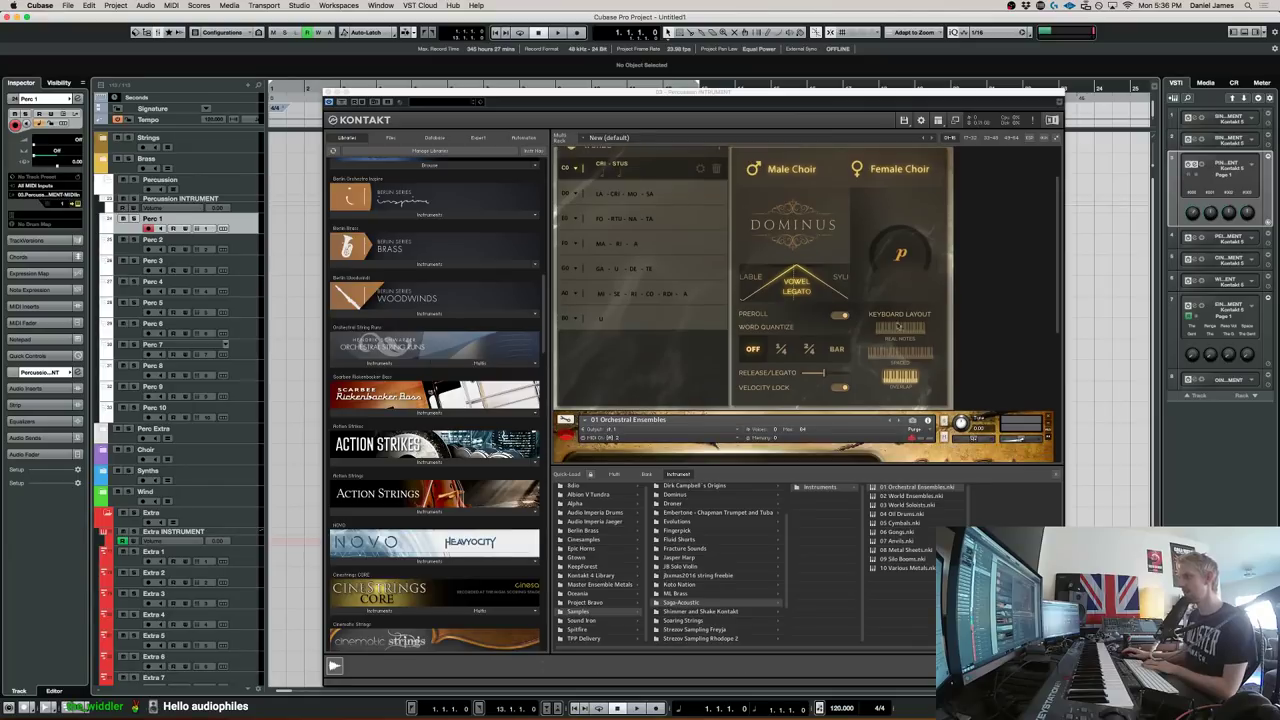
pyautogui.scroll(-9, 898, 328)
pyautogui.scroll(6, 893, 378)
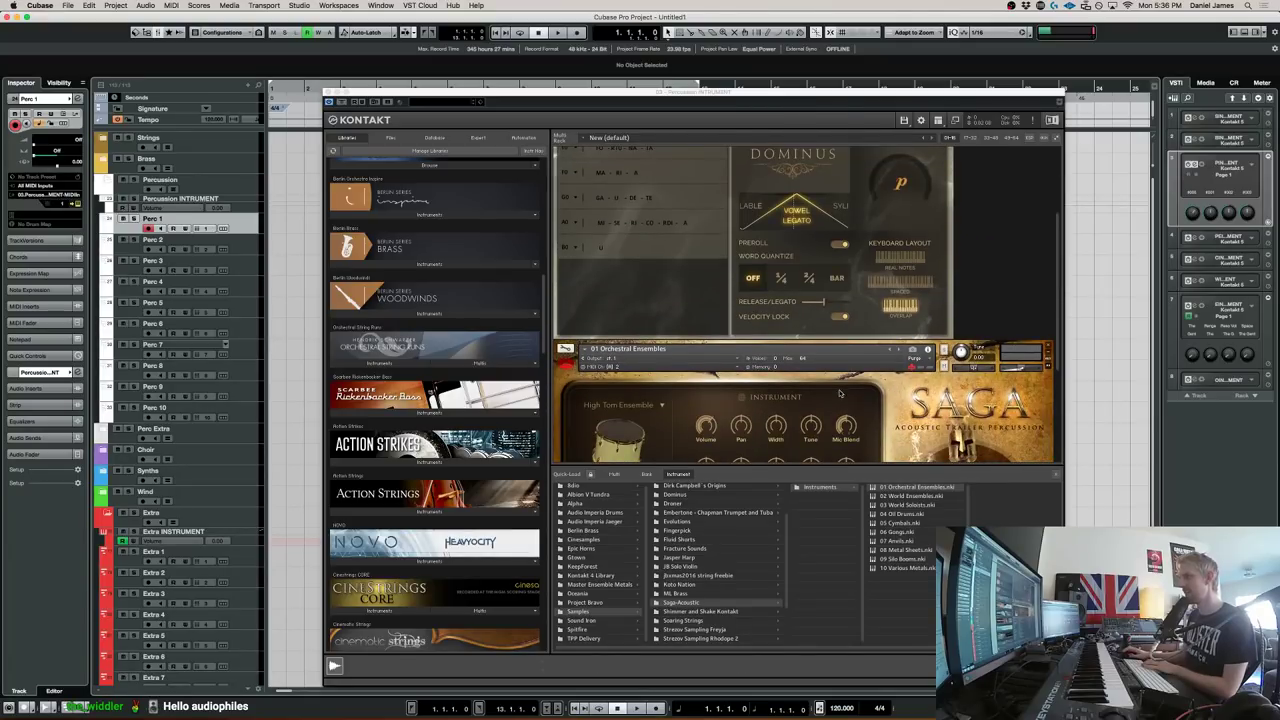
# Load 01 Ensemble Drums - Loose - V1.0 from the Audio Imperia Cerberus ensemble drums folder
pyautogui.click(700, 593)
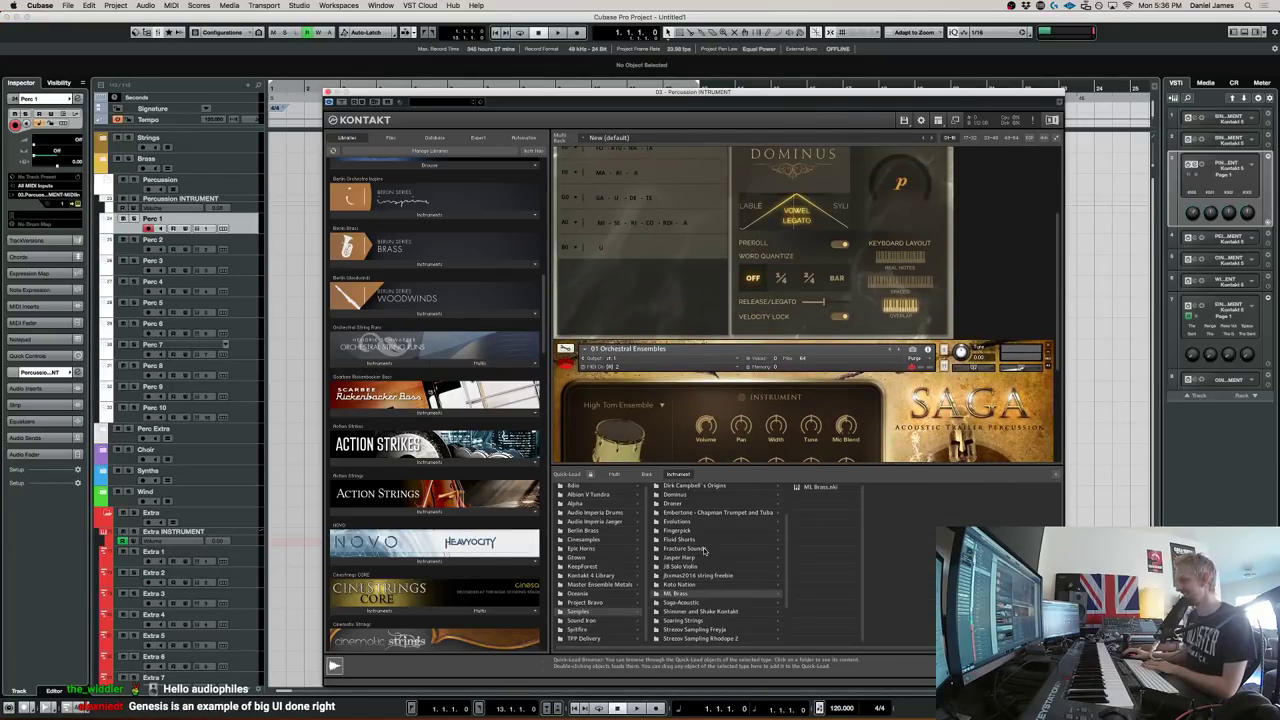
pyautogui.scroll(-2, 701, 620)
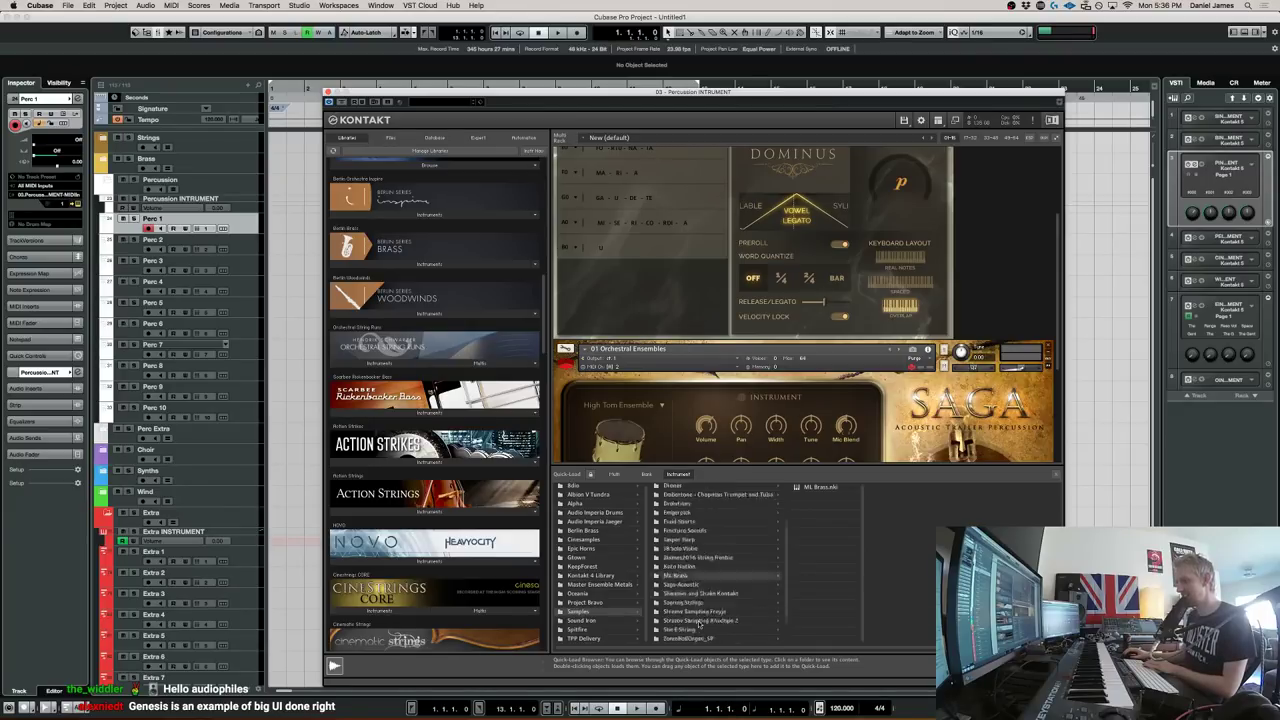
pyautogui.click(606, 520)
pyautogui.click(606, 512)
pyautogui.click(686, 488)
pyautogui.click(762, 488)
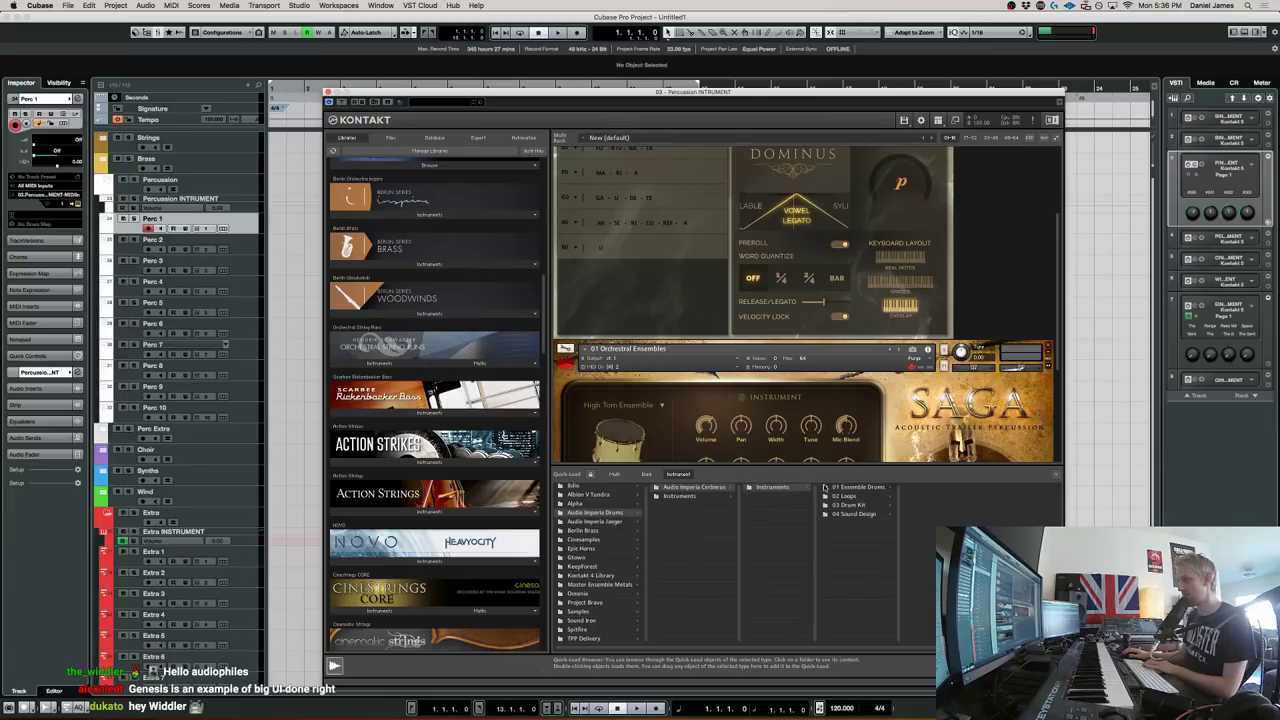
pyautogui.click(842, 488)
pyautogui.doubleClick(918, 498)
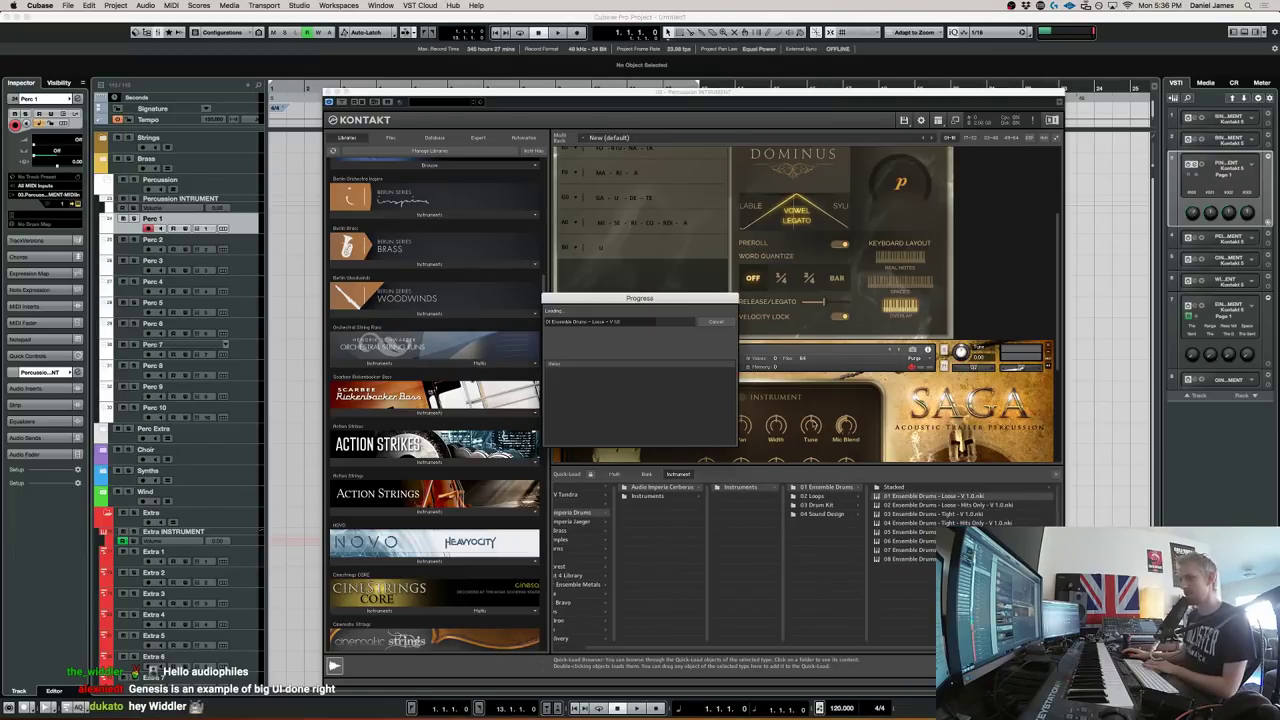
# Move the Cerberus ensemble drums to the front of the rack, ahead of Dominus Choir
pyautogui.scroll(-2, 797, 391)
pyautogui.scroll(-4, 797, 391)
pyautogui.moveTo(773, 316); pyautogui.dragTo(734, 206)
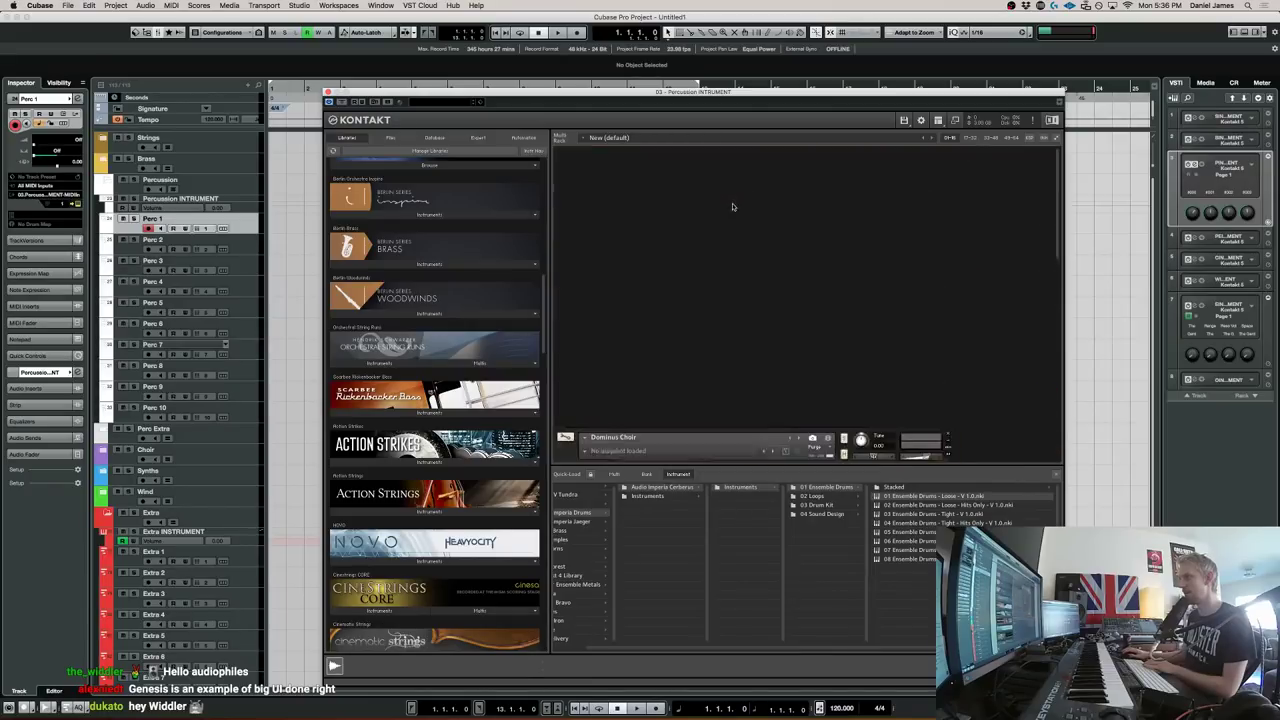
# Compare the interface sizes of Cerberus, Dominus Choir and Saga in the rack
pyautogui.scroll(-3, 845, 279)
pyautogui.scroll(-3, 845, 280)
pyautogui.scroll(4, 849, 330)
pyautogui.scroll(-4, 849, 341)
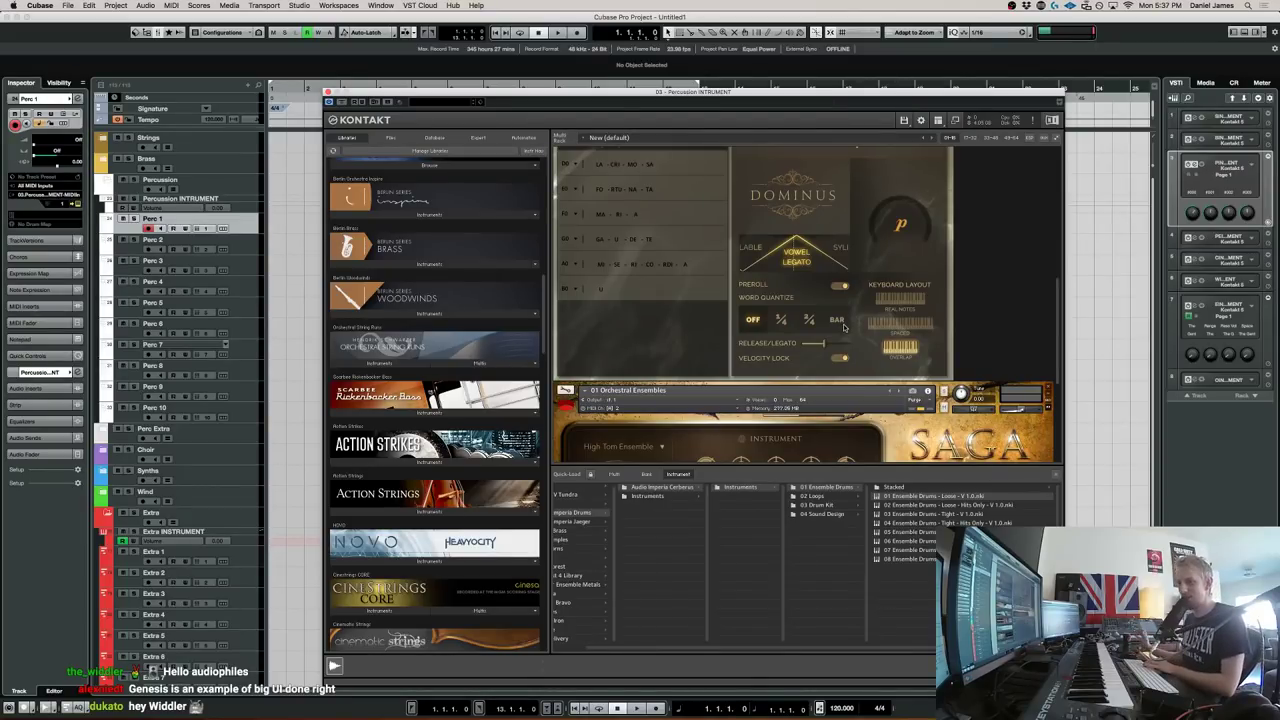
pyautogui.scroll(-5, 890, 272)
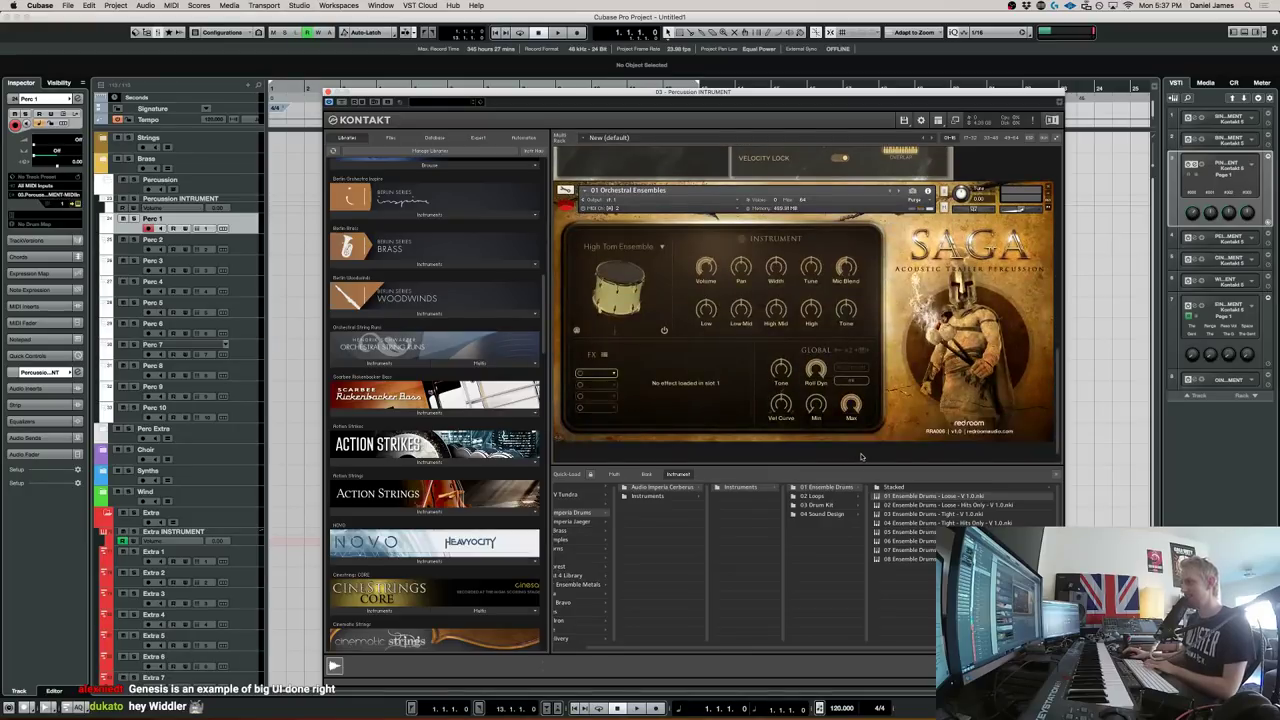
pyautogui.scroll(4, 858, 458)
pyautogui.scroll(5, 852, 454)
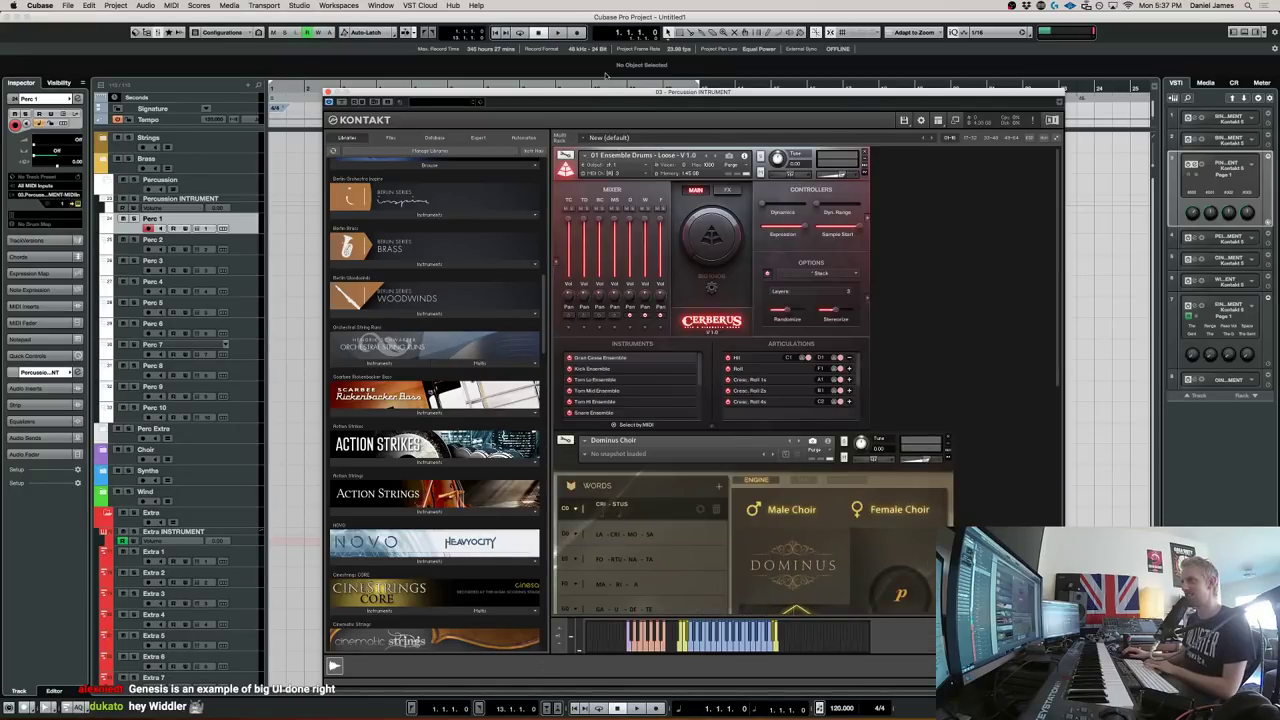
pyautogui.moveTo(622, 93); pyautogui.dragTo(480, 64)
pyautogui.scroll(-3, 709, 323)
pyautogui.scroll(-3, 709, 323)
pyautogui.scroll(5, 540, 278)
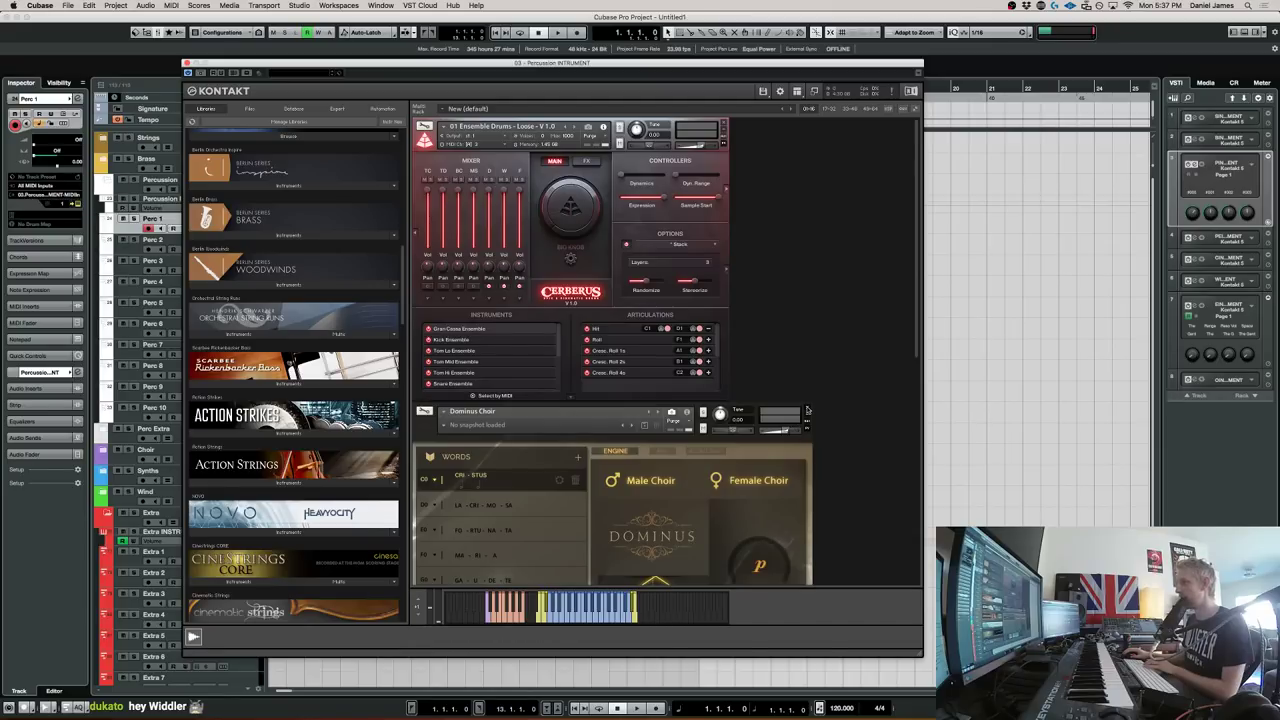
# Remove Dominus Choir and Saga from the rack and set the Cerberus MIDI channel to Port A, channel 1
pyautogui.click(809, 411)
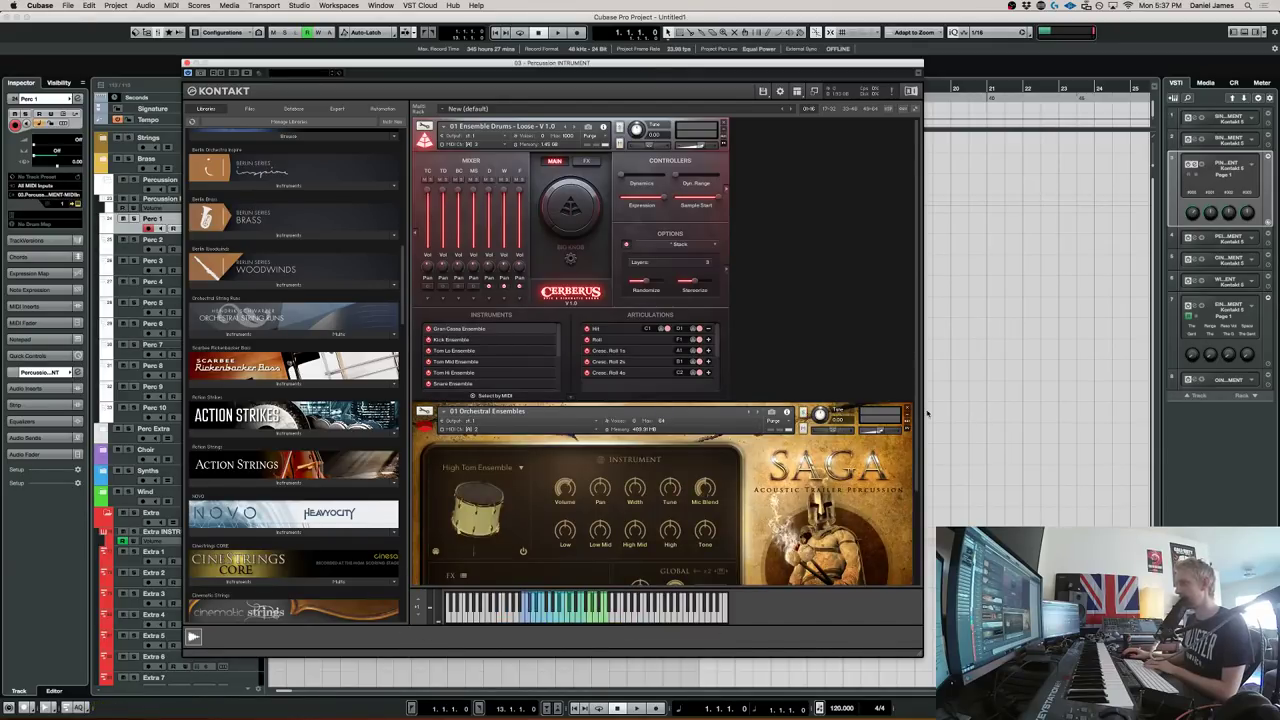
pyautogui.click(470, 145)
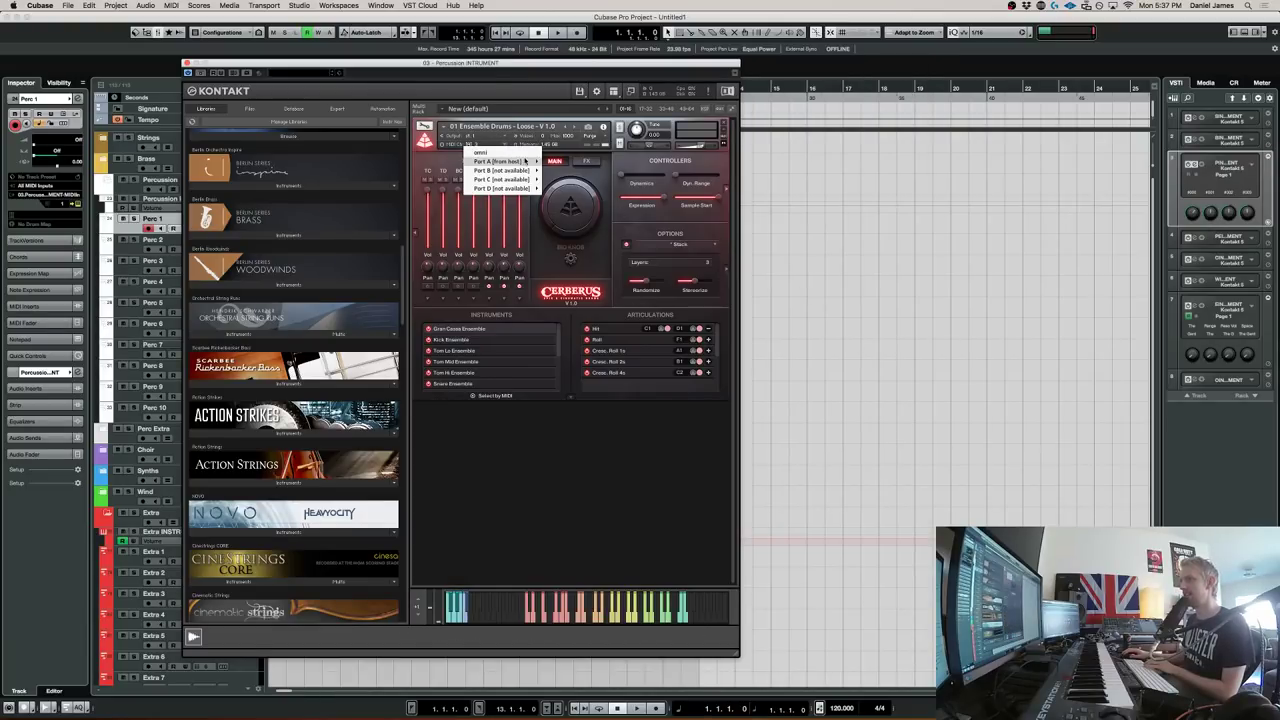
pyautogui.click(552, 159)
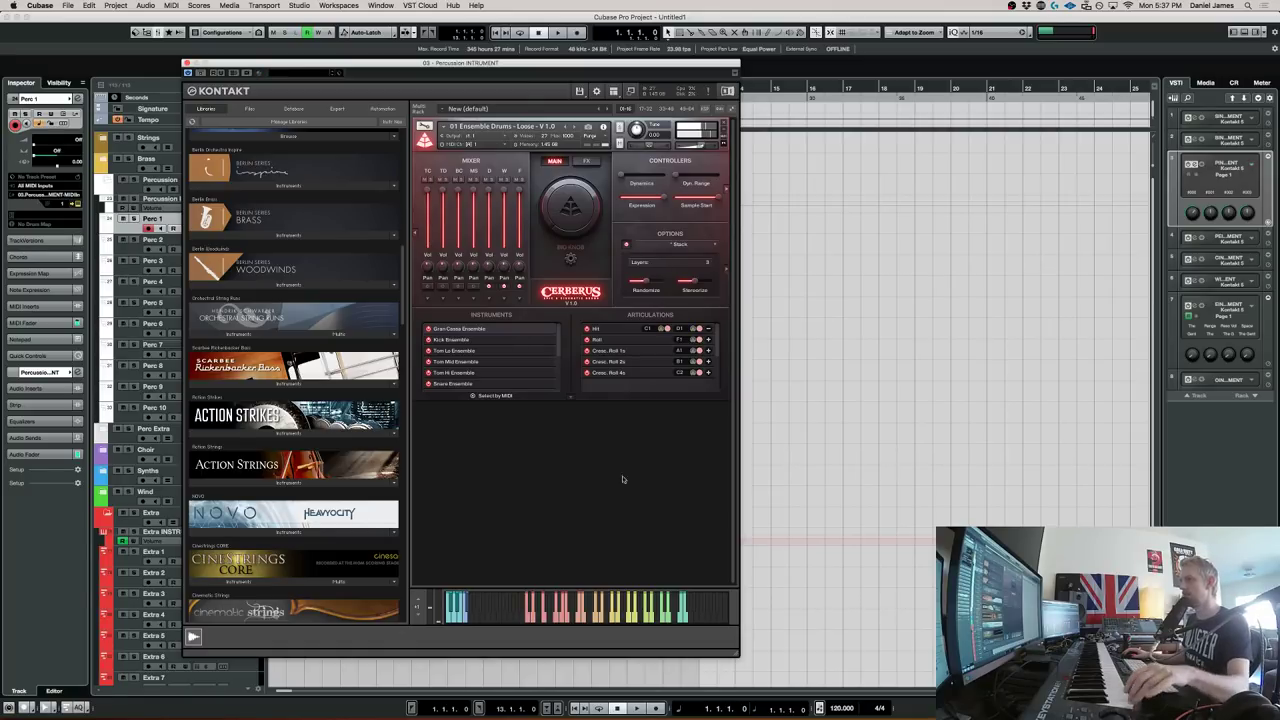
# Reposition the Kontakt window and lower the D fader in the Cerberus mixer
pyautogui.moveTo(567, 63); pyautogui.dragTo(681, 83)
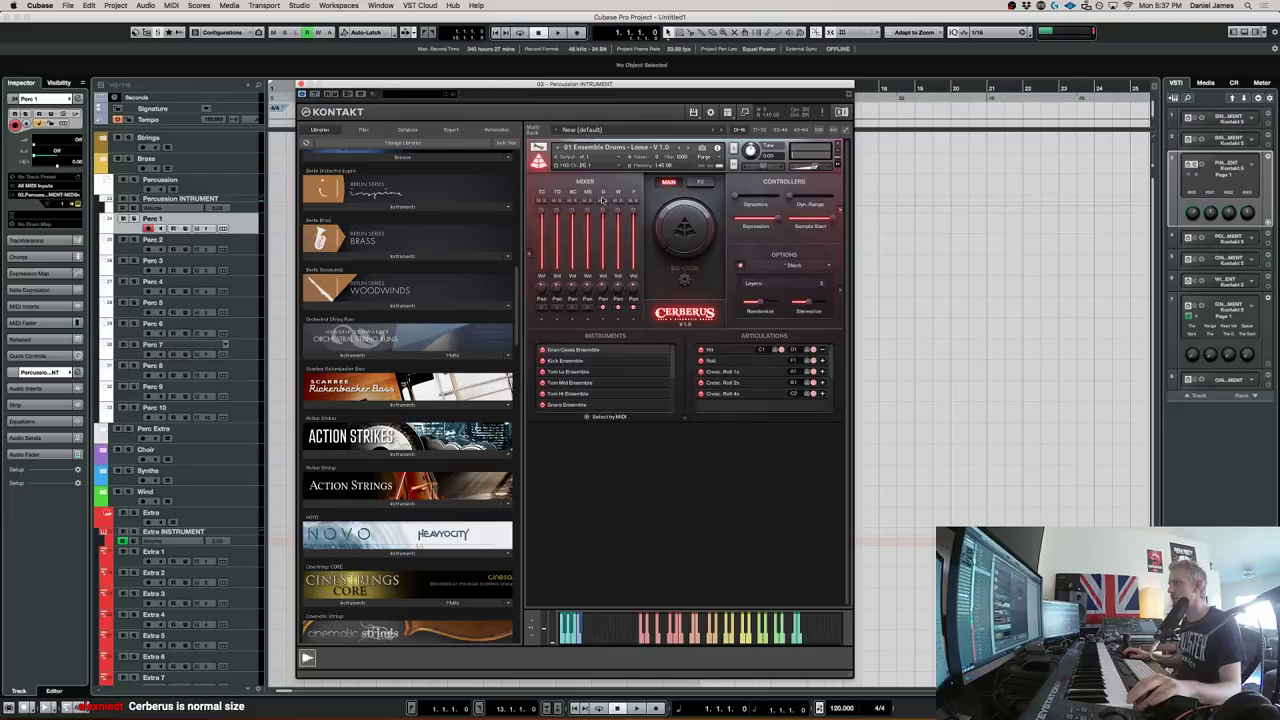
pyautogui.moveTo(603, 213); pyautogui.dragTo(568, 287)
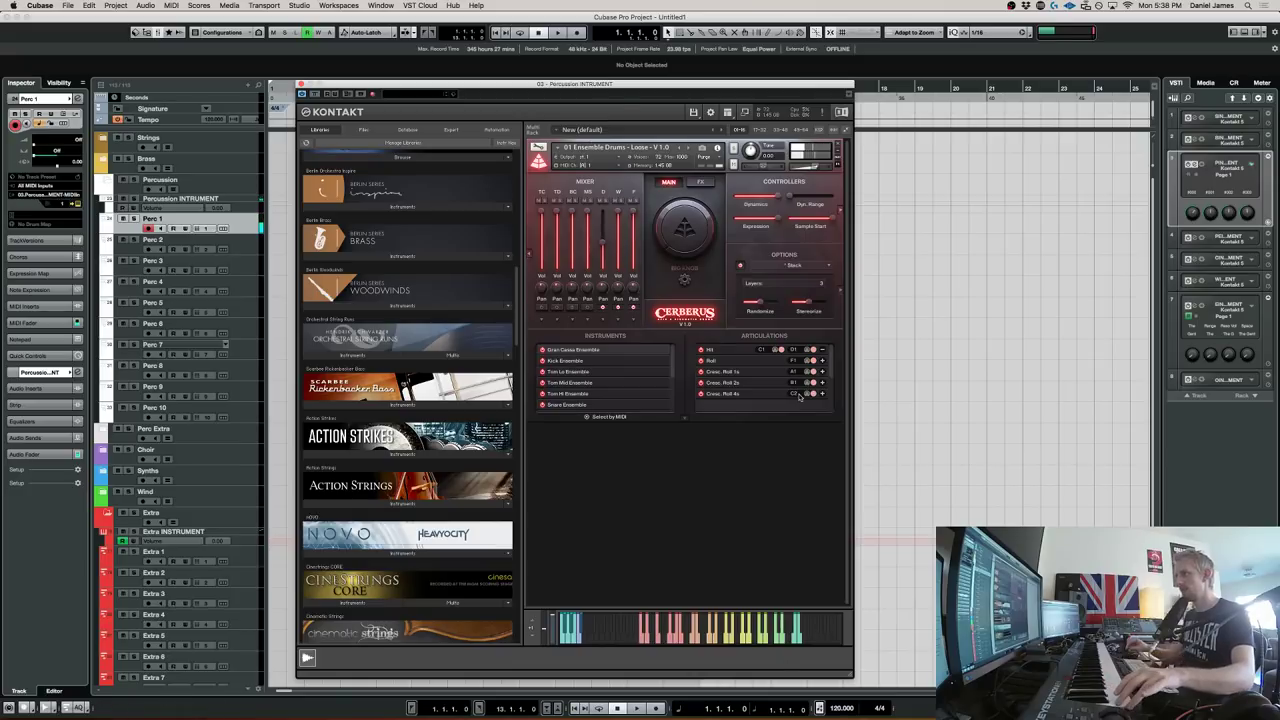
# Create a three-bar MIDI part from bar 1 on the Perc 1 track and check it in the Key Editor
pyautogui.moveTo(760, 88); pyautogui.dragTo(810, 86)
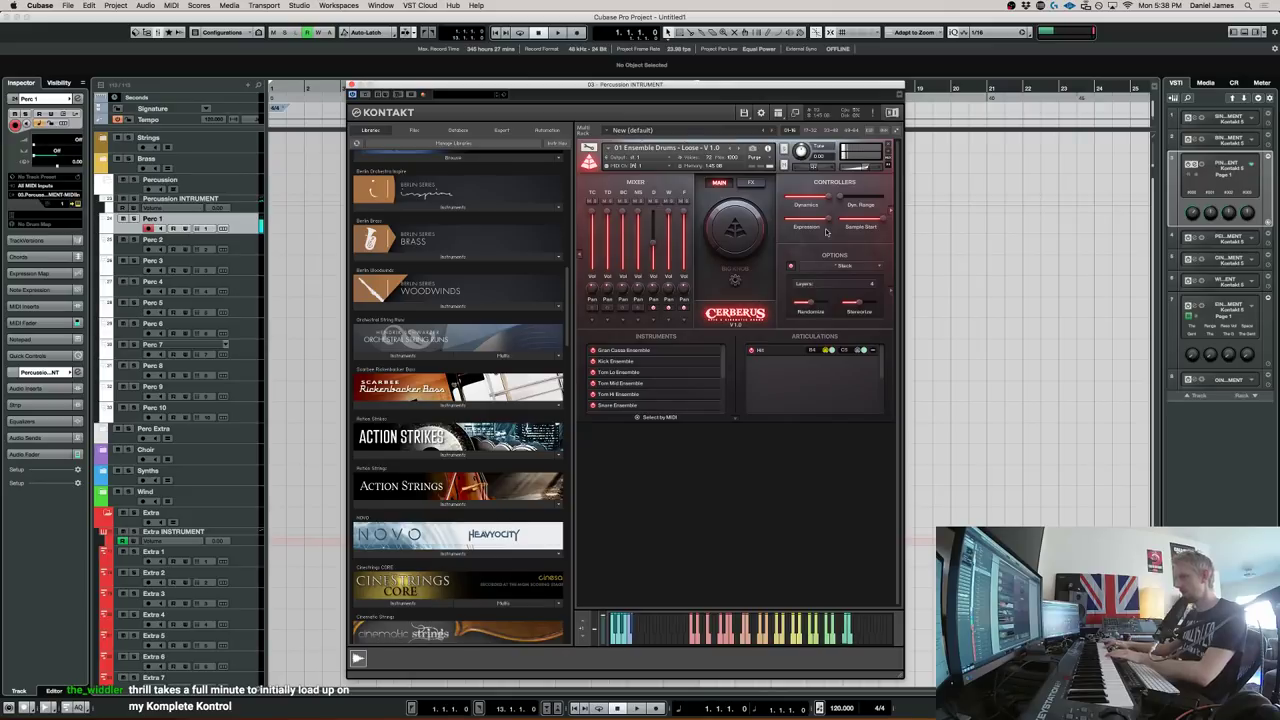
pyautogui.moveTo(286, 222); pyautogui.dragTo(360, 226)
pyautogui.doubleClick(320, 229)
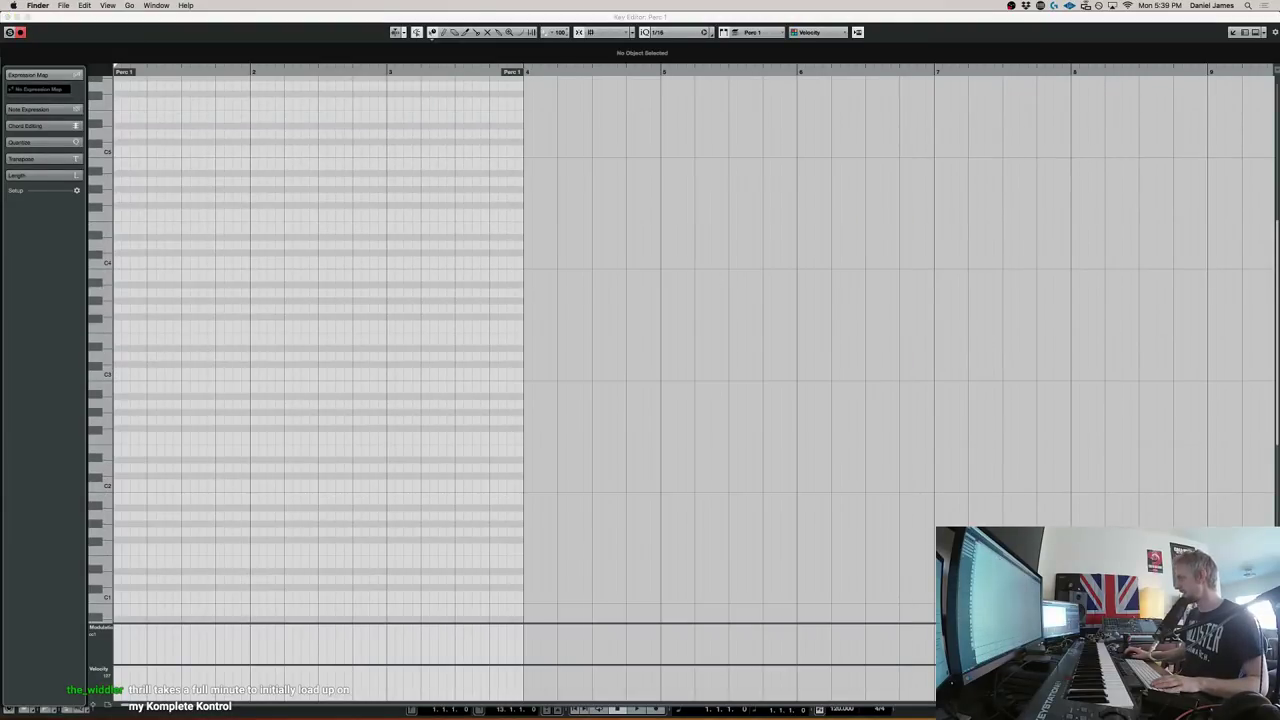
pyautogui.click(396, 379)
pyautogui.click(315, 346)
pyautogui.press('Return')
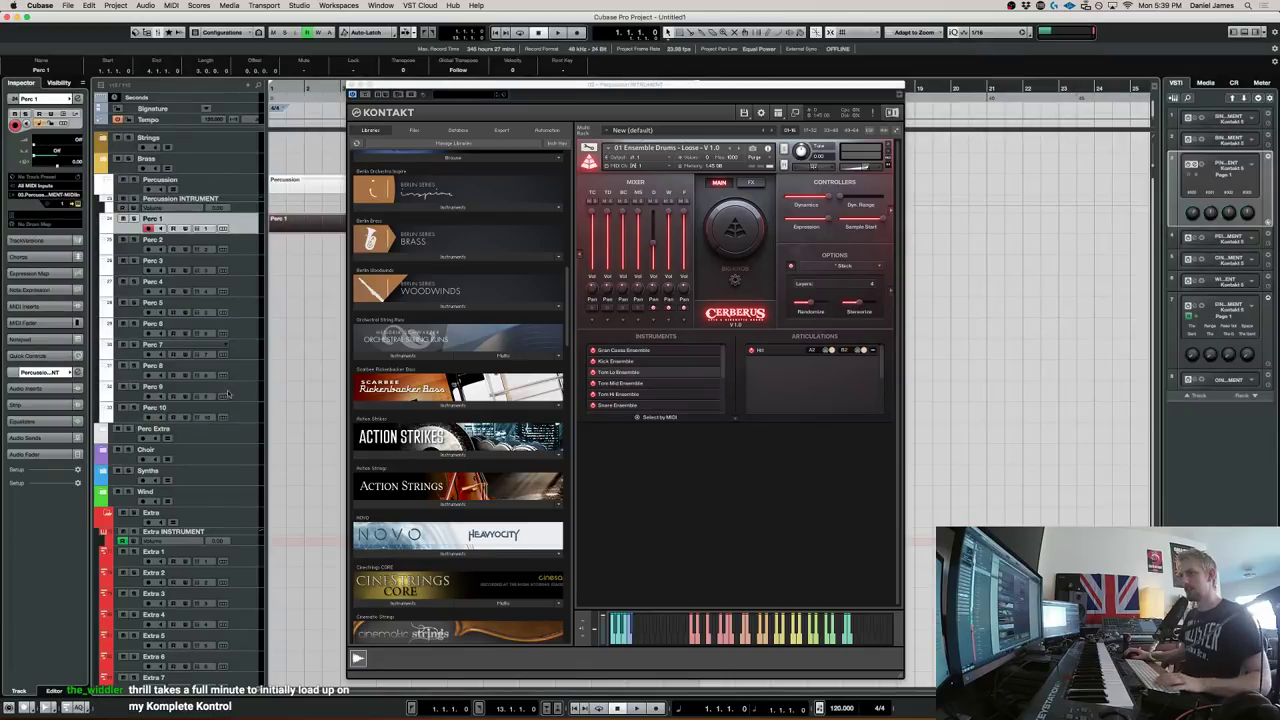
# Add a Diva instrument track below the Synths folder and load the user preset 16th Highhatish
pyautogui.click(246, 471)
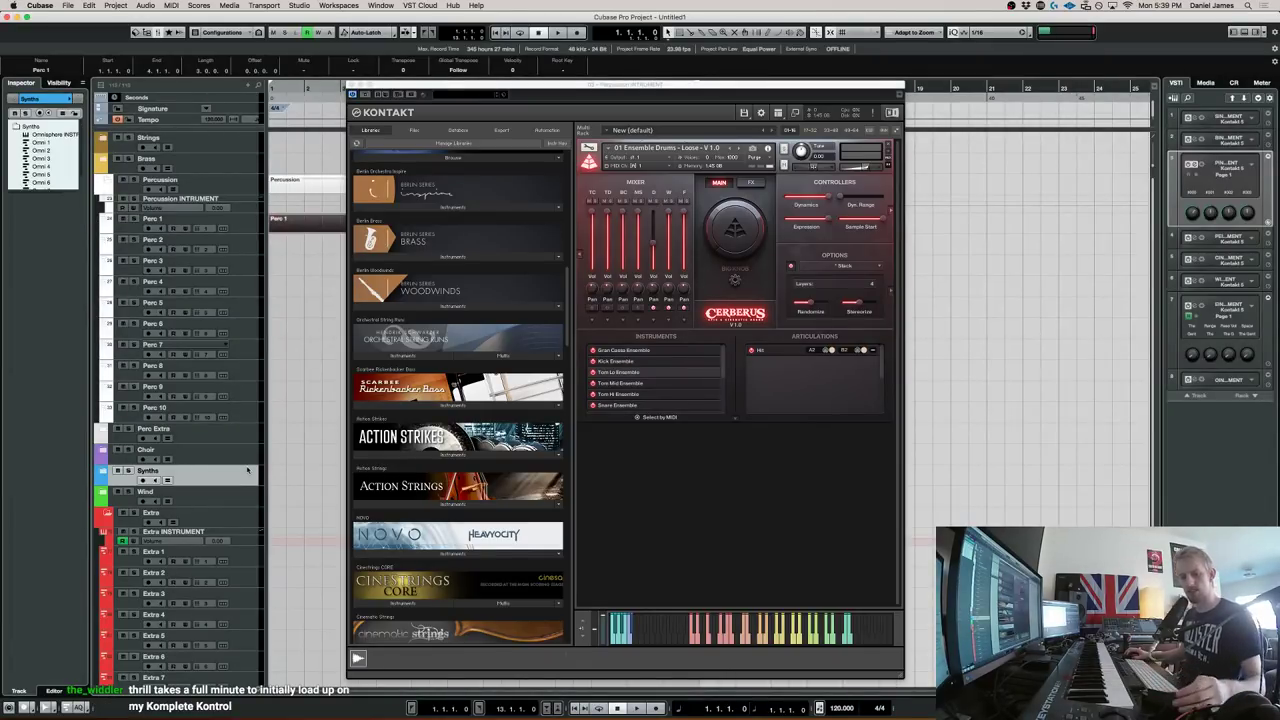
pyautogui.press('t')
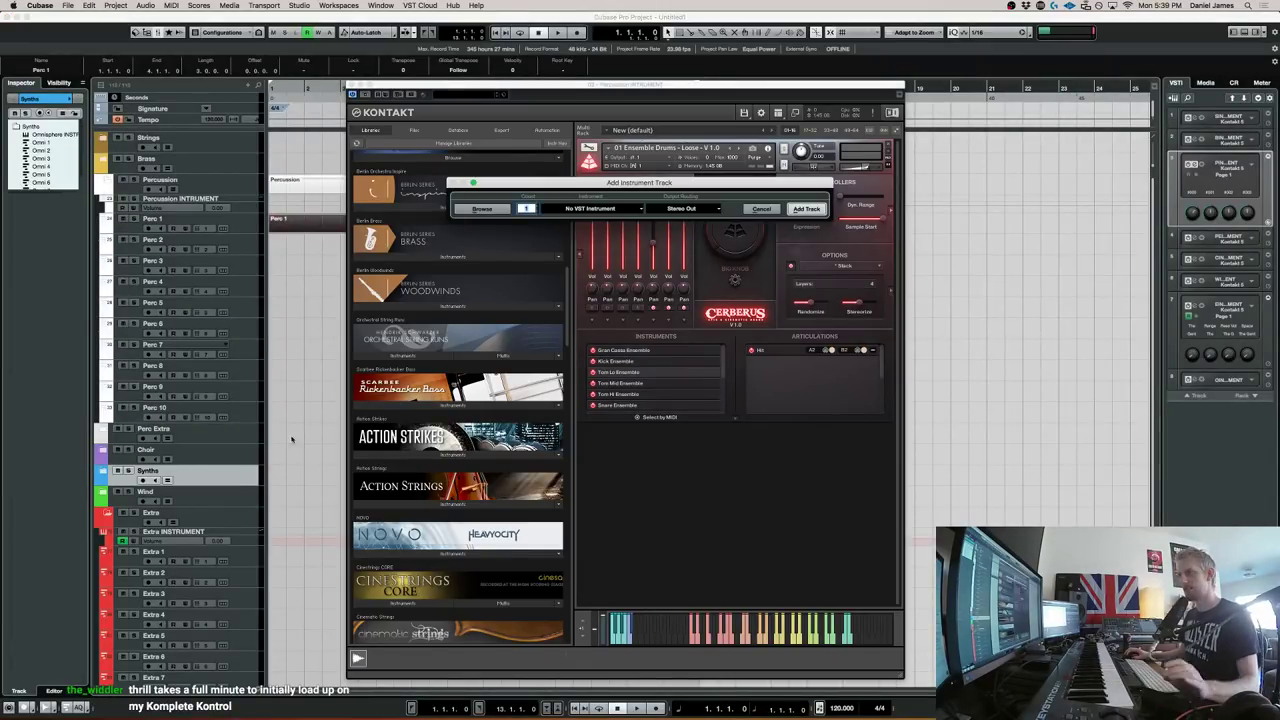
pyautogui.click(595, 208)
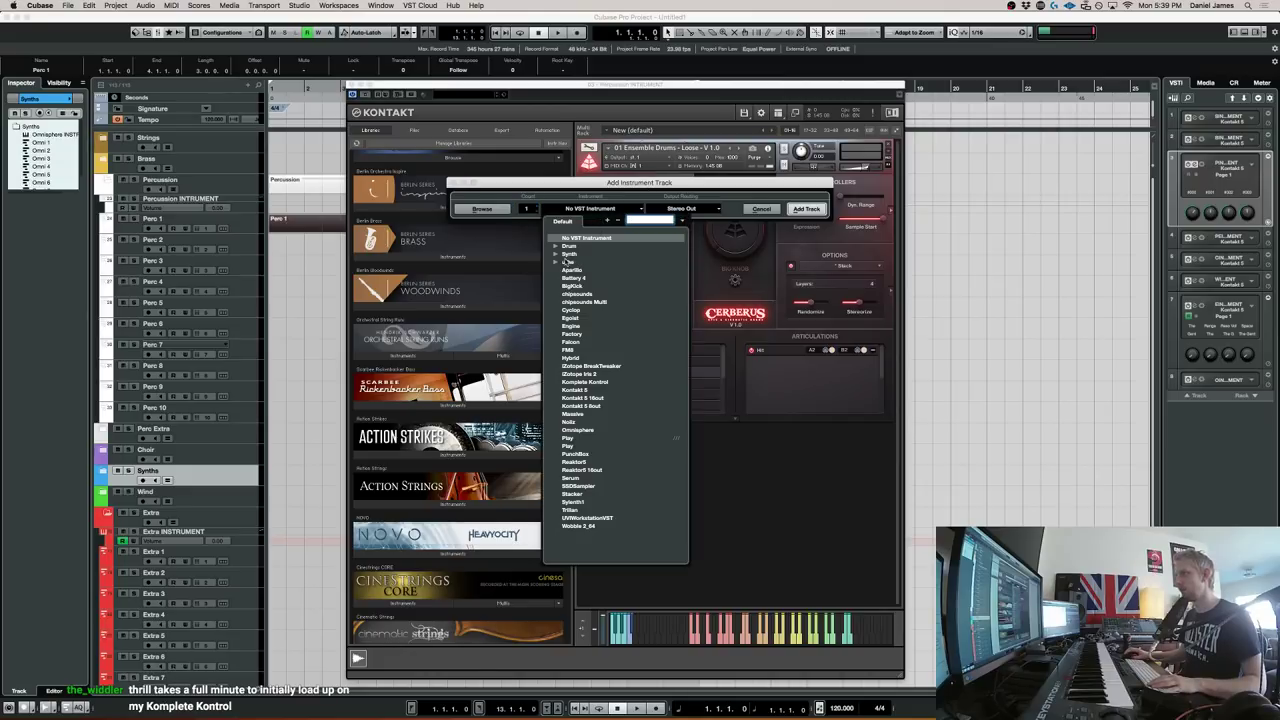
pyautogui.click(559, 262)
pyautogui.click(581, 270)
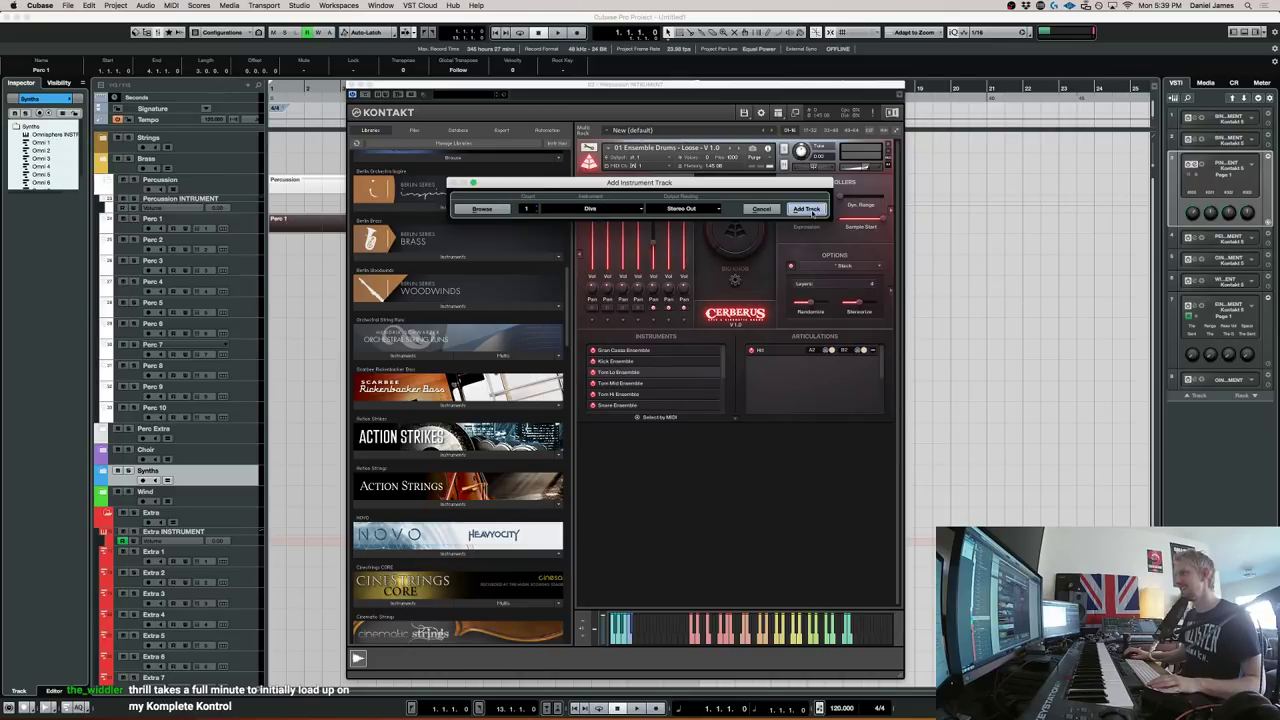
pyautogui.click(805, 210)
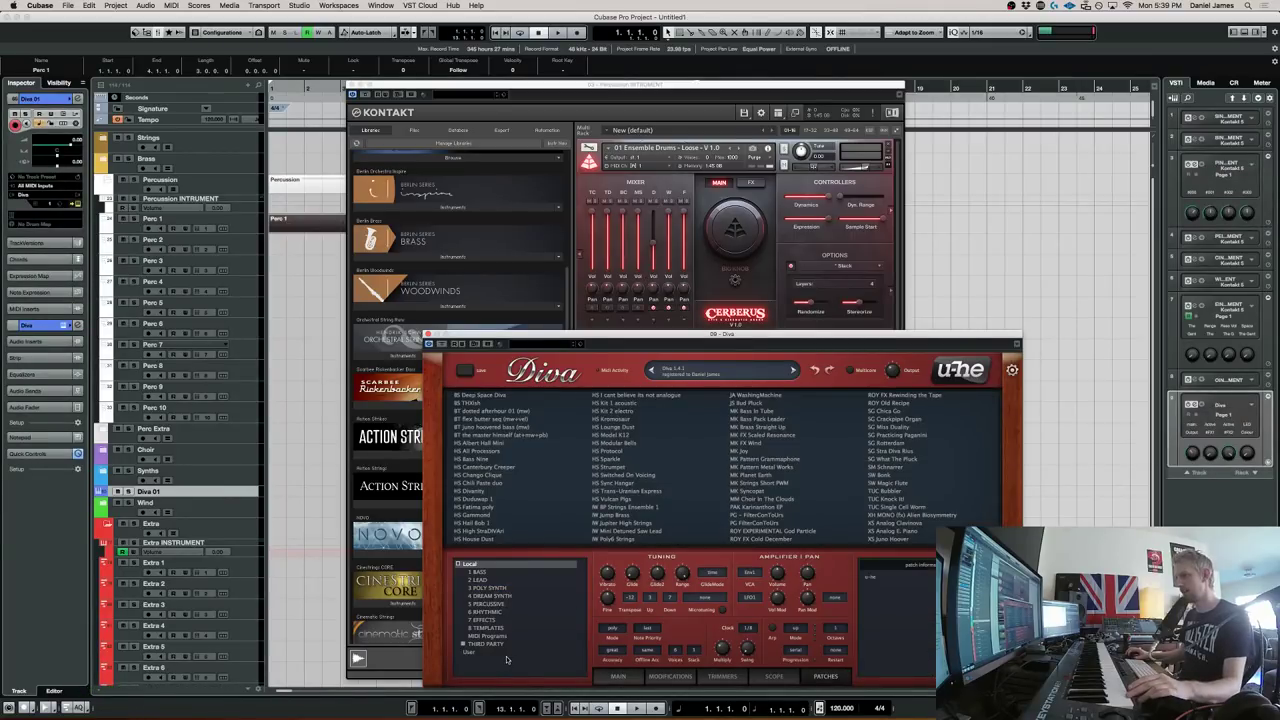
pyautogui.click(506, 660)
pyautogui.click(475, 397)
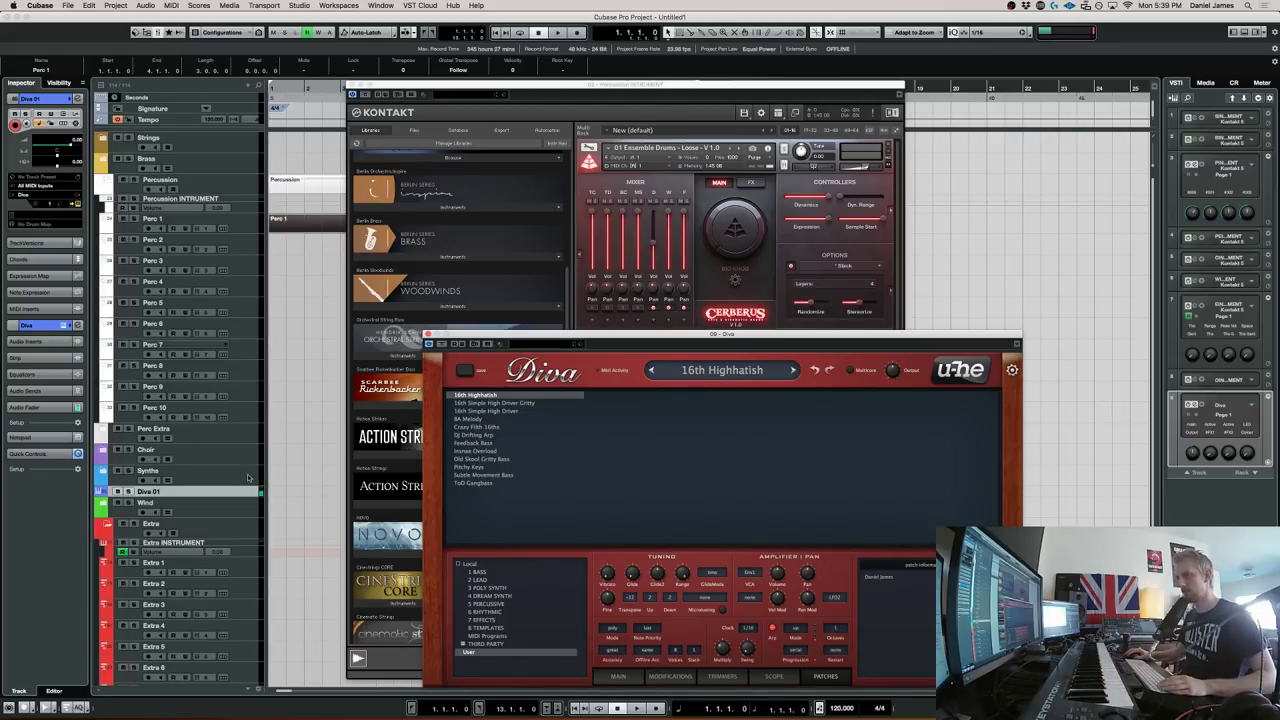
# Create a two-bar part on the Diva 01 track and fill it with a single G1 note lasting both bars
pyautogui.click(338, 491)
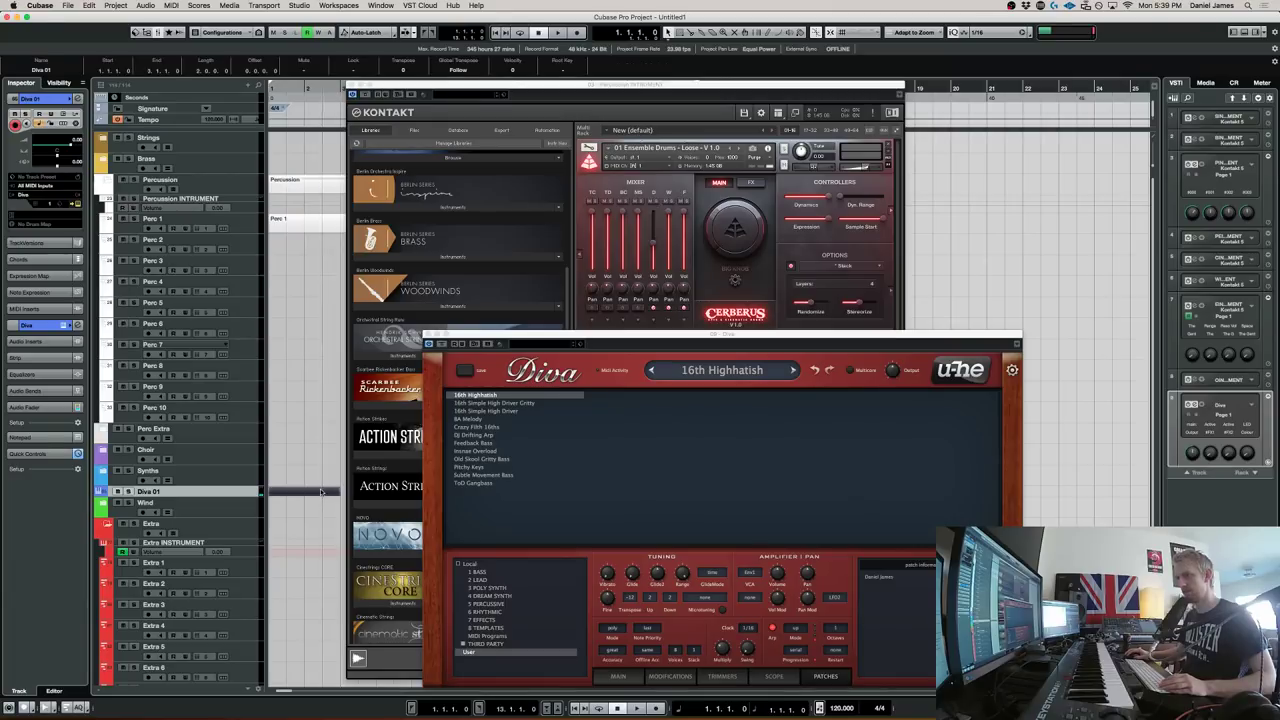
pyautogui.doubleClick(338, 491)
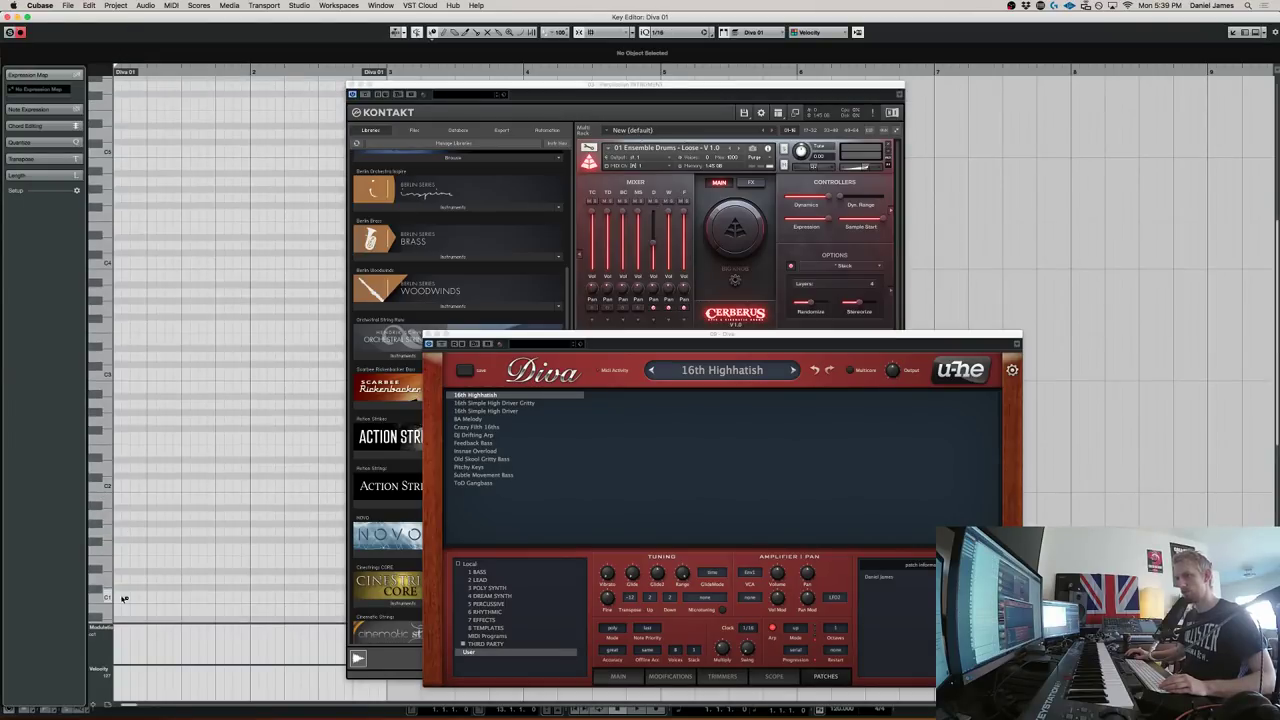
pyautogui.moveTo(117, 578); pyautogui.dragTo(132, 531)
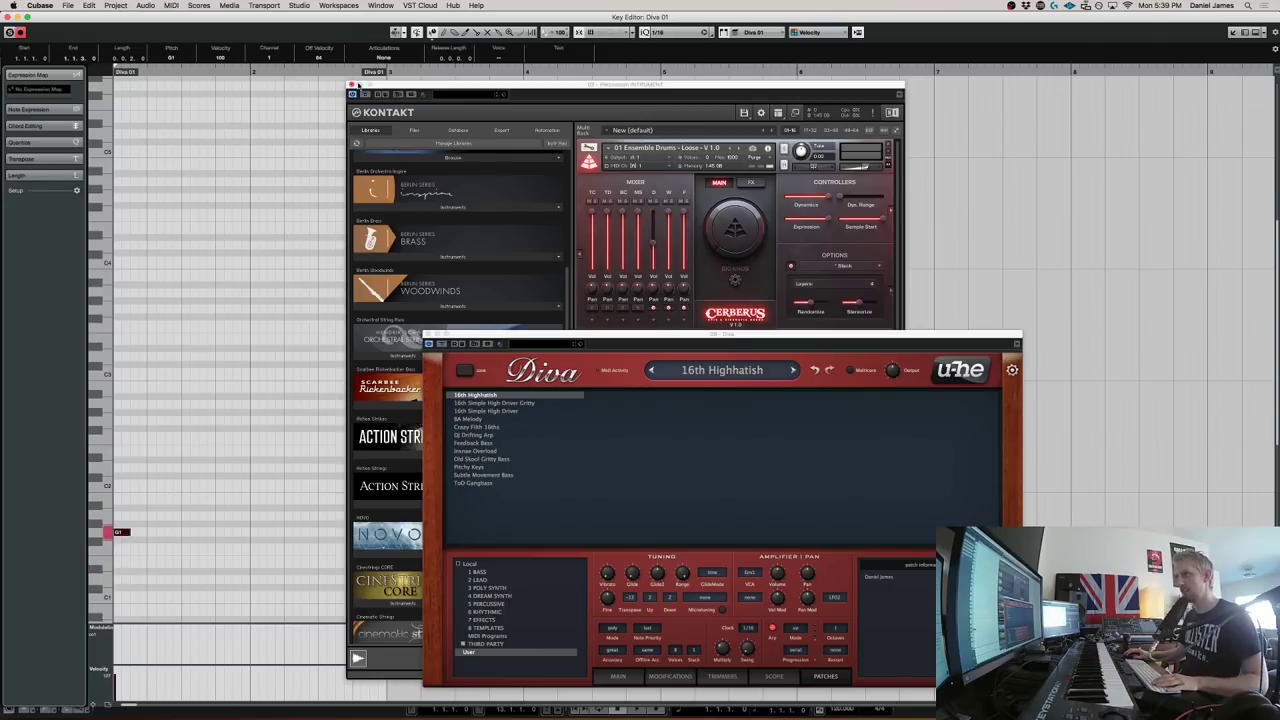
pyautogui.click(358, 86)
pyautogui.moveTo(442, 90); pyautogui.dragTo(768, 53)
pyautogui.moveTo(127, 531); pyautogui.dragTo(386, 531)
# Draw a descending modulation curve across the two bars of the Diva part and play it back
pyautogui.rightClick(140, 658)
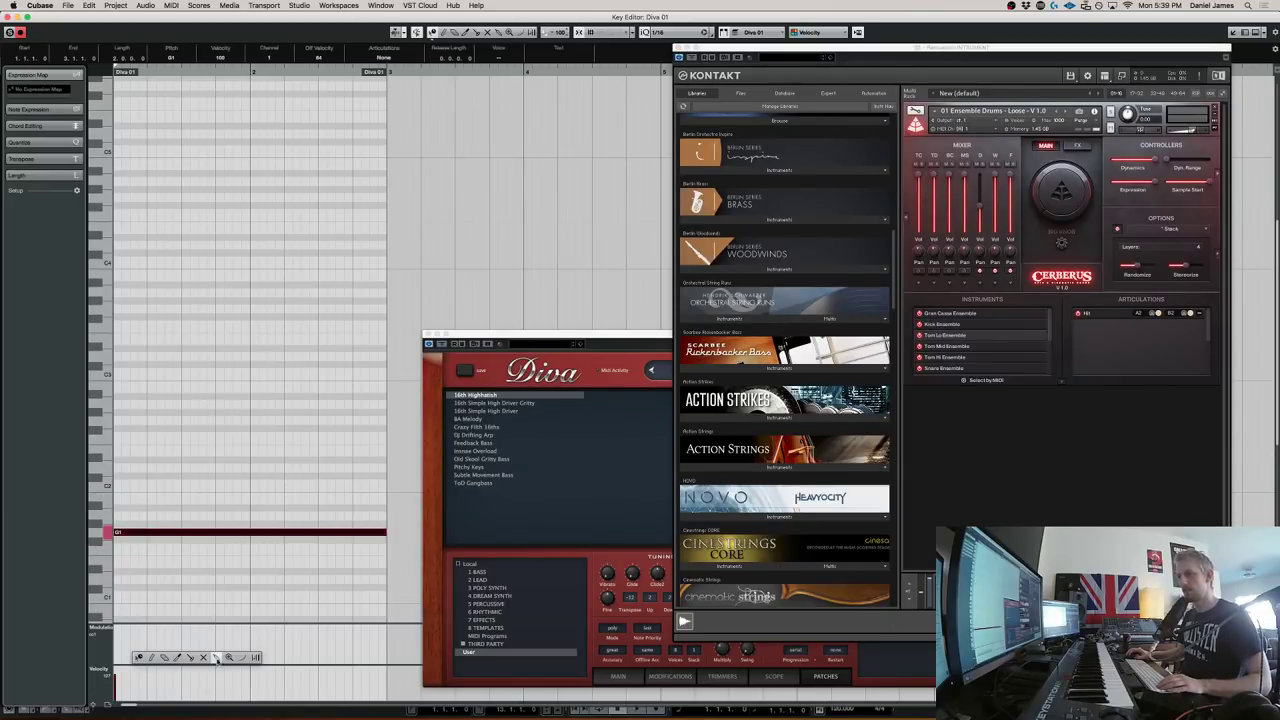
pyautogui.click(217, 658)
pyautogui.moveTo(115, 645)
pyautogui.mouseDown()
pyautogui.moveTo(323, 652)
pyautogui.moveTo(375, 668)
pyautogui.mouseUp()
pyautogui.press('space')
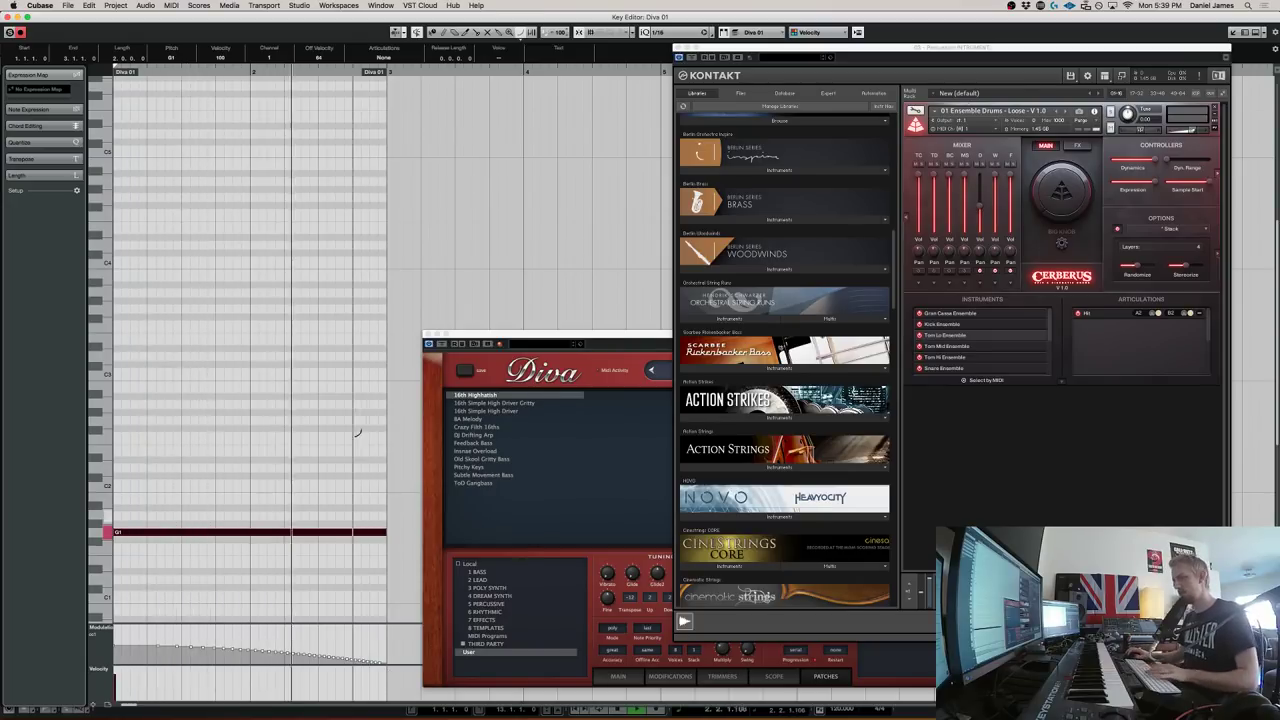
# Return to the project, set the locators to the two-bar Diva part and audition it with cycle playback on
pyautogui.press('Return')
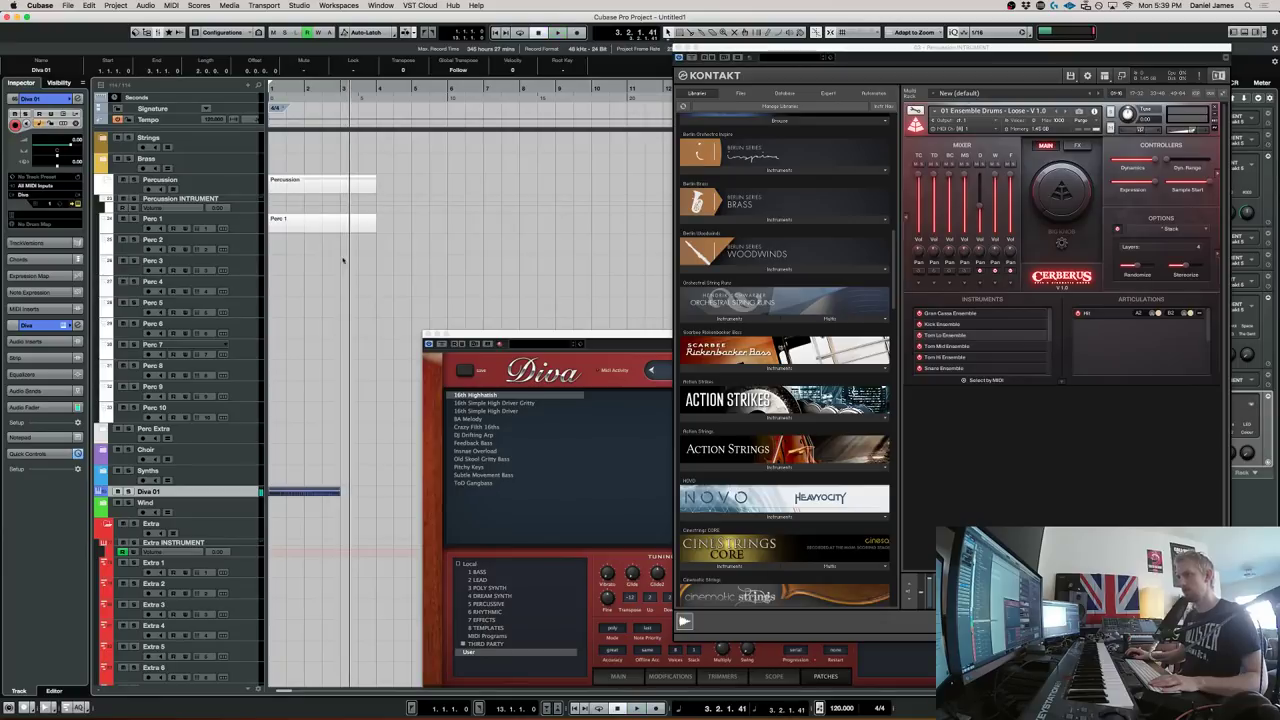
pyautogui.press('super+p')
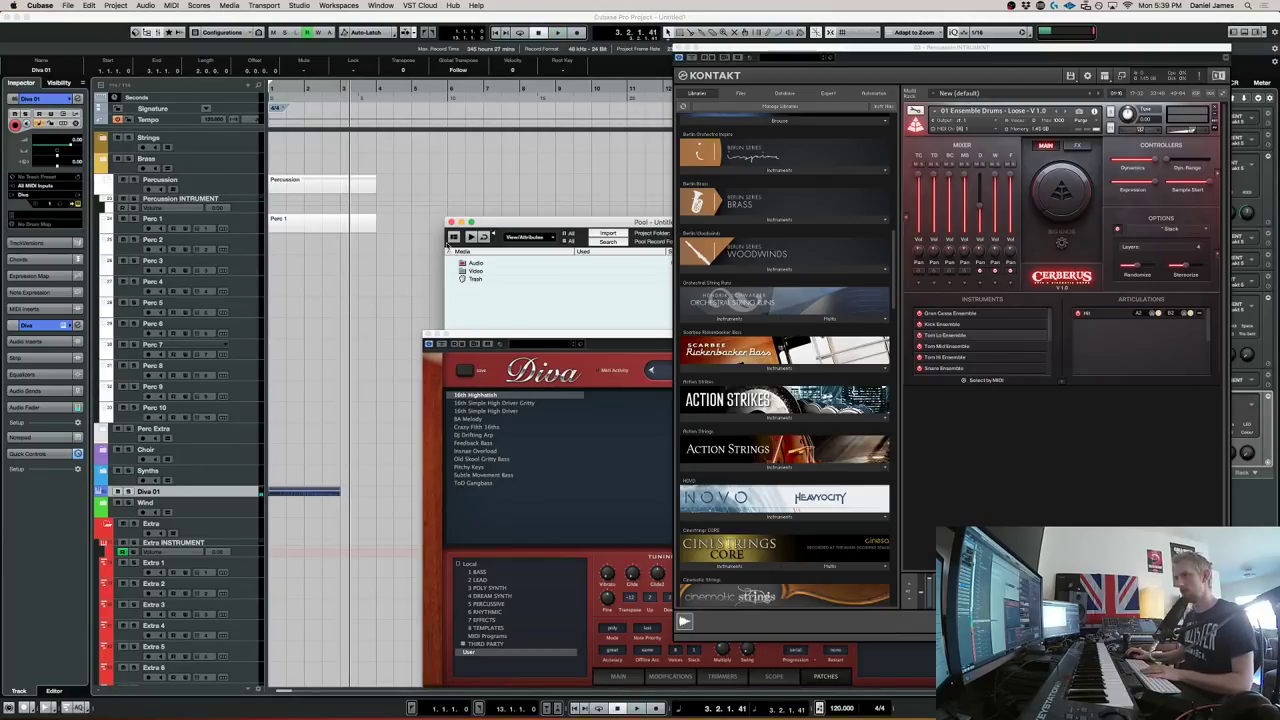
pyautogui.press('super+p')
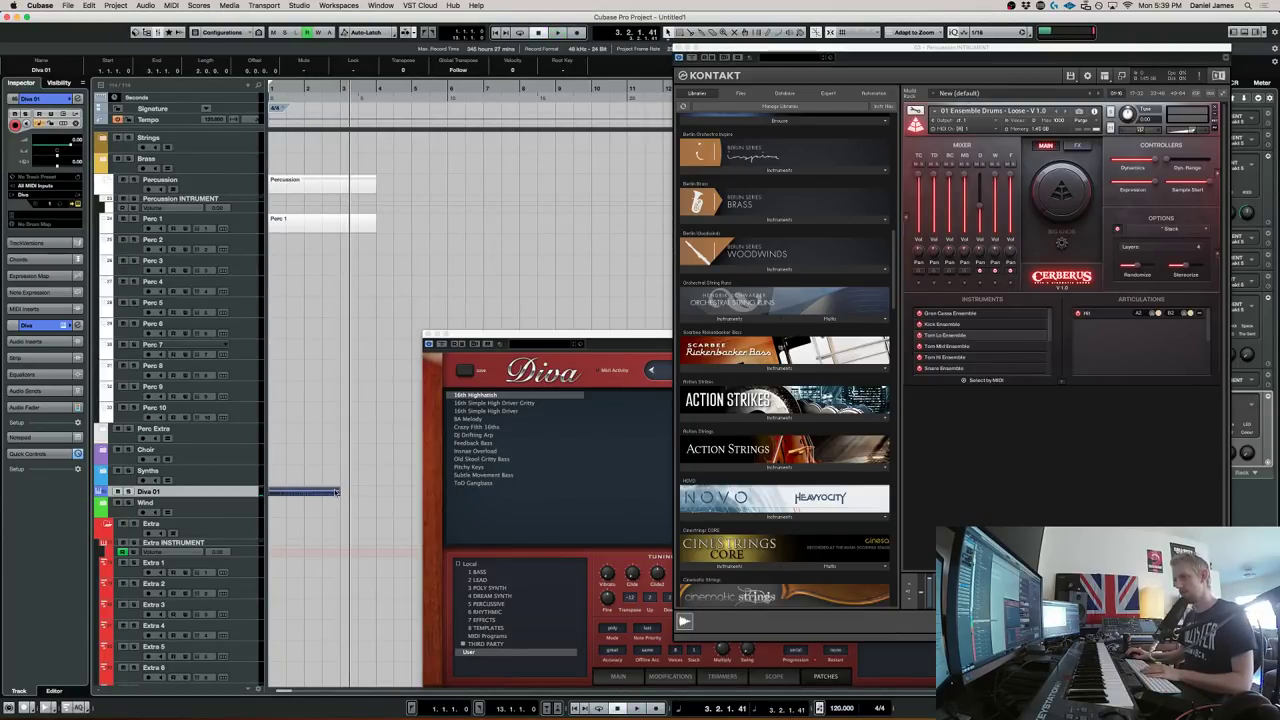
pyautogui.press('p')
pyautogui.press('.')
pyautogui.press('KP_Divide')
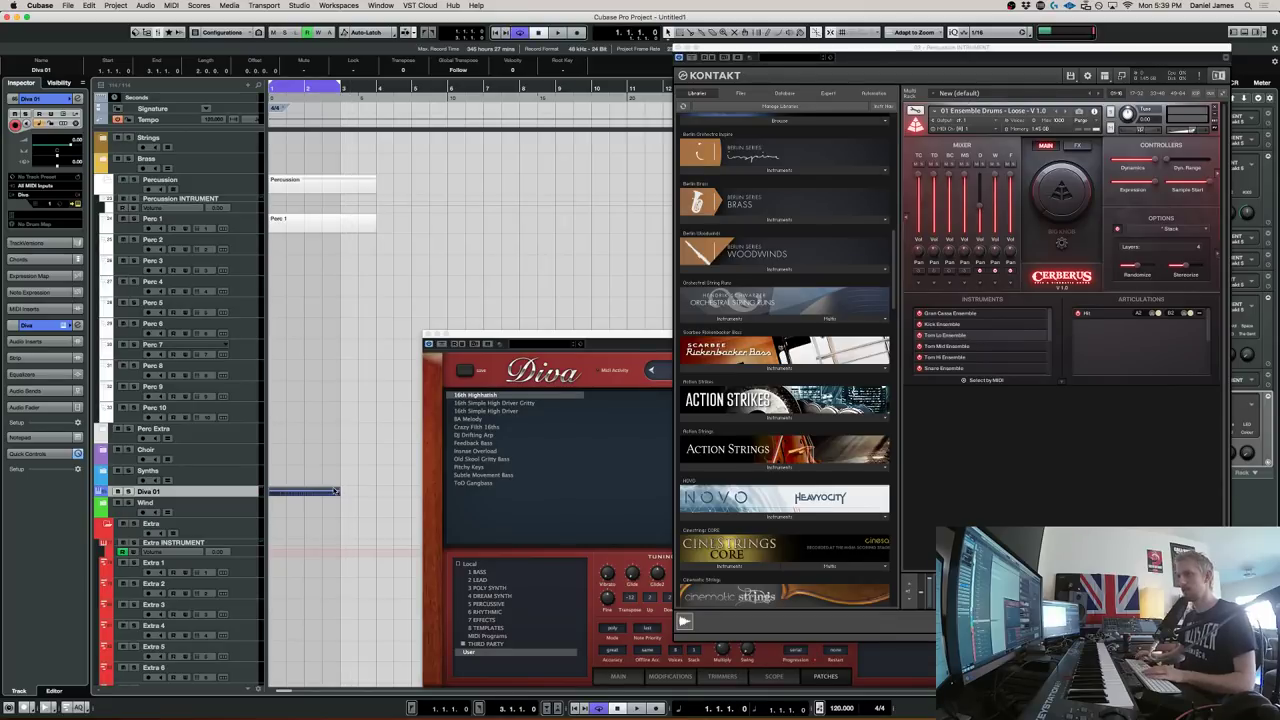
pyautogui.press('space')
pyautogui.press('space')
# Open the Perc 1 part in the Key Editor and place a short C1 note at its start
pyautogui.doubleClick(314, 219)
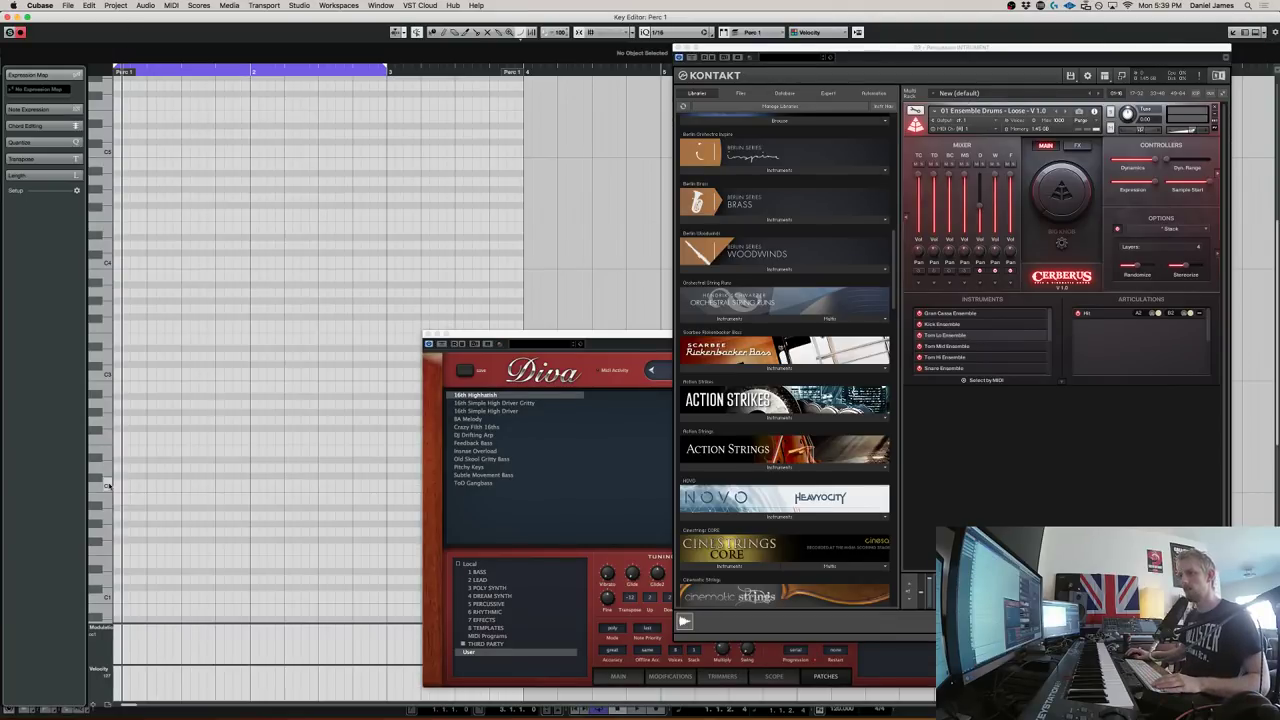
pyautogui.click(118, 596)
pyautogui.press('1')
pyautogui.moveTo(172, 624); pyautogui.dragTo(135, 630)
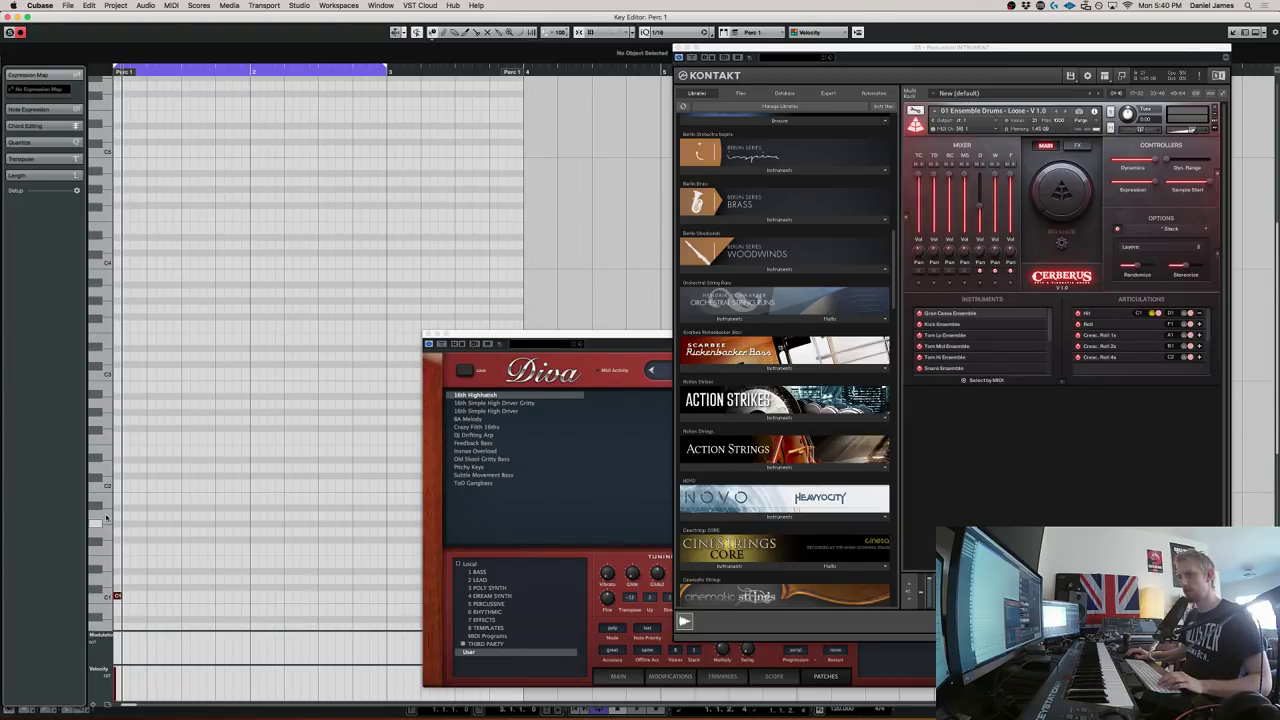
# Replace the loaded Cerberus patch with 01 Ensemble Drums - Stacked from the quick-load browser's Stacked folder, then hide the browser
pyautogui.rightClick(1074, 487)
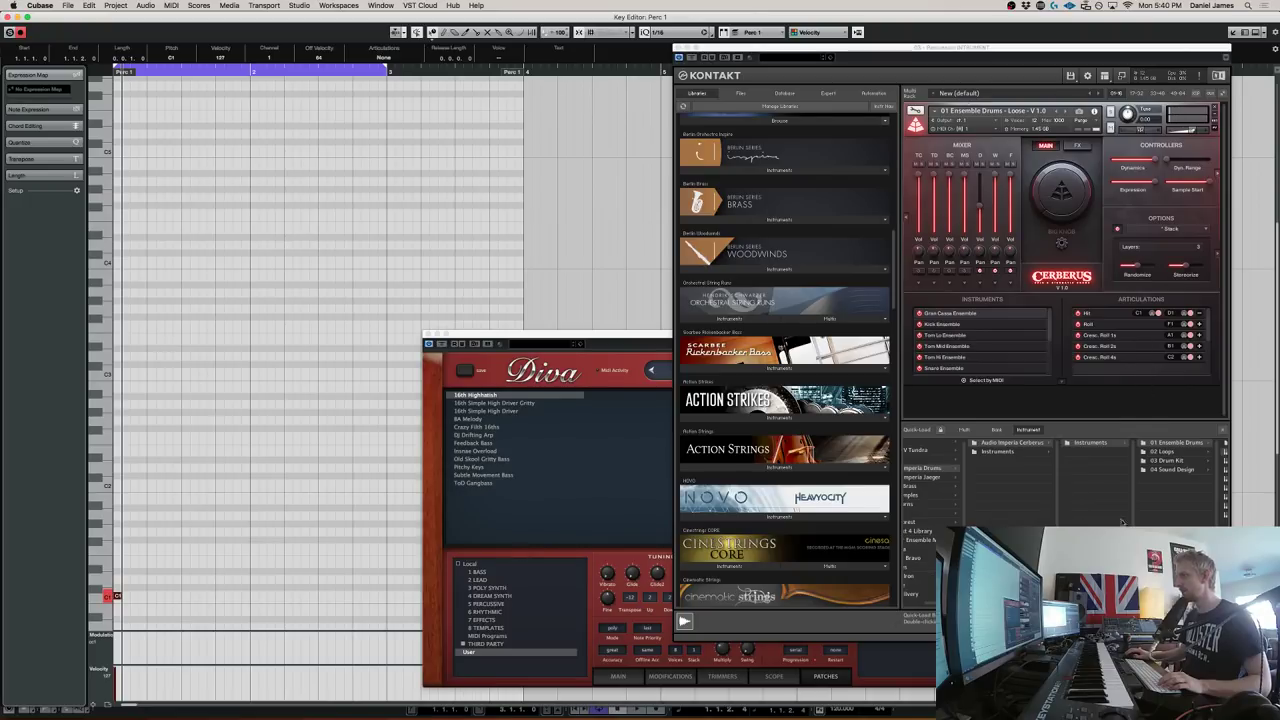
pyautogui.click(1160, 442)
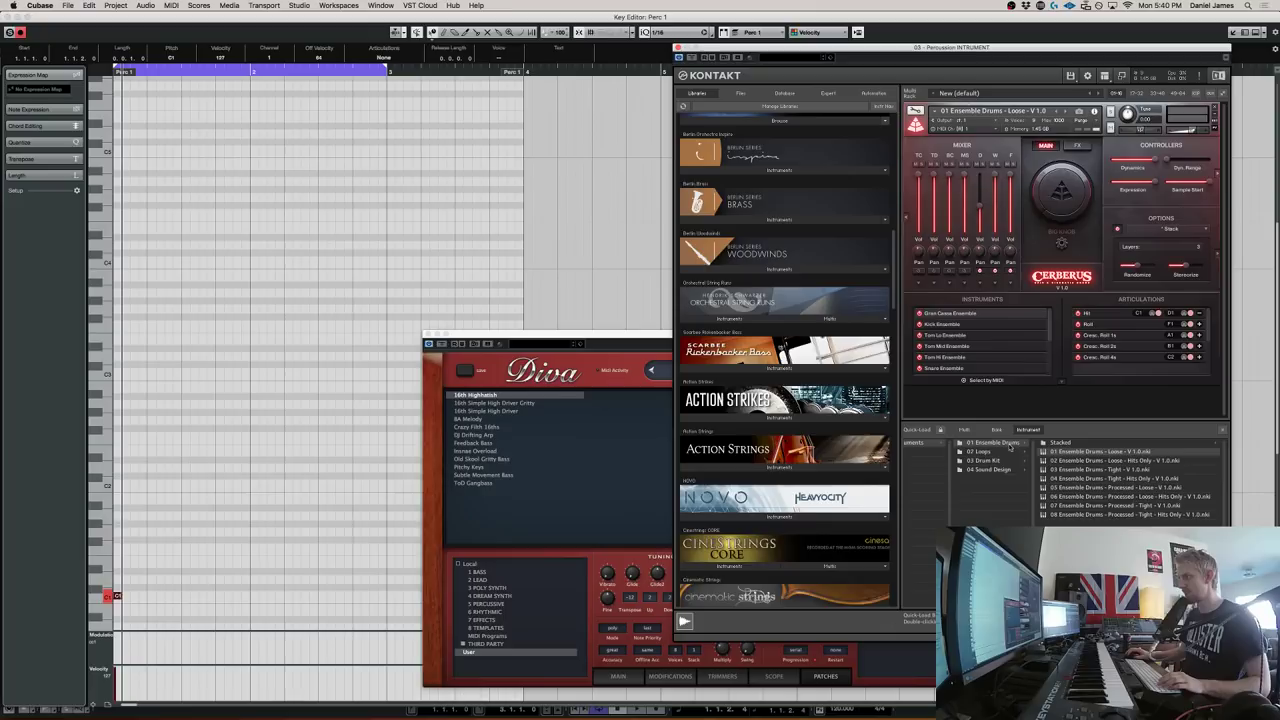
pyautogui.click(1072, 442)
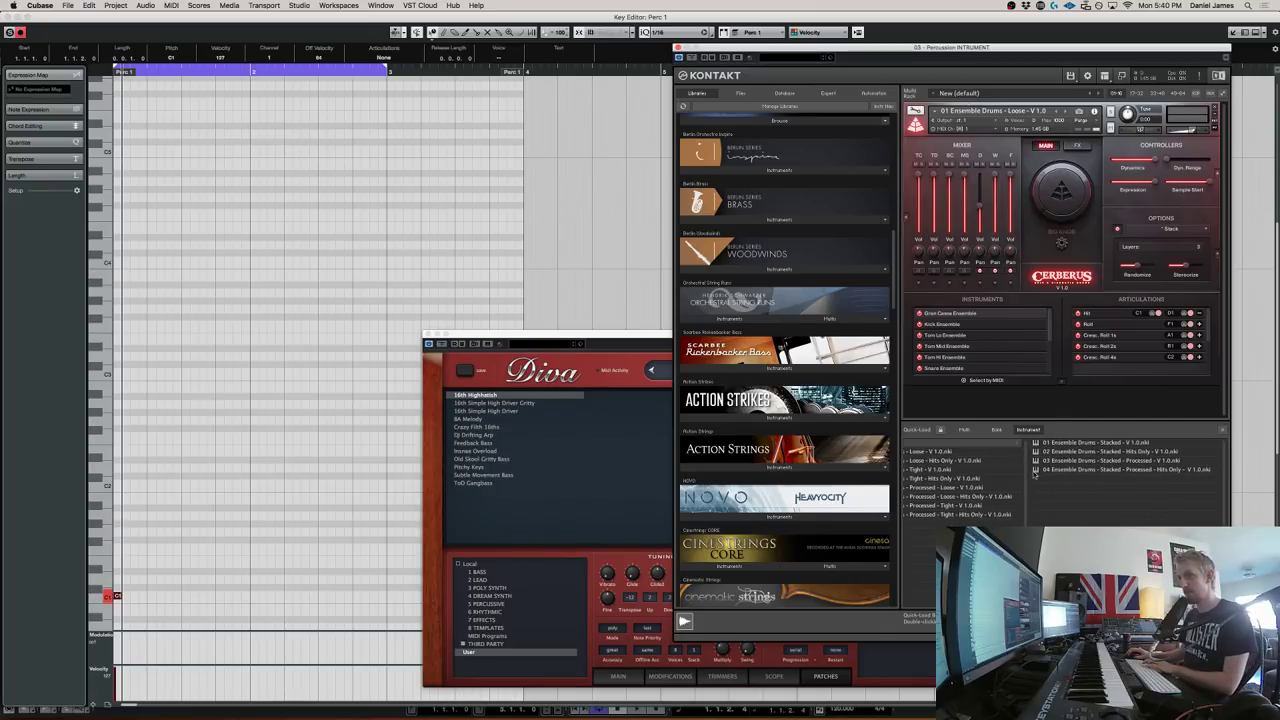
pyautogui.moveTo(1107, 446); pyautogui.dragTo(1084, 222)
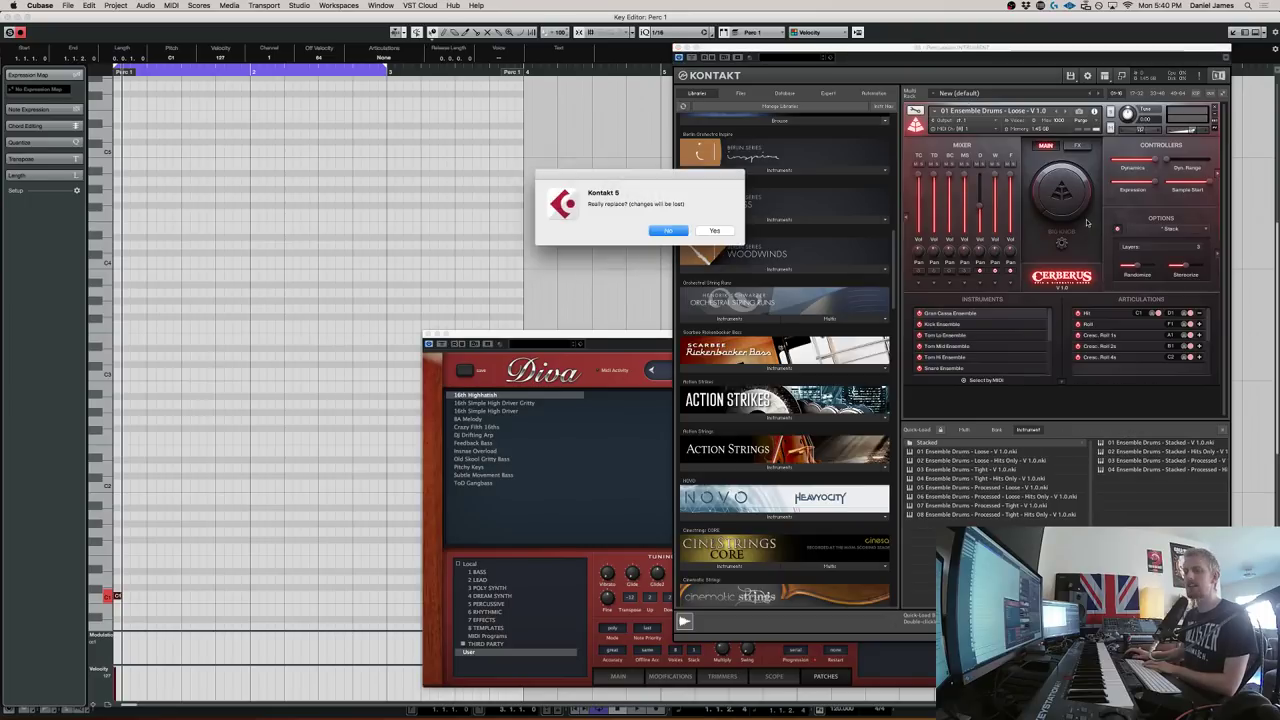
pyautogui.click(719, 232)
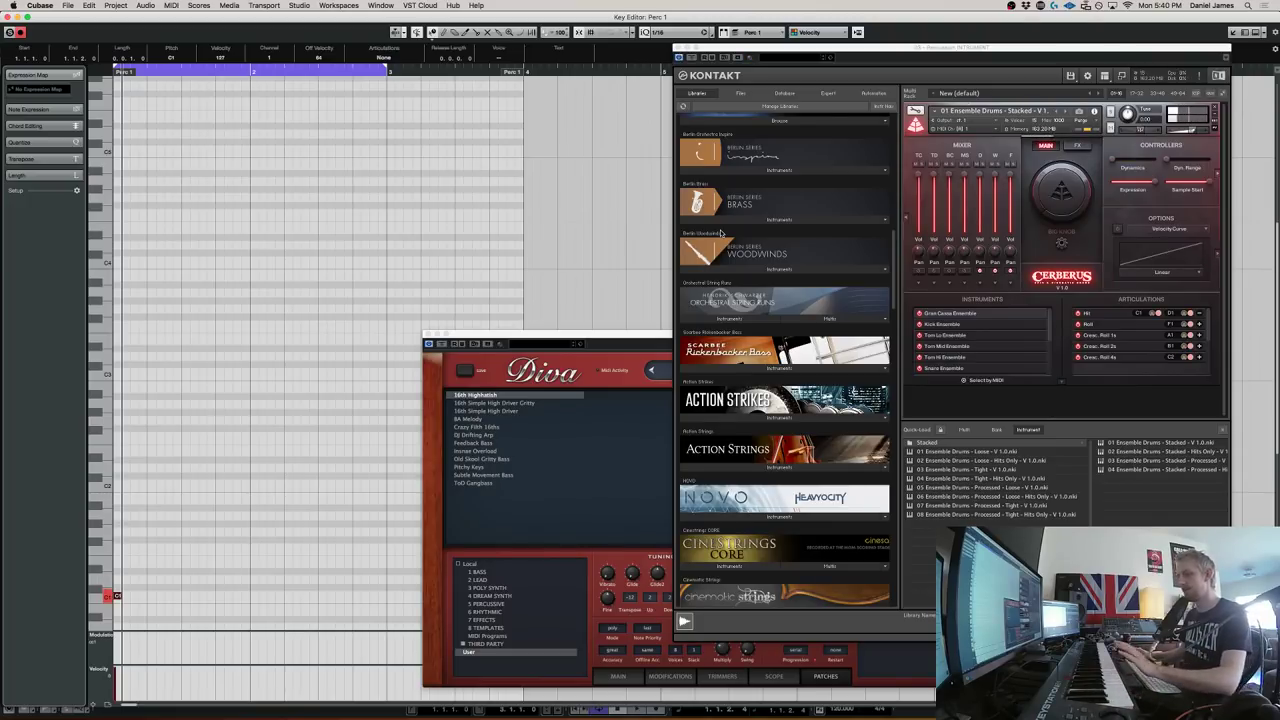
pyautogui.doubleClick(1120, 408)
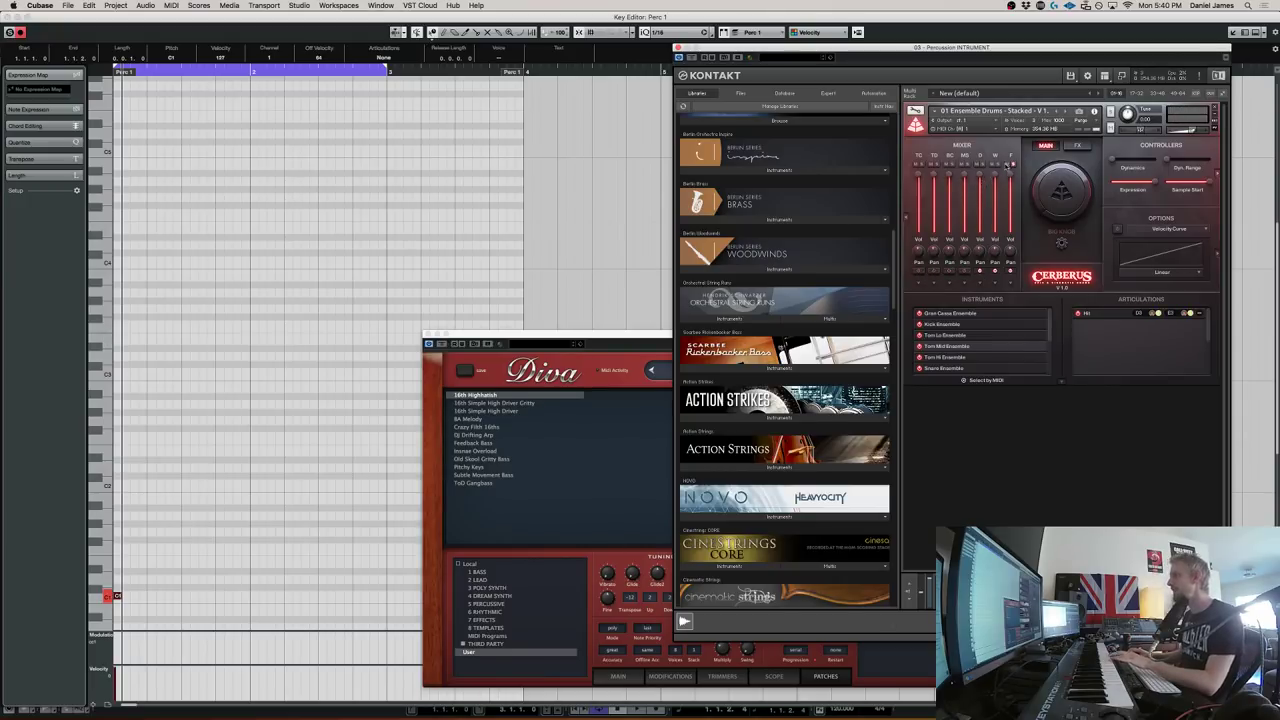
# Compare levels of the D mixer channel in the stacked ensemble drums and leave its fader lowered
pyautogui.moveTo(980, 180); pyautogui.dragTo(982, 195)
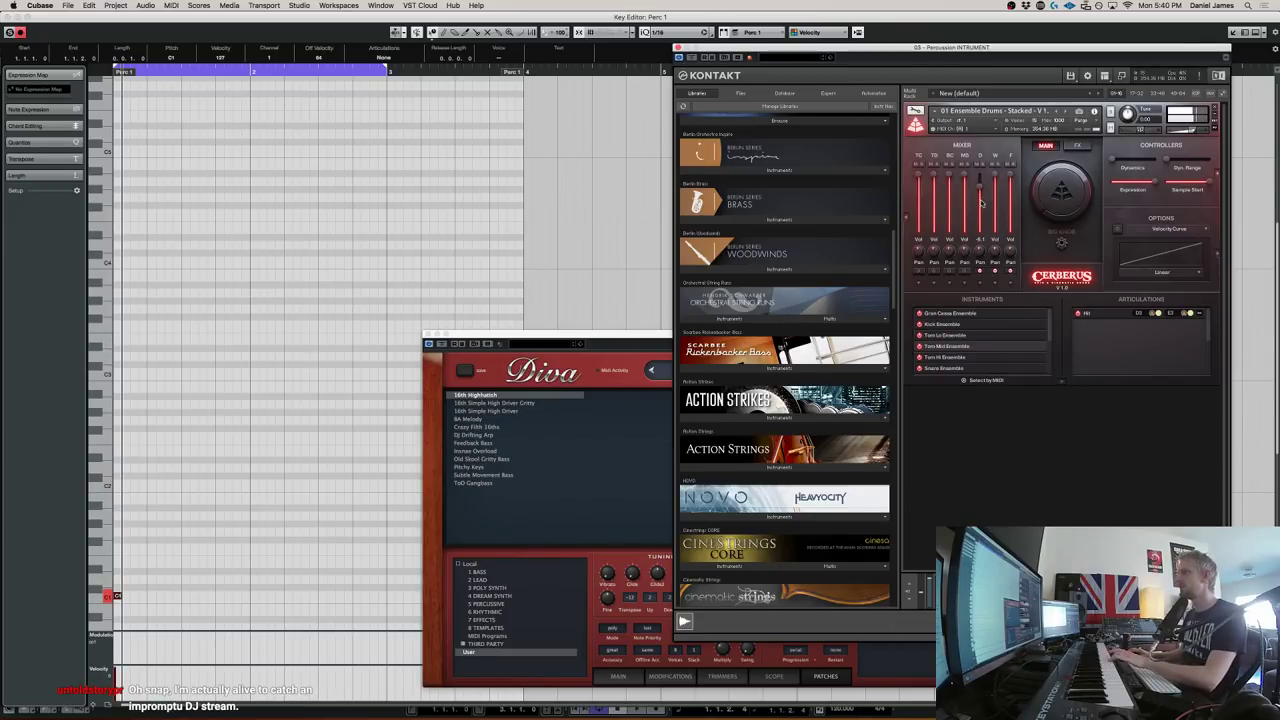
pyautogui.moveTo(978, 187); pyautogui.dragTo(981, 152)
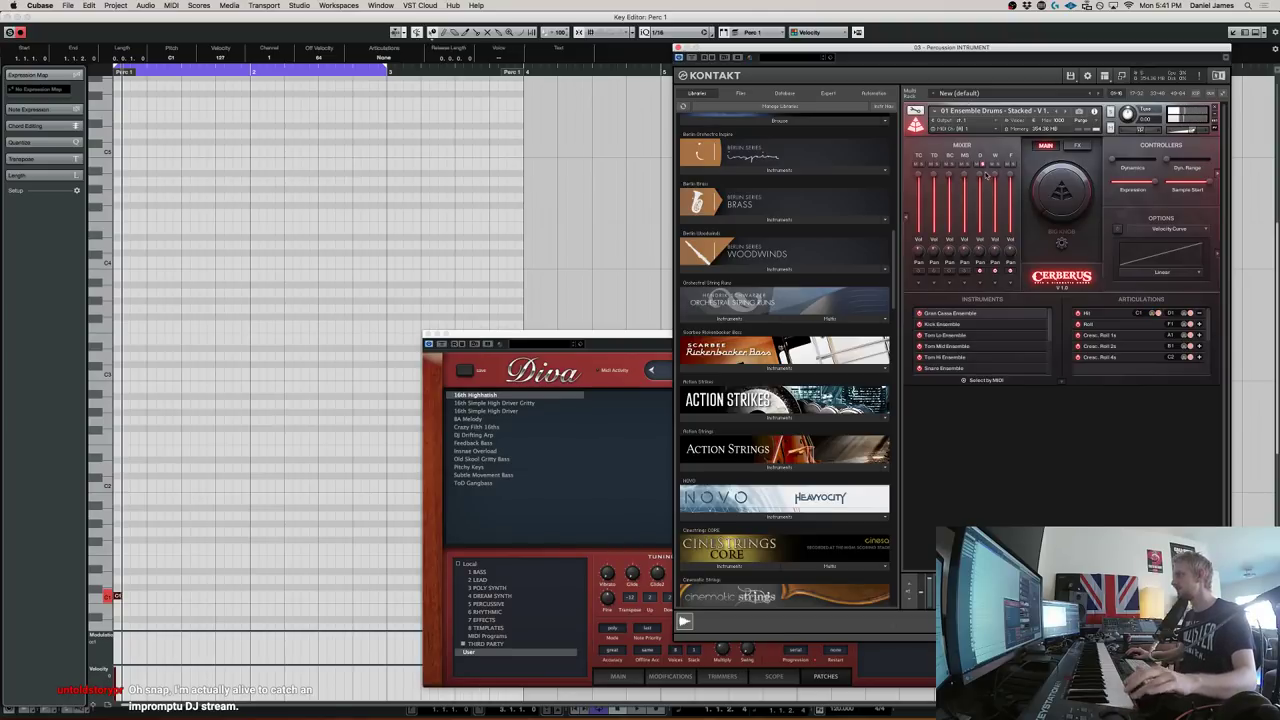
pyautogui.moveTo(986, 190); pyautogui.dragTo(986, 204)
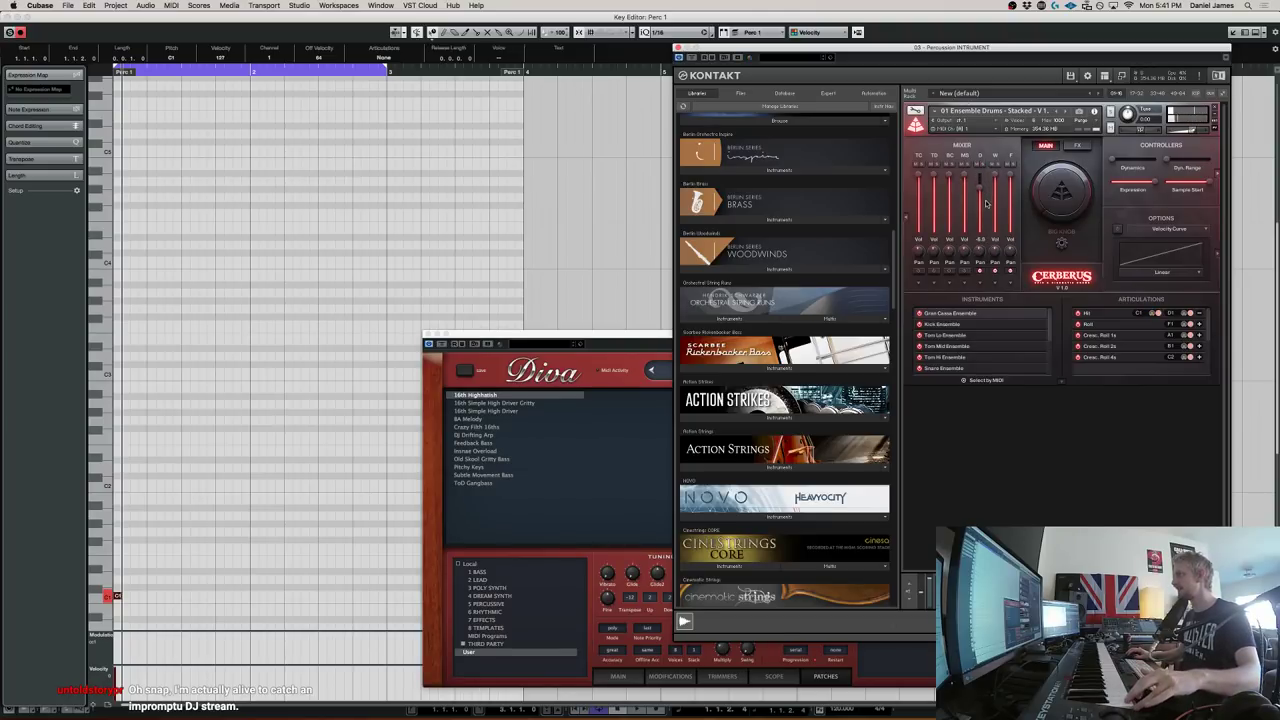
pyautogui.moveTo(1115, 161); pyautogui.dragTo(1067, 168)
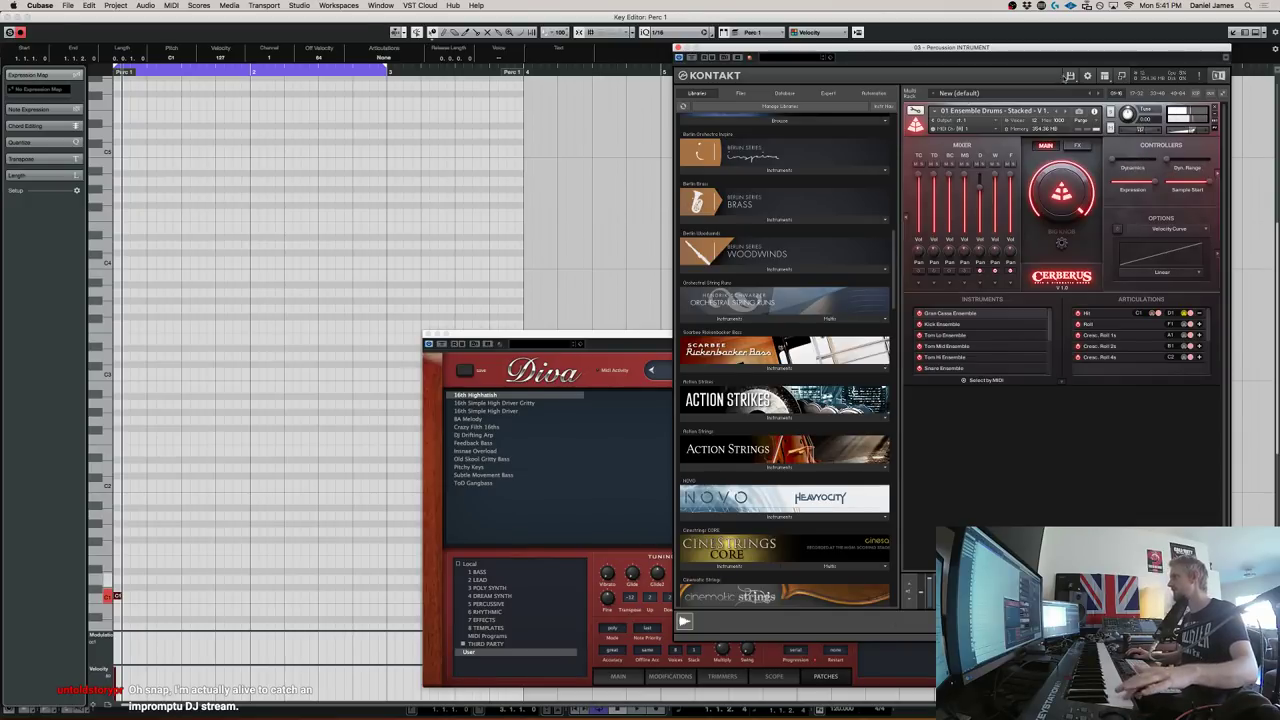
# Audition the Perc 1 part and add a short F4 note at its start alongside the C1 note
pyautogui.press('space')
pyautogui.click(143, 607)
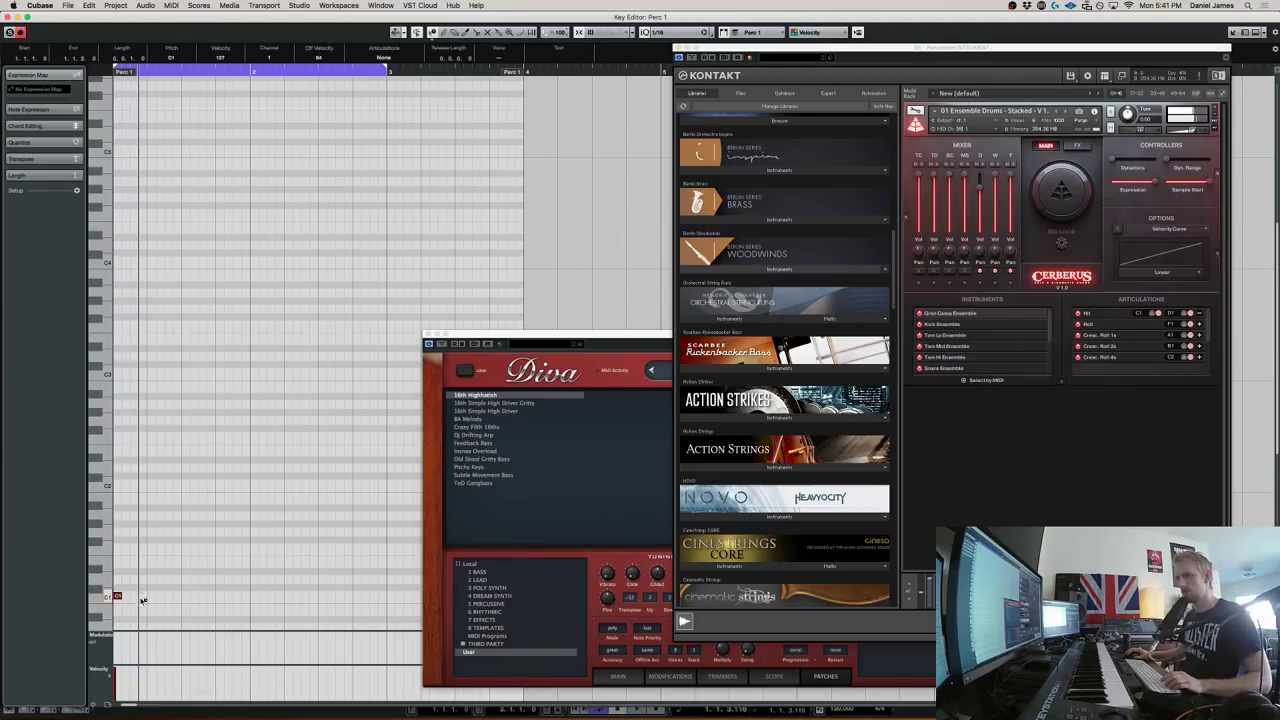
pyautogui.scroll(-3, 130, 568)
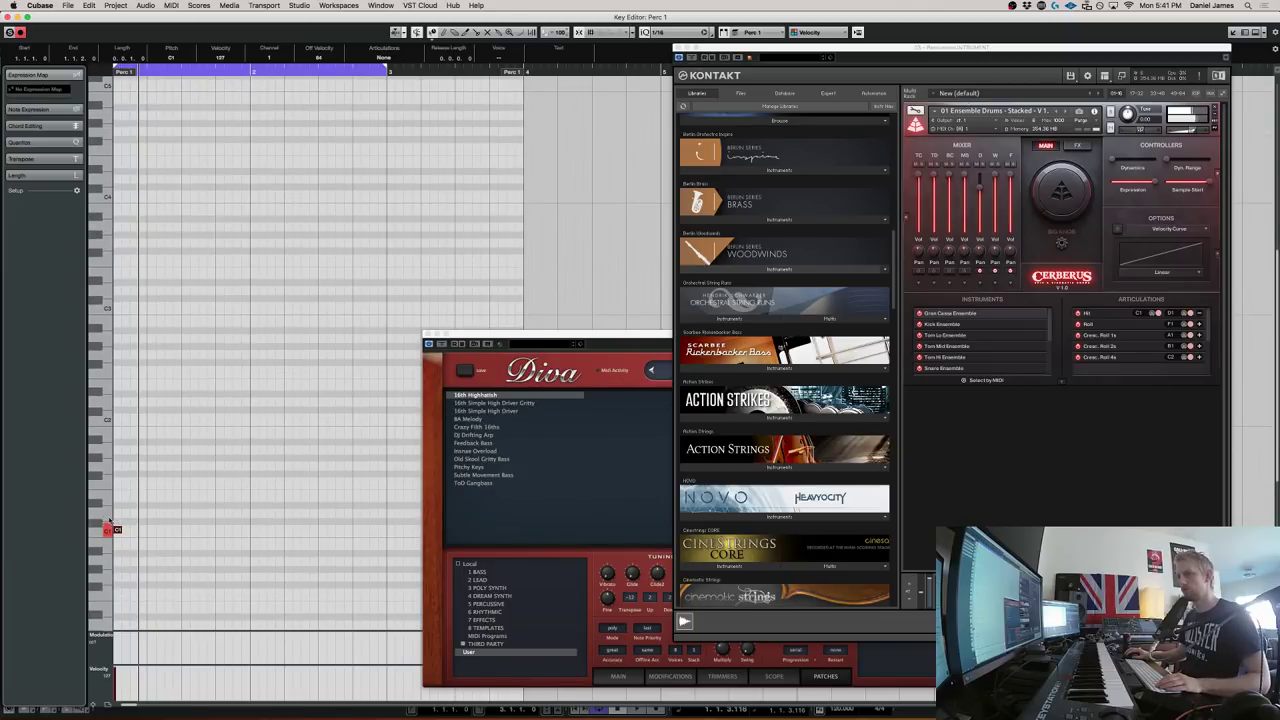
pyautogui.press('space')
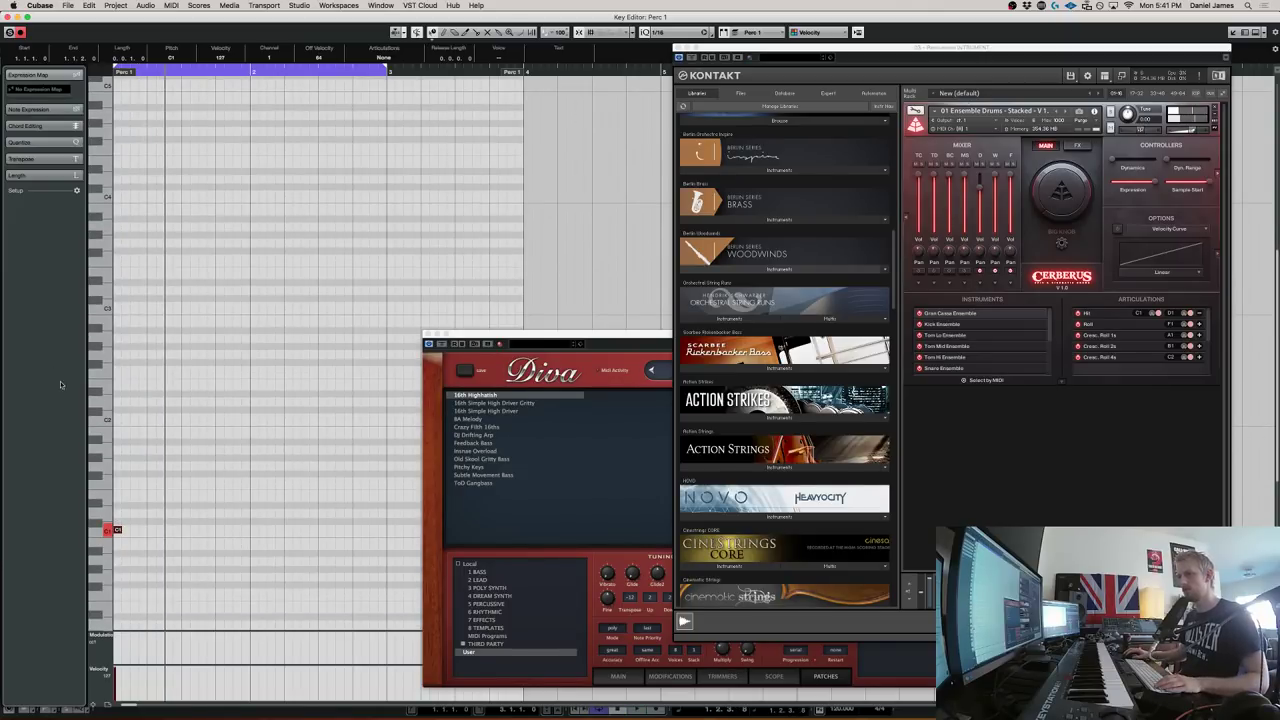
pyautogui.click(100, 373)
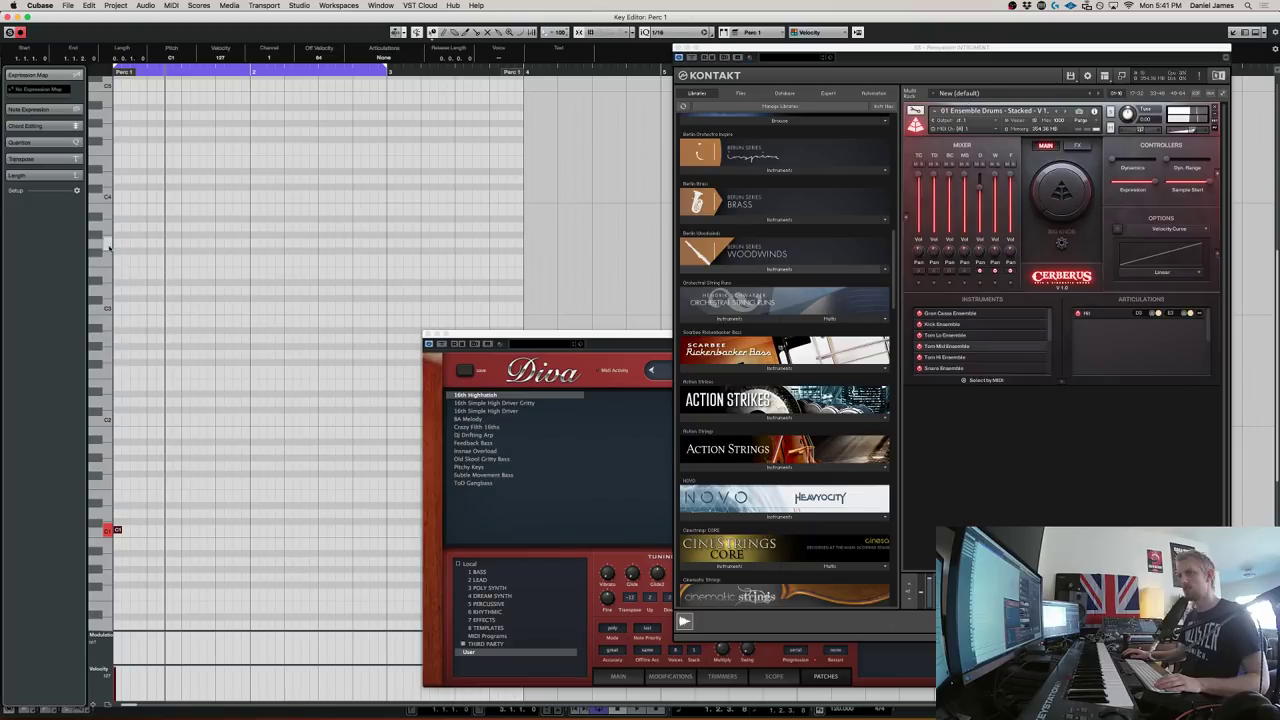
pyautogui.click(117, 148)
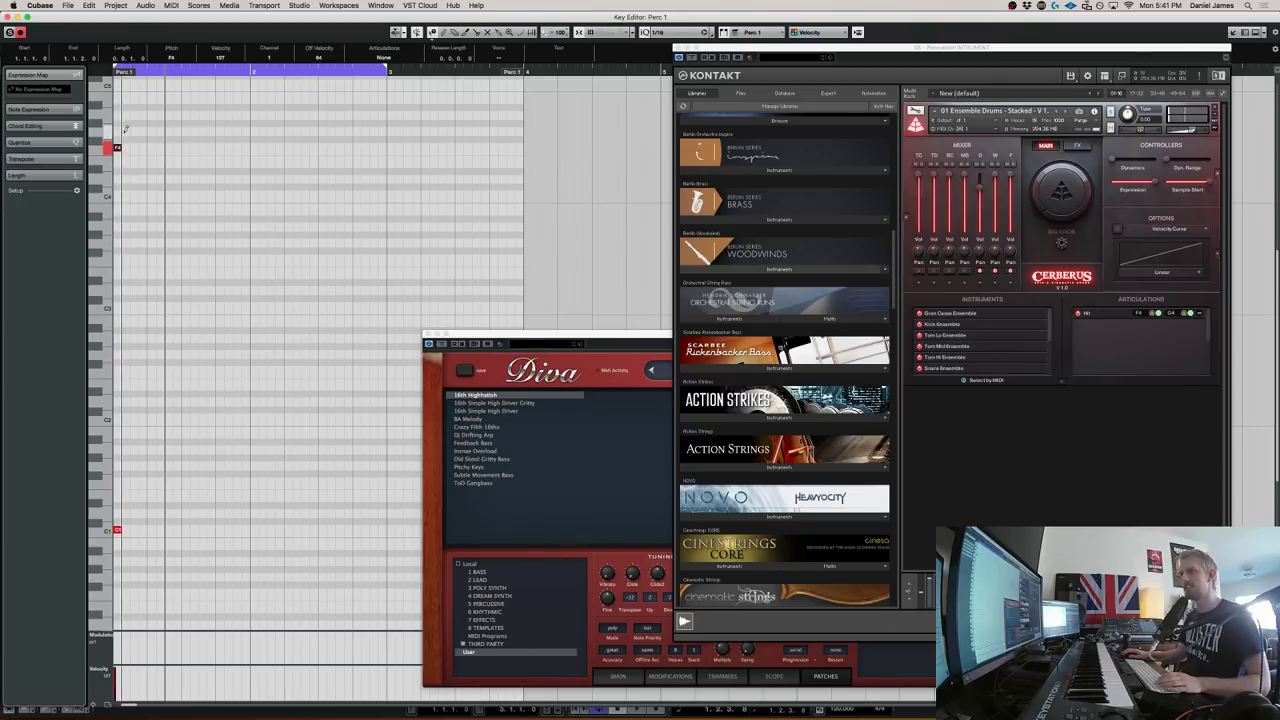
# Fill bars 1 and 2 with short sixteenth notes alternating between F4 and G4 by duplicating the opening notes
pyautogui.moveTo(199, 181); pyautogui.dragTo(151, 150)
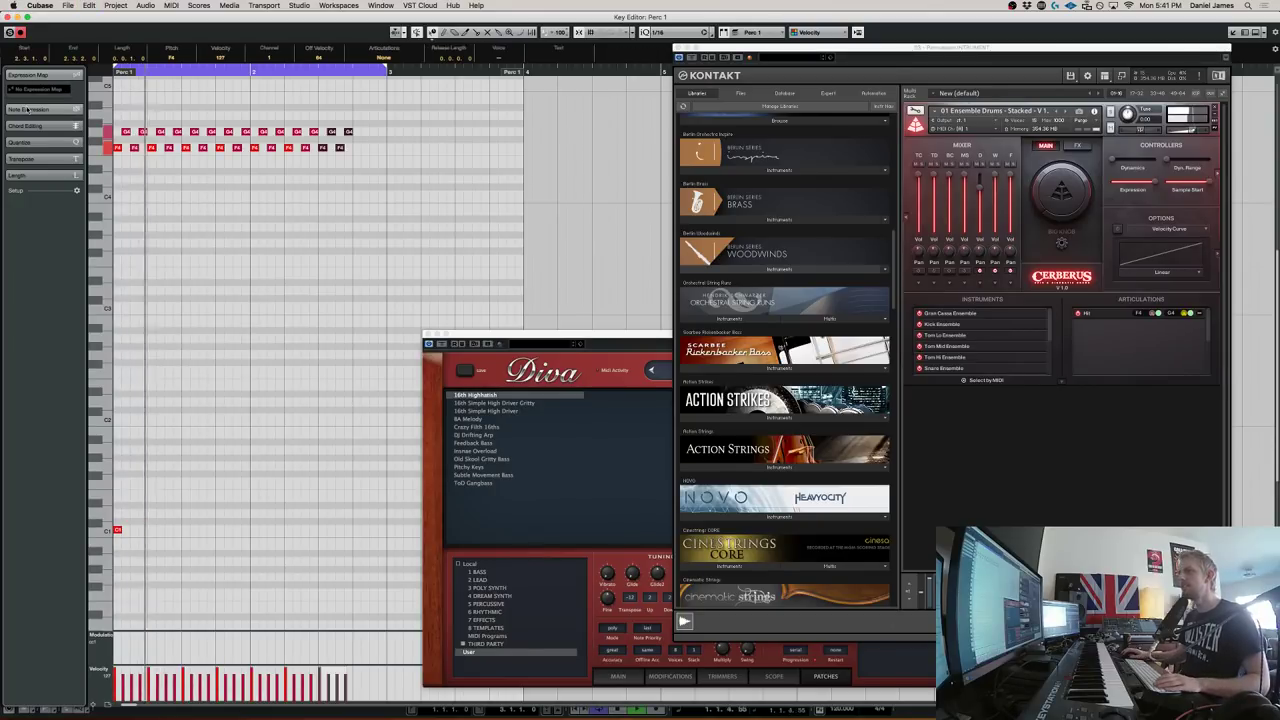
pyautogui.click(341, 168)
pyautogui.moveTo(369, 165); pyautogui.dragTo(321, 122)
pyautogui.press('super+d')
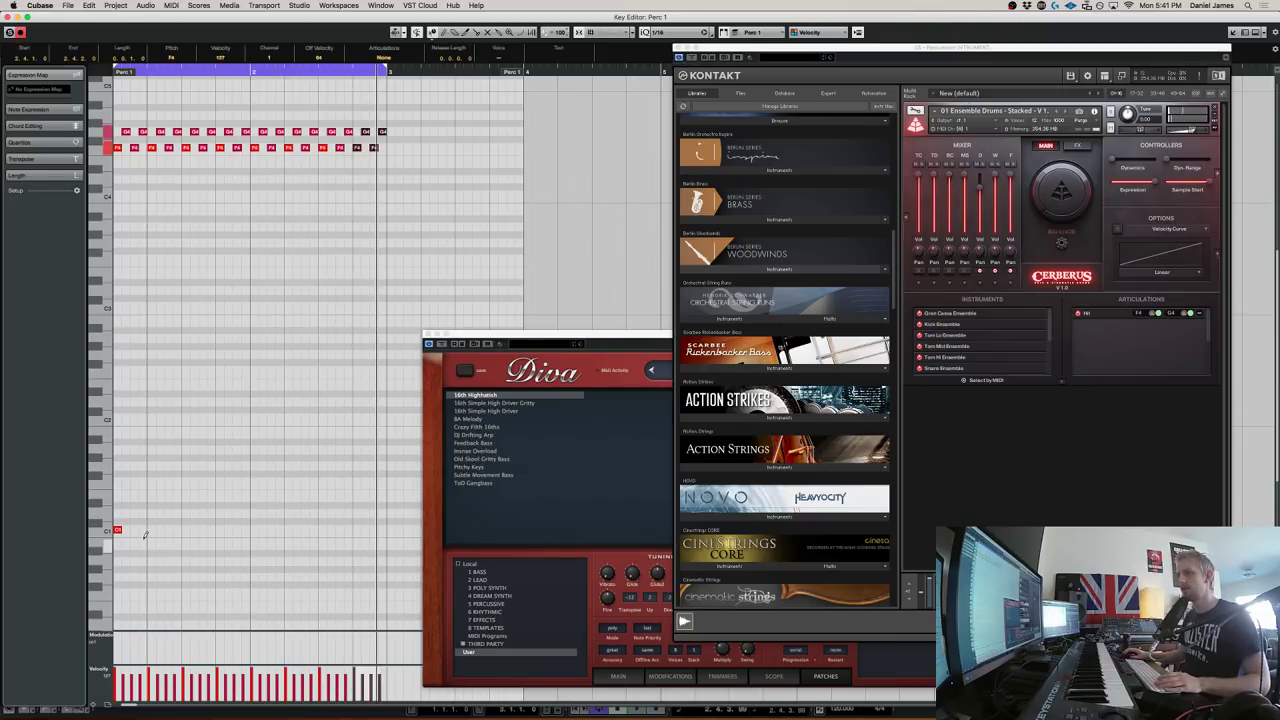
# Add C1 hits in bar 1 at 1.2.1, 1.2.2, 1.3.1, 1.3.4, 1.4.1 and 1.4.3, and play the part
pyautogui.click(150, 529)
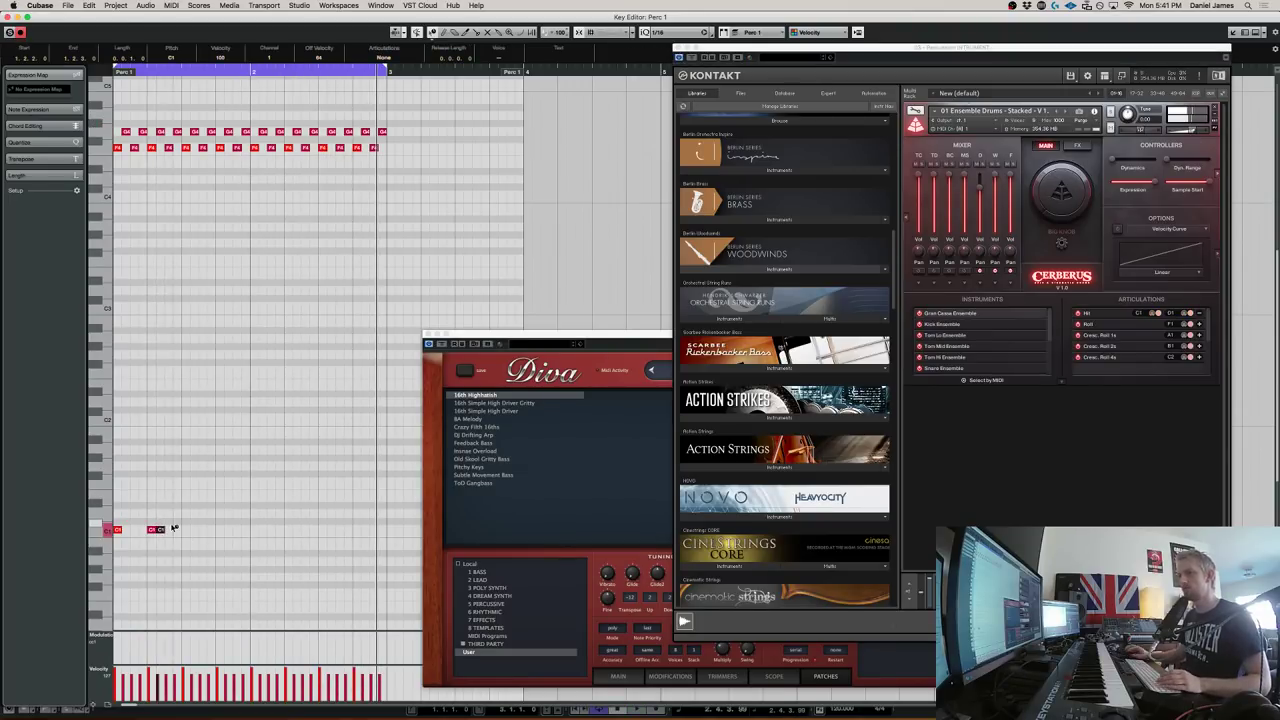
pyautogui.click(186, 529)
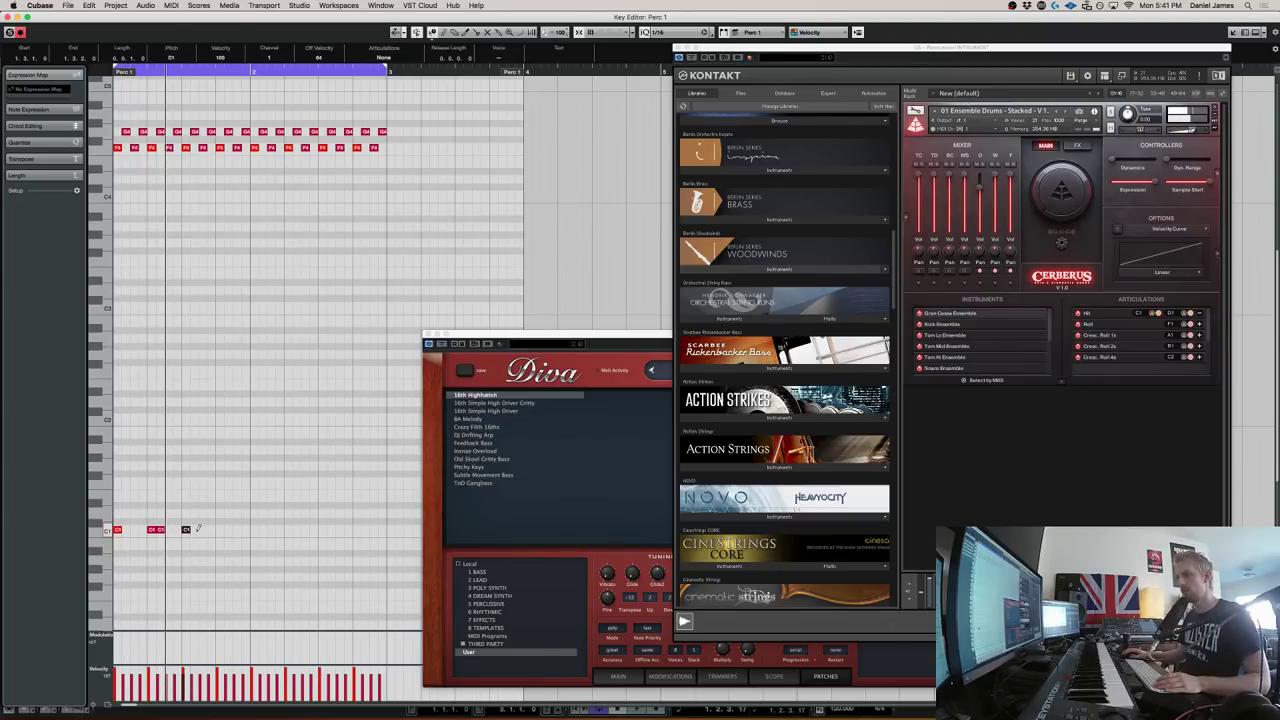
pyautogui.click(211, 529)
pyautogui.click(221, 529)
pyautogui.click(237, 529)
pyautogui.press('space')
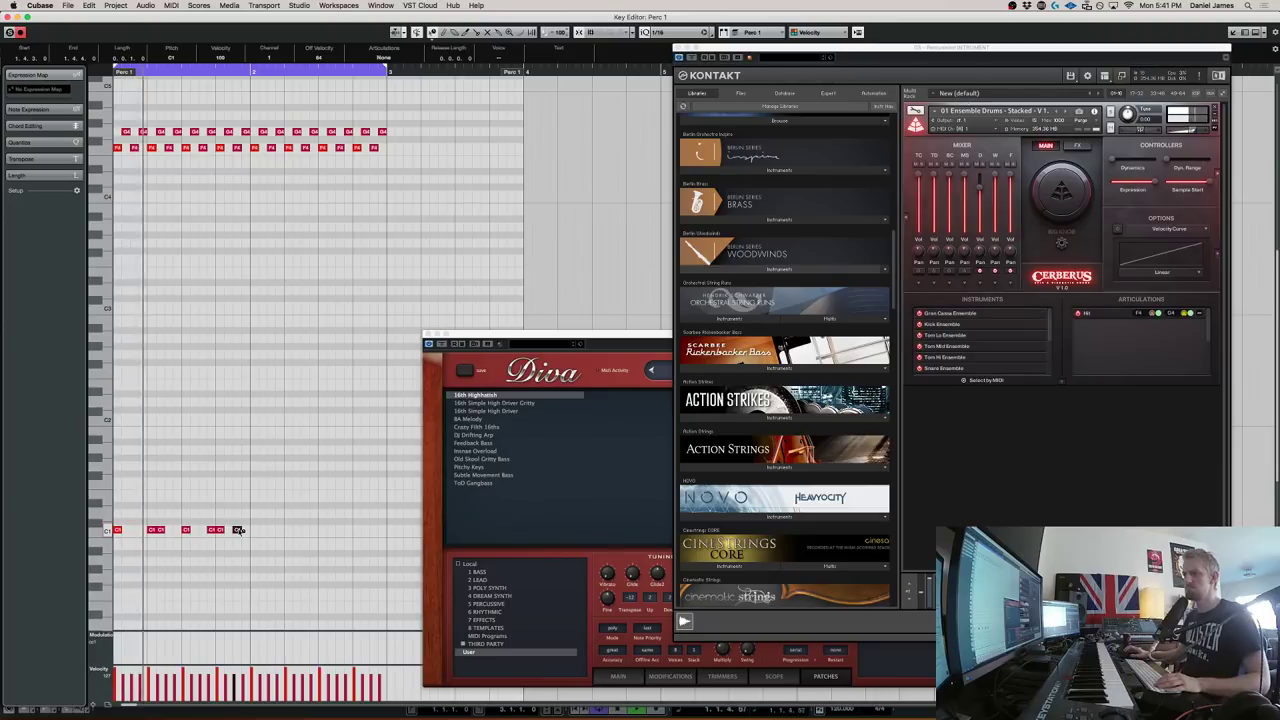
# Duplicate the bar 1 C1 pattern into bar 2 and play the loop from the start
pyautogui.press('space')
pyautogui.moveTo(264, 543); pyautogui.dragTo(37, 507)
pyautogui.press('super+d')
pyautogui.click(229, 546)
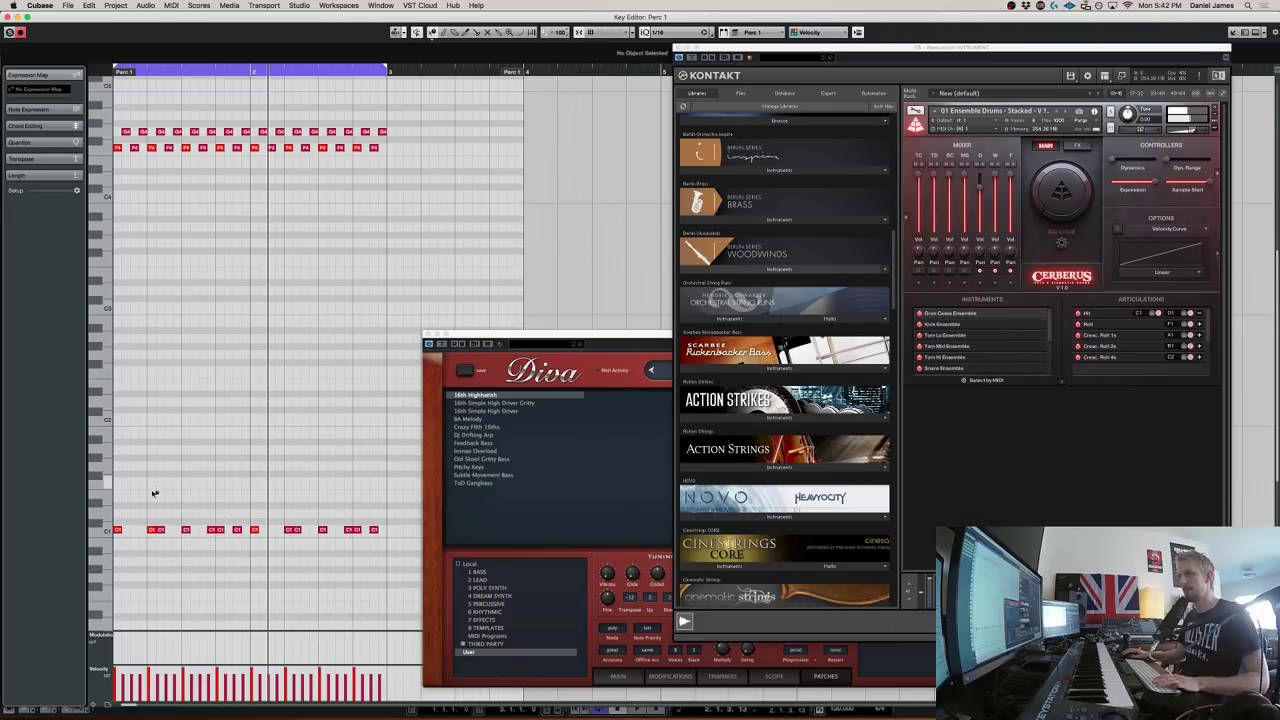
pyautogui.press('.')
pyautogui.press('space')
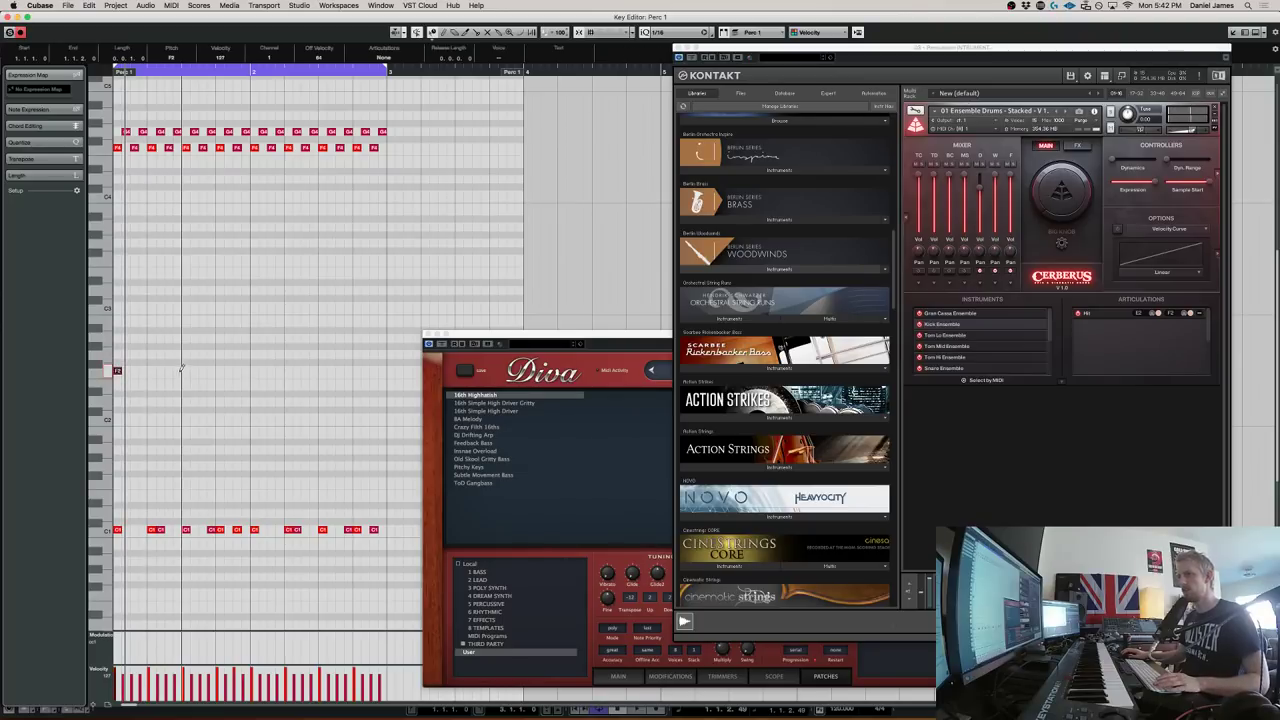
# Place short F2 notes on every beat of bar 1 and duplicate them into bar 2
pyautogui.click(152, 371)
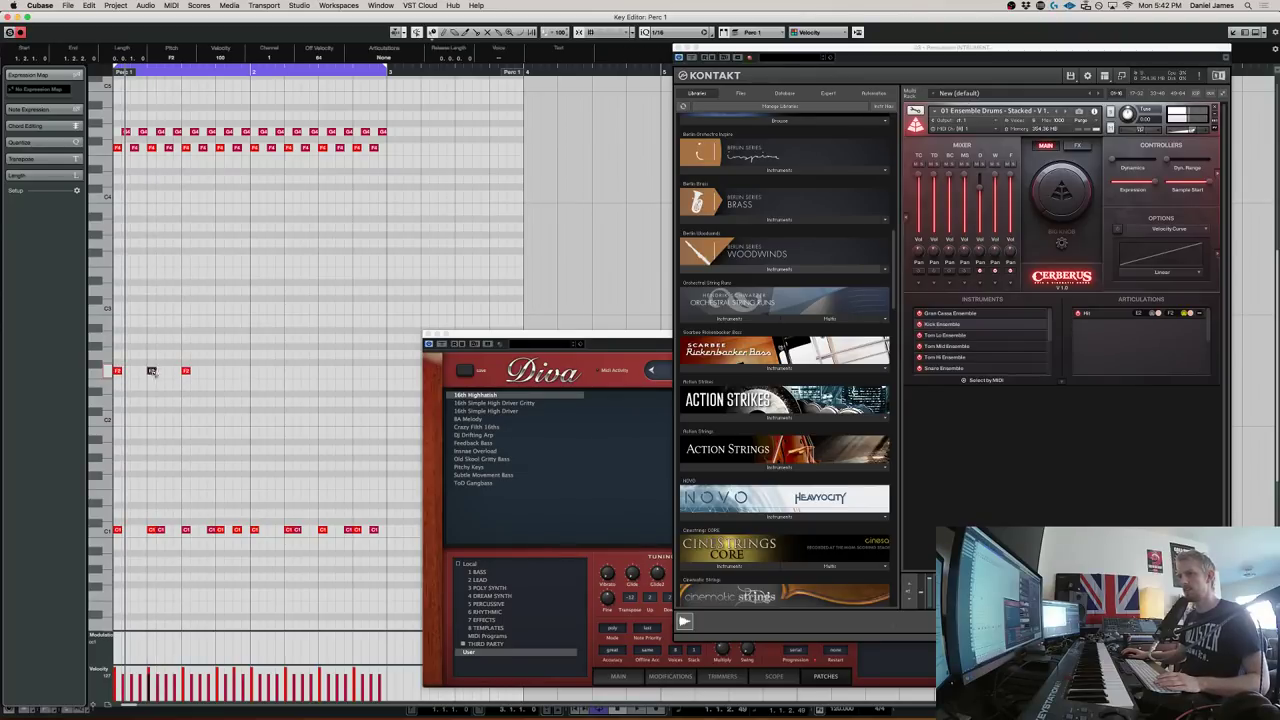
pyautogui.click(220, 372)
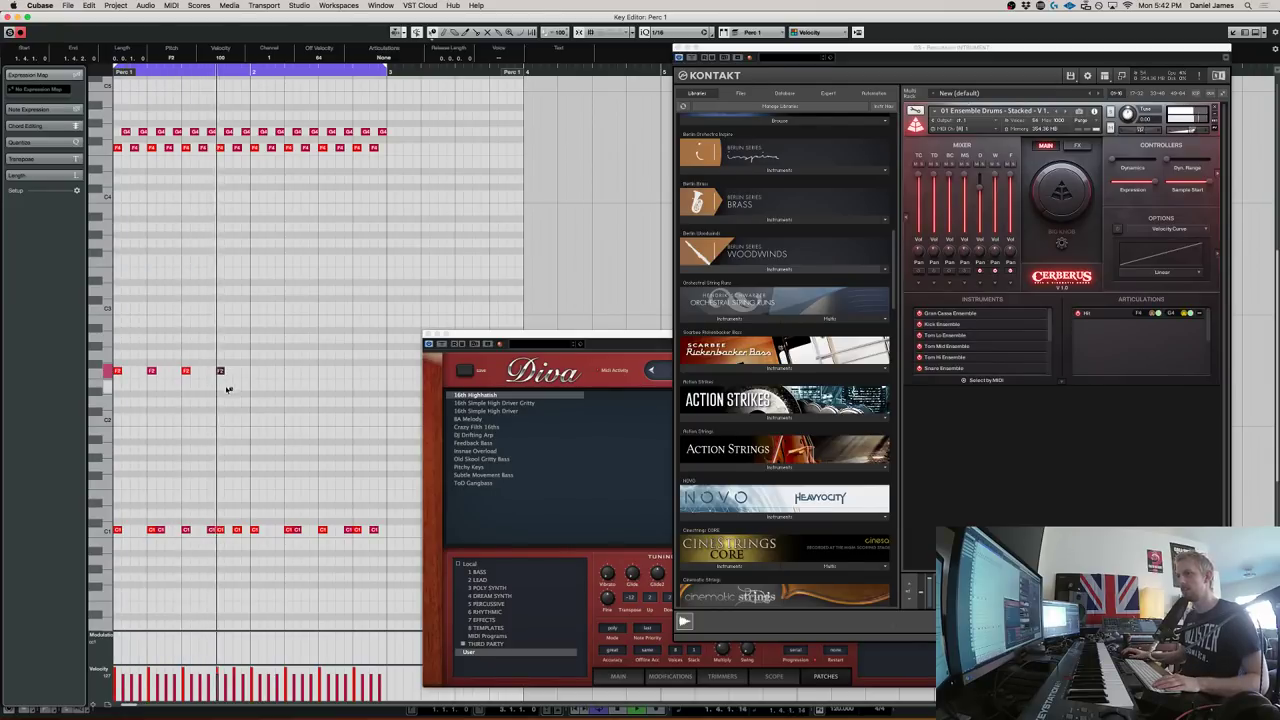
pyautogui.moveTo(257, 390); pyautogui.dragTo(95, 348)
pyautogui.press('super+d')
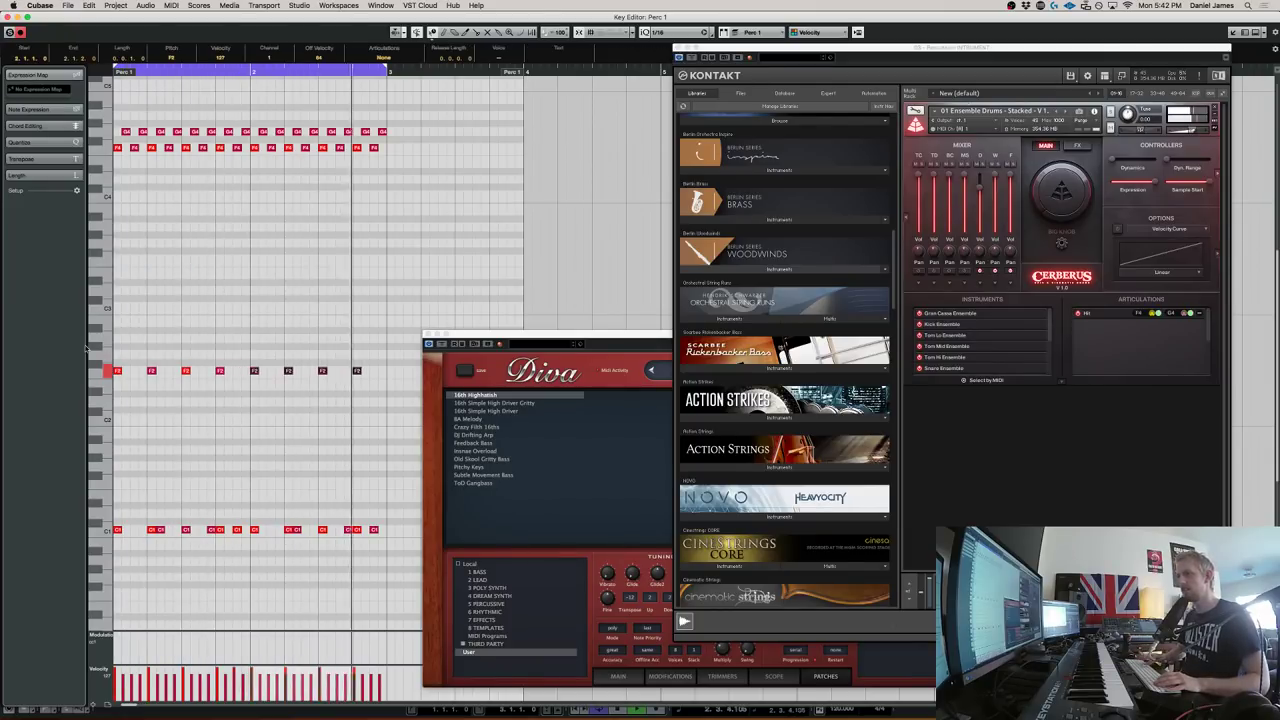
# Audition the drum keys and build a syncopated pattern of interlocking B2 and A2 notes across both bars
pyautogui.click(104, 515)
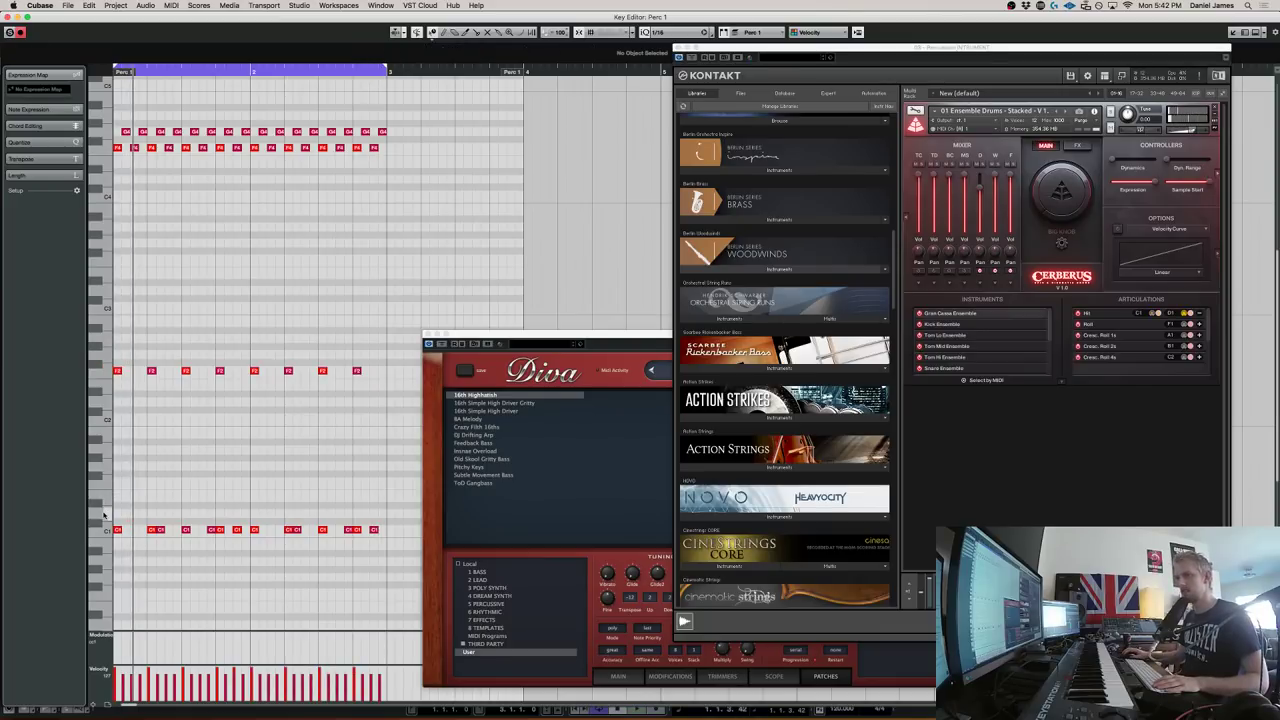
pyautogui.moveTo(105, 443); pyautogui.dragTo(106, 364)
pyautogui.click(107, 336)
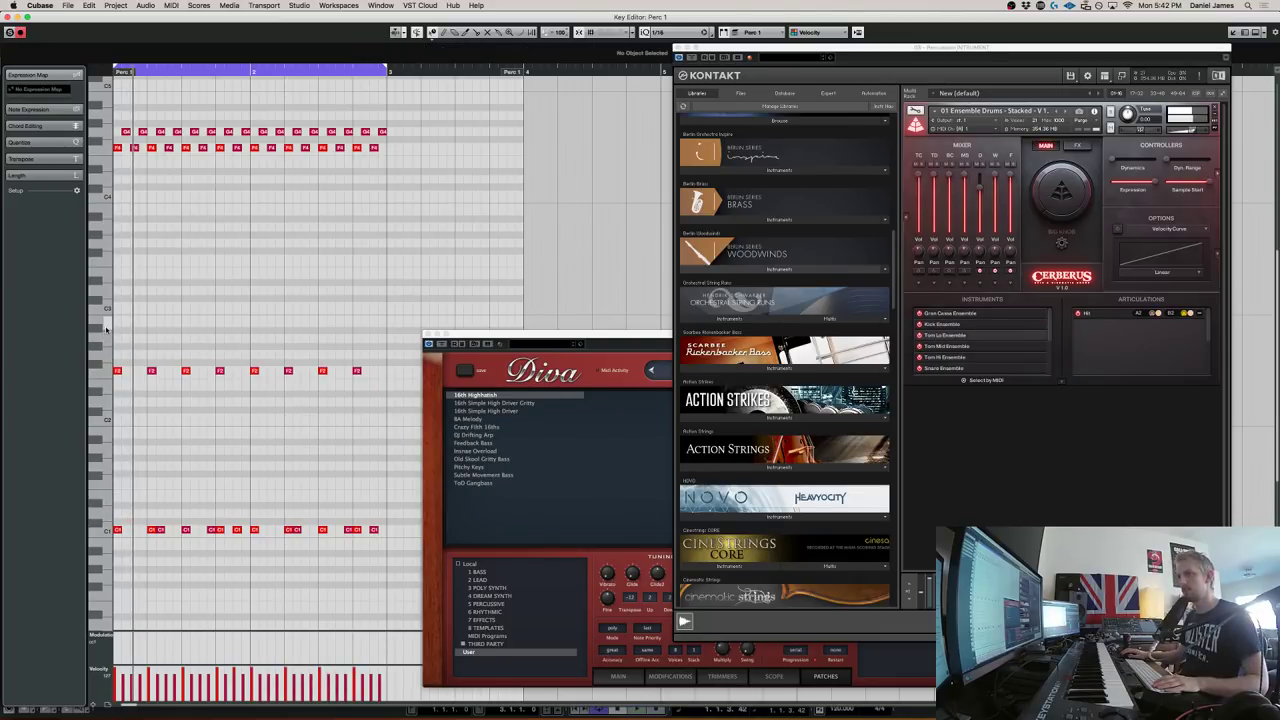
pyautogui.click(120, 318)
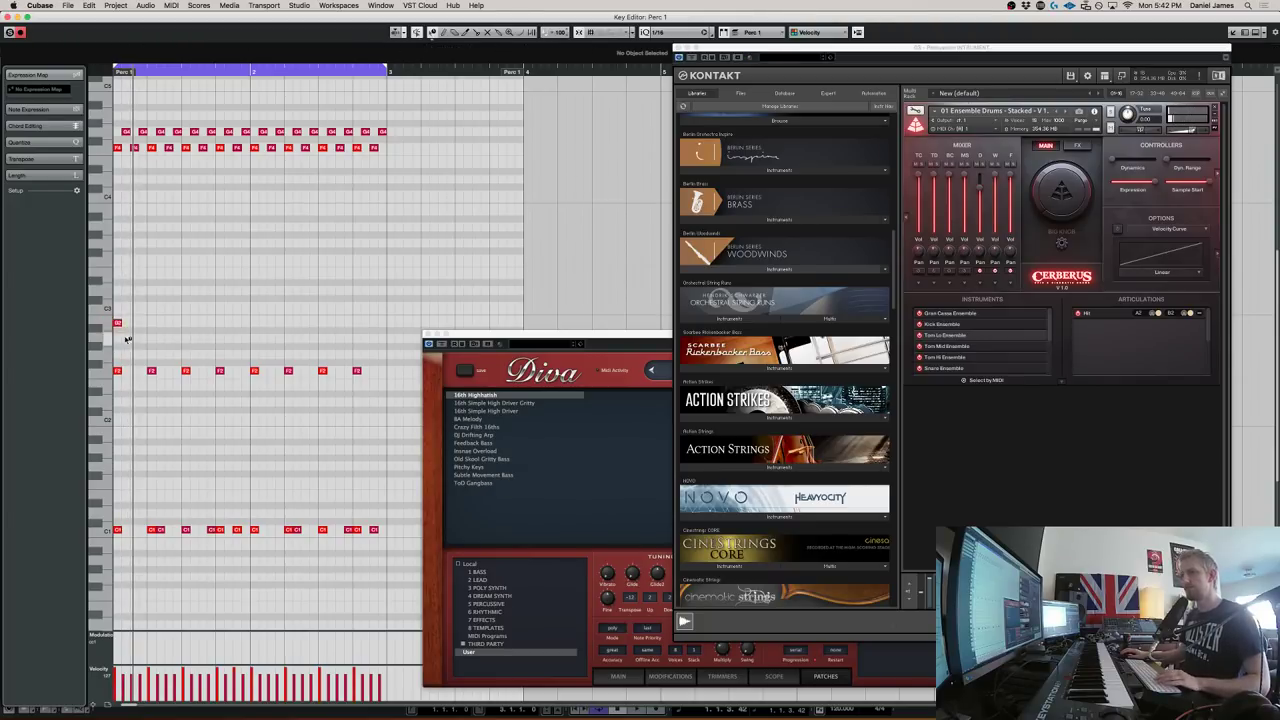
pyautogui.press('BackSpace')
pyautogui.click(134, 321)
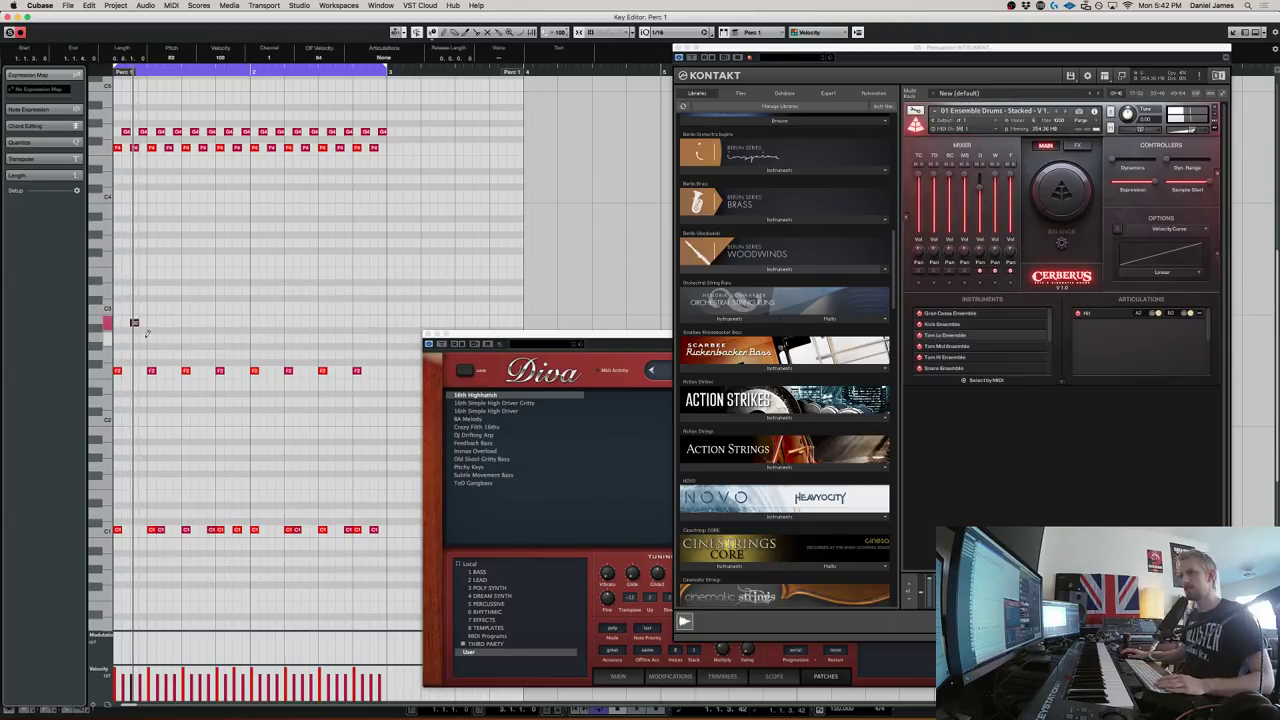
pyautogui.press('space')
pyautogui.click(177, 322)
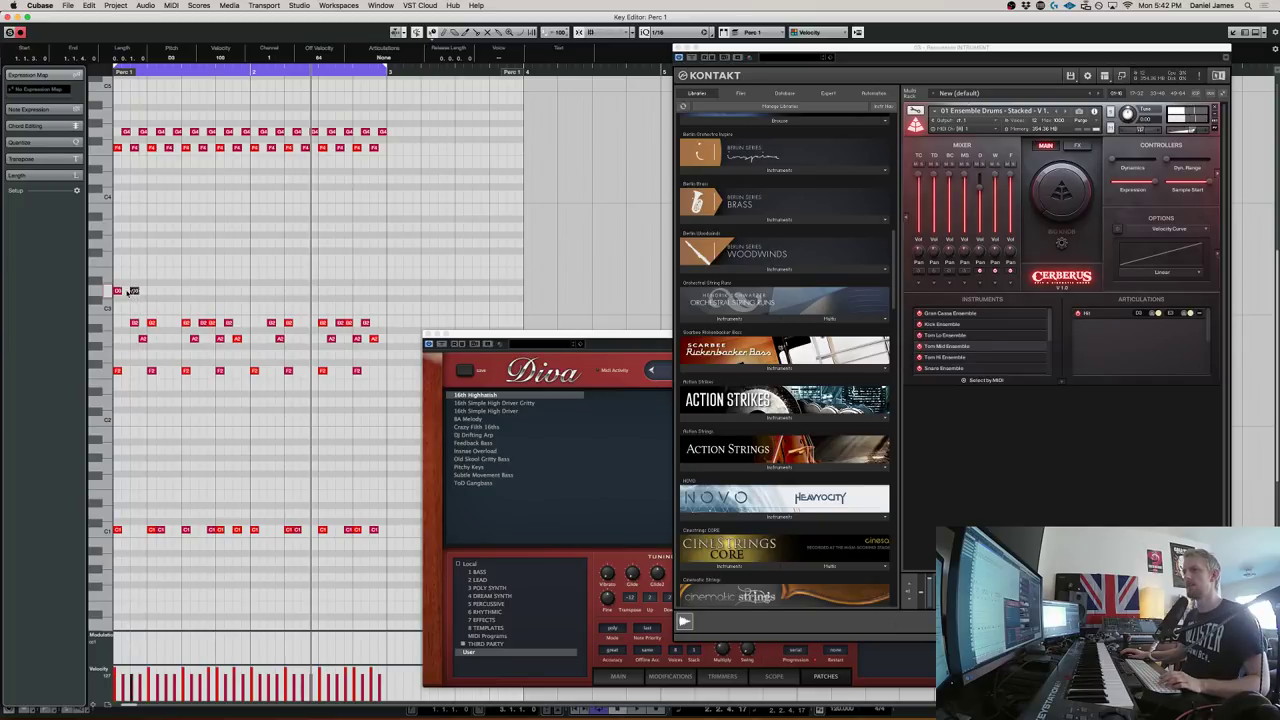
pyautogui.moveTo(176, 286); pyautogui.dragTo(118, 292)
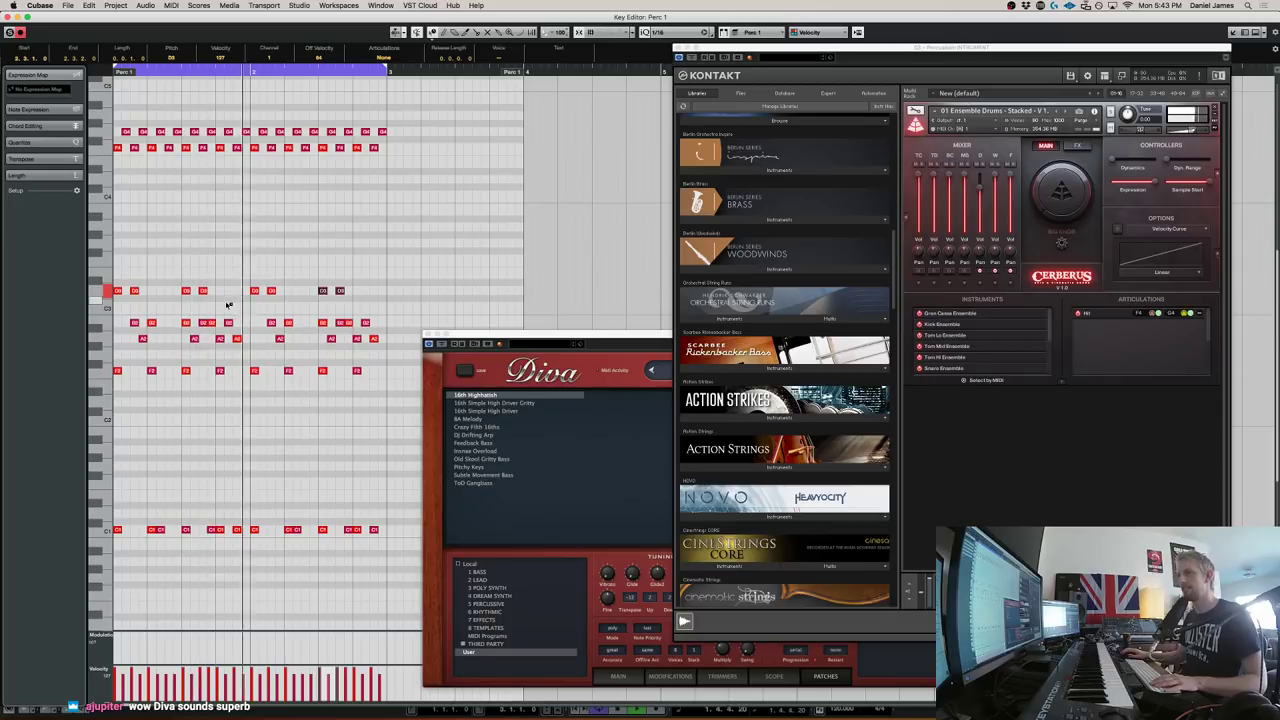
pyautogui.moveTo(370, 307); pyautogui.dragTo(113, 235)
pyautogui.press('Delete')
# Place D3 notes at the start of bar 1 and on three consecutive sixteenths from beat 3, and play them
pyautogui.keyDown('alt'); pyautogui.click(117, 289); pyautogui.keyUp('alt')
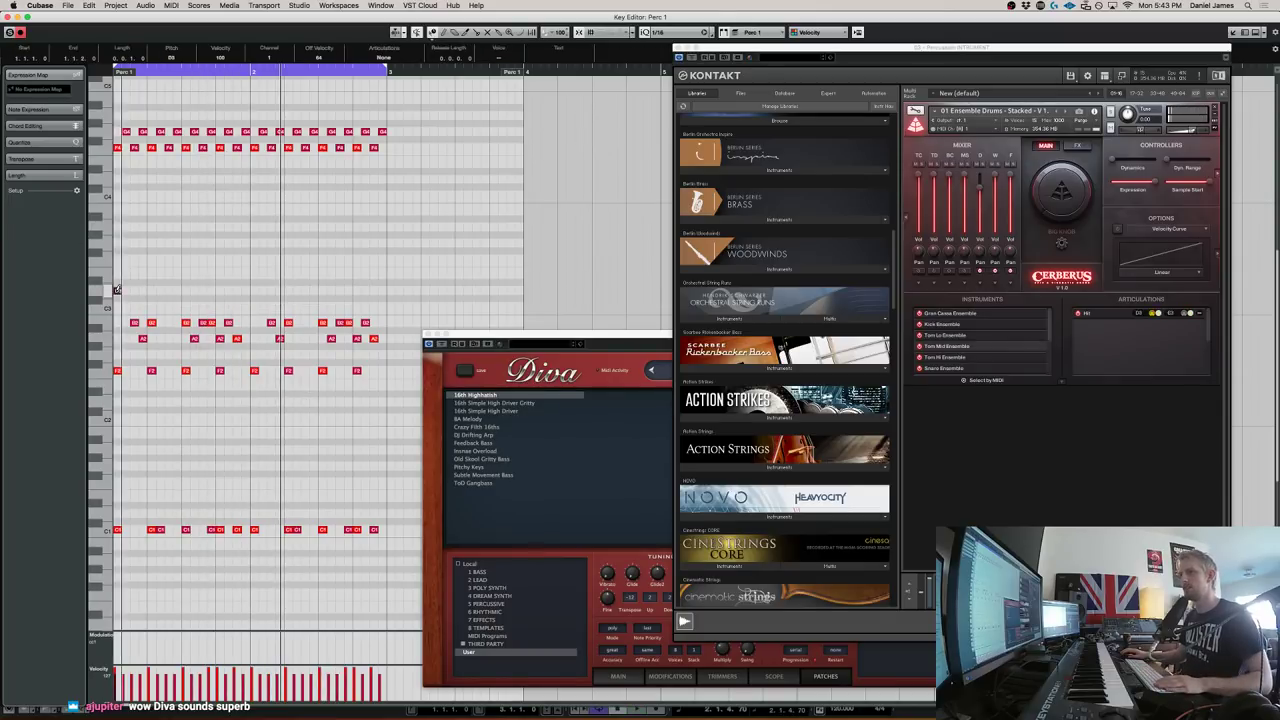
pyautogui.click(186, 290)
pyautogui.keyDown('alt'); pyautogui.click(195, 290); pyautogui.keyUp('alt')
pyautogui.keyDown('alt'); pyautogui.click(204, 290); pyautogui.keyUp('alt')
pyautogui.press('space')
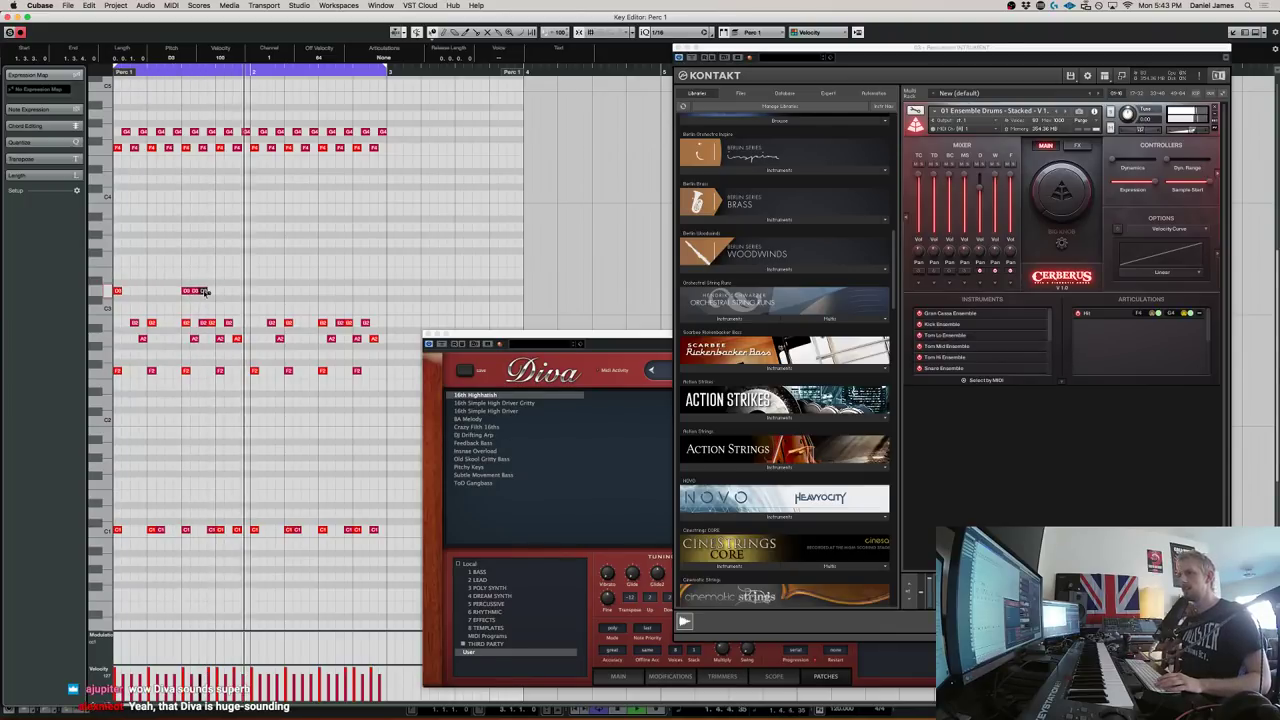
# Extend the D3 pattern with hits at the end of bar 1, duplicate it through bar 2 and play the loop
pyautogui.moveTo(253, 306); pyautogui.dragTo(160, 280)
pyautogui.moveTo(252, 296); pyautogui.dragTo(66, 240)
pyautogui.click(254, 297)
pyautogui.doubleClick(247, 290)
pyautogui.press('super+d')
pyautogui.press('space')
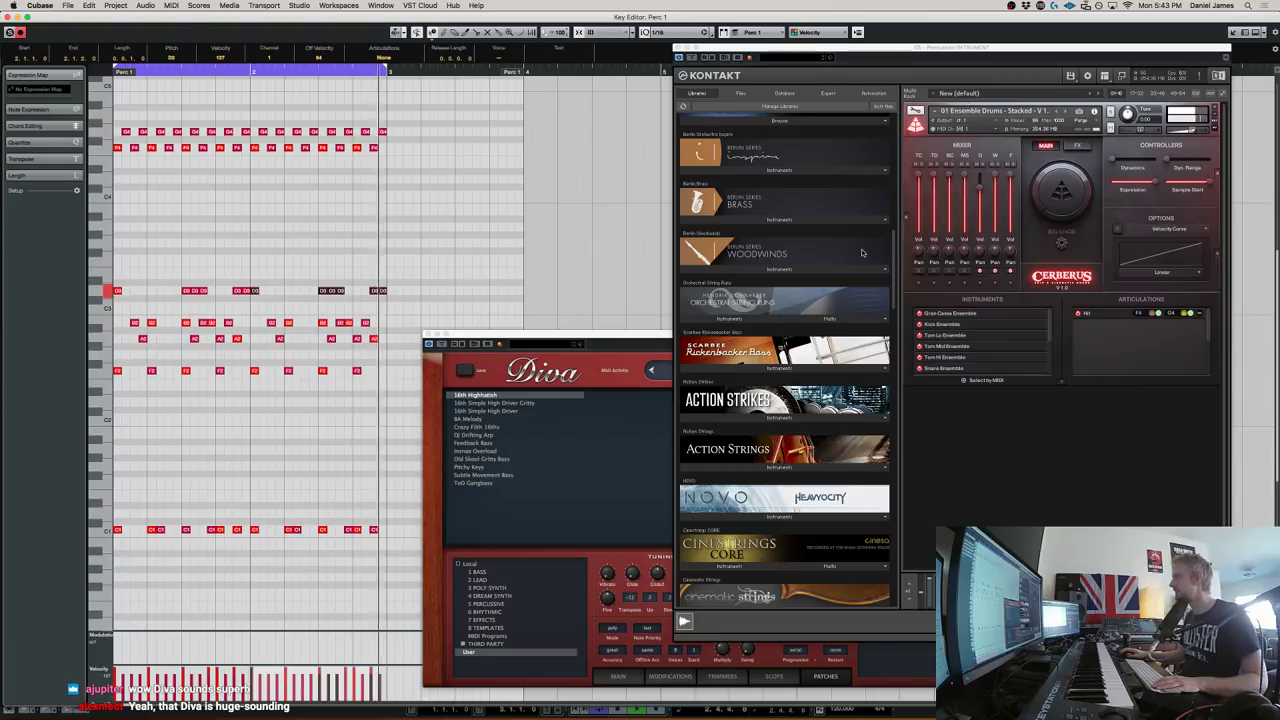
# Place A3 notes at 1.1.1, 1.2.1, 1.2.3, 1.3.1, 1.4.1 and 1.4.3, duplicate them into bar 2 and play from the start
pyautogui.click(117, 227)
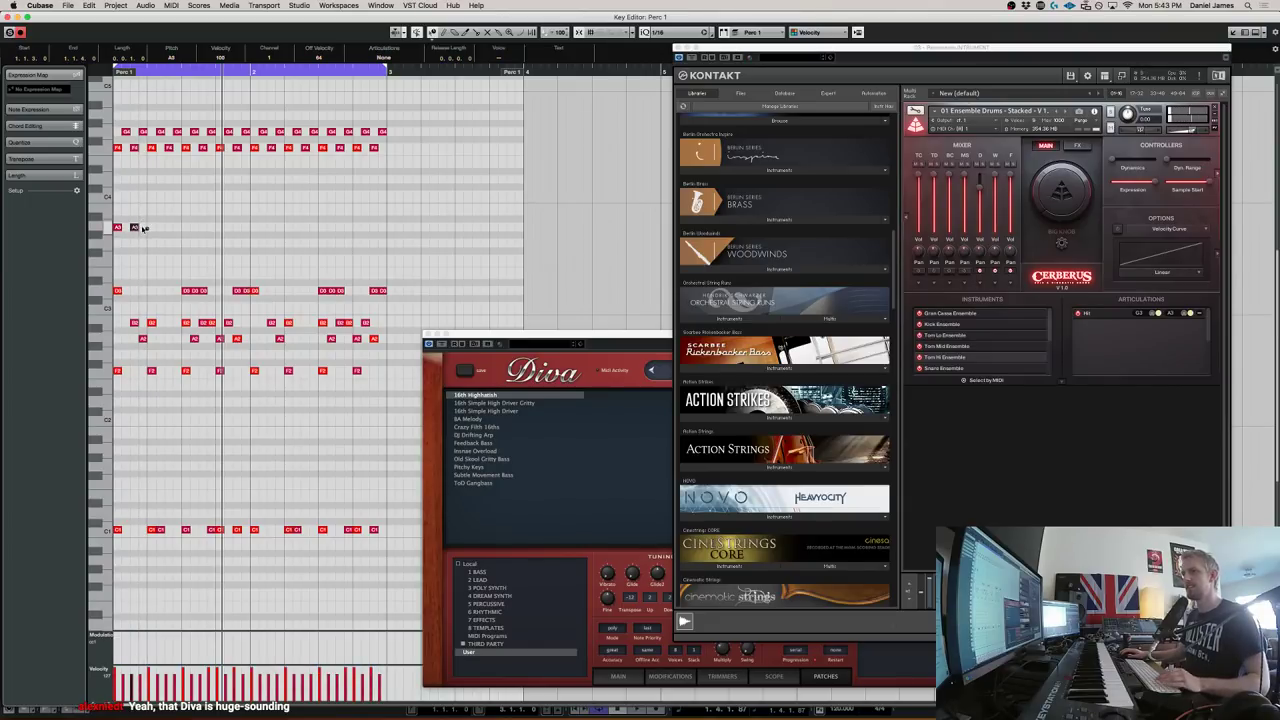
pyautogui.click(169, 227)
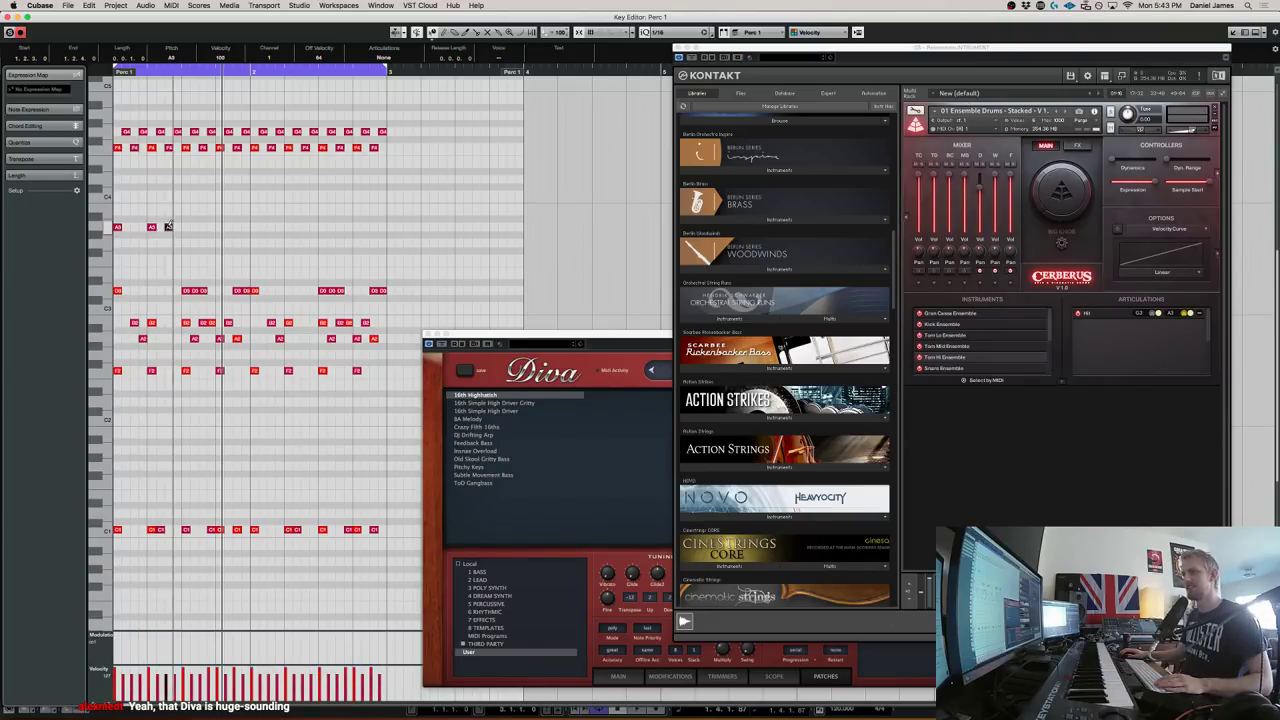
pyautogui.keyDown('alt'); pyautogui.click(220, 227); pyautogui.keyUp('alt')
pyautogui.keyDown('alt'); pyautogui.click(236, 227); pyautogui.keyUp('alt')
pyautogui.moveTo(265, 239); pyautogui.dragTo(36, 194)
pyautogui.press('super+d')
pyautogui.press('KP_Decimal')
pyautogui.press('space')
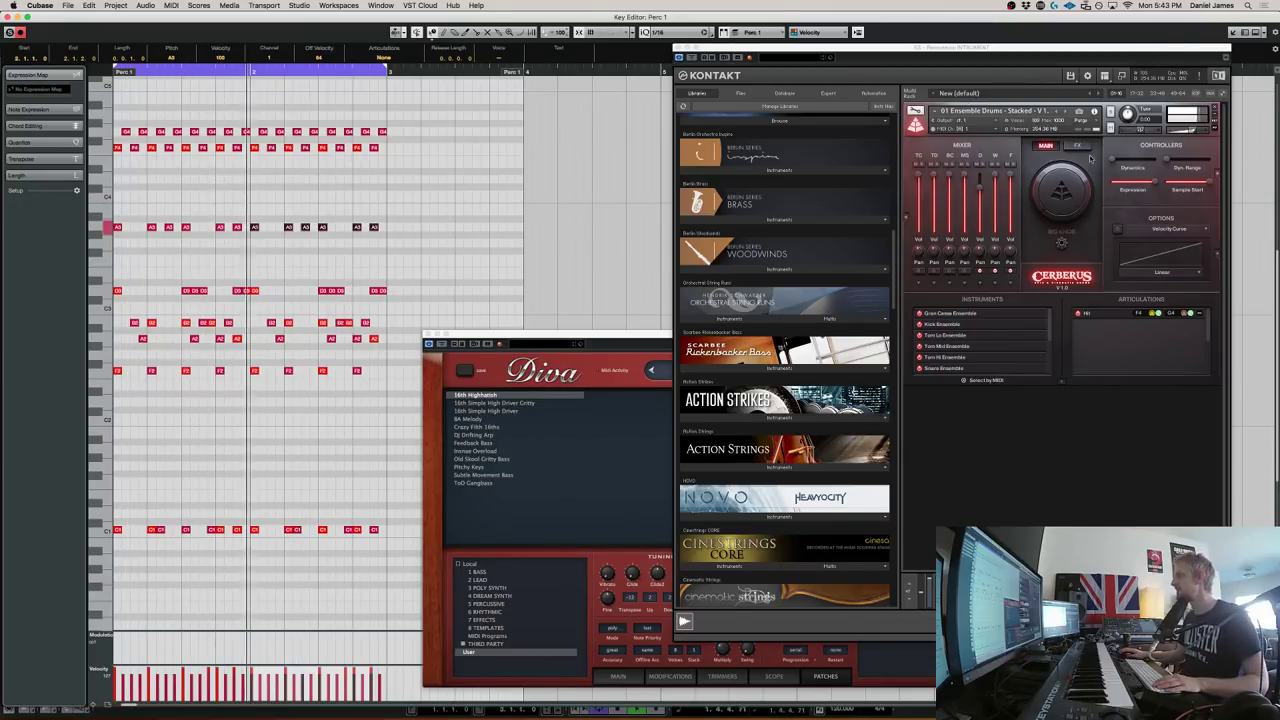
# Audition the loop and raise the D mixer channel's fader in the Cerberus ensemble drums
pyautogui.press('space')
pyautogui.moveTo(1049, 326); pyautogui.dragTo(1057, 380)
pyautogui.press('space')
pyautogui.click(266, 460)
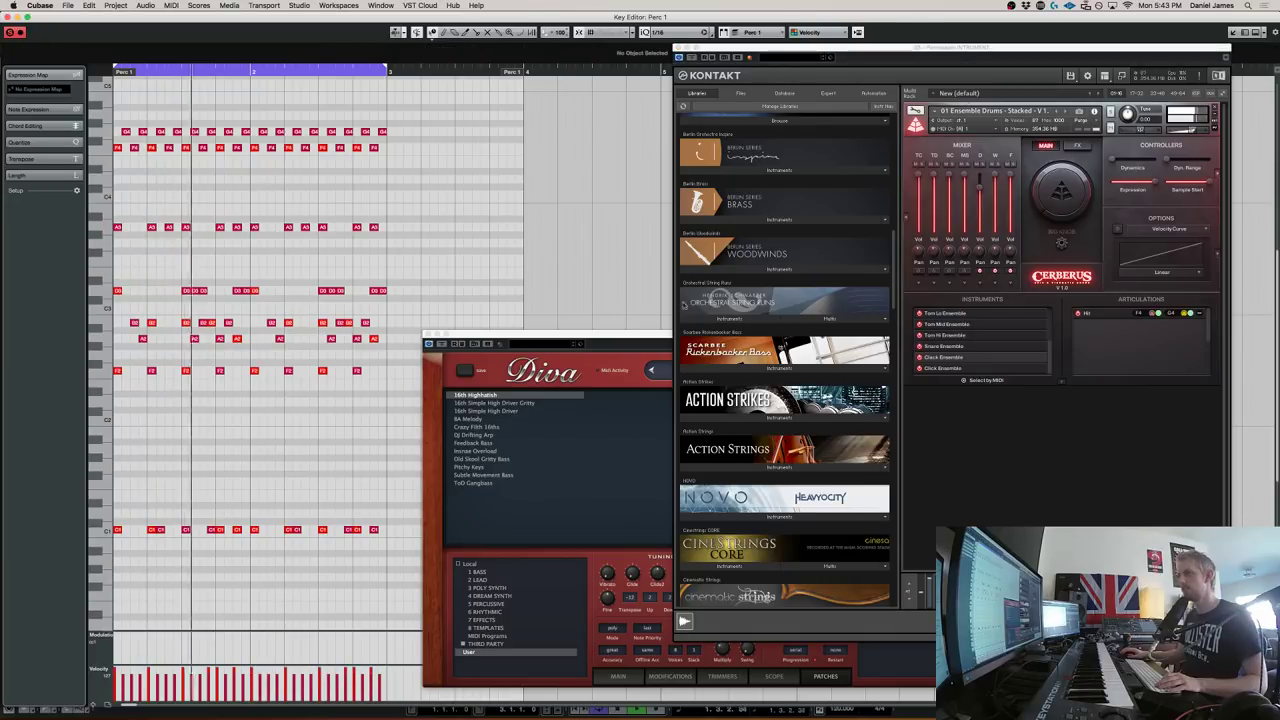
pyautogui.click(978, 150)
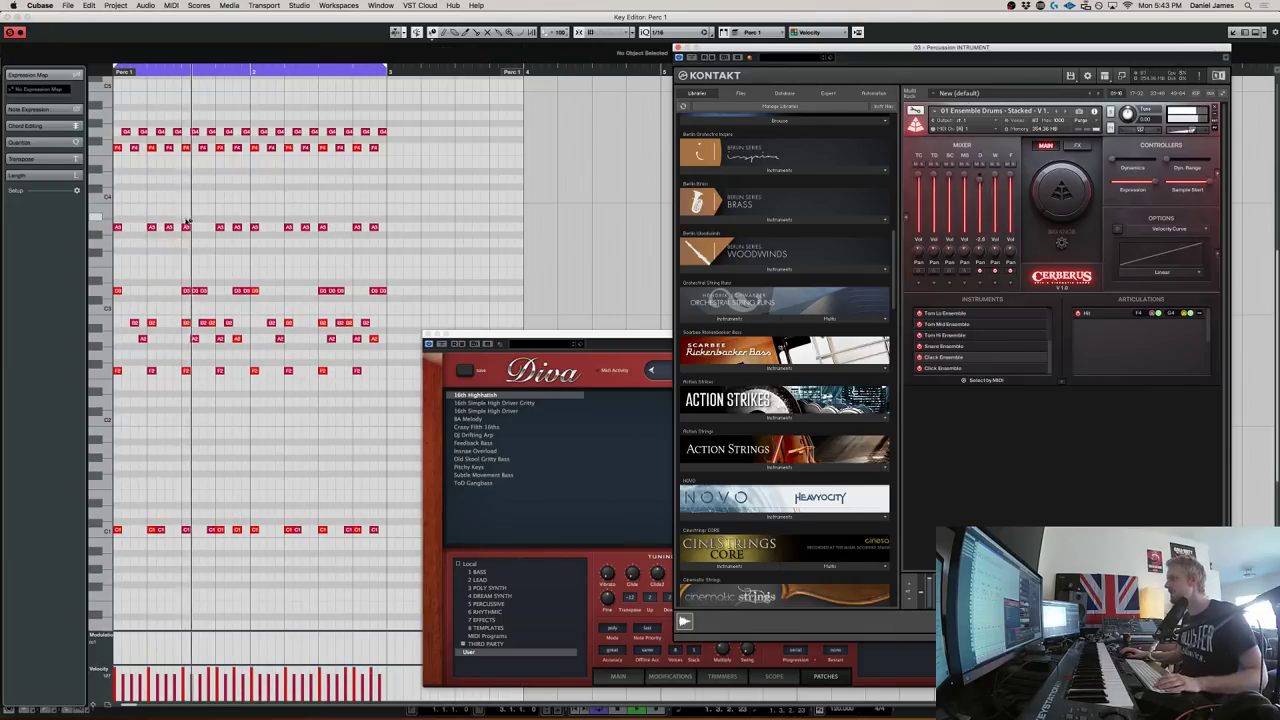
# Audition the C4 drum and place a C4 note on beat 3 of bars 1 and 2
pyautogui.click(106, 195)
pyautogui.click(185, 195)
pyautogui.click(322, 195)
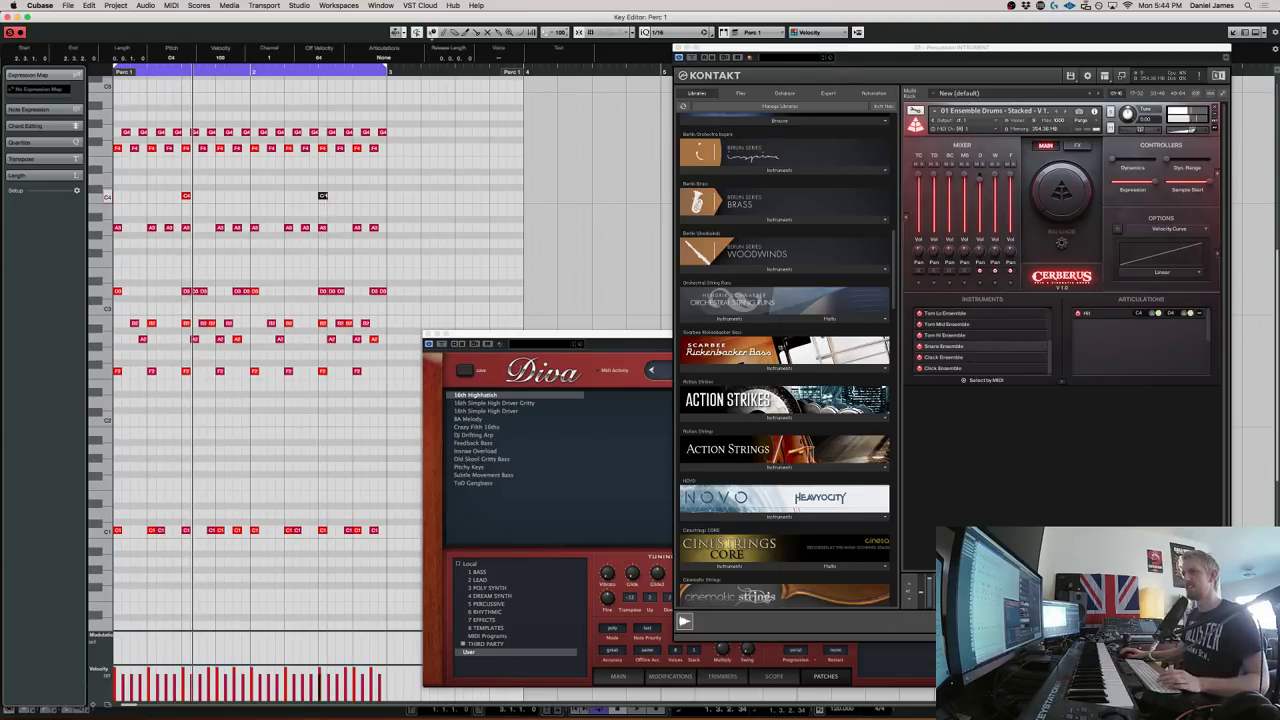
# Rearrange the C4 hits so they fall on beats 2 and 4 of both bars, and play the loop
pyautogui.moveTo(292, 196); pyautogui.dragTo(238, 197)
pyautogui.click(183, 195)
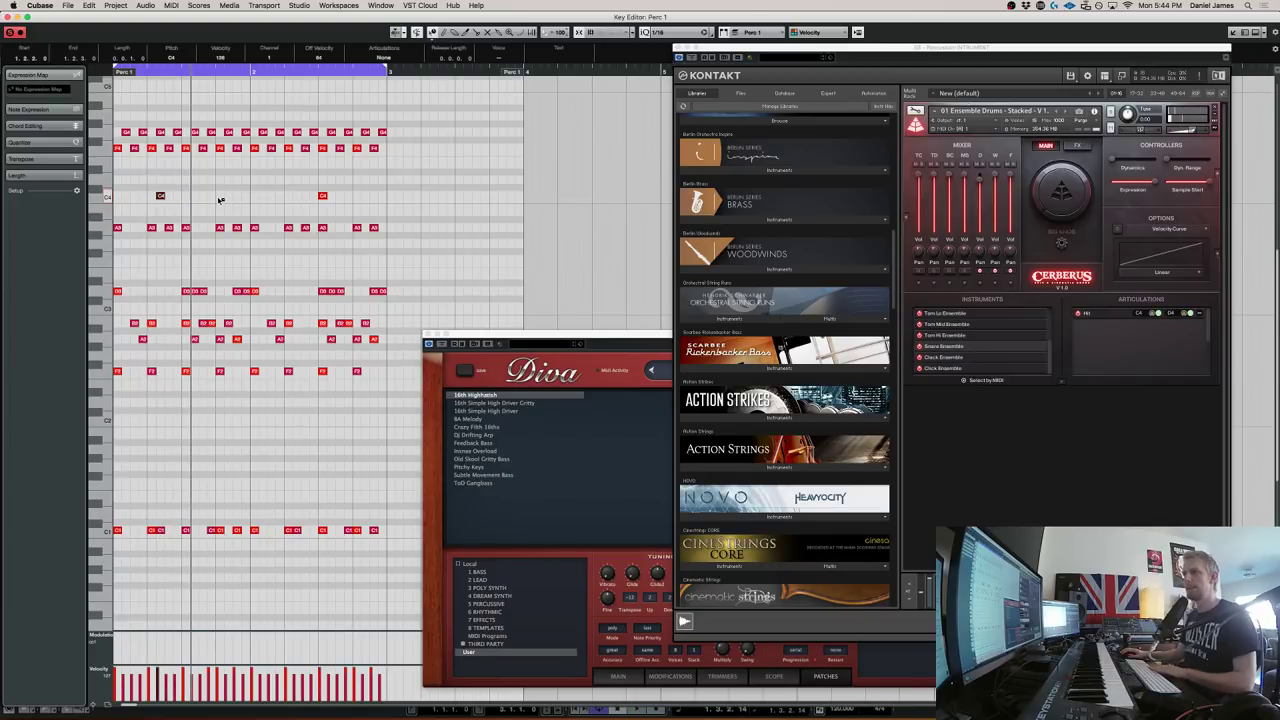
pyautogui.click(222, 195)
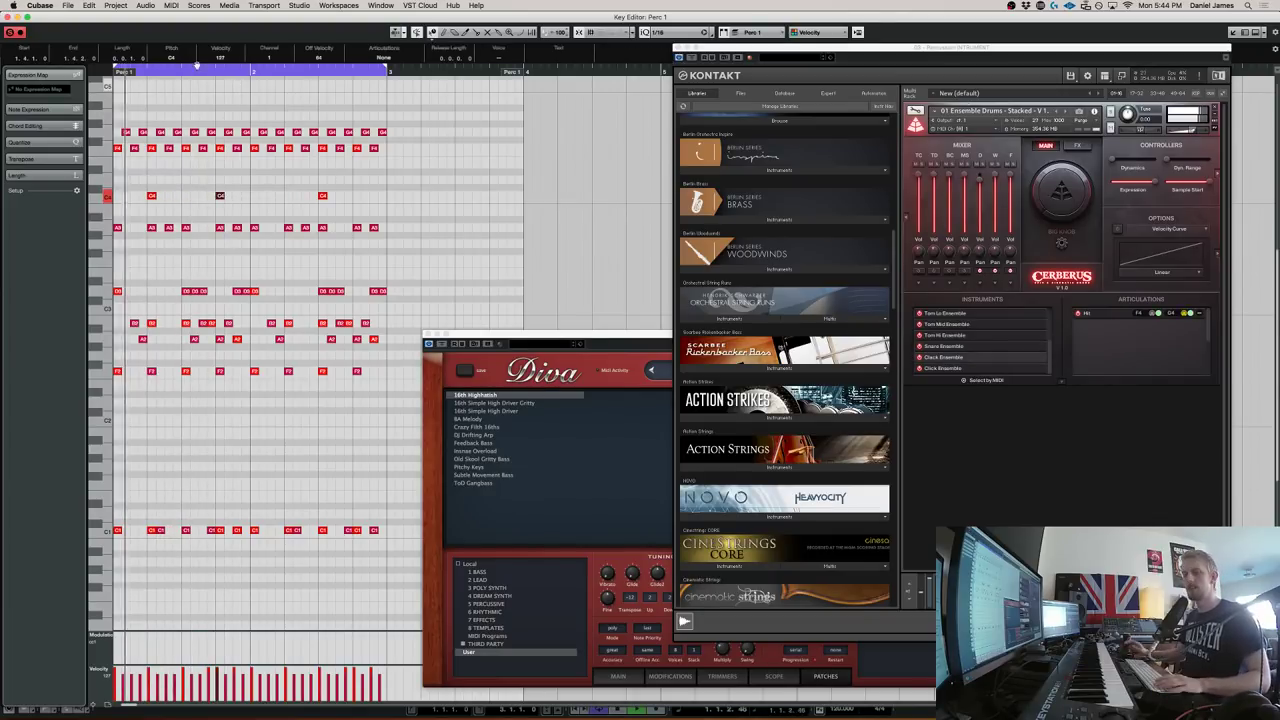
pyautogui.click(335, 198)
pyautogui.moveTo(323, 196); pyautogui.dragTo(315, 196)
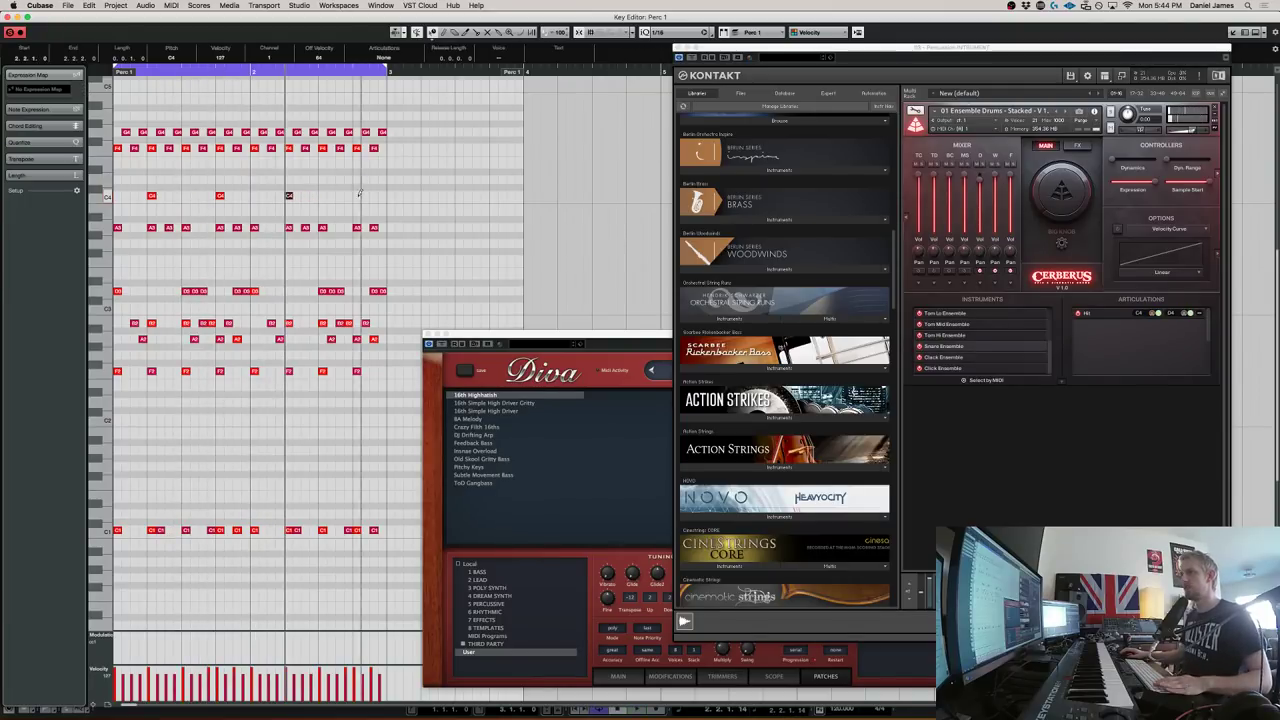
pyautogui.moveTo(351, 150); pyautogui.dragTo(350, 134)
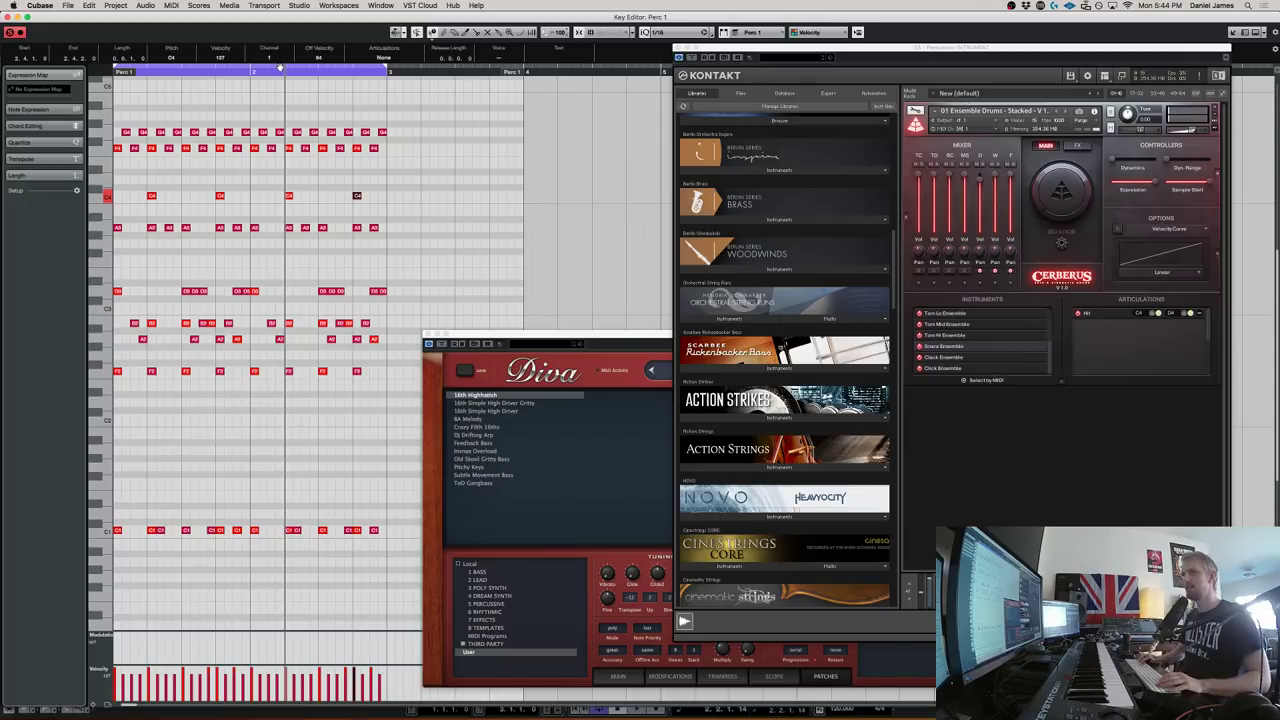
pyautogui.press('space')
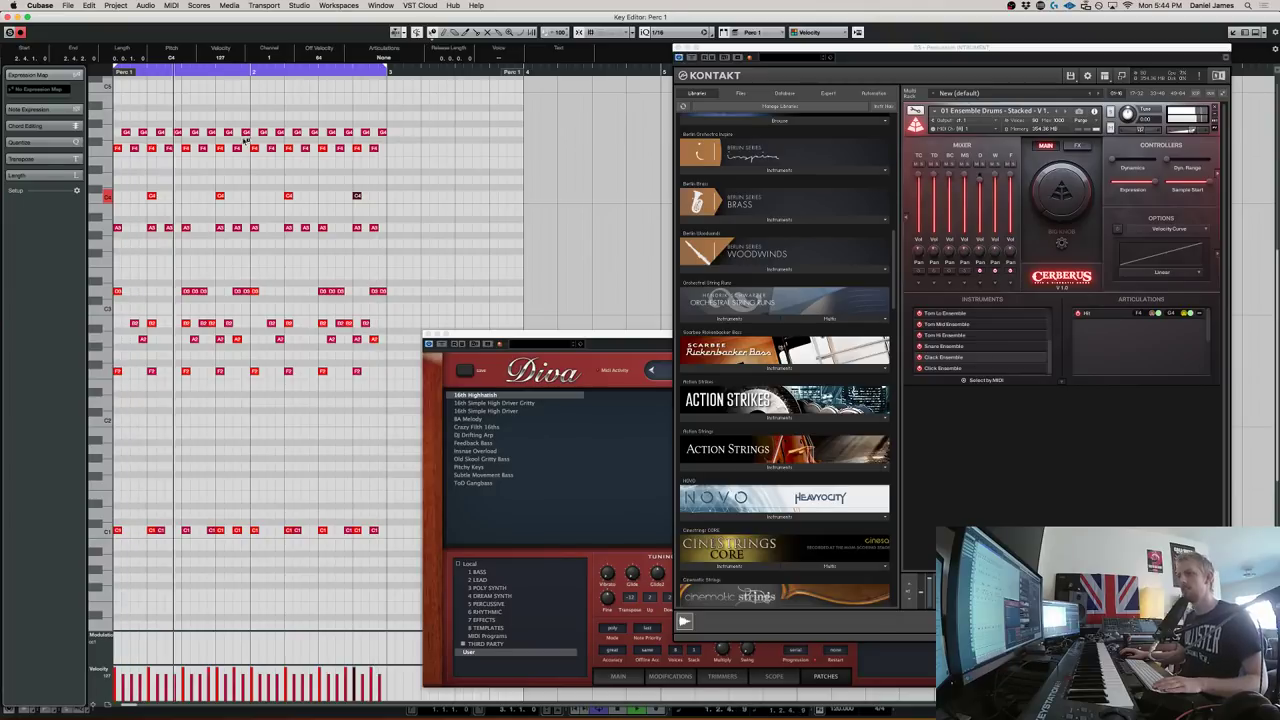
# Add extra F2 notes at 1.1.4 and 1.2.3 in the first bar while the loop plays
pyautogui.click(188, 393)
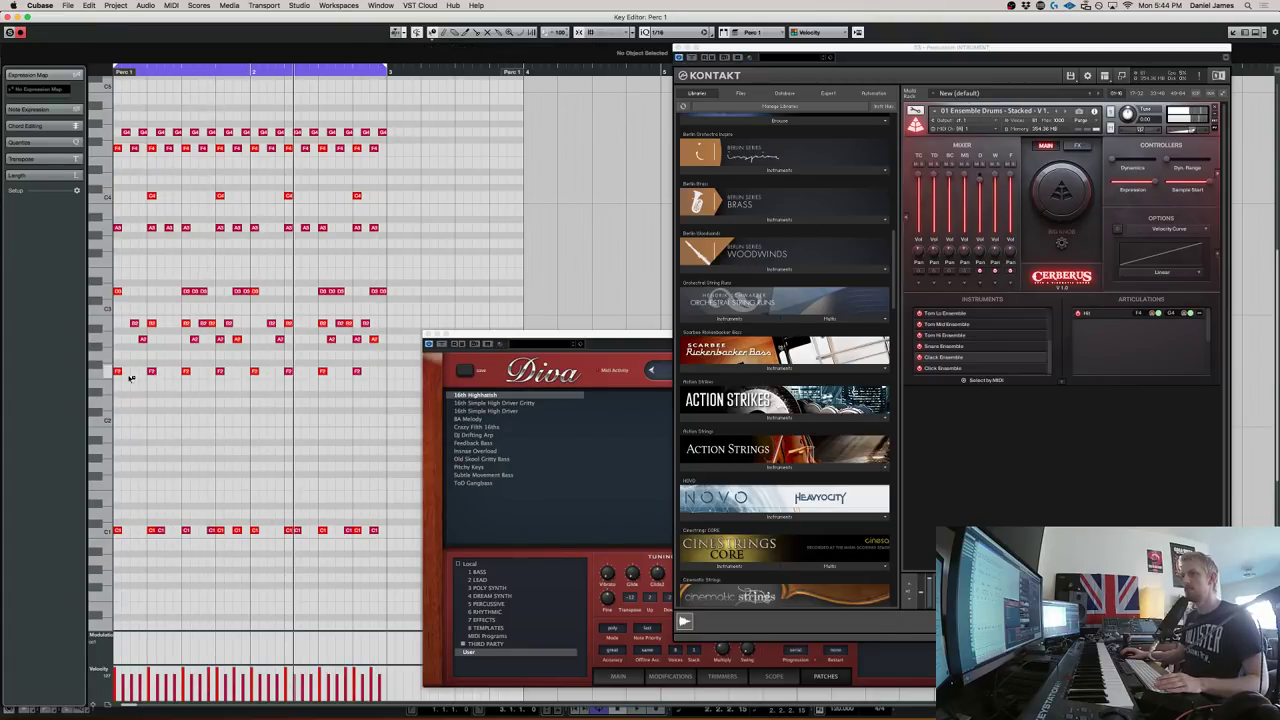
pyautogui.click(136, 372)
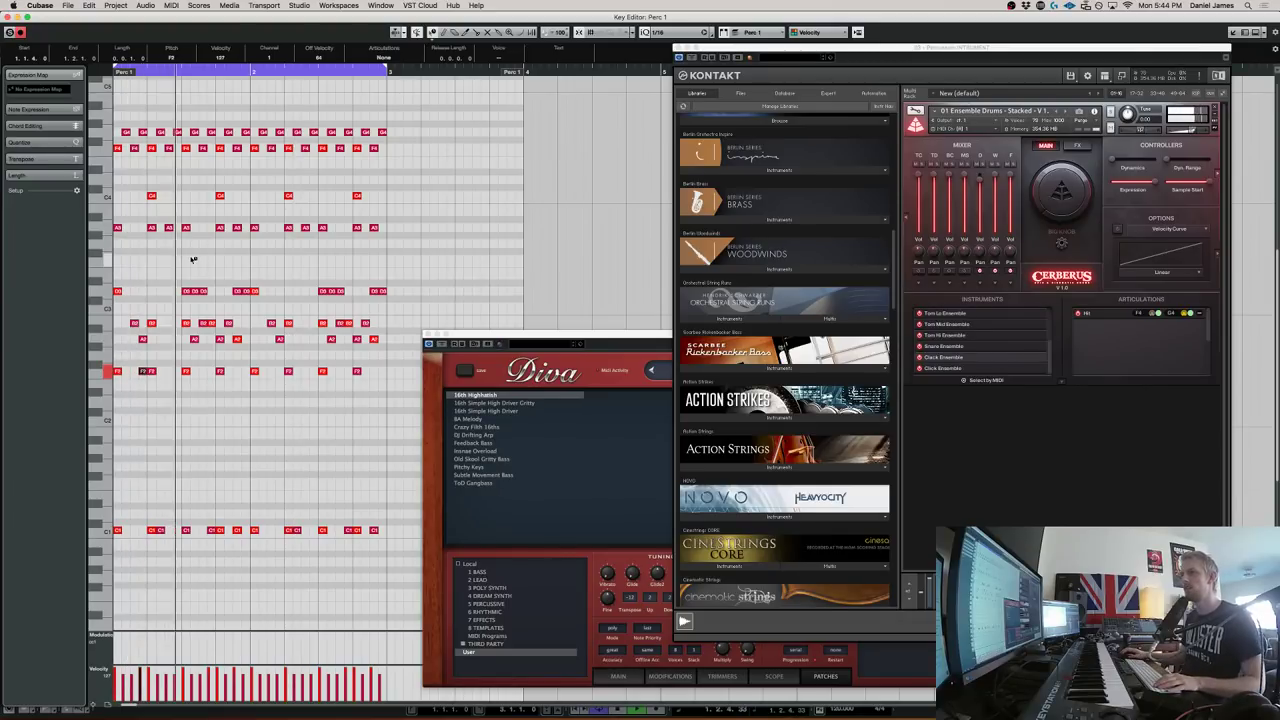
pyautogui.click(170, 371)
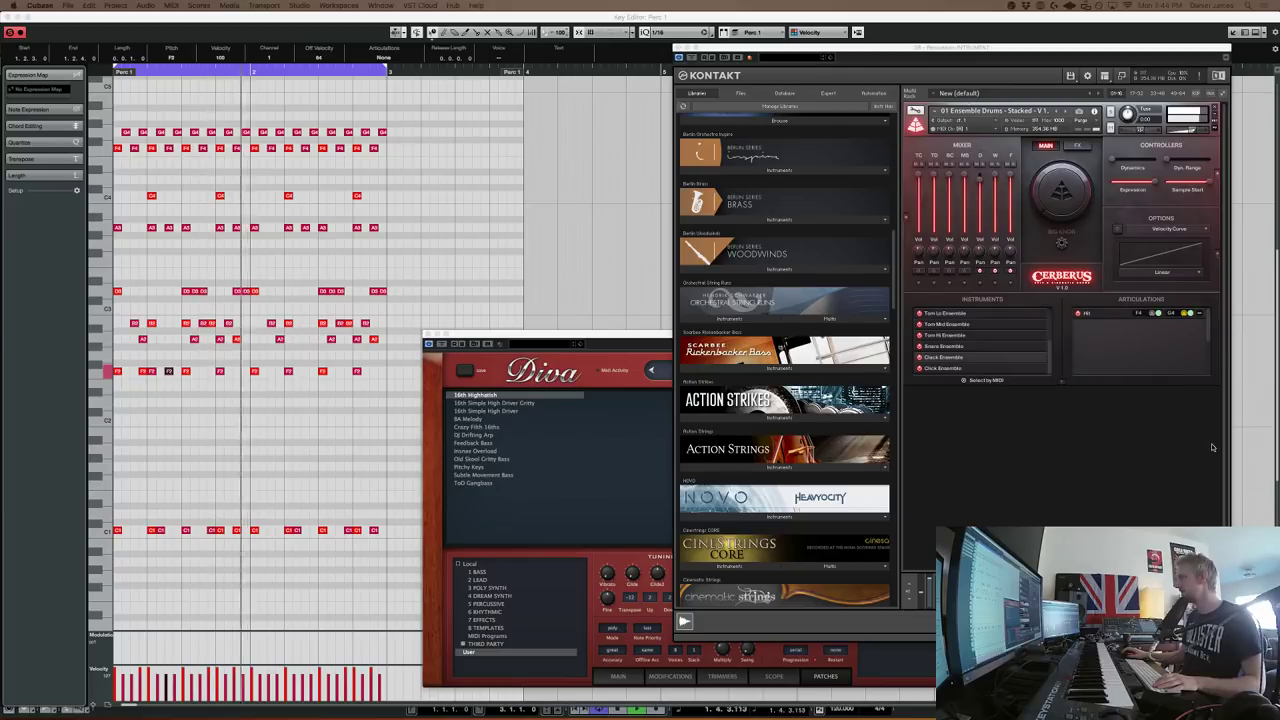
# Stop playback and replace the loaded instrument with 03 Ensemble Drums - Stacked - Processed - V 1.0.nki
pyautogui.click(1152, 480)
pyautogui.press('space')
pyautogui.doubleClick(1066, 540)
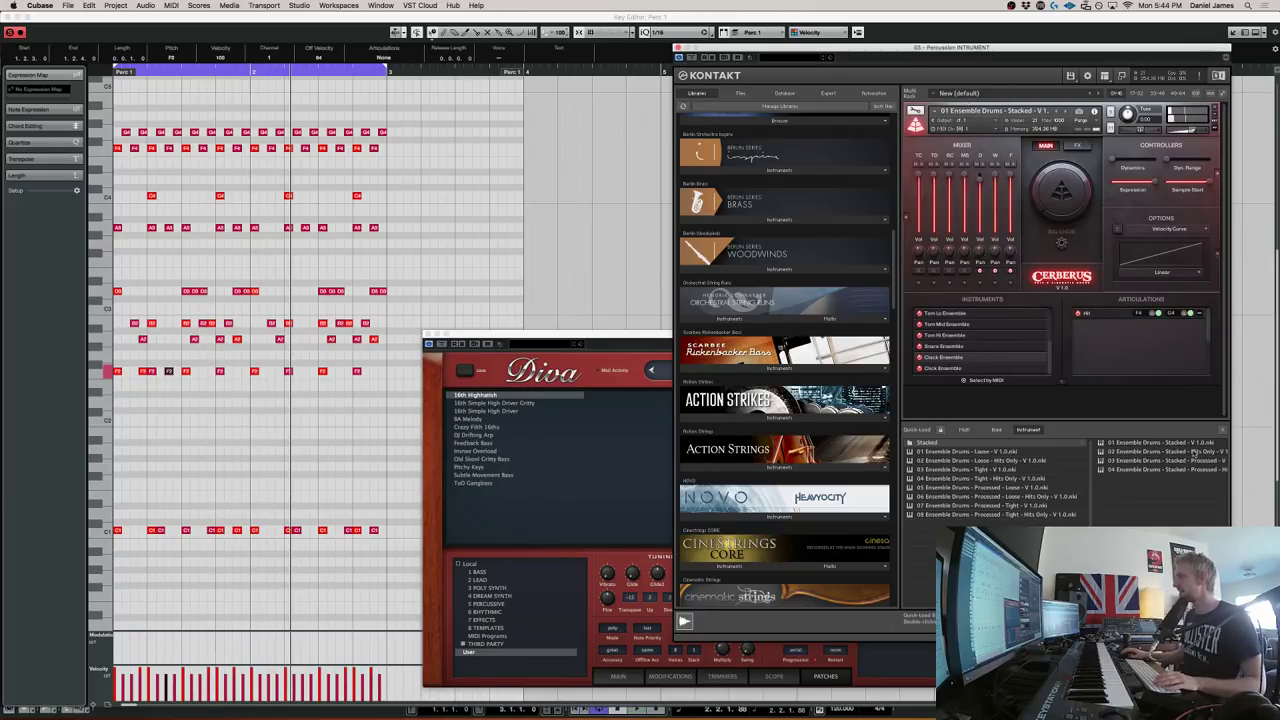
pyautogui.moveTo(1080, 604); pyautogui.dragTo(1125, 604)
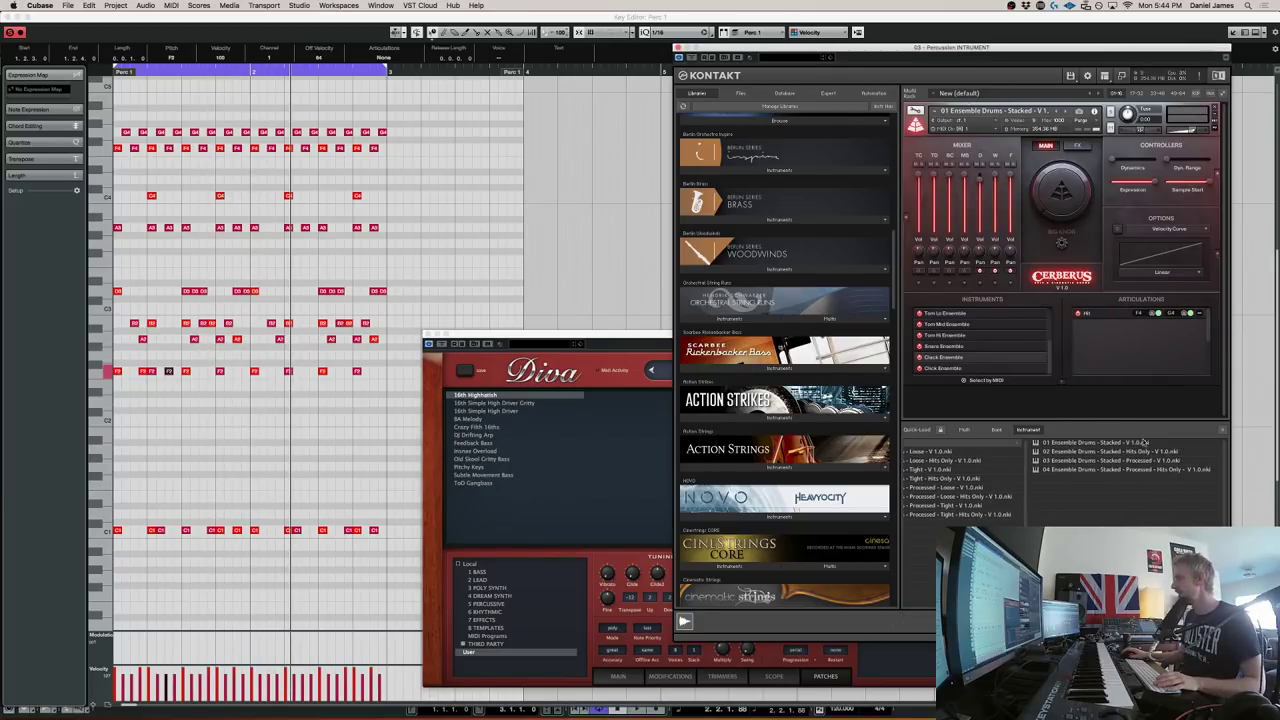
pyautogui.moveTo(1121, 463); pyautogui.dragTo(1024, 256)
pyautogui.click(716, 231)
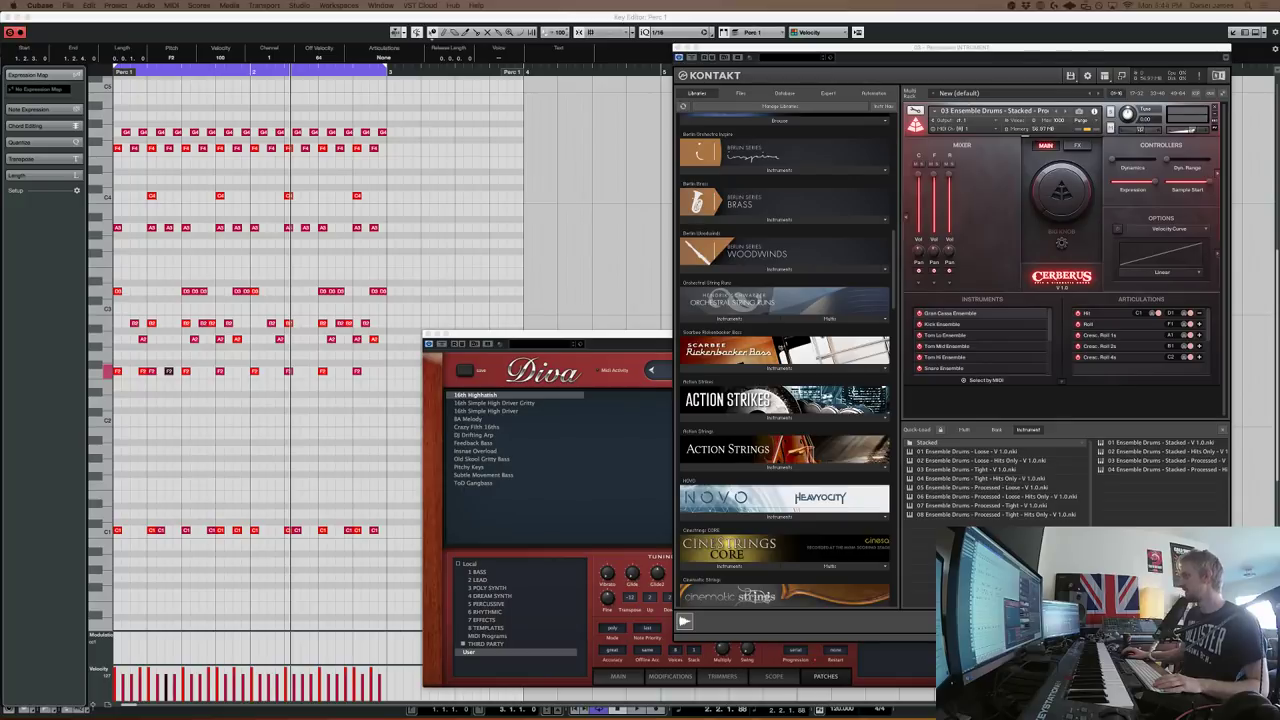
# Select all the Perc 1 drum notes, lower their velocities together, and play the loop
pyautogui.click(457, 267)
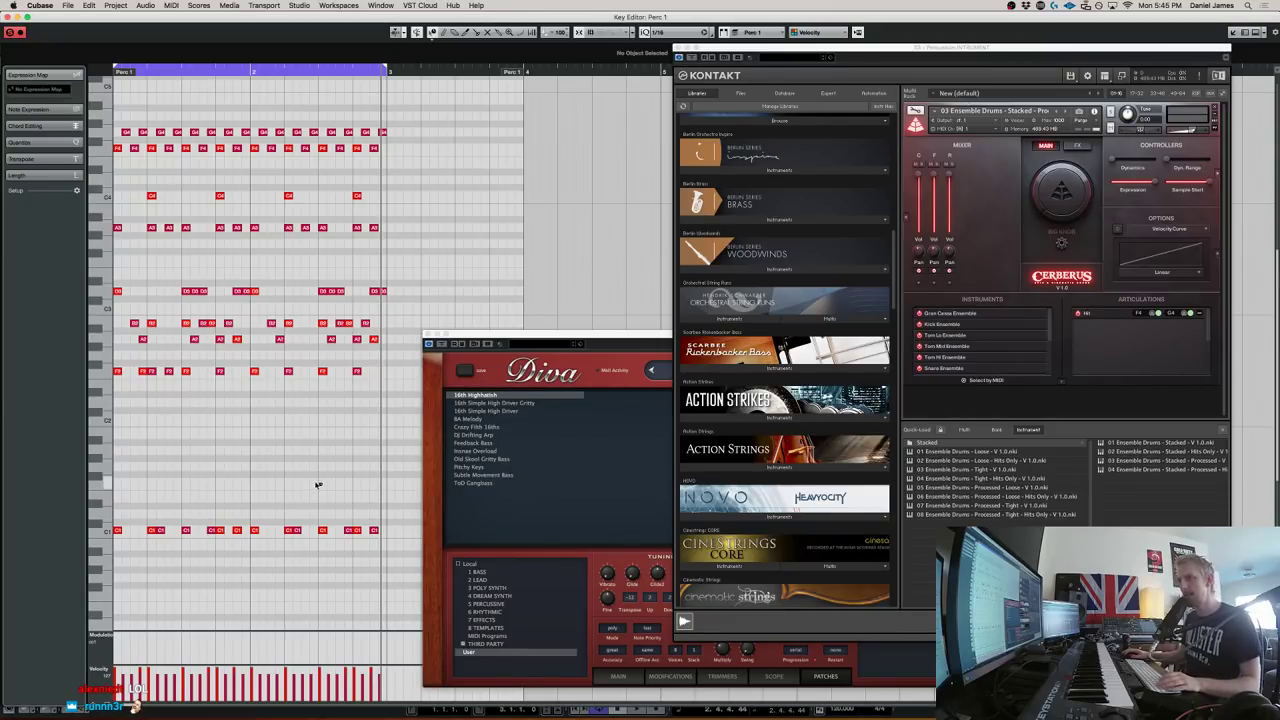
pyautogui.press('super+a')
pyautogui.moveTo(243, 687); pyautogui.dragTo(244, 690)
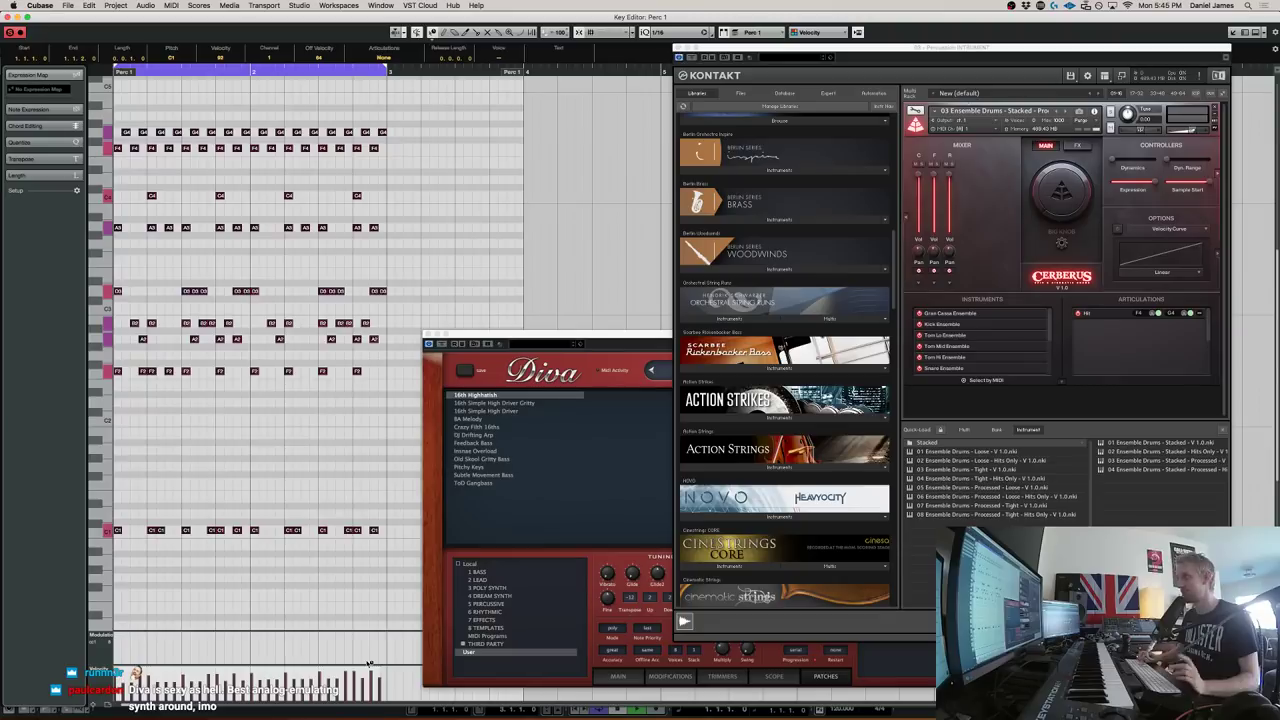
pyautogui.press('space')
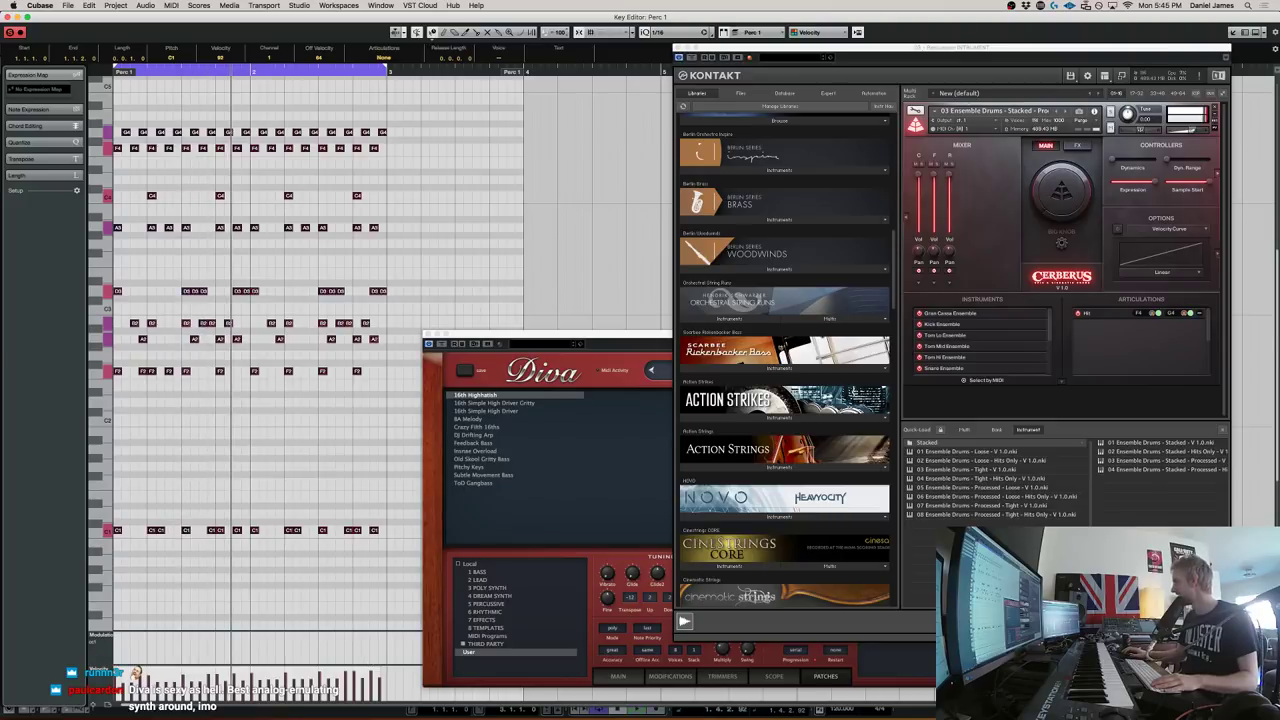
# Return to the arrangement, trim the Perc 1 part to end at bar 3, and duplicate it onto bars 3 and 4
pyautogui.press('Return')
pyautogui.press('space')
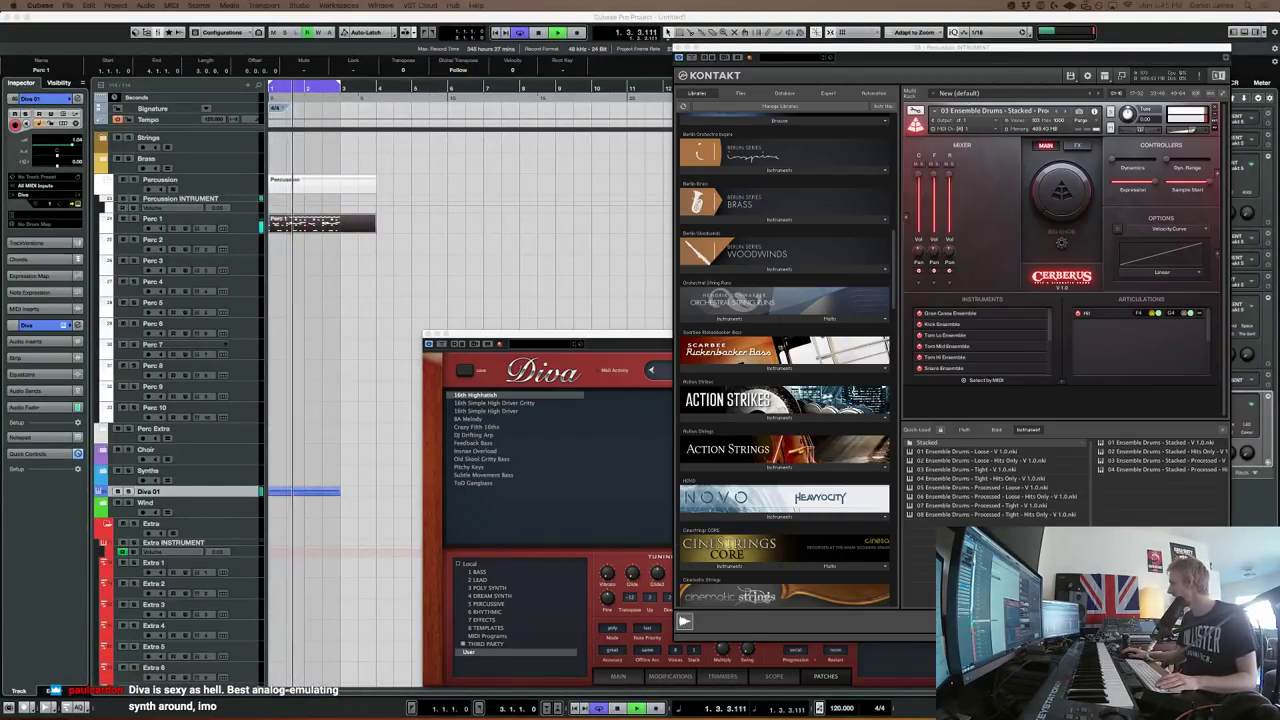
pyautogui.press('space')
pyautogui.press('3')
pyautogui.click(340, 224)
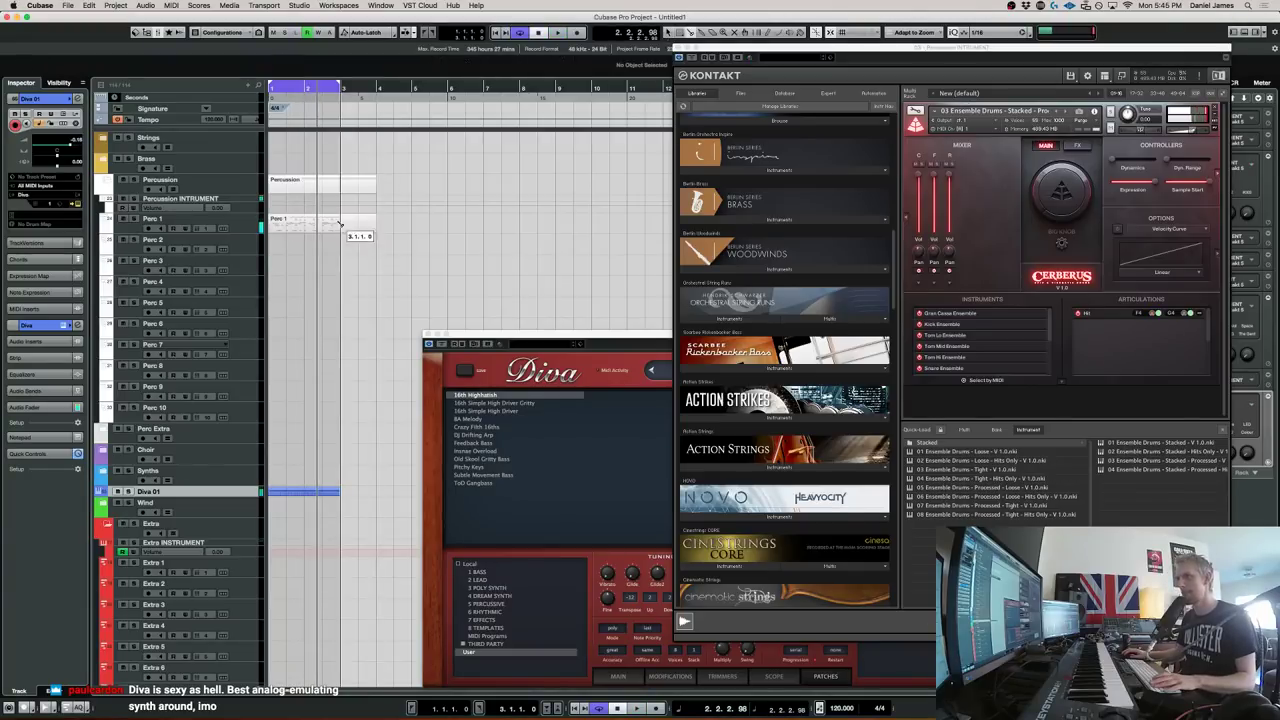
pyautogui.press('1')
pyautogui.moveTo(365, 247); pyautogui.dragTo(357, 220)
pyautogui.press('Delete')
pyautogui.click(334, 226)
pyautogui.press('super+d')
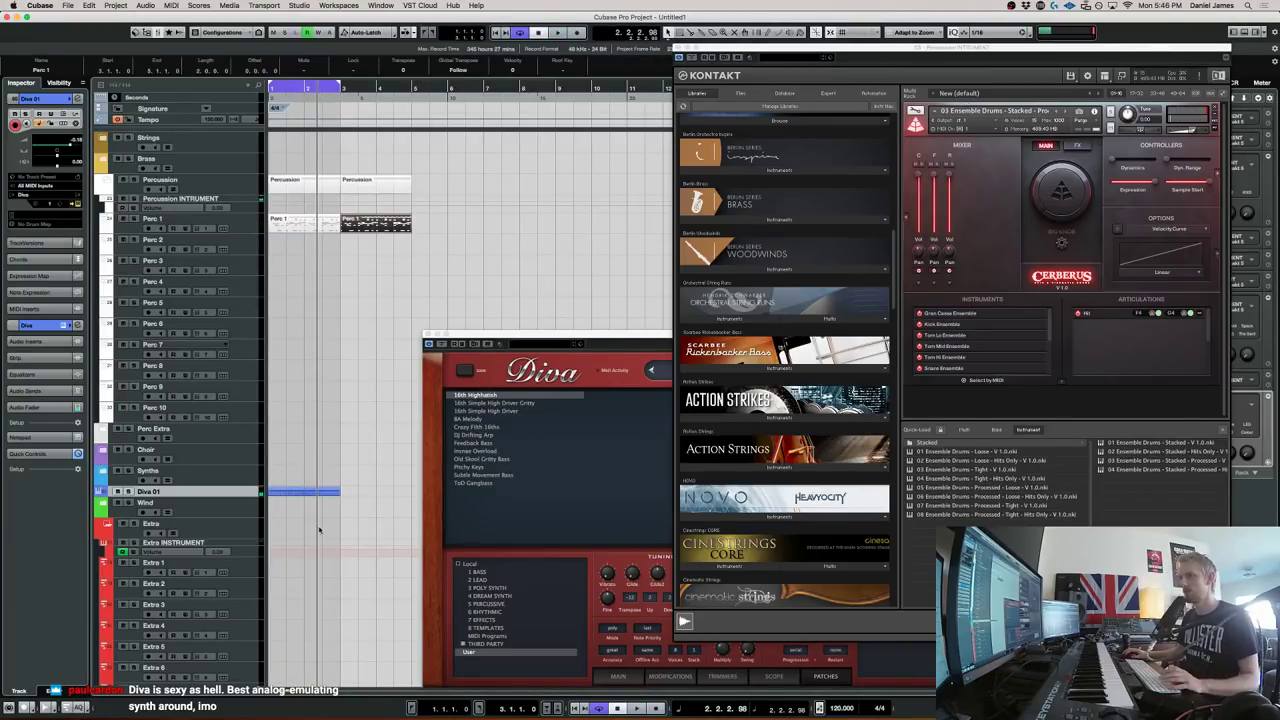
# Duplicate the two-bar Diva 01 part onto bars 3 and 4 and open the copy for note editing
pyautogui.moveTo(319, 528); pyautogui.dragTo(293, 458)
pyautogui.press('super+d')
pyautogui.doubleClick(350, 493)
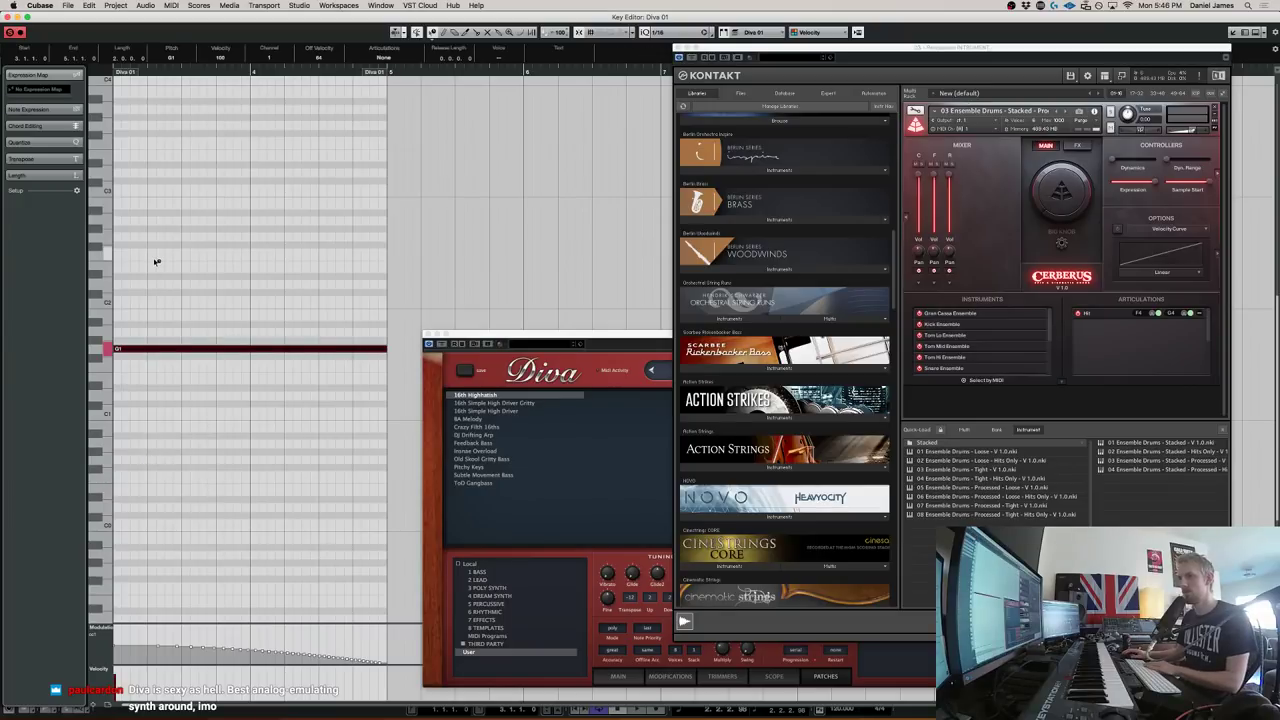
# Transpose the copied Diva note up three semitones, split it at bar 4, and lower its second half by one semitone
pyautogui.press('Up')
pyautogui.press('Up')
pyautogui.press('Up')
pyautogui.press('3')
pyautogui.click(252, 326)
pyautogui.press('Right')
pyautogui.press('Down')
pyautogui.press('Return')
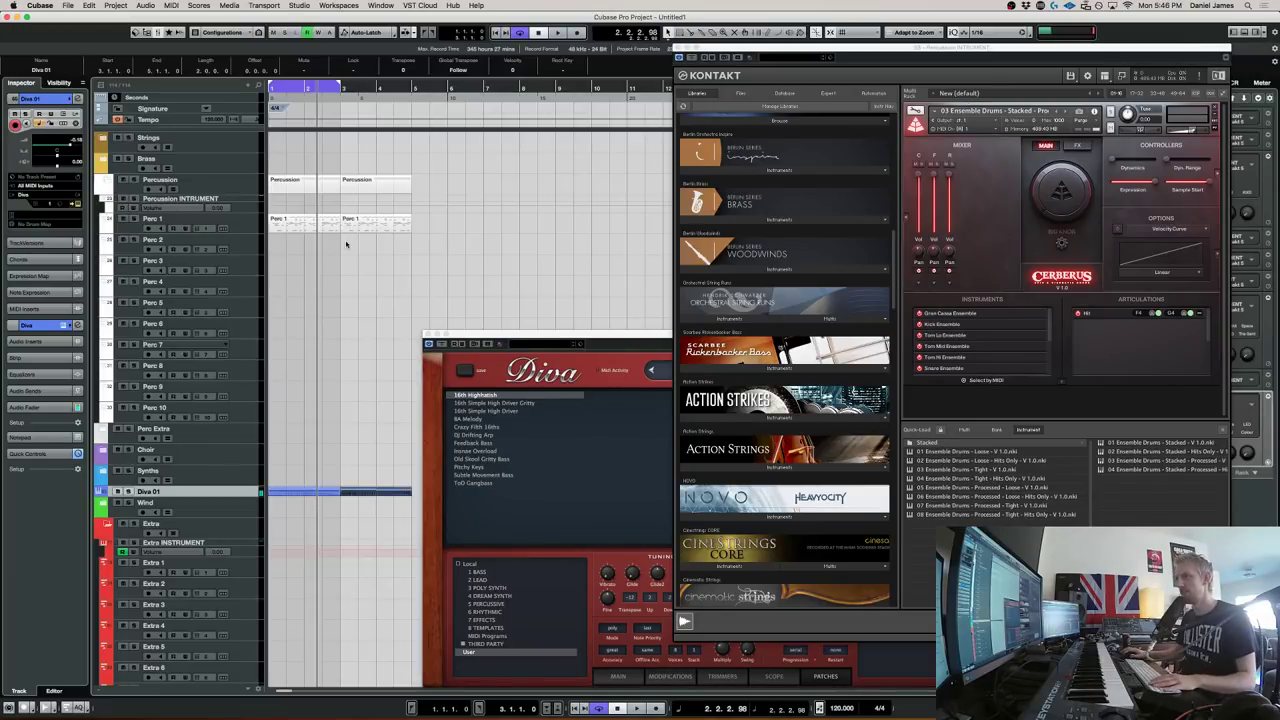
# Extend the loop to cover bars 1 to 4, play it from the start, and slightly lower the Cerberus instrument's volume
pyautogui.keyDown('alt'); pyautogui.click(411, 88); pyautogui.keyUp('alt')
pyautogui.press('KP_1')
pyautogui.press('space')
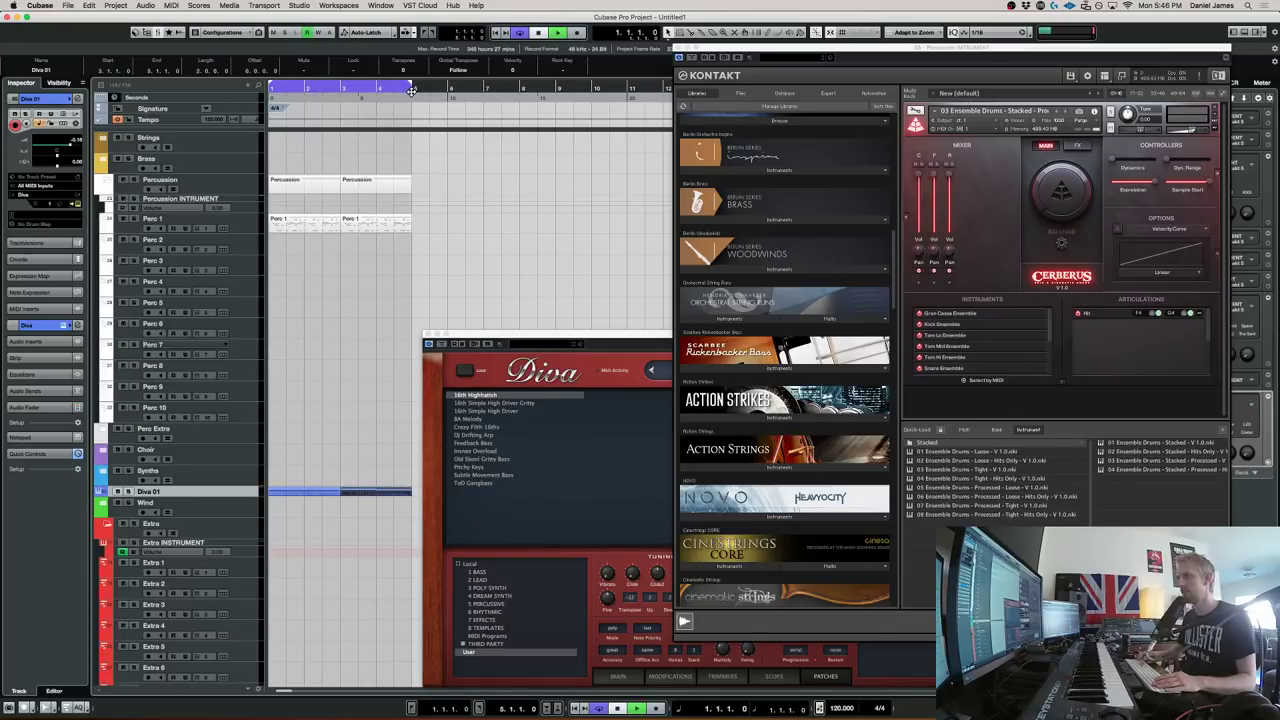
pyautogui.moveTo(1194, 128); pyautogui.dragTo(1189, 130)
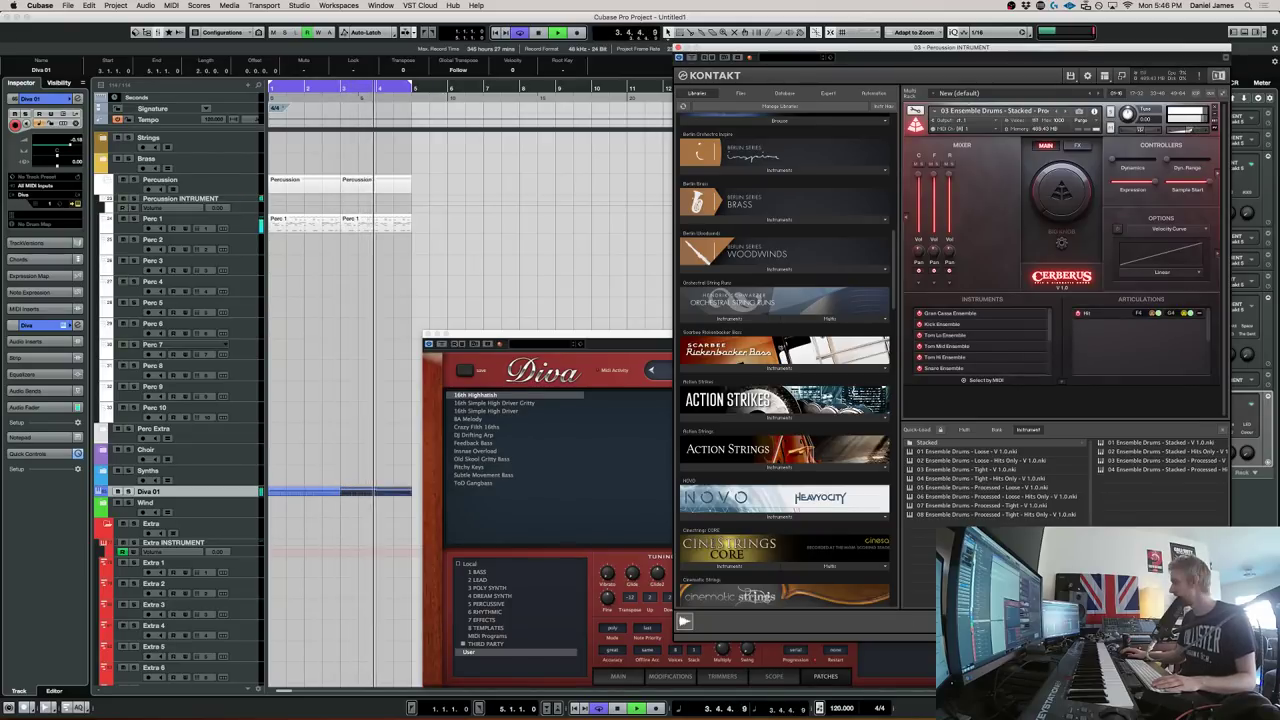
# Replace the Perc 1 drum parts with one empty four-bar part and open it for note editing
pyautogui.click(330, 360)
pyautogui.moveTo(431, 260); pyautogui.dragTo(293, 204)
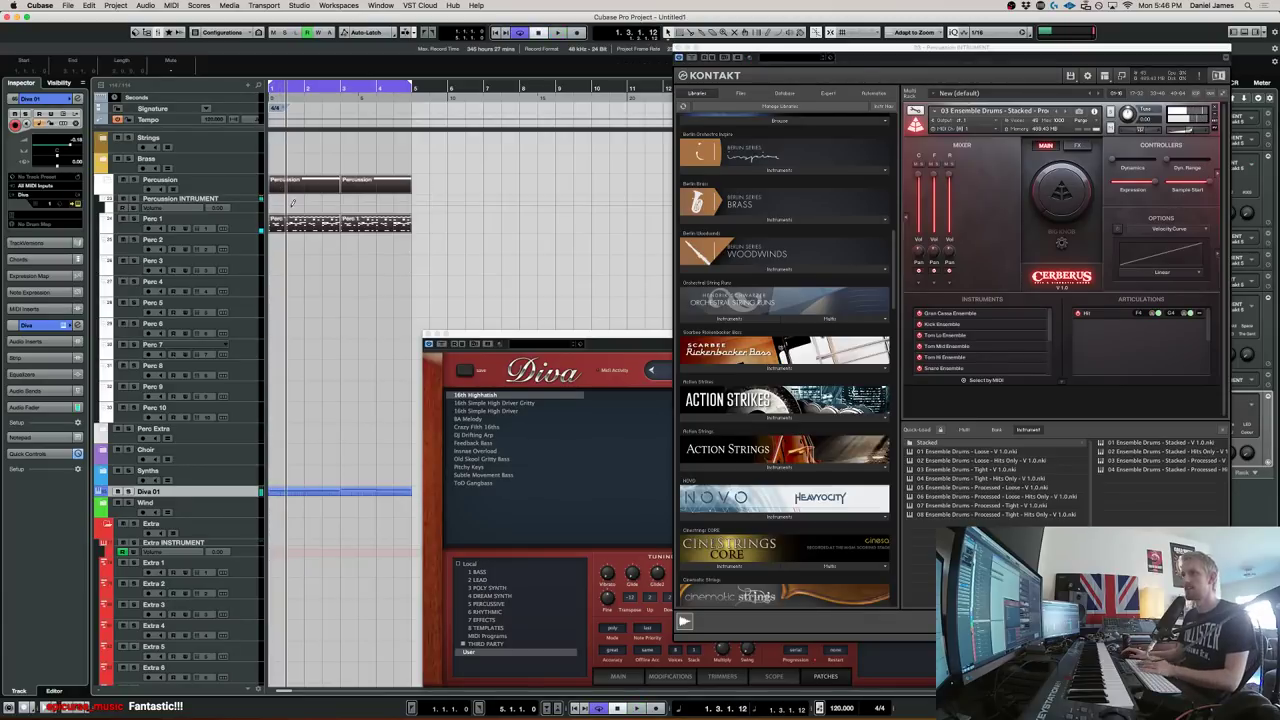
pyautogui.click(287, 225)
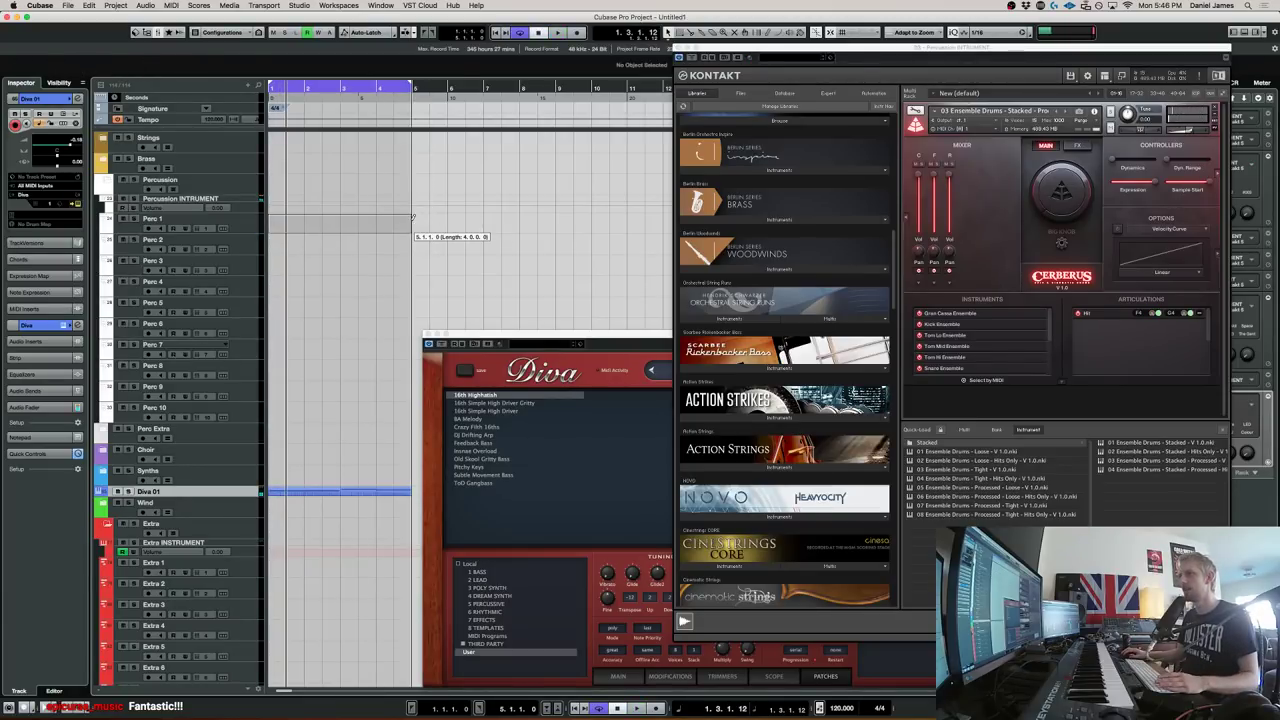
pyautogui.doubleClick(282, 222)
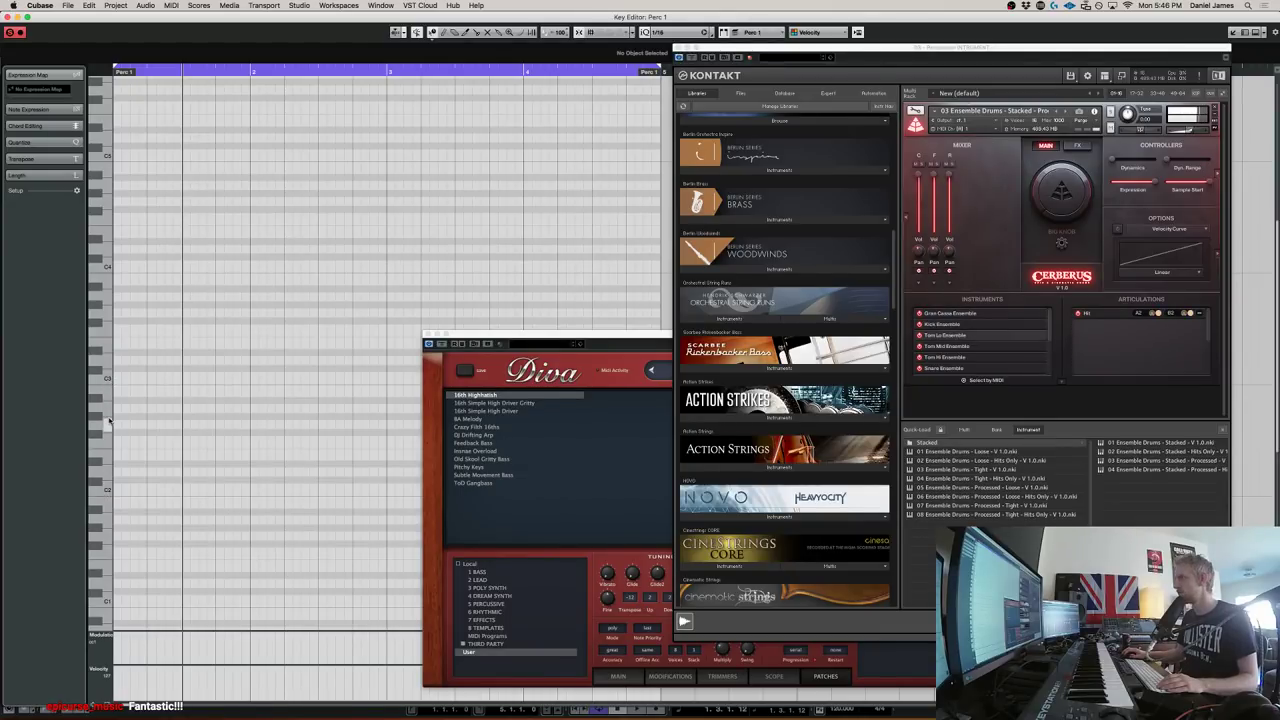
# Place E2 hits at 1.1.1, 1.1.4 and 1.2.3, repeated in bar 2, and copy the pattern to A2 and E3
pyautogui.click(115, 444)
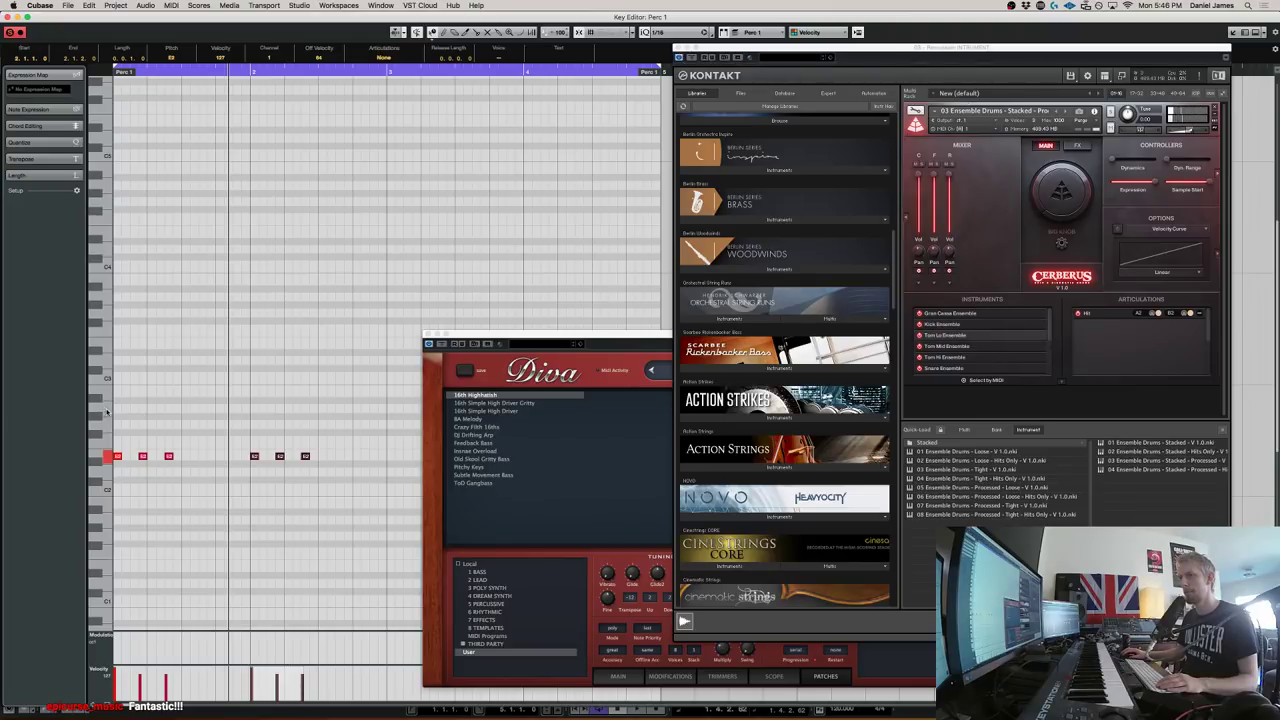
pyautogui.moveTo(368, 516); pyautogui.dragTo(104, 387)
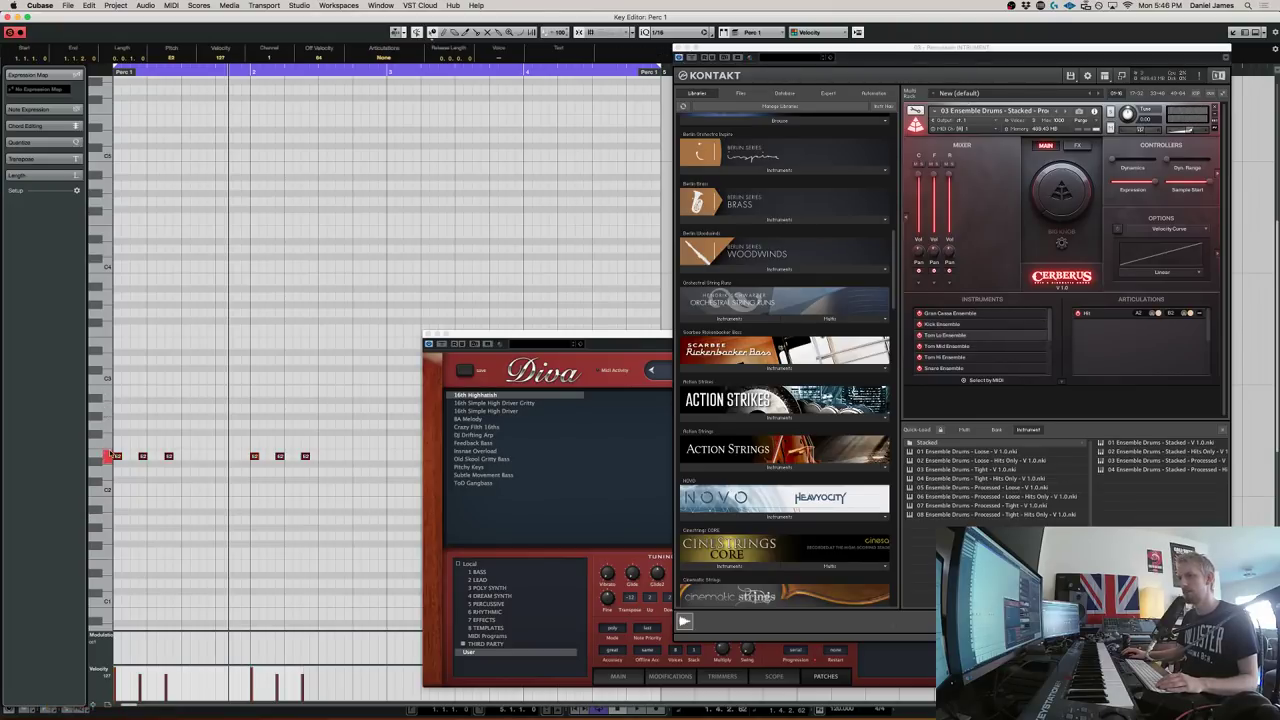
pyautogui.moveTo(118, 457); pyautogui.dragTo(117, 345)
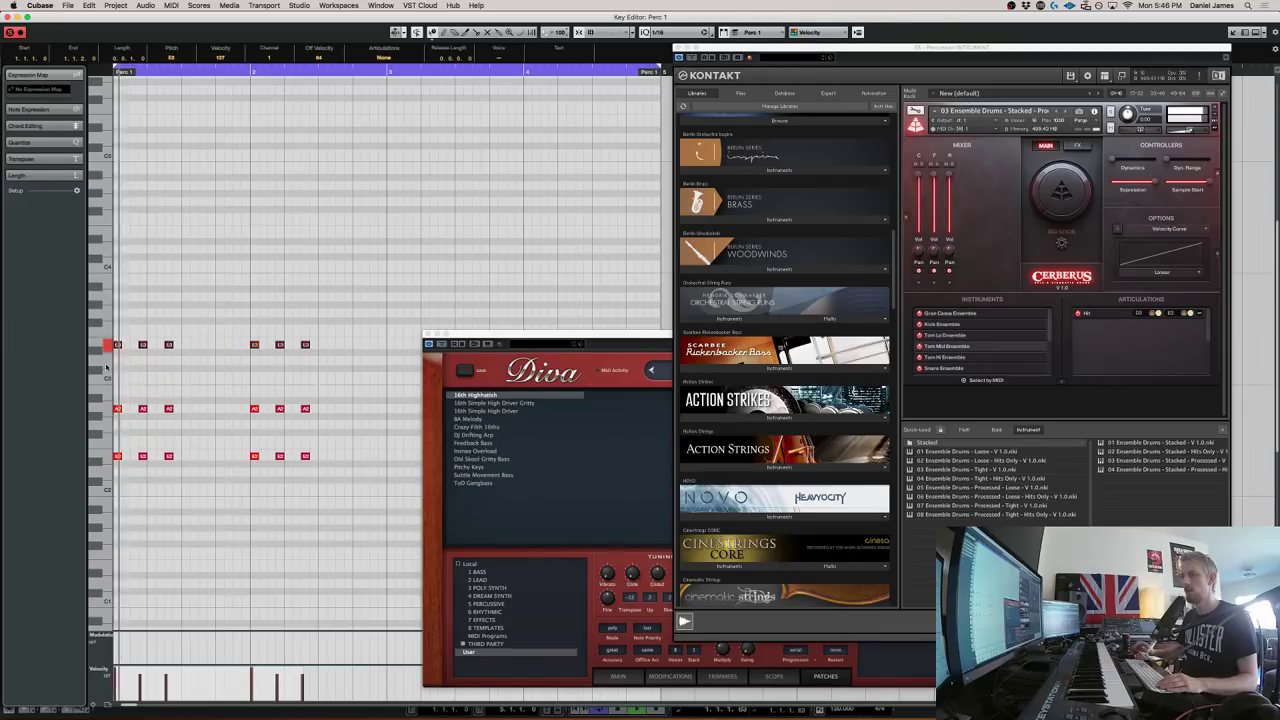
# Play back the hits, audition the Gran Casa Ensemble drum on C1, and copy the same hit pattern to C1
pyautogui.press('space')
pyautogui.press('.')
pyautogui.press('space')
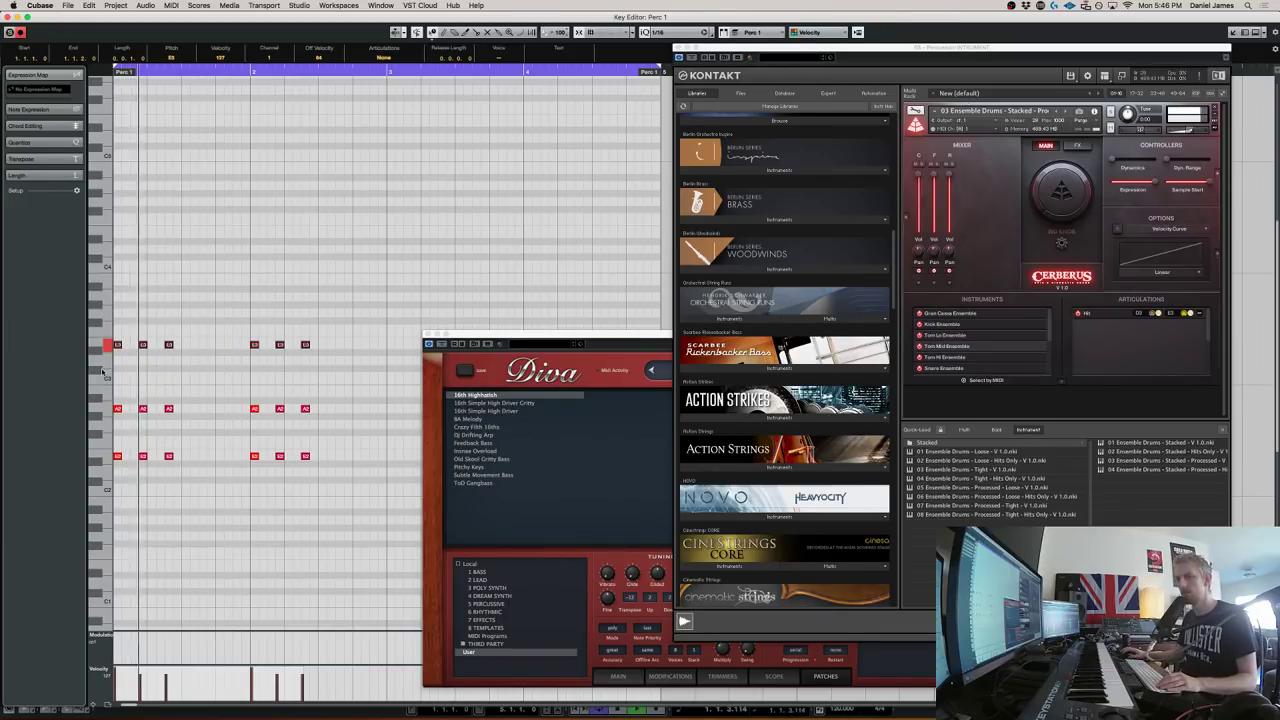
pyautogui.click(110, 463)
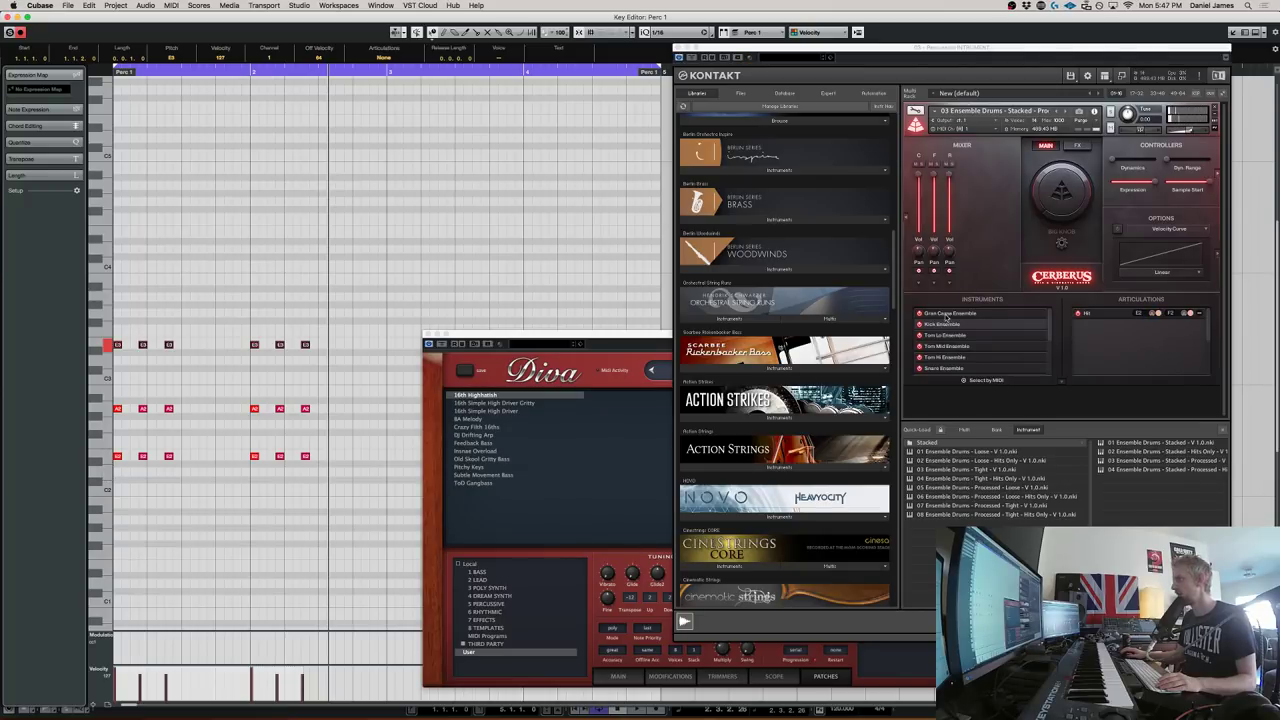
pyautogui.click(946, 317)
pyautogui.click(107, 598)
pyautogui.moveTo(406, 522); pyautogui.dragTo(118, 600)
# Audition the F4 drum and build a one-beat figure with F4 at 1.1.1 and 1.1.3 and G4 at 1.1.4
pyautogui.click(98, 229)
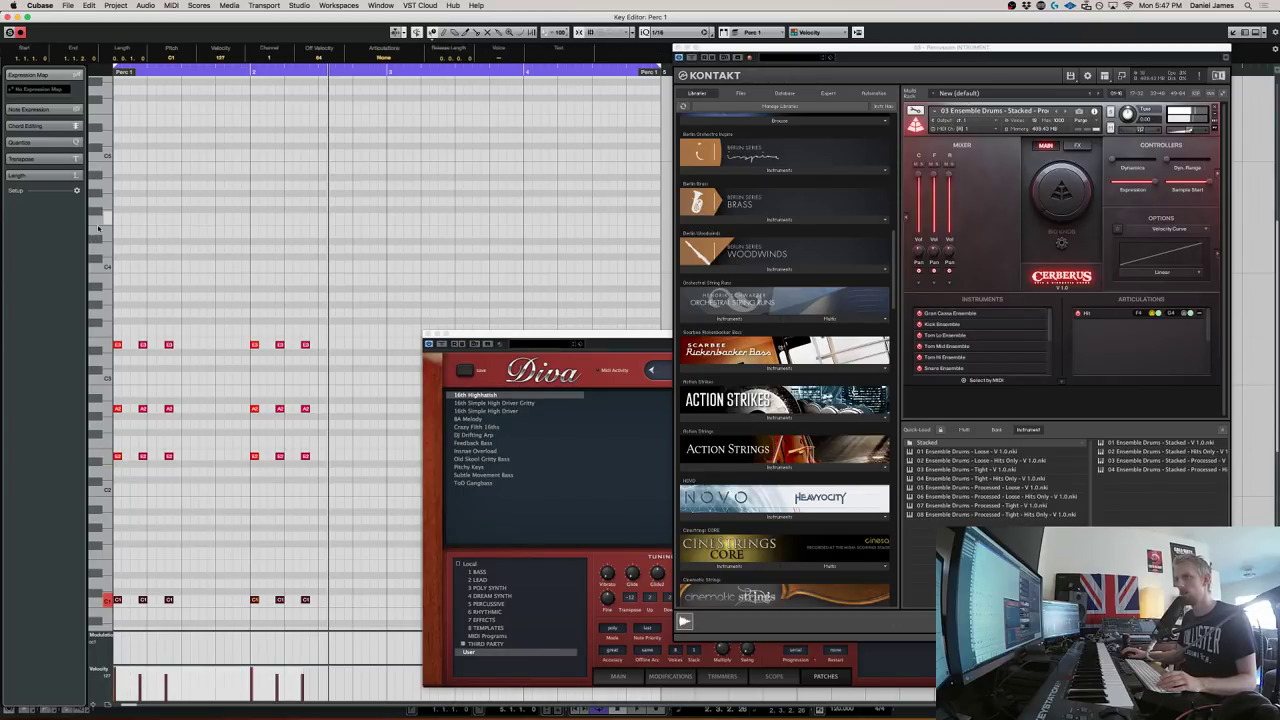
pyautogui.click(135, 217)
pyautogui.click(143, 232)
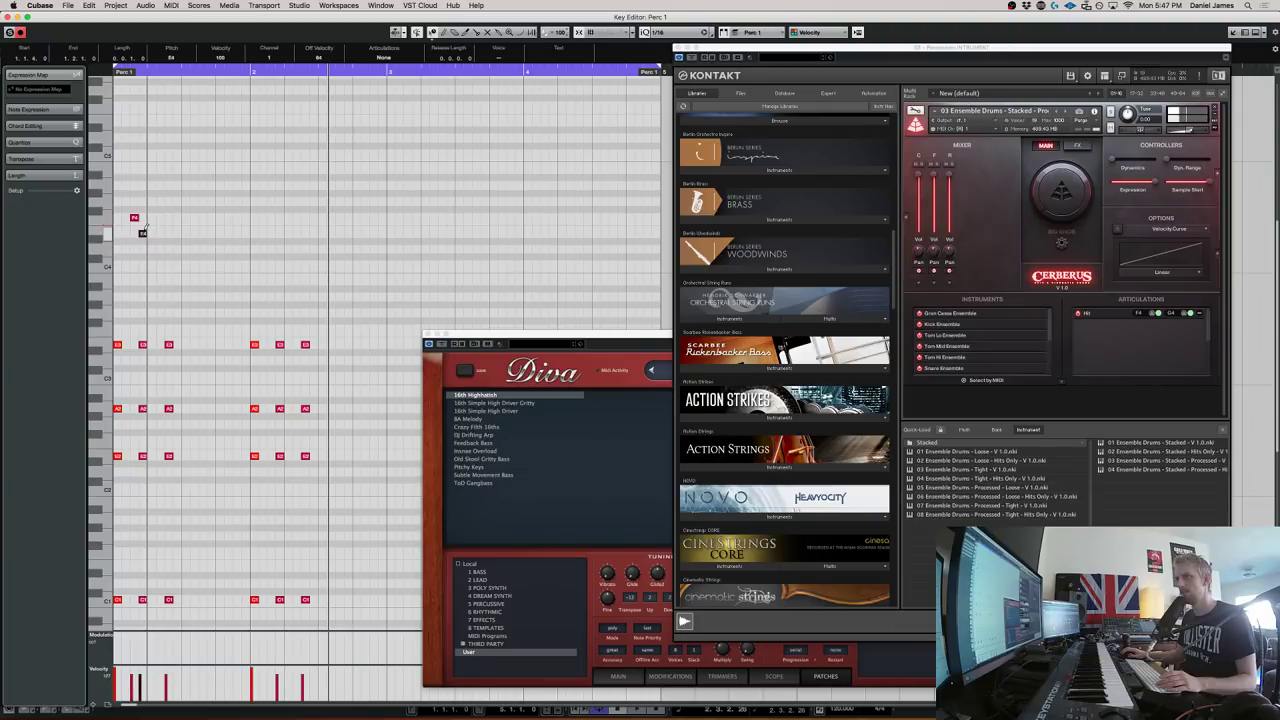
pyautogui.press('Up')
pyautogui.press('Up')
pyautogui.press('Up')
pyautogui.click(152, 217)
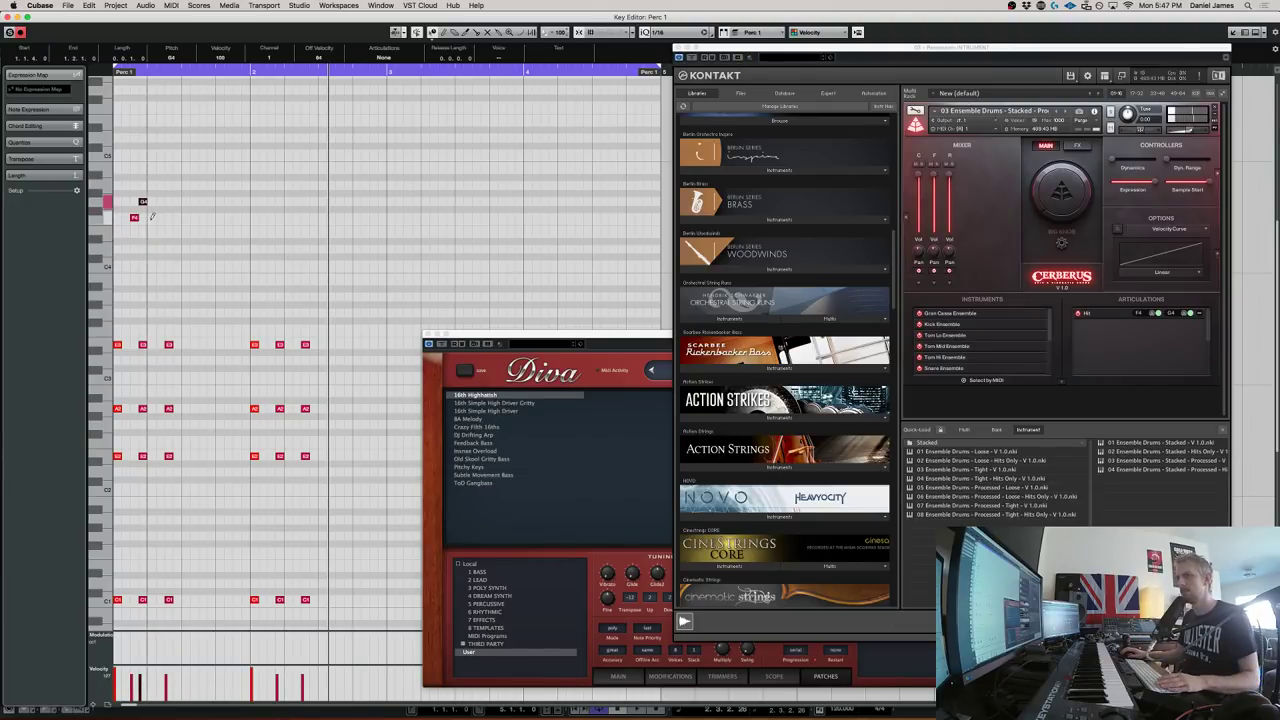
pyautogui.click(118, 217)
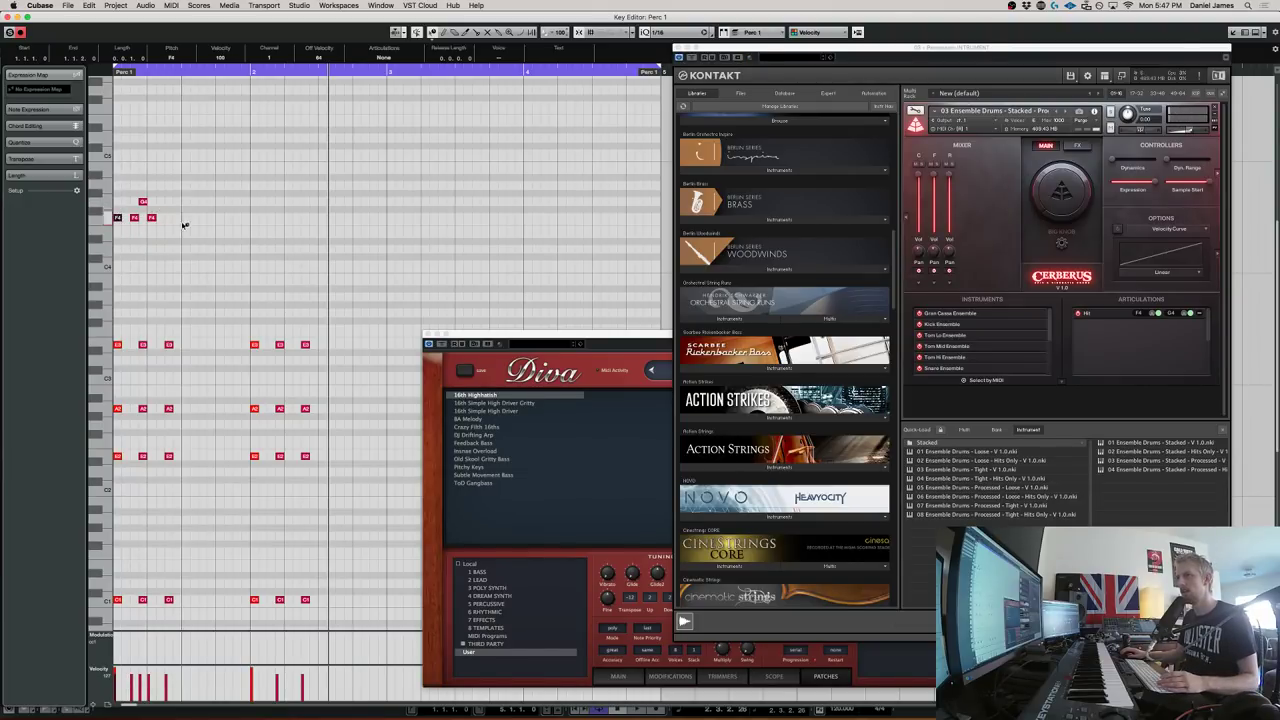
pyautogui.click(153, 218)
# Duplicate the one-beat F4 and G4 figure five times in succession and play the pattern
pyautogui.moveTo(176, 241); pyautogui.dragTo(86, 179)
pyautogui.press('super+d')
pyautogui.press('super+d')
pyautogui.press('super+d')
pyautogui.press('super+d')
pyautogui.press('super+d')
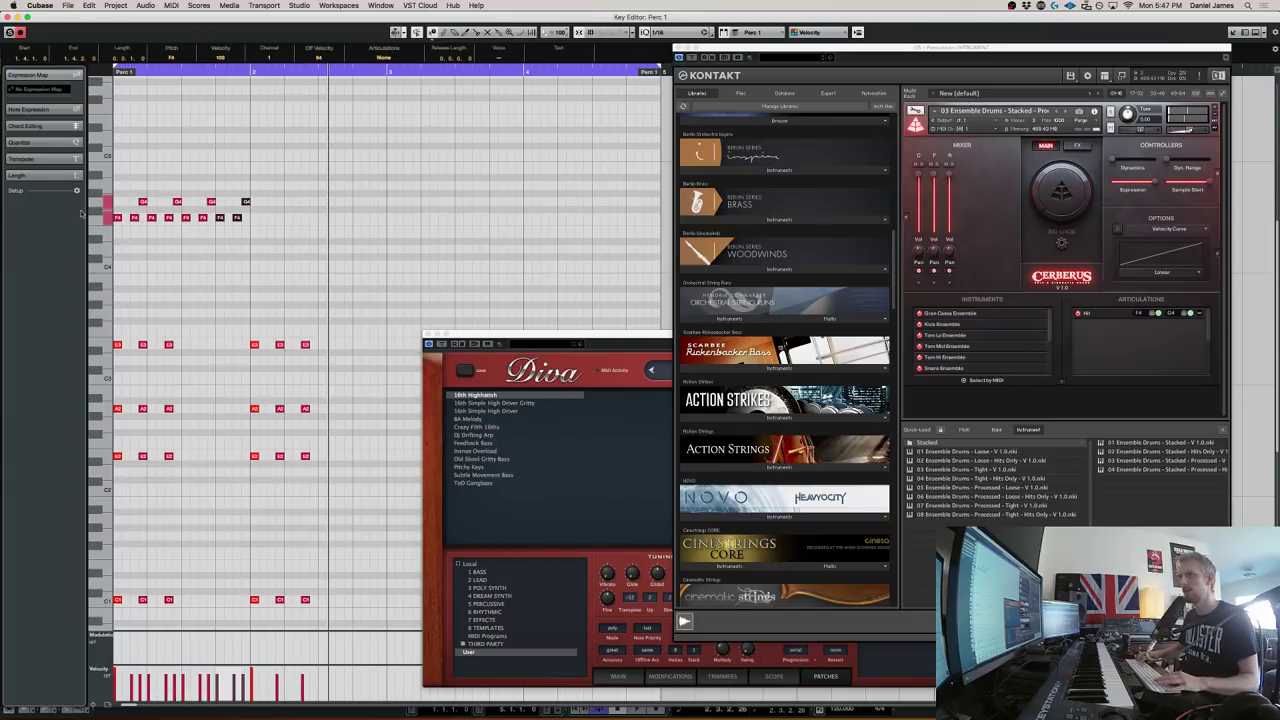
pyautogui.press('space')
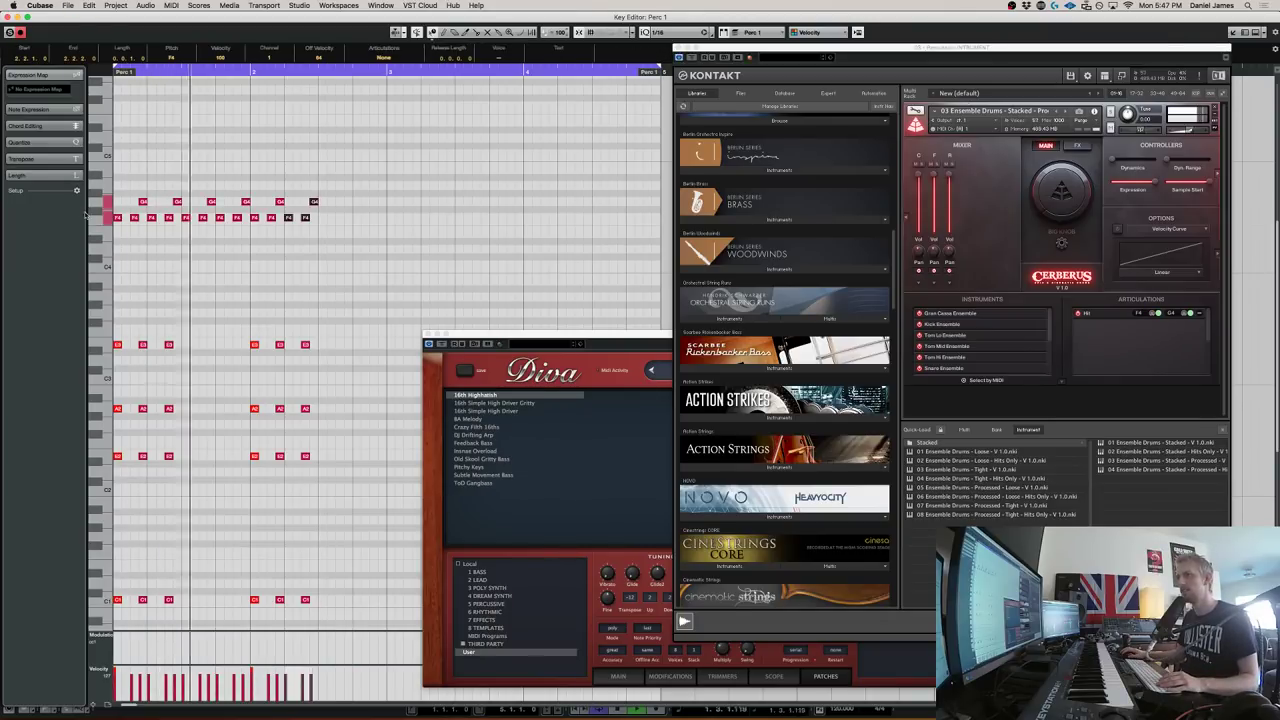
# Select the off-beat F4 notes and the G4 notes, lower their velocities, and play the pattern
pyautogui.click(141, 215)
pyautogui.click(136, 217)
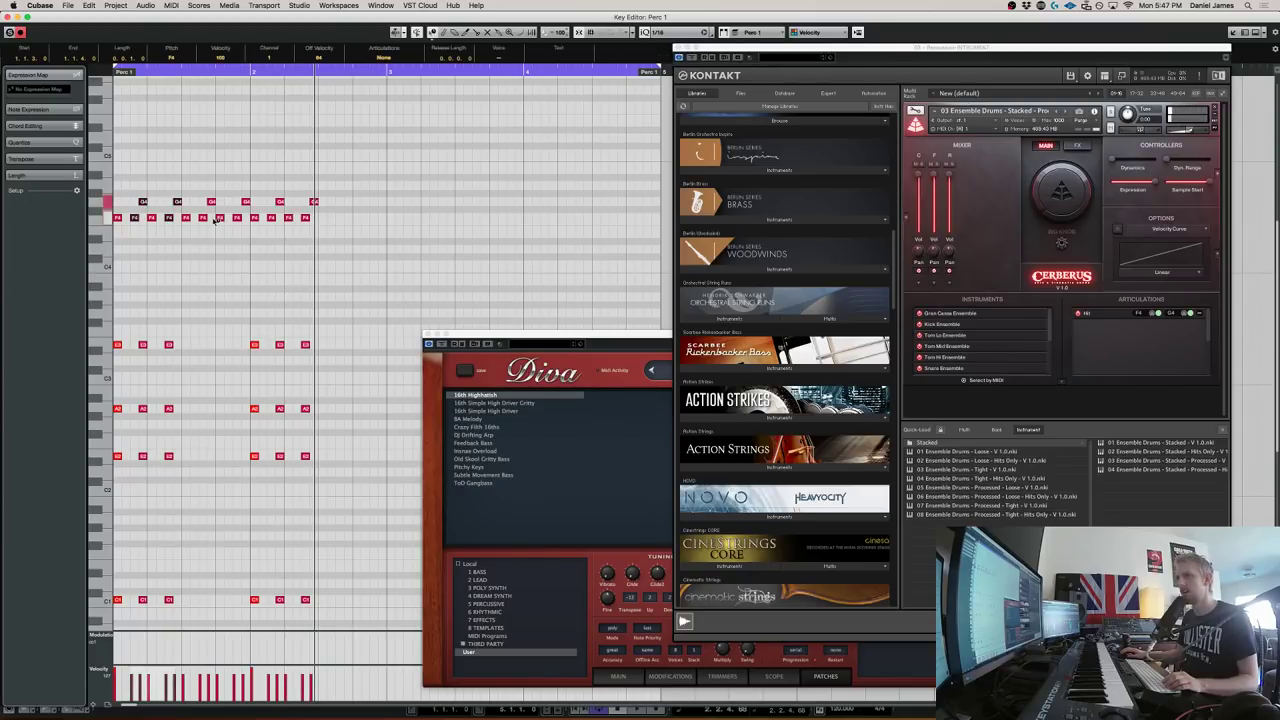
pyautogui.click(205, 217)
pyautogui.keyDown('shift'); pyautogui.click(238, 217); pyautogui.keyUp('shift')
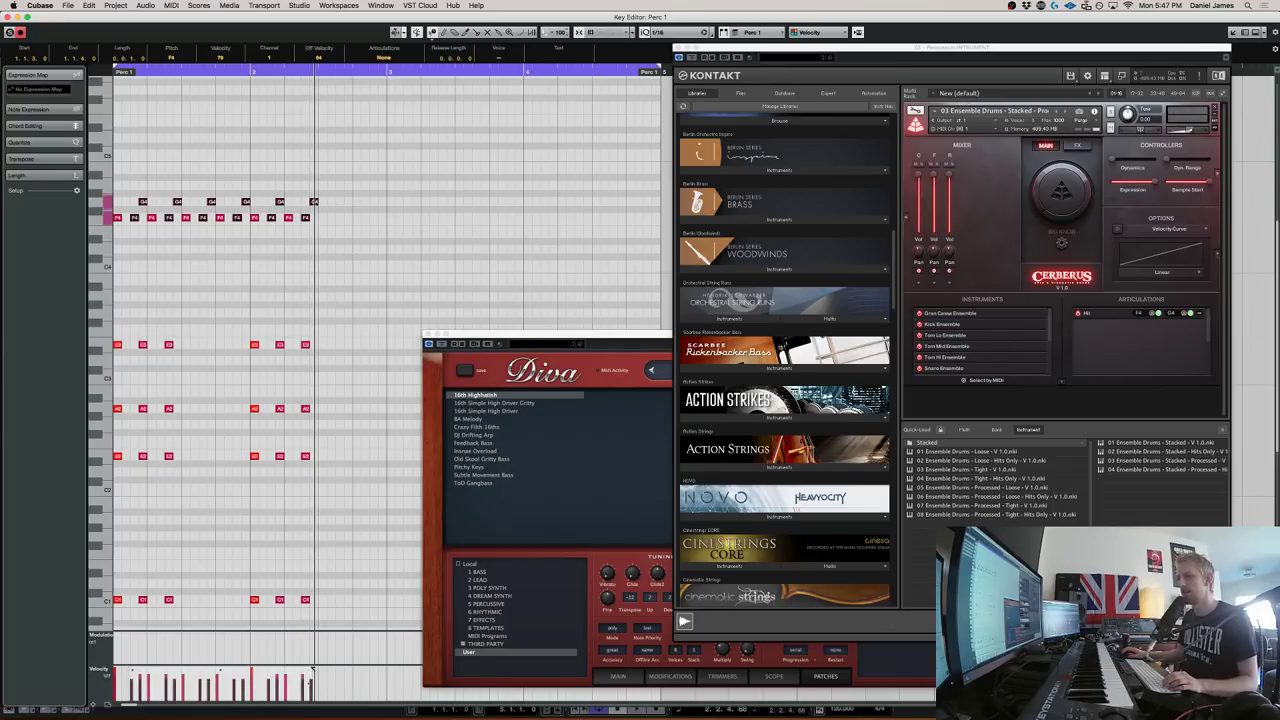
pyautogui.press('space')
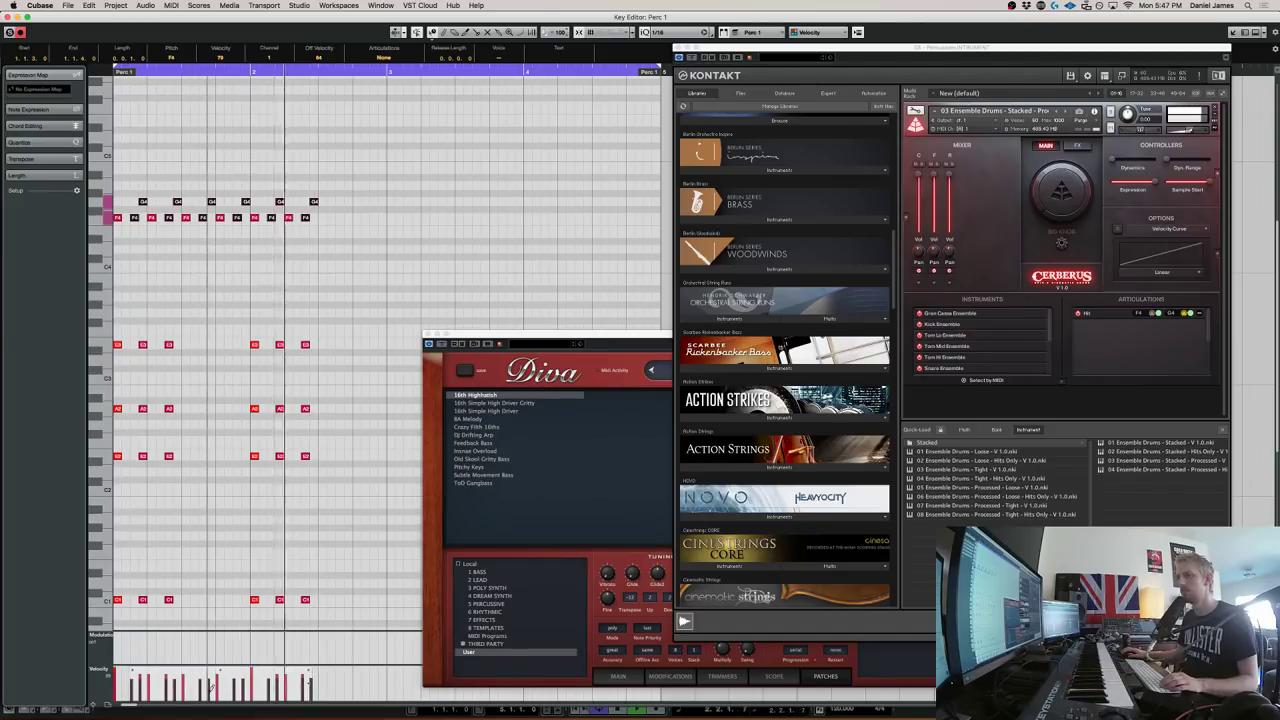
pyautogui.press('space')
# Place A3 notes at 1.1.1, 1.1.3 and 1.2.1 and G3 notes at 1.1.2, 1.1.4 and 1.2.3, checking them in playback
pyautogui.scroll(-2, 110, 291)
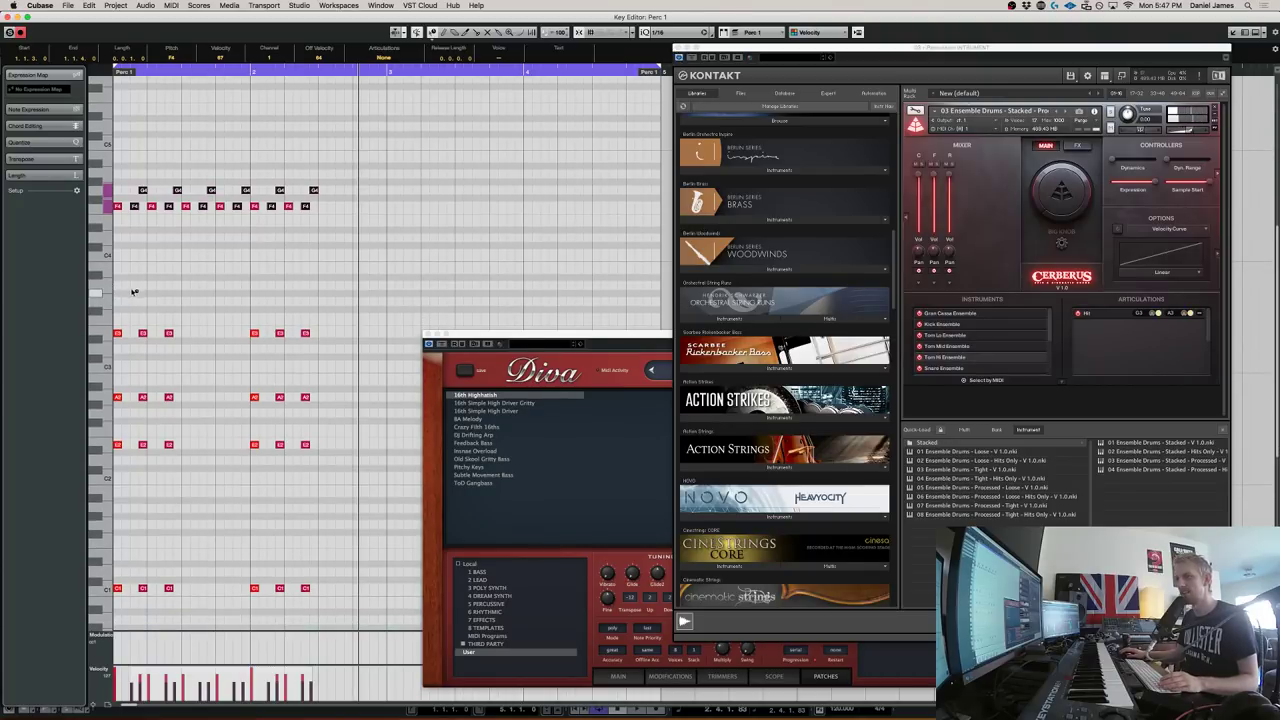
pyautogui.doubleClick(118, 287)
pyautogui.doubleClick(127, 301)
pyautogui.doubleClick(141, 286)
pyautogui.moveTo(148, 315); pyautogui.dragTo(111, 263)
pyautogui.doubleClick(142, 302)
pyautogui.press('.')
pyautogui.press('space')
pyautogui.press('space')
pyautogui.click(152, 286)
pyautogui.click(170, 301)
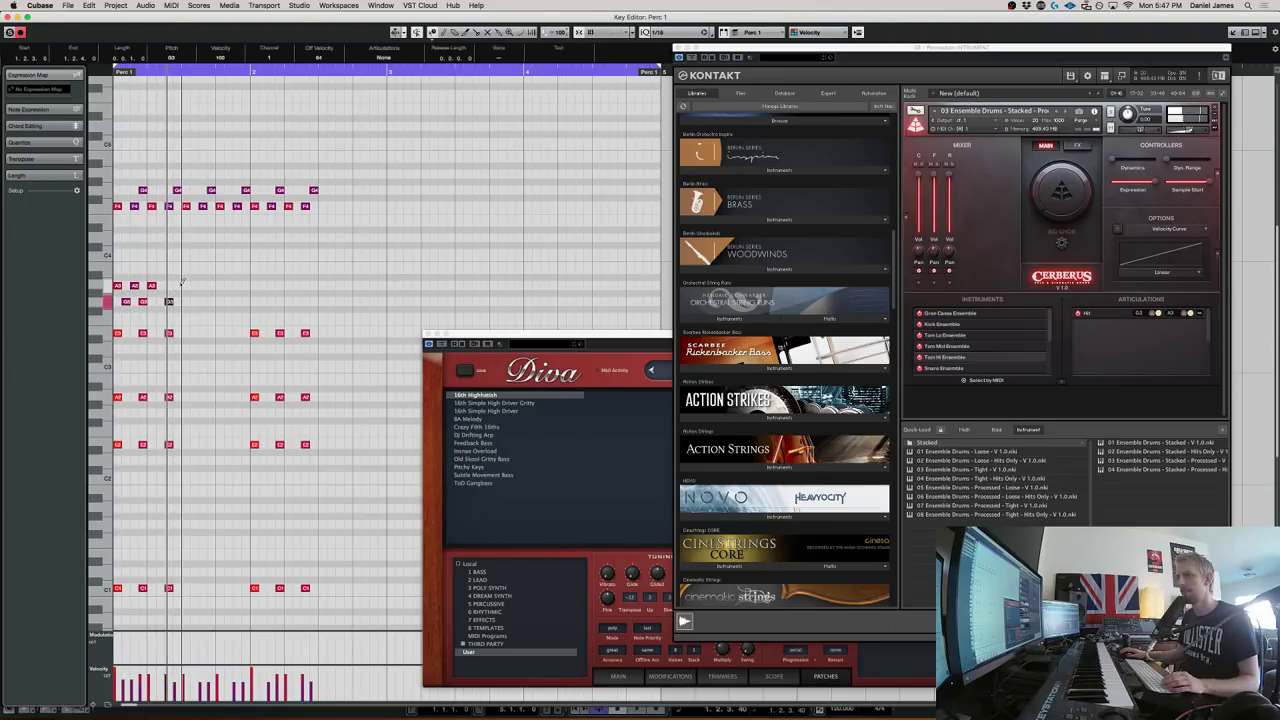
# Duplicate the six-note A3 and G3 figure three times at half-bar intervals across bars 1 and 2
pyautogui.moveTo(195, 313); pyautogui.dragTo(104, 262)
pyautogui.press('super+d')
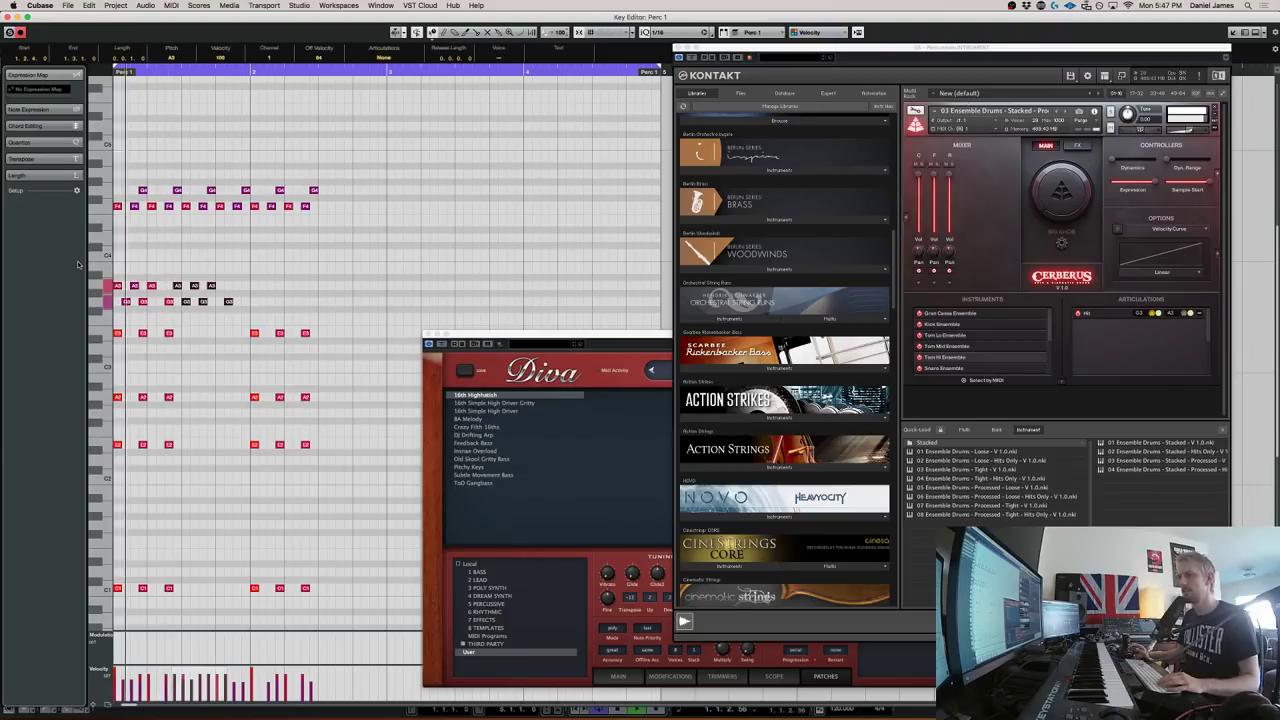
pyautogui.press('super+d')
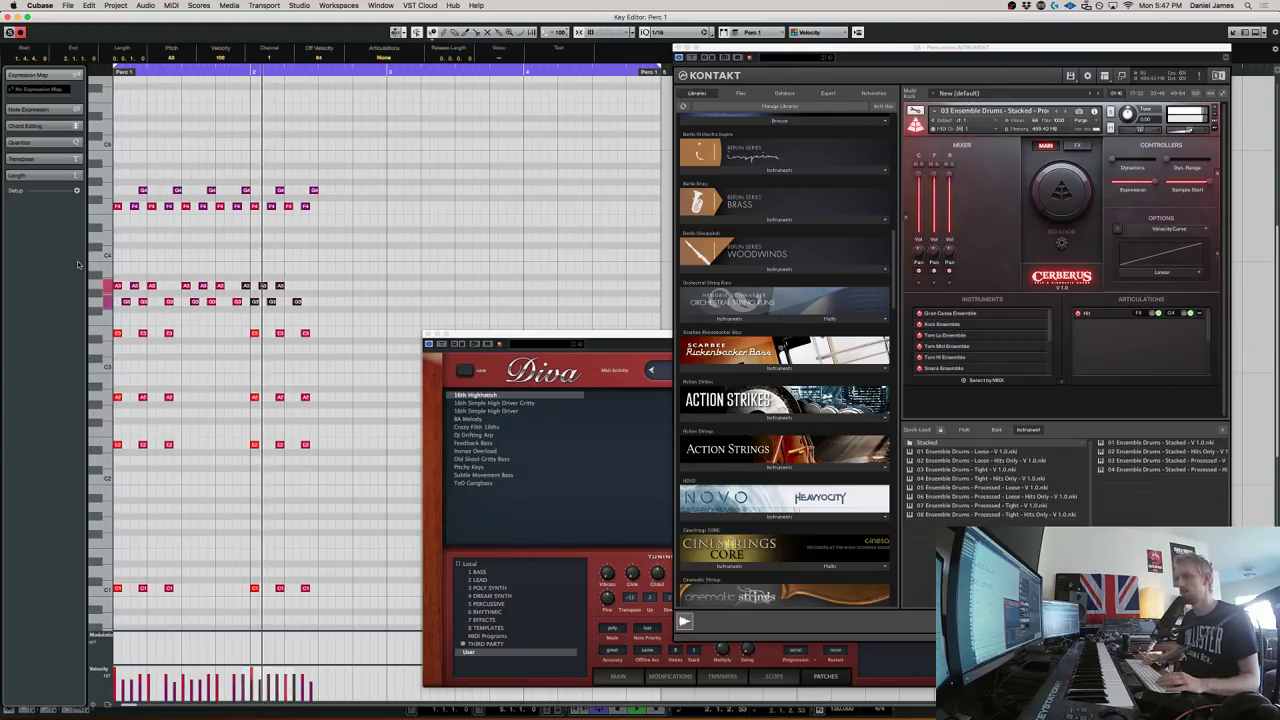
pyautogui.press('super+d')
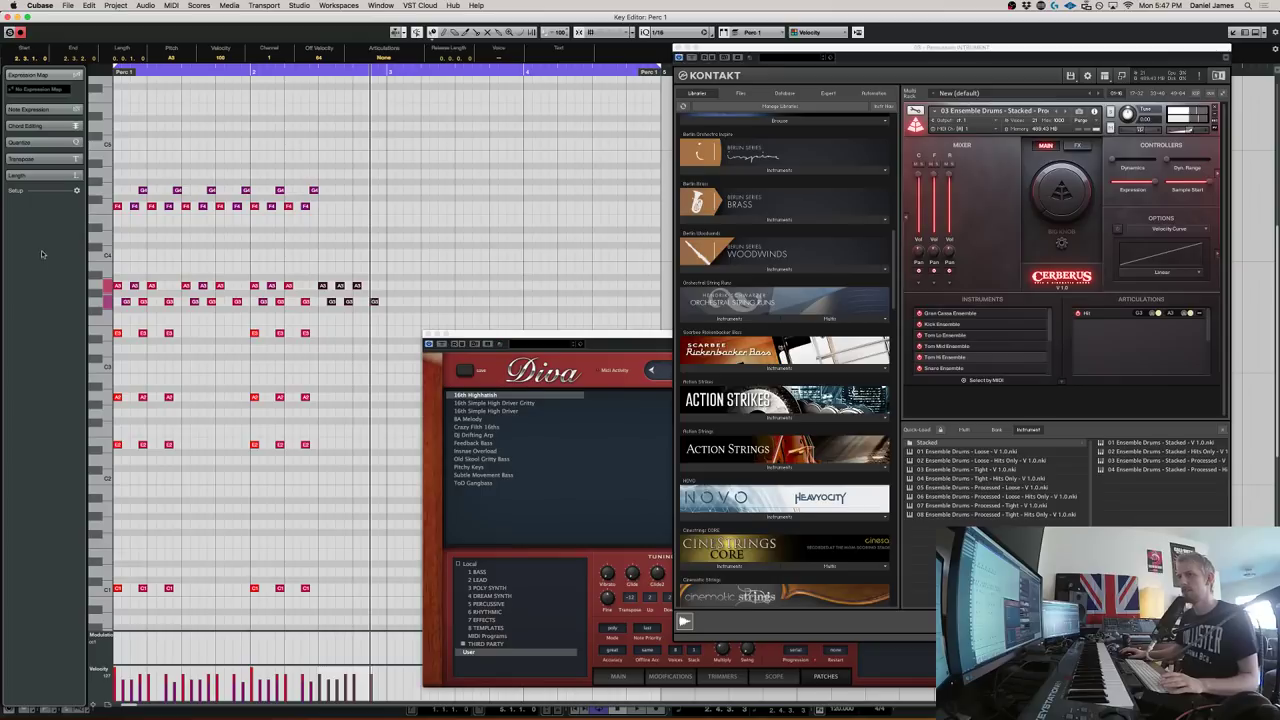
# Place C4 notes at 1.1.1, 1.1.4 and 1.2.3, copy the three-note figure to bar 2, and play the pattern
pyautogui.keyDown('alt'); pyautogui.click(118, 253); pyautogui.keyUp('alt')
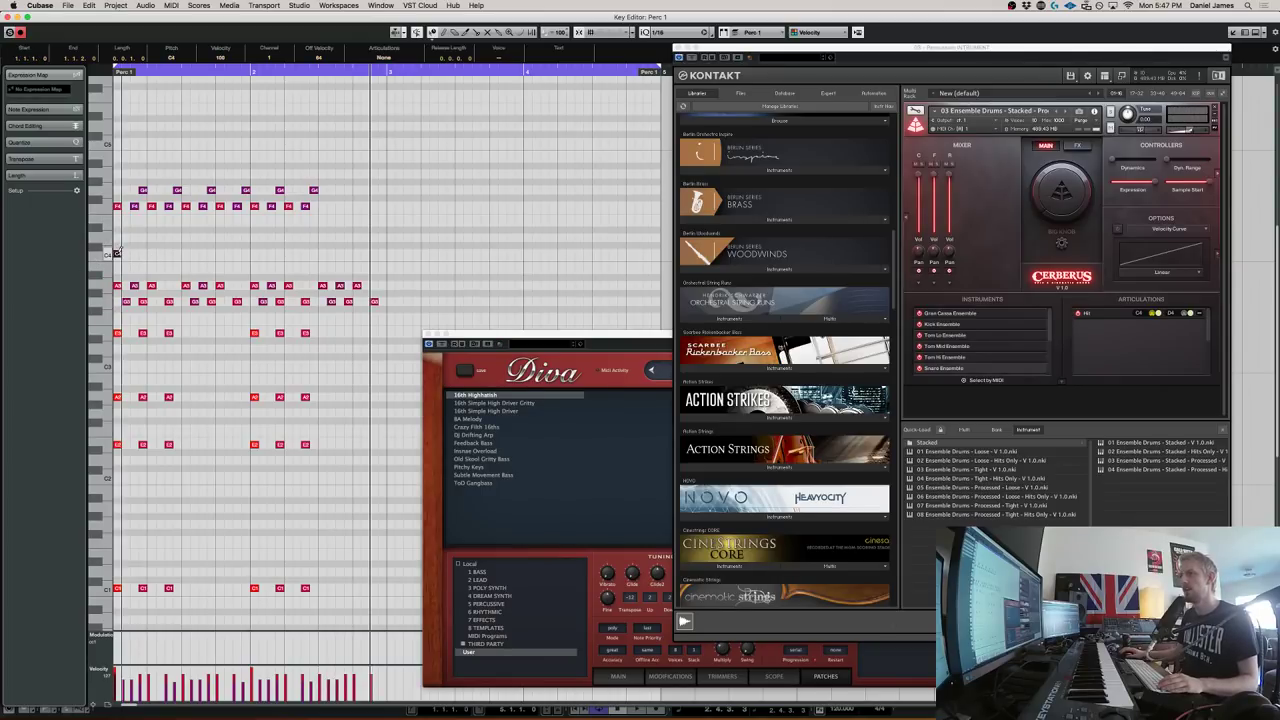
pyautogui.keyDown('alt'); pyautogui.click(145, 252); pyautogui.keyUp('alt')
pyautogui.keyDown('alt'); pyautogui.click(168, 252); pyautogui.keyUp('alt')
pyautogui.press('KP_1')
pyautogui.press('space')
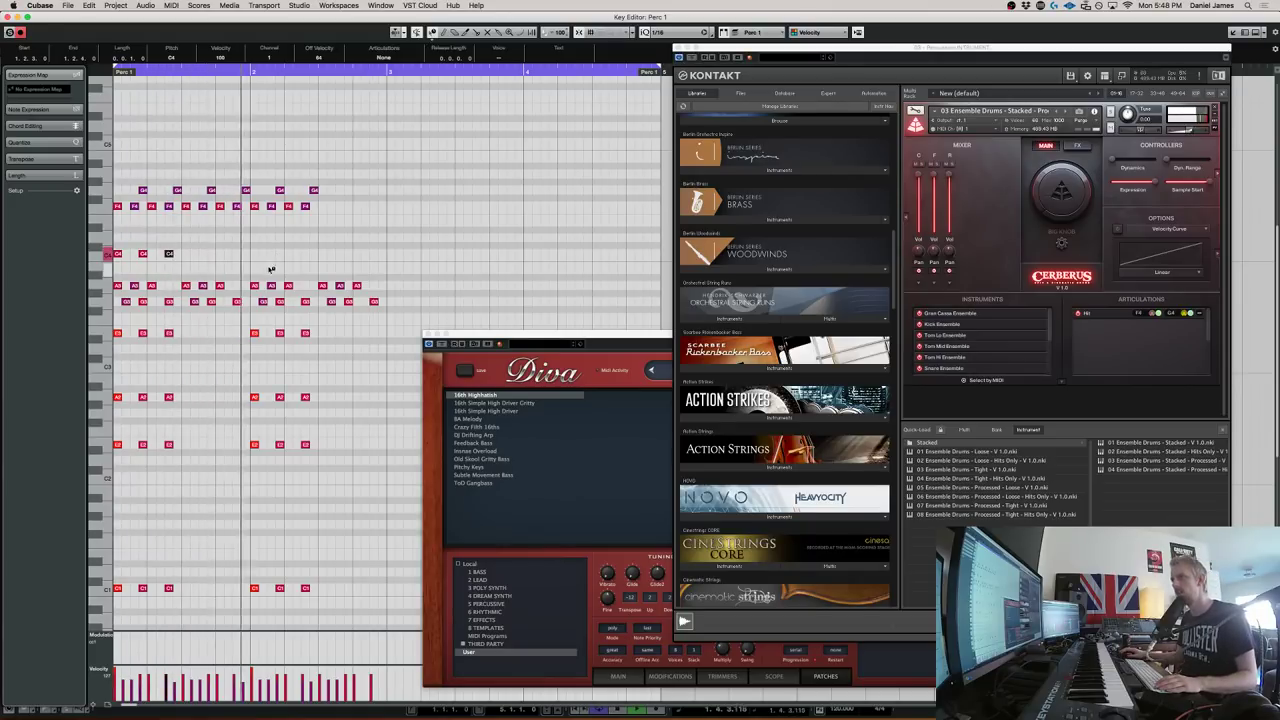
pyautogui.moveTo(252, 271)
pyautogui.mouseDown()
pyautogui.moveTo(114, 250)
pyautogui.moveTo(259, 262)
pyautogui.mouseUp()
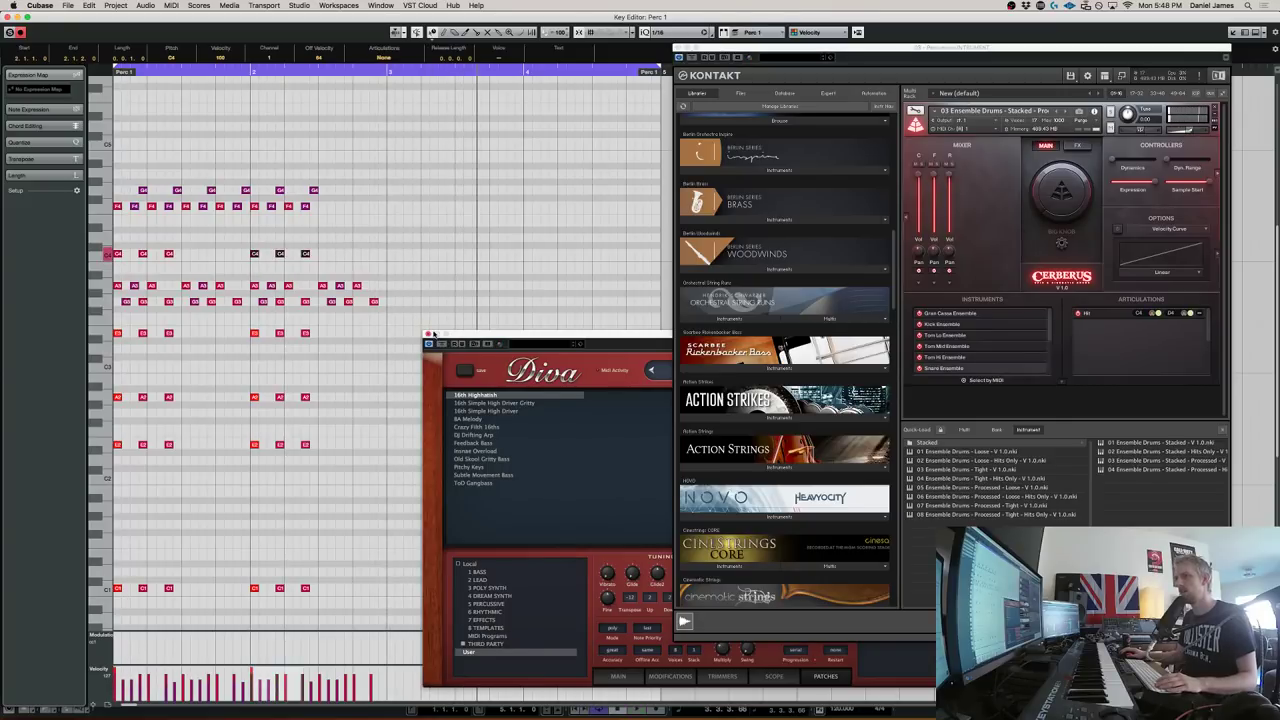
# Close the Diva window and duplicate the one-beat F4 and G4 figure twice more to the end of bar 2
pyautogui.click(429, 335)
pyautogui.moveTo(403, 620); pyautogui.dragTo(116, 250)
pyautogui.click(315, 216)
pyautogui.moveTo(287, 184); pyautogui.dragTo(287, 184)
pyautogui.press('super+d')
pyautogui.press('super+d')
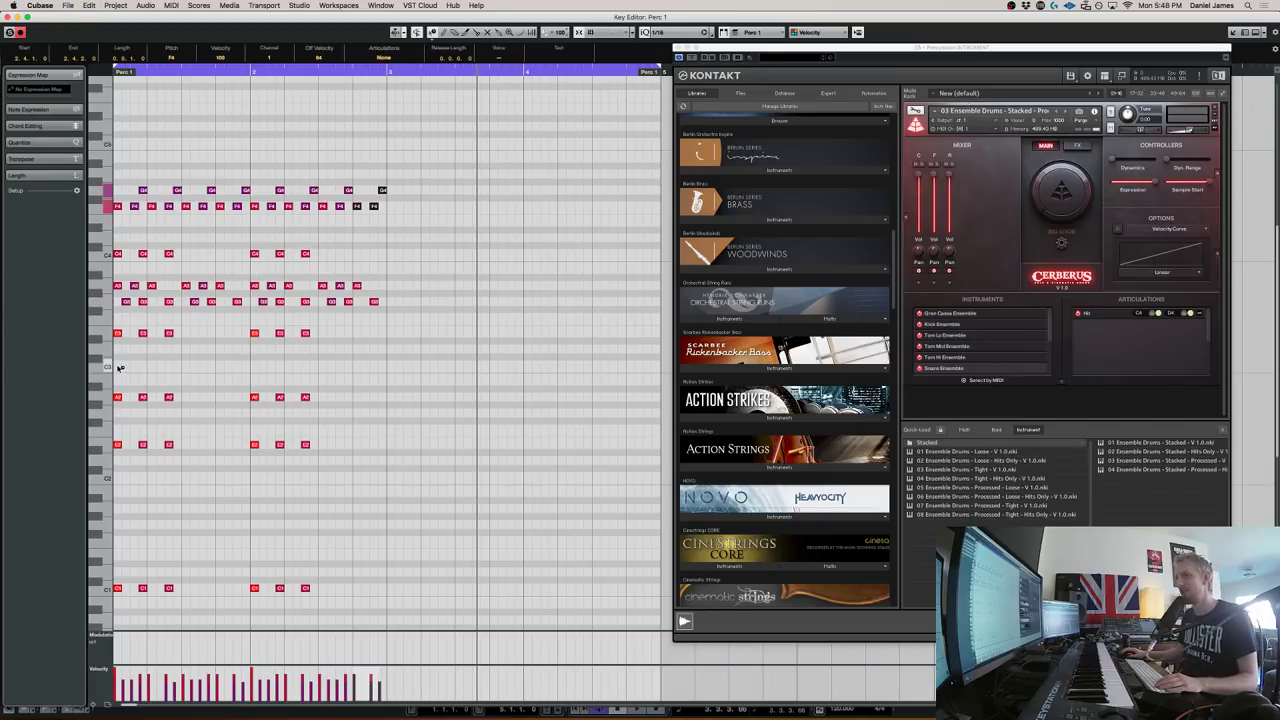
# Duplicate the complete two-bar drum pattern into bars 3 and 4 and play it
pyautogui.moveTo(401, 605); pyautogui.dragTo(104, 156)
pyautogui.press('super+d')
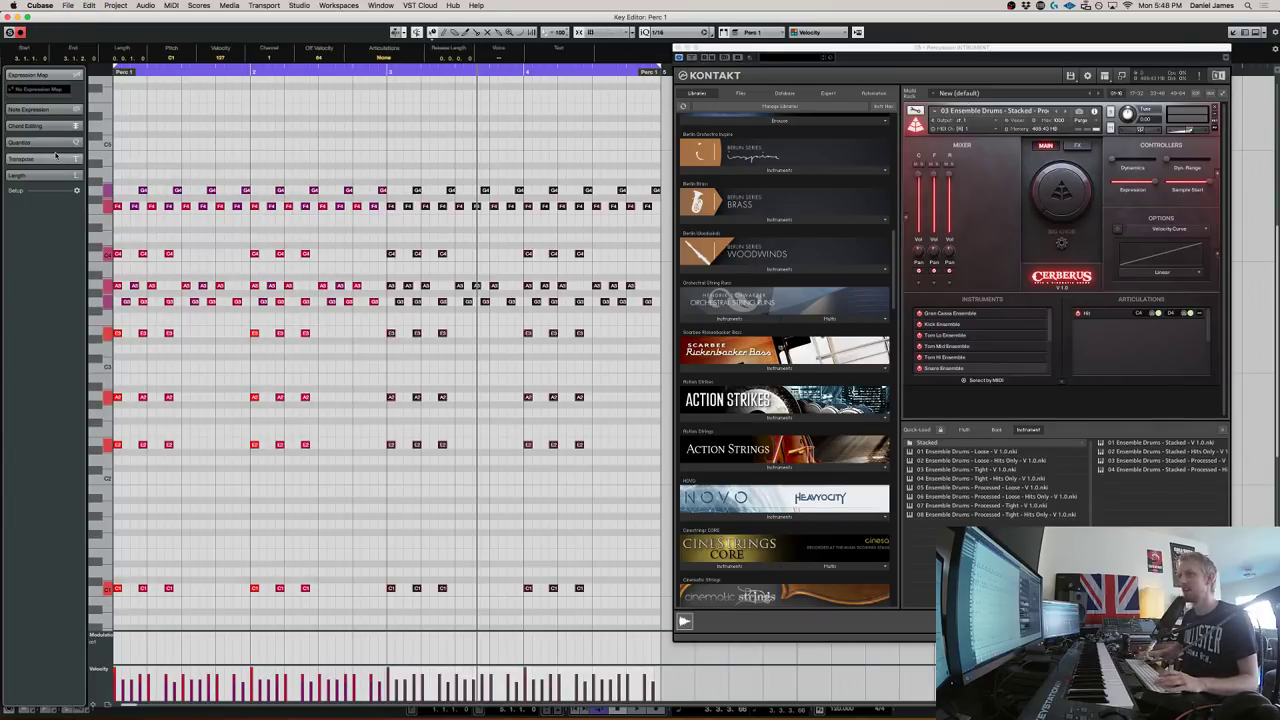
pyautogui.press('space')
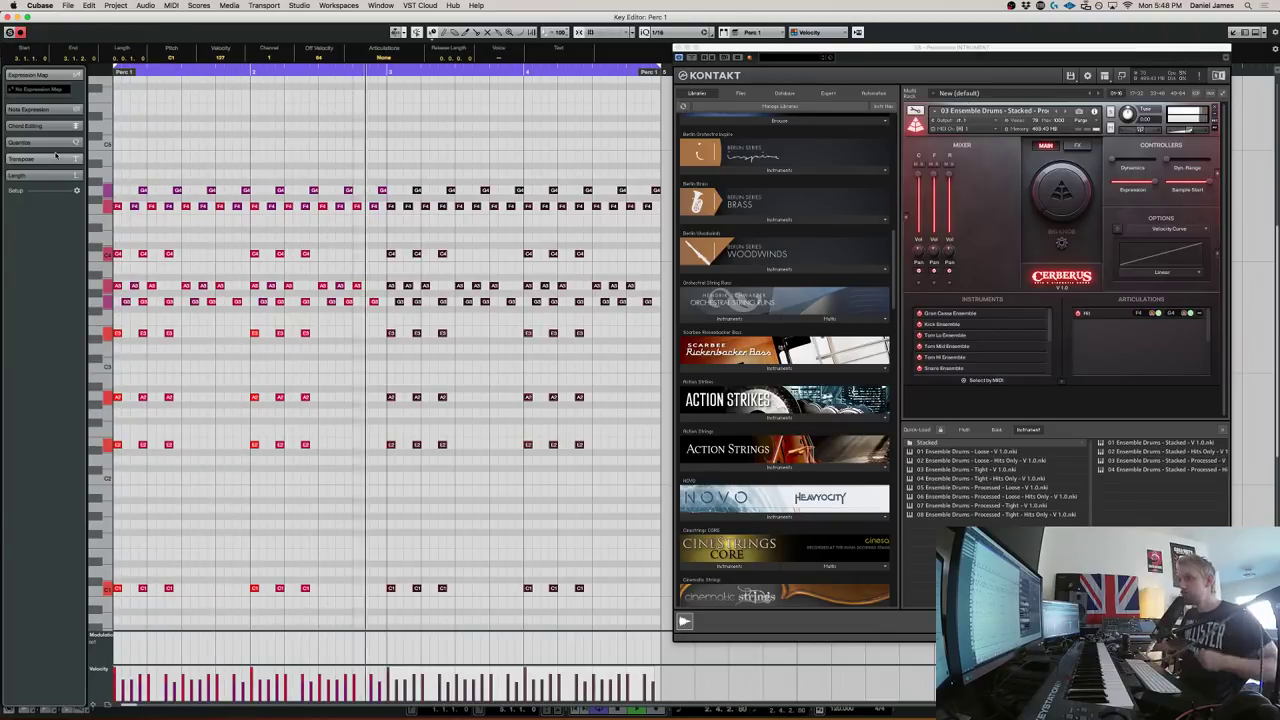
pyautogui.click(595, 513)
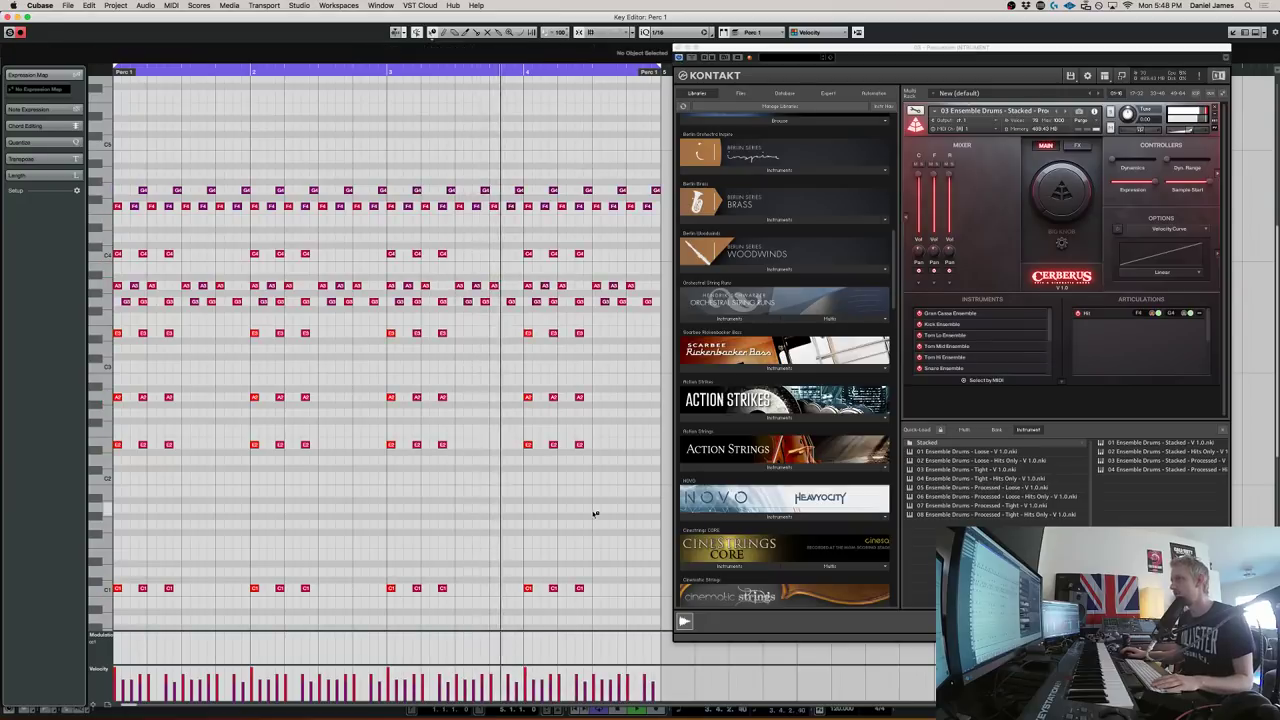
# Delete every note of the four-bar drum pattern from the Perc 1 part
pyautogui.moveTo(656, 598); pyautogui.dragTo(368, 112)
pyautogui.press('Delete')
pyautogui.press('super+a')
pyautogui.press('Delete')
pyautogui.scroll(1, 186, 474)
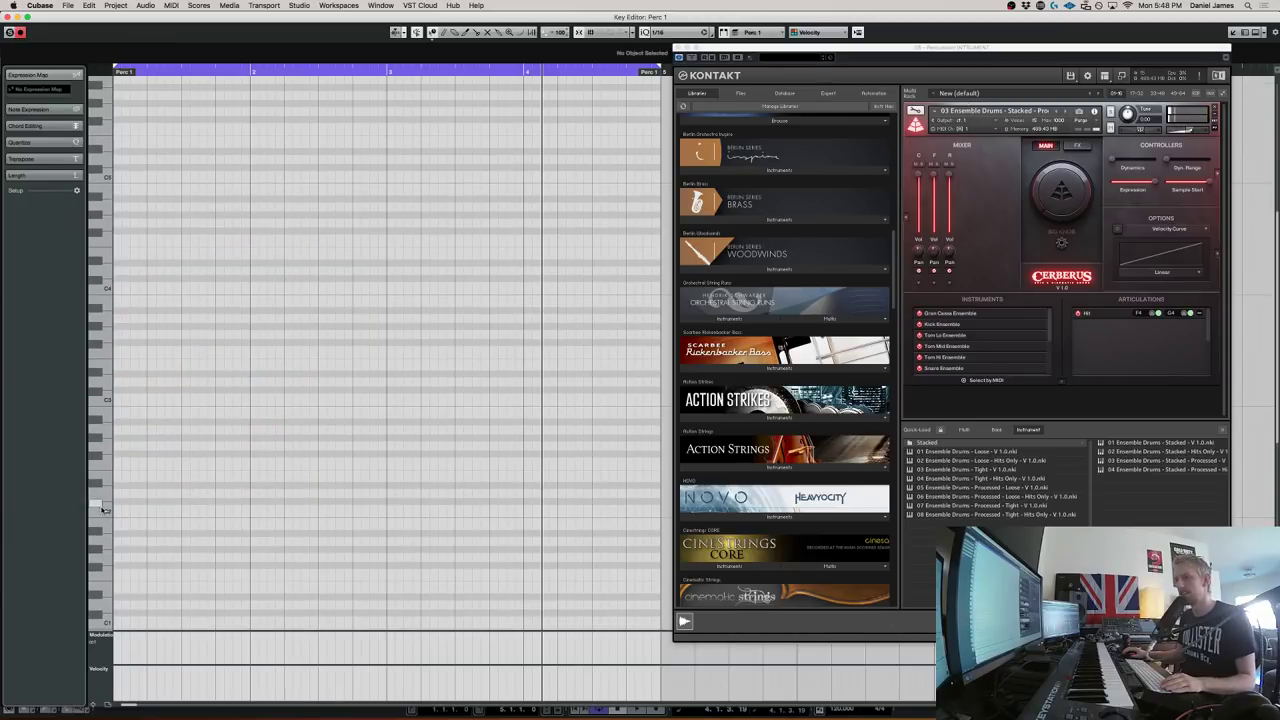
# Place E2 notes at 1.1.1, 1.1.4, 1.2.3 and 1.3.1 and C4 notes at 1.2.1 and 1.4.1, checking them in playback
pyautogui.moveTo(107, 511); pyautogui.dragTo(108, 396)
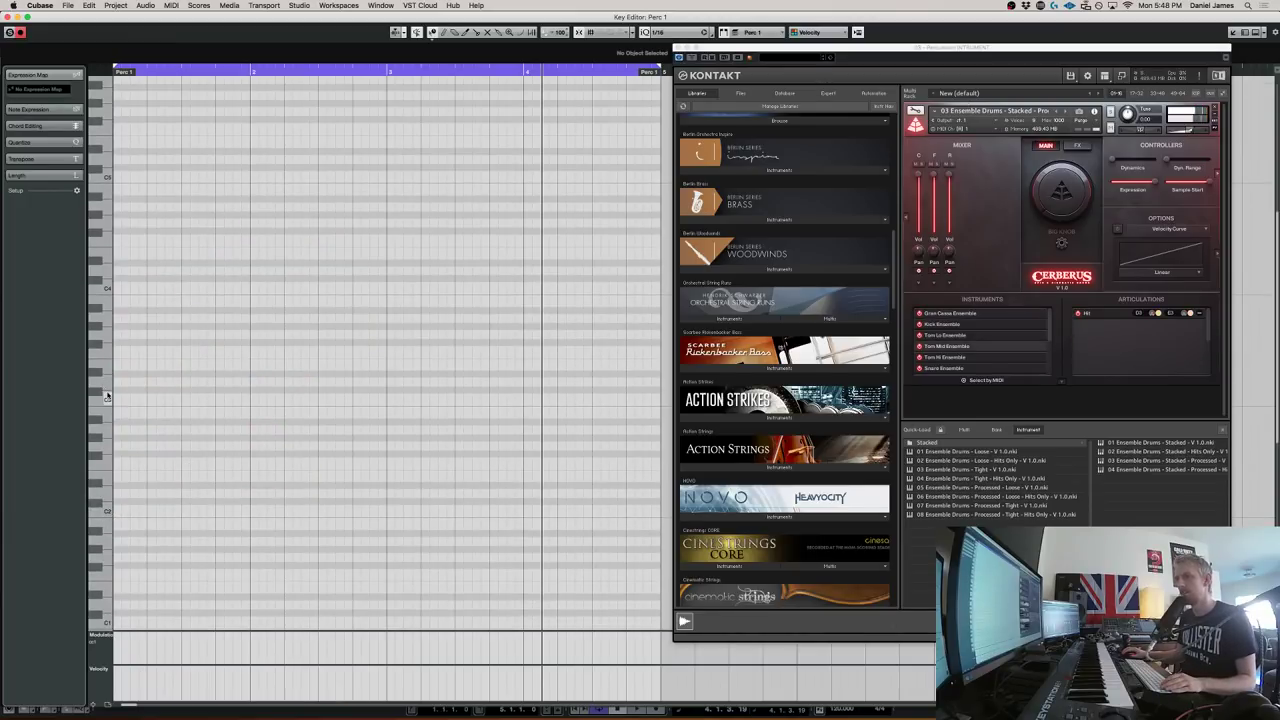
pyautogui.click(108, 479)
pyautogui.doubleClick(118, 474)
pyautogui.click(142, 478)
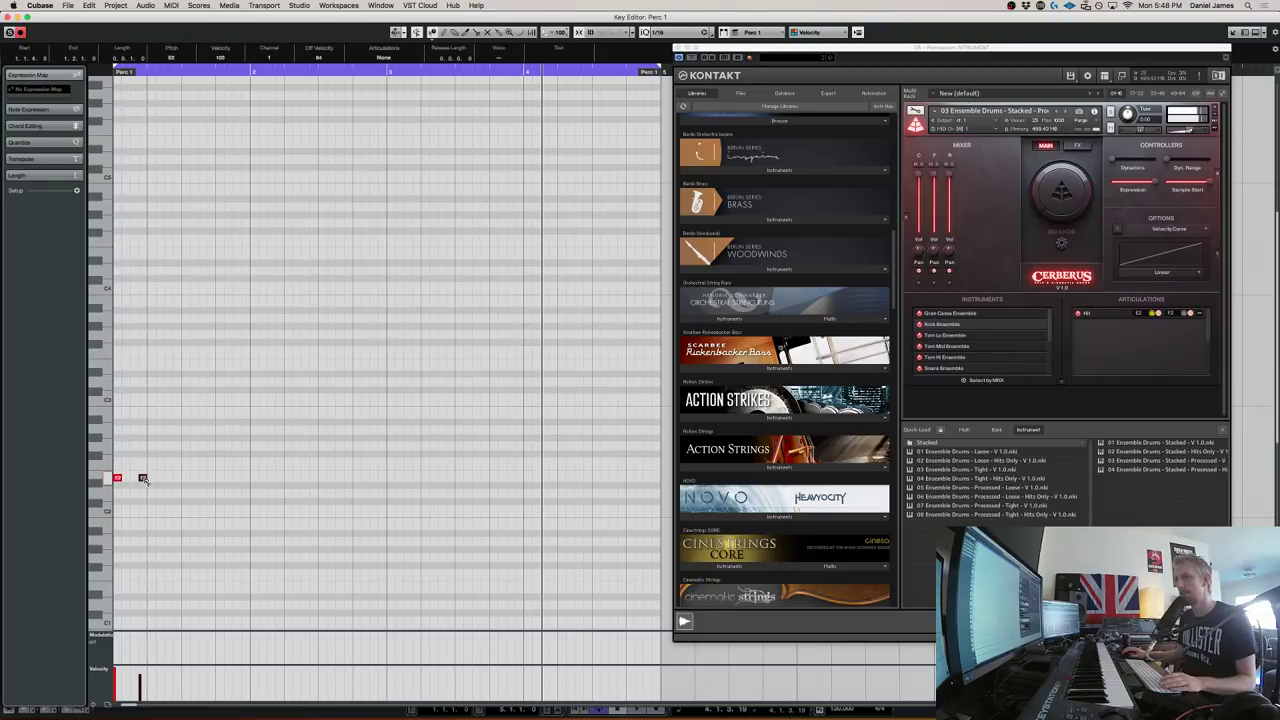
pyautogui.keyDown('alt'); pyautogui.click(152, 390); pyautogui.keyUp('alt')
pyautogui.press('Up')
pyautogui.hotkey('shift', 'Up')
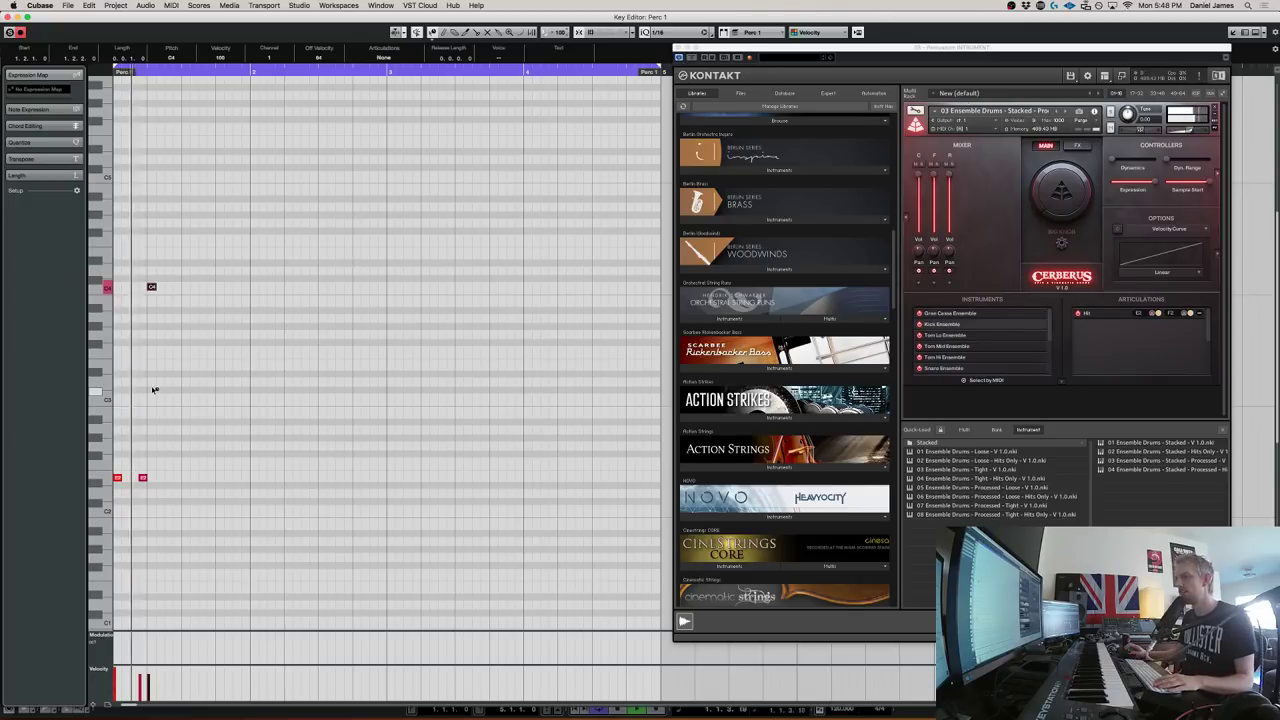
pyautogui.press('space')
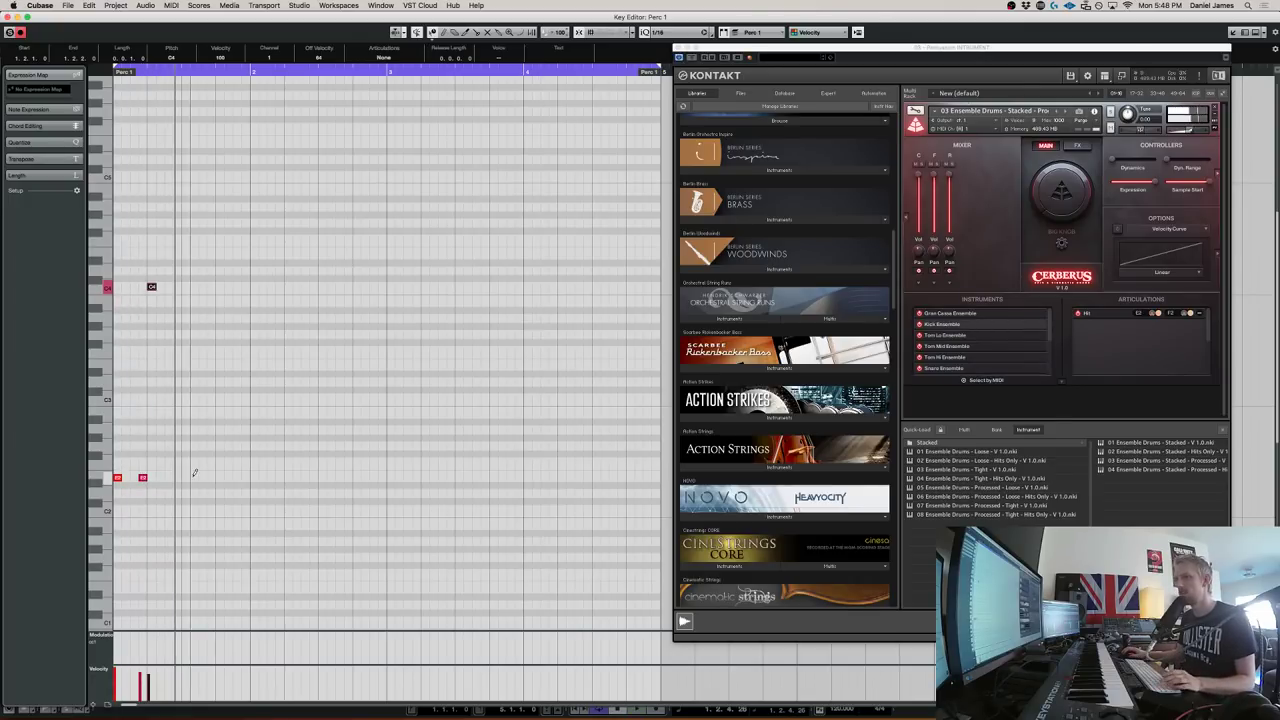
pyautogui.doubleClick(169, 478)
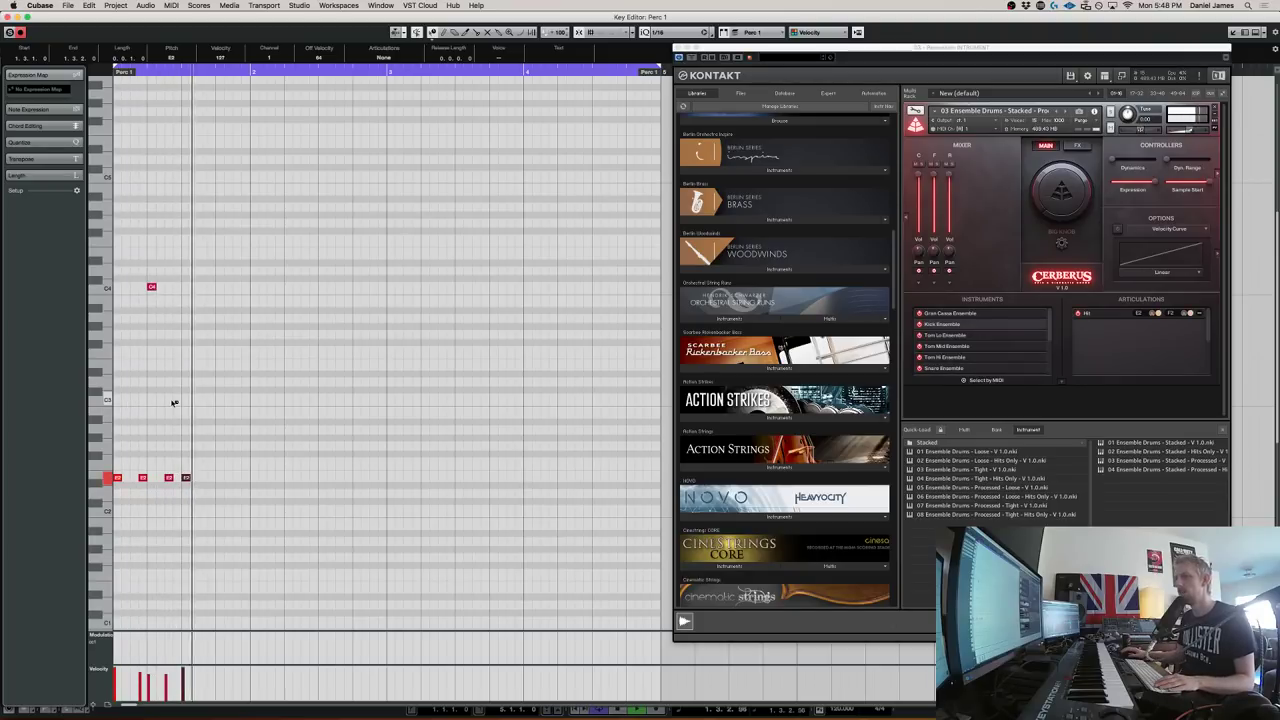
pyautogui.click(222, 286)
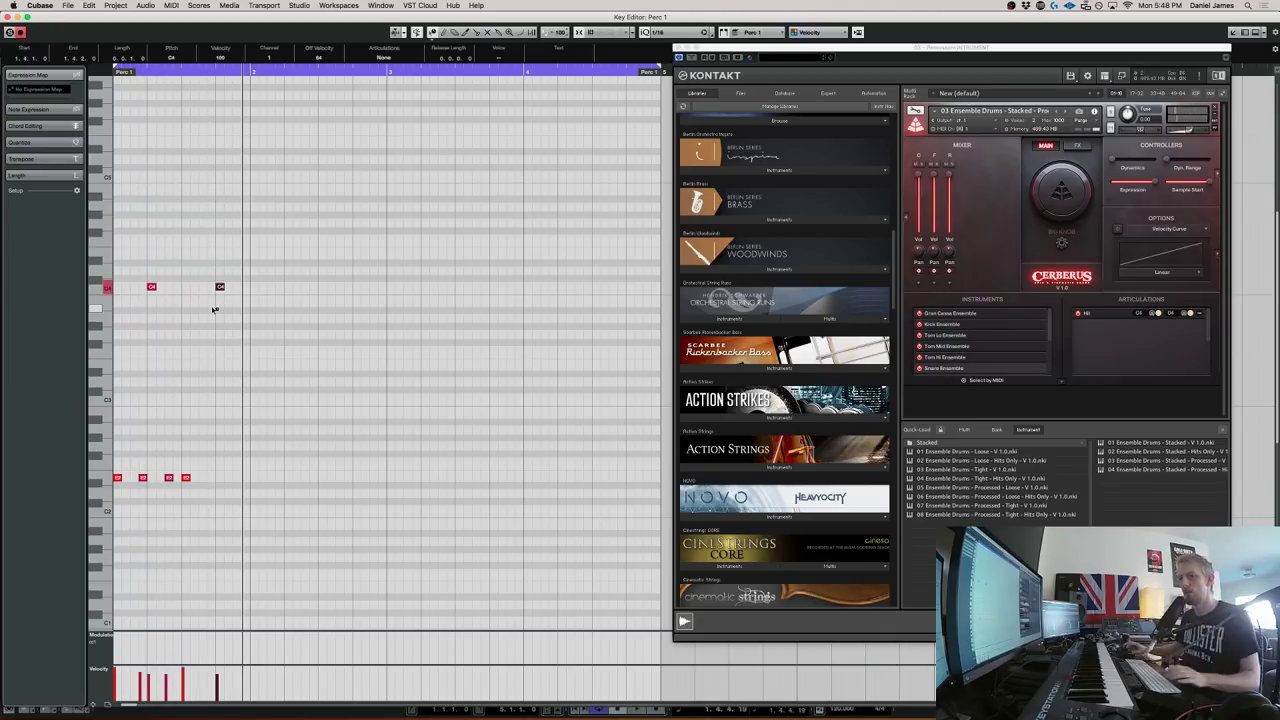
# Delete the E2 and C4 notes and set the quantize value to 1/32
pyautogui.moveTo(296, 536); pyautogui.dragTo(112, 258)
pyautogui.press('Delete')
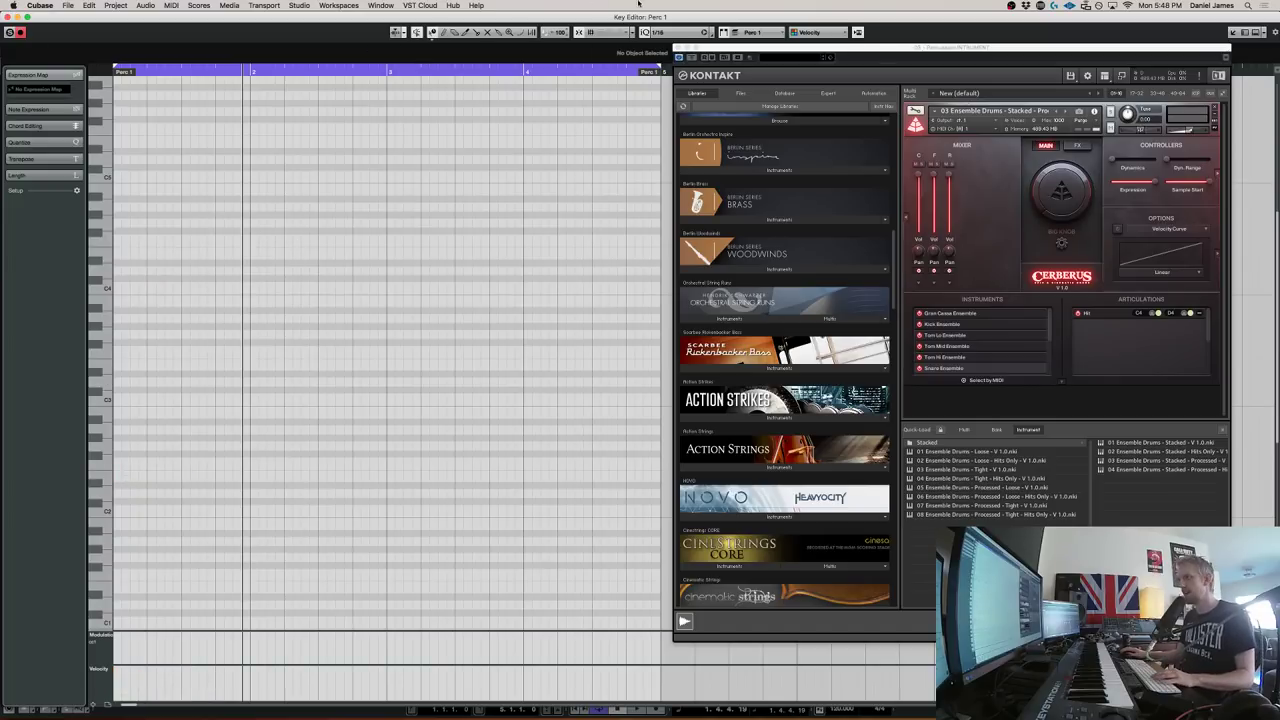
pyautogui.click(648, 32)
pyautogui.click(668, 43)
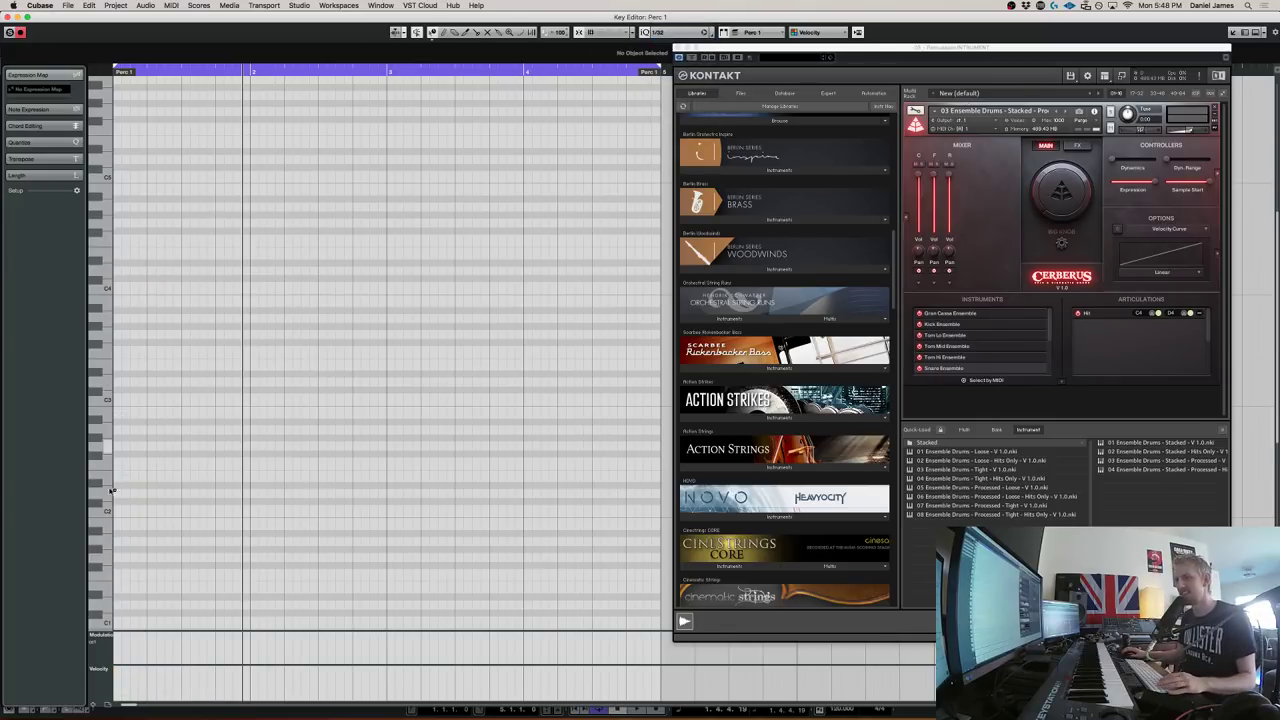
# Place C2 notes at 1.1.1 and 1.1.4.60 and a D4 note at 1.2.1
pyautogui.click(116, 510)
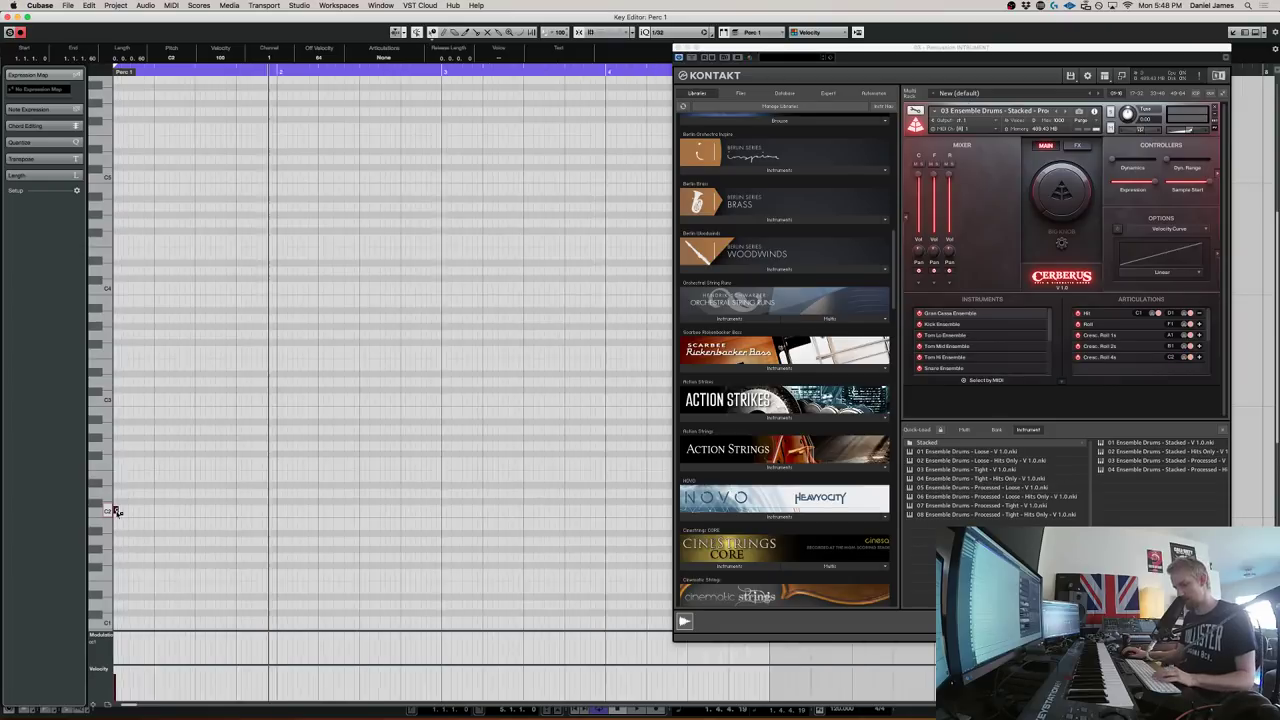
pyautogui.press('h')
pyautogui.click(169, 511)
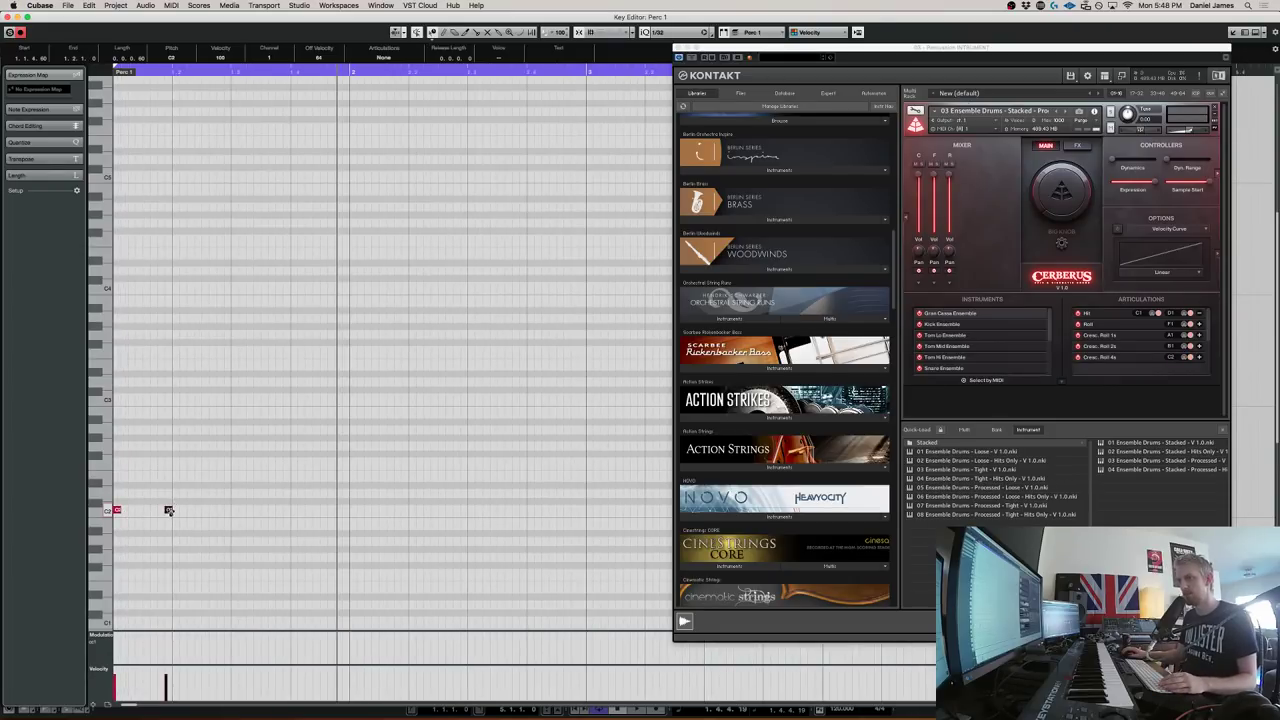
pyautogui.click(175, 268)
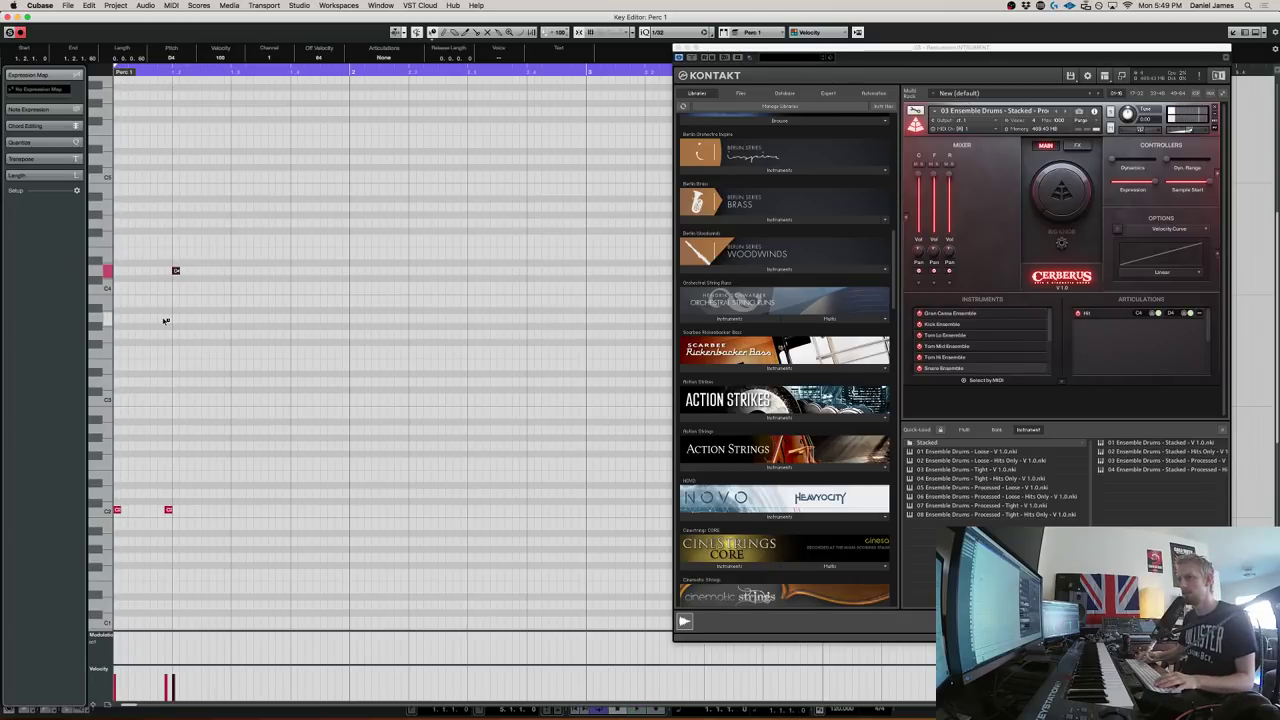
# Raise the two C2 notes to E2, shift the second one back to 1.1.4, and play the figure
pyautogui.moveTo(227, 570); pyautogui.dragTo(104, 474)
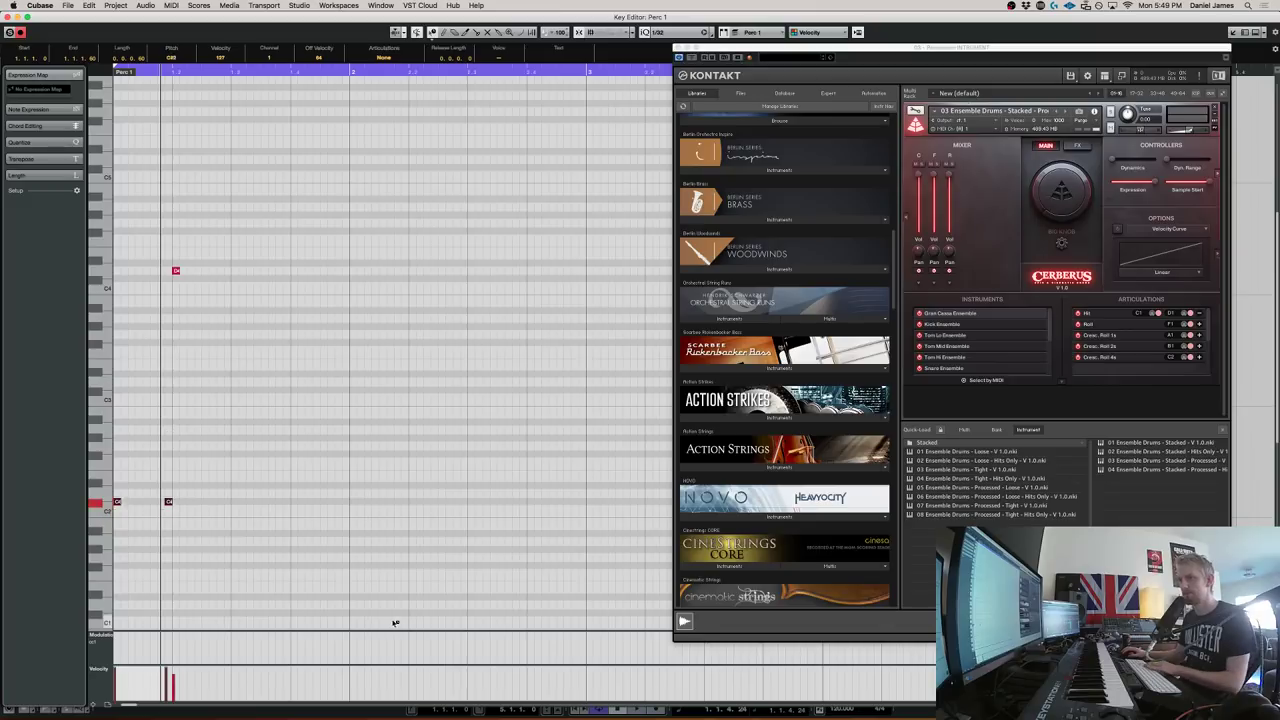
pyautogui.press('space')
pyautogui.moveTo(194, 507); pyautogui.dragTo(151, 461)
pyautogui.press('super+Left')
pyautogui.press('.')
pyautogui.press('space')
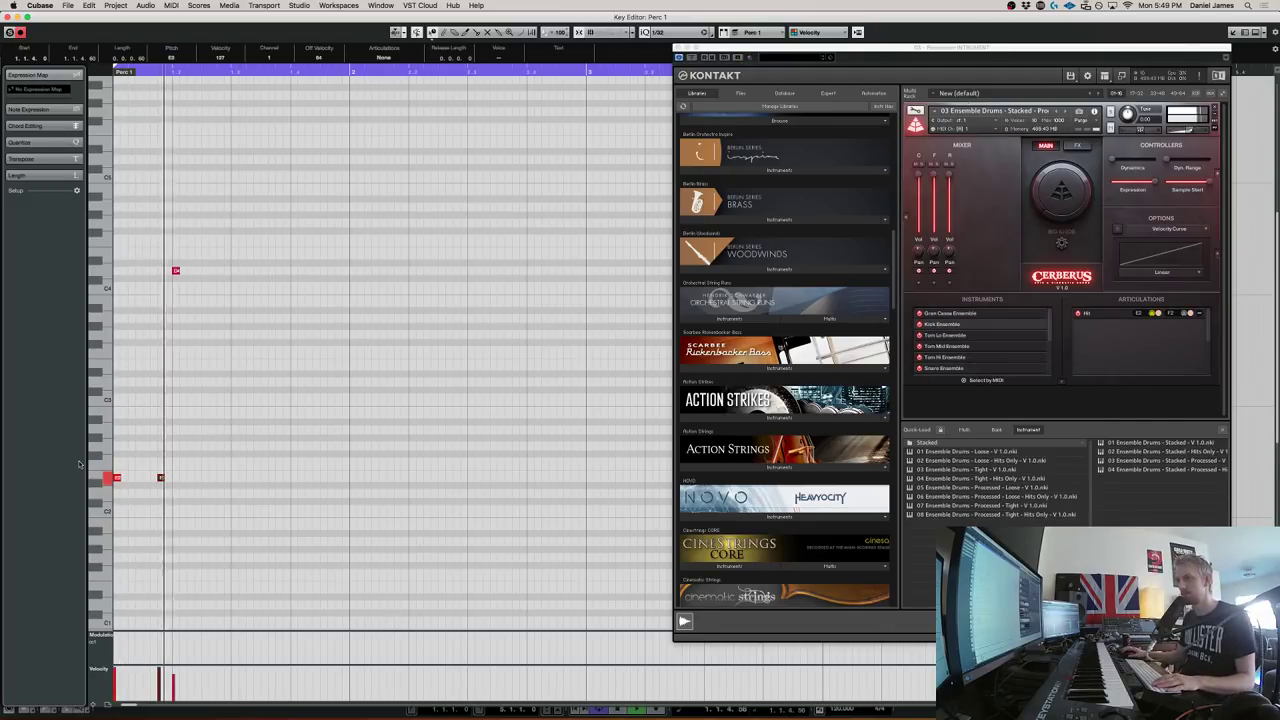
# Stop playback and delete the E2 and D4 notes
pyautogui.press('space')
pyautogui.moveTo(266, 570); pyautogui.dragTo(90, 225)
pyautogui.press('Delete')
pyautogui.moveTo(99, 406); pyautogui.dragTo(100, 408)
# Undo the note edits back past the new pattern until the two earlier Perc 1 drum parts are restored
pyautogui.press('super+z')
pyautogui.press('super+z')
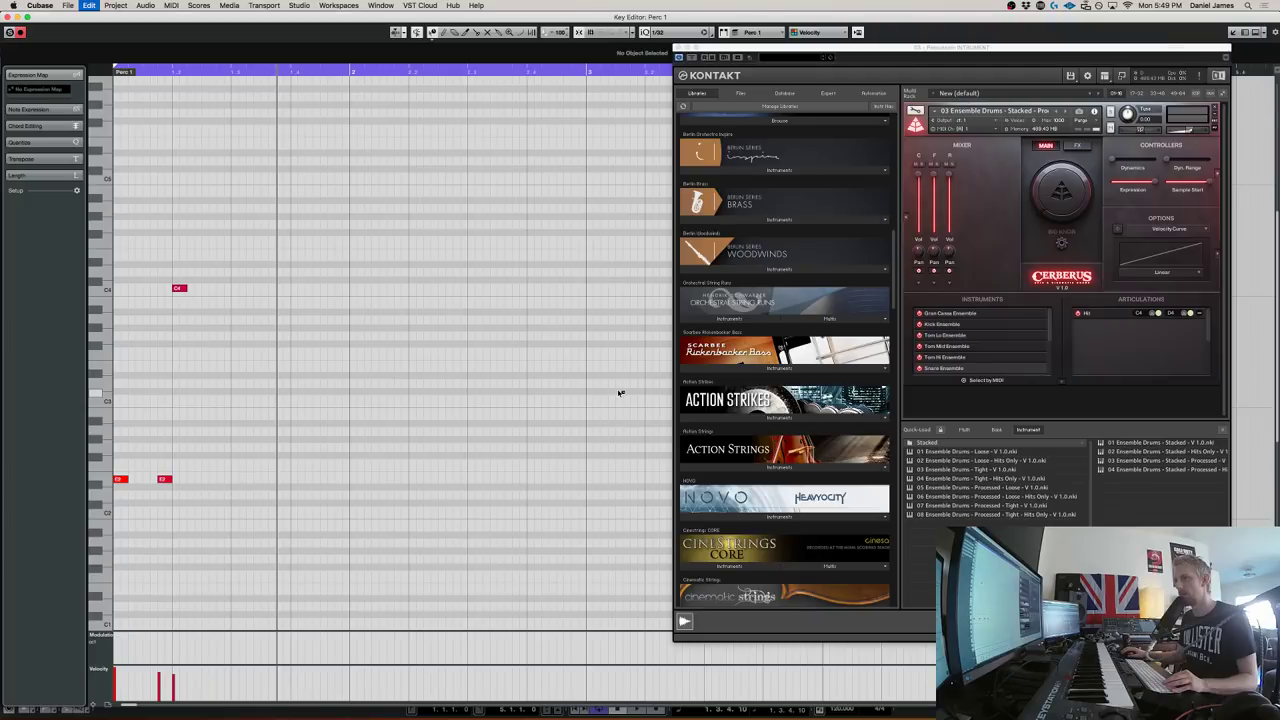
pyautogui.press('super+z')
pyautogui.press('super+z')
pyautogui.press('super+z')
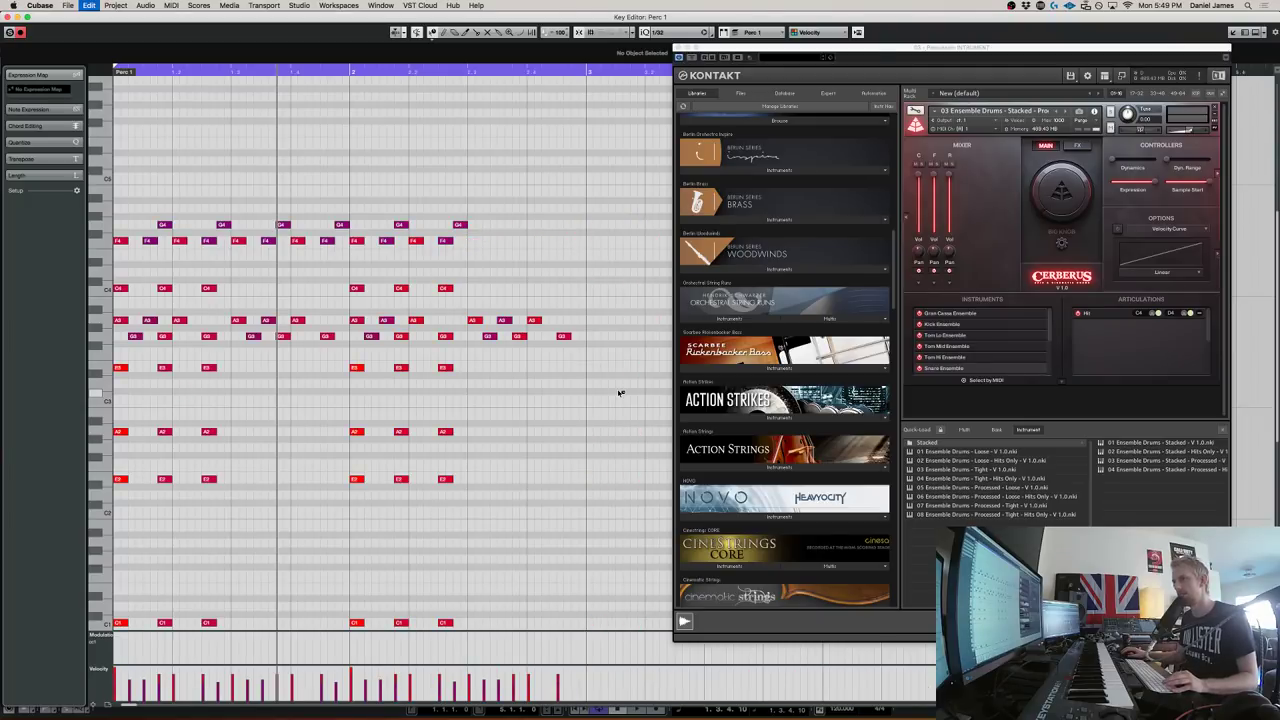
pyautogui.press('super+z')
pyautogui.press('super+z')
pyautogui.press('super+z')
pyautogui.press('super+z')
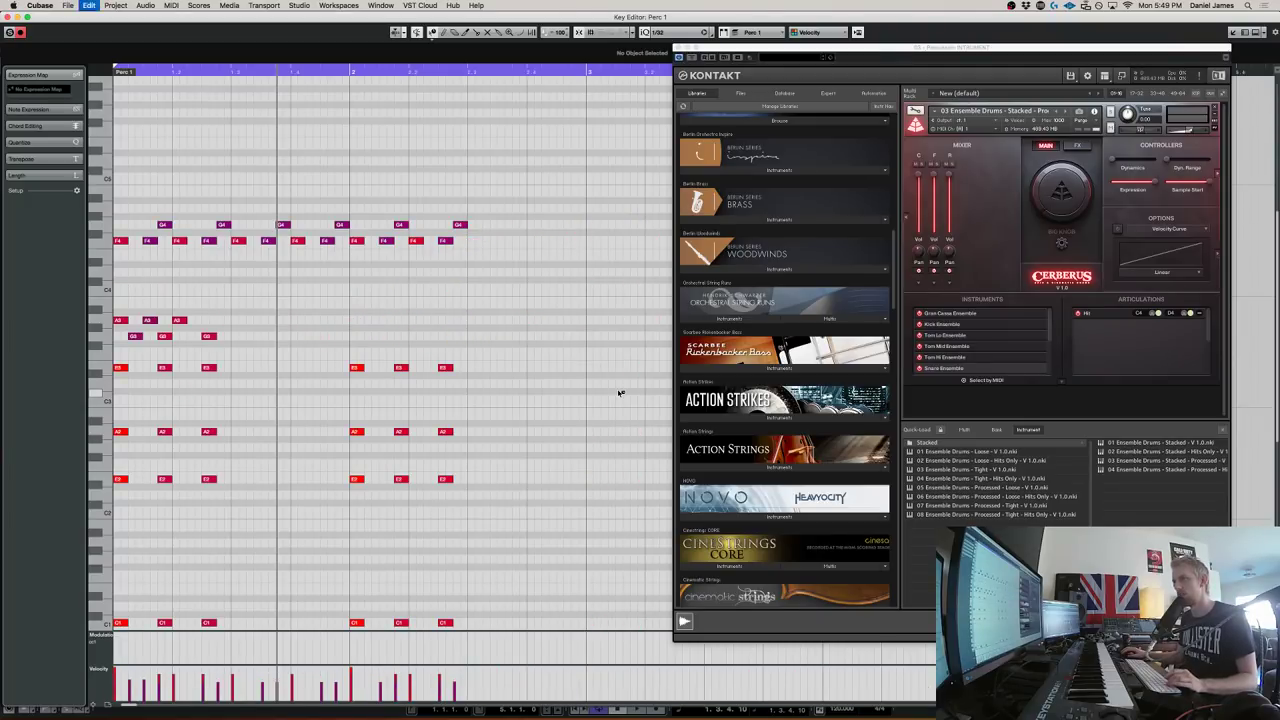
pyautogui.press('super+z')
pyautogui.press('super+z')
pyautogui.press('super+z')
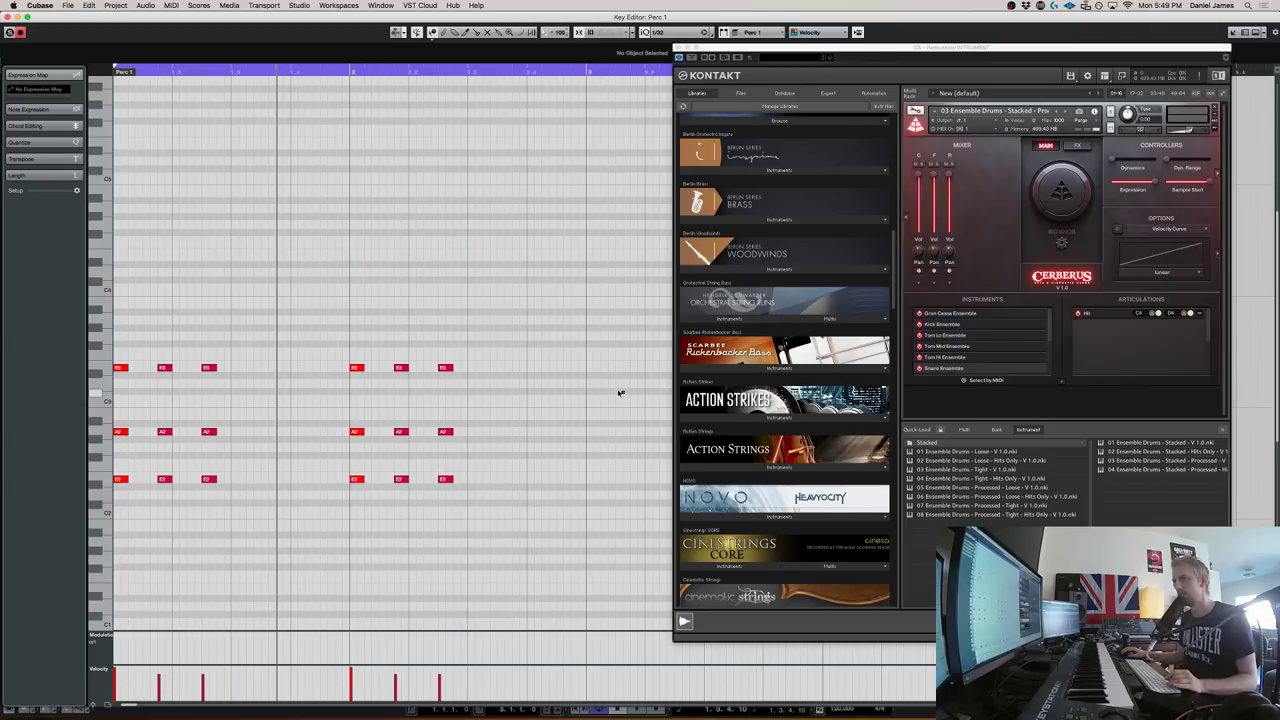
pyautogui.press('super+z')
pyautogui.press('super+z')
pyautogui.press('super+z')
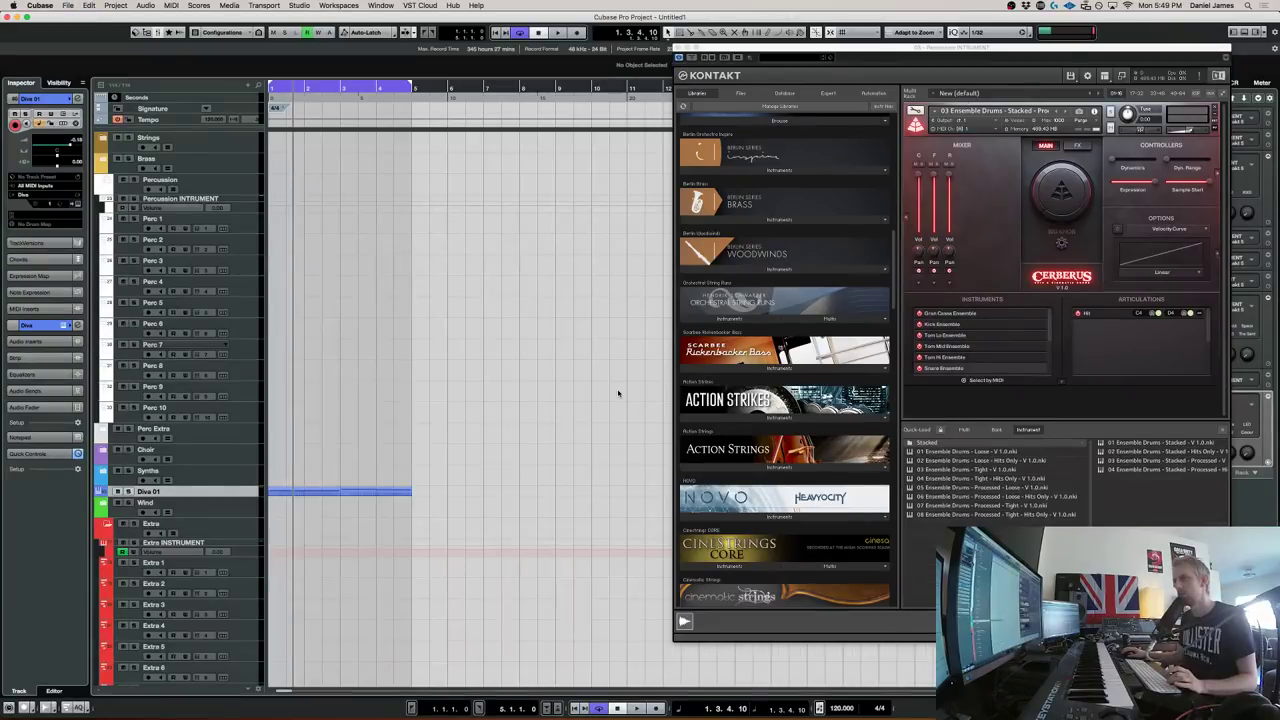
pyautogui.press('super+z')
# Select the Perc 1 track, replace the Kontakt instrument with 03 Ensemble Drums - Tight, and play the restored parts
pyautogui.click(282, 230)
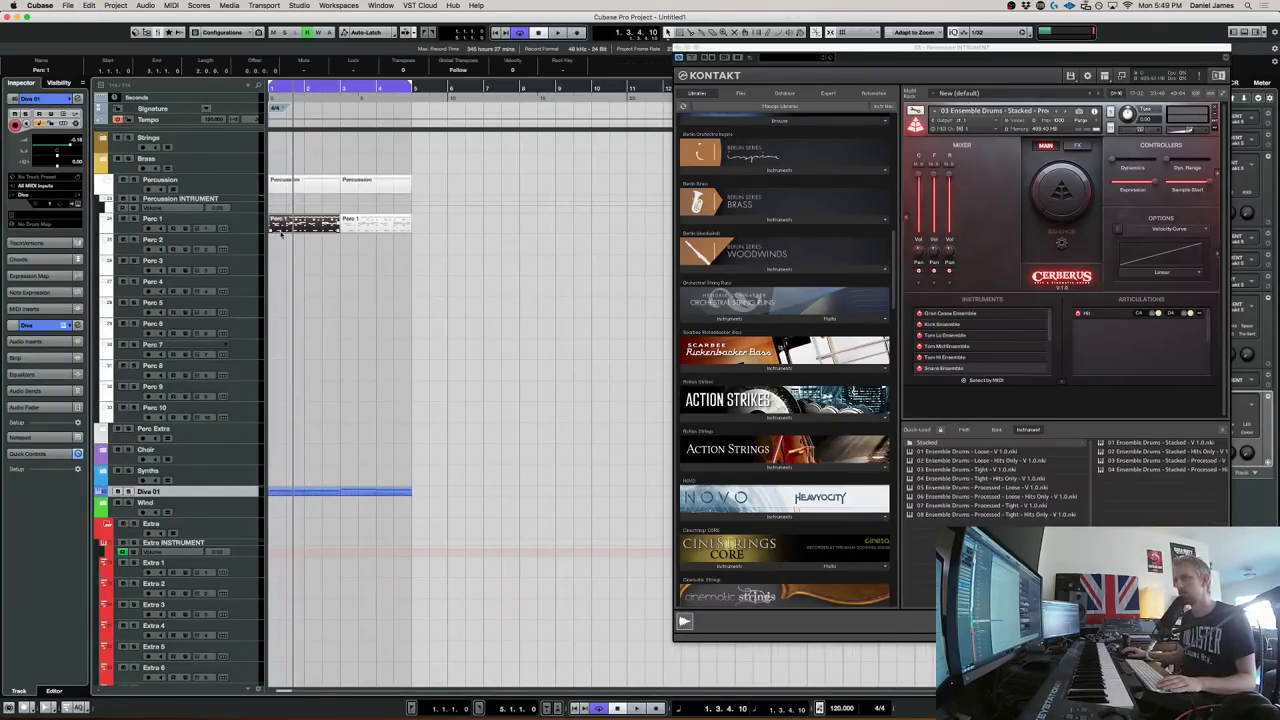
pyautogui.click(148, 224)
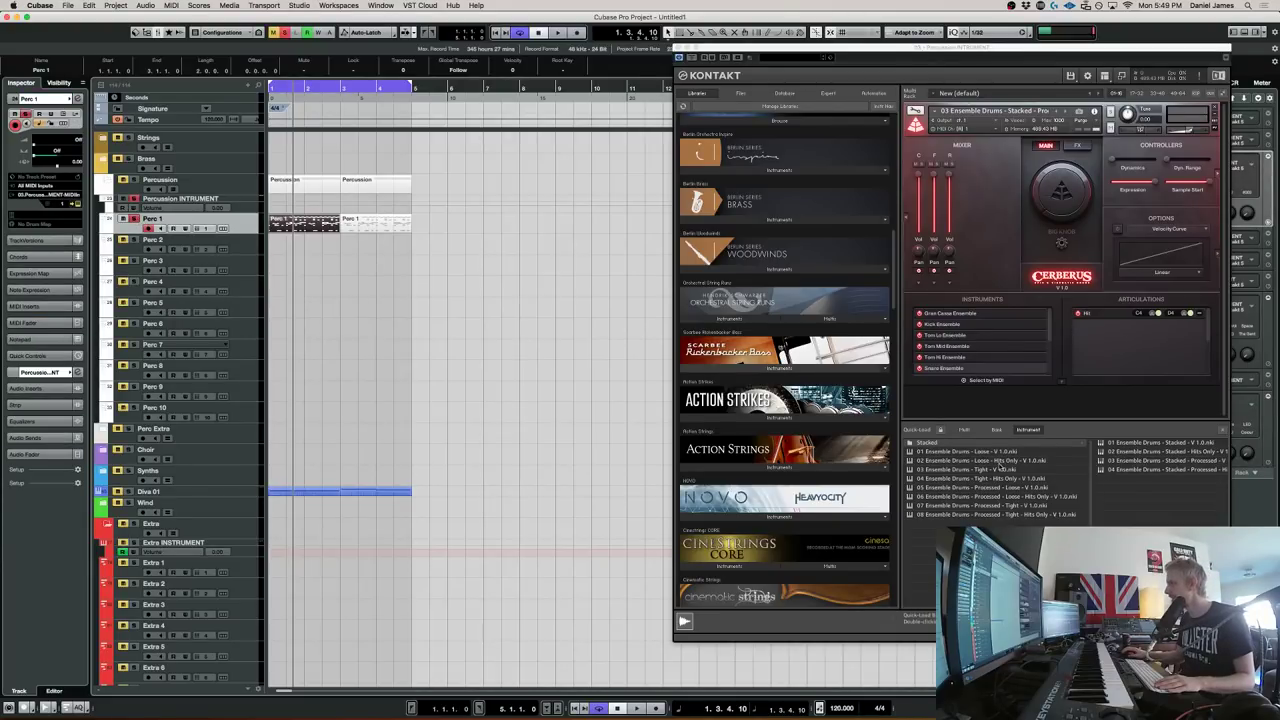
pyautogui.moveTo(997, 477); pyautogui.dragTo(980, 282)
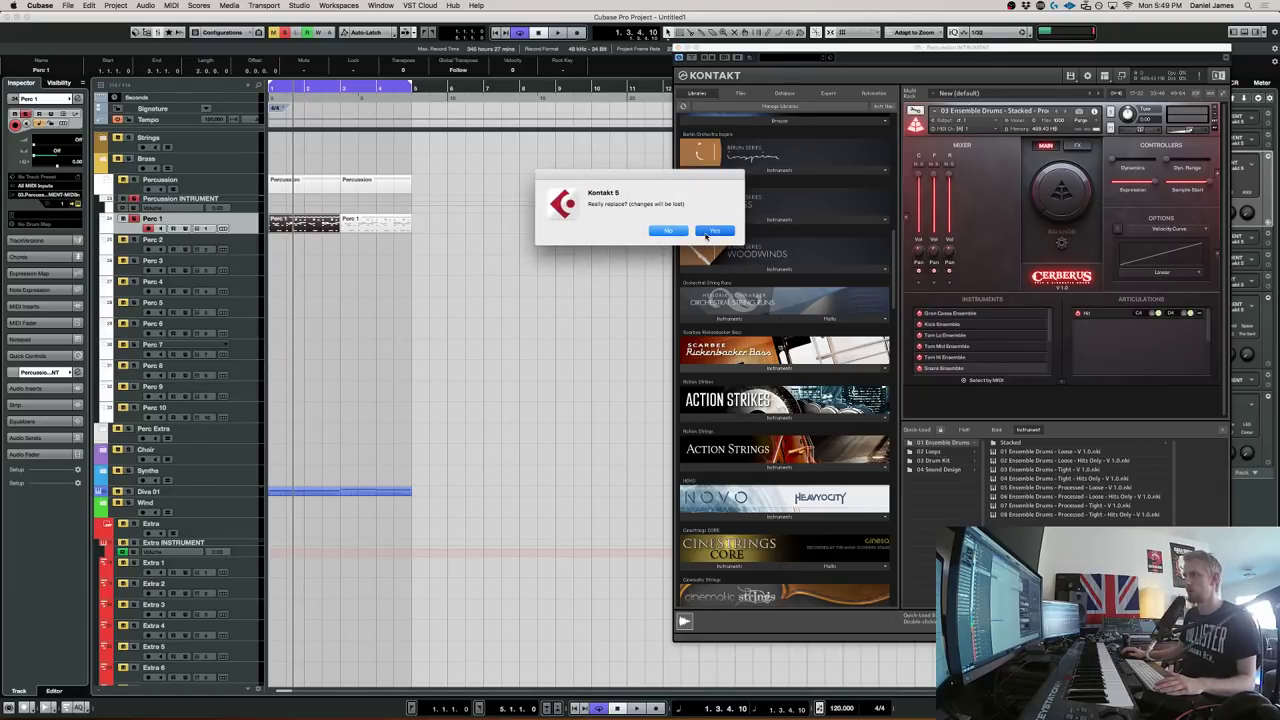
pyautogui.click(698, 232)
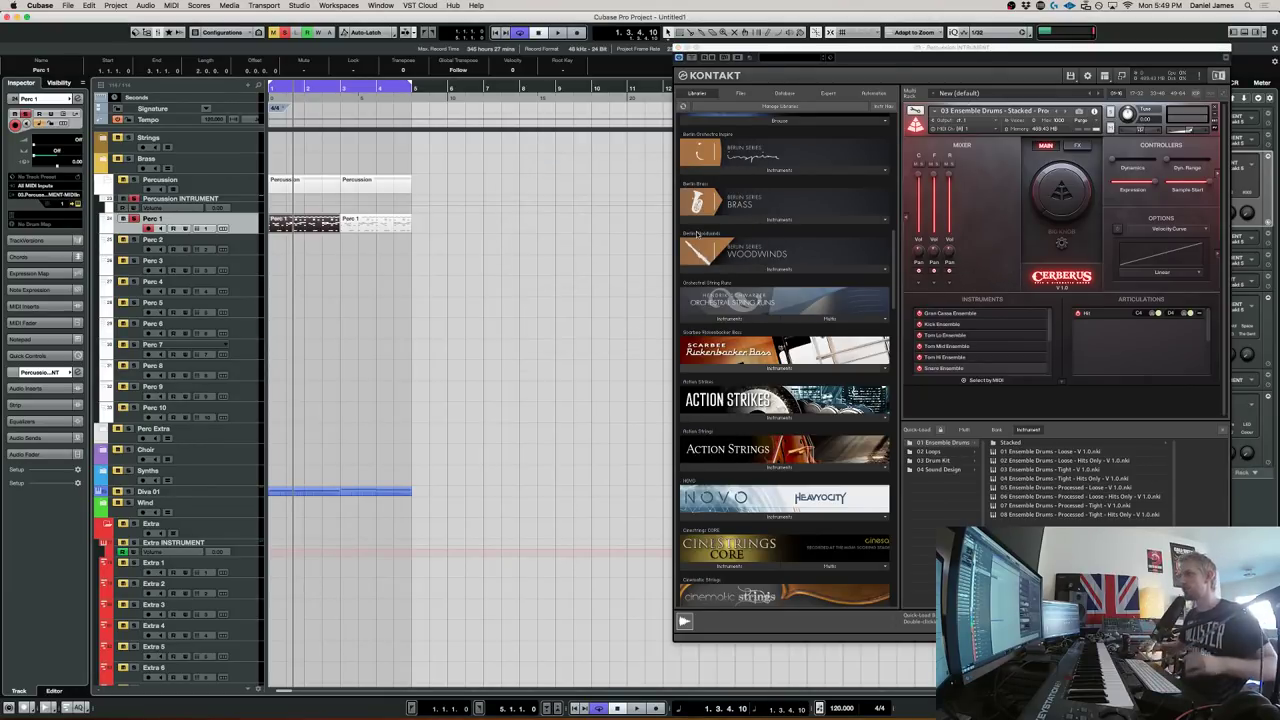
pyautogui.press('space')
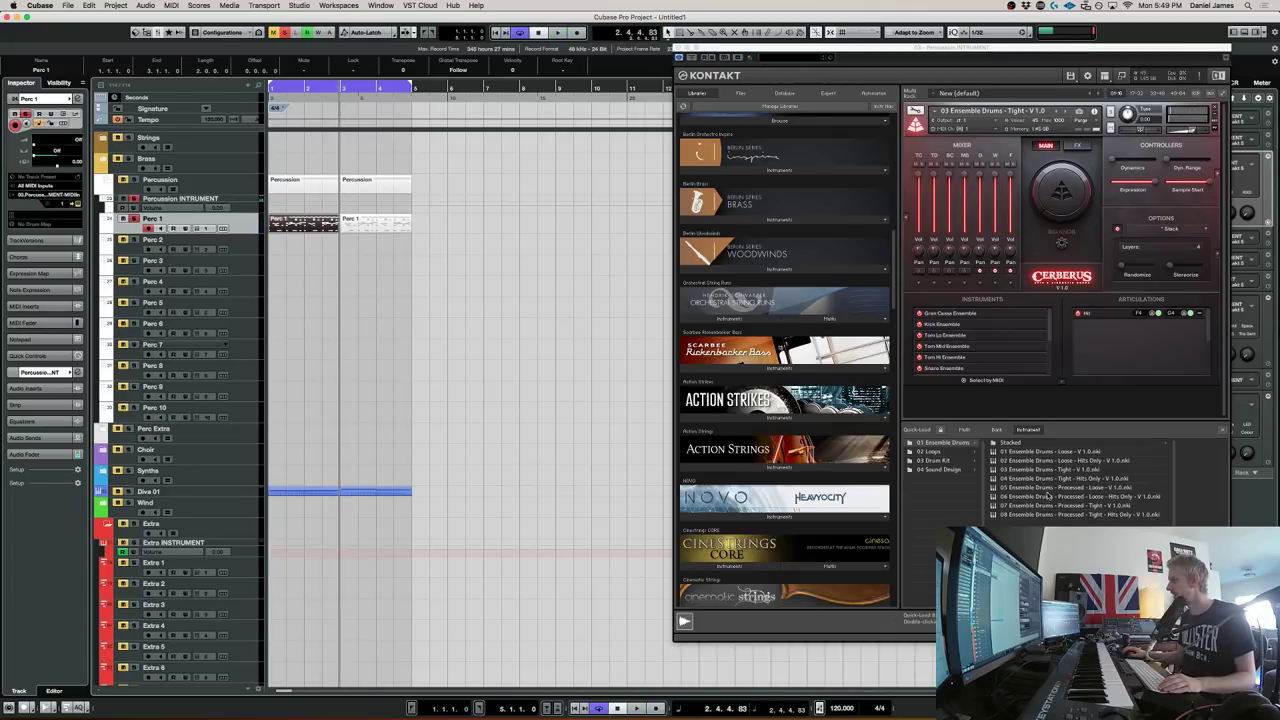
# Add 07 Ensemble Drums - Processed - Tight as a second instrument, move the bars 3–4 part to Perc 2, and play both parts
pyautogui.moveTo(1055, 508); pyautogui.dragTo(1034, 417)
pyautogui.moveTo(372, 224); pyautogui.dragTo(372, 244)
pyautogui.press('space')
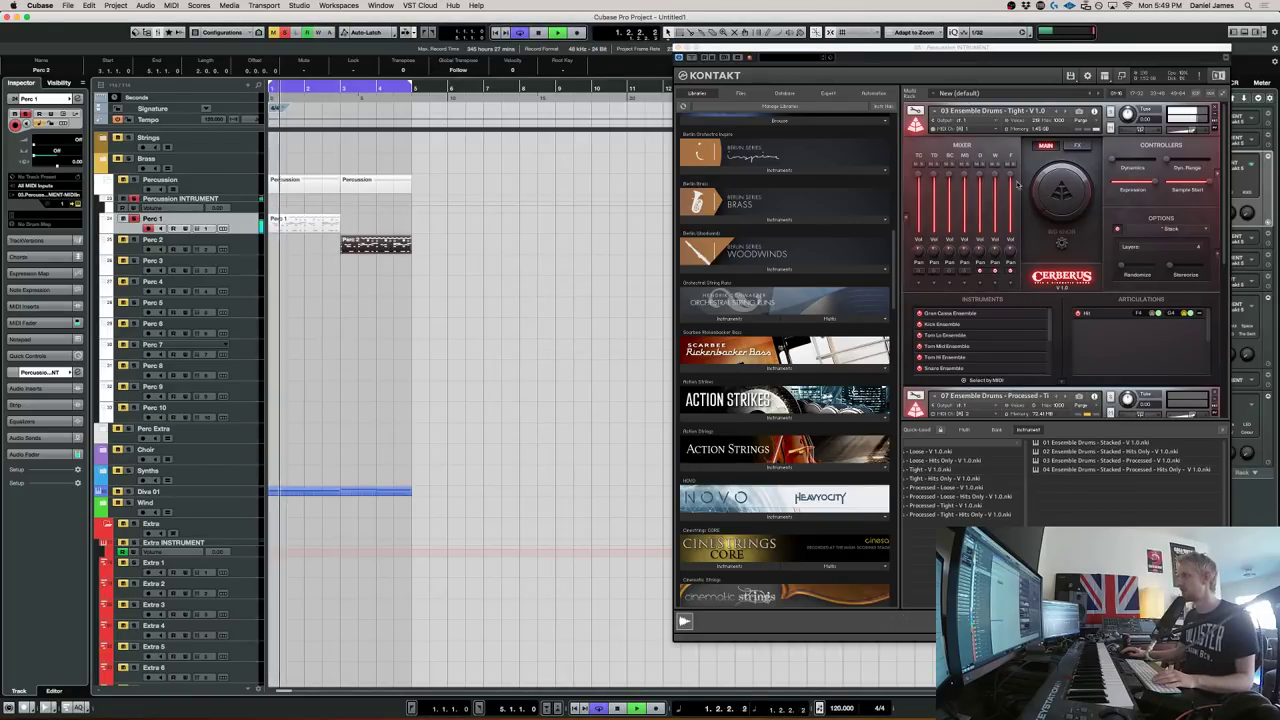
pyautogui.scroll(-2, 1073, 342)
pyautogui.scroll(-5, 1073, 342)
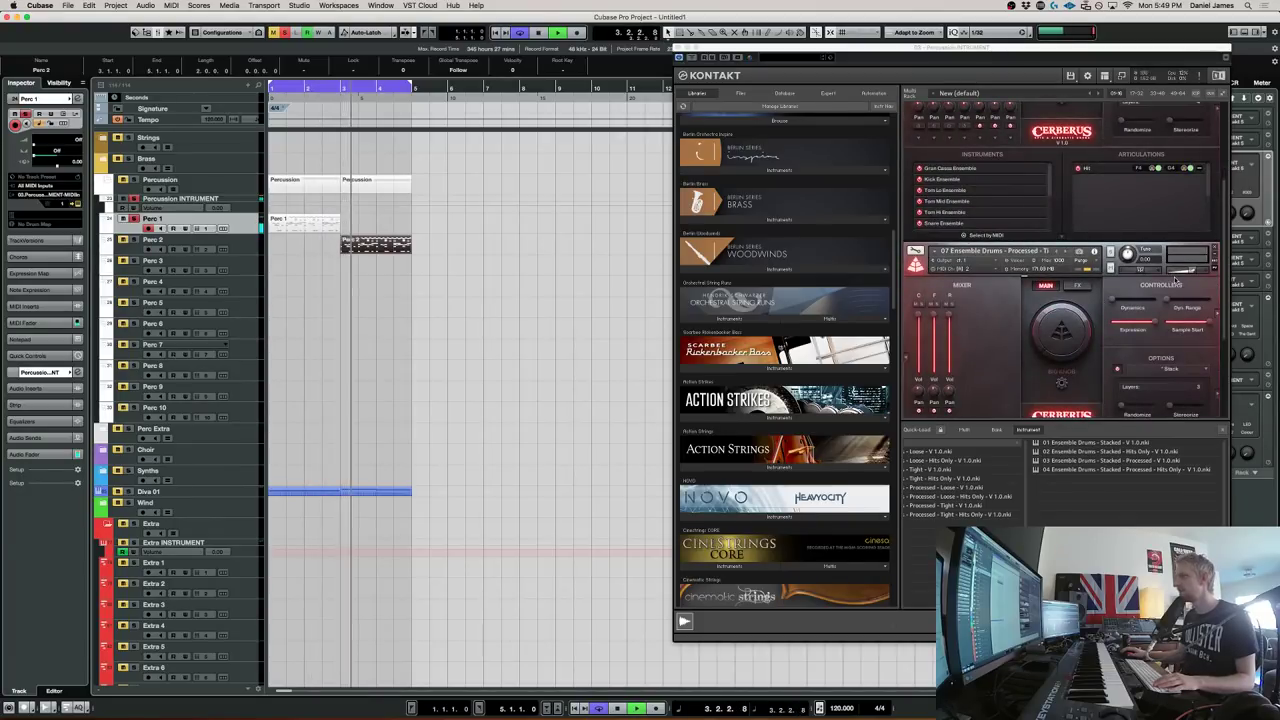
pyautogui.press('KP_Subtract')
pyautogui.press('space')
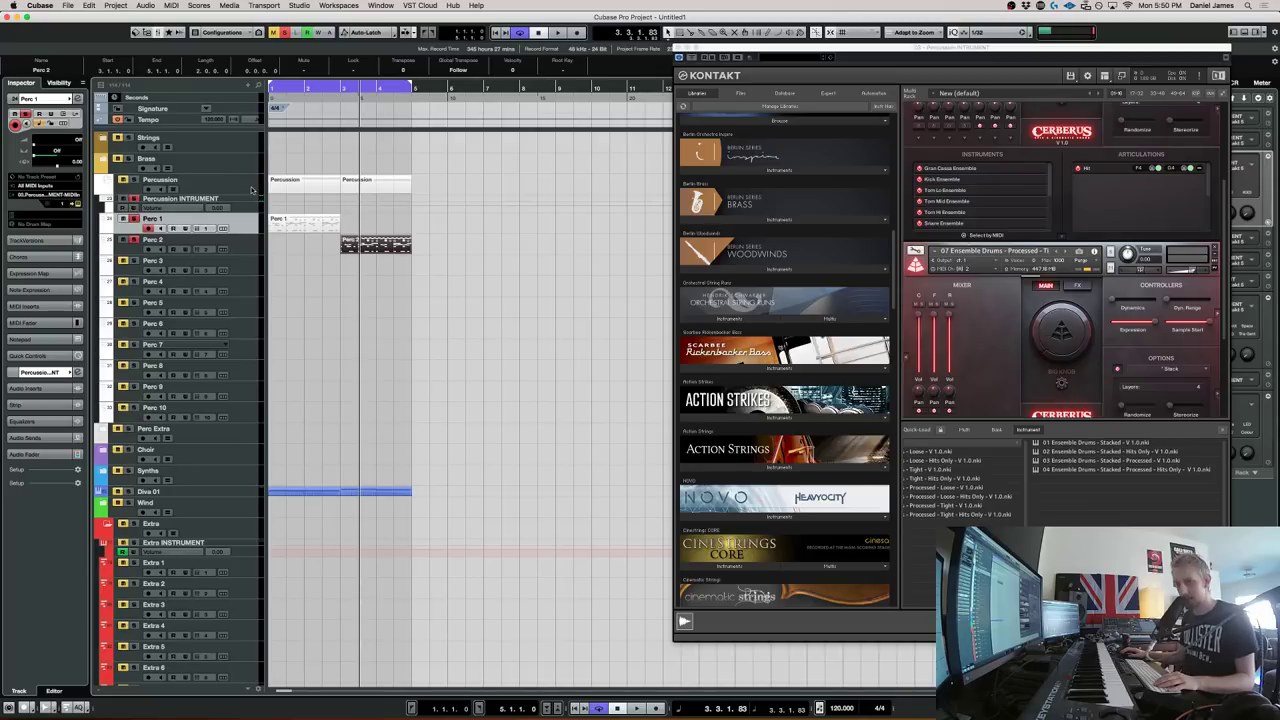
pyautogui.scroll(3, 1133, 321)
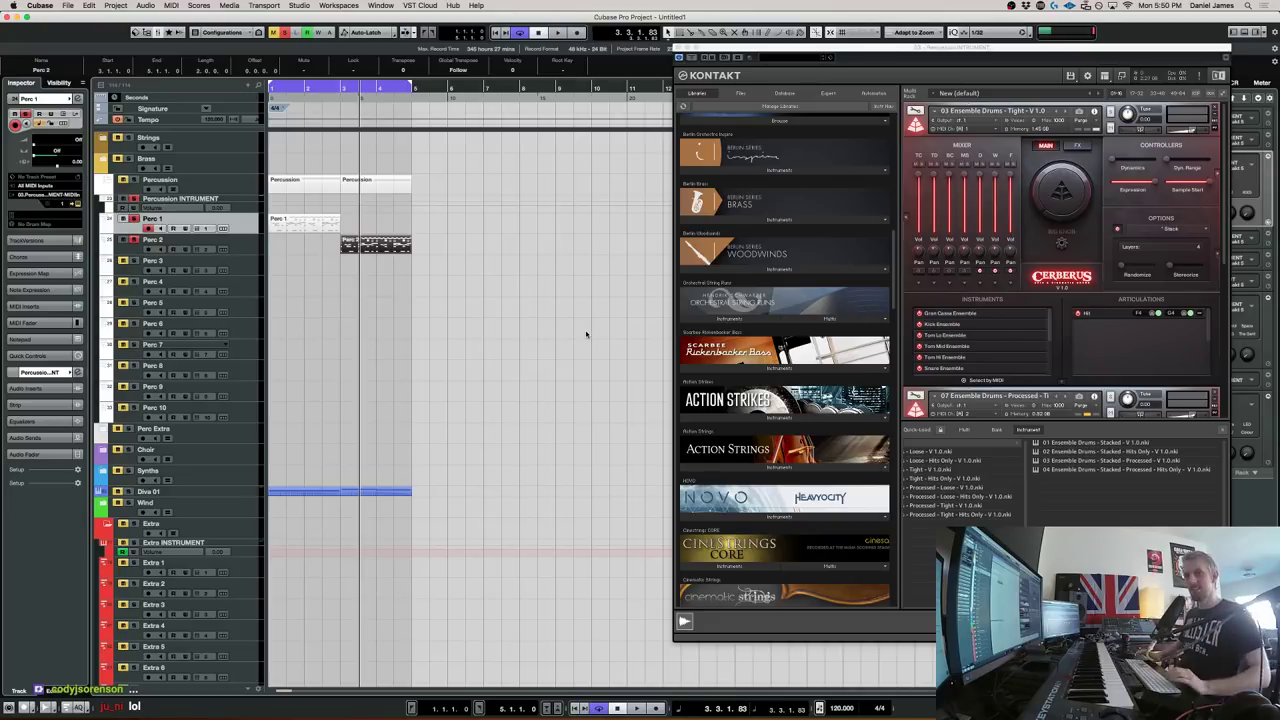
# Return to the project start and play the Perc 1 and Perc 2 parts to compare the Tight and Processed Tight patches
pyautogui.press('super+Tab')
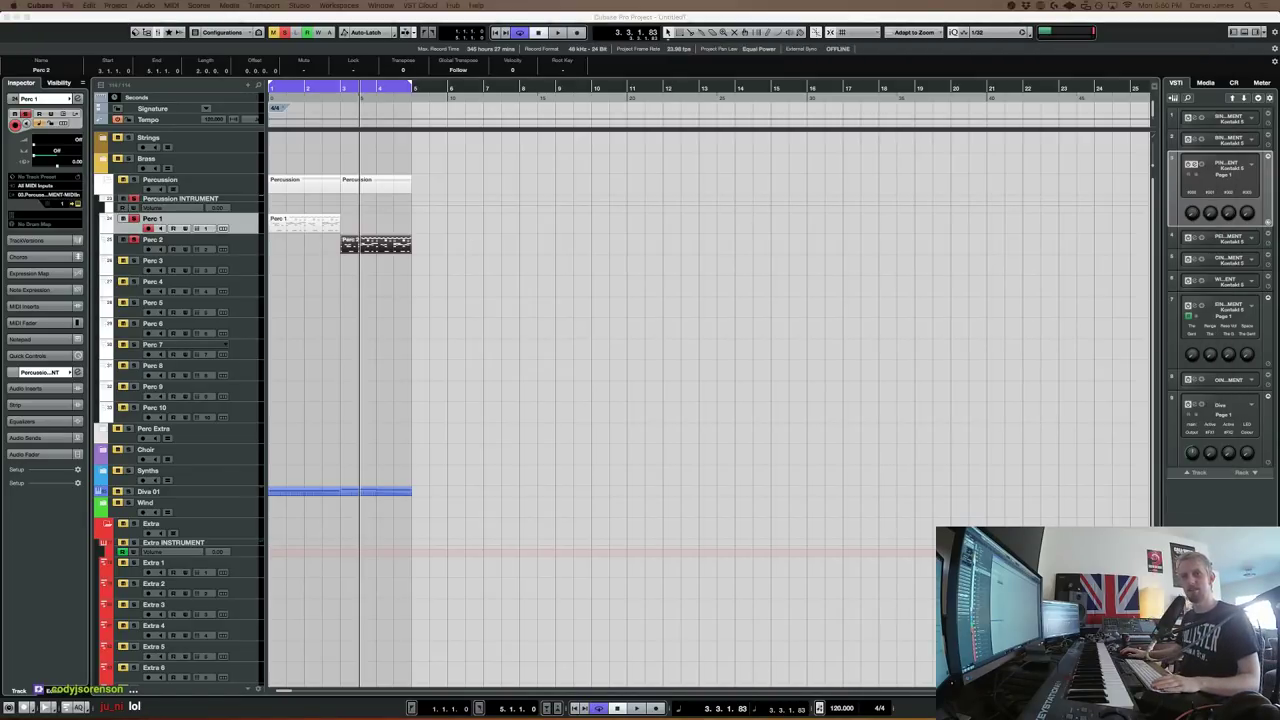
pyautogui.click(427, 411)
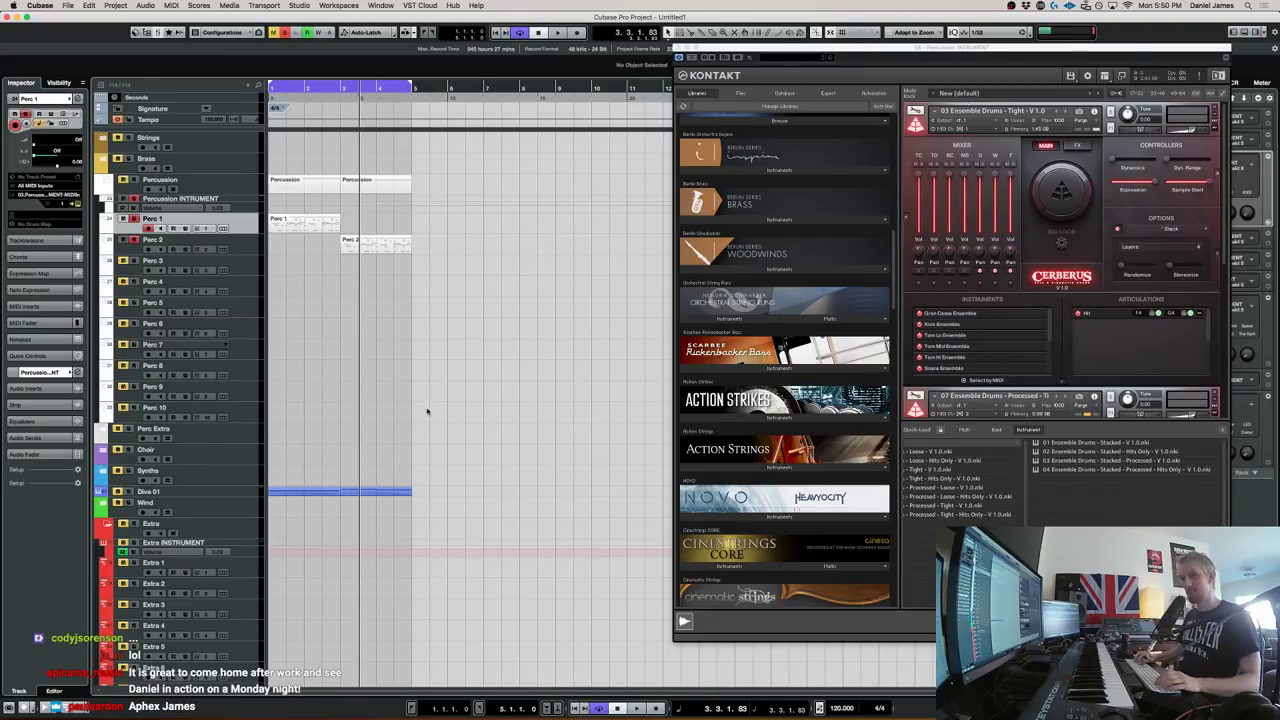
pyautogui.press('Home')
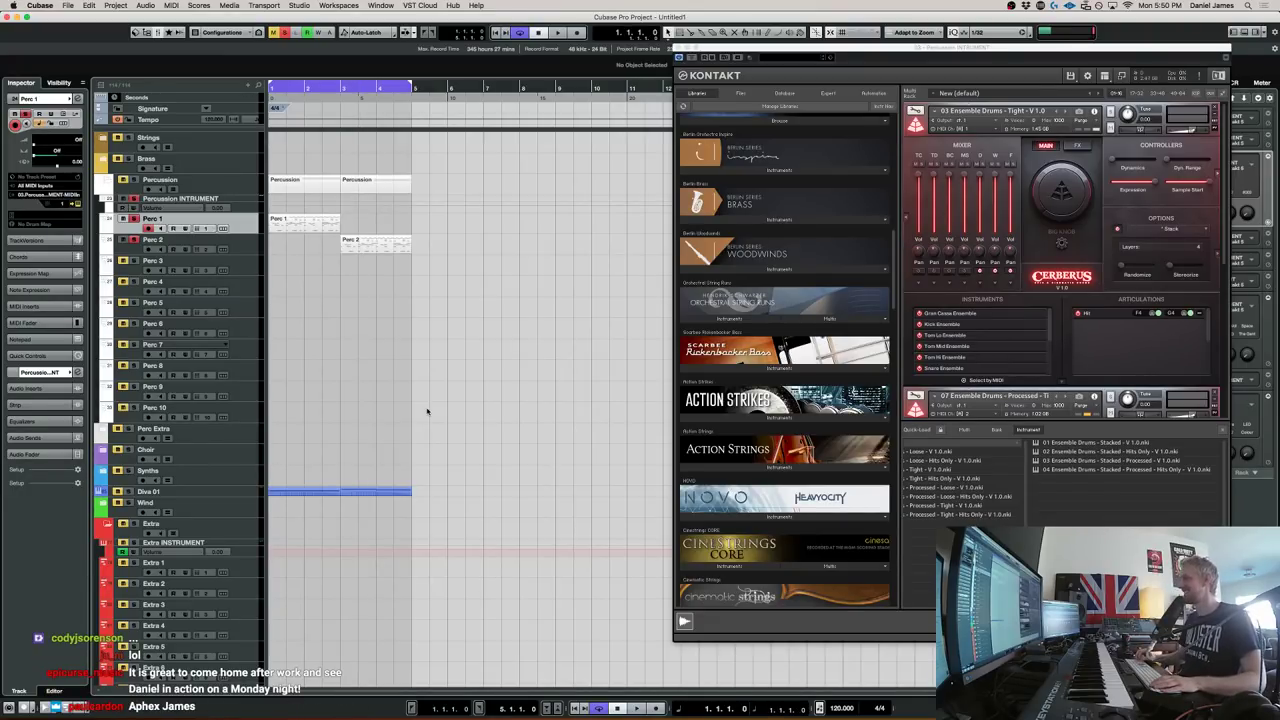
pyautogui.press('space')
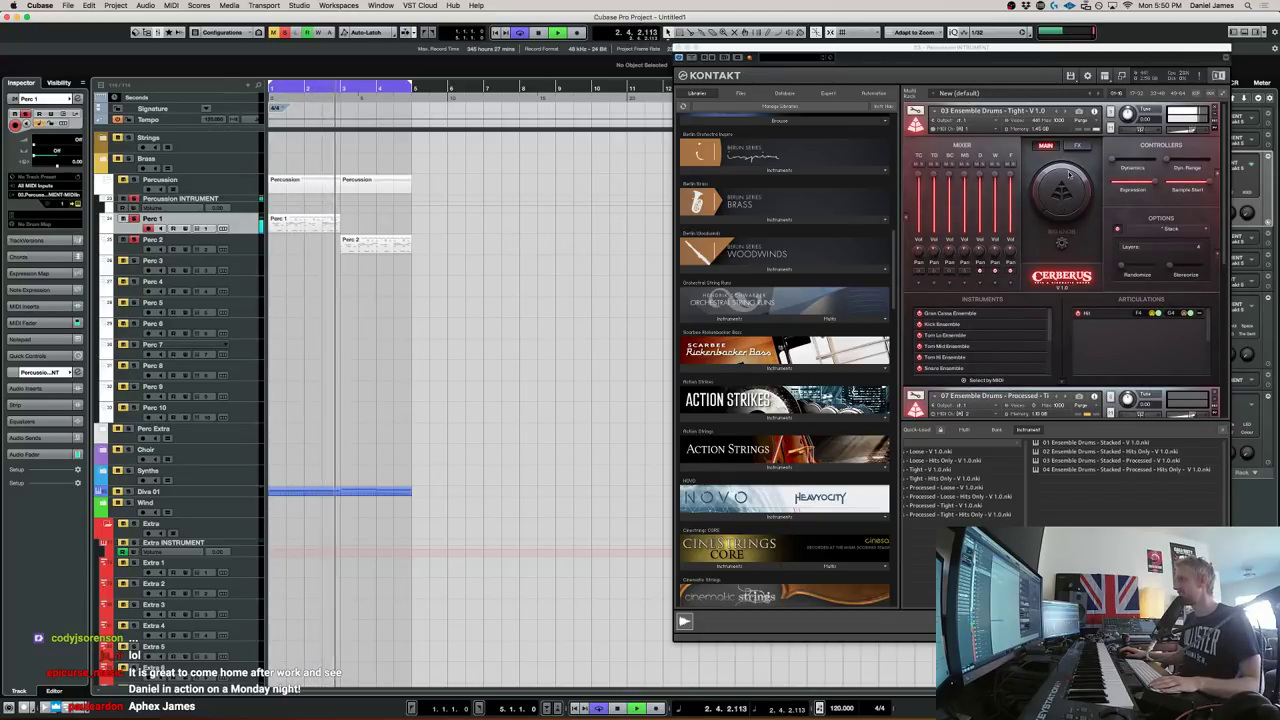
pyautogui.scroll(-2, 1125, 260)
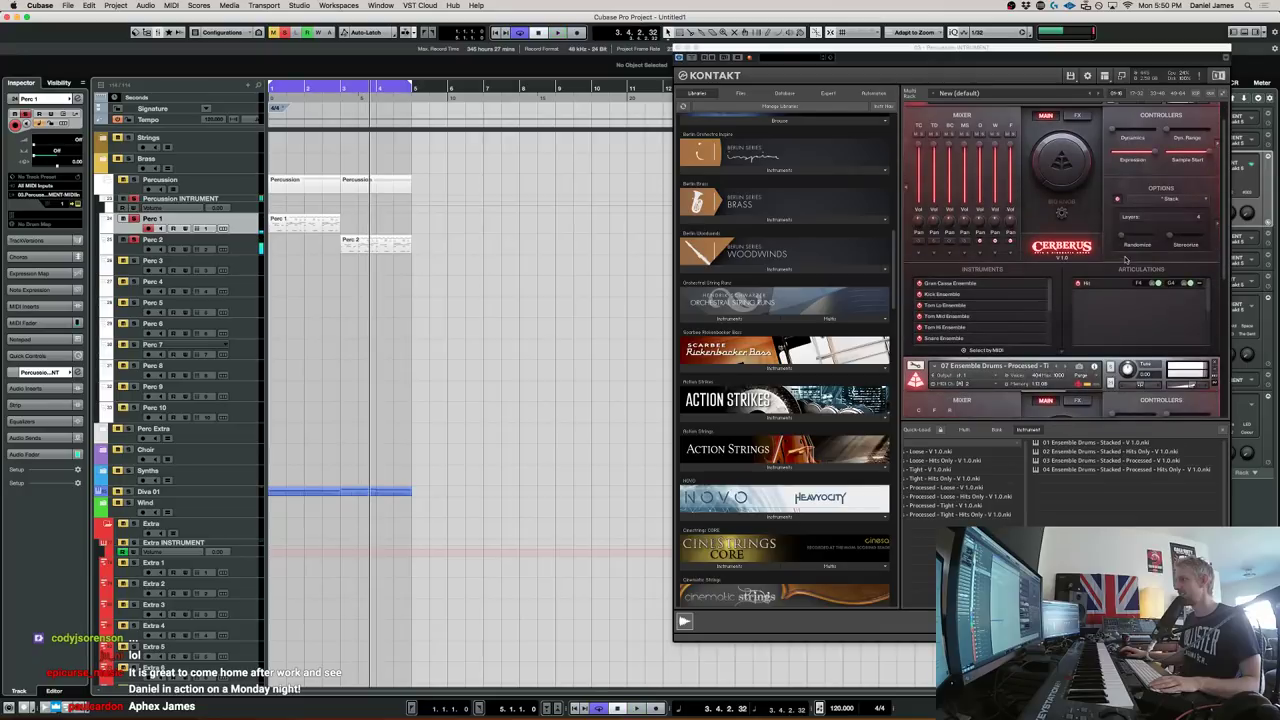
pyautogui.scroll(2, 788, 224)
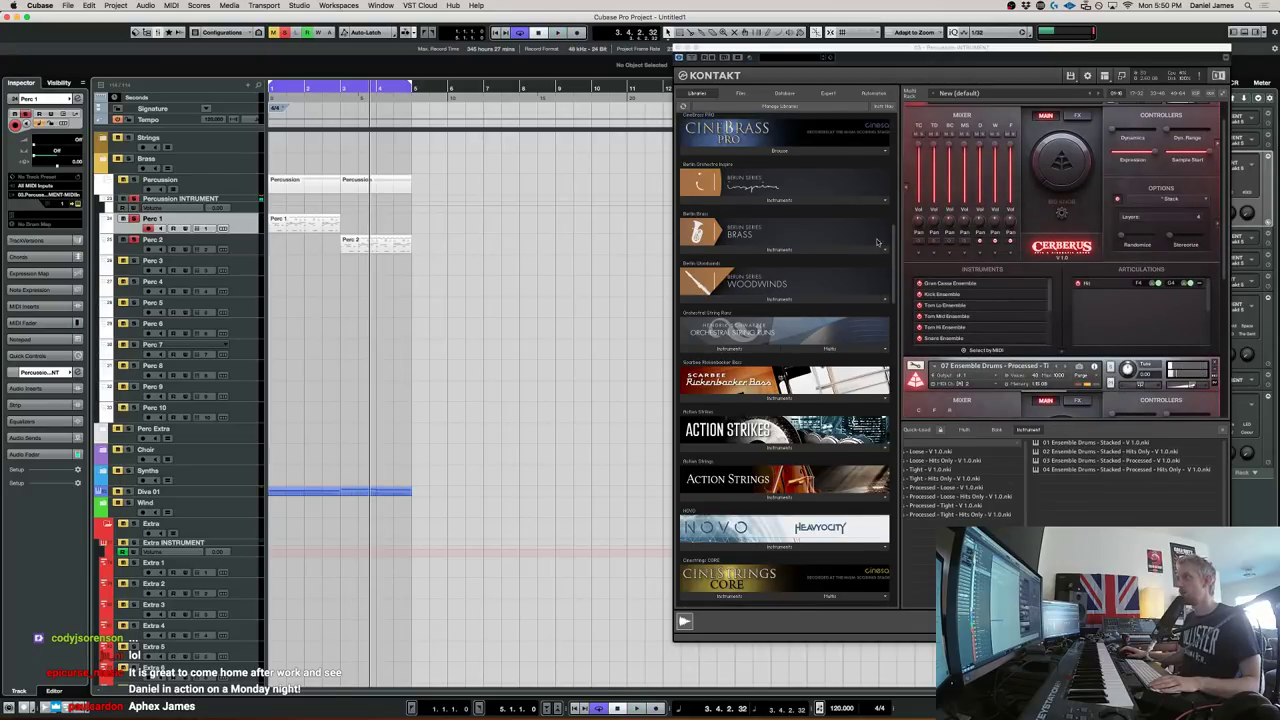
pyautogui.scroll(2, 949, 328)
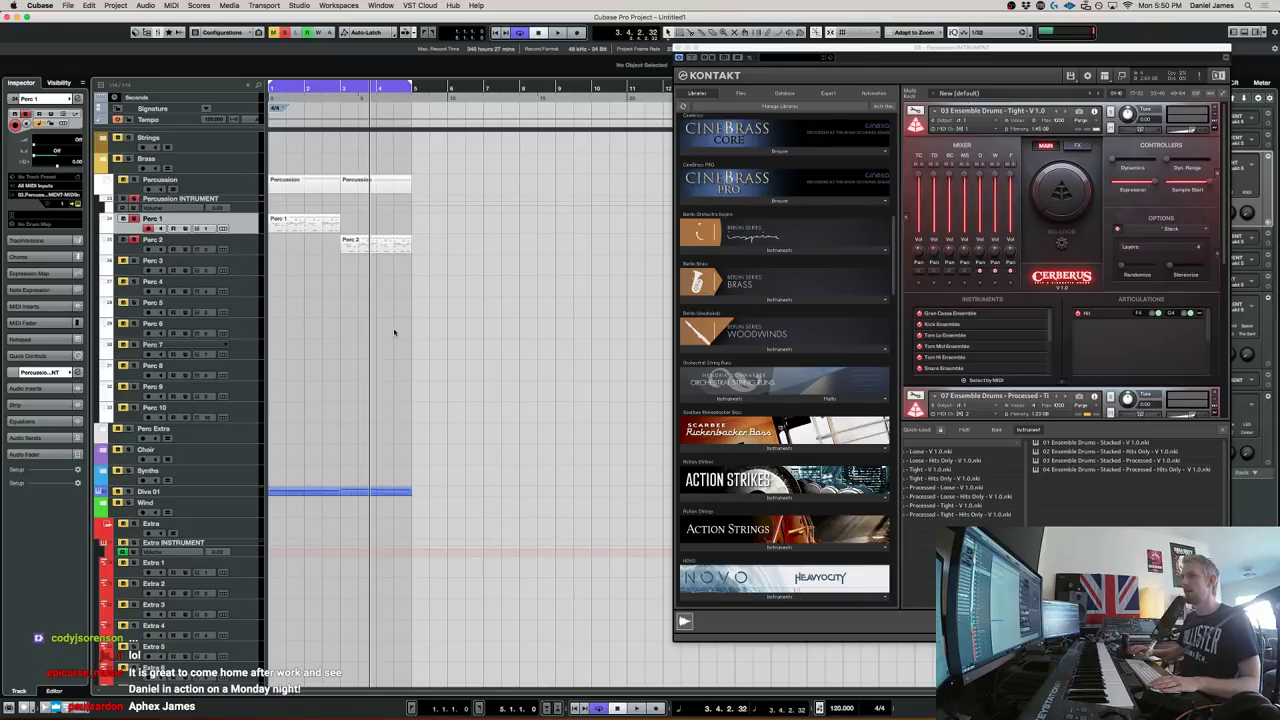
# Open the Perc 1 part in the Key Editor, play its notes through both patches, and return to the project view
pyautogui.doubleClick(269, 229)
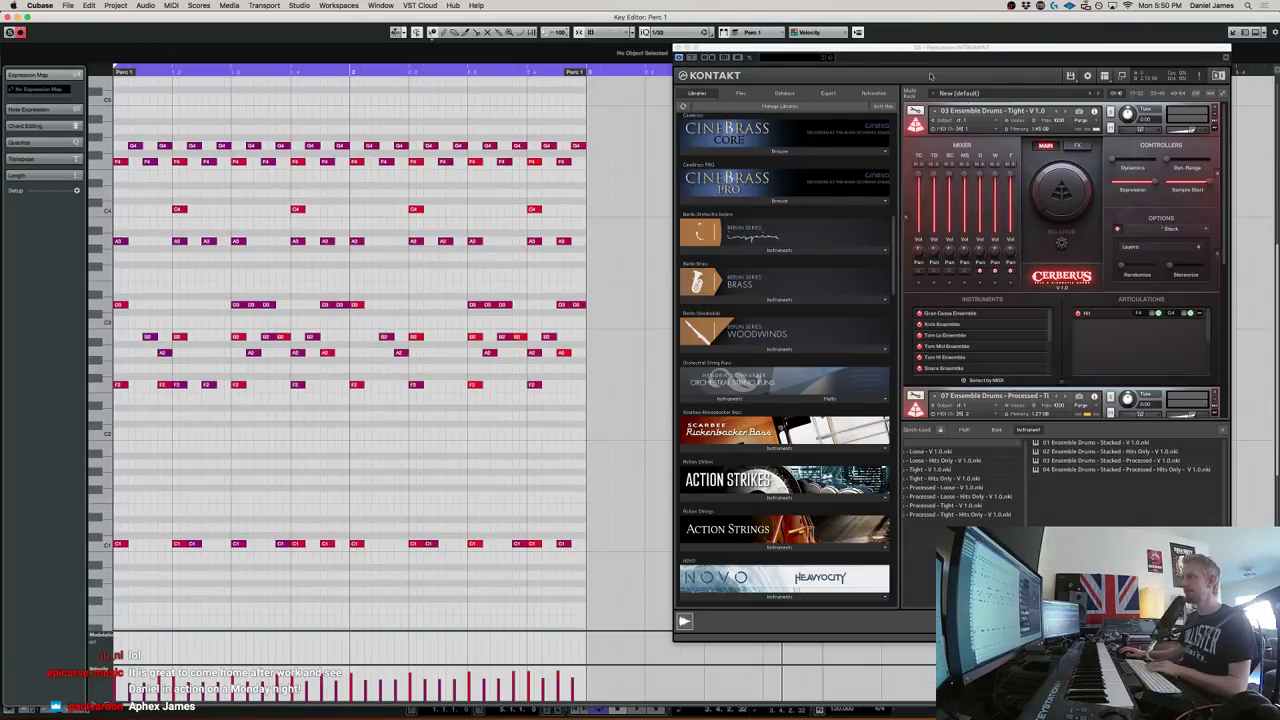
pyautogui.press('space')
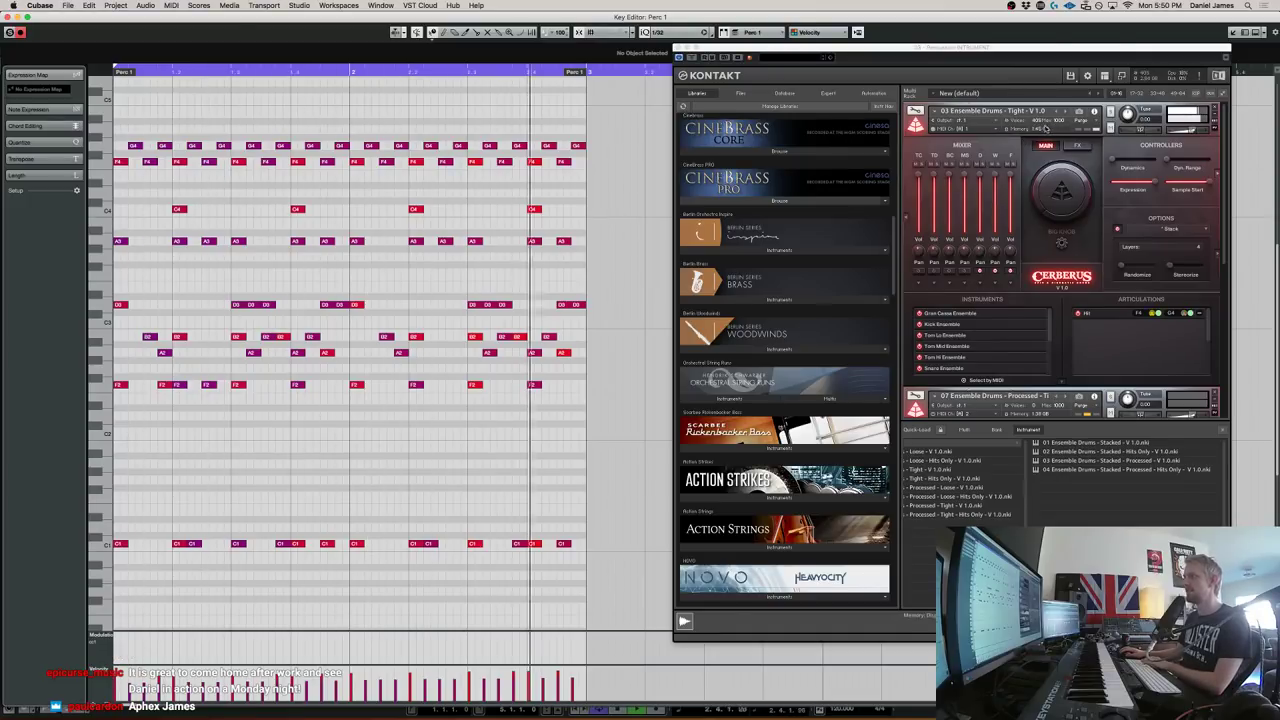
pyautogui.scroll(-3, 1040, 121)
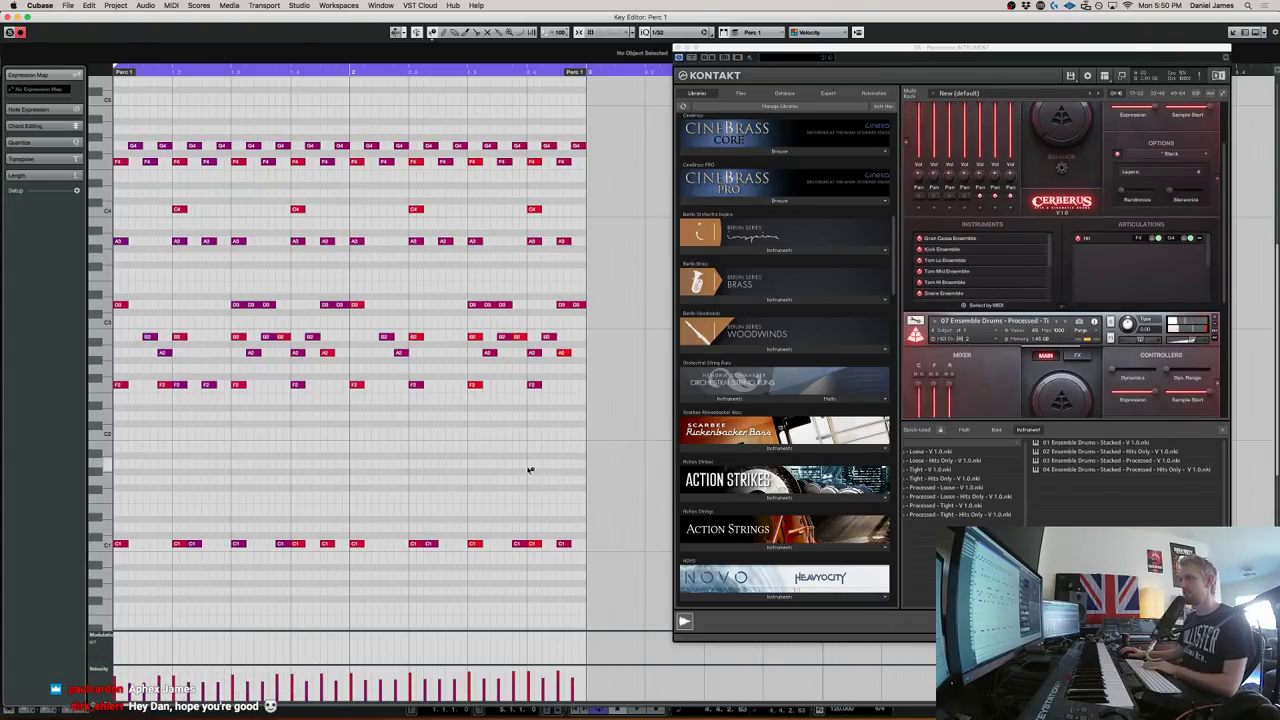
pyautogui.press('Return')
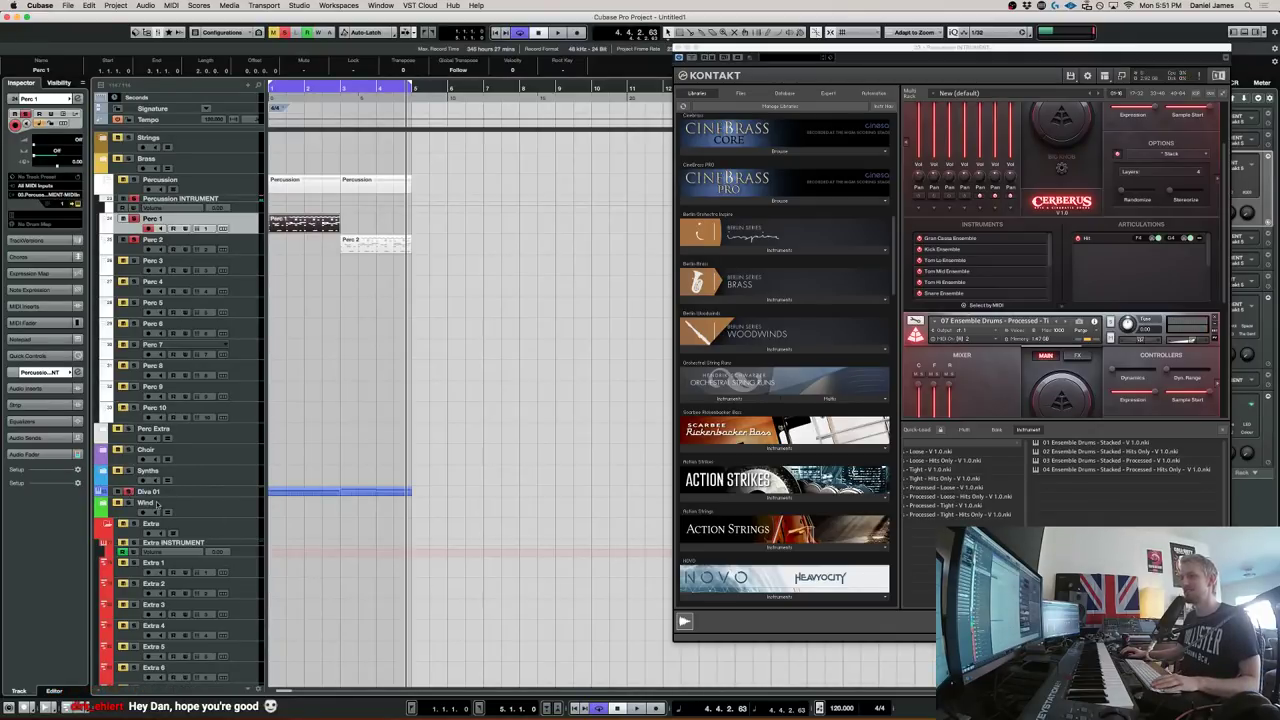
# Play both drum parts together with the Diva 01 synth, comparing the two ensemble patches, and stop playback
pyautogui.press('space')
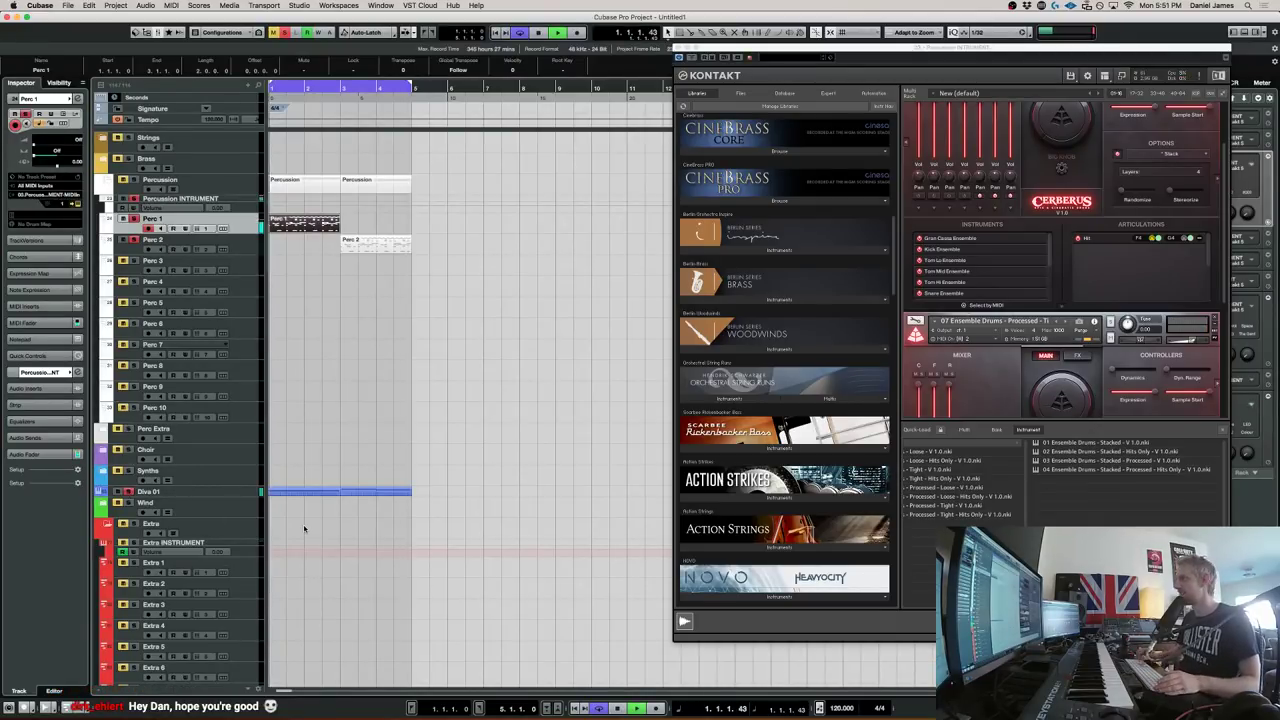
pyautogui.scroll(3, 1148, 174)
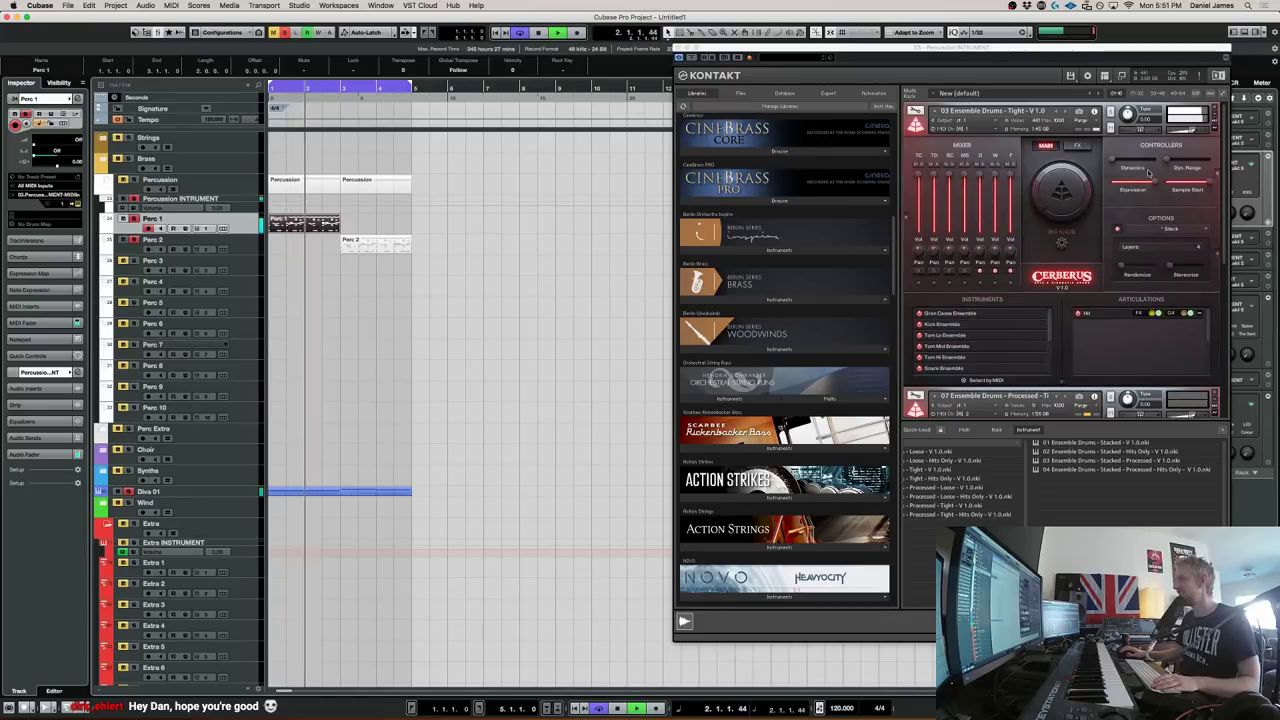
pyautogui.scroll(-3, 1083, 249)
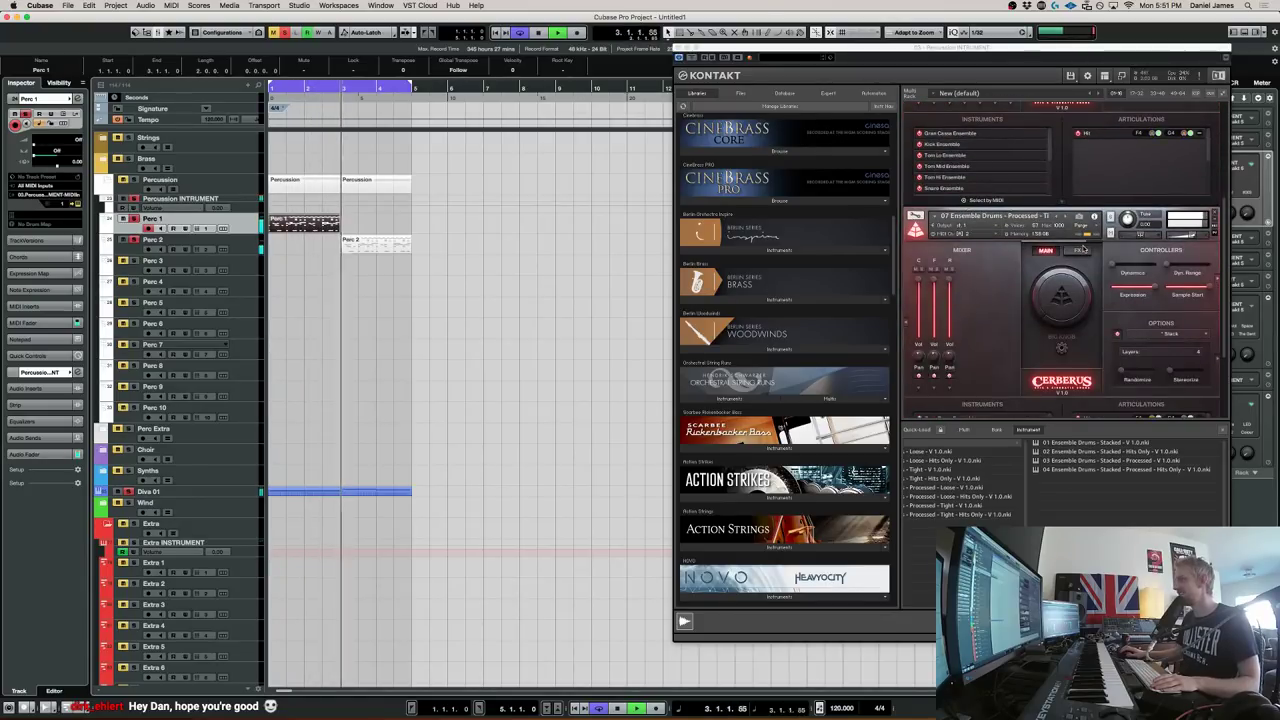
pyautogui.scroll(-1, 1084, 247)
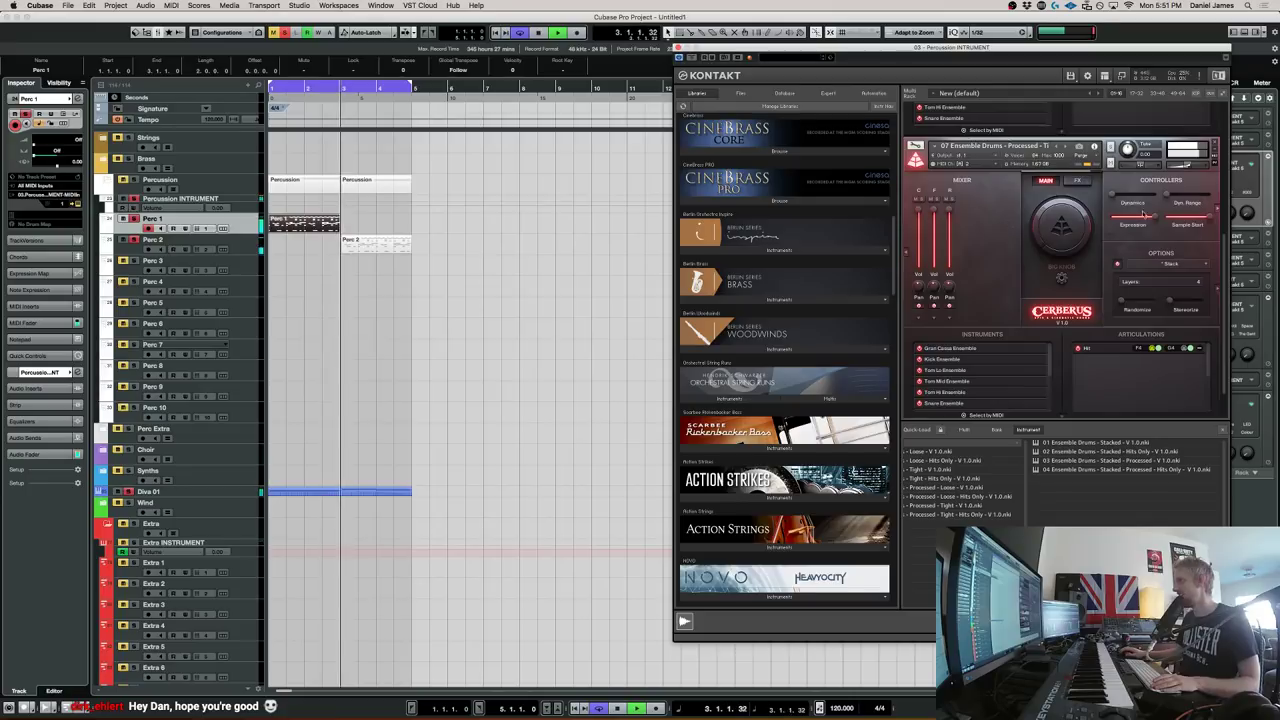
pyautogui.moveTo(1058, 234); pyautogui.dragTo(1056, 264)
pyautogui.press('space')
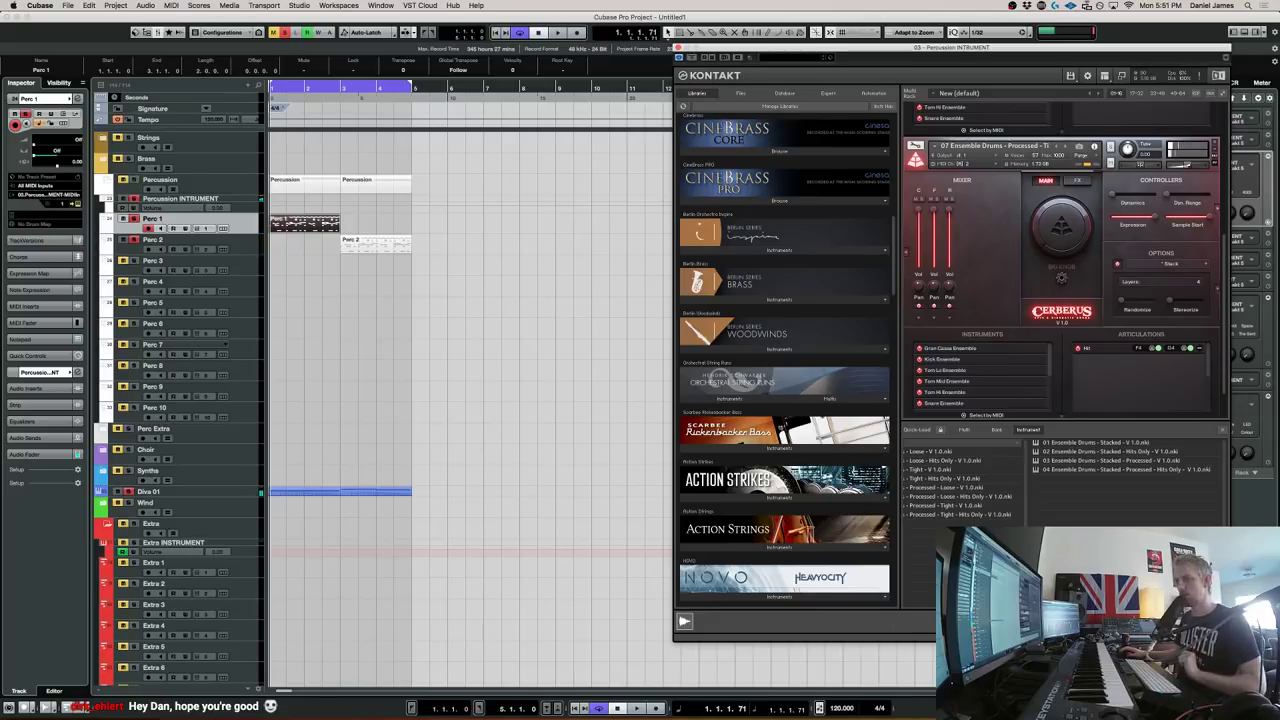
# Move the Kontakt window over the arrangement, glance at the Processed Tight patch's FX page, and hide the Quick-Load browser
pyautogui.moveTo(952, 47); pyautogui.dragTo(613, 62)
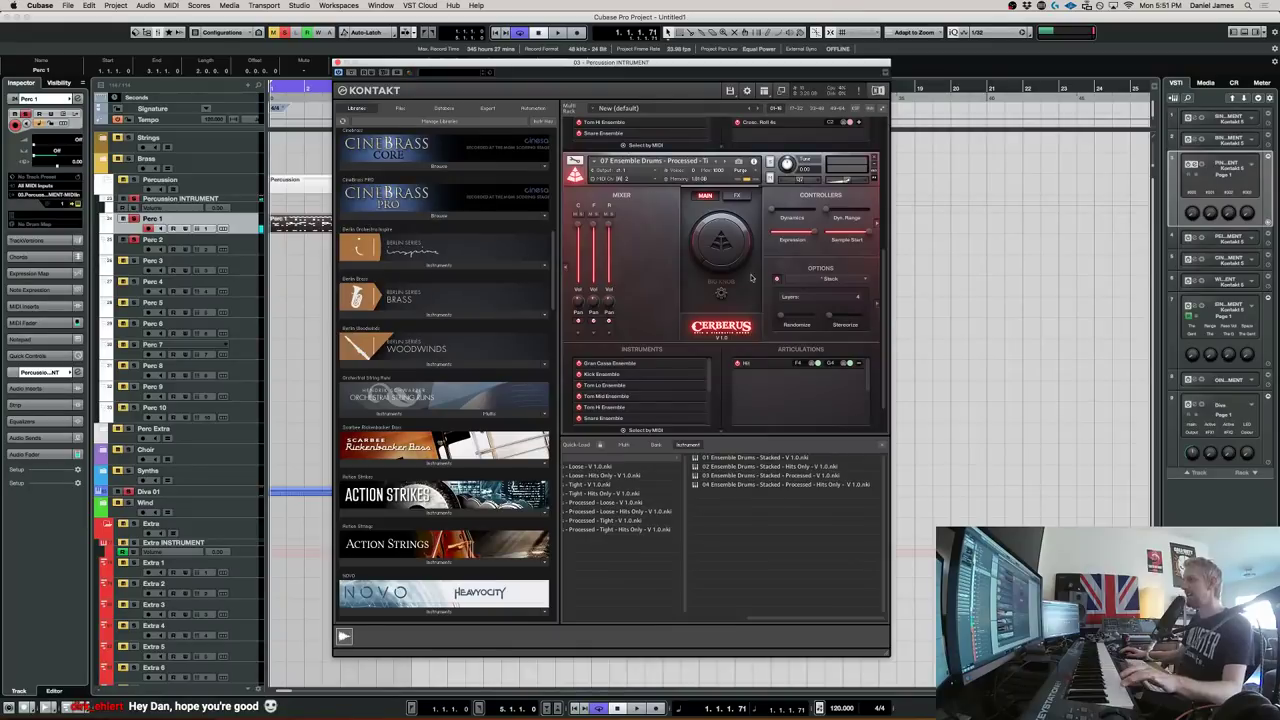
pyautogui.click(742, 195)
pyautogui.click(704, 196)
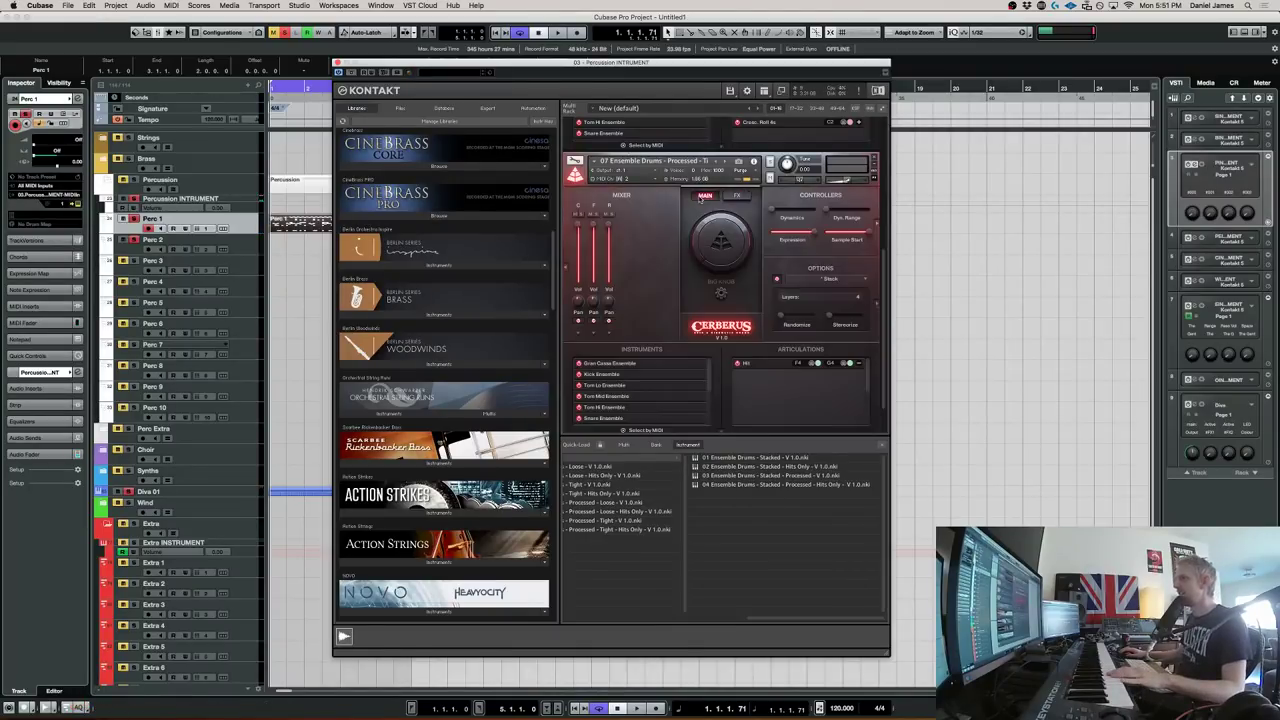
pyautogui.click(883, 446)
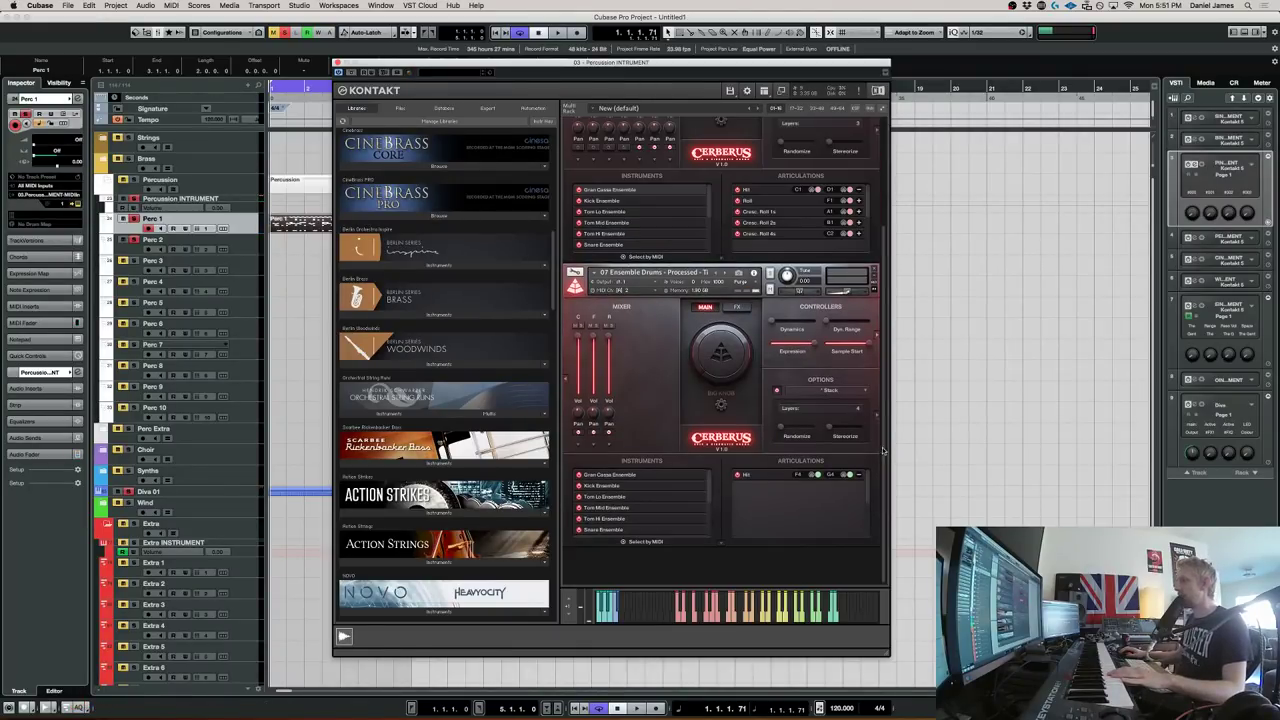
# Open the Step Modulator of the 07 Ensemble Drums - Processed - Tight patch and shift the virtual keyboard range down to its keyswitches
pyautogui.click(740, 308)
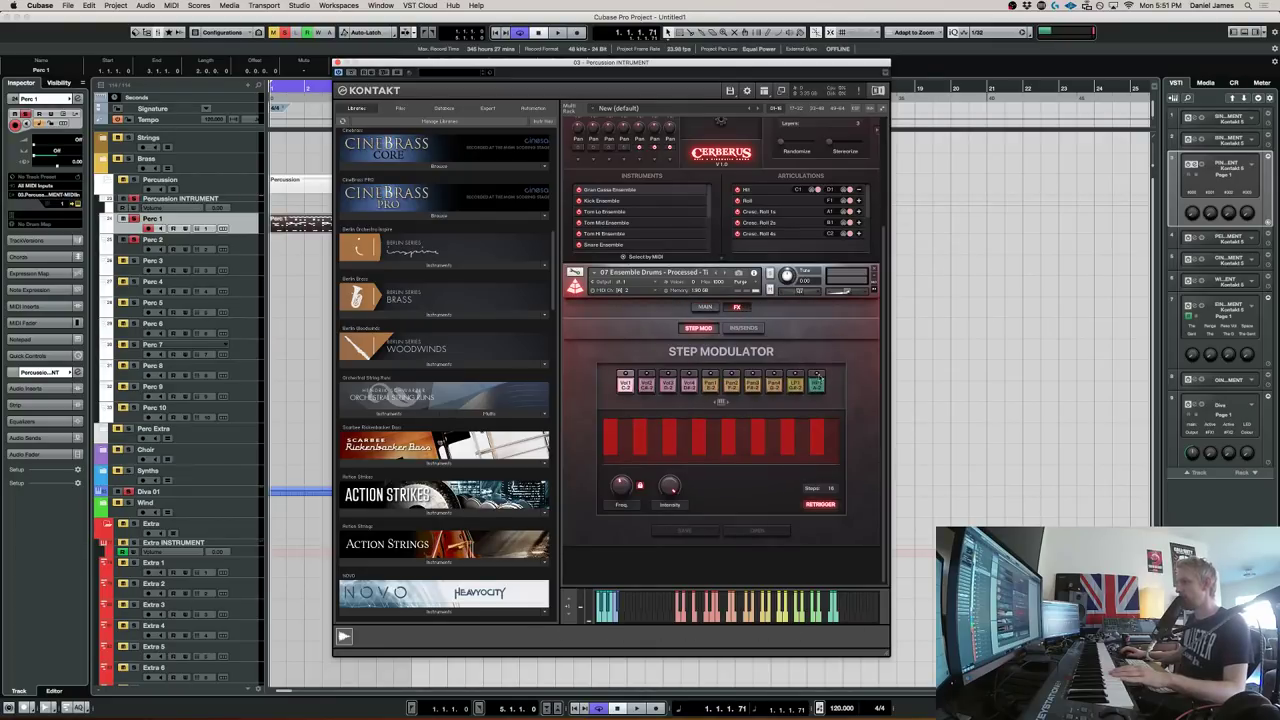
pyautogui.click(569, 602)
pyautogui.click(570, 603)
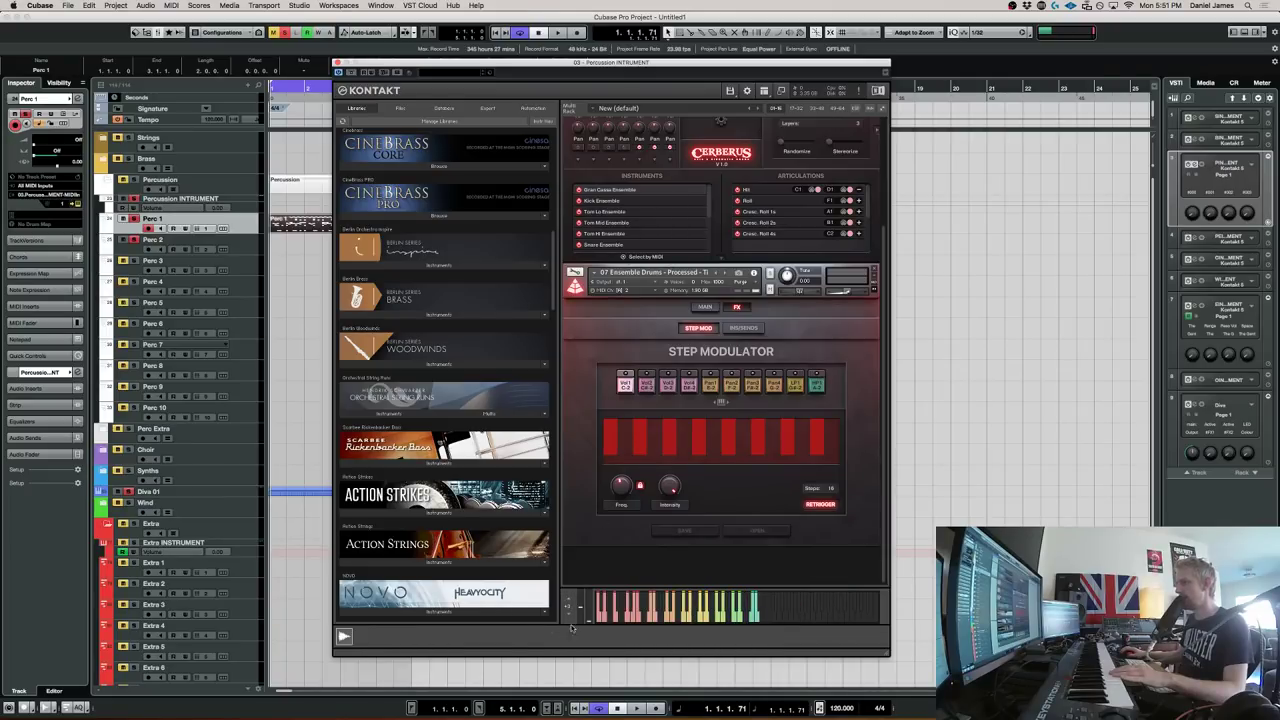
pyautogui.click(569, 619)
pyautogui.click(569, 619)
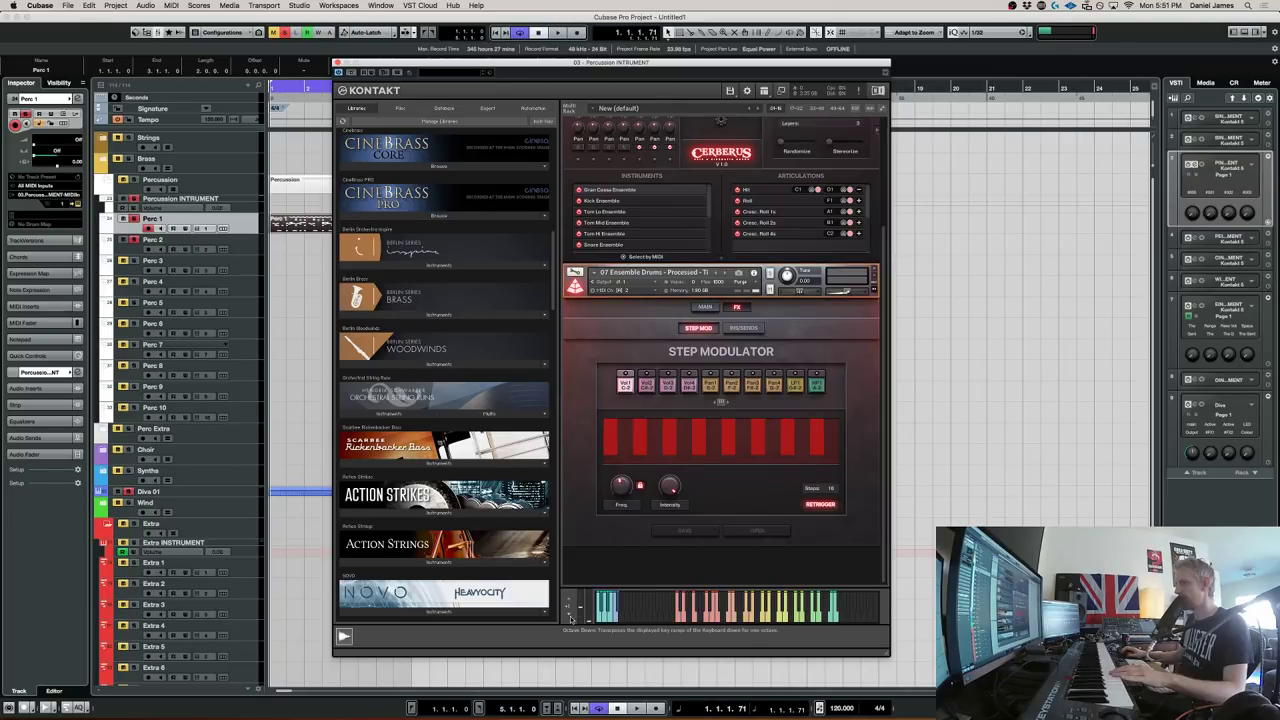
pyautogui.click(569, 619)
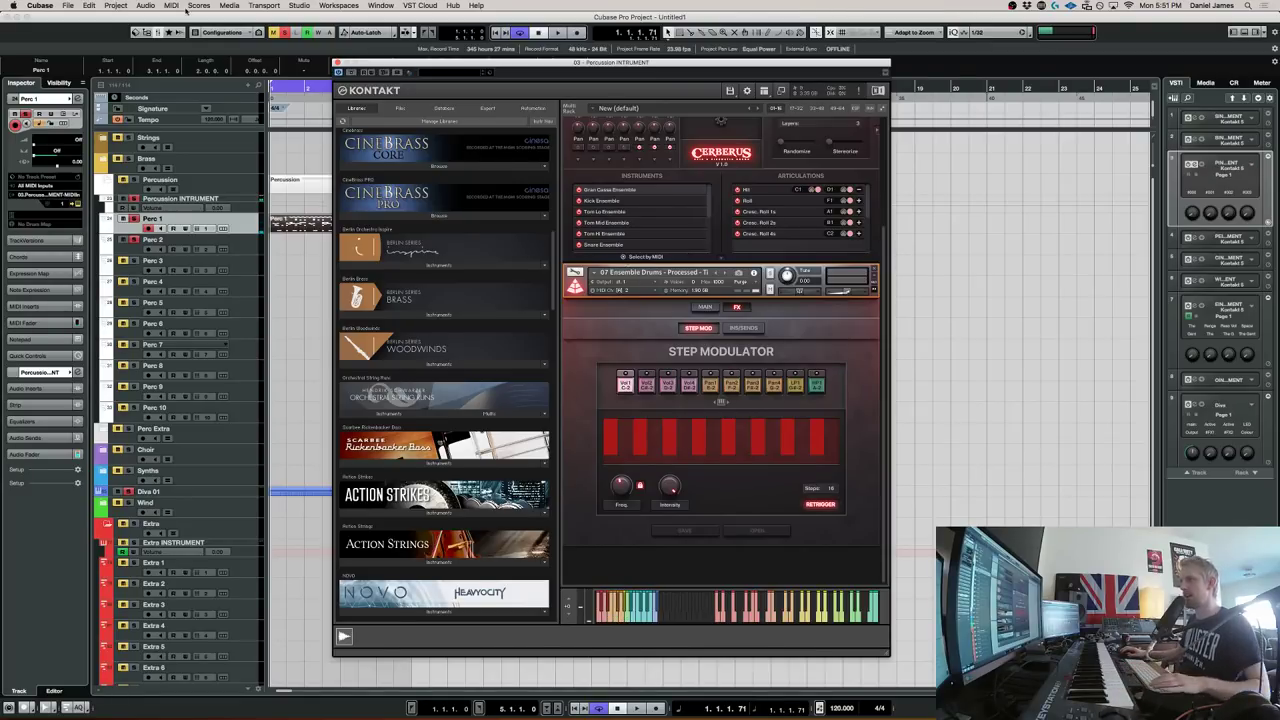
# Move the bars 1–2 drum part from Perc 1 to Perc 2 and play it through the Processed Tight patch
pyautogui.moveTo(281, 226); pyautogui.dragTo(285, 243)
pyautogui.press('space')
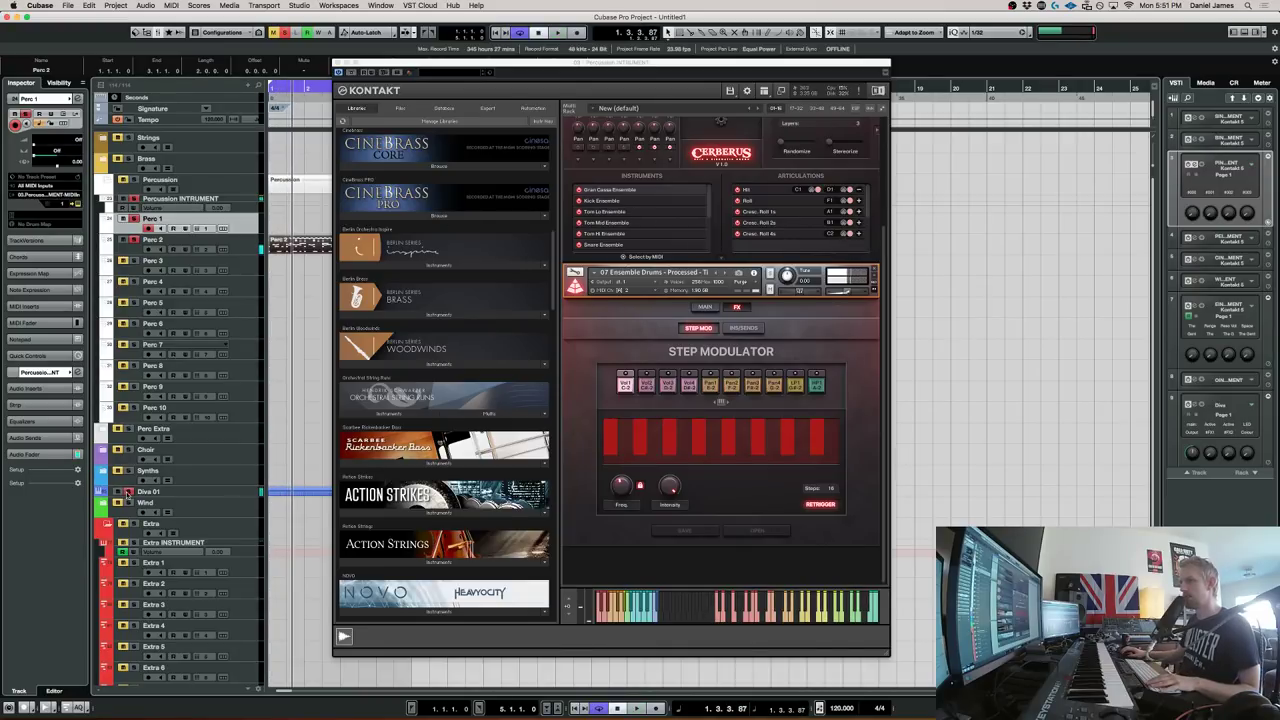
pyautogui.press('space')
pyautogui.click(648, 390)
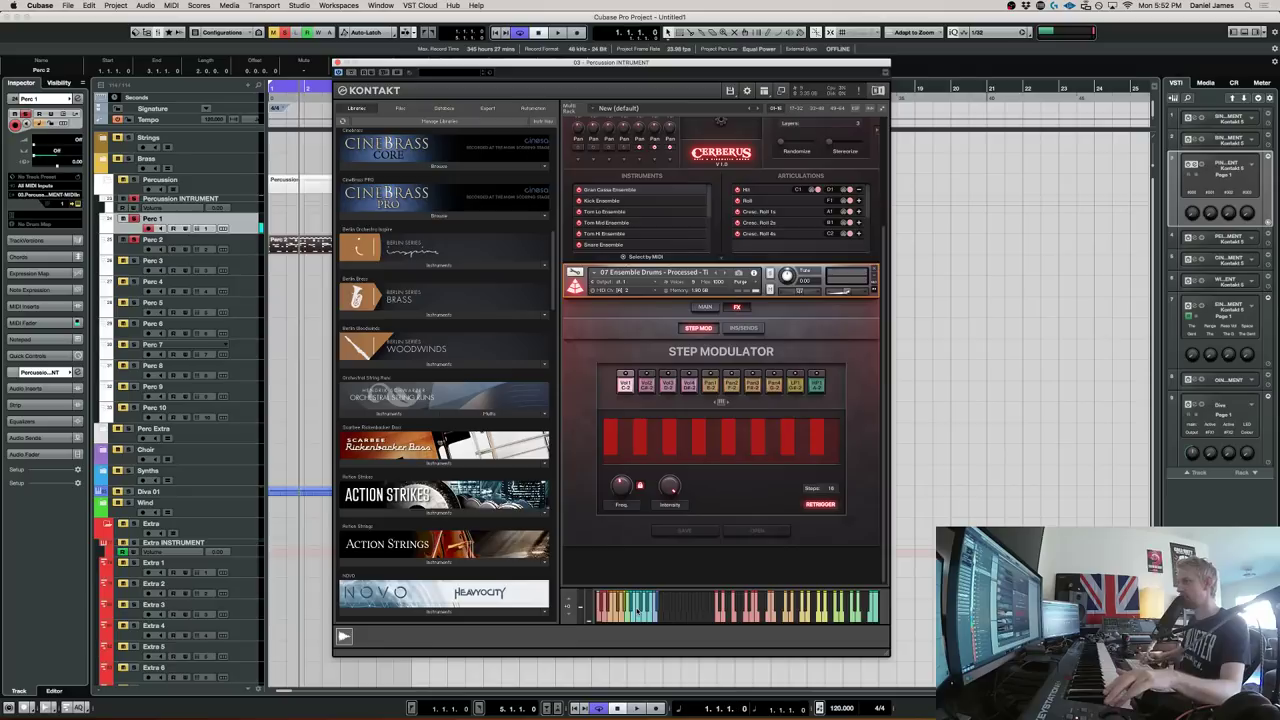
pyautogui.press('space')
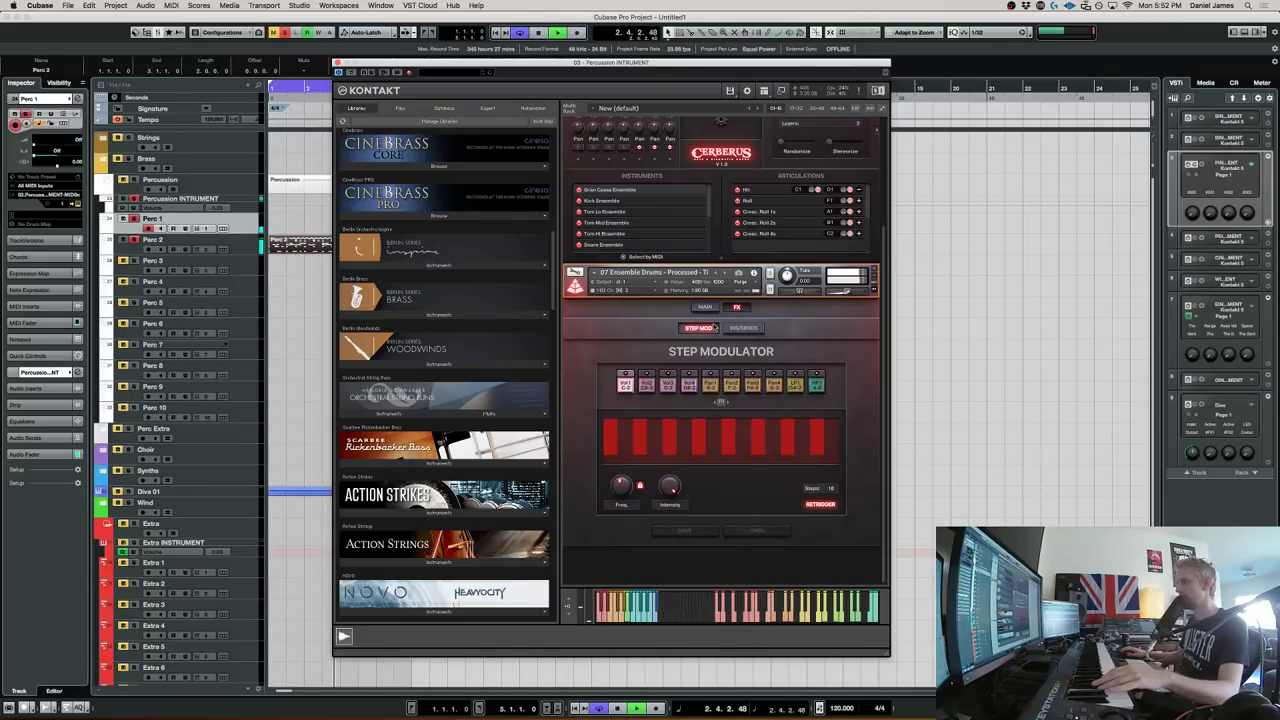
pyautogui.press('space')
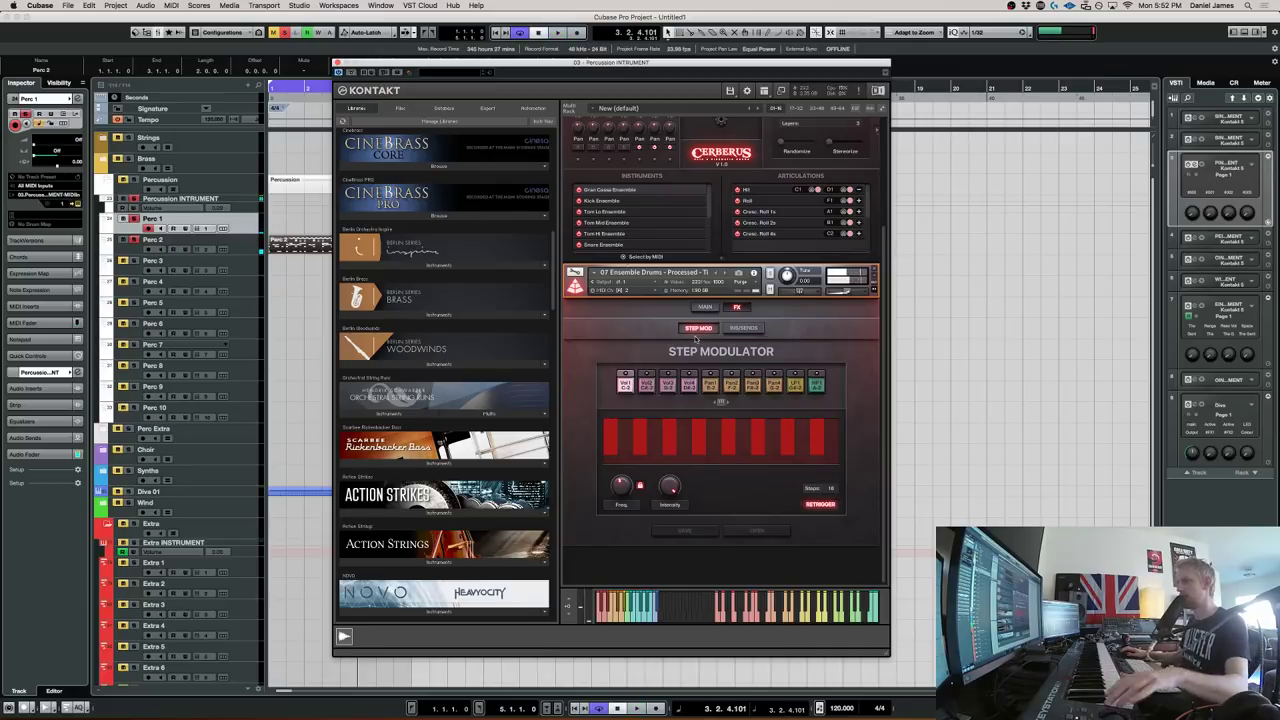
# Select the Perc 2 track and audition the step modulator during playback, toggling Retrigger off and back on
pyautogui.click(252, 248)
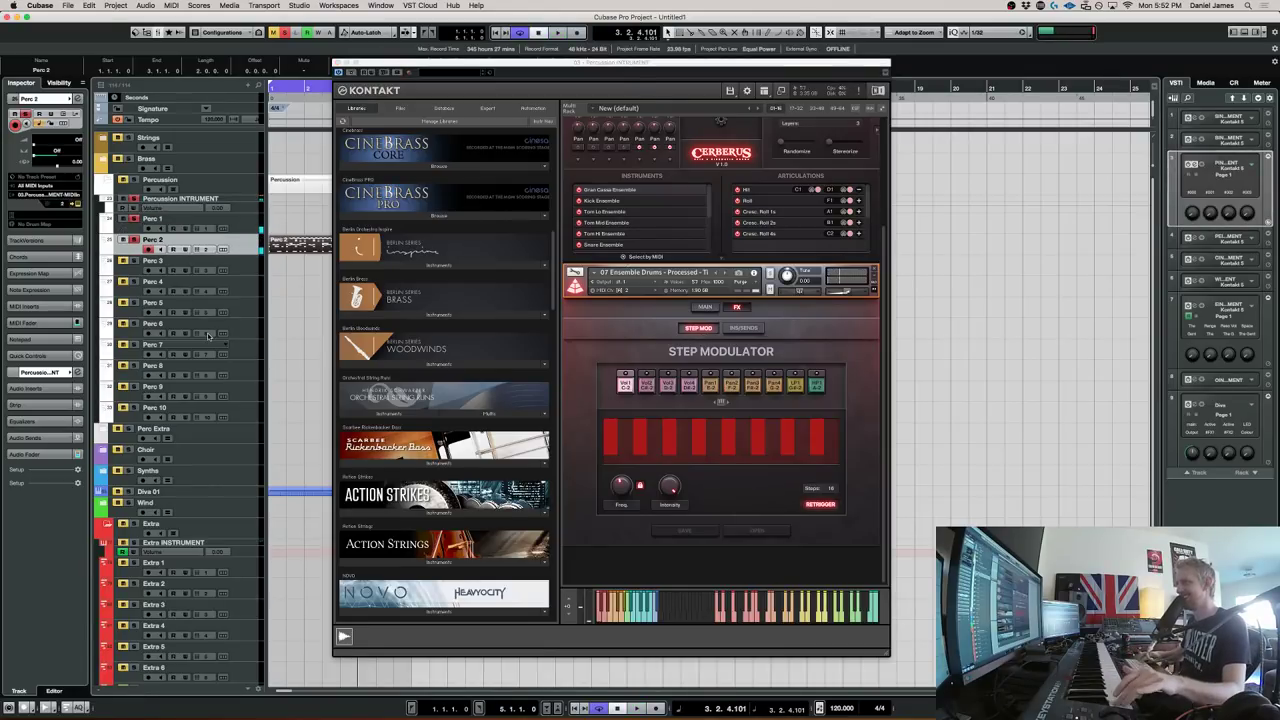
pyautogui.press('space')
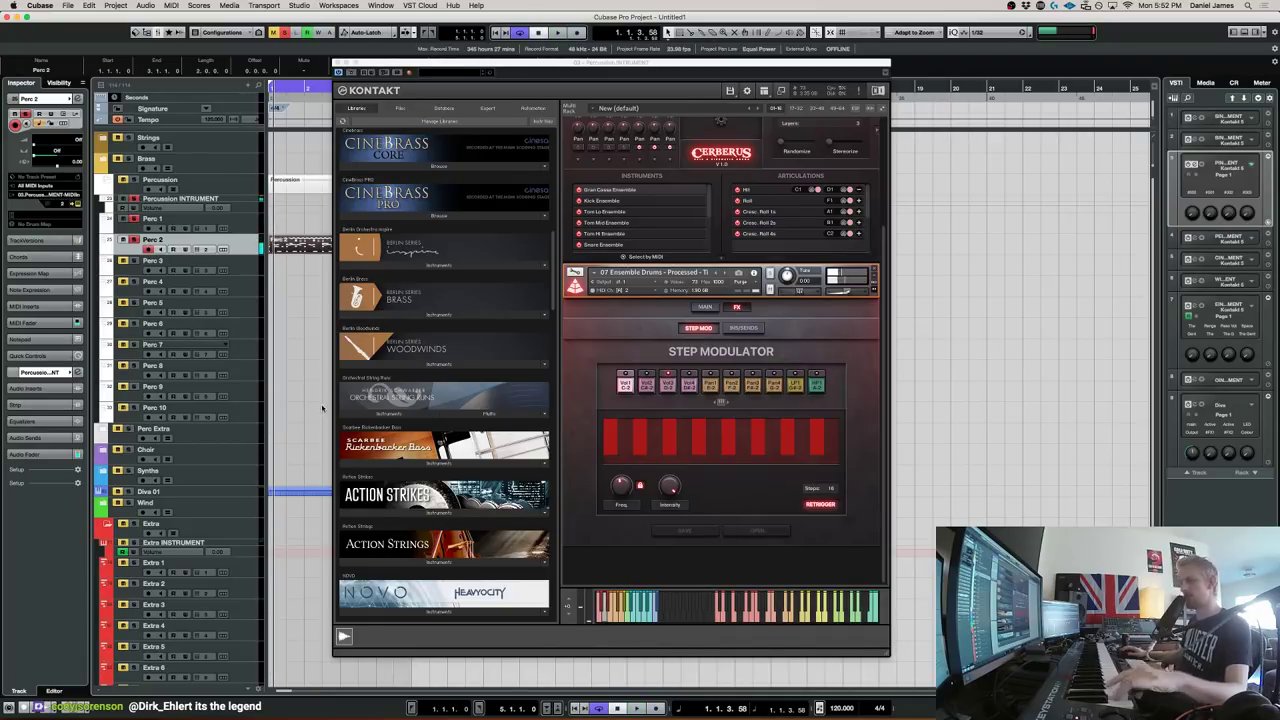
pyautogui.click(820, 505)
pyautogui.press('space')
pyautogui.click(820, 505)
pyautogui.press('space')
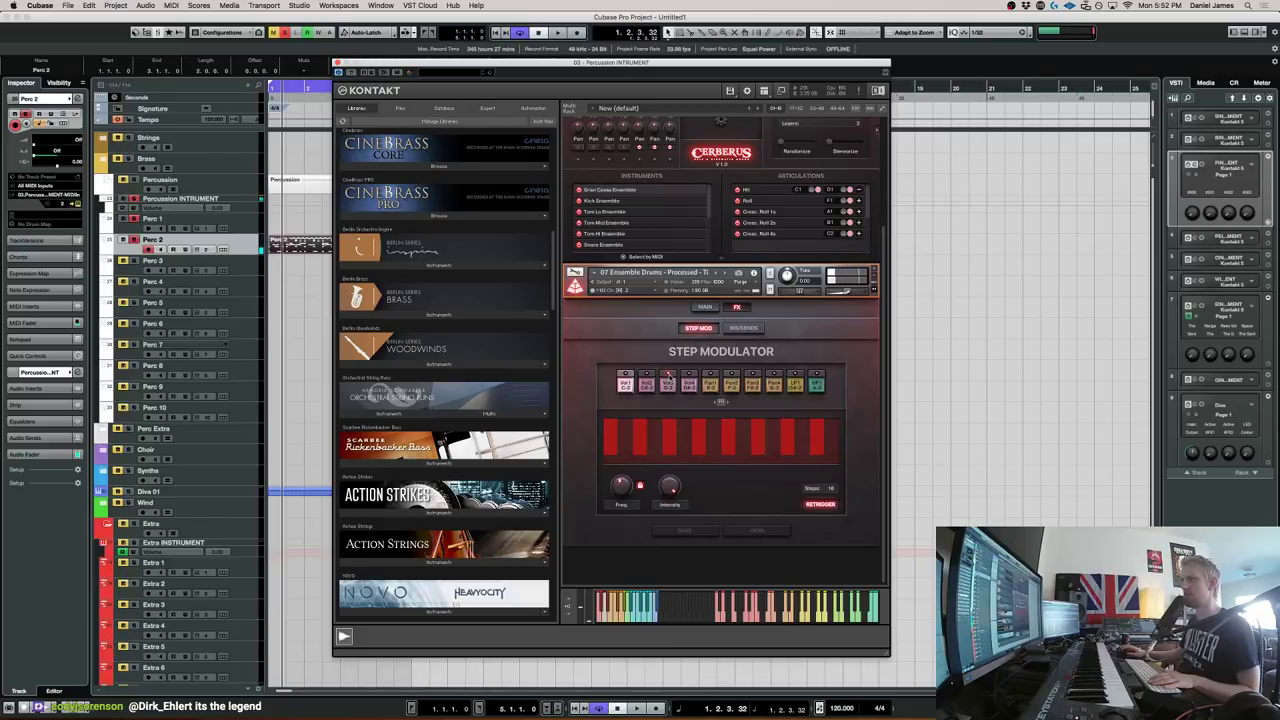
# Play the Perc 2 part while auditioning step modulator patterns, including the volume slots Vol3 and Vol4 and the pan slot Pan3
pyautogui.press('space')
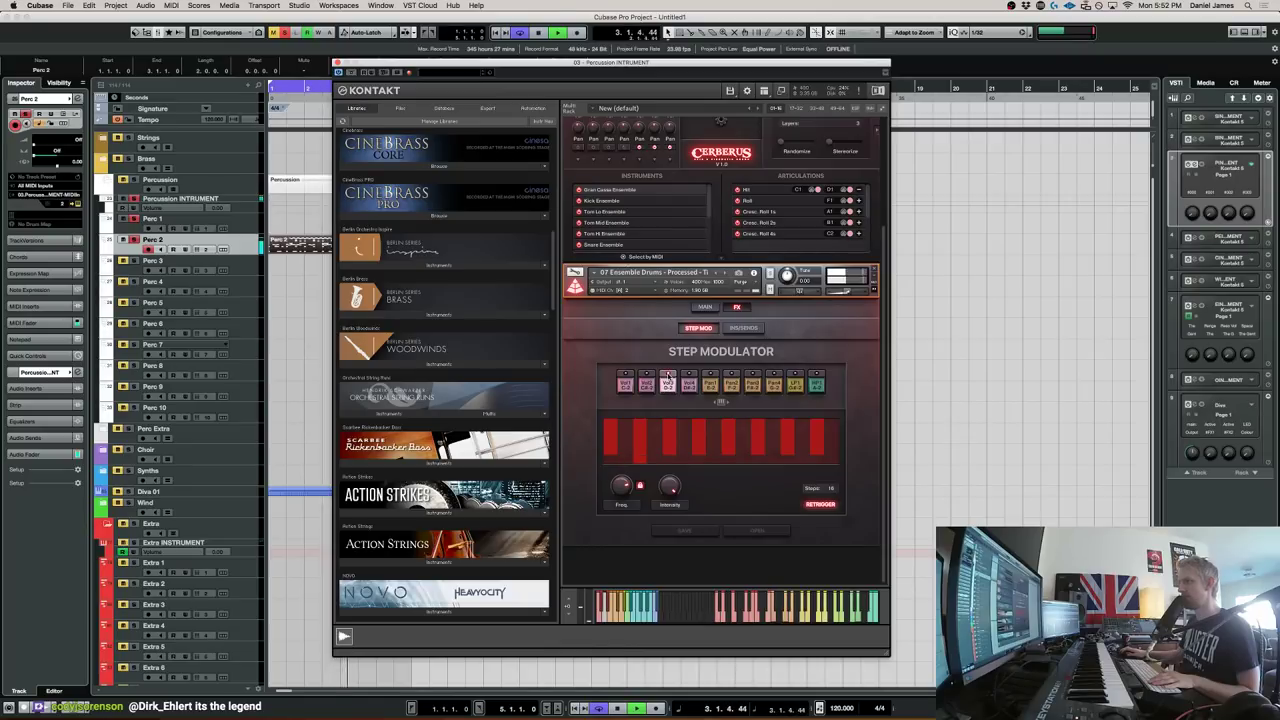
pyautogui.press('space')
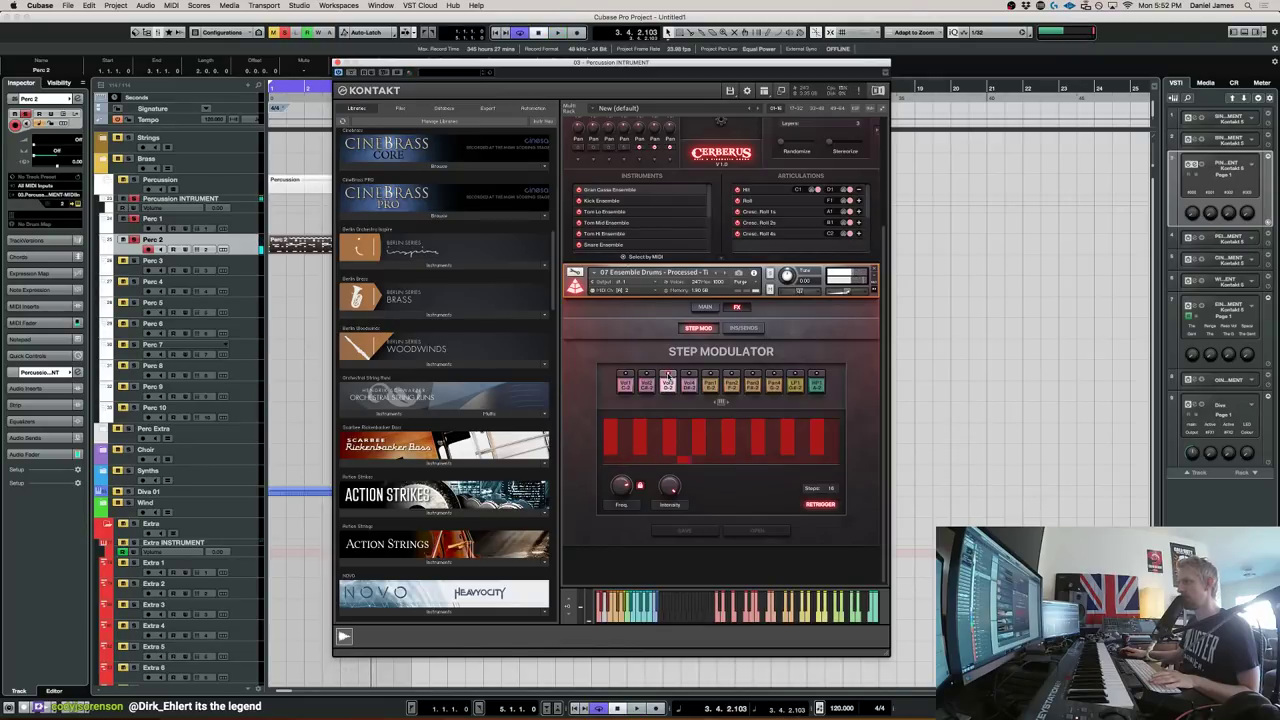
pyautogui.press('space')
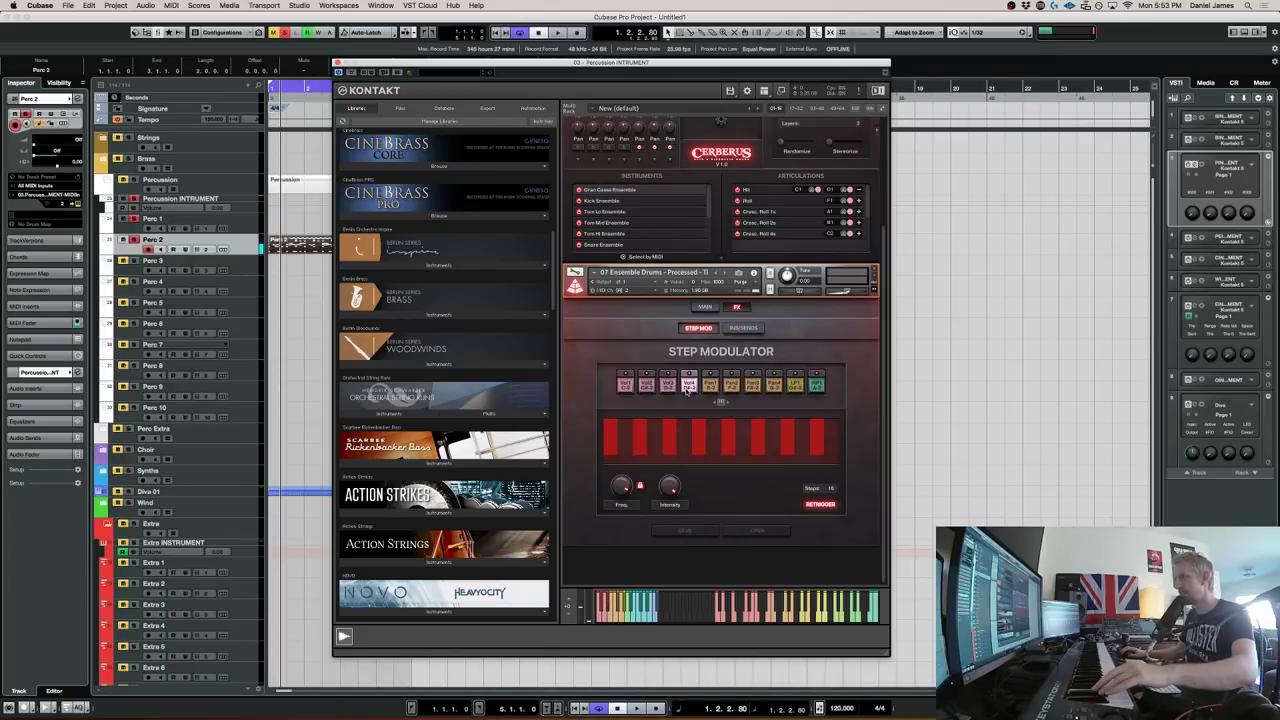
pyautogui.click(623, 386)
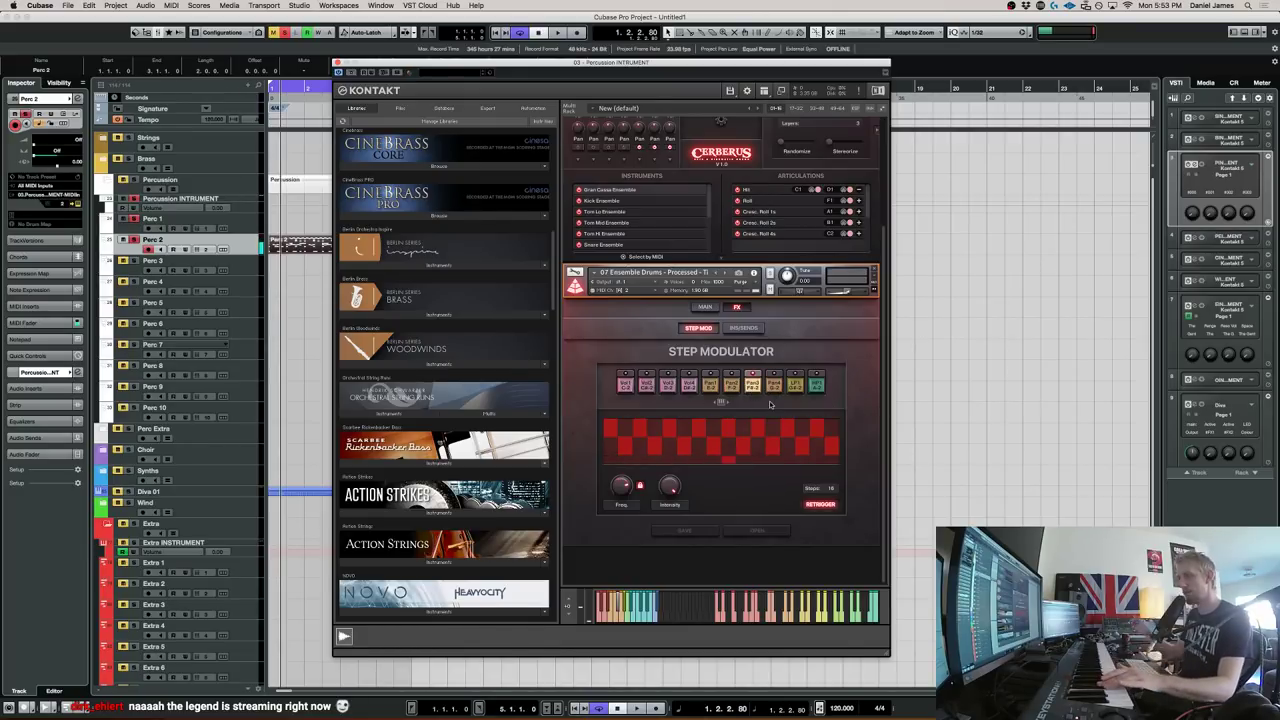
pyautogui.press('space')
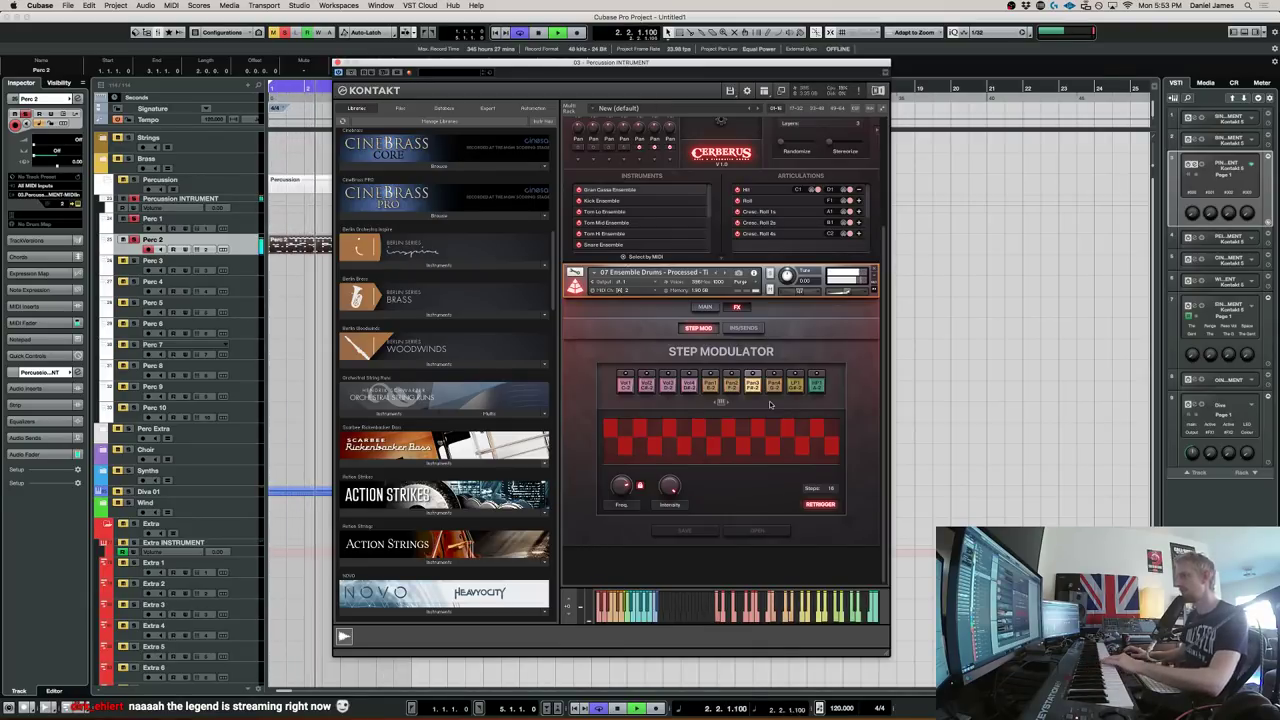
# Stop playback, open the Inserts/Sends effects of the Processed Tight patch, and play the Perc 2 part from the start through them
pyautogui.press('space')
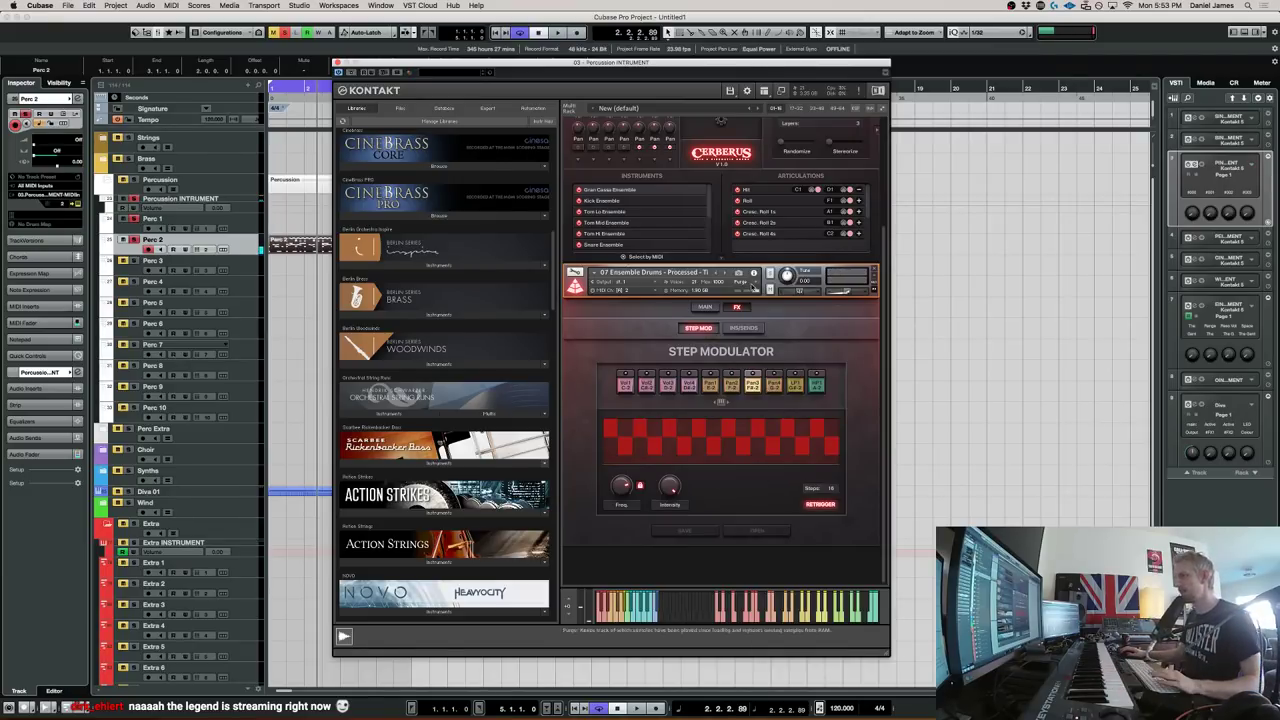
pyautogui.click(743, 328)
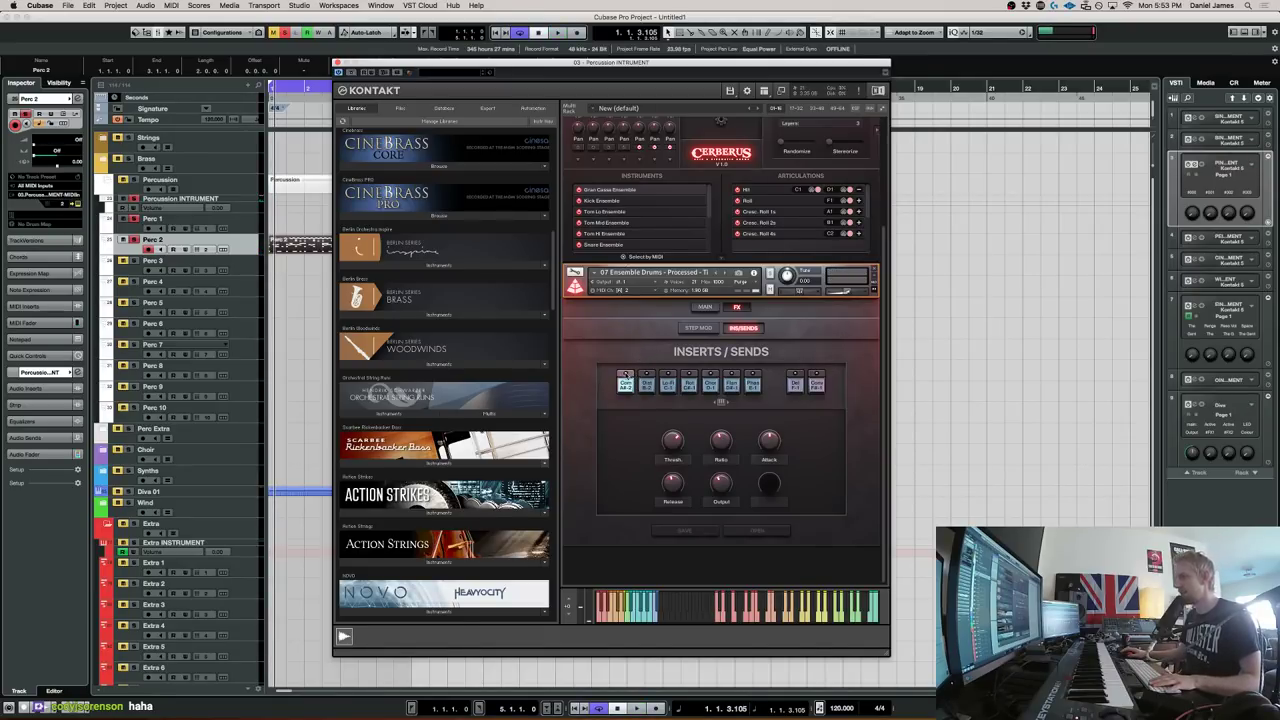
pyautogui.press('space')
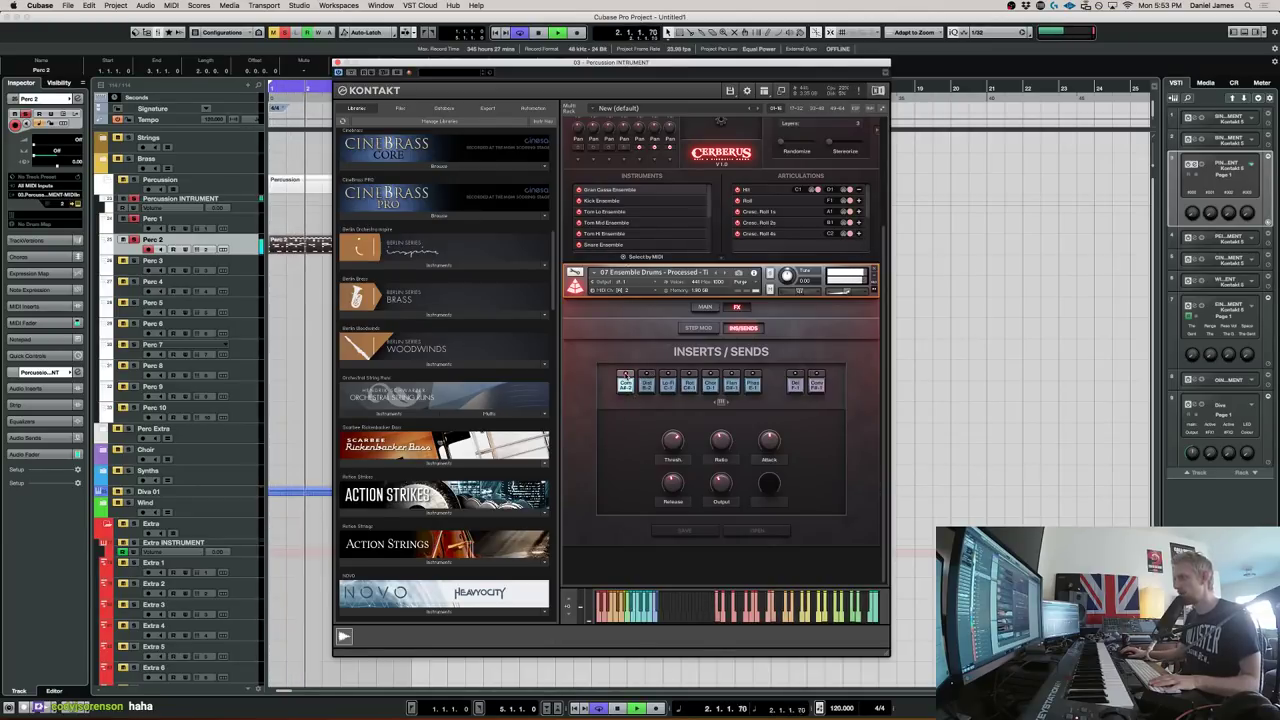
pyautogui.press('space')
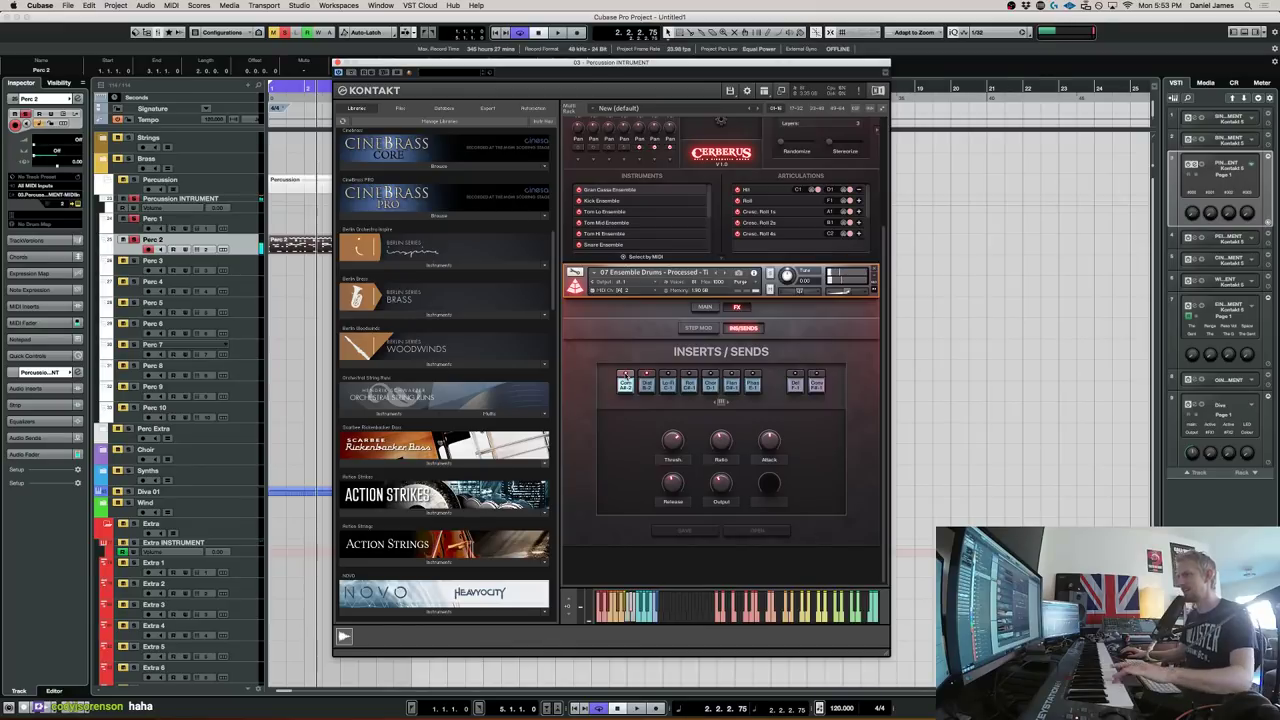
pyautogui.press('.')
pyautogui.press('space')
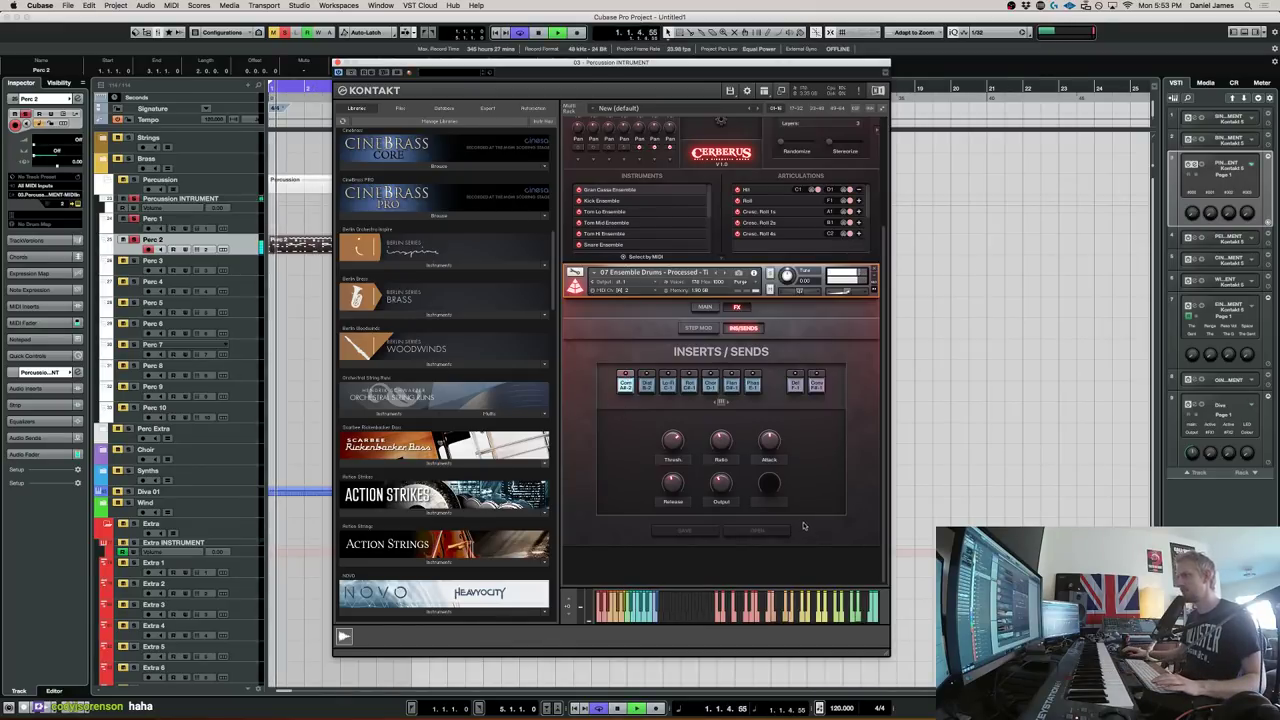
pyautogui.press('space')
# Close the Perc 2 note editor, move the Perc 2 part to start at 1.3.1, and control playback to audition the insert keyswitches
pyautogui.doubleClick(302, 244)
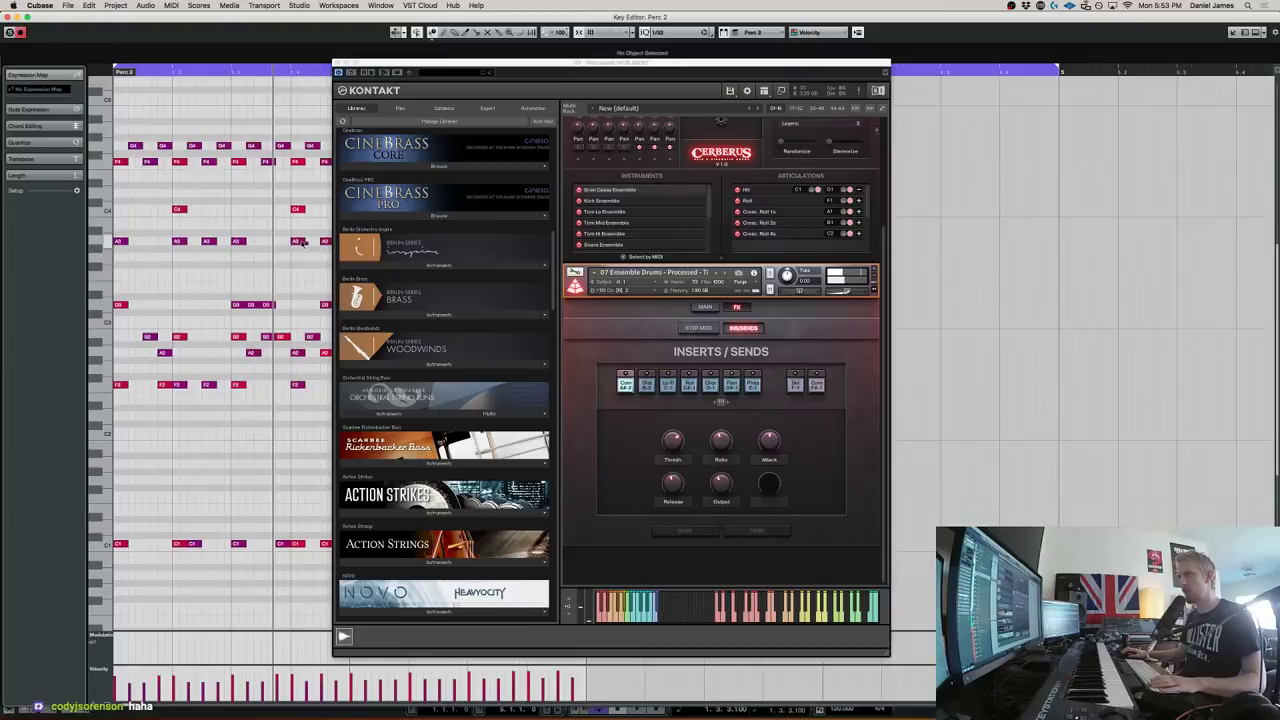
pyautogui.press('space')
pyautogui.press('Return')
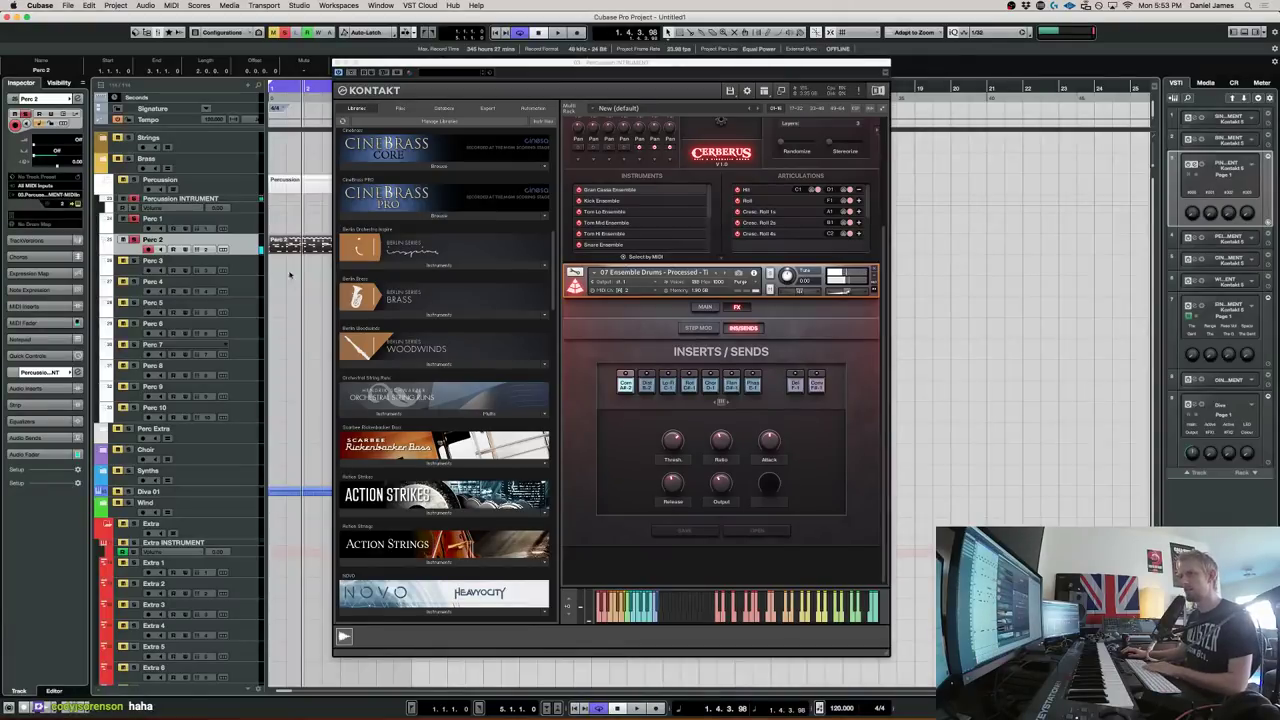
pyautogui.moveTo(290, 249); pyautogui.dragTo(305, 251)
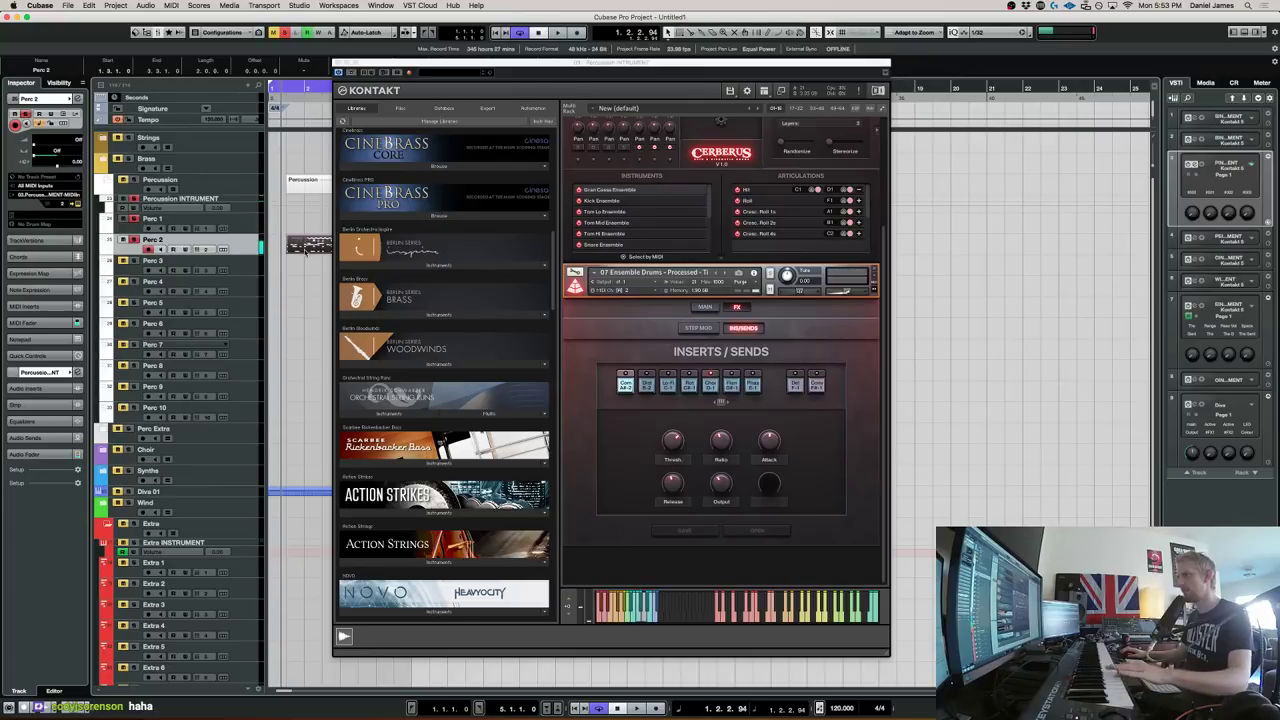
pyautogui.press('space')
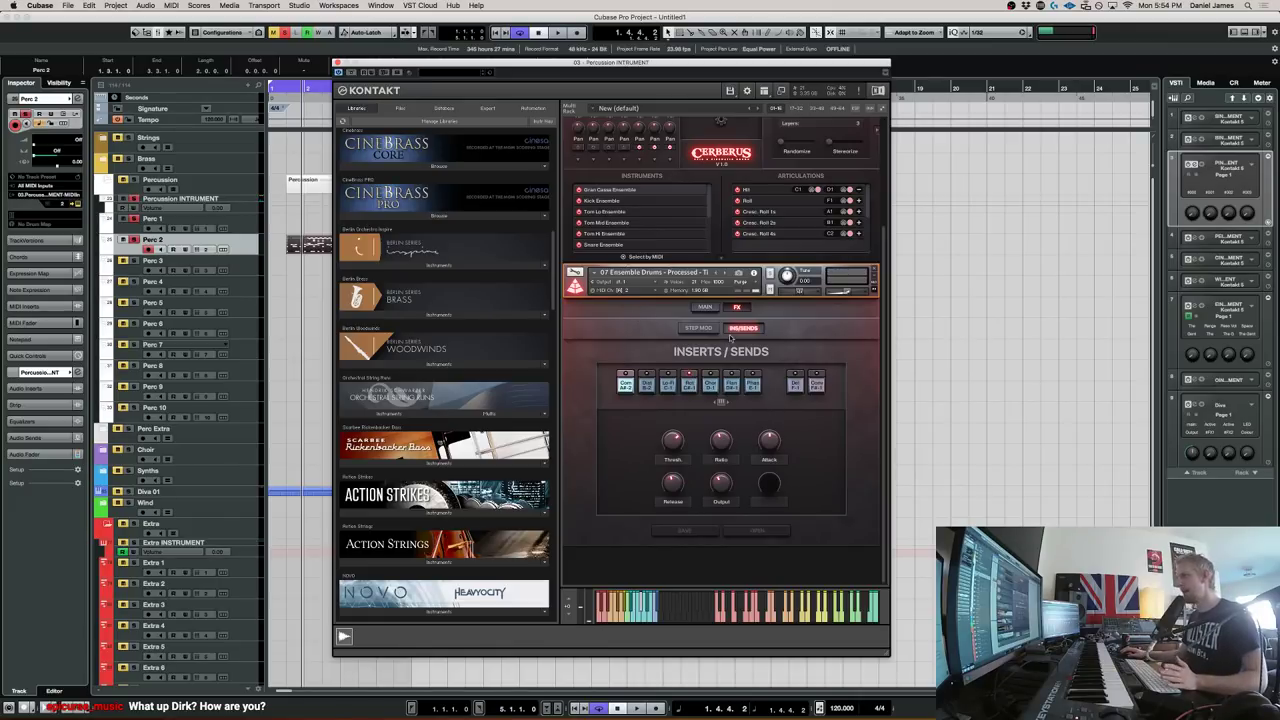
# Show the Flanger insert's controls, return to the patch's main page, and open the Big Knob settings
pyautogui.click(731, 382)
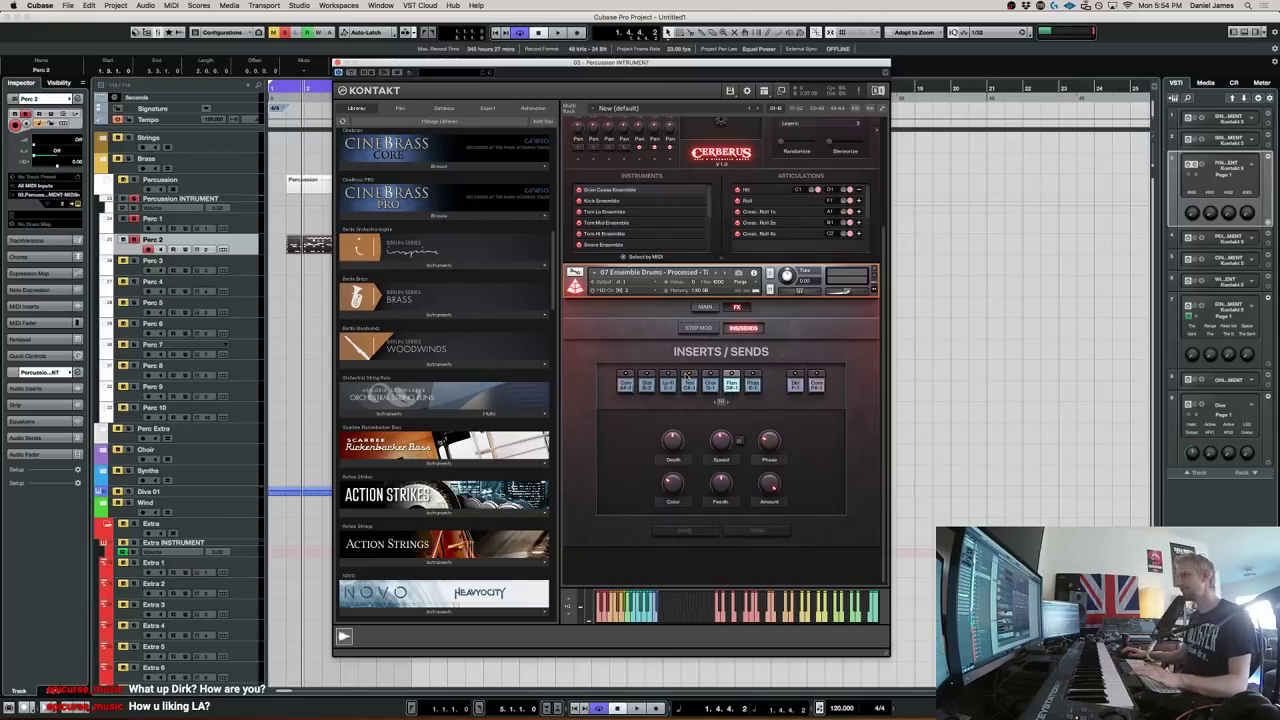
pyautogui.click(693, 310)
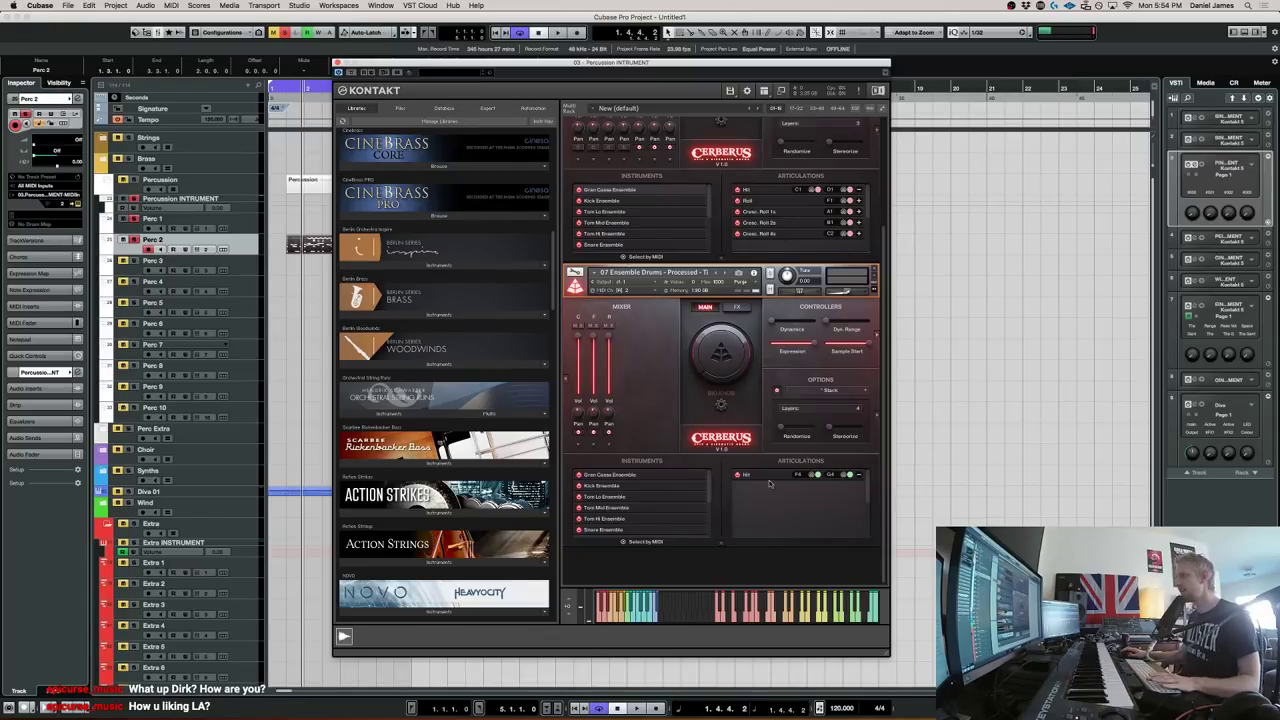
pyautogui.click(720, 405)
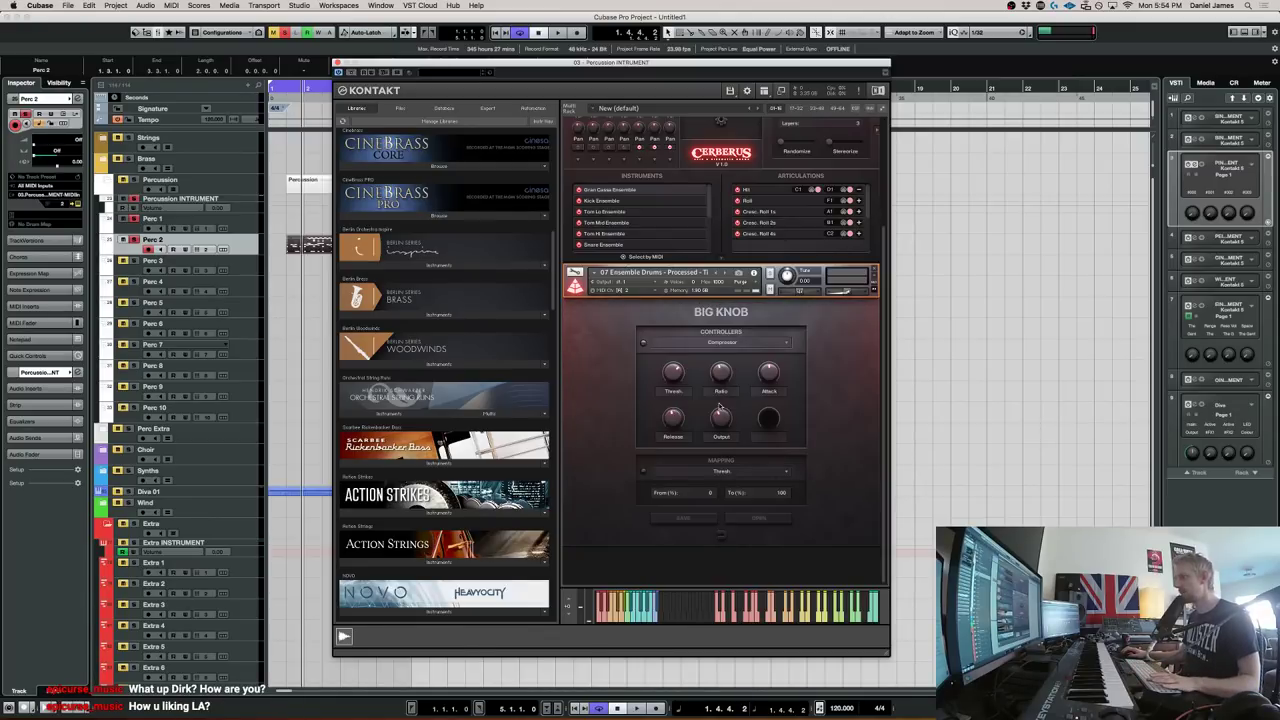
pyautogui.click(720, 538)
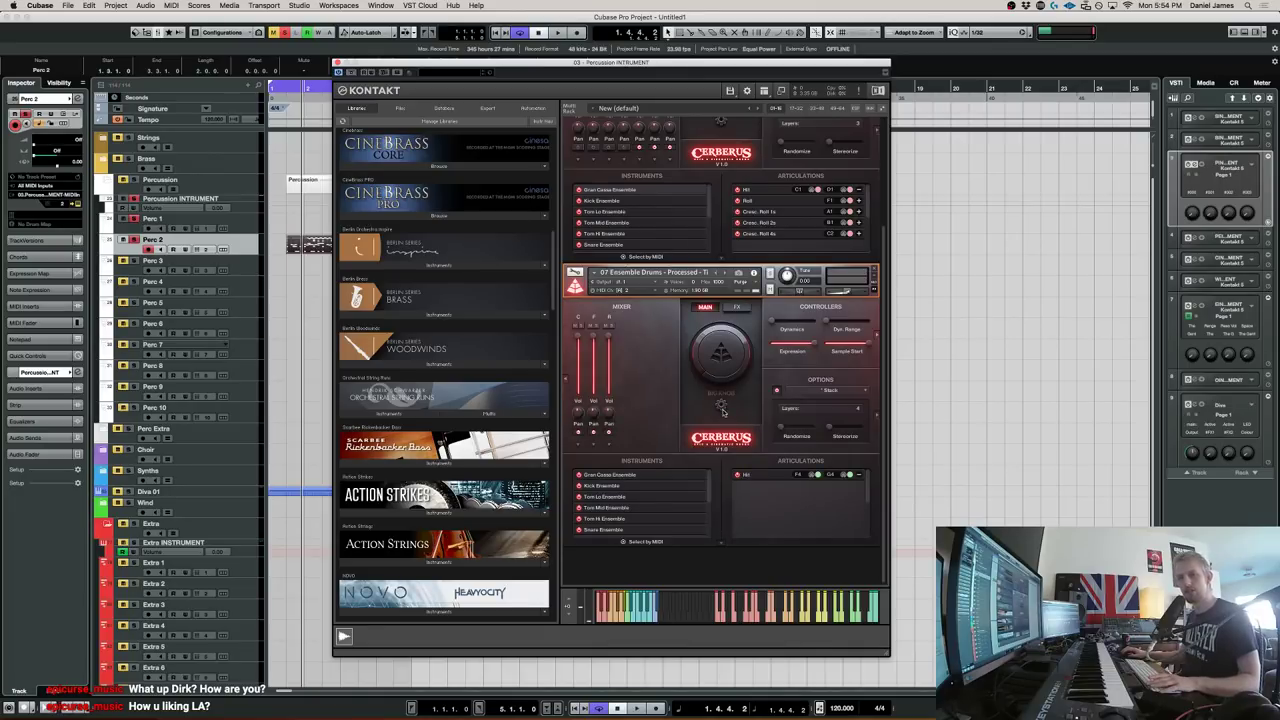
pyautogui.click(721, 405)
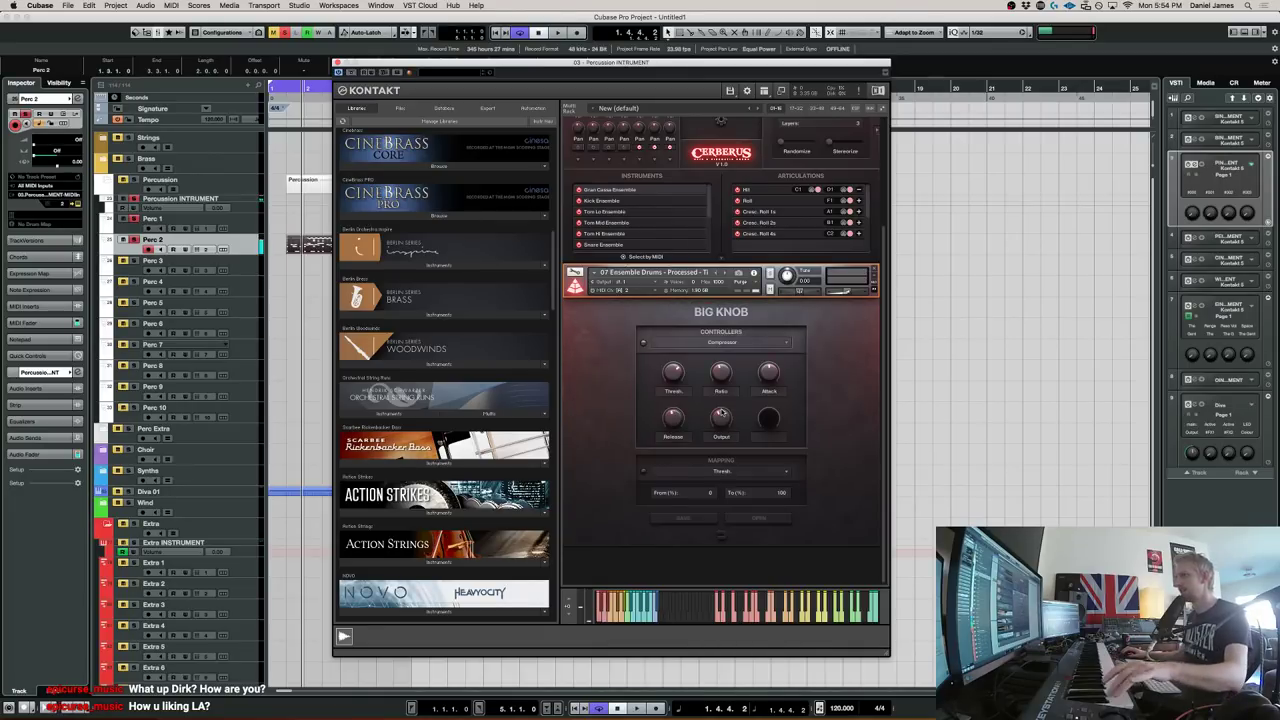
# Show the Big Knob's Lo-Fi controller and inspect its S. Rate mapping
pyautogui.click(644, 344)
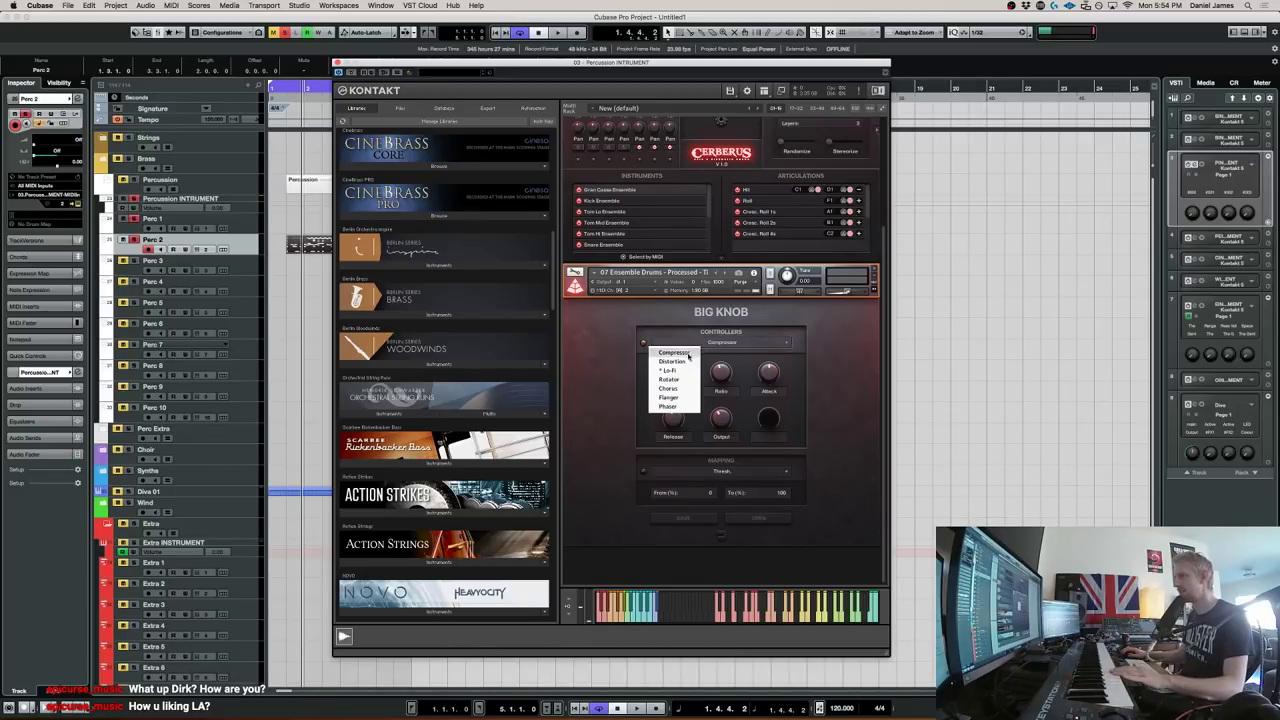
pyautogui.click(690, 364)
pyautogui.click(684, 470)
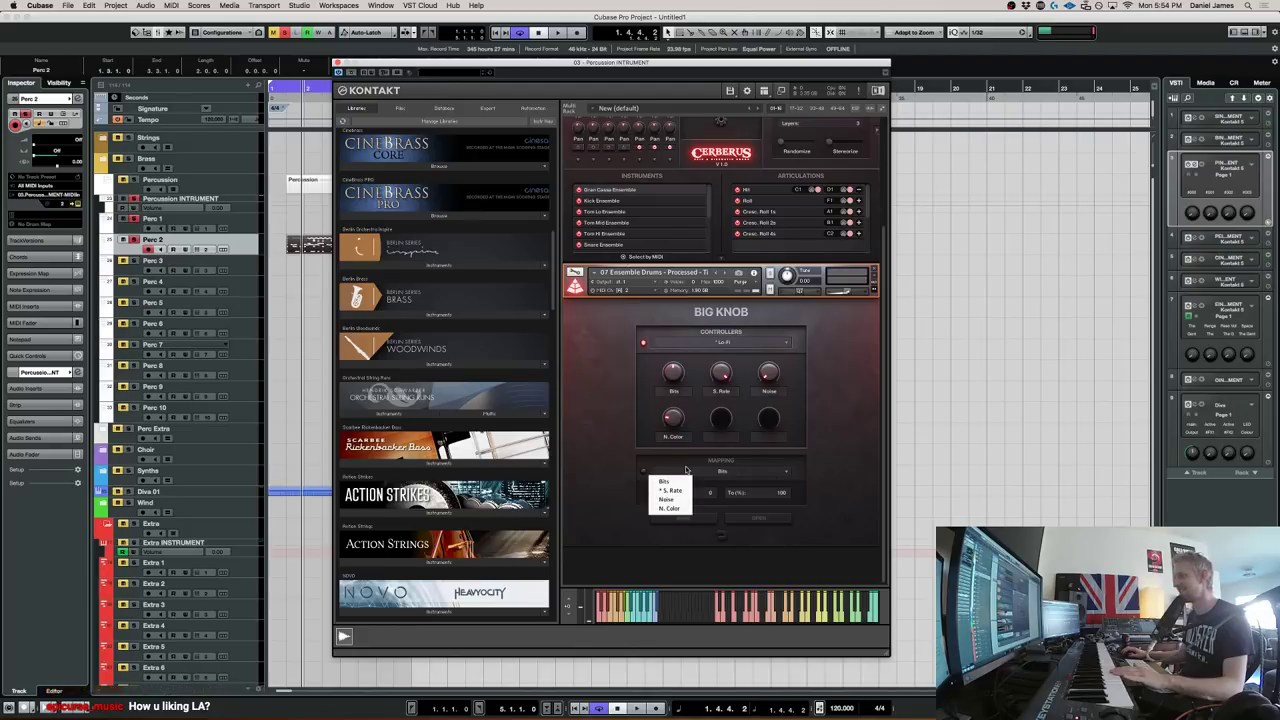
pyautogui.click(671, 490)
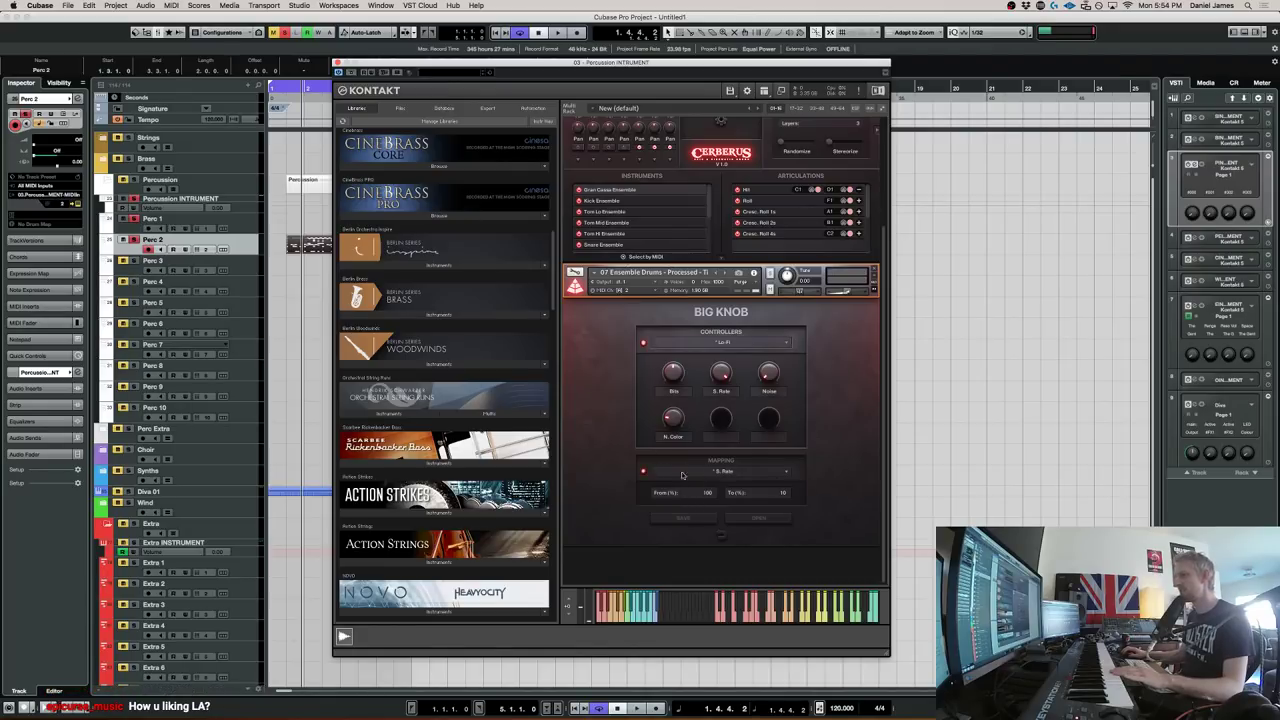
pyautogui.click(737, 472)
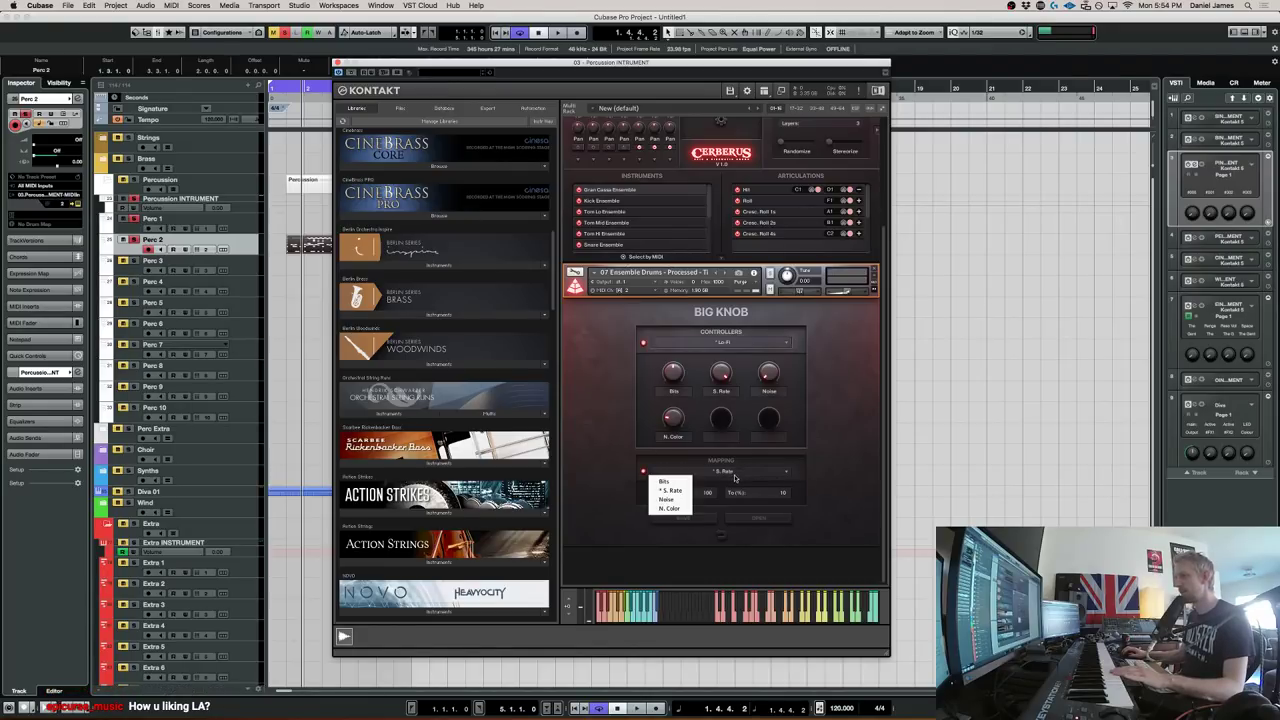
# Select the Compressor as the Big Knob controller and enable it
pyautogui.click(700, 344)
pyautogui.click(672, 361)
pyautogui.click(679, 346)
pyautogui.click(666, 352)
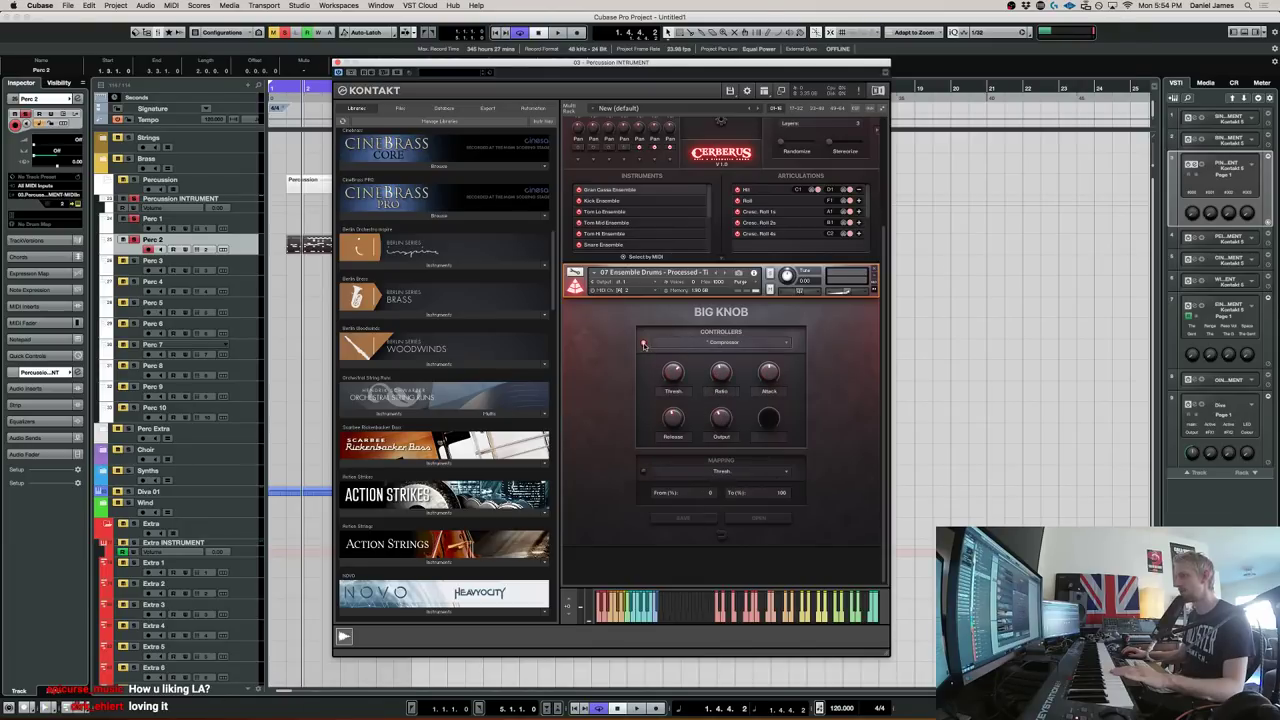
# Go through the Compressor's Thresh and Attack mappings and enable the Ratio mapping for the Big Knob
pyautogui.click(650, 466)
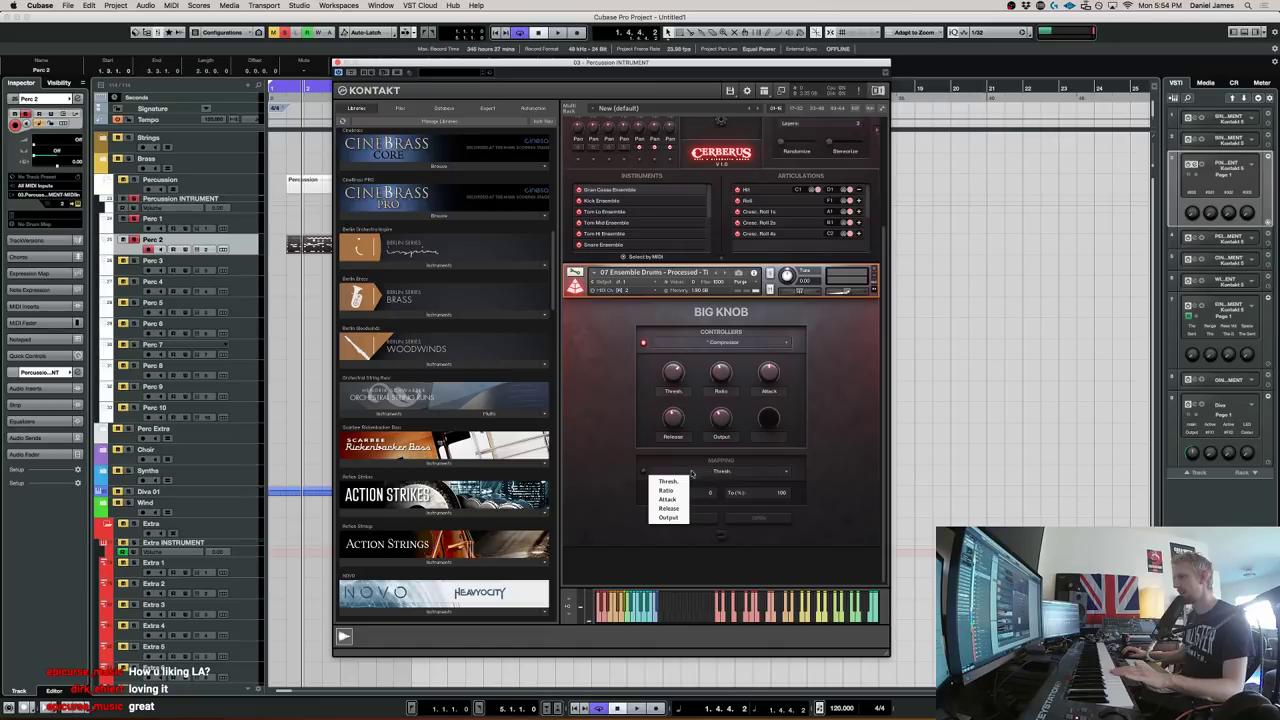
pyautogui.click(687, 466)
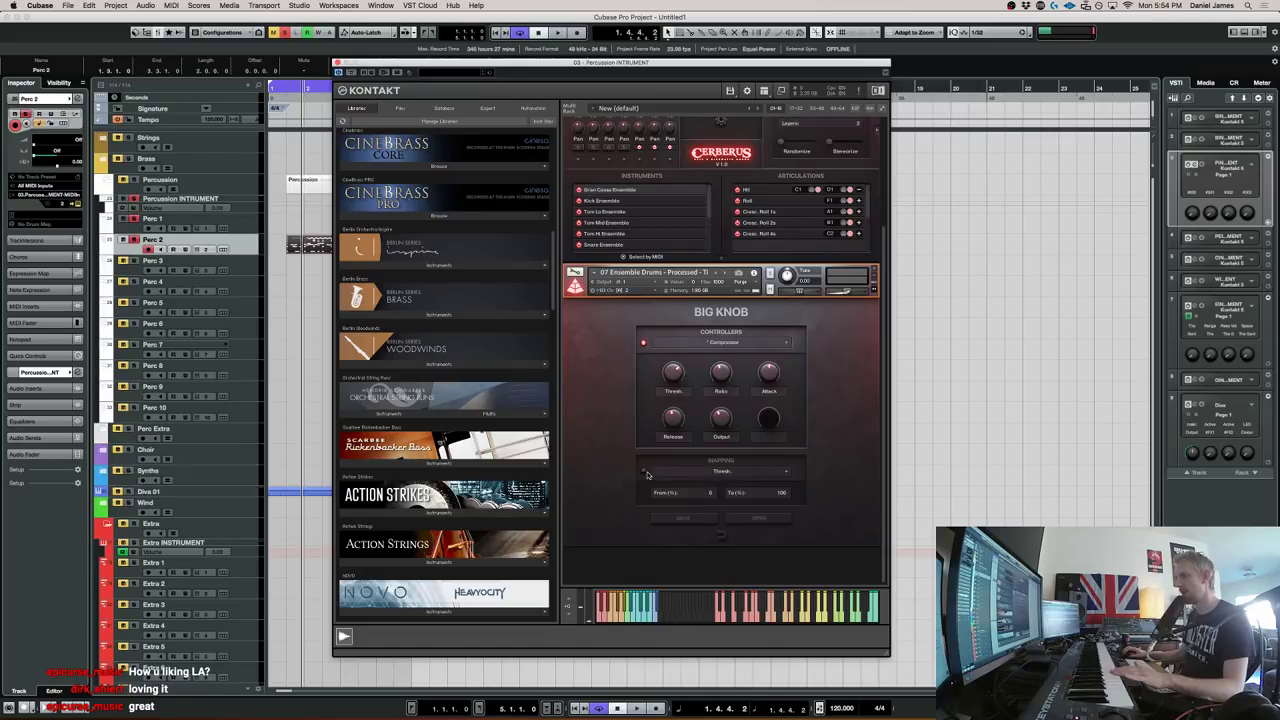
pyautogui.click(650, 472)
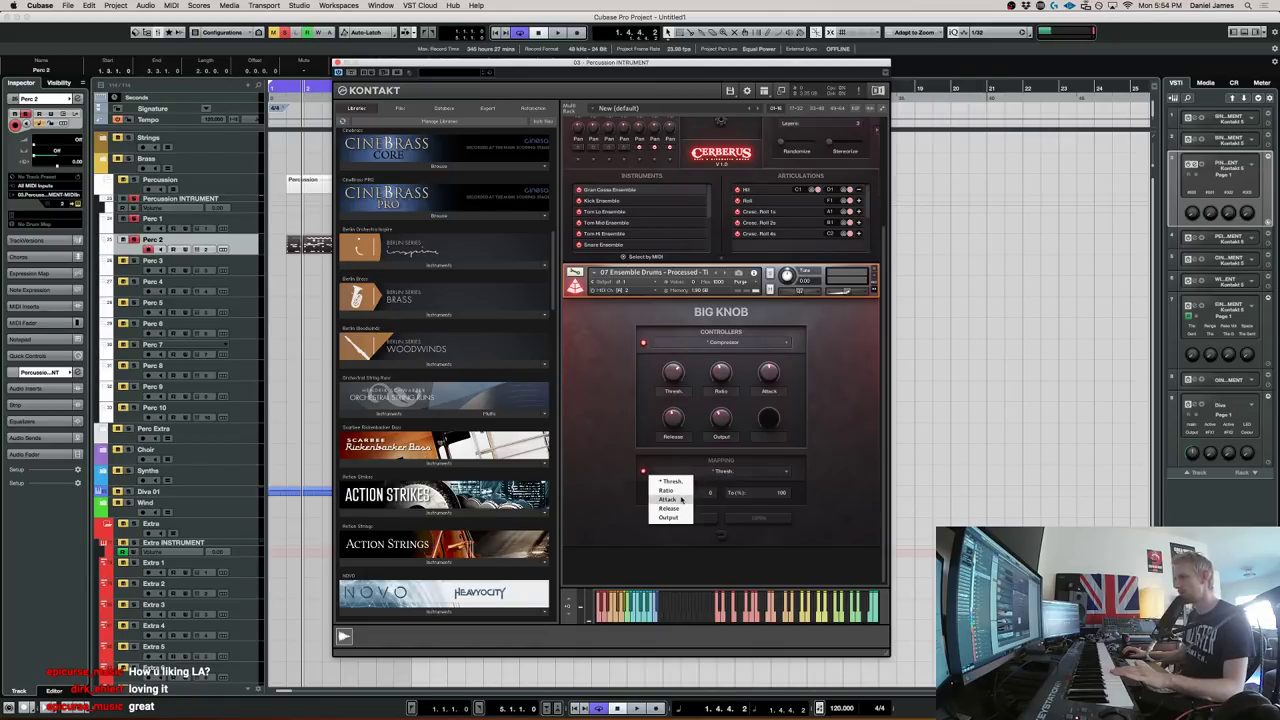
pyautogui.click(681, 500)
pyautogui.click(648, 478)
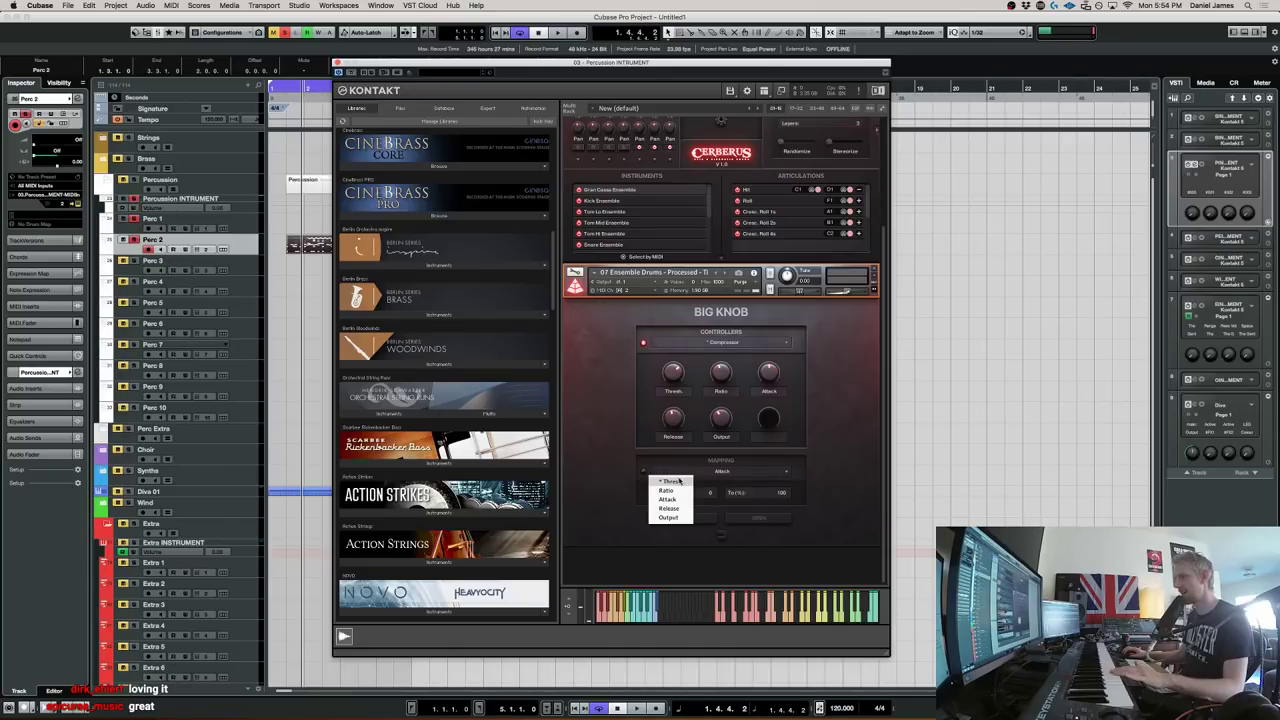
pyautogui.click(675, 481)
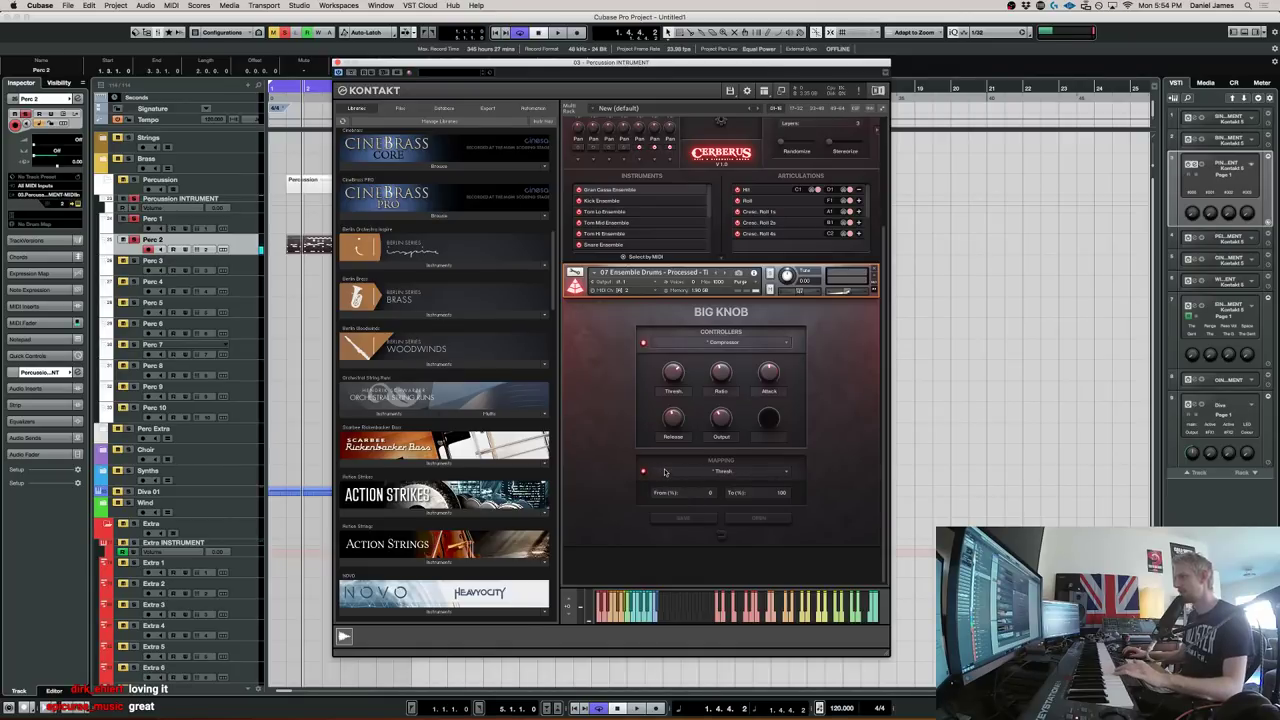
pyautogui.click(684, 472)
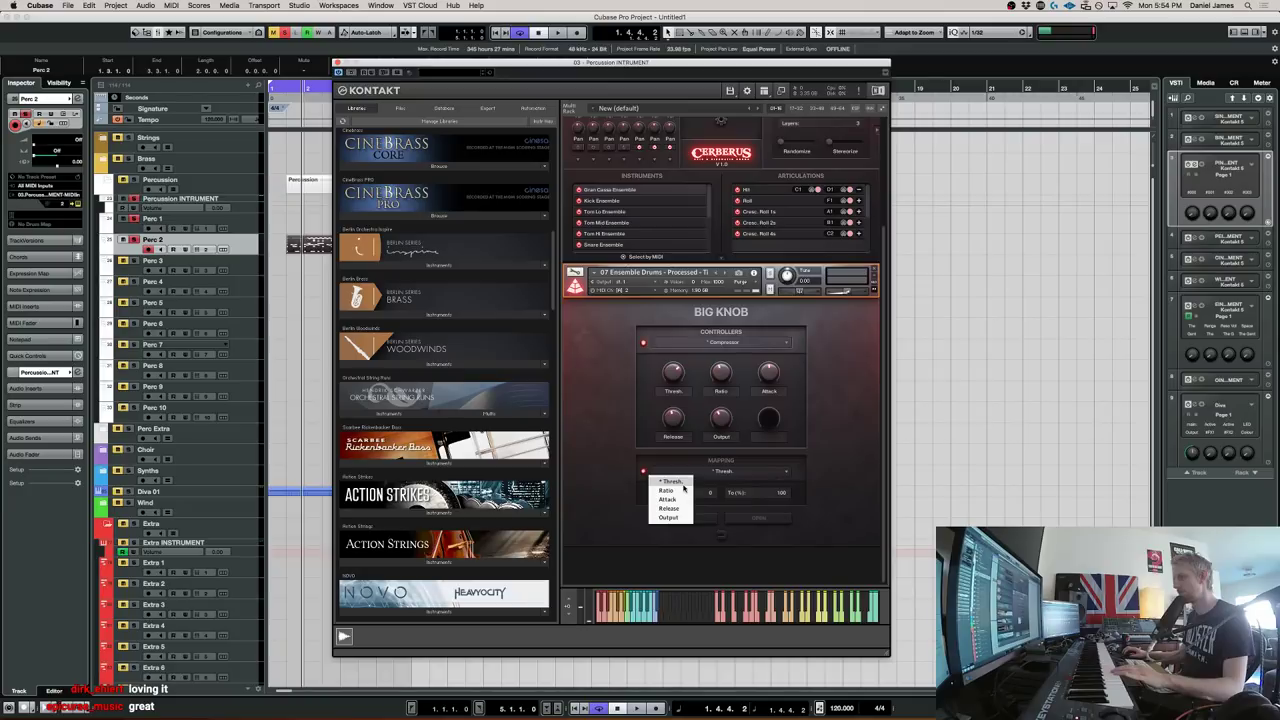
pyautogui.click(662, 489)
pyautogui.click(644, 472)
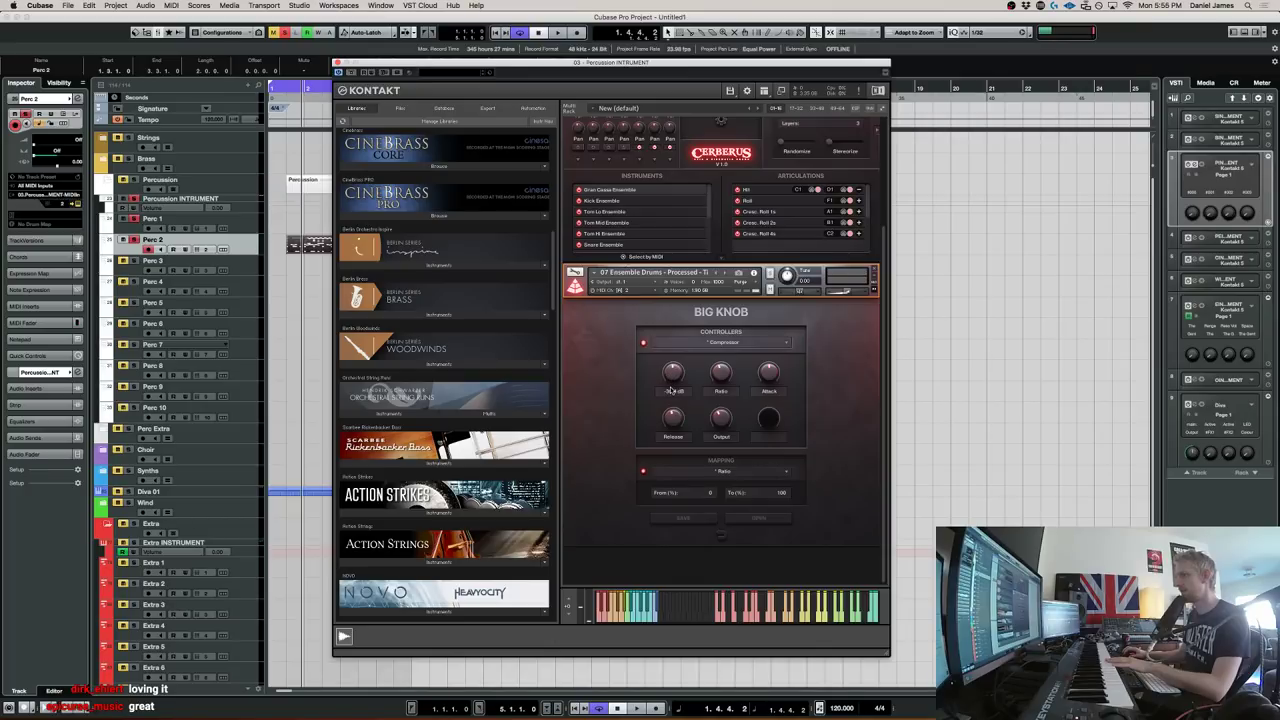
# Play the Perc 2 part while adjusting the Big Knob, comparing the sound with its Compressor controller enabled and disabled
pyautogui.press('space')
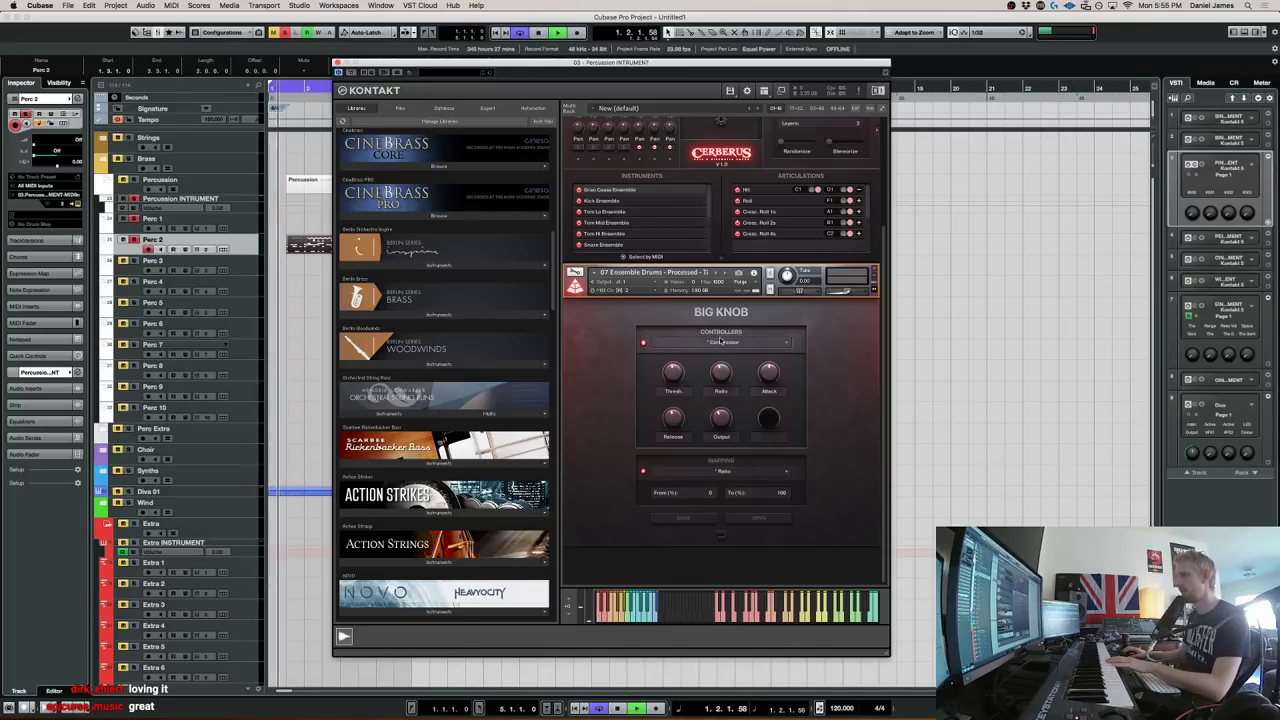
pyautogui.click(720, 535)
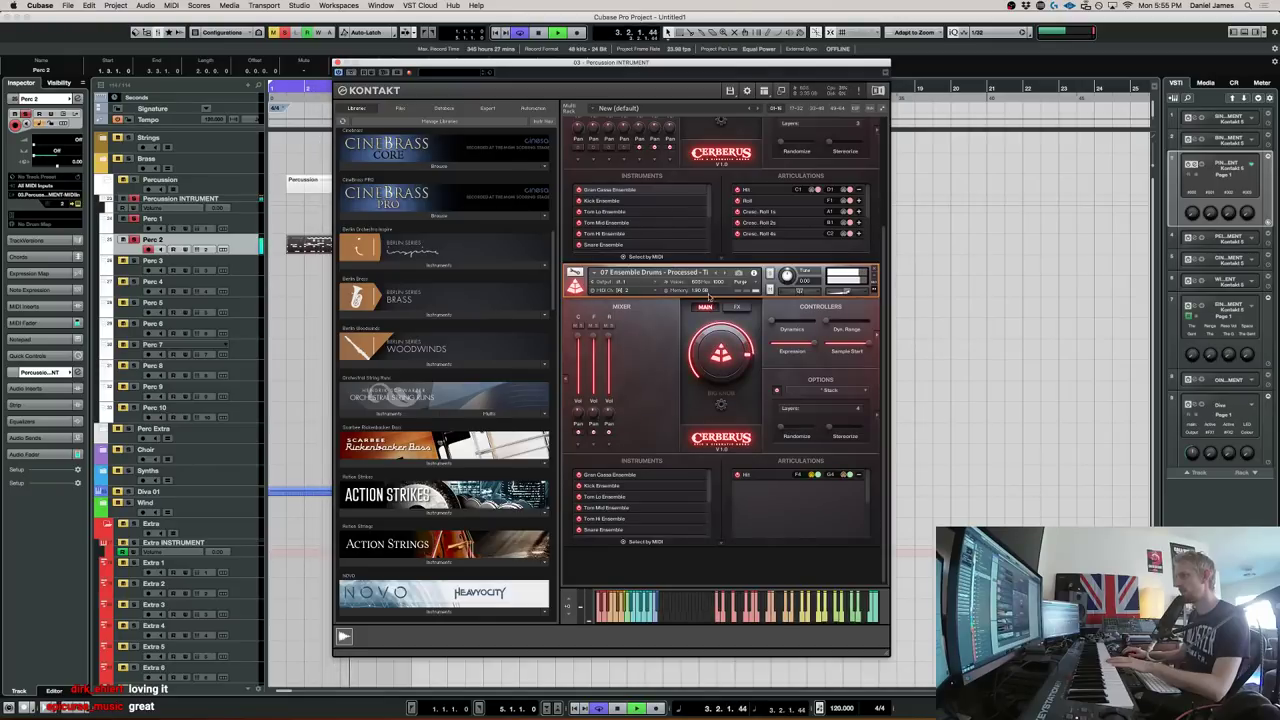
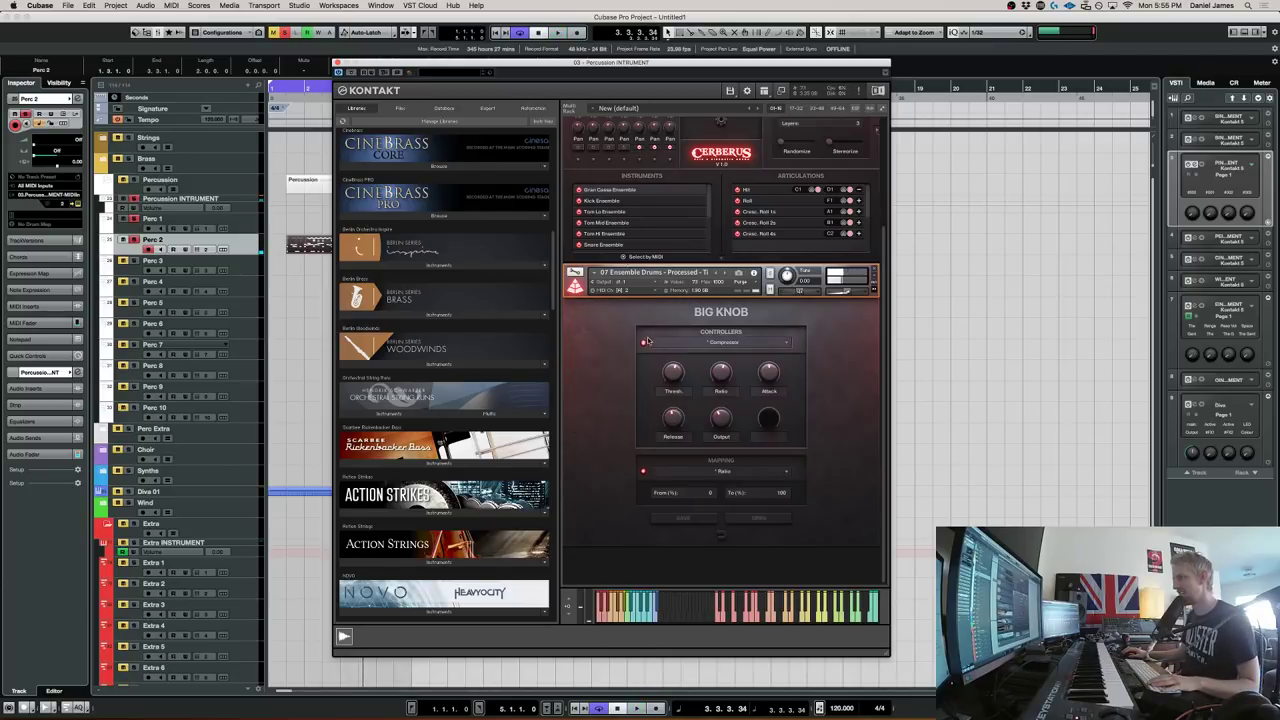
pyautogui.press('space')
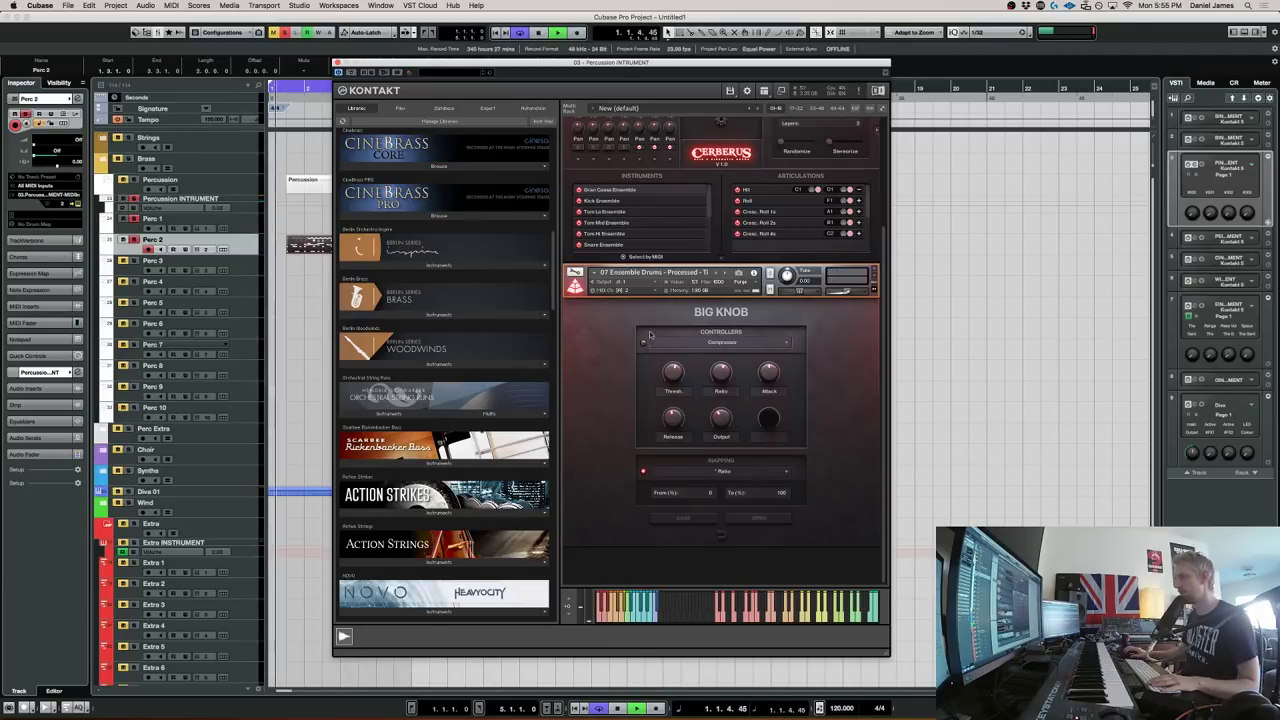
pyautogui.click(721, 536)
pyautogui.moveTo(706, 352); pyautogui.dragTo(703, 390)
pyautogui.press('space')
# Select the Lo-Fi controller for the Big Knob and play the Perc 2 part while turning the knob up
pyautogui.click(722, 405)
pyautogui.click(700, 340)
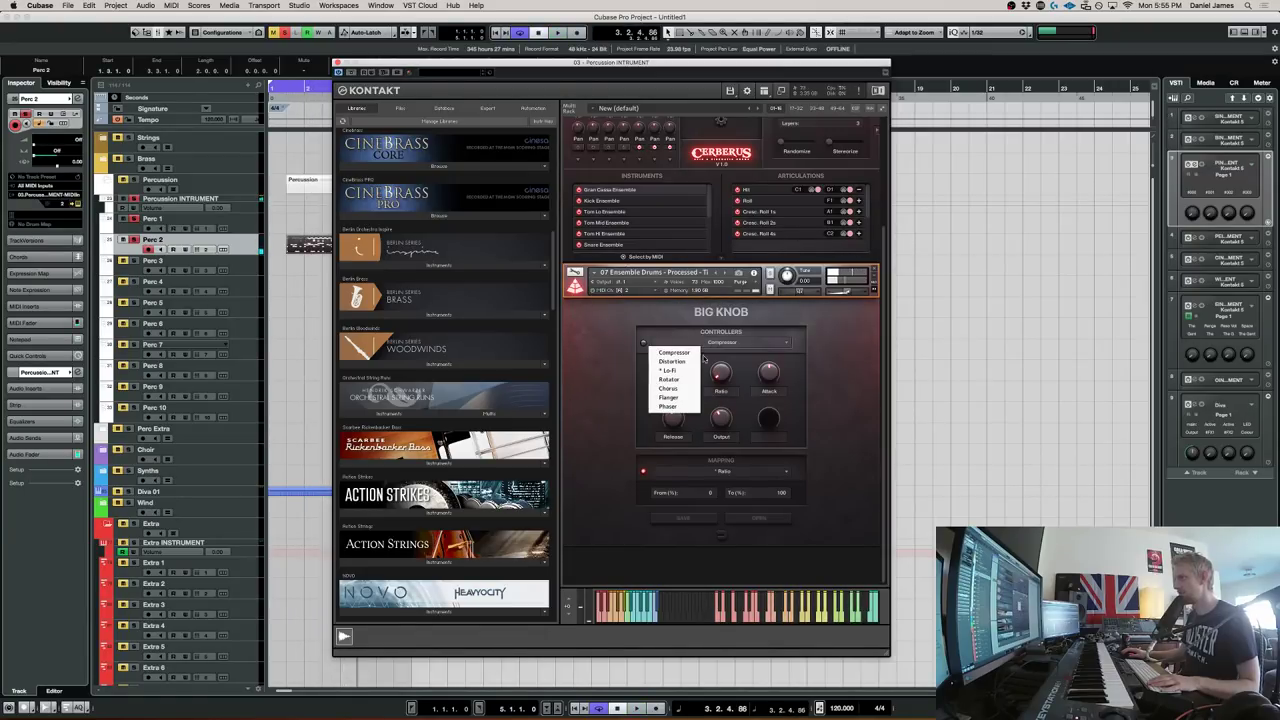
pyautogui.click(672, 368)
pyautogui.press('space')
pyautogui.click(721, 536)
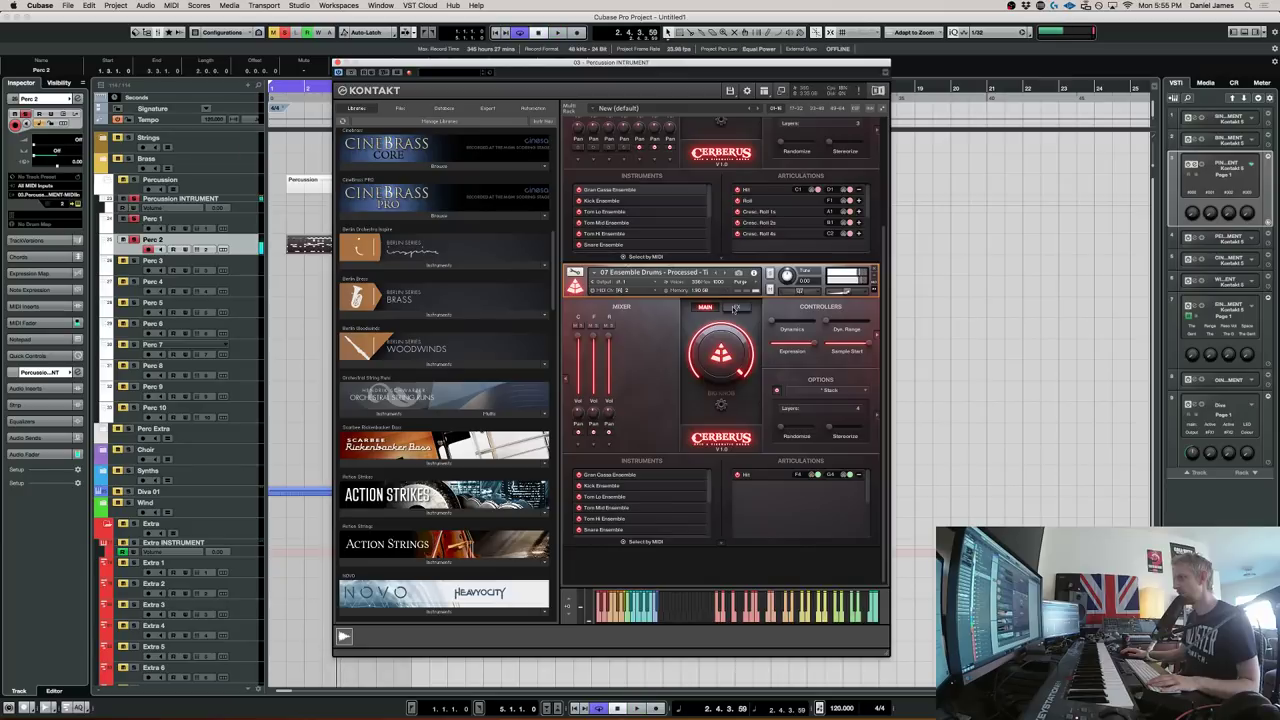
# Select Distortion as the Big Knob controller and play the Perc 2 part through it
pyautogui.click(718, 408)
pyautogui.click(645, 343)
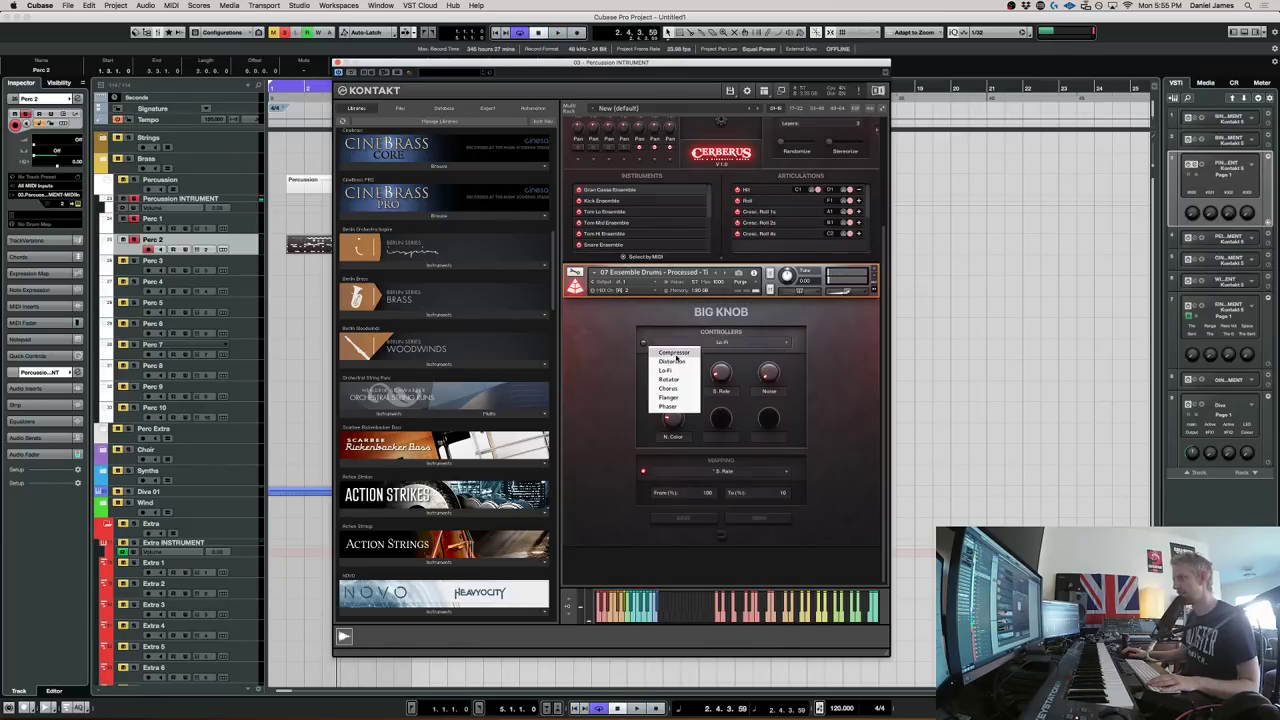
pyautogui.click(679, 364)
pyautogui.press('space')
pyautogui.click(722, 535)
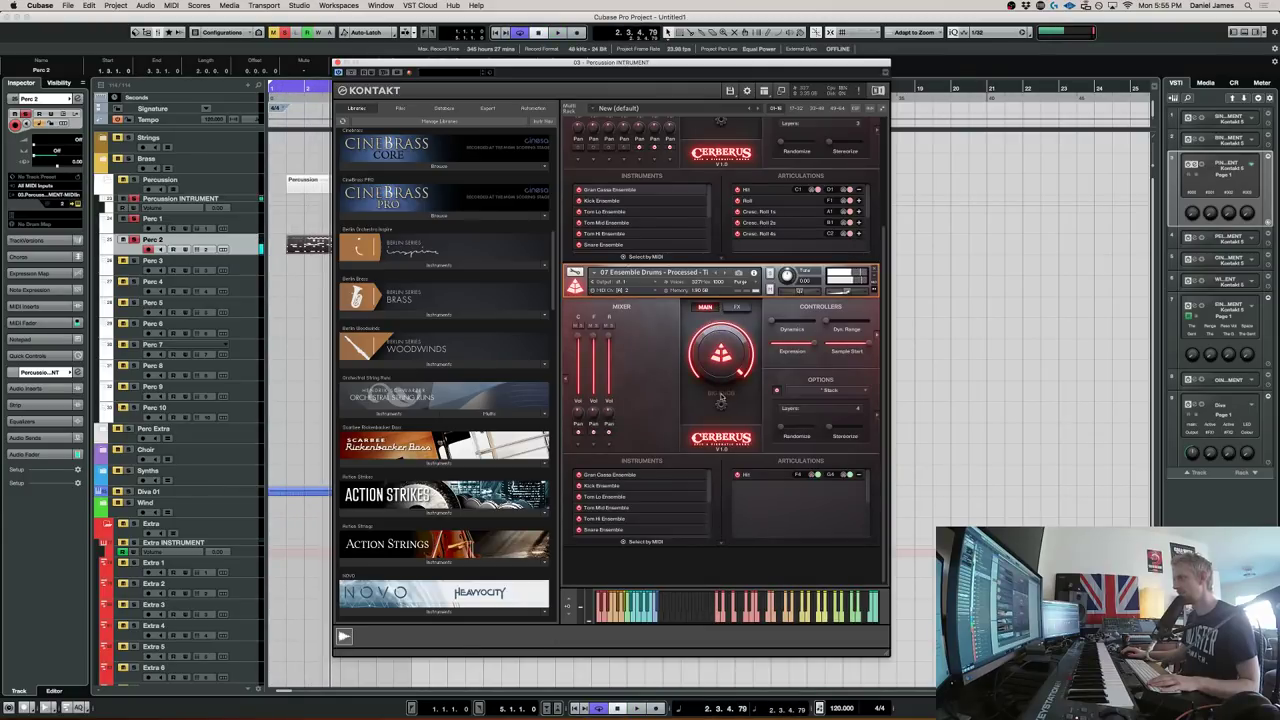
# Enable the Distortion's Drive mapping for the Big Knob and play the Perc 2 part with it
pyautogui.click(722, 335)
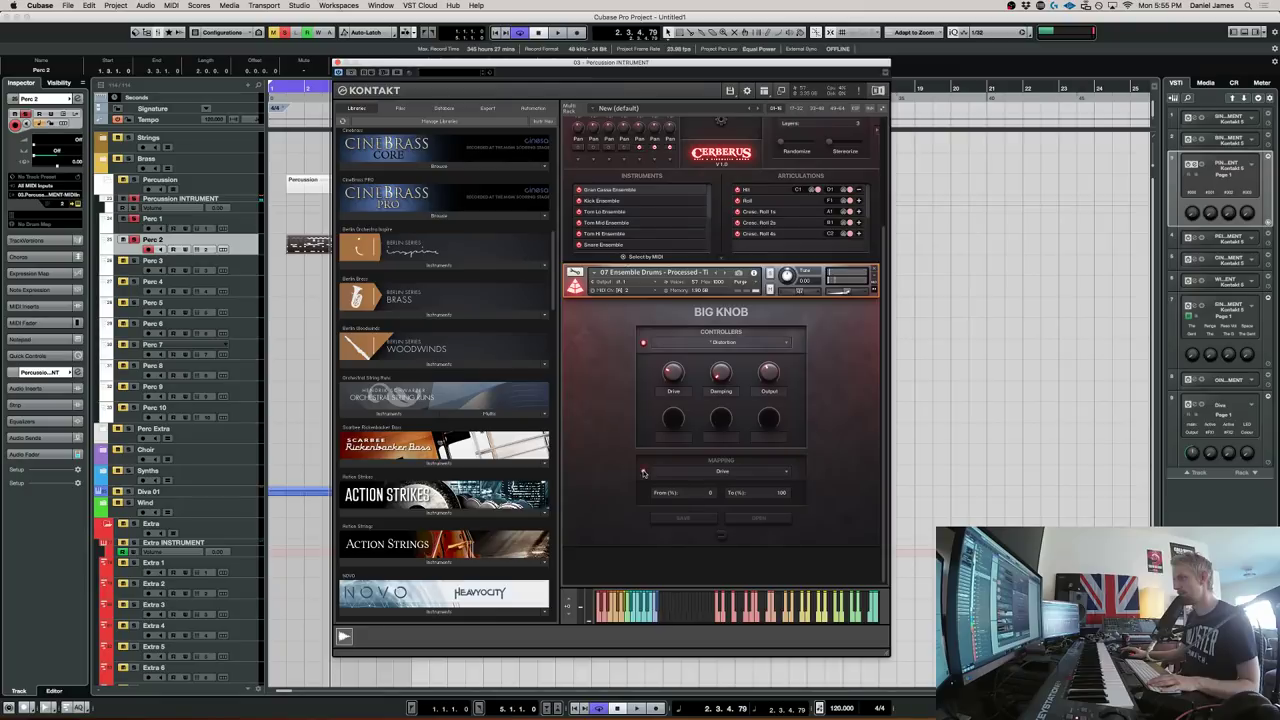
pyautogui.click(722, 534)
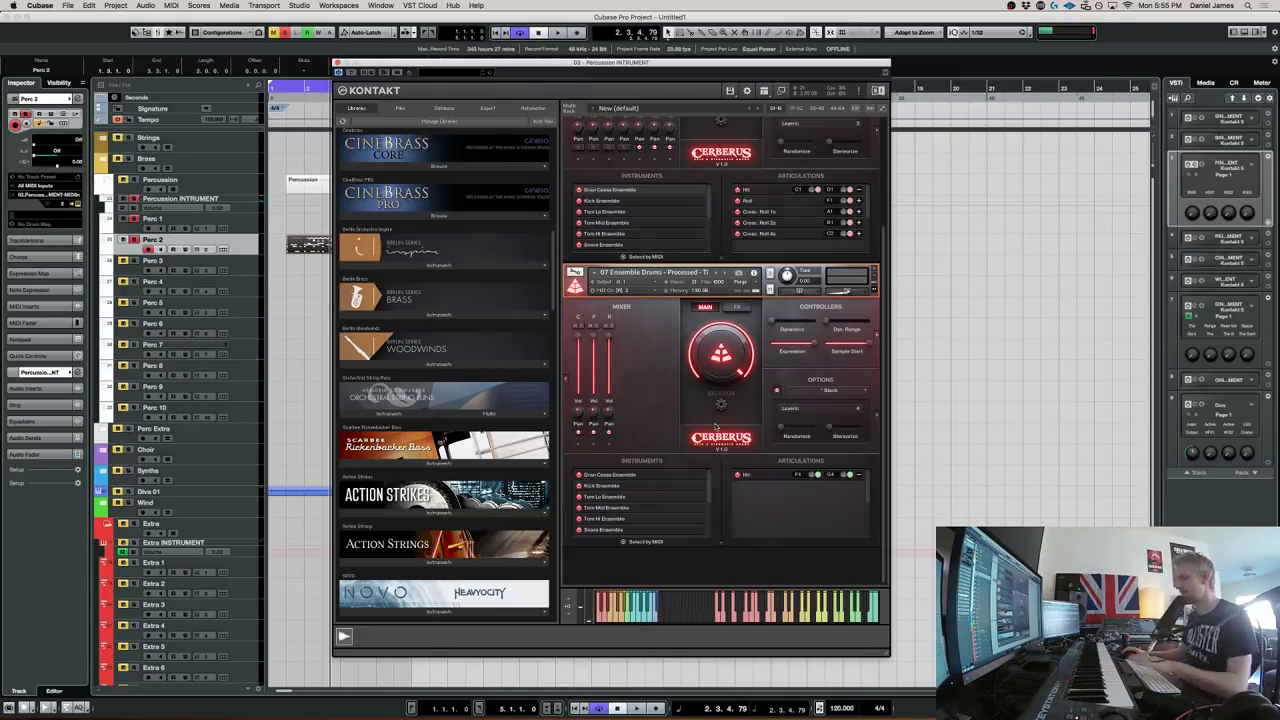
pyautogui.press('space')
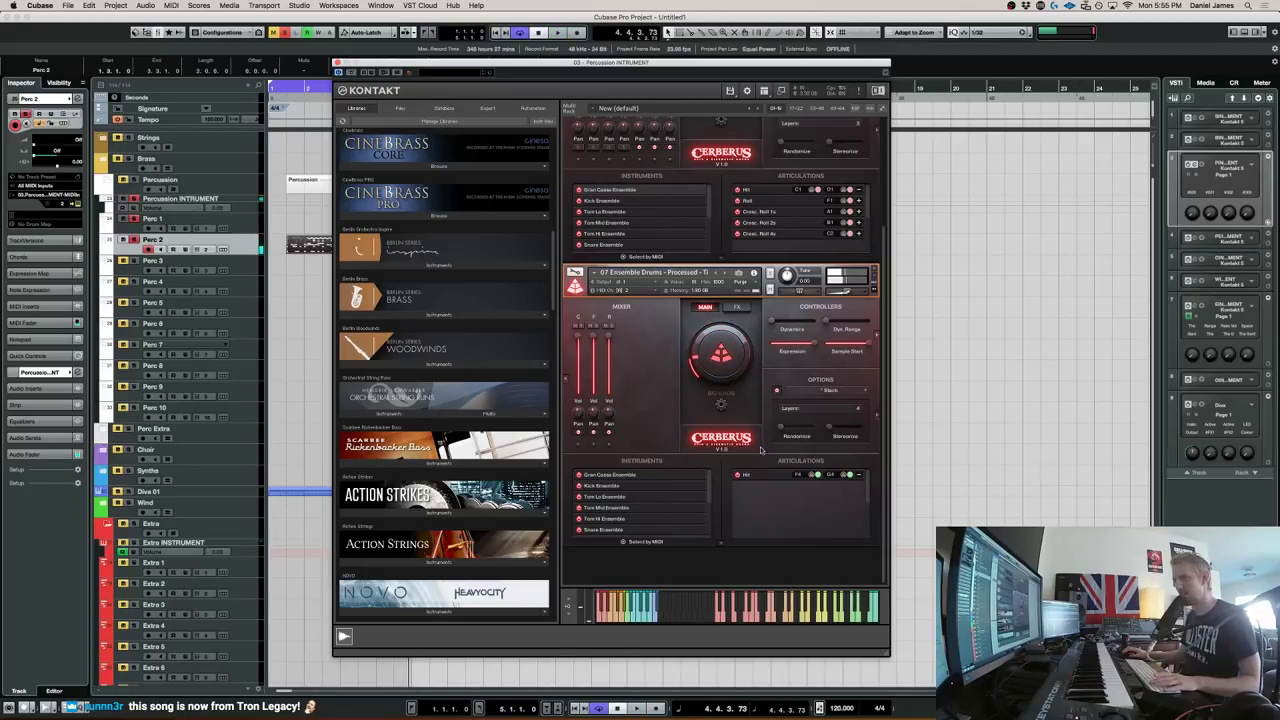
# Lower the upper limit of the Drive mapping and play the Perc 2 part while turning the Big Knob fully up
pyautogui.click(723, 405)
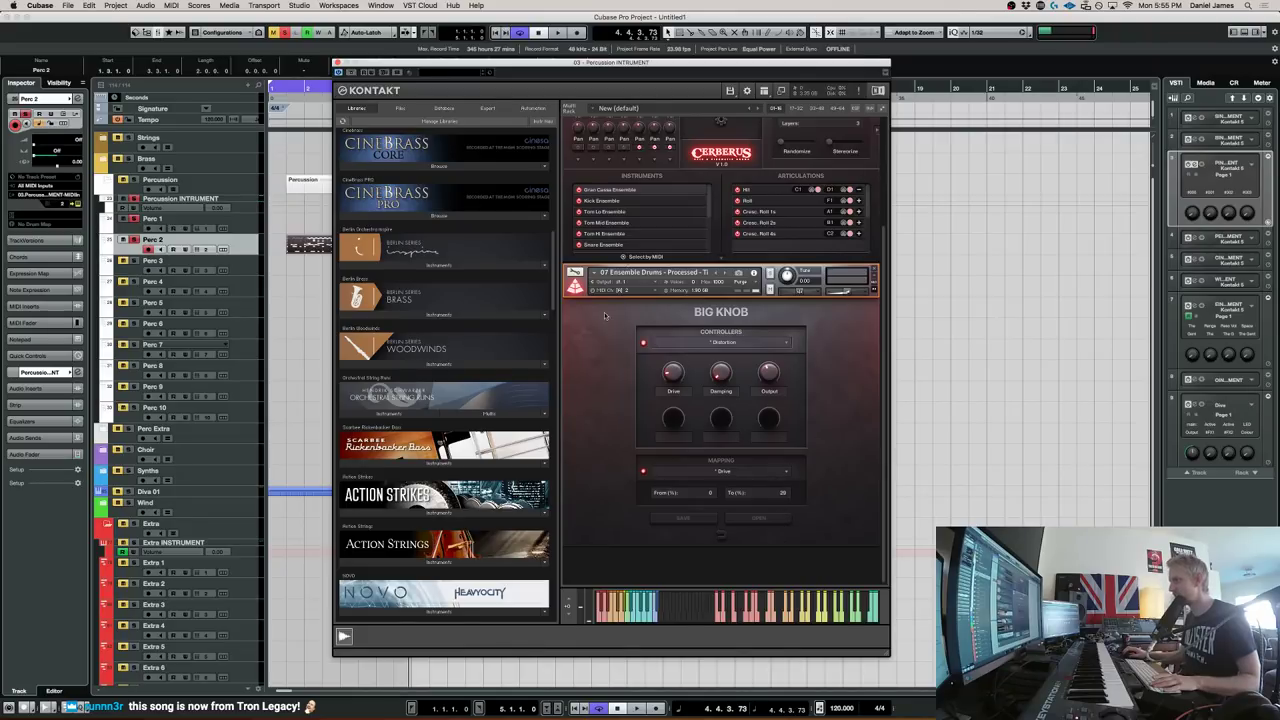
pyautogui.click(719, 535)
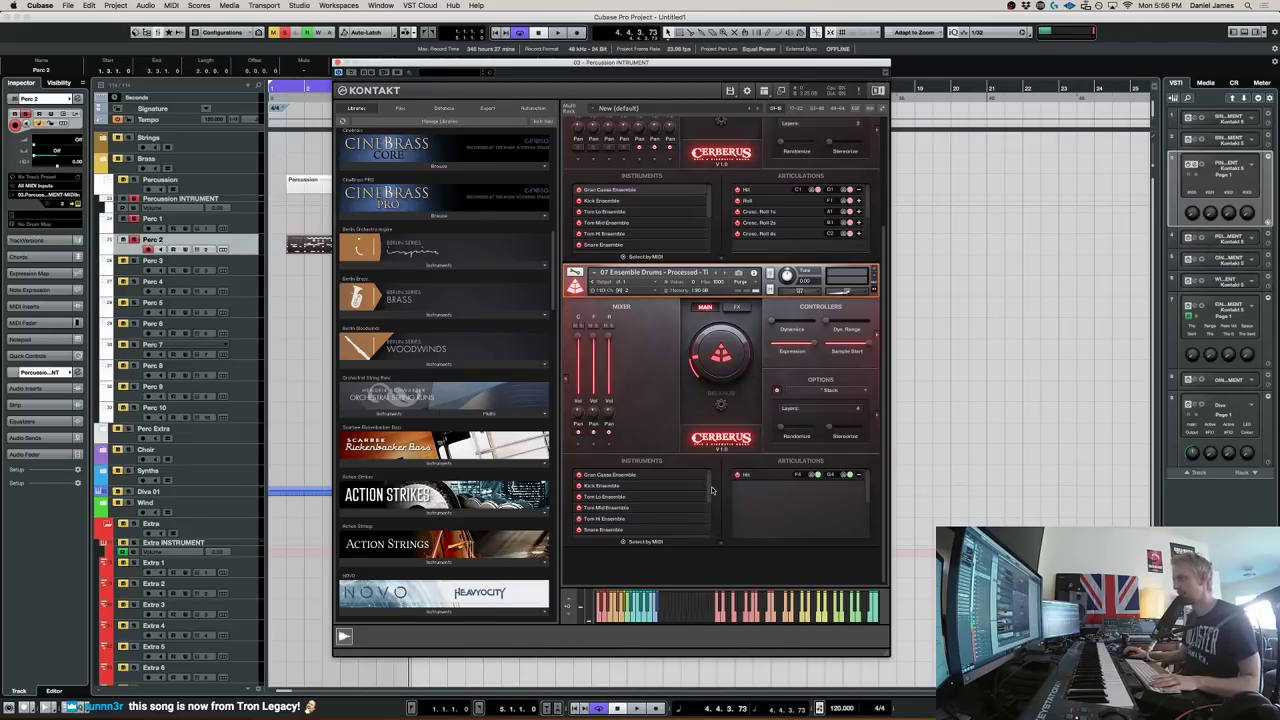
pyautogui.press('space')
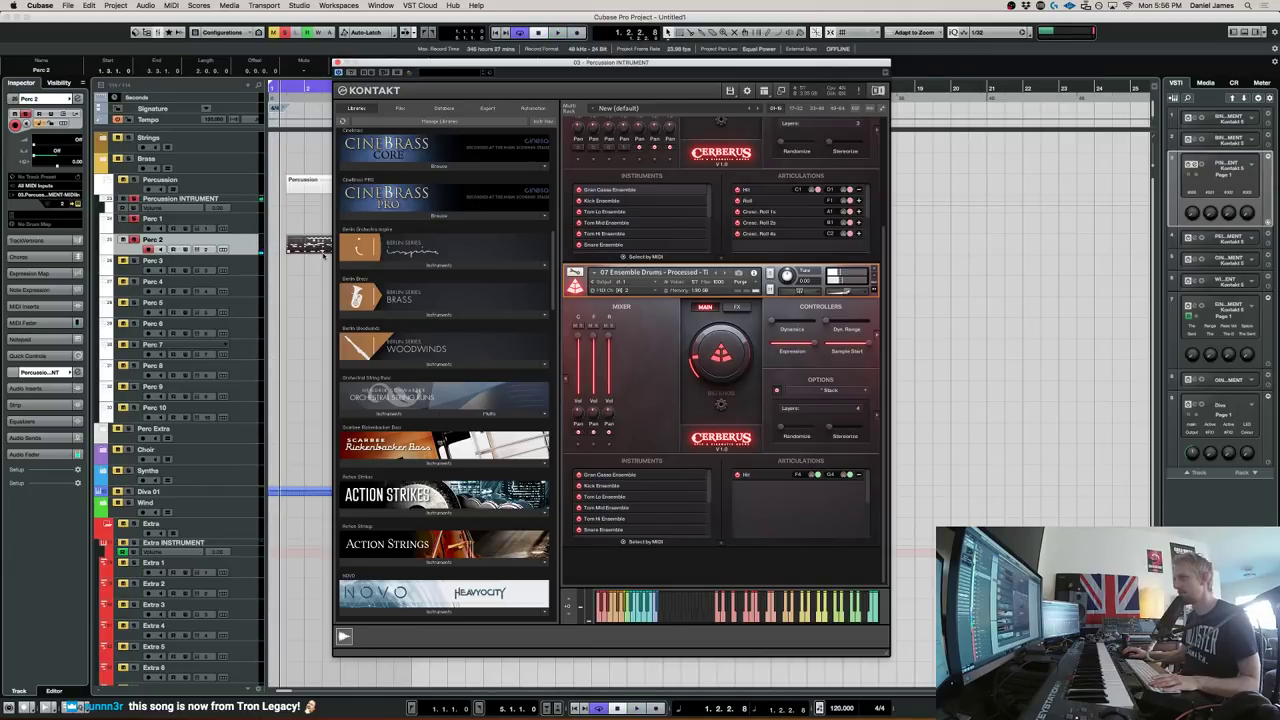
pyautogui.press('space')
pyautogui.moveTo(726, 350); pyautogui.dragTo(730, 285)
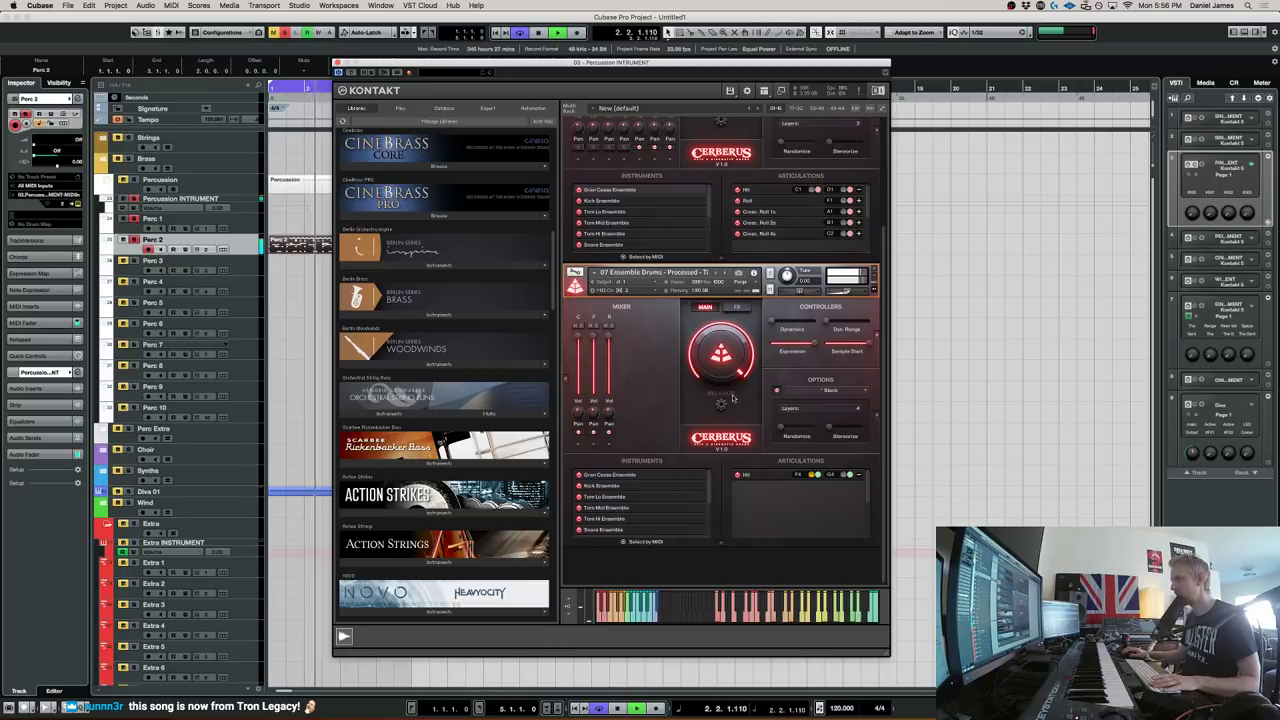
# Try an upper limit of 87 % for the Drive mapping, then reduce it to 12 %
pyautogui.click(727, 400)
pyautogui.moveTo(785, 487)
pyautogui.mouseDown()
pyautogui.moveTo(783, 461)
pyautogui.moveTo(782, 484)
pyautogui.mouseUp()
pyautogui.scroll(-5, 772, 448)
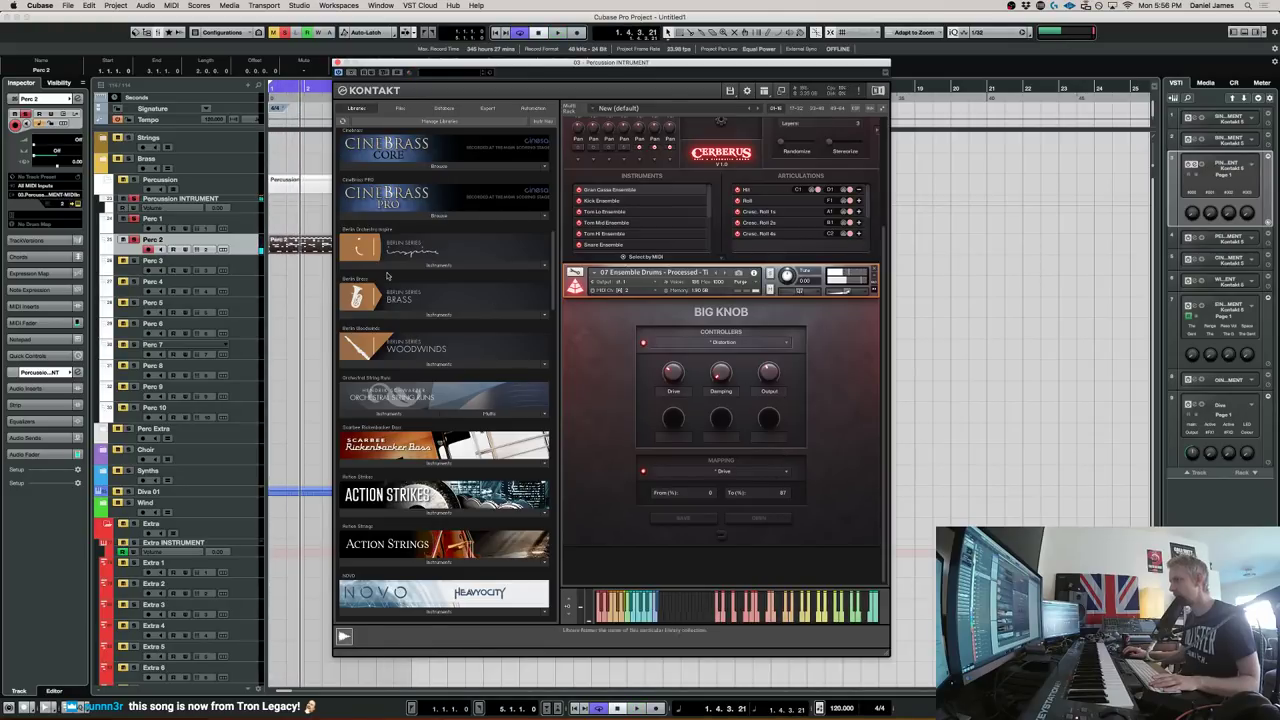
pyautogui.click(731, 343)
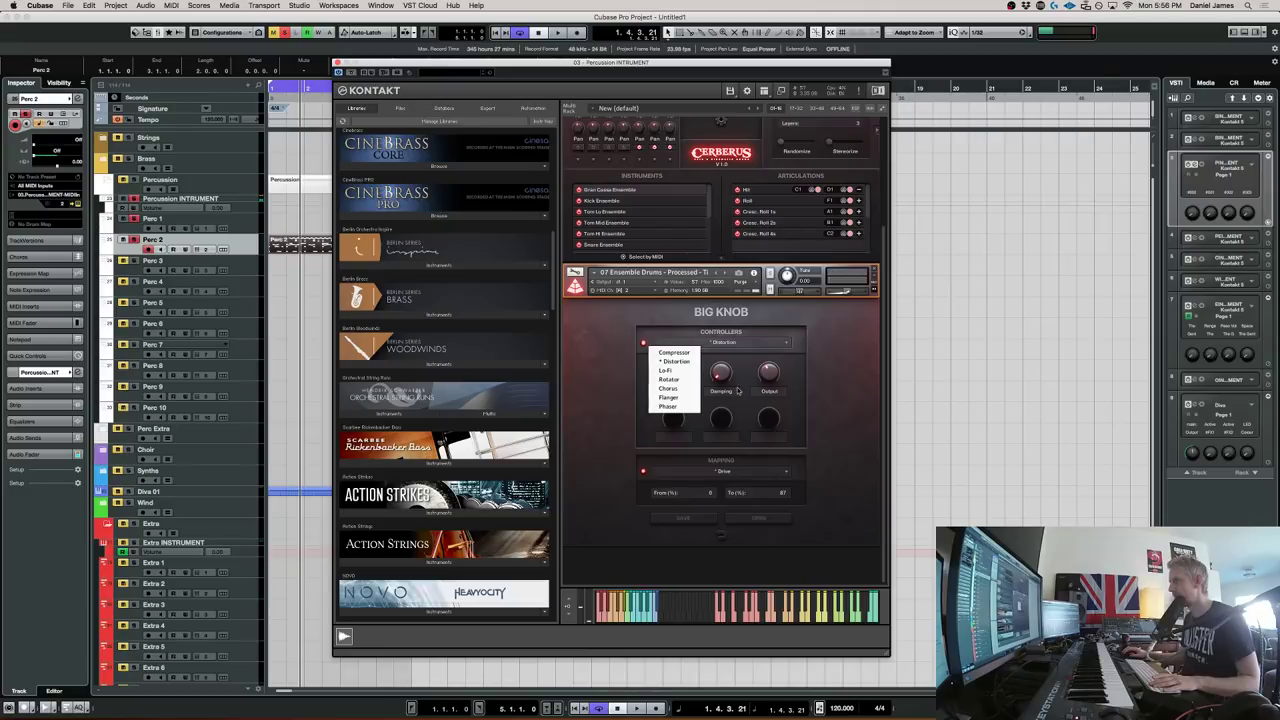
pyautogui.click(780, 498)
pyautogui.moveTo(782, 494); pyautogui.dragTo(781, 500)
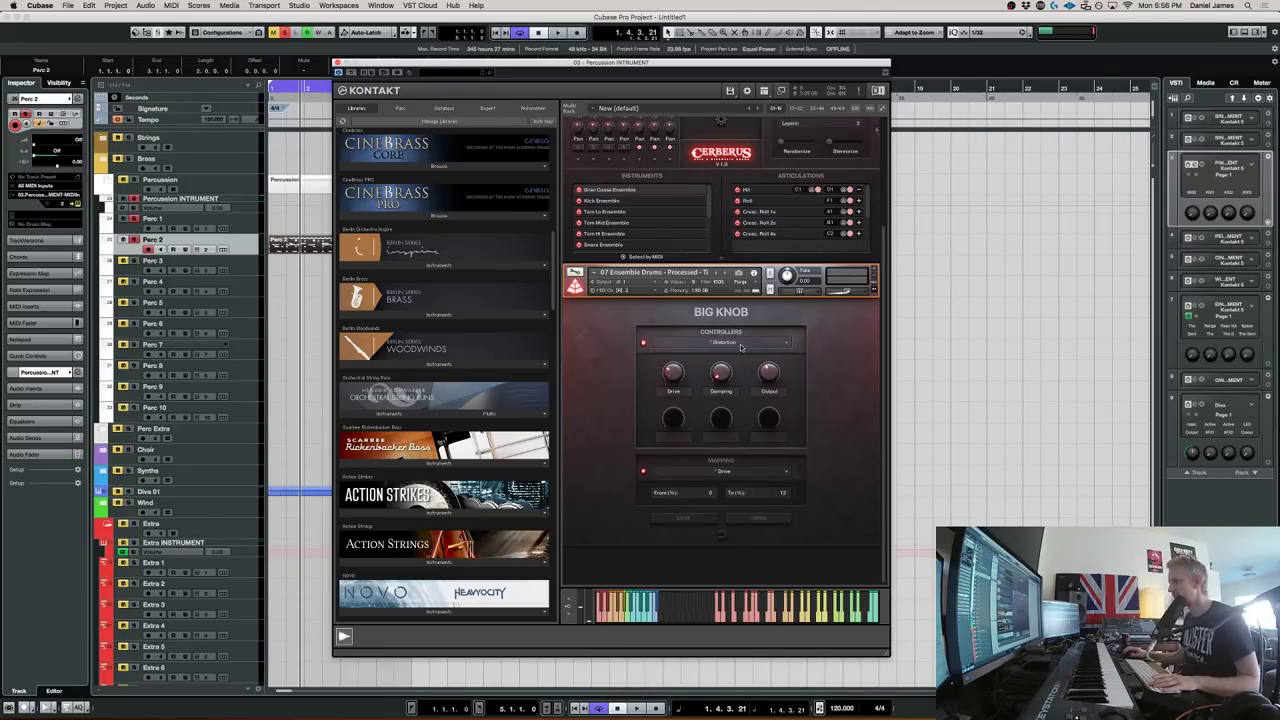
# Select the Rotator controller, enable its Speed mapping, and play the Perc 2 part while turning the Big Knob
pyautogui.click(740, 344)
pyautogui.click(670, 379)
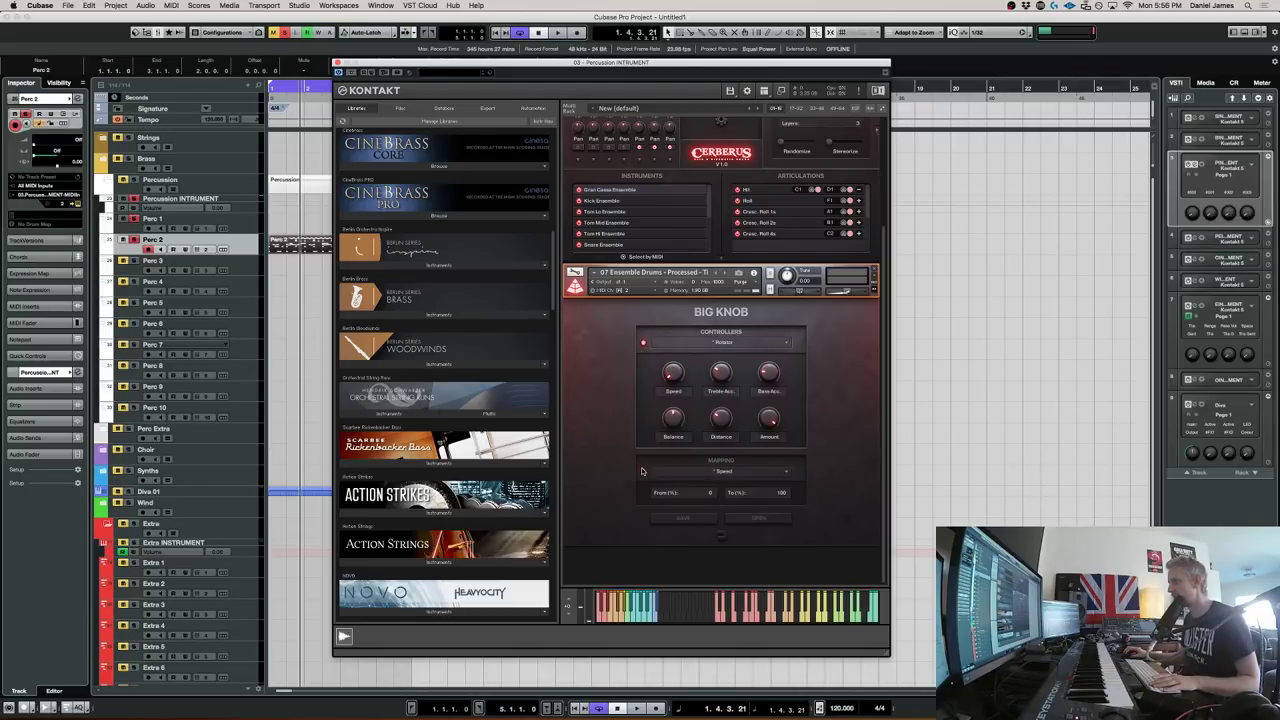
pyautogui.click(728, 541)
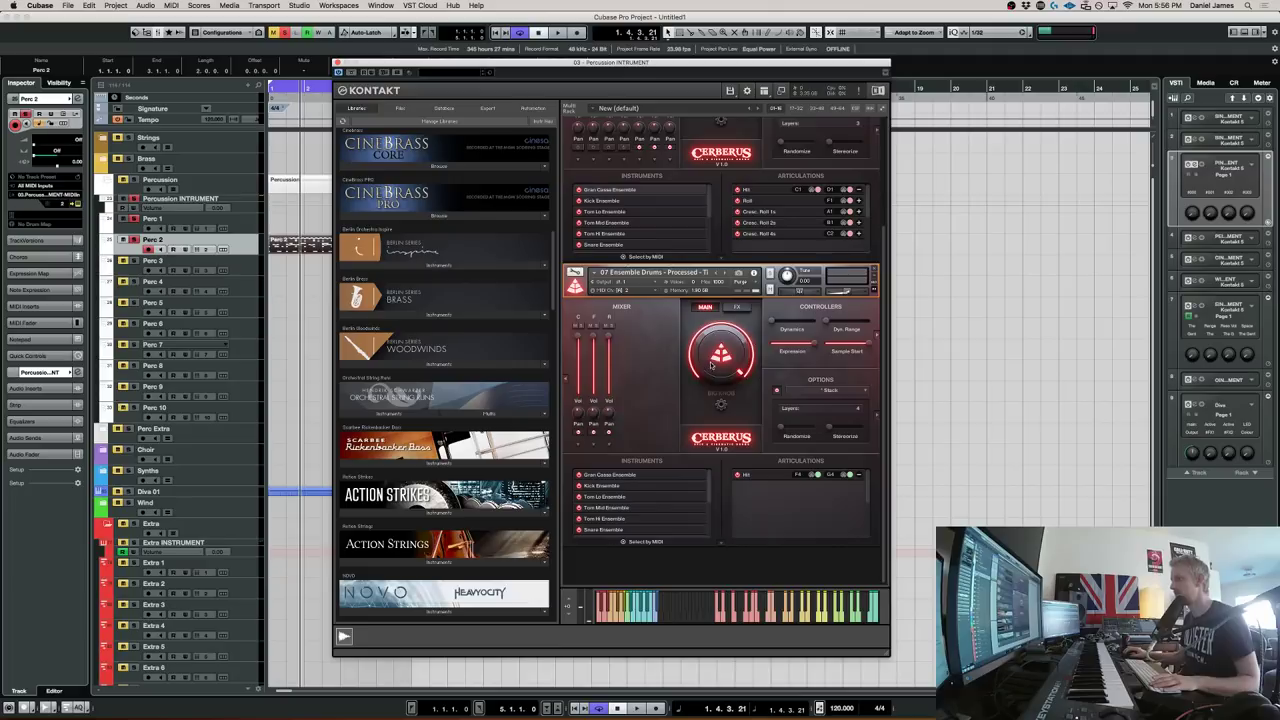
pyautogui.press('space')
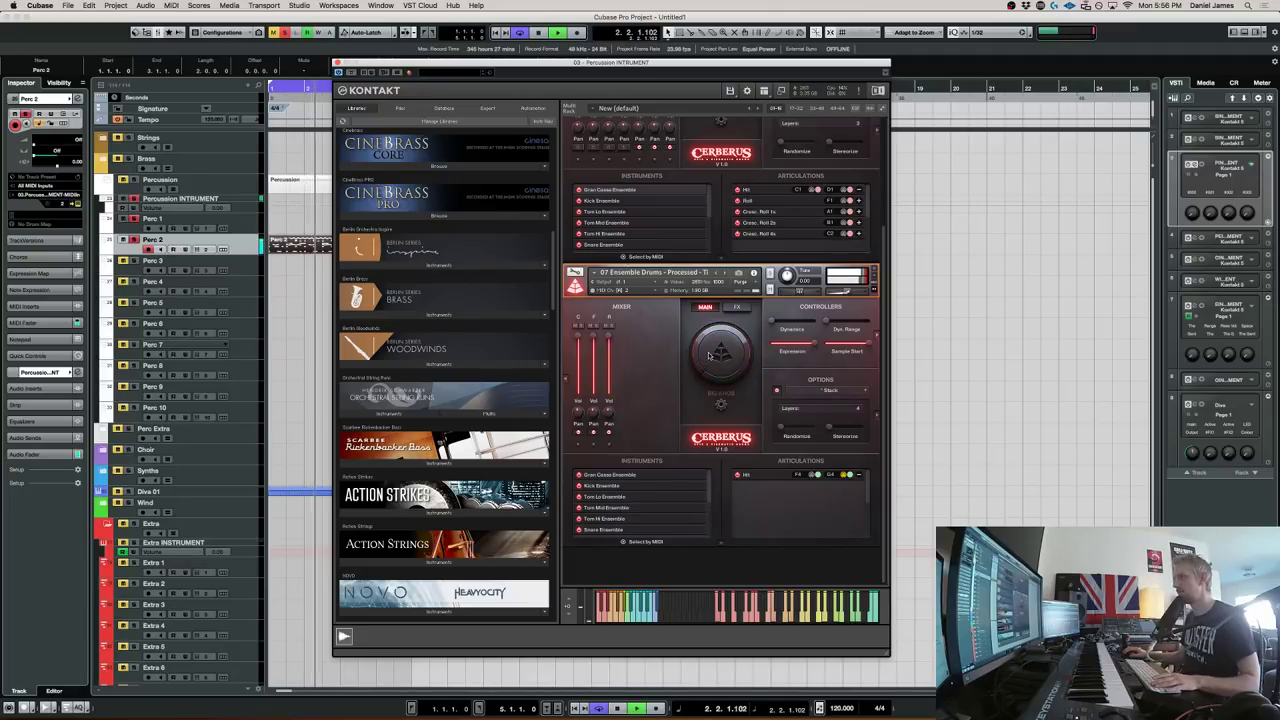
pyautogui.press('space')
# Enable the Rotator's Amount mapping for the Big Knob and play the Perc 2 part while turning the knob
pyautogui.click(720, 410)
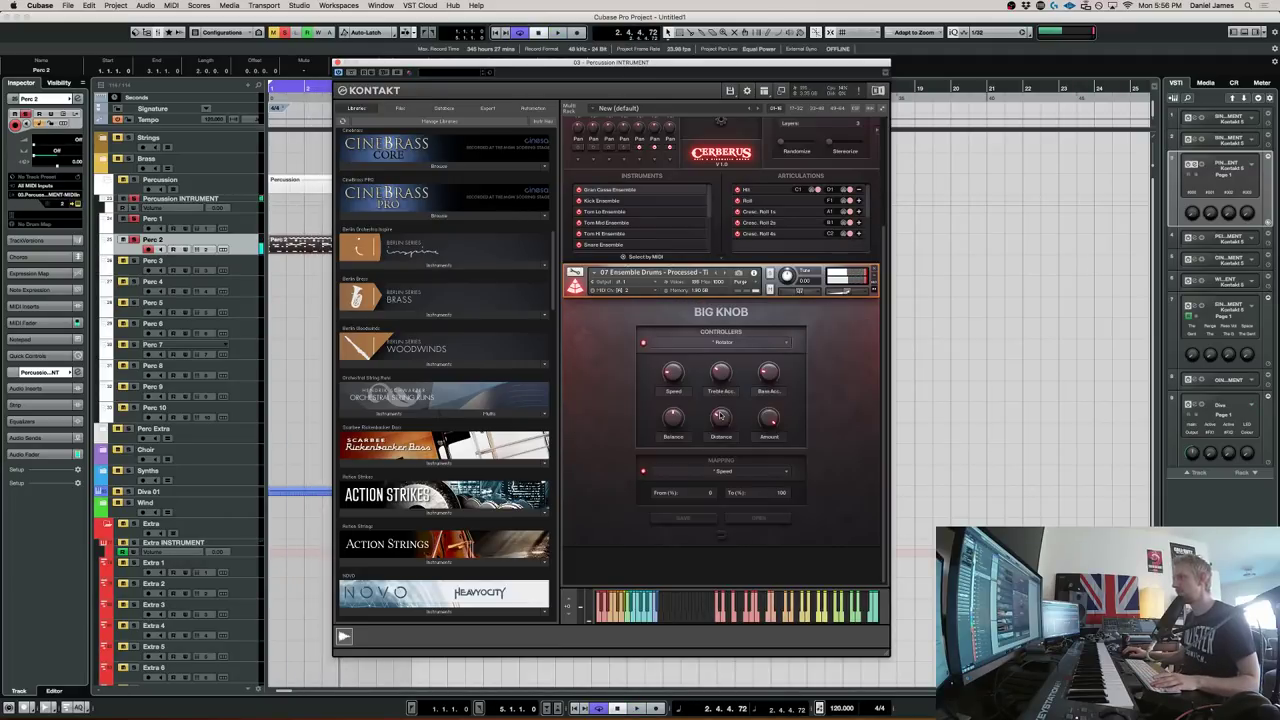
pyautogui.click(709, 476)
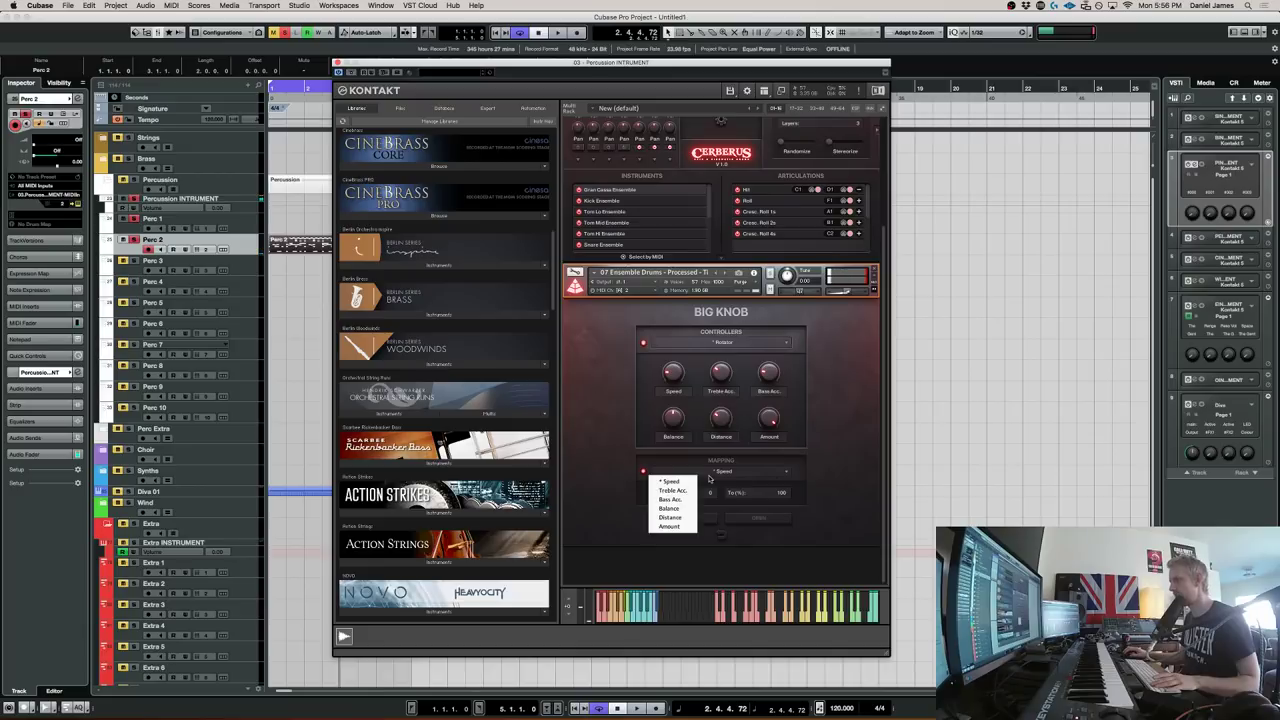
pyautogui.click(686, 526)
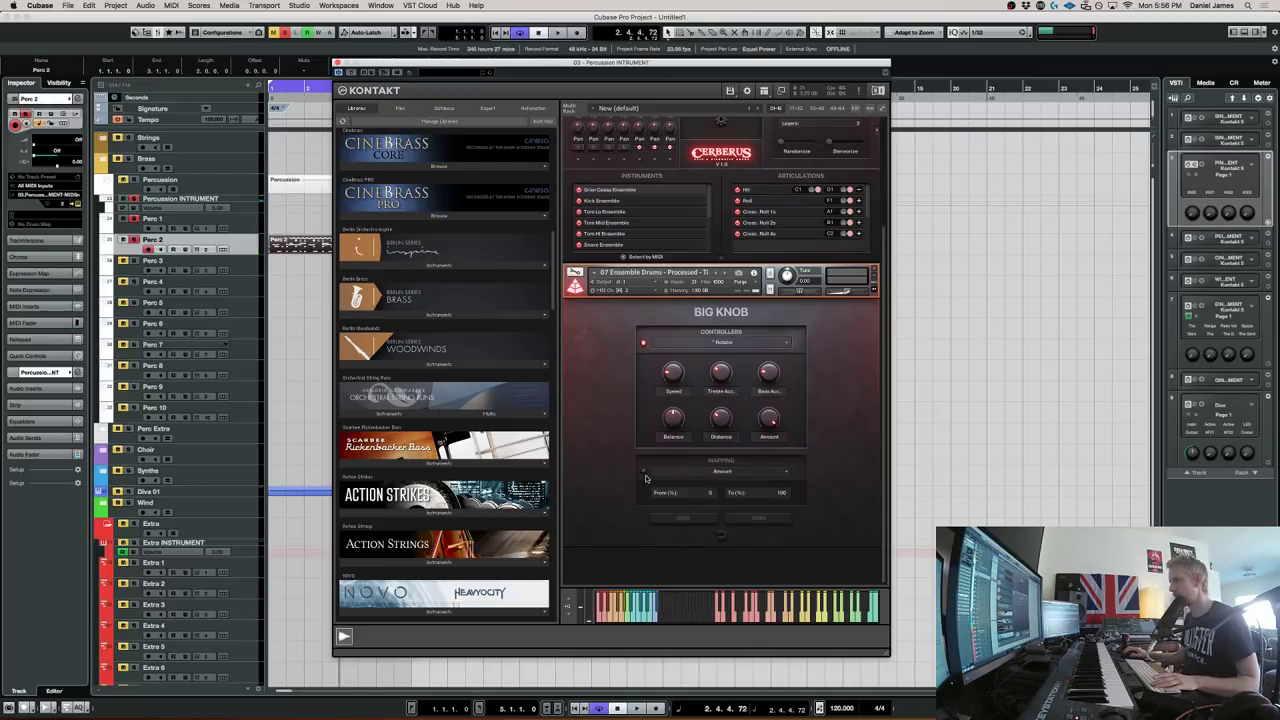
pyautogui.click(729, 476)
pyautogui.click(670, 482)
pyautogui.click(733, 478)
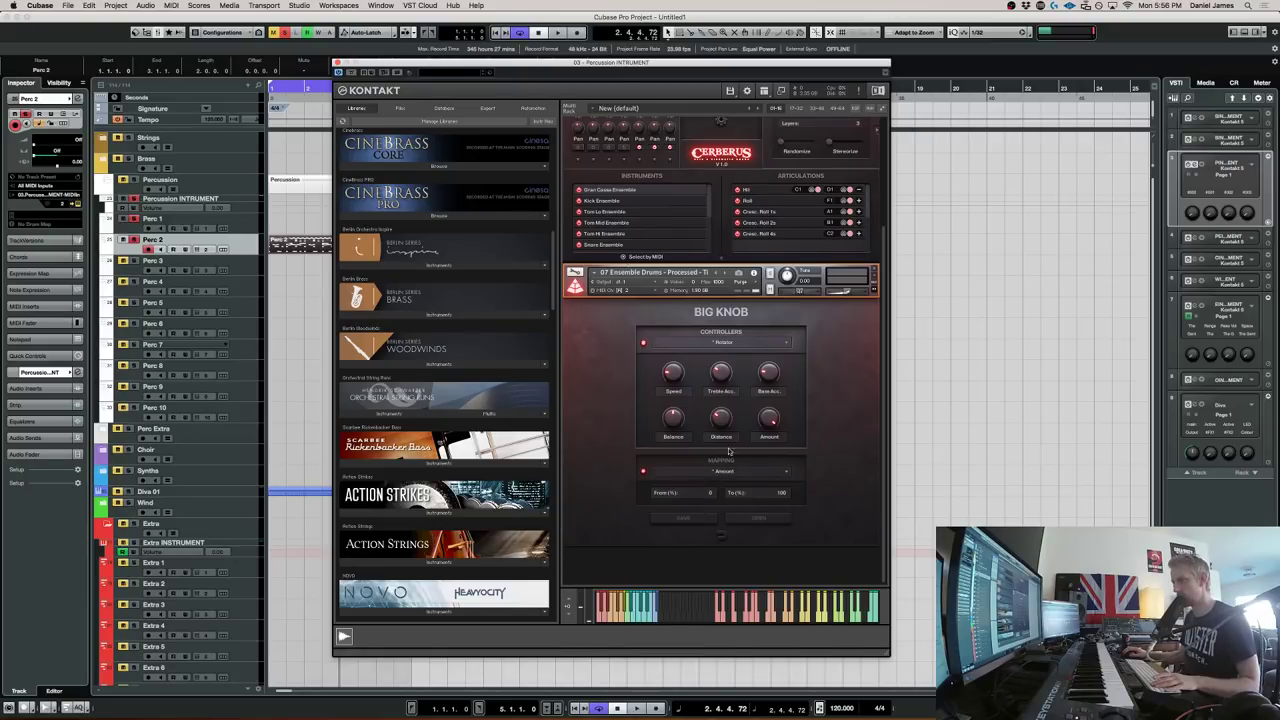
pyautogui.click(714, 536)
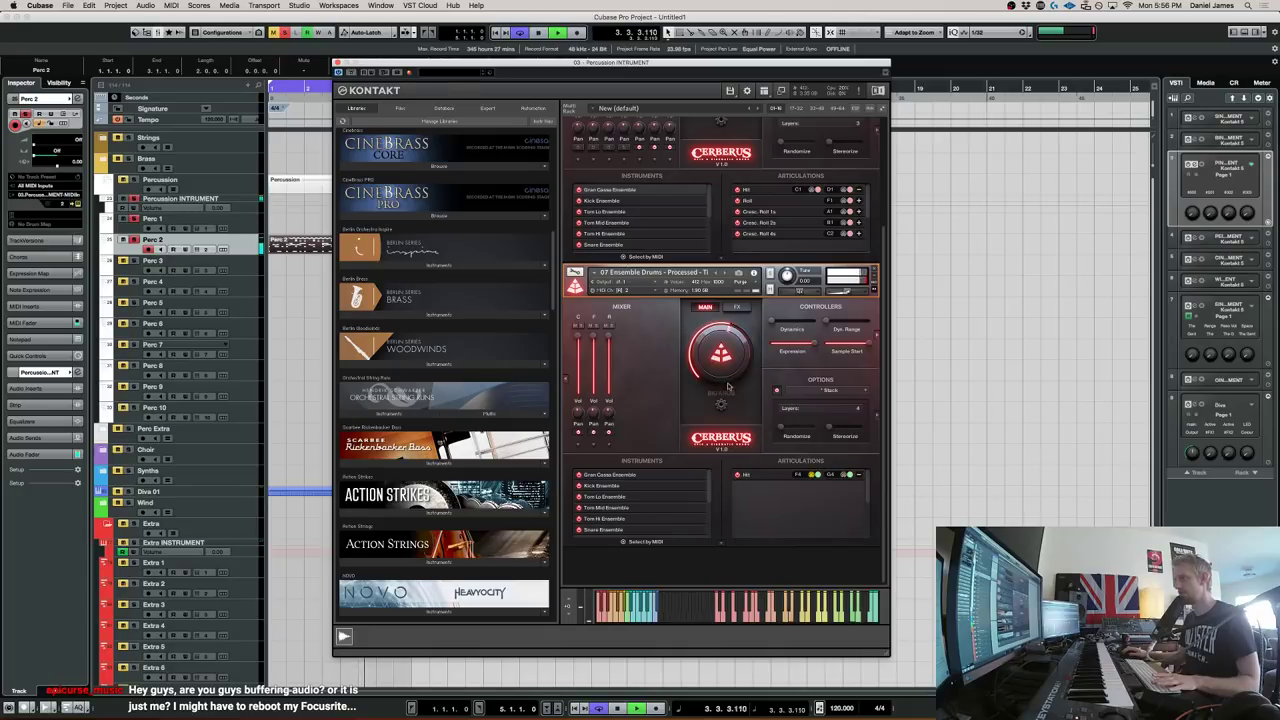
pyautogui.press('space')
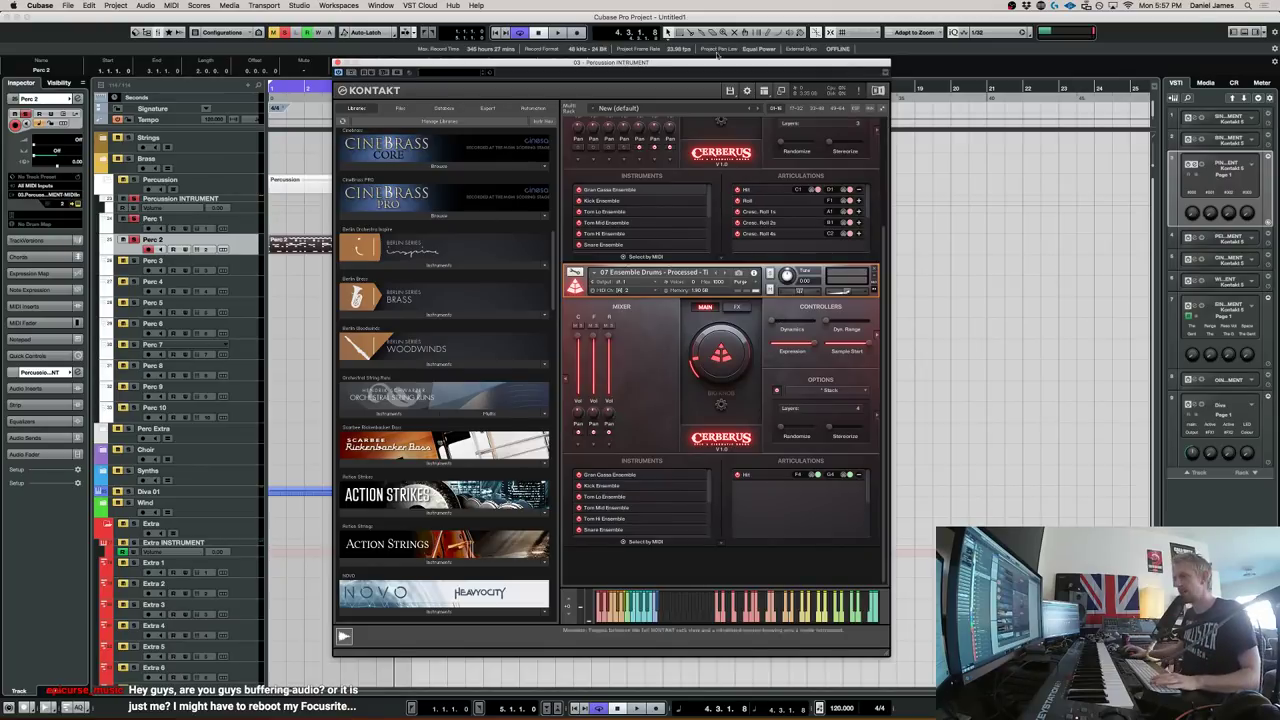
# Open the Perc 2 part in the Key Editor, move the Kontakt window aside and delete all of the part's notes
pyautogui.doubleClick(298, 248)
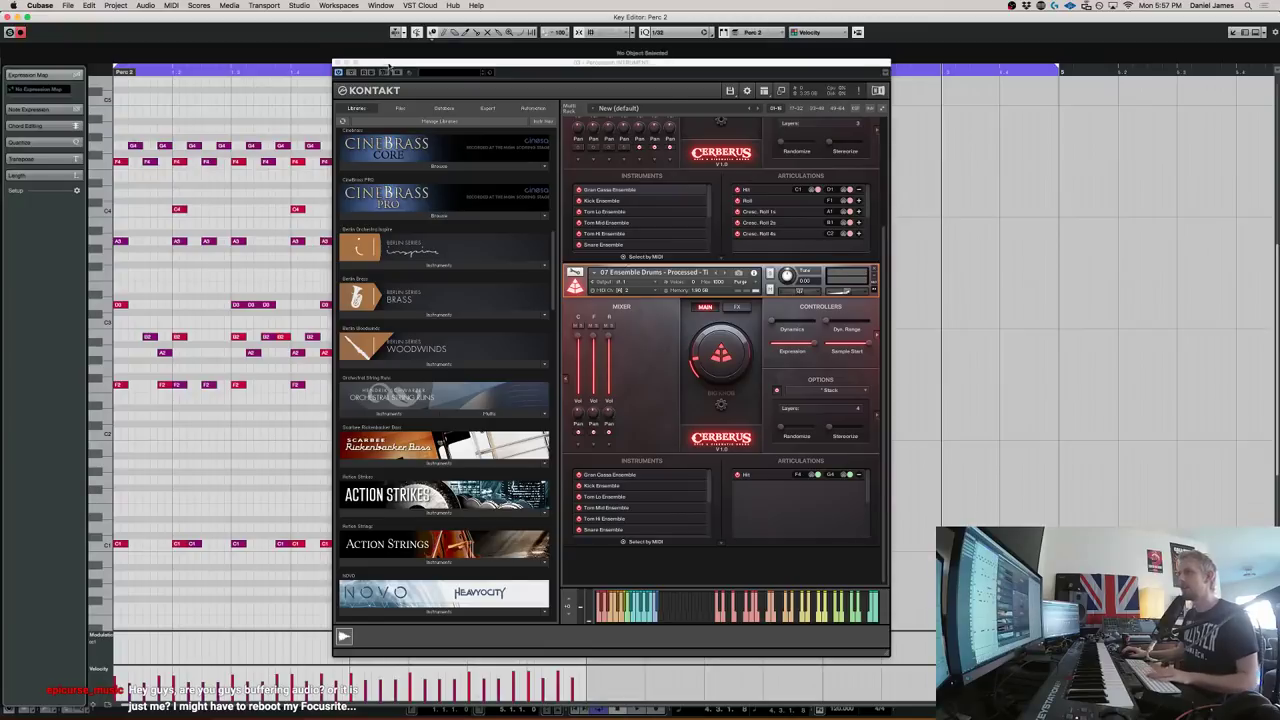
pyautogui.moveTo(386, 62); pyautogui.dragTo(754, 101)
pyautogui.click(640, 583)
pyautogui.moveTo(640, 583); pyautogui.dragTo(112, 74)
pyautogui.press('Delete')
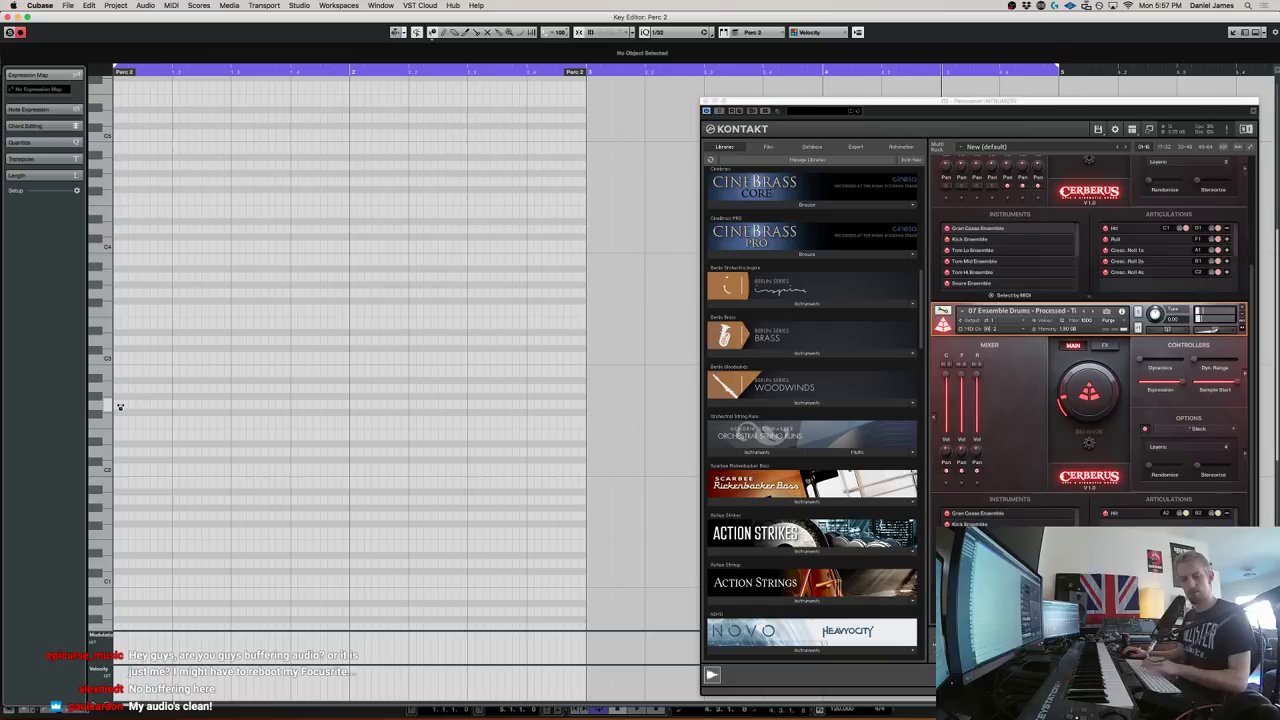
# Set the quantize value to 1/16 and draw the first alternating A2 and B2 notes at the start of bar 1
pyautogui.click(675, 32)
pyautogui.click(672, 22)
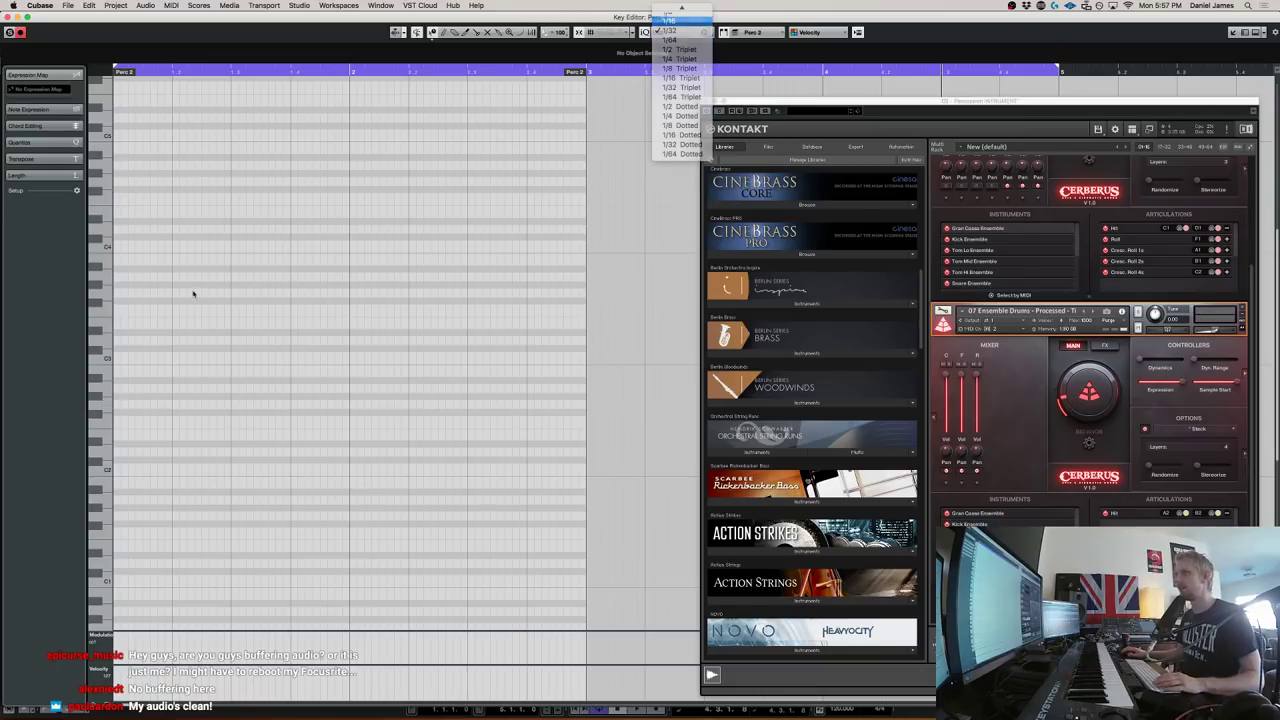
pyautogui.click(119, 397)
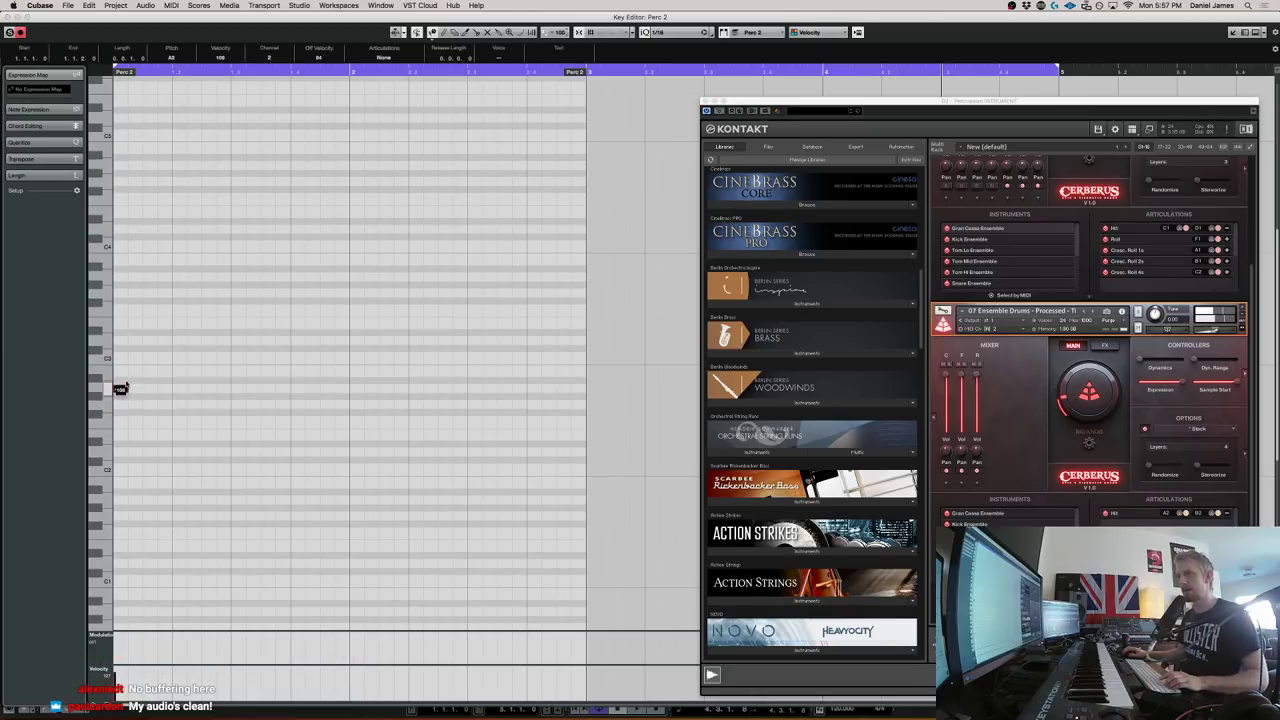
pyautogui.doubleClick(146, 375)
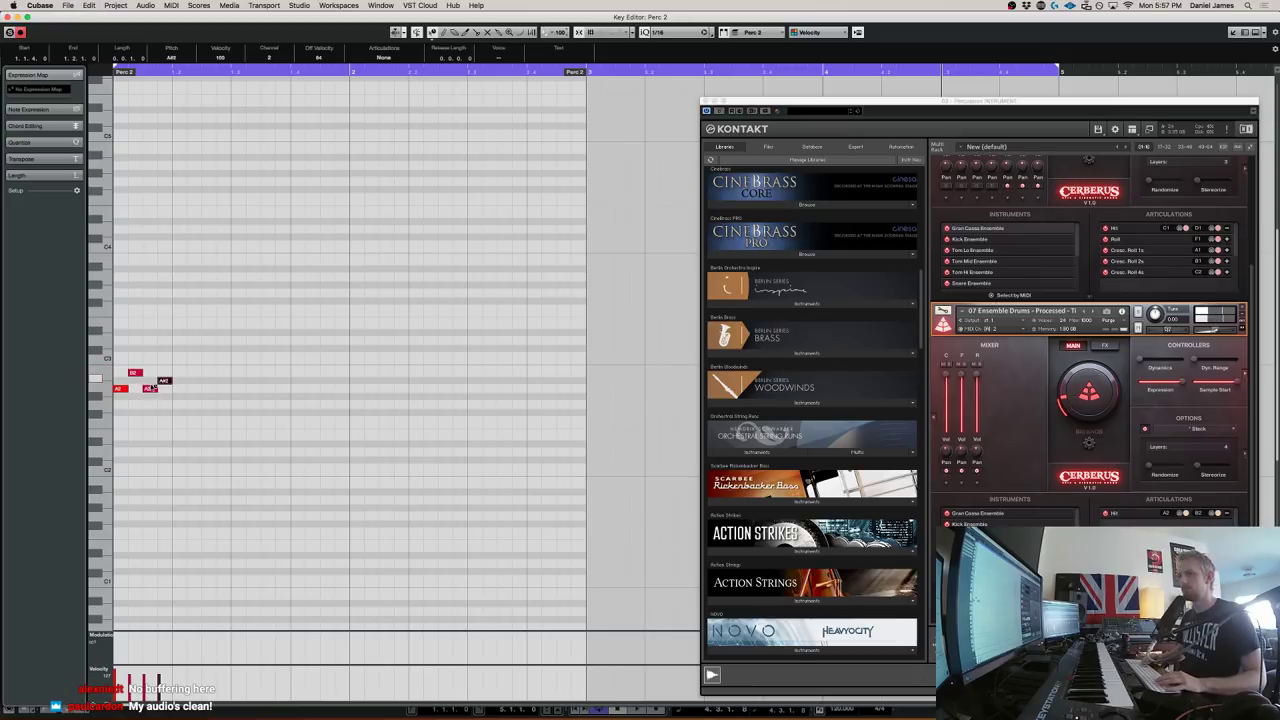
# Replace the misplaced A#2 note, extend the alternating A2 and B2 pattern to six sixteenth notes and play it
pyautogui.moveTo(177, 383); pyautogui.dragTo(138, 374)
pyautogui.press('Delete')
pyautogui.moveTo(138, 374); pyautogui.dragTo(183, 379)
pyautogui.moveTo(182, 382); pyautogui.dragTo(186, 365)
pyautogui.press('Down')
pyautogui.press('Down')
pyautogui.moveTo(192, 411); pyautogui.dragTo(200, 365)
pyautogui.press('Up')
pyautogui.press('Up')
pyautogui.press('space')
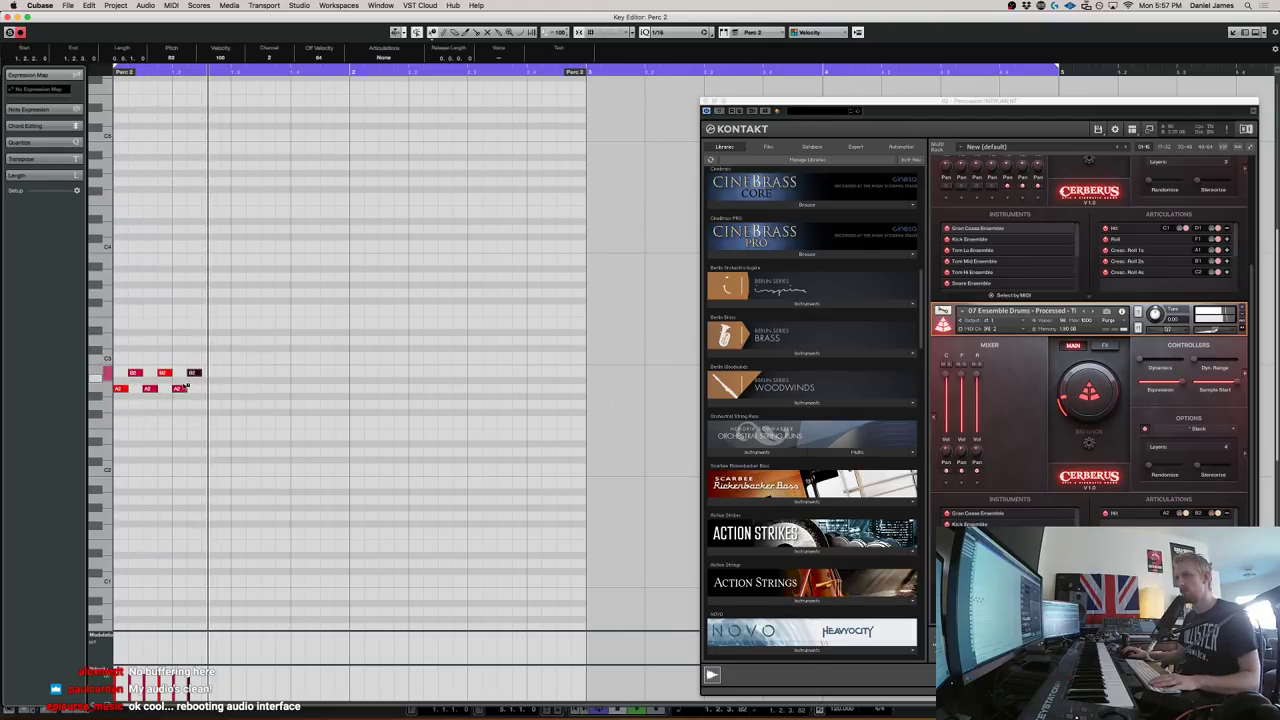
# Duplicate the six-note A2/B2 phrase directly after itself in bar 1
pyautogui.press('super+a')
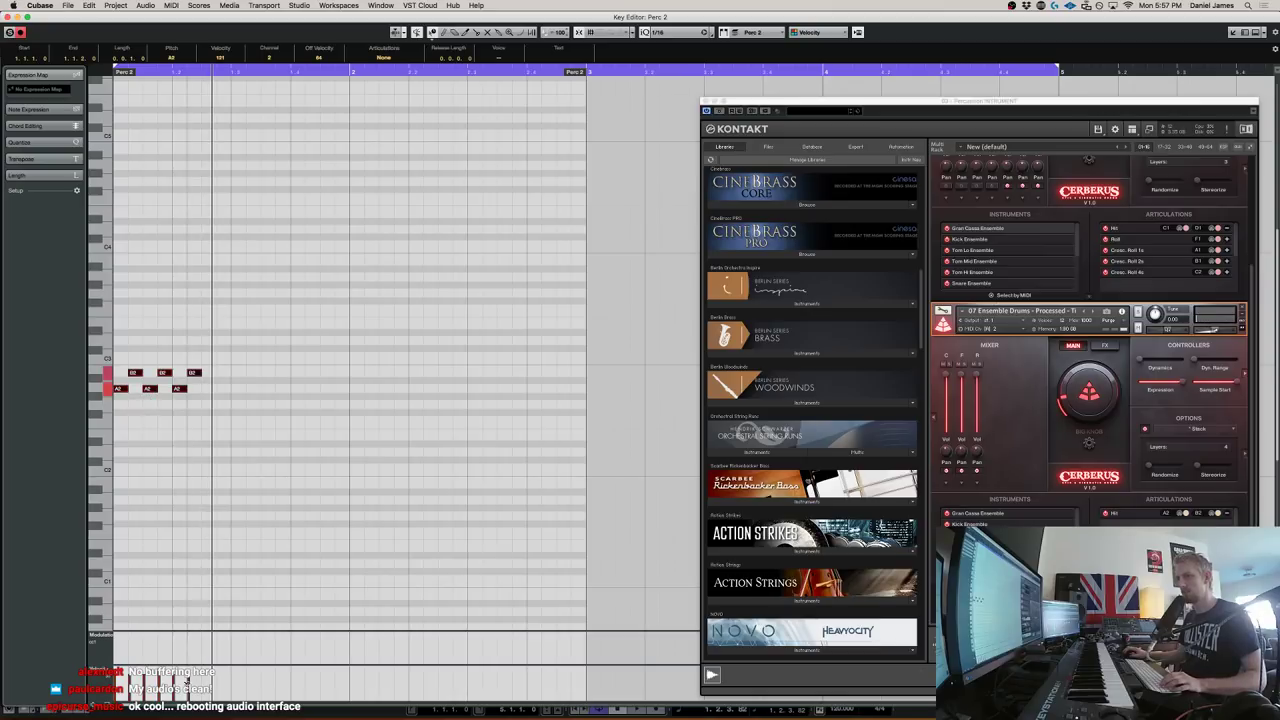
pyautogui.click(137, 421)
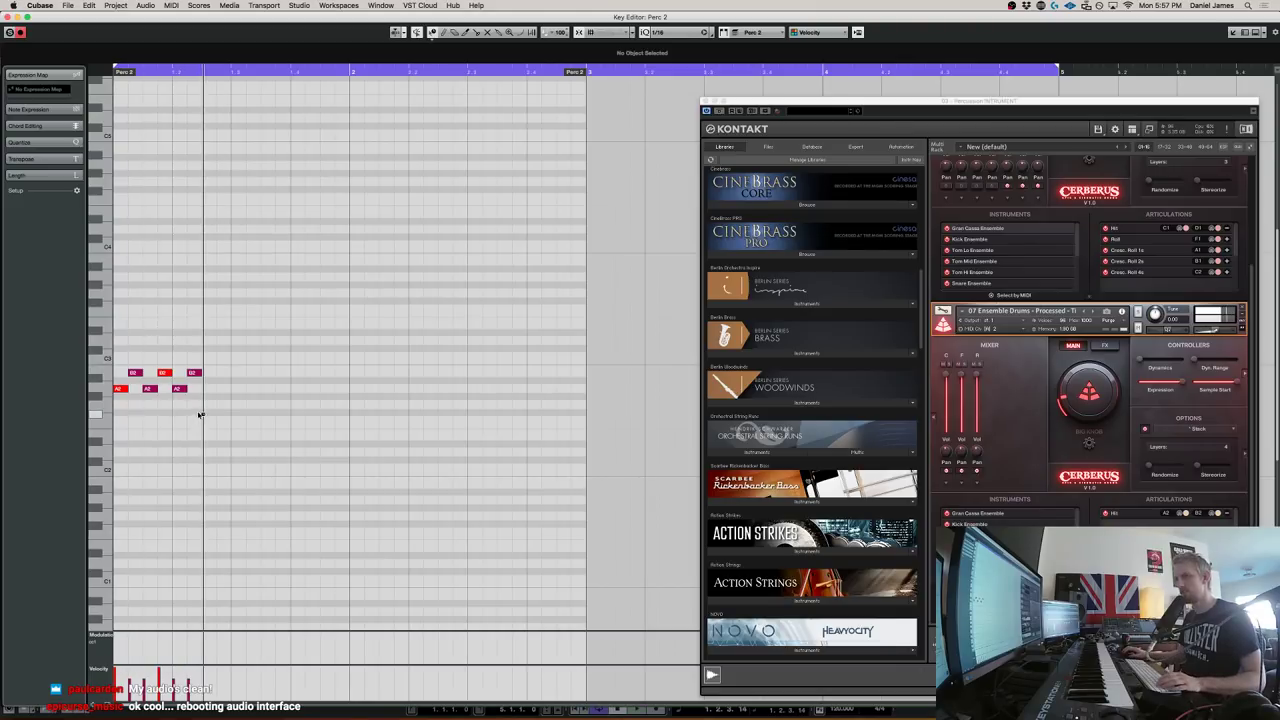
pyautogui.moveTo(204, 415); pyautogui.dragTo(100, 330)
pyautogui.press('super+d')
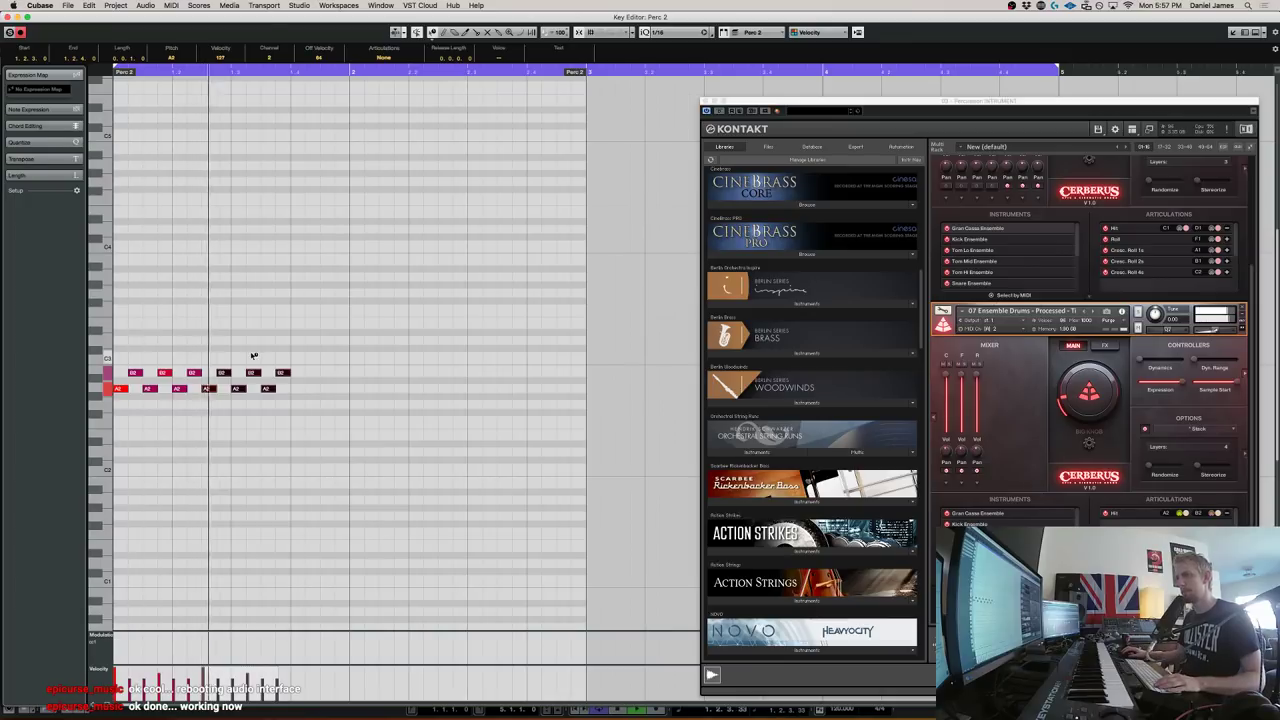
pyautogui.click(237, 404)
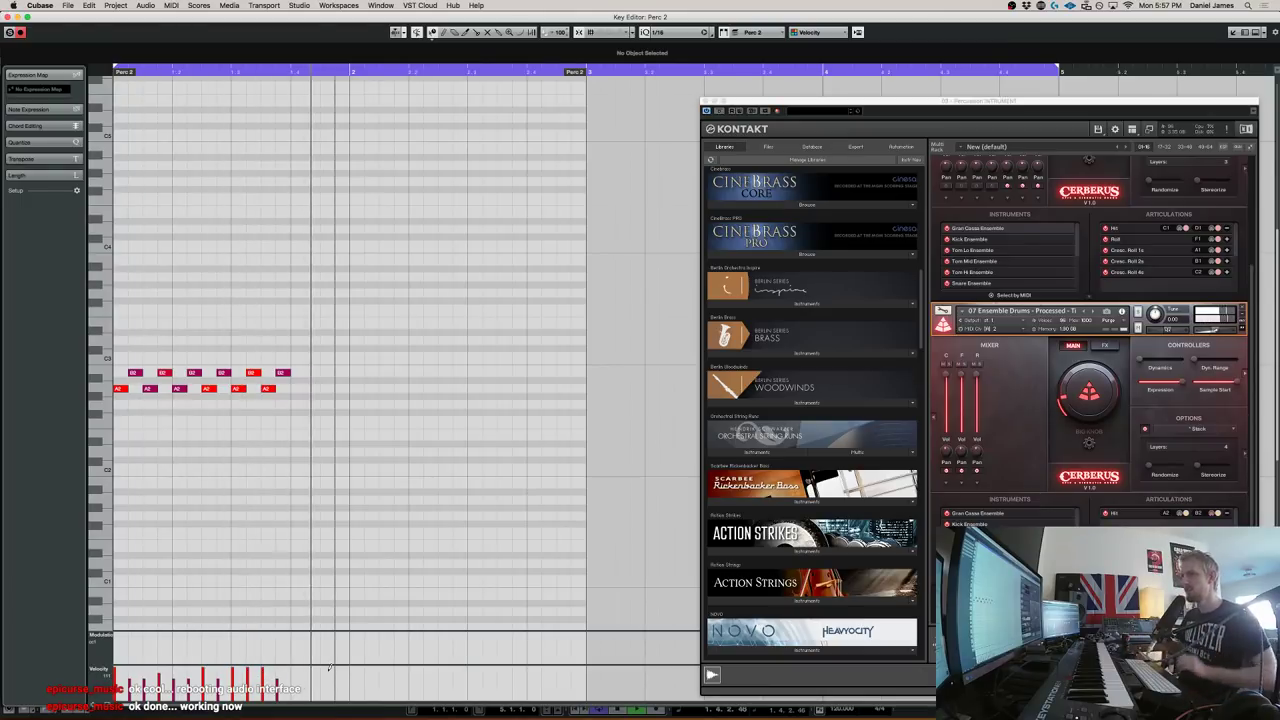
# Duplicate the last four notes to fill bar 1, then duplicate the whole pattern into bar 2
pyautogui.press('space')
pyautogui.moveTo(306, 444); pyautogui.dragTo(243, 356)
pyautogui.hotkey('alt', 'd')
pyautogui.press('space')
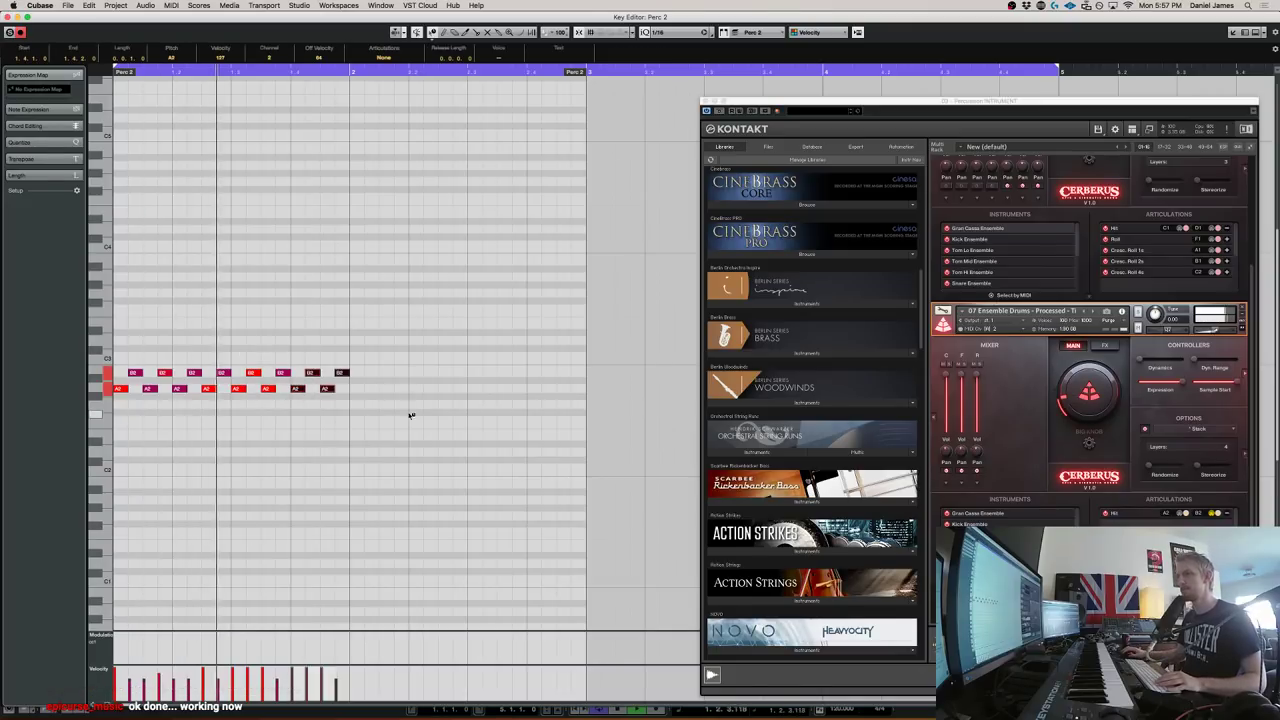
pyautogui.press('super+a')
pyautogui.hotkey('alt', 'd')
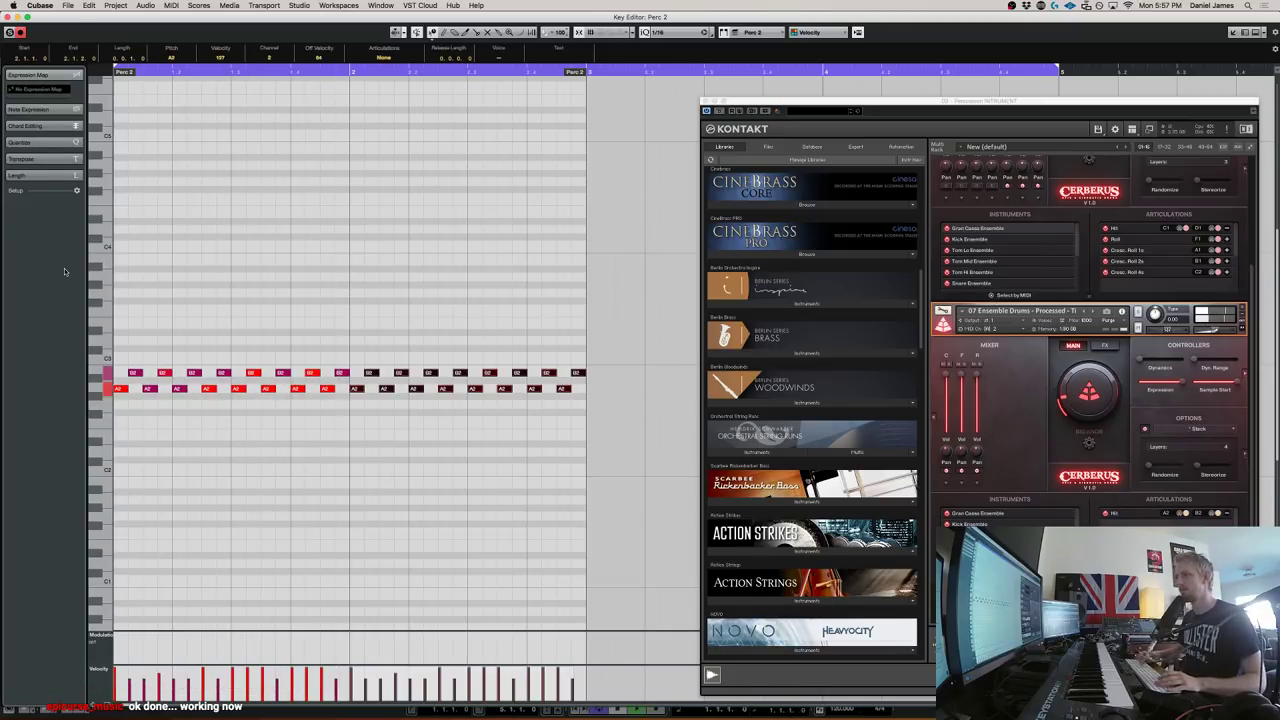
# Set the quantize value to 1/32 and split the B2 note on beat 3 of bar 2 into two 1/32 notes
pyautogui.click(664, 32)
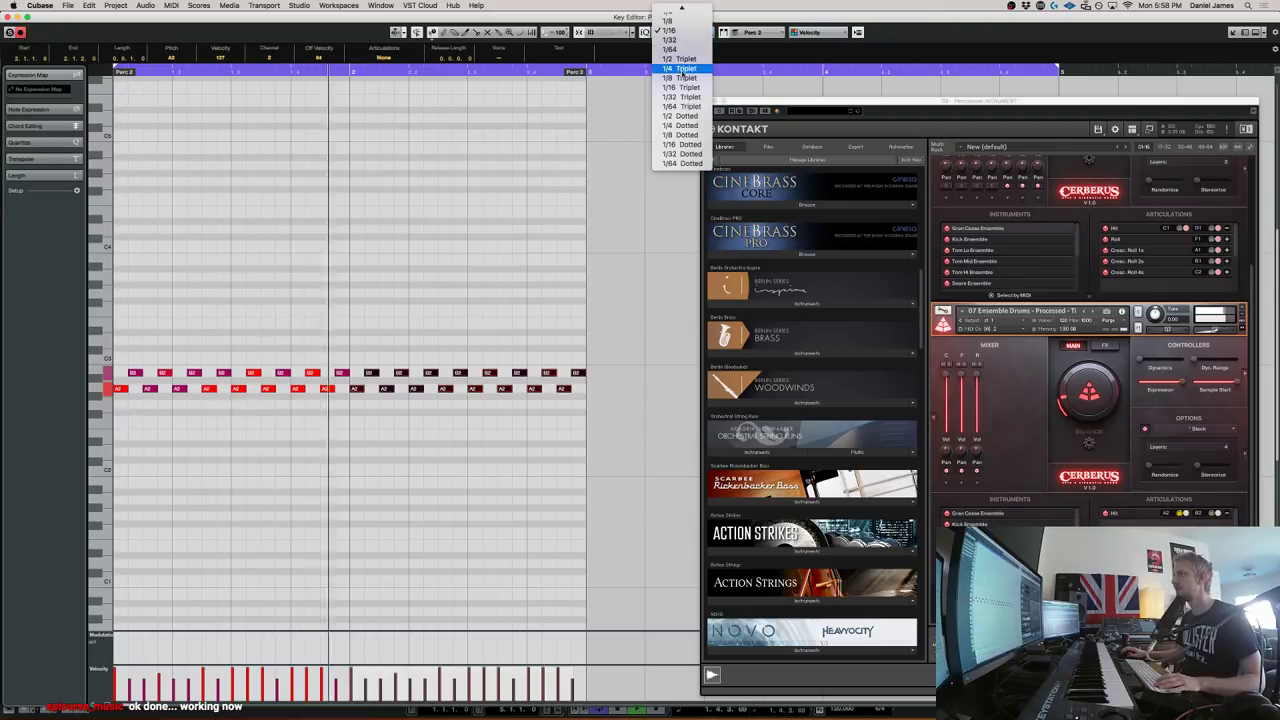
pyautogui.click(681, 87)
pyautogui.click(672, 32)
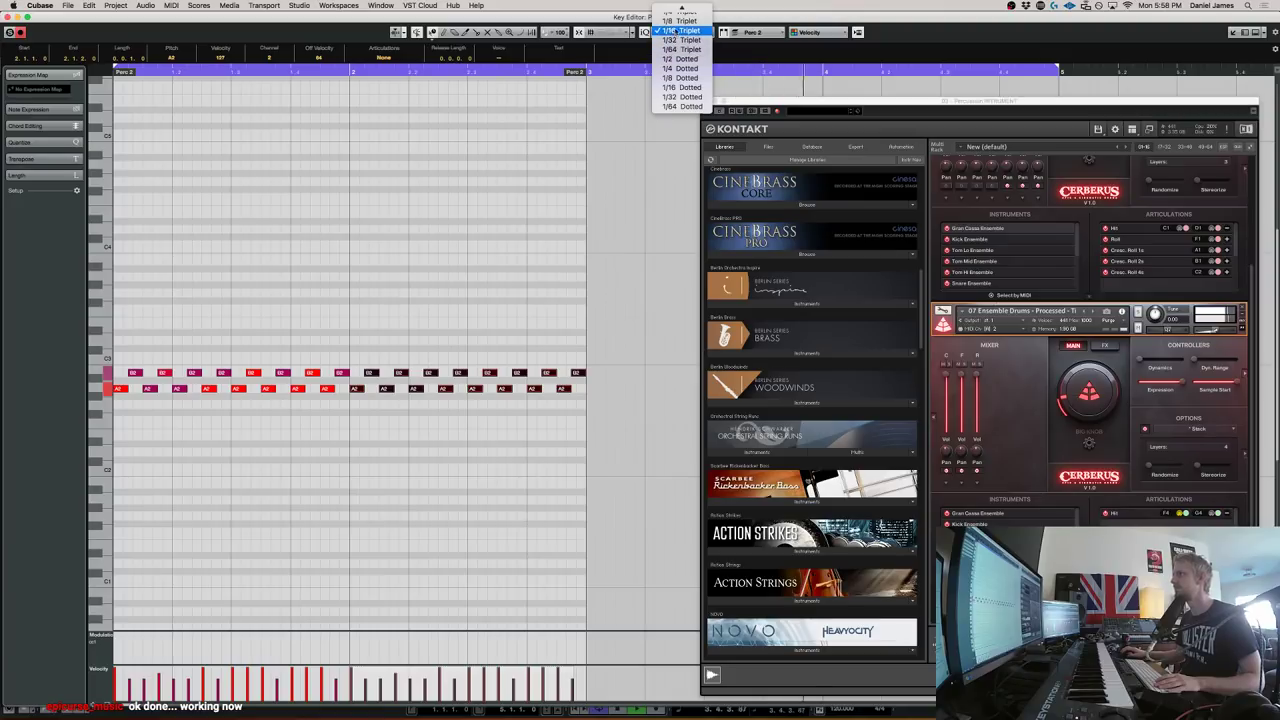
pyautogui.scroll(3, 678, 36)
pyautogui.click(683, 41)
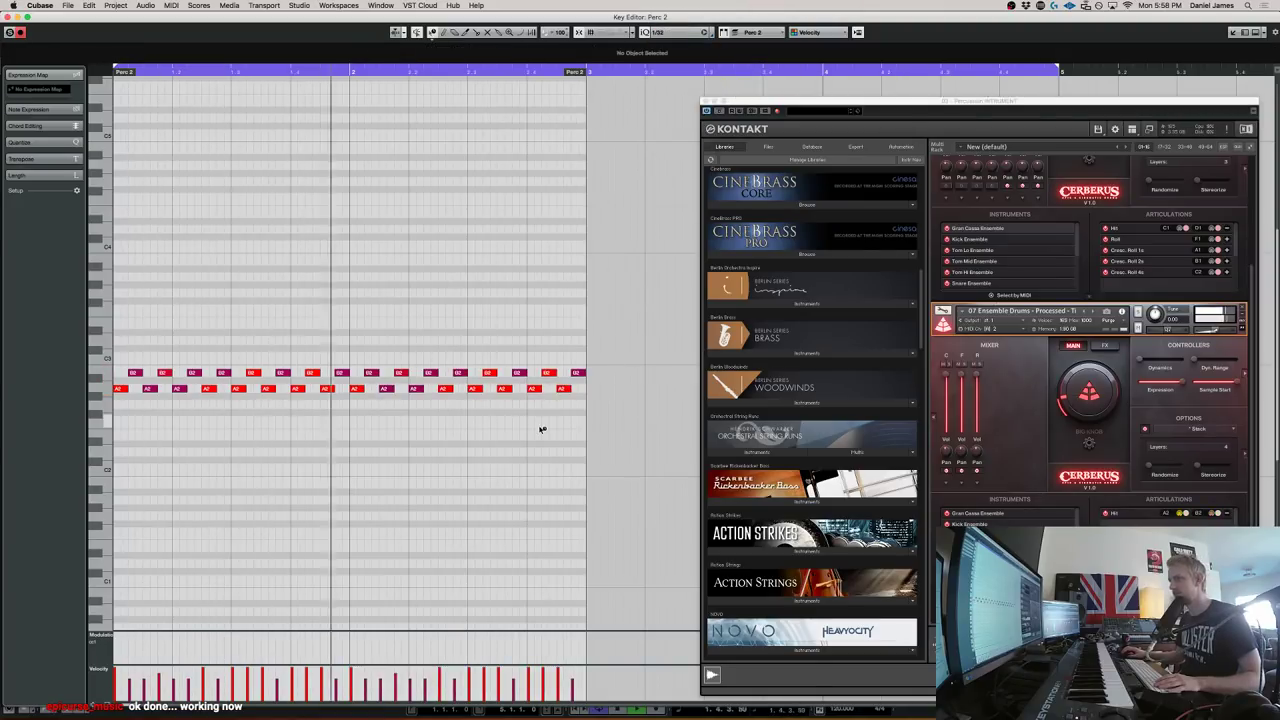
pyautogui.click(490, 372)
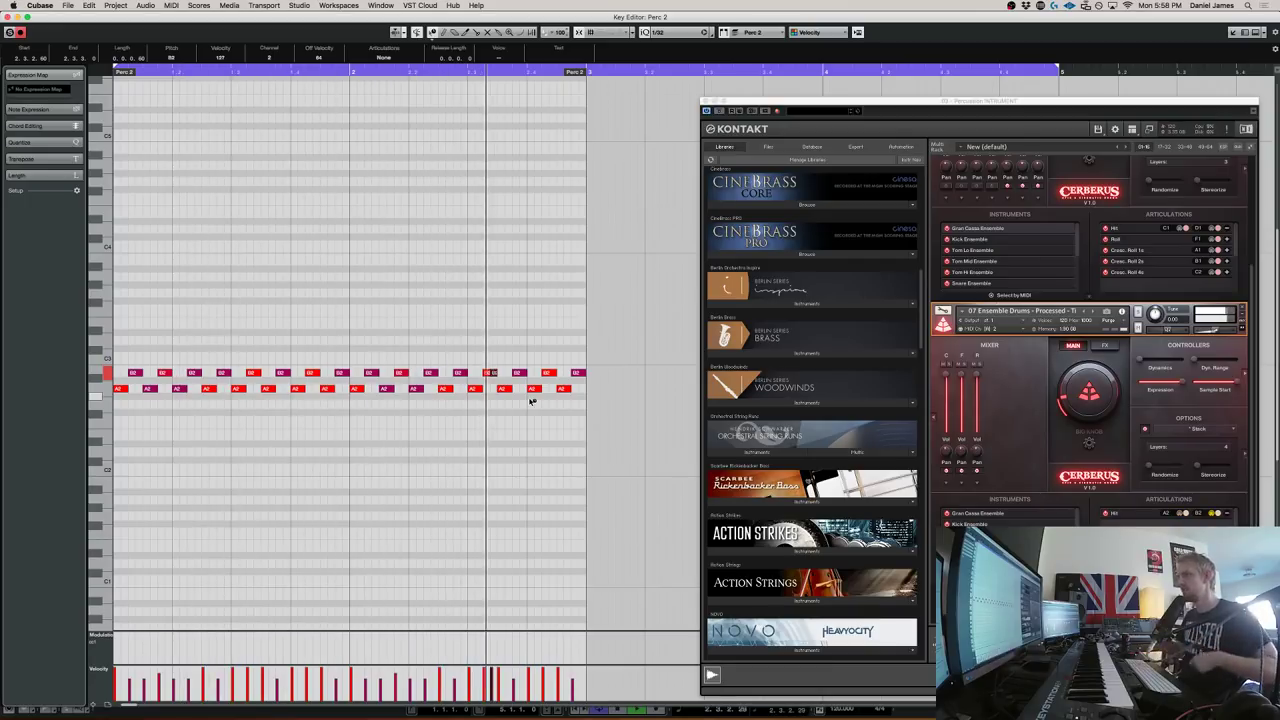
pyautogui.click(481, 396)
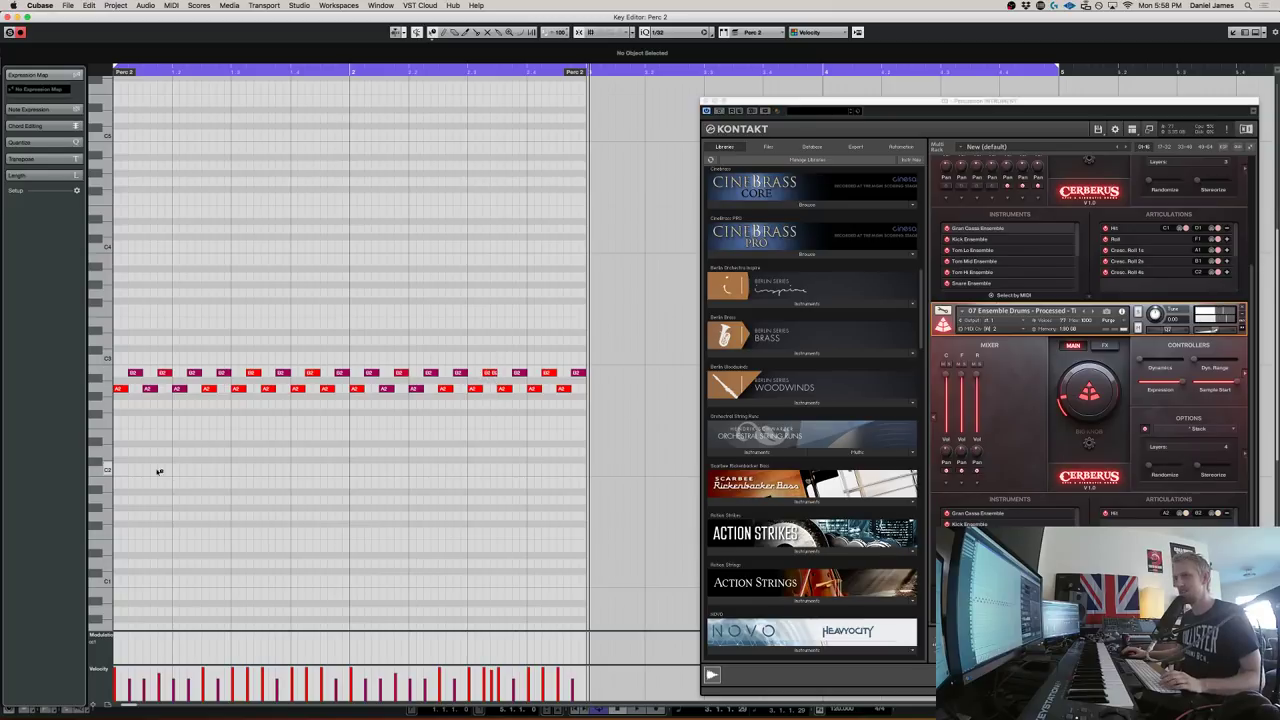
# Draw a syncopated line of E2 notes across bars 1 and 2 beneath the alternating A2/B2 pattern
pyautogui.click(116, 436)
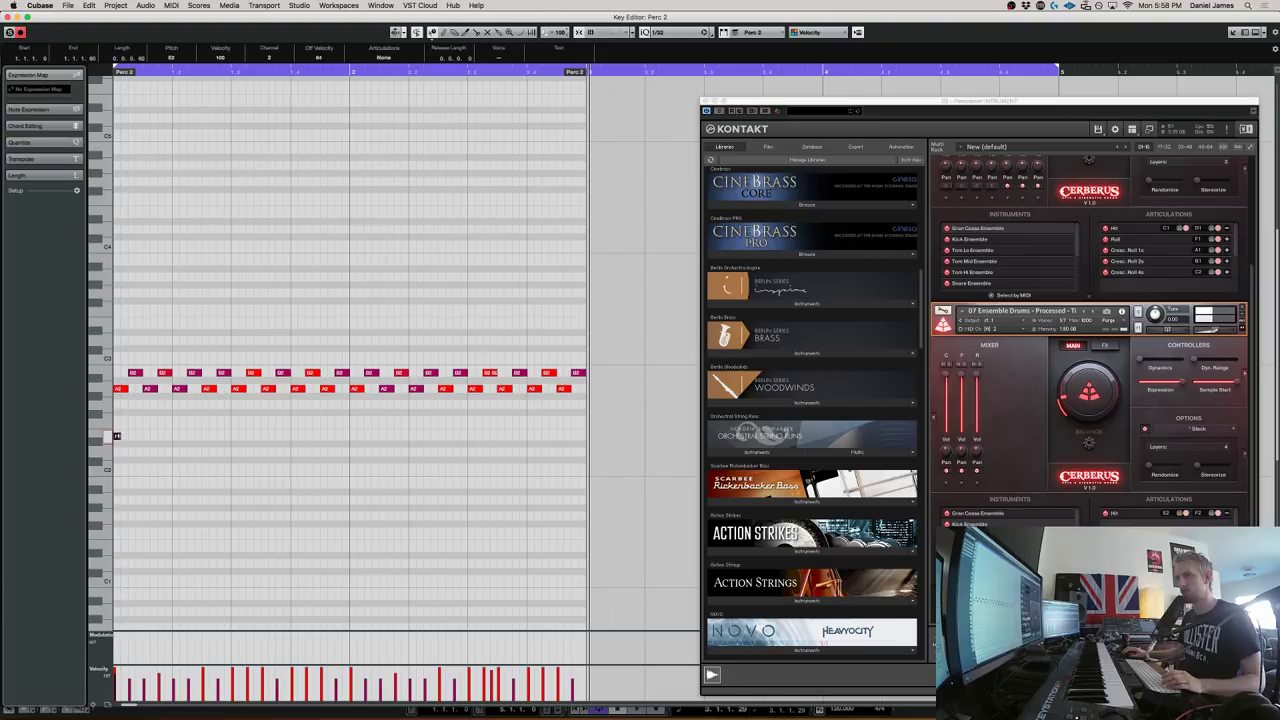
pyautogui.click(241, 436)
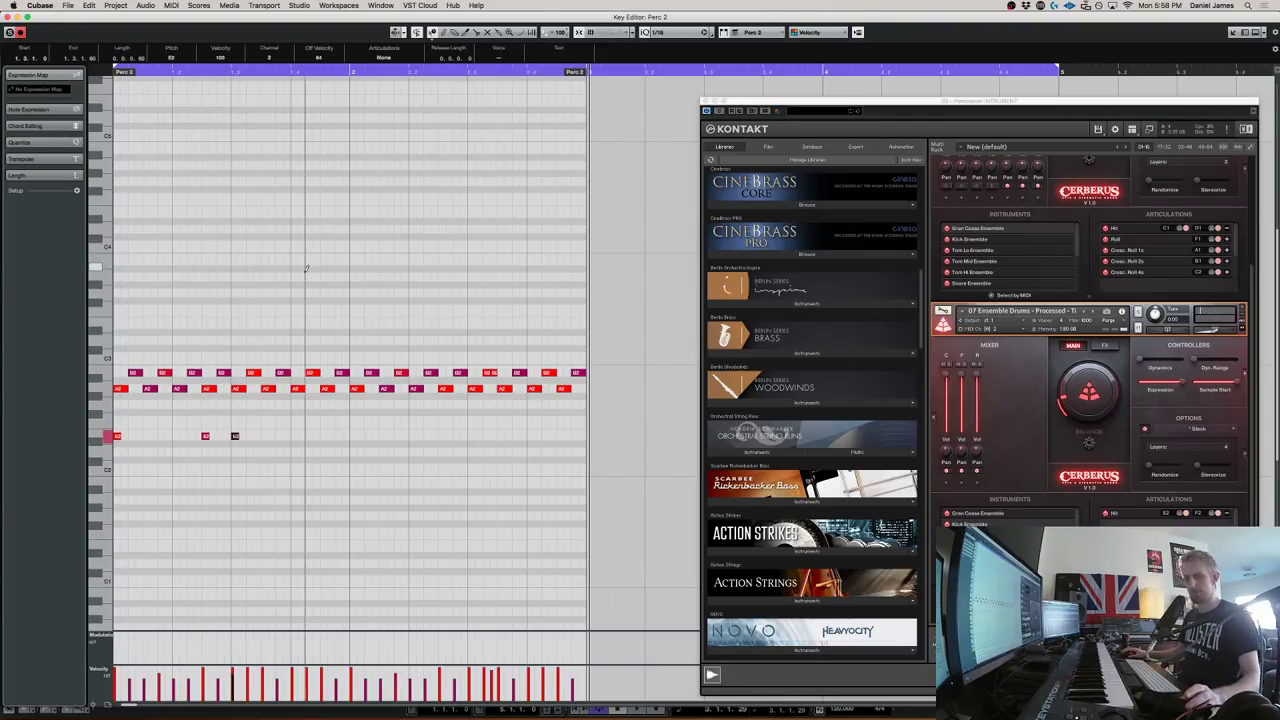
pyautogui.click(274, 436)
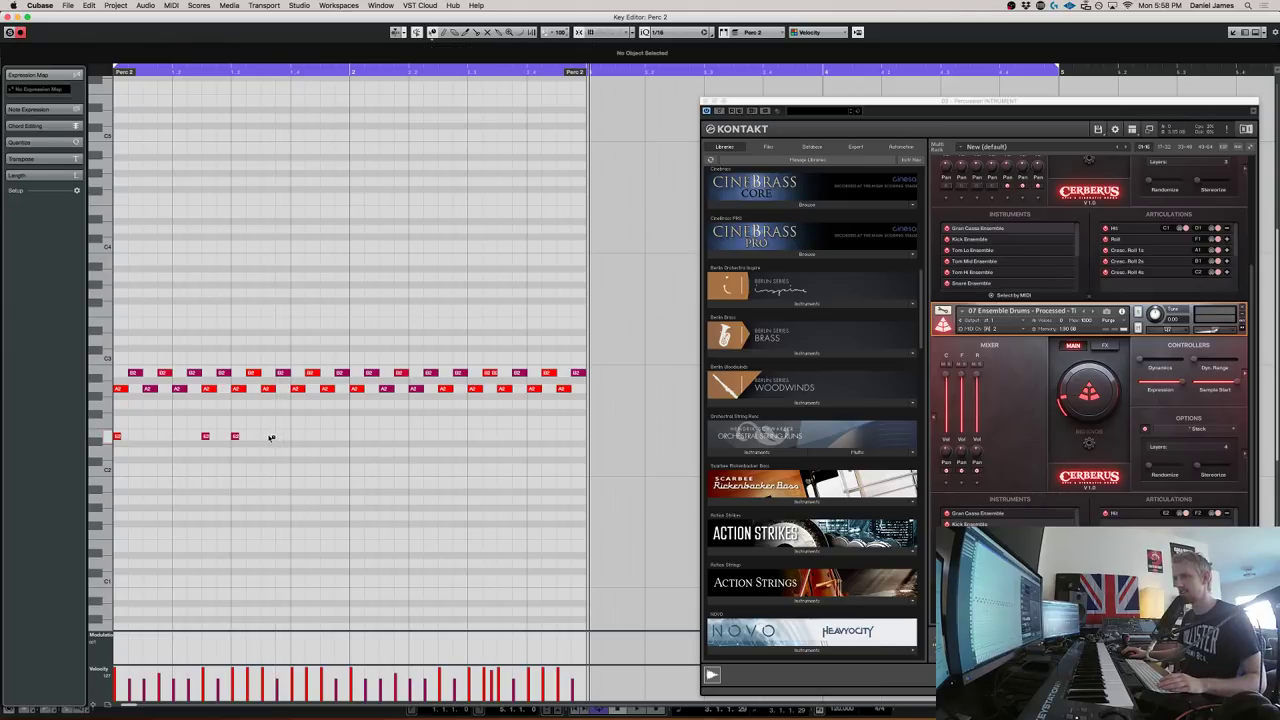
pyautogui.click(300, 436)
pyautogui.click(305, 436)
pyautogui.click(320, 436)
pyautogui.click(358, 436)
pyautogui.click(401, 436)
pyautogui.click(446, 436)
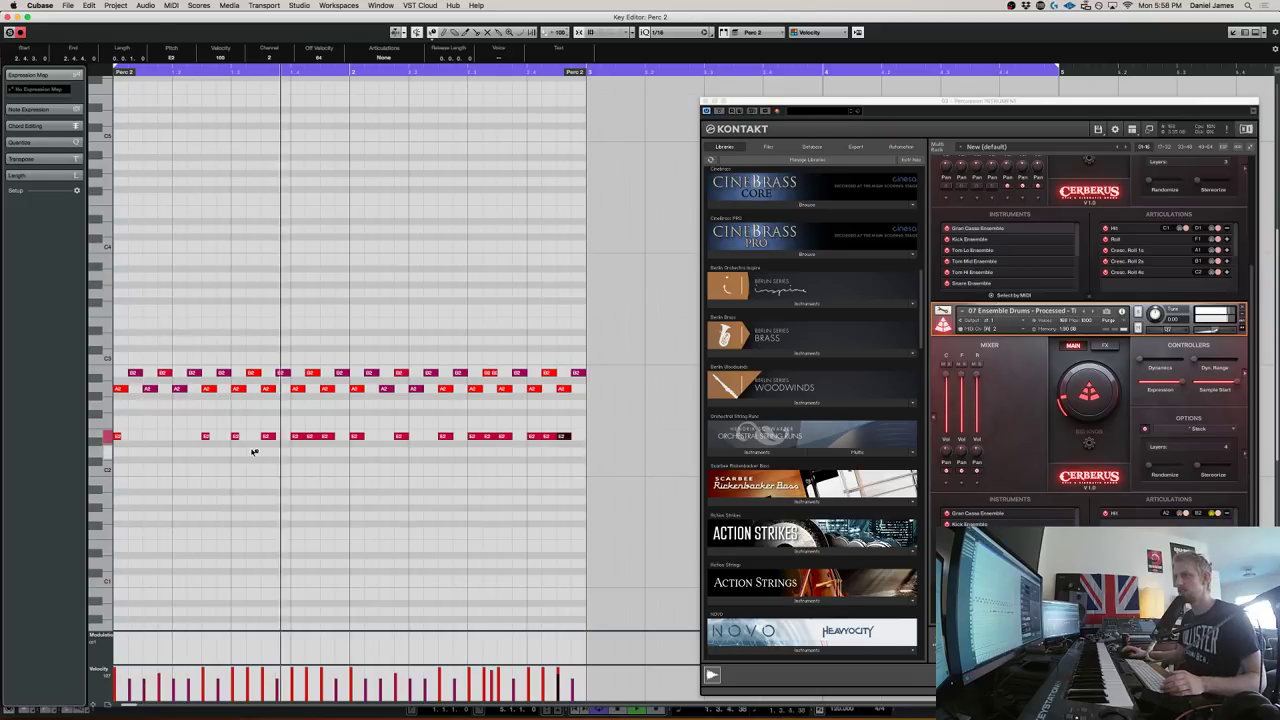
# Select the E2 notes across both bars and raise their velocity together
pyautogui.moveTo(171, 455); pyautogui.dragTo(700, 412)
pyautogui.moveTo(564, 436); pyautogui.dragTo(562, 427)
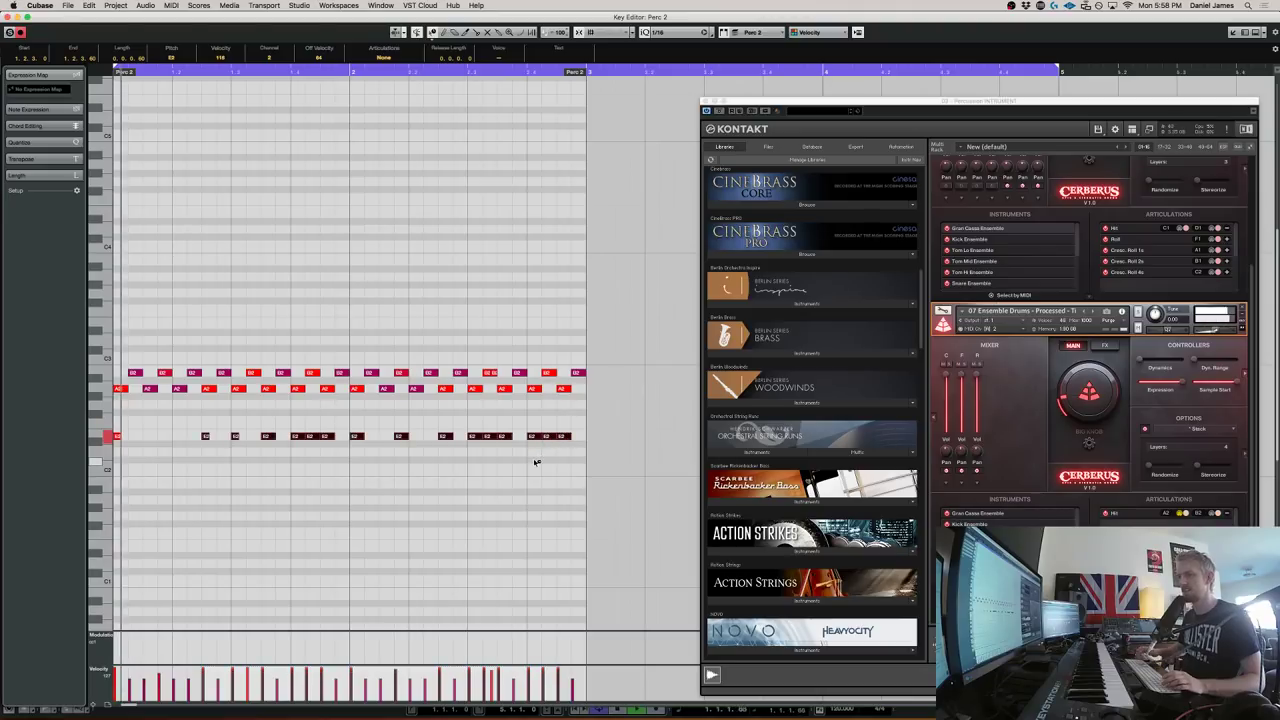
pyautogui.click(198, 466)
# Add an E2 note on the fourth sixteenth of bar 1 and restore the split B2 in bar 2 to a single sixteenth note
pyautogui.moveTo(165, 437); pyautogui.dragTo(165, 394)
pyautogui.press('space')
pyautogui.click(510, 402)
pyautogui.click(487, 374)
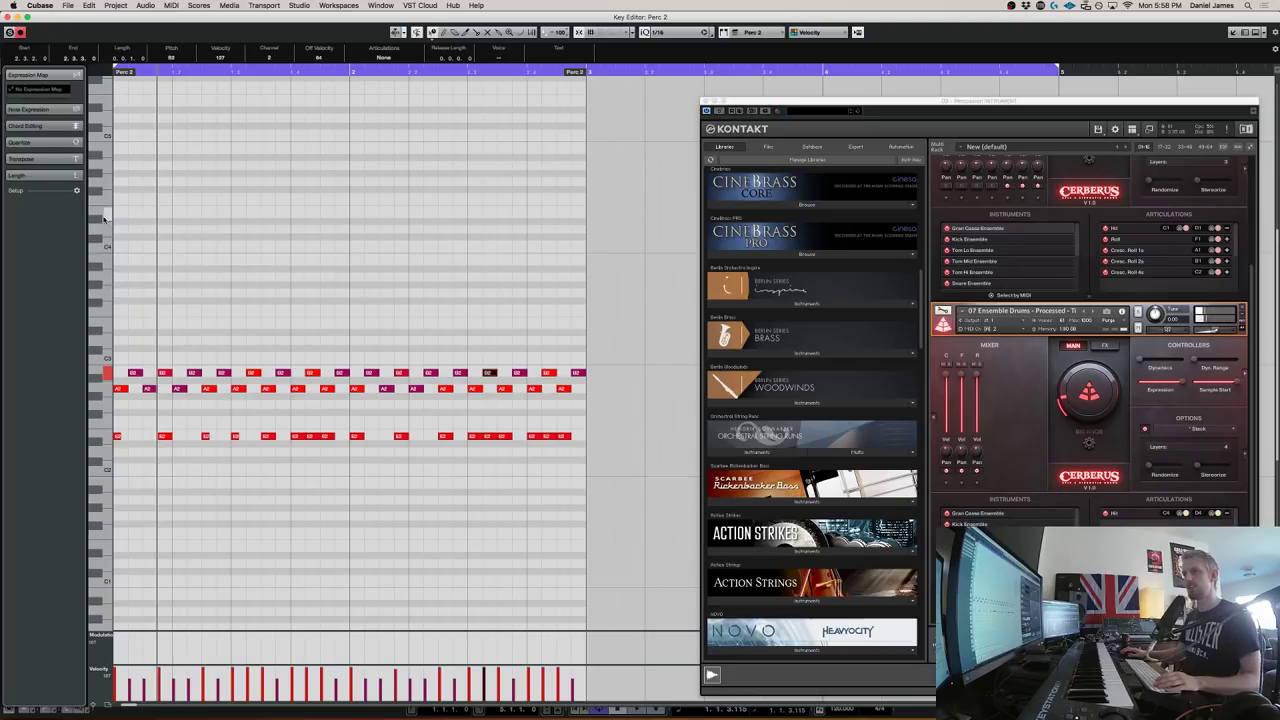
# Copy the E2 rhythm up to G4 and transpose the alternating A2/B2 pattern up seven semitones to E3 and F#3
pyautogui.moveTo(592, 462); pyautogui.dragTo(145, 189)
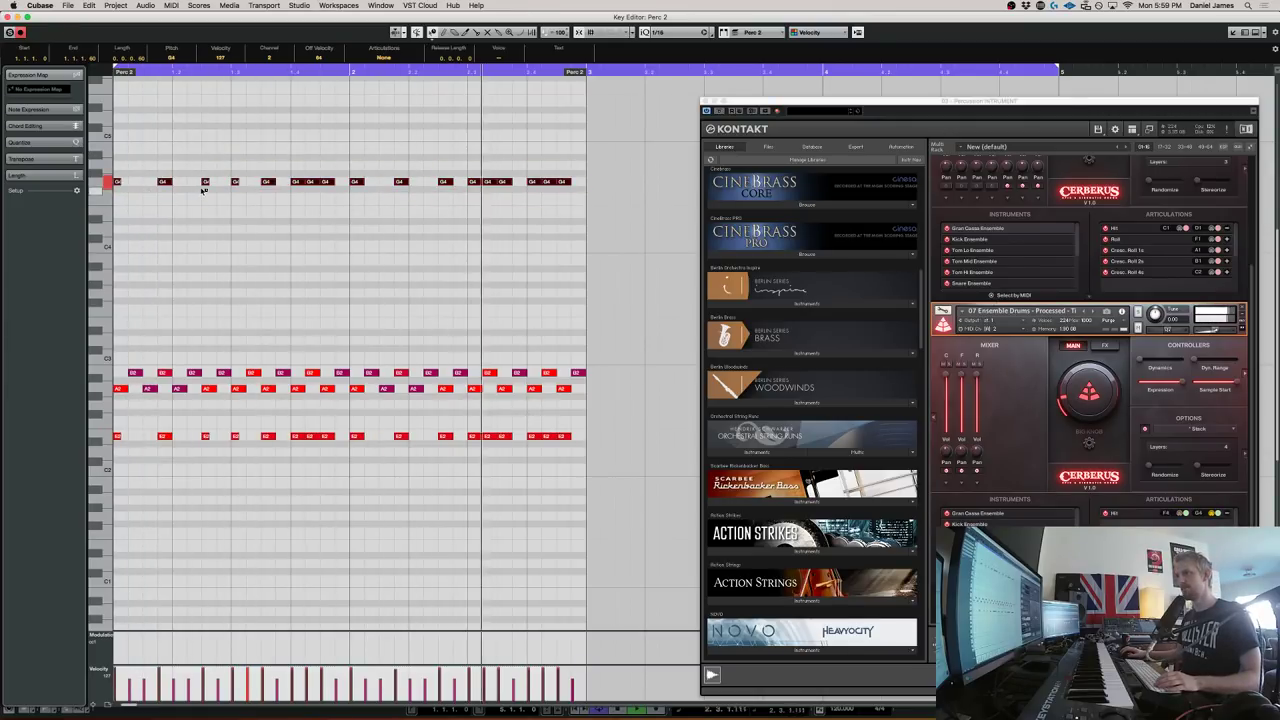
pyautogui.moveTo(633, 400); pyautogui.dragTo(102, 338)
pyautogui.press('Up')
pyautogui.press('Up')
pyautogui.press('Up')
pyautogui.press('Up')
pyautogui.press('Up')
pyautogui.press('Up')
pyautogui.press('Up')
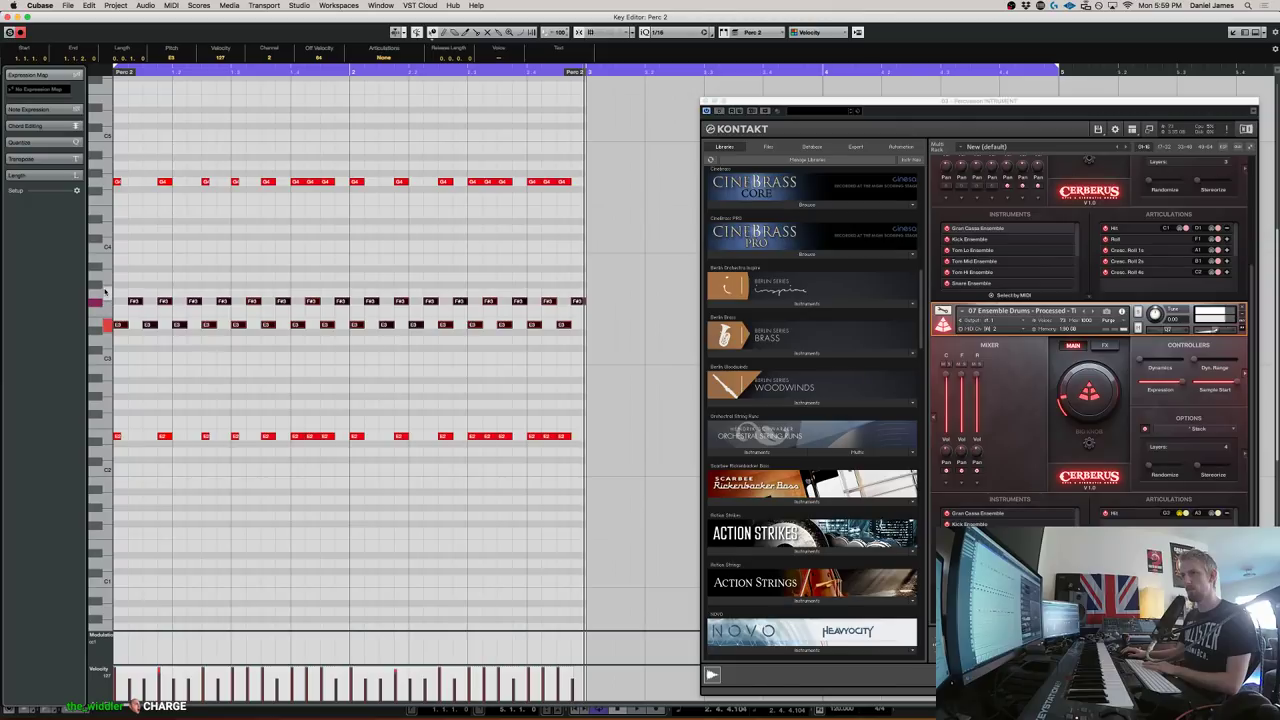
# Select only the F#3 notes and transpose them down four semitones to D3
pyautogui.moveTo(118, 278); pyautogui.dragTo(625, 311)
pyautogui.press('Down')
pyautogui.press('Down')
pyautogui.press('Down')
pyautogui.press('Down')
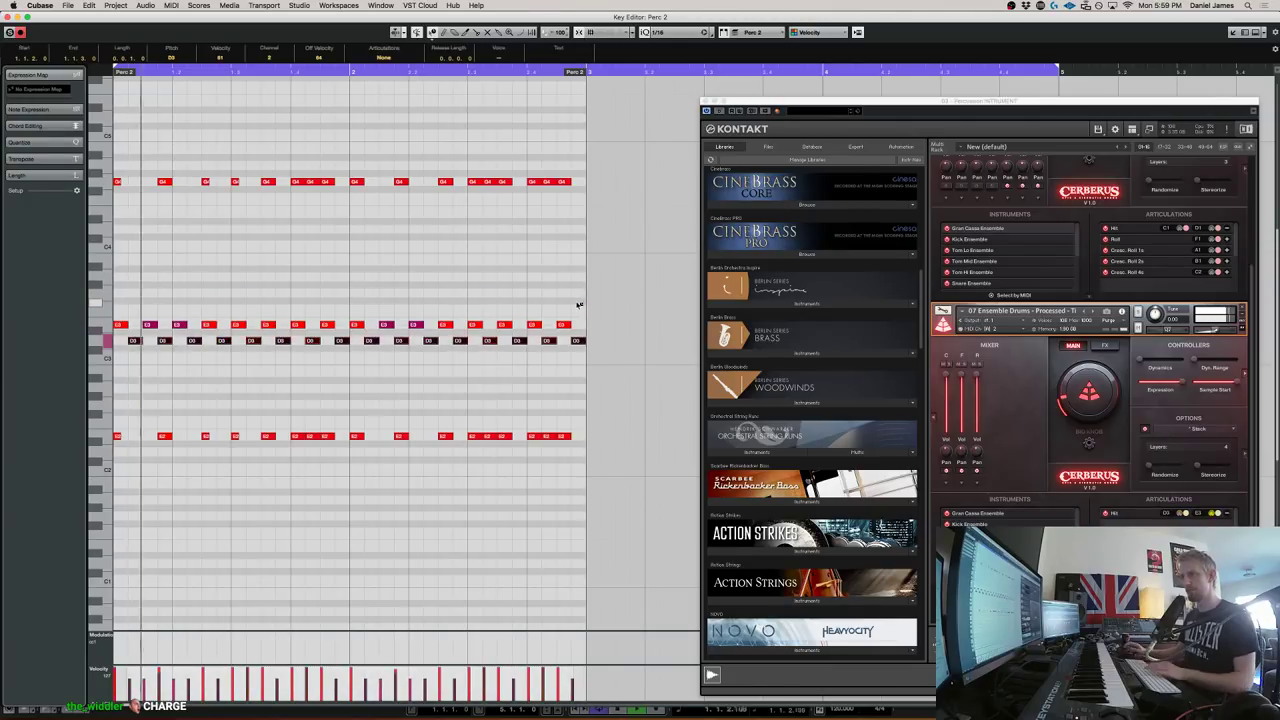
# Copy the E2 rhythm to A2, transpose the E3/D3 pattern up five semitones to A3 and G3, and toggle playback
pyautogui.moveTo(640, 478); pyautogui.dragTo(120, 388)
pyautogui.moveTo(648, 372); pyautogui.dragTo(65, 282)
pyautogui.press('Up')
pyautogui.press('Up')
pyautogui.press('Up')
pyautogui.press('Up')
pyautogui.press('Up')
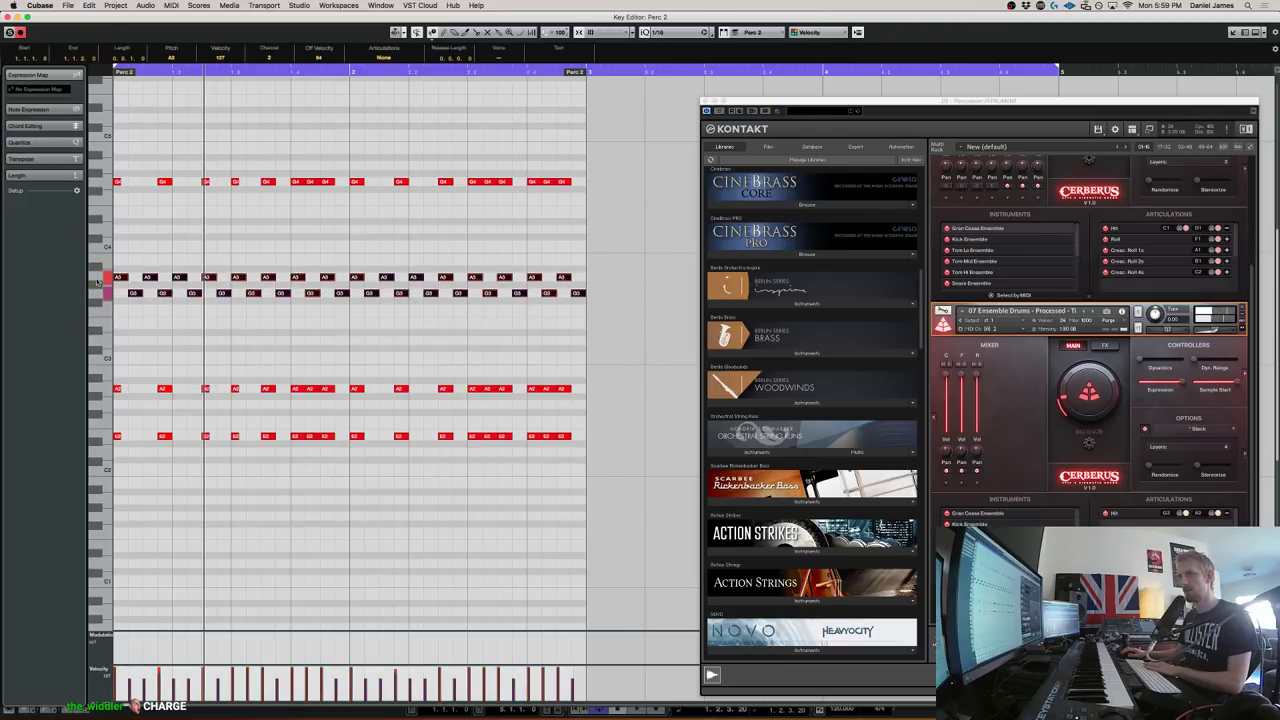
pyautogui.press('space')
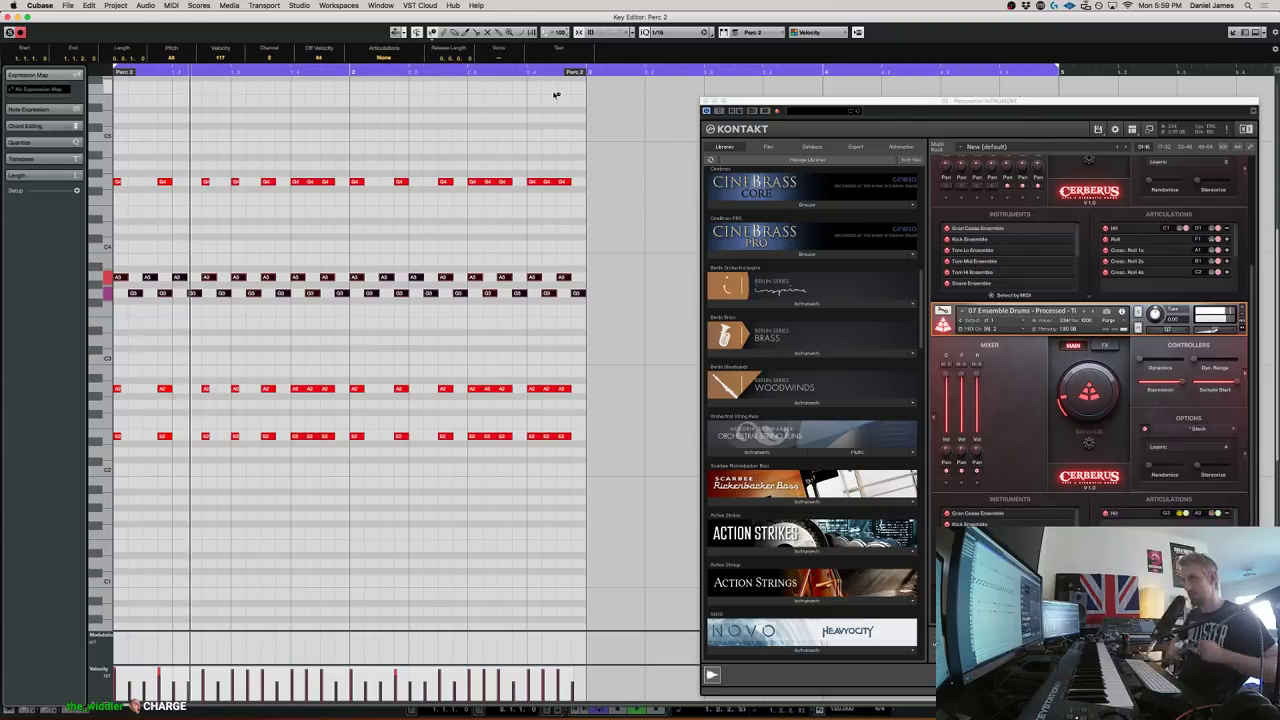
# Delete the G4 notes, copy the alternating A3/G3 pattern up to G4 and F4, and toggle playback
pyautogui.moveTo(598, 214); pyautogui.dragTo(102, 133)
pyautogui.press('Delete')
pyautogui.moveTo(670, 320); pyautogui.dragTo(127, 195)
pyautogui.press('space')
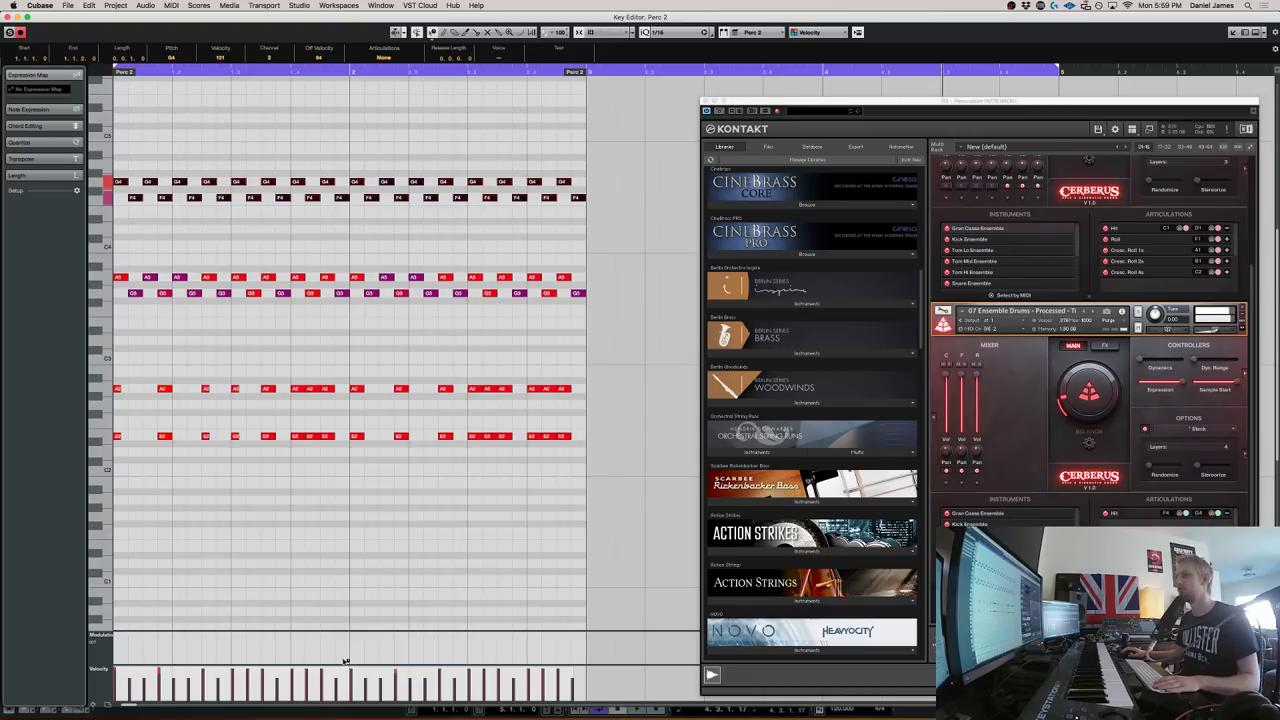
# Close the current part, open the next Perc 2 part in the Key Editor and play it
pyautogui.press('Escape')
pyautogui.doubleClick(362, 251)
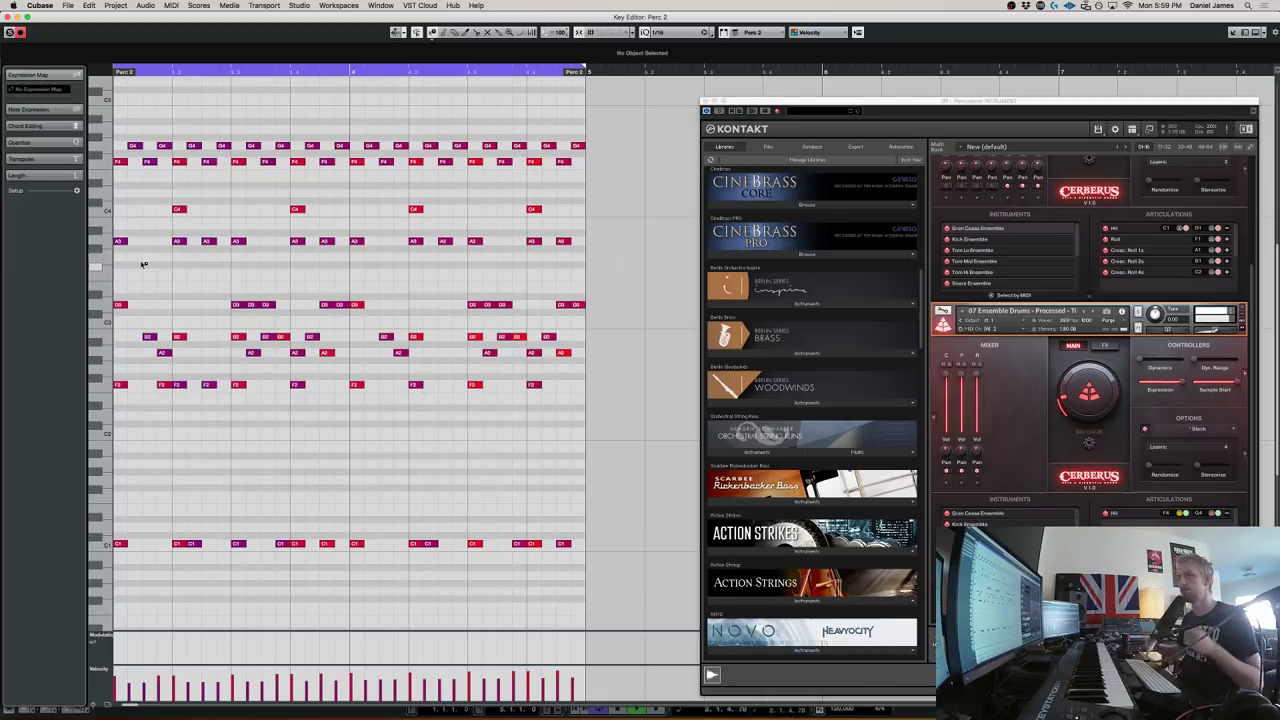
pyautogui.press('space')
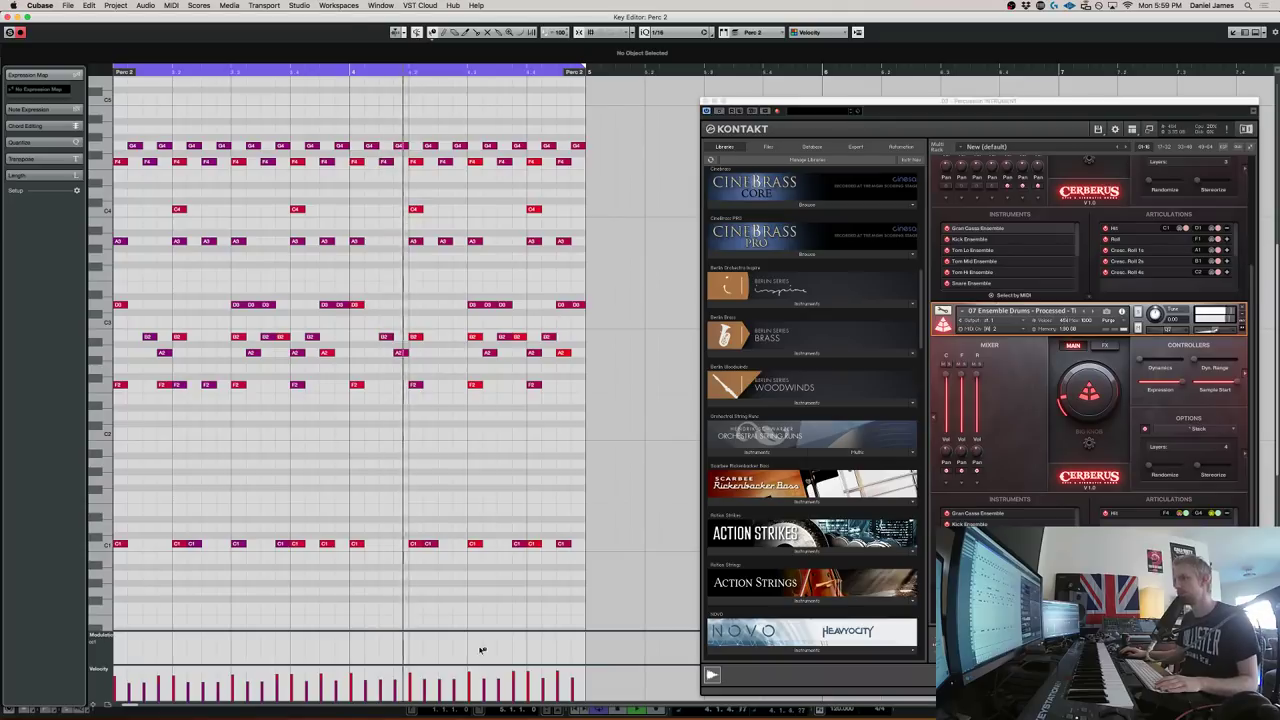
# Select all notes in the Perc 2 part, then raise and lower the Big Knob on the 07 Ensemble Drums - Processed patch
pyautogui.press('super+a')
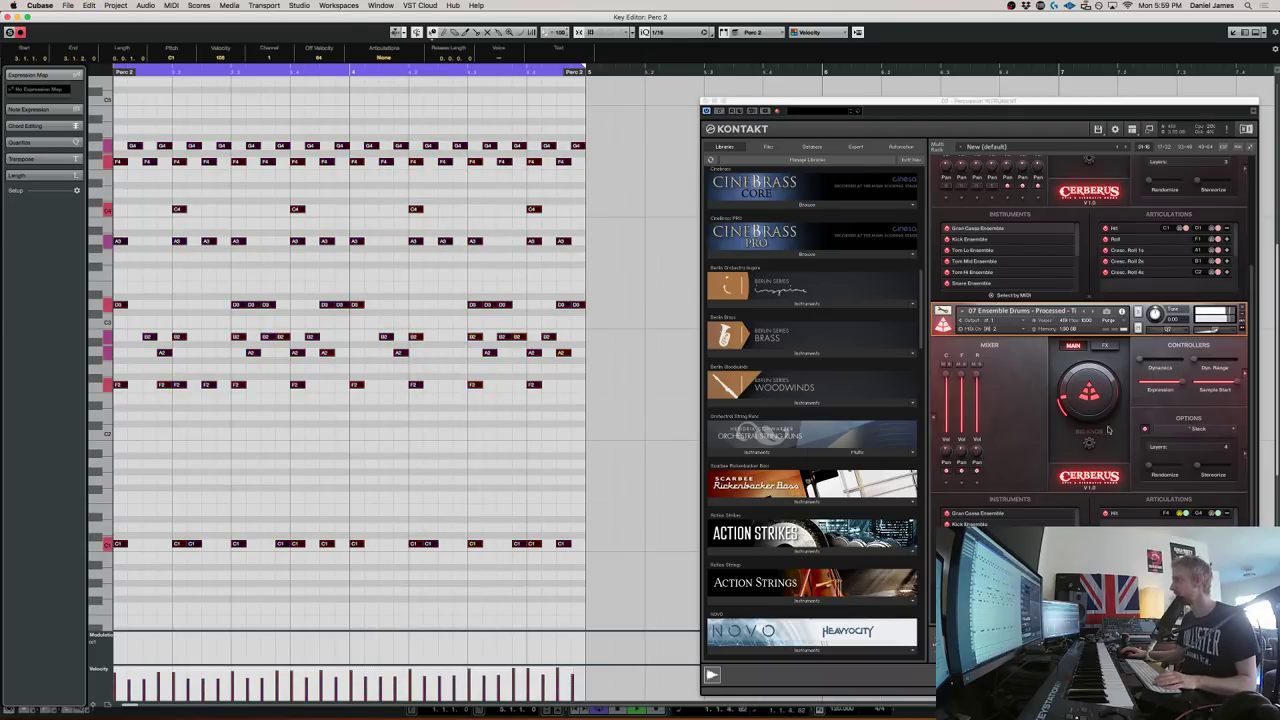
pyautogui.moveTo(1094, 403); pyautogui.dragTo(1092, 390)
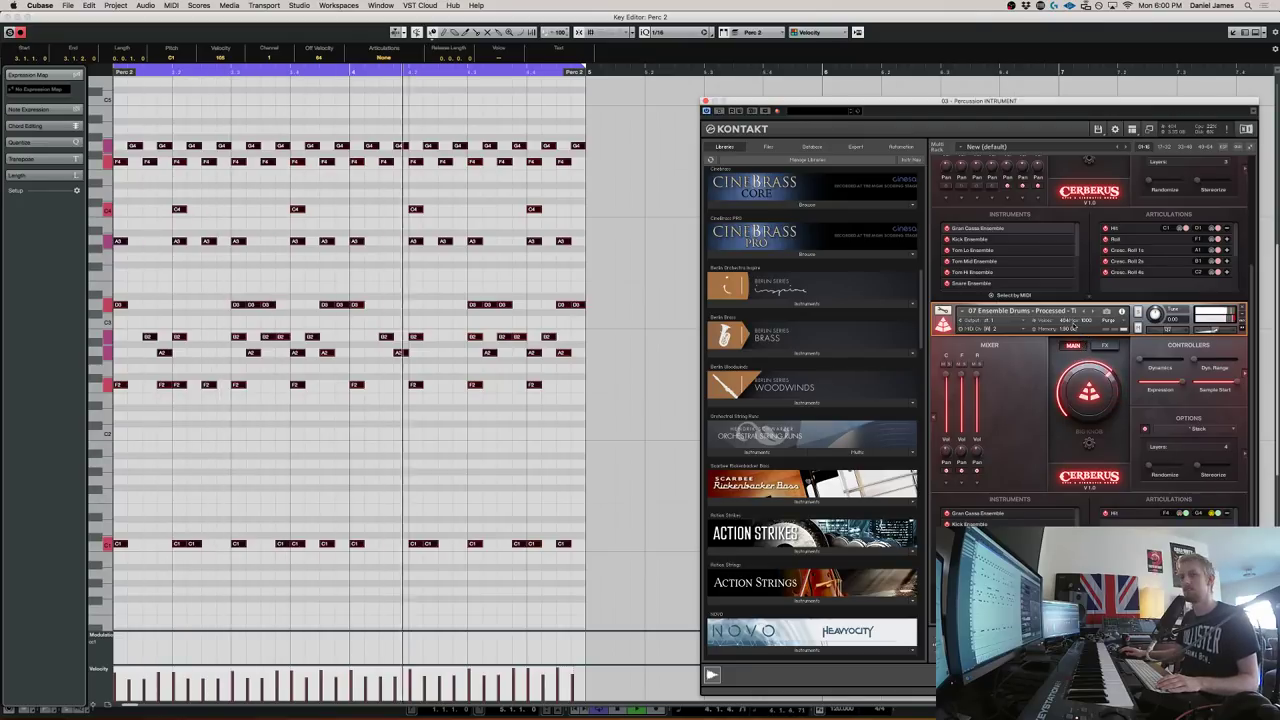
pyautogui.moveTo(1072, 101); pyautogui.dragTo(1000, 67)
pyautogui.moveTo(1018, 355); pyautogui.dragTo(1017, 404)
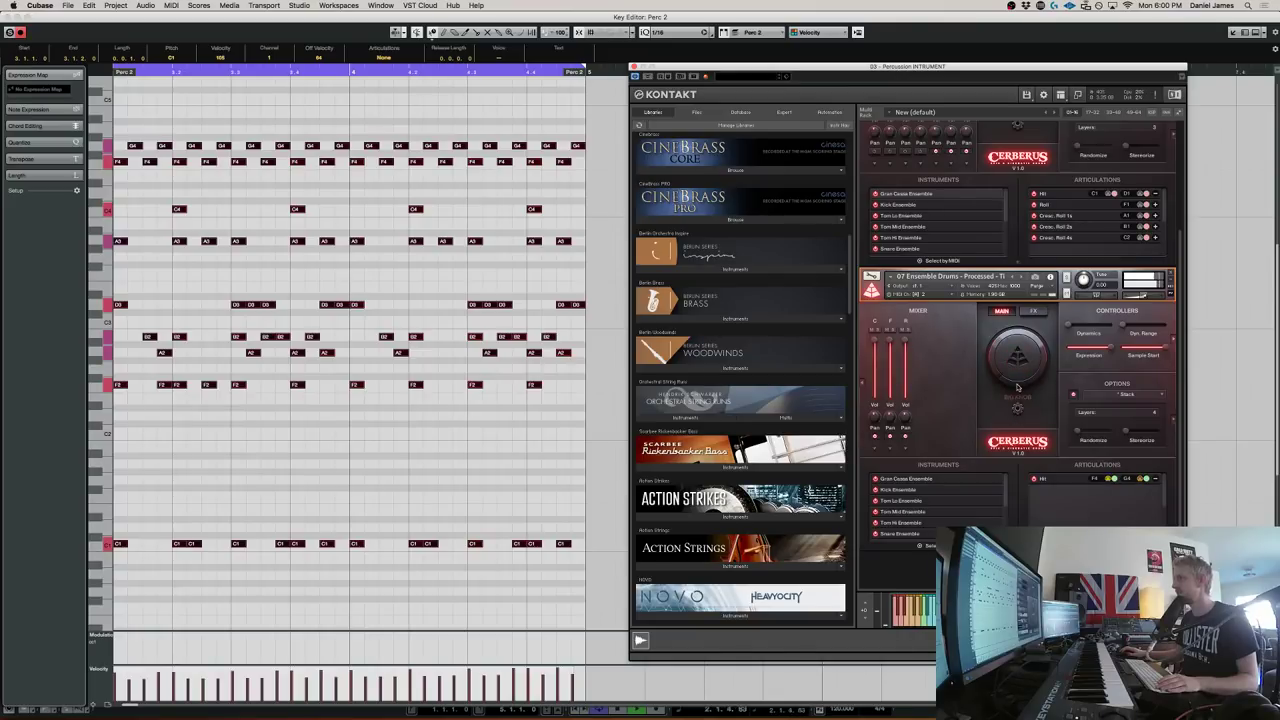
# Enable the Flanger in the Big Knob settings, activate its Depth mapping, and bring up the mapping for Amount
pyautogui.click(1017, 407)
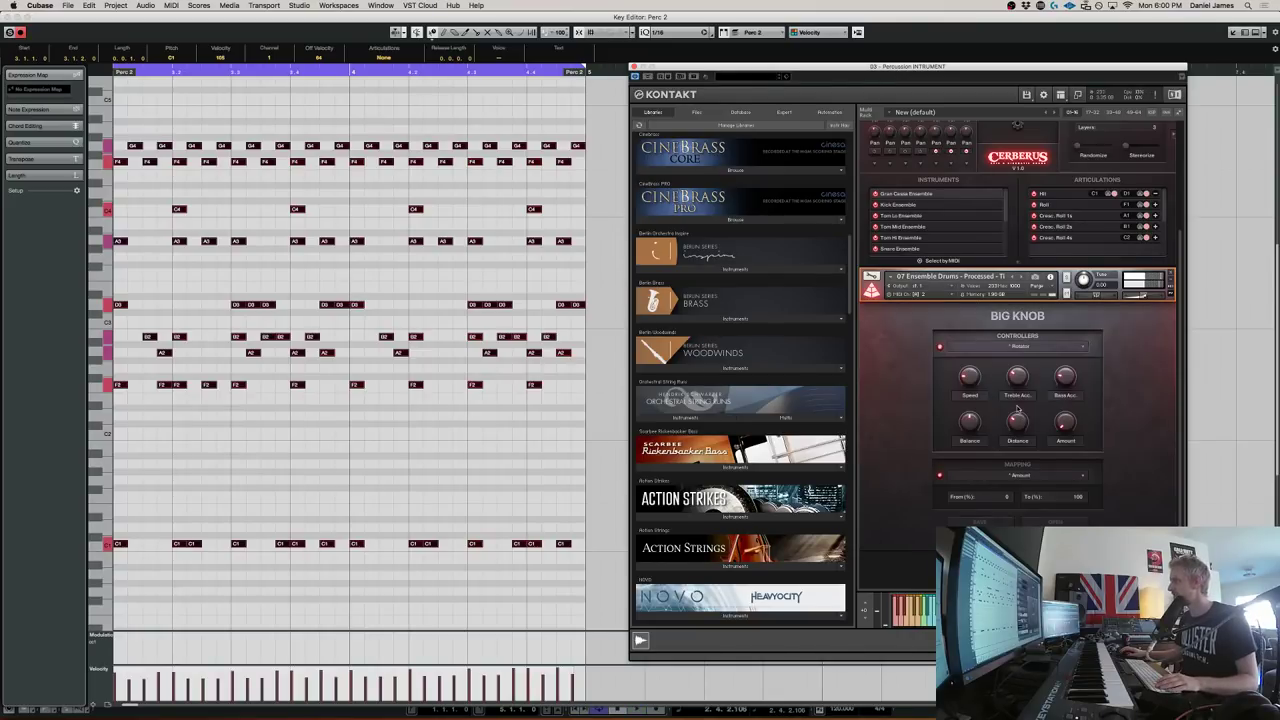
pyautogui.click(991, 344)
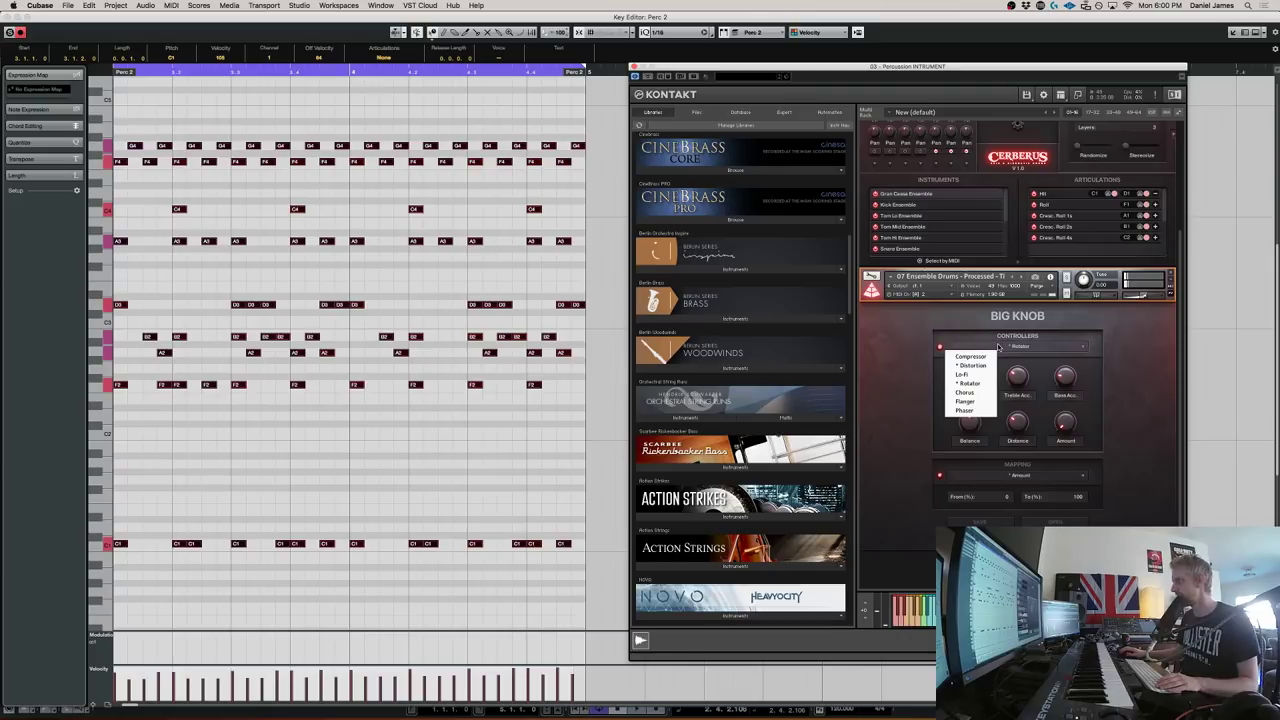
pyautogui.click(970, 402)
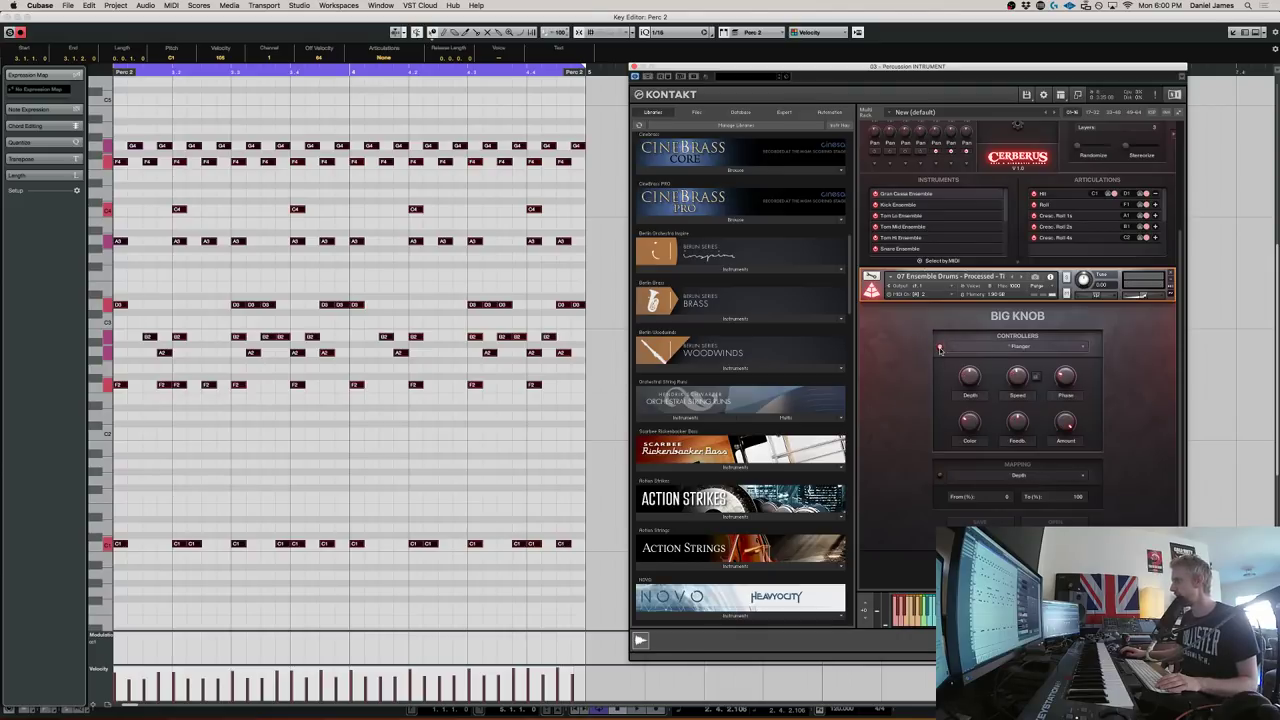
pyautogui.click(970, 478)
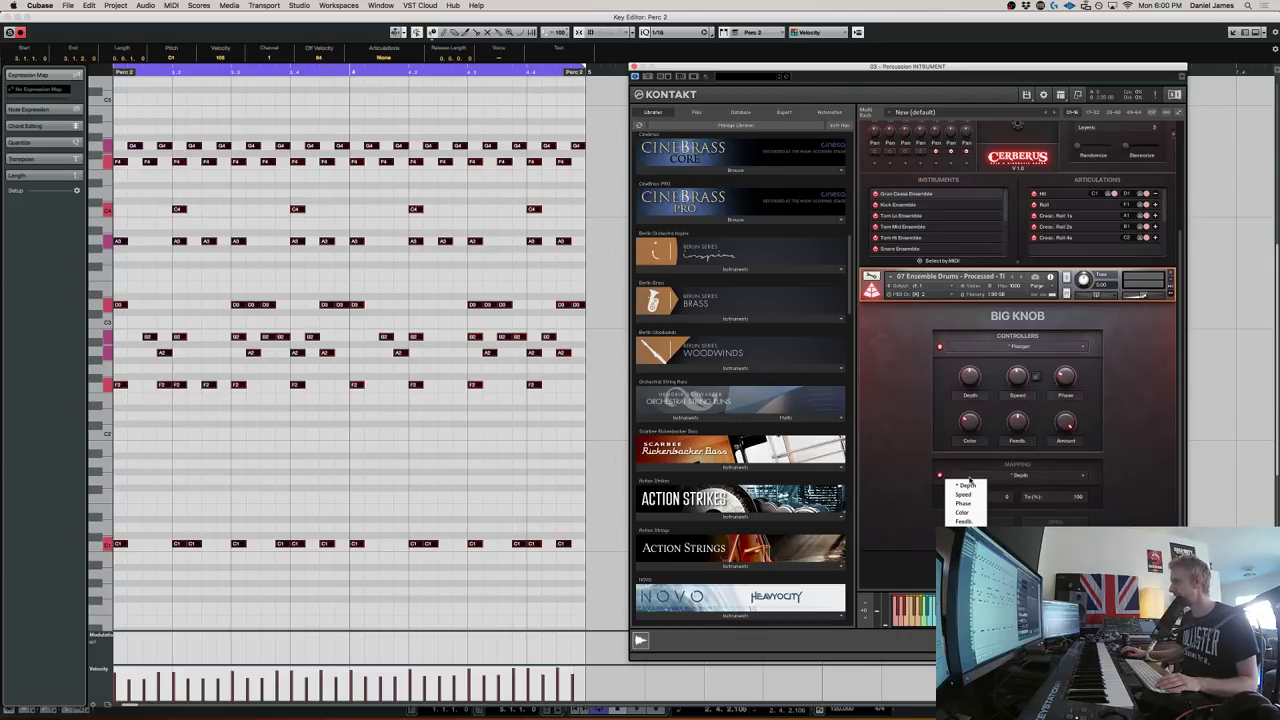
pyautogui.click(965, 530)
# Turn off the Rotator effect in the Big Knob settings and play back the part
pyautogui.click(1016, 348)
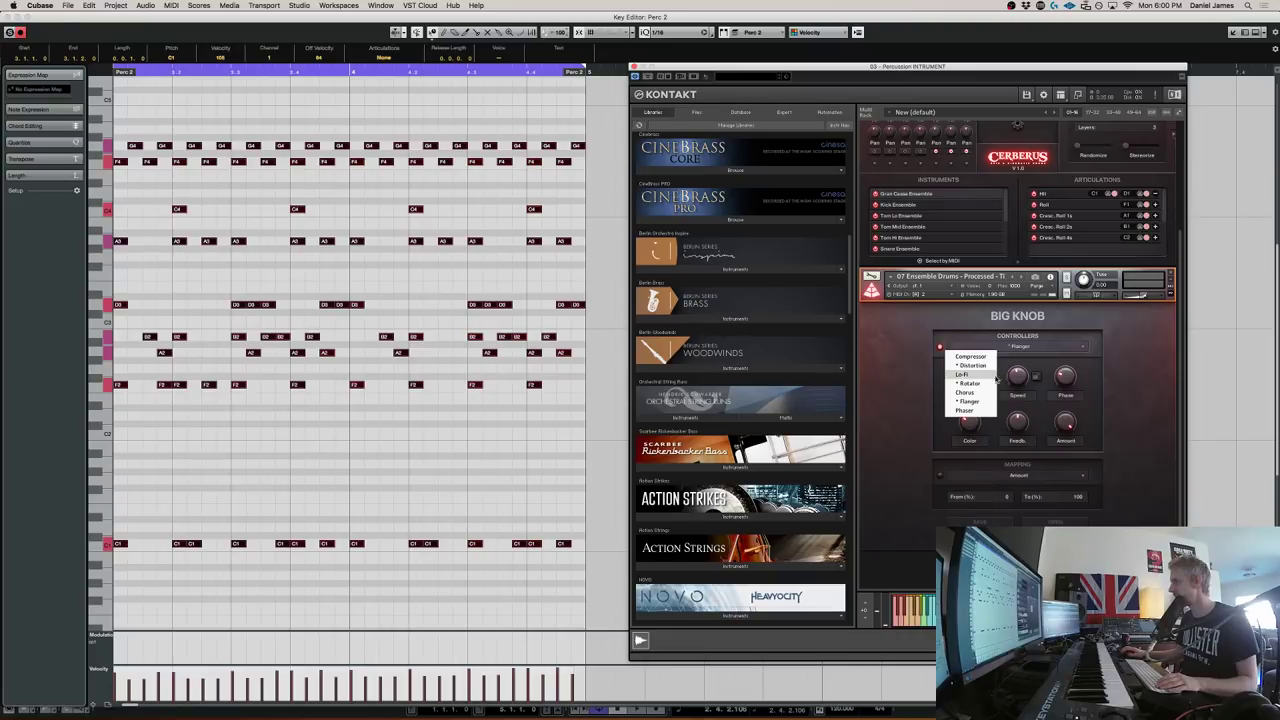
pyautogui.click(969, 383)
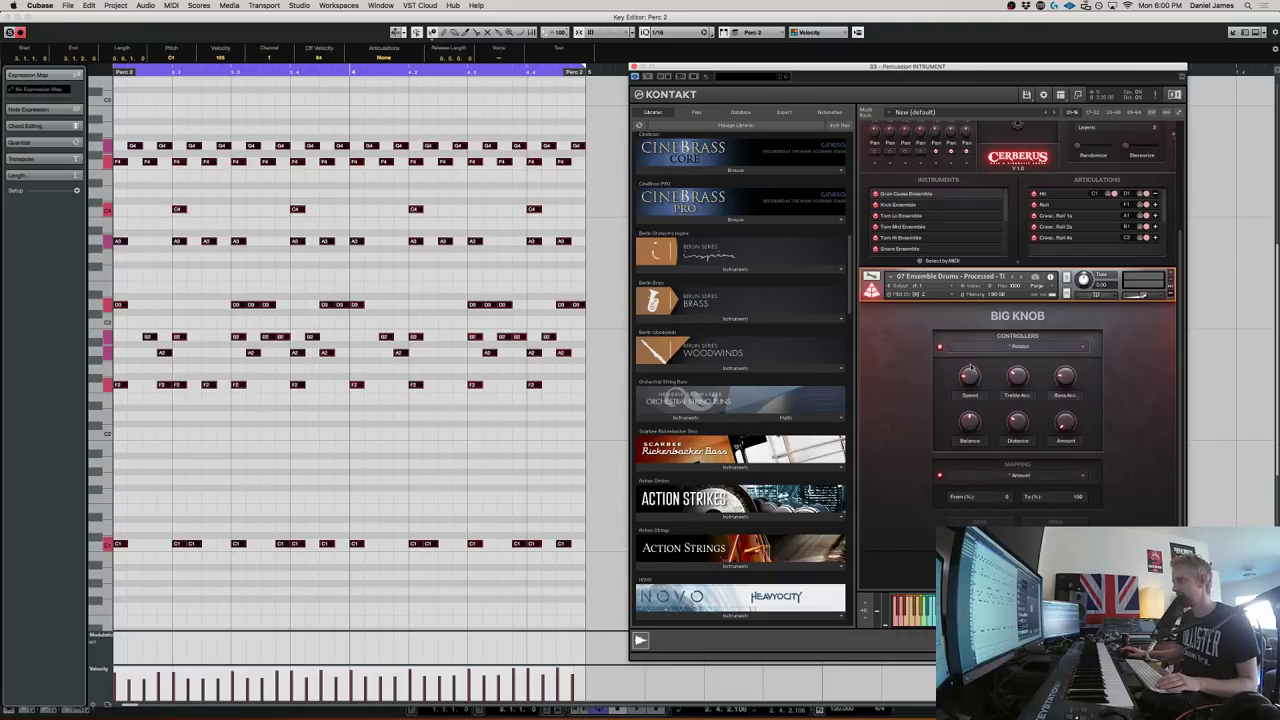
pyautogui.press('space')
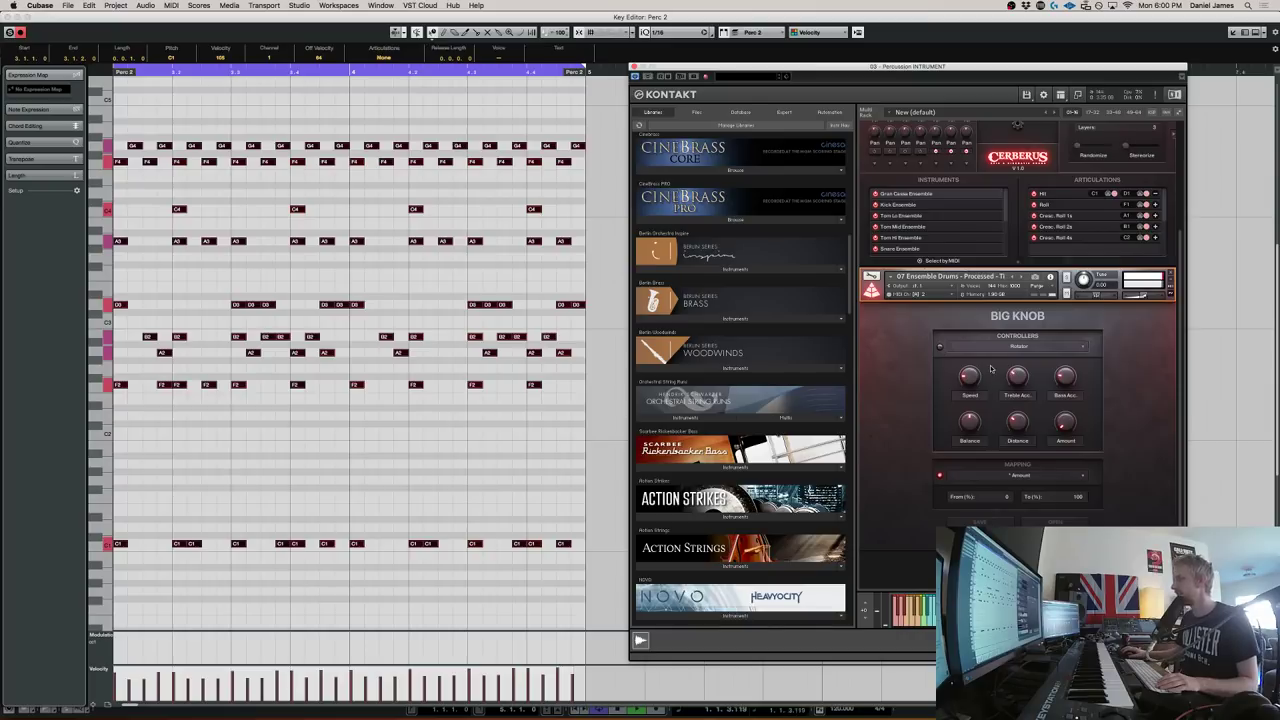
pyautogui.click(870, 278)
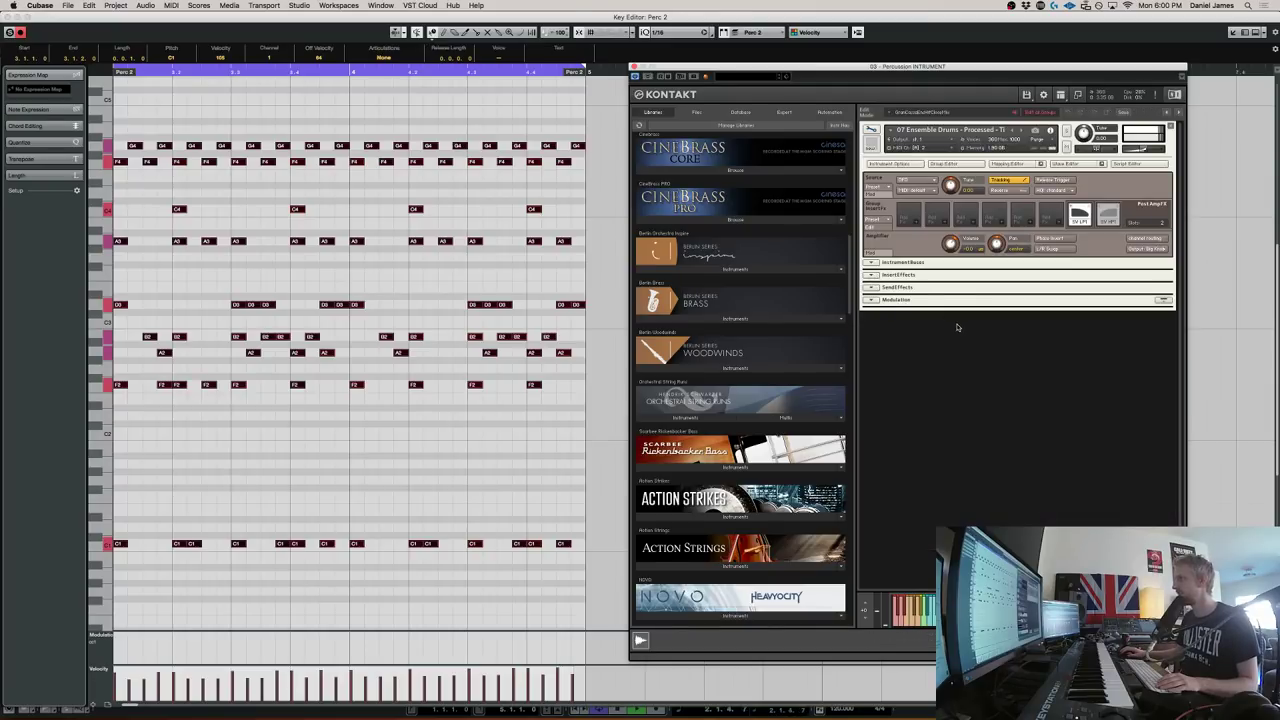
pyautogui.click(870, 133)
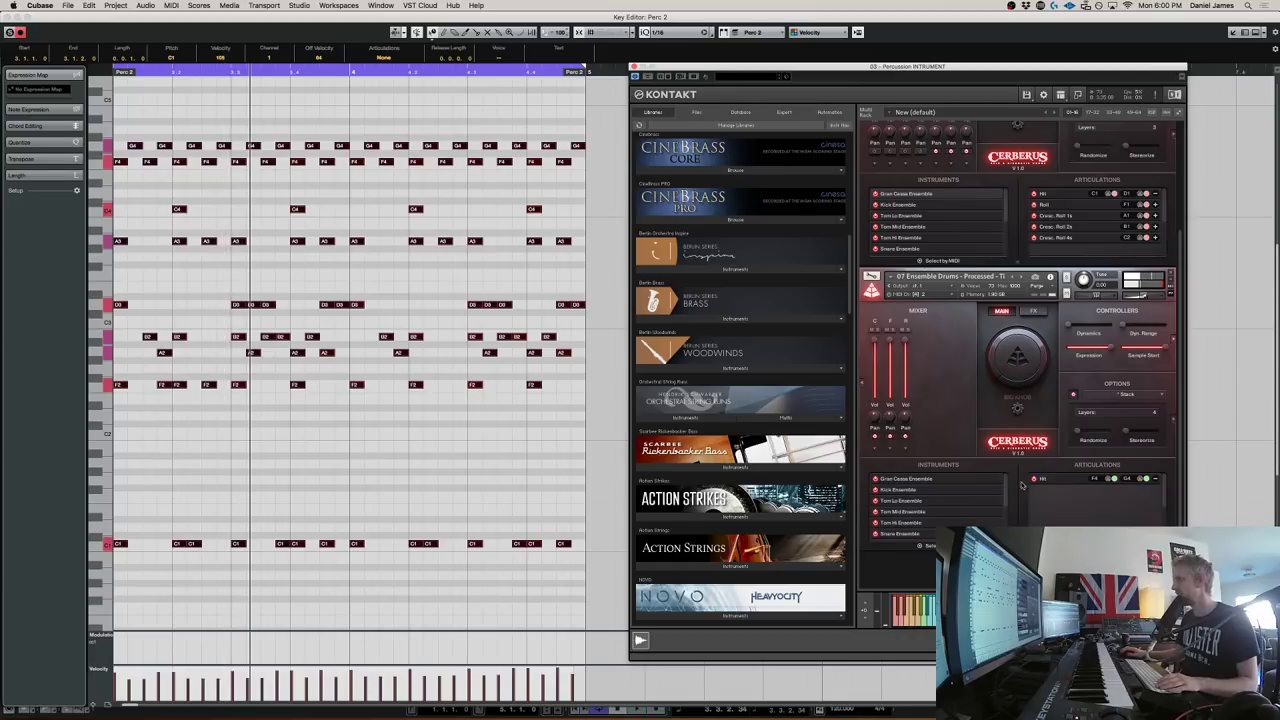
# Return the Big Knob settings to the Flanger and check the patch's FX page during playback
pyautogui.click(1019, 401)
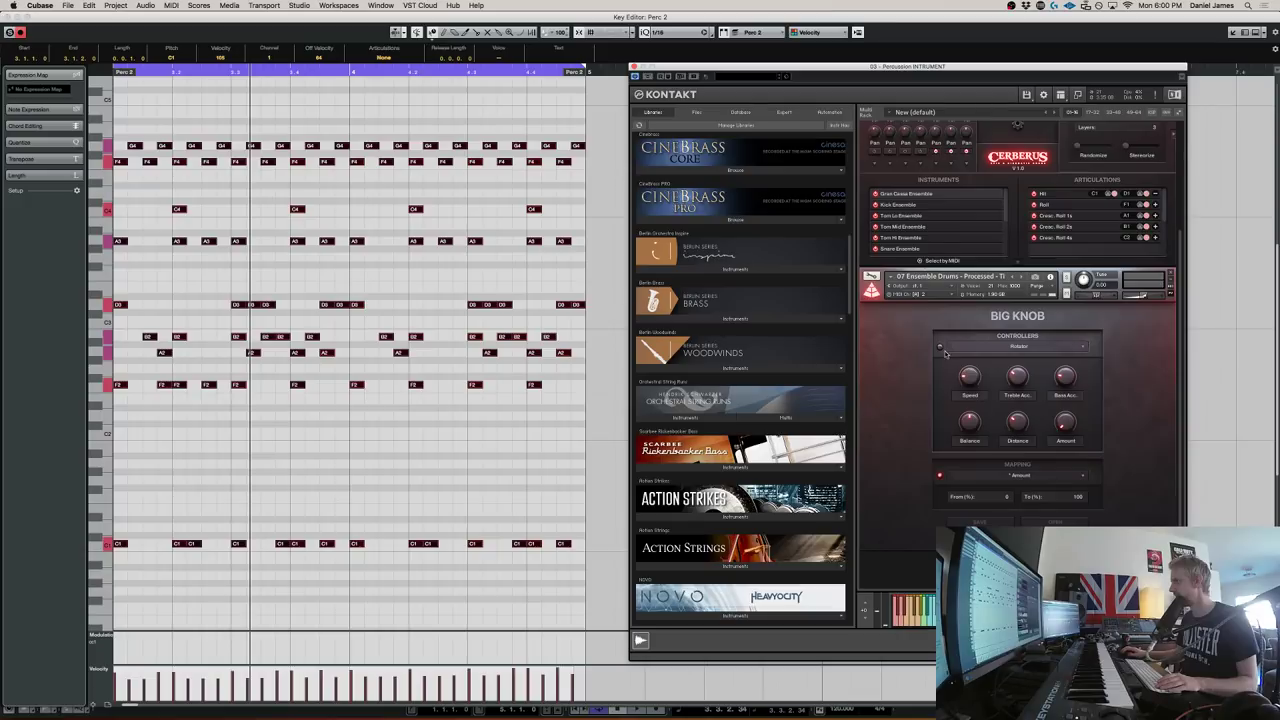
pyautogui.click(993, 349)
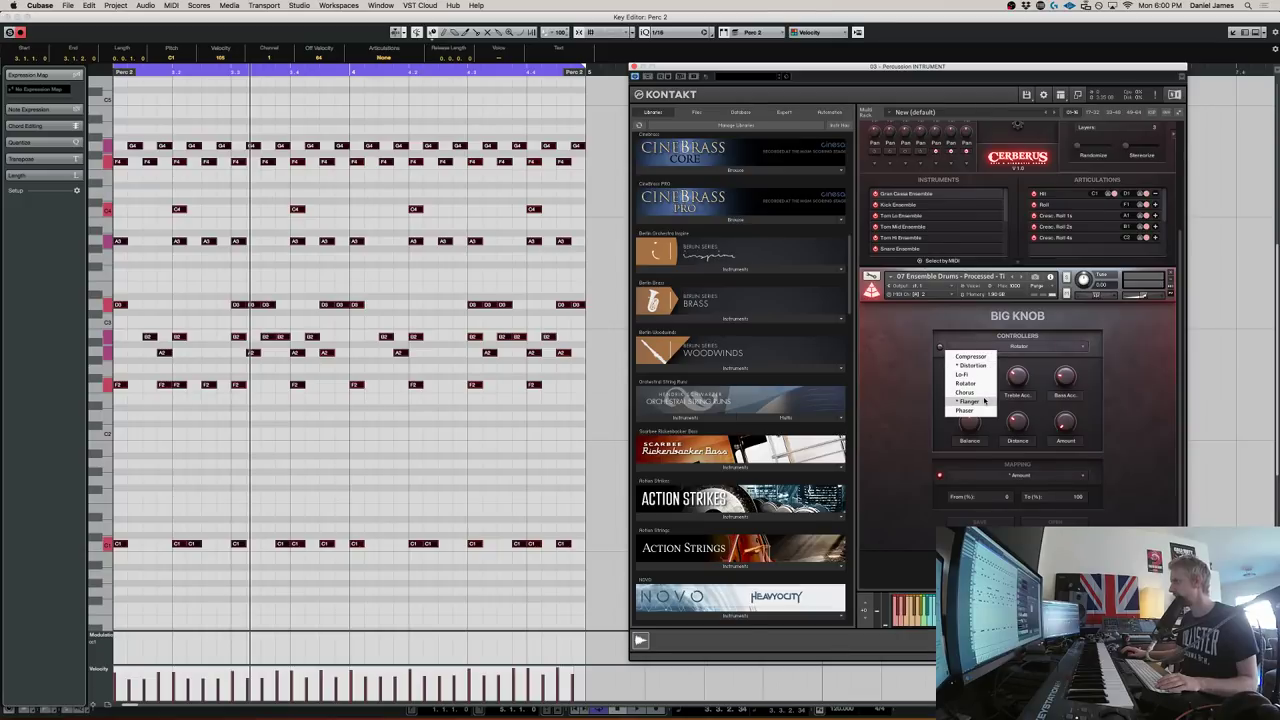
pyautogui.click(984, 400)
pyautogui.click(1018, 546)
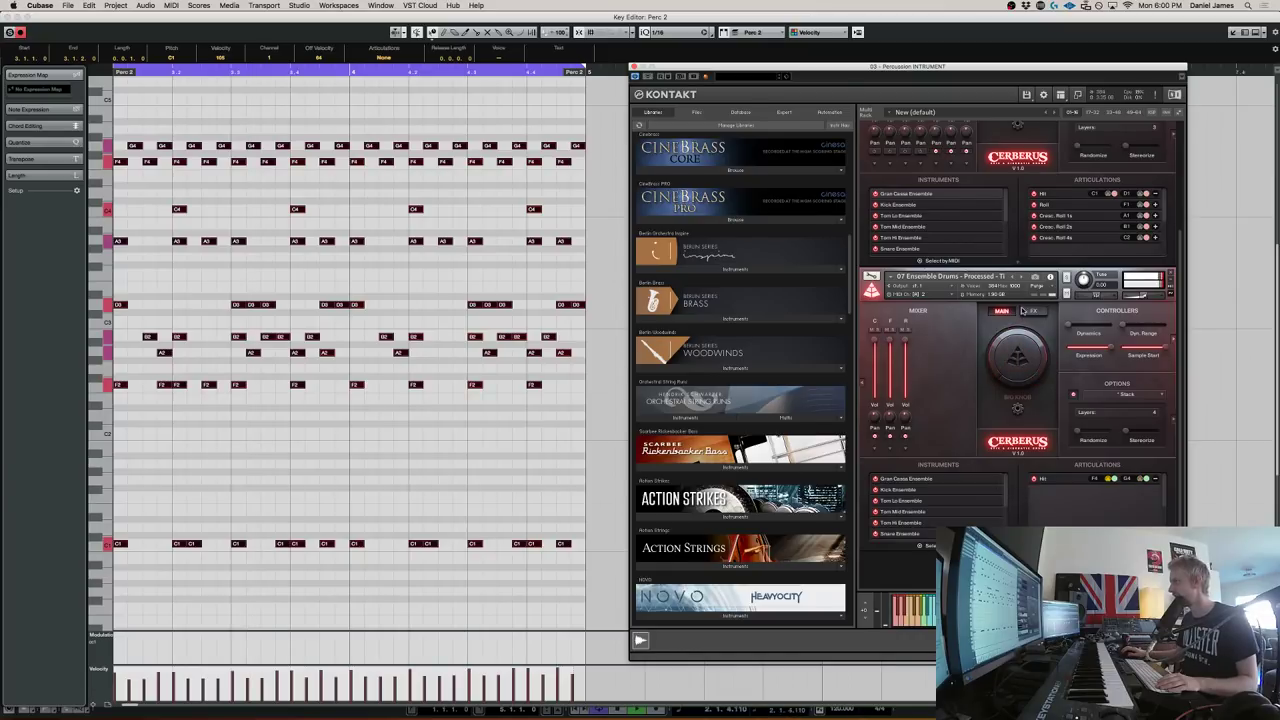
pyautogui.click(1024, 311)
pyautogui.click(1003, 312)
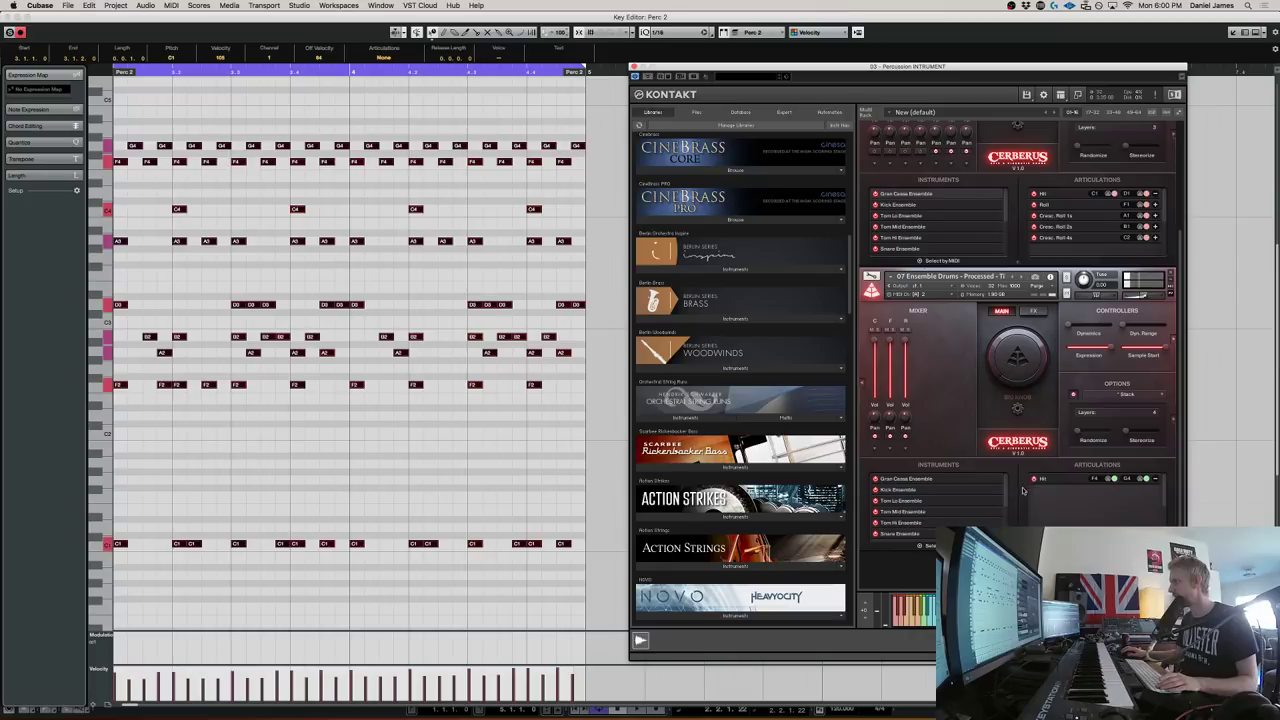
# Set the Flanger's Amount to about 29 in the Big Knob settings and play back with the knob turned up
pyautogui.click(1017, 412)
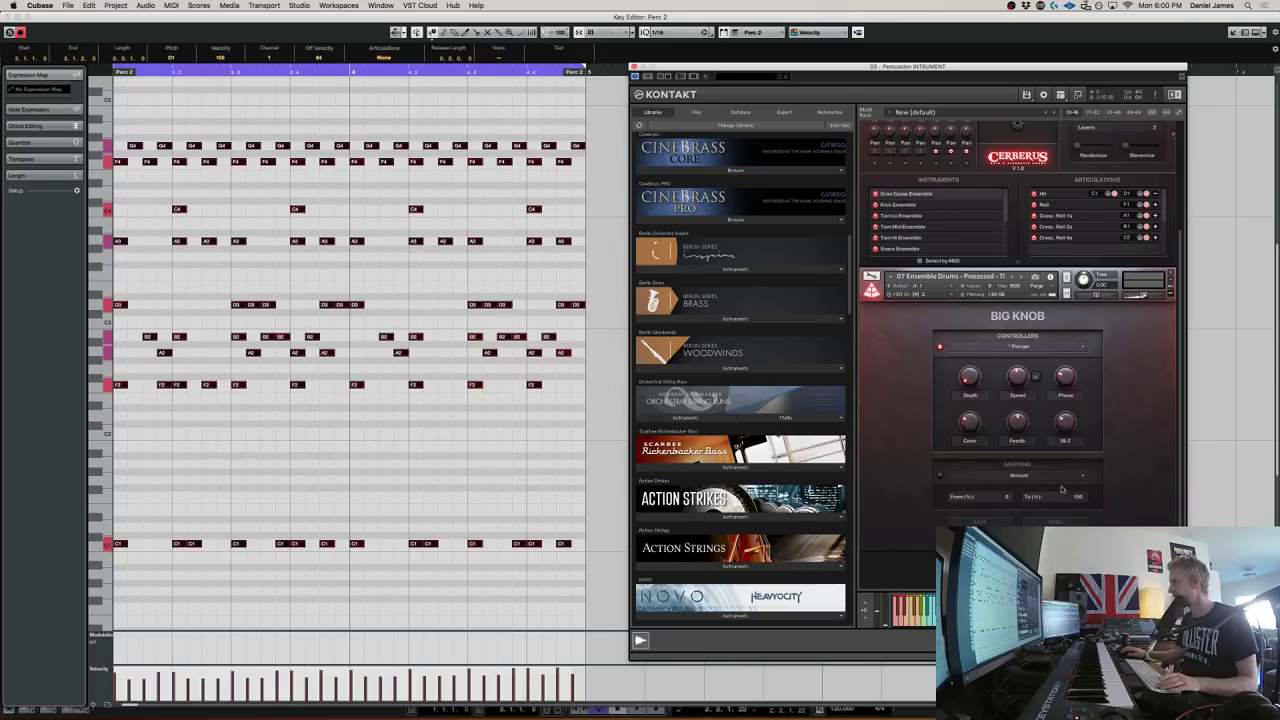
pyautogui.click(953, 351)
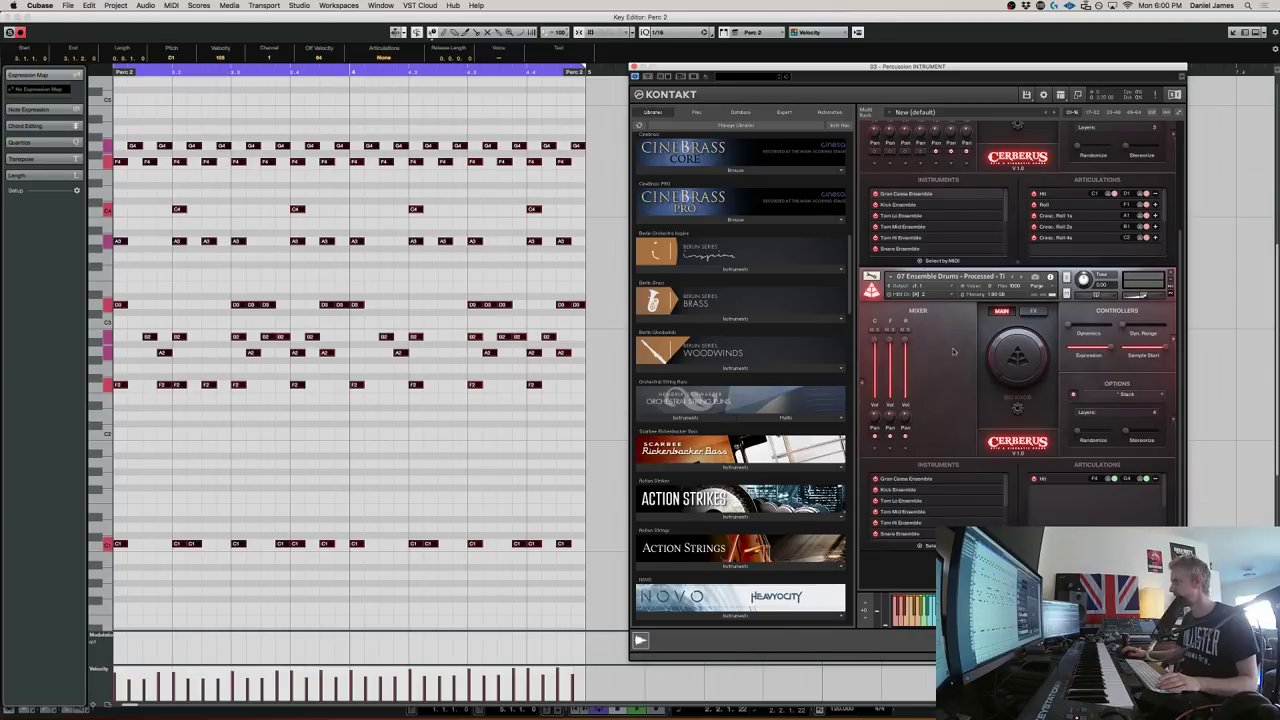
pyautogui.press('space')
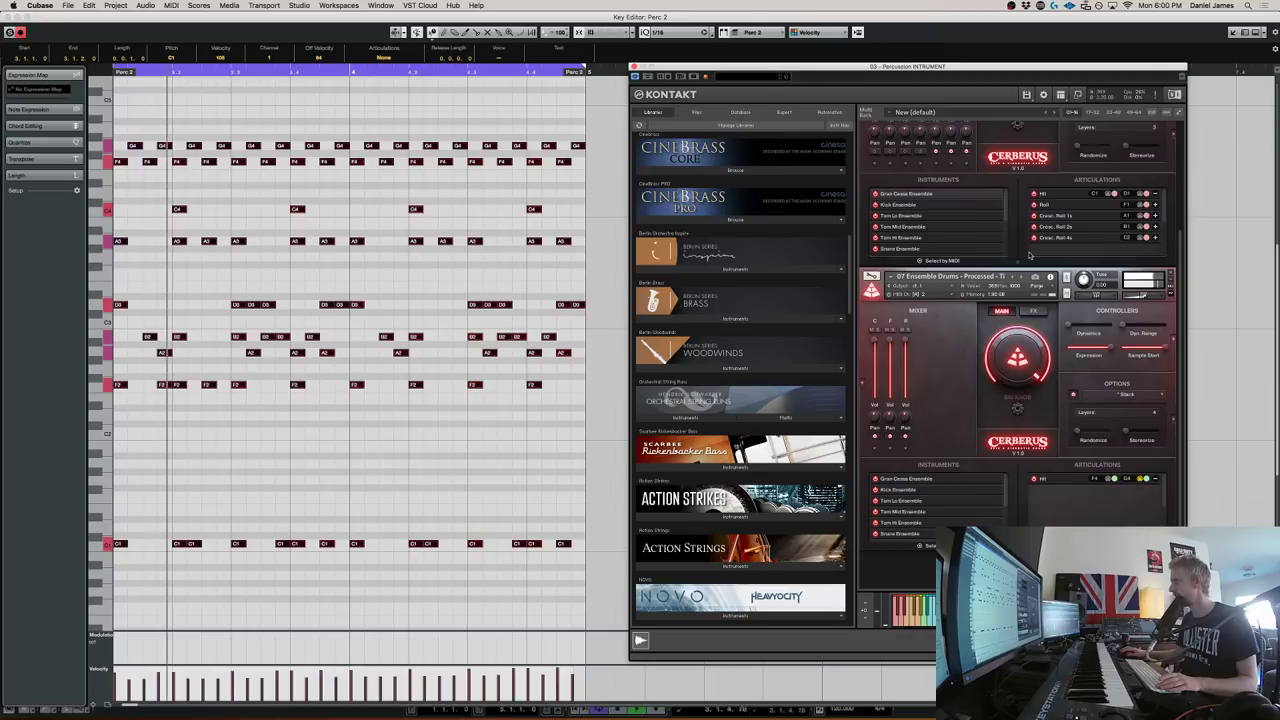
# Map the Big Knob to the Flanger's Amount instead of Depth and audition the knob on the main page
pyautogui.click(1017, 410)
pyautogui.moveTo(1053, 451)
pyautogui.mouseDown()
pyautogui.moveTo(1064, 405)
pyautogui.moveTo(1055, 475)
pyautogui.mouseUp()
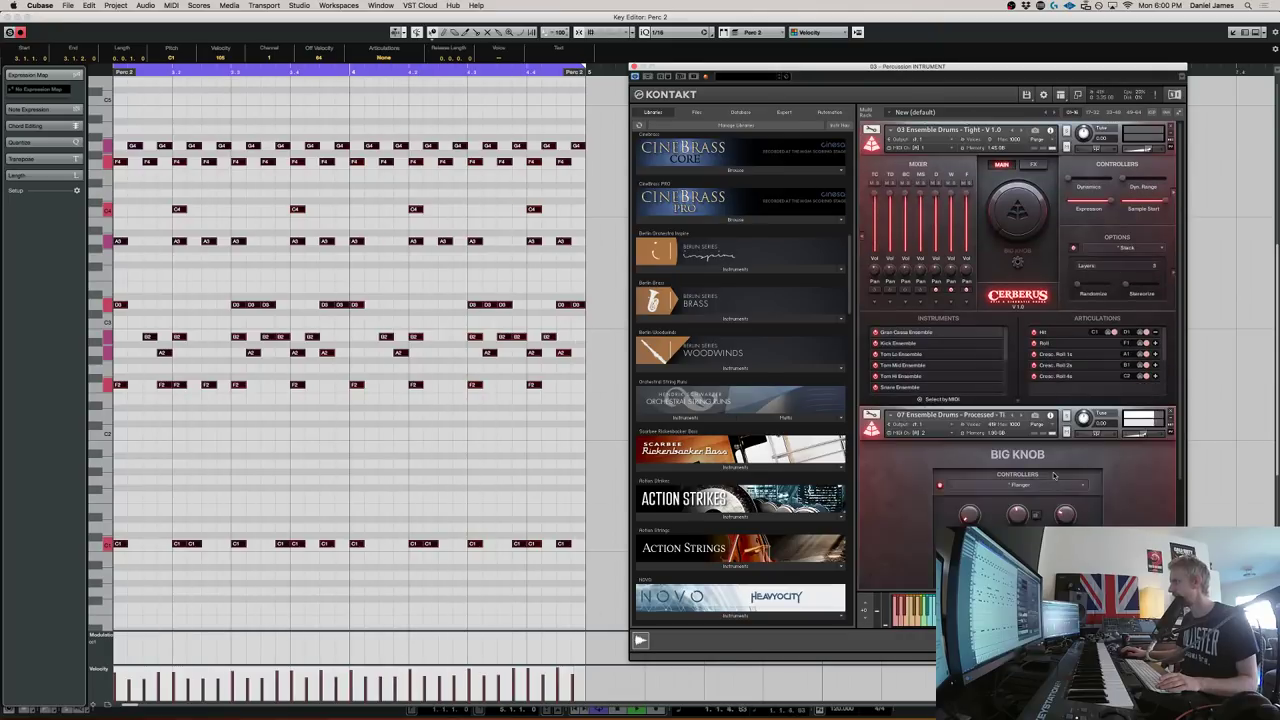
pyautogui.scroll(-3, 1082, 482)
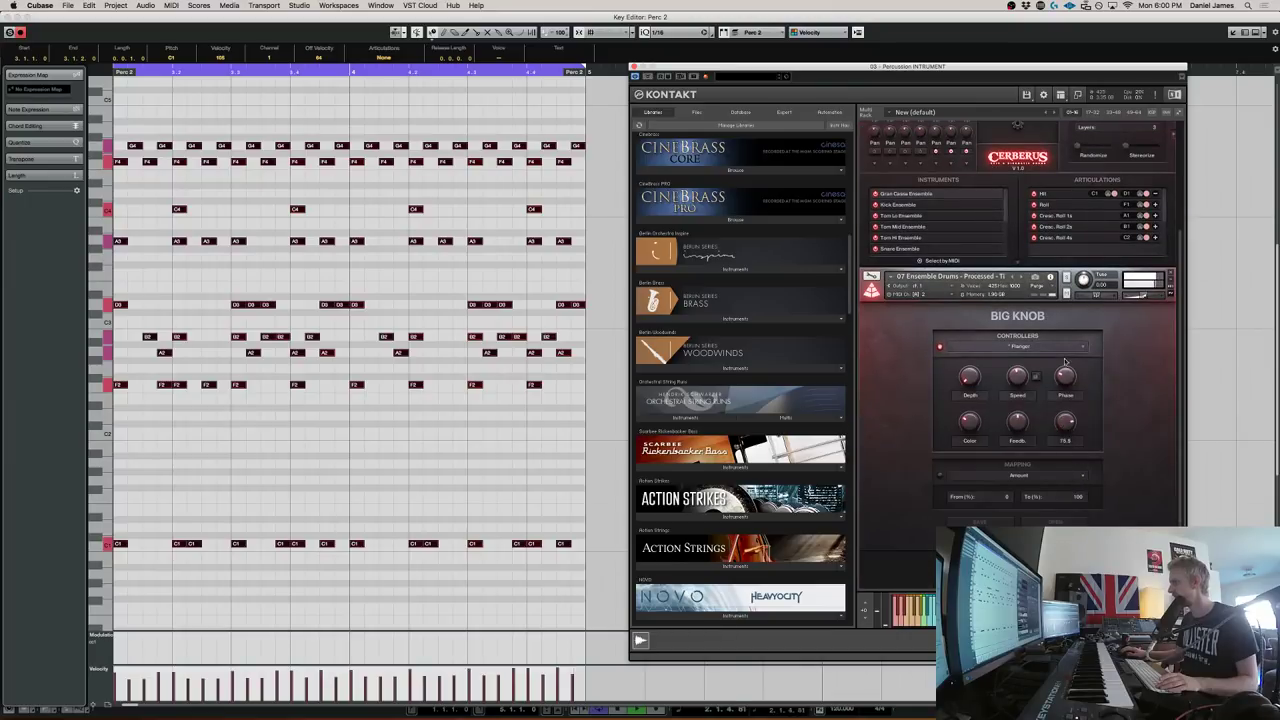
pyautogui.click(980, 476)
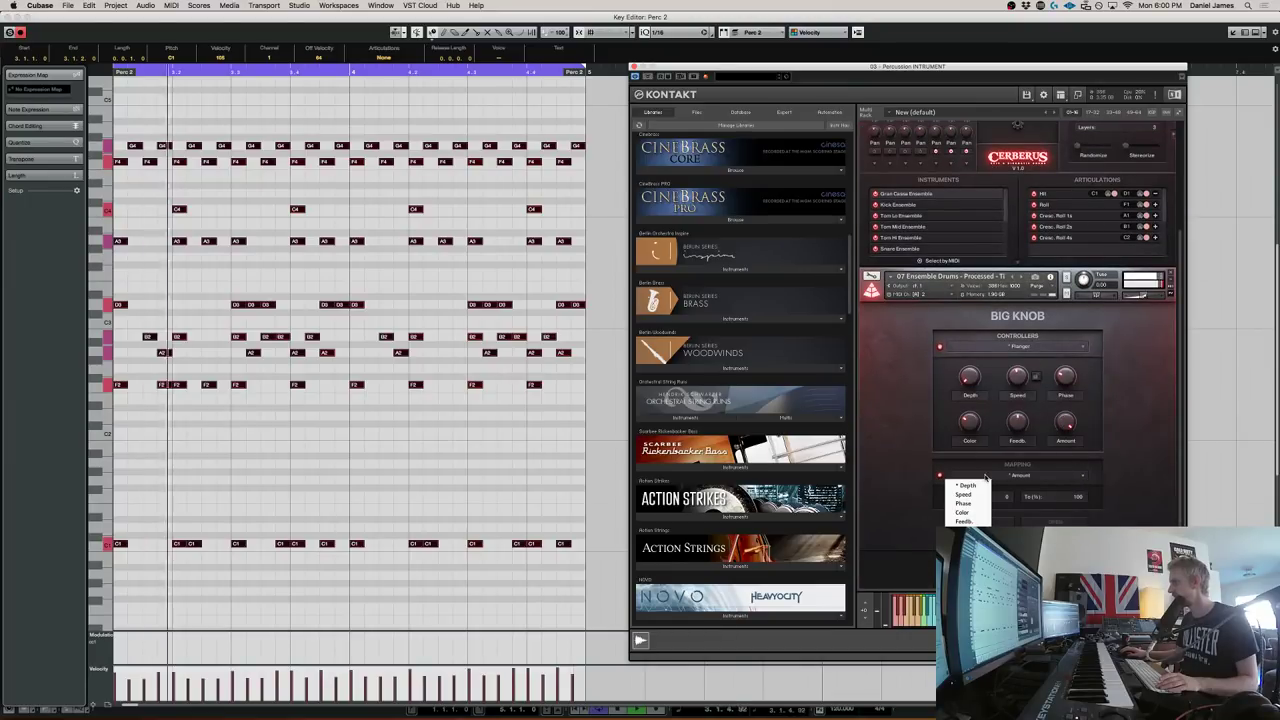
pyautogui.click(975, 483)
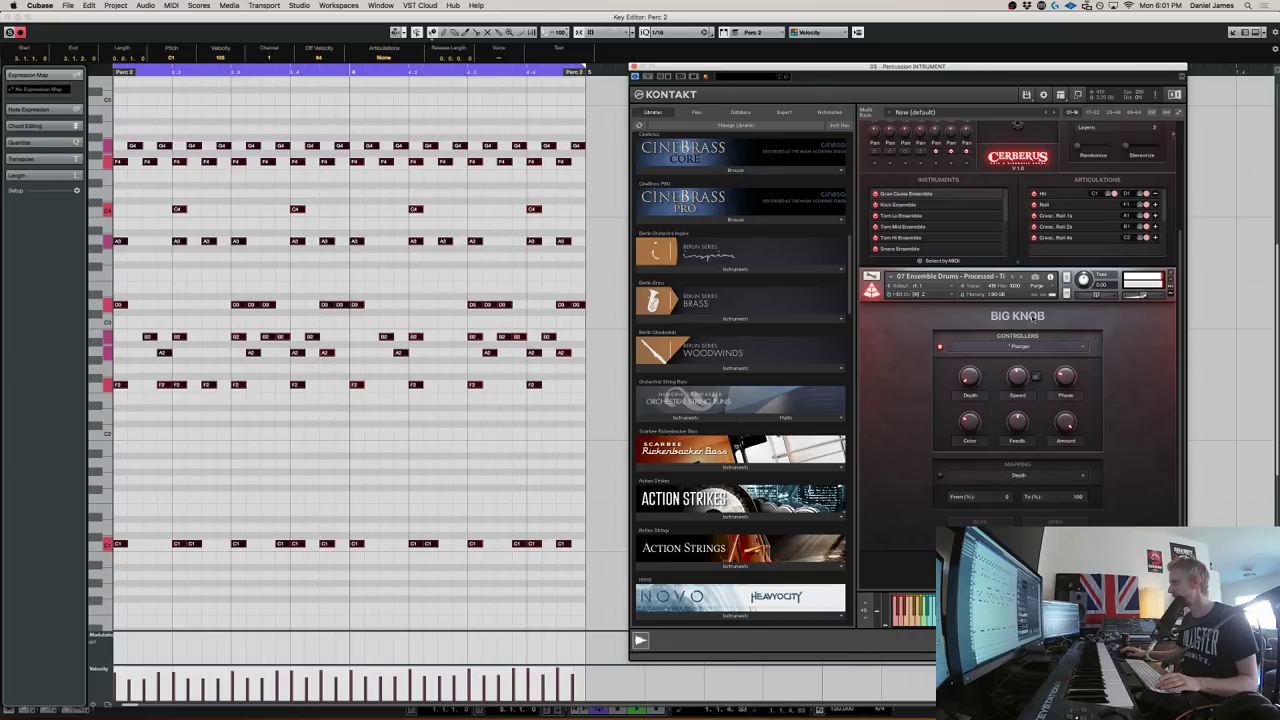
pyautogui.click(1017, 317)
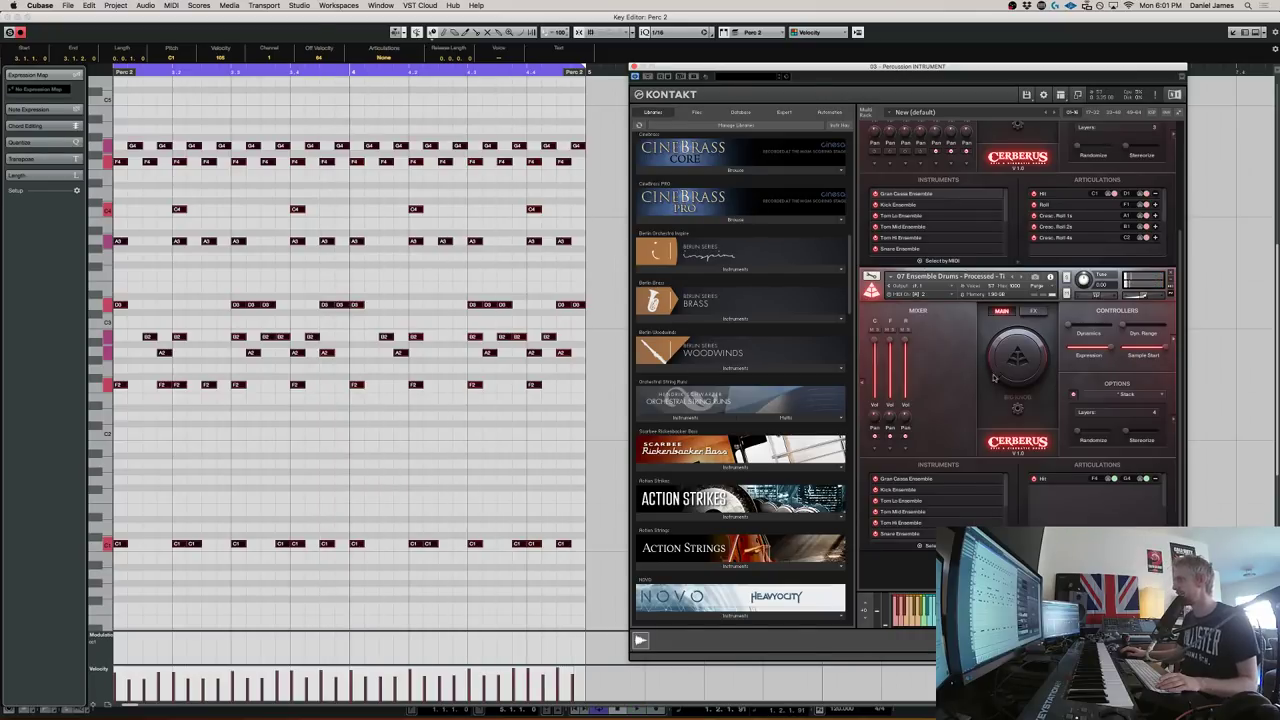
pyautogui.click(1013, 353)
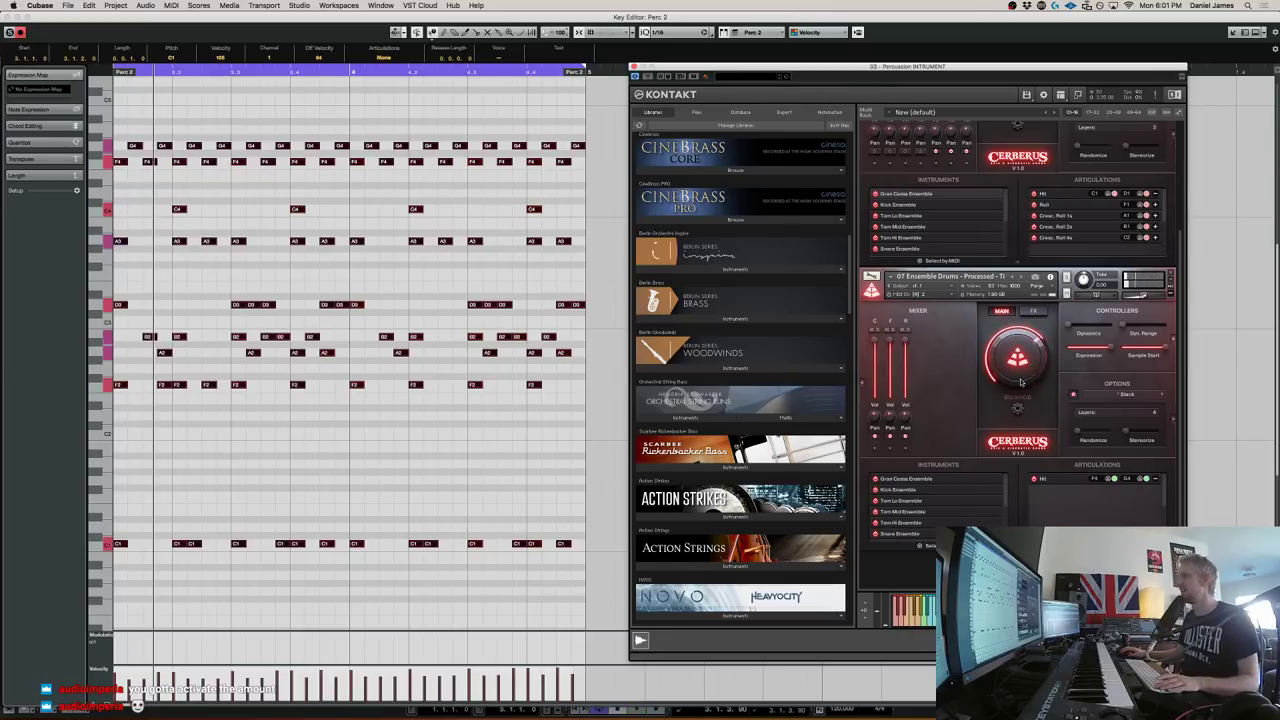
# Enable the Lo-Fi effect in the Big Knob settings and activate the mapping for its Noise parameter
pyautogui.click(1016, 412)
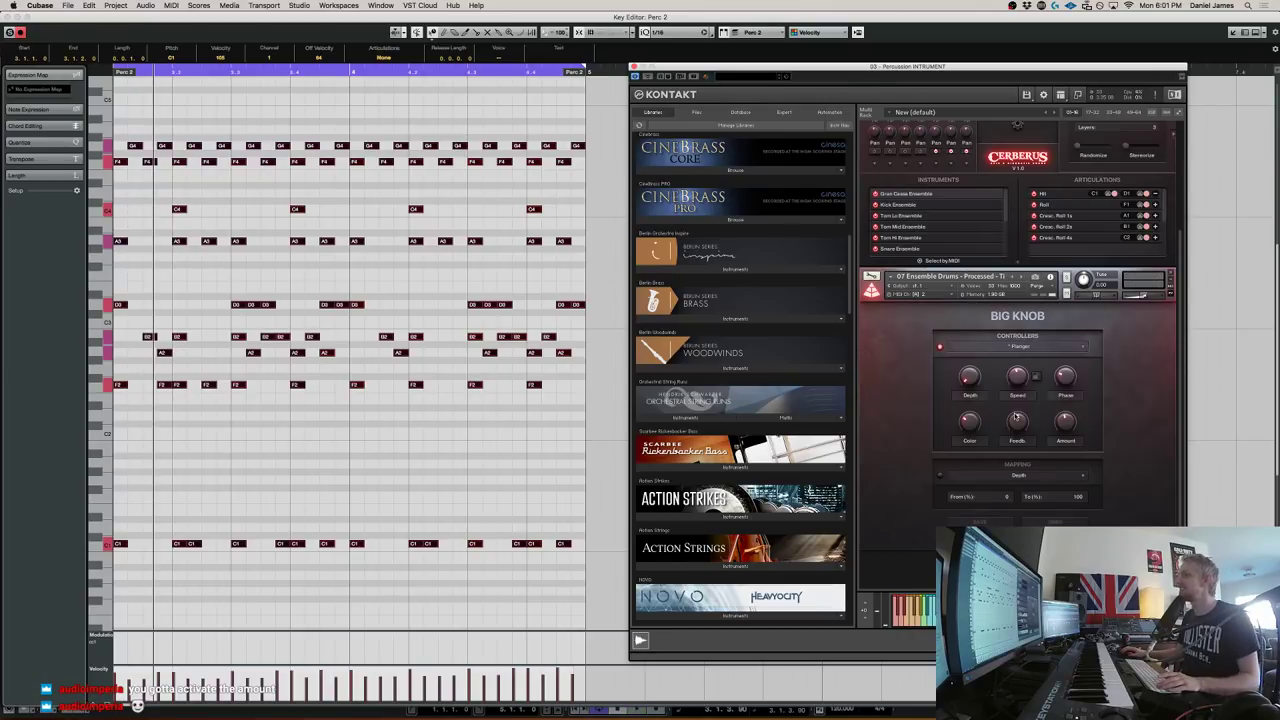
pyautogui.click(990, 346)
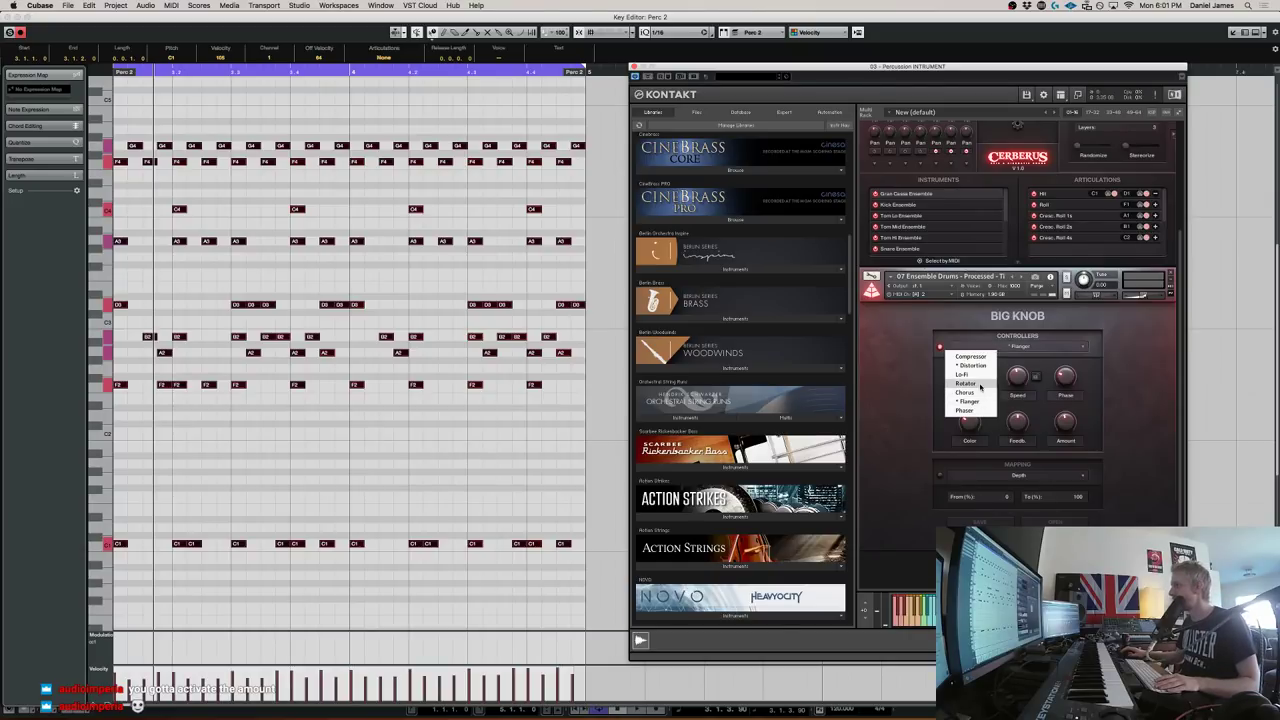
pyautogui.click(962, 374)
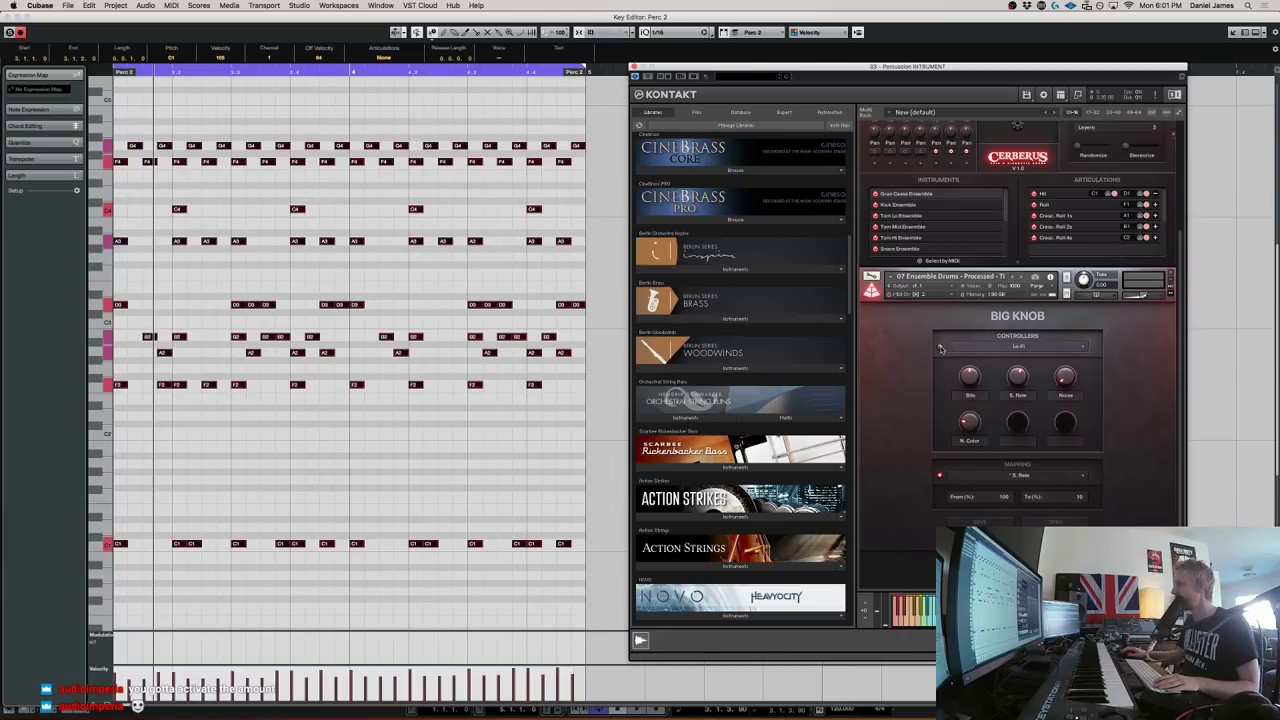
pyautogui.click(1083, 479)
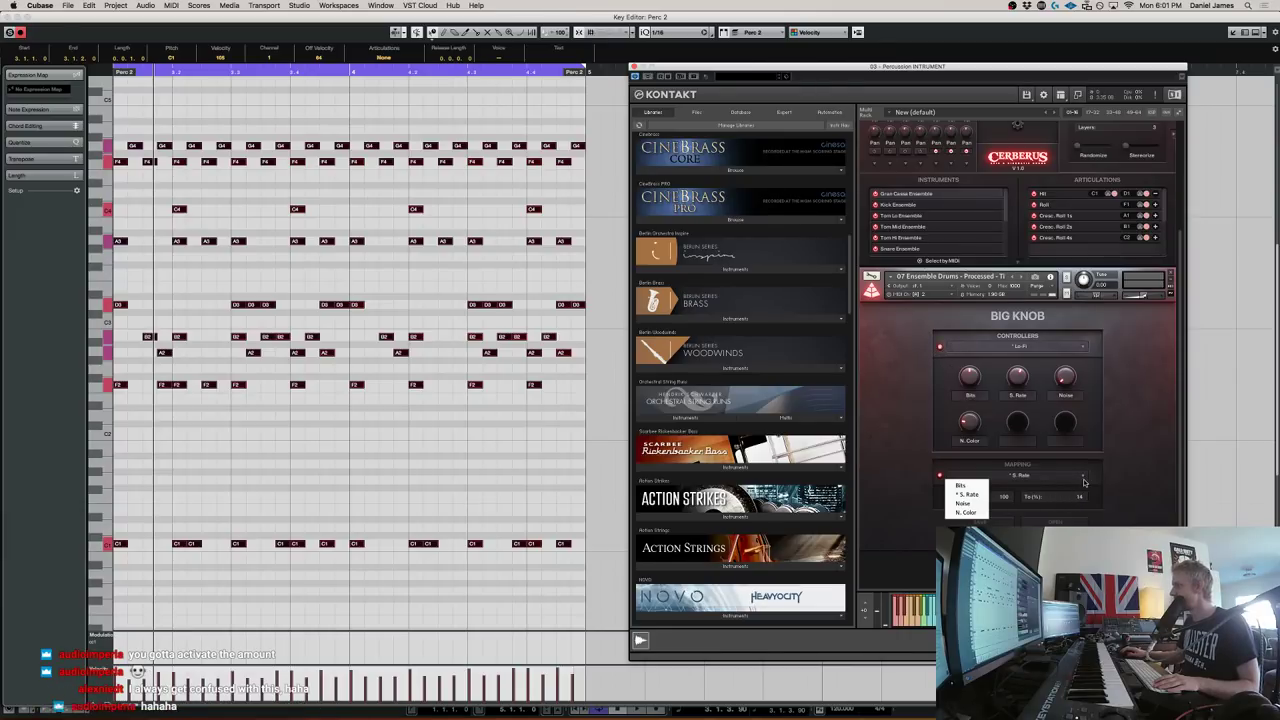
pyautogui.click(962, 487)
pyautogui.click(1016, 478)
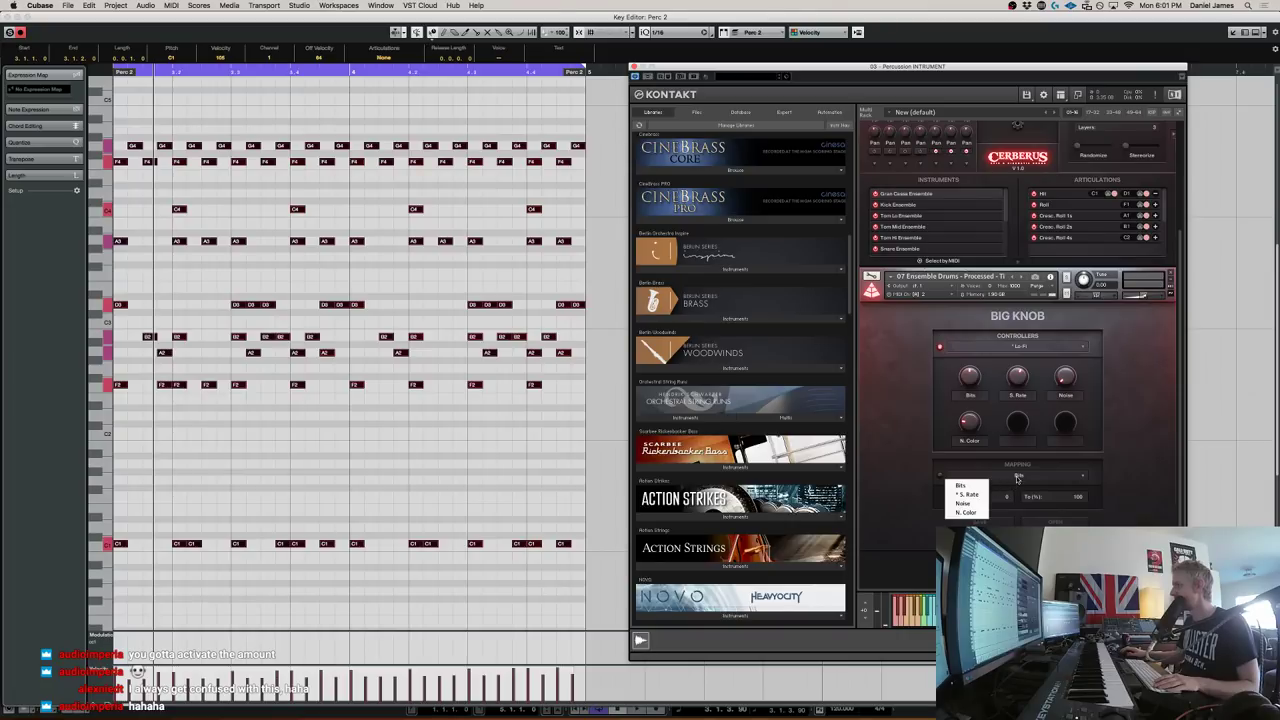
pyautogui.click(964, 503)
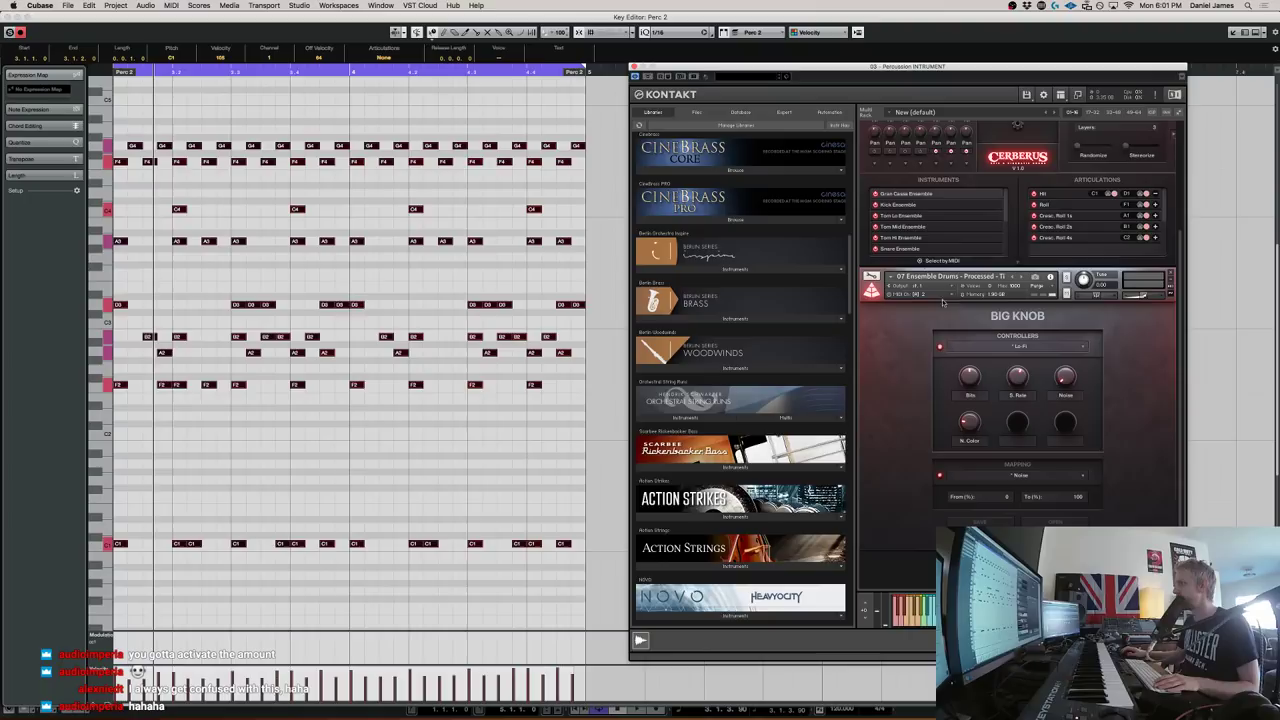
# Play back the part and turn up the Big Knob to audition the Lo-Fi mapping
pyautogui.press('space')
pyautogui.click(1017, 541)
pyautogui.moveTo(1016, 375); pyautogui.dragTo(1016, 349)
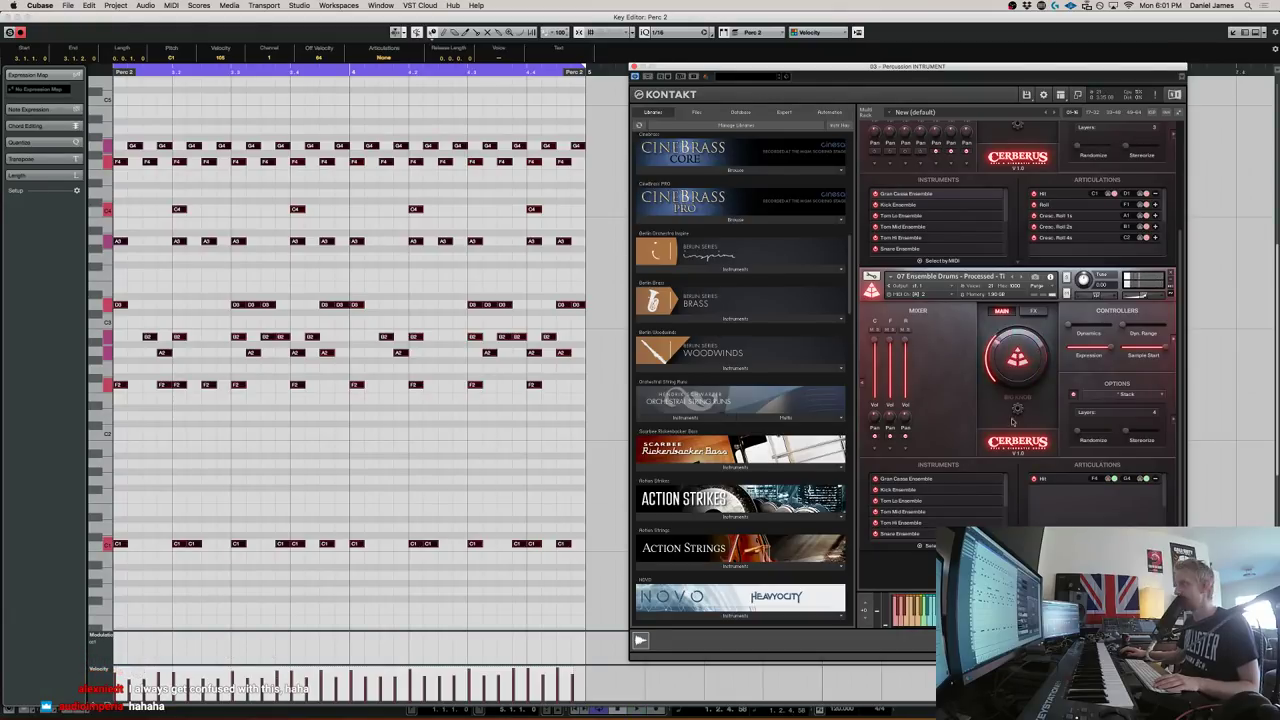
# Deactivate the Lo-Fi Noise mapping and switch the Big Knob's controller to Phaser
pyautogui.click(1017, 410)
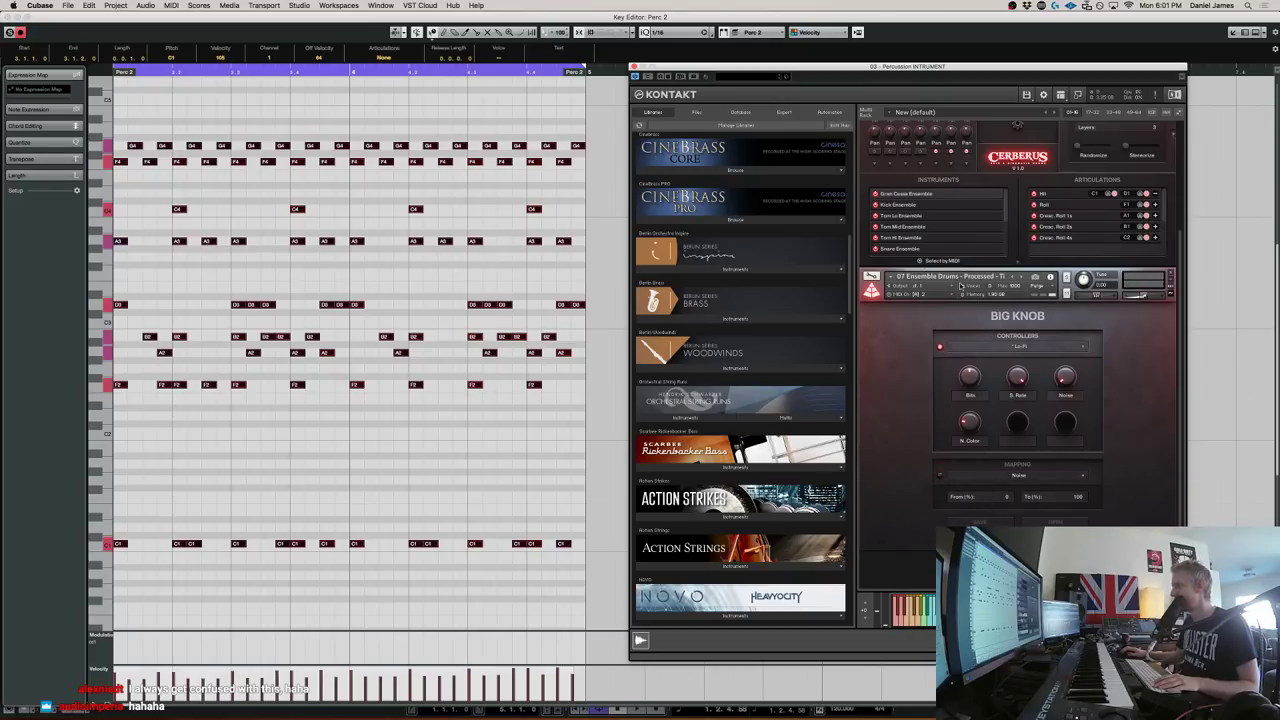
pyautogui.click(990, 347)
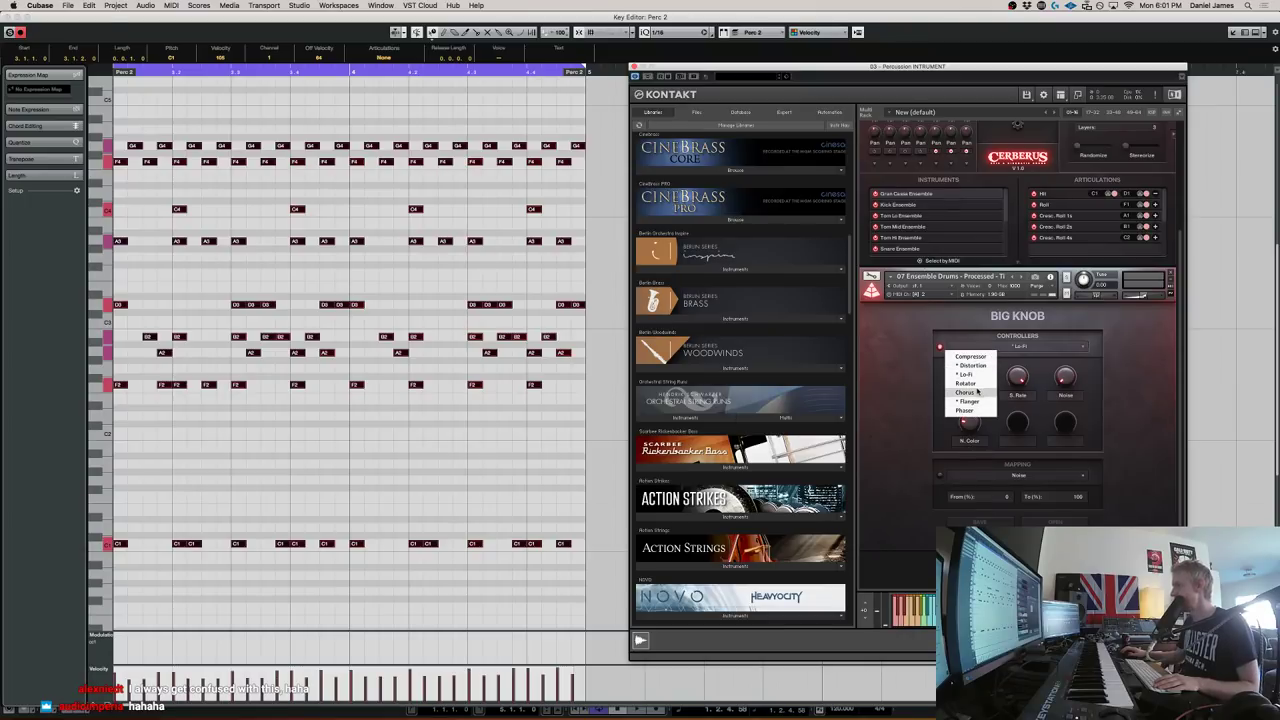
pyautogui.click(980, 410)
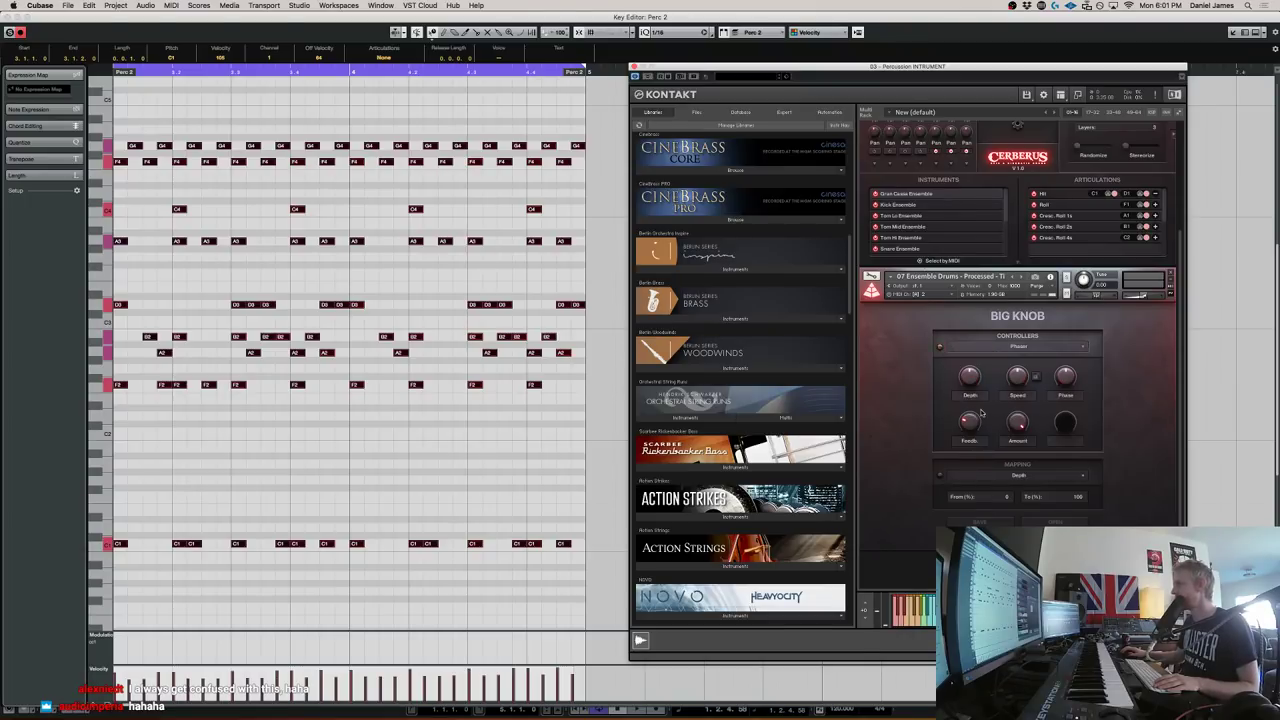
# Enable the Phaser in the Big Knob settings, choose Amount as the mapped parameter and activate the mapping
pyautogui.click(940, 476)
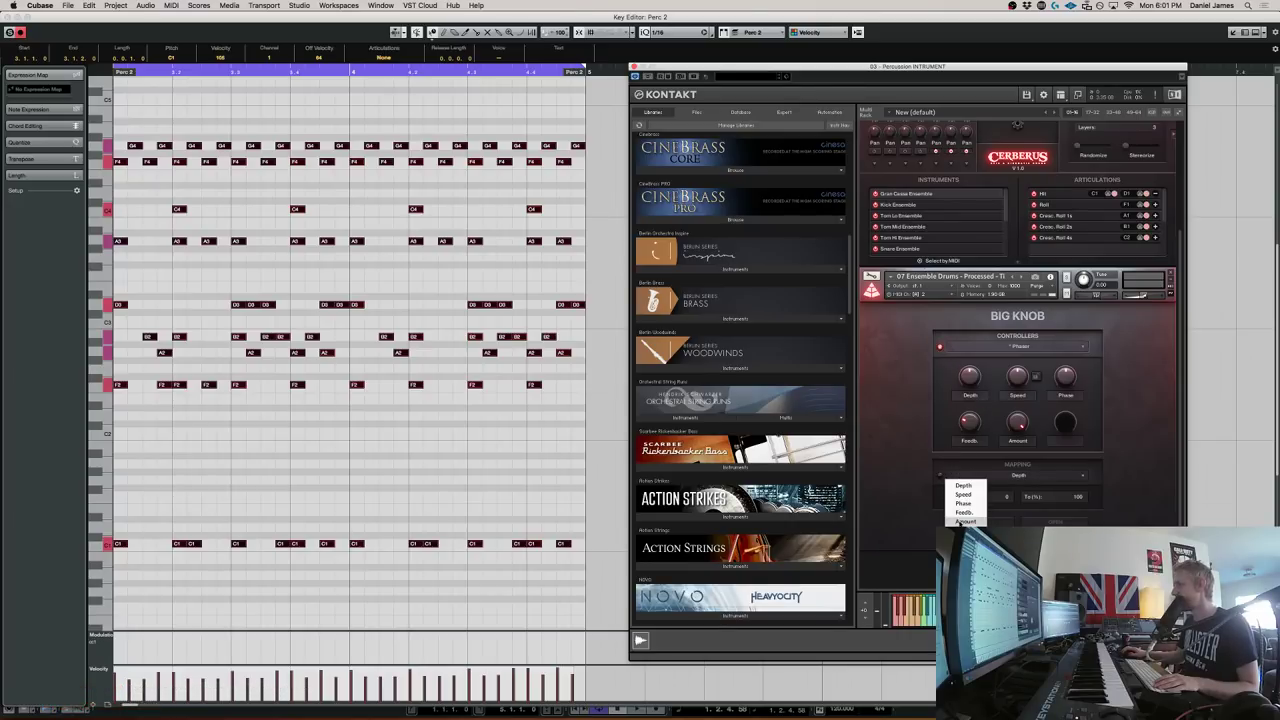
pyautogui.click(941, 474)
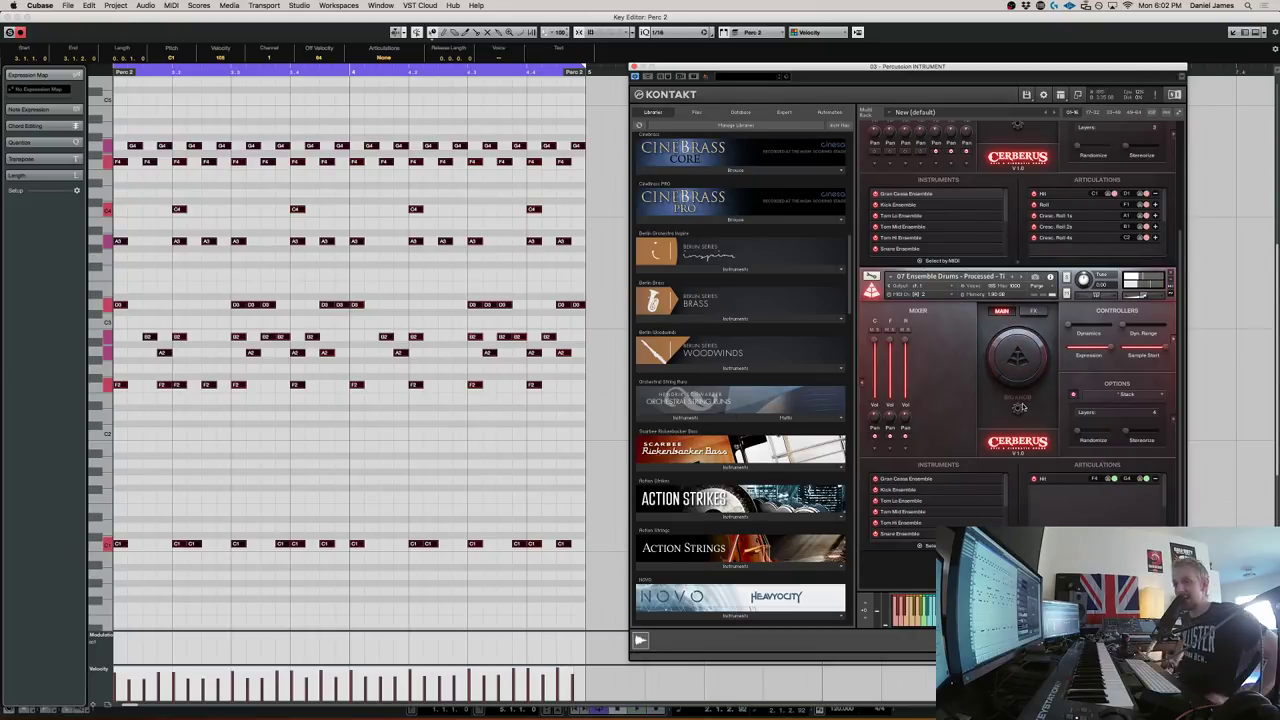
# Compare the processed drums' FX and main pages and check the Phaser mapping in the Big Knob settings
pyautogui.click(1033, 312)
pyautogui.click(1002, 312)
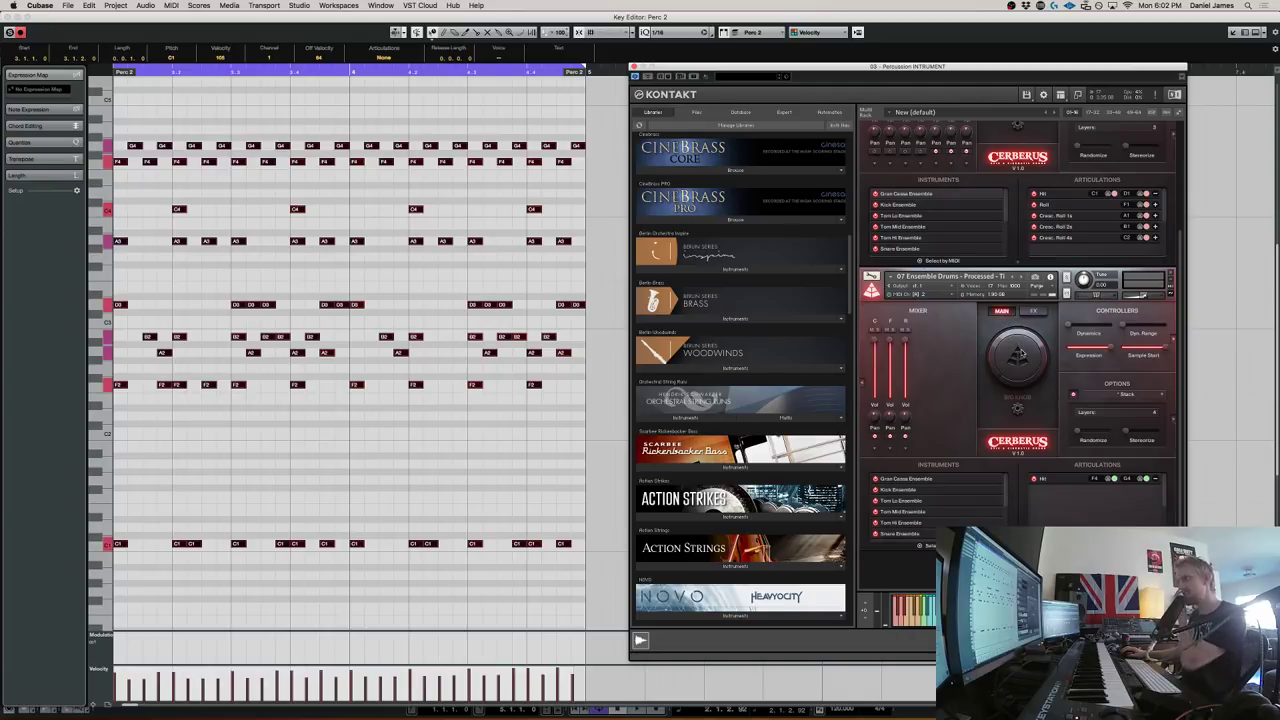
pyautogui.click(1036, 312)
pyautogui.click(1003, 313)
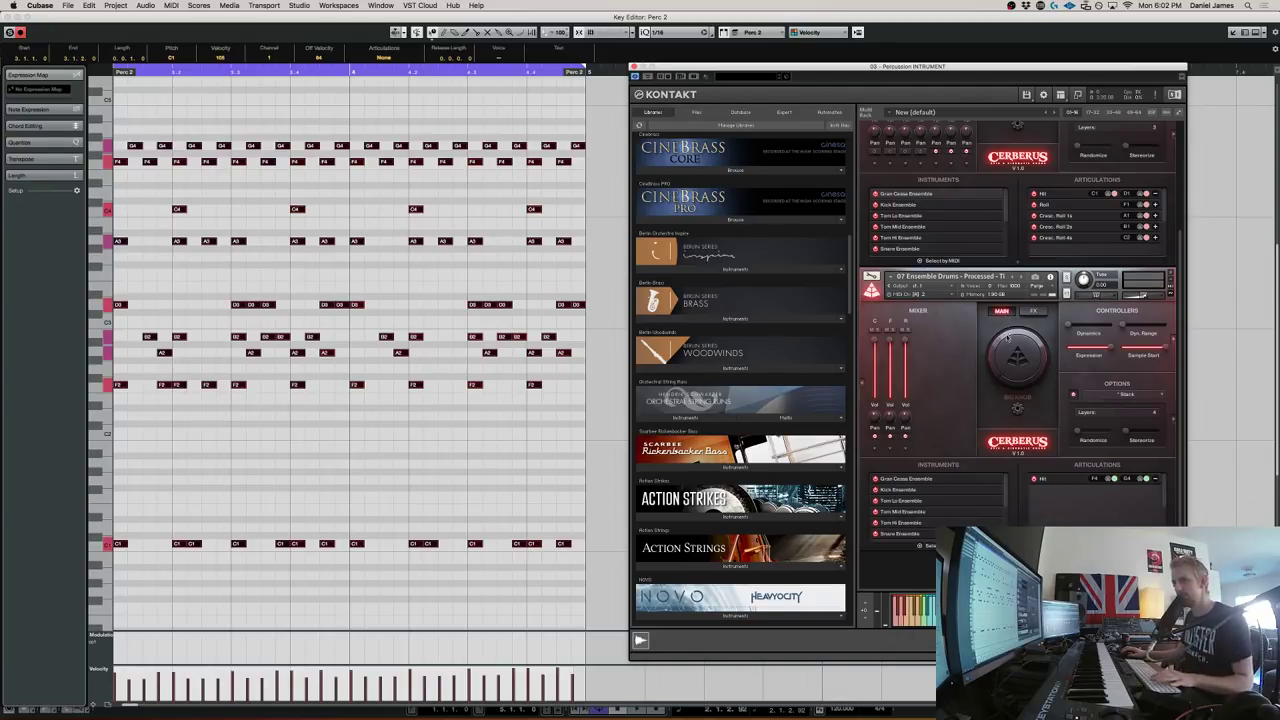
pyautogui.click(1019, 409)
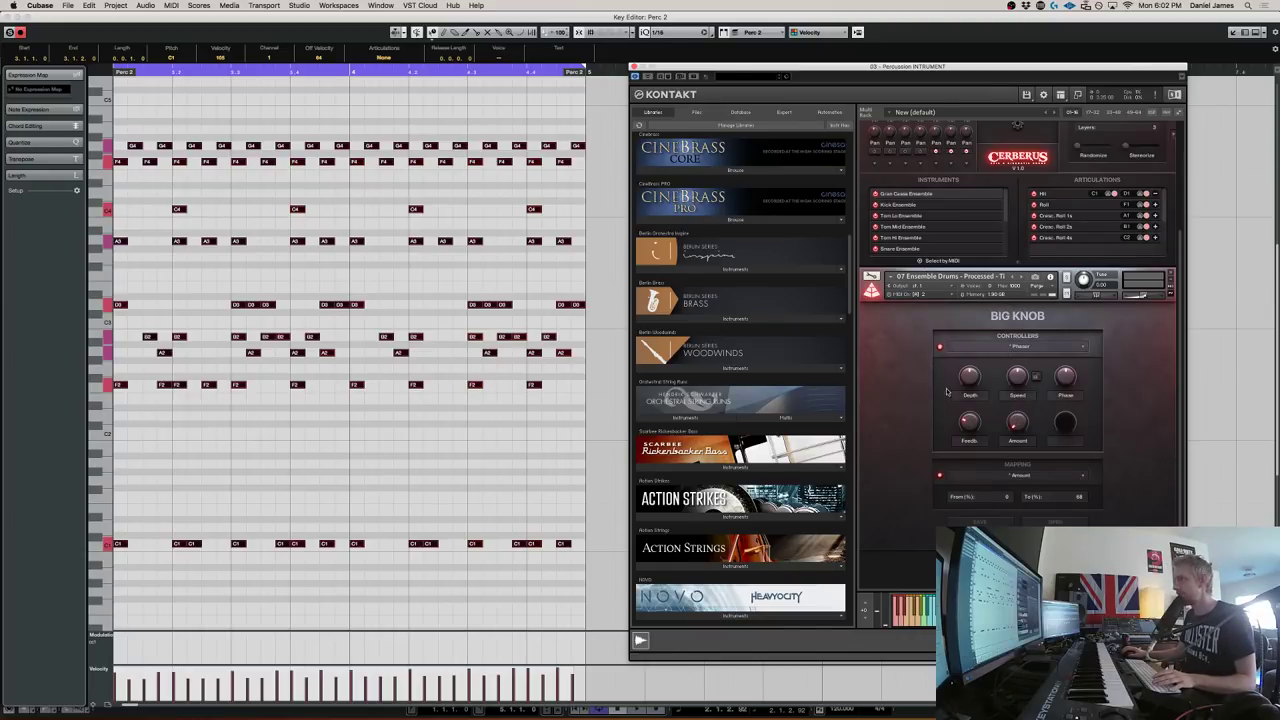
pyautogui.click(1018, 541)
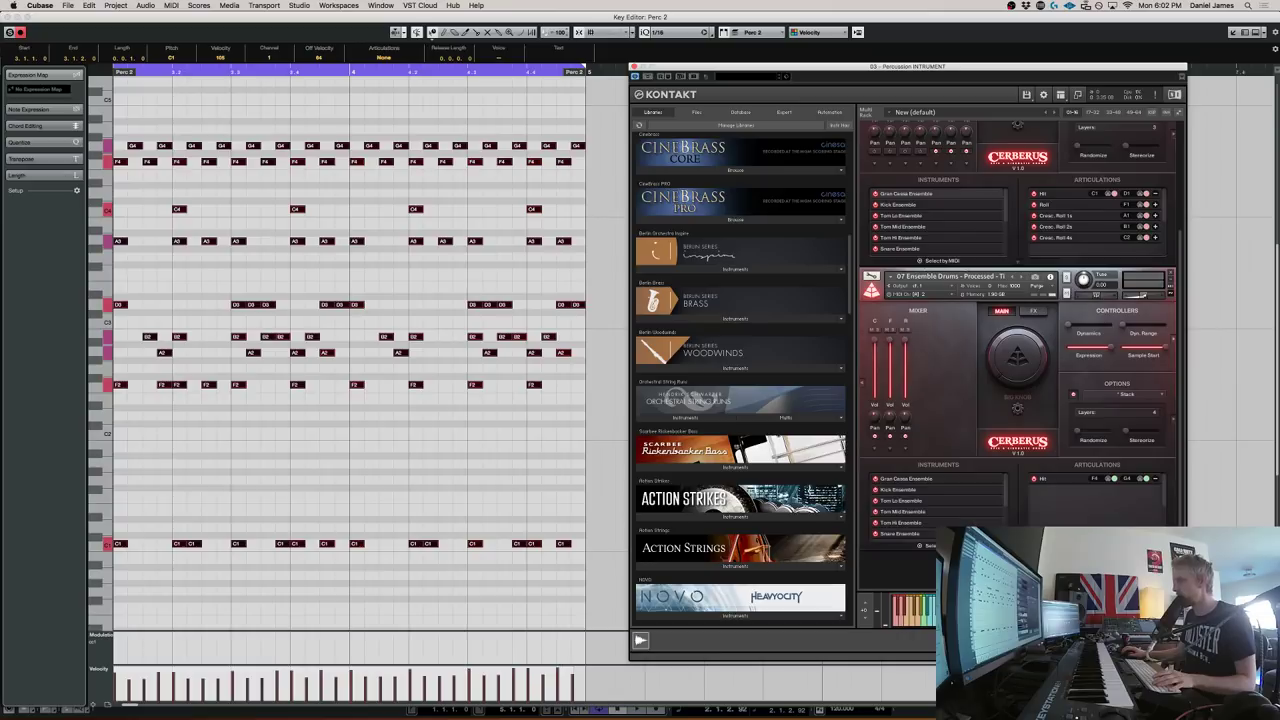
# Show the Step Modulator effects of the processed drums and play back the percussion part
pyautogui.click(1027, 314)
pyautogui.click(995, 331)
pyautogui.click(476, 350)
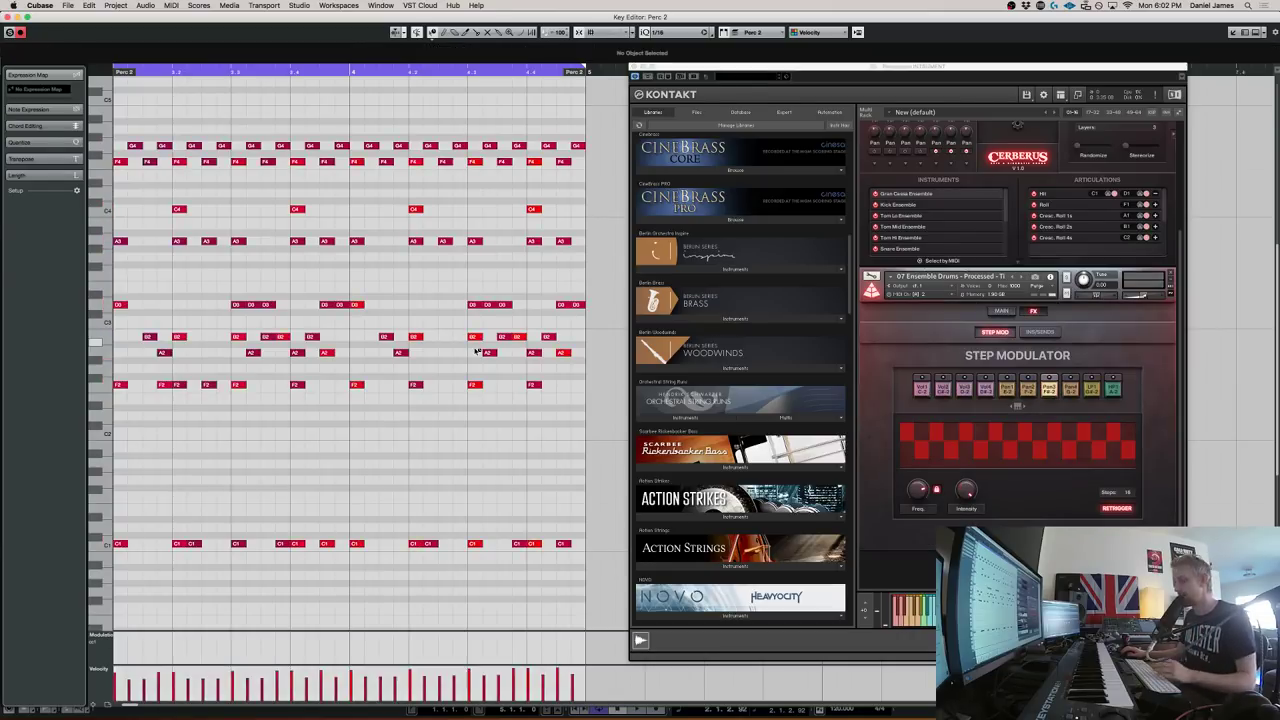
pyautogui.press('space')
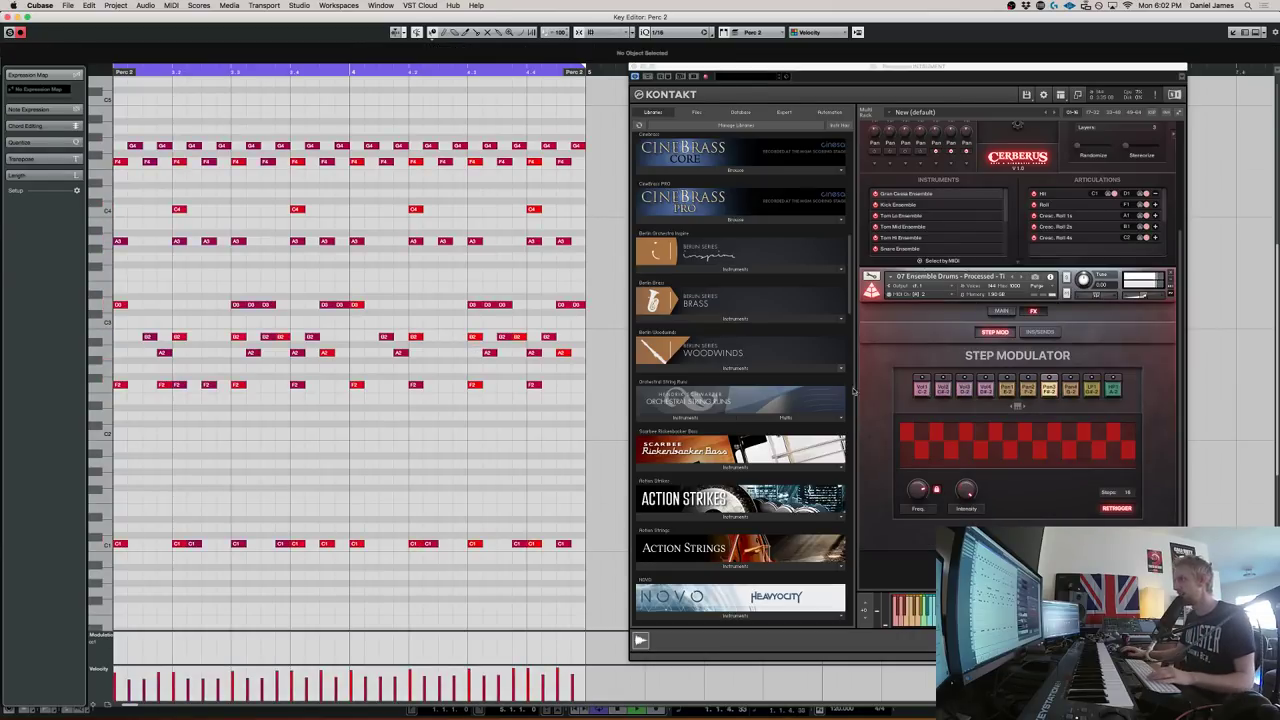
# Select the Vol1 modulator and toggle Retrigger off and back on while auditioning it
pyautogui.click(923, 389)
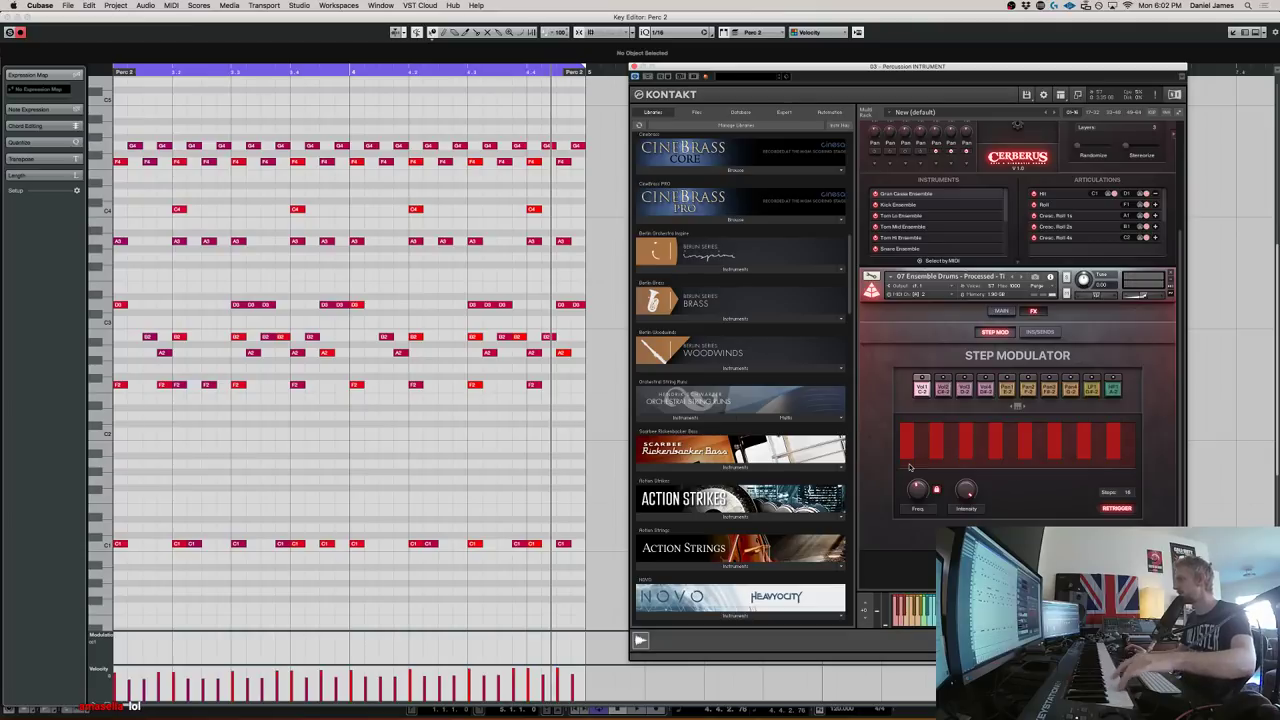
pyautogui.click(1110, 513)
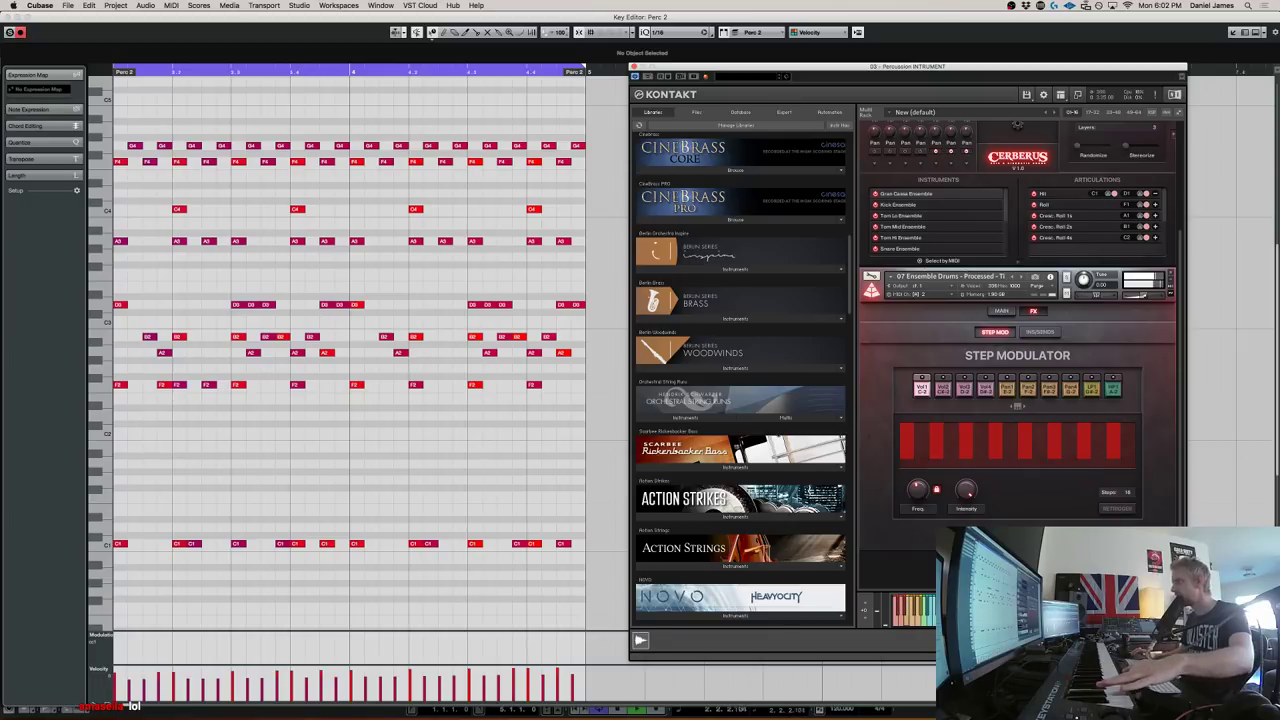
pyautogui.click(1122, 511)
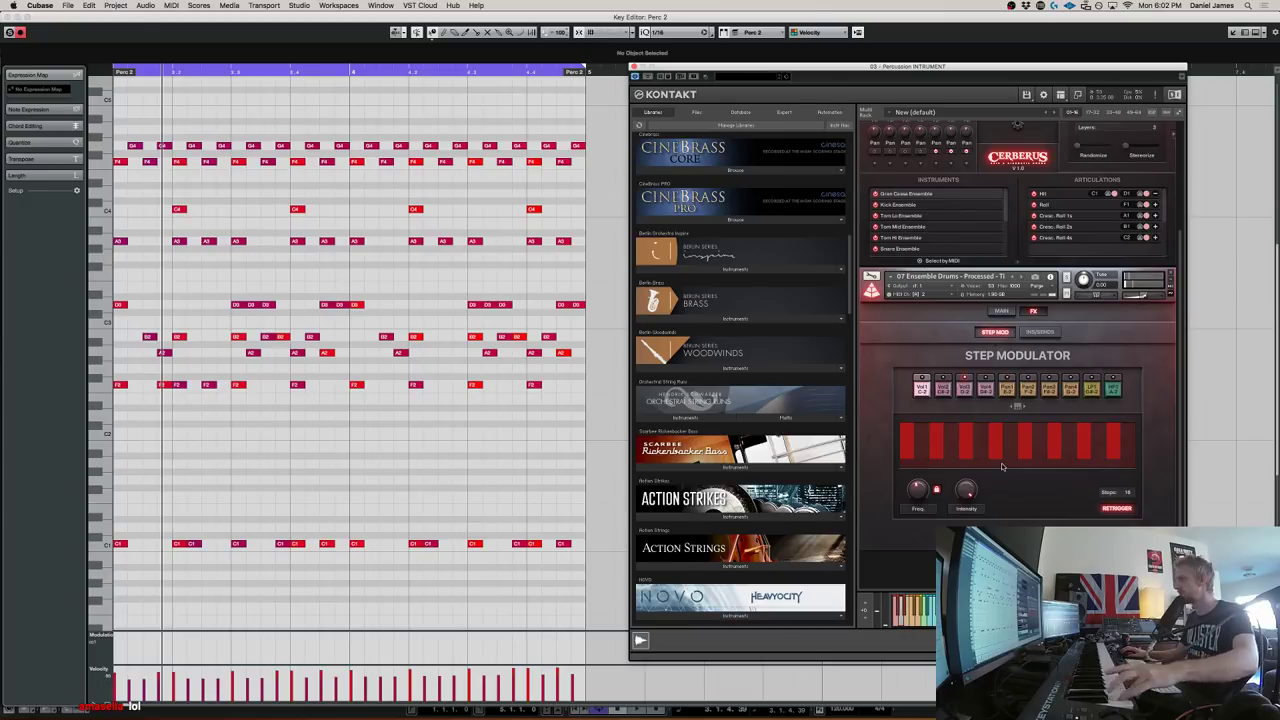
# Check the inserts and sends, return to the main page and play the part with the Big Knob turned up
pyautogui.click(1030, 333)
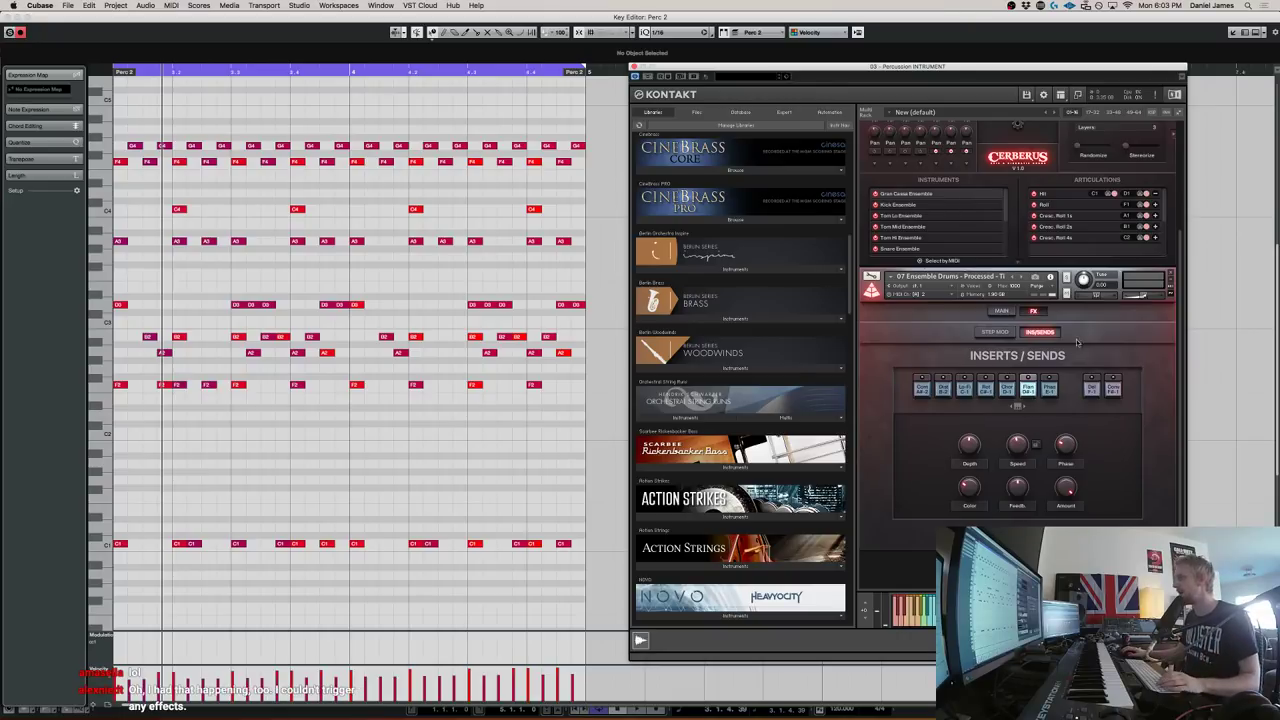
pyautogui.click(1002, 311)
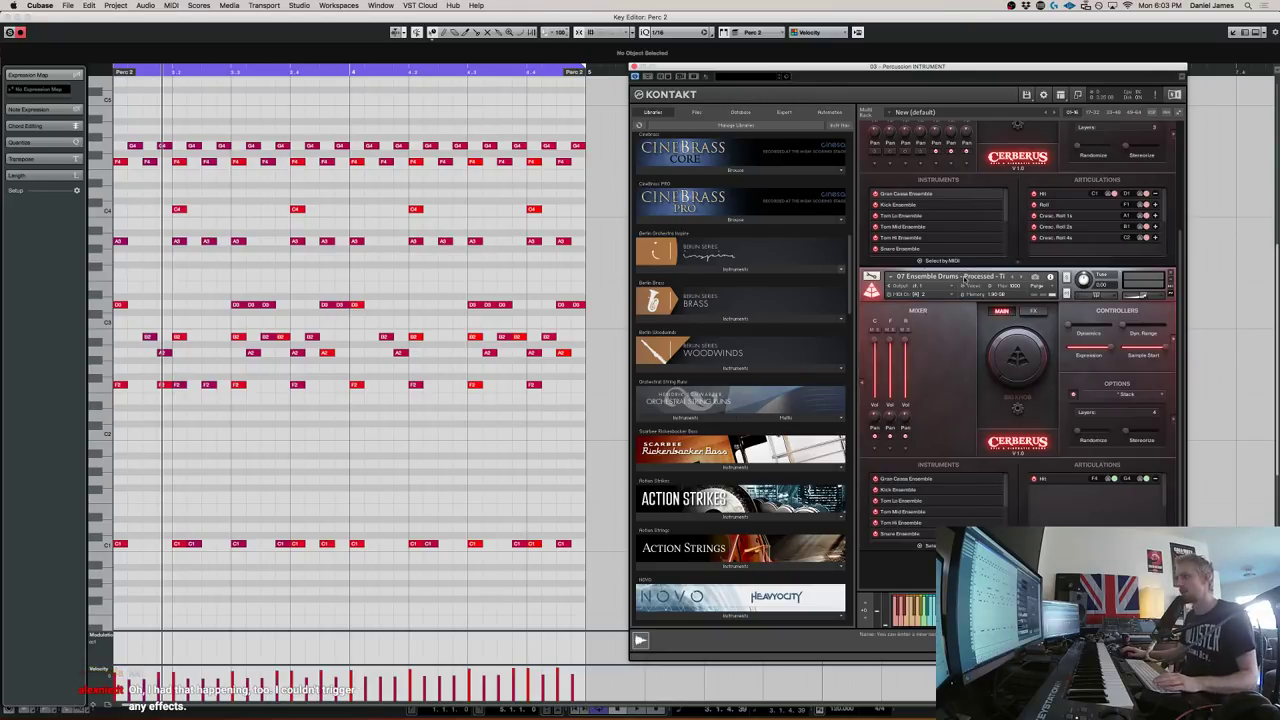
pyautogui.click(242, 496)
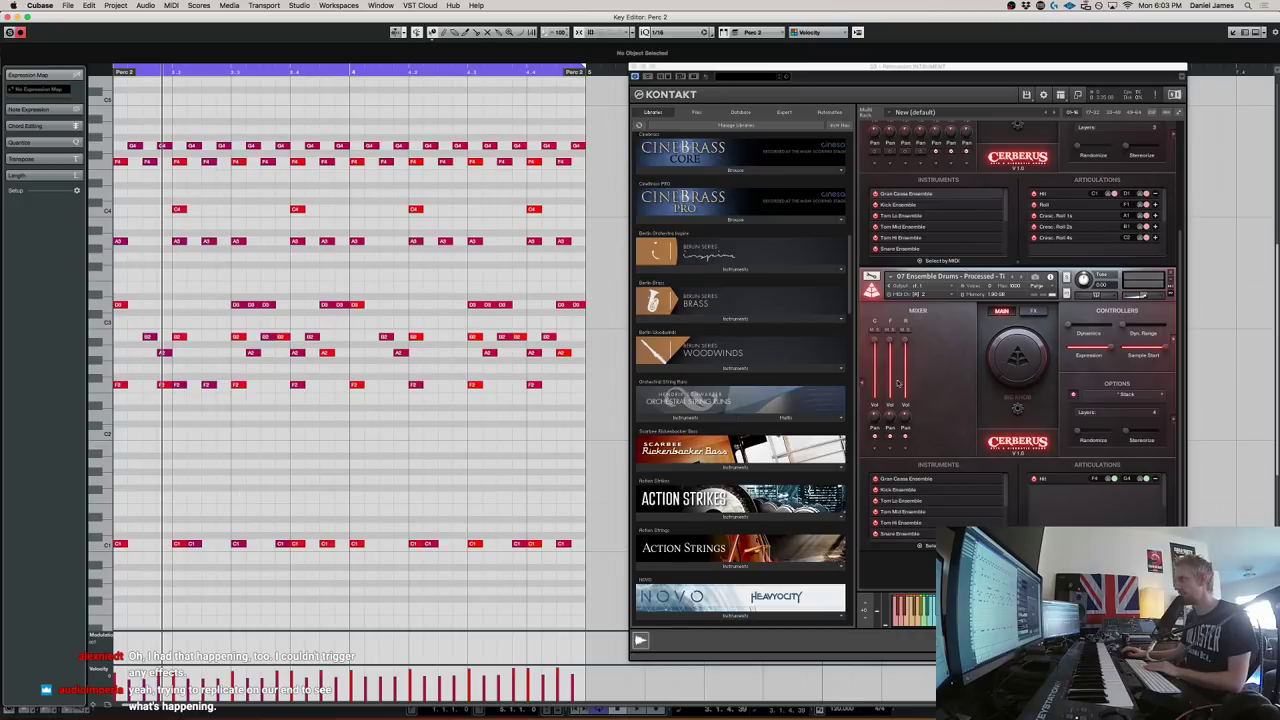
pyautogui.press('space')
pyautogui.click(1063, 347)
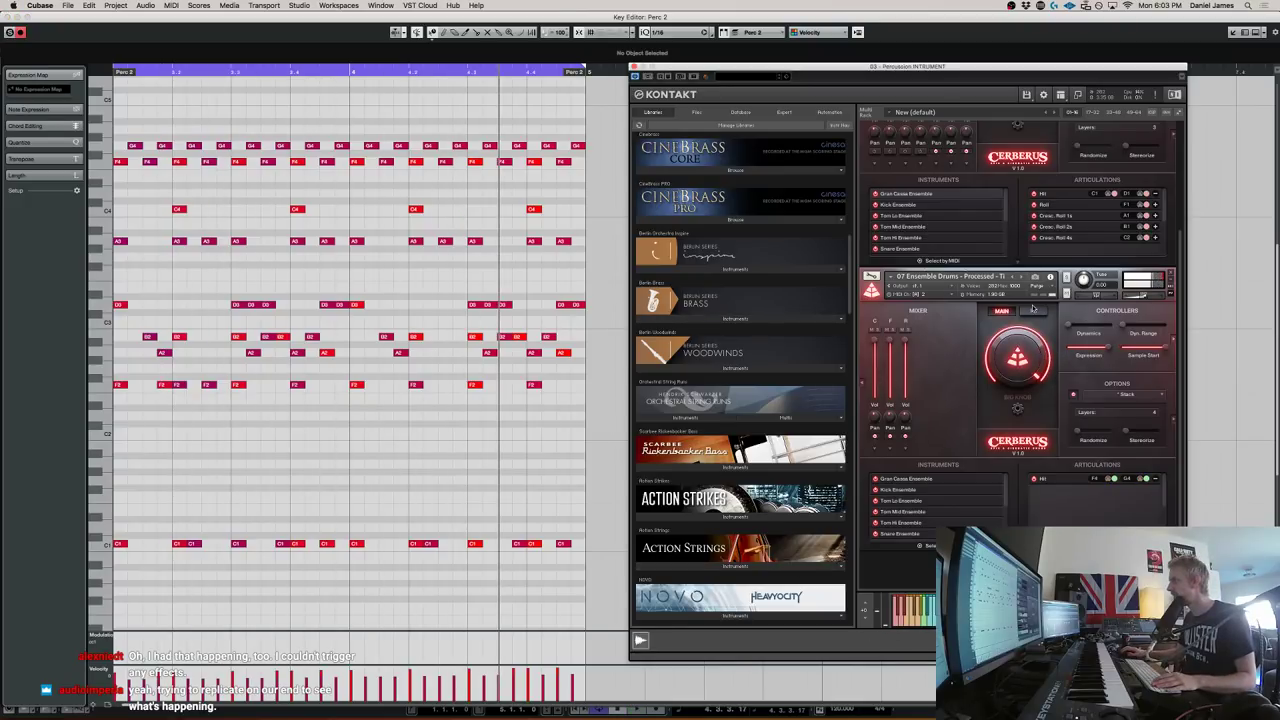
# Switch off the Phaser in the Big Knob settings and enable the Rotator with its Amount mapping active
pyautogui.click(1016, 412)
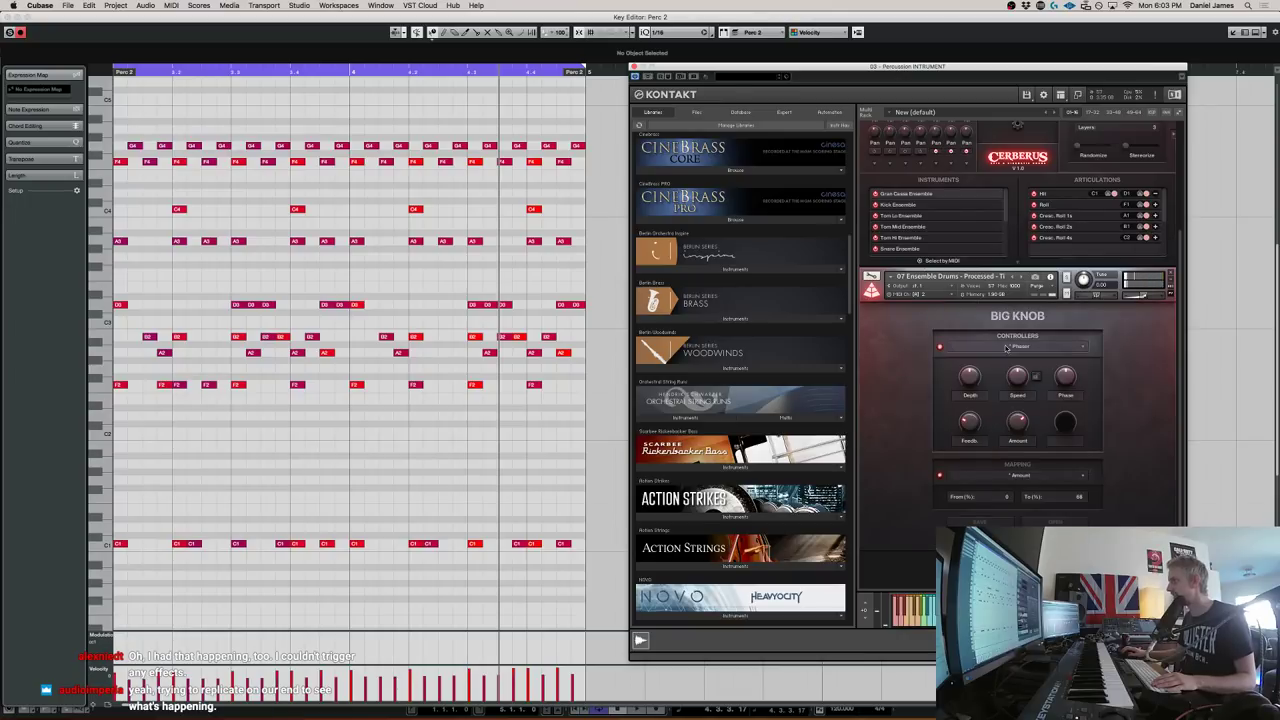
pyautogui.click(1007, 348)
pyautogui.click(1034, 393)
pyautogui.click(993, 345)
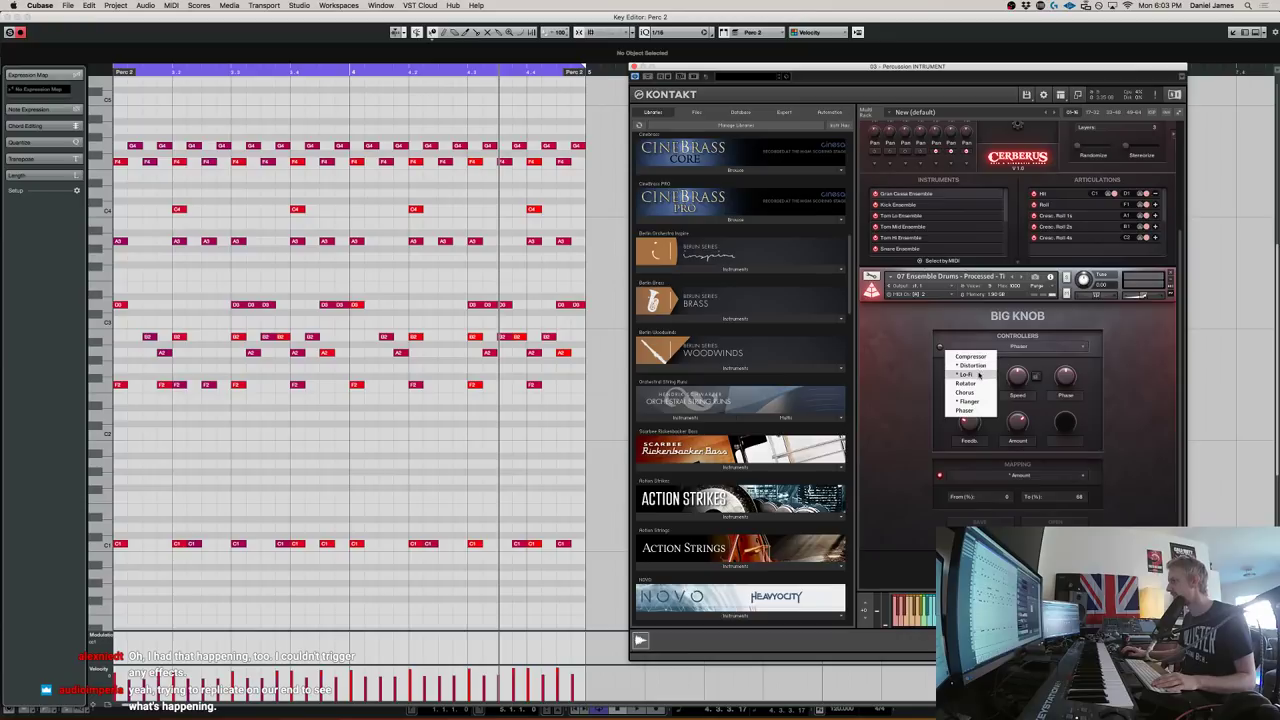
pyautogui.click(965, 383)
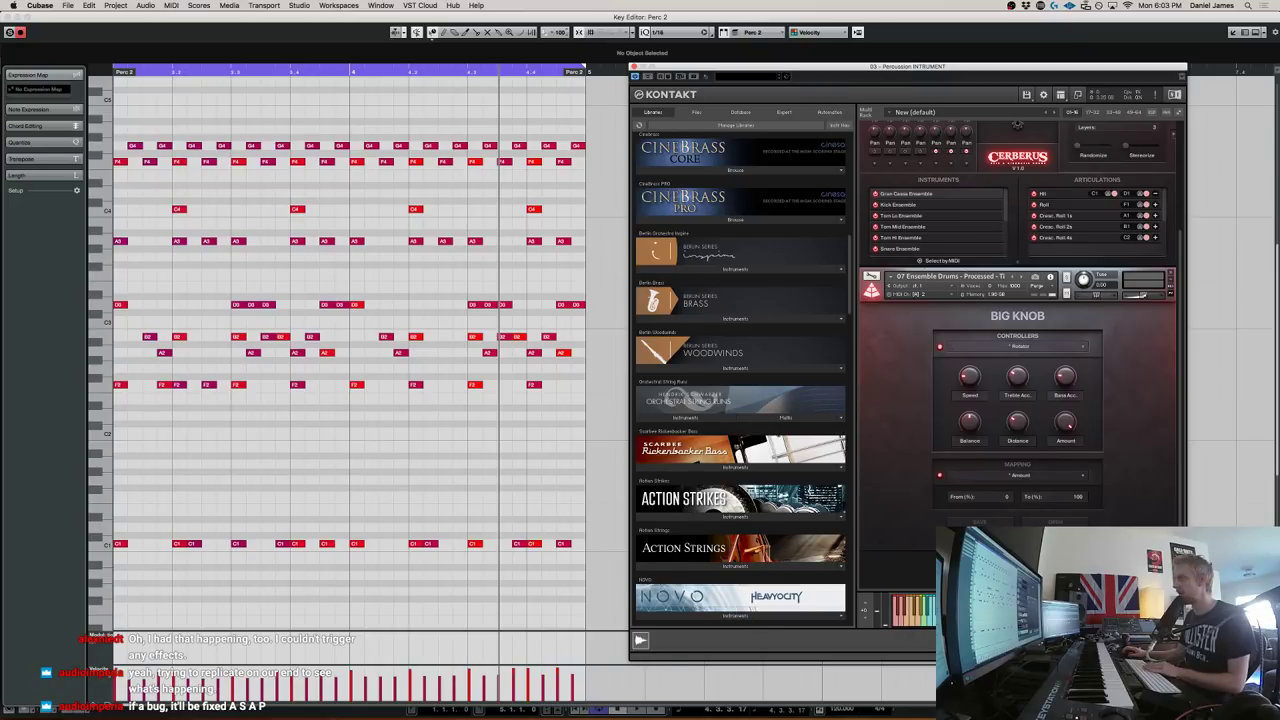
pyautogui.click(1017, 545)
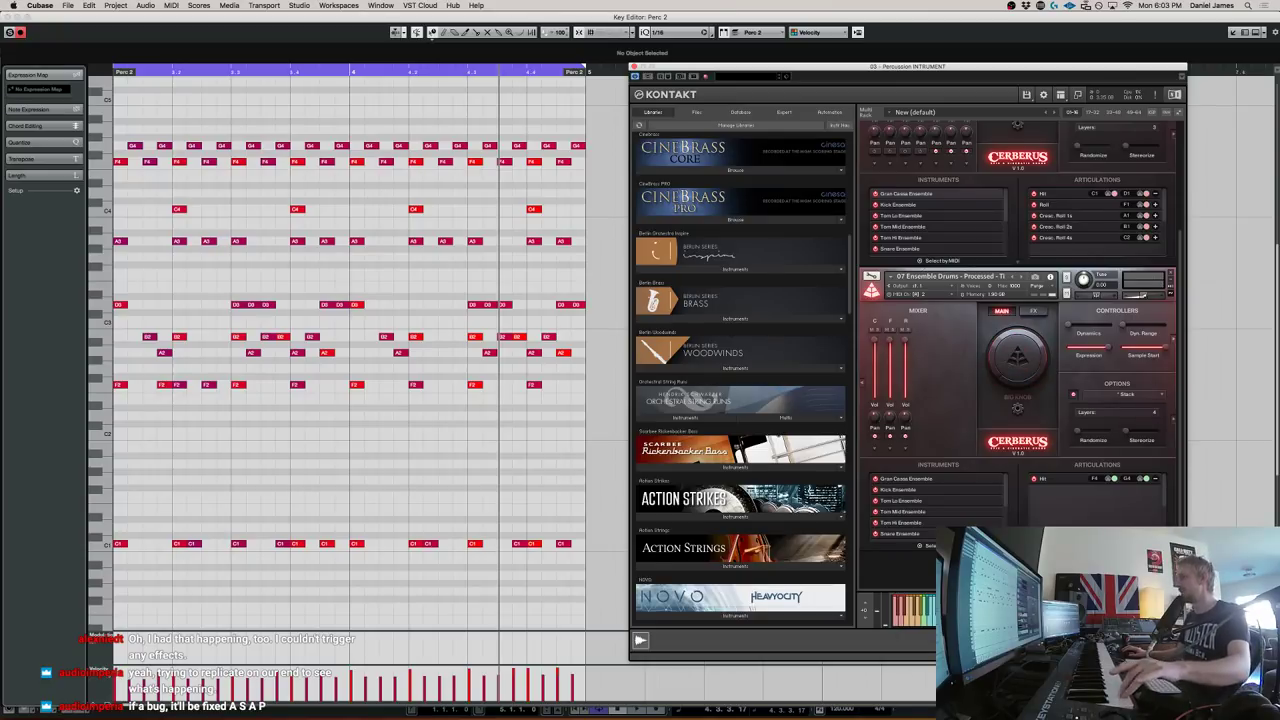
# Close the key editor and play the loop from the project window with the Big Knob turned up
pyautogui.click(388, 348)
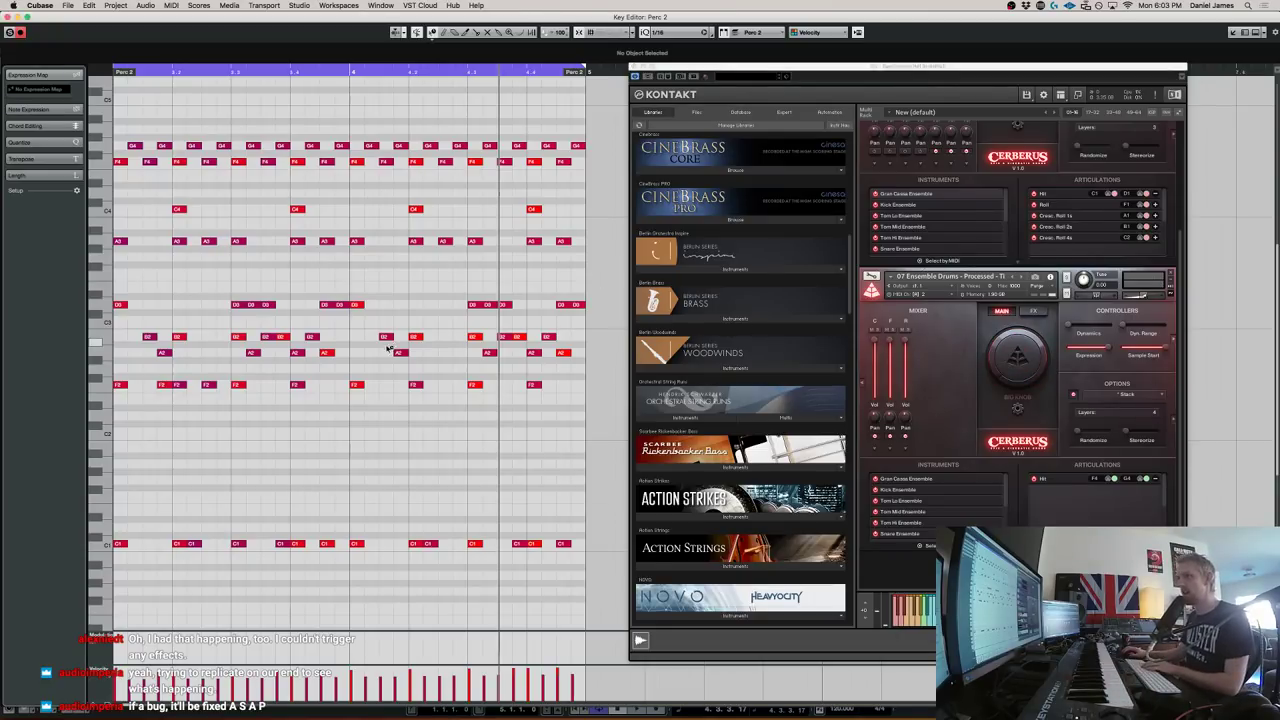
pyautogui.press('Return')
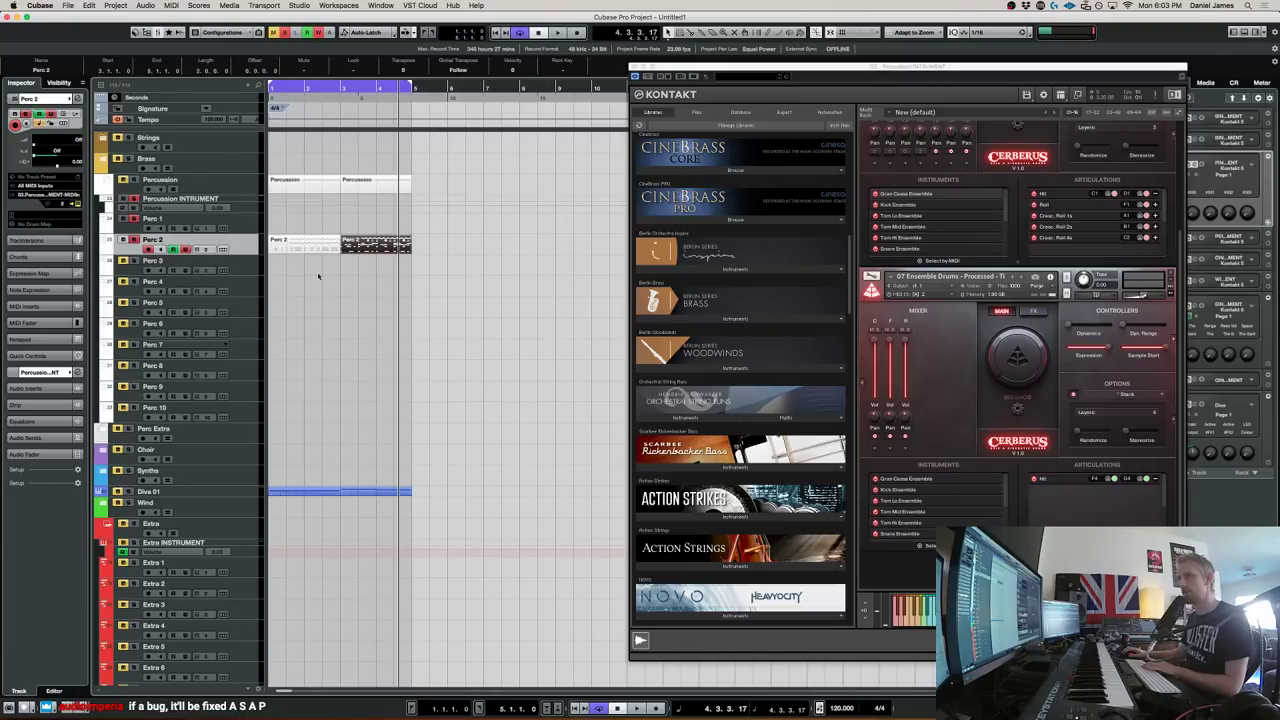
pyautogui.press('space')
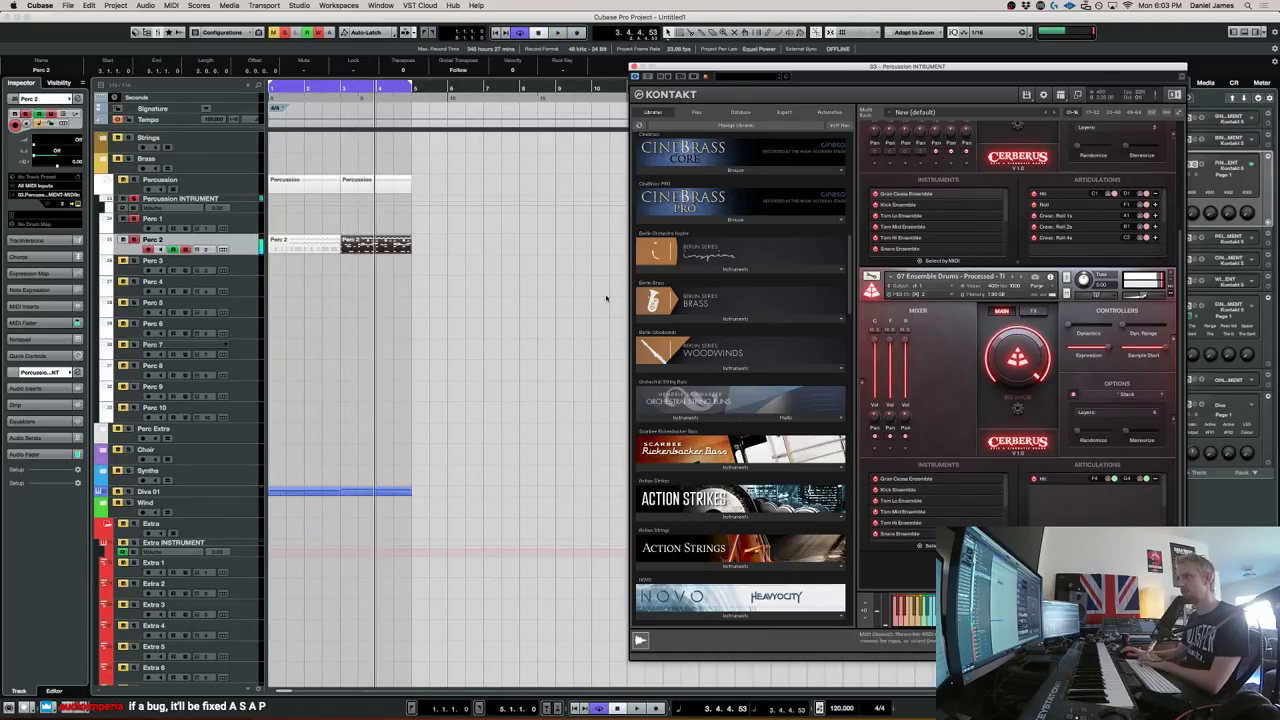
# Try to capture Big Knob movements on the Perc 2 track by restarting playback and operating the knob
pyautogui.click(169, 246)
pyautogui.press('space')
pyautogui.press('space')
pyautogui.press('space')
pyautogui.click(1018, 358)
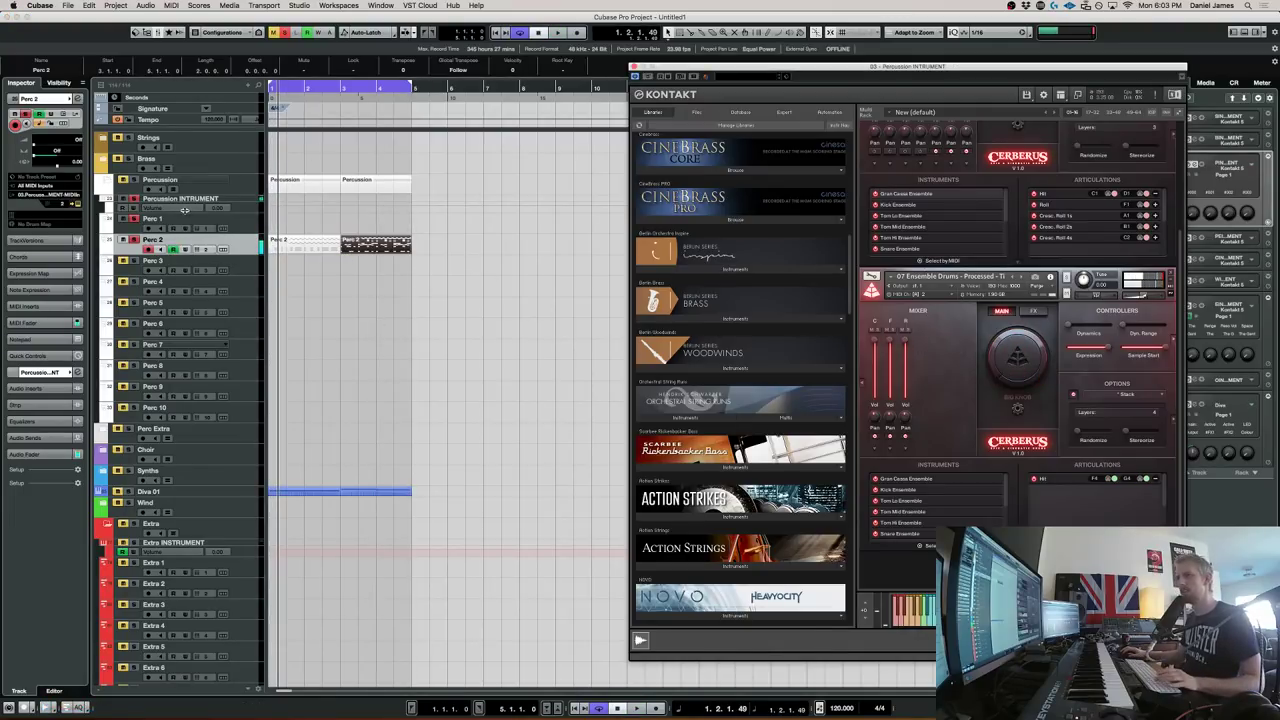
# Enable automation read and write on the Percussion INTRUMENT track and play back while turning up the Big Knob
pyautogui.click(133, 200)
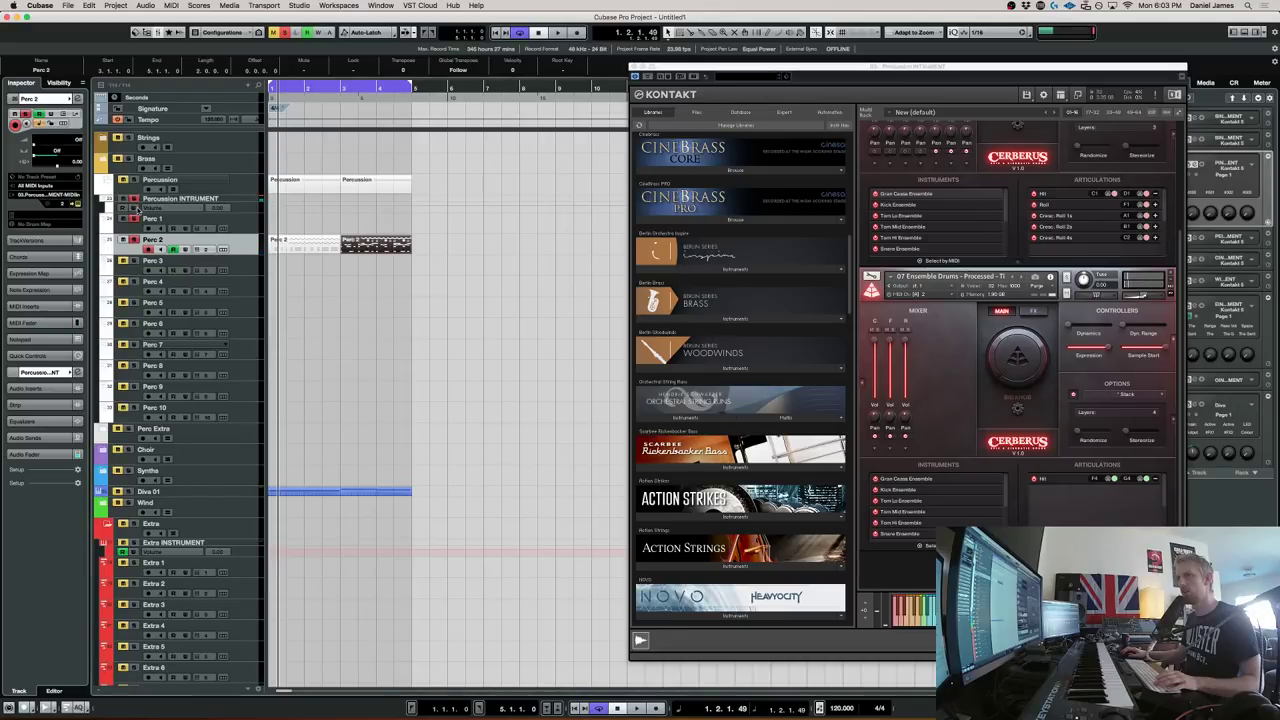
pyautogui.press('space')
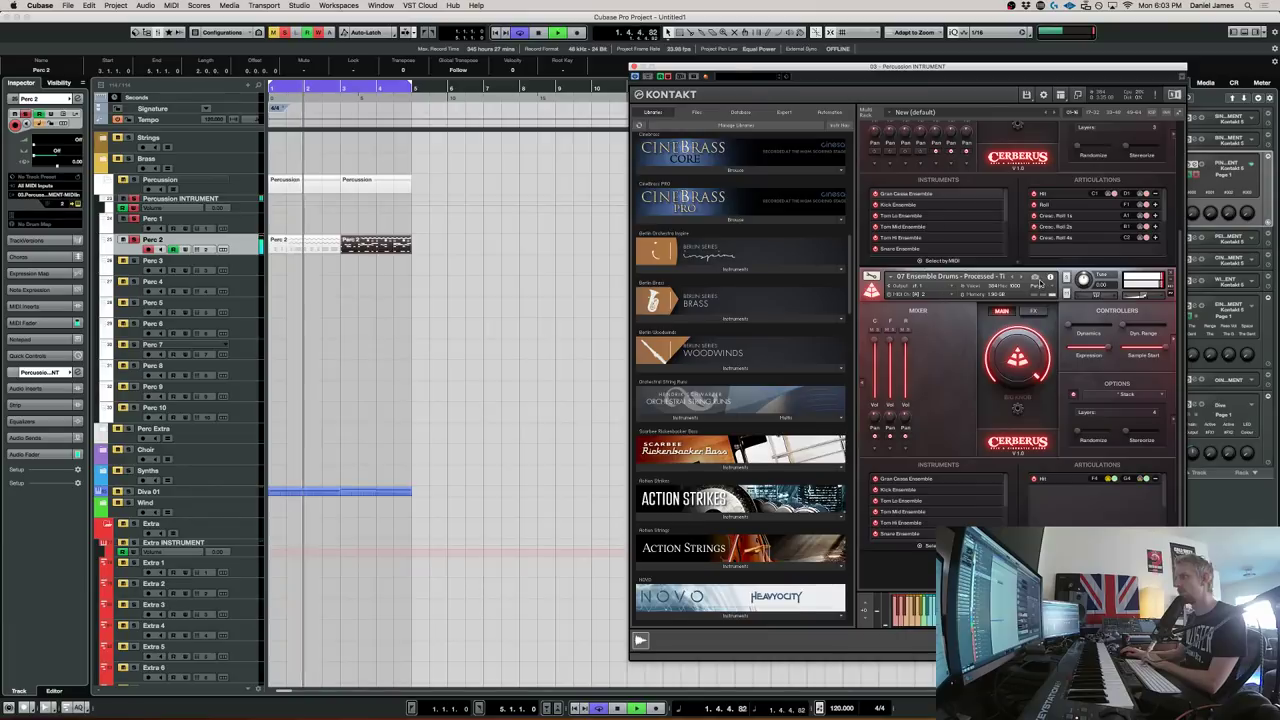
# Assign Kontakt's host automation parameter #000 to the Big Knob of the processed ensemble drums
pyautogui.click(800, 93)
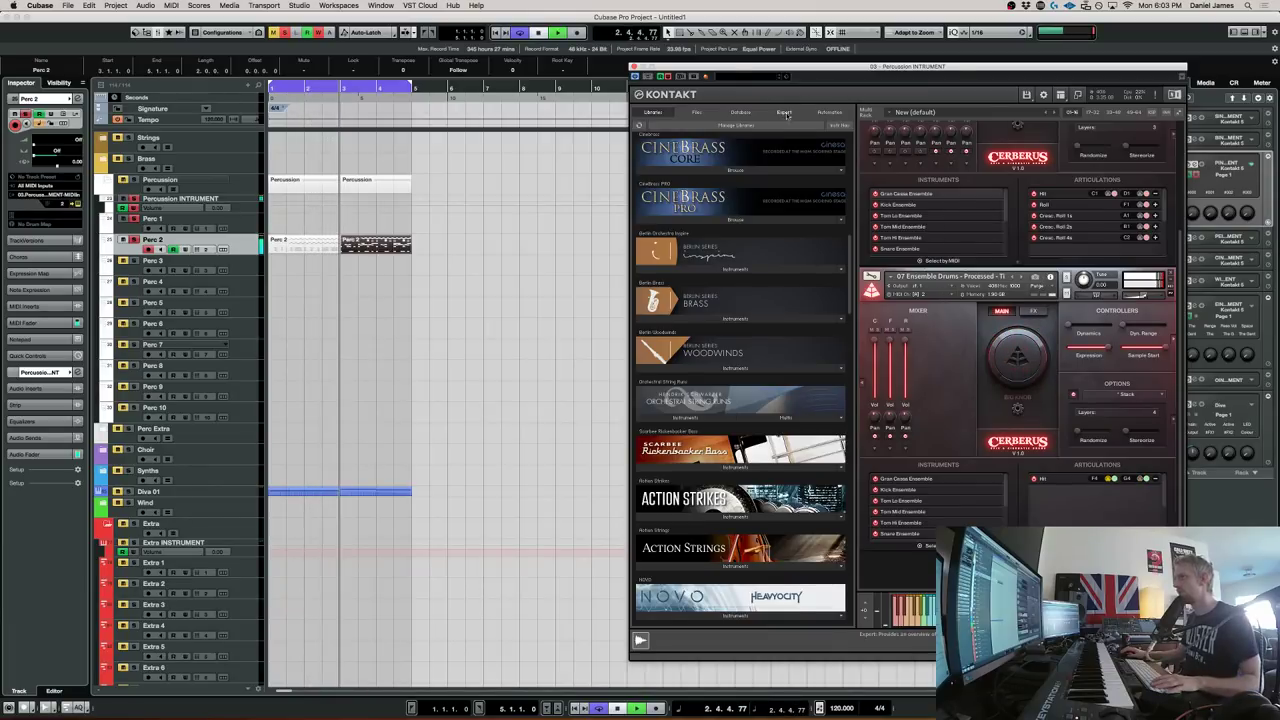
pyautogui.click(829, 111)
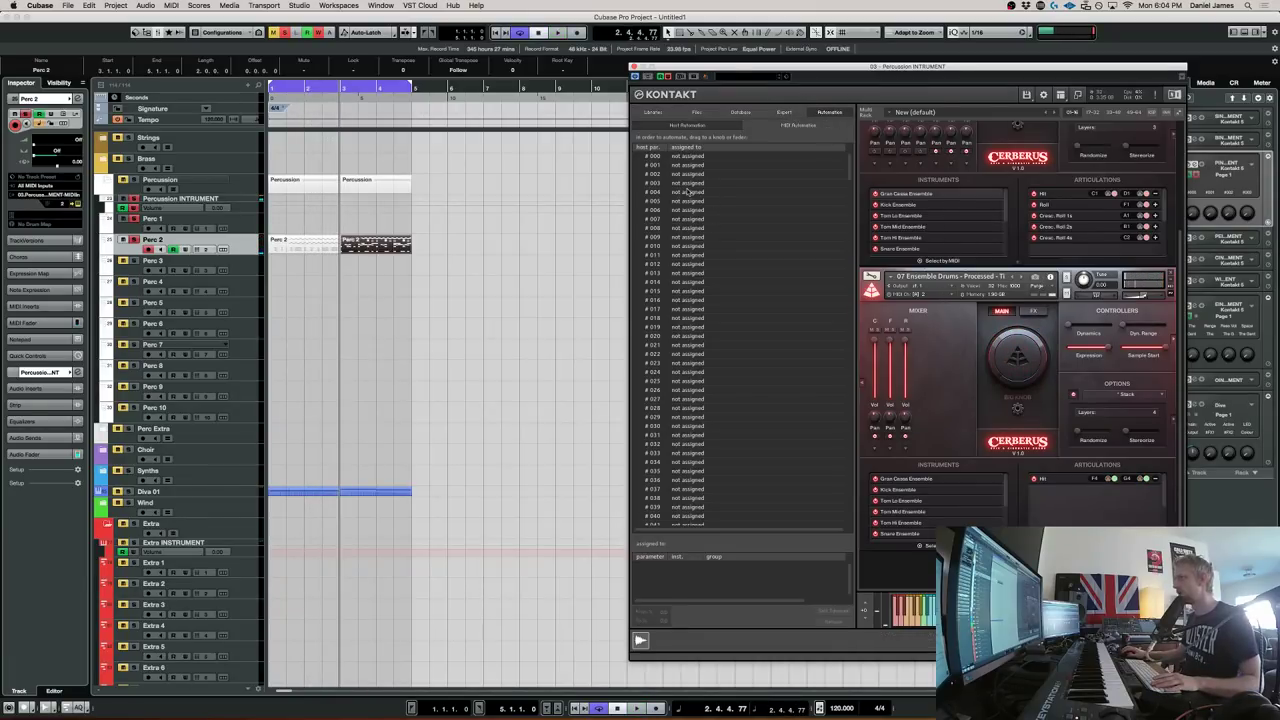
pyautogui.click(657, 156)
pyautogui.moveTo(1019, 375); pyautogui.dragTo(1019, 372)
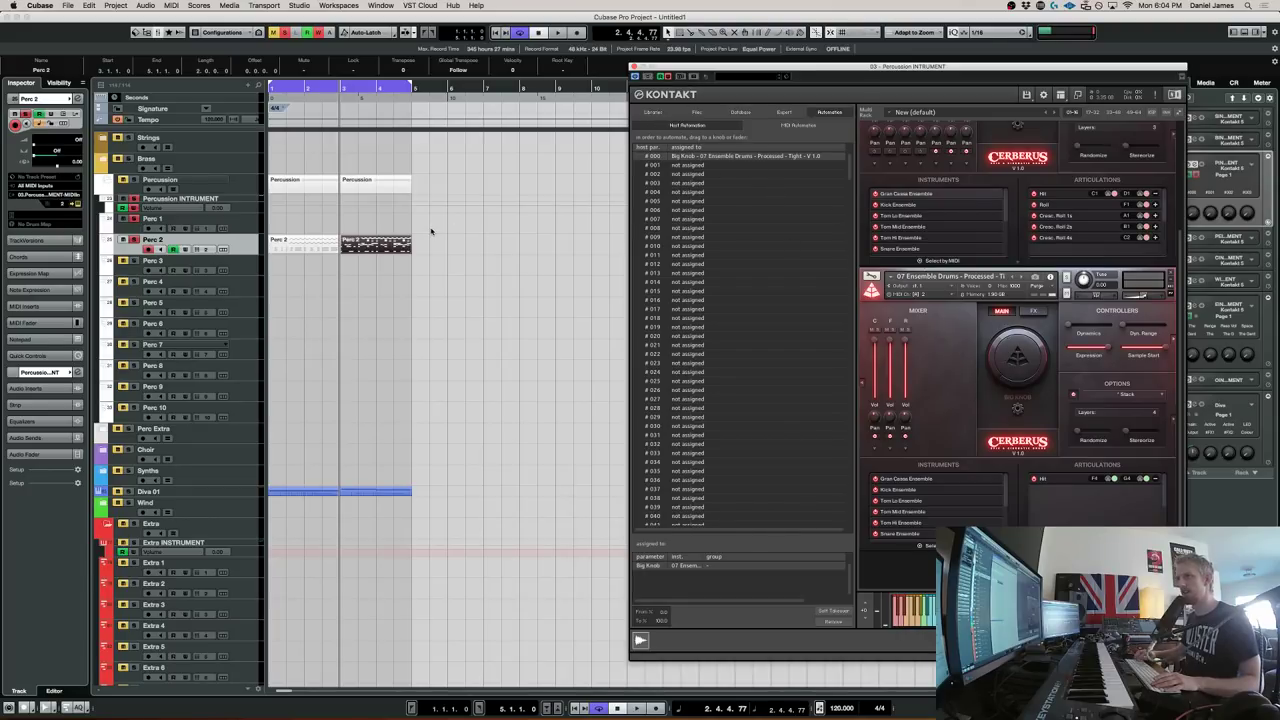
# Record a pass of Big Knob automation during playback and delete the recorded curve from the automation lane
pyautogui.press('space')
pyautogui.moveTo(1001, 372); pyautogui.dragTo(1020, 252)
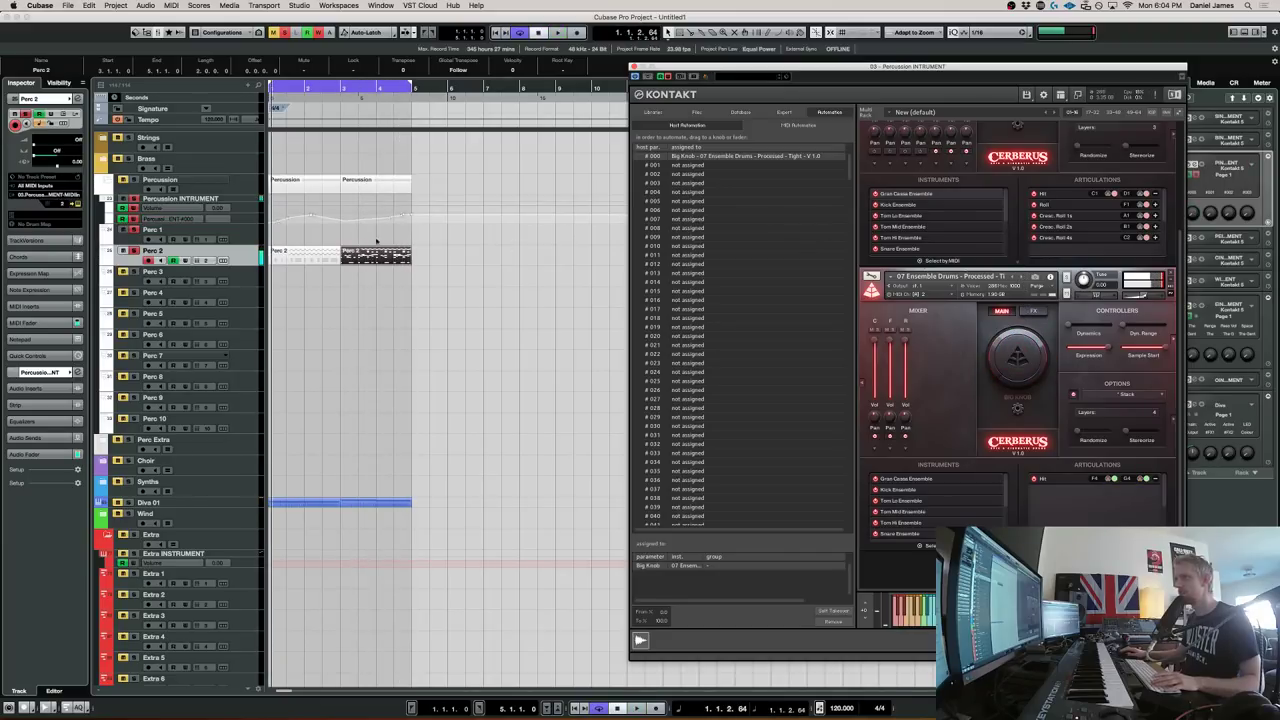
pyautogui.click(150, 198)
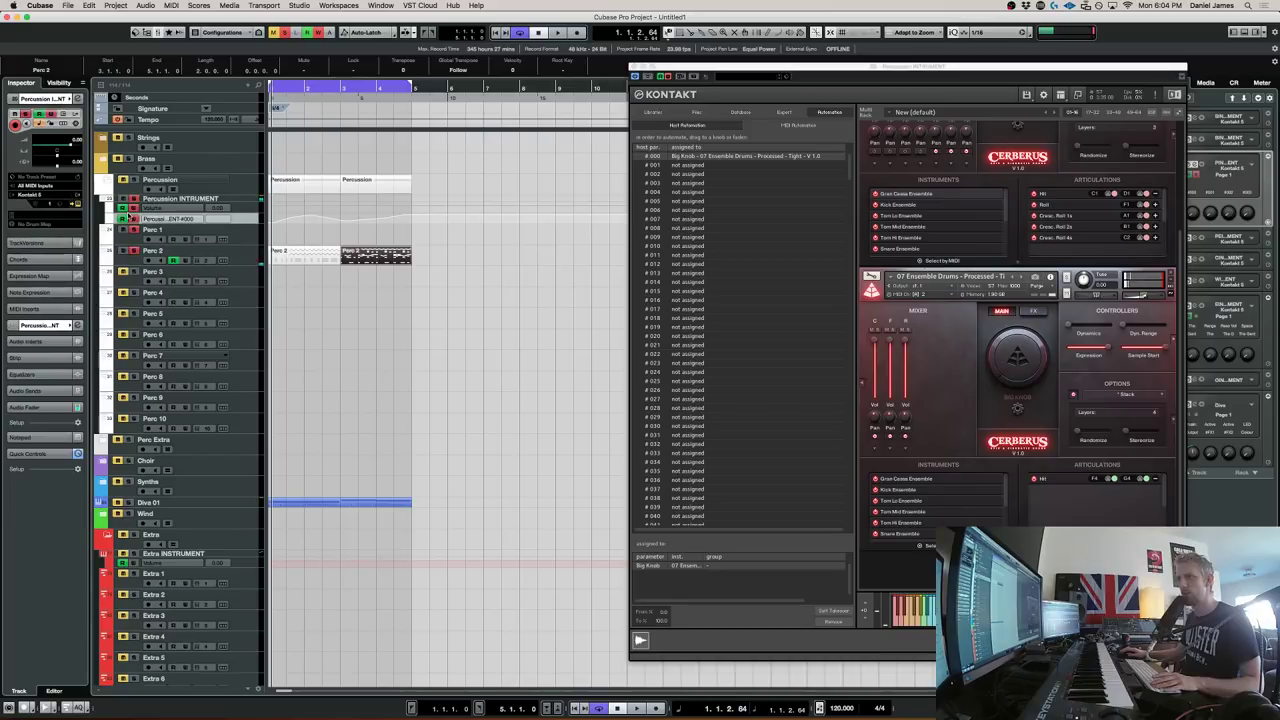
pyautogui.click(480, 232)
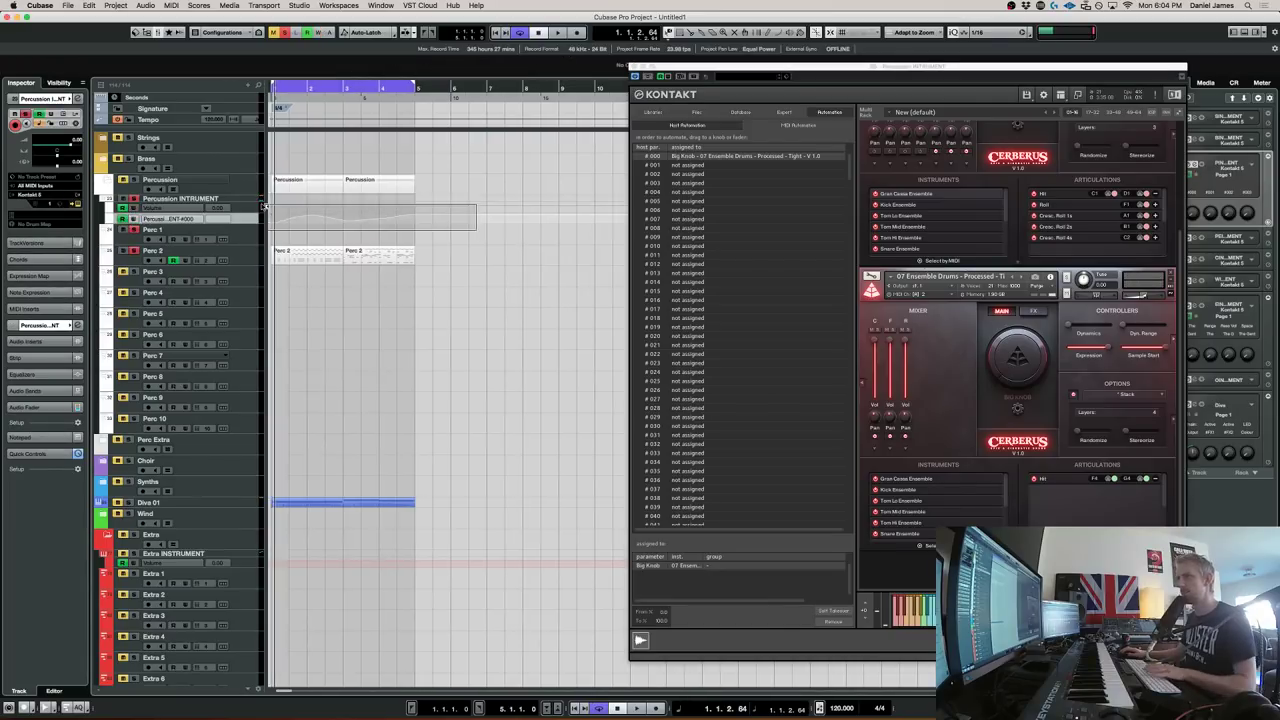
# Select the Perc 2 track and play back the loop while turning up the Big Knob
pyautogui.click(252, 262)
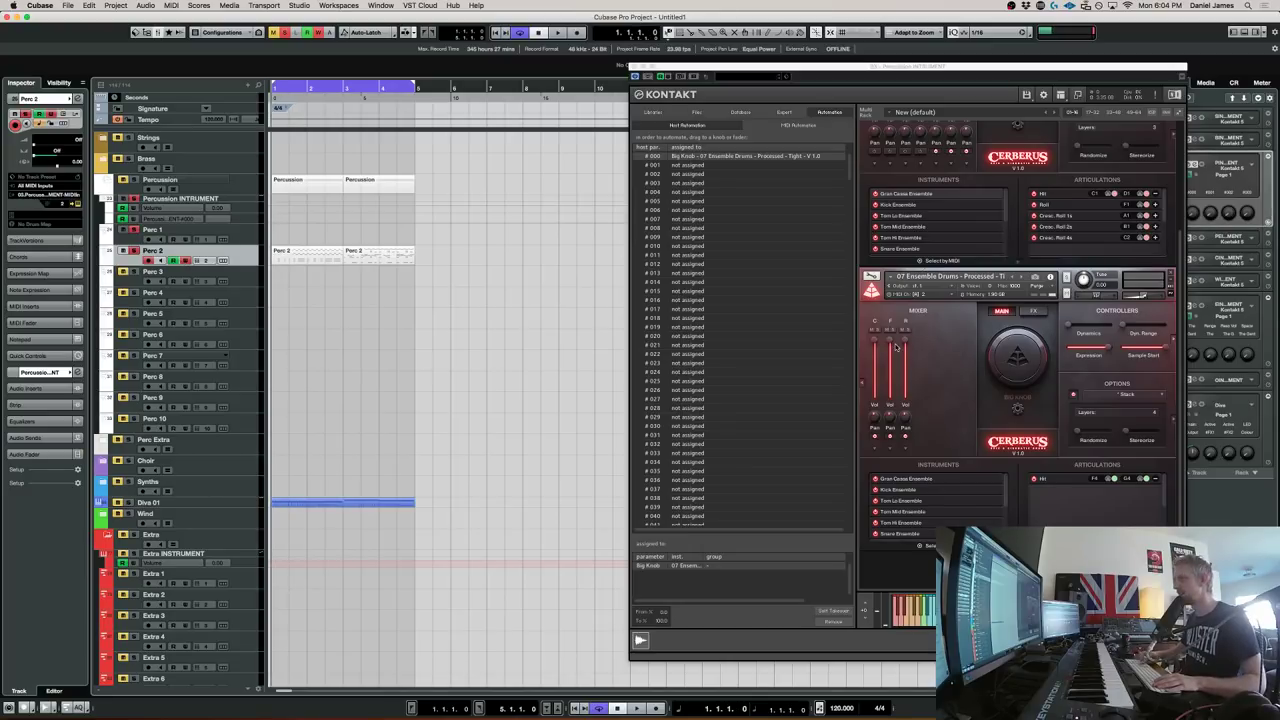
pyautogui.press('space')
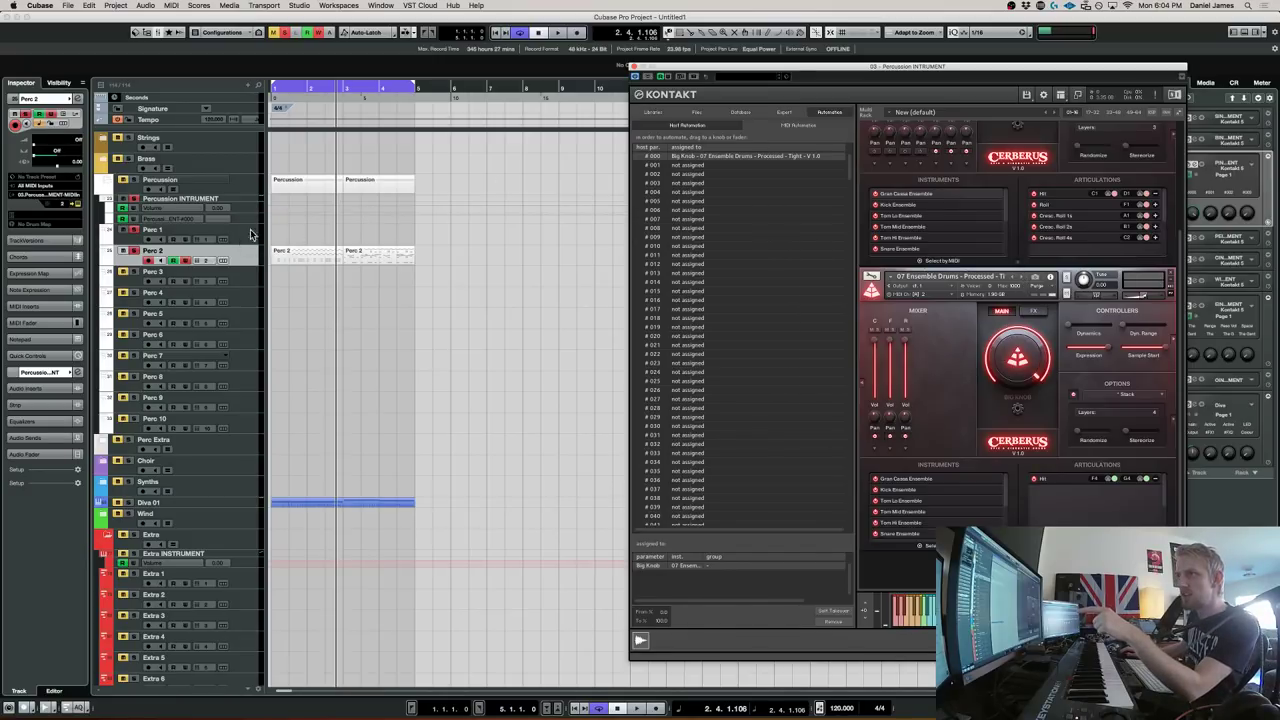
# Enlarge the Big Knob automation lane under the Percussion INTRUMENT track and adjust the Big Knob's position
pyautogui.click(251, 226)
pyautogui.moveTo(250, 223); pyautogui.dragTo(250, 294)
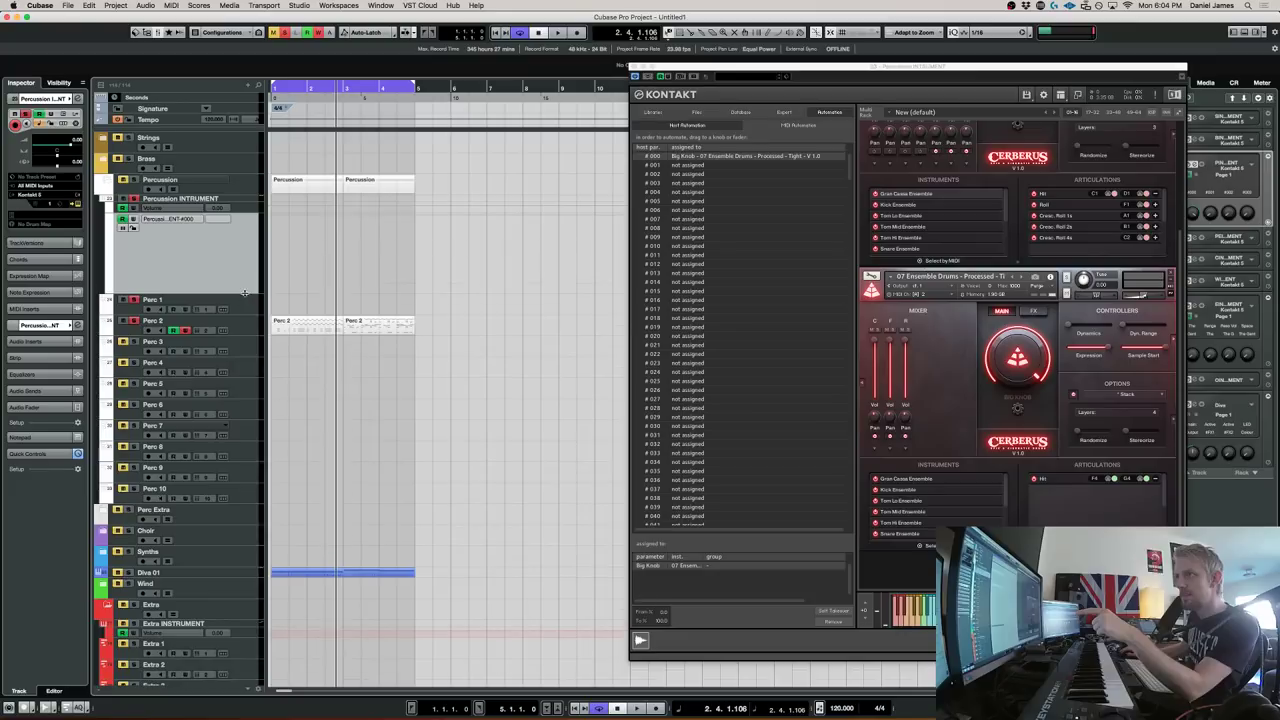
pyautogui.moveTo(999, 361)
pyautogui.mouseDown()
pyautogui.moveTo(999, 376)
pyautogui.moveTo(999, 361)
pyautogui.mouseUp()
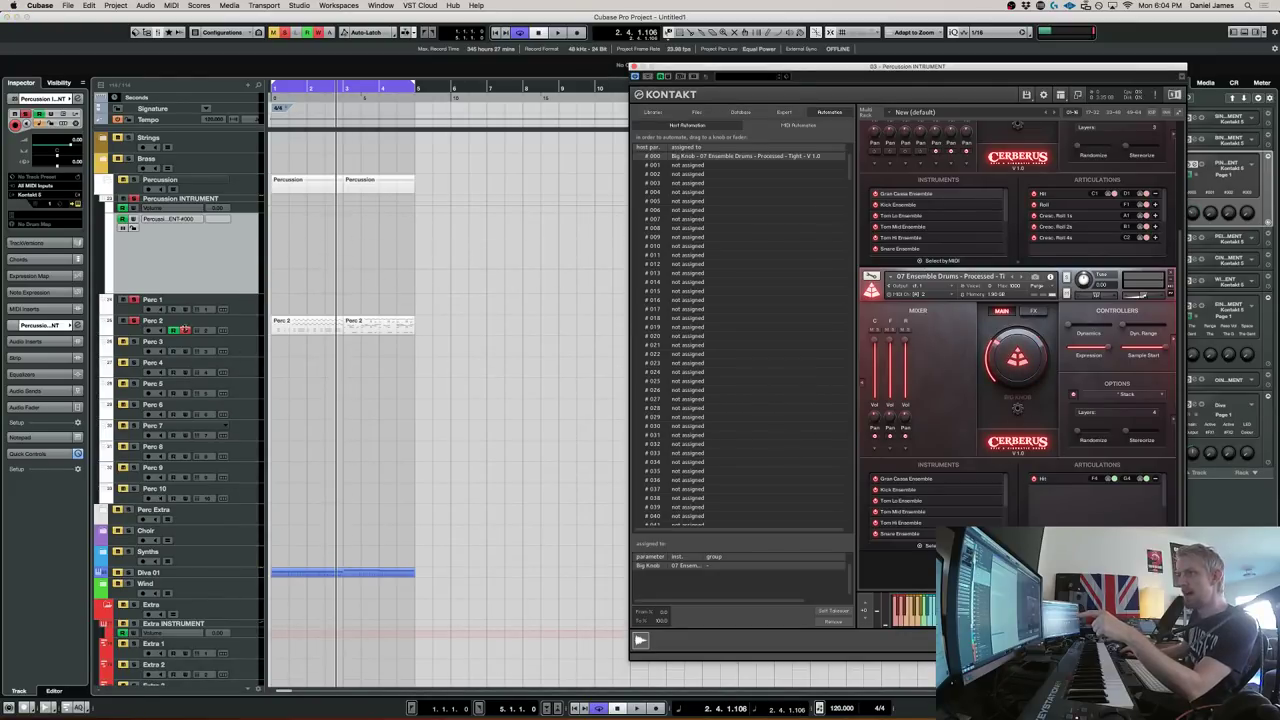
# Select the Perc 2 track and assign Kontakt's host automation parameter #001 to the Close Mix volume of the processed ensemble drums
pyautogui.click(132, 221)
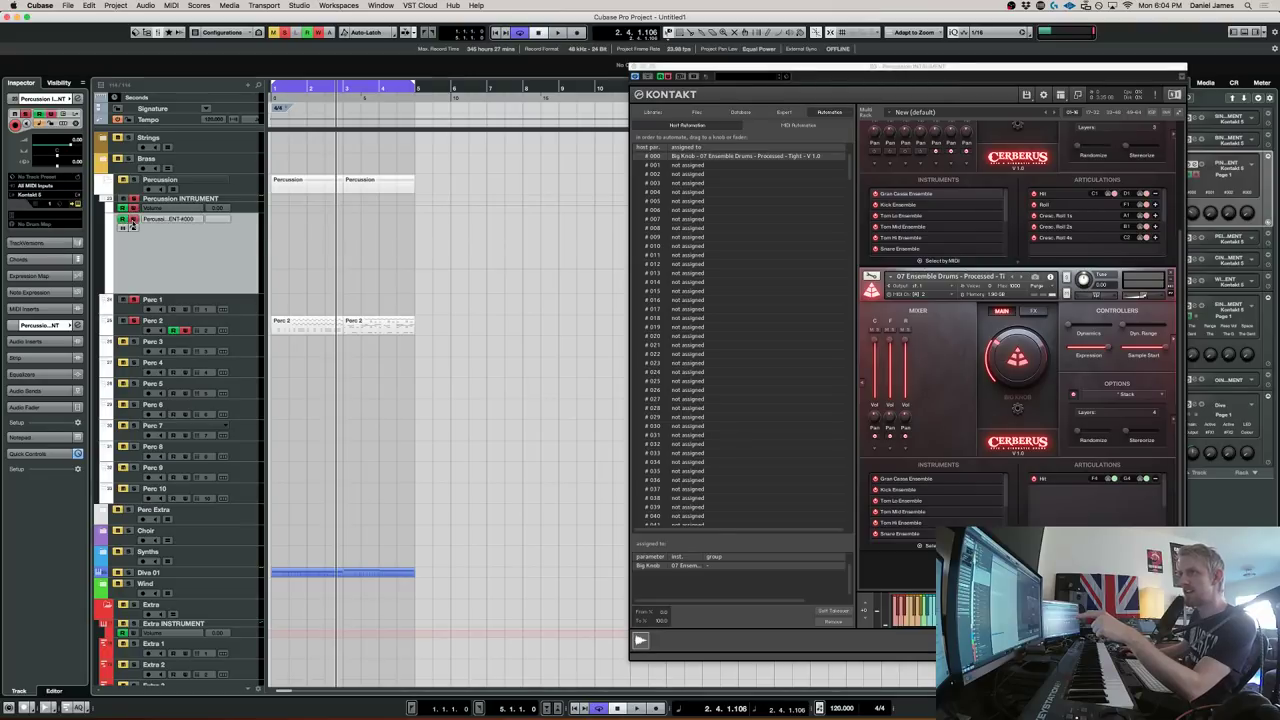
pyautogui.click(184, 333)
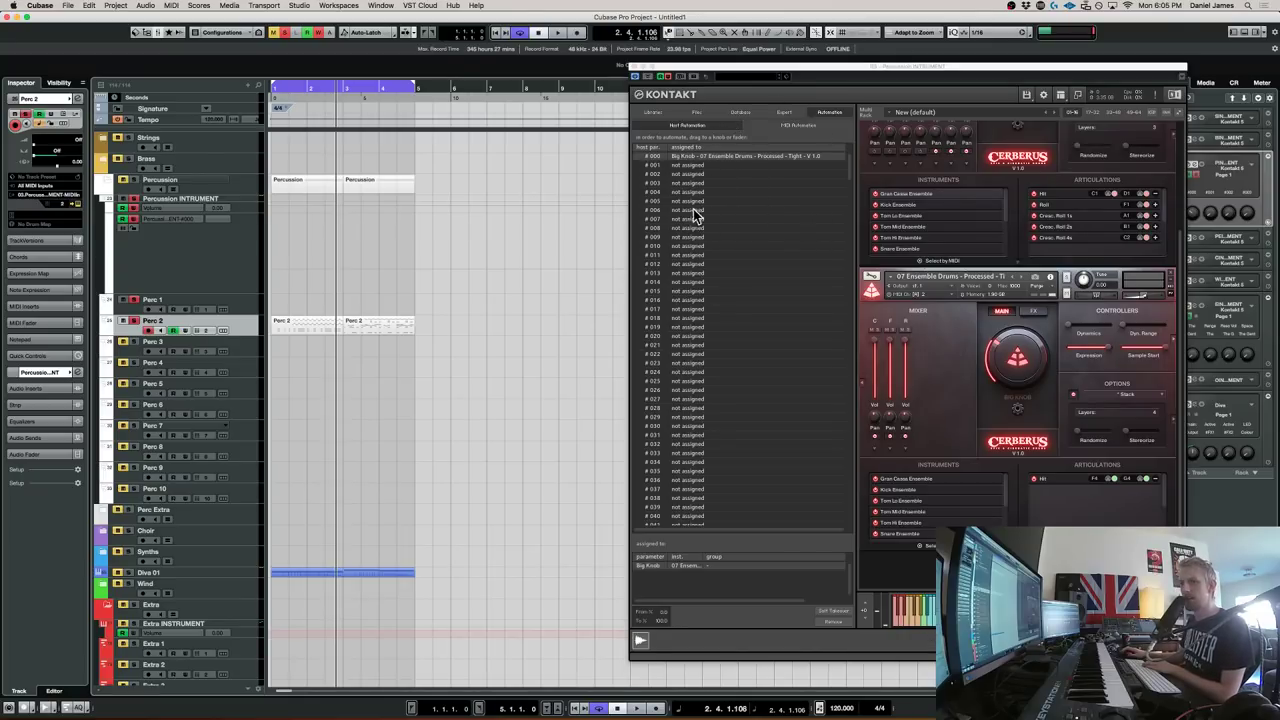
pyautogui.click(654, 114)
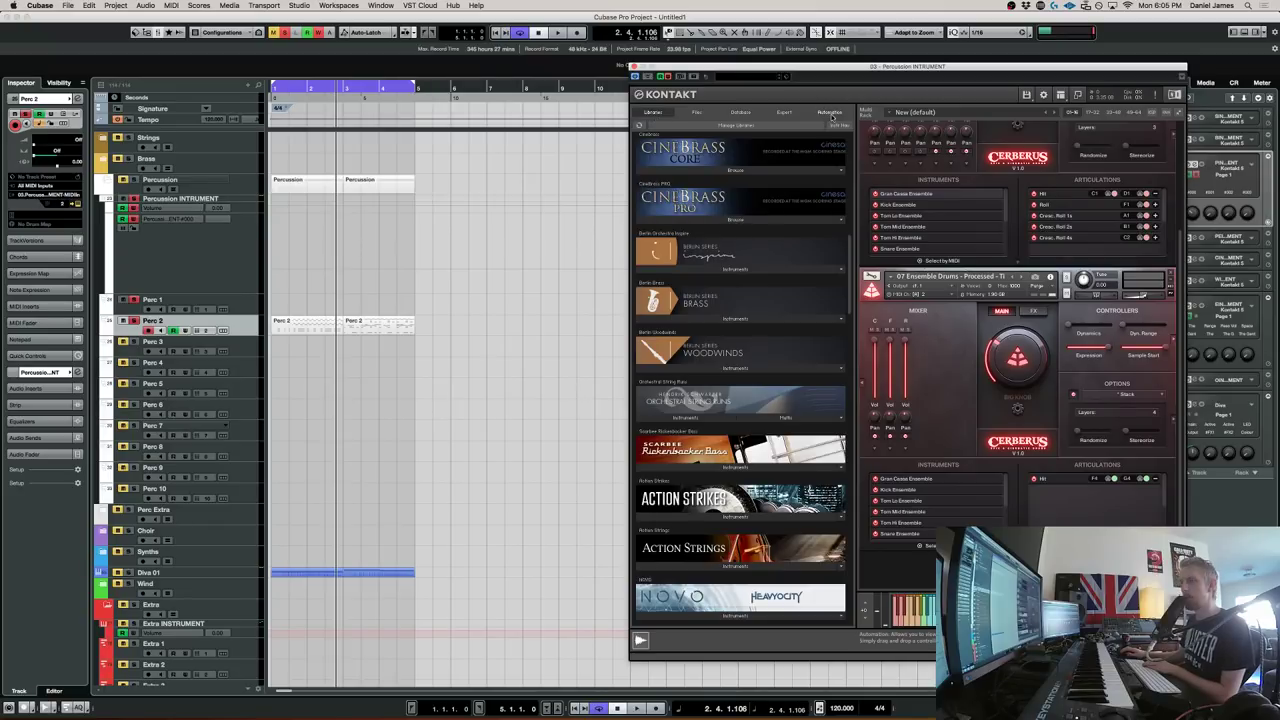
pyautogui.moveTo(827, 68); pyautogui.dragTo(597, 72)
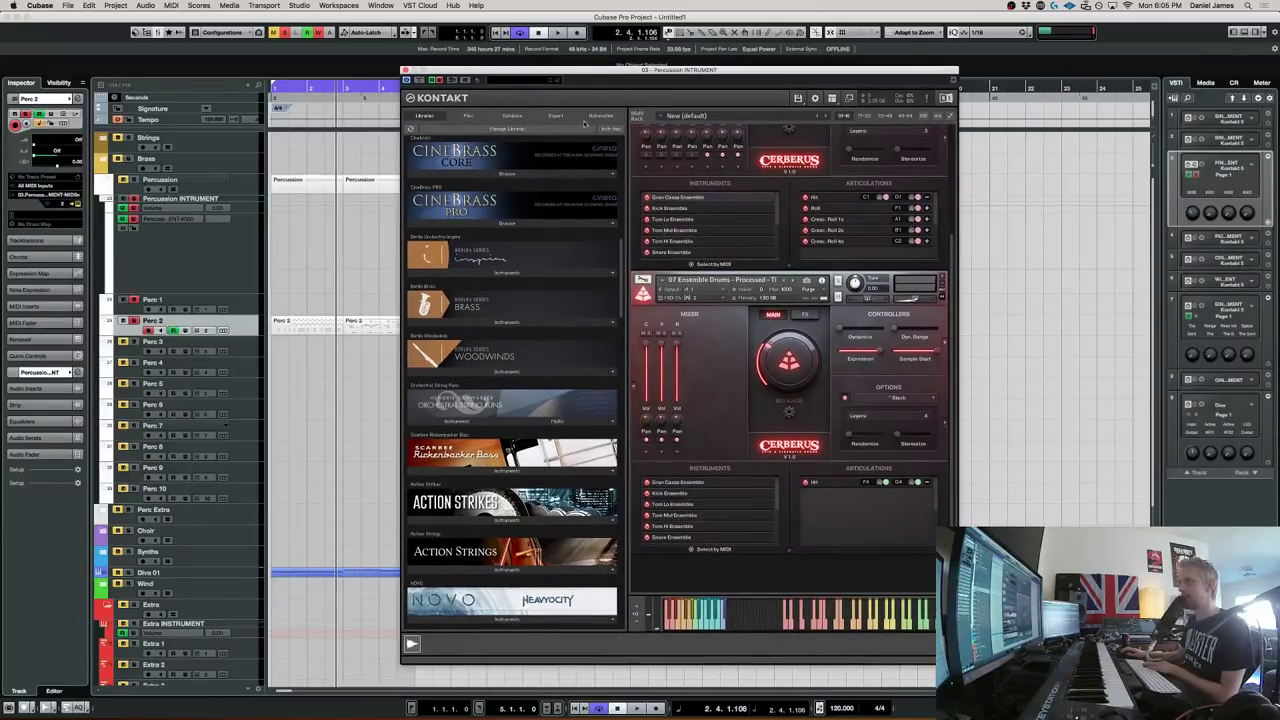
pyautogui.click(601, 116)
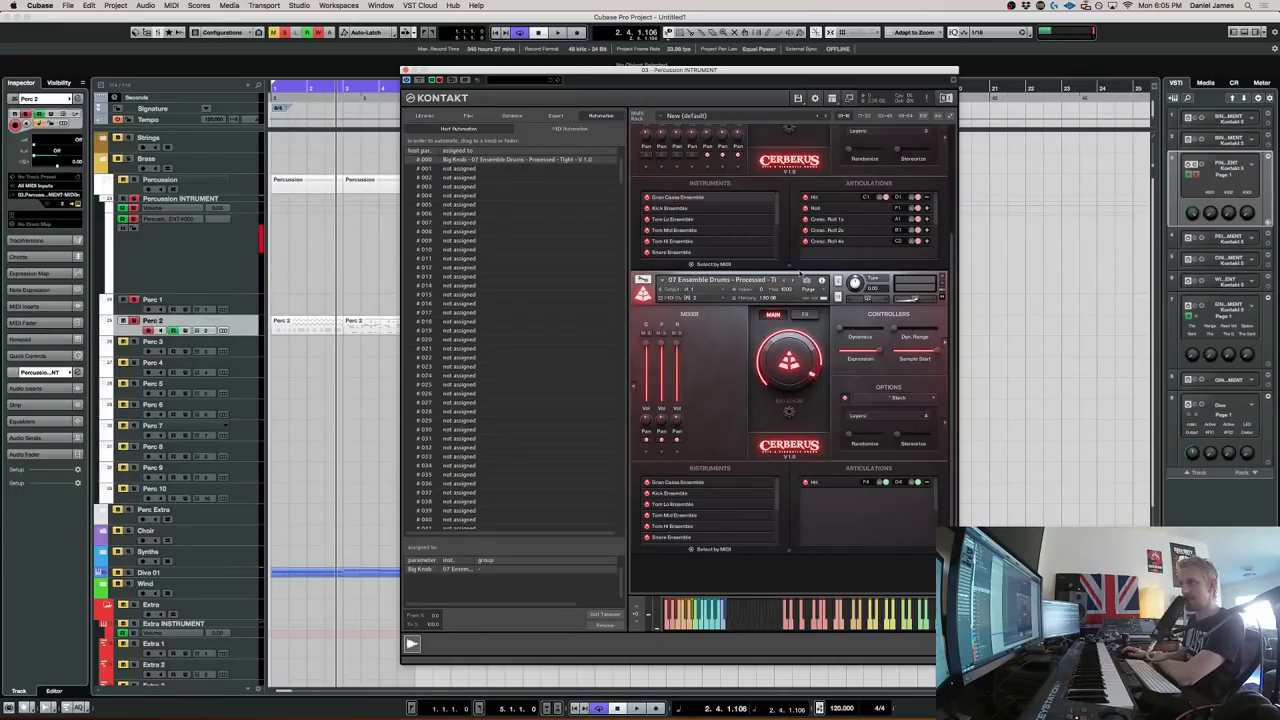
pyautogui.click(423, 169)
pyautogui.moveTo(660, 372); pyautogui.dragTo(649, 352)
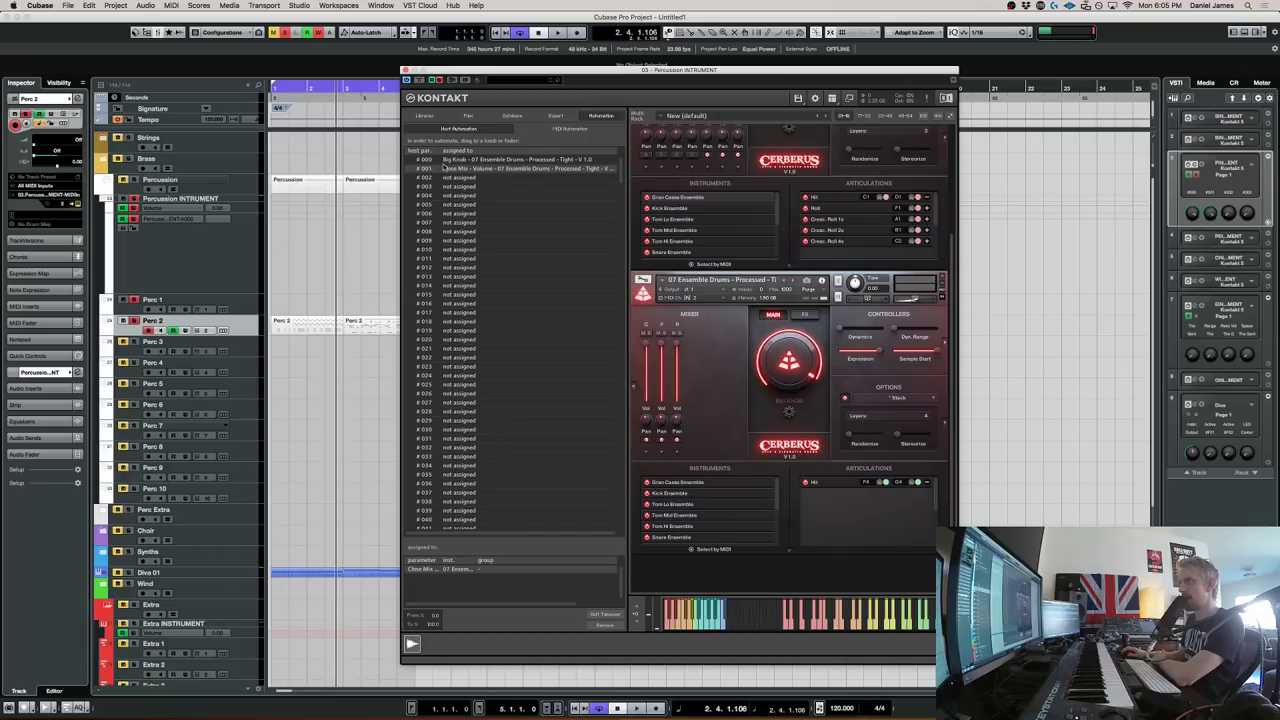
# Add an automation lane for Kontakt parameter #001 beneath the #000 lane of the Percussion INTRUMENT track
pyautogui.click(154, 241)
pyautogui.click(176, 221)
pyautogui.click(126, 270)
pyautogui.click(115, 295)
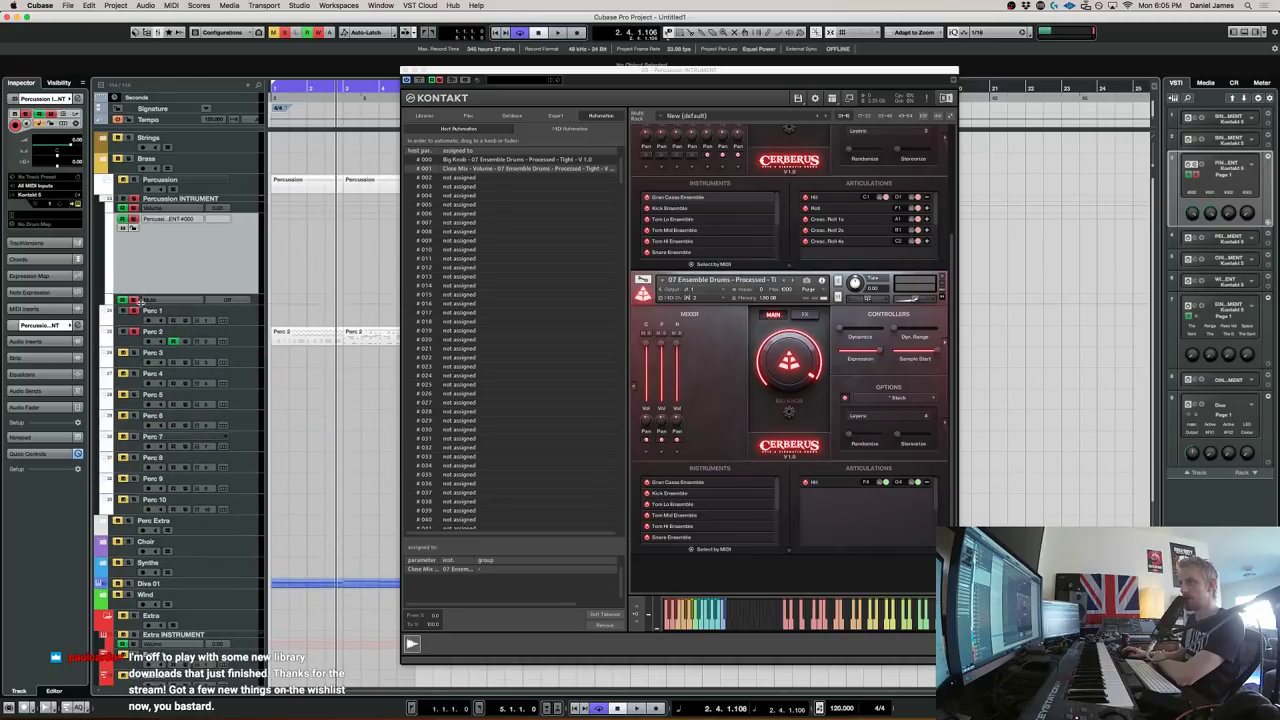
pyautogui.click(155, 300)
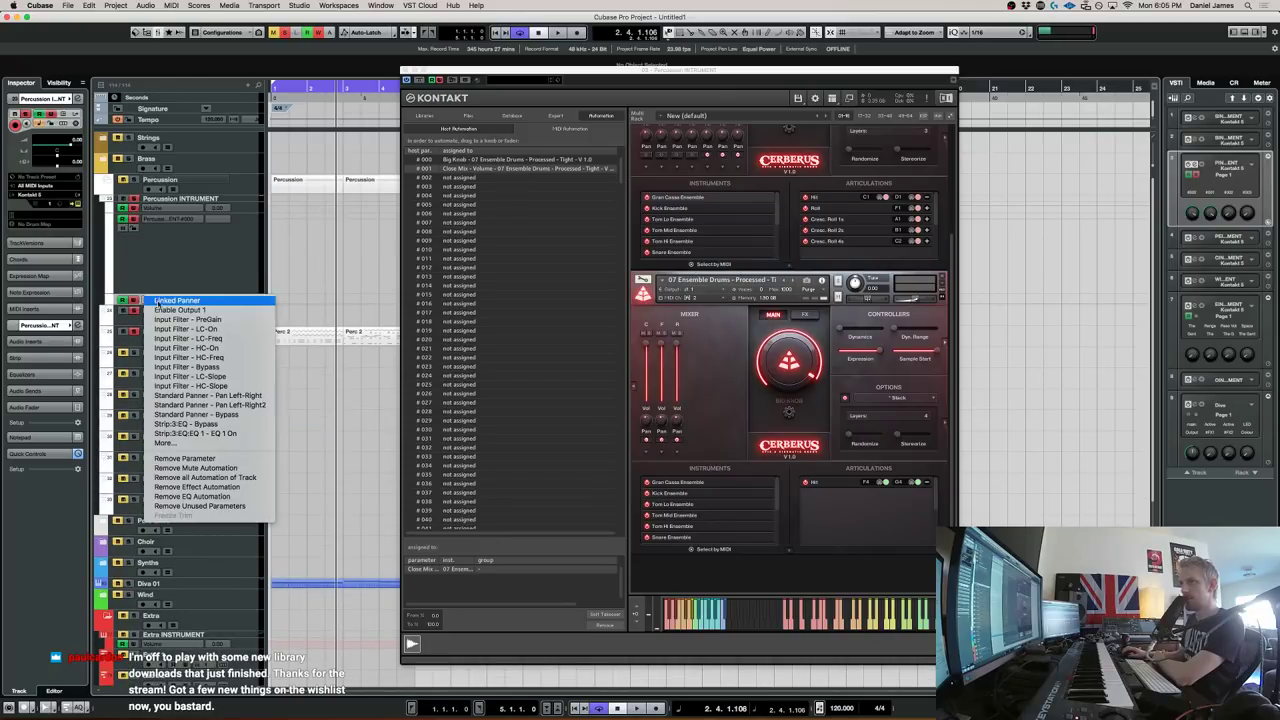
pyautogui.click(200, 445)
pyautogui.moveTo(677, 121); pyautogui.dragTo(470, 169)
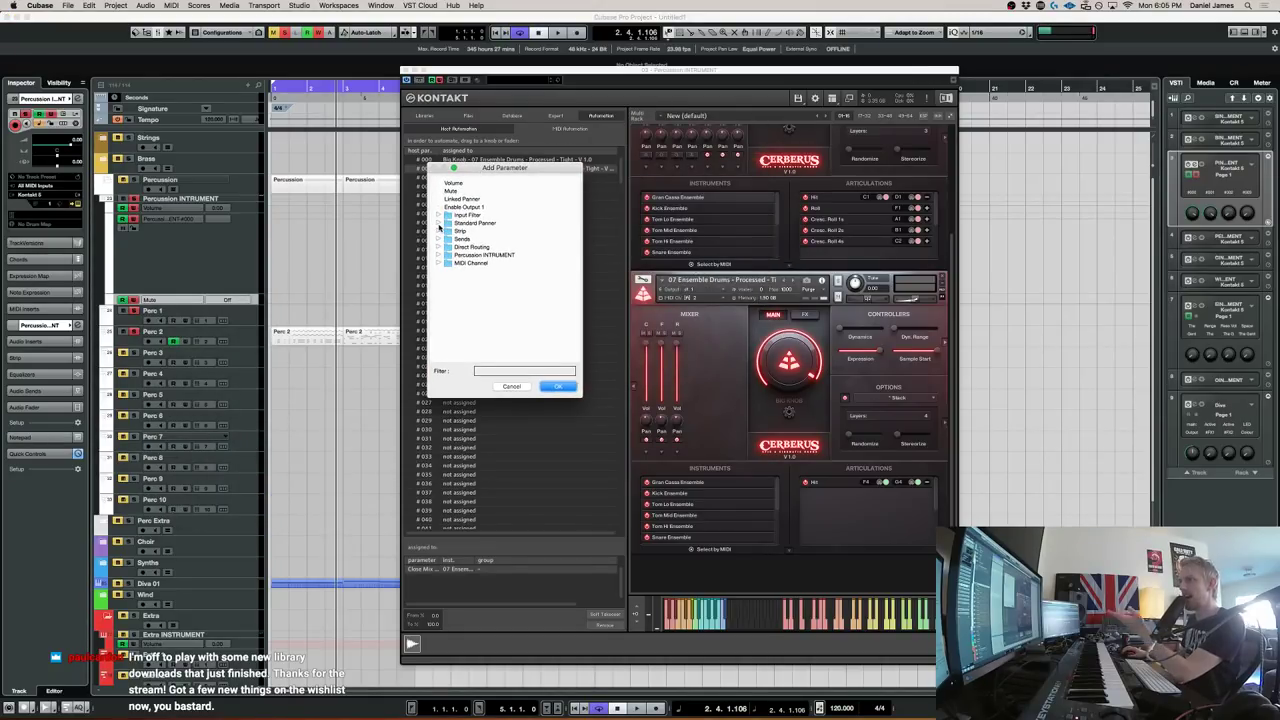
pyautogui.click(437, 256)
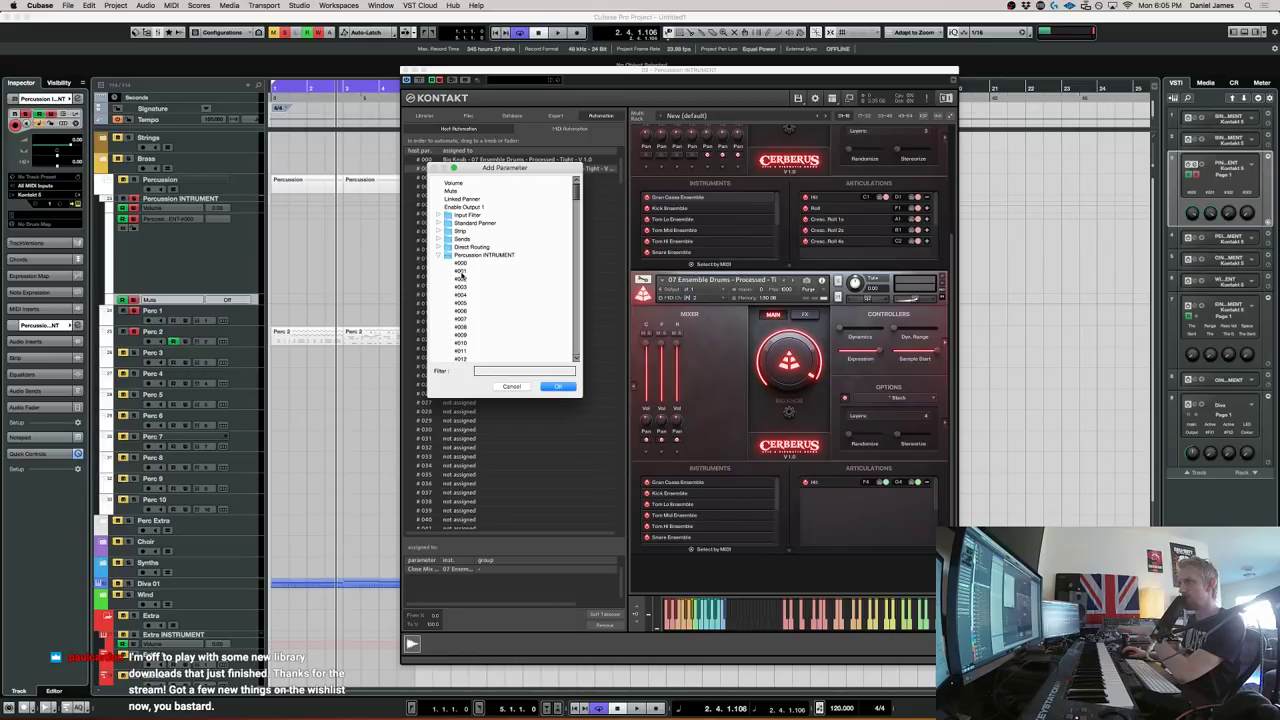
pyautogui.moveTo(484, 169); pyautogui.dragTo(584, 113)
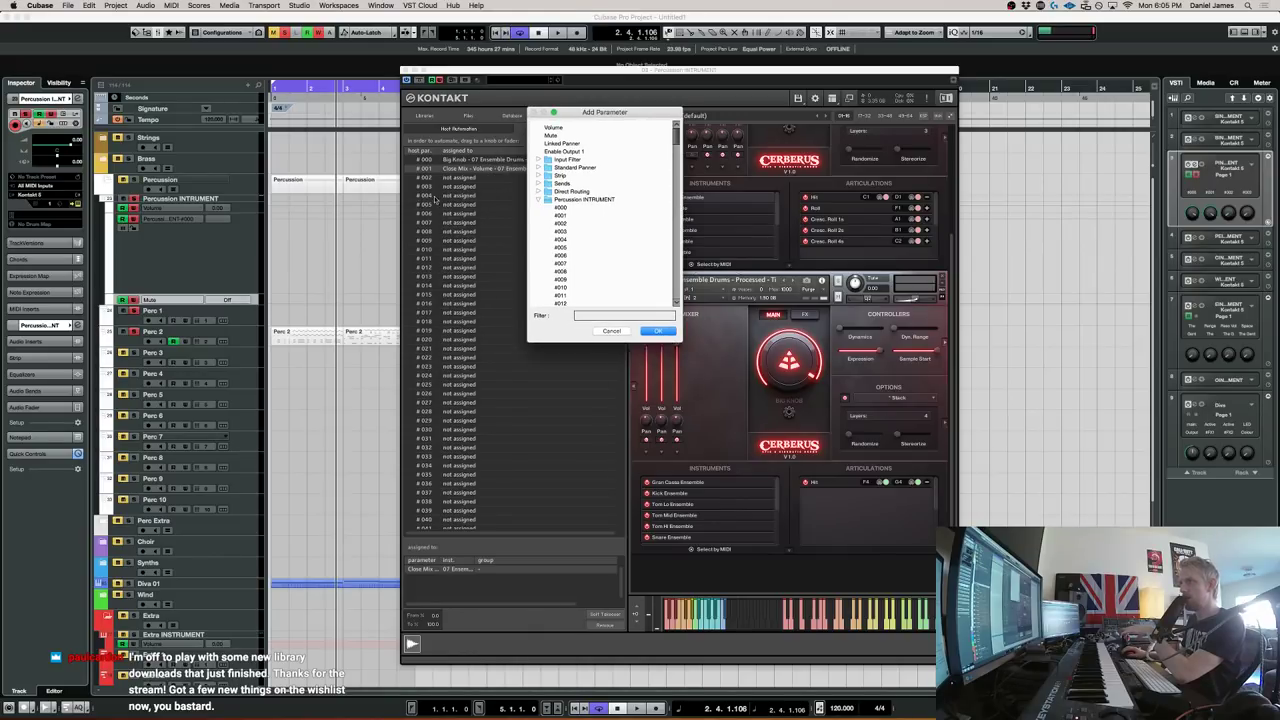
pyautogui.doubleClick(560, 216)
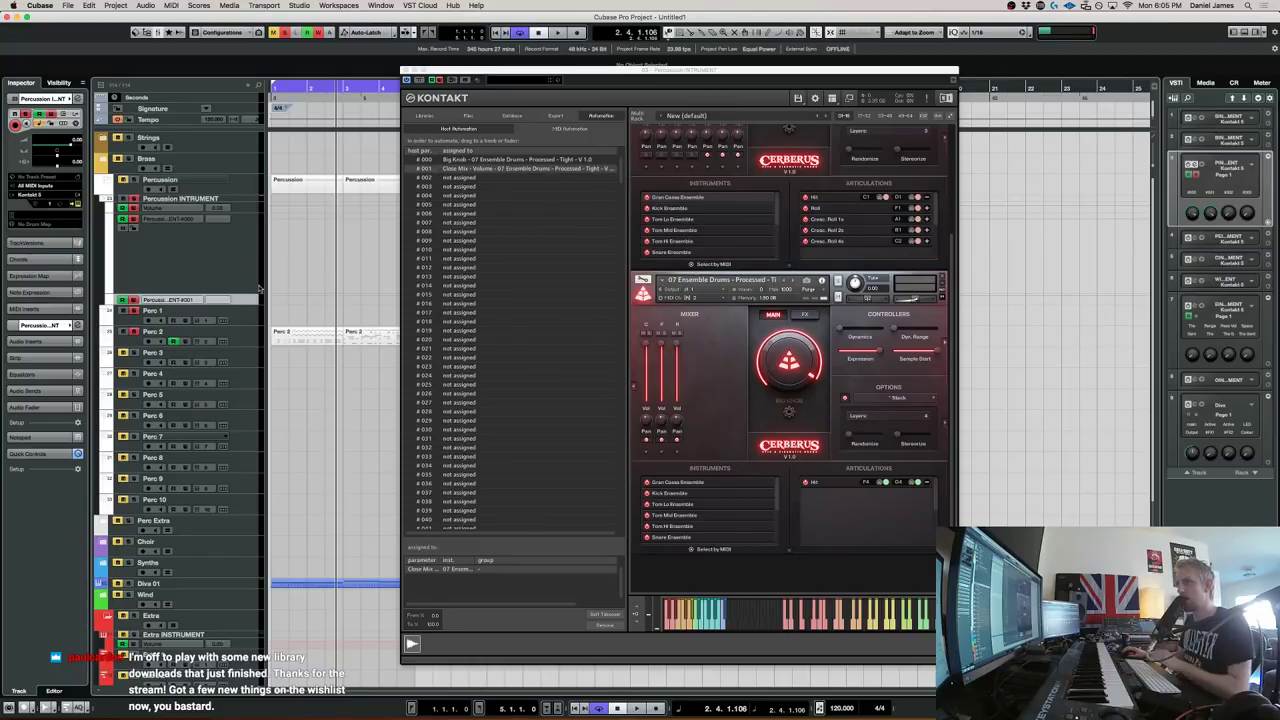
# Draw a falling Close Mix volume ramp across bars 1 to 3 in the #001 lane and play back the loop
pyautogui.moveTo(280, 295); pyautogui.dragTo(351, 308)
pyautogui.press('.')
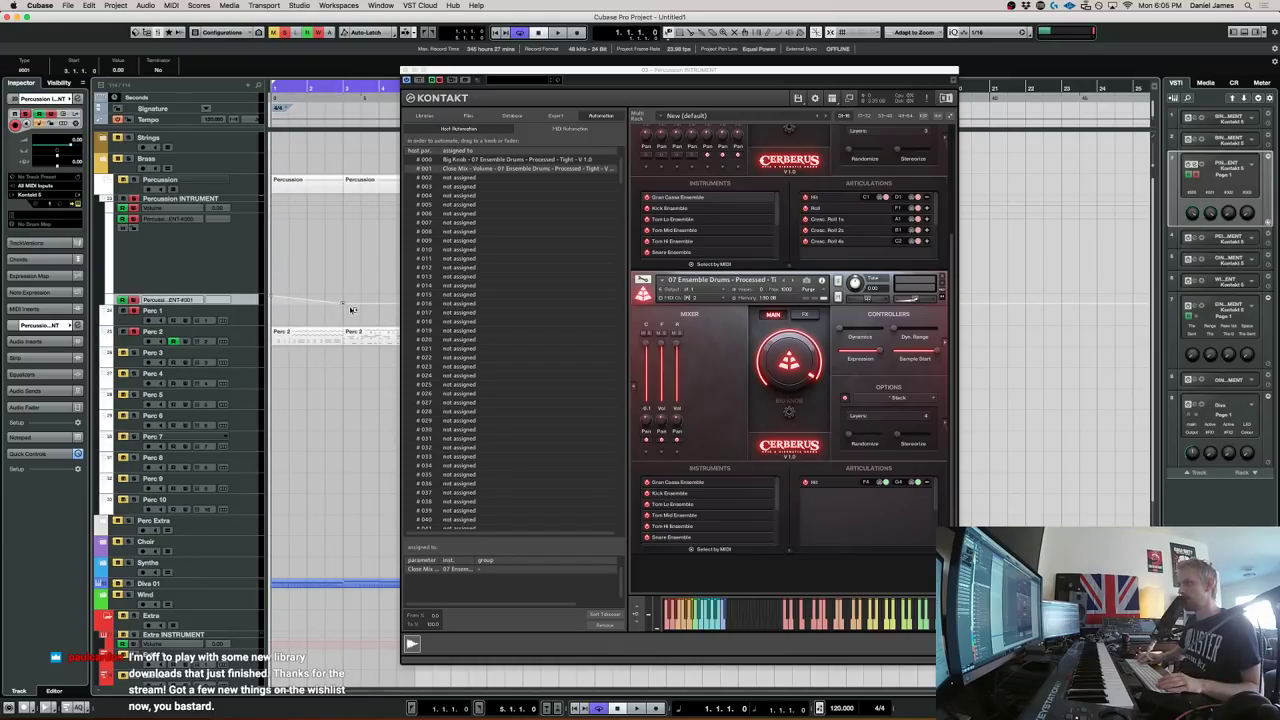
pyautogui.press('space')
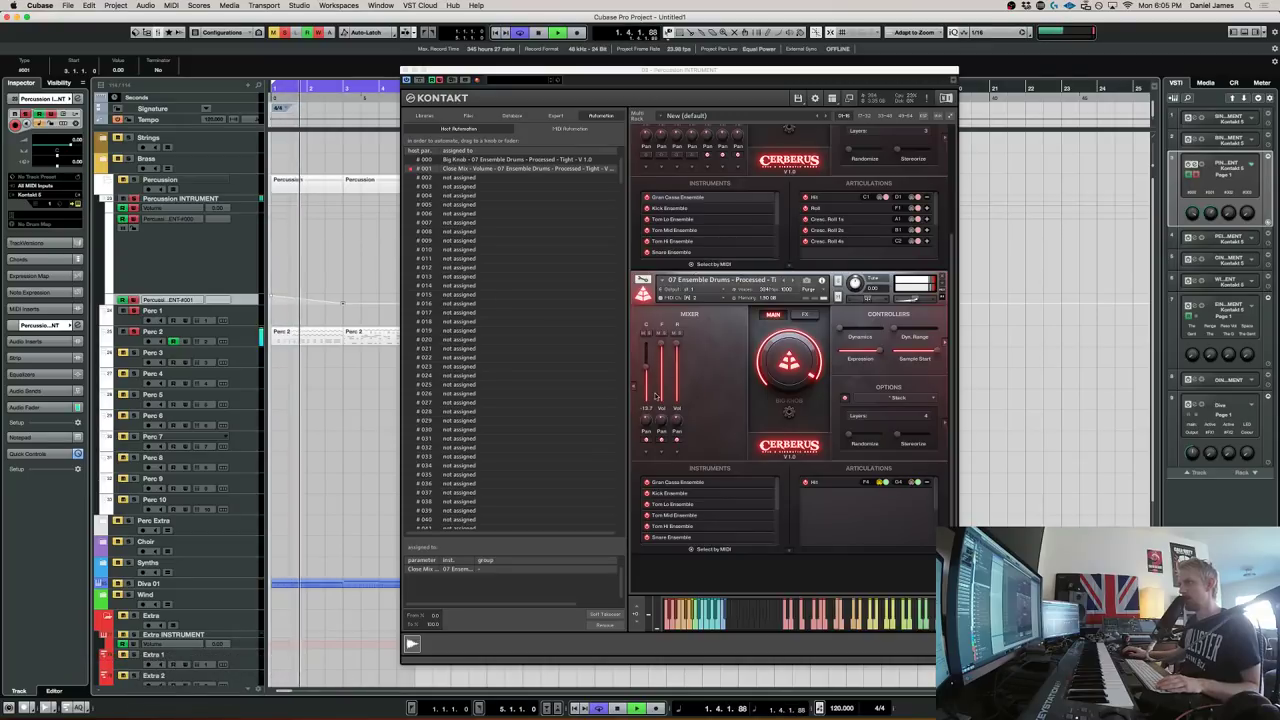
pyautogui.press('space')
pyautogui.moveTo(278, 275)
pyautogui.mouseDown()
pyautogui.moveTo(276, 293)
pyautogui.moveTo(330, 294)
pyautogui.moveTo(183, 303)
pyautogui.mouseUp()
pyautogui.press('.')
pyautogui.press('space')
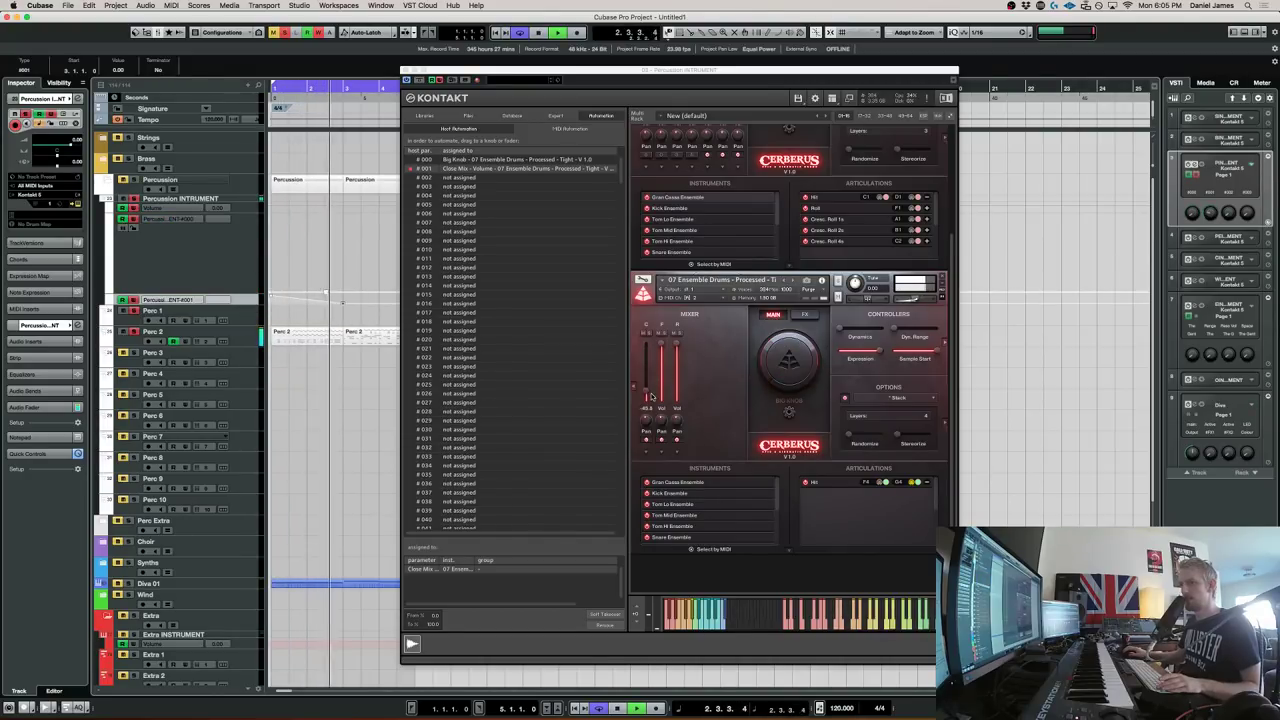
# Redraw the #001 curve to hold the Close Mix low and rise just before bar 3, and play back the loop
pyautogui.moveTo(483, 70); pyautogui.dragTo(589, 46)
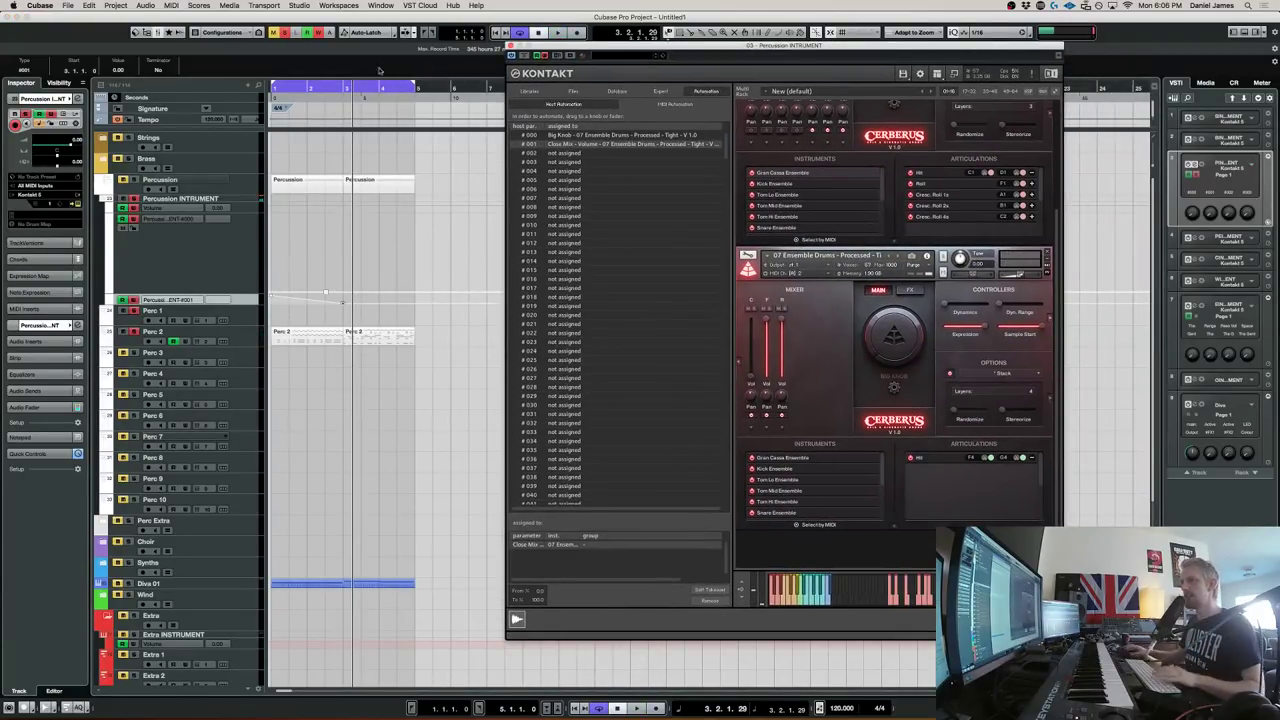
pyautogui.moveTo(344, 305); pyautogui.dragTo(272, 312)
pyautogui.click(325, 302)
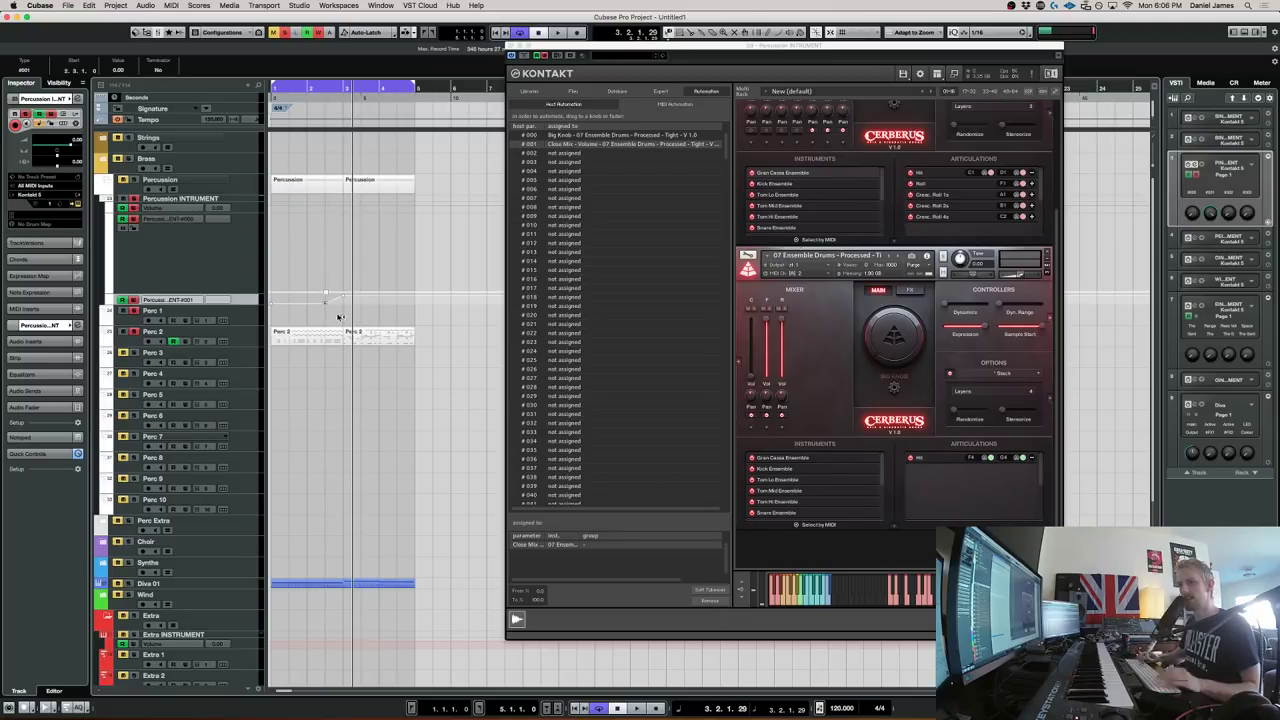
pyautogui.press('.')
pyautogui.press('space')
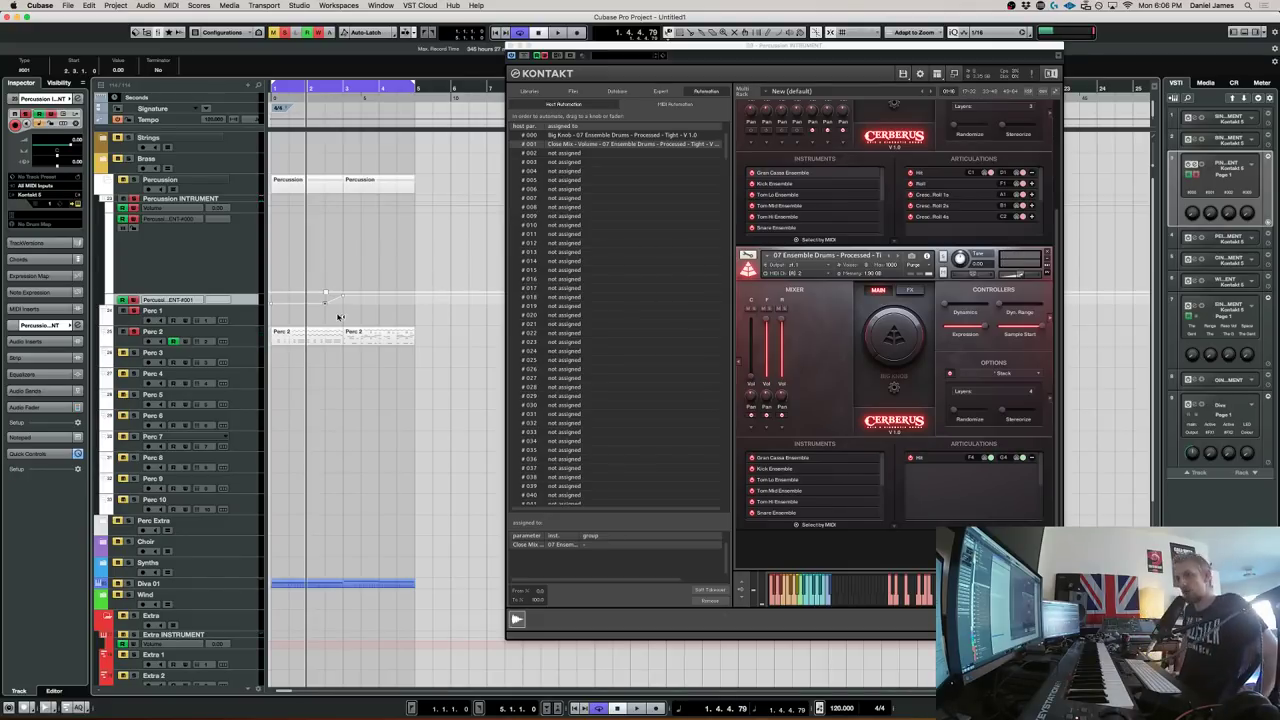
pyautogui.press('space')
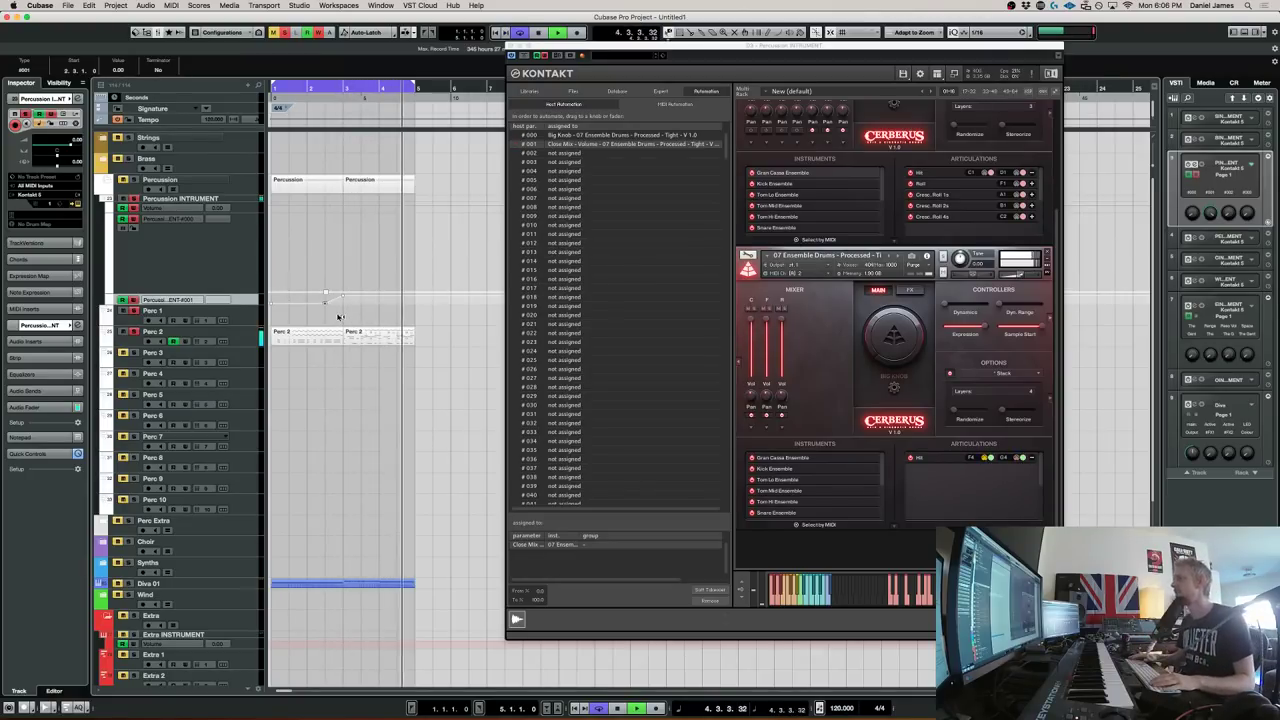
pyautogui.press('space')
pyautogui.click(362, 292)
pyautogui.press('KP_Subtract')
pyautogui.press('KP_Subtract')
pyautogui.click(366, 221)
pyautogui.moveTo(376, 287)
pyautogui.mouseDown()
pyautogui.moveTo(373, 300)
pyautogui.moveTo(415, 291)
pyautogui.moveTo(388, 277)
pyautogui.moveTo(394, 290)
pyautogui.mouseUp()
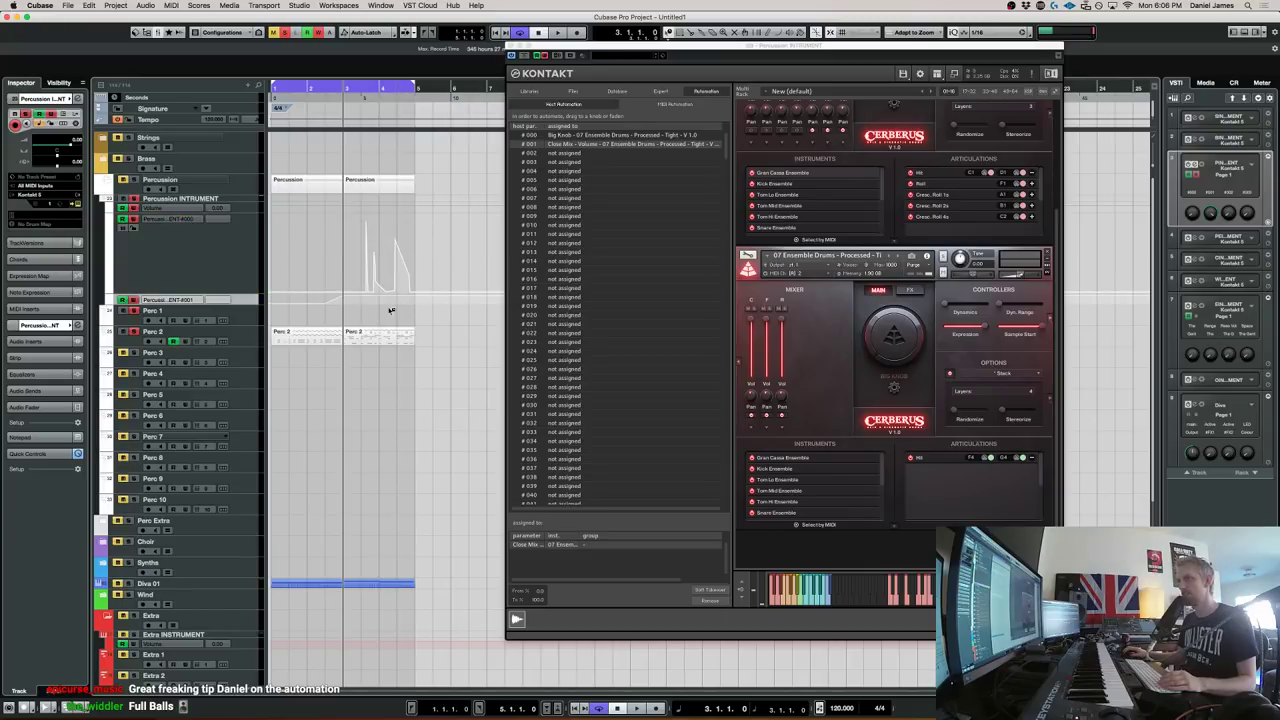
pyautogui.moveTo(330, 198); pyautogui.dragTo(466, 300)
pyautogui.press('Delete')
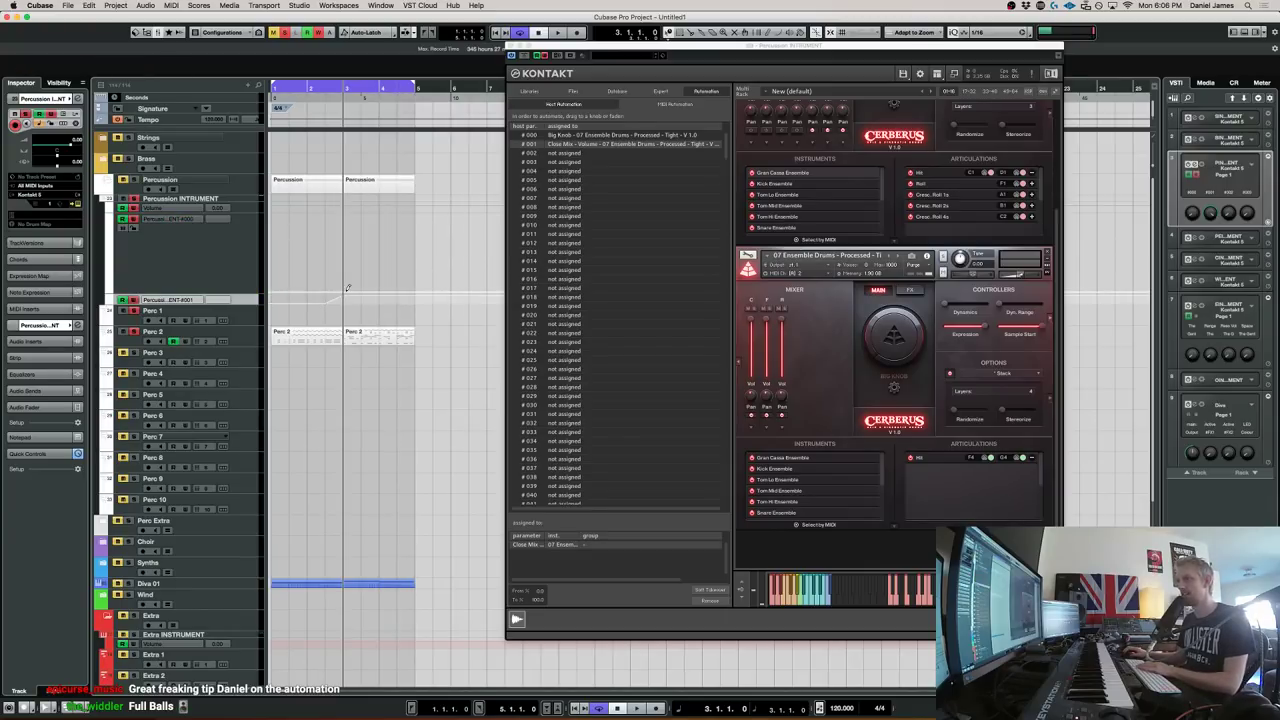
# Draw a Big Knob curve in the #000 lane rising exponentially from bar 3 to the loop end, and audition it
pyautogui.click(345, 289)
pyautogui.moveTo(383, 290); pyautogui.dragTo(411, 204)
pyautogui.moveTo(379, 253); pyautogui.dragTo(391, 276)
pyautogui.press('space')
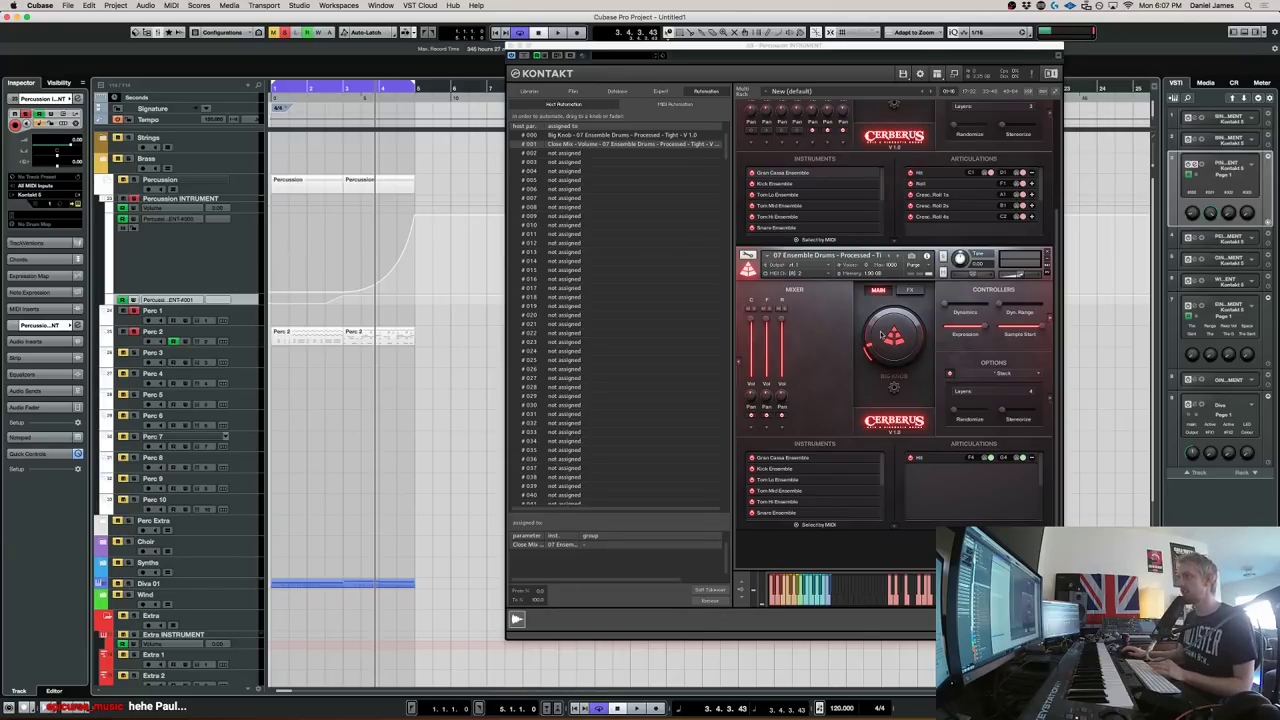
# Examine Kontakt's list of host automation parameters from #000 through #511
pyautogui.click(867, 291)
pyautogui.click(913, 252)
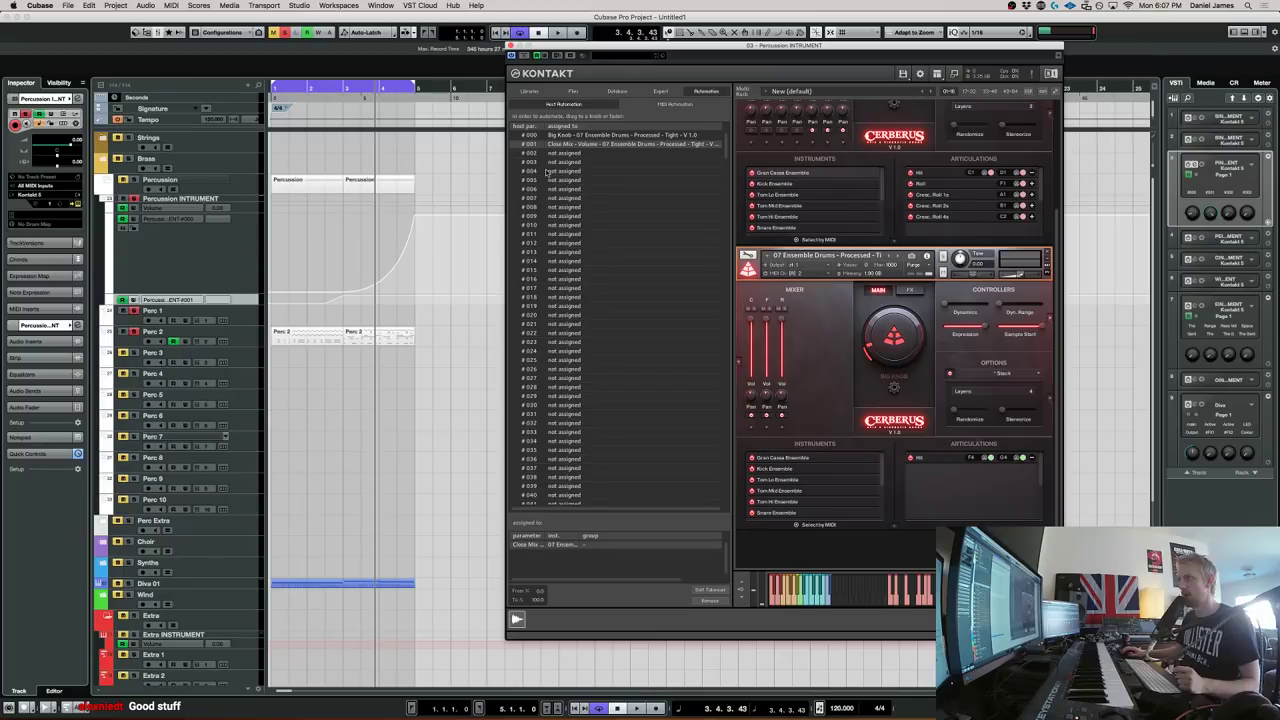
pyautogui.scroll(-10, 585, 418)
pyautogui.scroll(-20, 585, 375)
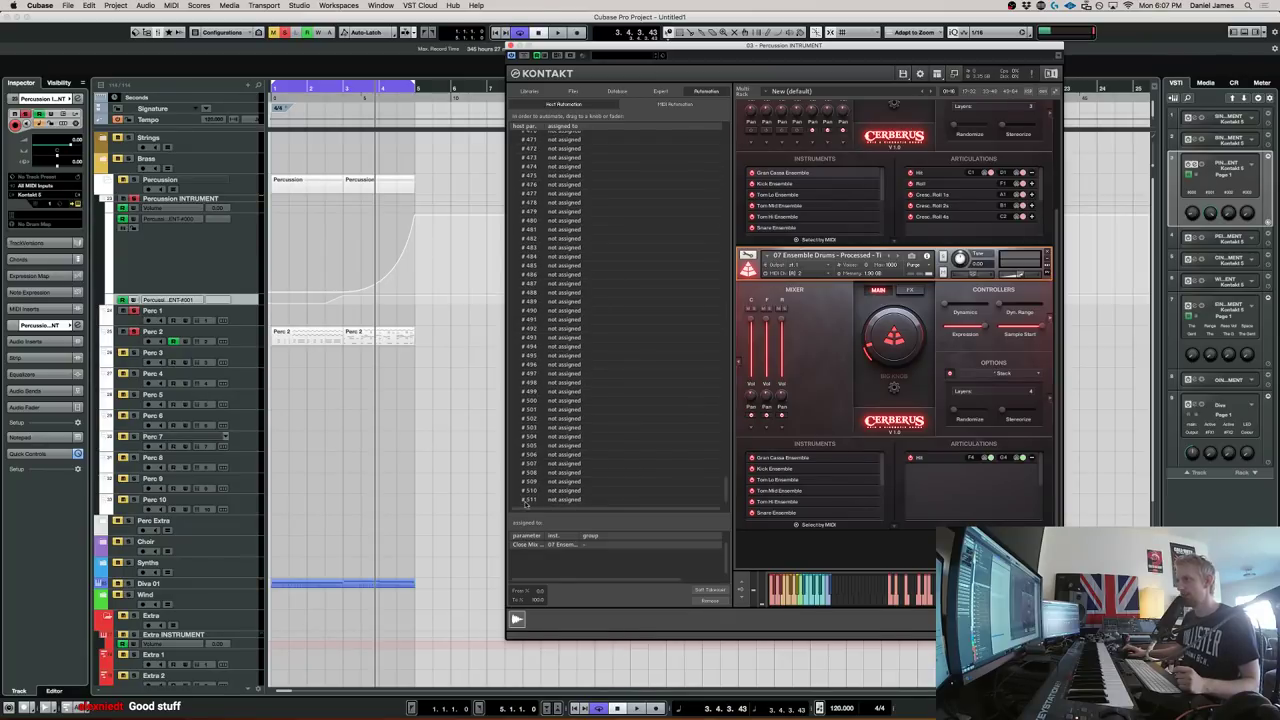
pyautogui.scroll(20, 548, 480)
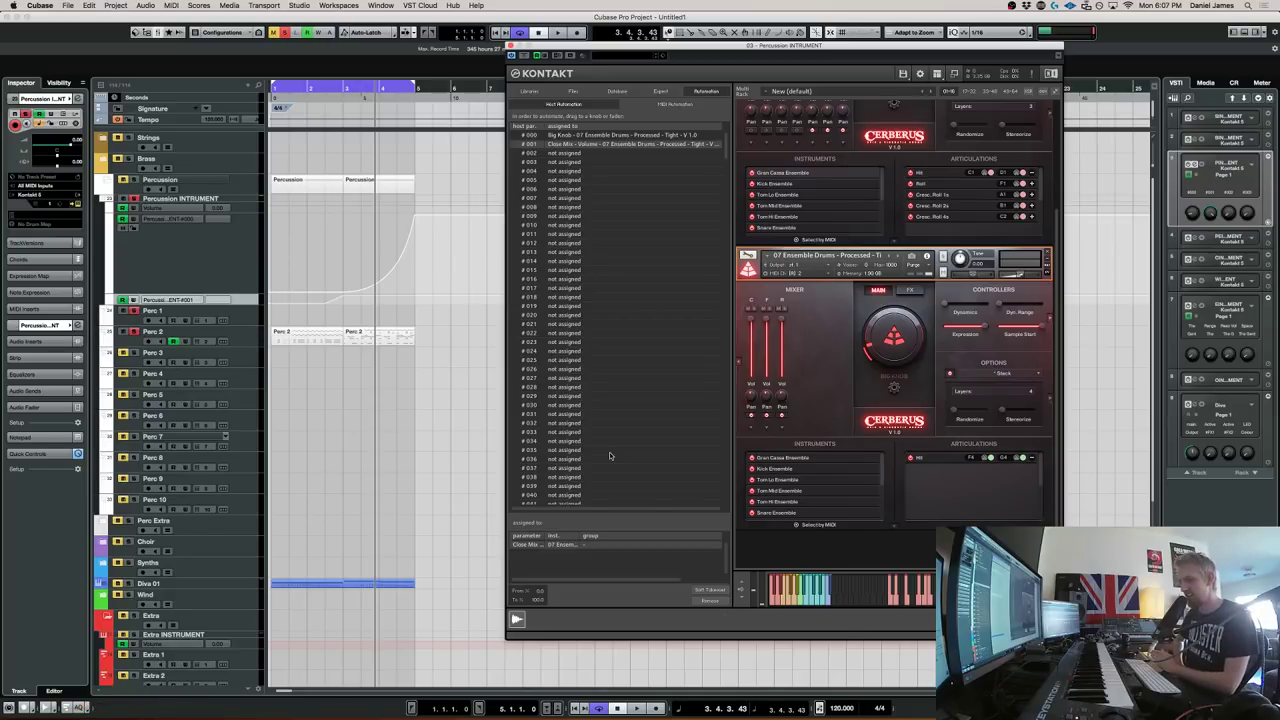
pyautogui.scroll(-20, 600, 440)
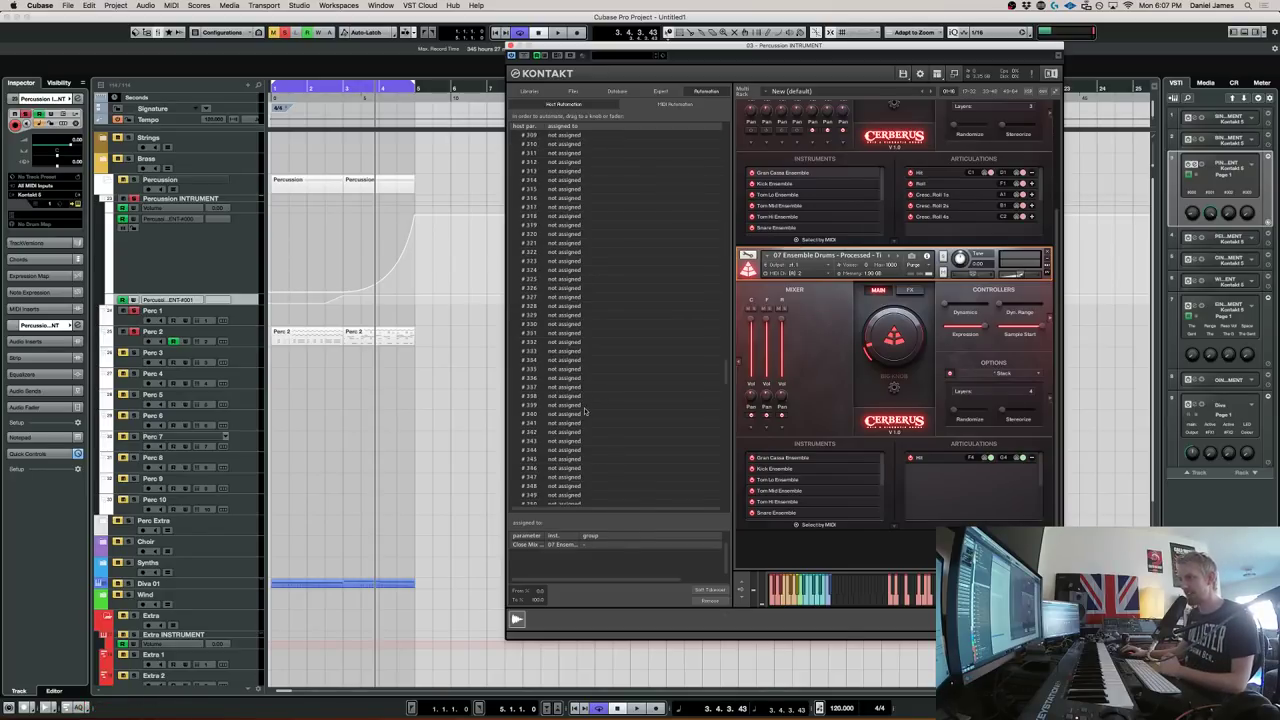
pyautogui.scroll(-5, 587, 424)
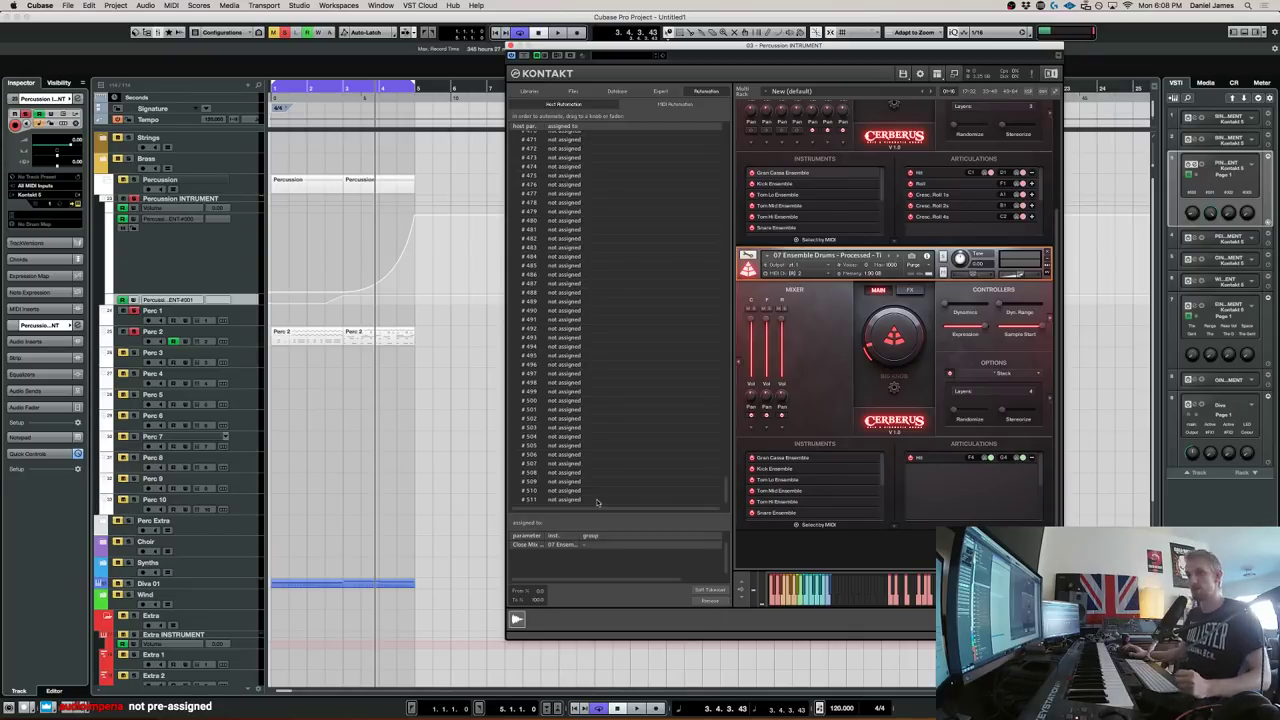
pyautogui.scroll(20, 618, 364)
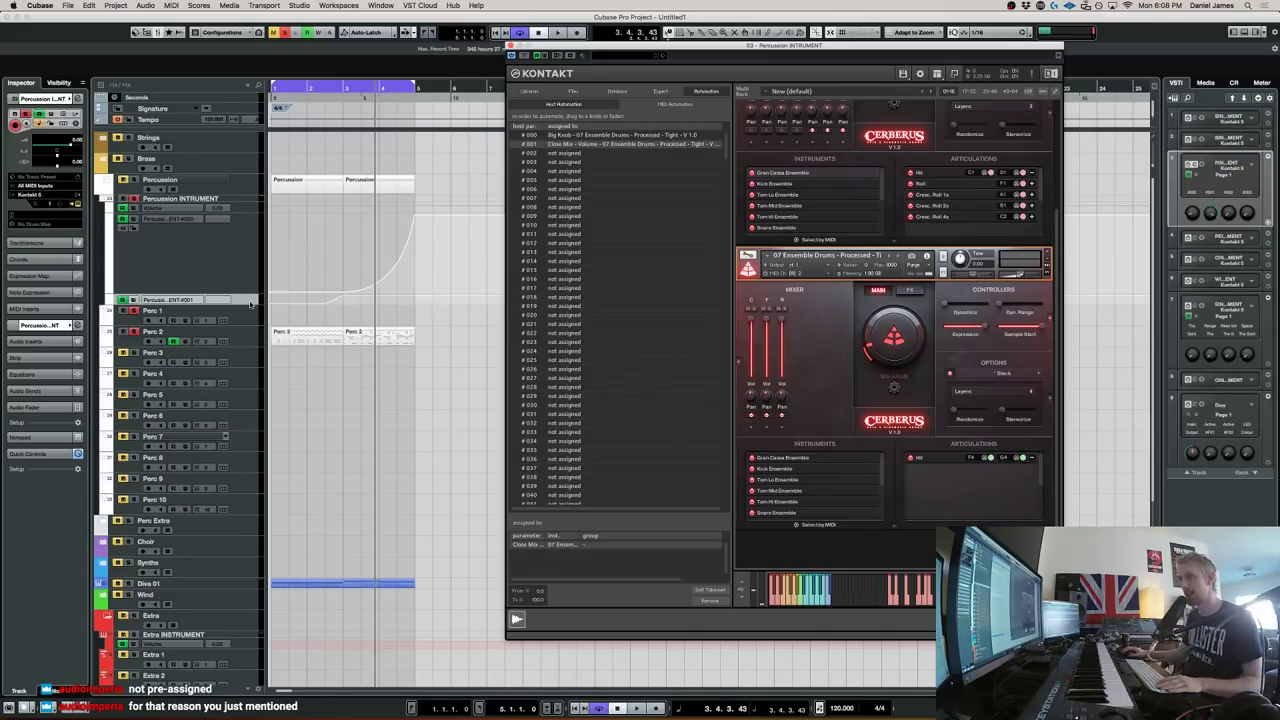
# Enlarge the #001 automation lane and remove the Big Knob assignment from host automation parameter #000
pyautogui.moveTo(250, 306); pyautogui.dragTo(250, 425)
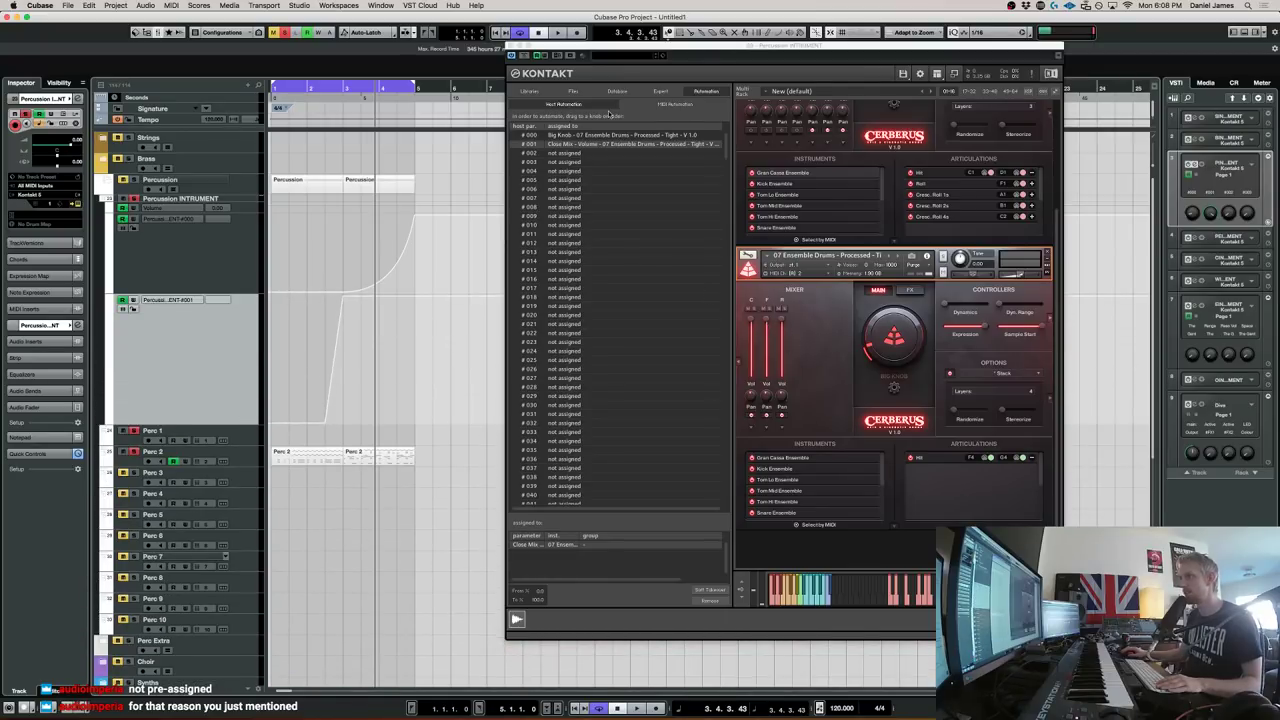
pyautogui.moveTo(531, 134); pyautogui.dragTo(765, 320)
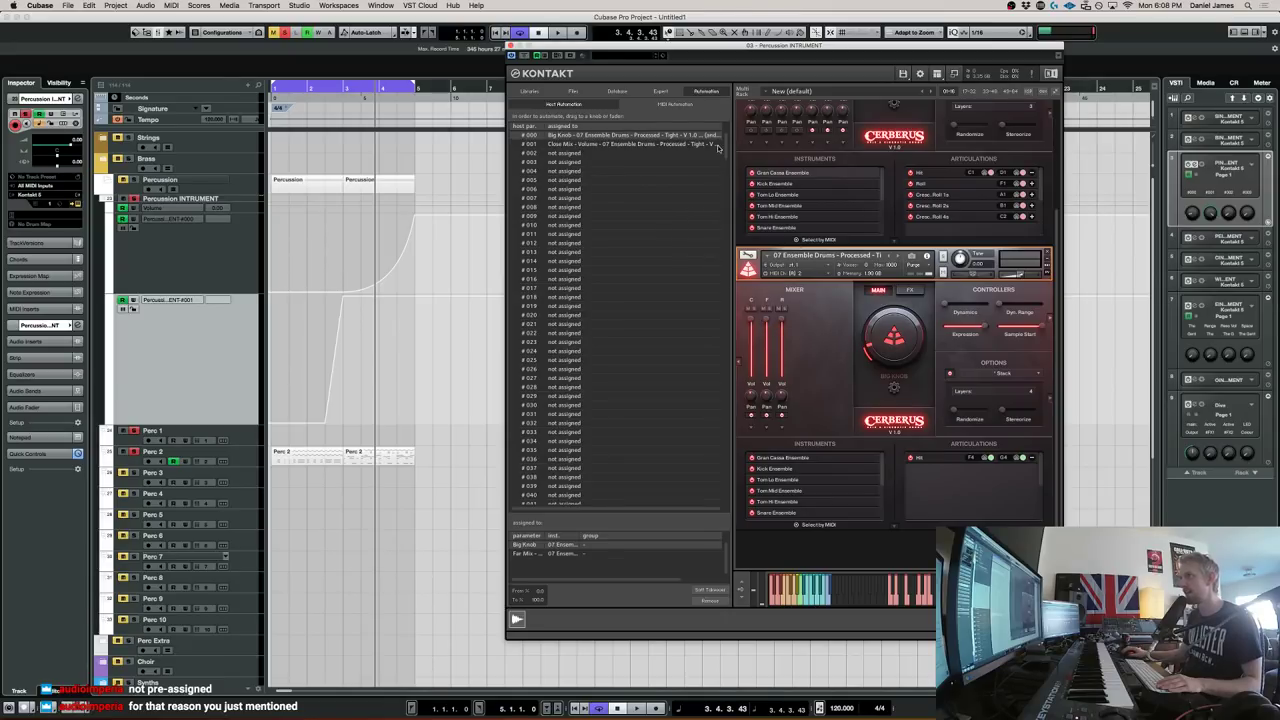
pyautogui.rightClick(705, 133)
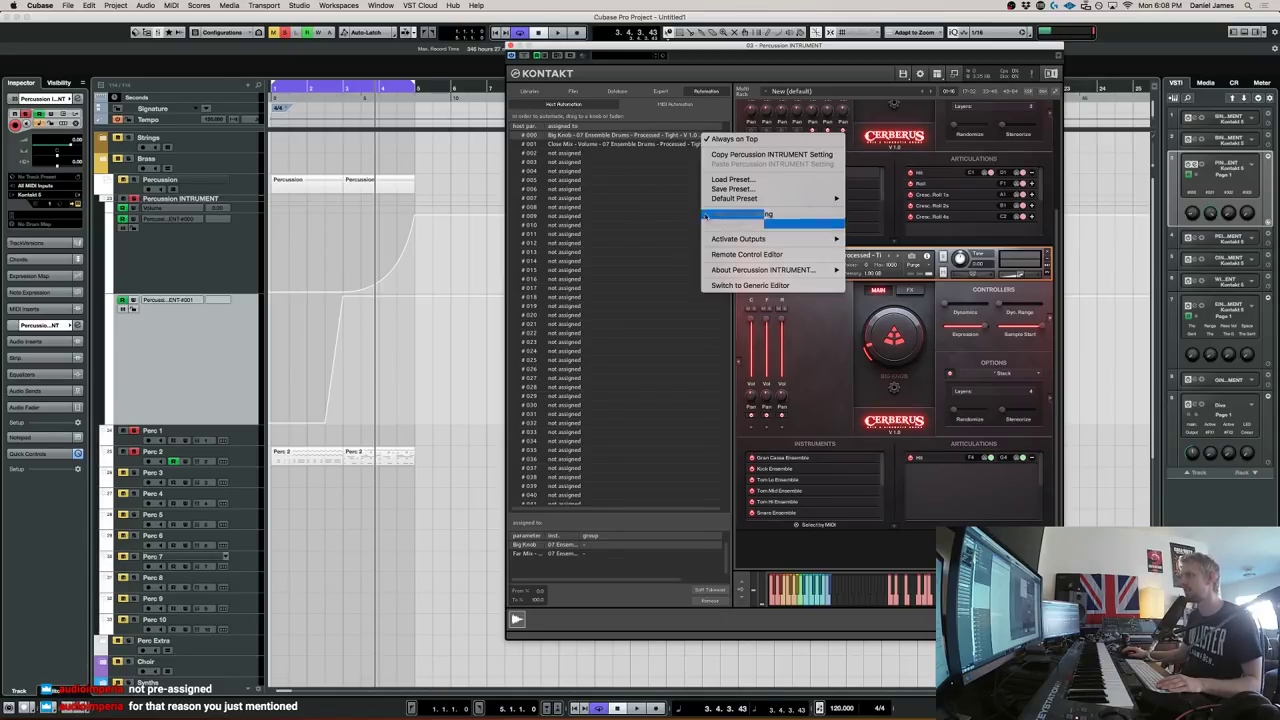
pyautogui.click(681, 173)
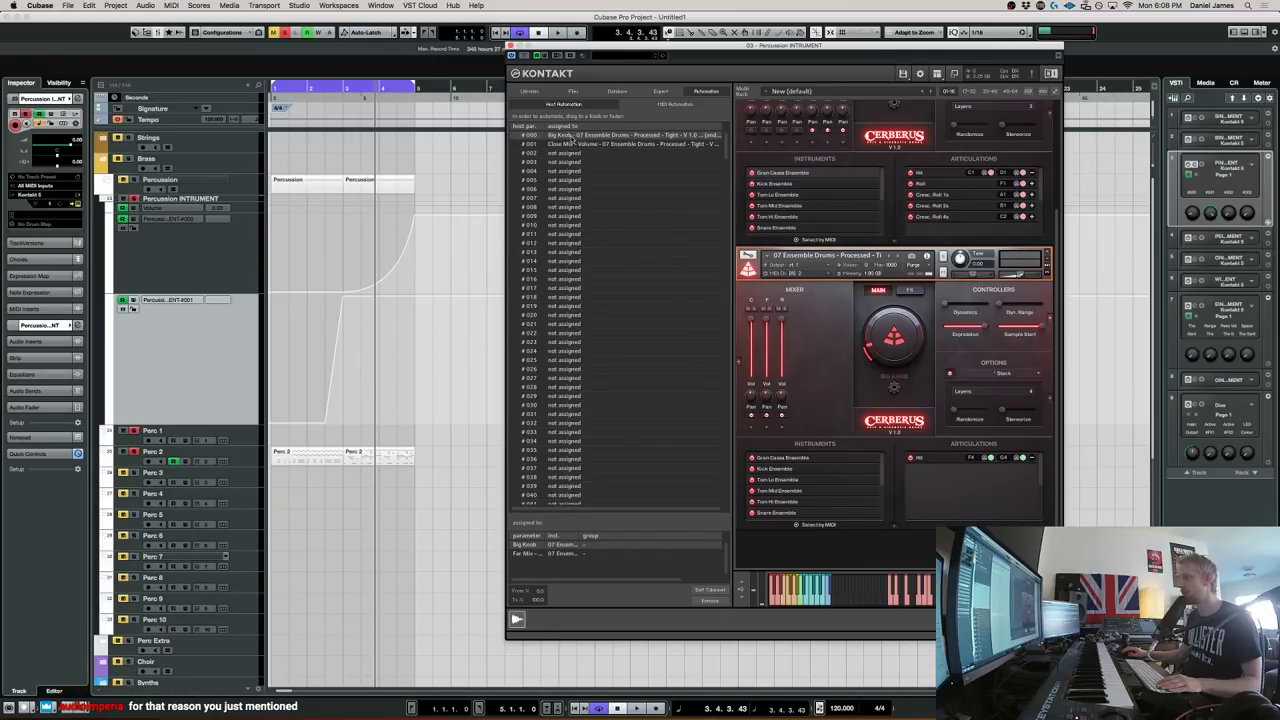
pyautogui.click(709, 600)
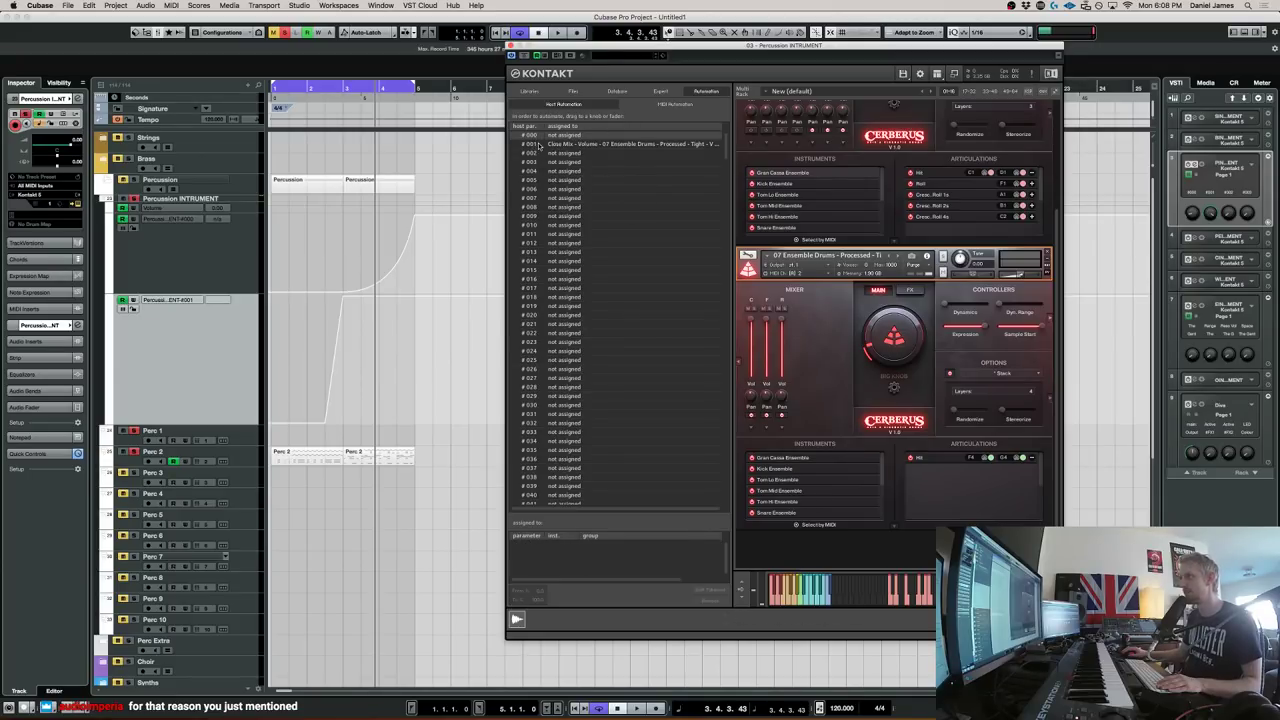
# Assign host automation parameter #000 to the Far Mix volume of the processed ensemble drums and play the loop from the start
pyautogui.moveTo(788, 416); pyautogui.dragTo(769, 322)
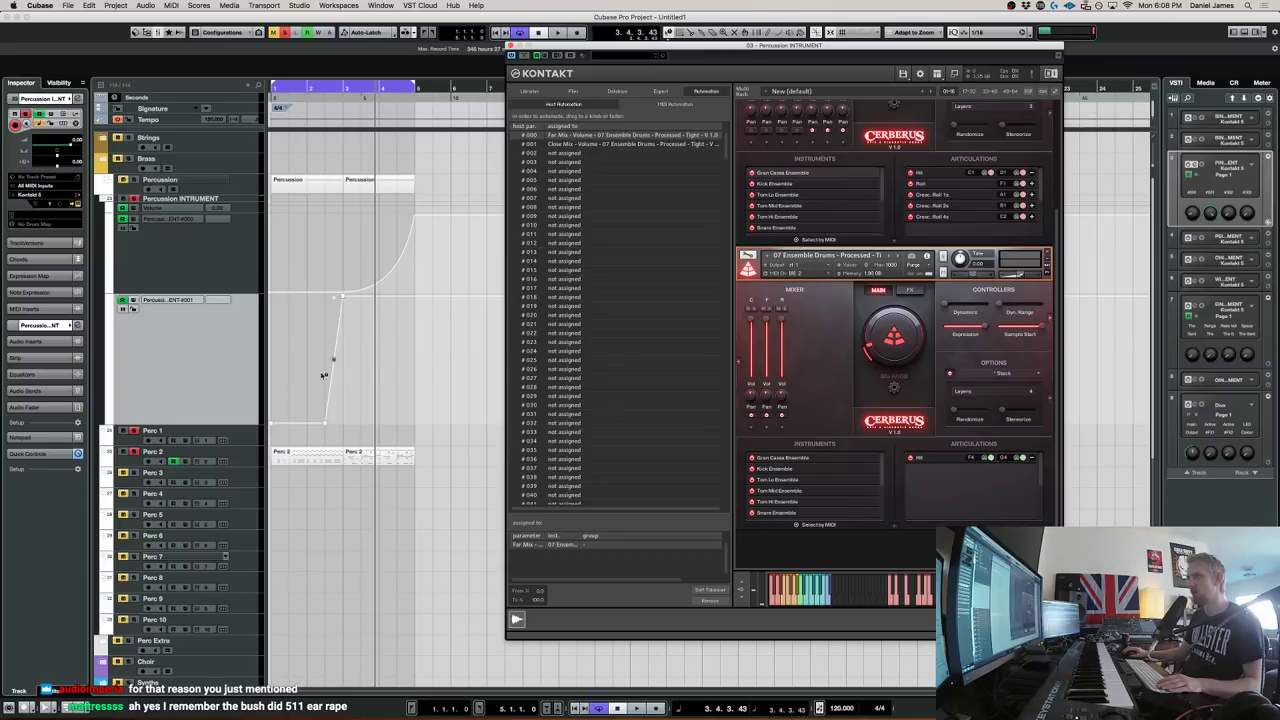
pyautogui.press('.')
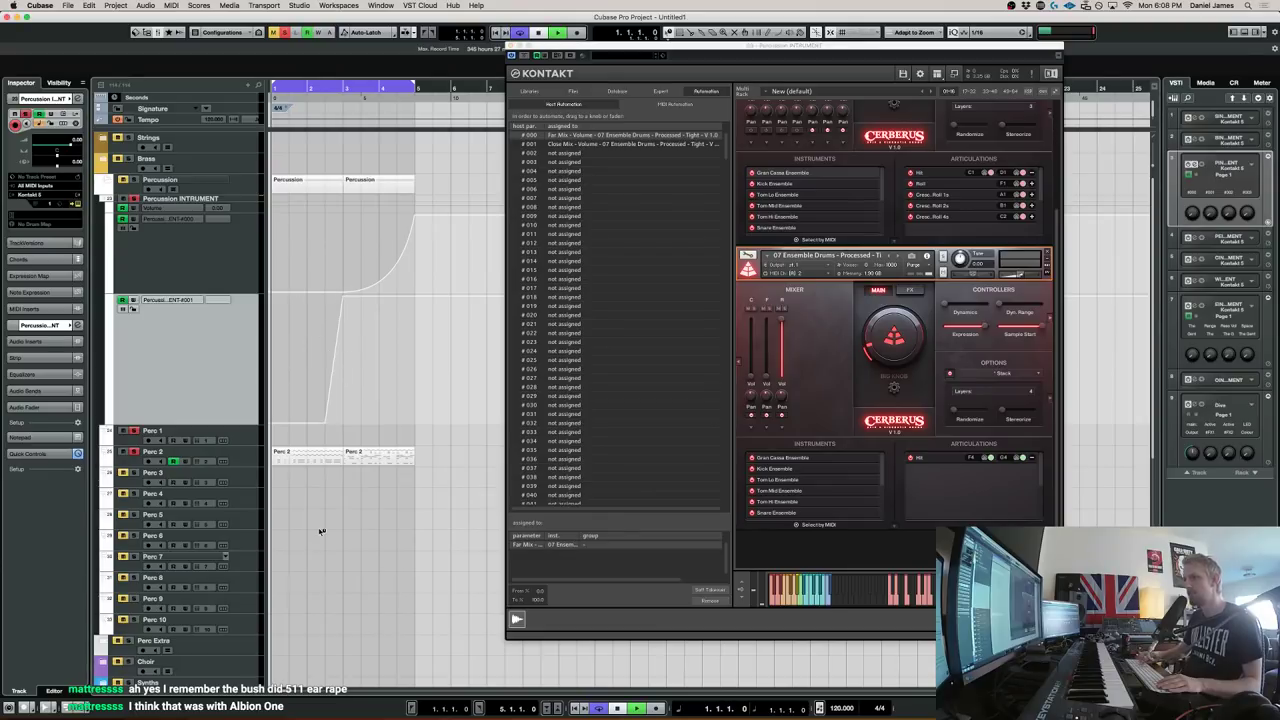
# Bend the #000 Far Mix automation curve, audition it, and reshape it as a gradual rise from bar 1 to the loop end
pyautogui.press('space')
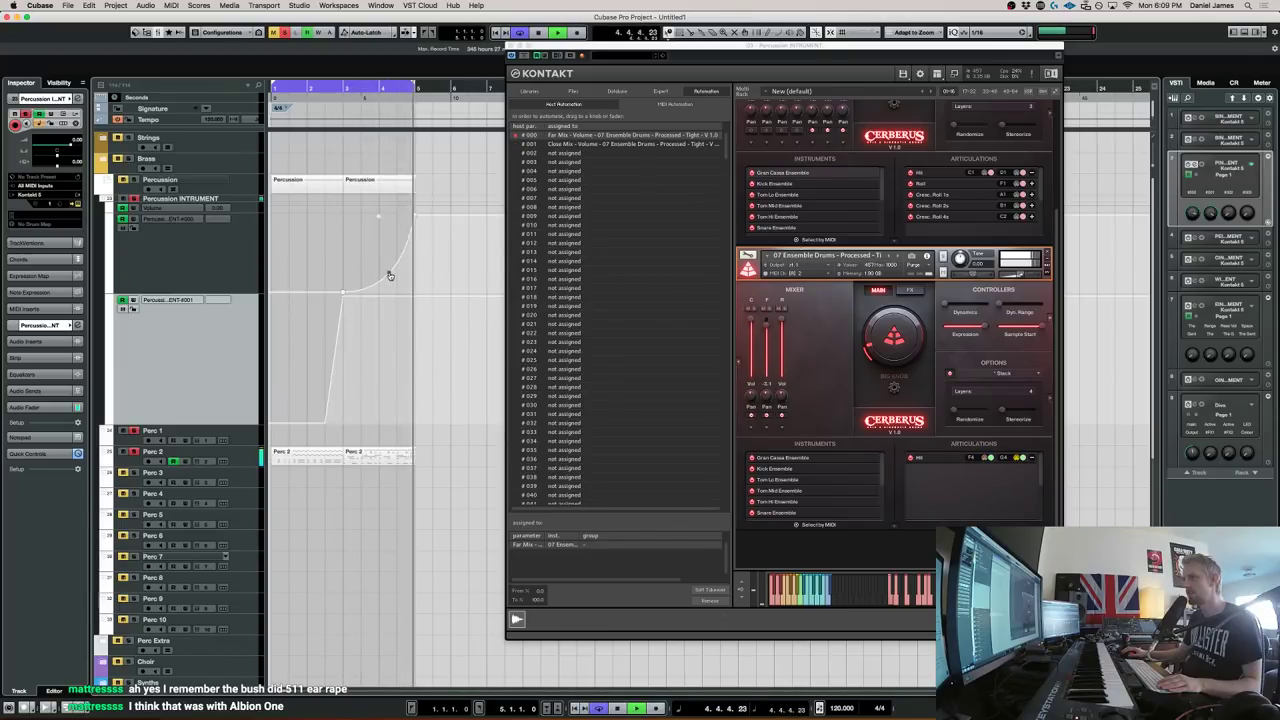
pyautogui.moveTo(389, 275); pyautogui.dragTo(372, 236)
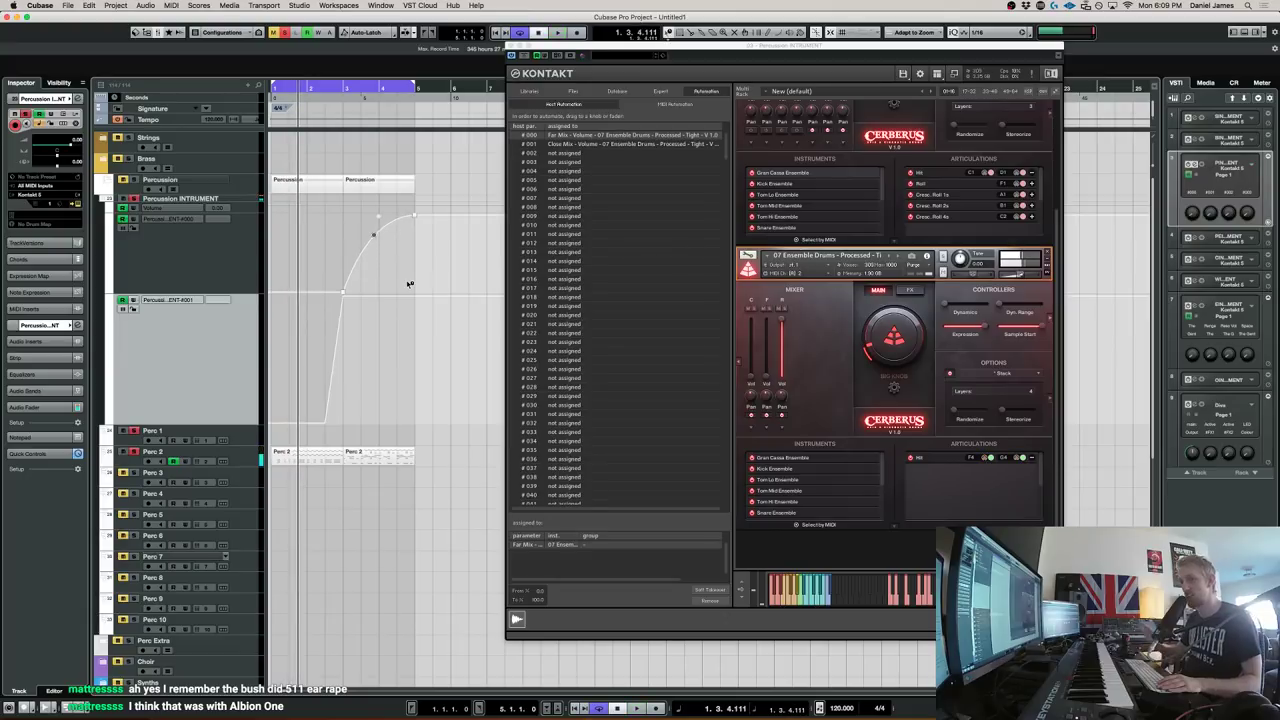
pyautogui.press('space')
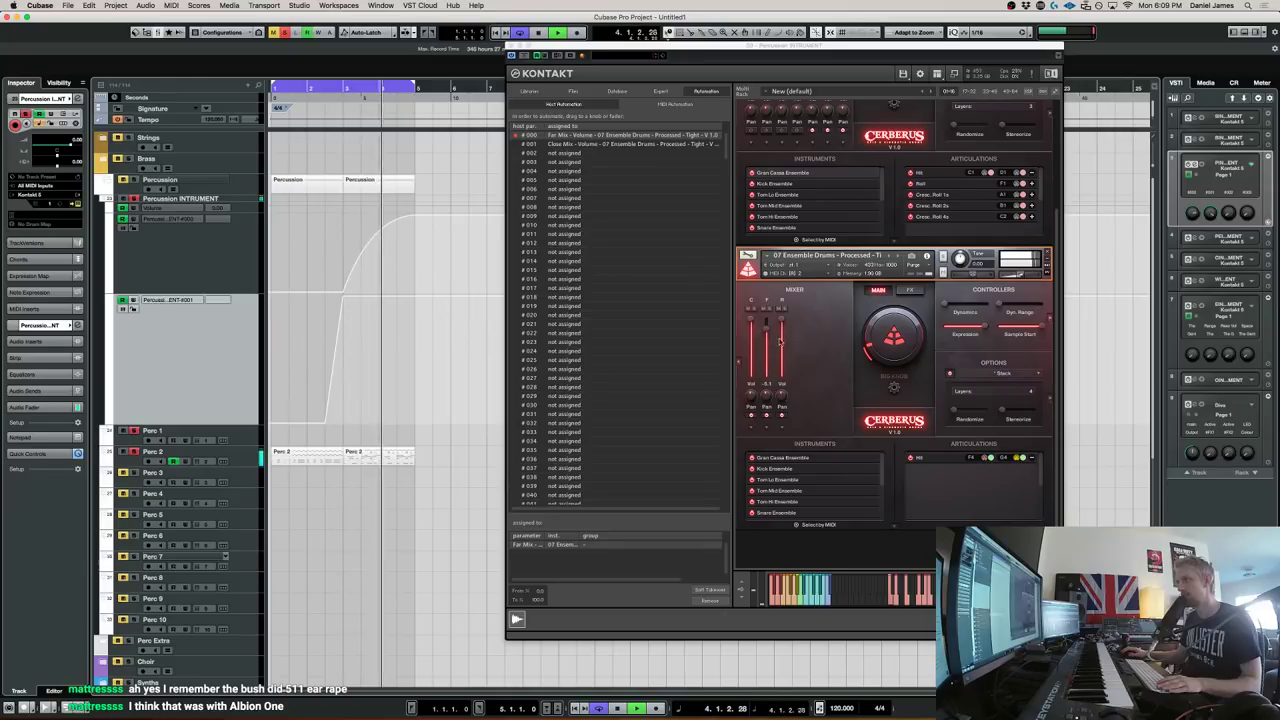
pyautogui.press('space')
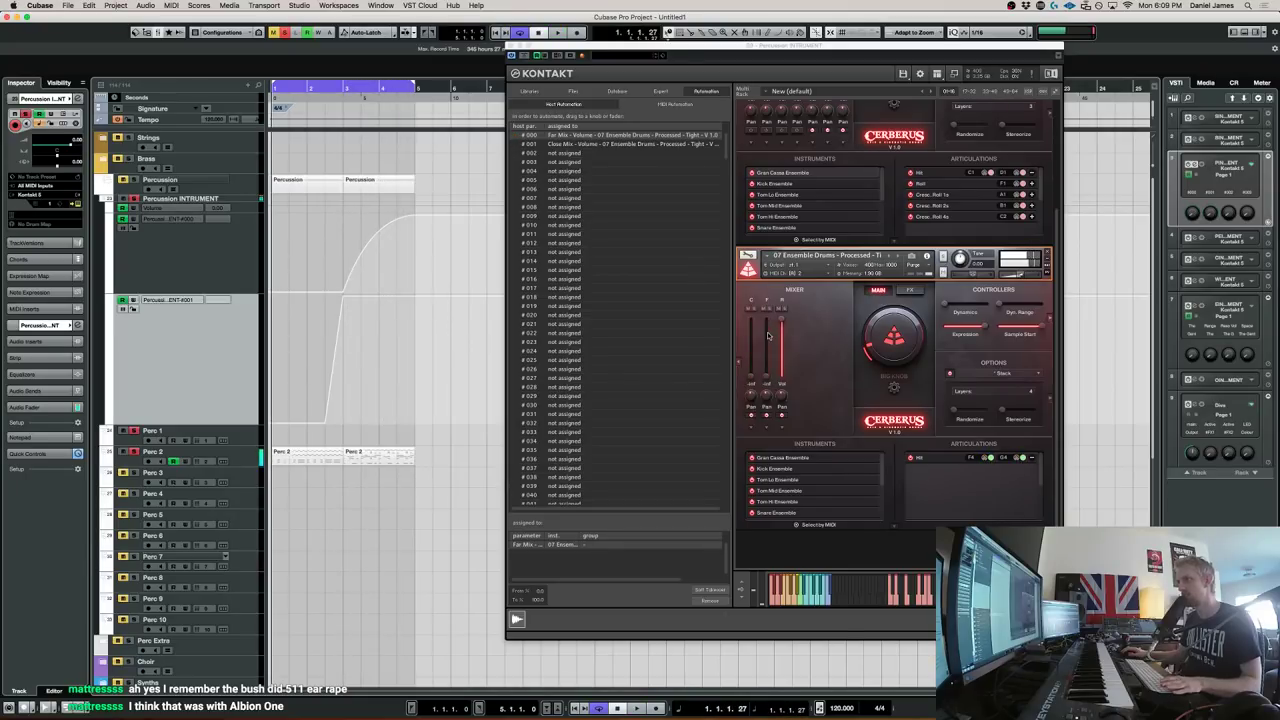
pyautogui.moveTo(344, 292); pyautogui.dragTo(271, 263)
pyautogui.moveTo(343, 219); pyautogui.dragTo(346, 253)
# Load the 04 Loops - 90bpm - 4-4 - Tight instrument from the Cerberus 02 Loops folder into Kontakt
pyautogui.rightClick(921, 546)
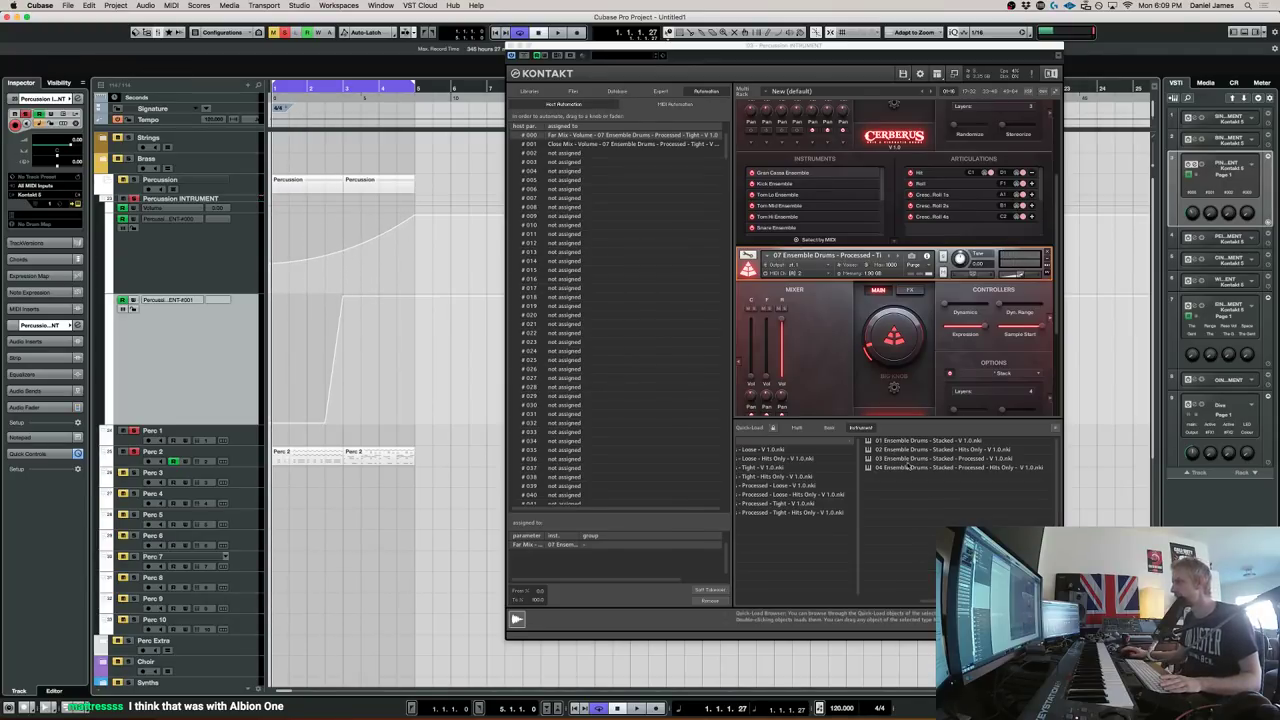
pyautogui.moveTo(985, 601); pyautogui.dragTo(945, 601)
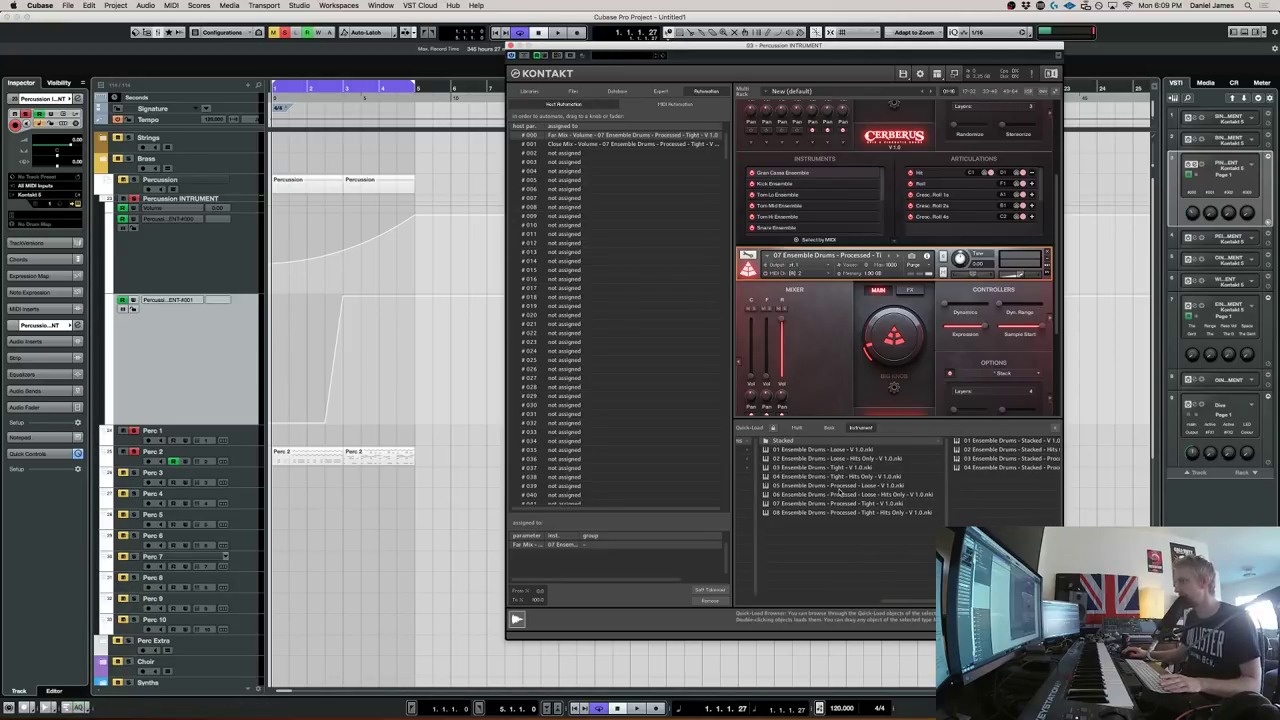
pyautogui.moveTo(942, 601); pyautogui.dragTo(938, 601)
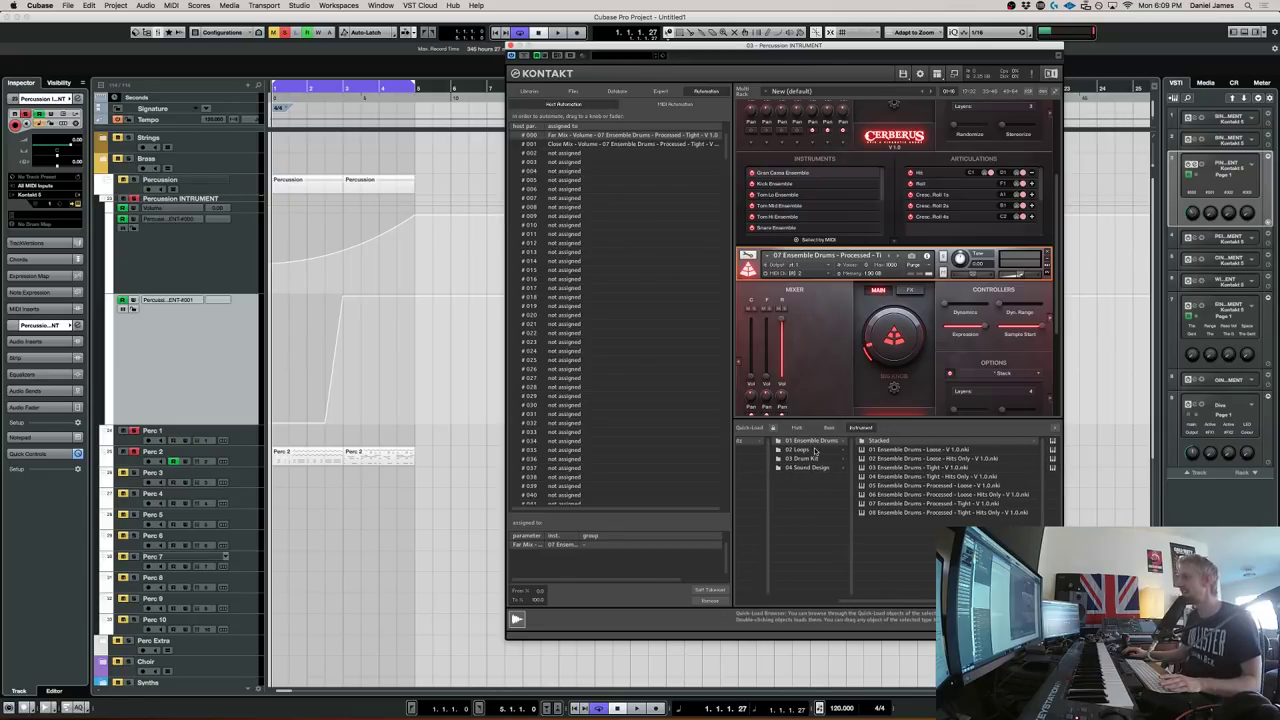
pyautogui.click(815, 451)
pyautogui.scroll(-3, 980, 381)
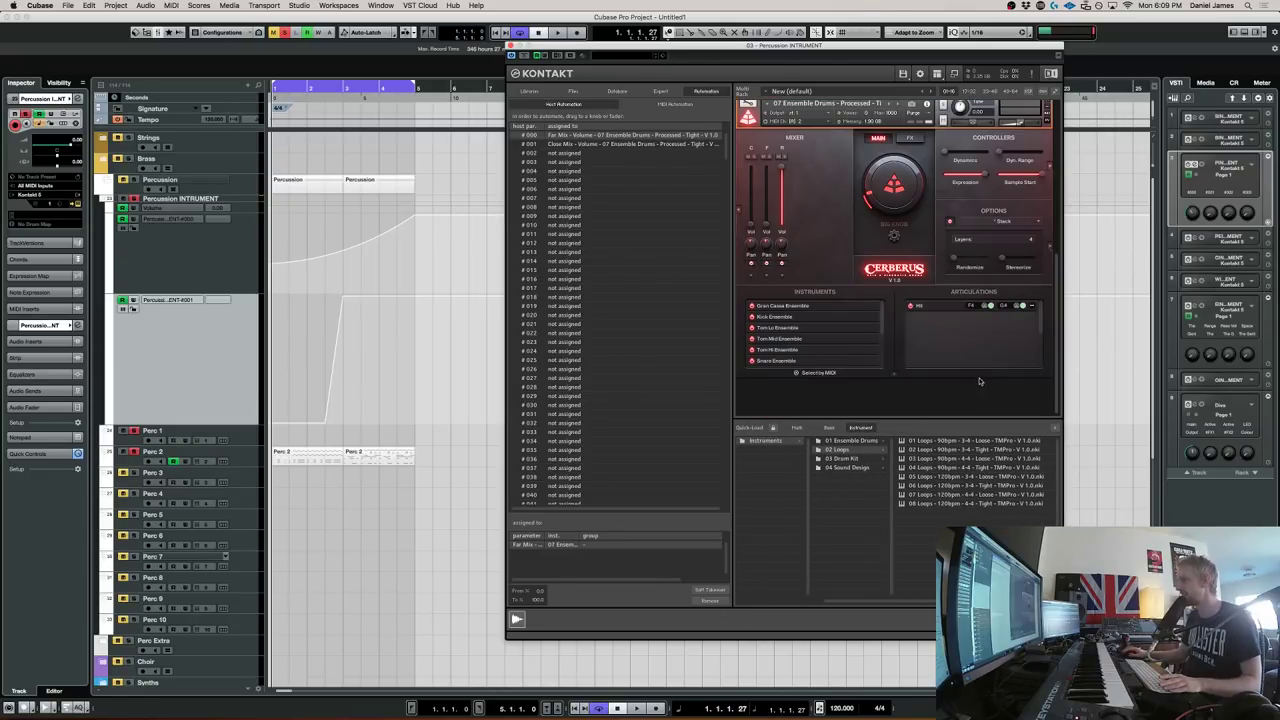
pyautogui.doubleClick(978, 467)
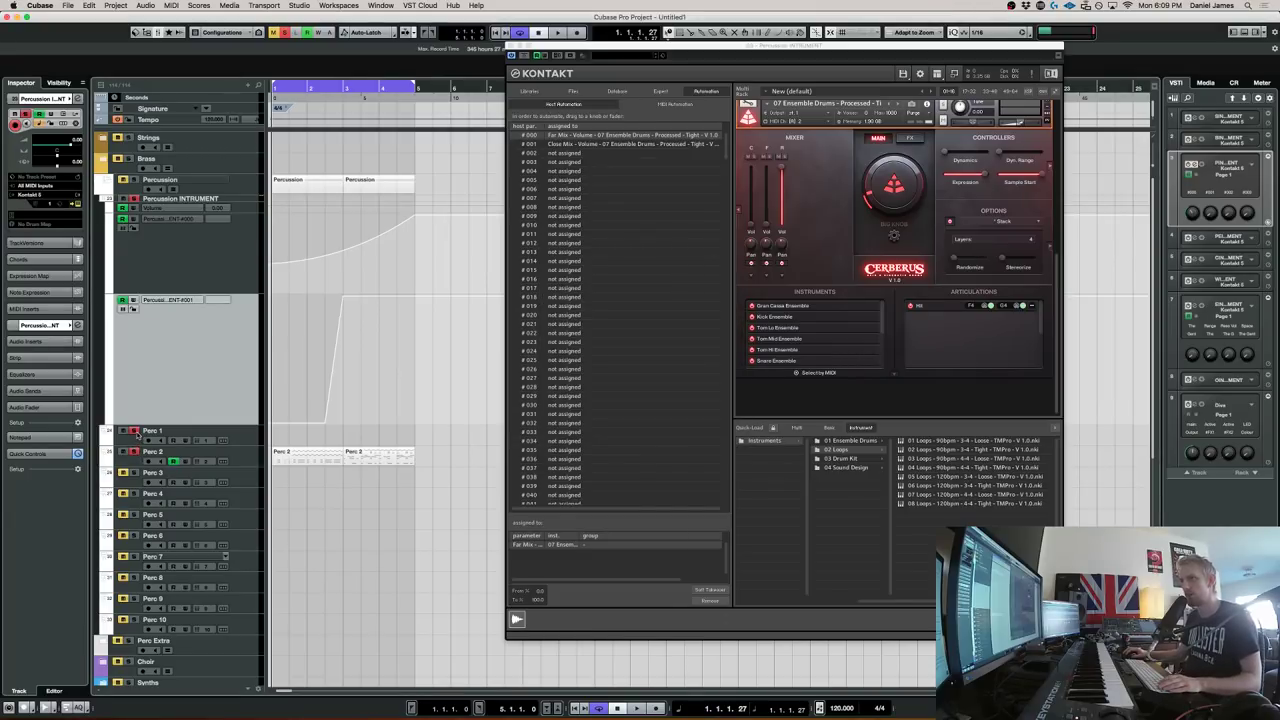
# Flatten the Far Mix and Close Mix automation at maximum from bar 1 and clear all solo states
pyautogui.click(331, 426)
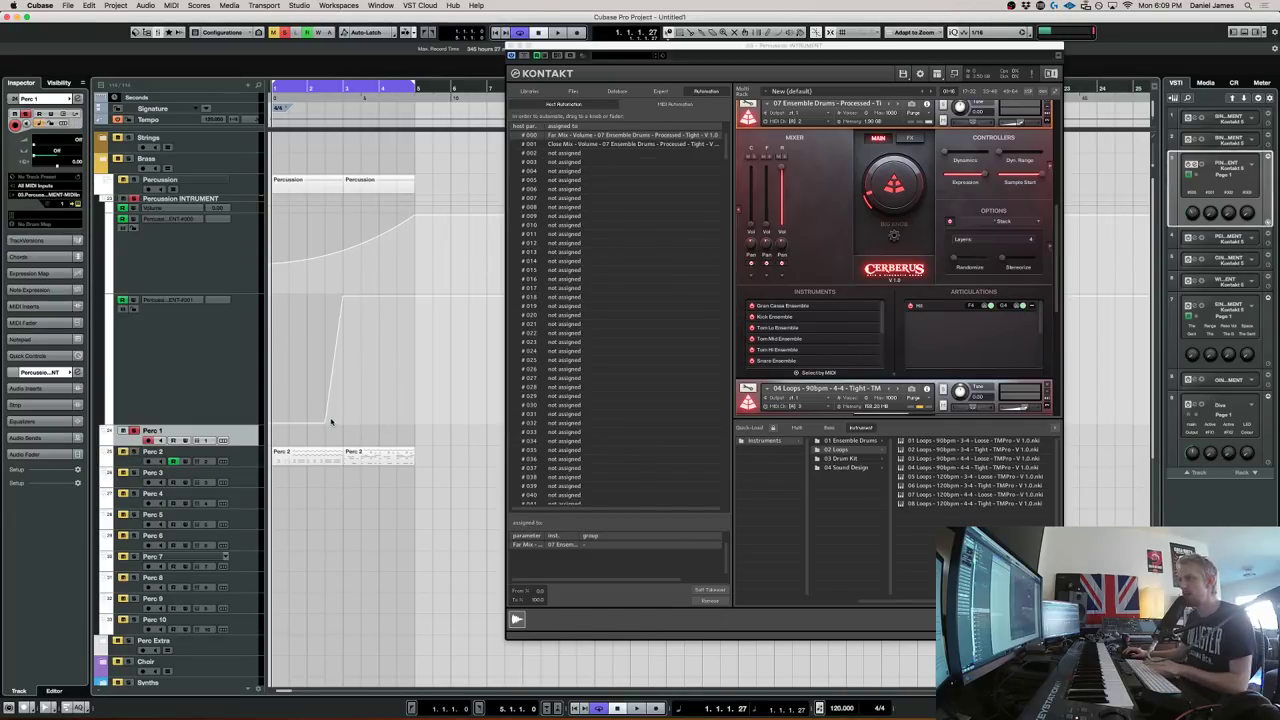
pyautogui.click(325, 424)
pyautogui.moveTo(326, 427); pyautogui.dragTo(272, 163)
pyautogui.press('space')
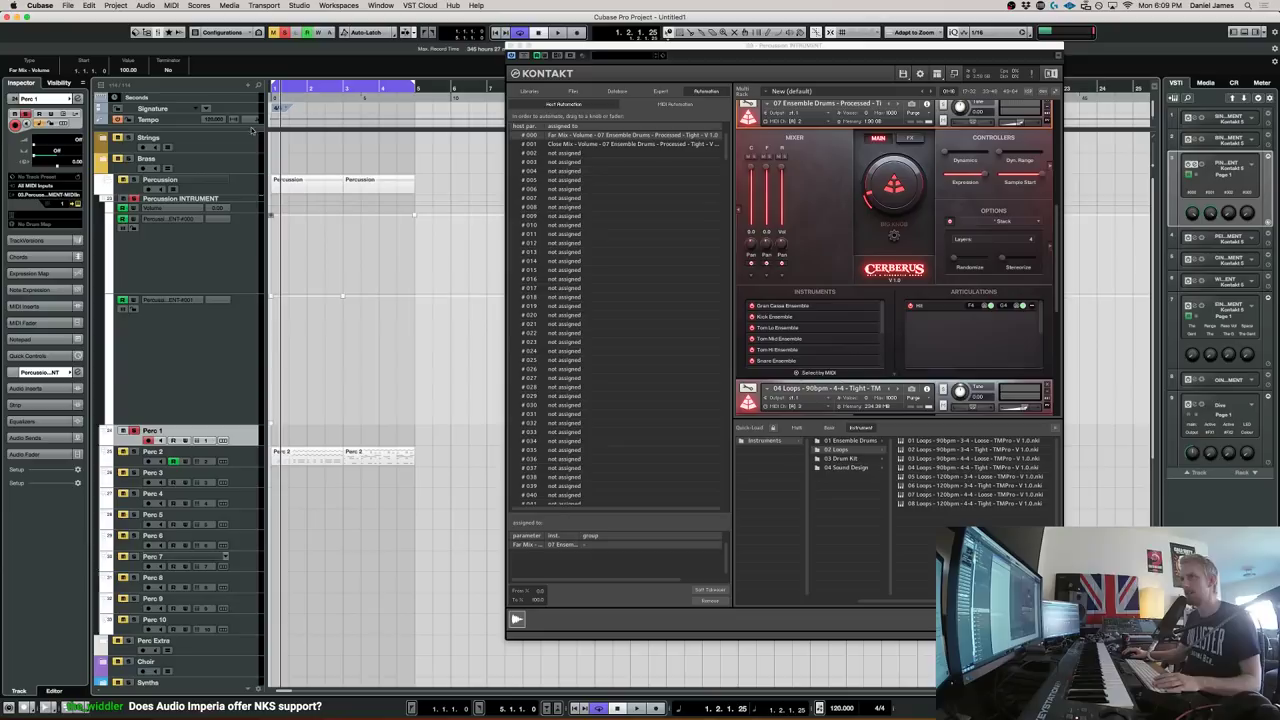
pyautogui.press('space')
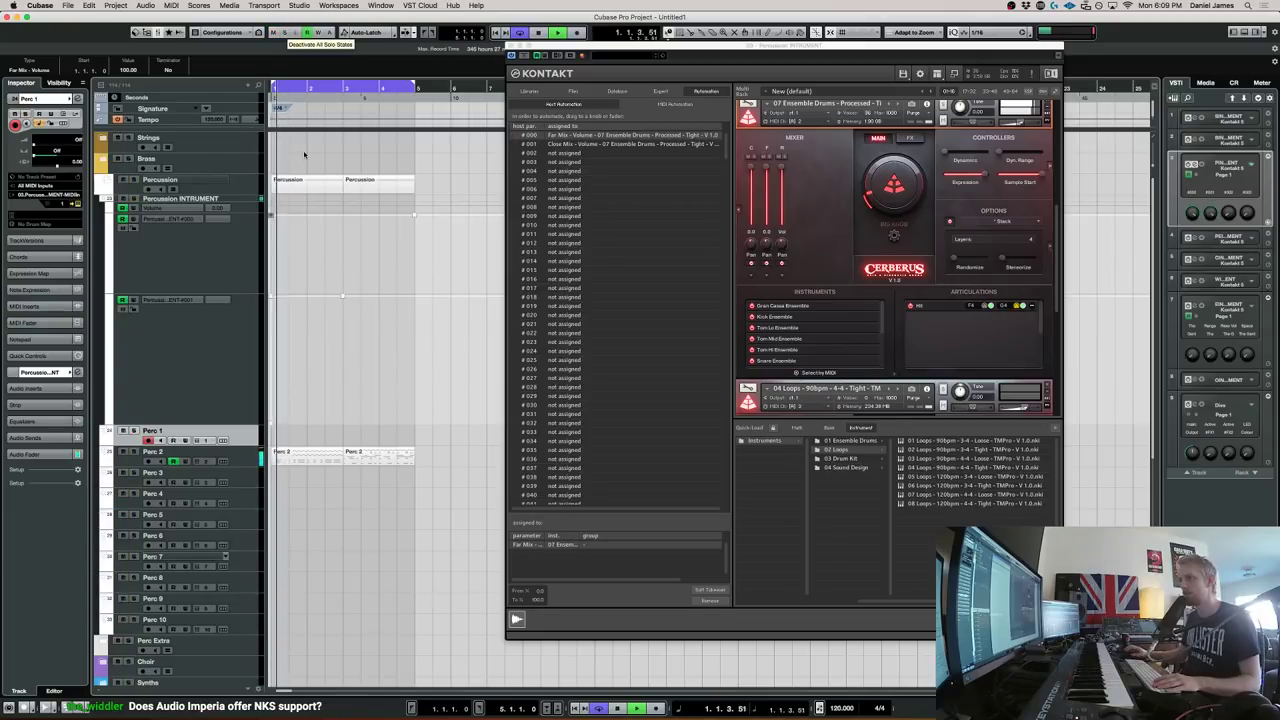
pyautogui.press('space')
# Select the Perc 3 track and close Kontakt's quick-load browser to show the loops instrument's controls
pyautogui.scroll(-5, 300, 310)
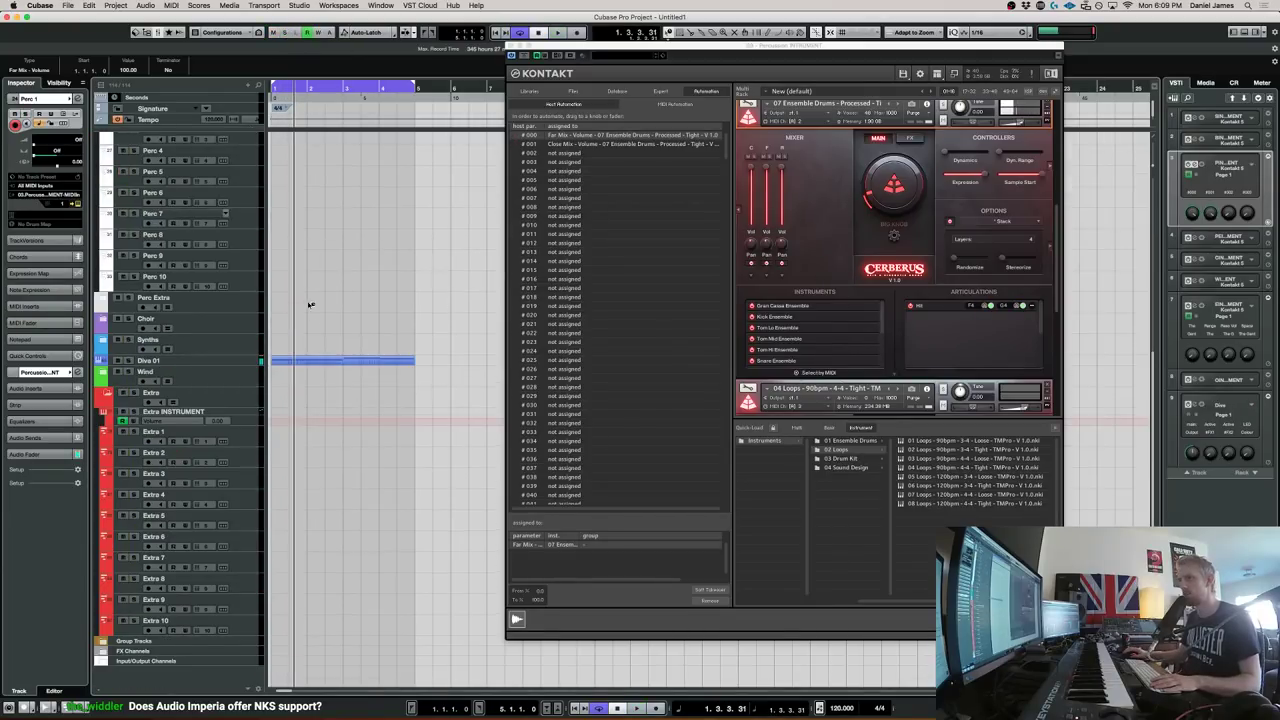
pyautogui.click(238, 298)
pyautogui.scroll(-3, 948, 340)
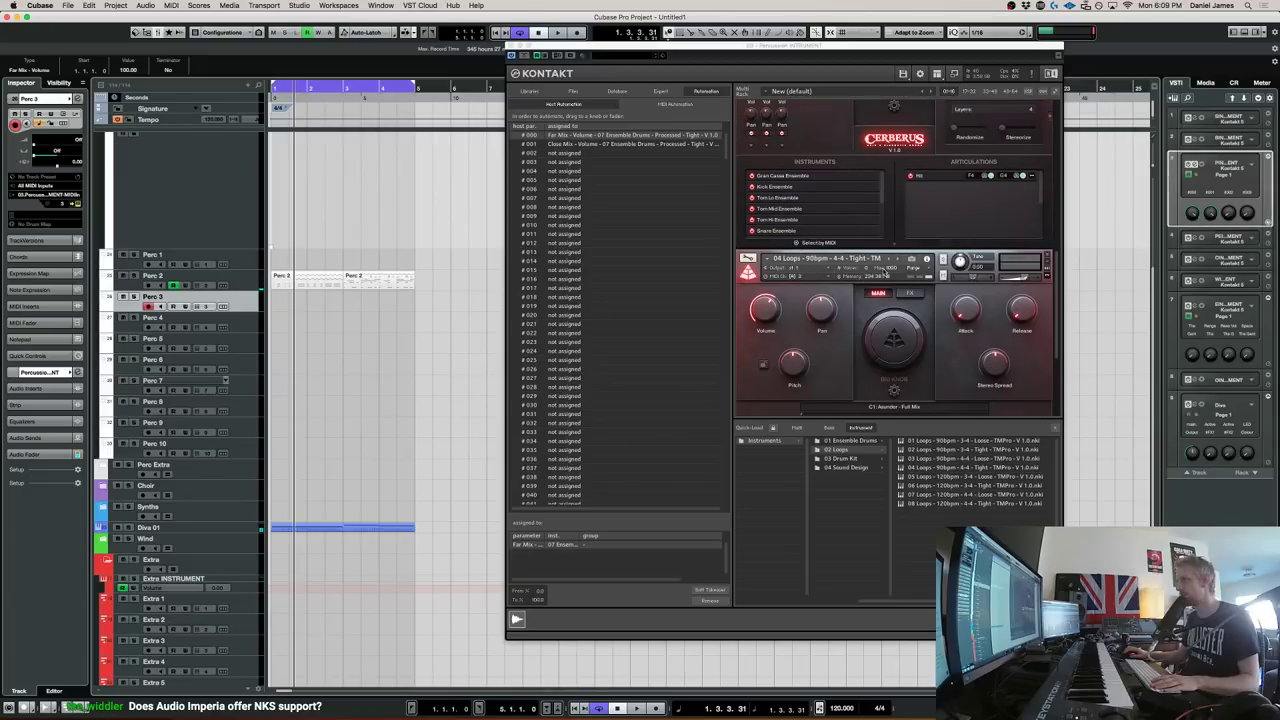
pyautogui.click(1054, 429)
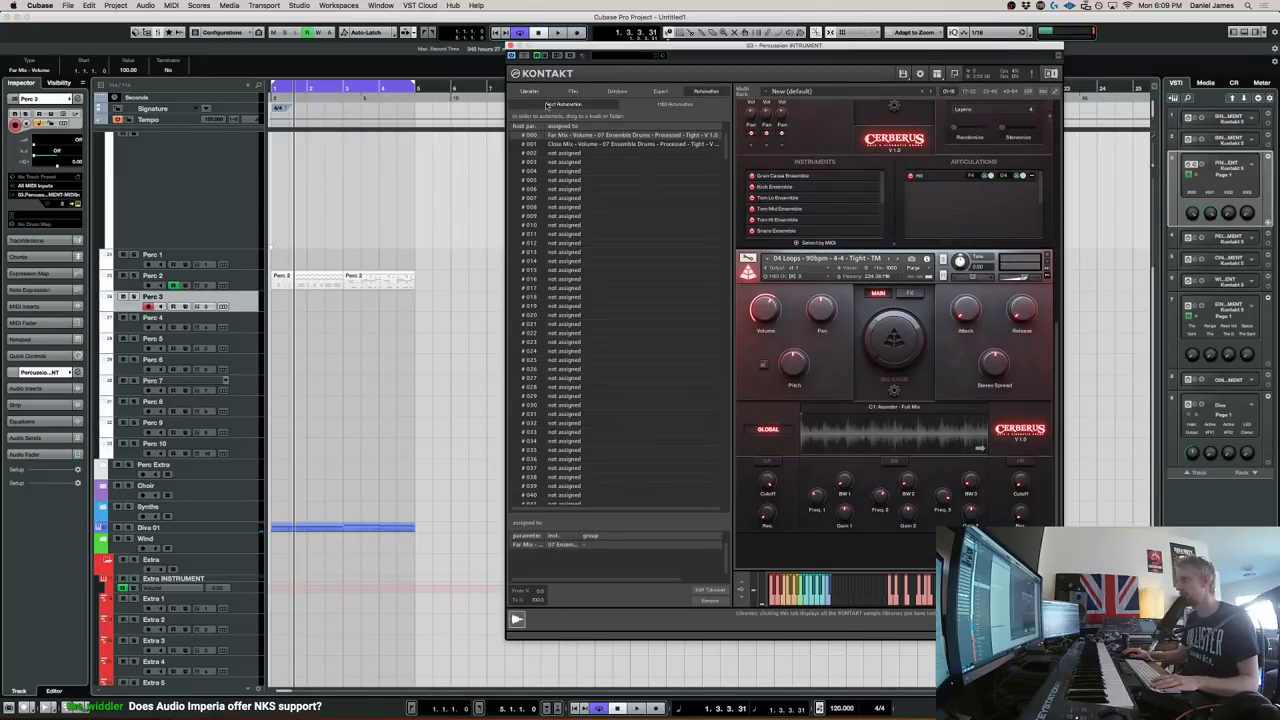
pyautogui.scroll(-1, 881, 270)
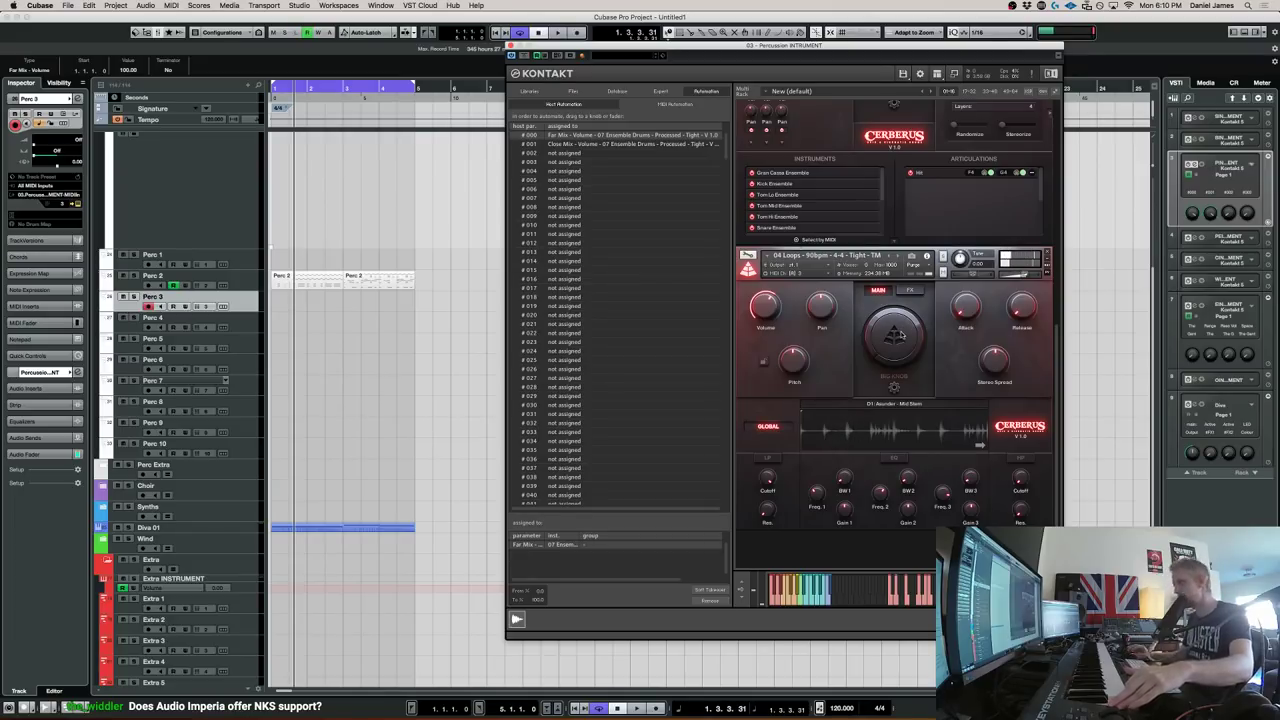
pyautogui.press('KP_Decimal')
pyautogui.press('KP_Multiply')
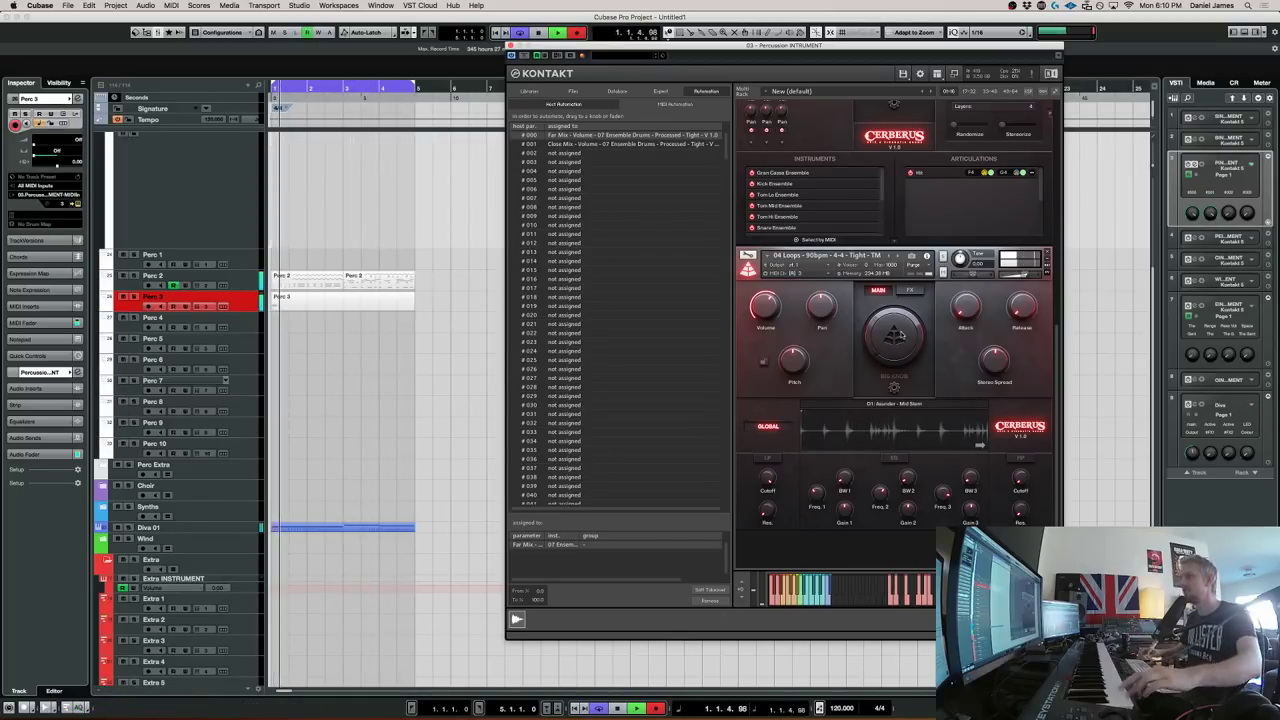
pyautogui.press('space')
pyautogui.press('super+z')
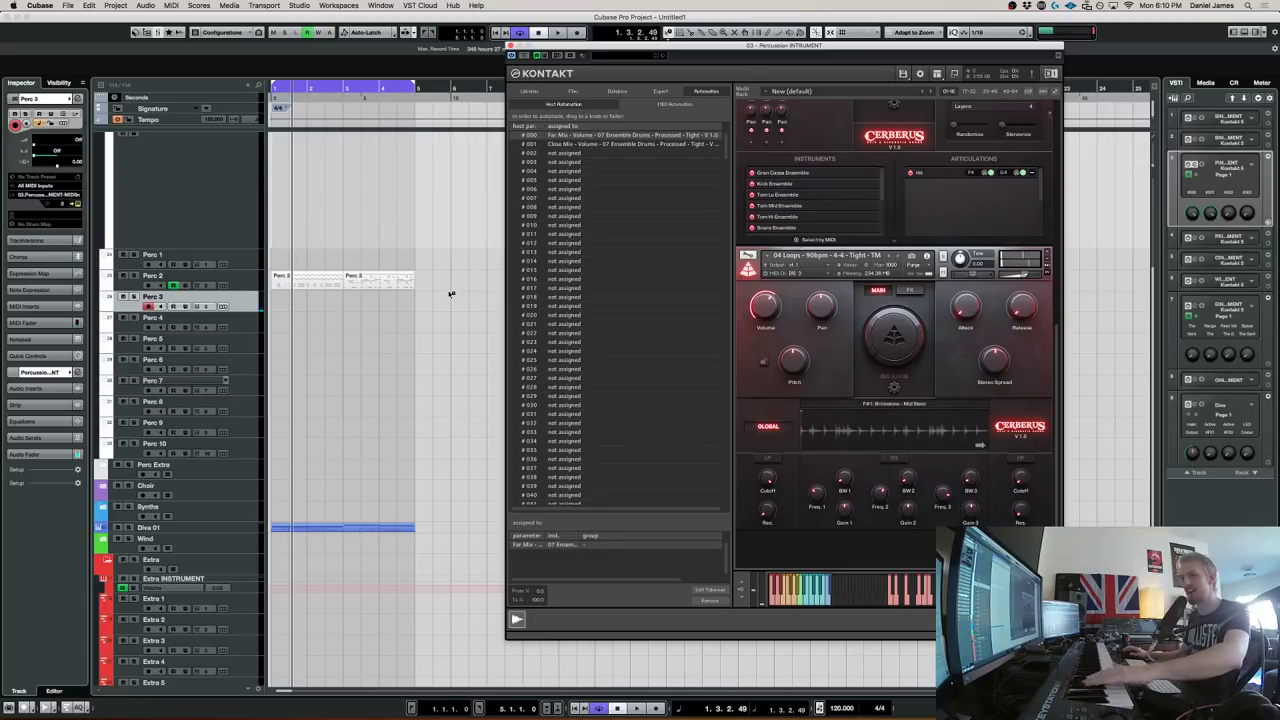
# Record a short G#1 loop note on Perc 3 from the start of bar 1
pyautogui.press('KP_Decimal')
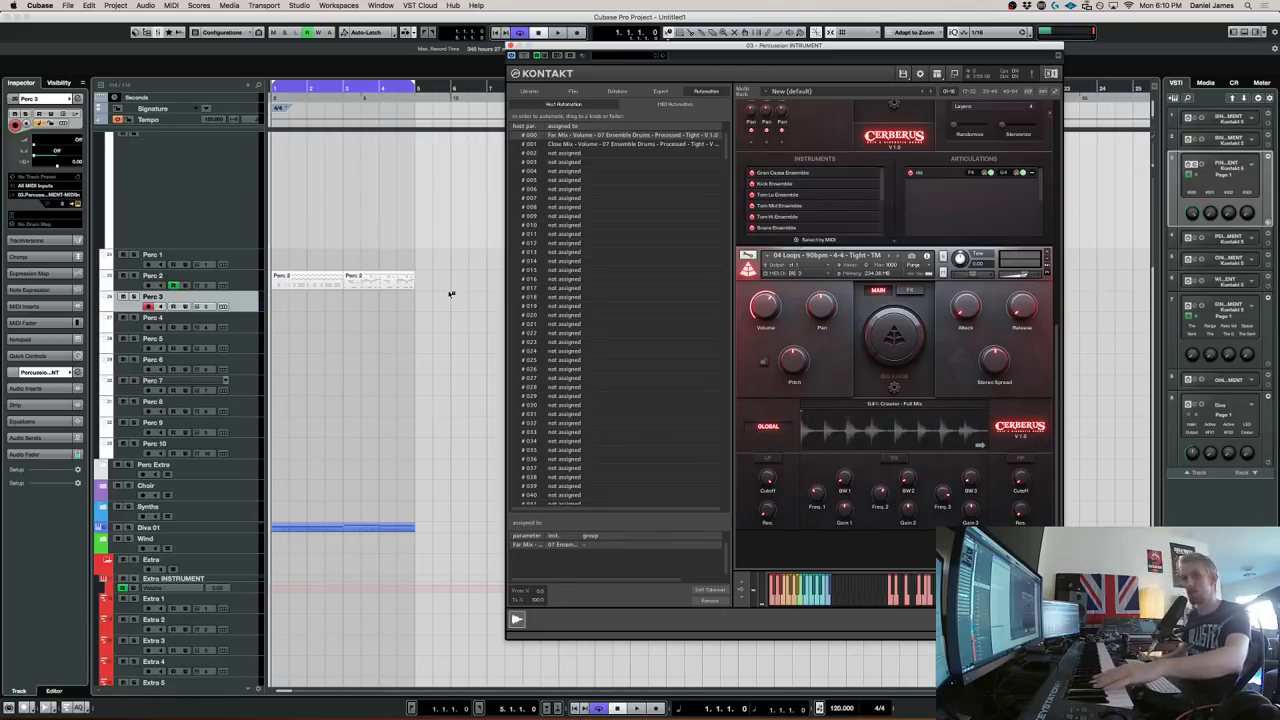
pyautogui.press('KP_Multiply')
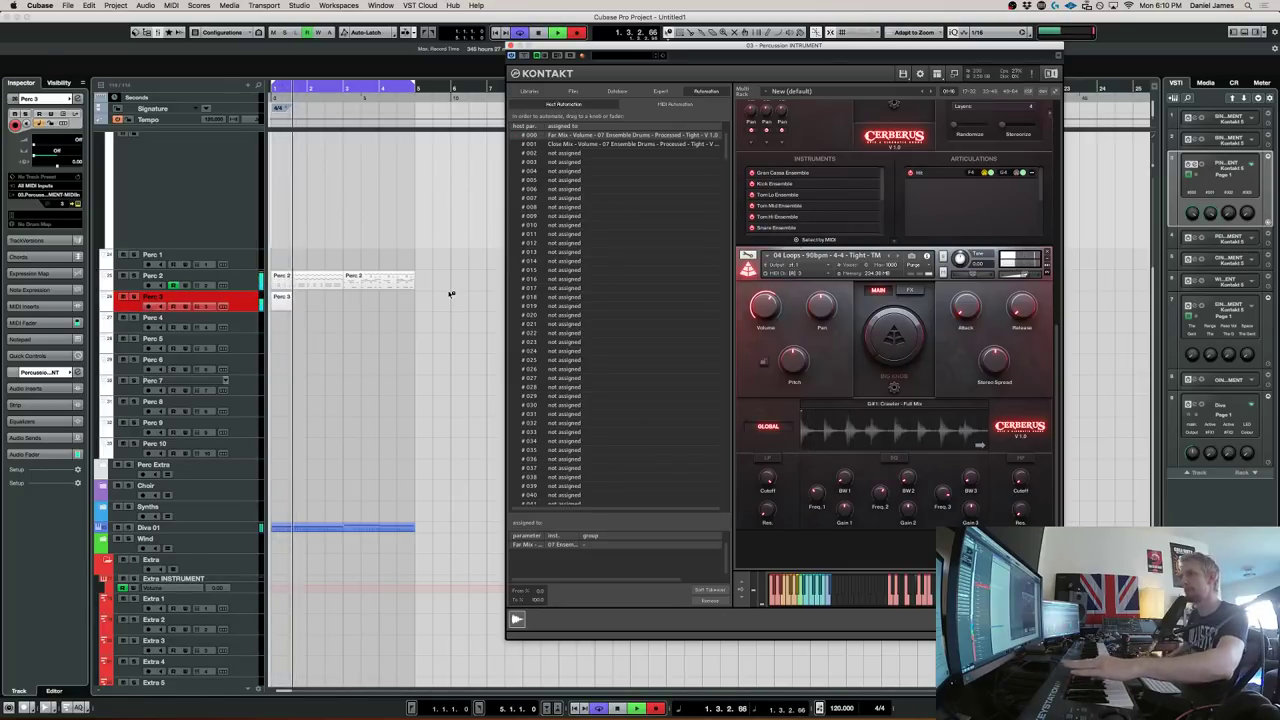
pyautogui.press('space')
# Delete the recorded note from the Perc 3 part and extend the part to bar 3
pyautogui.doubleClick(305, 305)
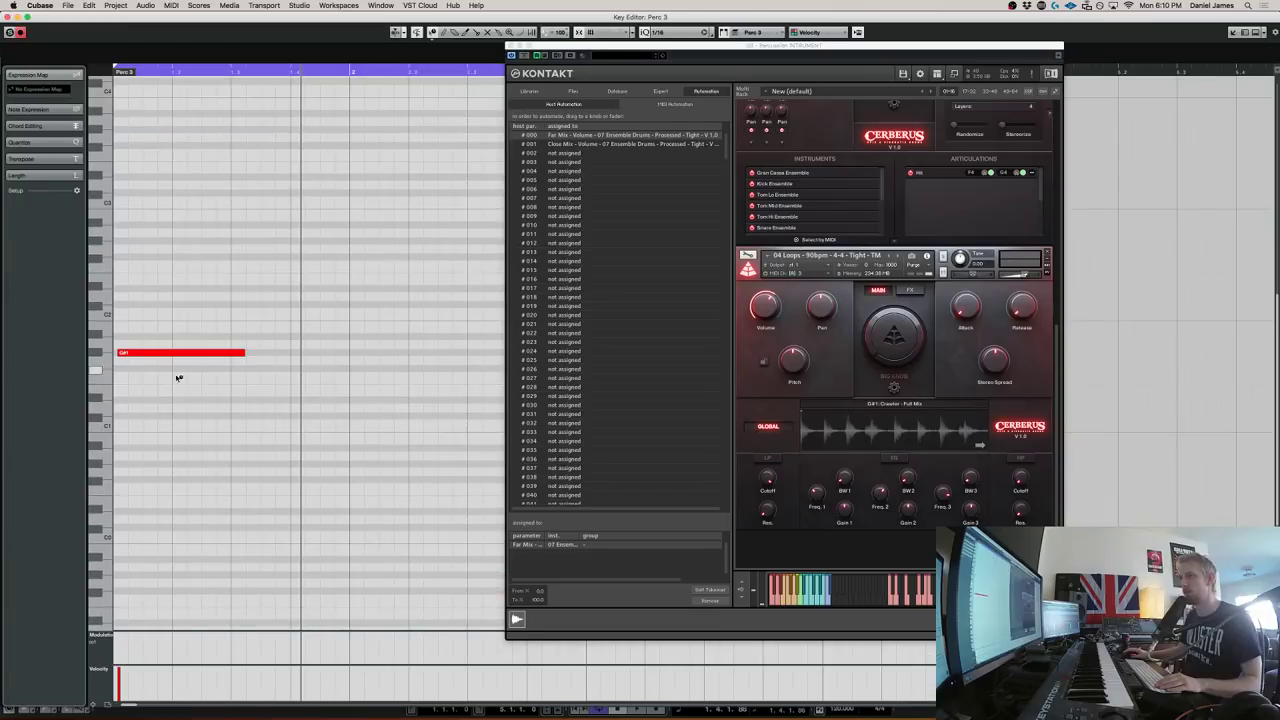
pyautogui.moveTo(220, 353); pyautogui.dragTo(224, 354)
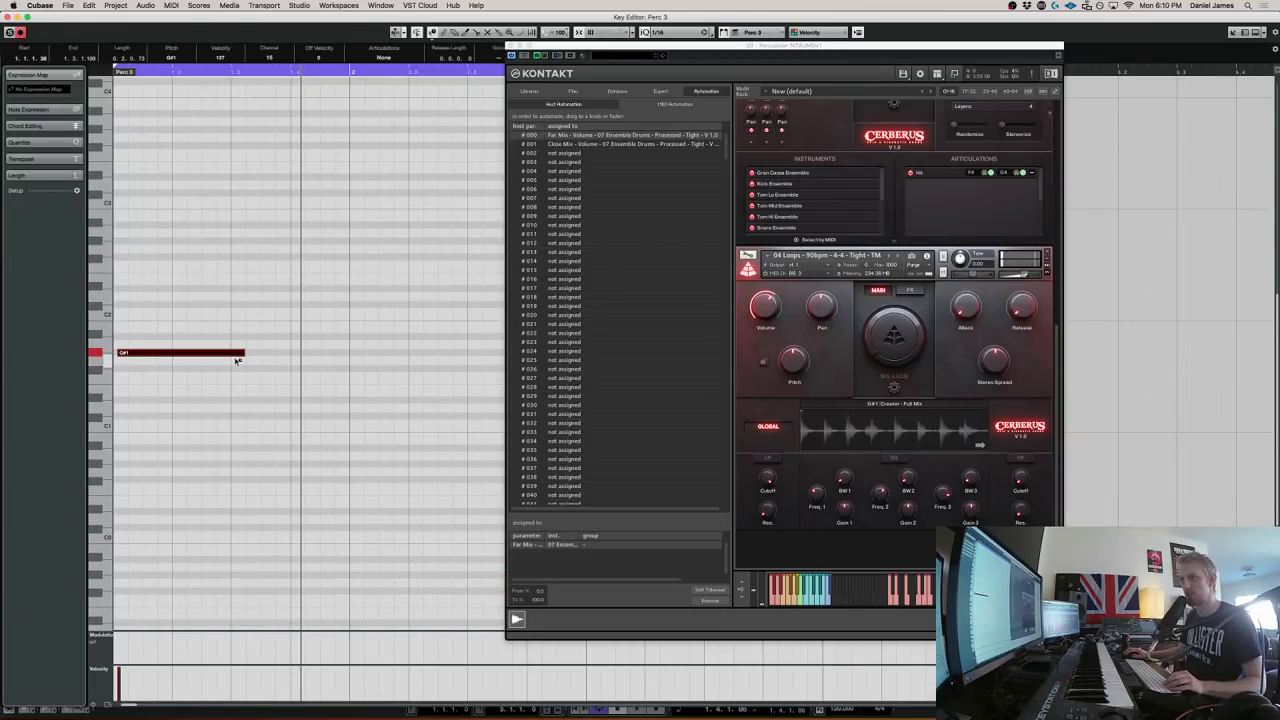
pyautogui.press('Return')
pyautogui.press('Delete')
pyautogui.moveTo(275, 300); pyautogui.dragTo(344, 307)
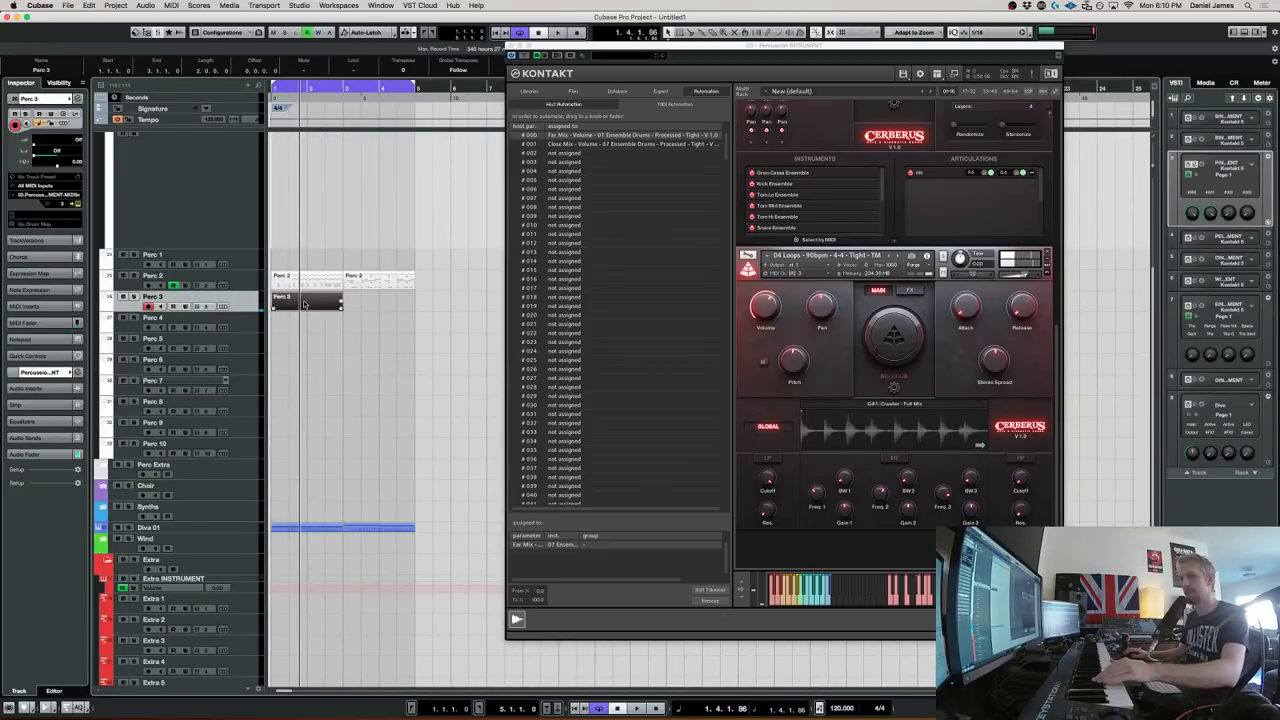
# Draw a long G#1 note from bar 1 across the whole Perc 3 part and transpose it to C#2
pyautogui.doubleClick(305, 303)
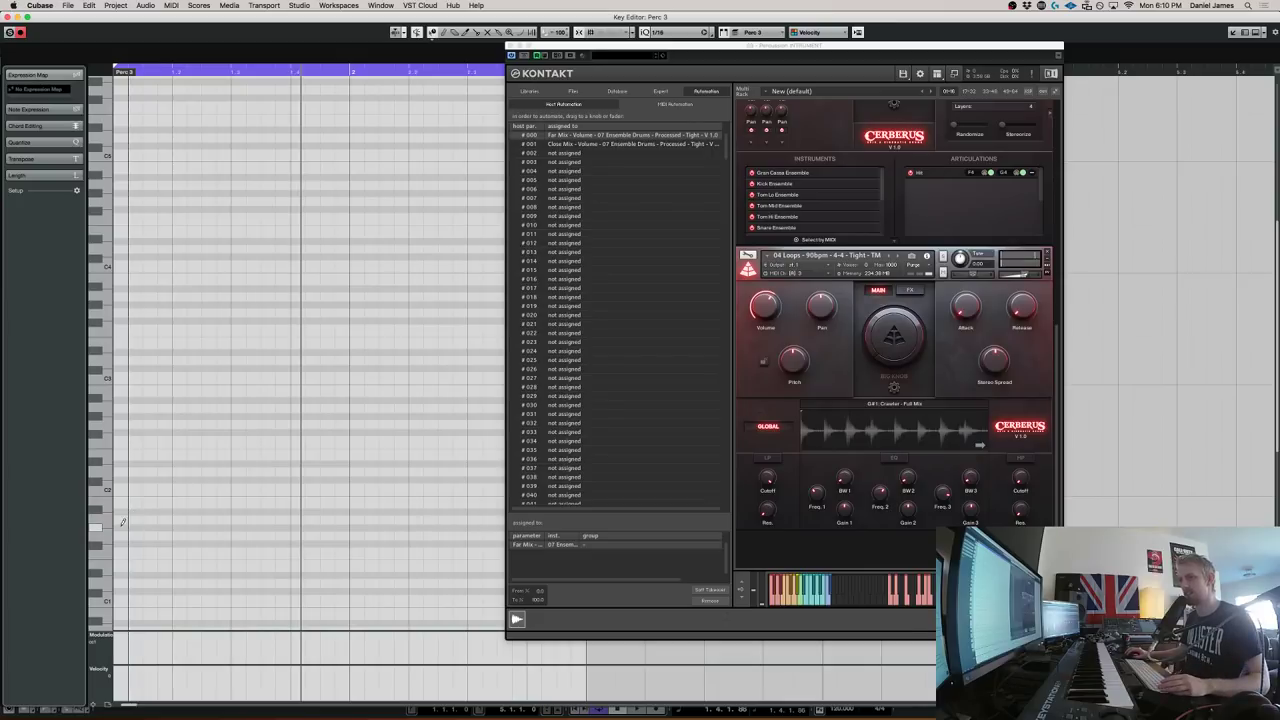
pyautogui.moveTo(120, 527); pyautogui.dragTo(686, 527)
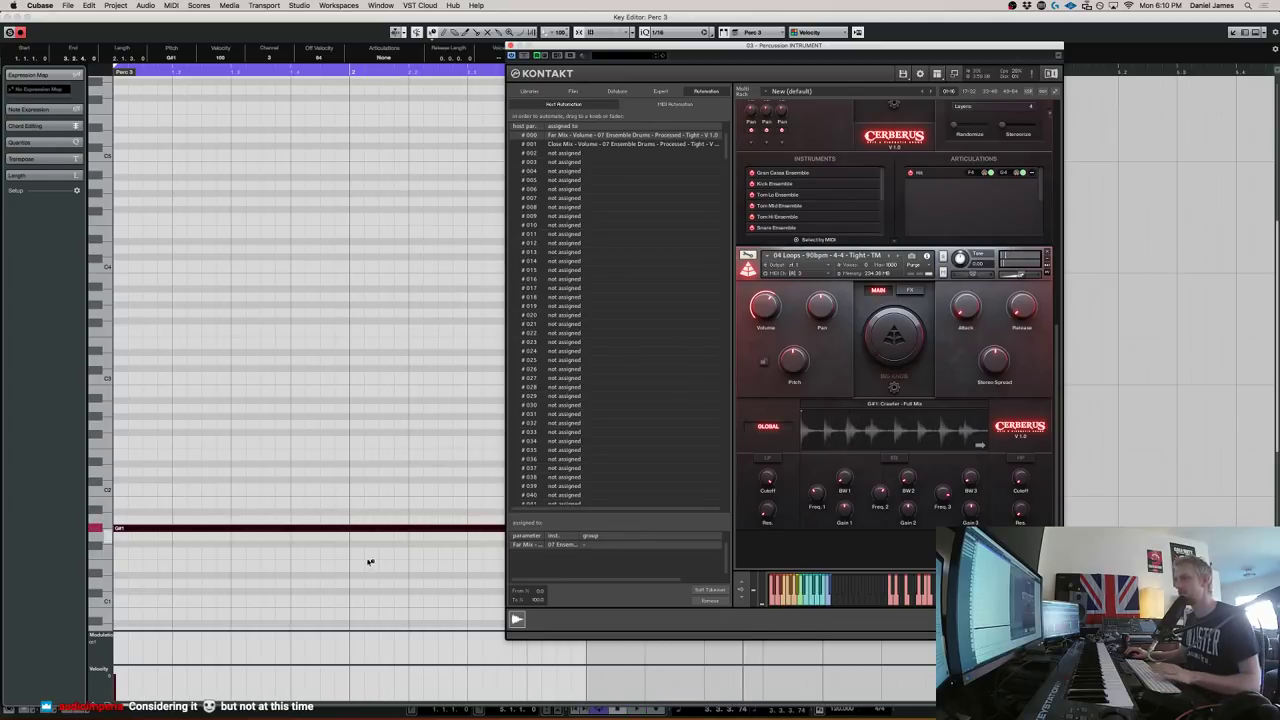
pyautogui.press('Up')
pyautogui.press('Up')
pyautogui.press('Up')
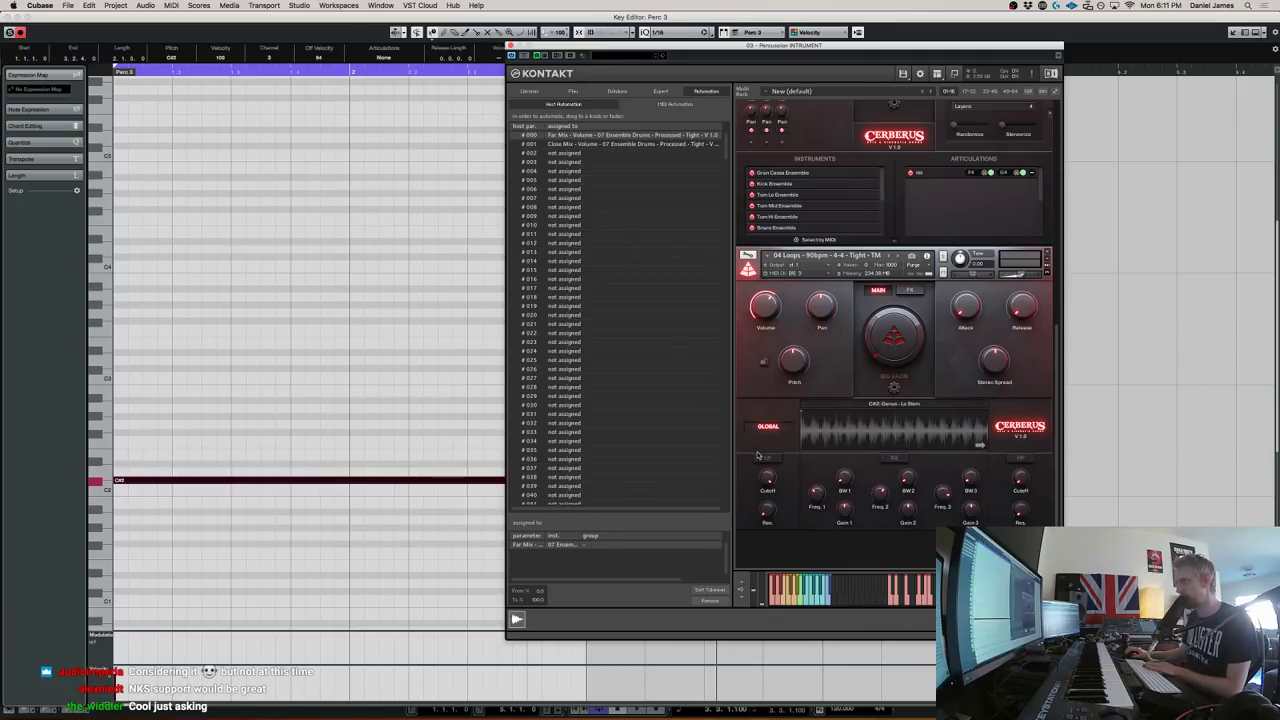
# Enable the loops instrument's high-pass filter and transpose the long Perc 3 note to A2
pyautogui.click(1019, 458)
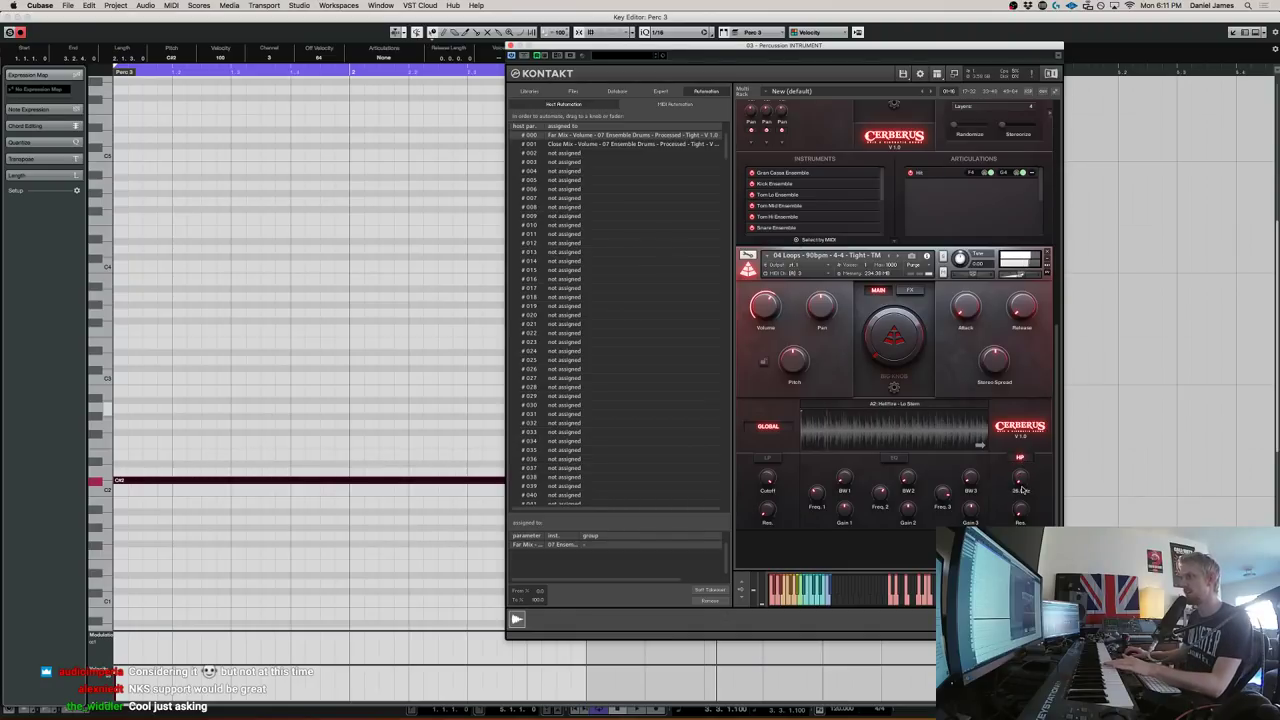
pyautogui.click(292, 361)
pyautogui.hotkey('shift', 'Up')
pyautogui.press('Down')
pyautogui.press('Down')
pyautogui.press('Down')
pyautogui.press('Down')
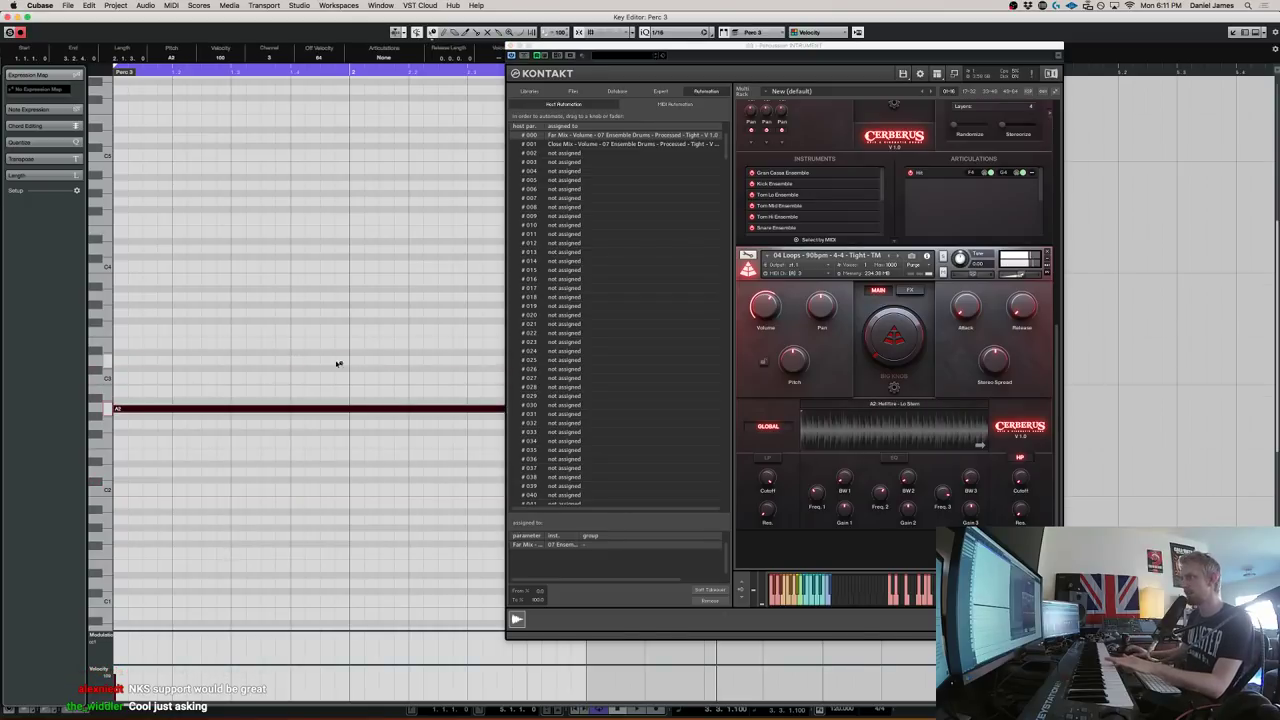
# Raise the high-pass filter's cutoff on the loops instrument to 1.8 kHz while auditioning the loop
pyautogui.scroll(1, 338, 364)
pyautogui.click(1020, 476)
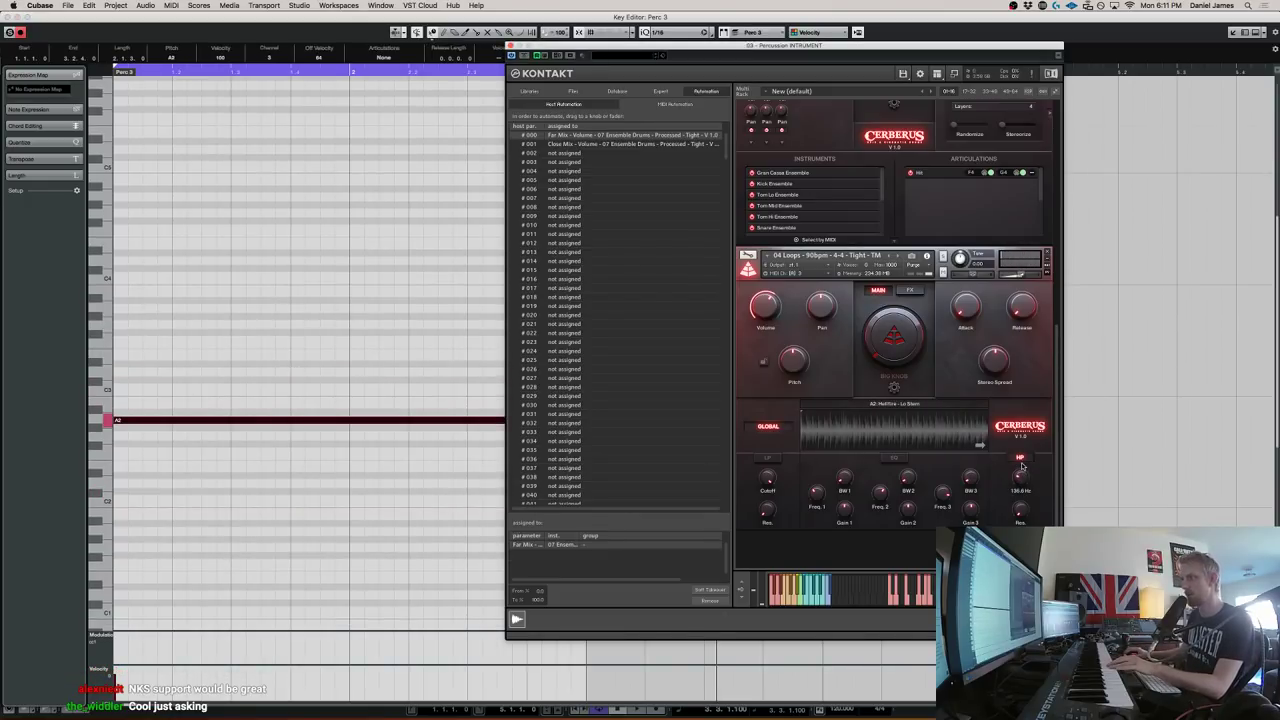
pyautogui.moveTo(1020, 476); pyautogui.dragTo(1022, 463)
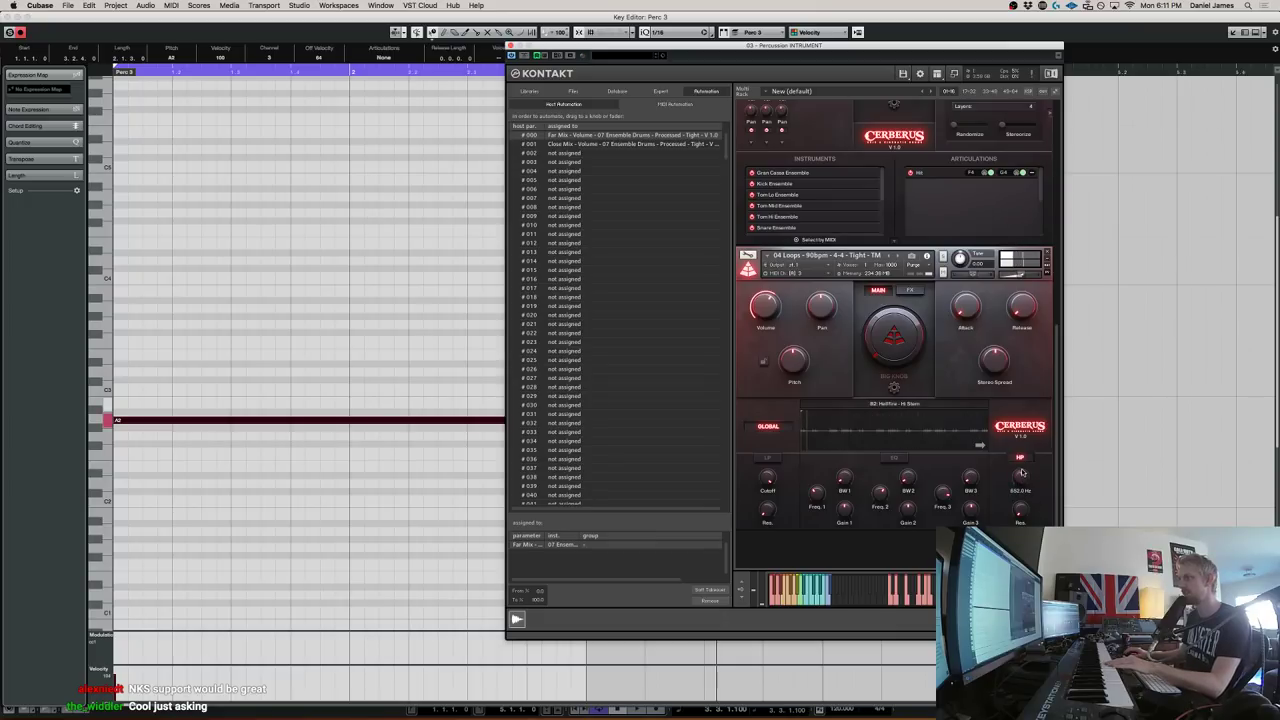
pyautogui.press('space')
pyautogui.moveTo(1027, 489); pyautogui.dragTo(1023, 470)
pyautogui.press('space')
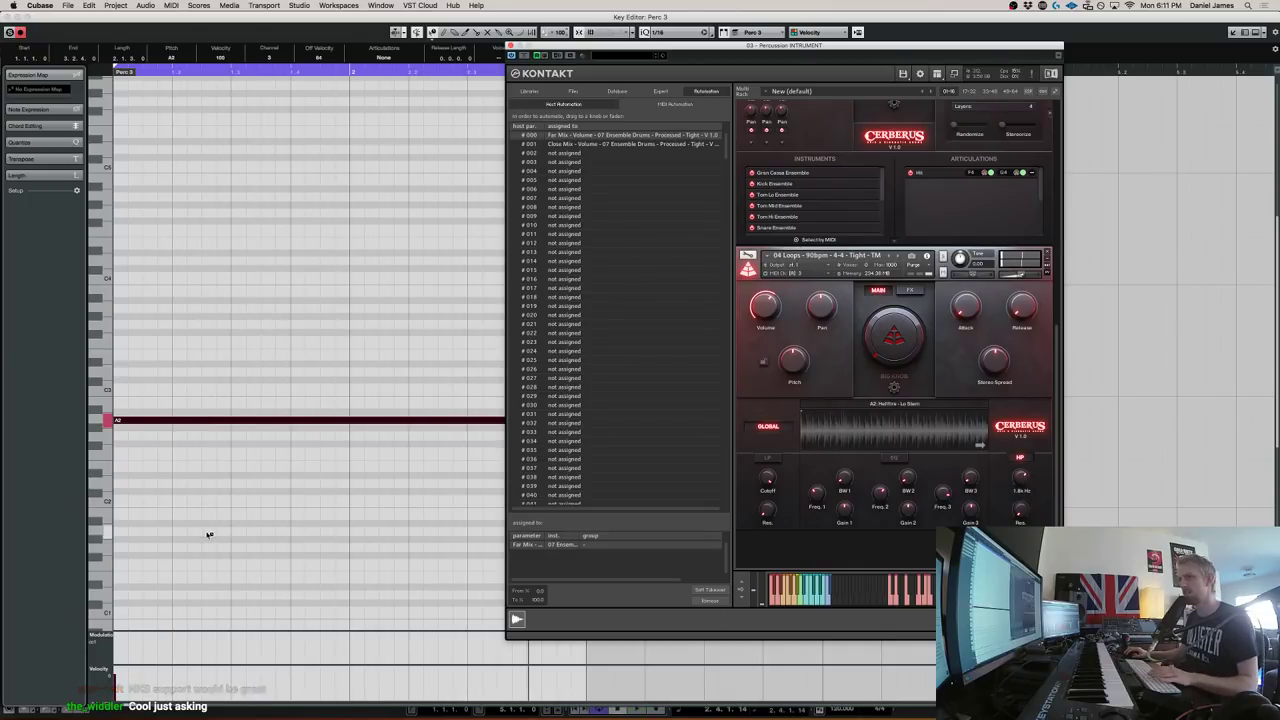
# Check the long A2 note of the Perc 3 part in the Key Editor
pyautogui.click(295, 304)
pyautogui.press('Return')
pyautogui.doubleClick(295, 304)
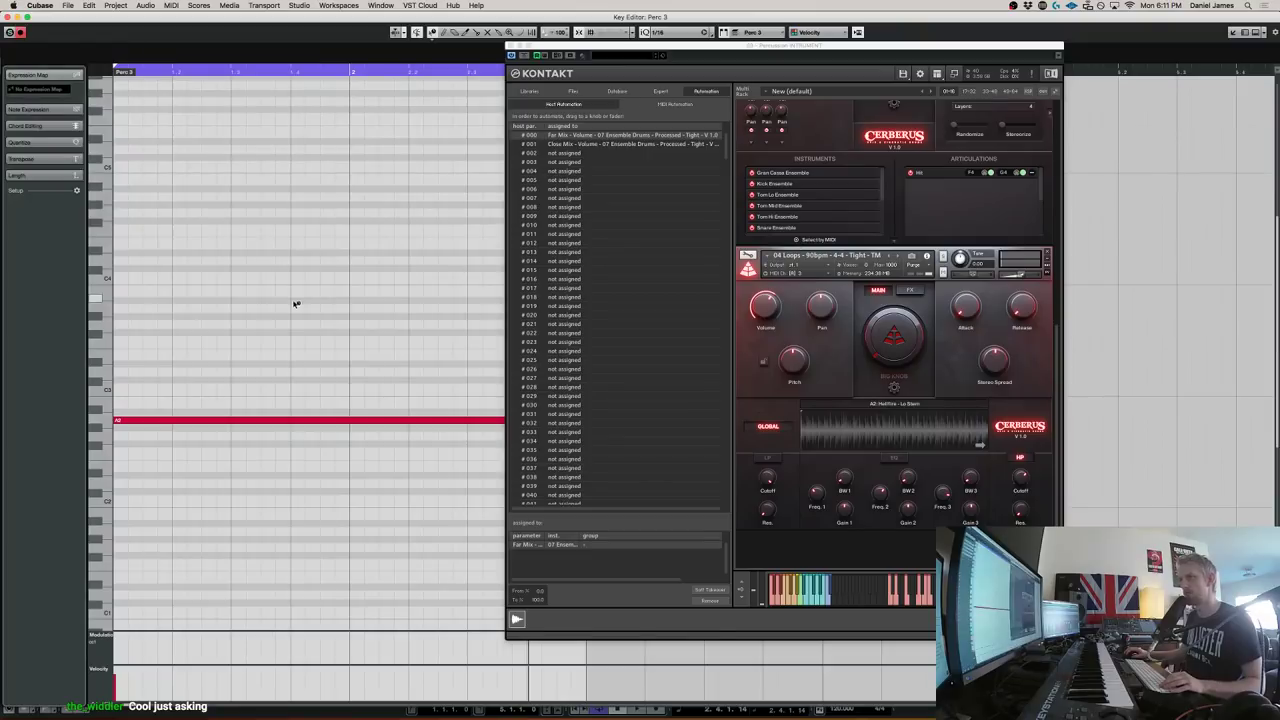
pyautogui.moveTo(192, 550); pyautogui.dragTo(276, 247)
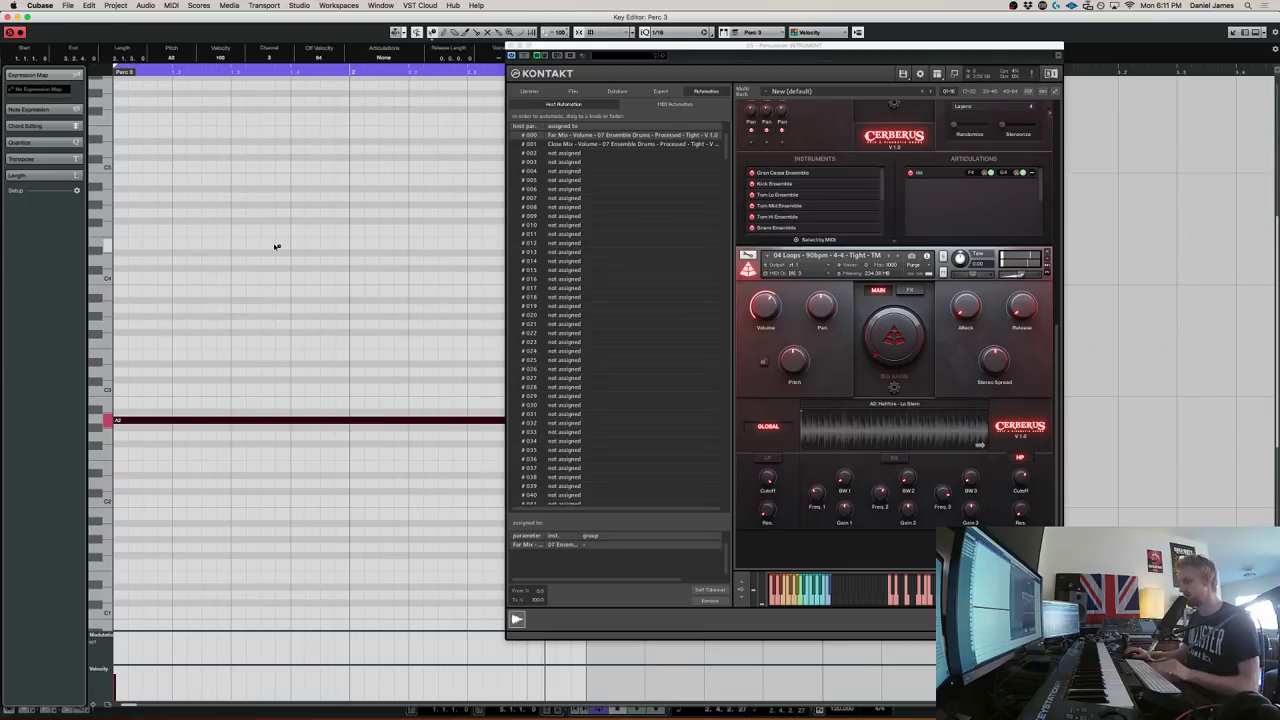
pyautogui.press('Return')
# Solo the Perc 2 and Perc 3 tracks and play the loop from the start
pyautogui.click(134, 276)
pyautogui.press(',')
pyautogui.press('space')
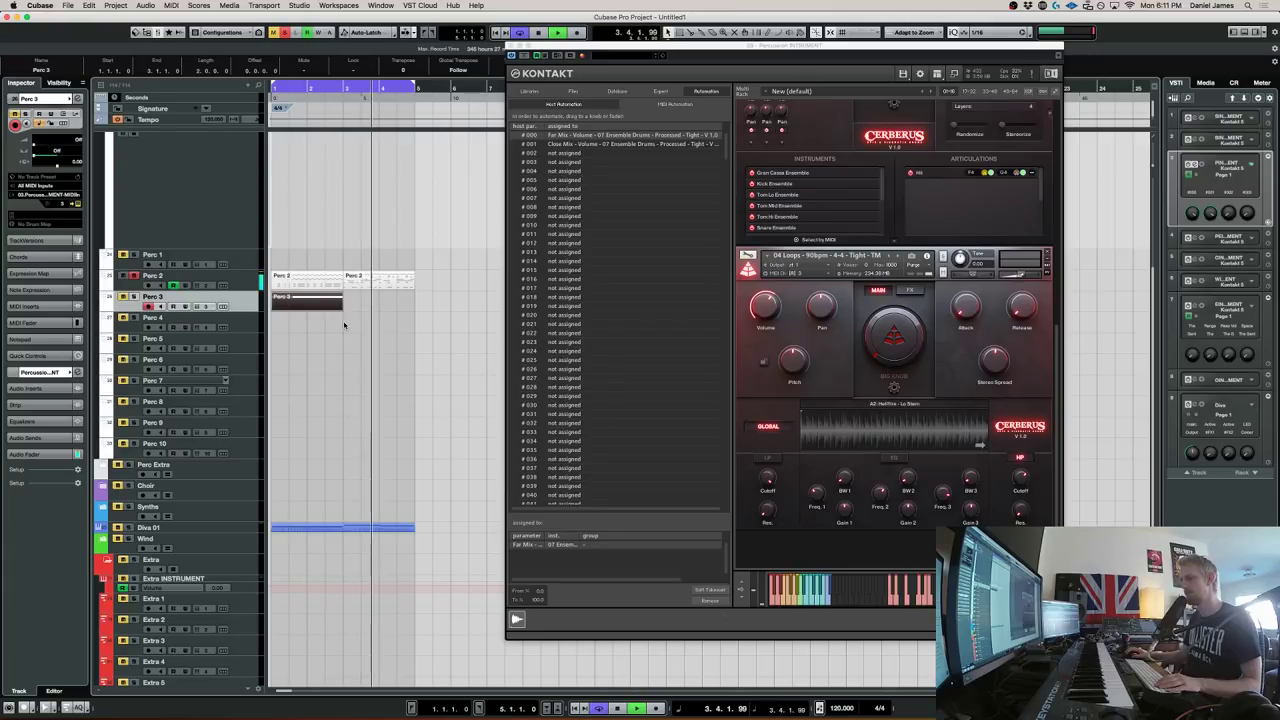
pyautogui.press('.')
pyautogui.press('space')
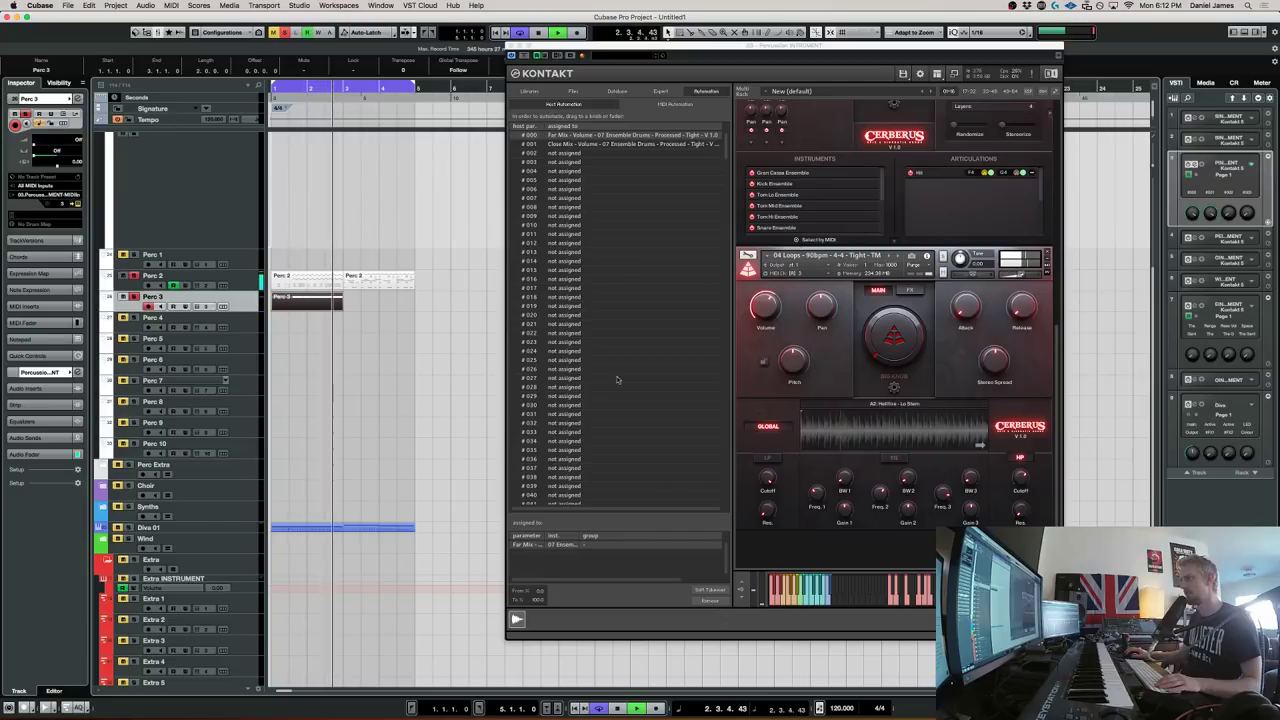
# Transpose the long note of the Perc 3 part up one octave to A3
pyautogui.press('space')
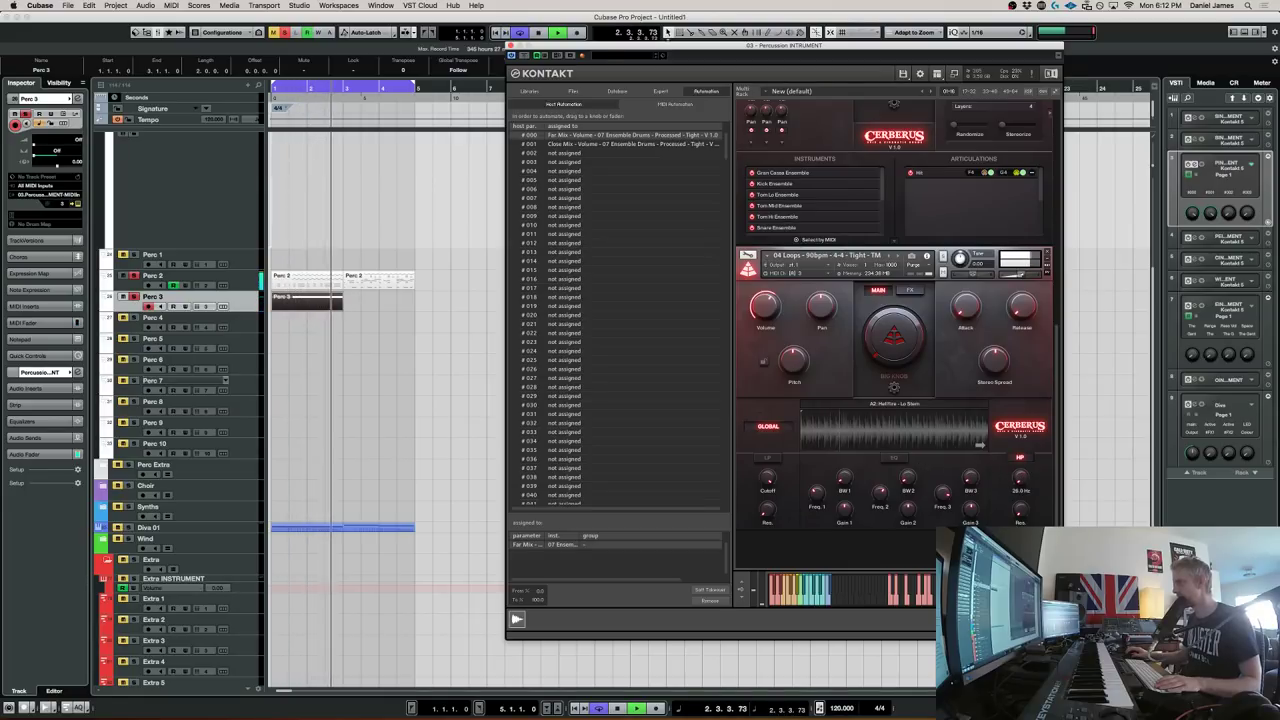
pyautogui.press('space')
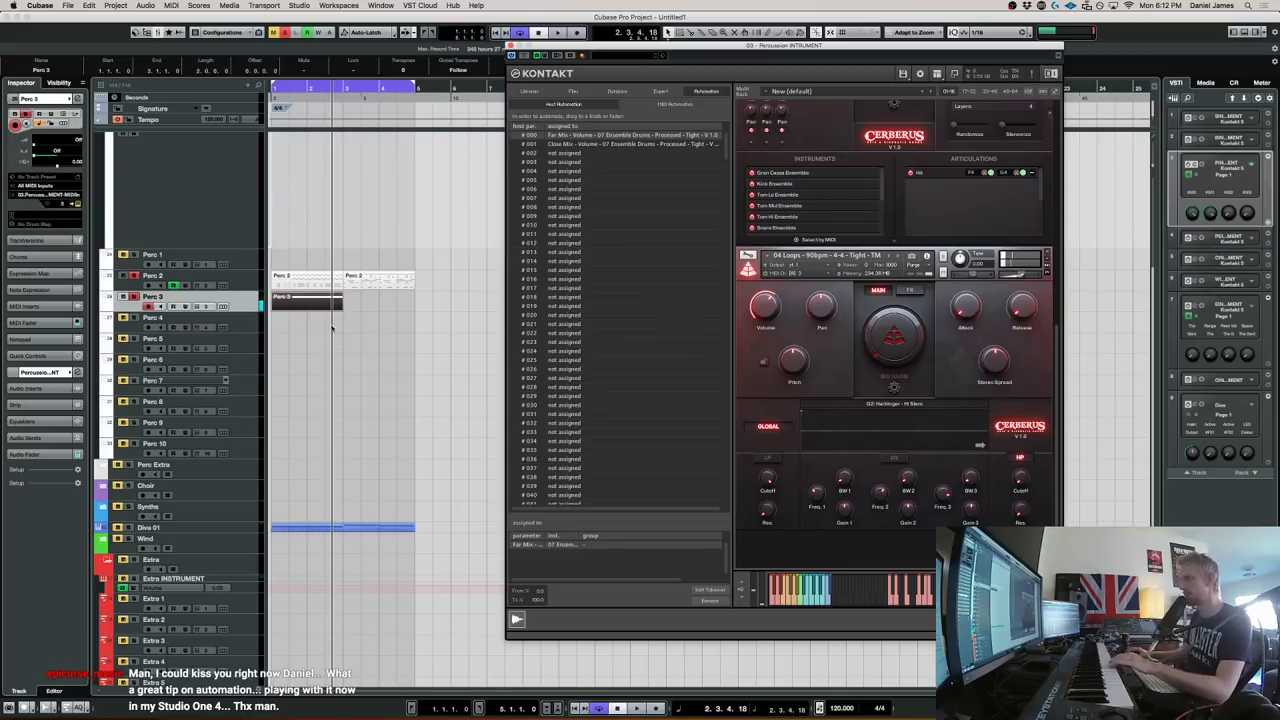
pyautogui.doubleClick(308, 302)
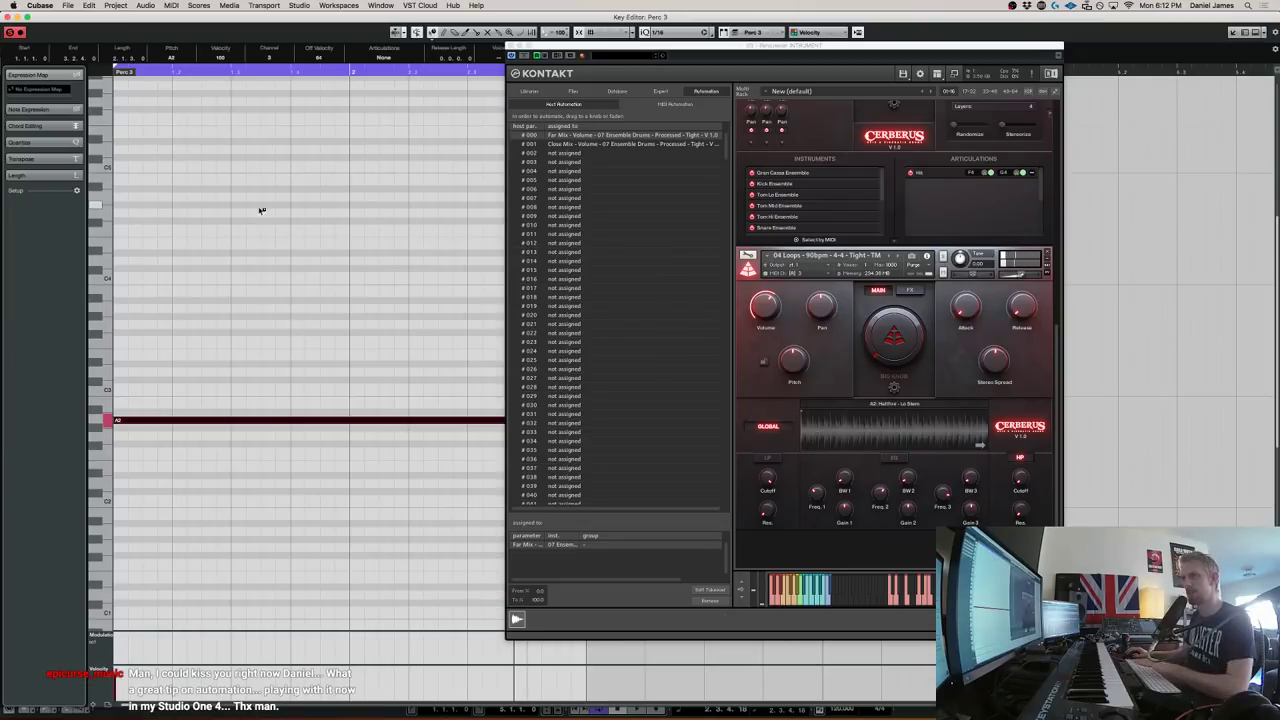
pyautogui.hotkey('shift', 'Up')
pyautogui.press('space')
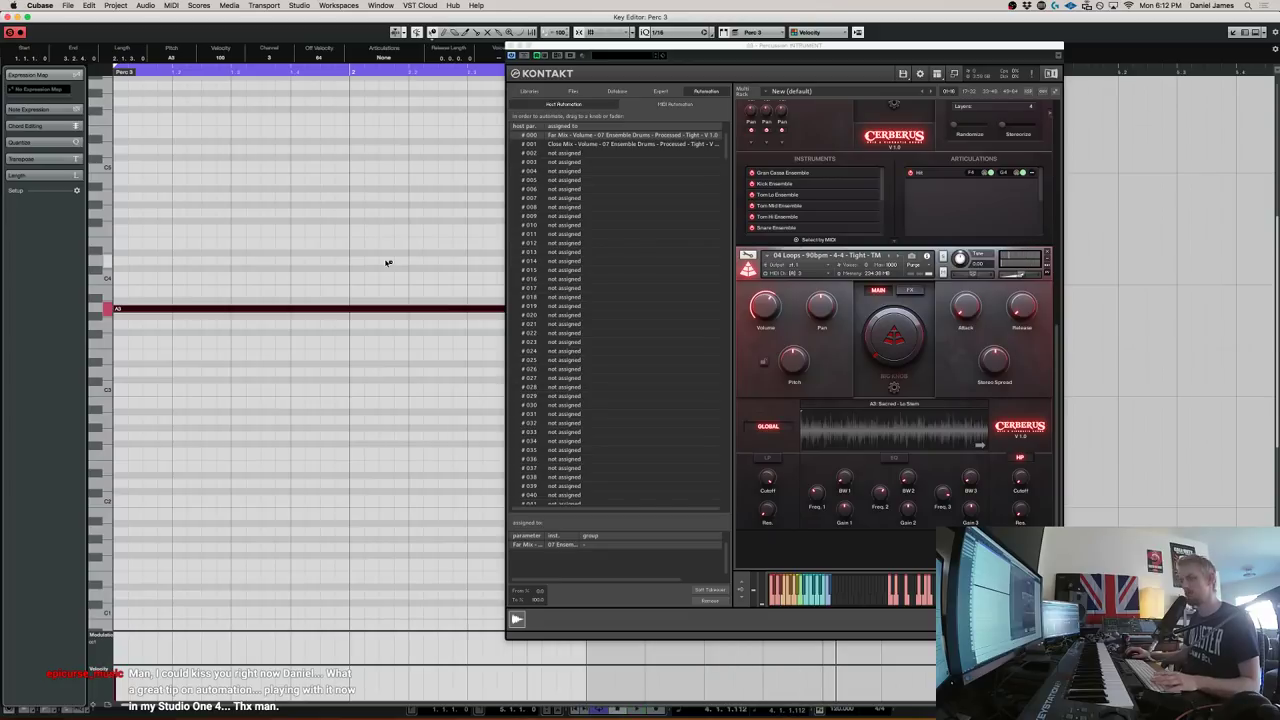
pyautogui.press('Return')
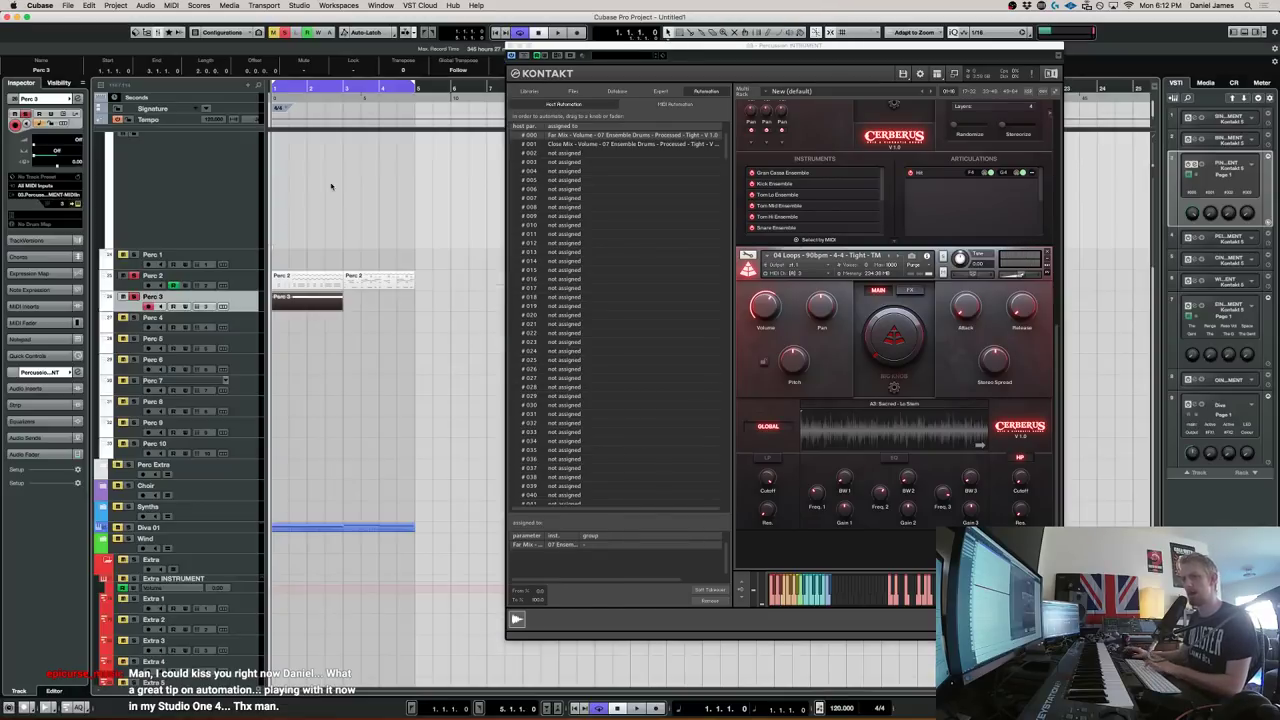
# Raise the loops instrument's high-pass cutoff while playing the soloed percussion from the start
pyautogui.press('space')
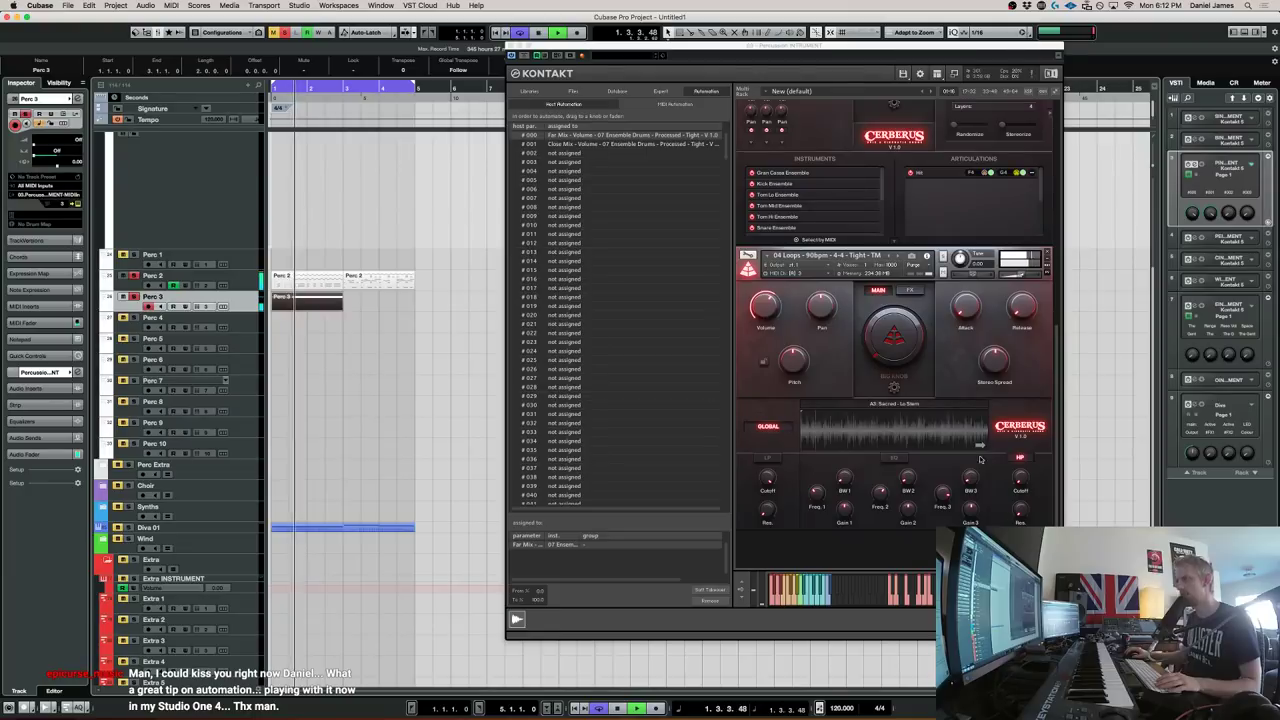
pyautogui.moveTo(1021, 478); pyautogui.dragTo(1022, 456)
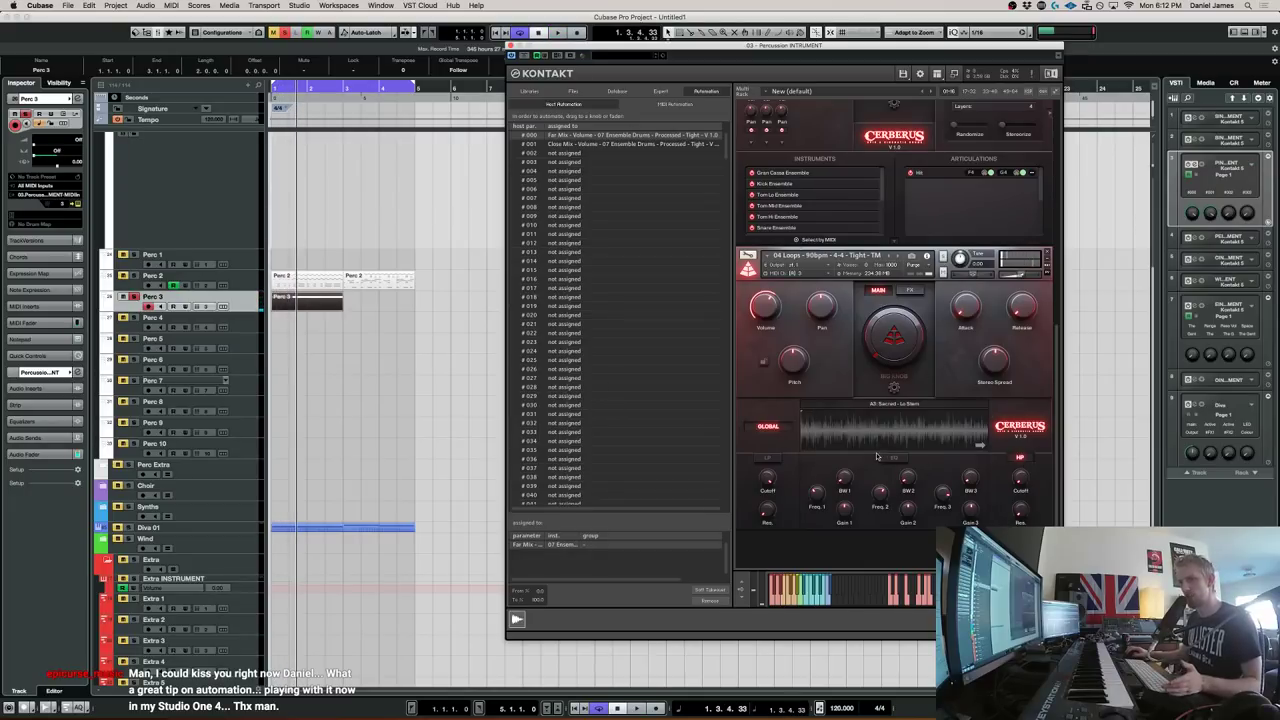
pyautogui.press('space')
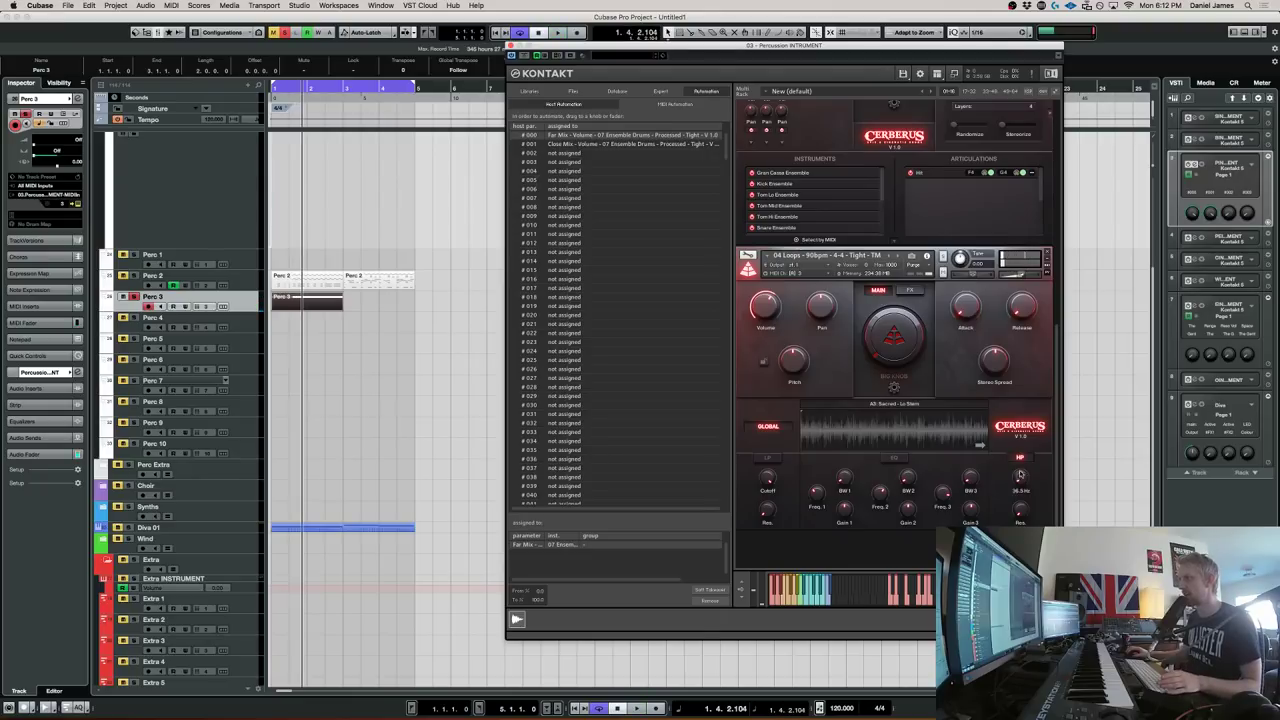
pyautogui.press('space')
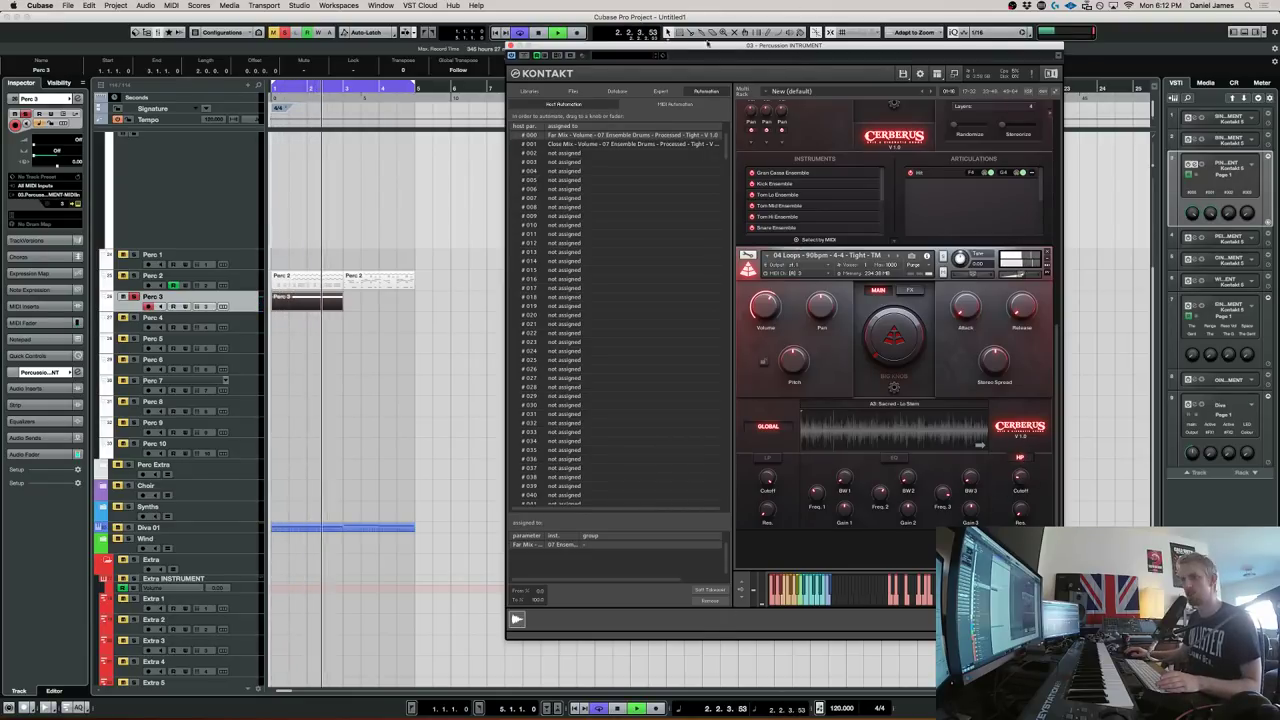
pyautogui.moveTo(722, 45); pyautogui.dragTo(502, 50)
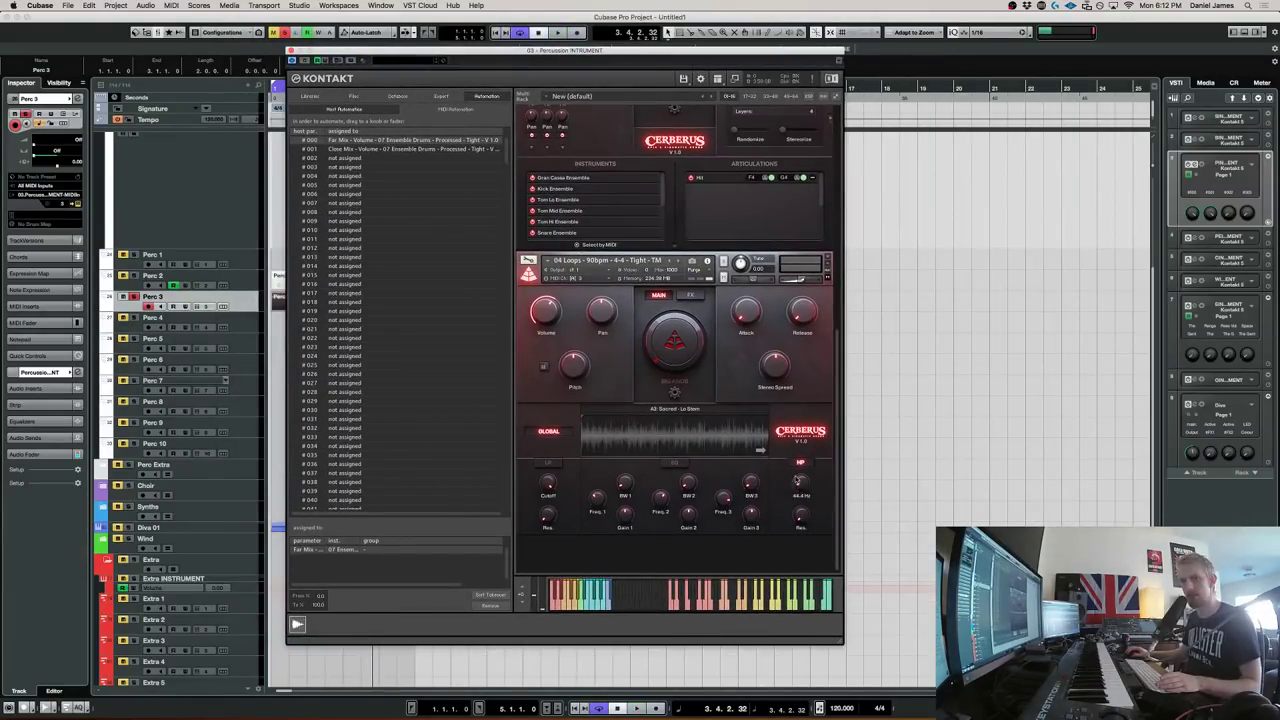
pyautogui.press('.')
pyautogui.press('space')
pyautogui.moveTo(802, 483); pyautogui.dragTo(801, 458)
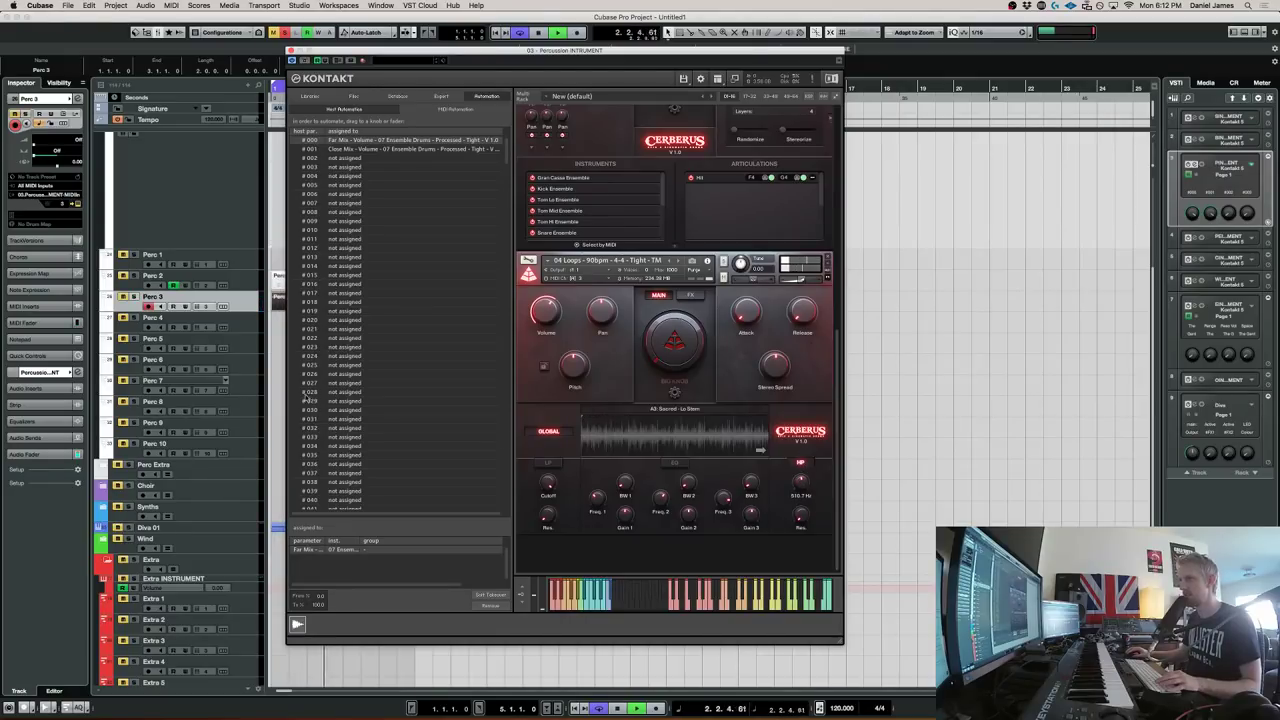
# Turn off all track solos and lower the loops instrument's high-pass cutoff to its minimum
pyautogui.click(283, 33)
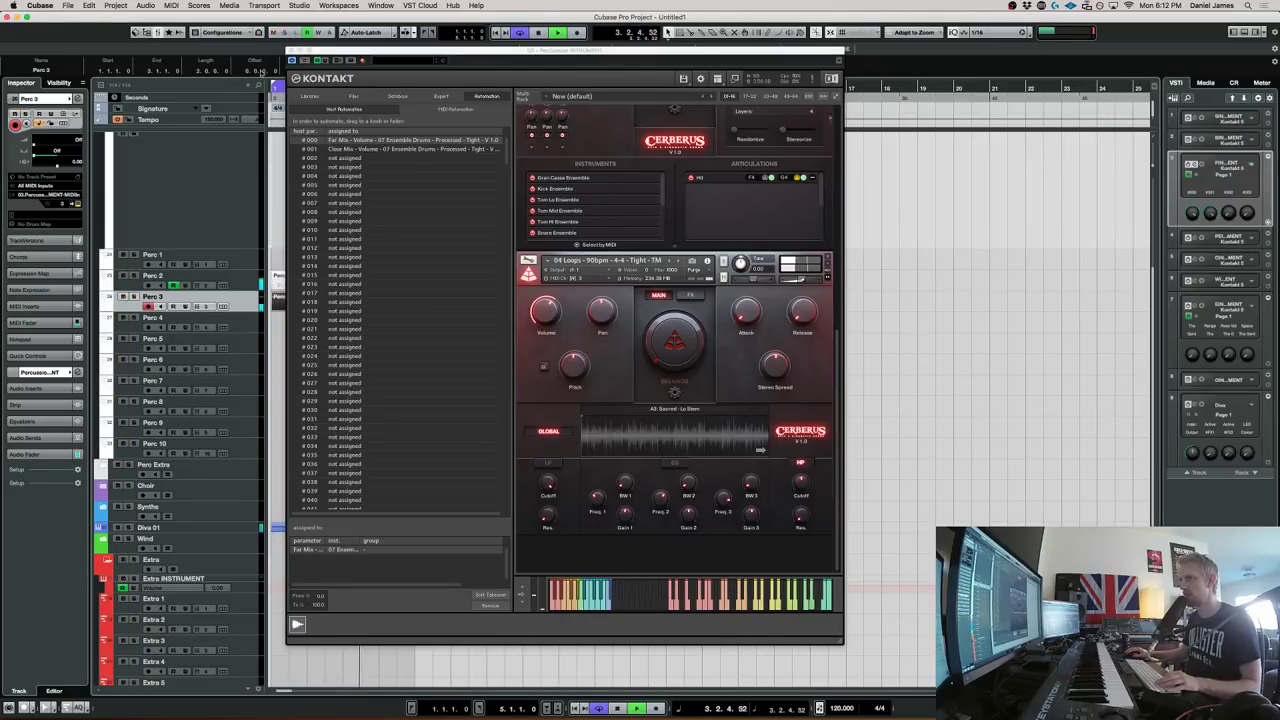
pyautogui.click(172, 286)
pyautogui.press('space')
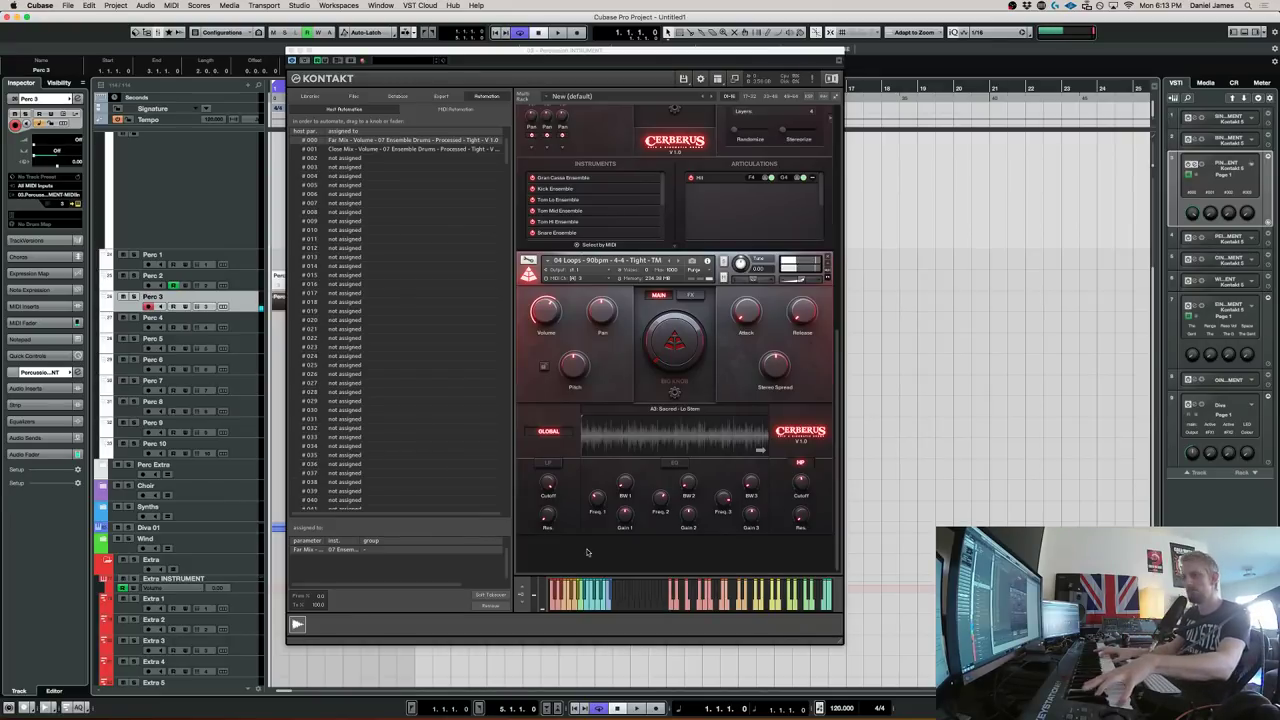
pyautogui.moveTo(806, 490); pyautogui.dragTo(826, 637)
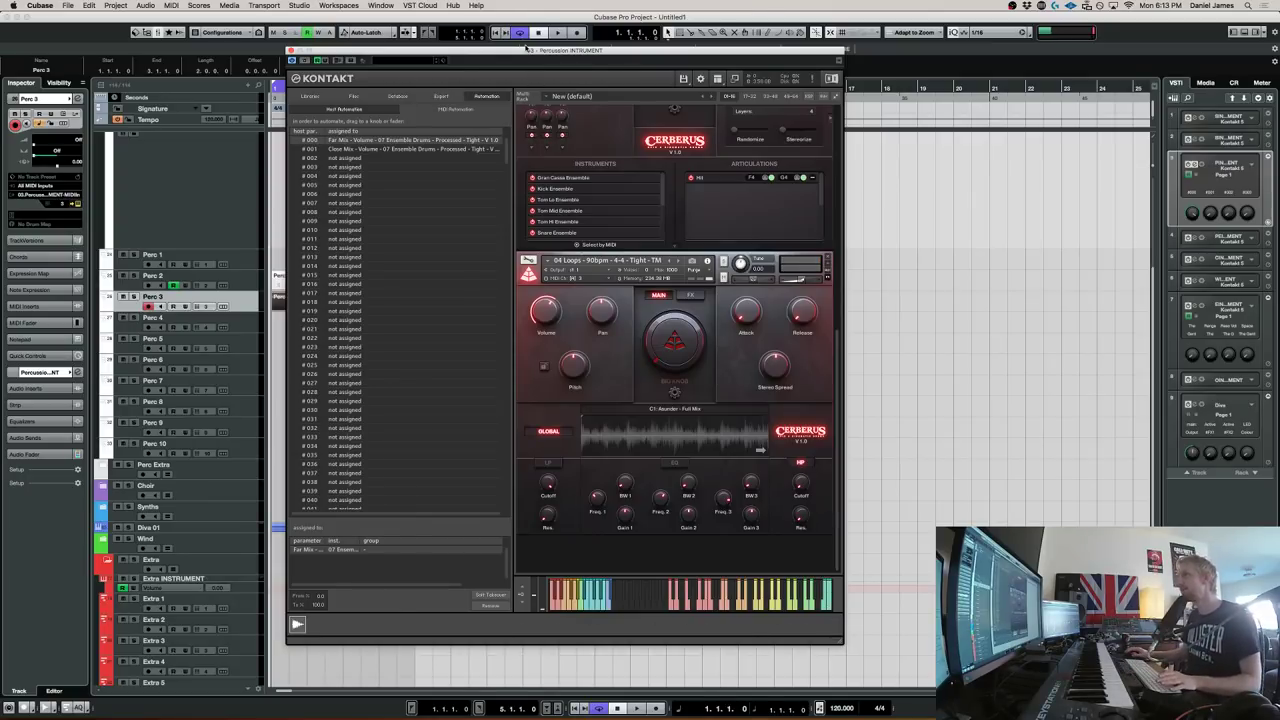
pyautogui.moveTo(528, 48); pyautogui.dragTo(638, 55)
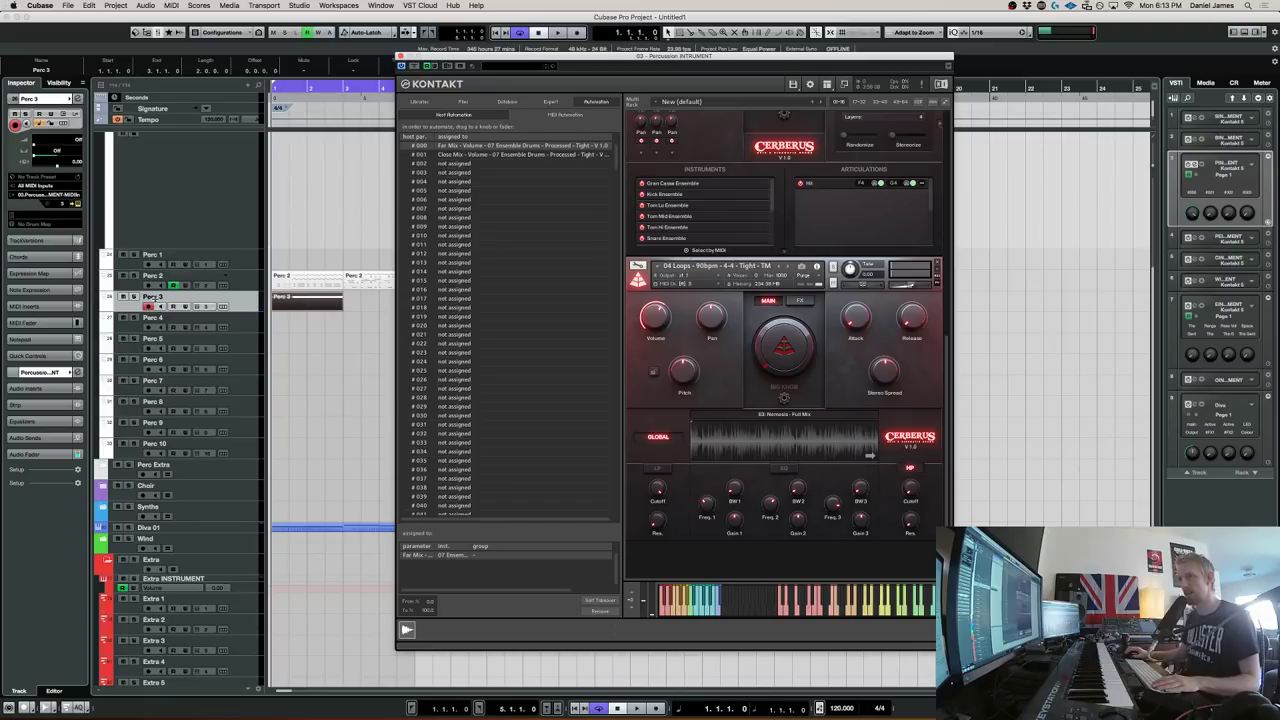
# Solo the Perc 3 track and raise the loops instrument's high-pass cutoff during playback
pyautogui.click(134, 298)
pyautogui.press('space')
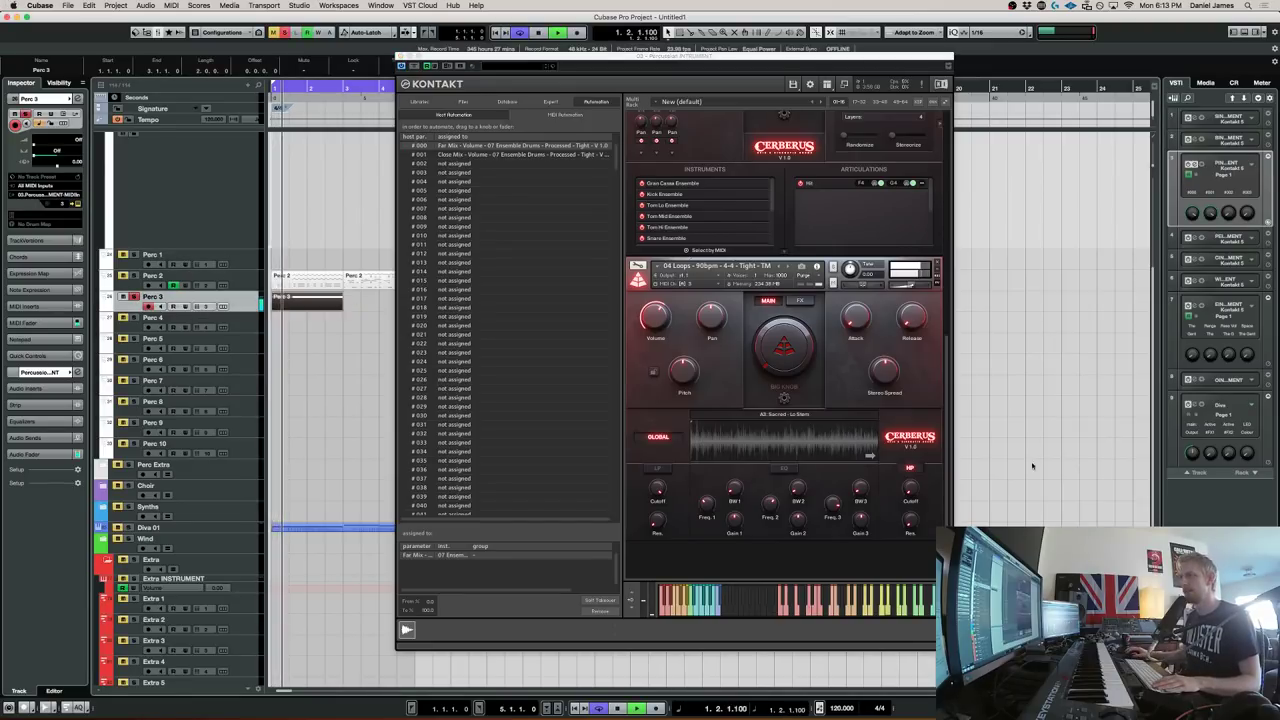
pyautogui.moveTo(910, 494); pyautogui.dragTo(911, 472)
pyautogui.press('space')
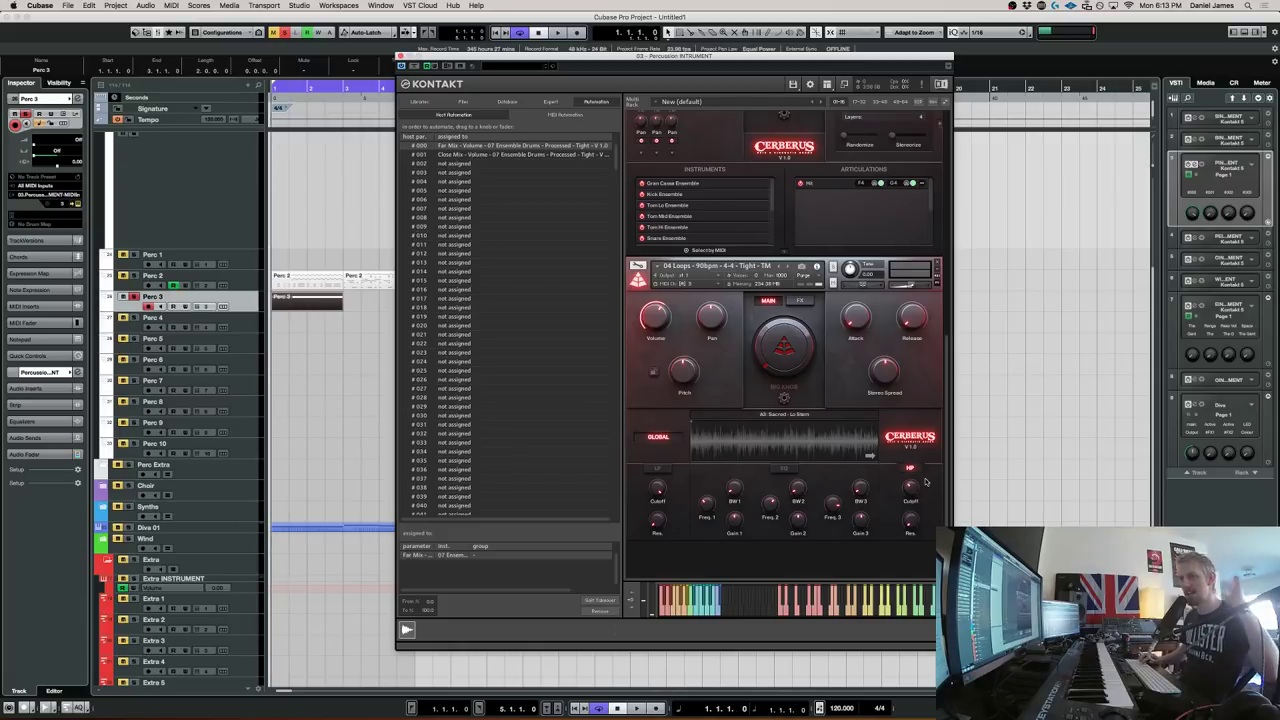
# Assign host automation slot #002 to the Big Knob of the loops instrument
pyautogui.press('space')
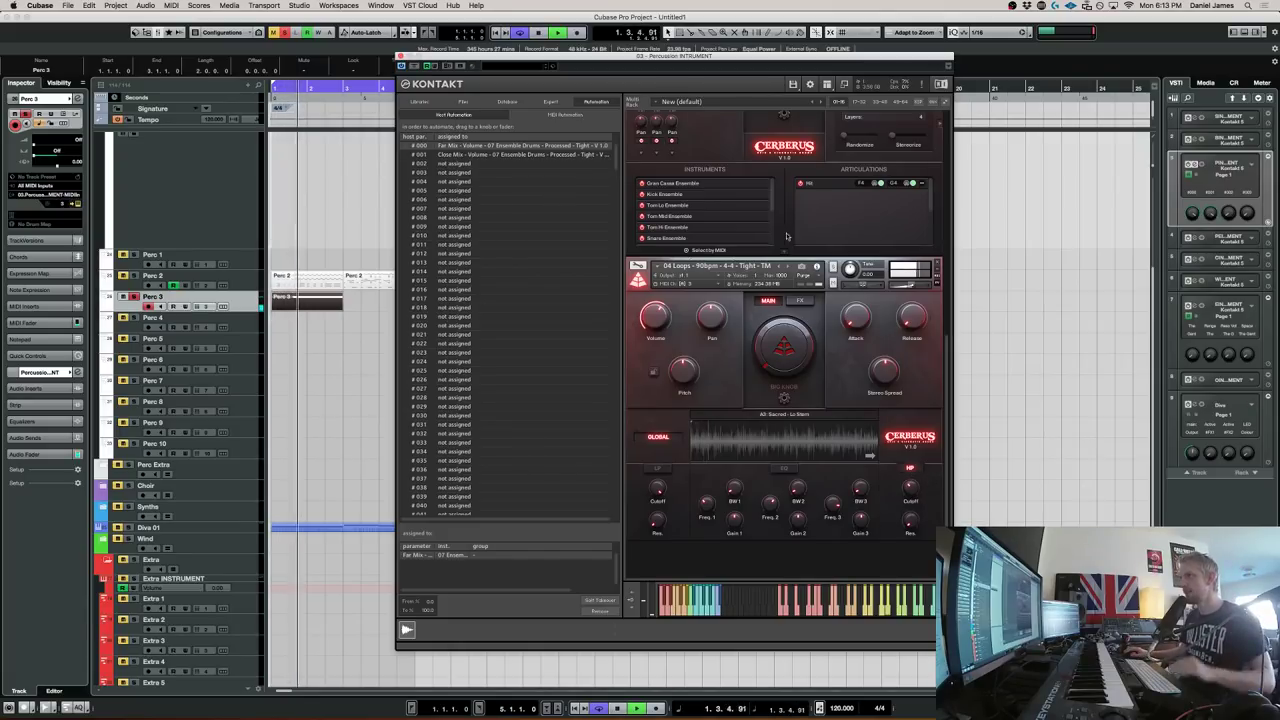
pyautogui.moveTo(421, 165); pyautogui.dragTo(790, 312)
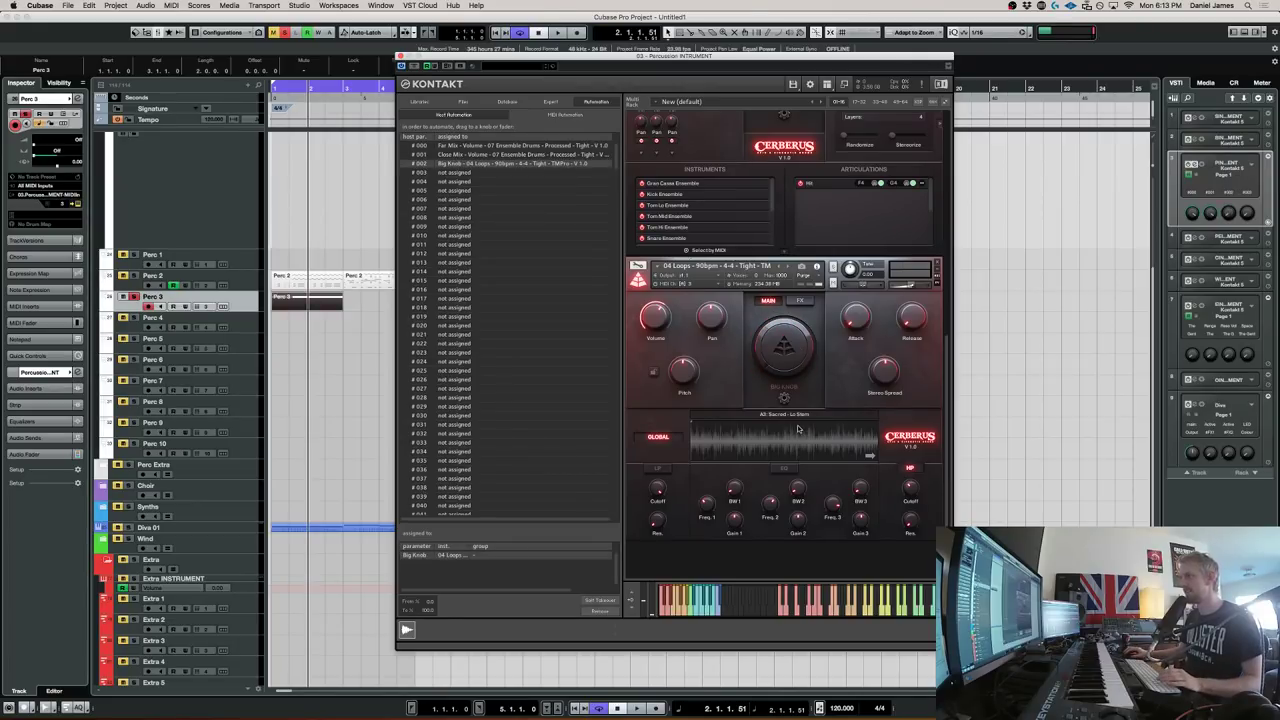
pyautogui.press('space')
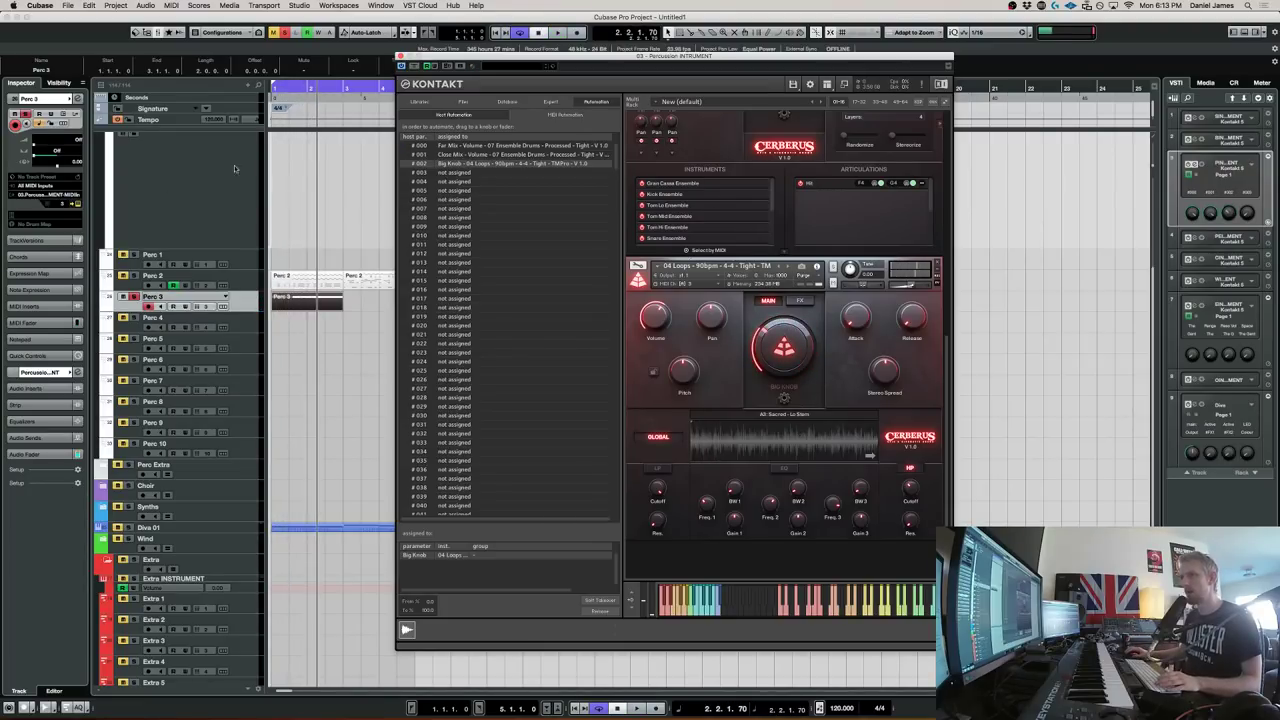
# Enable automation writing on the Percussion instrument track and record a rising Big Knob sweep from the start of the loop
pyautogui.scroll(5, 291, 246)
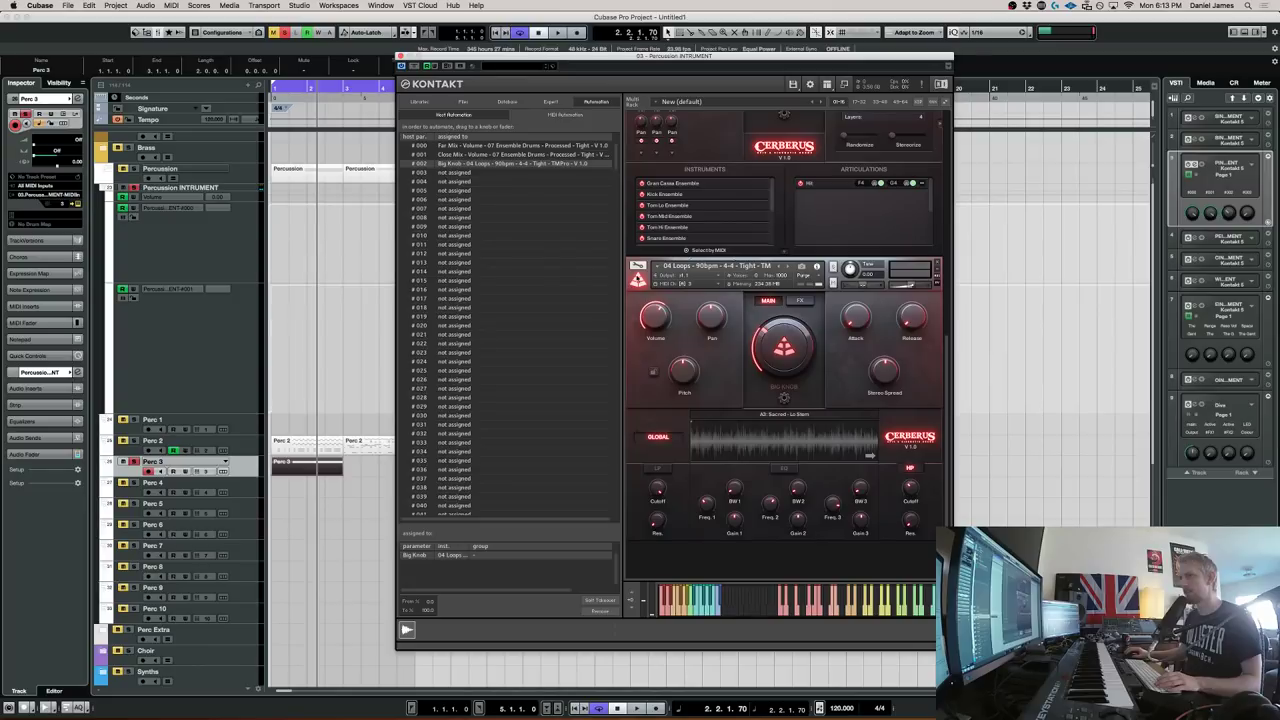
pyautogui.click(136, 197)
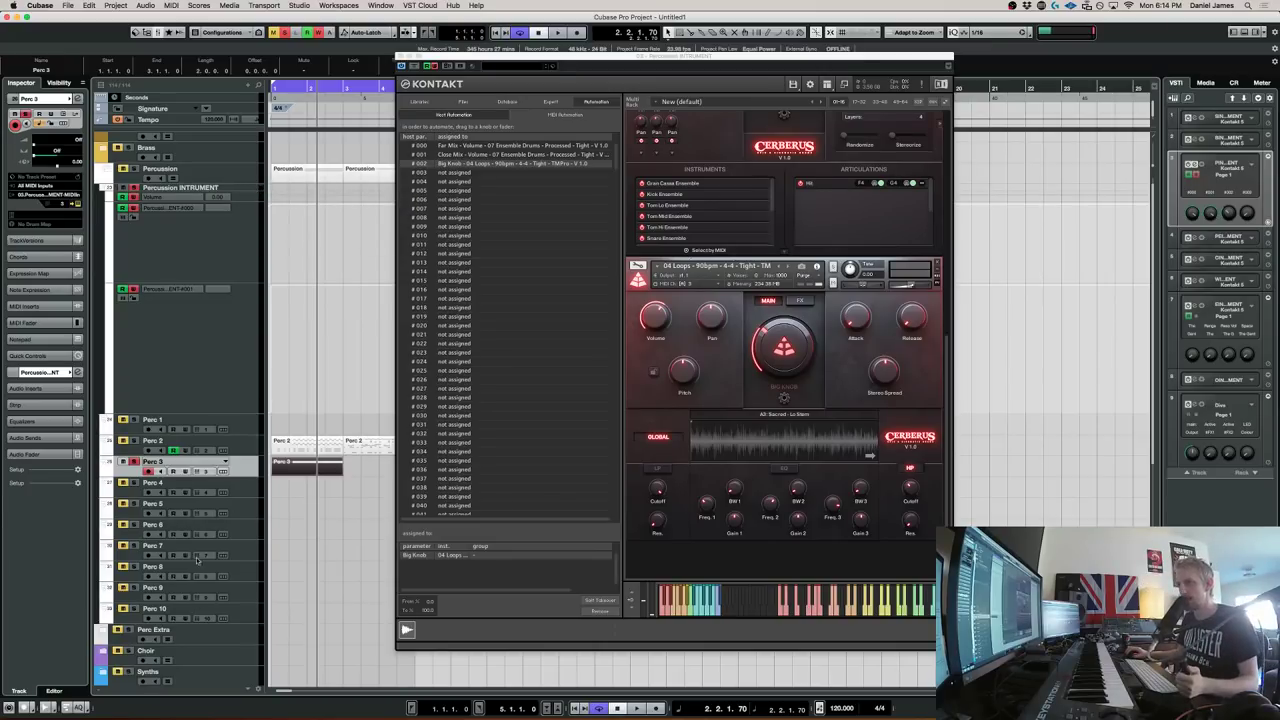
pyautogui.click(230, 189)
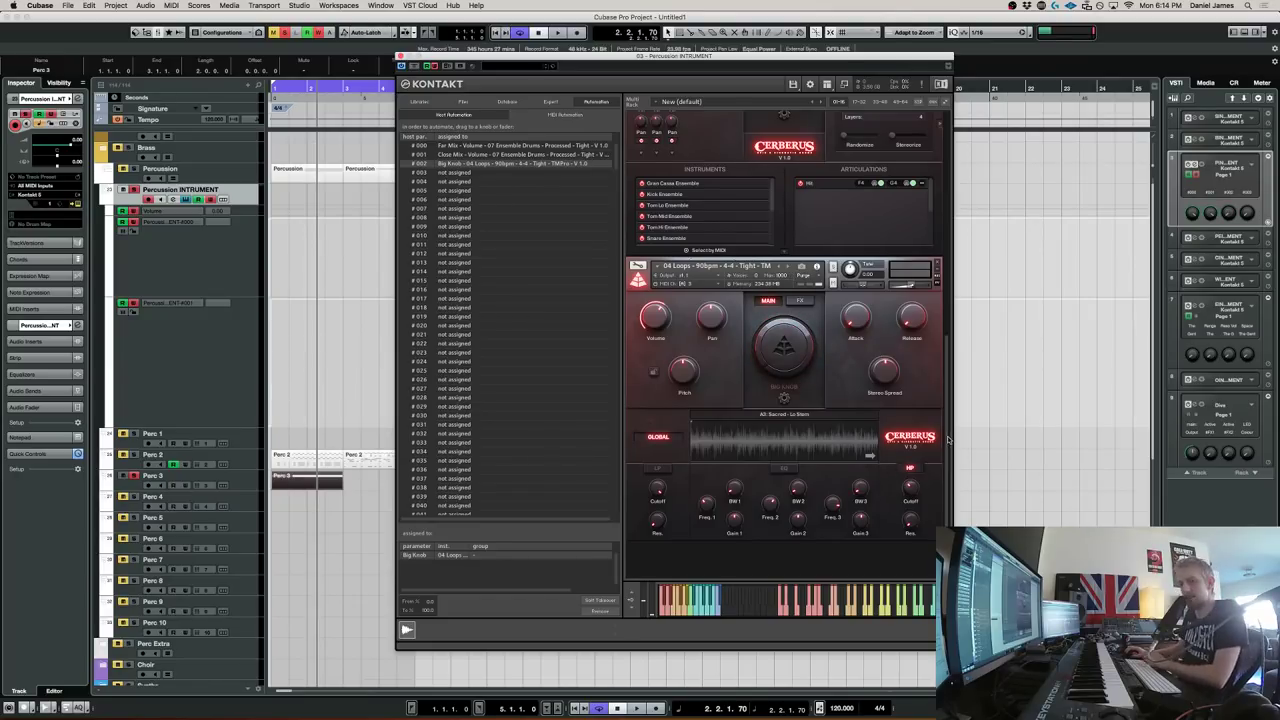
pyautogui.press('.')
pyautogui.press('space')
pyautogui.moveTo(775, 361); pyautogui.dragTo(786, 292)
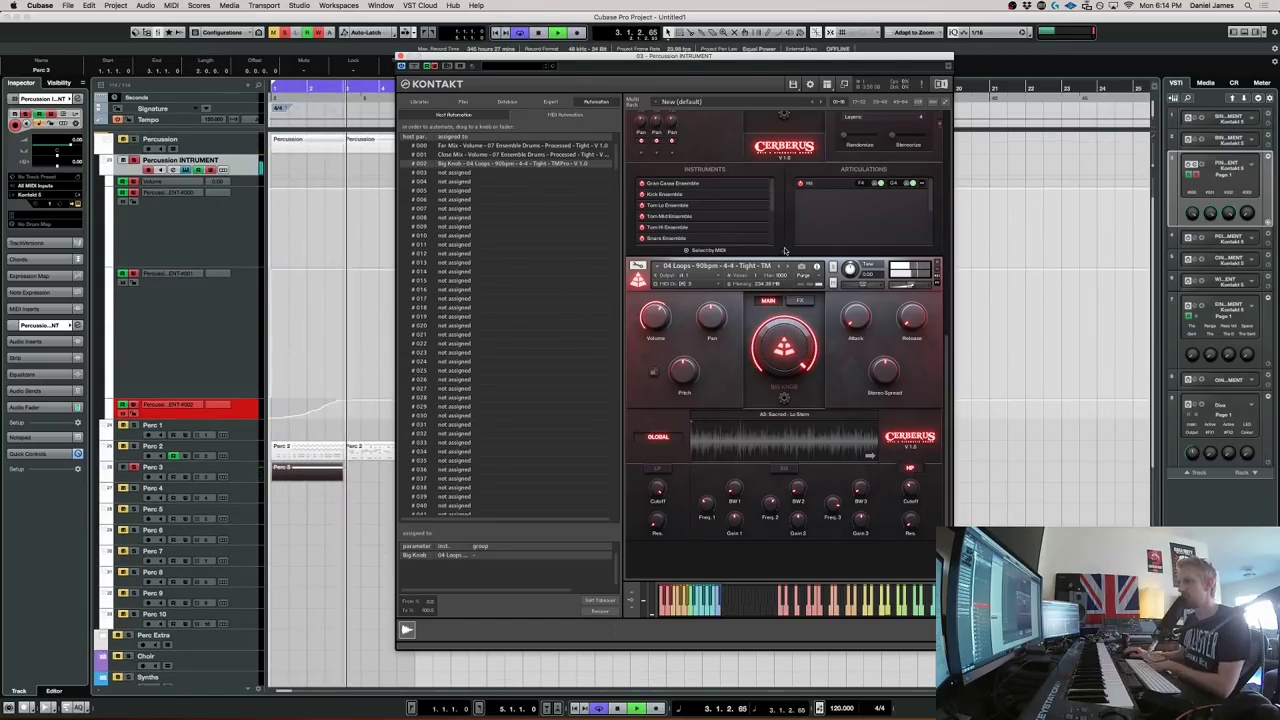
pyautogui.press('space')
# Solo the Perc 2 track alongside Perc 3 and solo the loops instrument inside Kontakt during playback
pyautogui.click(133, 445)
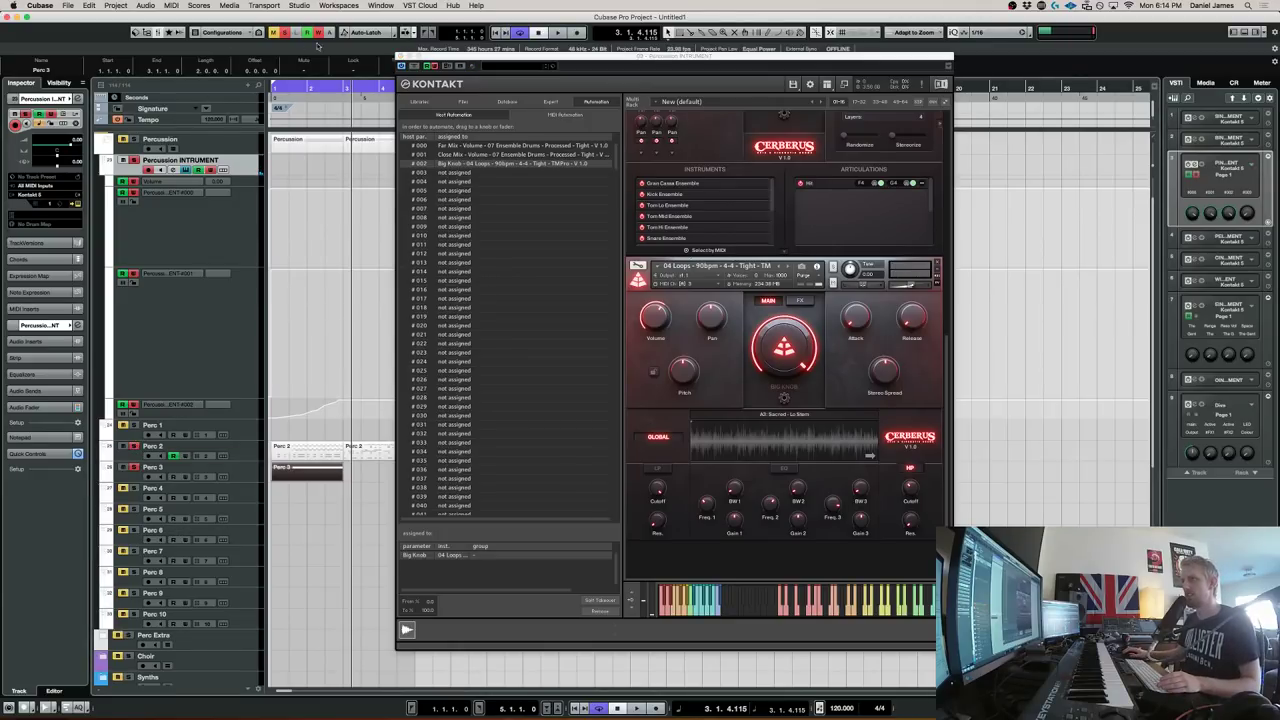
pyautogui.press('space')
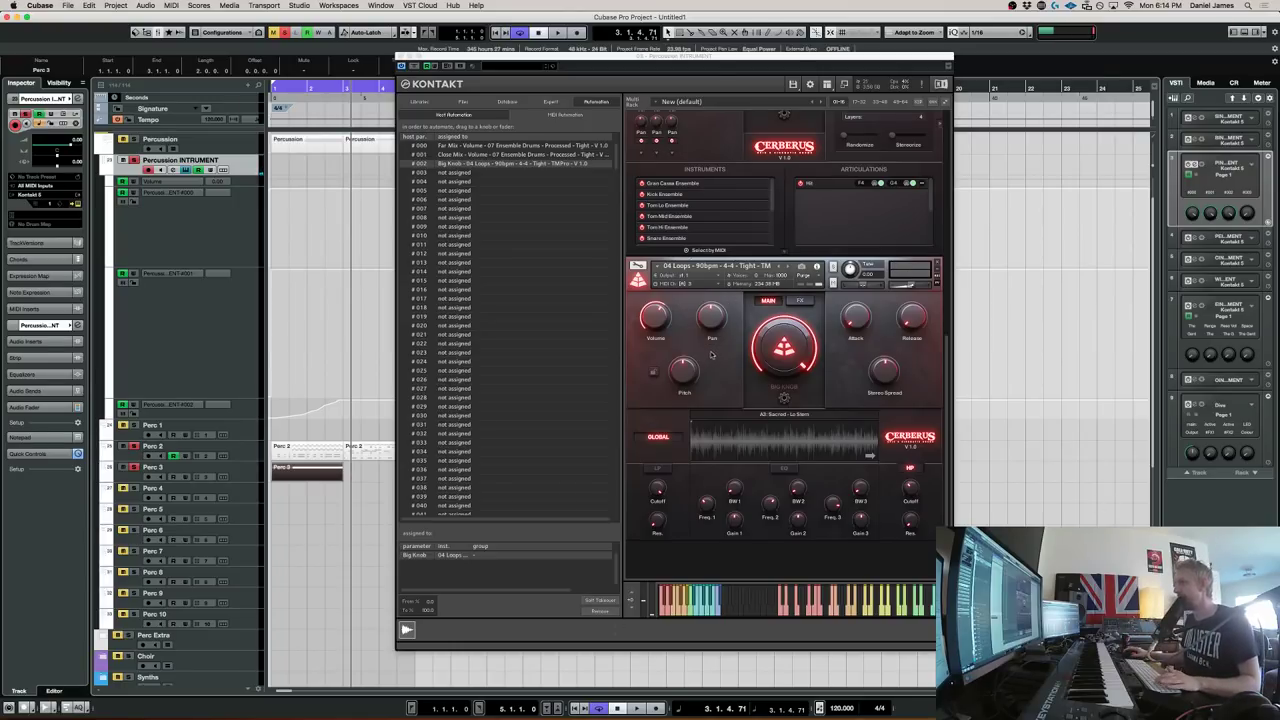
pyautogui.click(684, 372)
pyautogui.press('space')
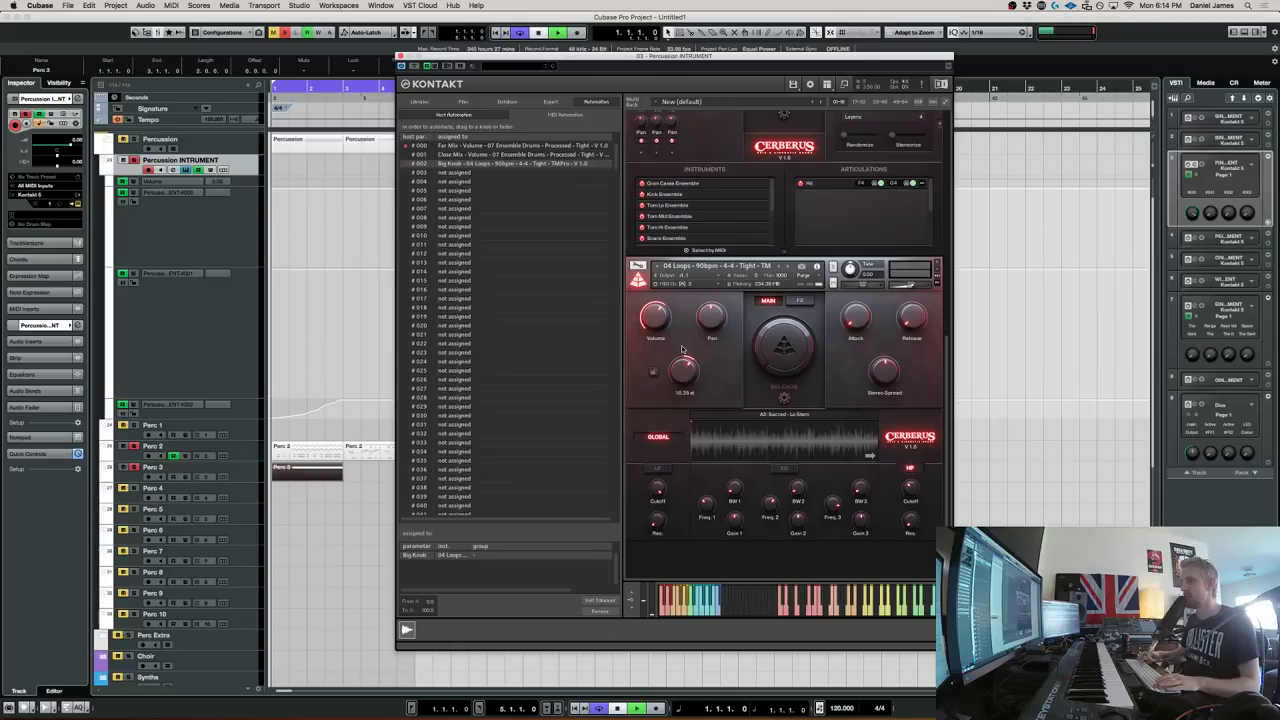
pyautogui.click(833, 269)
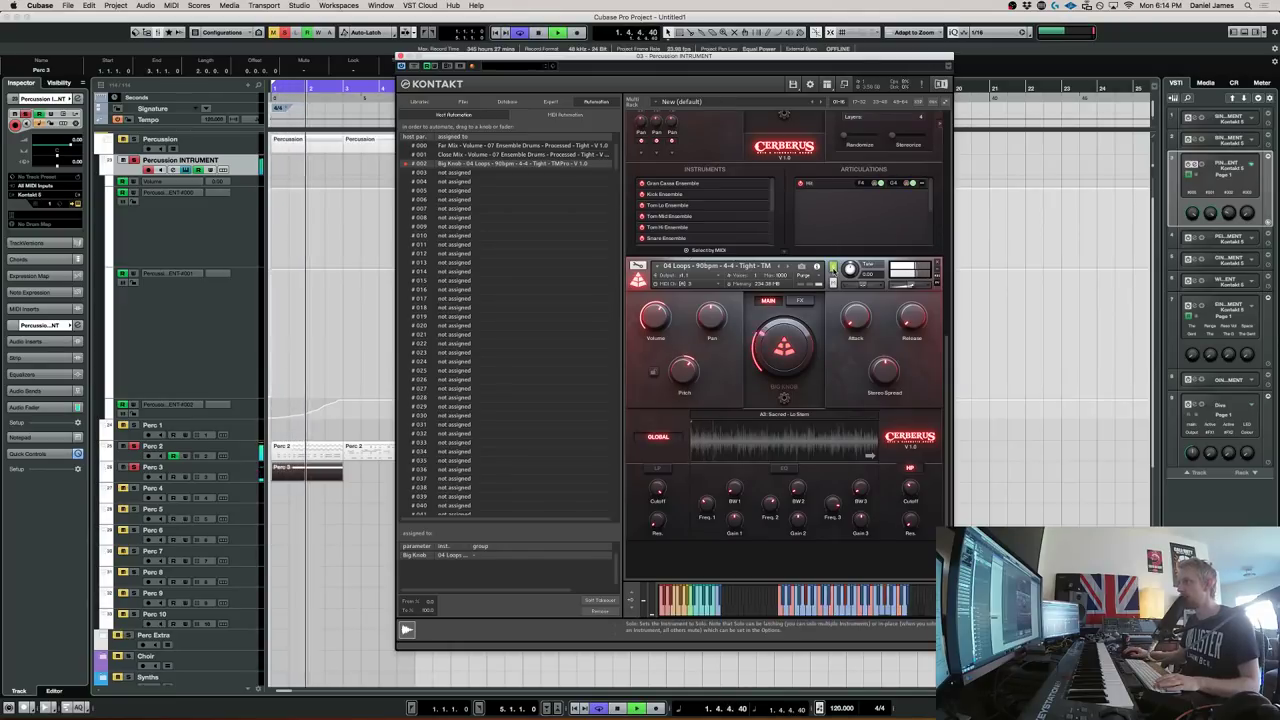
# Try raising the loops instrument's pitch to about 25 semitones during playback, and return it to its default
pyautogui.moveTo(685, 372); pyautogui.dragTo(690, 343)
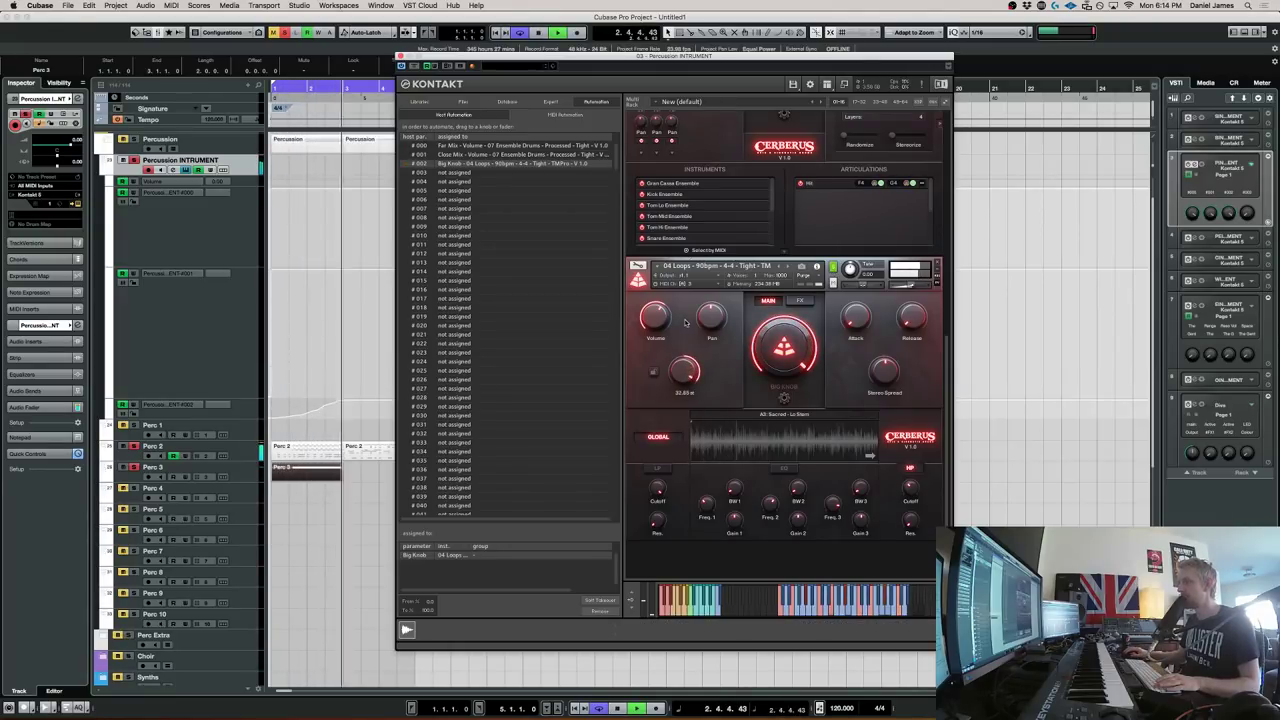
pyautogui.press('space')
pyautogui.press('.')
pyautogui.press('space')
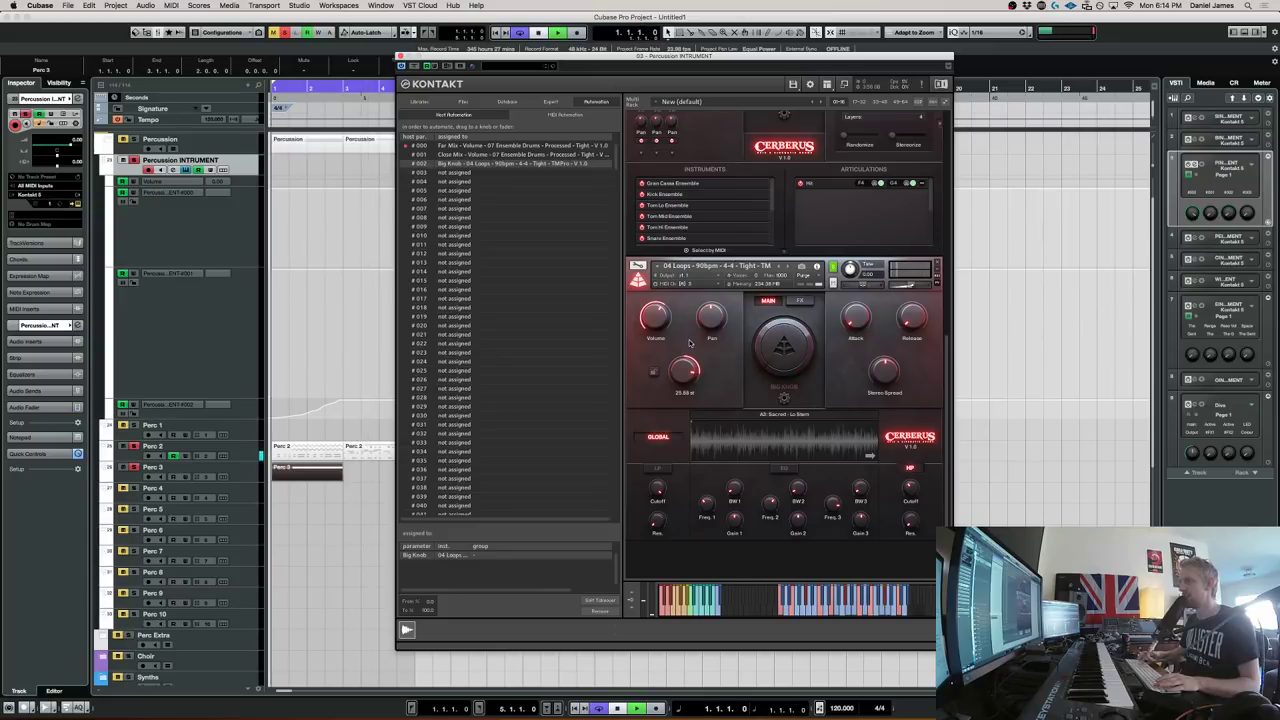
pyautogui.moveTo(682, 368); pyautogui.dragTo(681, 373)
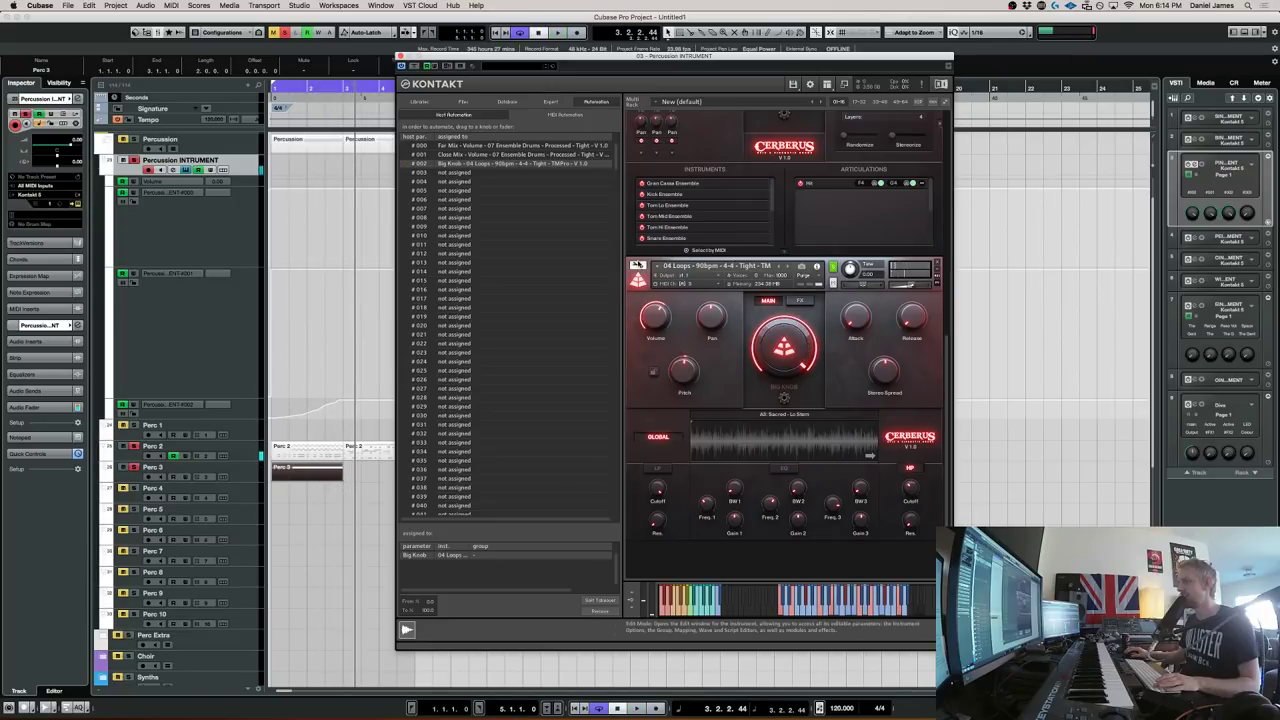
# Open the loops instrument in edit mode with its Mapping Editor and step through the sample zones
pyautogui.click(637, 266)
pyautogui.click(773, 153)
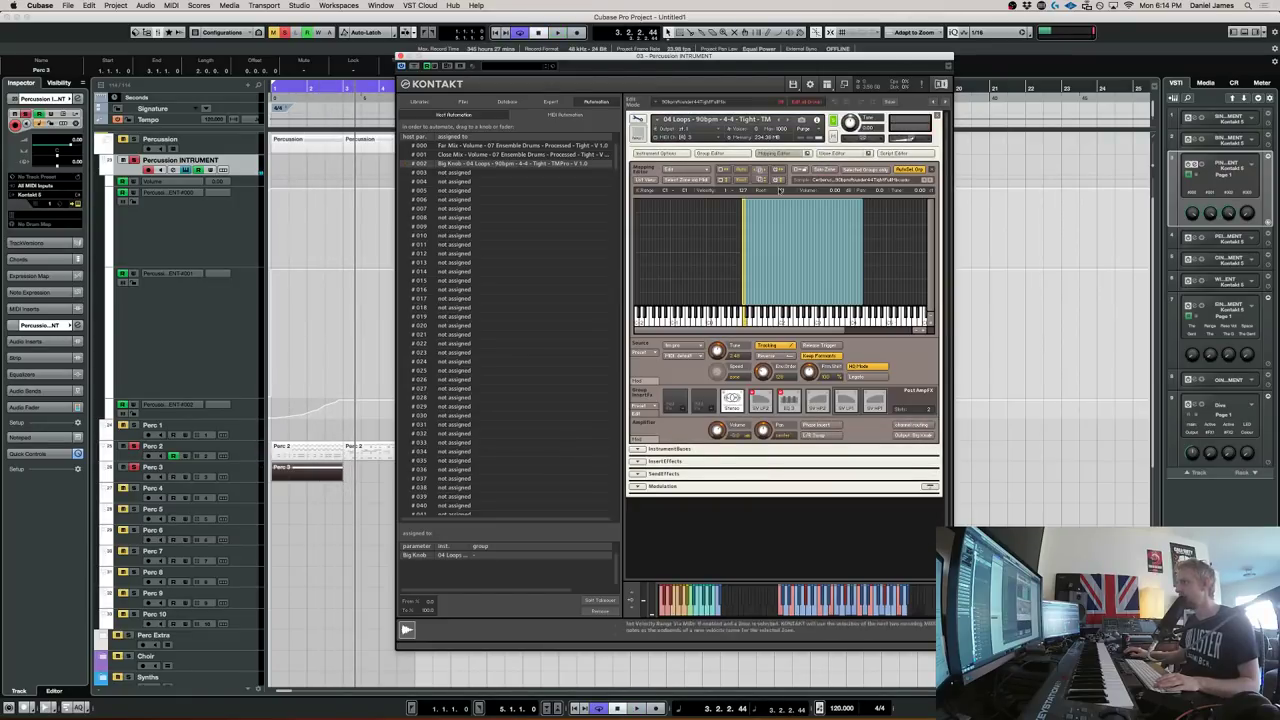
pyautogui.press('Right')
pyautogui.press('Right')
pyautogui.press('Right')
pyautogui.press('Right')
pyautogui.press('Right')
pyautogui.press('Right')
pyautogui.press('Right')
# Switch the selected group's source playback mode to Sampler and audition the loop
pyautogui.press('KP_Decimal')
pyautogui.press('space')
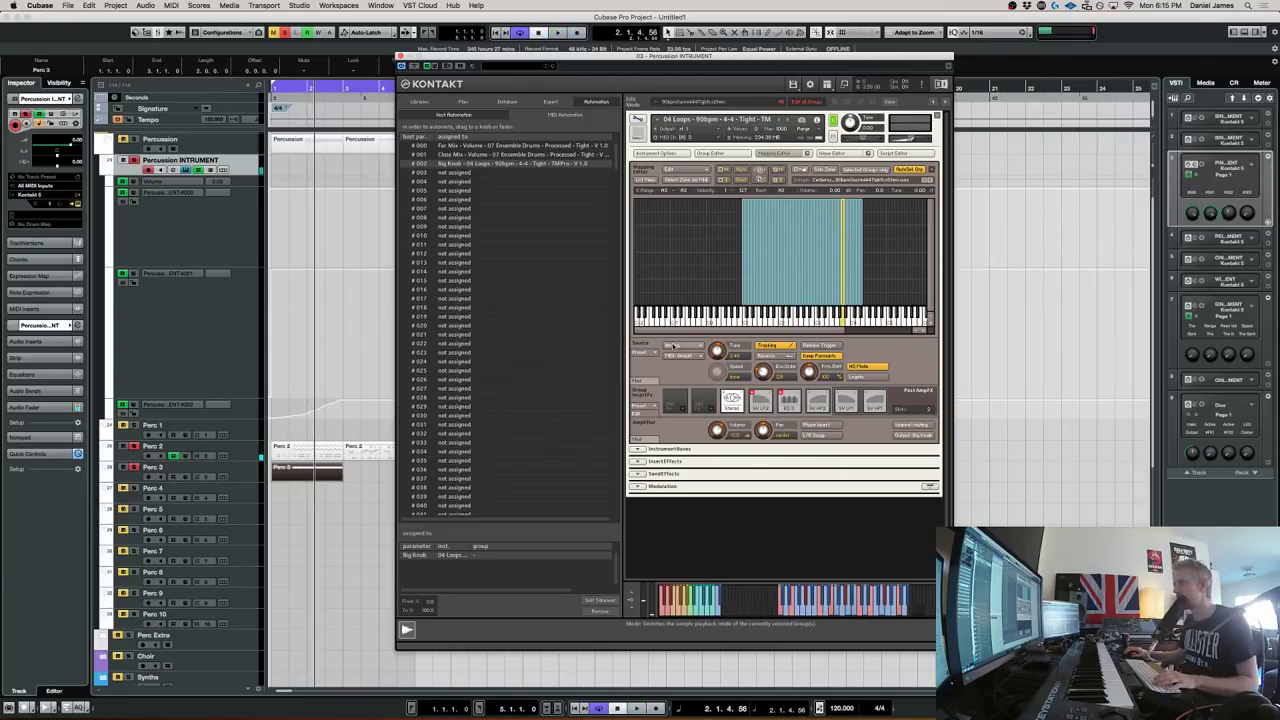
pyautogui.click(674, 346)
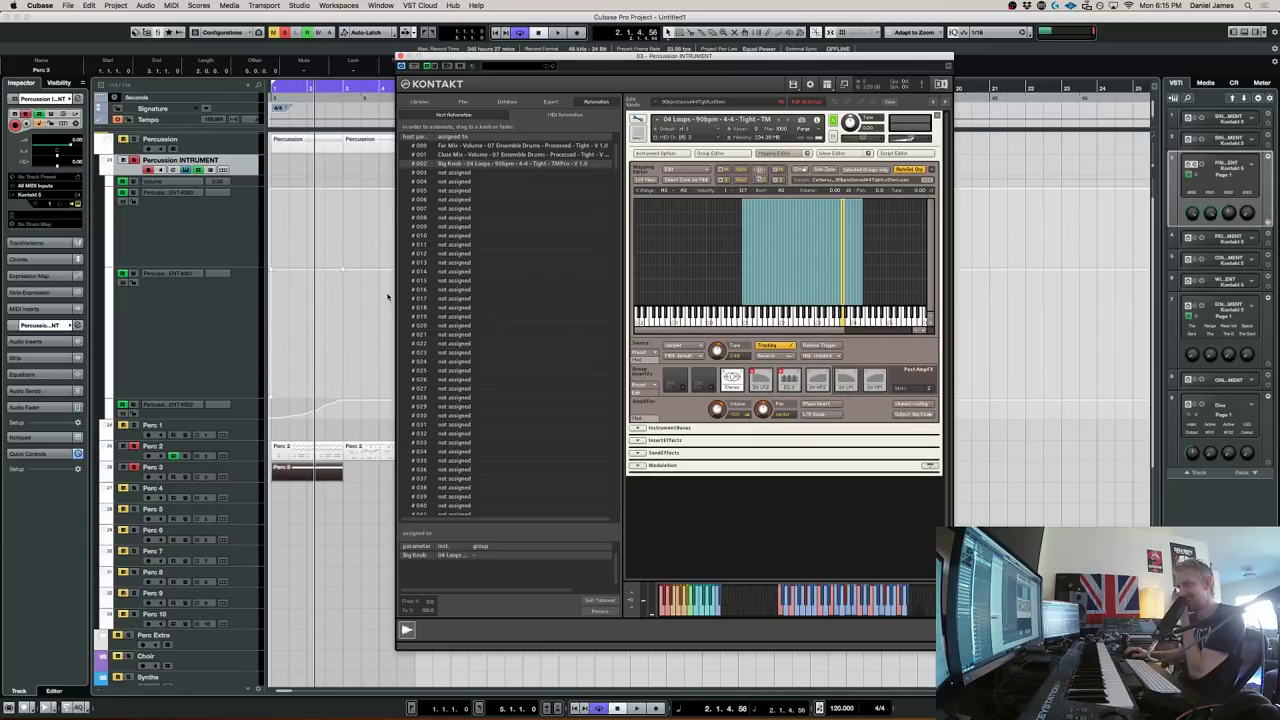
pyautogui.press('space')
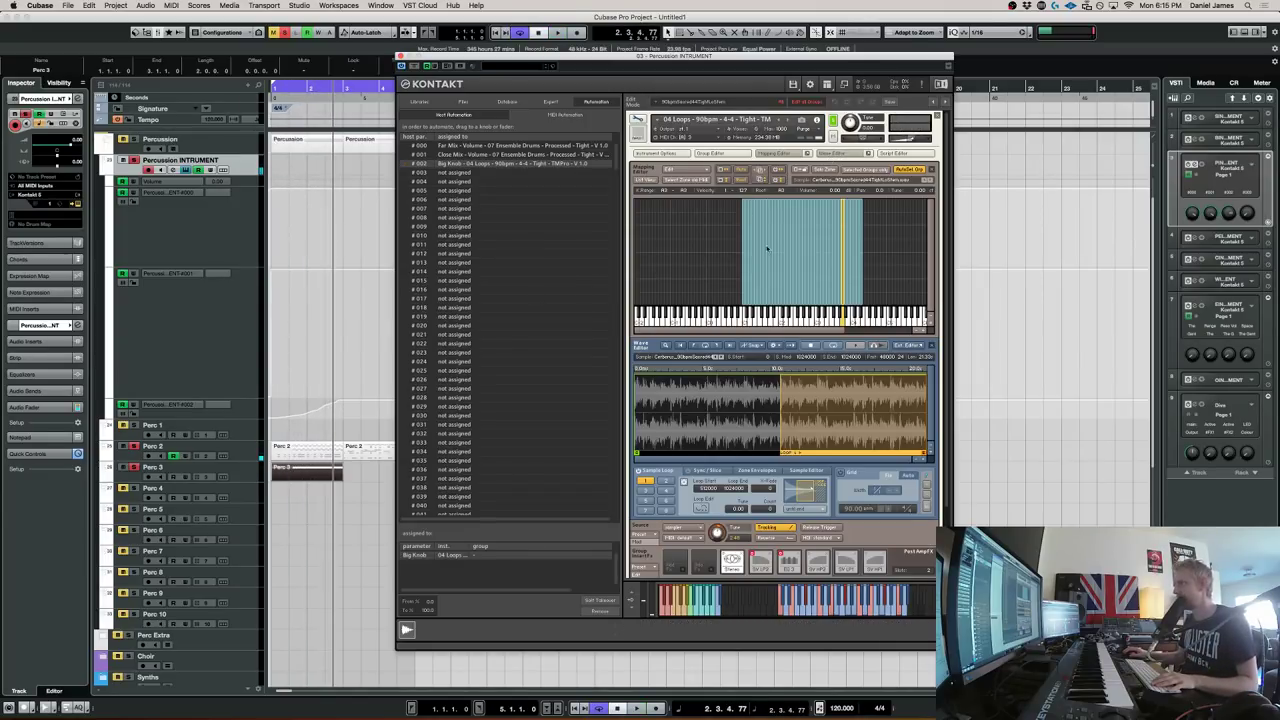
# Enable Use Beatmachine in the loop sample's Sync / Slice settings and audition the loop during playback
pyautogui.press('space')
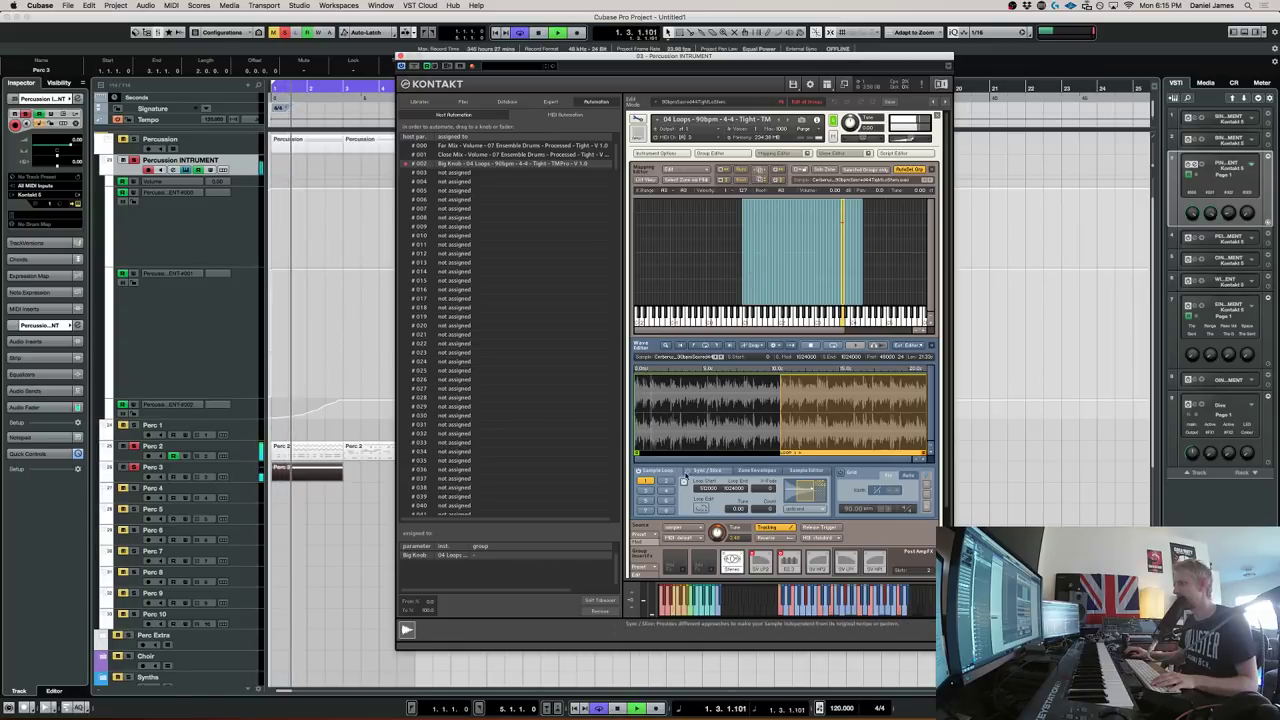
pyautogui.click(707, 470)
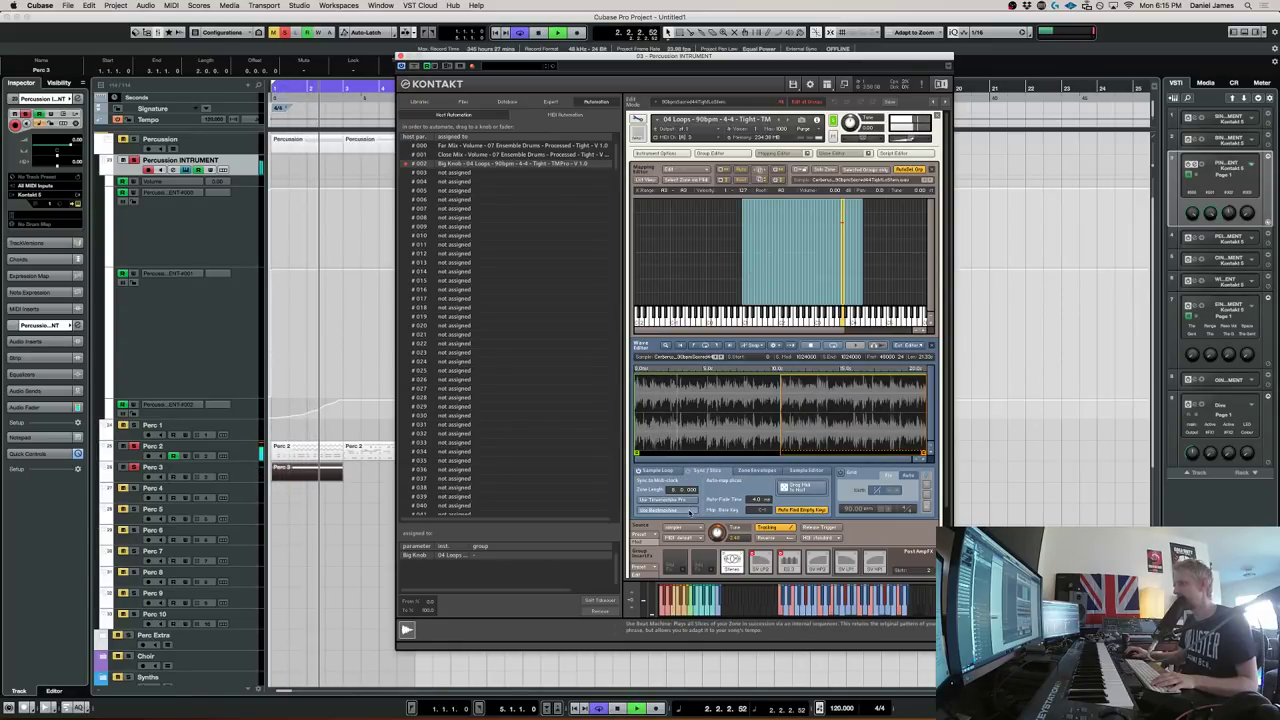
pyautogui.click(689, 512)
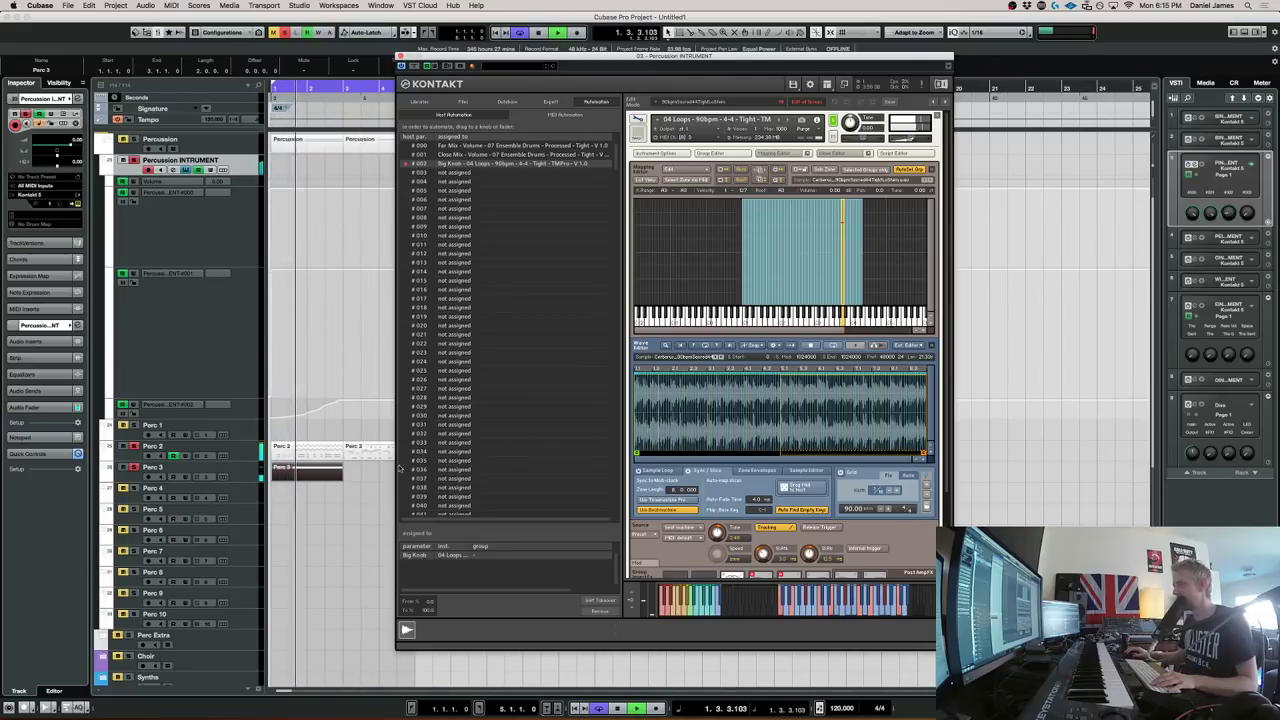
pyautogui.press('space')
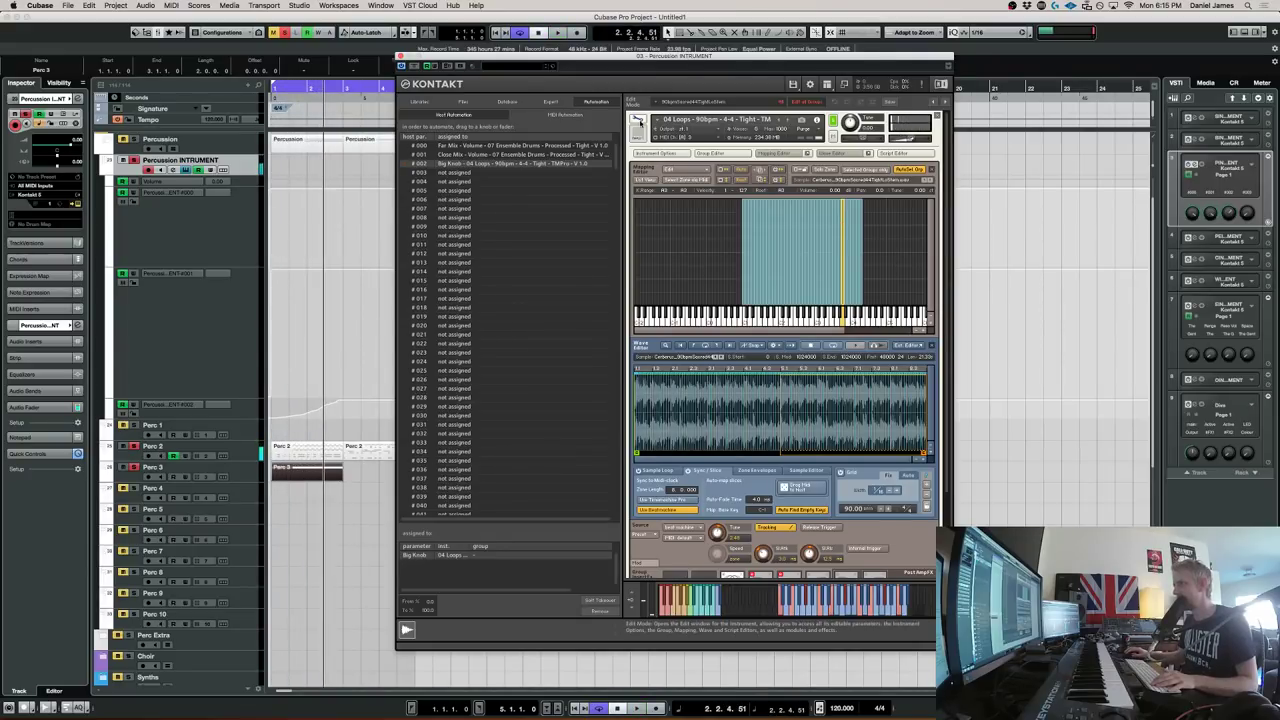
# Leave the instrument's edit mode and try raising the loop's pitch to about 24.70 semitones while auditioning it in playback
pyautogui.click(638, 121)
pyautogui.moveTo(681, 360); pyautogui.dragTo(684, 339)
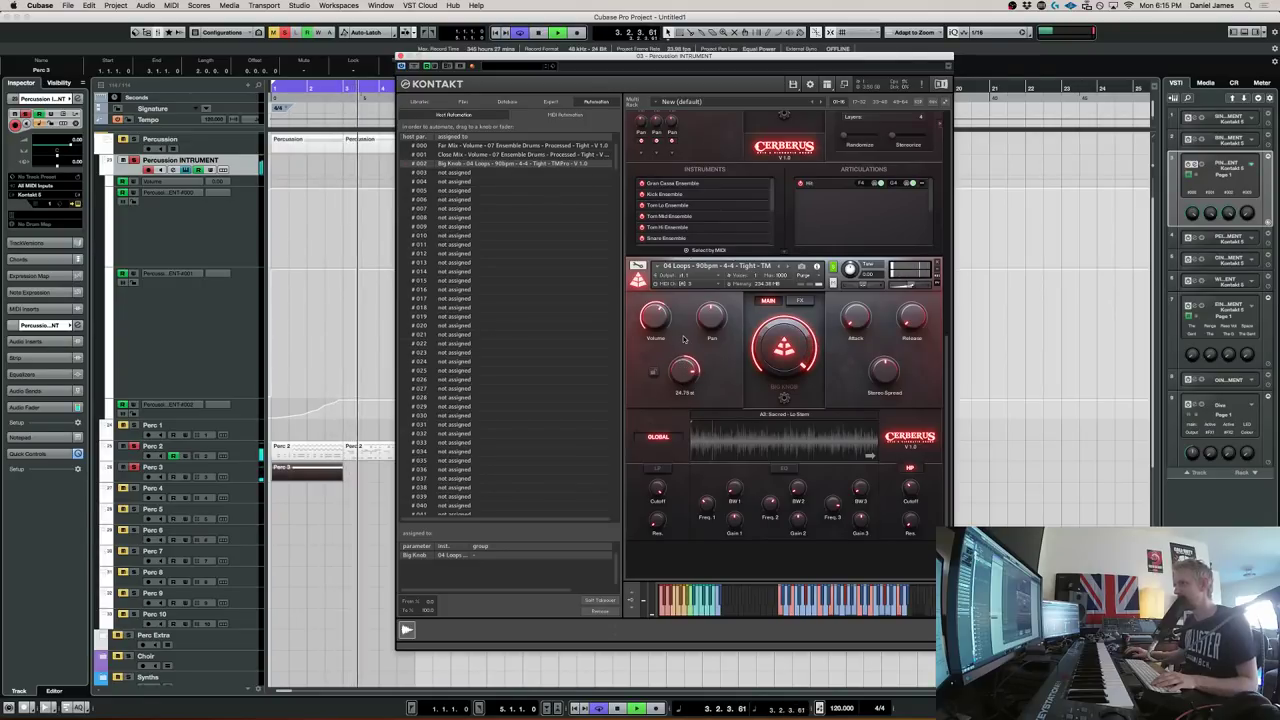
pyautogui.press('space')
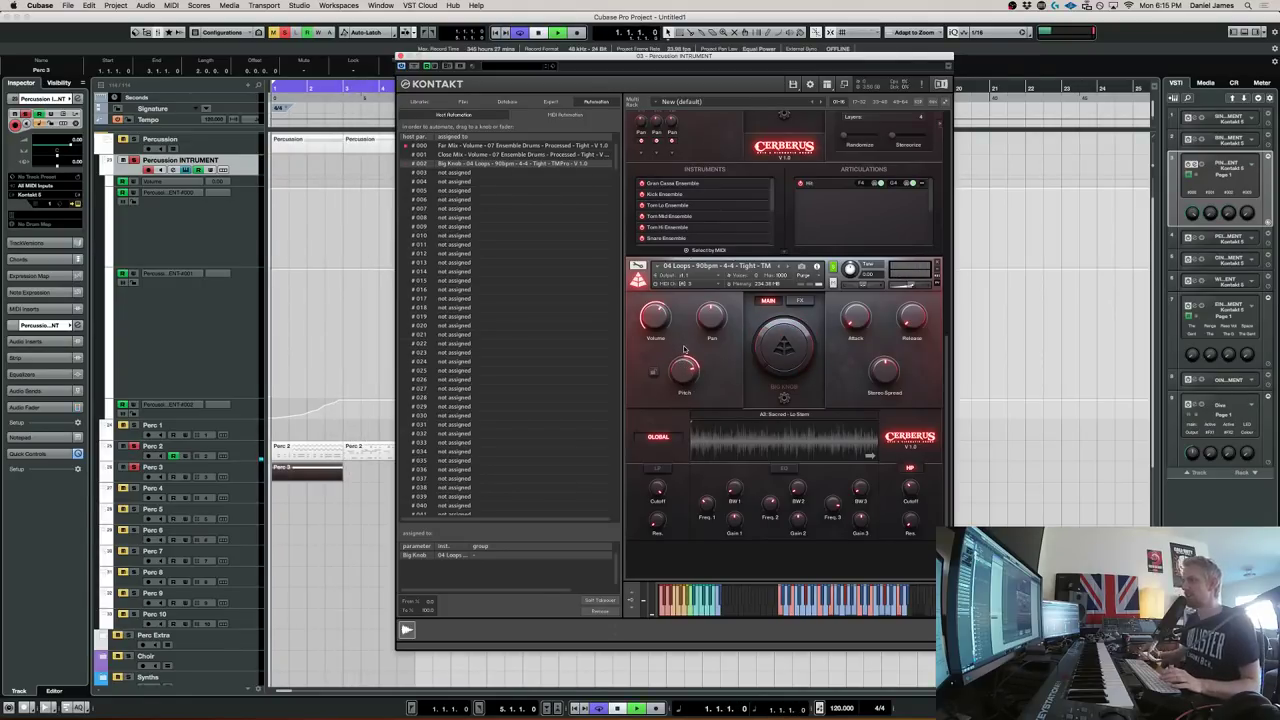
pyautogui.press('space')
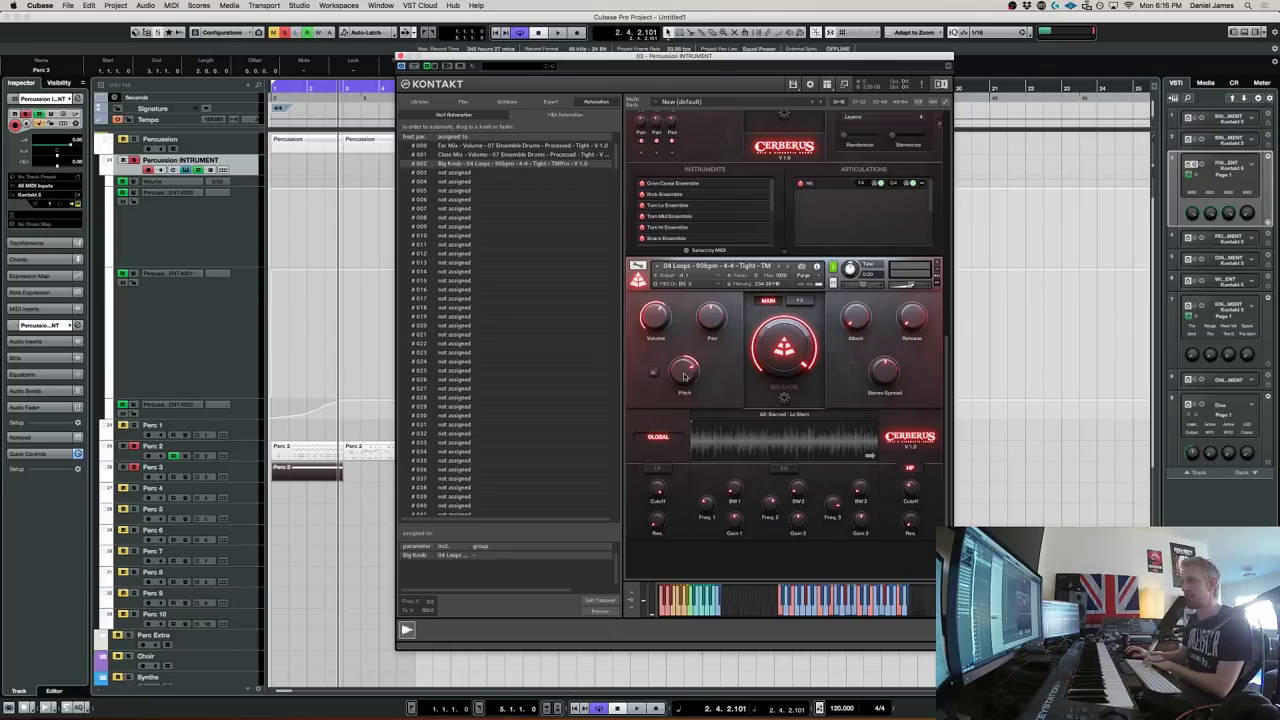
pyautogui.press('.')
pyautogui.press('space')
pyautogui.moveTo(685, 377); pyautogui.dragTo(678, 342)
pyautogui.press('space')
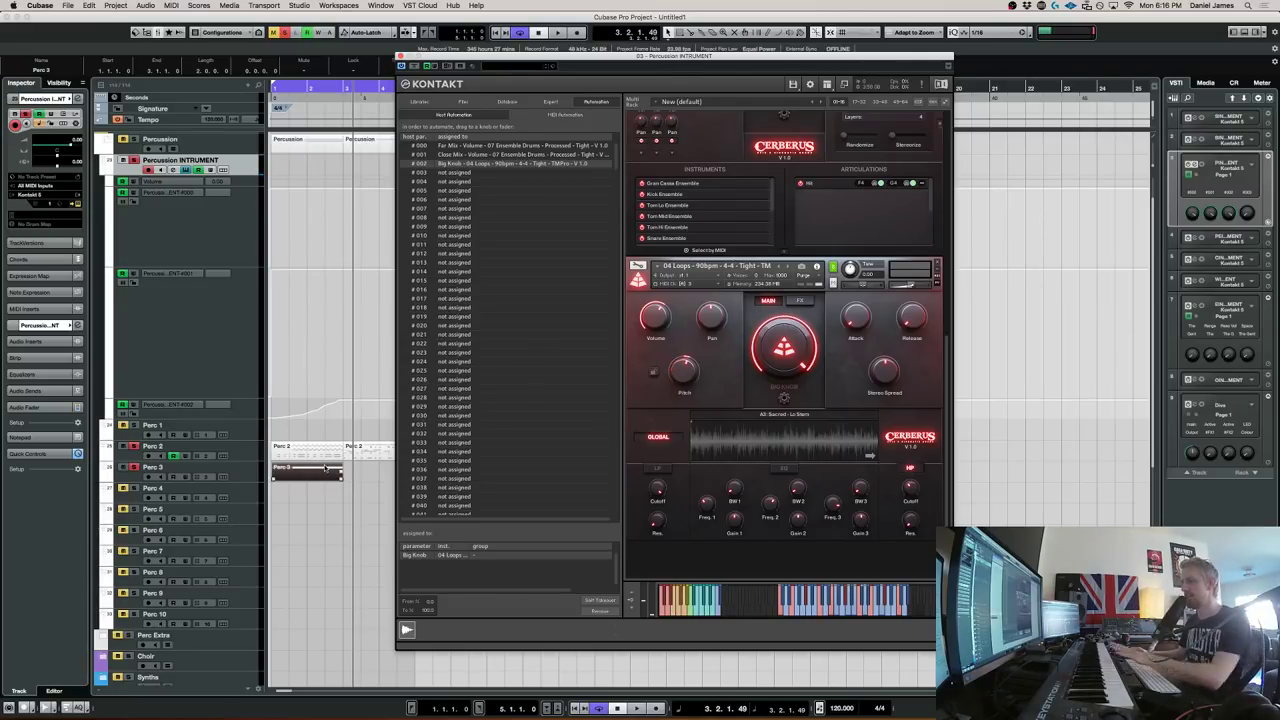
# Open the Perc 3 part, try its note on G#3, return it to A3, audition it and close the editor
pyautogui.doubleClick(274, 476)
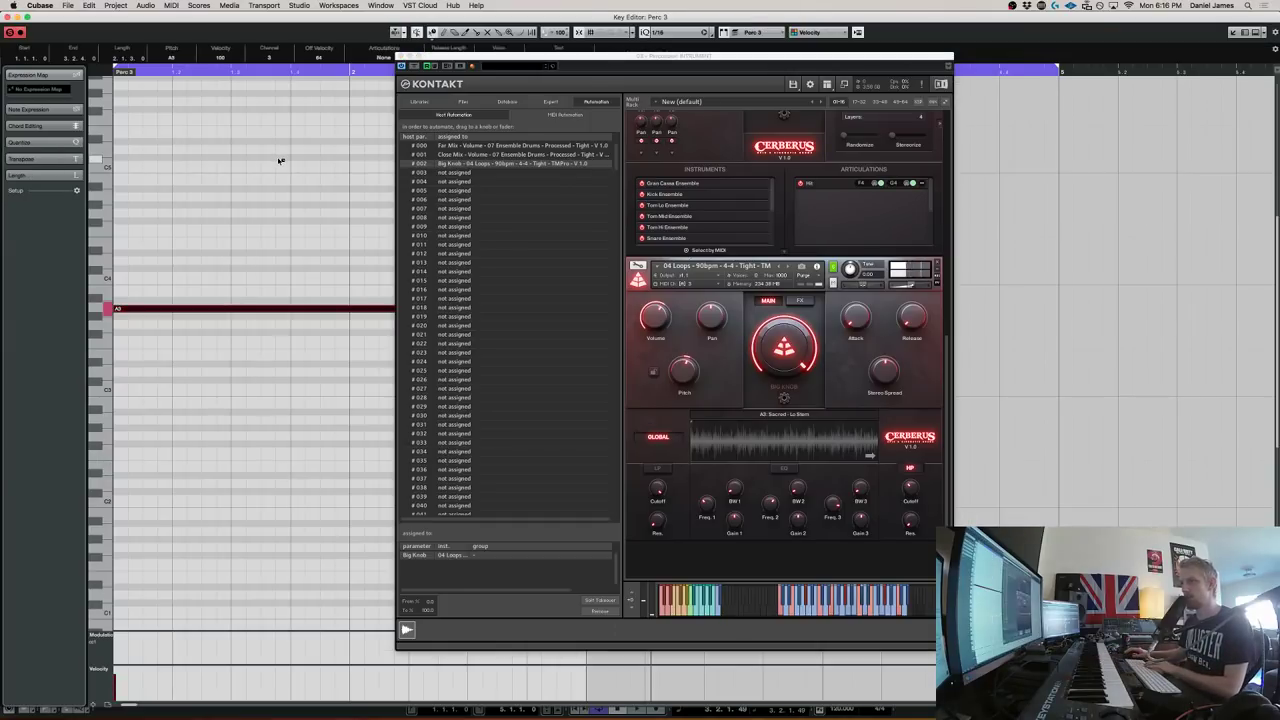
pyautogui.press('Up')
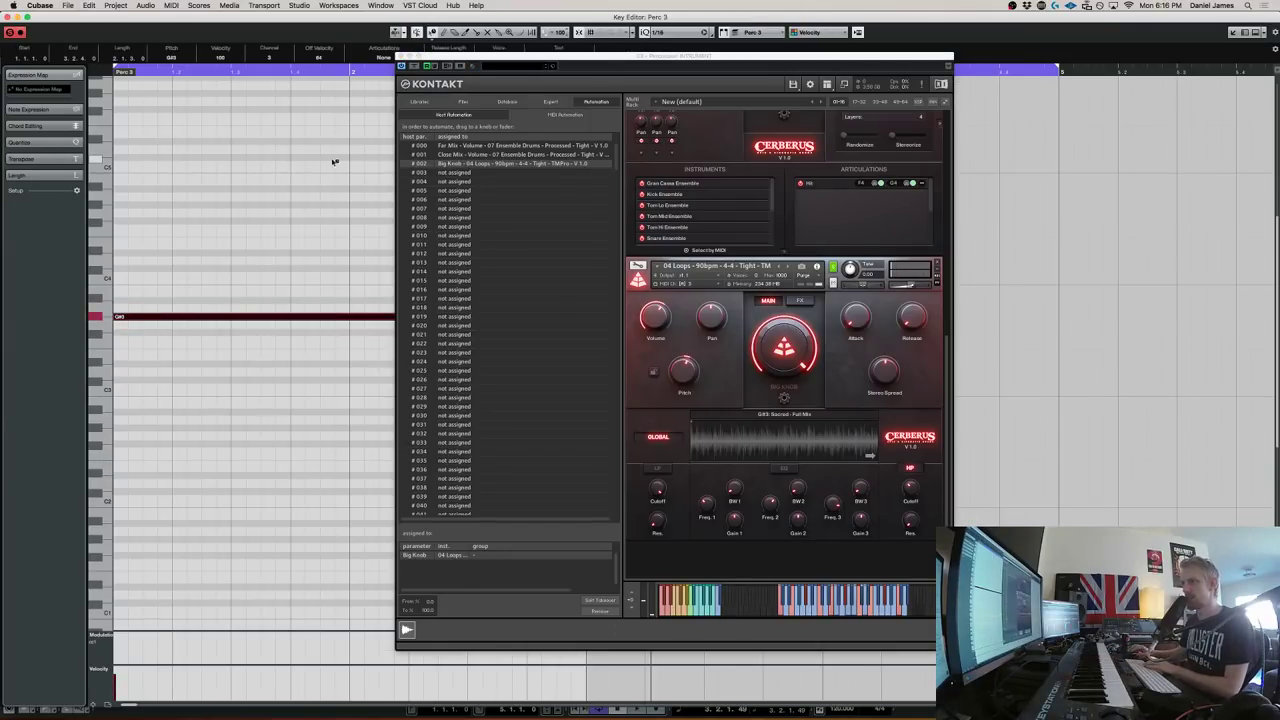
pyautogui.click(676, 370)
pyautogui.press('space')
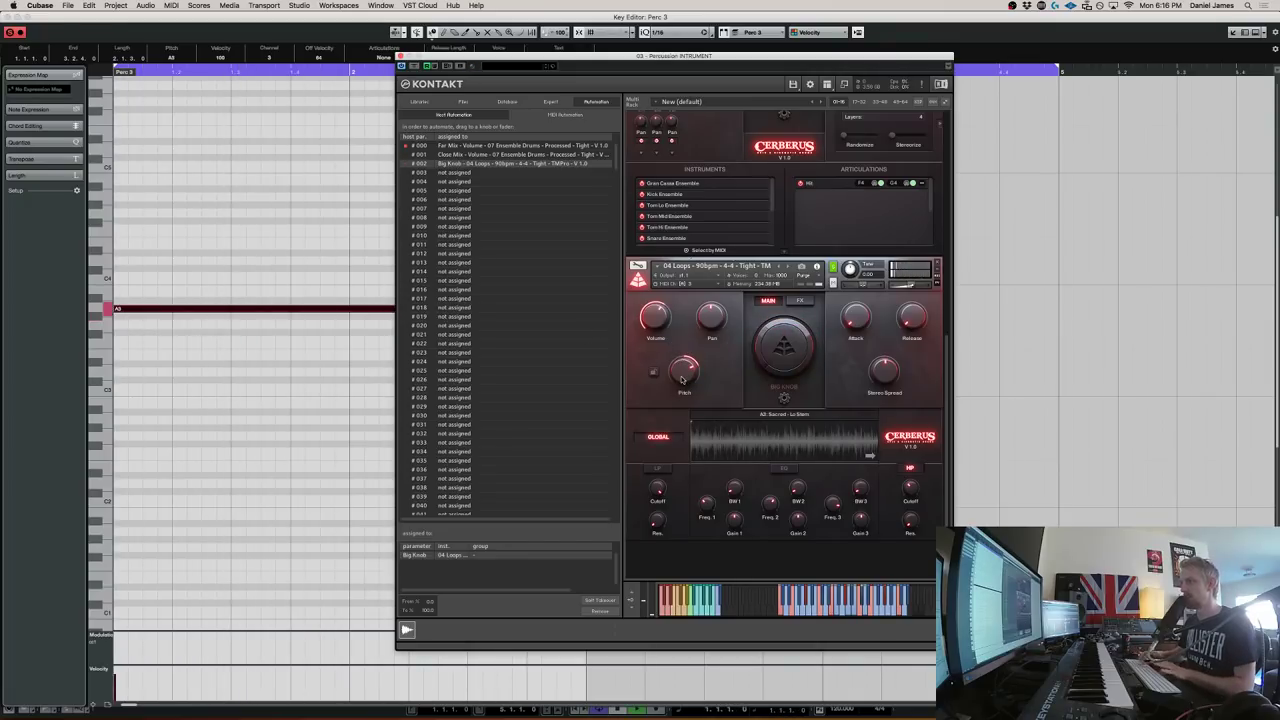
pyautogui.press('space')
pyautogui.click(274, 508)
pyautogui.press('Return')
# Unsolo the 04 Loops instrument in Kontakt and lower its output volume to about -3.0 during playback
pyautogui.press('space')
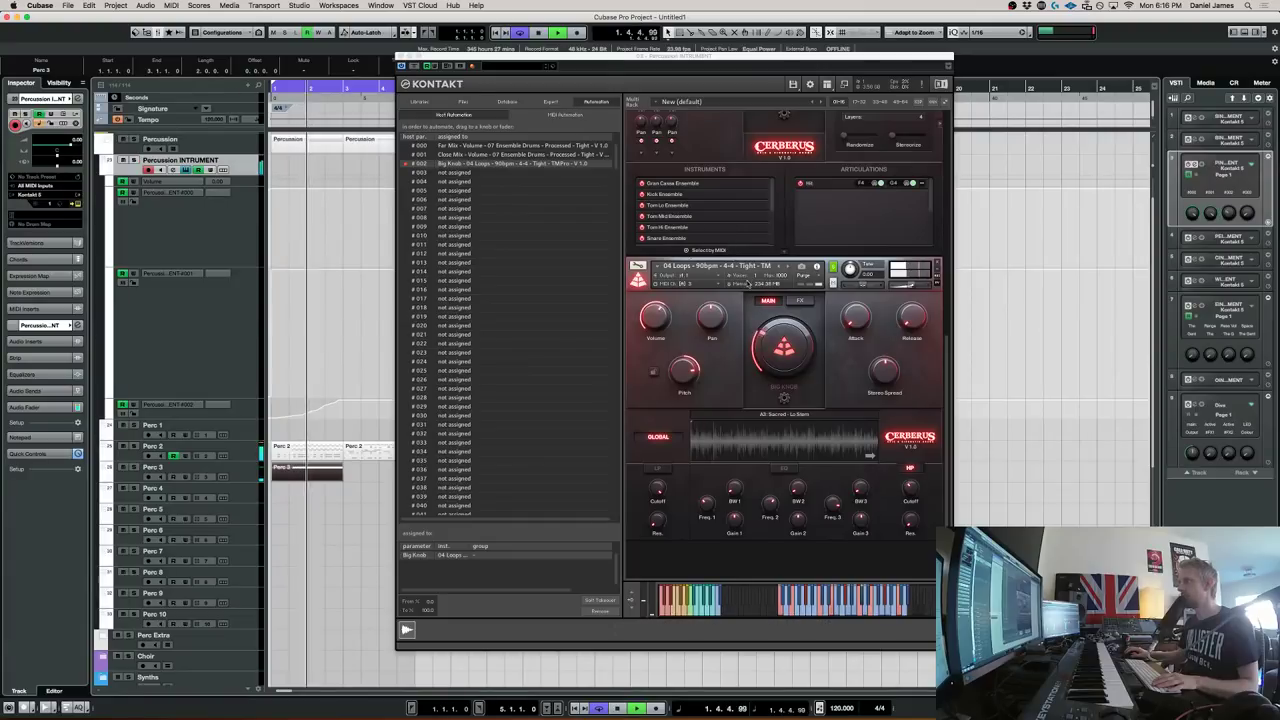
pyautogui.scroll(-5, 876, 316)
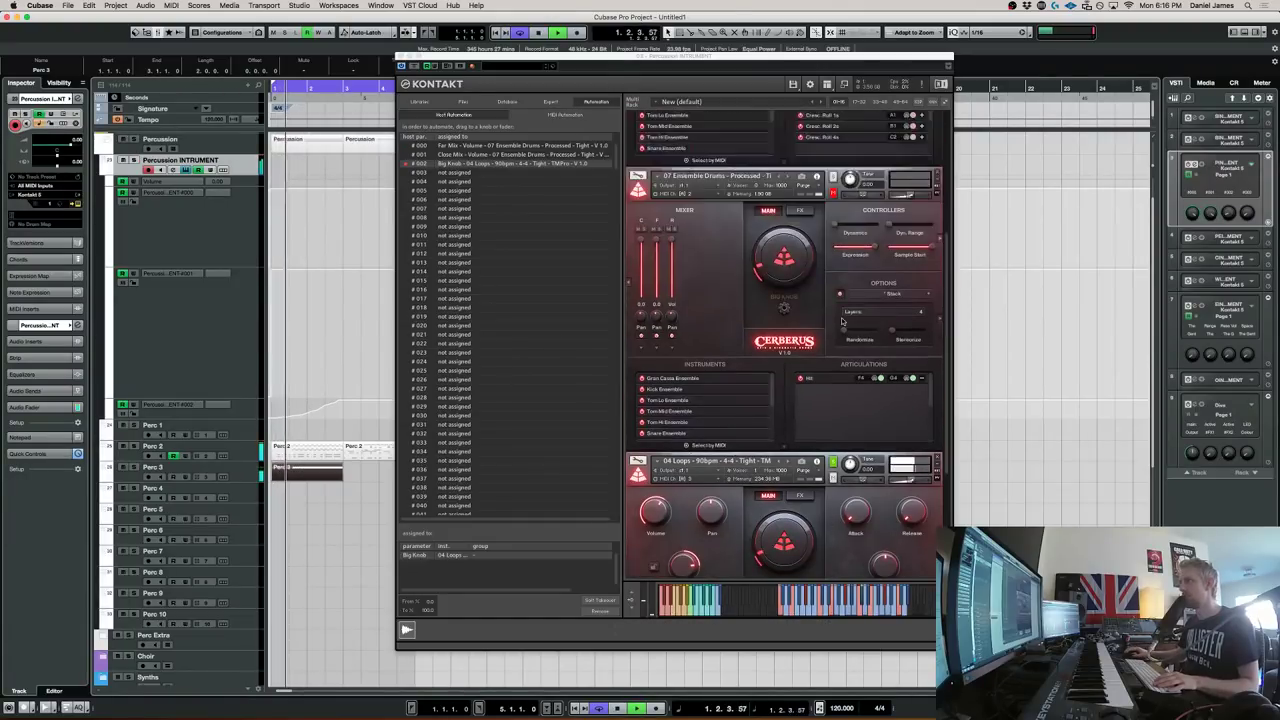
pyautogui.scroll(5, 876, 316)
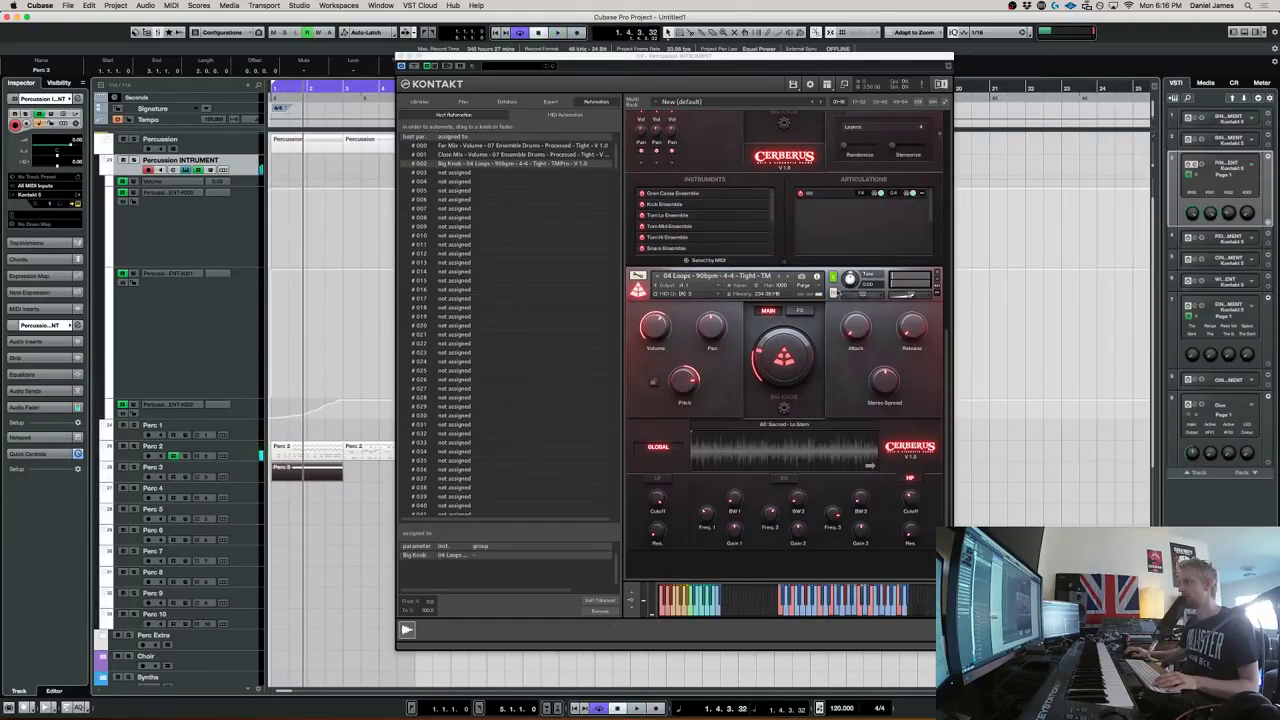
pyautogui.press('space')
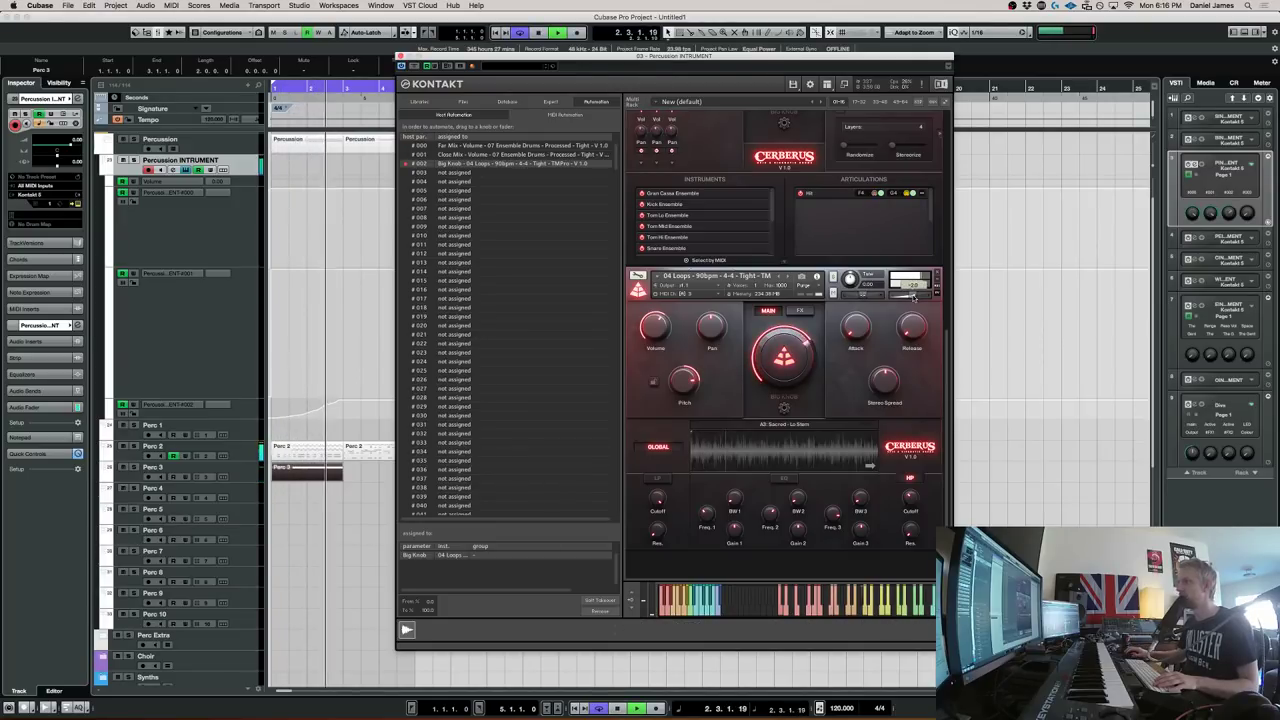
pyautogui.press('space')
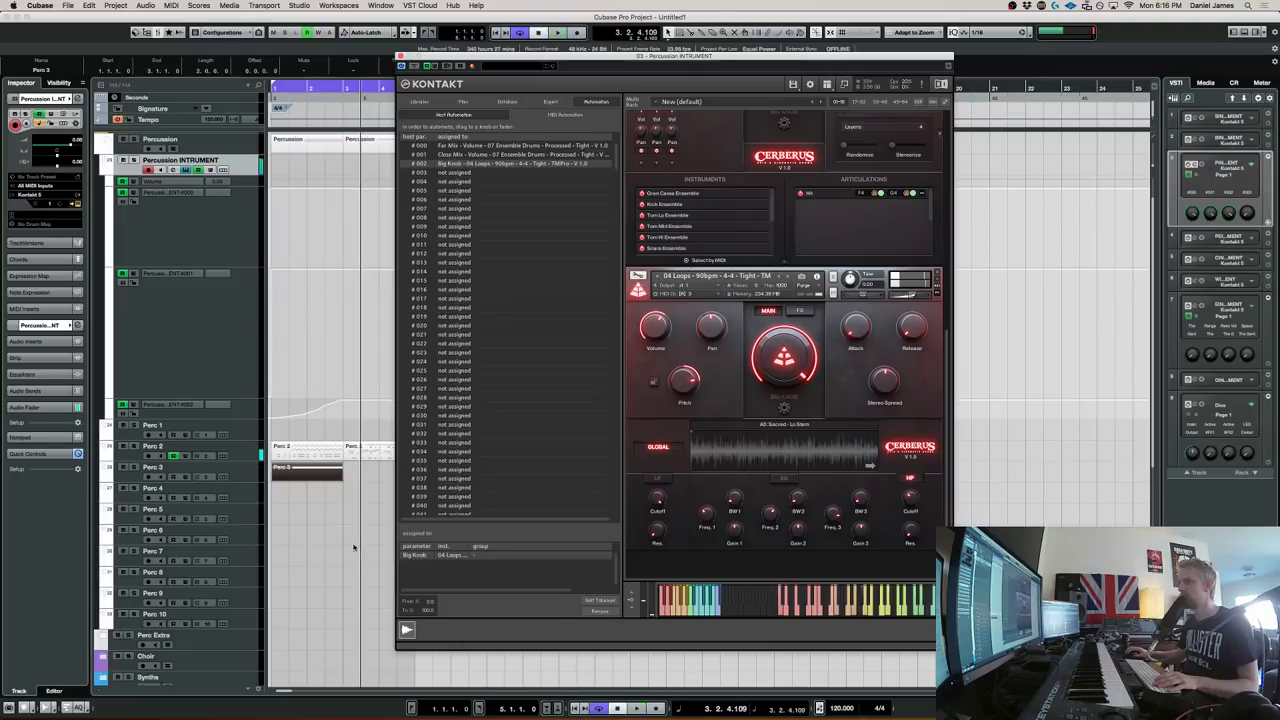
# Audition the repeated Perc 3 part, delete the copy at bar 3 and duplicate the first part again
pyautogui.press('space')
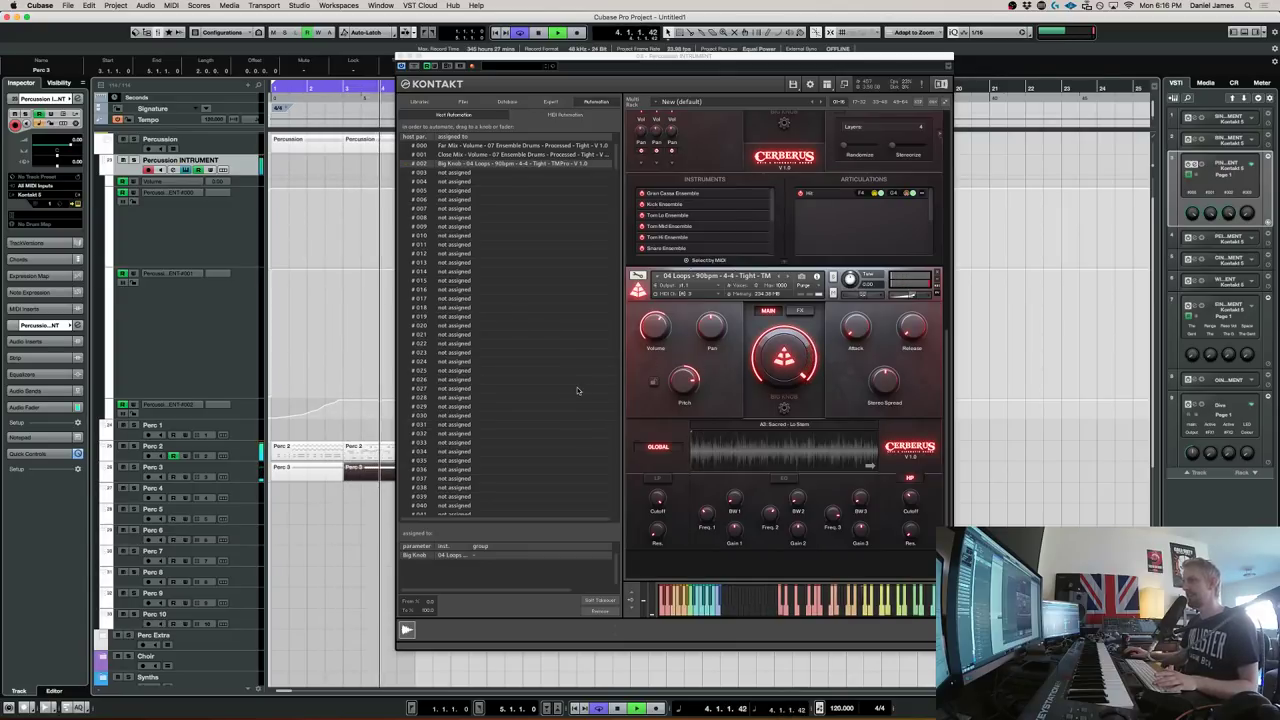
pyautogui.press('space')
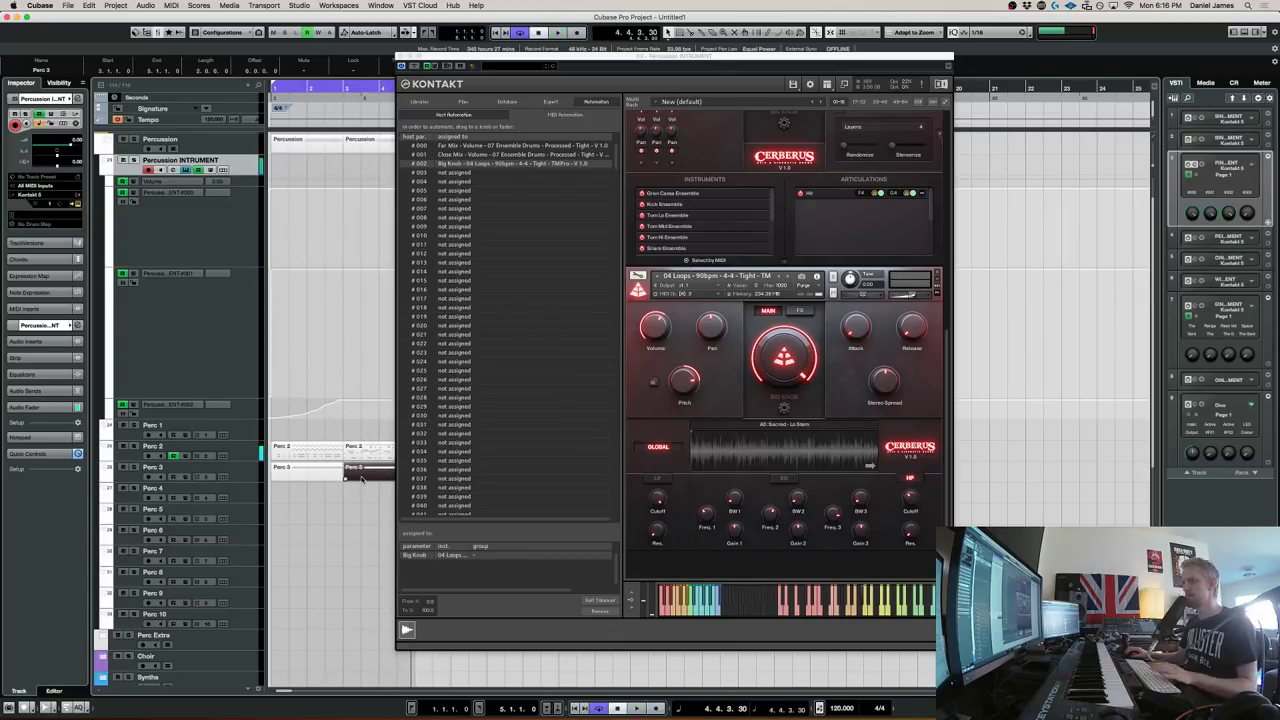
pyautogui.press('Delete')
pyautogui.click(329, 478)
pyautogui.press('super+d')
# Split the first Perc 3 part's A3 note at bar 3, delete the overhanging tail and close the editor
pyautogui.doubleClick(326, 478)
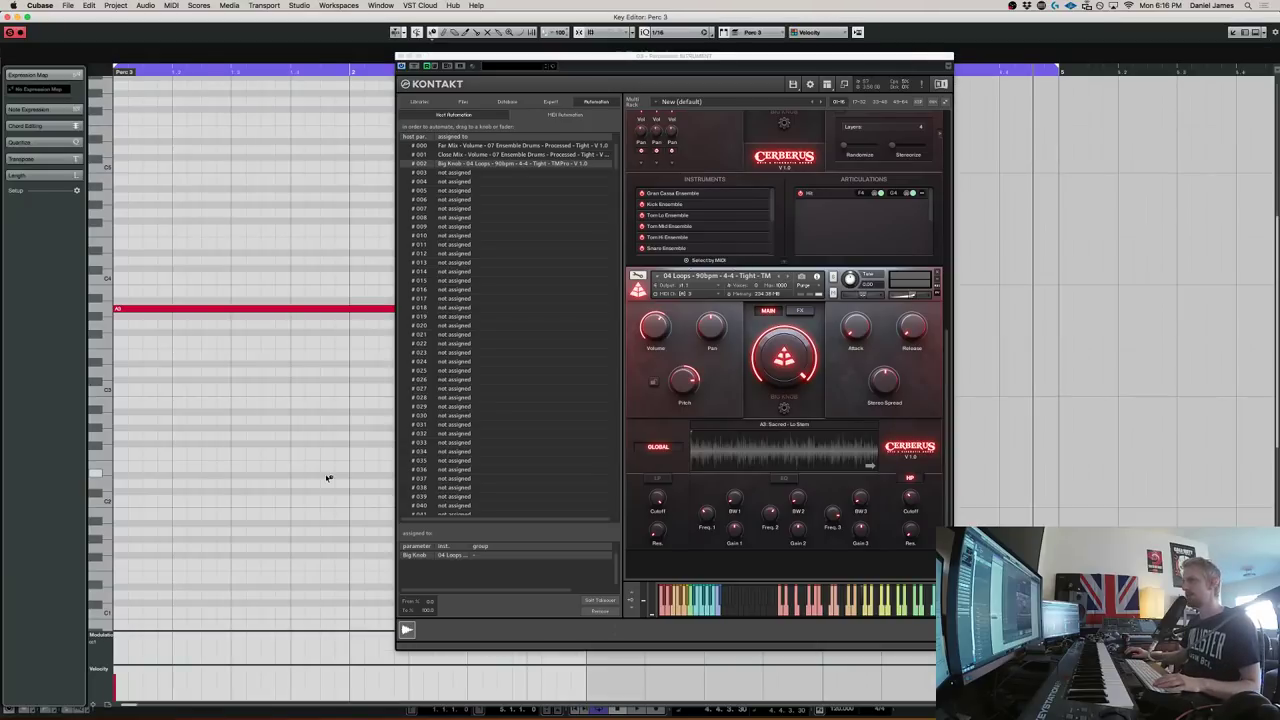
pyautogui.click(401, 56)
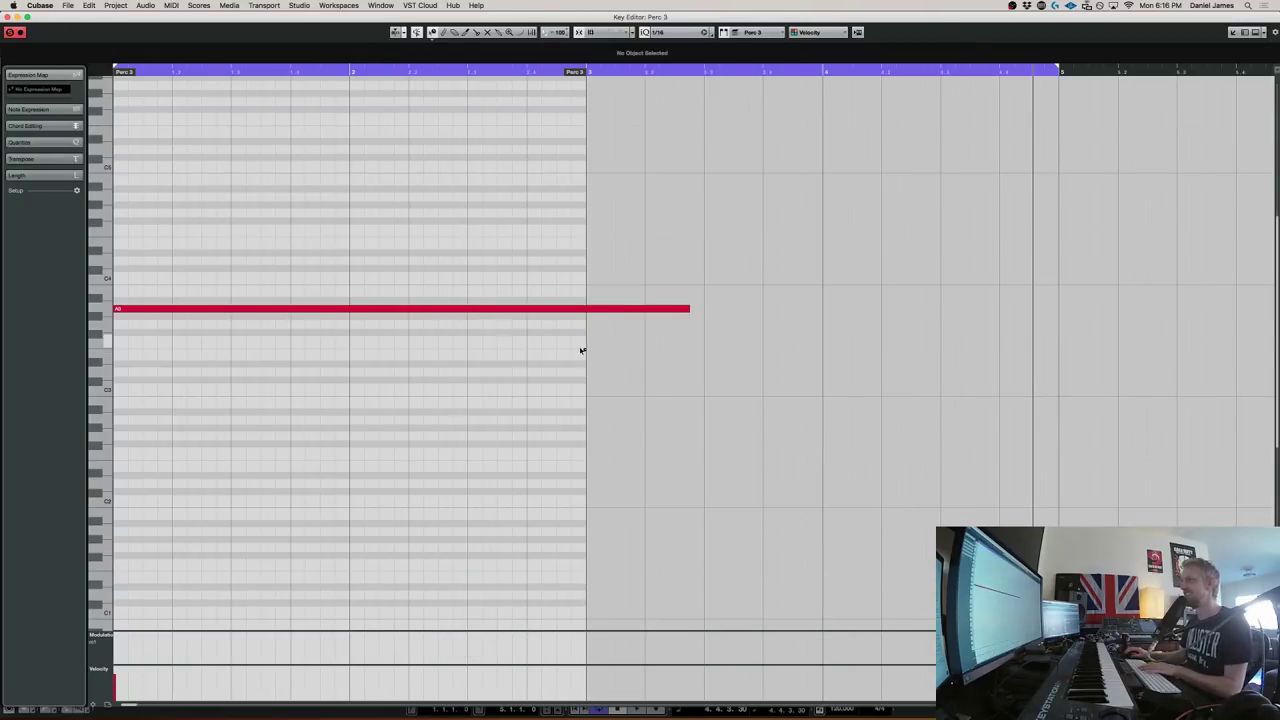
pyautogui.keyDown('alt'); pyautogui.click(587, 309); pyautogui.keyUp('alt')
pyautogui.click(624, 309)
pyautogui.press('Delete')
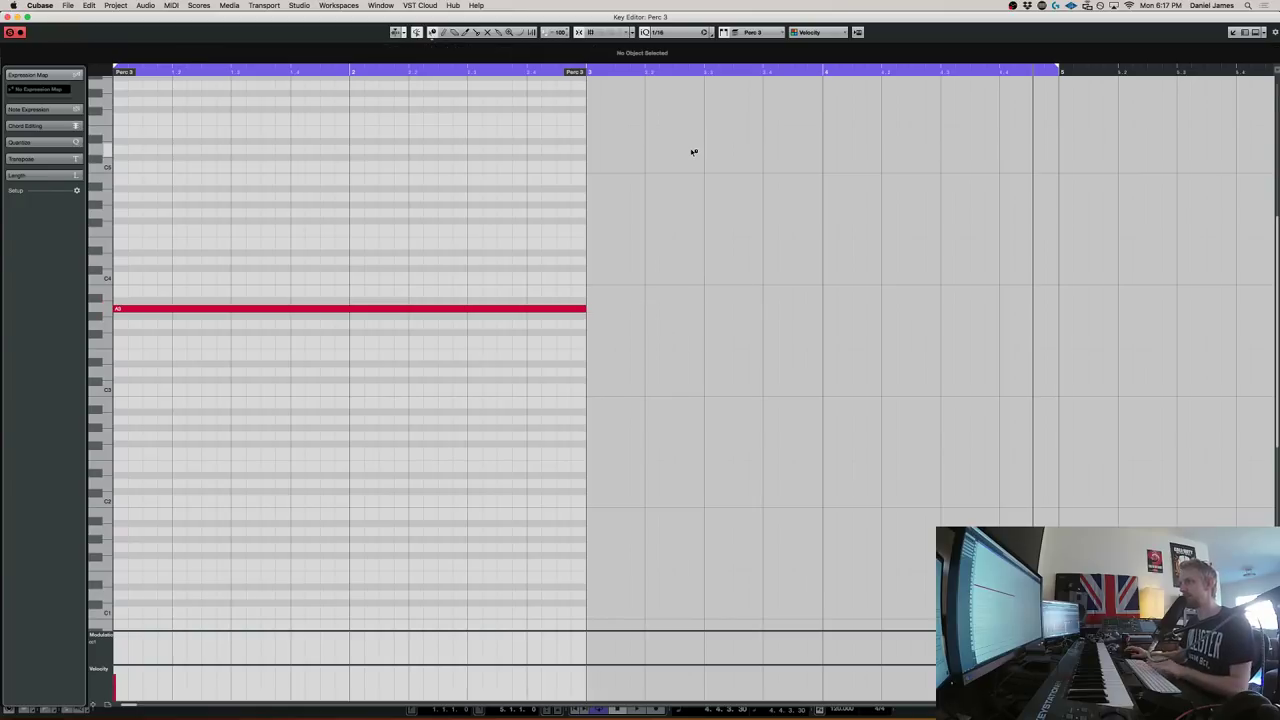
pyautogui.press('Return')
# Play back the Perc 2 and Perc 3 parts together over the four-bar cycle
pyautogui.press('space')
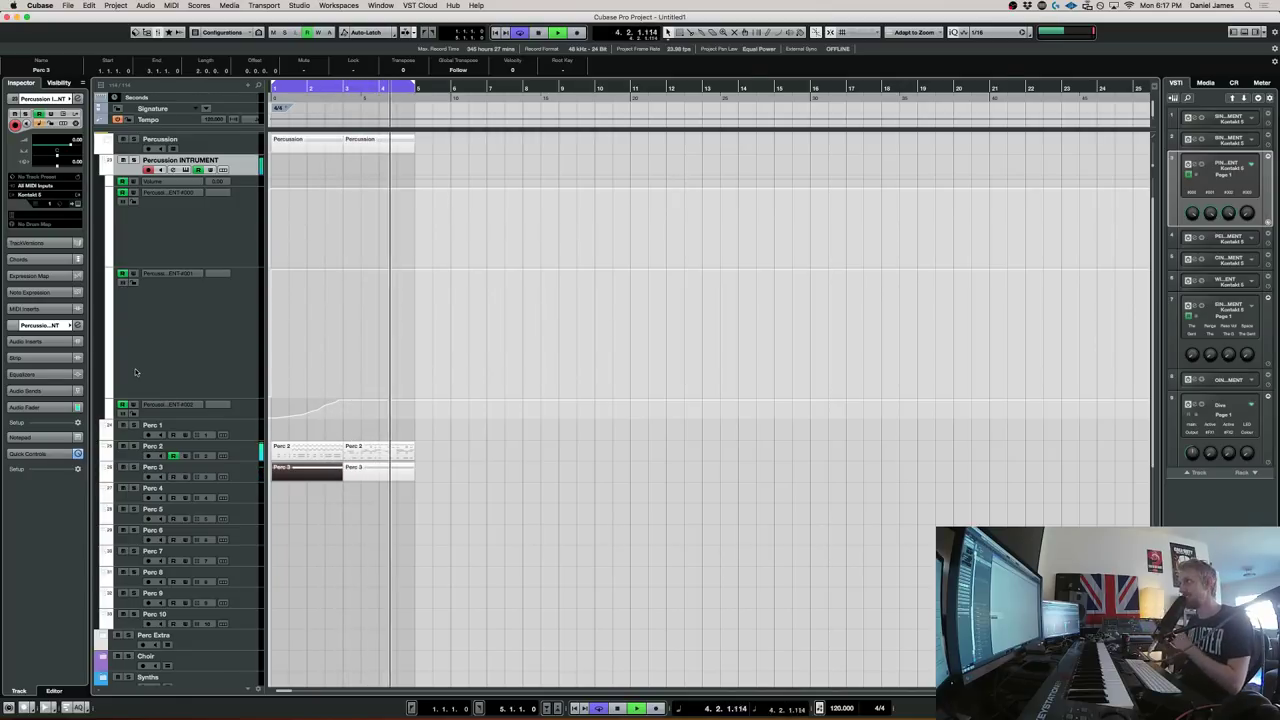
pyautogui.press('space')
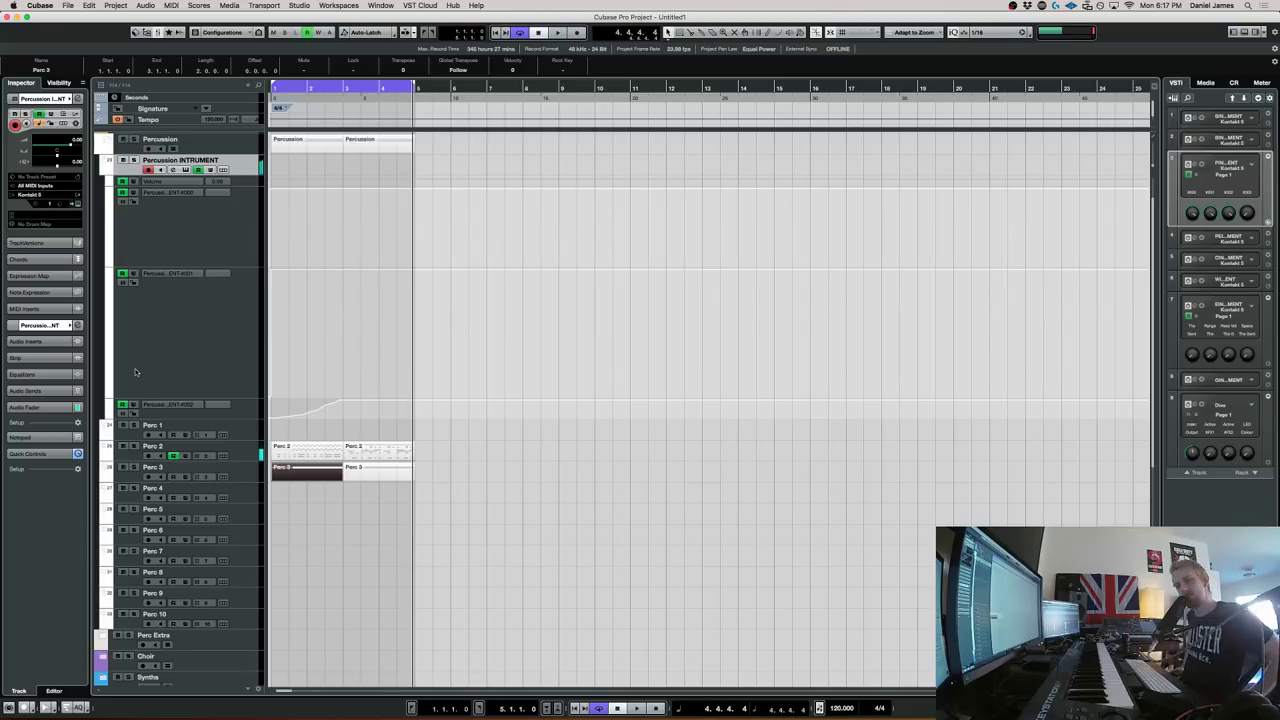
pyautogui.click(576, 500)
pyautogui.press('space')
pyautogui.press('space')
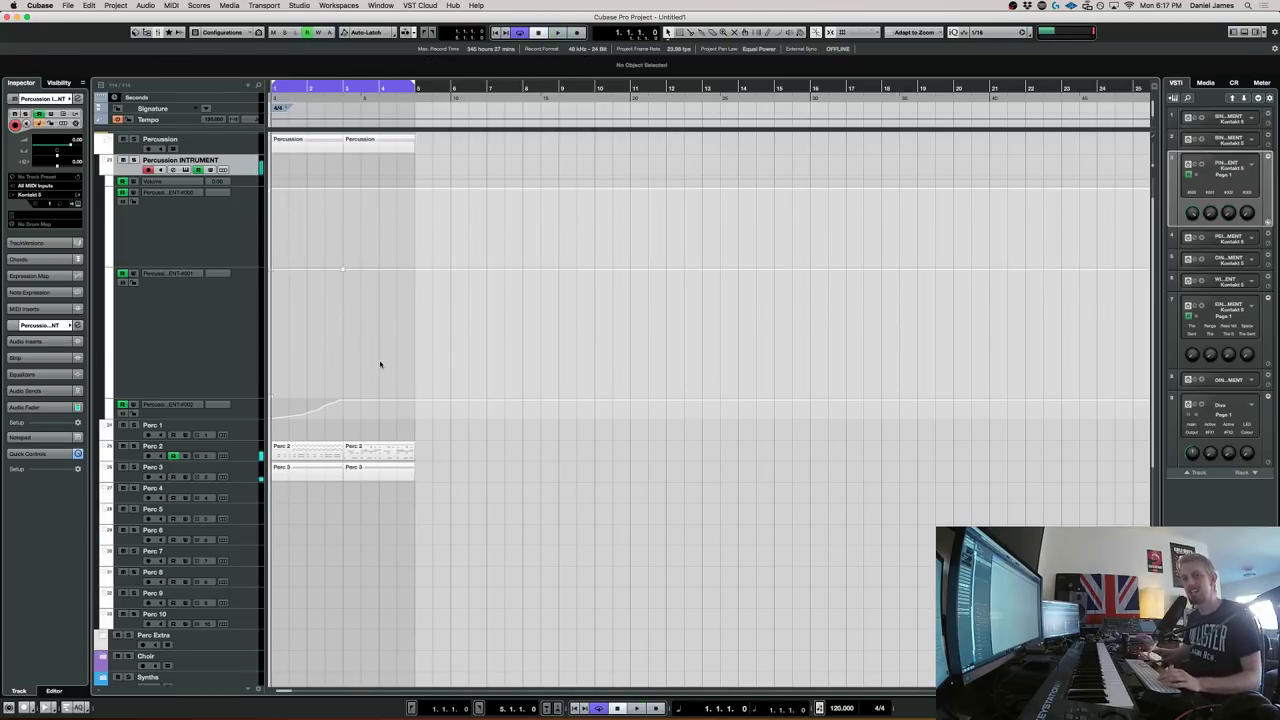
pyautogui.press('space')
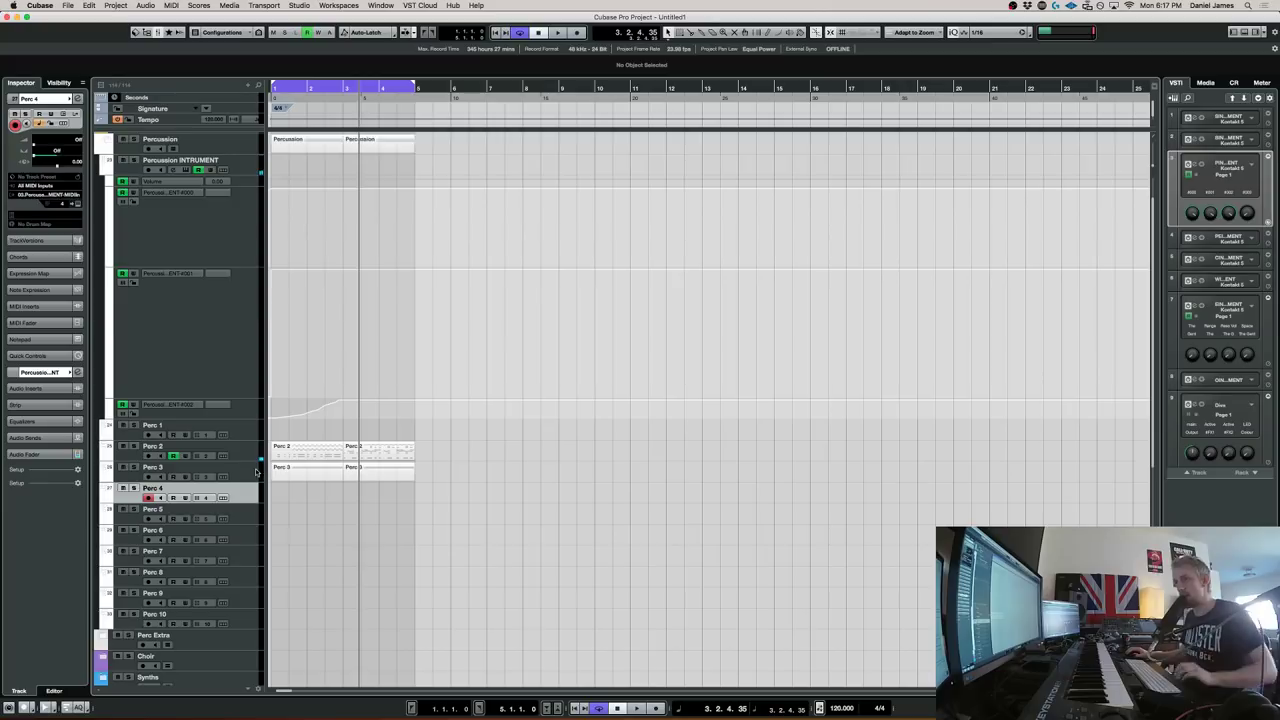
# Reopen Kontakt from the Perc 3 track and remove the 04 Loops 90bpm 4-4 Tight instrument without saving its changes
pyautogui.click(254, 474)
pyautogui.press('e')
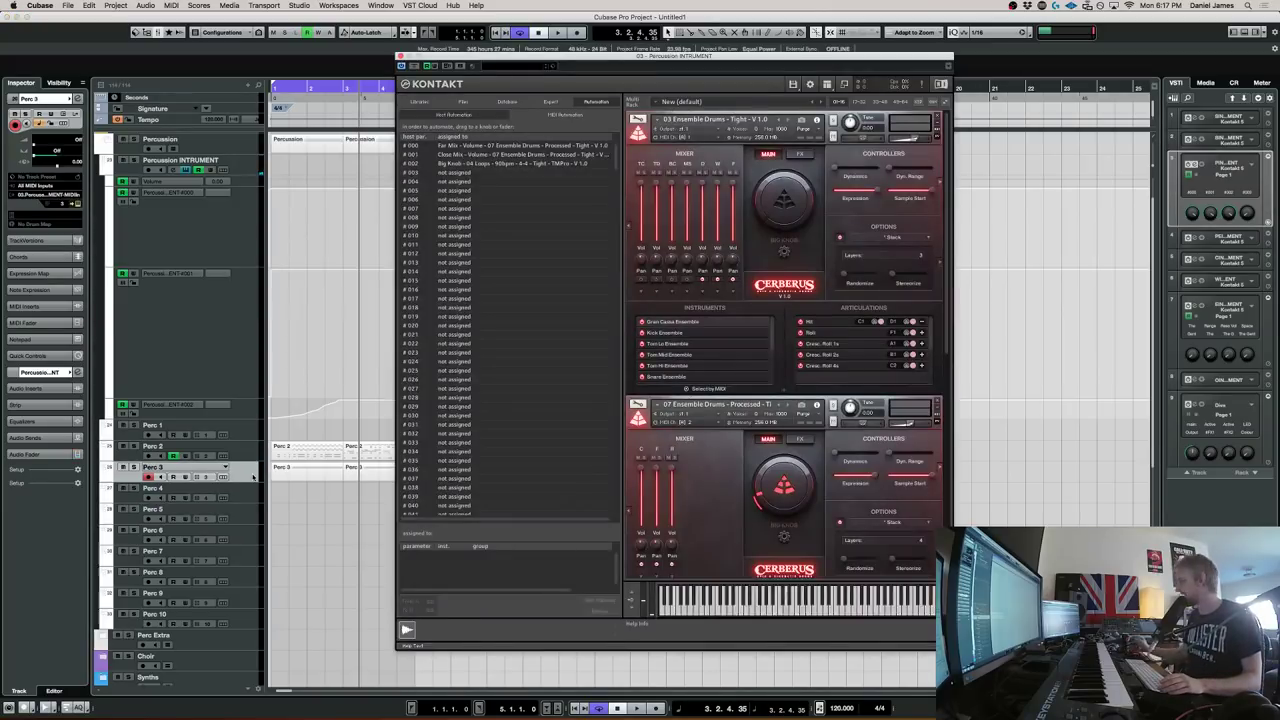
pyautogui.scroll(-5, 900, 250)
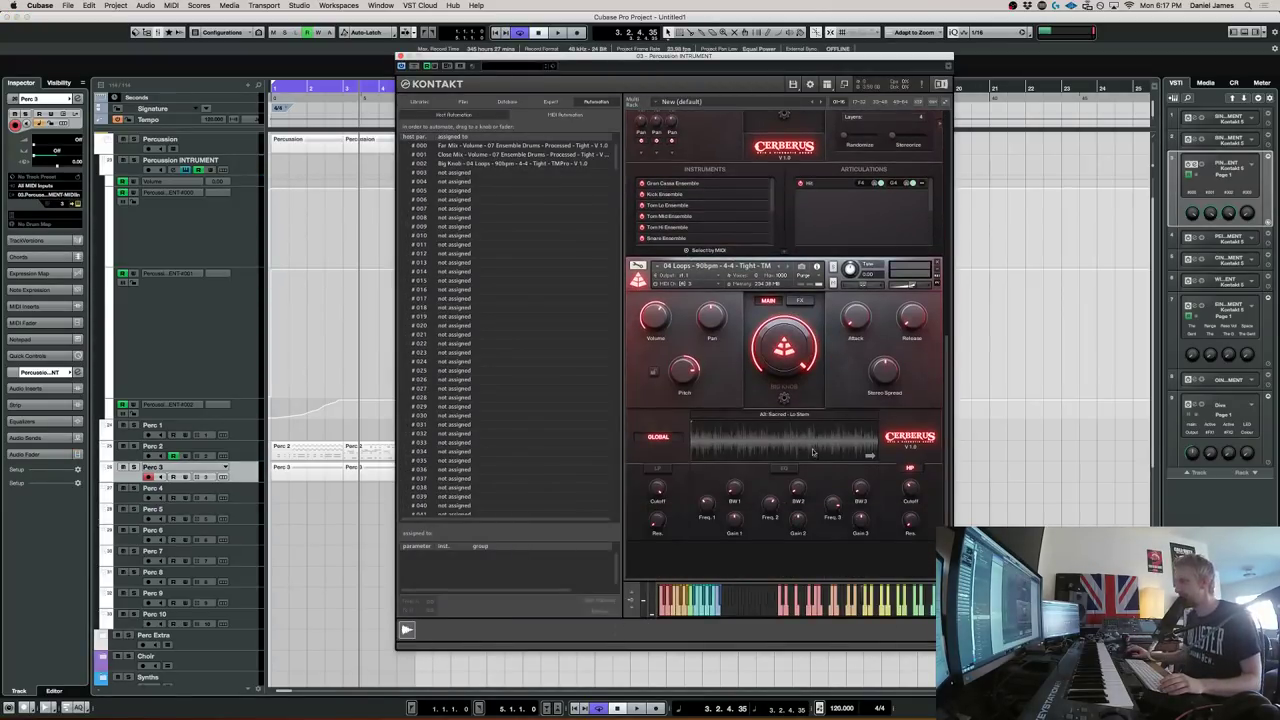
pyautogui.click(939, 262)
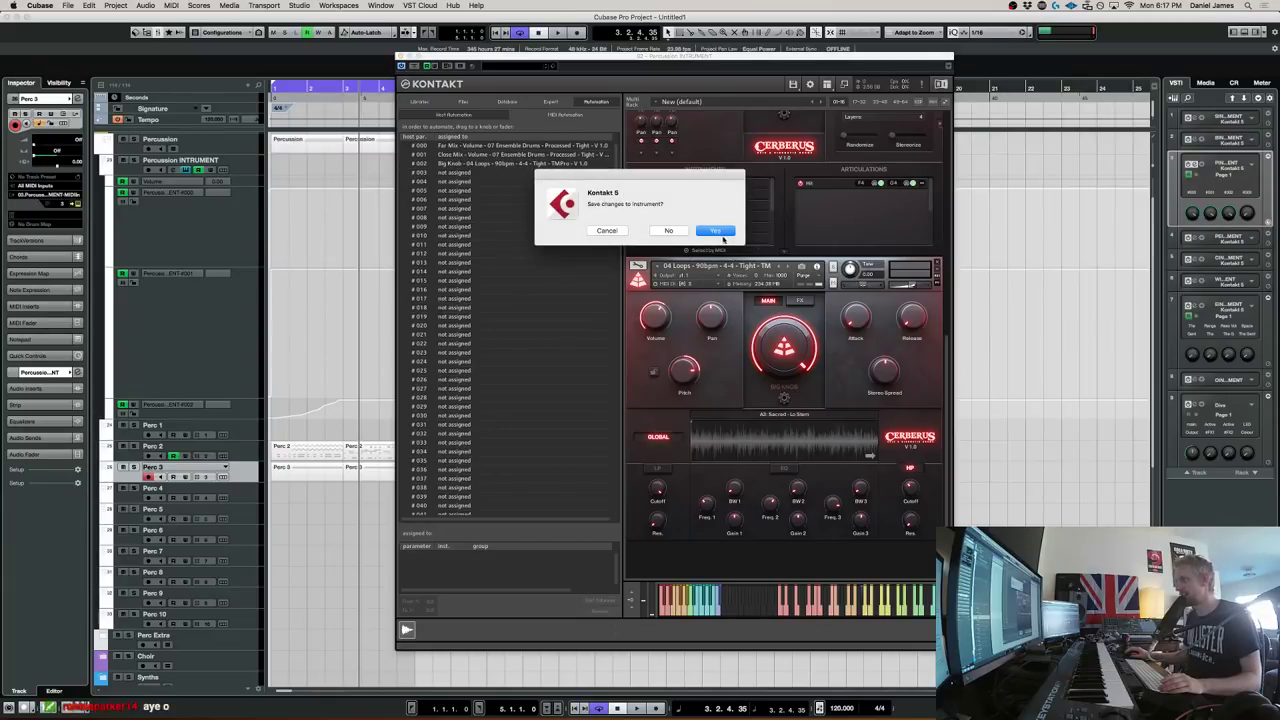
pyautogui.click(659, 230)
# Load 07 Loops - 120bpm - 4-4 - Loose - TMPro from the 02 Loops folder of the Quick-Load browser into the rack
pyautogui.scroll(3, 690, 380)
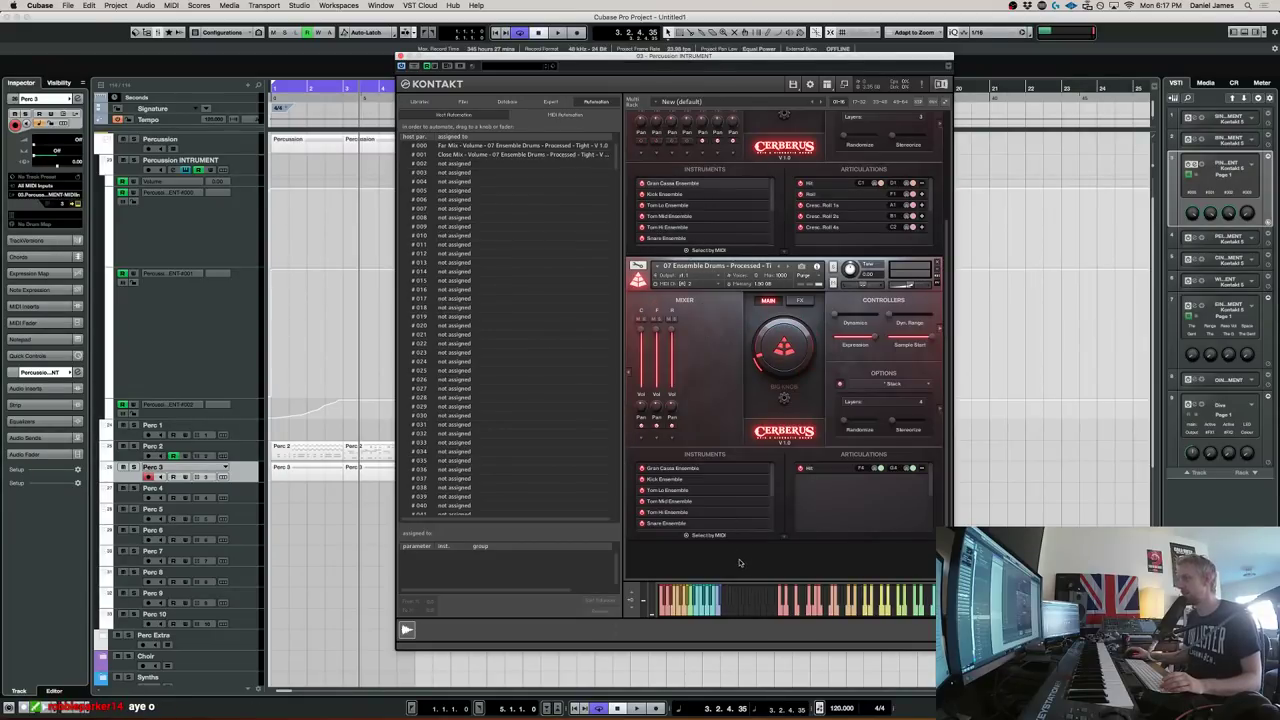
pyautogui.rightClick(727, 552)
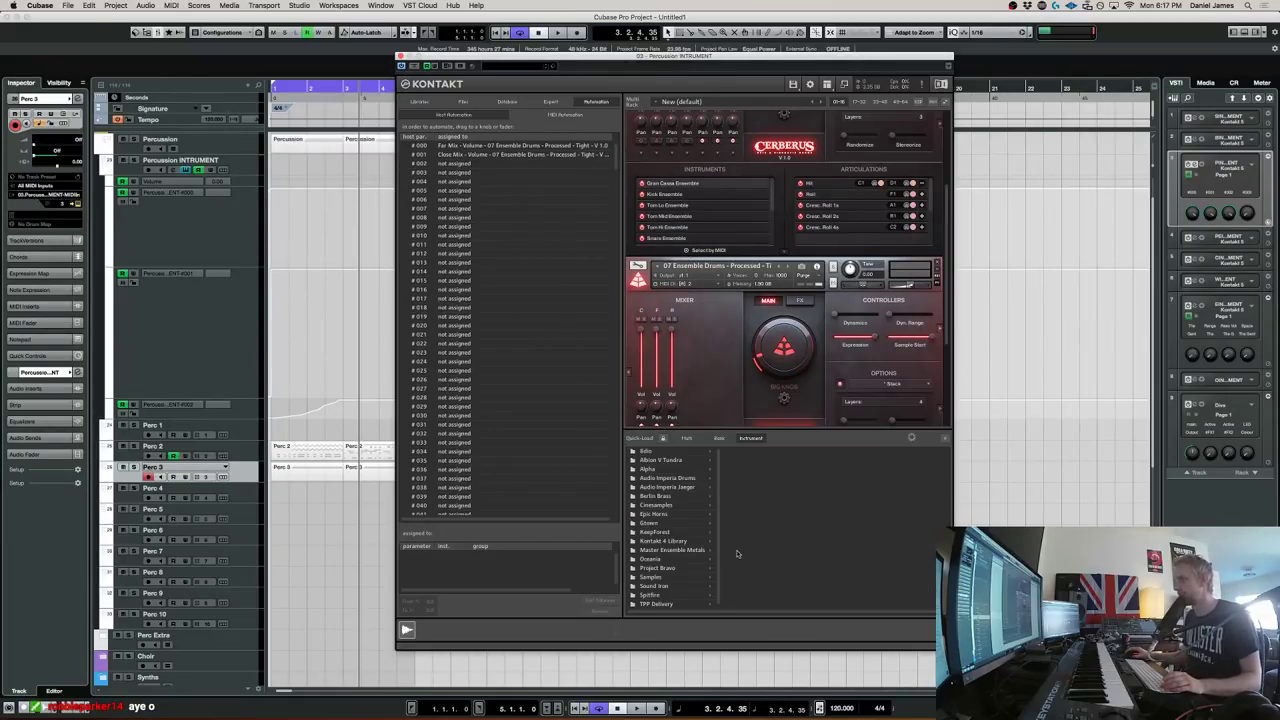
pyautogui.doubleClick(661, 486)
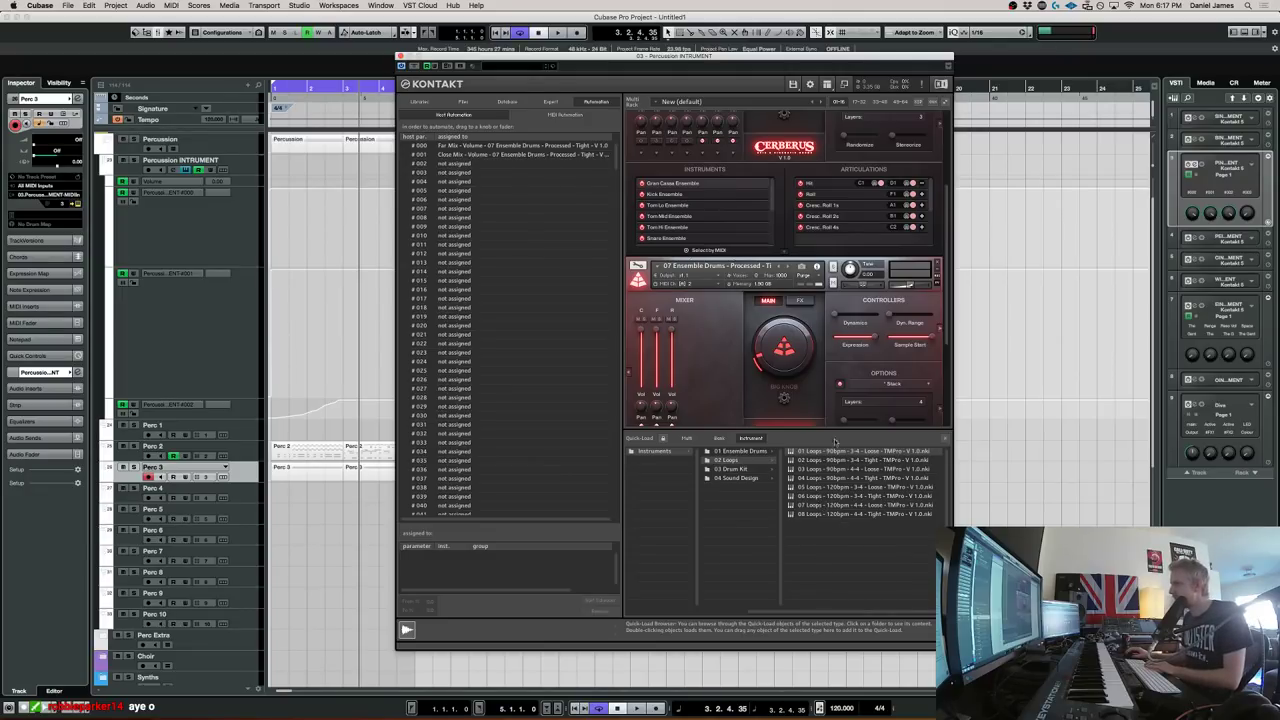
pyautogui.scroll(-5, 862, 342)
pyautogui.moveTo(845, 506); pyautogui.dragTo(788, 421)
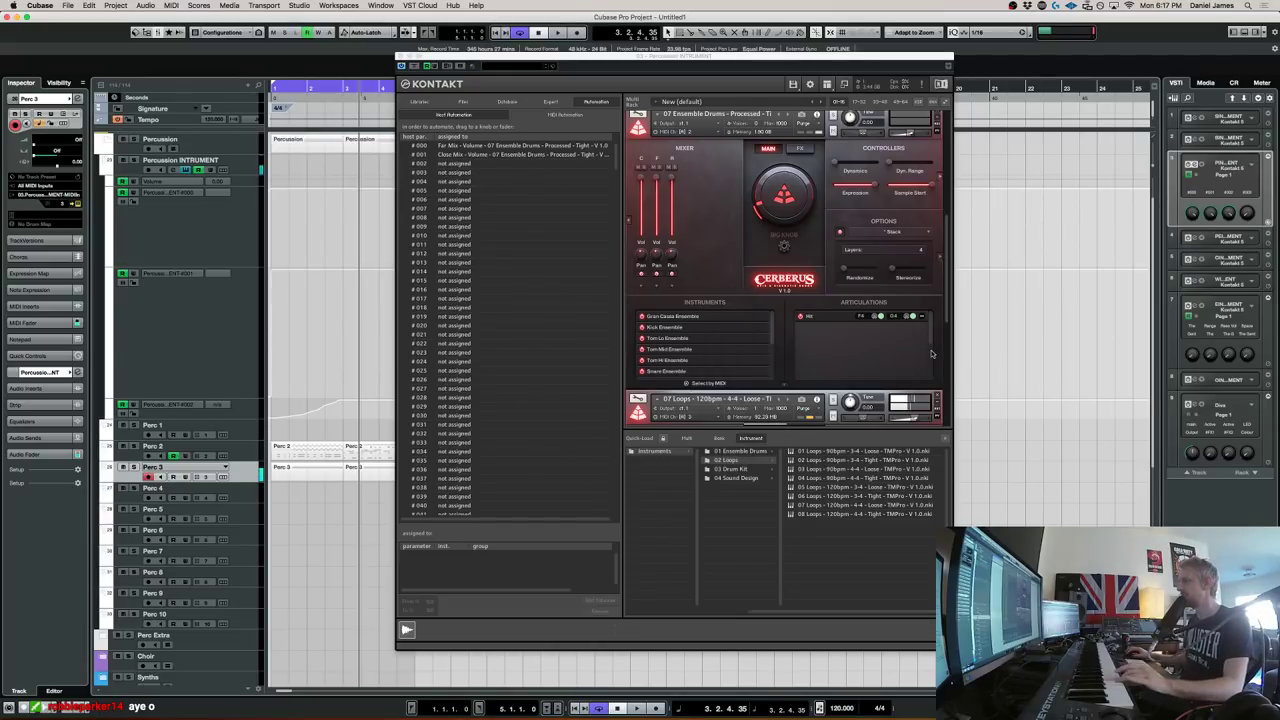
# Bring the new 120bpm loops instrument into view and audition its loops over playback from the project start
pyautogui.moveTo(947, 284); pyautogui.dragTo(948, 327)
pyautogui.scroll(-4, 944, 330)
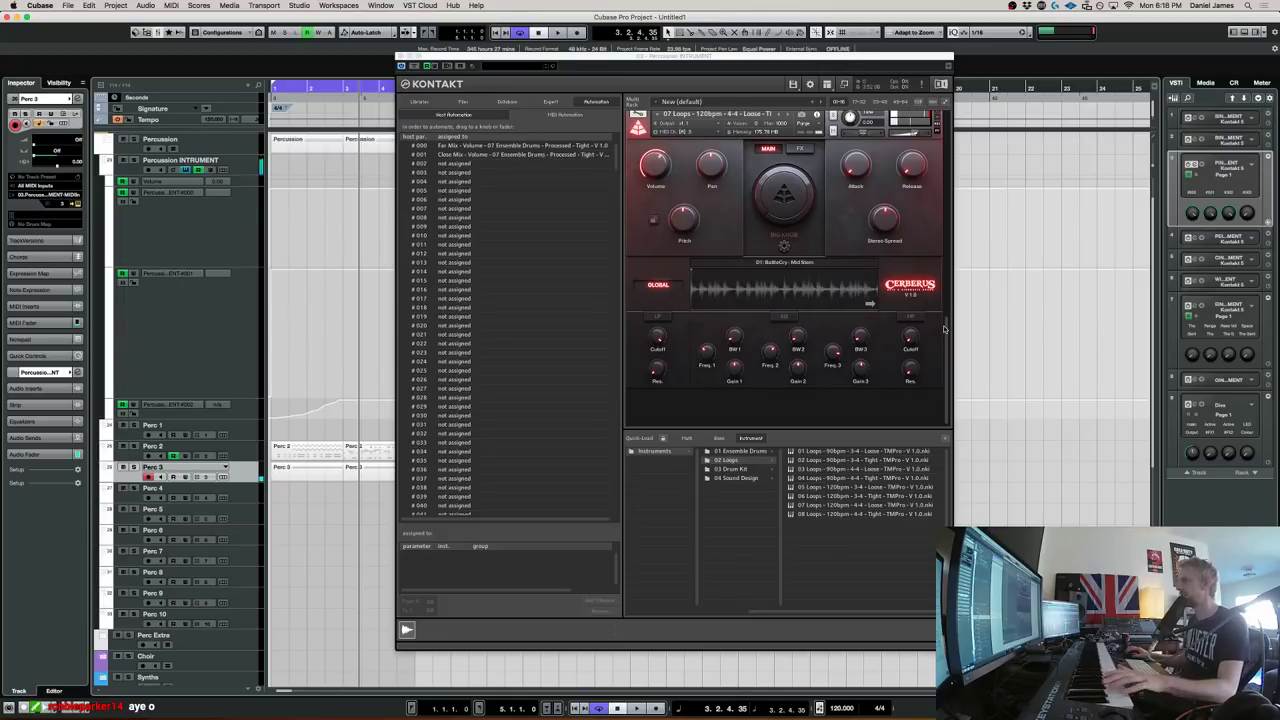
pyautogui.press('KP_Decimal')
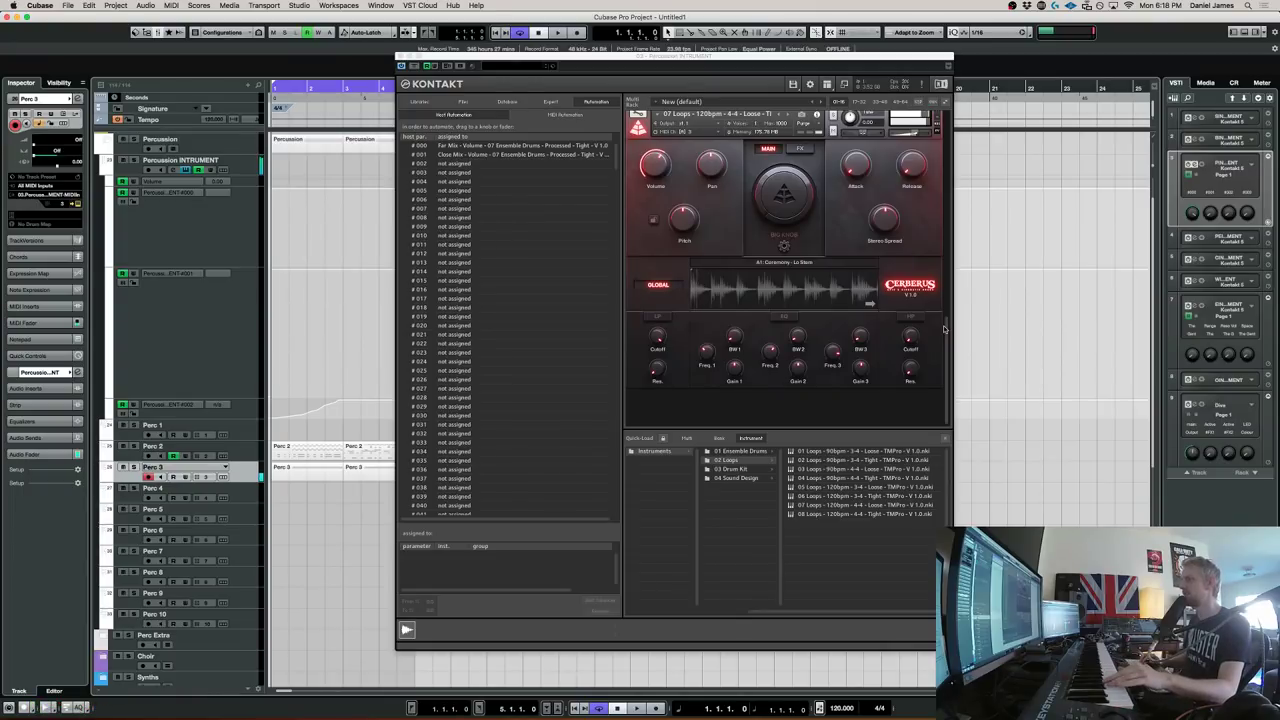
pyautogui.press('space')
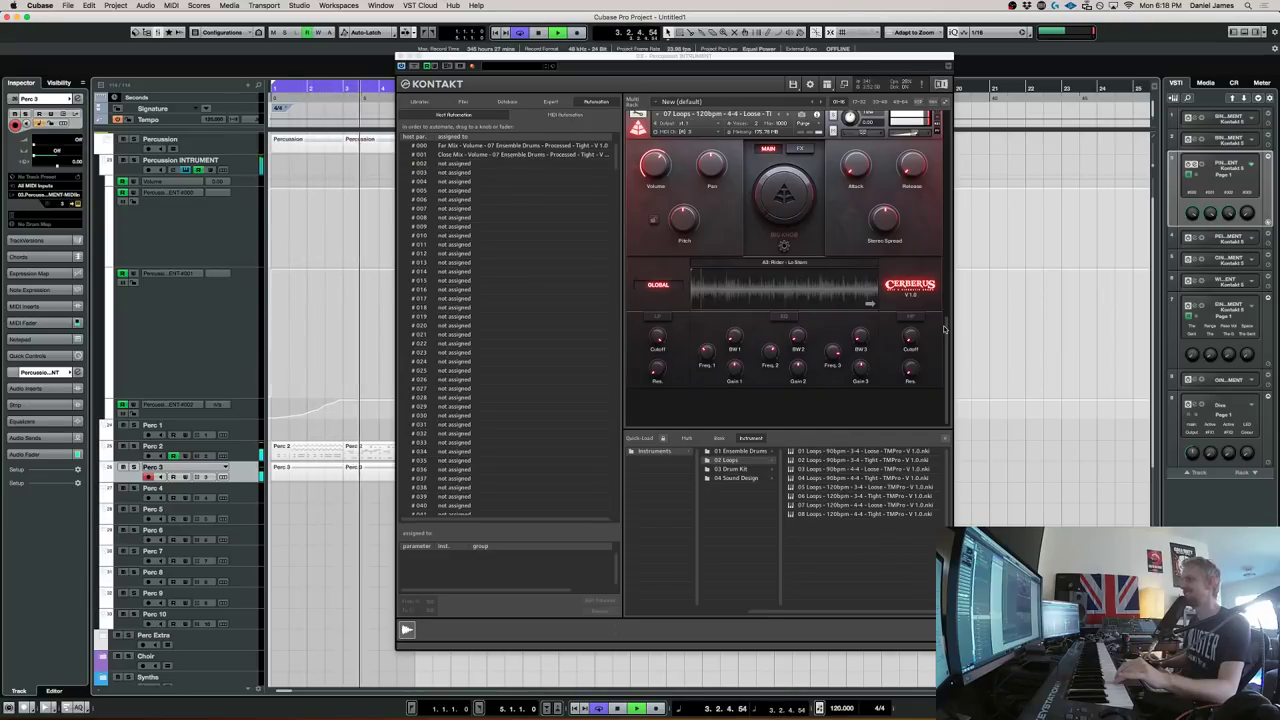
# Solo the Perc 3 track and play its 120bpm loops over the four-bar cycle
pyautogui.press('space')
pyautogui.press('space')
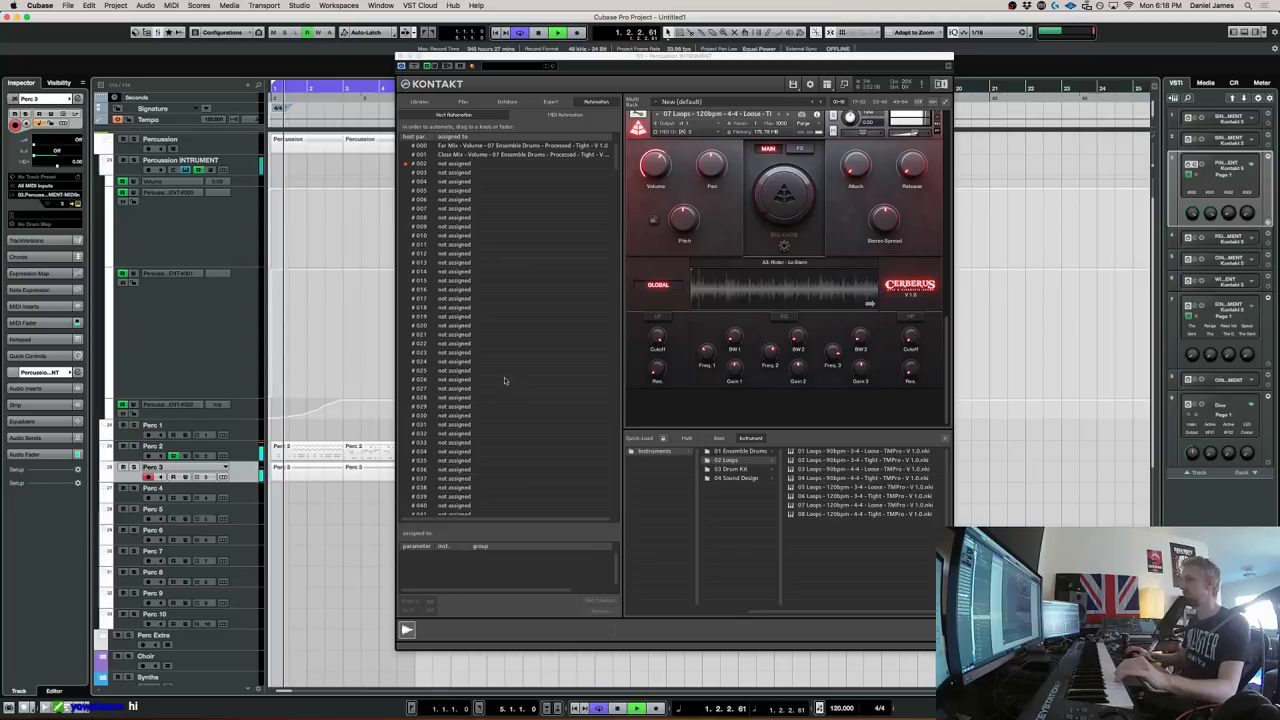
pyautogui.click(132, 467)
pyautogui.press('space')
pyautogui.press('space')
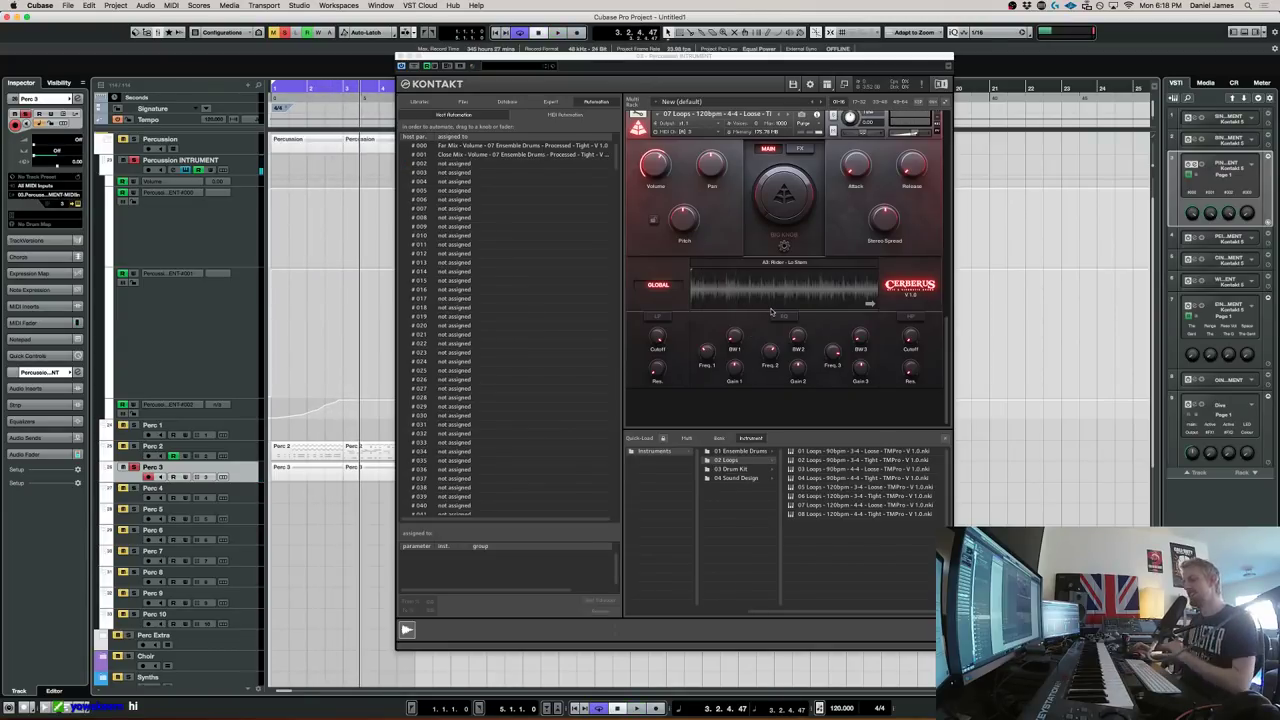
# Close Kontakt's Quick-Load browser so the whole 120bpm loops instrument can be seen
pyautogui.click(944, 438)
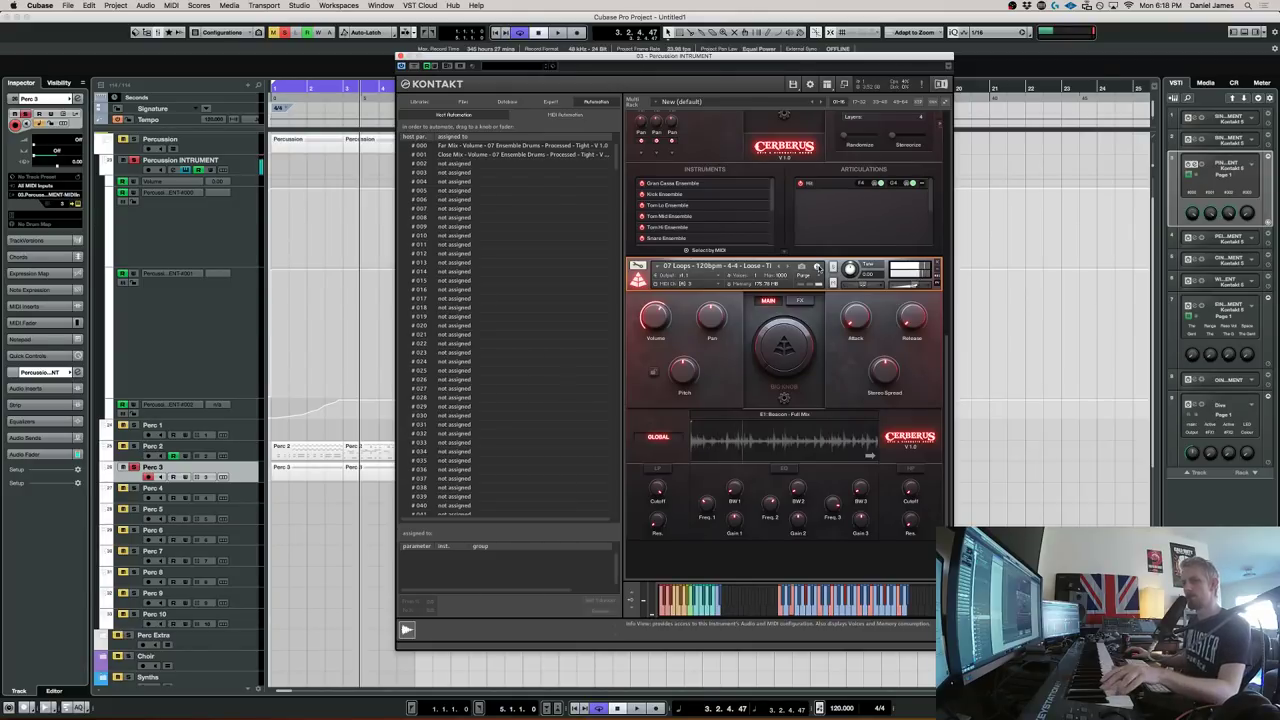
pyautogui.press('super+Tab')
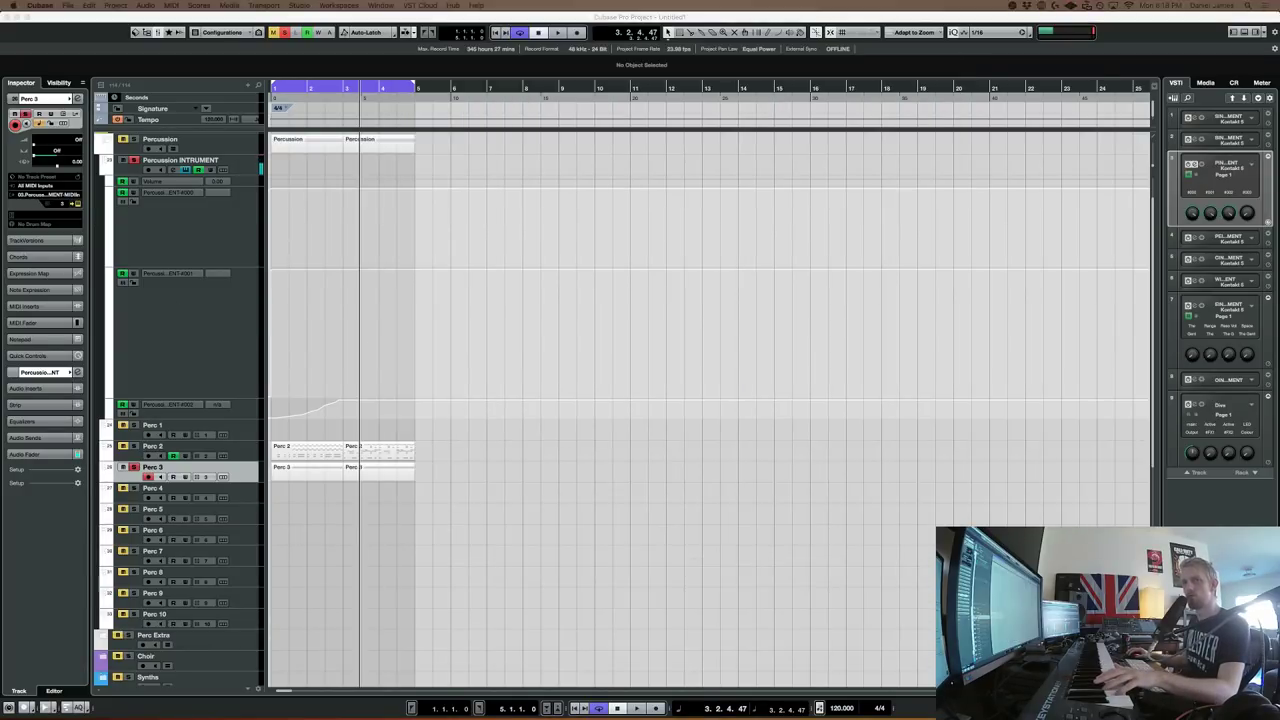
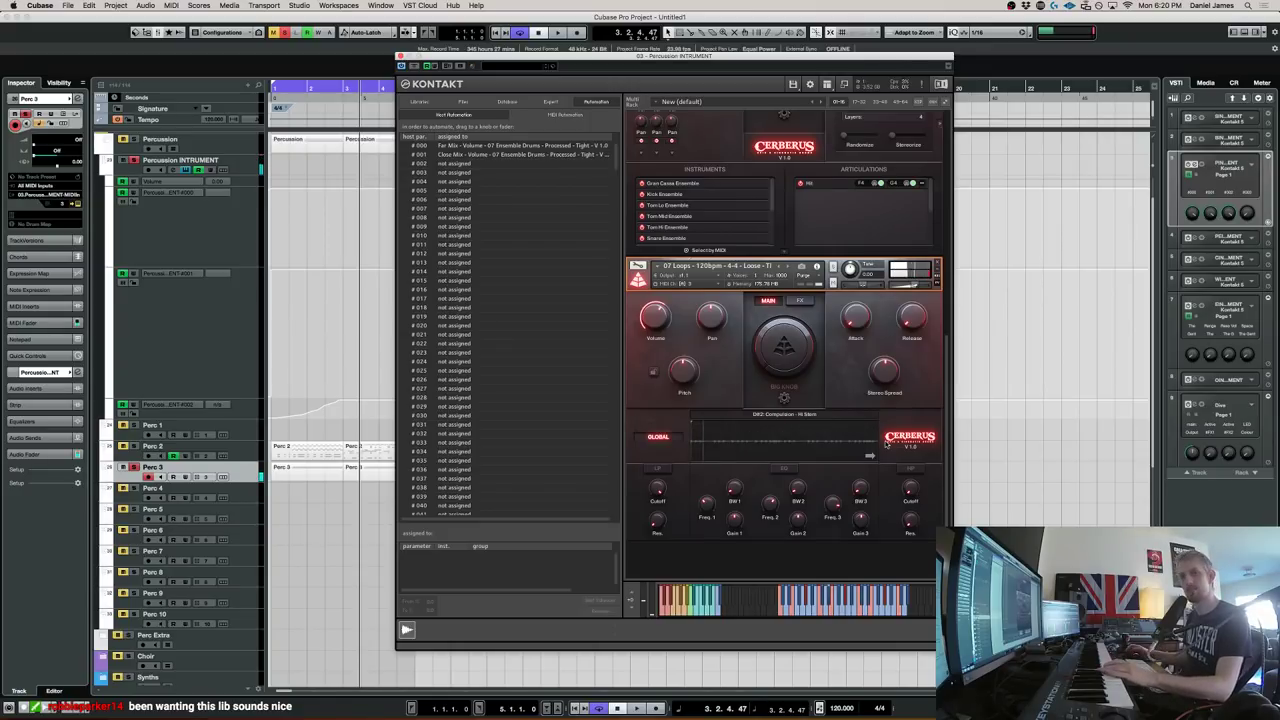
# Glue the two Perc 2 parts into one four-bar part and close the Kontakt window
pyautogui.click(374, 453)
pyautogui.press('4')
pyautogui.click(295, 456)
pyautogui.click(294, 455)
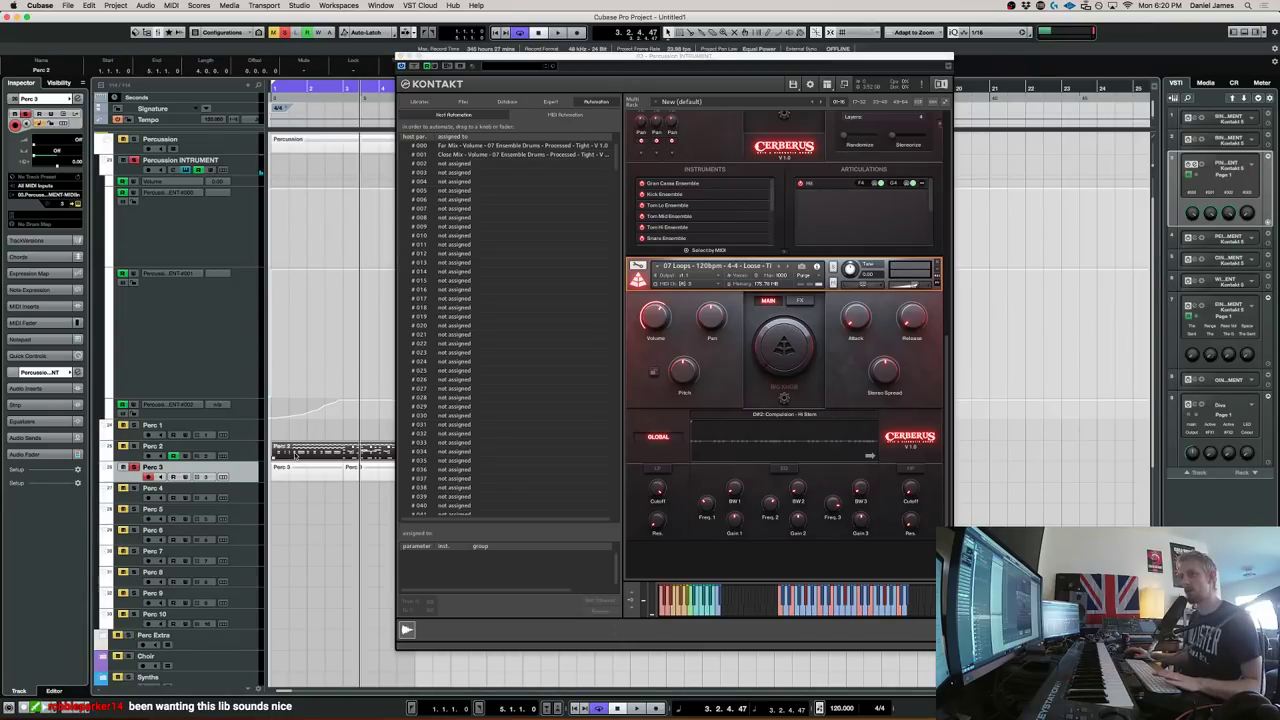
pyautogui.click(400, 60)
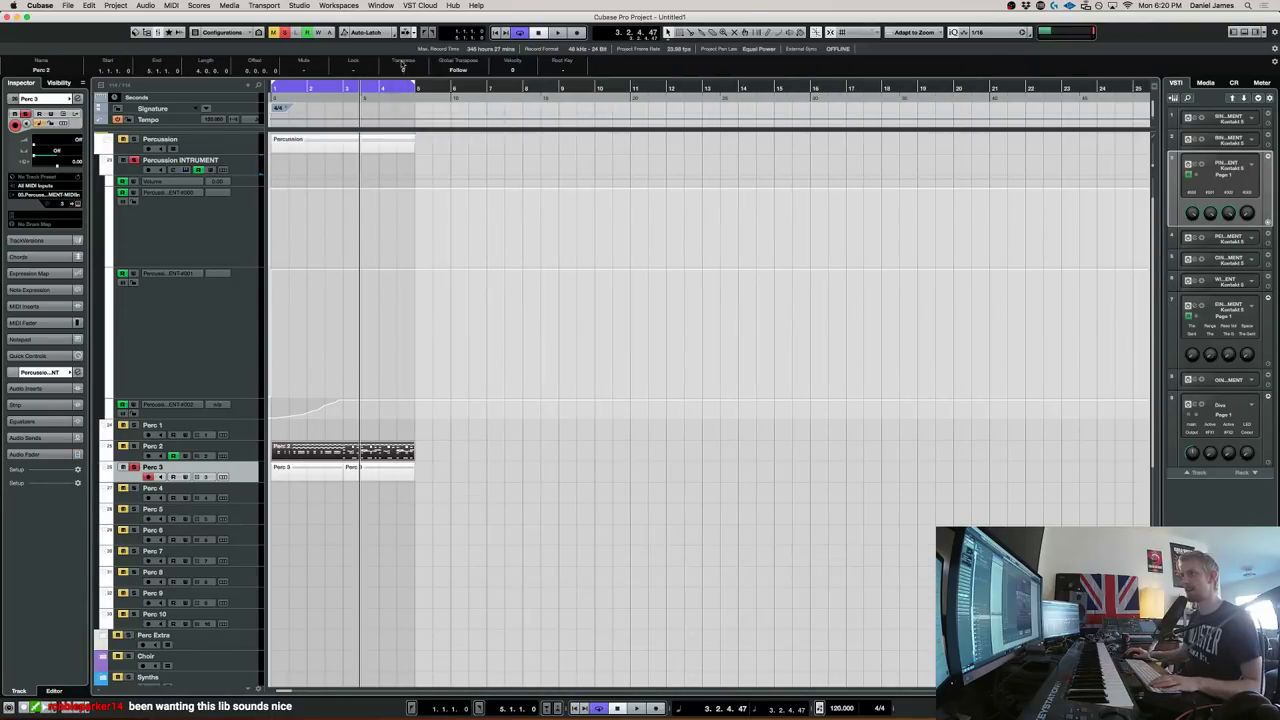
# Open the glued Perc 2 part in the Key Editor and check its C1 notes and playback from bar 3
pyautogui.doubleClick(345, 447)
pyautogui.press('space')
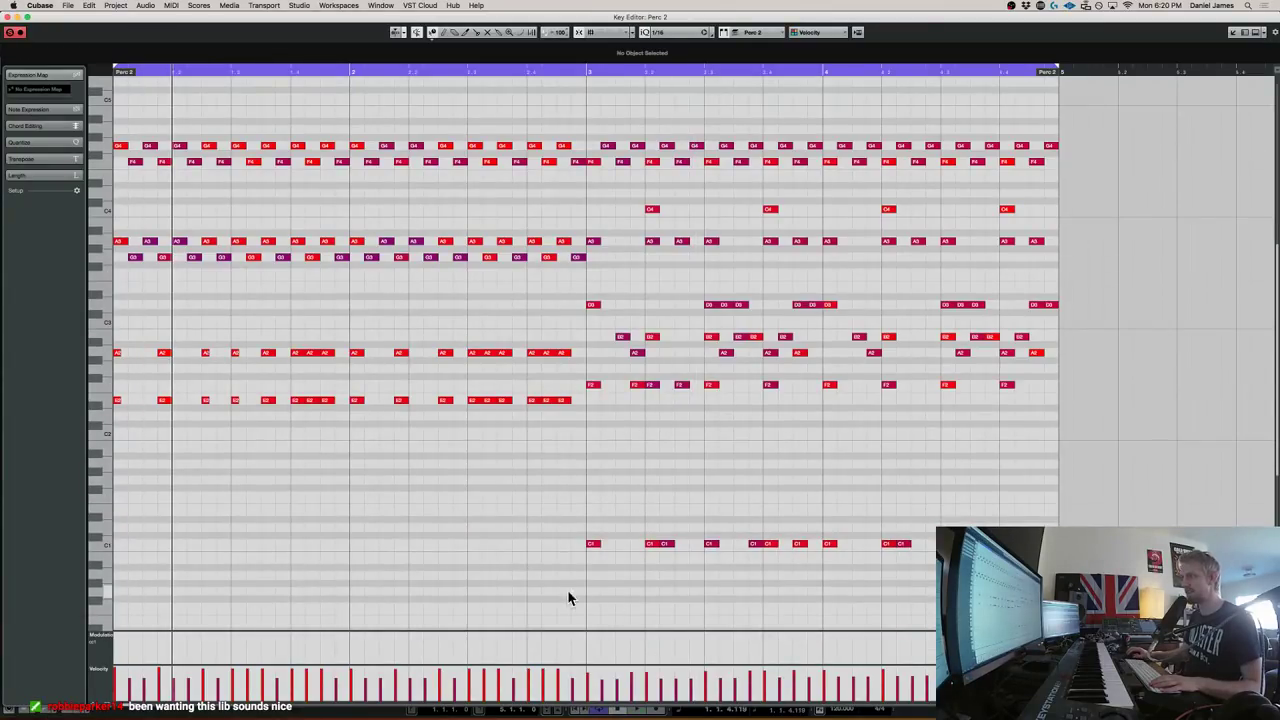
pyautogui.moveTo(592, 566); pyautogui.dragTo(1142, 460)
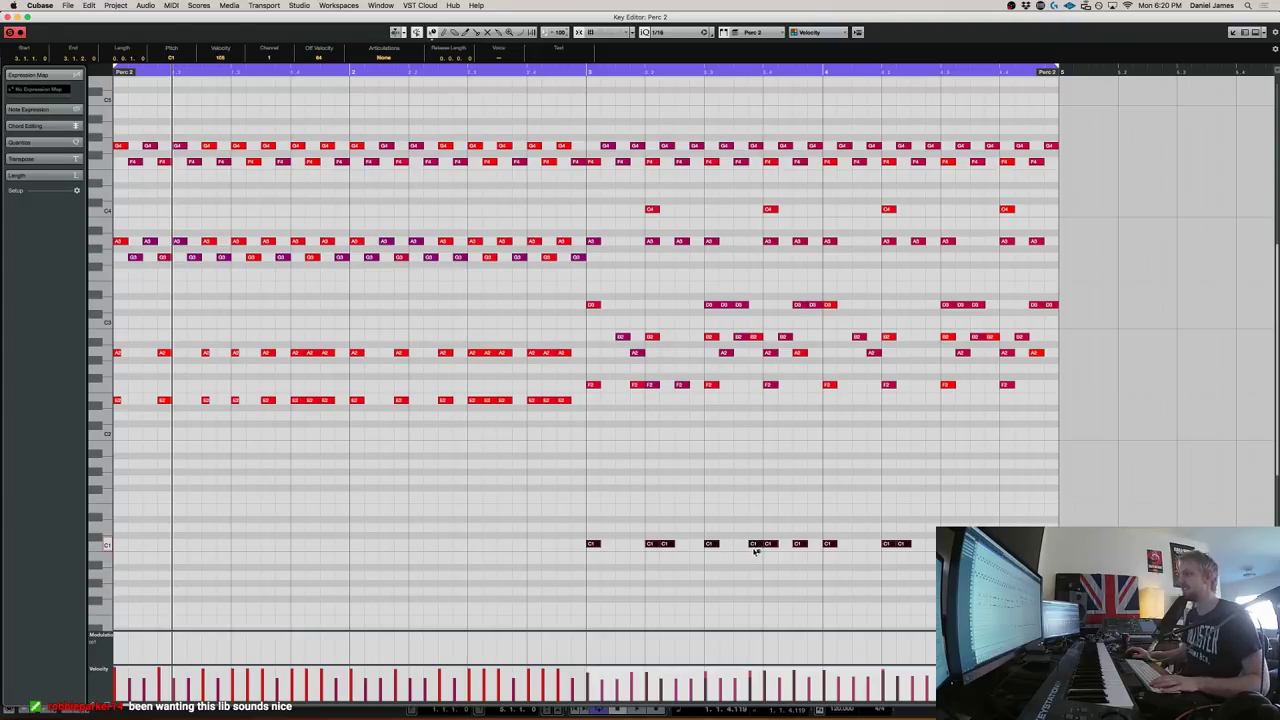
pyautogui.click(669, 126)
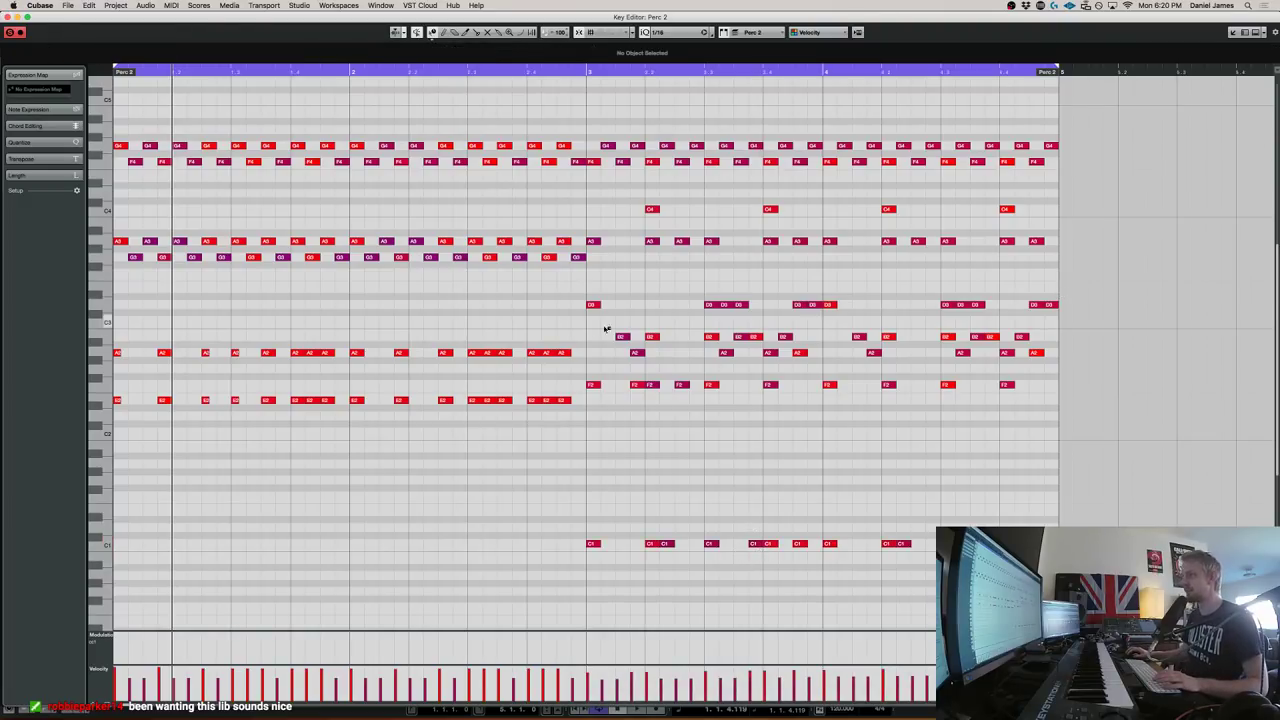
pyautogui.click(586, 69)
pyautogui.press('space')
pyautogui.press('Return')
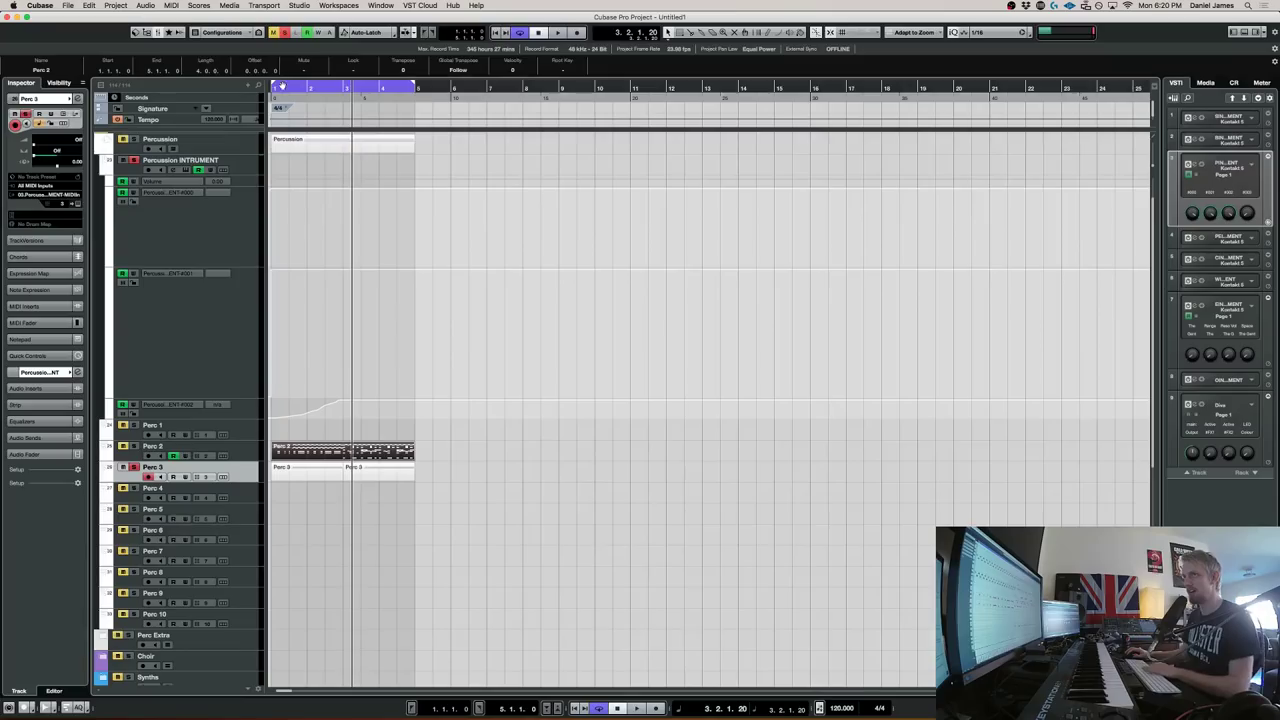
# Switch the solo from Perc 3 to Perc 2 and play its part from bar 3 in the Key Editor
pyautogui.click(287, 33)
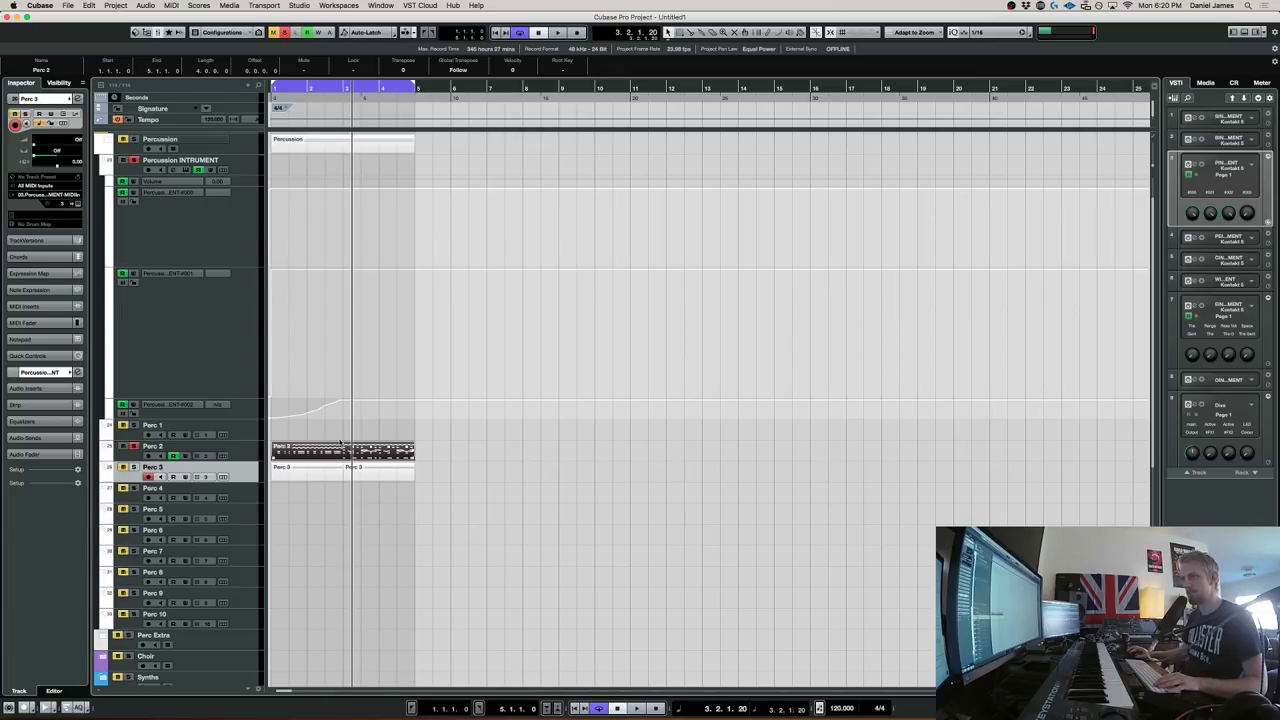
pyautogui.doubleClick(358, 451)
pyautogui.click(575, 68)
pyautogui.press('space')
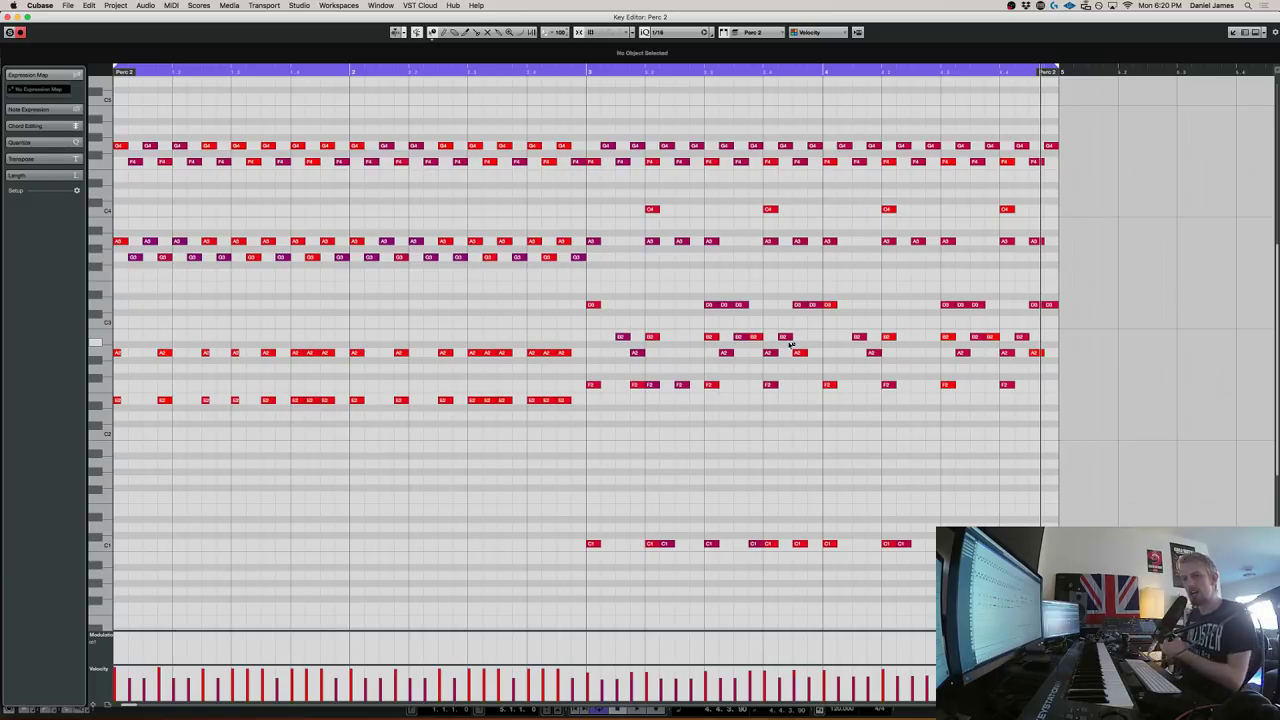
pyautogui.press('KP_Subtract')
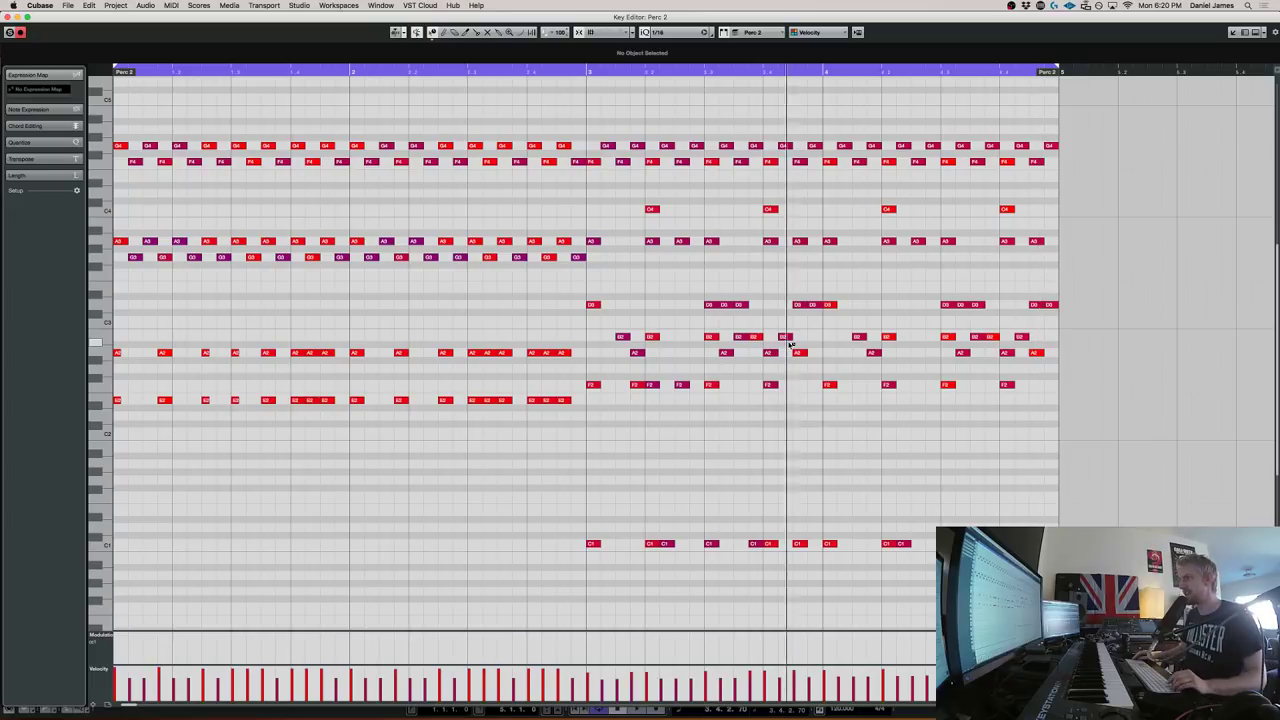
# Delete every note above C1 in bars 3 and 4, play the C1 notes alone, and undo the deletion
pyautogui.click(591, 545)
pyautogui.moveTo(1118, 464); pyautogui.dragTo(598, 128)
pyautogui.press('Delete')
pyautogui.press('space')
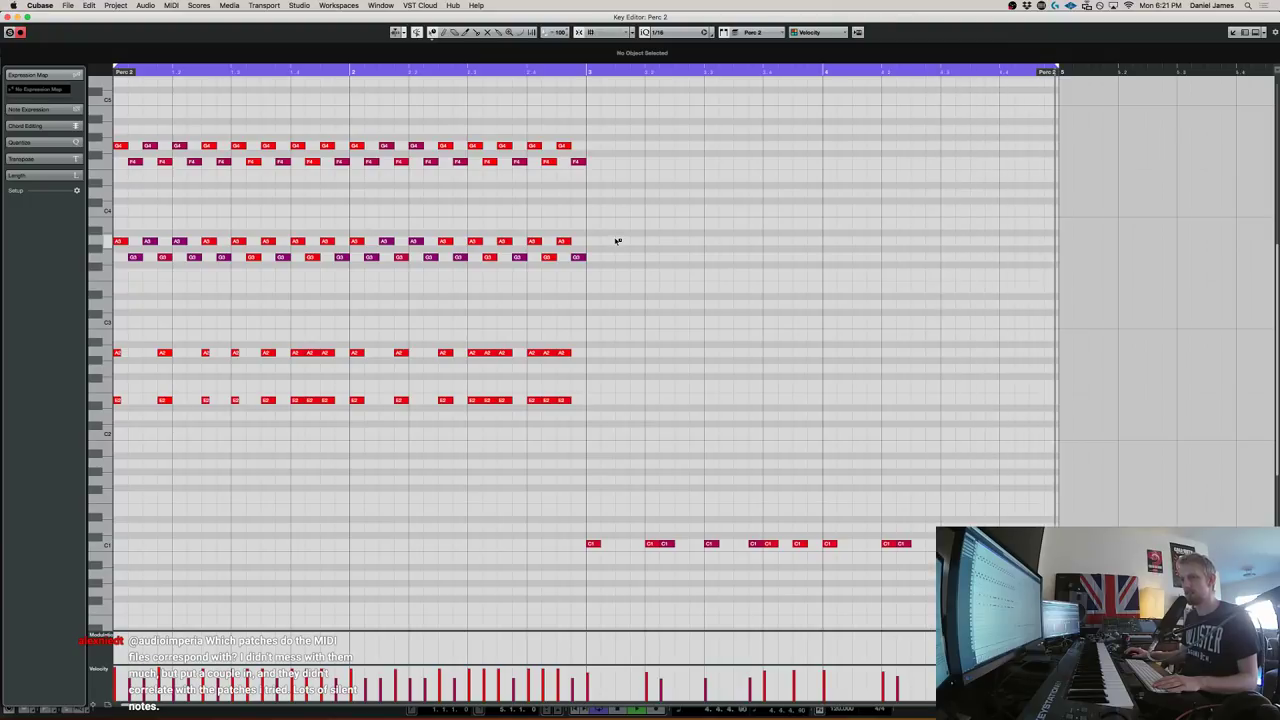
pyautogui.press('super+z')
# Delete the C1, F2, F4 and G4 notes in bars 3 and 4 to isolate the middle notes, and restore the F4 and G4 notes
pyautogui.moveTo(1160, 550); pyautogui.dragTo(586, 380)
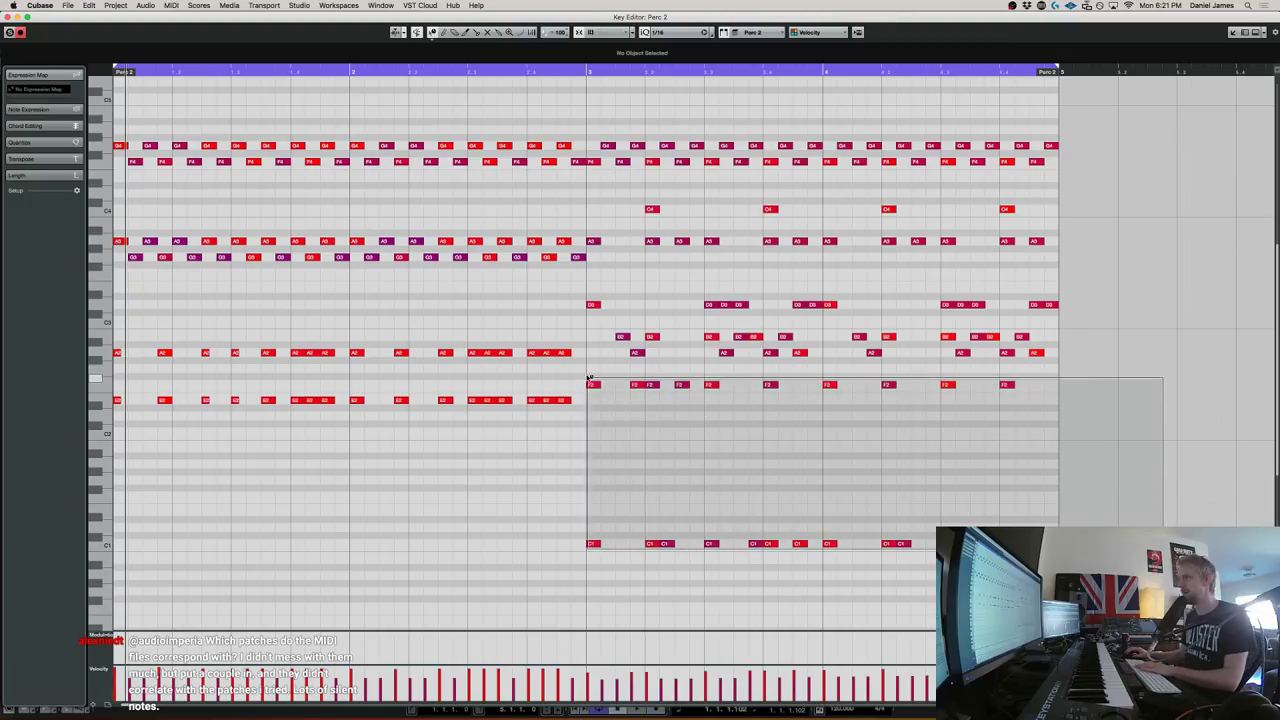
pyautogui.press('Delete')
pyautogui.moveTo(1087, 170); pyautogui.dragTo(590, 87)
pyautogui.press('Delete')
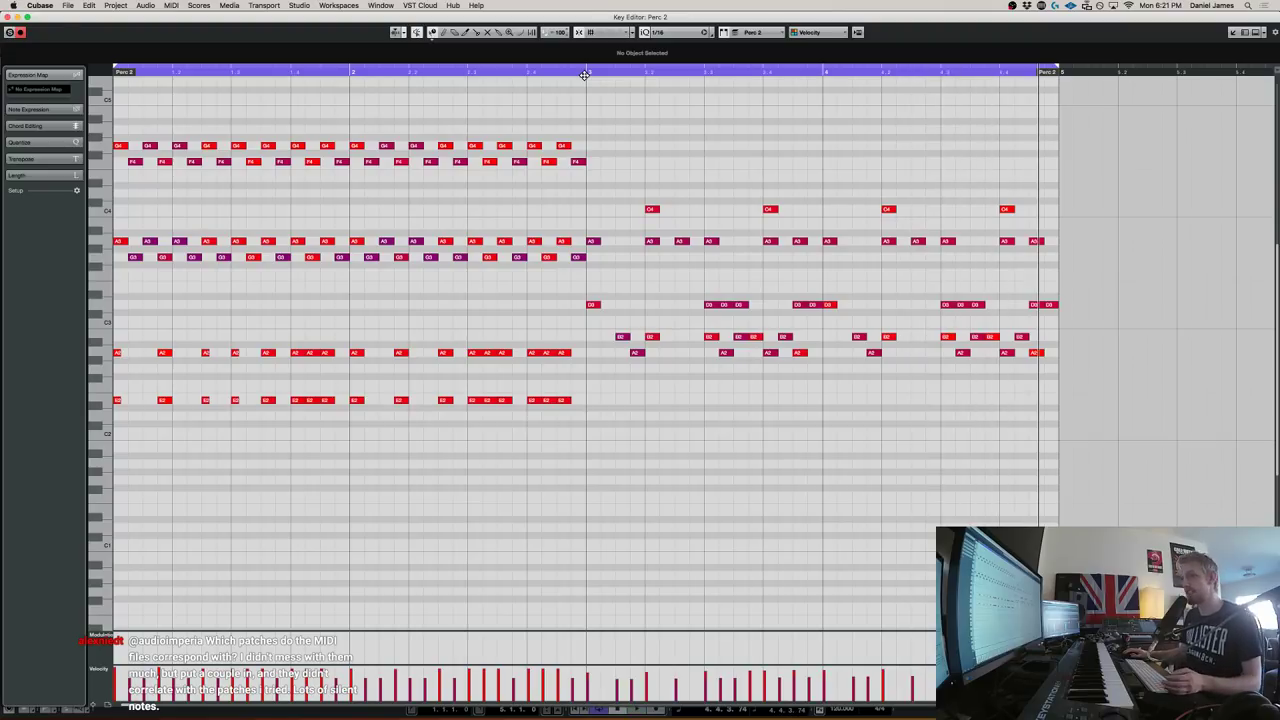
pyautogui.press('super+z')
# Delete the A2 to C4 notes in bars 3 and 4, play the F4 and G4 notes alone, and undo the remaining deletions
pyautogui.moveTo(1102, 414); pyautogui.dragTo(596, 195)
pyautogui.press('Delete')
pyautogui.press('space')
pyautogui.click(580, 70)
pyautogui.click(580, 70)
pyautogui.press('space')
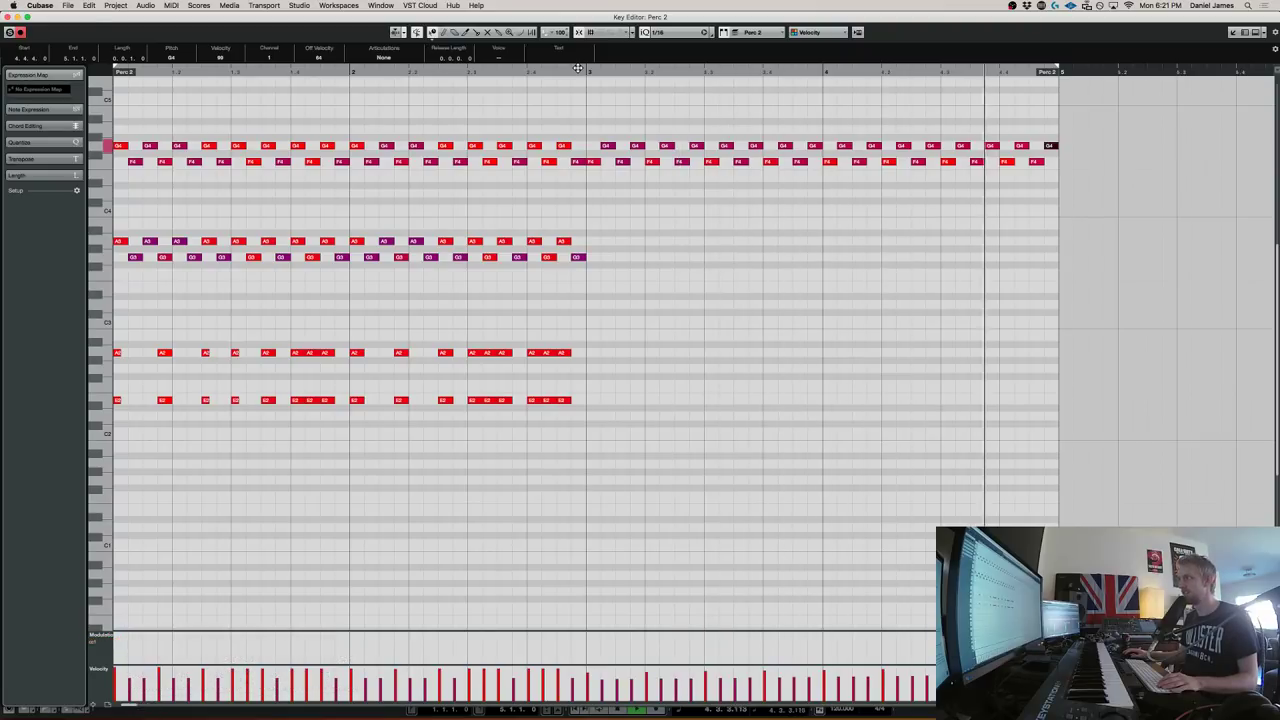
pyautogui.press('space')
pyautogui.press('super+z')
pyautogui.press('super+z')
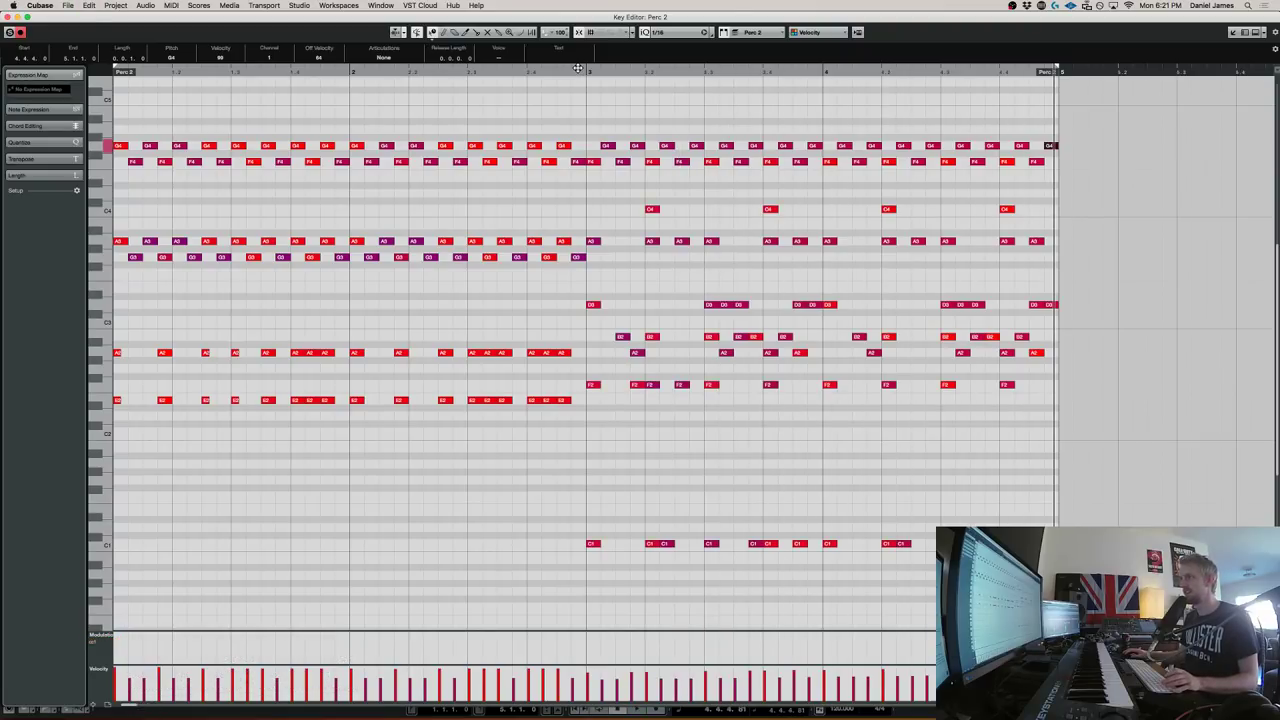
# Play the complete Perc 2 pattern from bar 3 and close the Key Editor
pyautogui.click(585, 68)
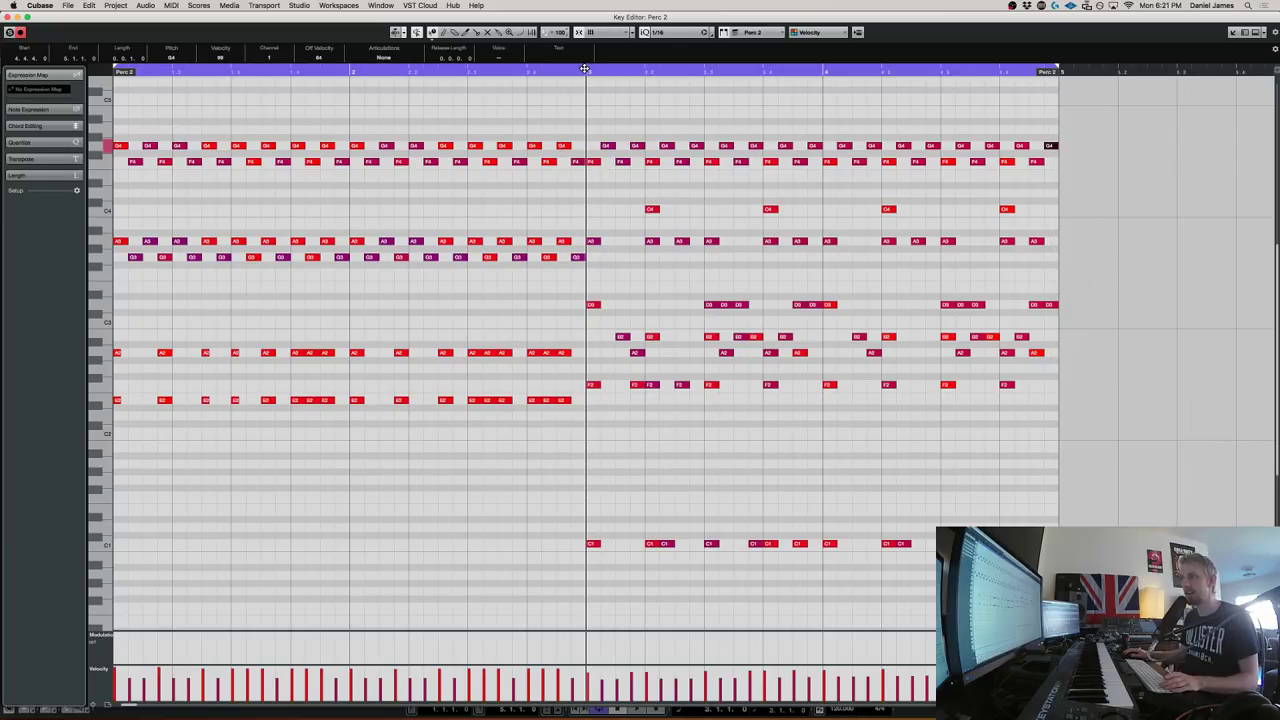
pyautogui.press('space')
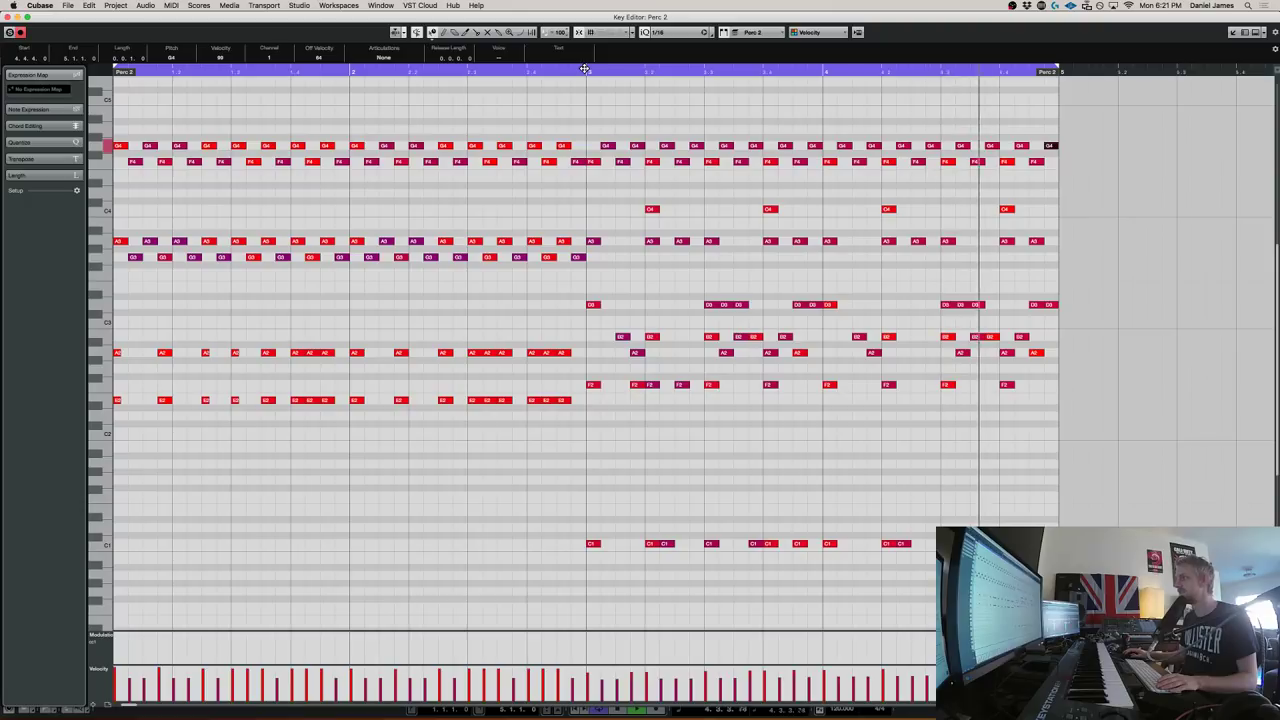
pyautogui.press('space')
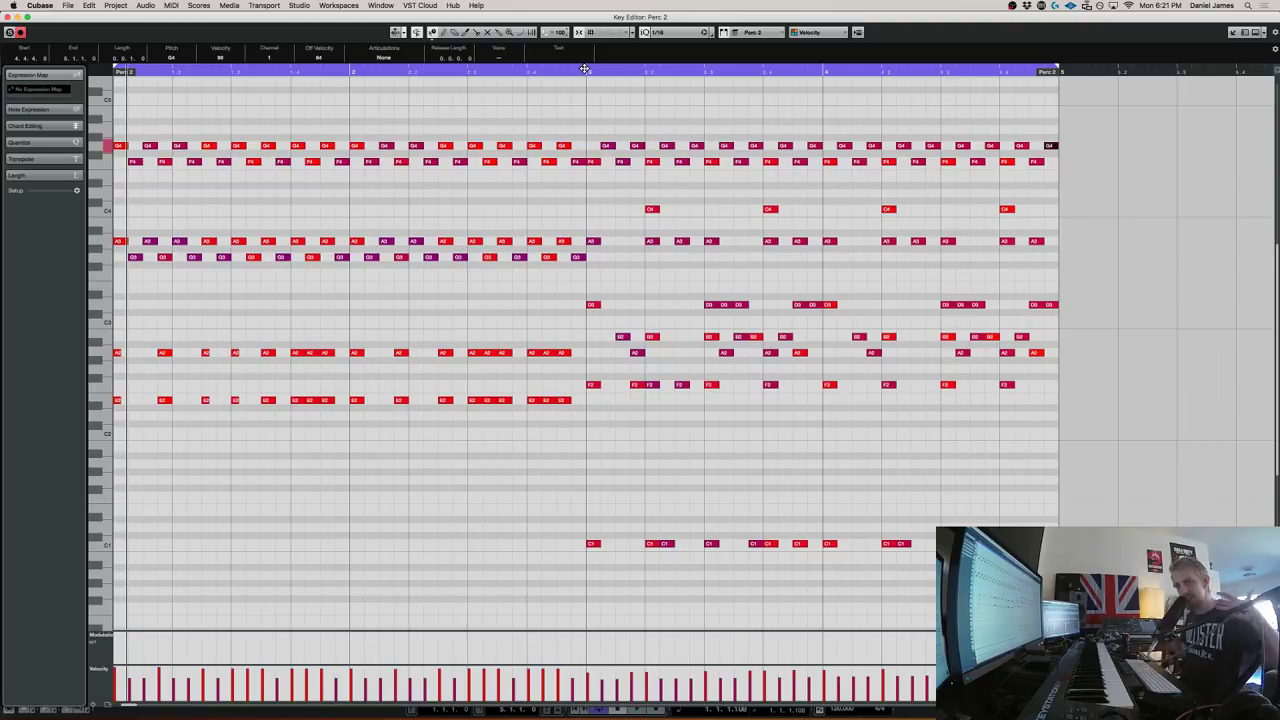
pyautogui.click(701, 356)
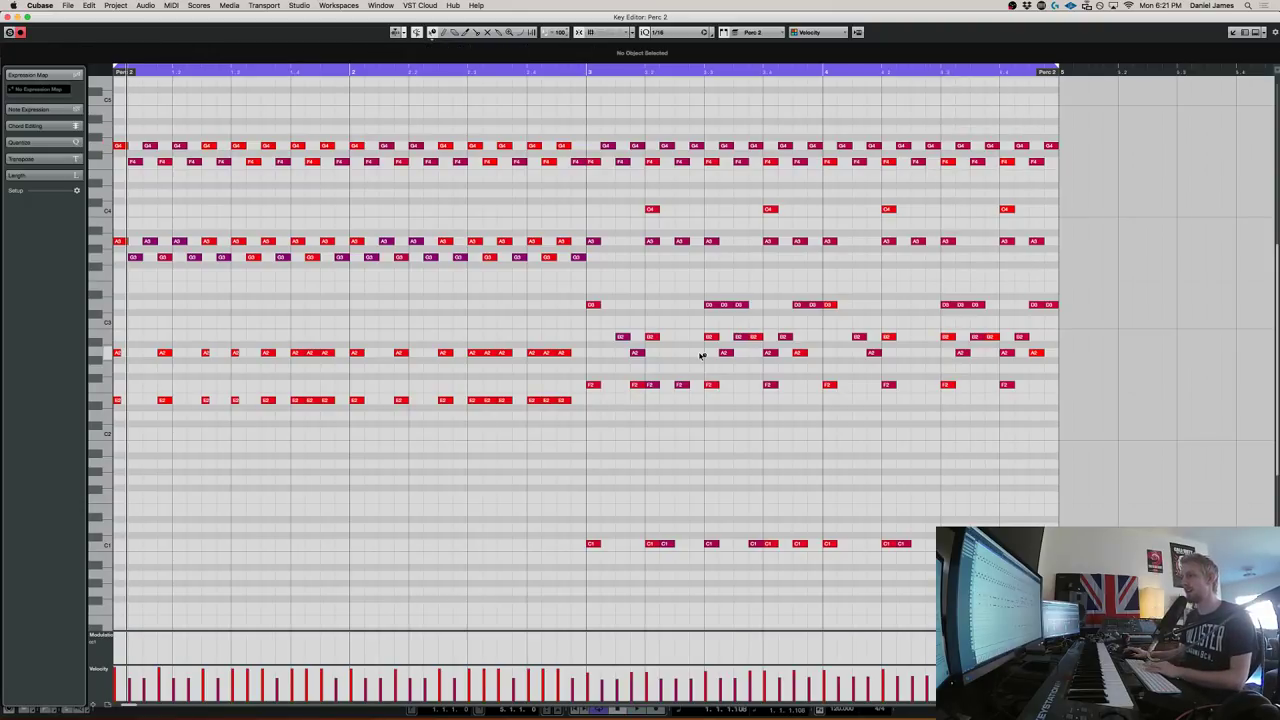
pyautogui.press('Return')
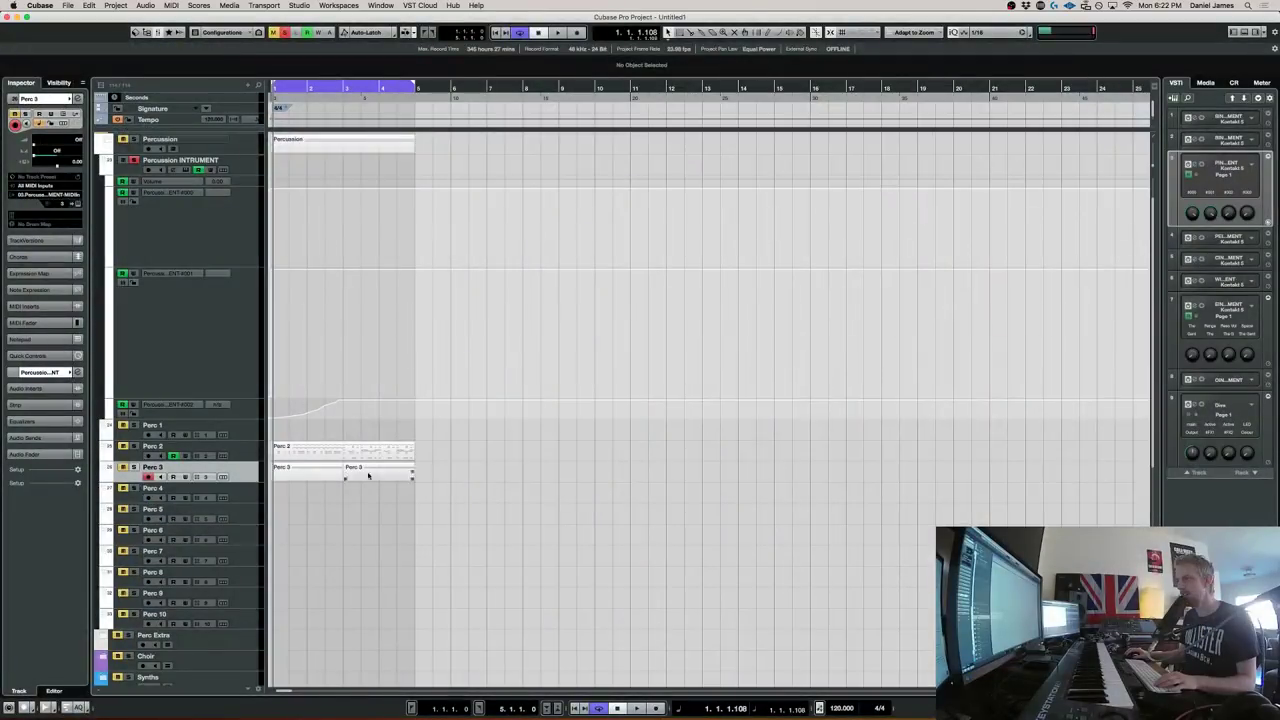
# Turn off the track solo and import a MIDI groove onto the Perc 2 track at bar 5
pyautogui.click(285, 33)
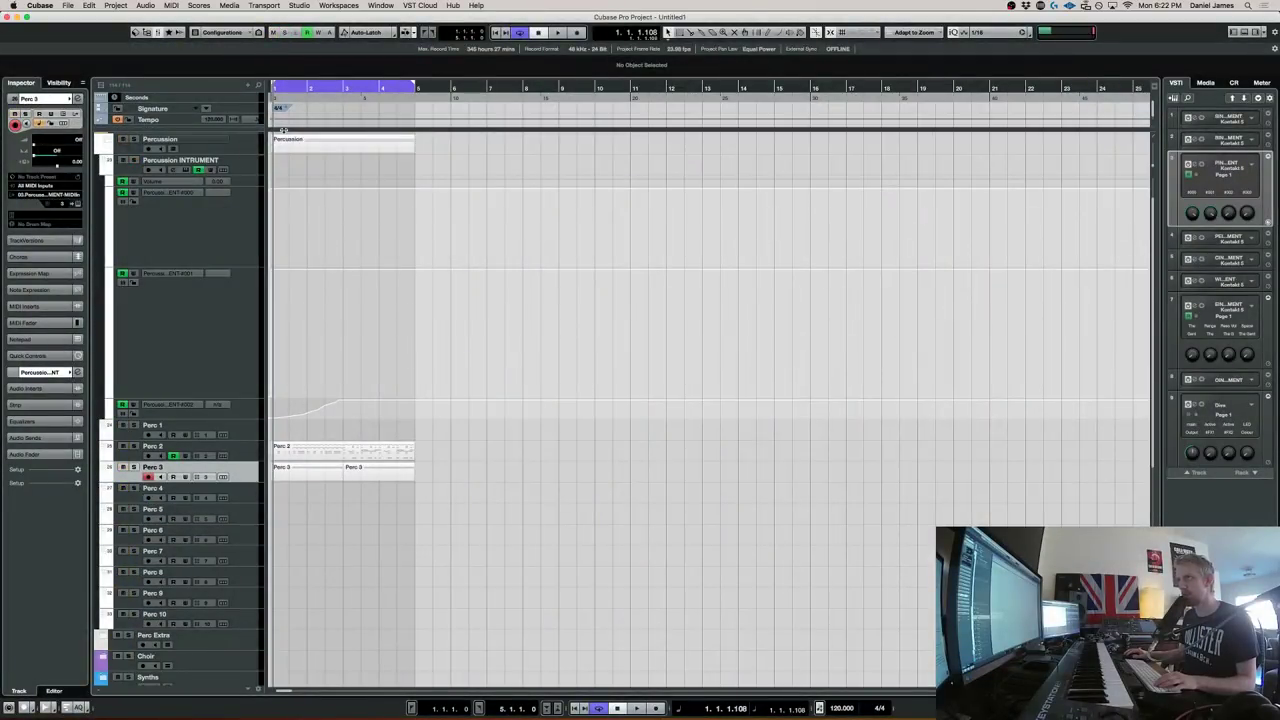
pyautogui.click(236, 446)
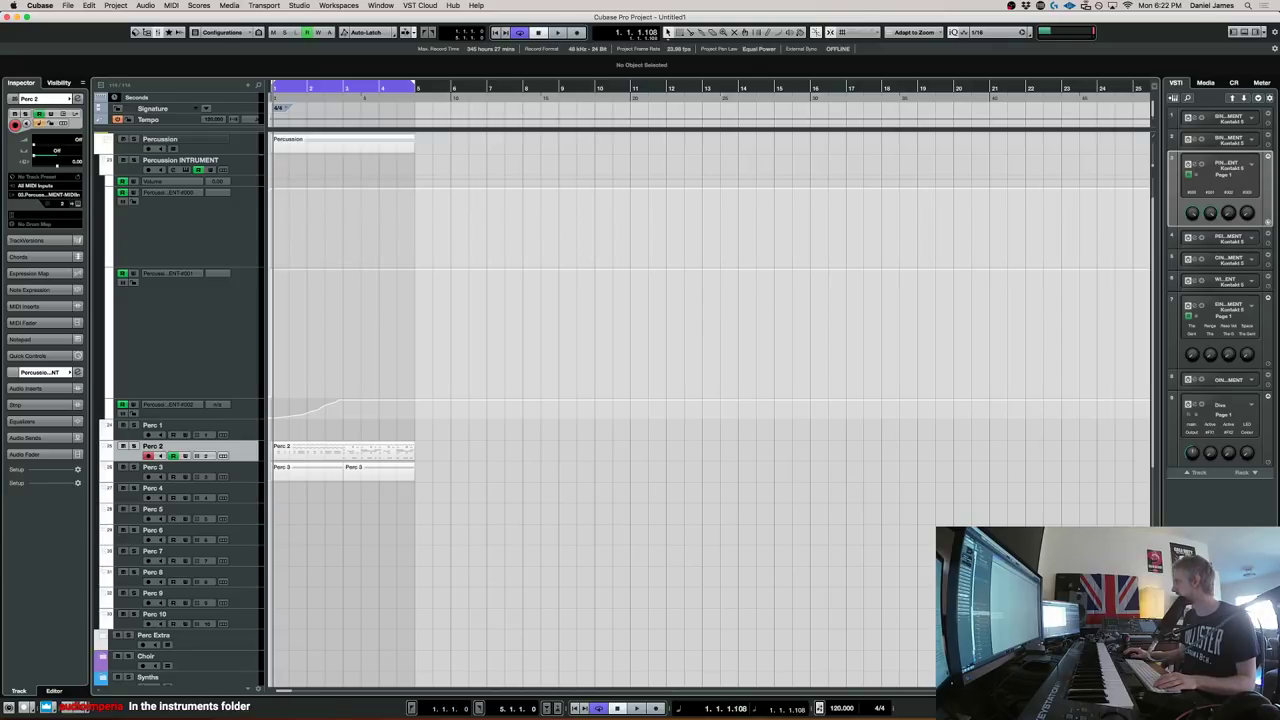
pyautogui.moveTo(586, 450); pyautogui.dragTo(417, 459)
# Delete the old Perc 2 and Perc 3 parts and move the imported --PROGRAM-- part to bar 1
pyautogui.click(398, 453)
pyautogui.press('Delete')
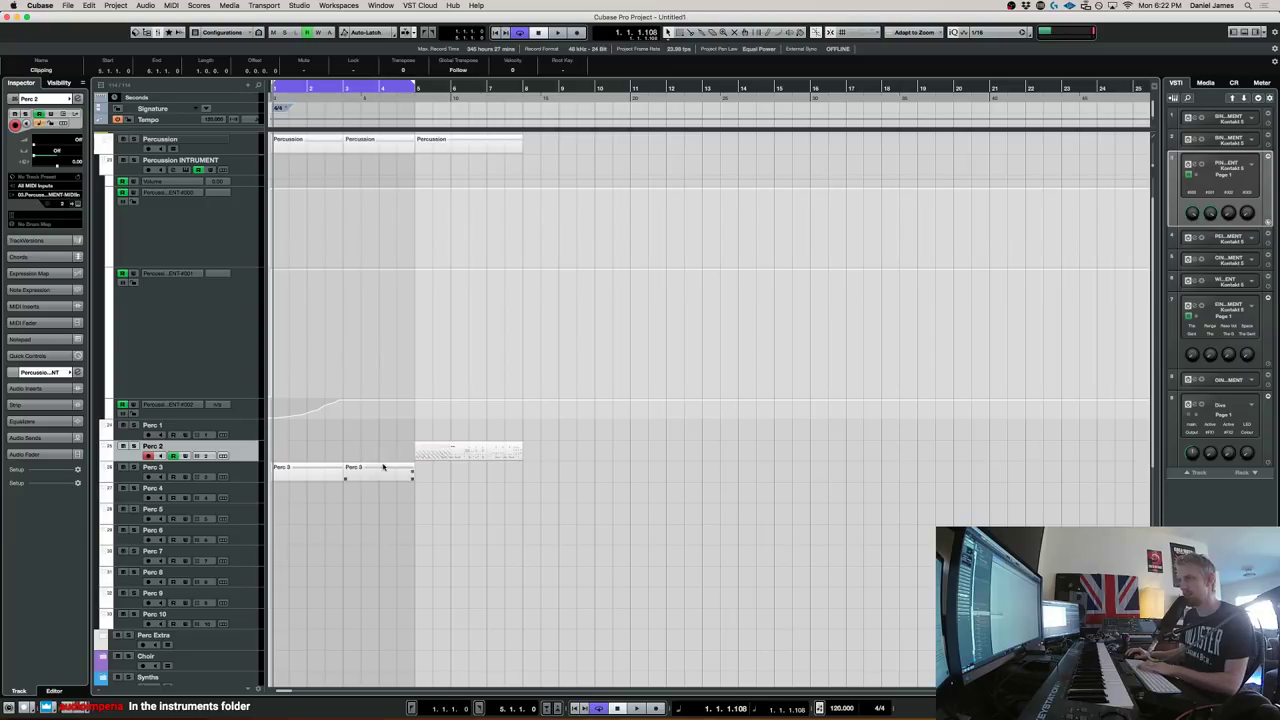
pyautogui.click(383, 468)
pyautogui.press('Delete')
pyautogui.click(287, 474)
pyautogui.press('Delete')
pyautogui.moveTo(509, 452); pyautogui.dragTo(312, 452)
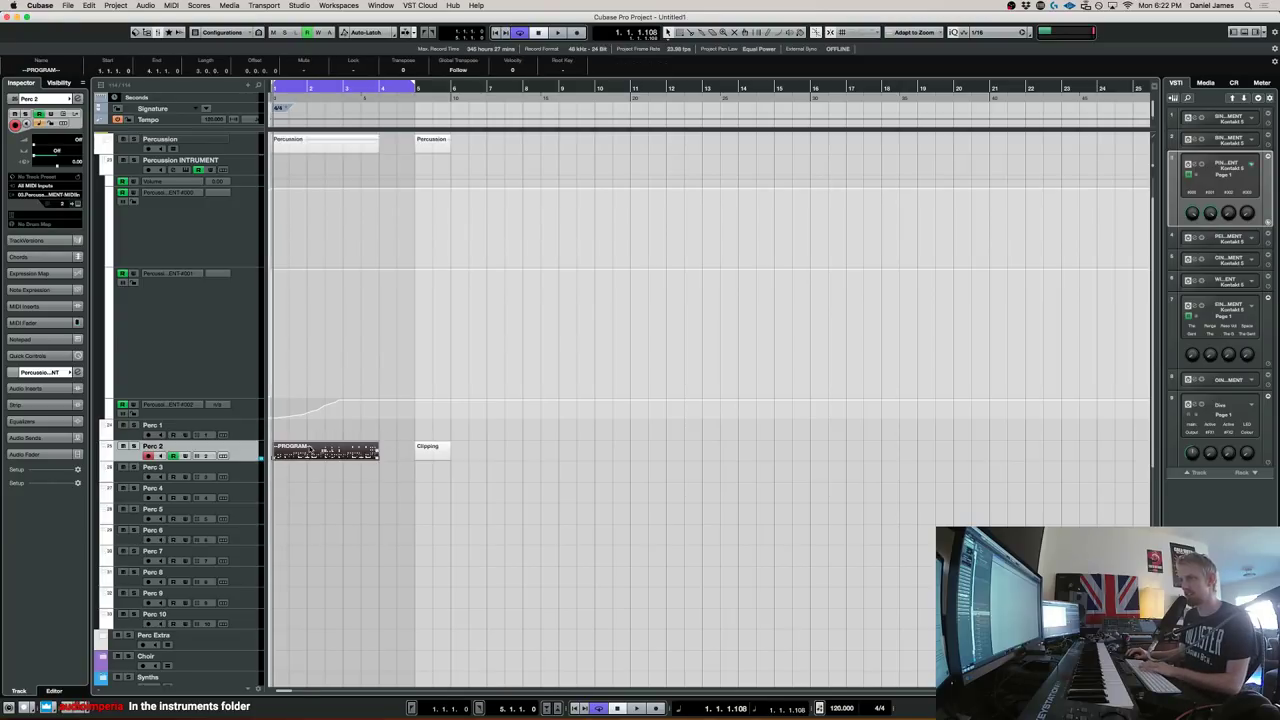
# Play back the imported --PROGRAM-- part in the Key Editor and close the editor
pyautogui.doubleClick(321, 452)
pyautogui.press('space')
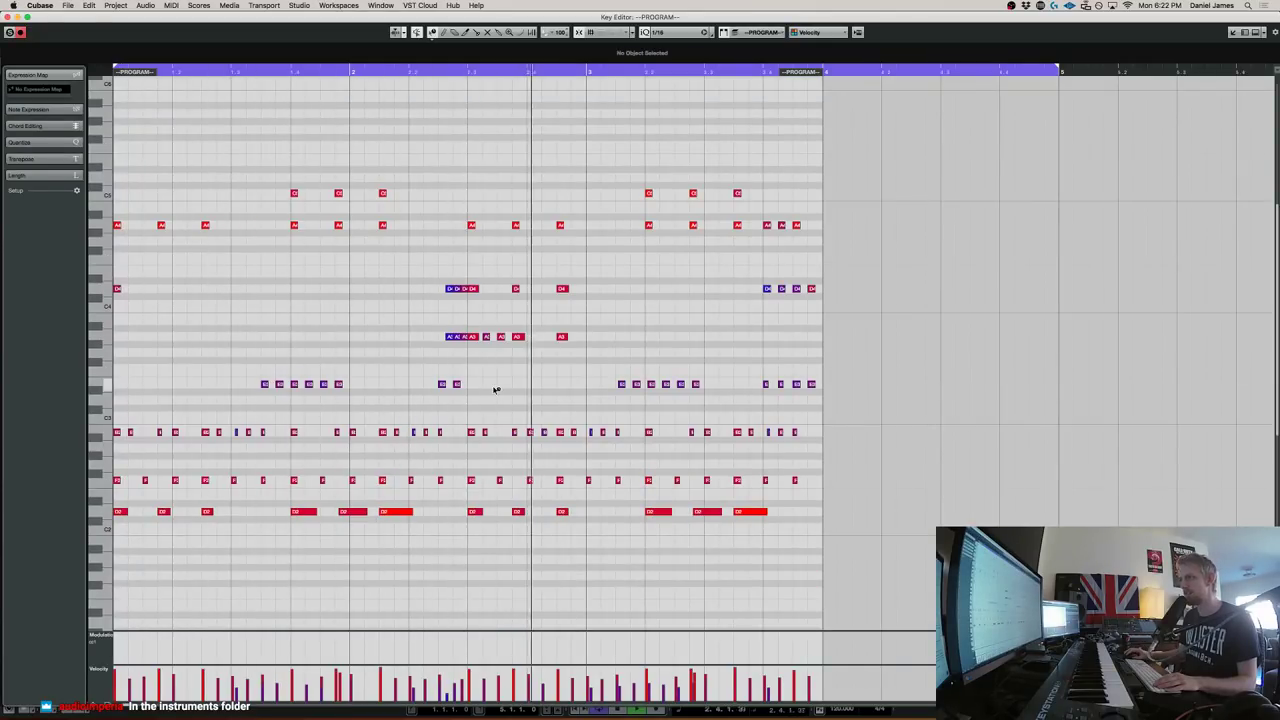
pyautogui.press('space')
pyautogui.press('.')
pyautogui.press('space')
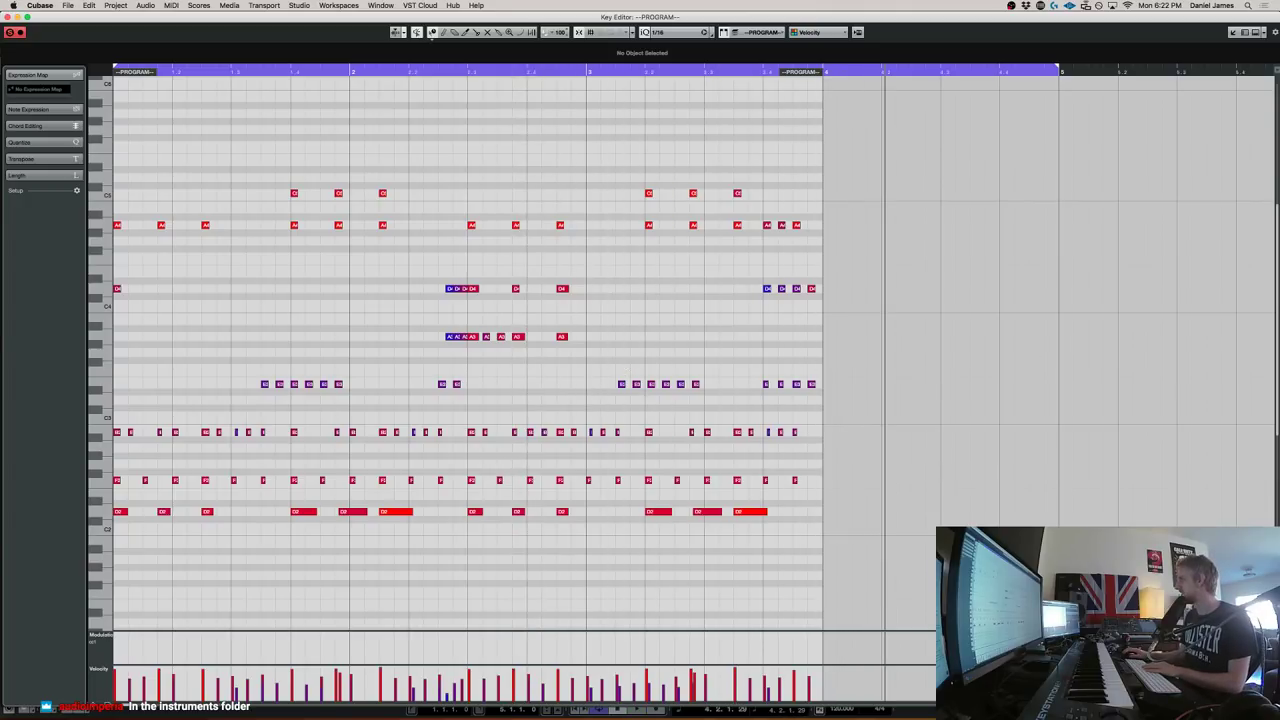
pyautogui.press('Escape')
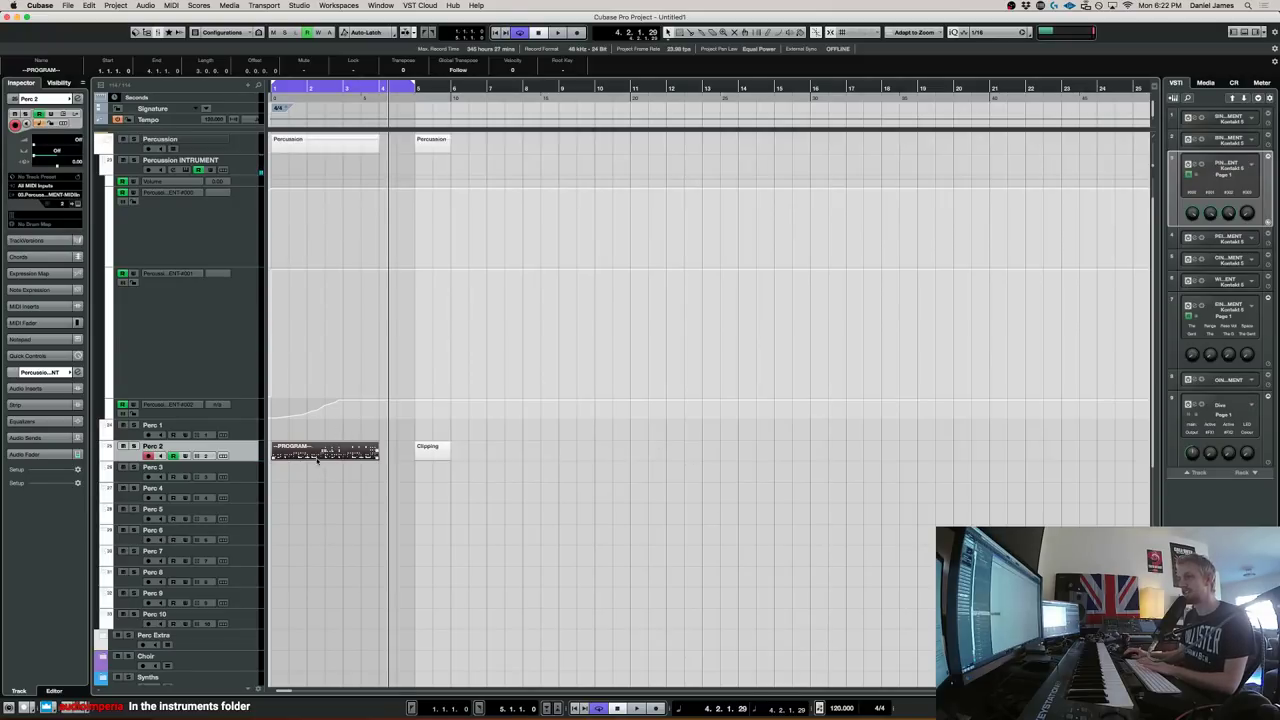
# Replace the --PROGRAM-- part on Perc 2 with another four-bar MIDI groove at bar 1 and play it in the Key Editor
pyautogui.press('Delete')
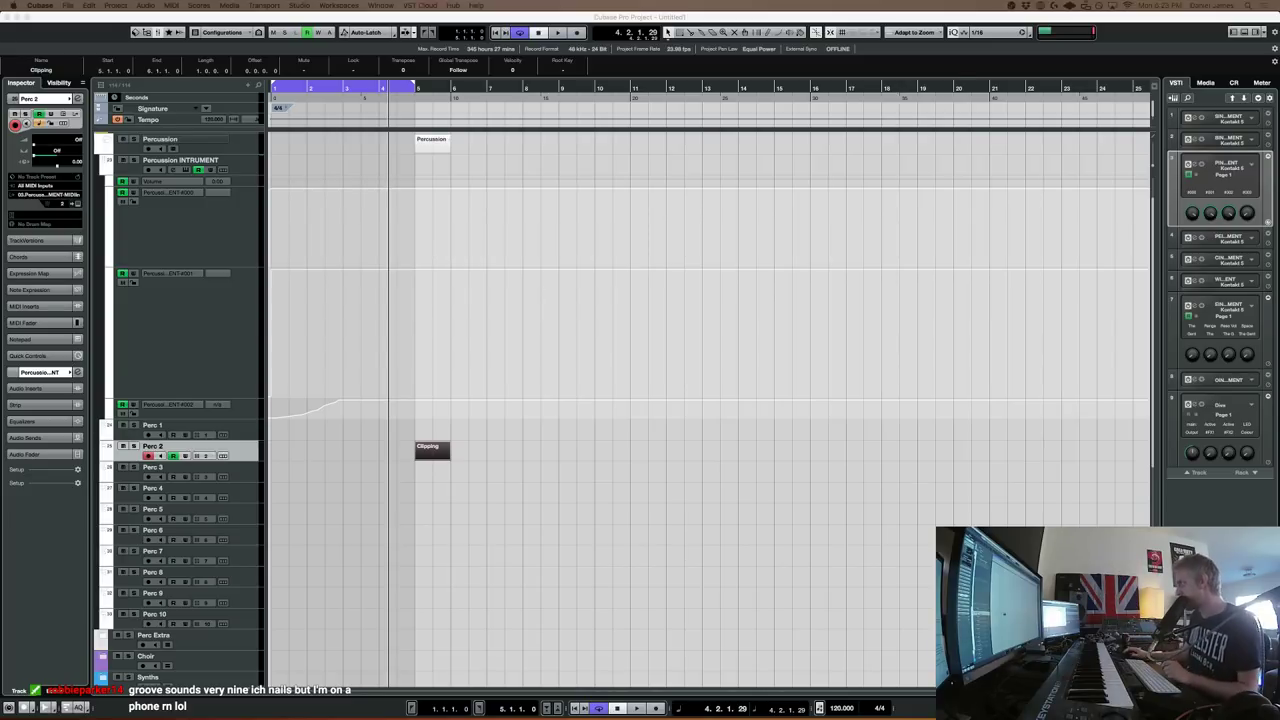
pyautogui.moveTo(386, 430); pyautogui.dragTo(270, 456)
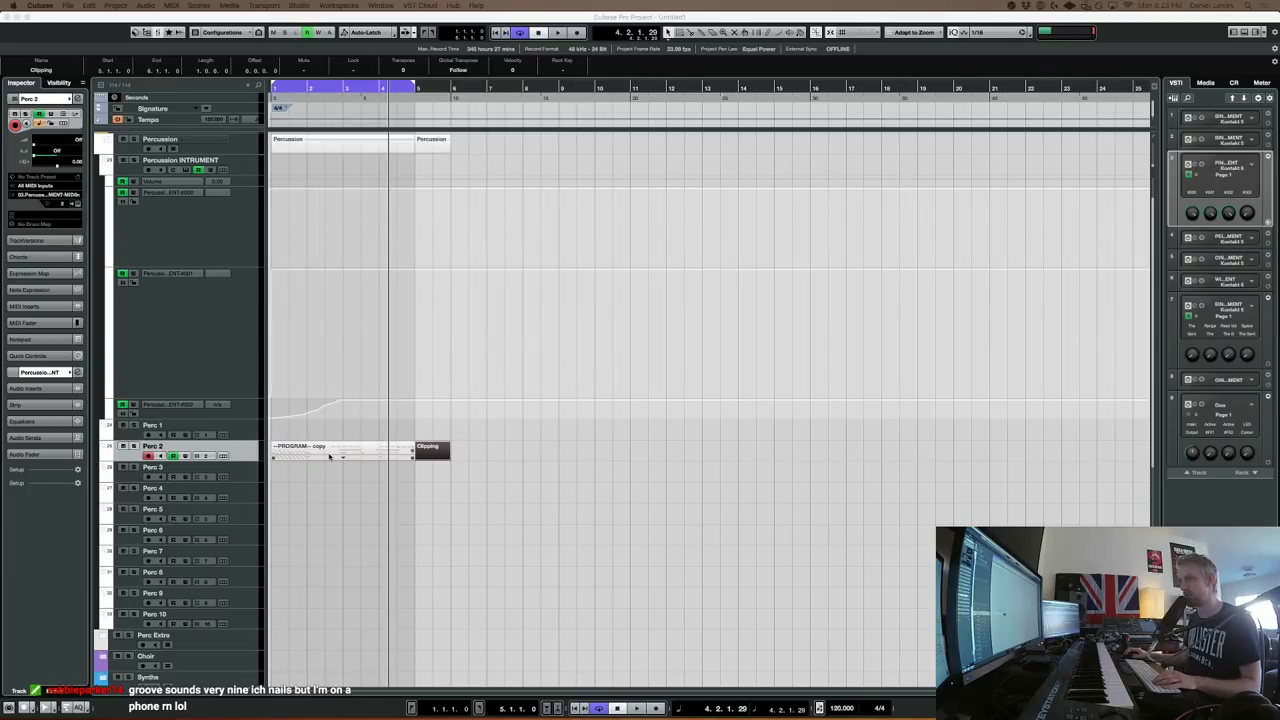
pyautogui.doubleClick(330, 456)
pyautogui.press('space')
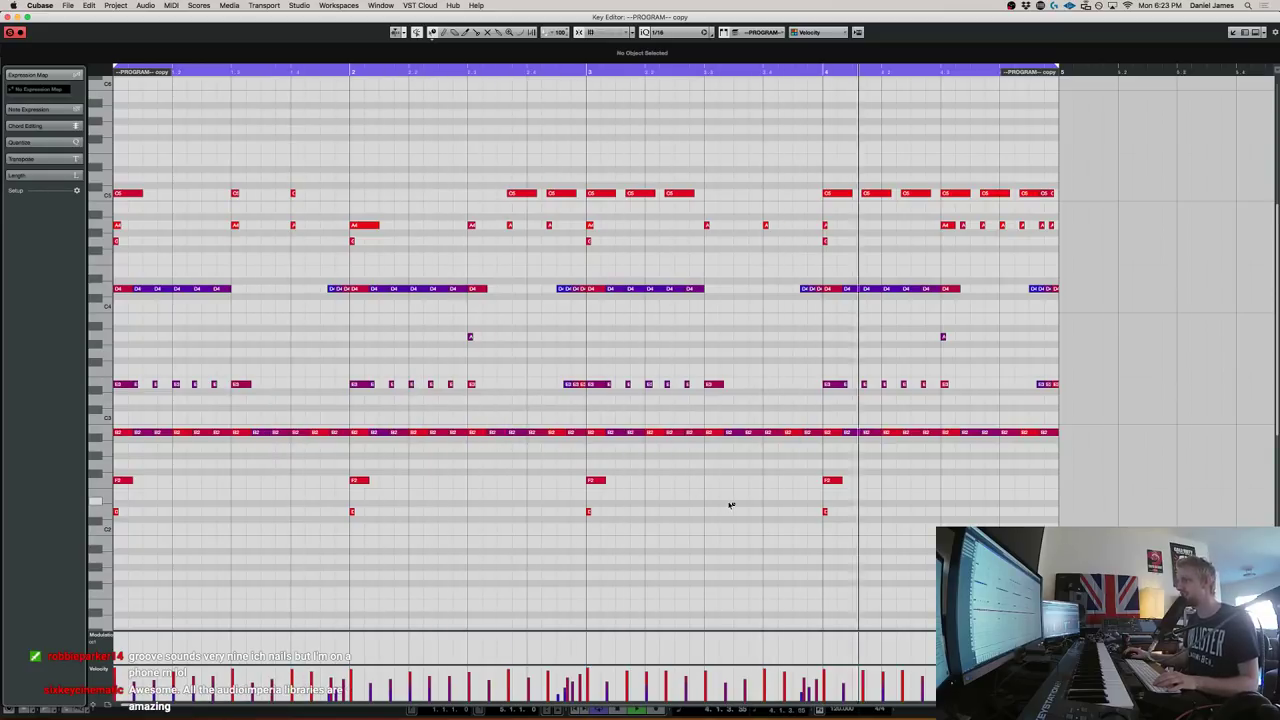
pyautogui.press('space')
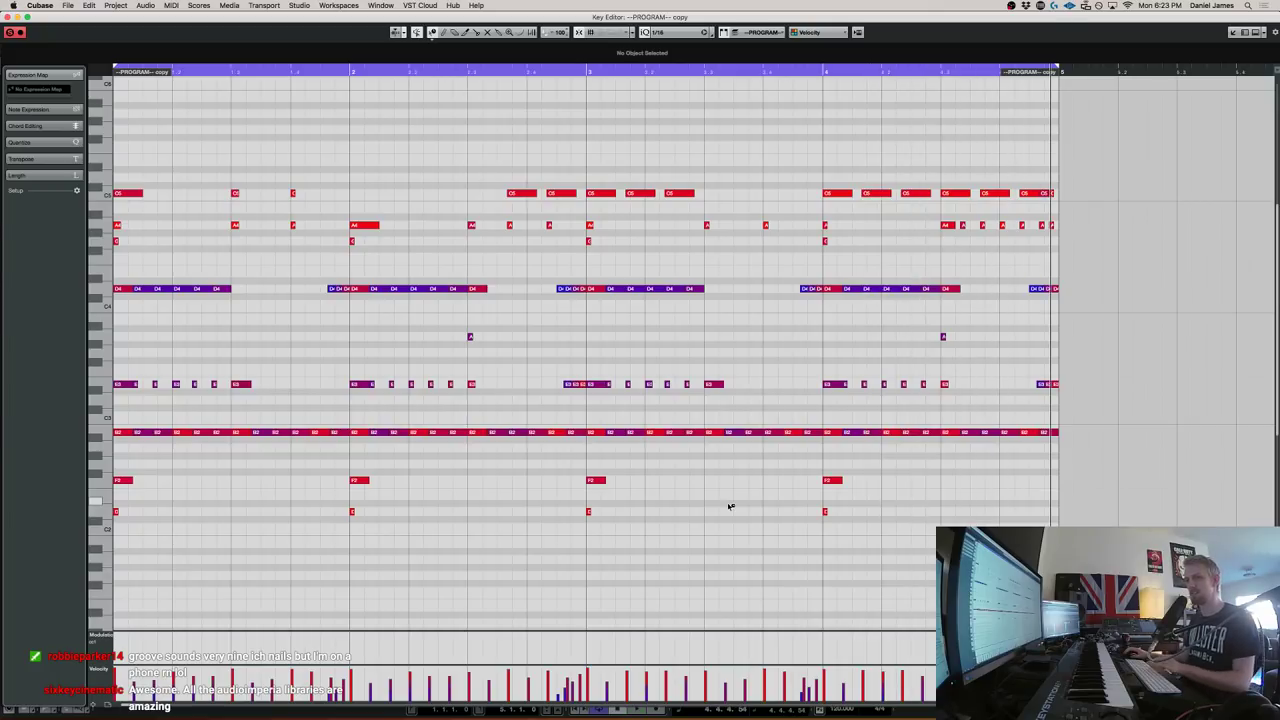
# Close the Key Editor, move the groove part from Perc 2 up to Perc 1, and play it with Perc 1 soloed
pyautogui.press('Return')
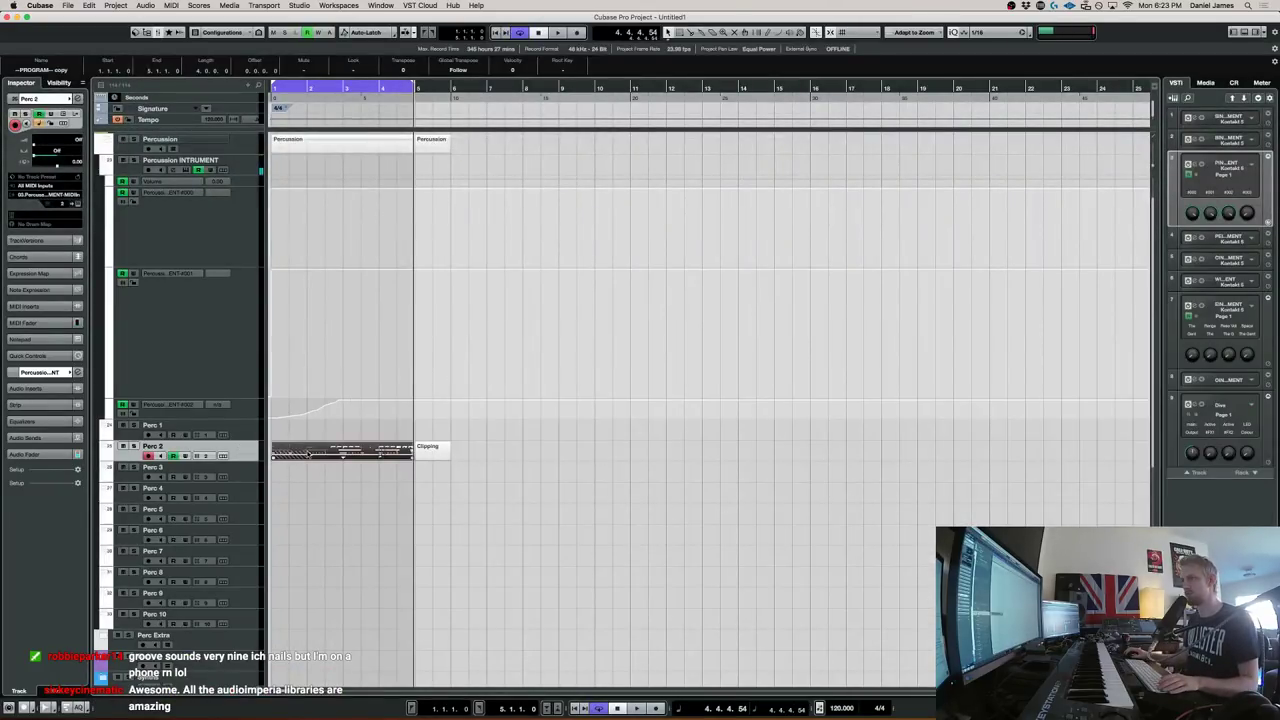
pyautogui.moveTo(308, 452); pyautogui.dragTo(309, 429)
pyautogui.press('space')
pyautogui.press('space')
pyautogui.click(134, 425)
pyautogui.press('.')
pyautogui.press('space')
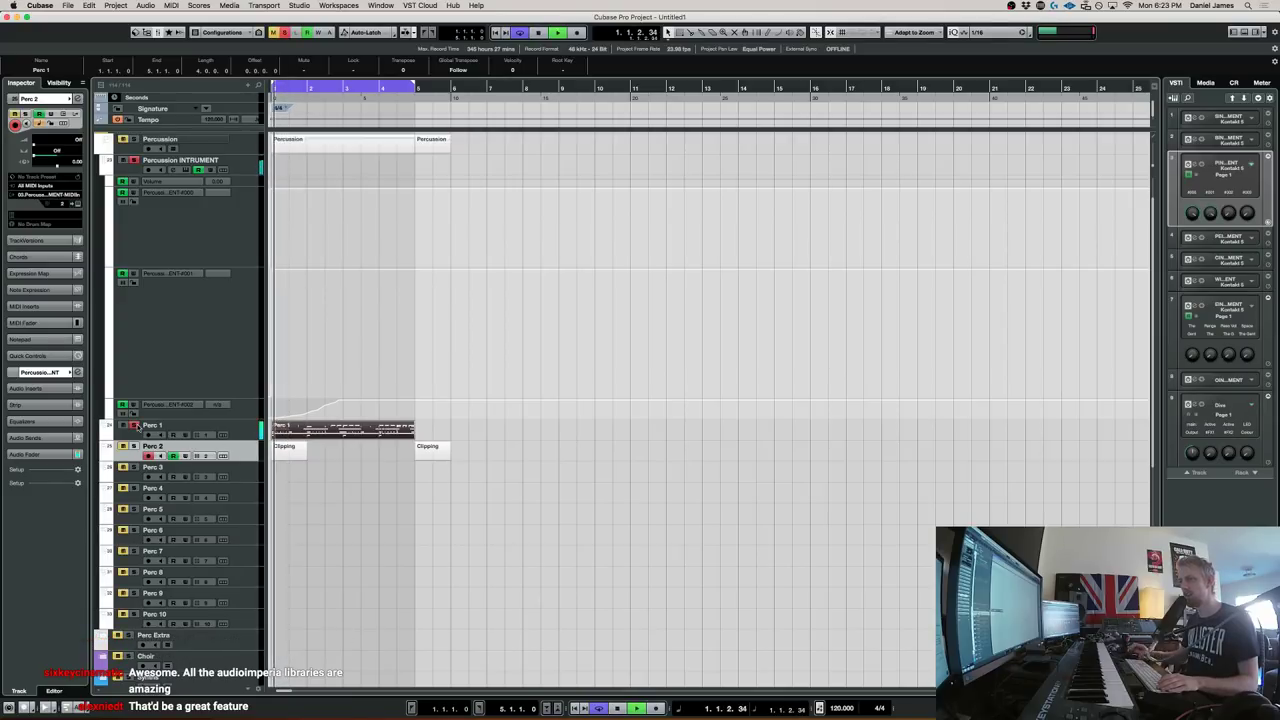
# Open Perc 1's Kontakt instrument, replace 03 Ensemble Drums - Tight with the 02 Ensemble Drums - Loose patch, and play the groove
pyautogui.click(241, 434)
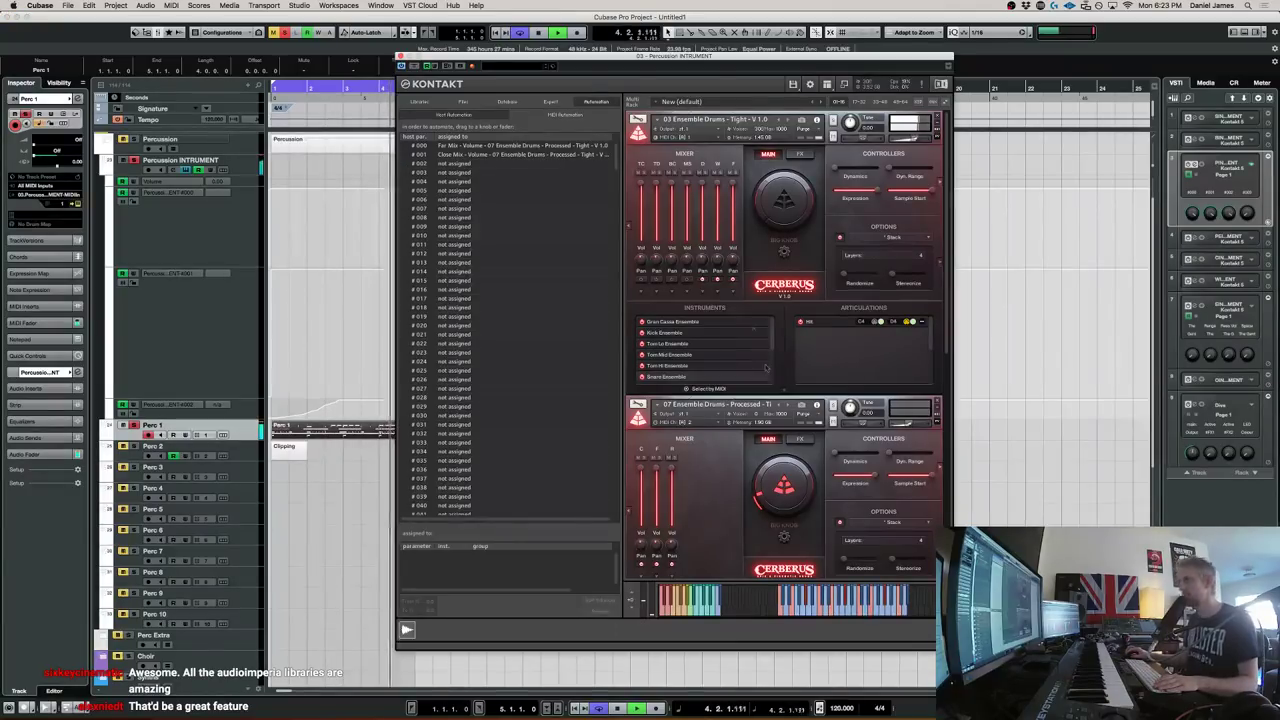
pyautogui.press('space')
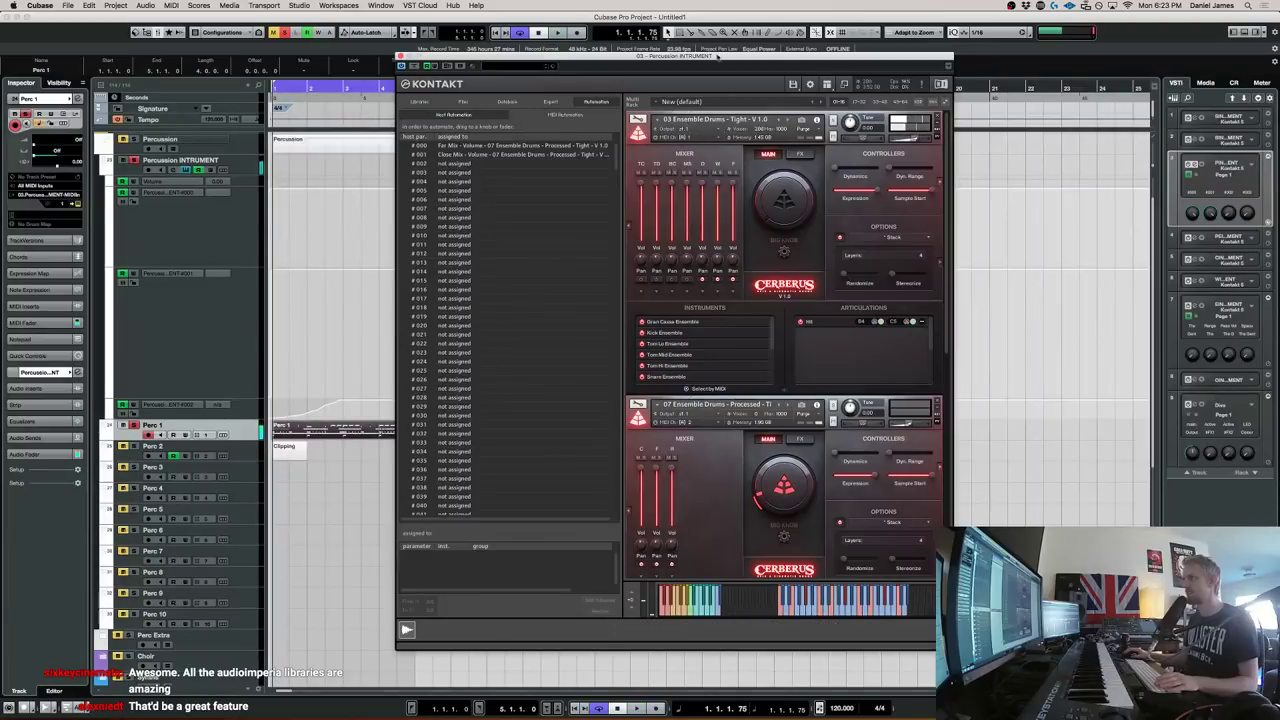
pyautogui.click(779, 119)
pyautogui.press('space')
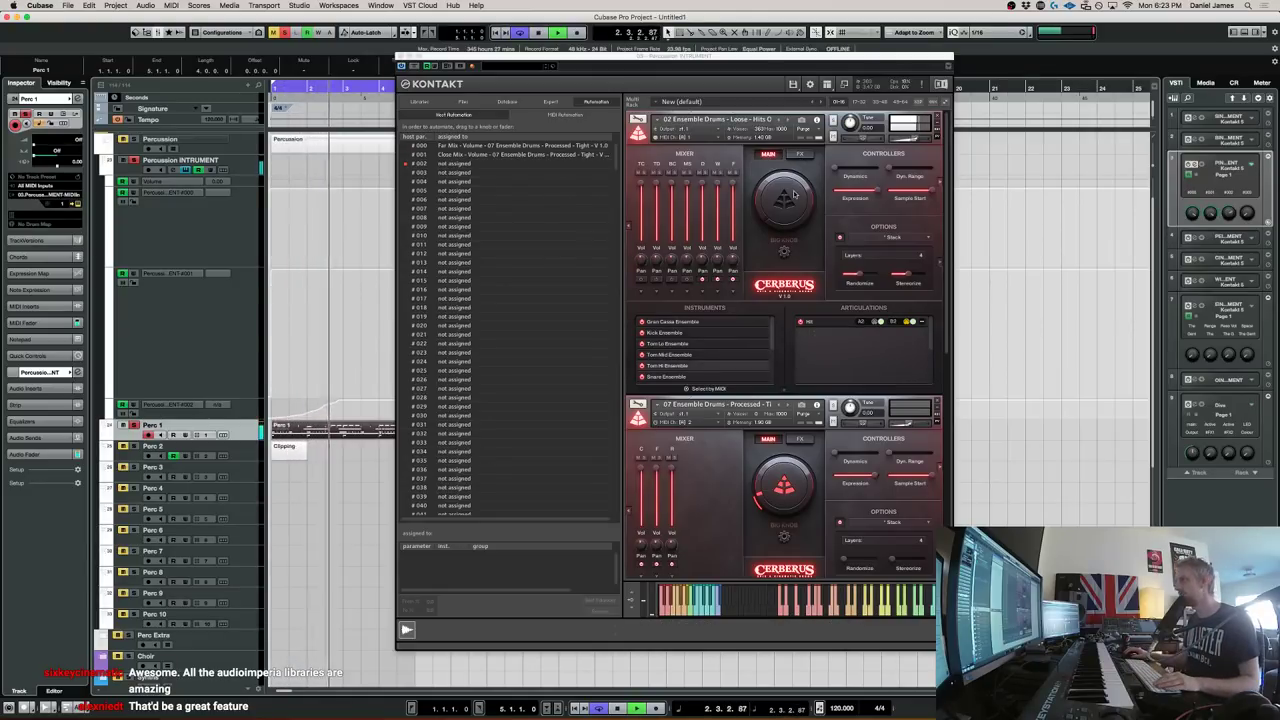
pyautogui.moveTo(703, 184)
pyautogui.mouseDown()
pyautogui.moveTo(706, 249)
pyautogui.moveTo(693, 172)
pyautogui.mouseUp()
# Delete the Clipping part at bar 1 of Perc 2 and move the groove part from Perc 1 down to Perc 2
pyautogui.click(295, 450)
pyautogui.press('Delete')
pyautogui.moveTo(300, 434); pyautogui.dragTo(299, 461)
pyautogui.press('Delete')
pyautogui.click(299, 461)
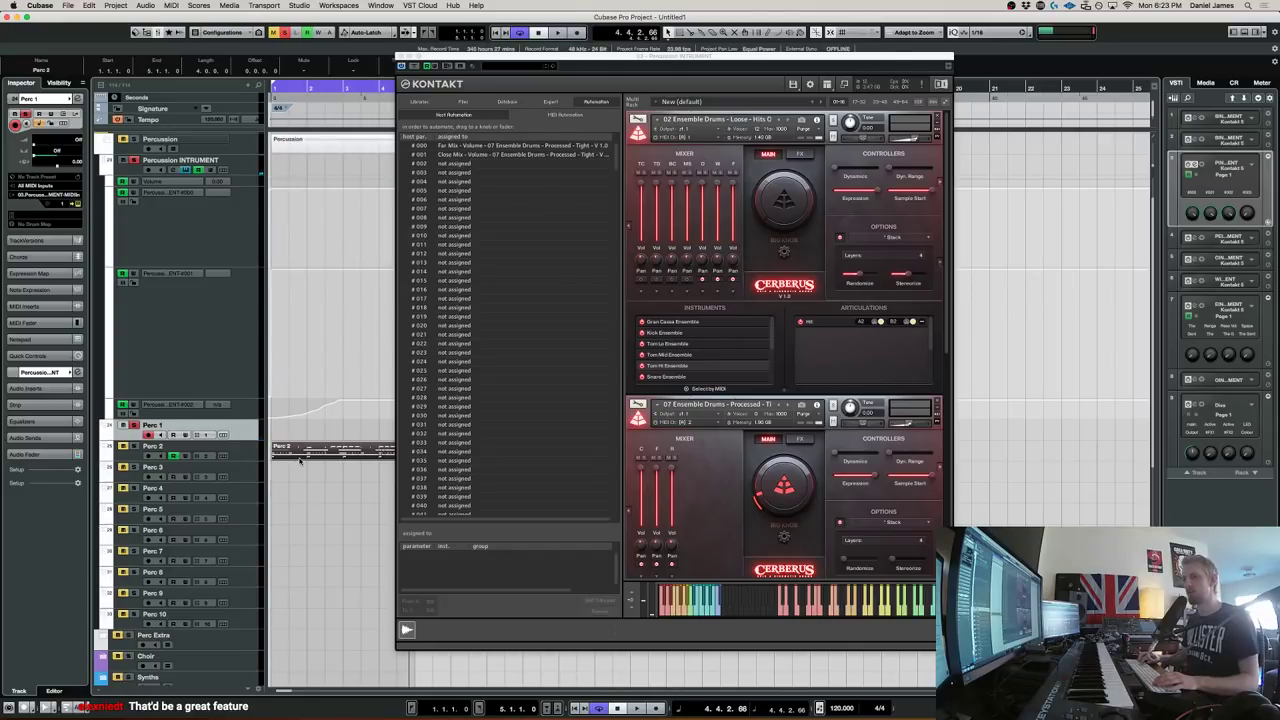
# Solo Perc 2, play the groove from the start, and turn down the big knob of 07 Ensemble Drums - Processed
pyautogui.click(148, 436)
pyautogui.click(135, 446)
pyautogui.press('.')
pyautogui.press('space')
pyautogui.moveTo(791, 489); pyautogui.dragTo(808, 588)
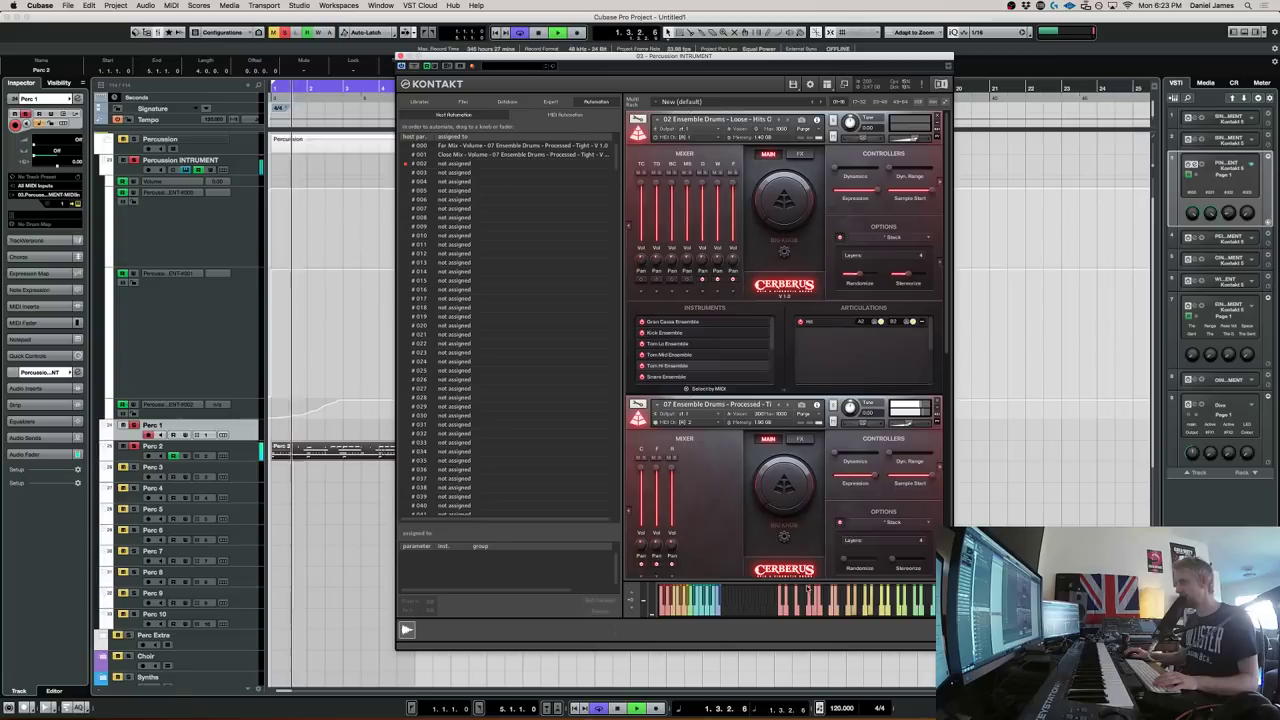
pyautogui.moveTo(910, 421); pyautogui.dragTo(912, 431)
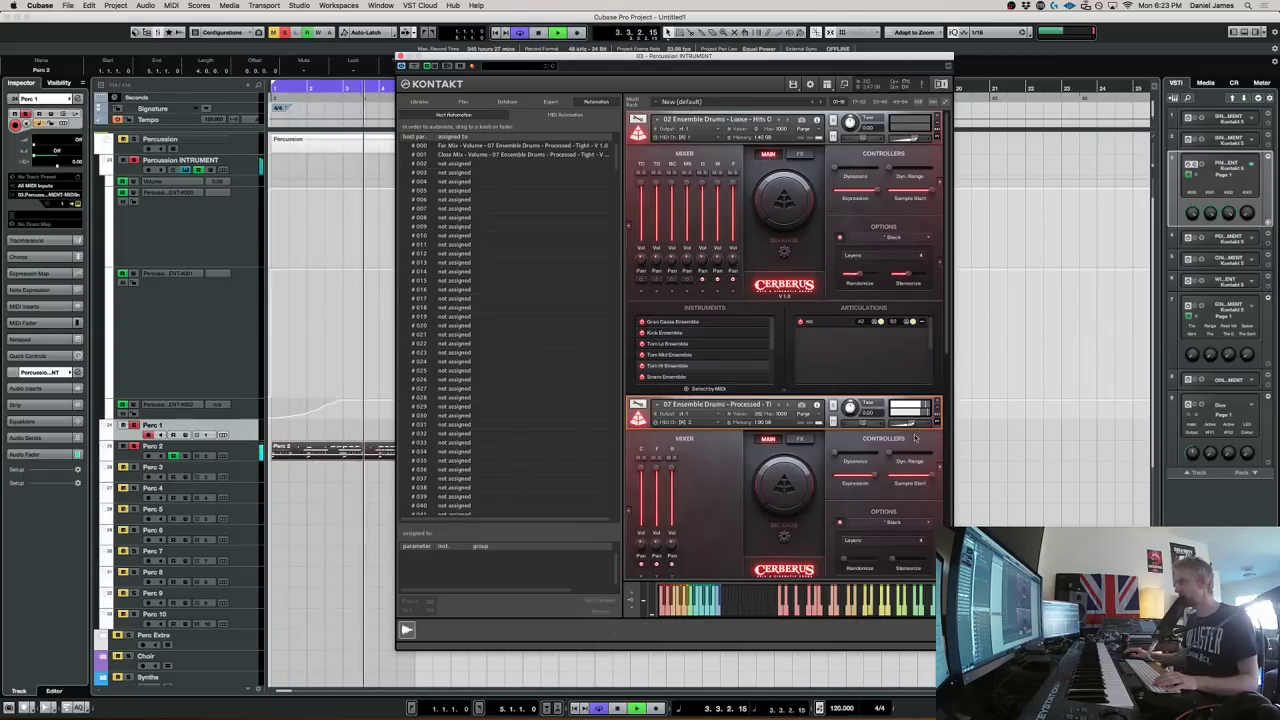
# Try Randomize at 26.7% in the Stack options of 07 Ensemble Drums - Processed and return it to 0.0% during playback
pyautogui.scroll(-3, 913, 437)
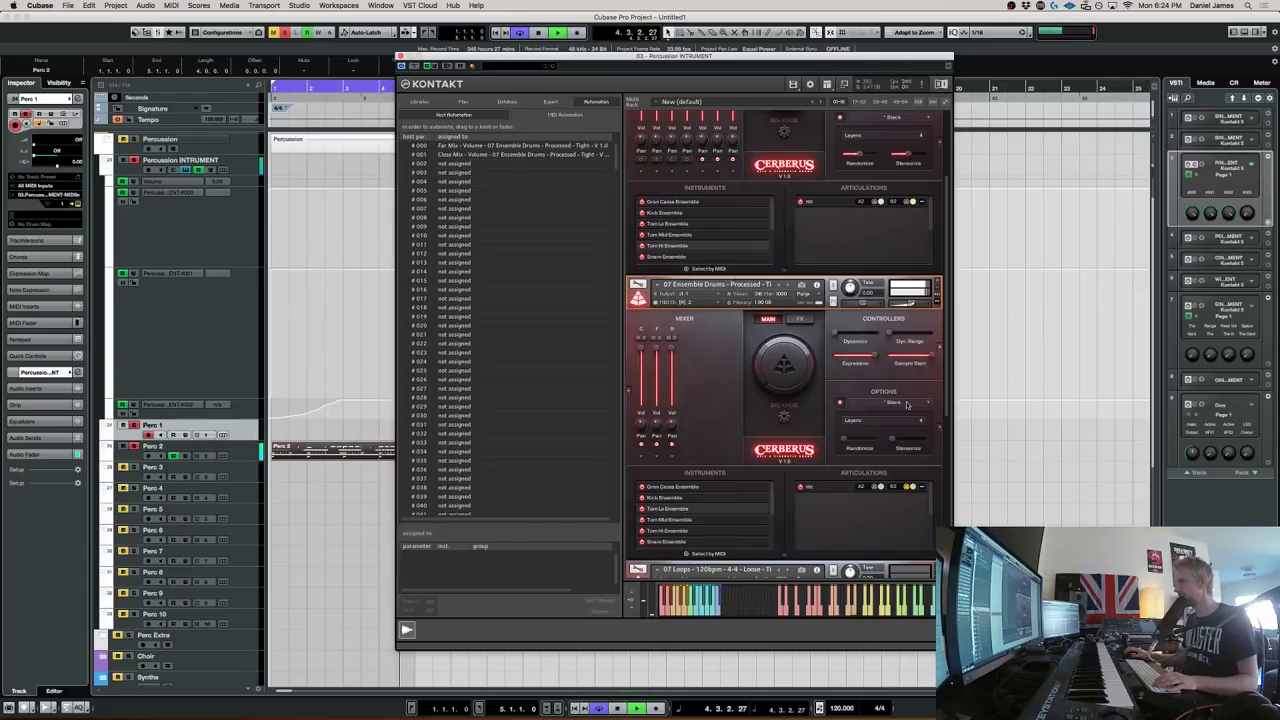
pyautogui.click(907, 404)
pyautogui.click(898, 421)
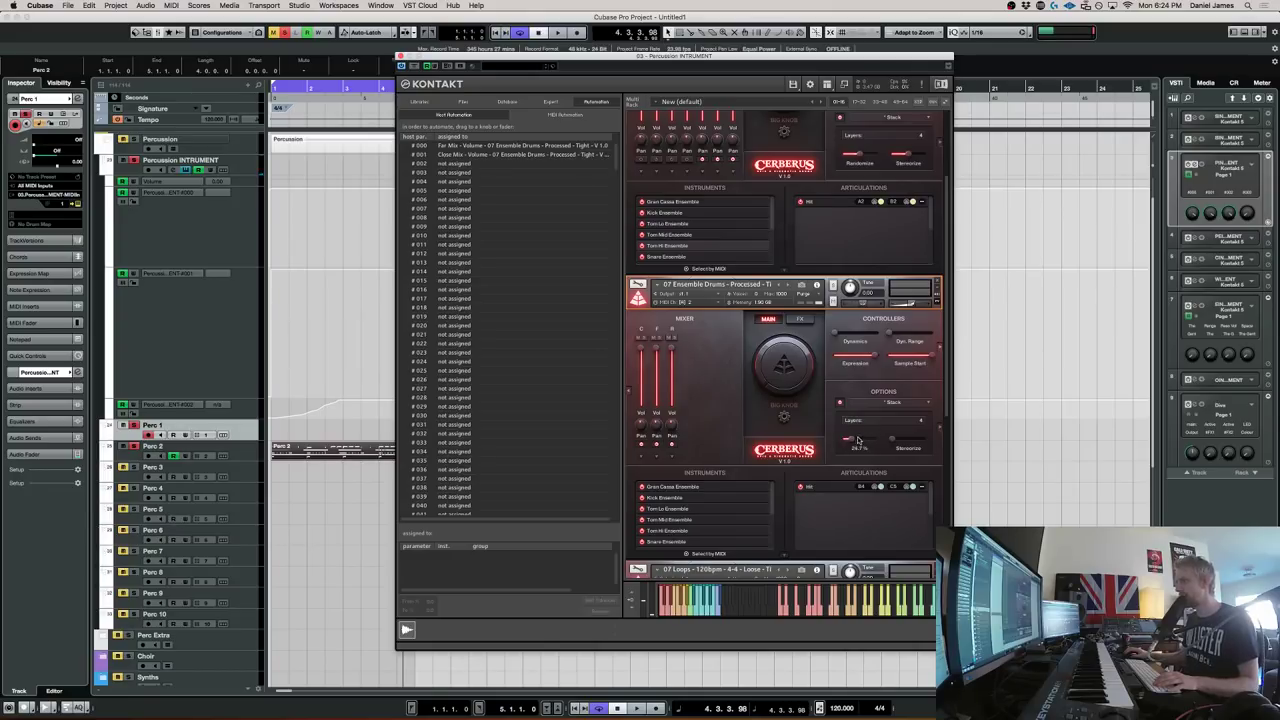
pyautogui.press('space')
pyautogui.moveTo(855, 442)
pyautogui.mouseDown()
pyautogui.moveTo(866, 441)
pyautogui.moveTo(848, 442)
pyautogui.mouseUp()
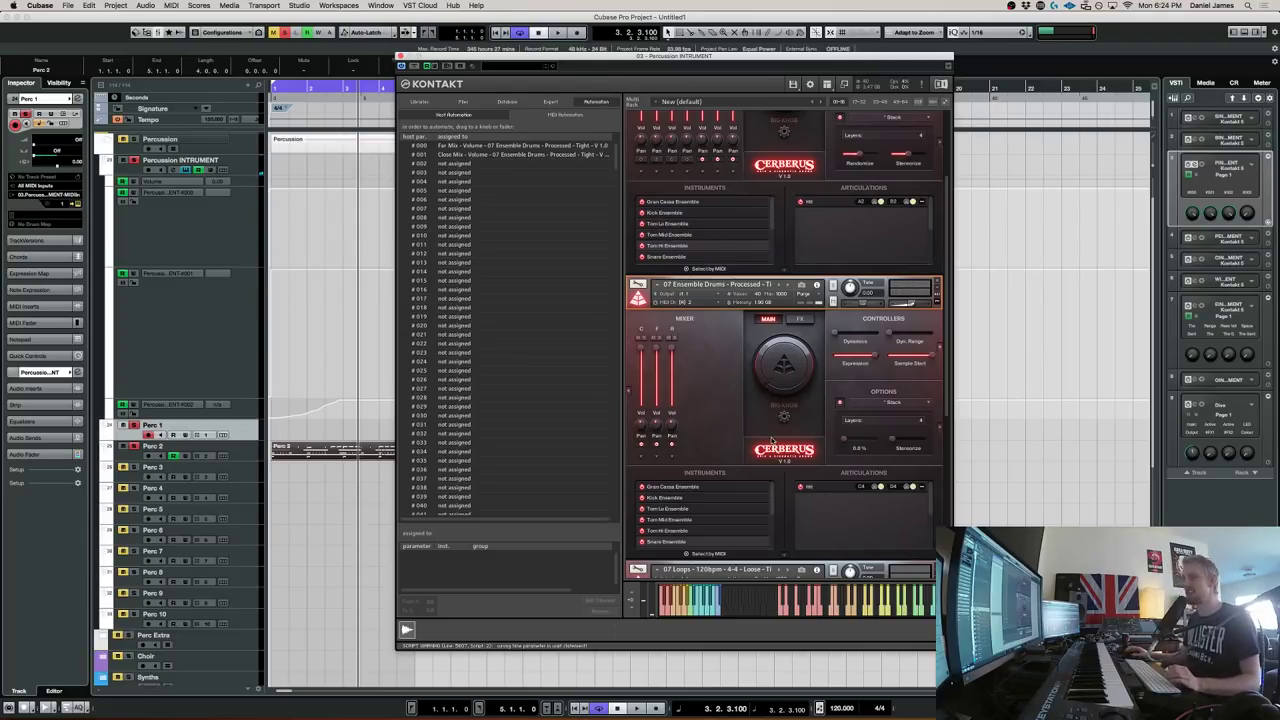
pyautogui.press('space')
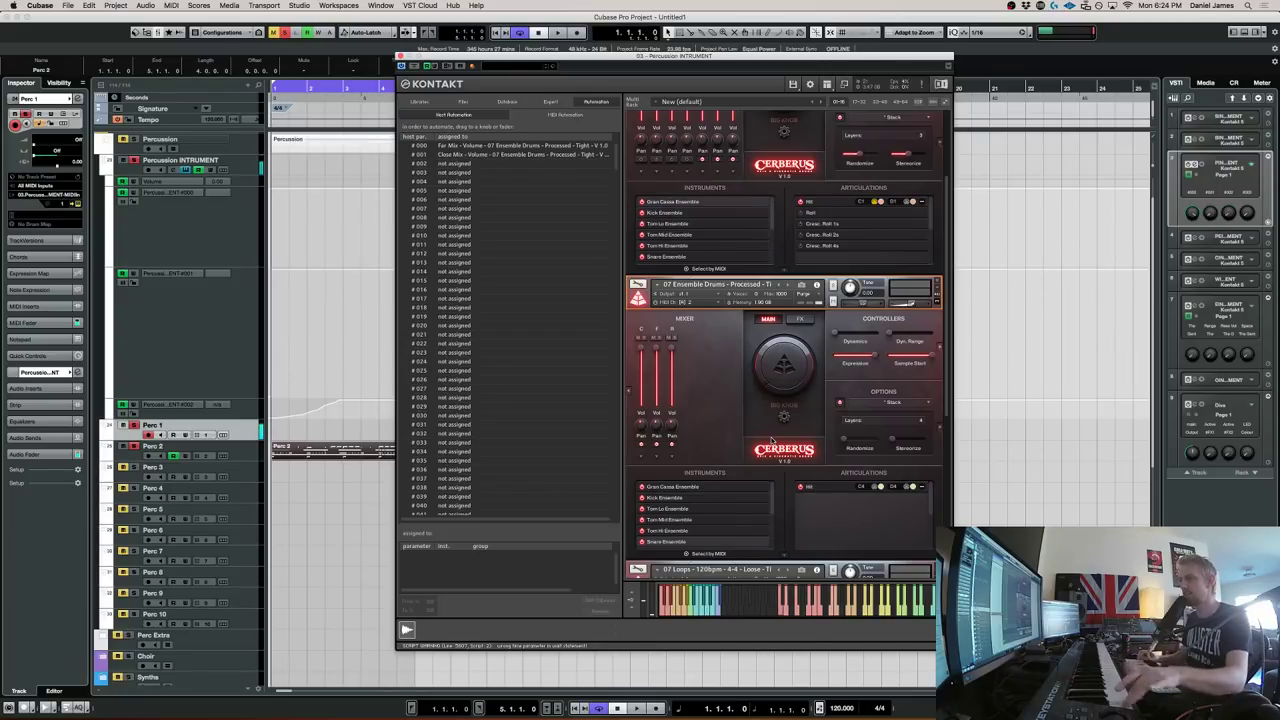
# Select the Perc 2 track, audition its hits with Randomize raised, and reset Randomize to 0.0%
pyautogui.click(240, 455)
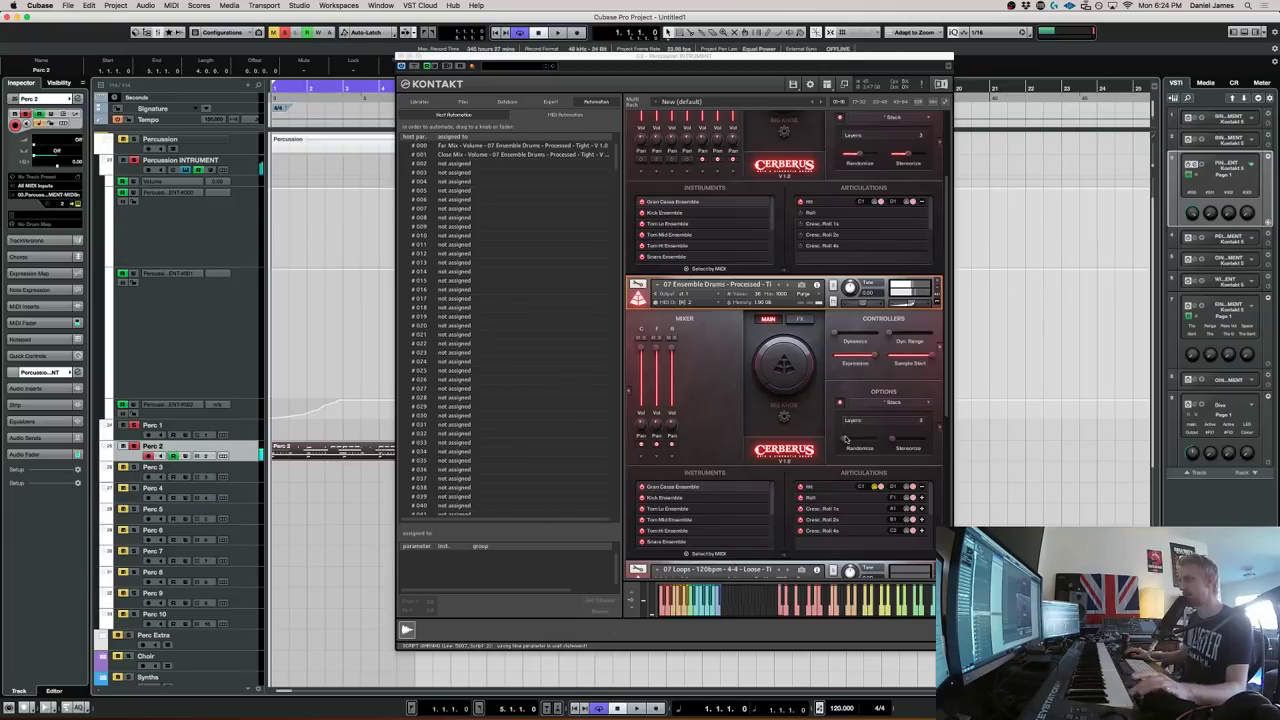
pyautogui.moveTo(845, 440); pyautogui.dragTo(853, 443)
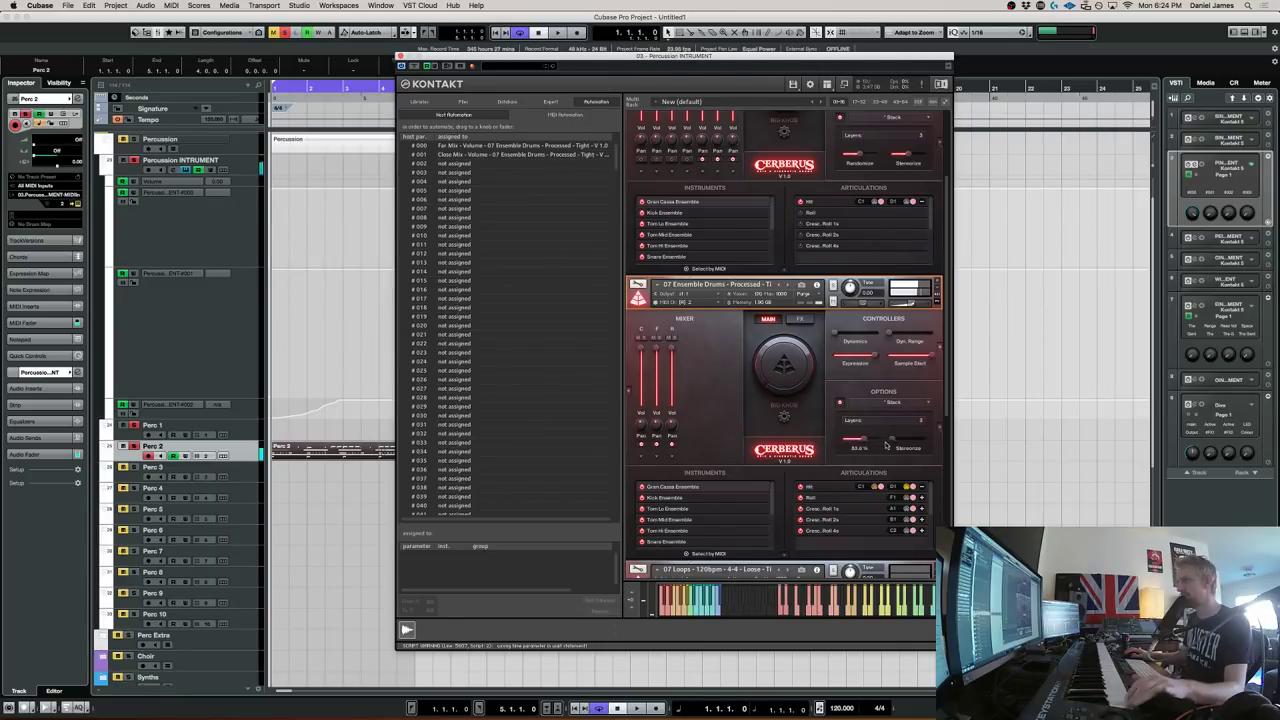
pyautogui.moveTo(917, 450); pyautogui.dragTo(743, 437)
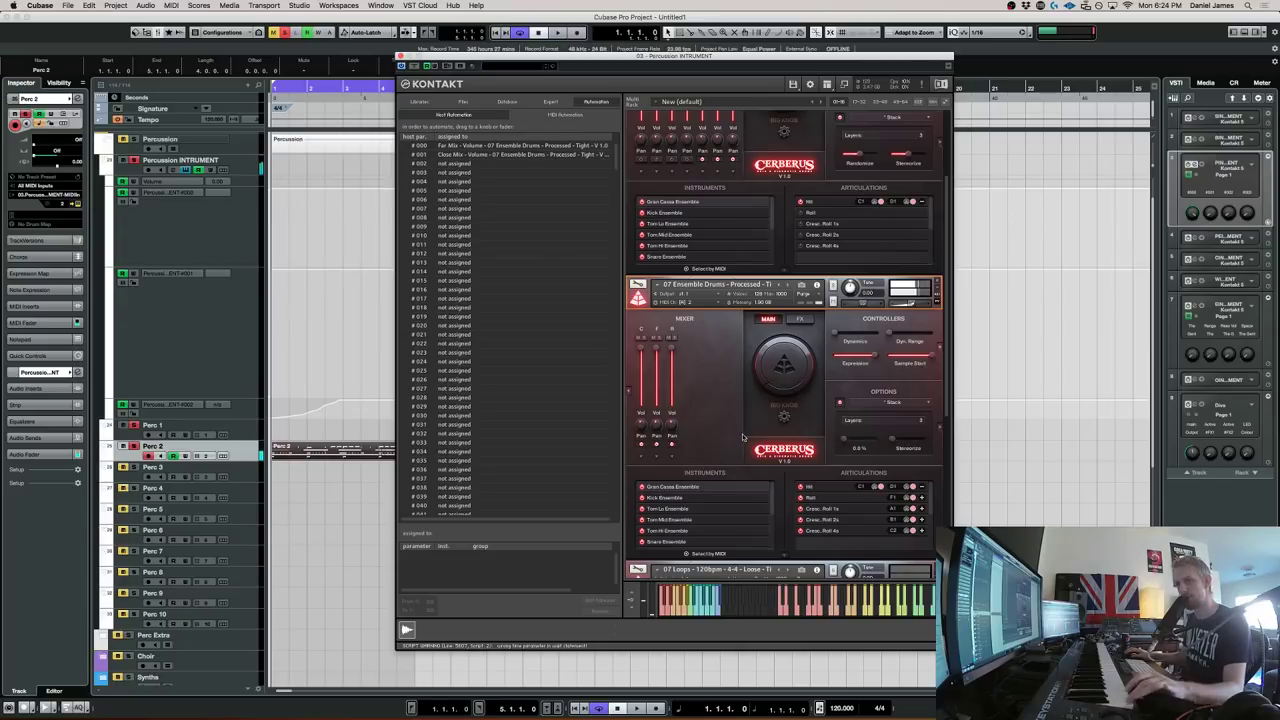
# Play the Perc 2 groove while sweeping the Randomize amount of 07 Ensemble Drums - Processed up and back down
pyautogui.press('space')
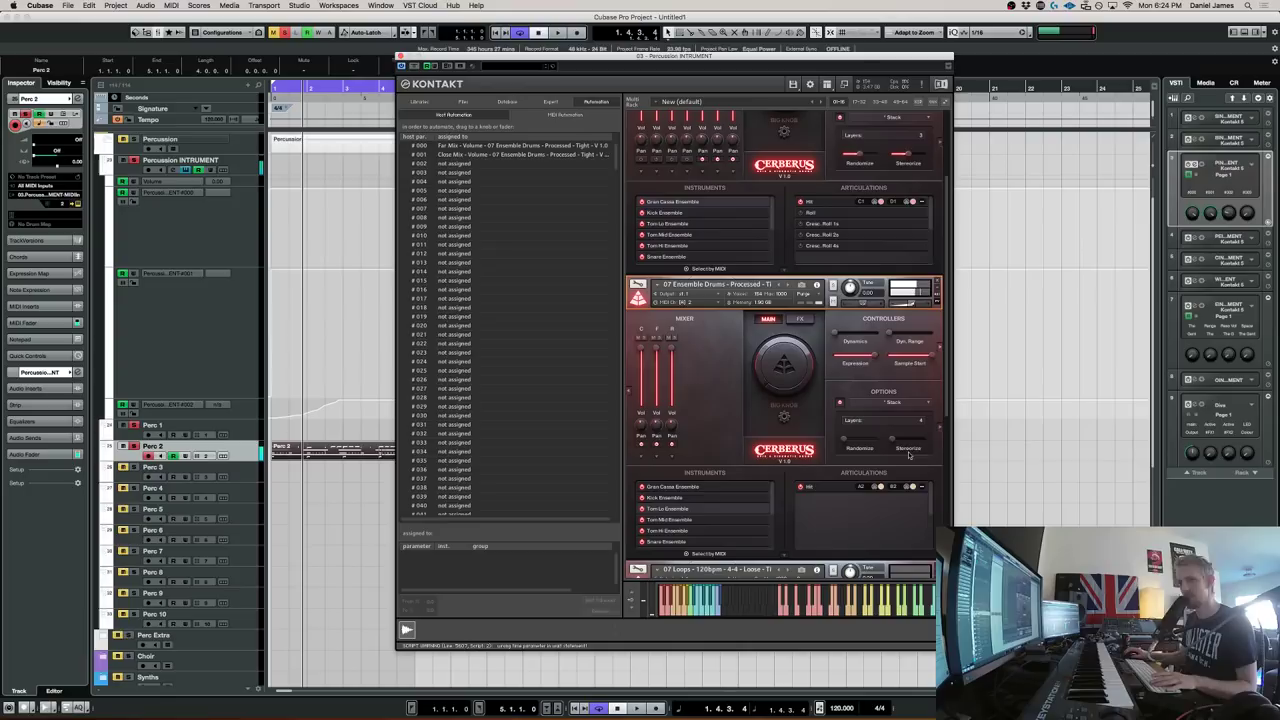
pyautogui.press('.')
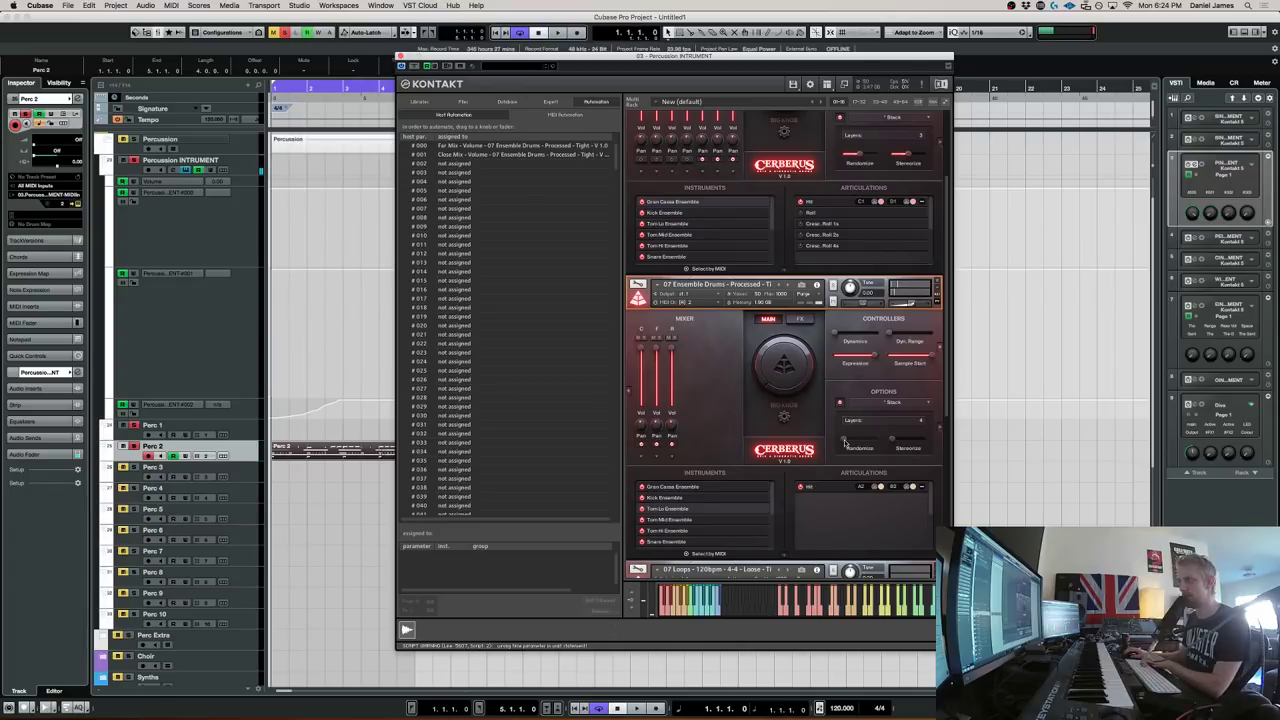
pyautogui.press('space')
pyautogui.moveTo(845, 441); pyautogui.dragTo(875, 444)
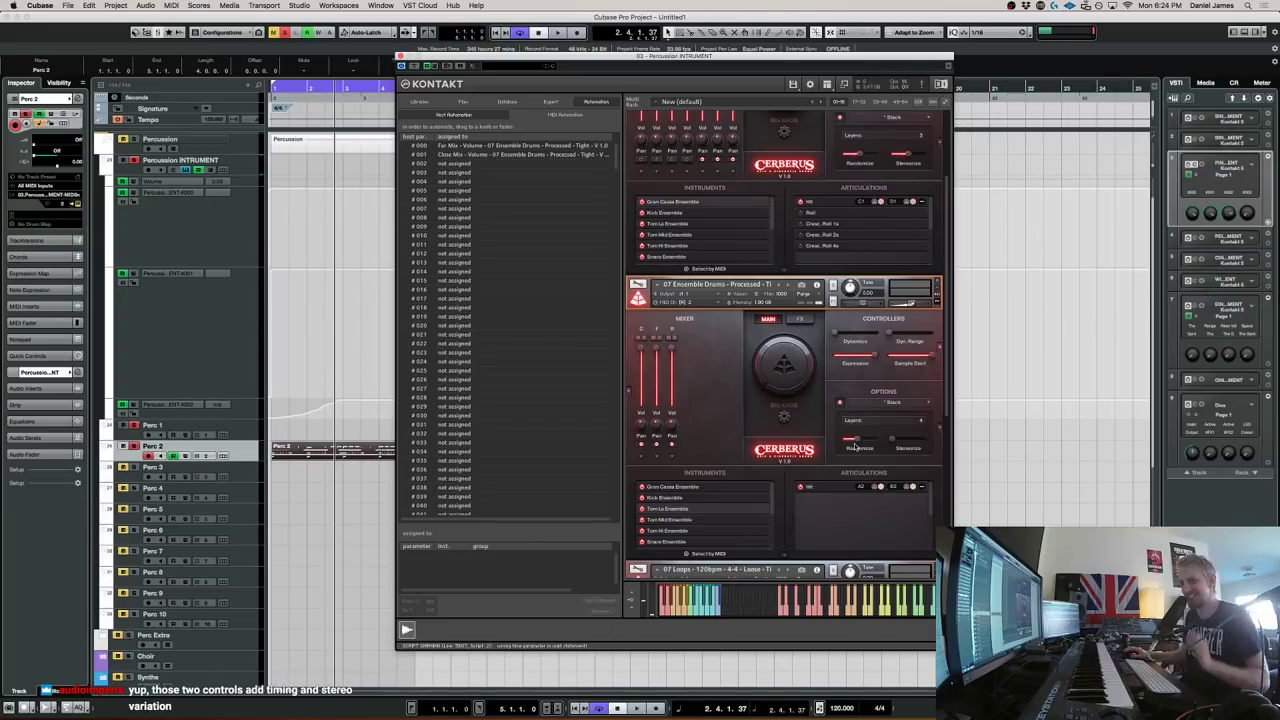
pyautogui.press('space')
pyautogui.moveTo(857, 443); pyautogui.dragTo(853, 443)
pyautogui.press('space')
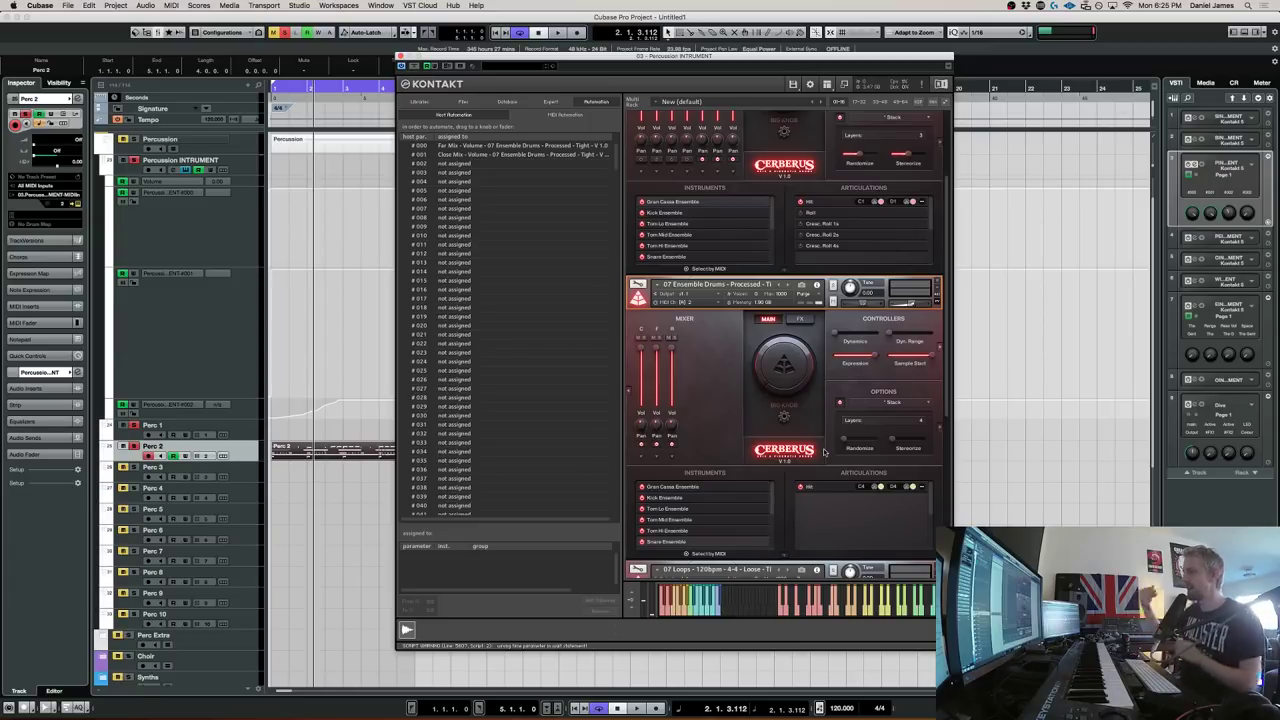
# Compare the Perc 2 groove from bar 1 without Randomize and with a moderate Randomize amount, reducing it slightly during playback
pyautogui.press('KP_Decimal')
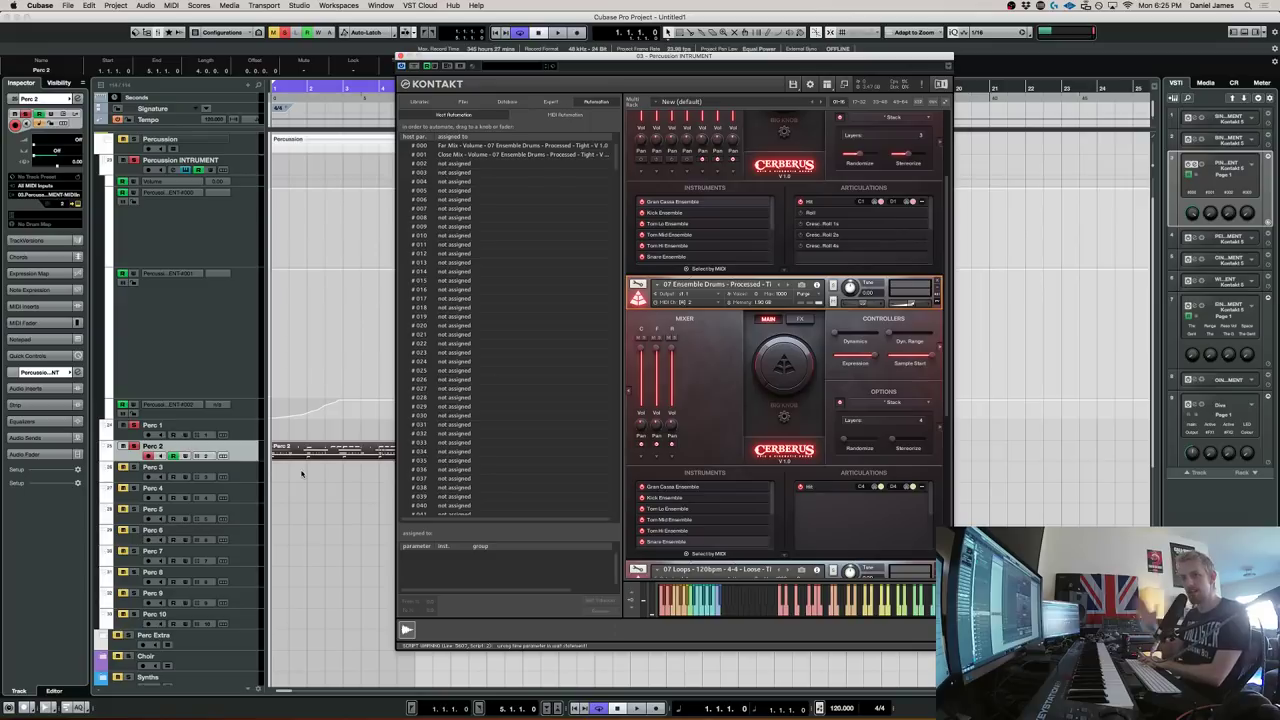
pyautogui.press('space')
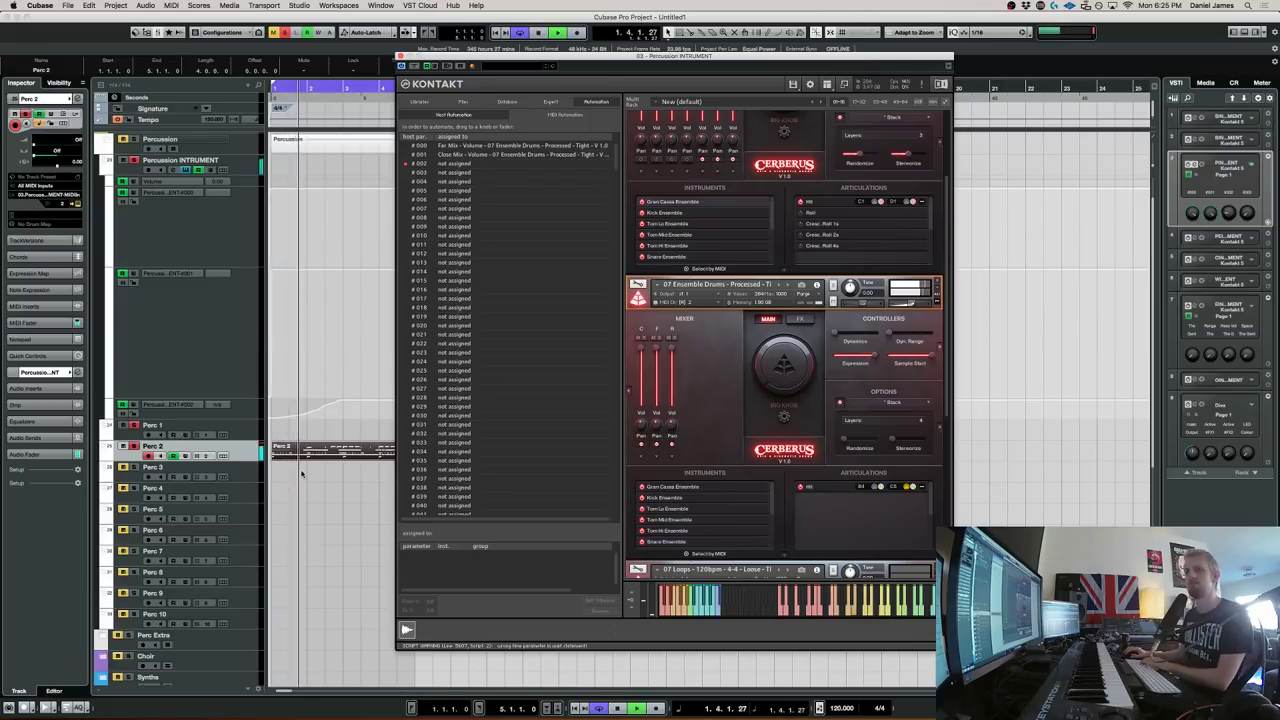
pyautogui.press('space')
pyautogui.moveTo(845, 440); pyautogui.dragTo(856, 443)
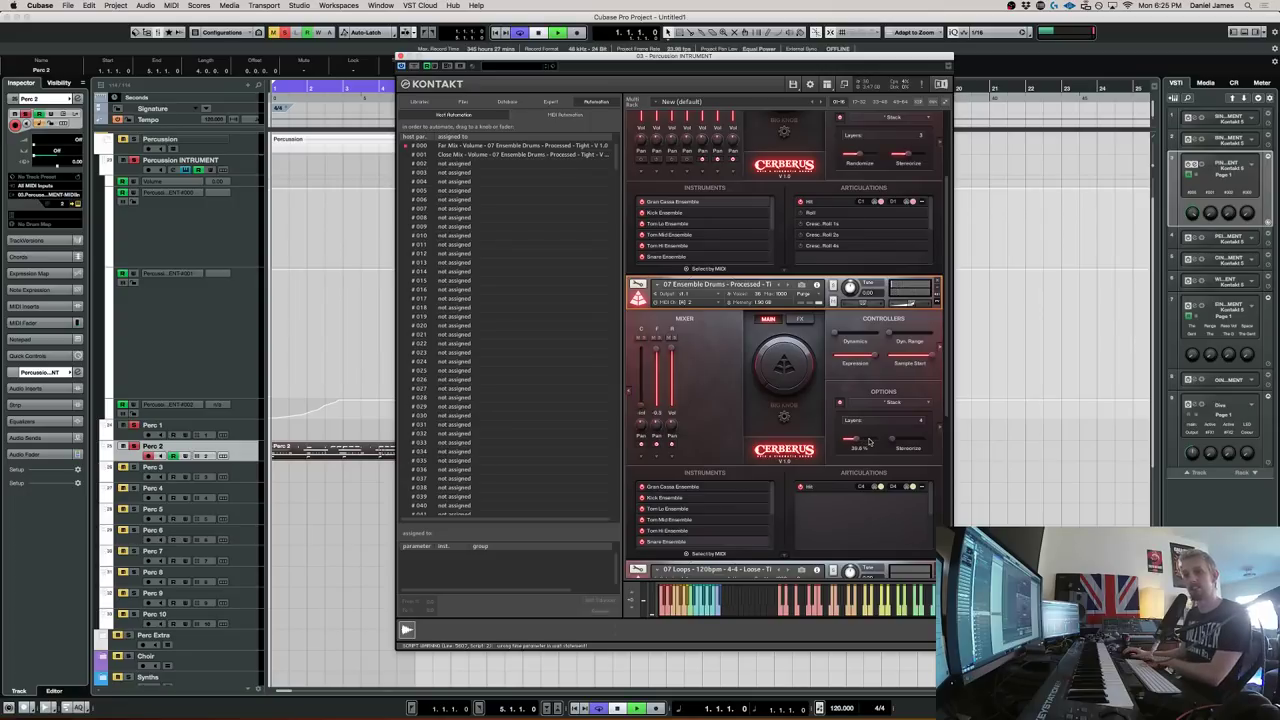
pyautogui.press('space')
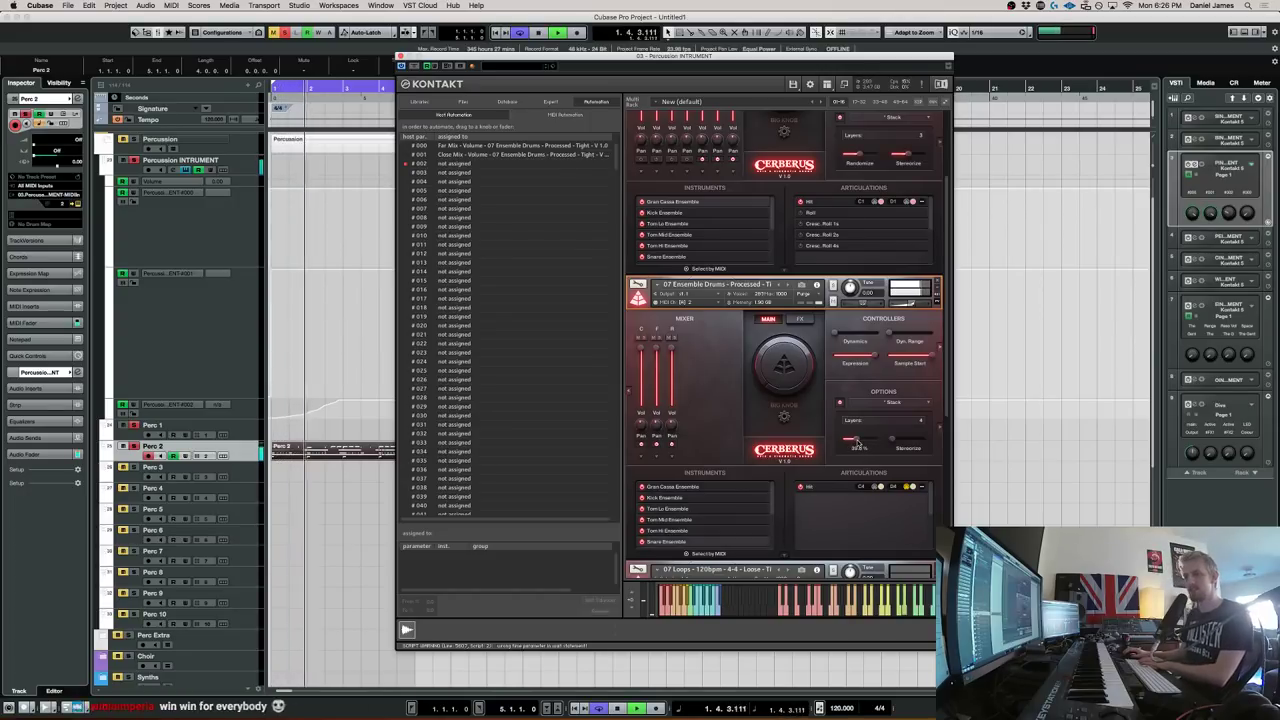
pyautogui.moveTo(857, 442); pyautogui.dragTo(852, 442)
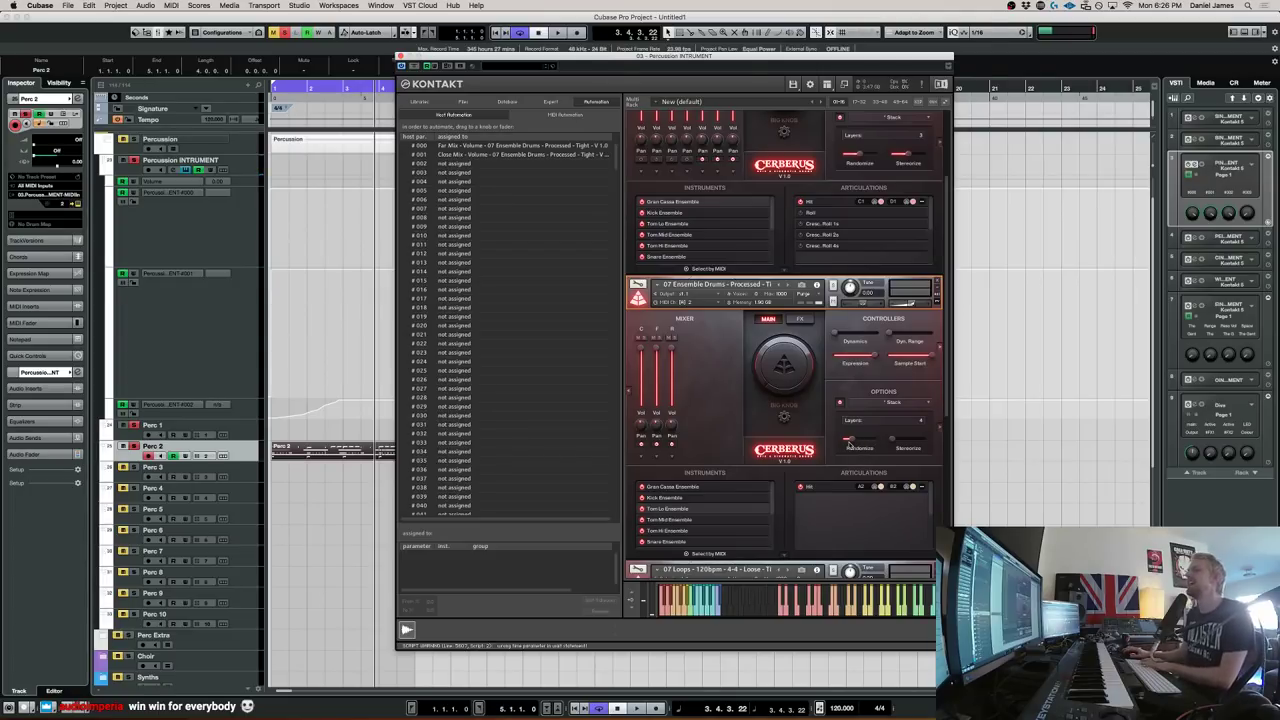
# Replay the groove from bar 1 and raise the stereo variation slider beside Randomize in 07 Ensemble Drums - Processed
pyautogui.press('.')
pyautogui.press('space')
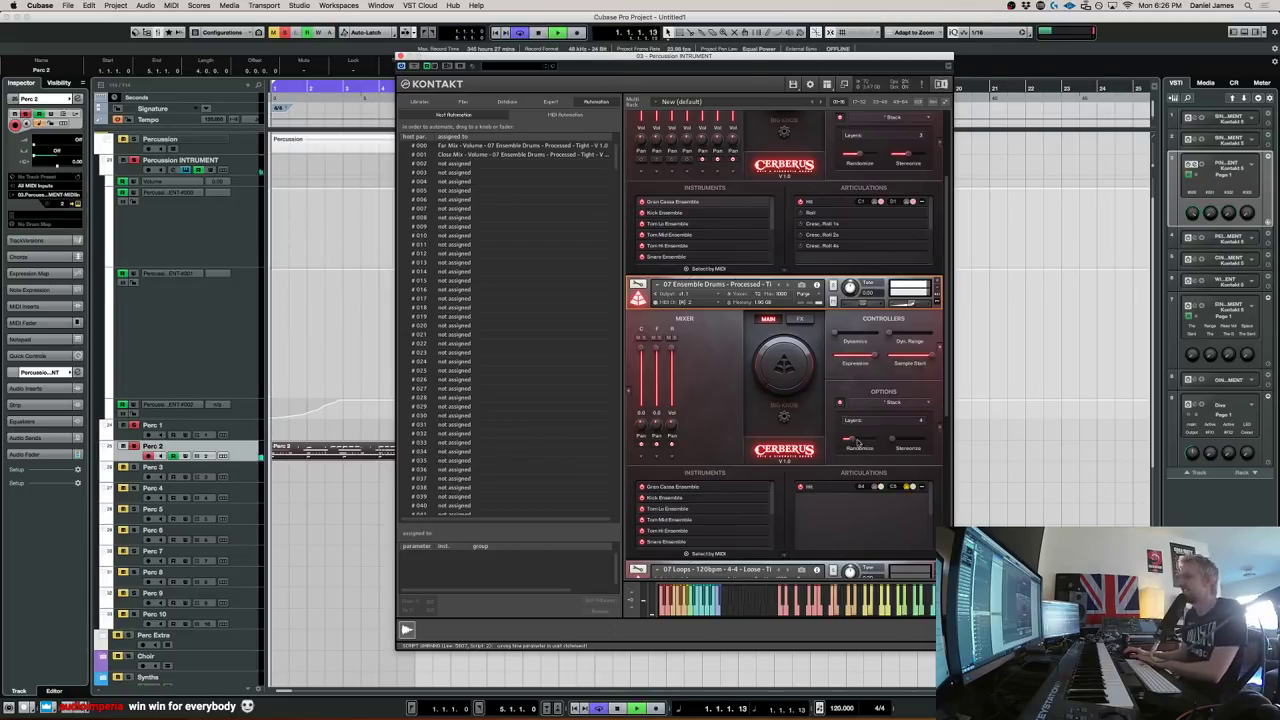
pyautogui.moveTo(893, 440); pyautogui.dragTo(928, 443)
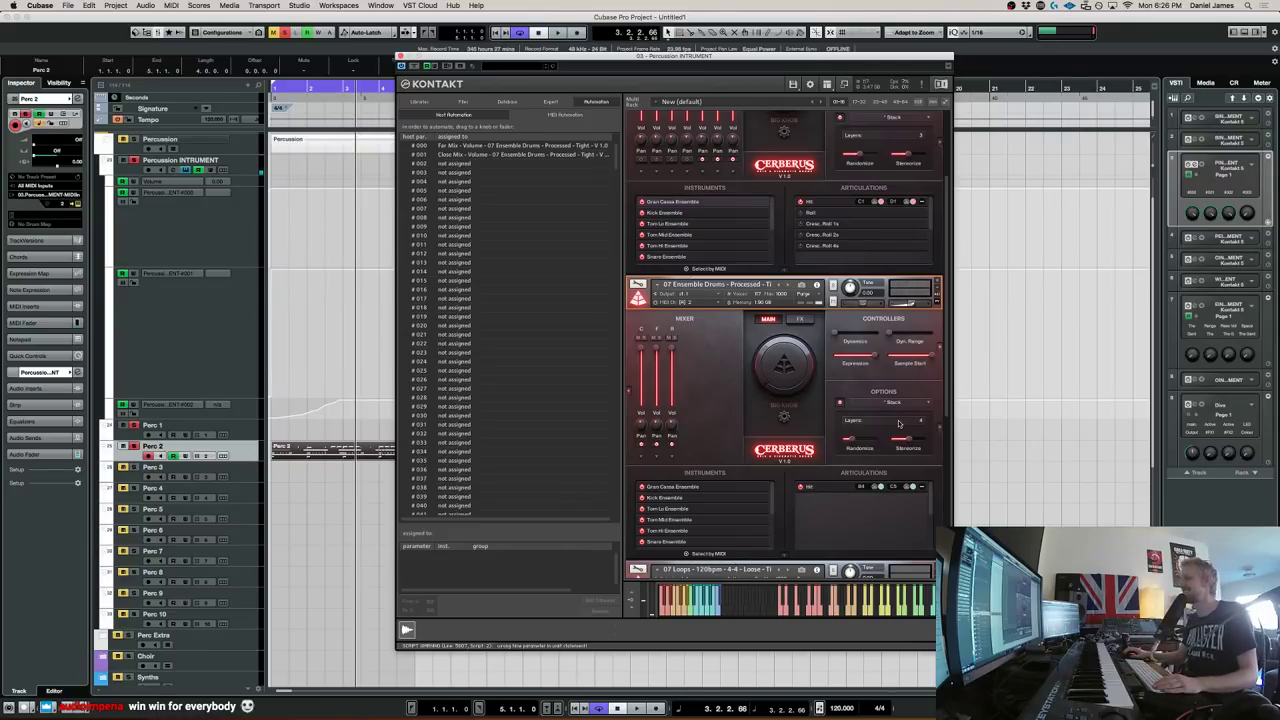
# Examine the Low CPU and Velocity Curve options of 07 Ensemble Drums - Processed and play the groove with Velocity Curve displayed
pyautogui.click(892, 406)
pyautogui.click(896, 425)
pyautogui.click(893, 404)
pyautogui.click(896, 430)
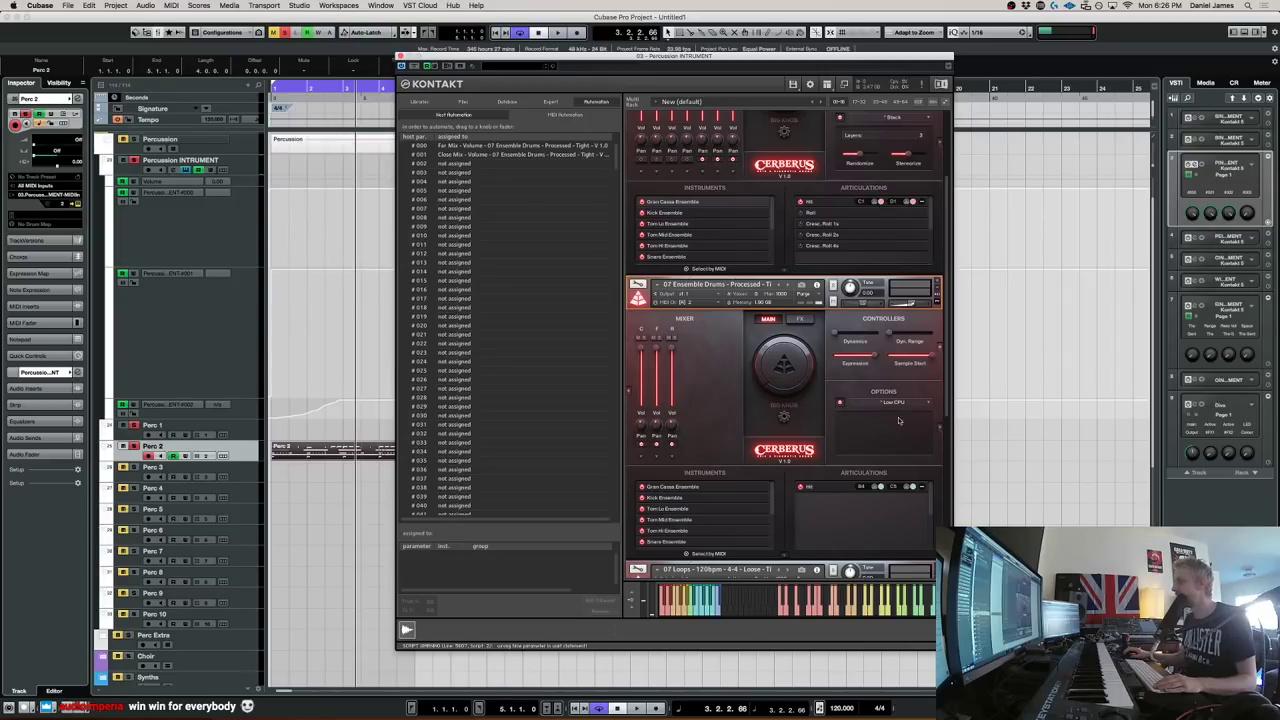
pyautogui.click(893, 403)
pyautogui.click(892, 409)
pyautogui.click(892, 405)
pyautogui.click(884, 399)
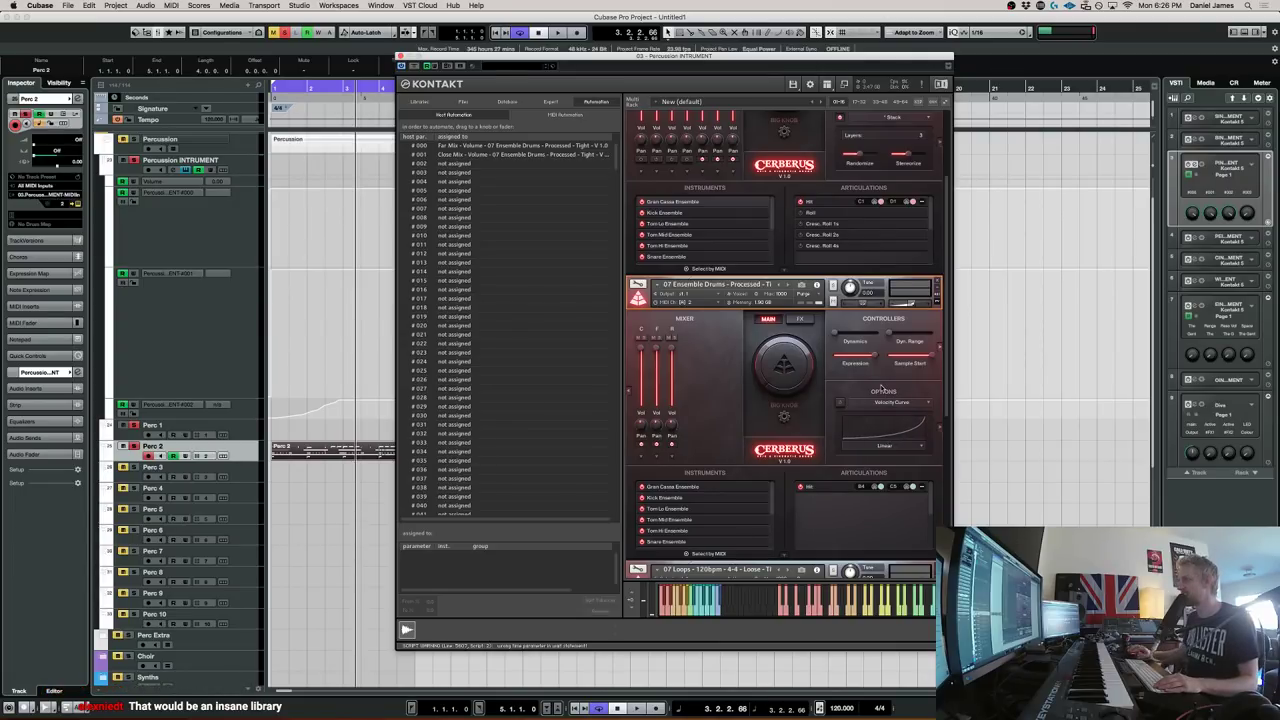
pyautogui.press('space')
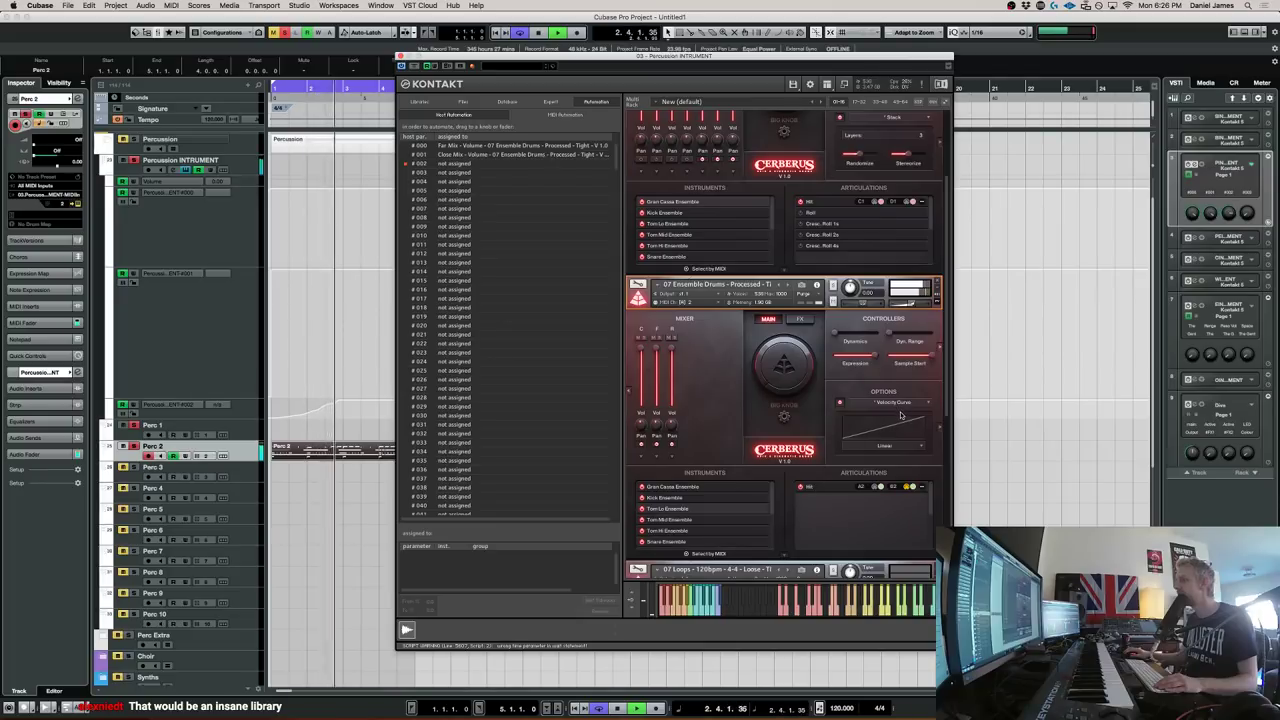
# Switch the options back to Stack, audition the groove with Randomize at 100%, and lower Randomize during playback
pyautogui.click(893, 403)
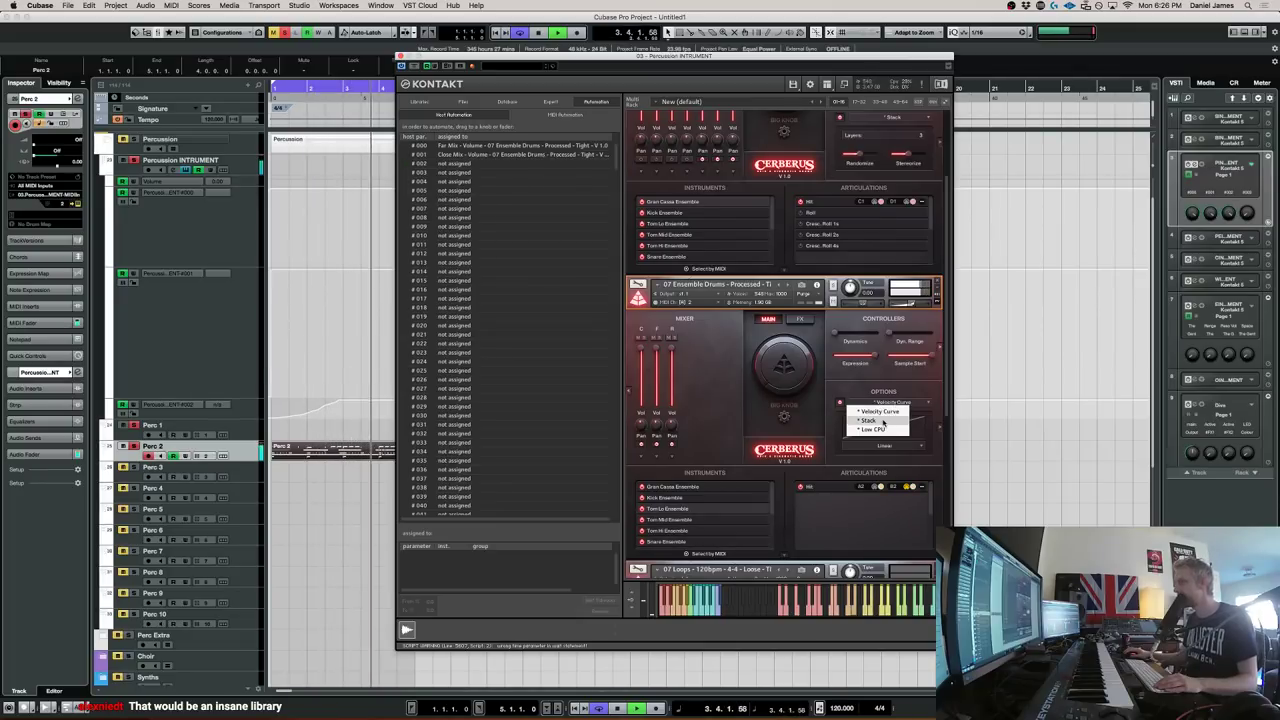
pyautogui.click(881, 424)
pyautogui.moveTo(855, 441); pyautogui.dragTo(881, 443)
pyautogui.press('space')
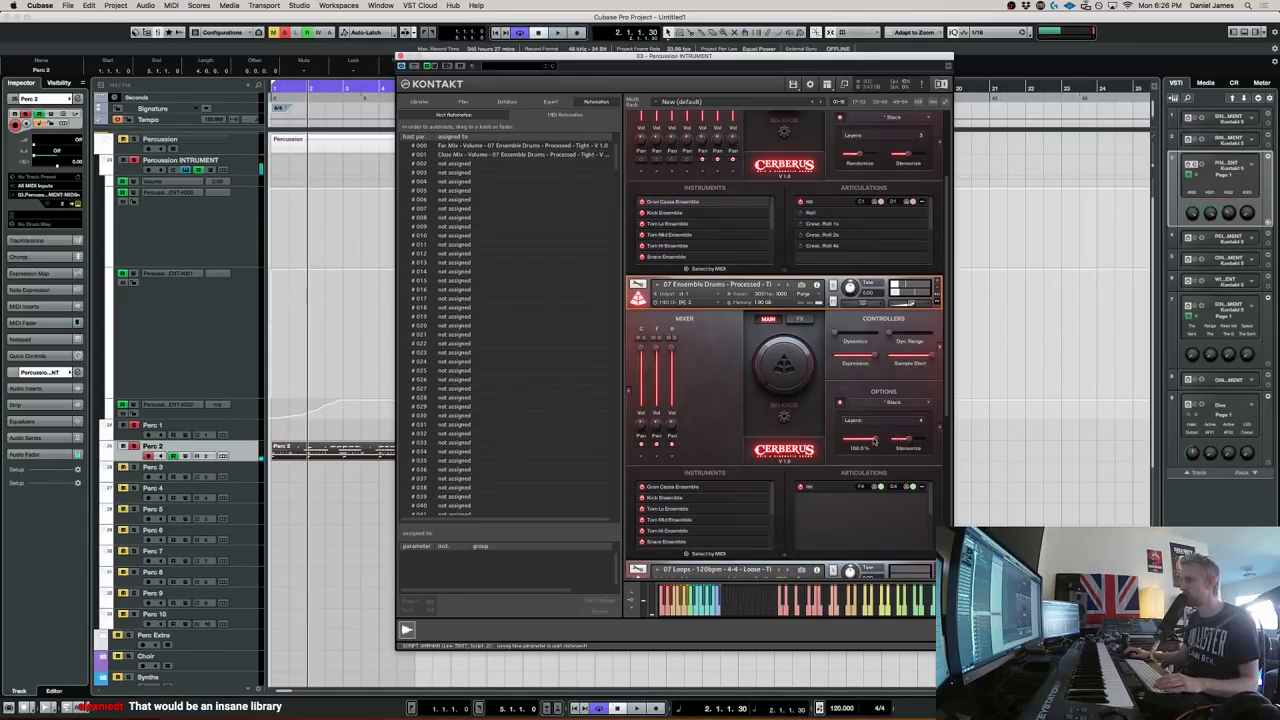
pyautogui.press('space')
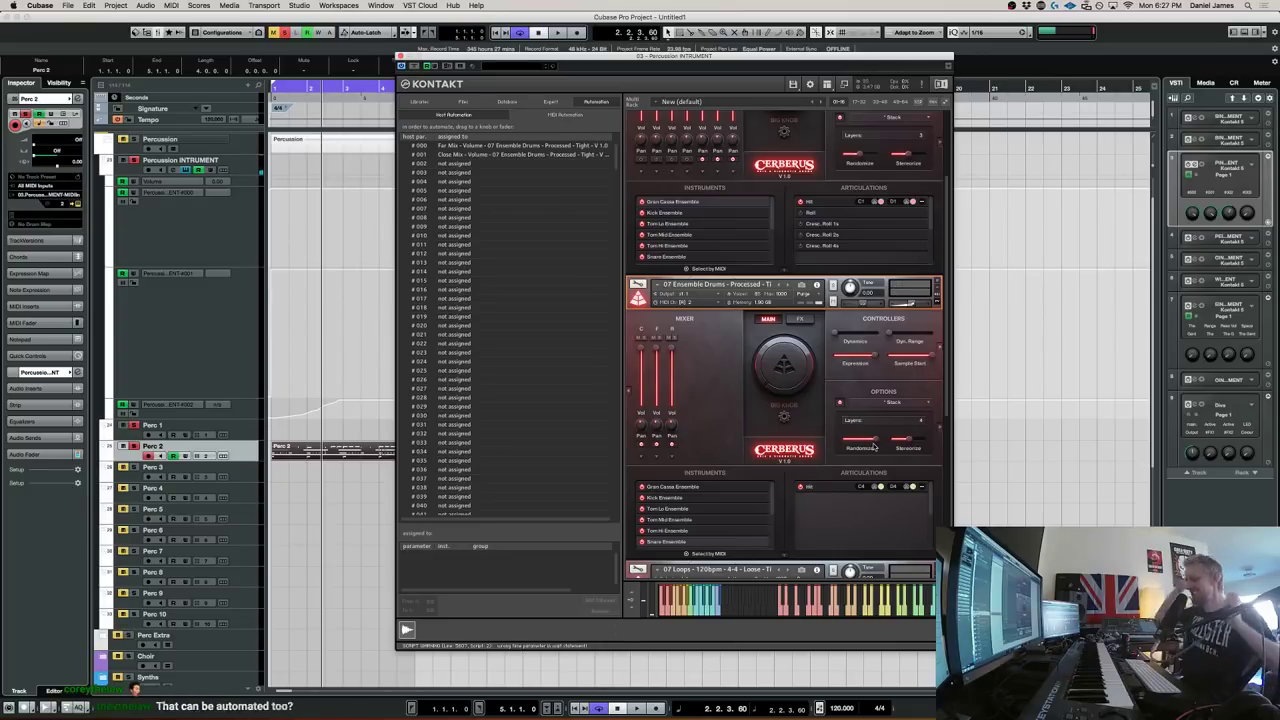
pyautogui.press('space')
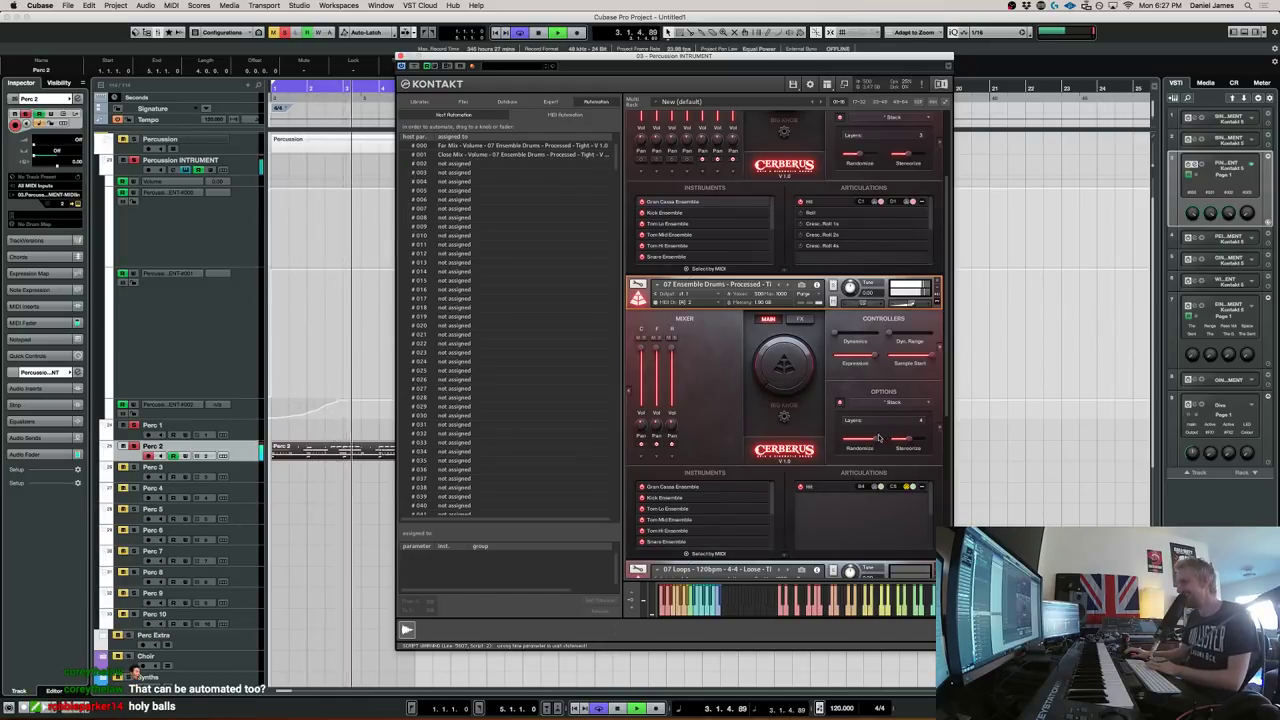
pyautogui.moveTo(873, 439); pyautogui.dragTo(837, 444)
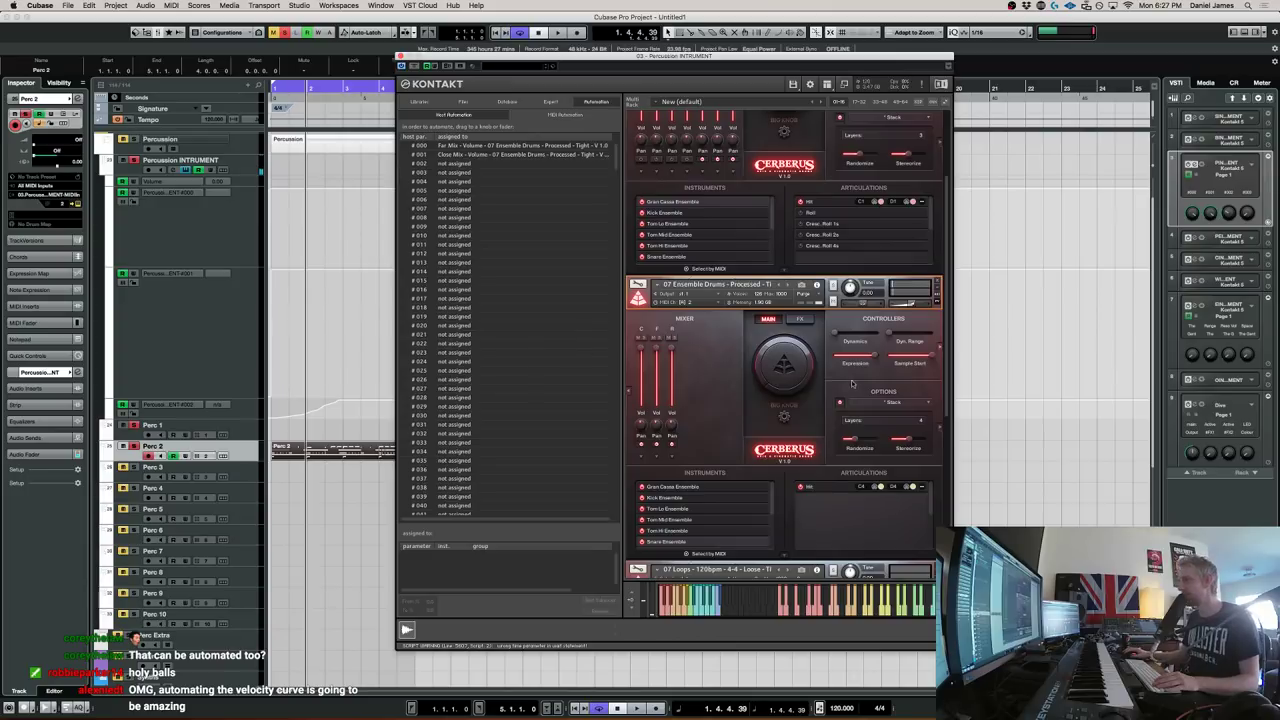
# Try to assign host automation slot #002 to Randomize in 07 Ensemble Drums - Processed, and lower Randomize close to its minimum
pyautogui.moveTo(421, 166); pyautogui.dragTo(782, 366)
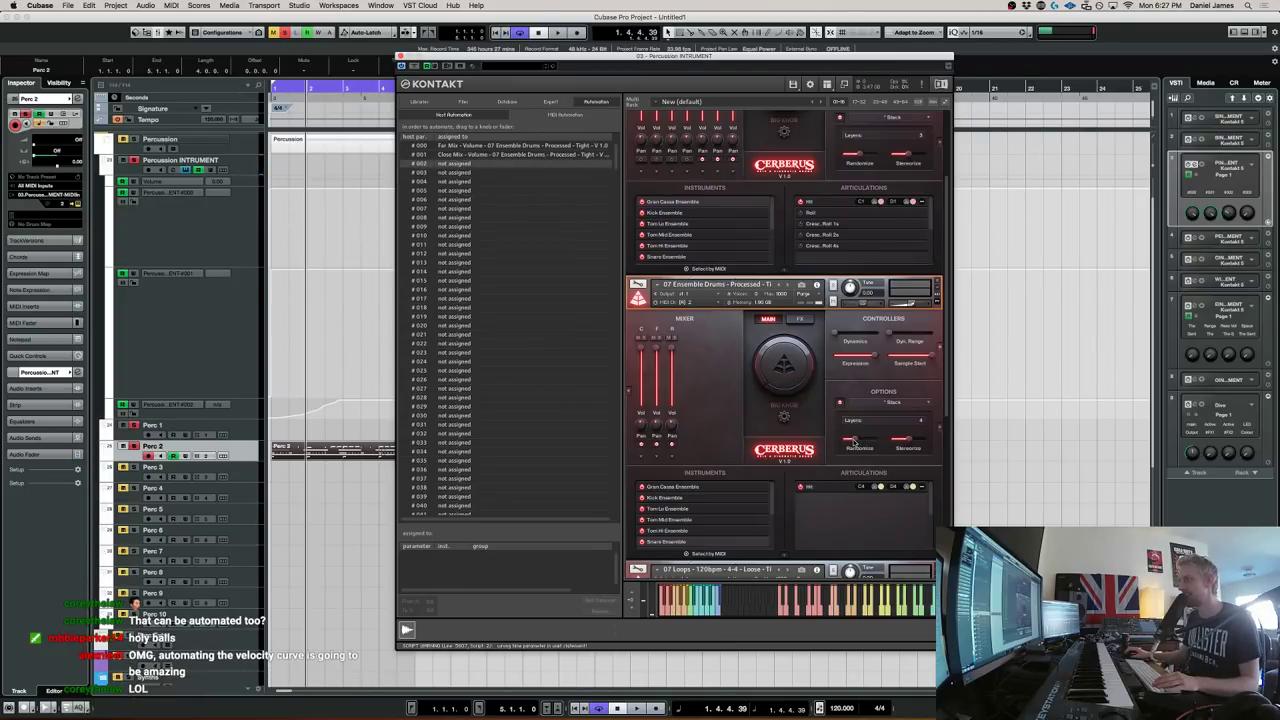
pyautogui.moveTo(856, 441); pyautogui.dragTo(854, 442)
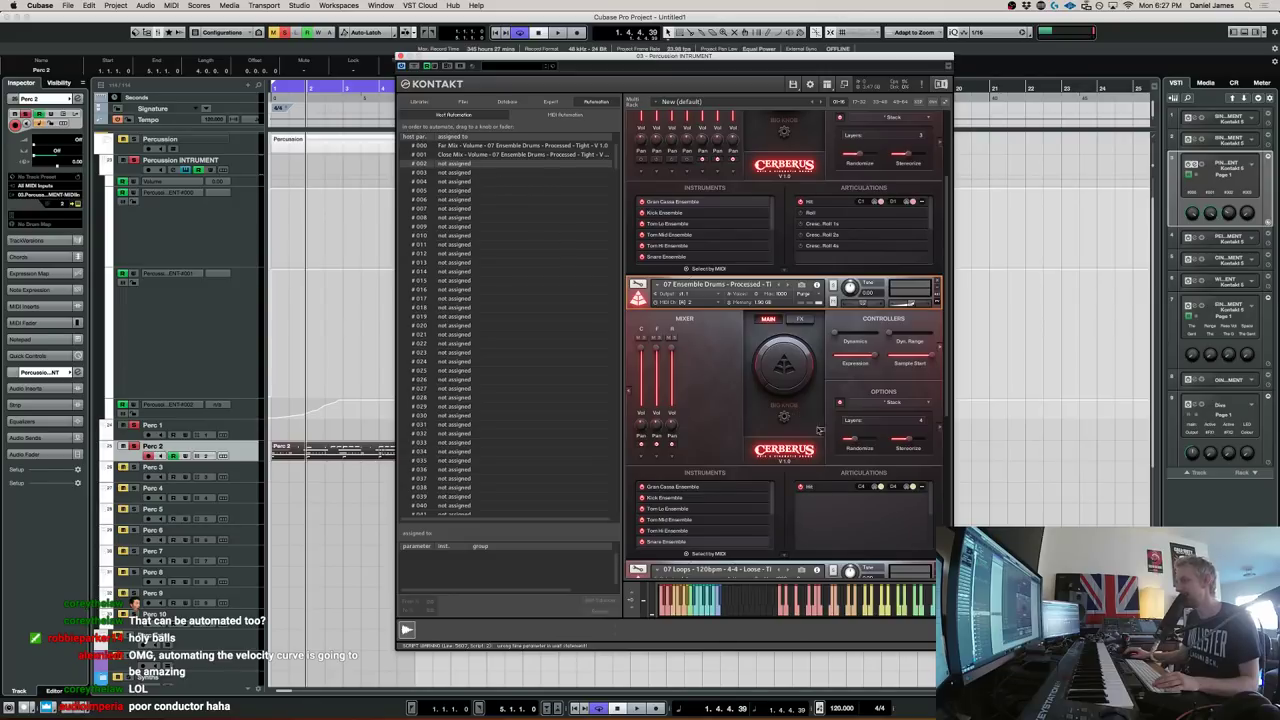
pyautogui.moveTo(855, 441)
pyautogui.mouseDown()
pyautogui.moveTo(881, 442)
pyautogui.moveTo(841, 444)
pyautogui.mouseUp()
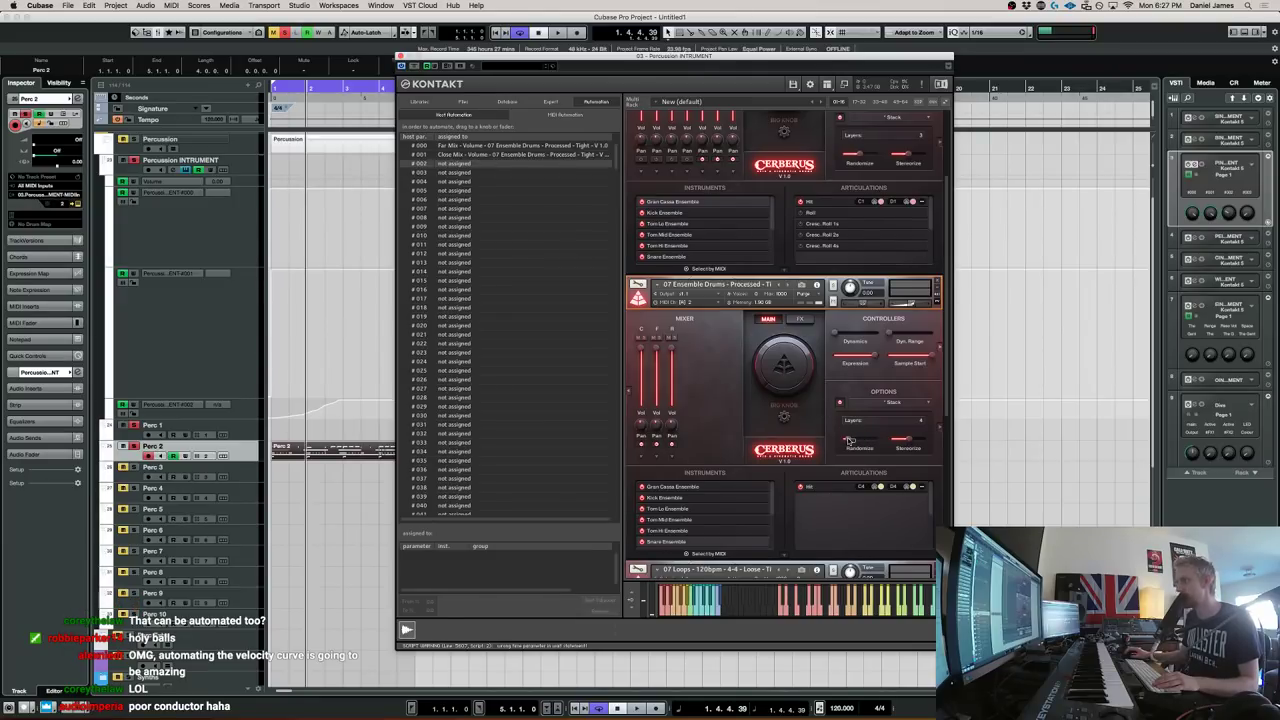
pyautogui.moveTo(849, 442); pyautogui.dragTo(853, 445)
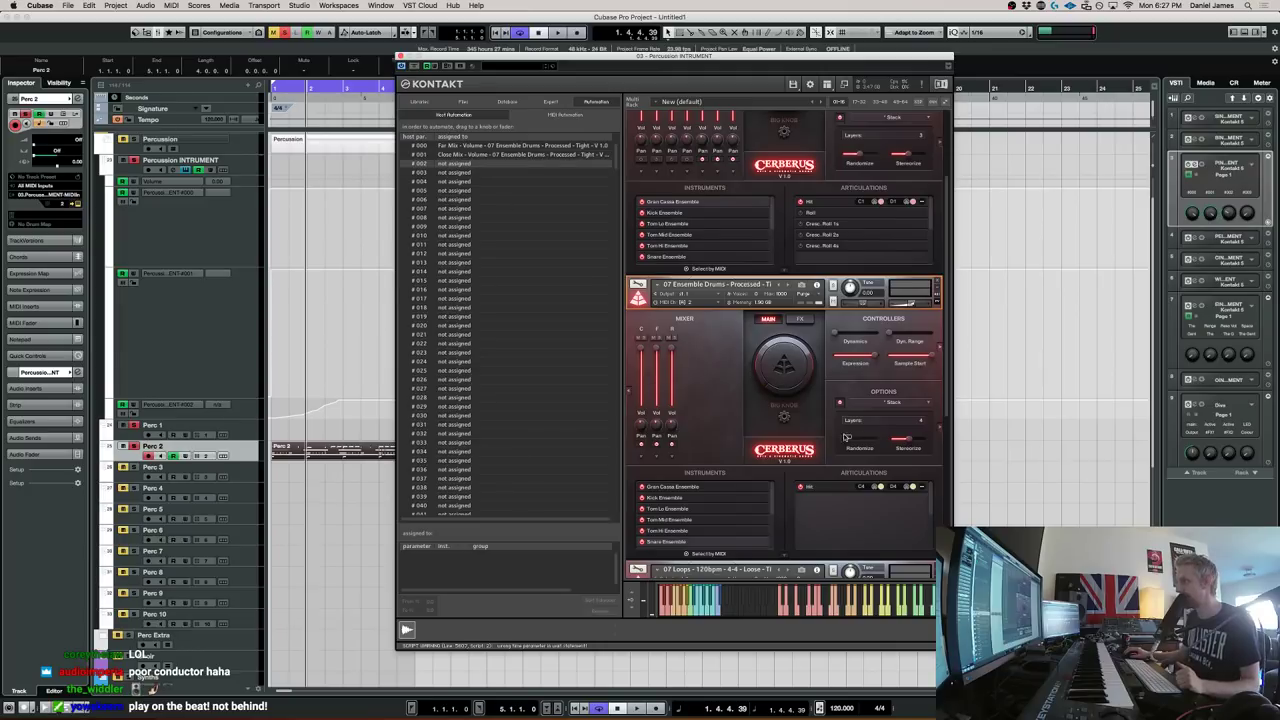
pyautogui.click(421, 173)
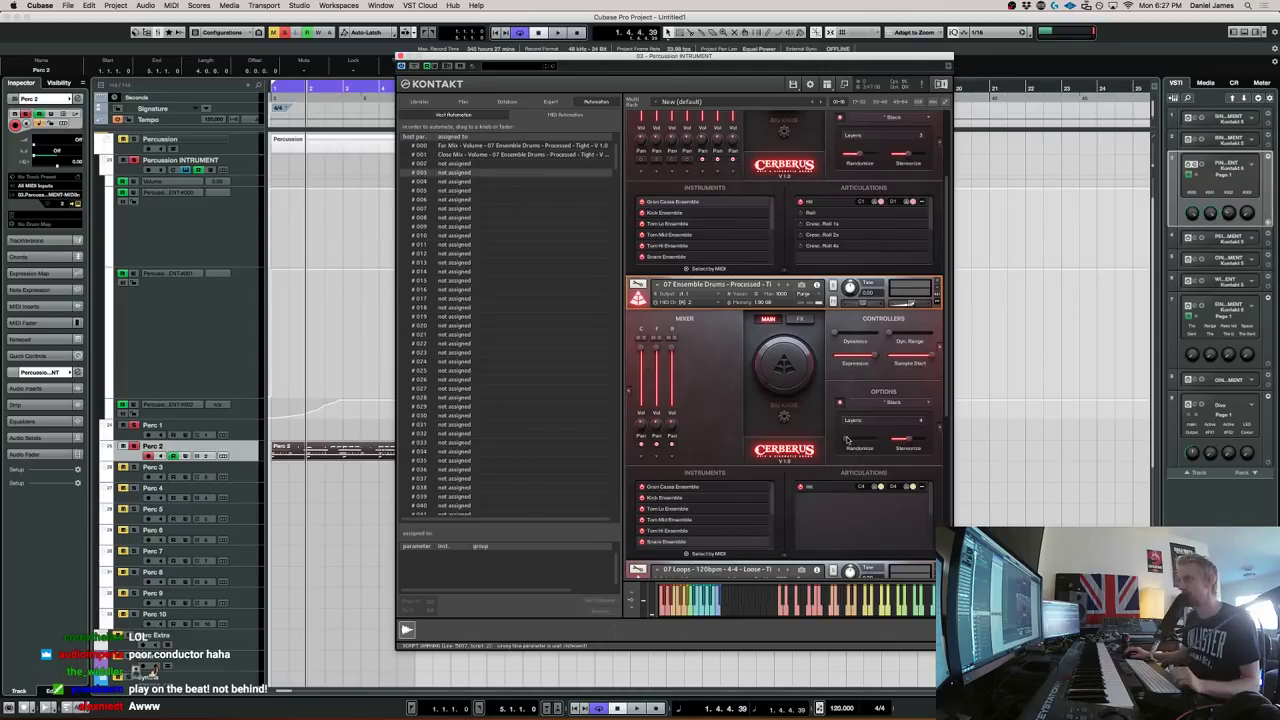
# Play the Perc 2 groove from bar 1 with Randomize near its minimum, and raise Randomize well above that for comparison
pyautogui.press('space')
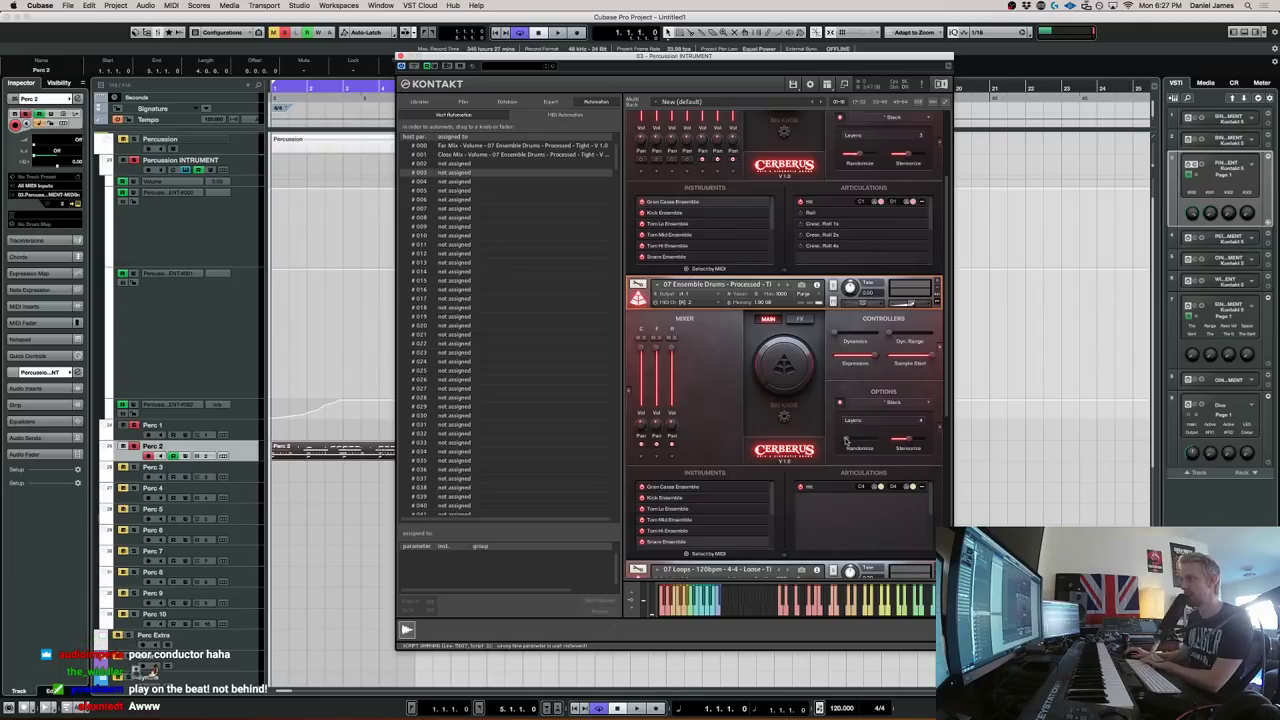
pyautogui.click(309, 485)
pyautogui.press('space')
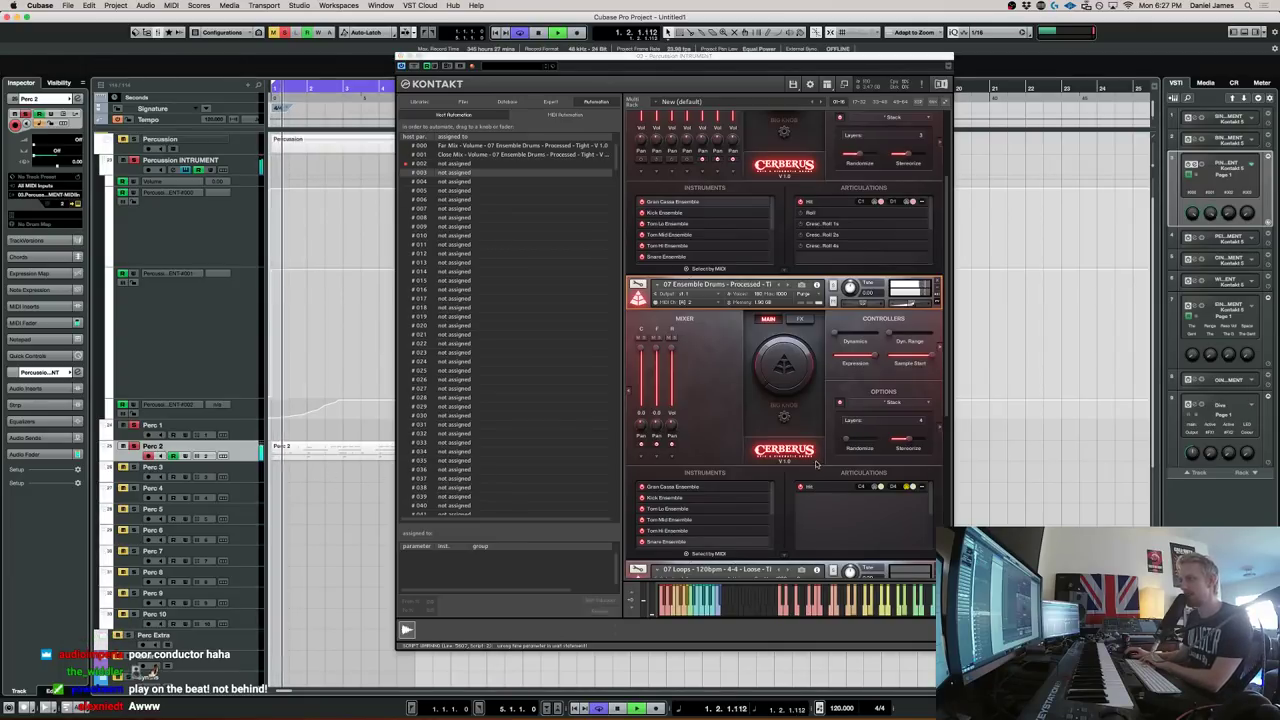
pyautogui.moveTo(847, 439); pyautogui.dragTo(883, 439)
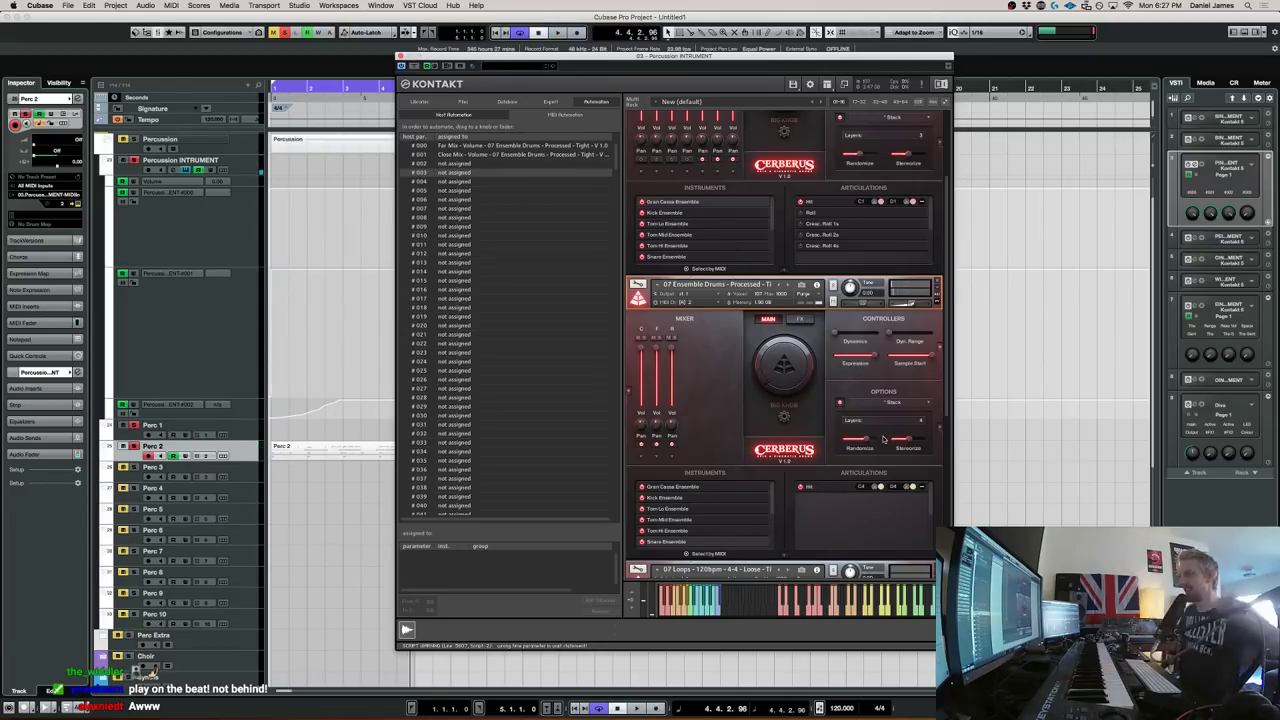
# Lower the stereo slider and set Randomize to 0.0%, then replay the groove while raising Randomize slightly
pyautogui.moveTo(903, 438); pyautogui.dragTo(864, 438)
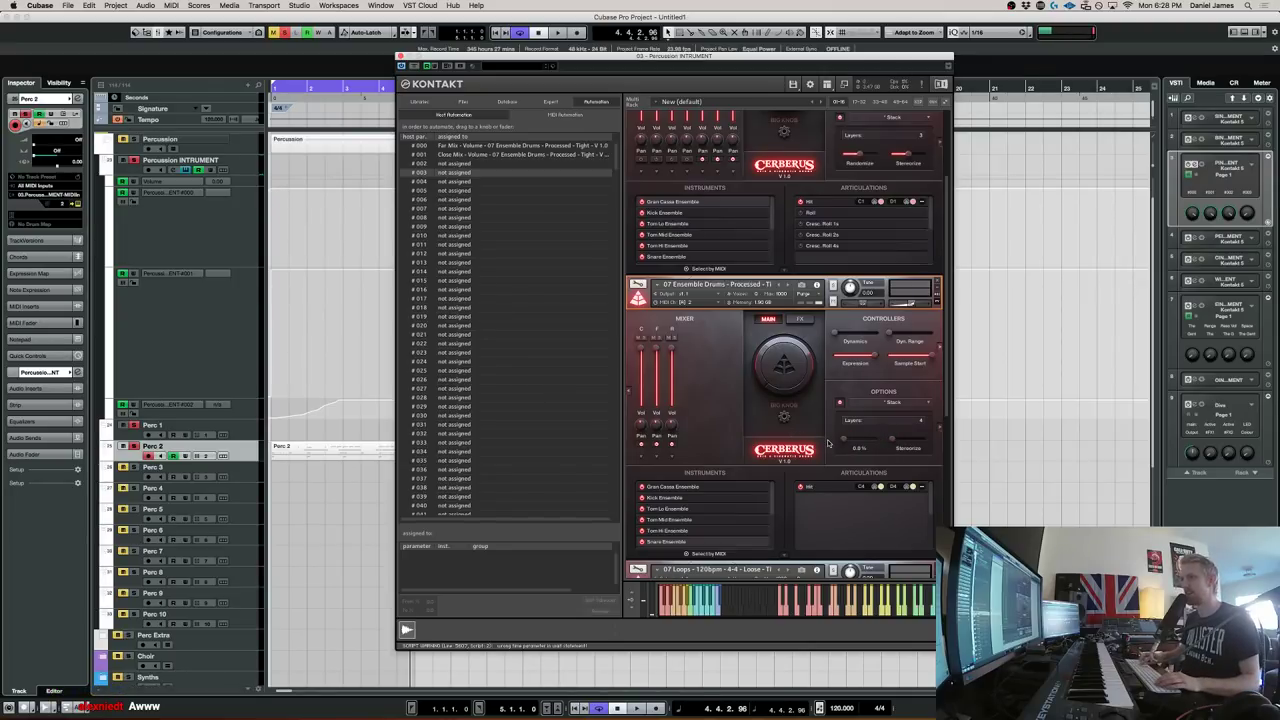
pyautogui.press('space')
pyautogui.moveTo(848, 441)
pyautogui.mouseDown()
pyautogui.moveTo(868, 445)
pyautogui.moveTo(855, 442)
pyautogui.mouseUp()
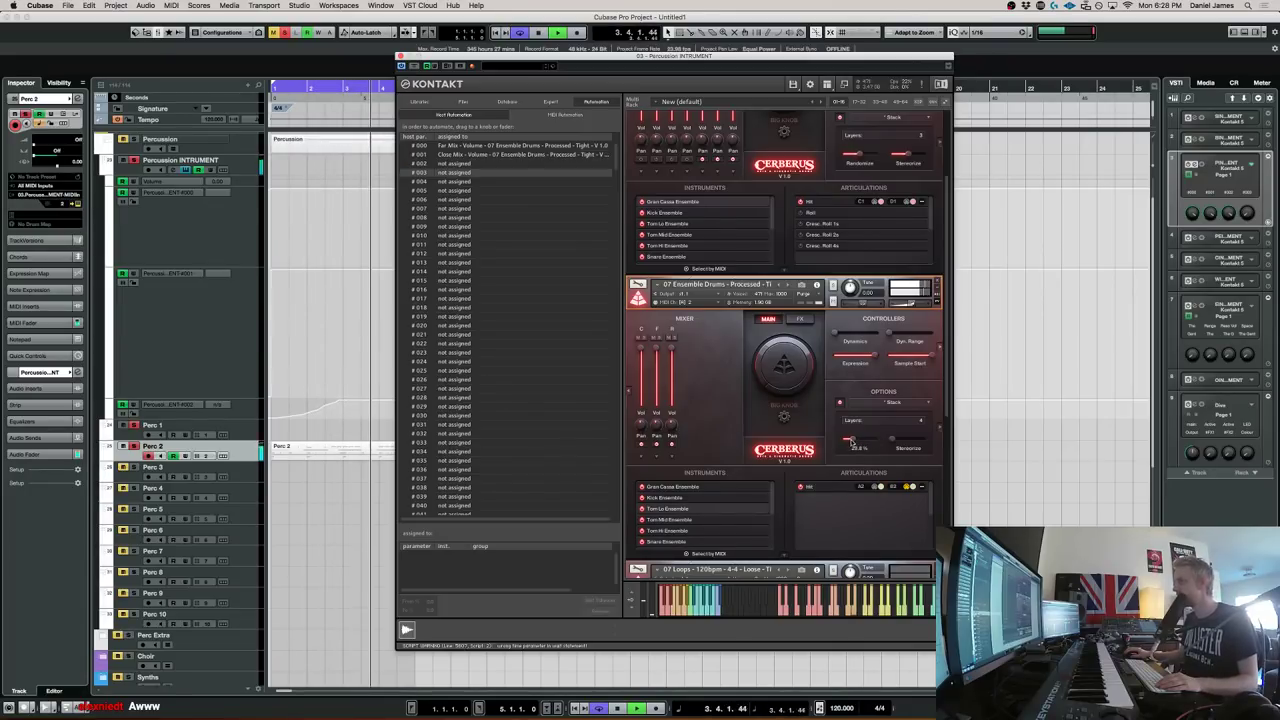
pyautogui.moveTo(641, 347); pyautogui.dragTo(641, 385)
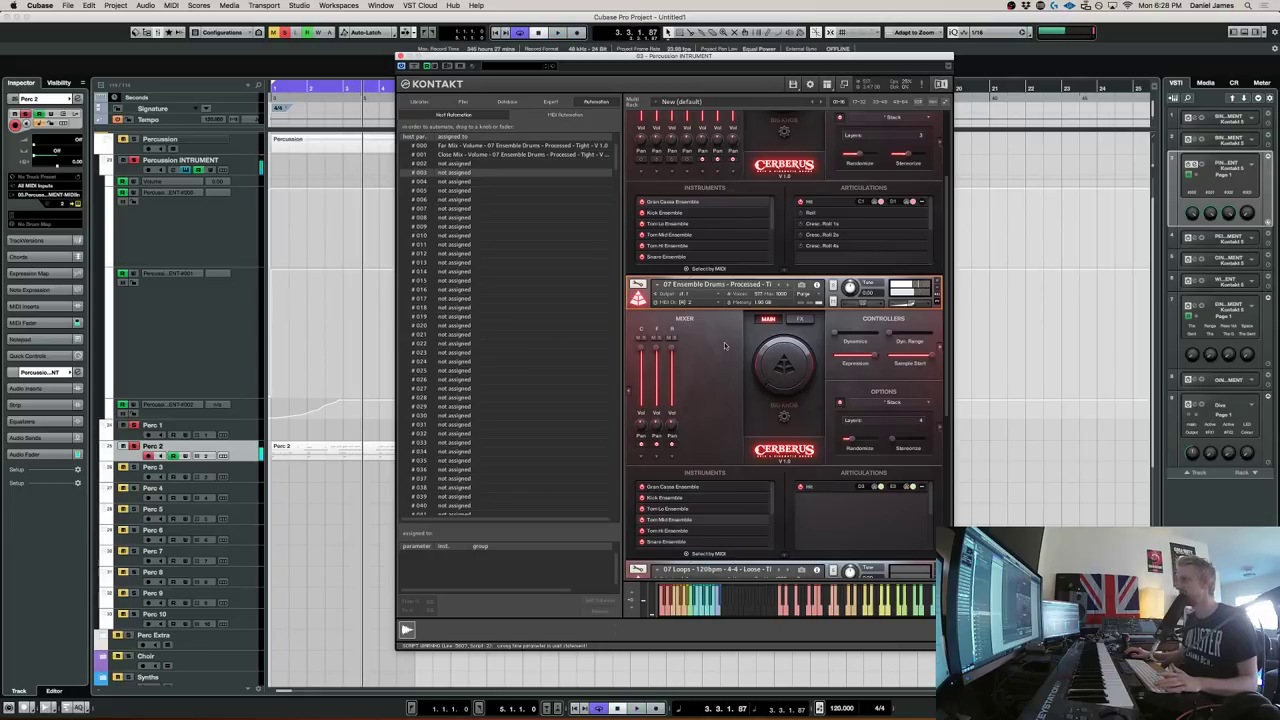
# Open the Quick-Load instrument catalogue from the empty rack area below 07 Loops - 120bpm - 4-4 - Loose
pyautogui.click(327, 453)
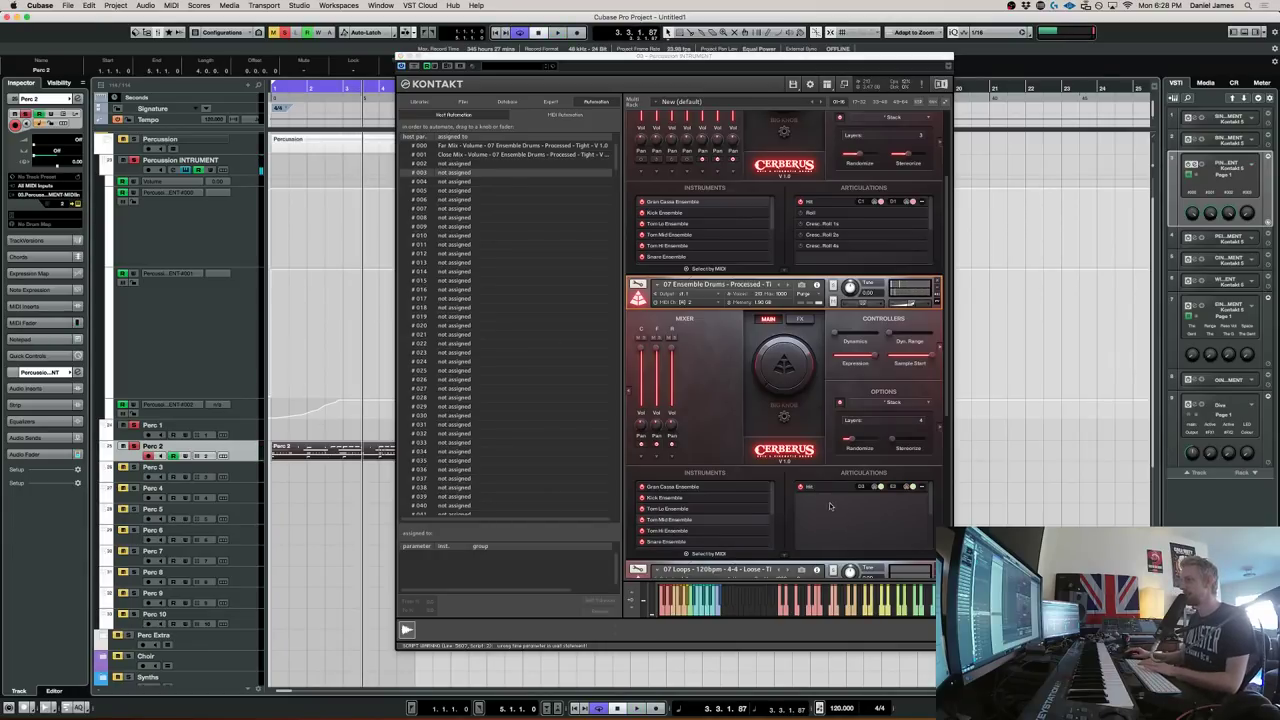
pyautogui.scroll(-5, 829, 506)
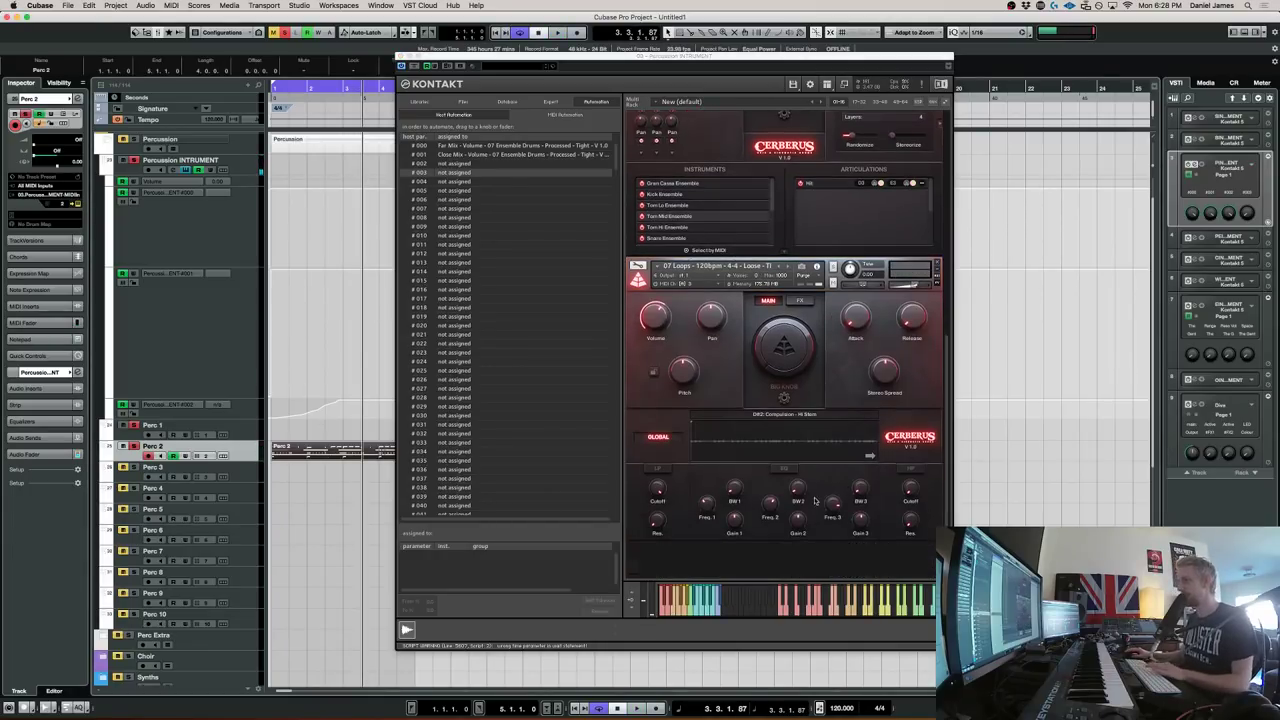
pyautogui.rightClick(779, 562)
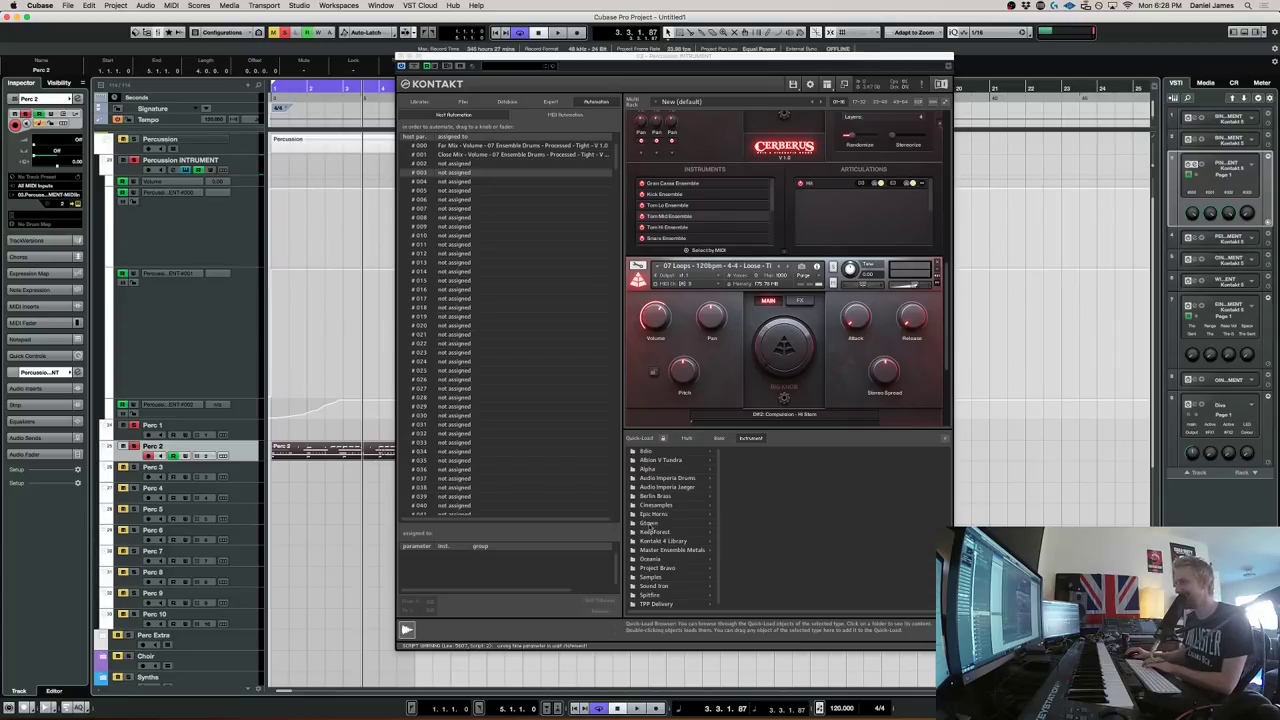
# Load the 01 Drum Kit - V 1.0 instrument from the Cerberus library's 03 Drum Kit folder into the Kontakt rack
pyautogui.click(672, 479)
pyautogui.click(757, 454)
pyautogui.click(826, 452)
pyautogui.click(888, 452)
pyautogui.click(757, 470)
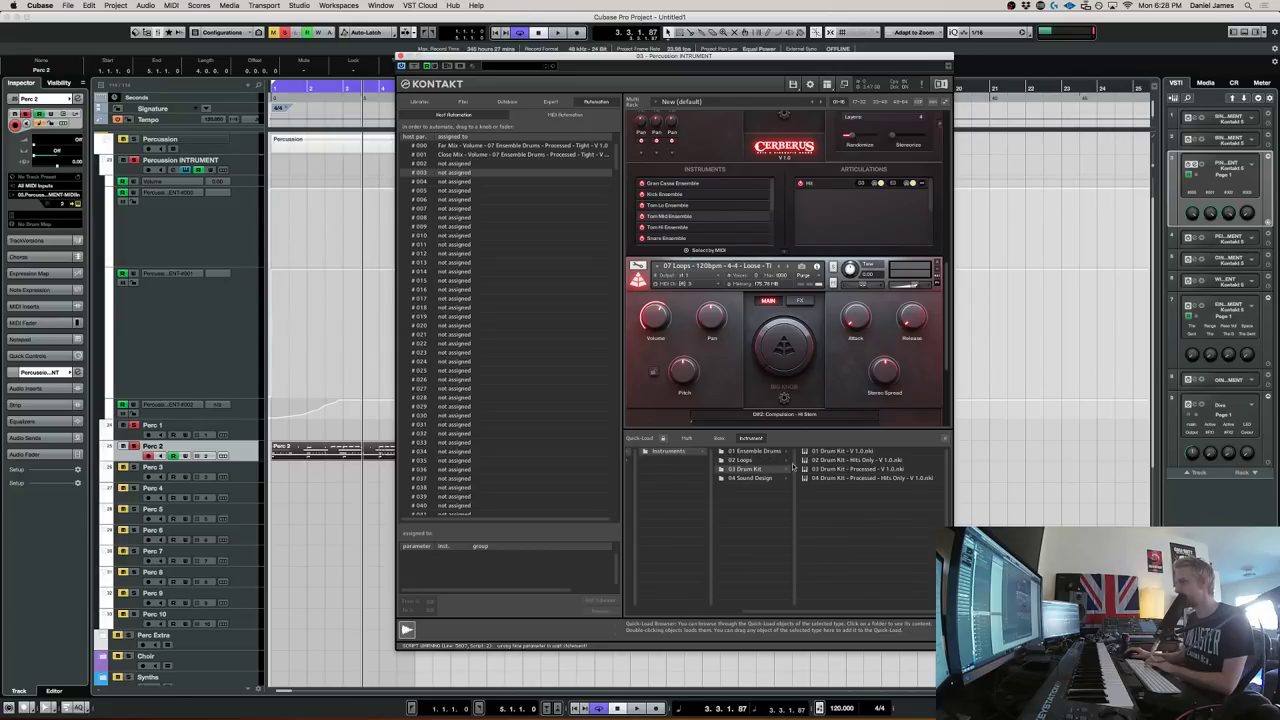
pyautogui.scroll(-3, 857, 458)
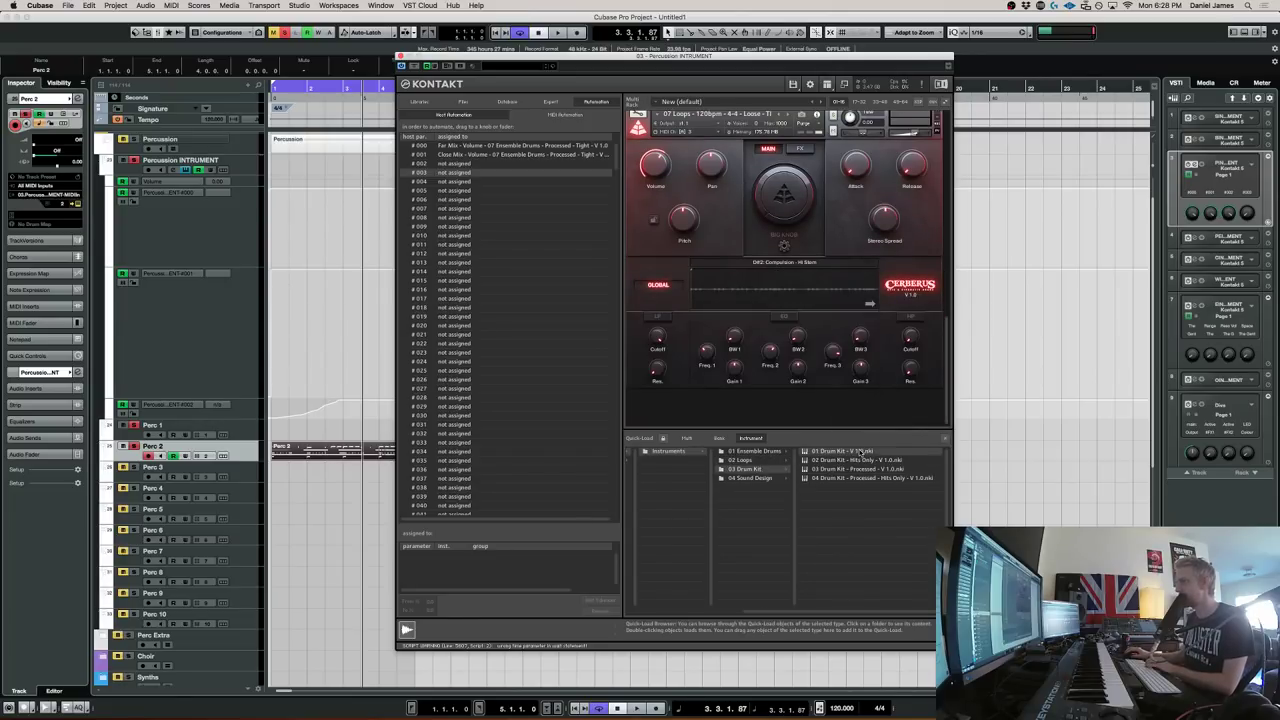
pyautogui.doubleClick(858, 451)
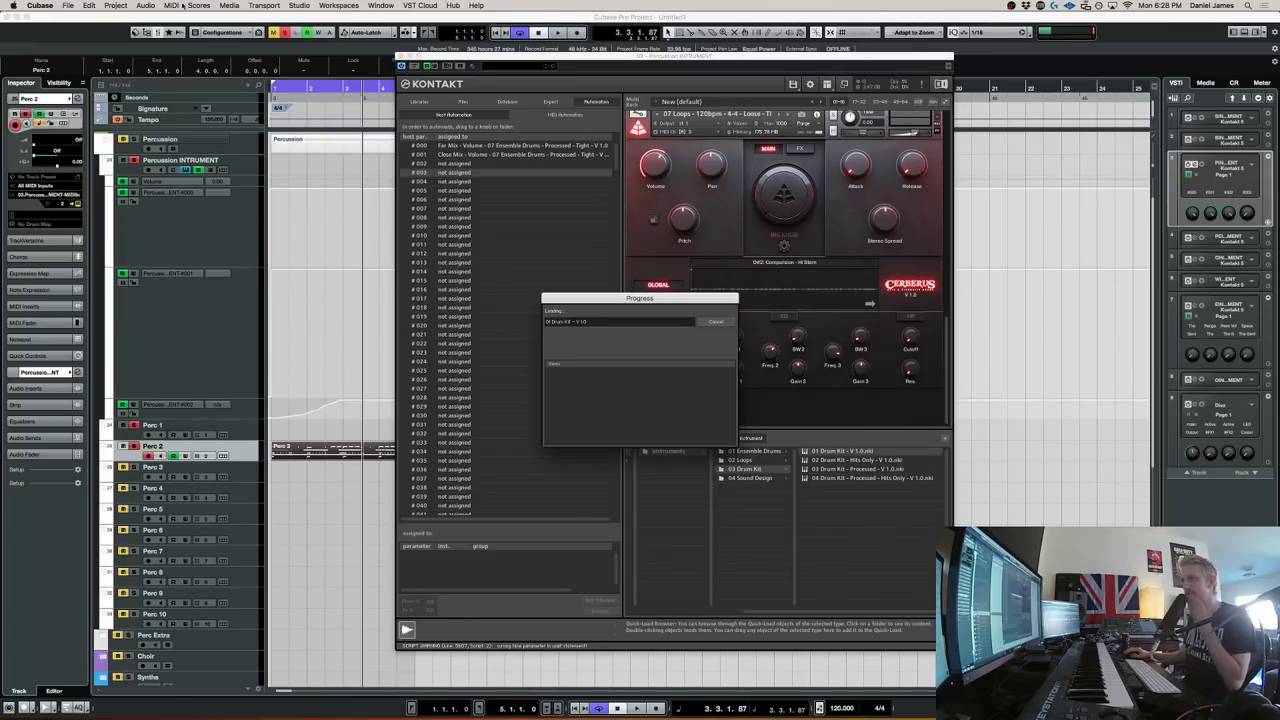
# Deactivate all solo states in the project and bring the loaded drum kit into view
pyautogui.click(286, 33)
pyautogui.scroll(-5, 565, 350)
pyautogui.scroll(-3, 784, 330)
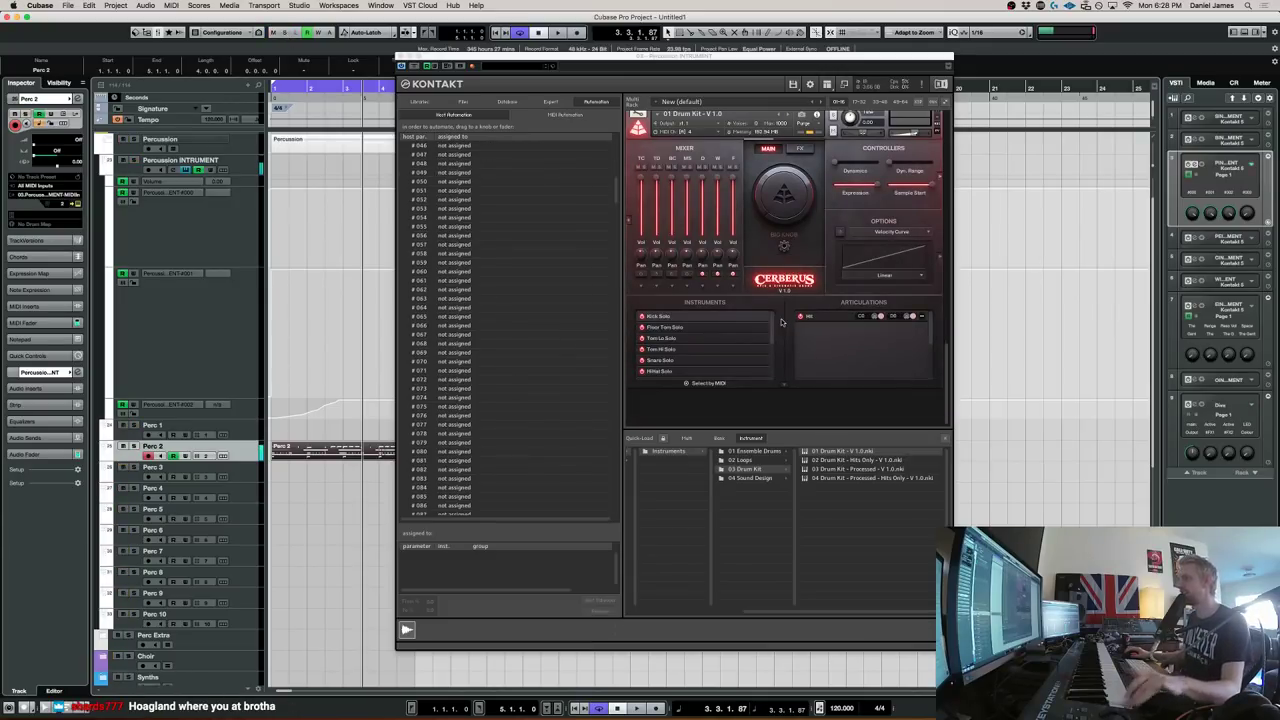
# Select the Perc 4 track to play the drum kit and hide Kontakt's quick-load browser
pyautogui.click(248, 467)
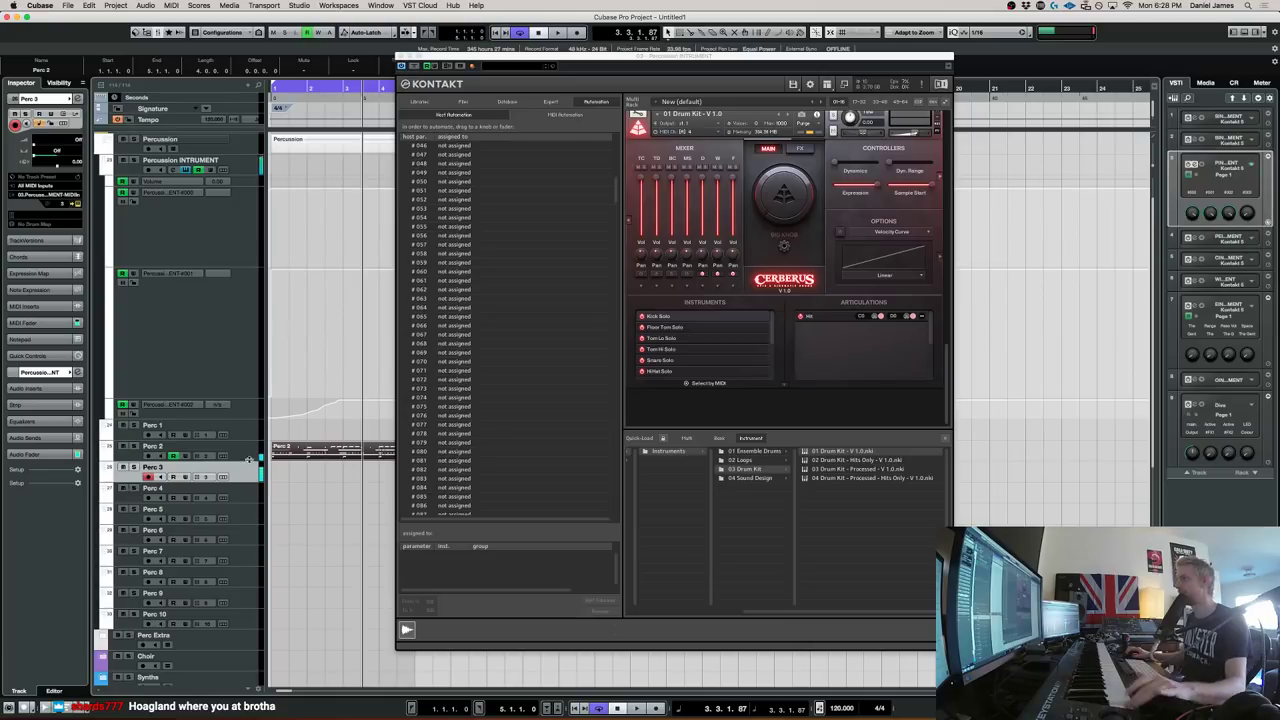
pyautogui.click(253, 500)
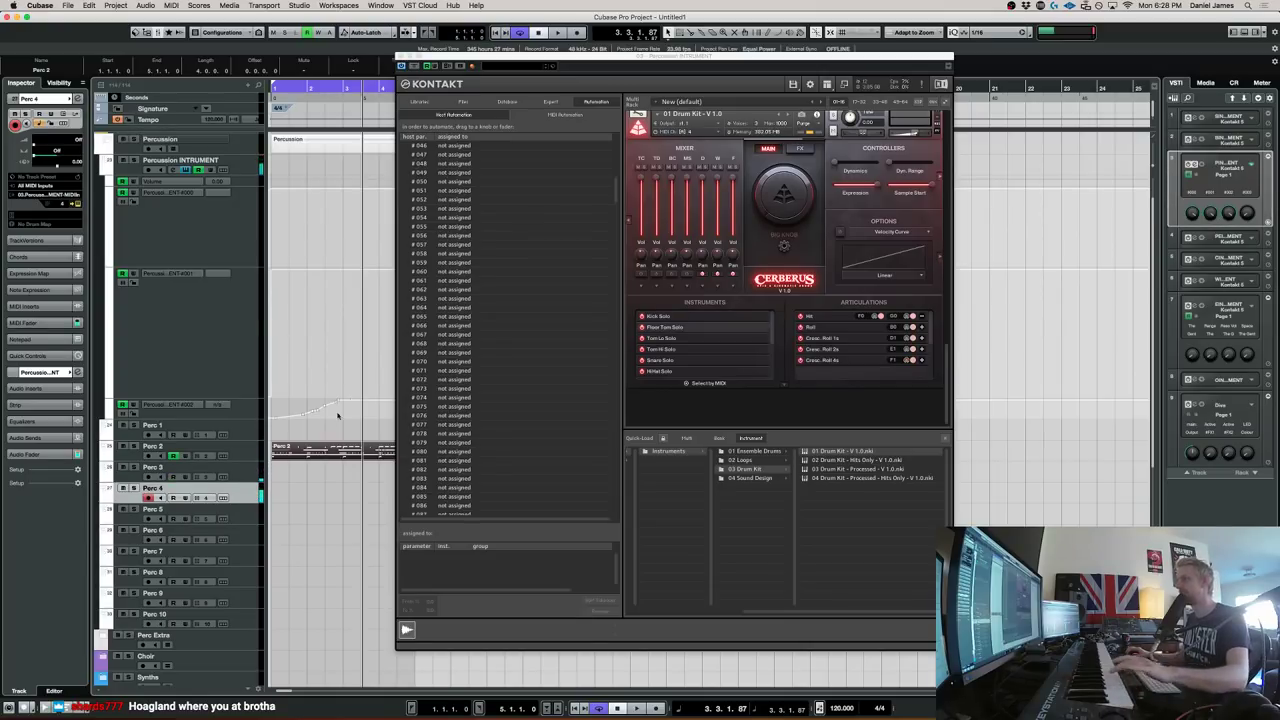
pyautogui.click(887, 424)
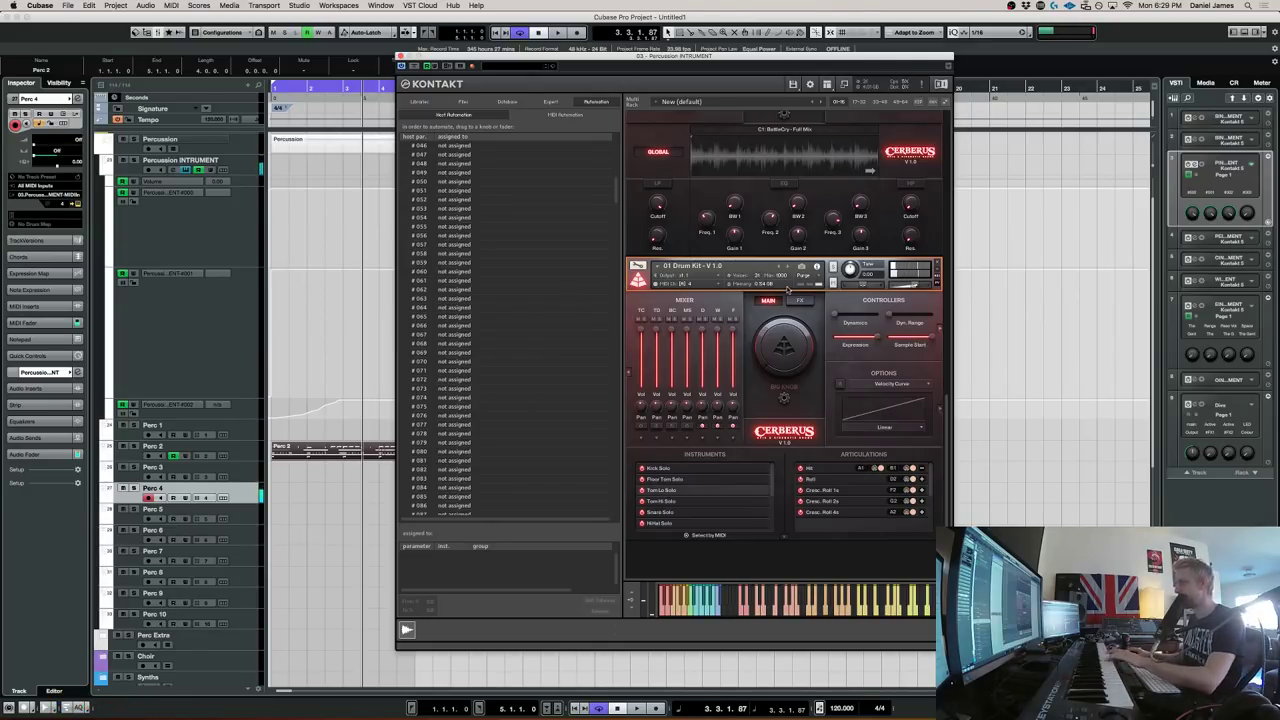
# Move the MIDI part from Perc 2 to Perc 4 and play it soloed from the project start
pyautogui.moveTo(308, 457); pyautogui.dragTo(308, 500)
pyautogui.press('KP_Decimal')
pyautogui.press('space')
pyautogui.press('s')
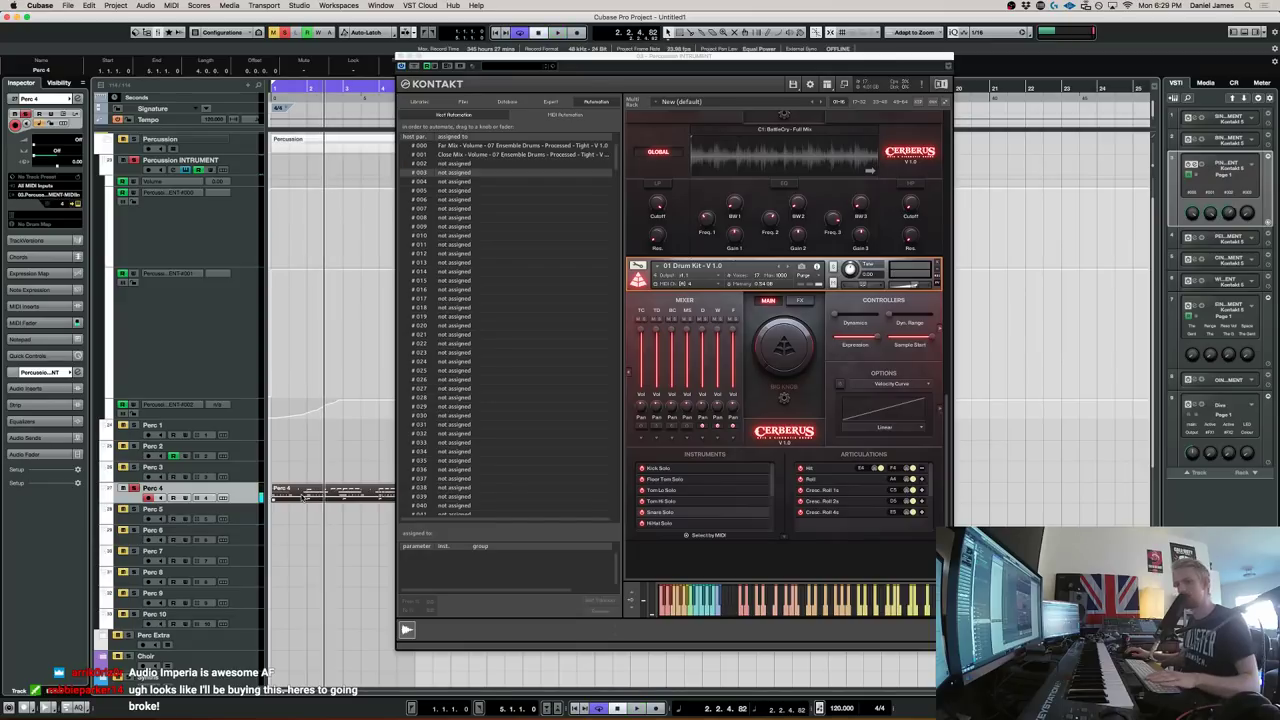
# Try transposing all notes of the Perc 4 part down until the lowest is A-1, listening during playback
pyautogui.doubleClick(304, 496)
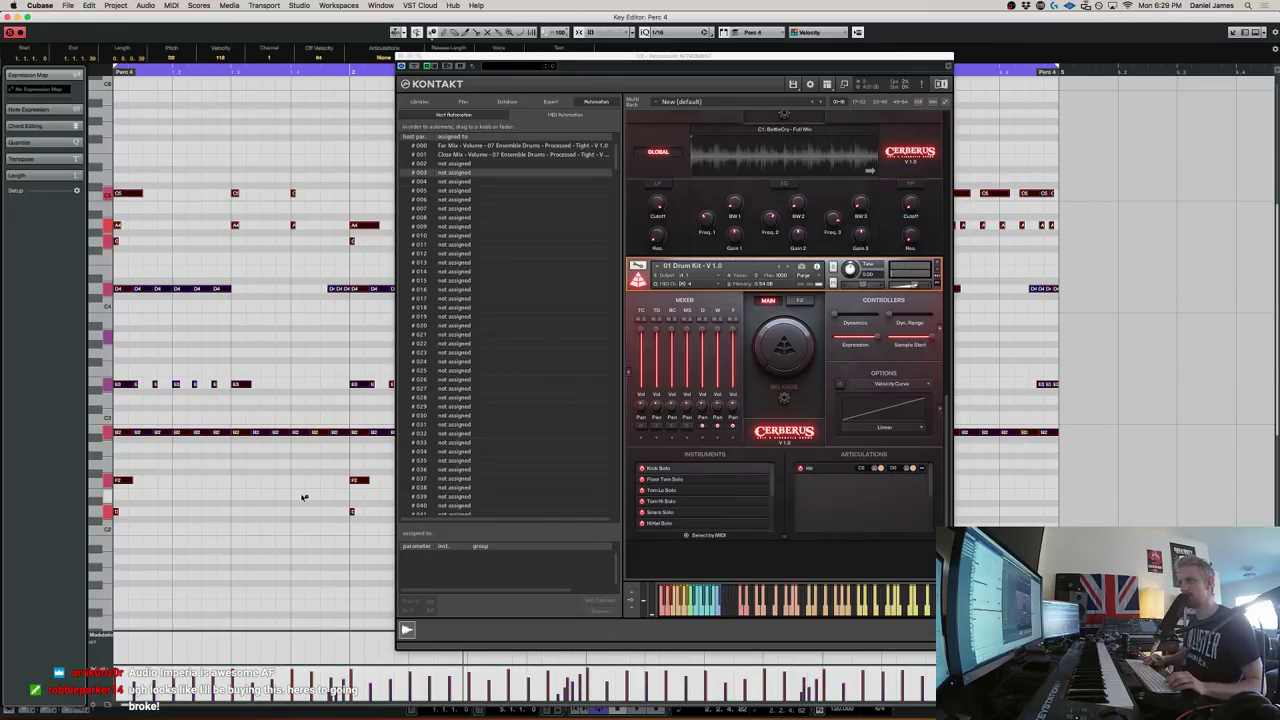
pyautogui.scroll(3, 304, 496)
pyautogui.scroll(-7, 304, 496)
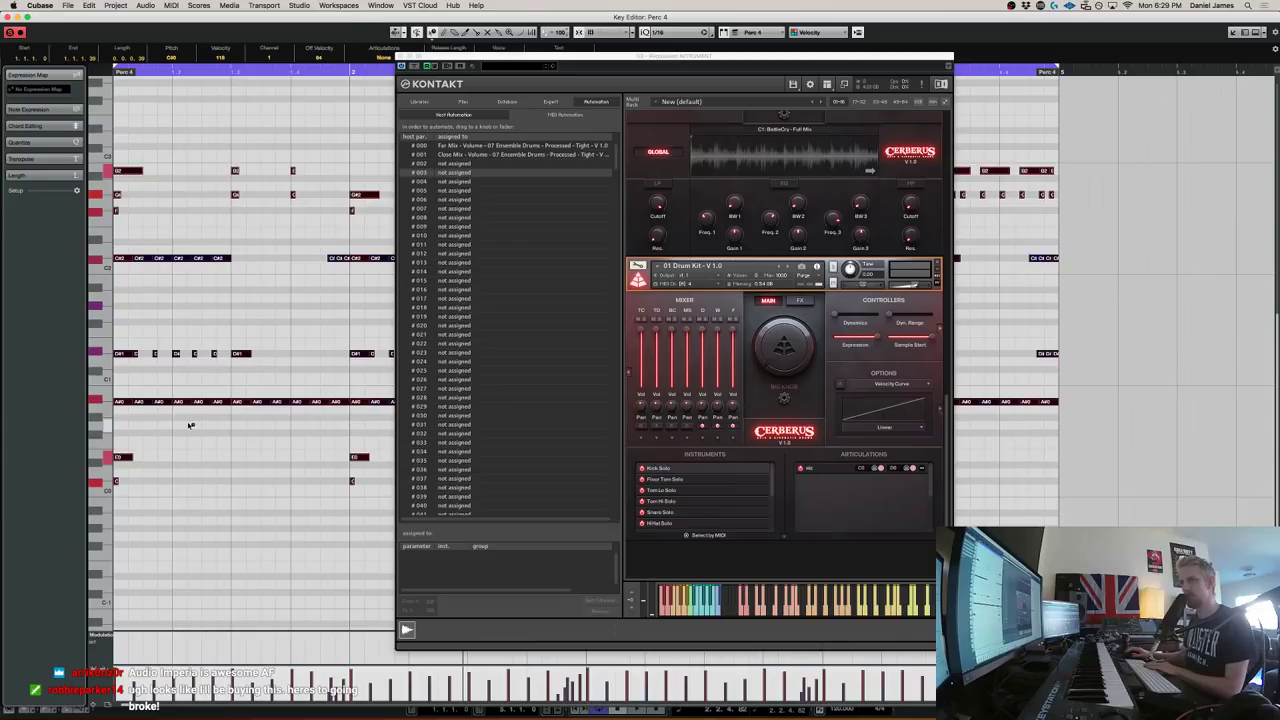
pyautogui.press('Down')
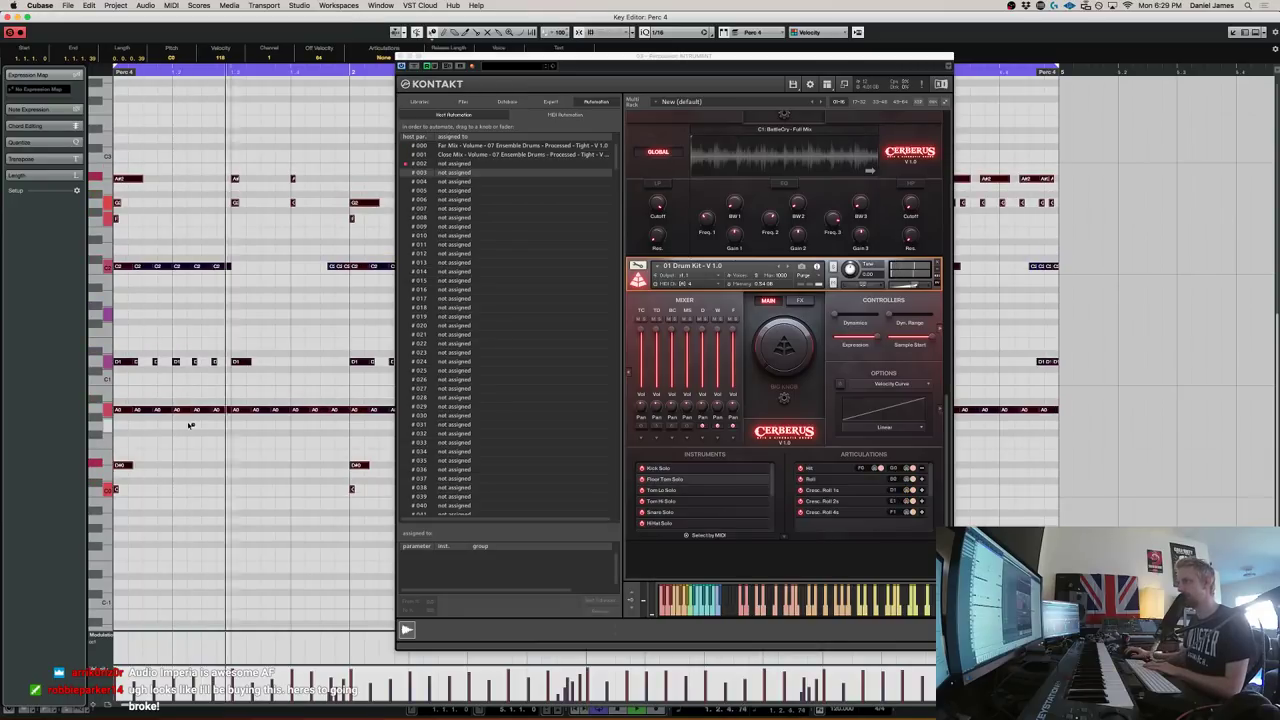
pyautogui.press('Down')
pyautogui.press('Down')
pyautogui.press('Down')
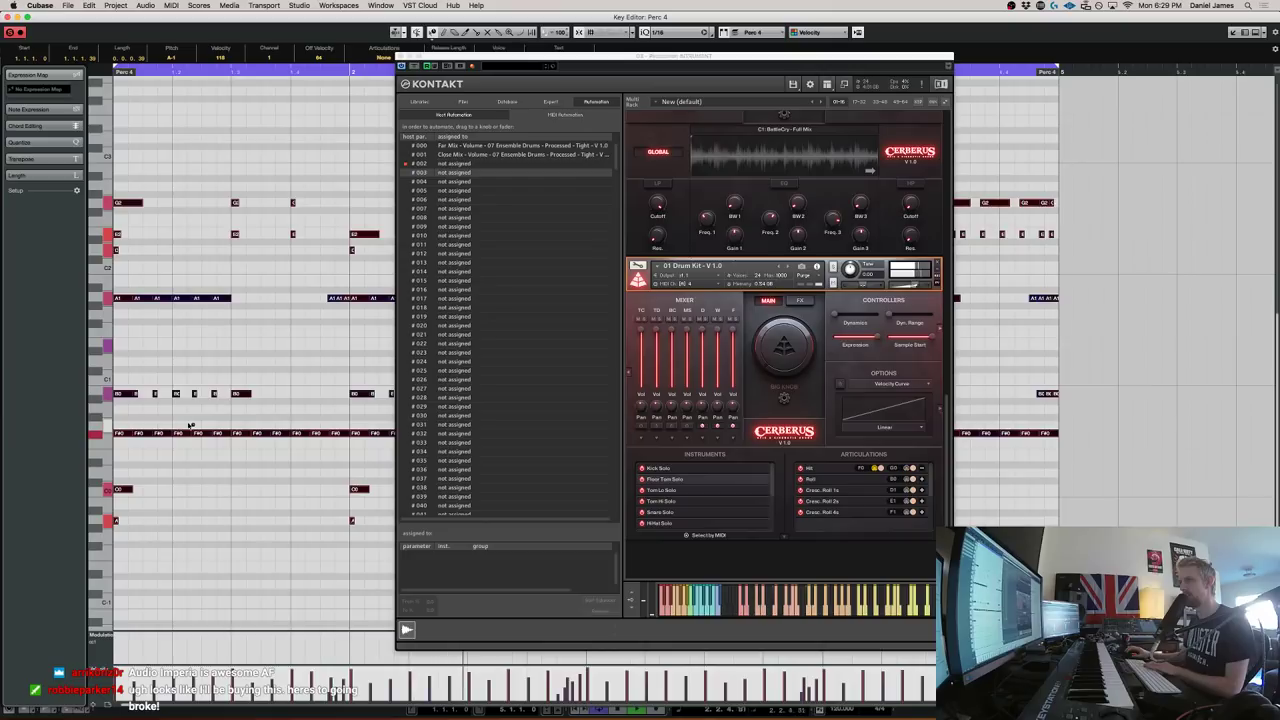
pyautogui.press('Return')
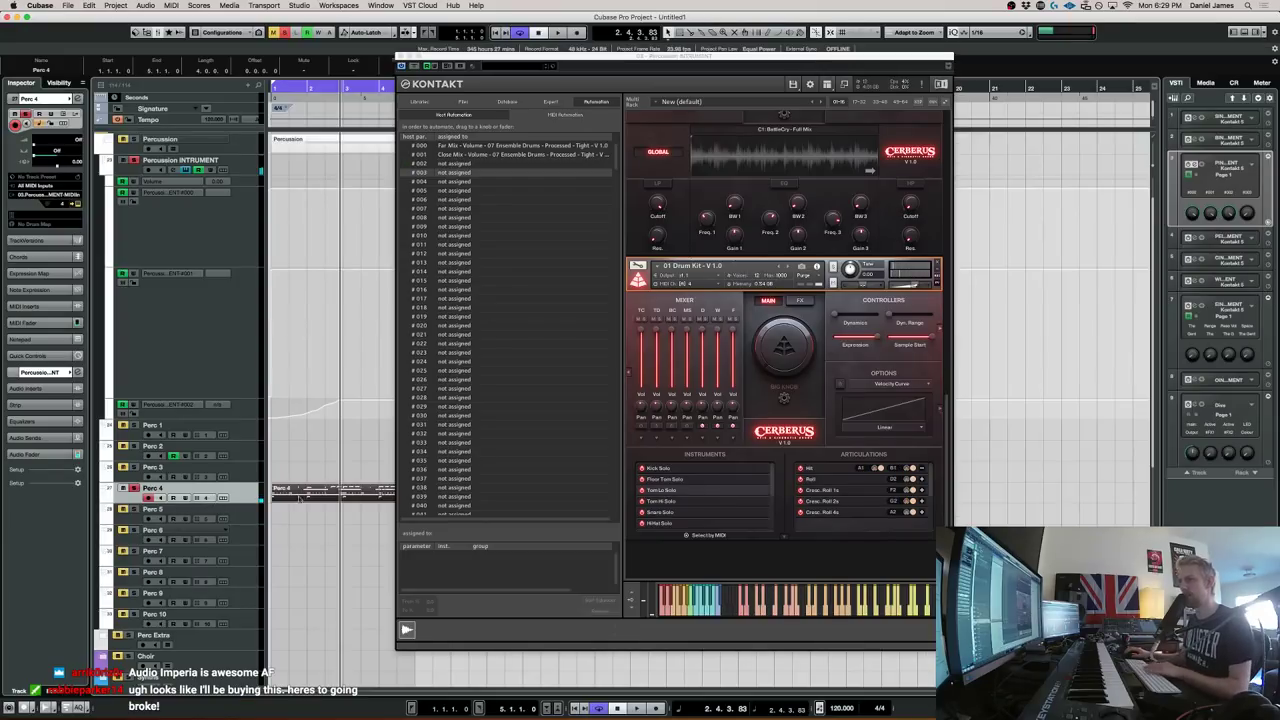
# Delete all existing notes from the Perc 4 part and draw two C0 kick notes in the first beat
pyautogui.doubleClick(316, 499)
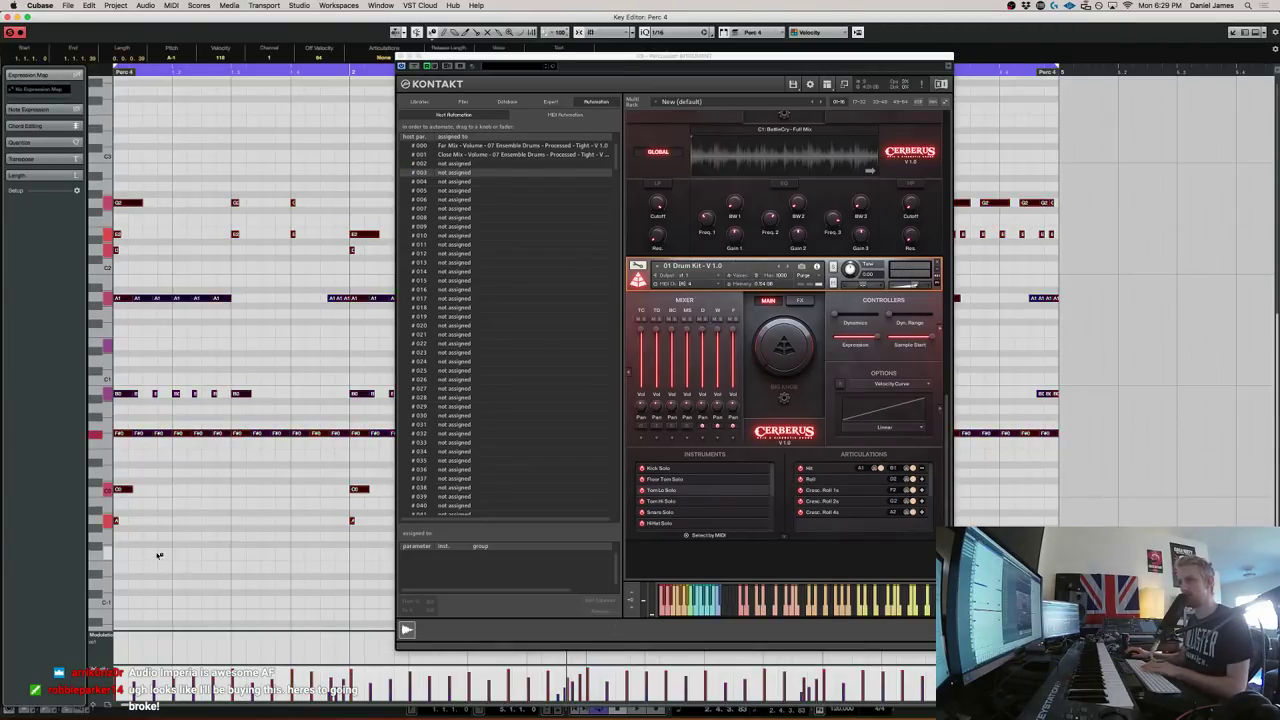
pyautogui.press('Delete')
pyautogui.click(120, 489)
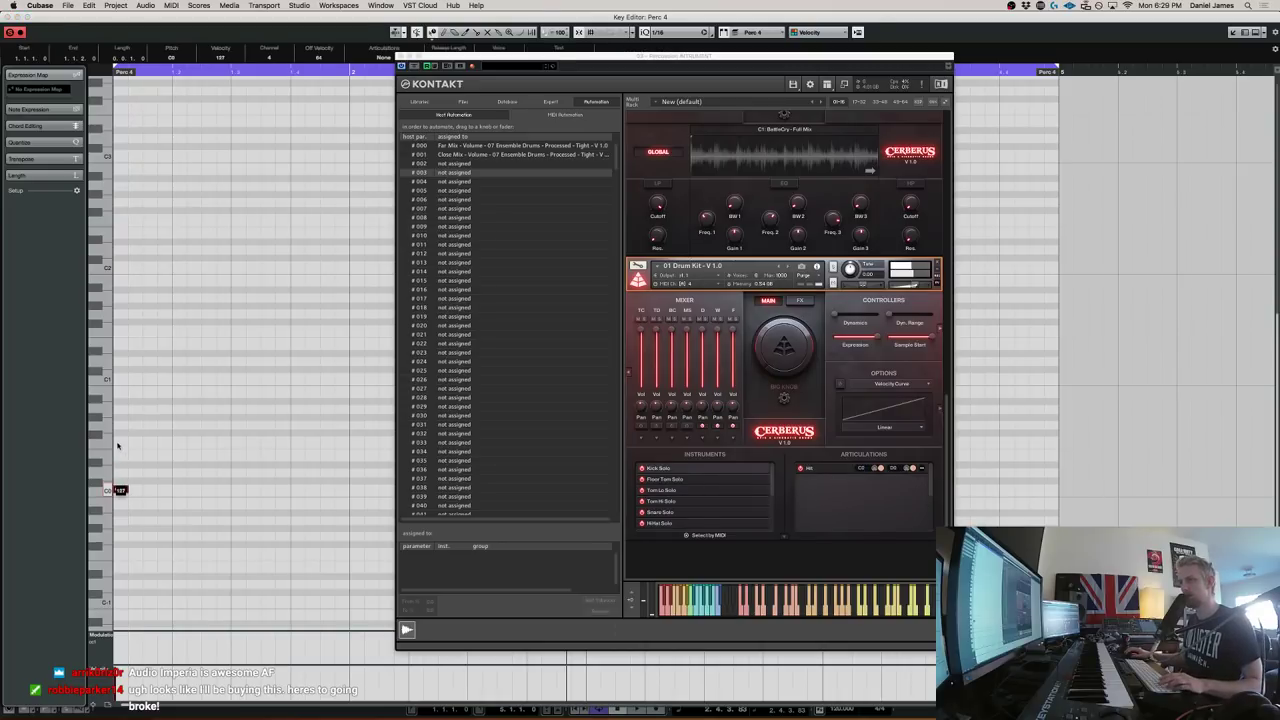
pyautogui.click(148, 489)
# Add a third note on beat 1.2 and raise it step by step while auditioning the kit, ending on snare note F4
pyautogui.click(178, 481)
pyautogui.press('Up')
pyautogui.press('Up')
pyautogui.press('Up')
pyautogui.press('Up')
pyautogui.press('Up')
pyautogui.press('Up')
pyautogui.press('Up')
pyautogui.press('Up')
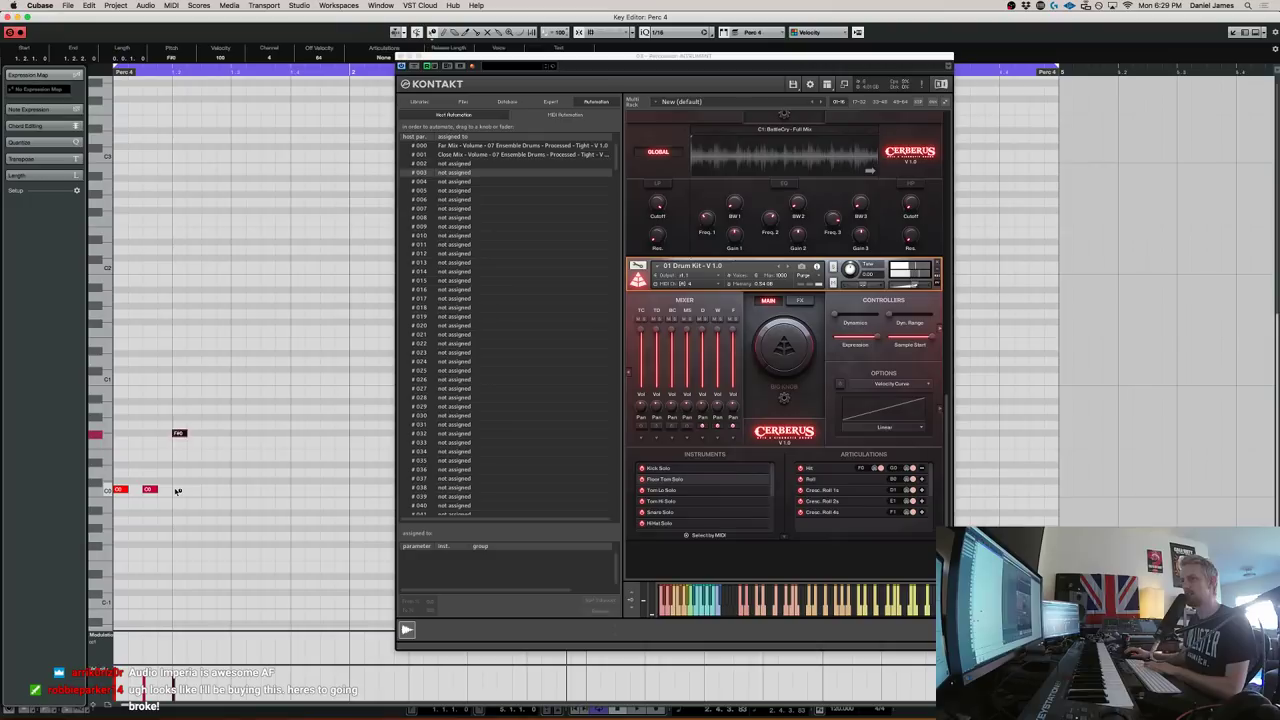
pyautogui.press('Up')
pyautogui.press('Up')
pyautogui.press('Up')
pyautogui.press('Up')
pyautogui.press('Up')
pyautogui.press('Up')
pyautogui.press('Up')
pyautogui.press('Up')
pyautogui.press('Up')
pyautogui.press('Up')
pyautogui.press('Up')
pyautogui.press('Up')
pyautogui.press('Up')
pyautogui.press('Up')
pyautogui.press('Up')
pyautogui.press('Up')
pyautogui.press('Up')
pyautogui.press('Up')
pyautogui.press('Up')
pyautogui.press('Up')
pyautogui.press('Up')
pyautogui.press('Up')
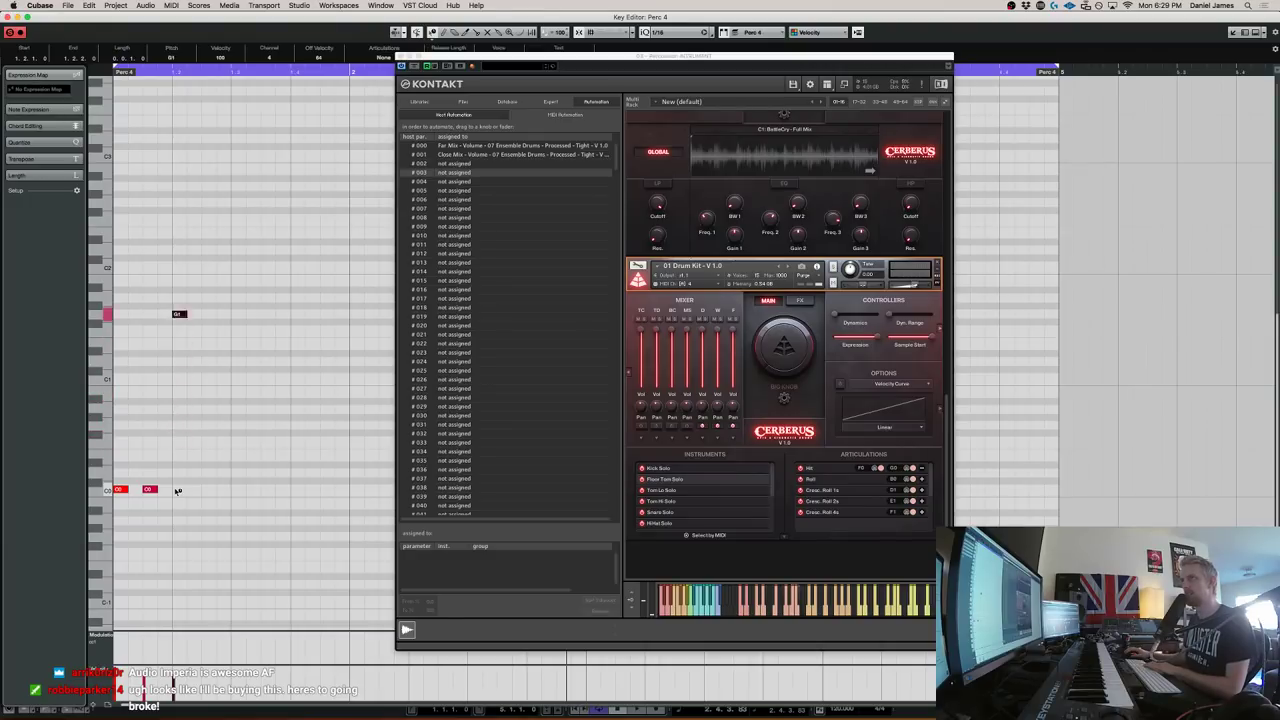
pyautogui.press('Up')
pyautogui.press('Up')
pyautogui.press('Up')
pyautogui.press('Up')
pyautogui.press('Up')
pyautogui.press('Up')
pyautogui.press('Up')
pyautogui.press('Up')
pyautogui.press('Up')
pyautogui.press('Up')
pyautogui.press('Up')
pyautogui.press('Up')
pyautogui.press('Up')
pyautogui.press('Up')
pyautogui.press('Up')
pyautogui.press('Up')
pyautogui.press('Up')
pyautogui.press('Up')
pyautogui.press('Up')
pyautogui.press('Up')
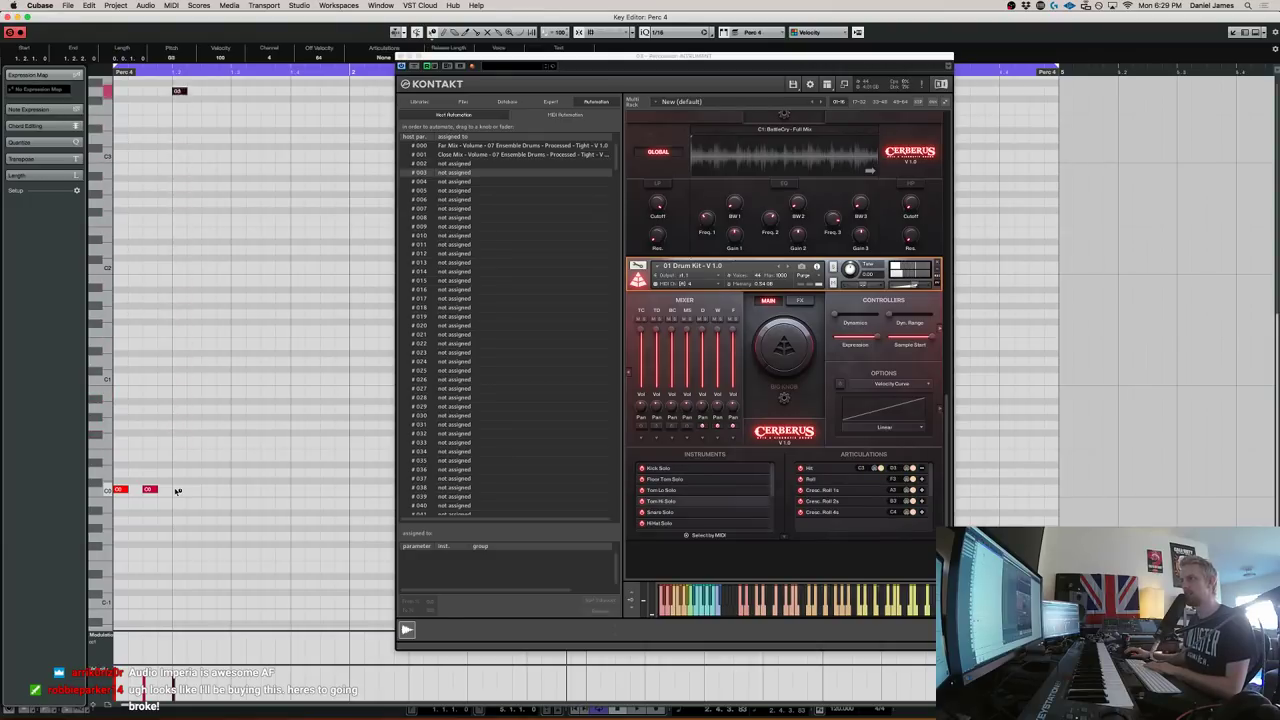
pyautogui.press('Down')
pyautogui.press('Down')
pyautogui.press('Down')
pyautogui.press('Down')
pyautogui.press('Down')
pyautogui.press('Down')
pyautogui.press('Down')
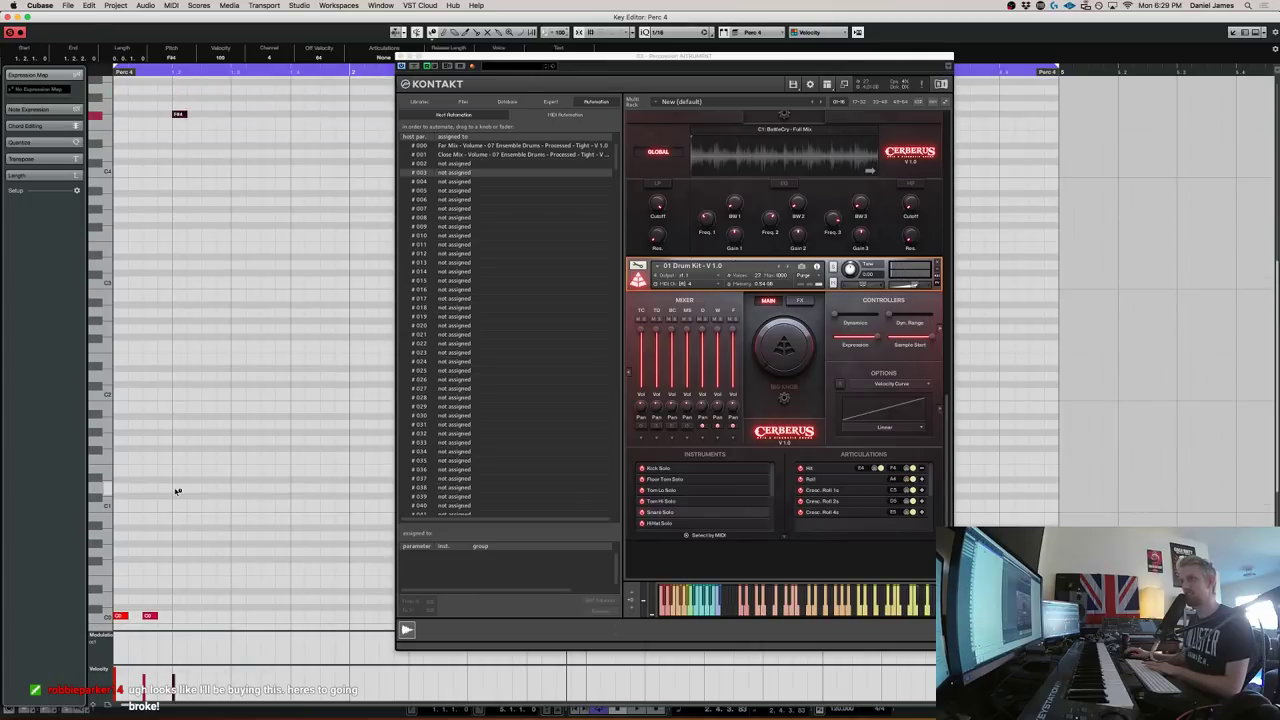
pyautogui.press('Up')
pyautogui.press('Up')
pyautogui.press('Up')
pyautogui.press('Down')
pyautogui.press('Down')
pyautogui.press('Up')
pyautogui.press('Up')
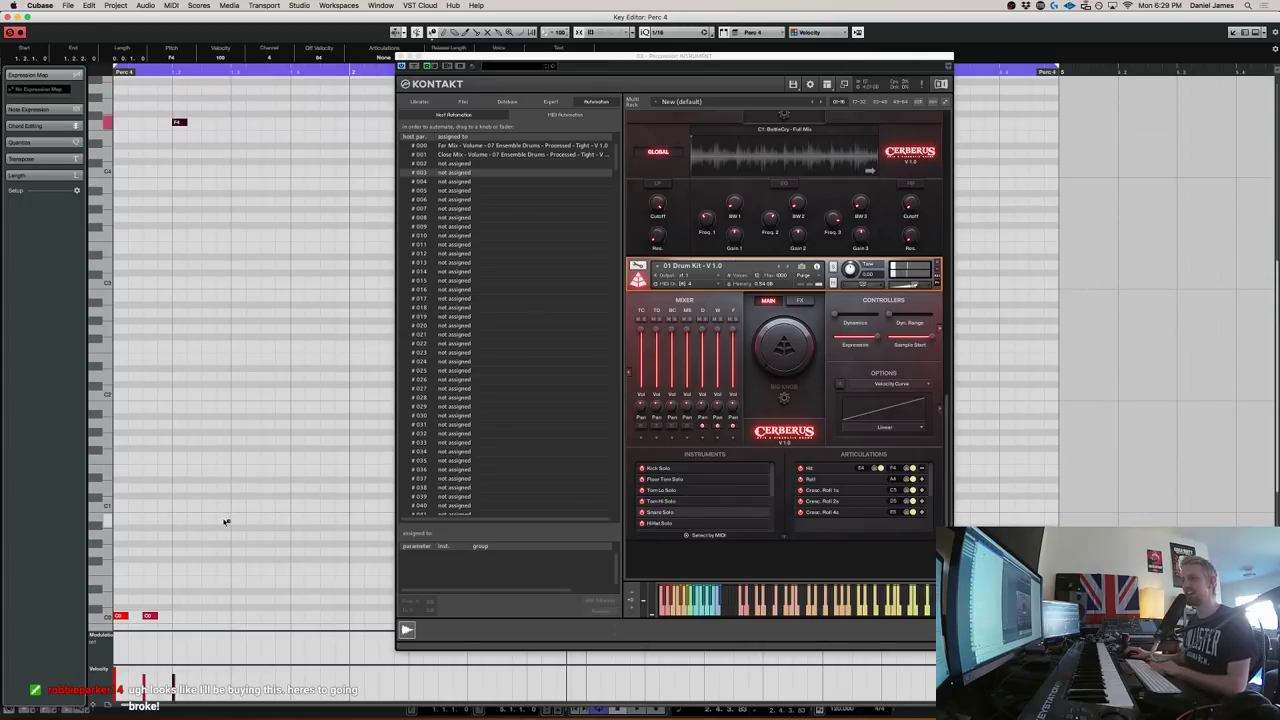
# Duplicate the three drum notes, nudge the copies one grid step to the right and play from the start
pyautogui.moveTo(247, 618); pyautogui.dragTo(40, 100)
pyautogui.press('super+d')
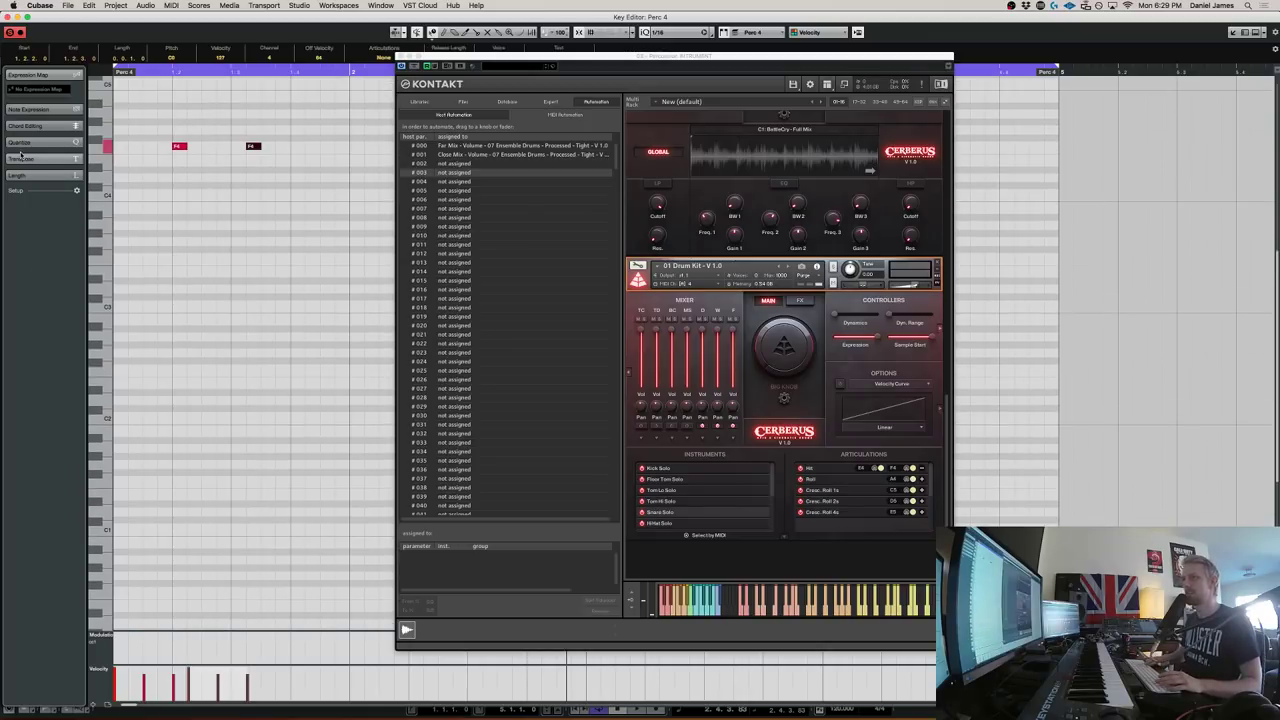
pyautogui.press('super+Right')
pyautogui.press('.')
pyautogui.press('space')
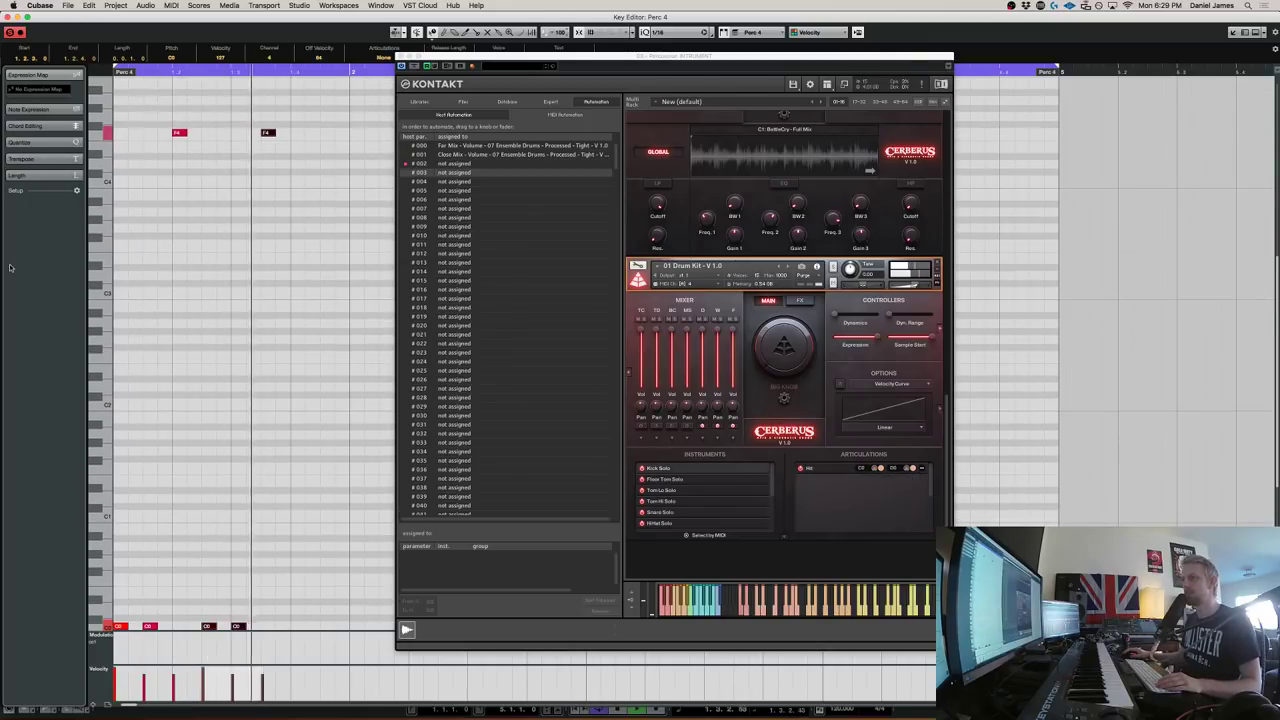
# Delete the duplicated notes, nudge the second C0 kick one grid step to the right and play the pattern
pyautogui.moveTo(277, 104); pyautogui.dragTo(194, 578)
pyautogui.press('Delete')
pyautogui.moveTo(167, 461); pyautogui.dragTo(139, 365)
pyautogui.press('super+Right')
pyautogui.press('.')
pyautogui.press('space')
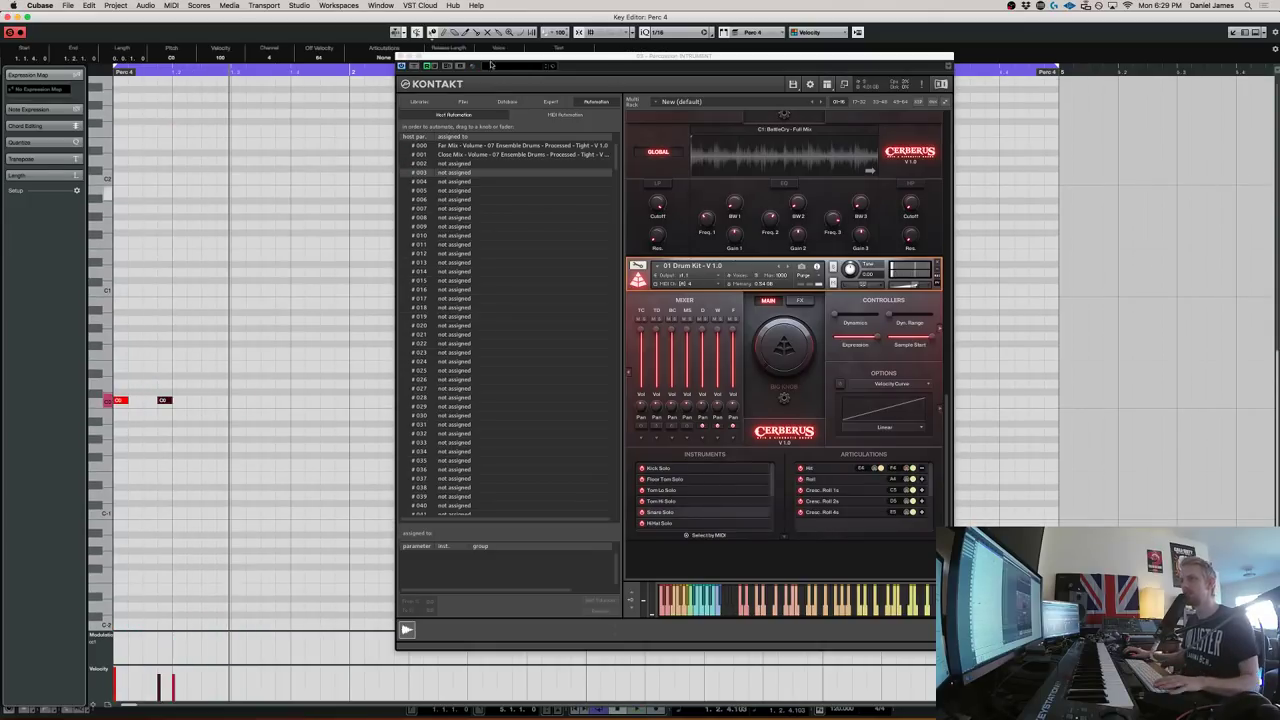
# Set the quantize value to 1/32, nudge the second C0 kick one more step to the right and play
pyautogui.click(690, 32)
pyautogui.click(682, 42)
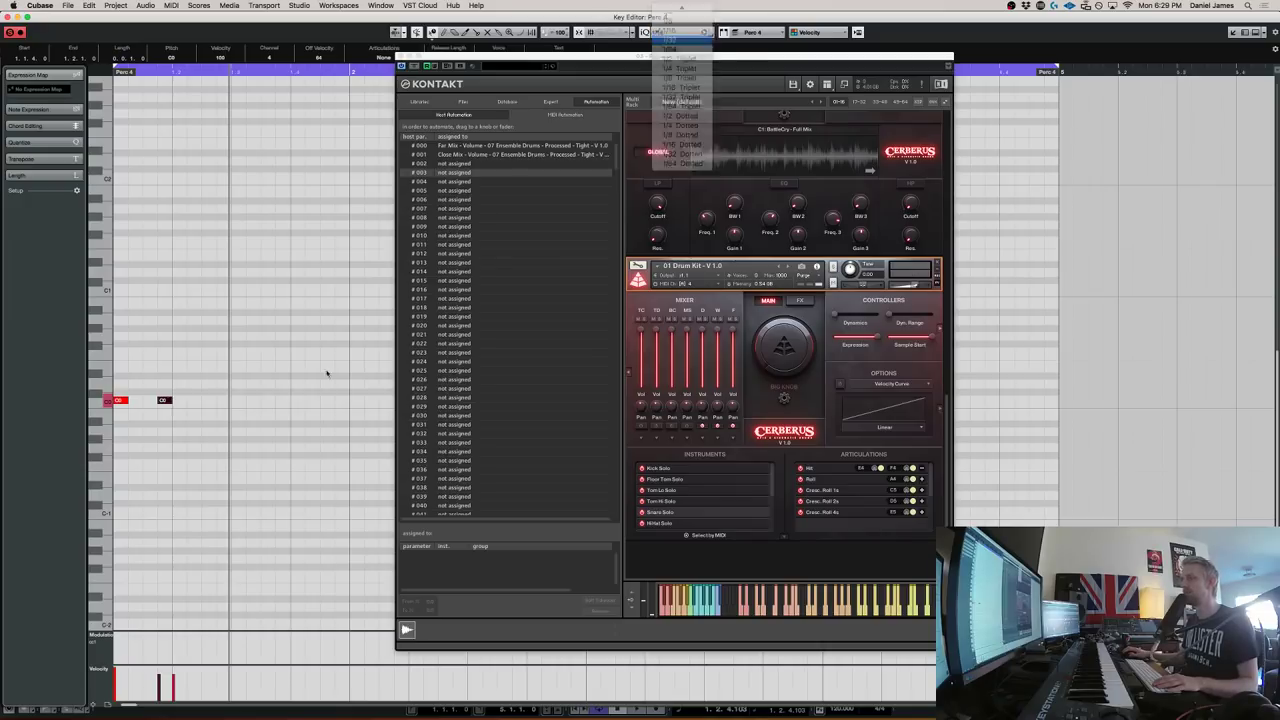
pyautogui.press('super+Right')
pyautogui.press('.')
pyautogui.press('space')
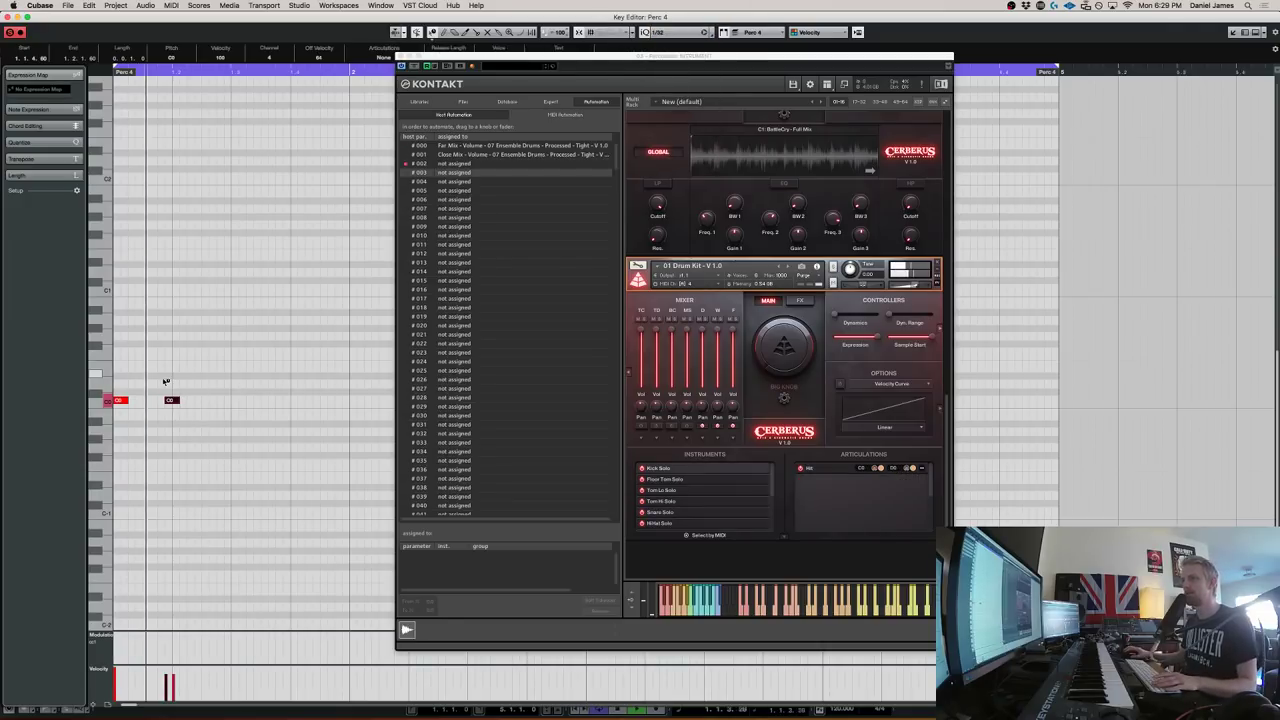
# Duplicate the three-note drum pattern so the copy starts on beat 1.3
pyautogui.moveTo(226, 429); pyautogui.dragTo(110, 74)
pyautogui.press('super+d')
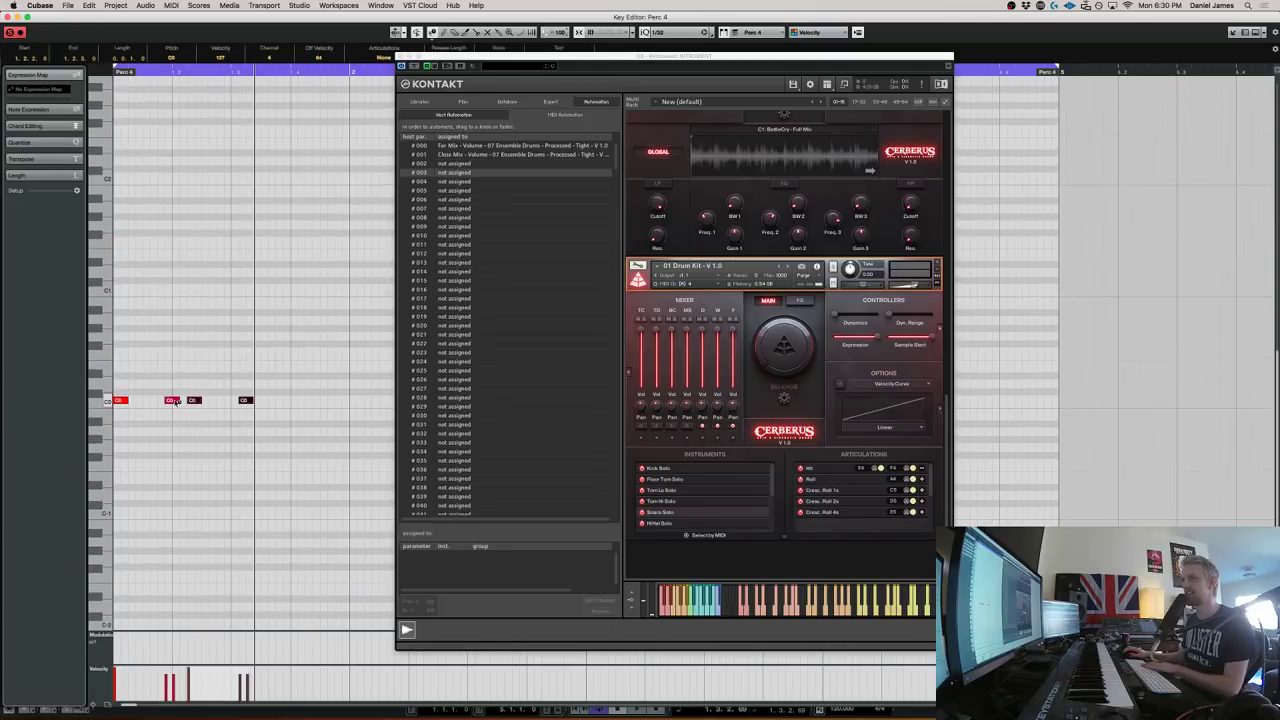
pyautogui.scroll(5, 173, 401)
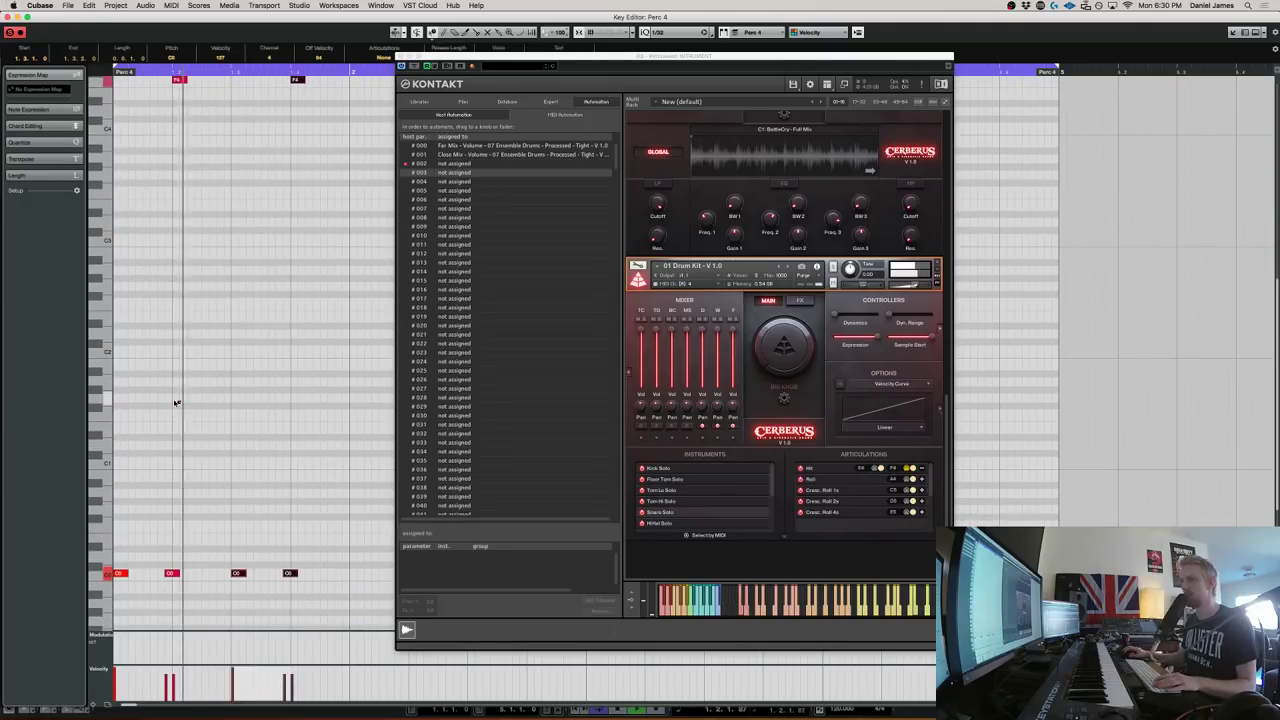
# Delete all notes from the Perc 4 part
pyautogui.moveTo(352, 605); pyautogui.dragTo(44, 76)
pyautogui.press('Delete')
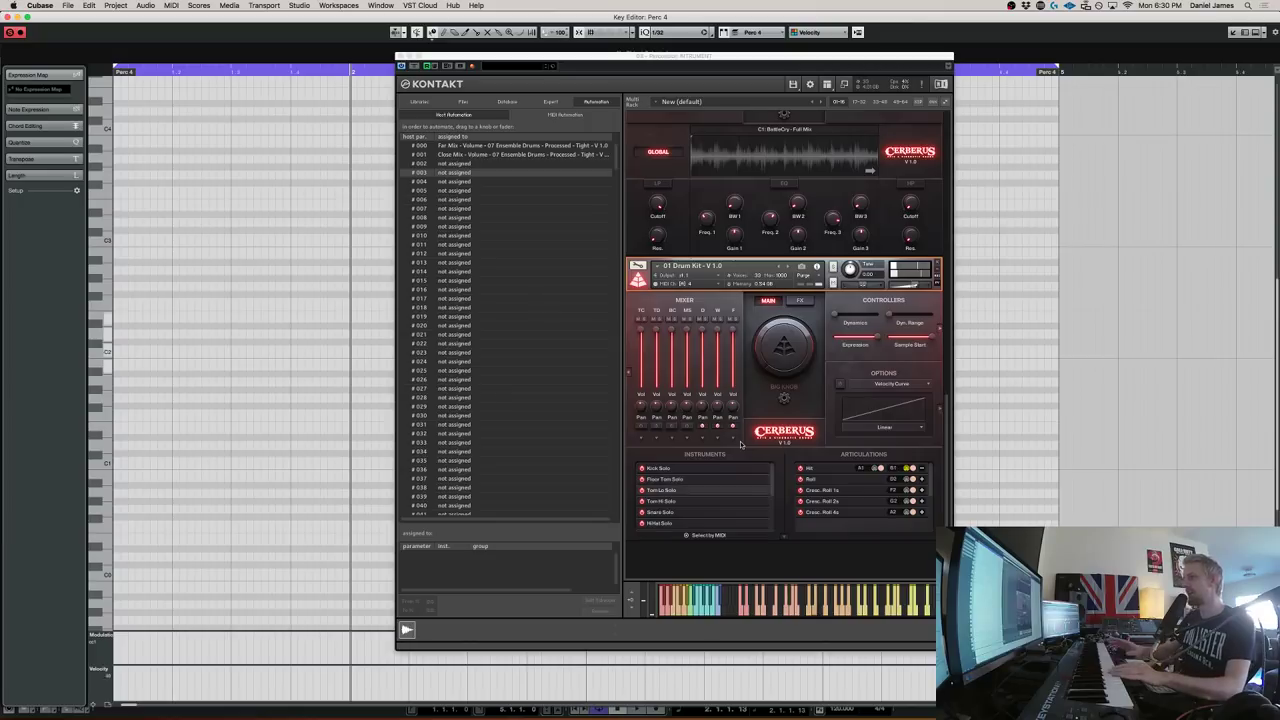
# Examine the lower entries of the drum kit's instrument list, including HiHat Solo and its articulations
pyautogui.moveTo(772, 488); pyautogui.dragTo(762, 517)
pyautogui.click(671, 494)
pyautogui.click(671, 503)
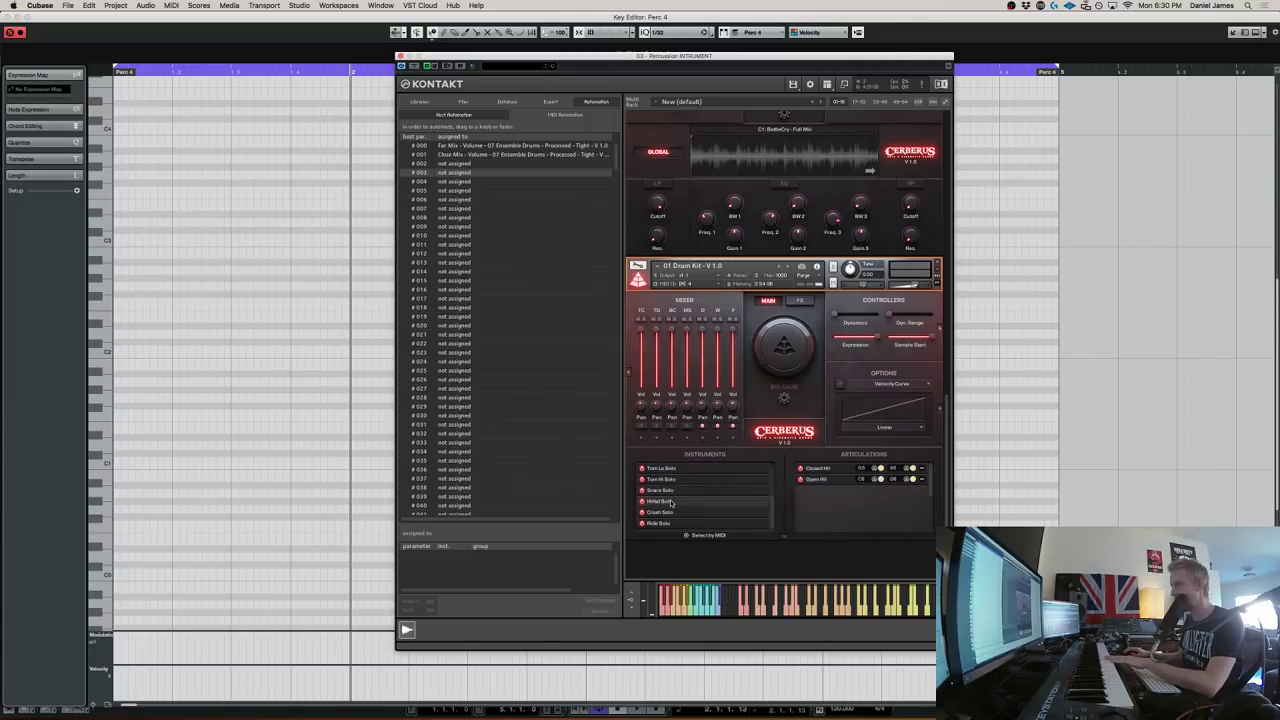
pyautogui.click(670, 507)
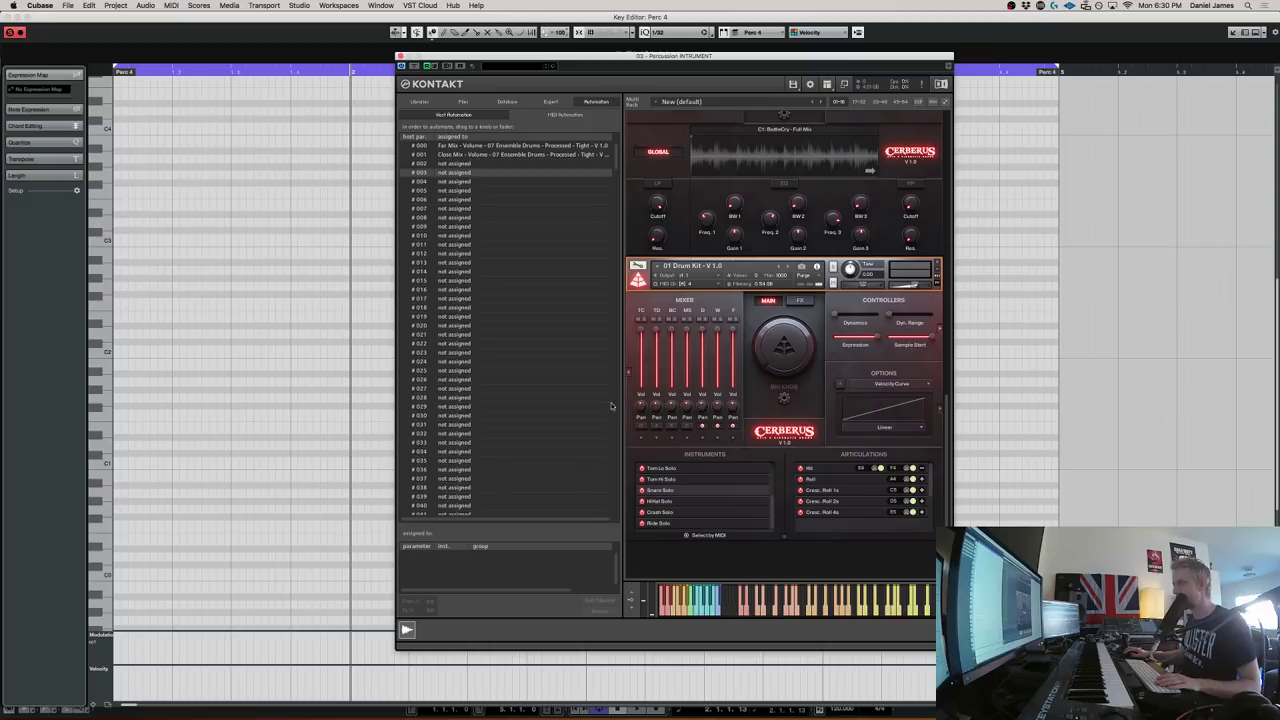
# Audition drum kit sounds on Kontakt's on-screen keyboard, shifting its displayed range up two octaves to reach the higher notes
pyautogui.rightClick(716, 564)
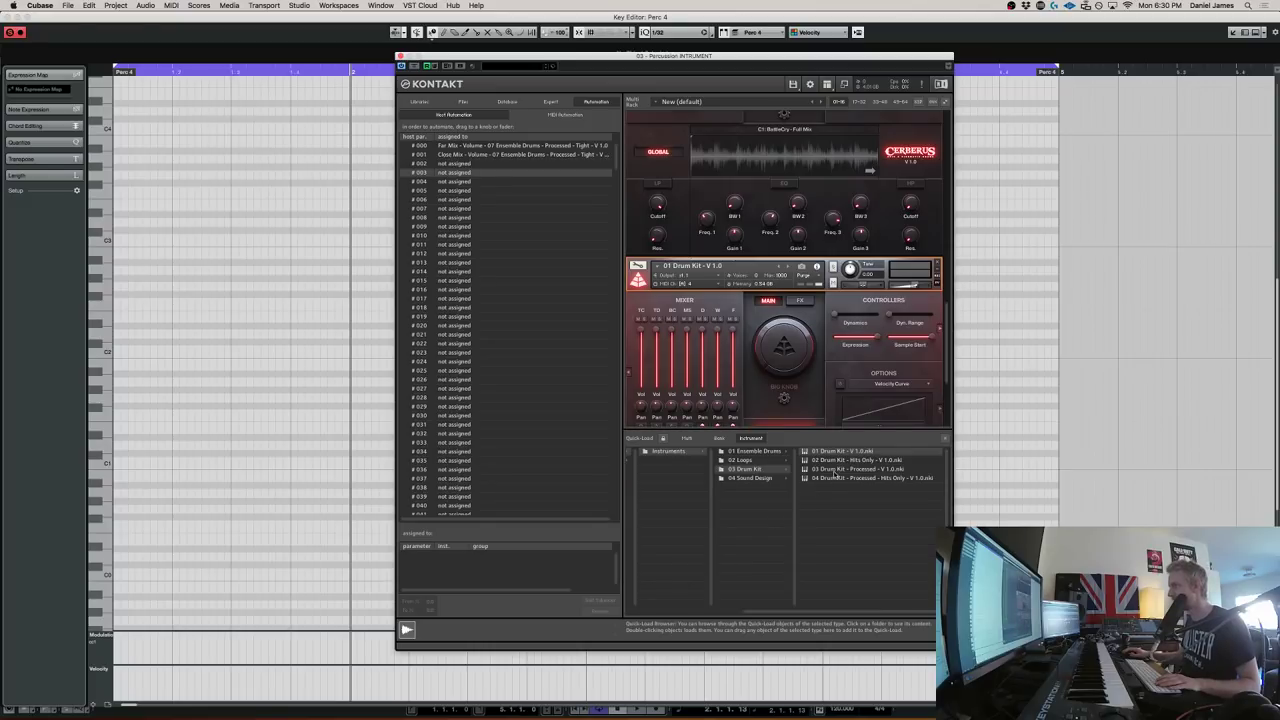
pyautogui.click(944, 441)
pyautogui.click(747, 614)
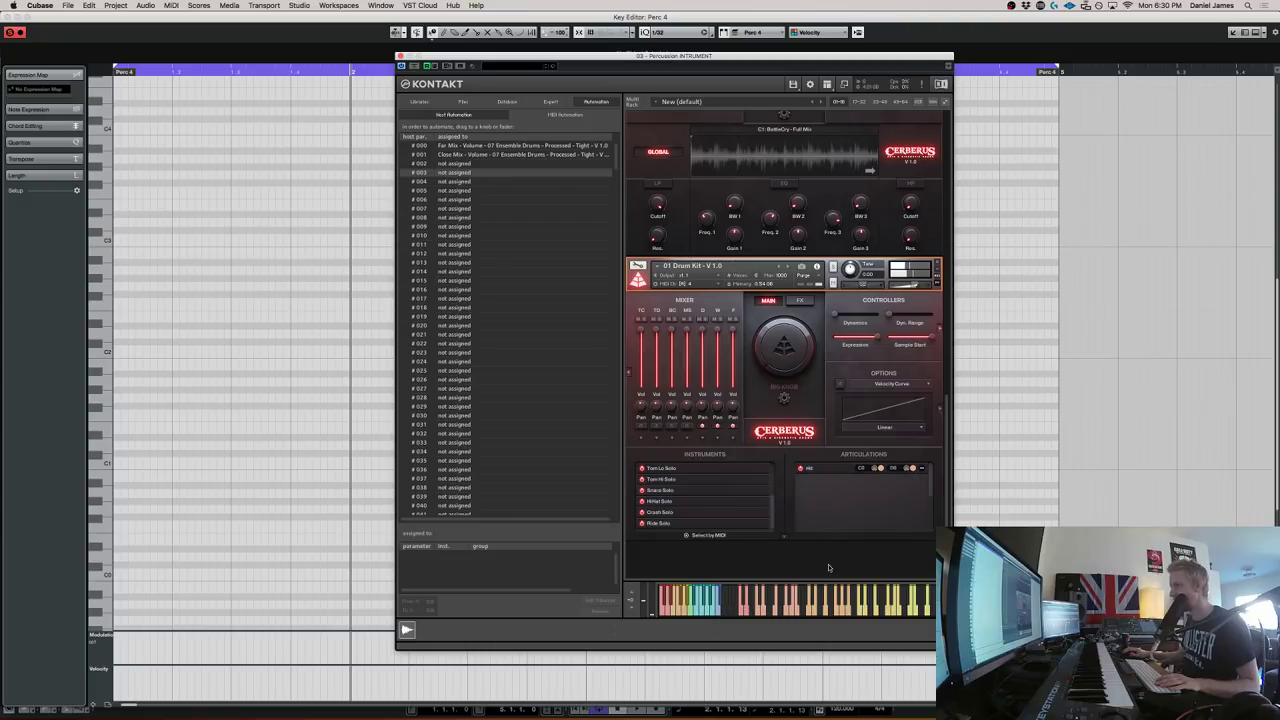
pyautogui.click(904, 615)
pyautogui.click(712, 606)
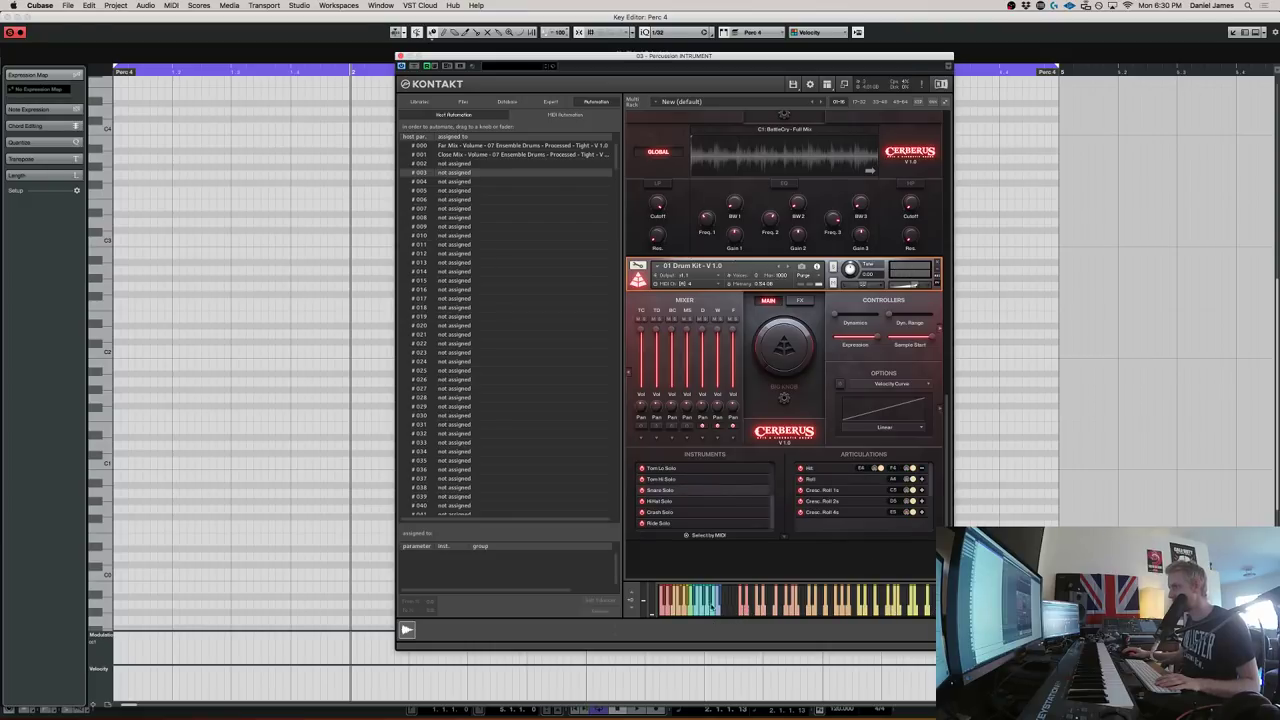
pyautogui.click(631, 593)
pyautogui.click(631, 593)
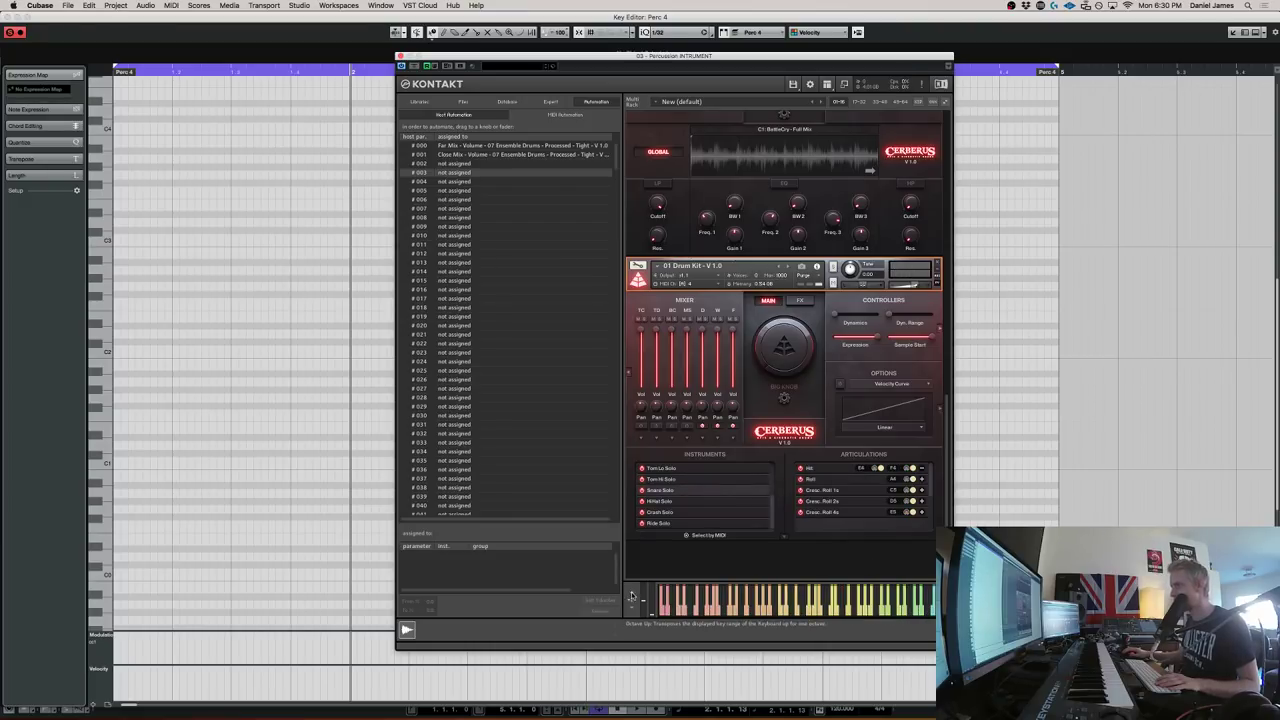
pyautogui.click(880, 614)
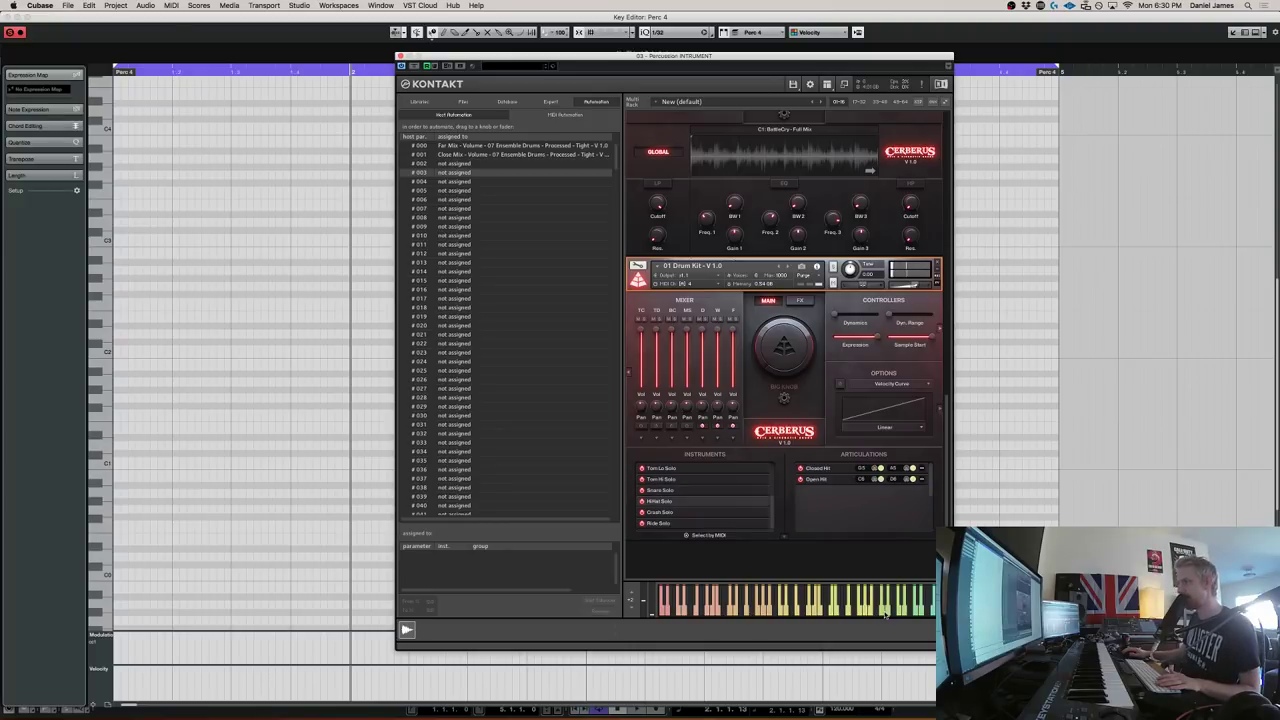
# Audition a high drum kit key, set the quantize grid to 1/16, and delete the trial G5 note at beat 1.1
pyautogui.click(883, 613)
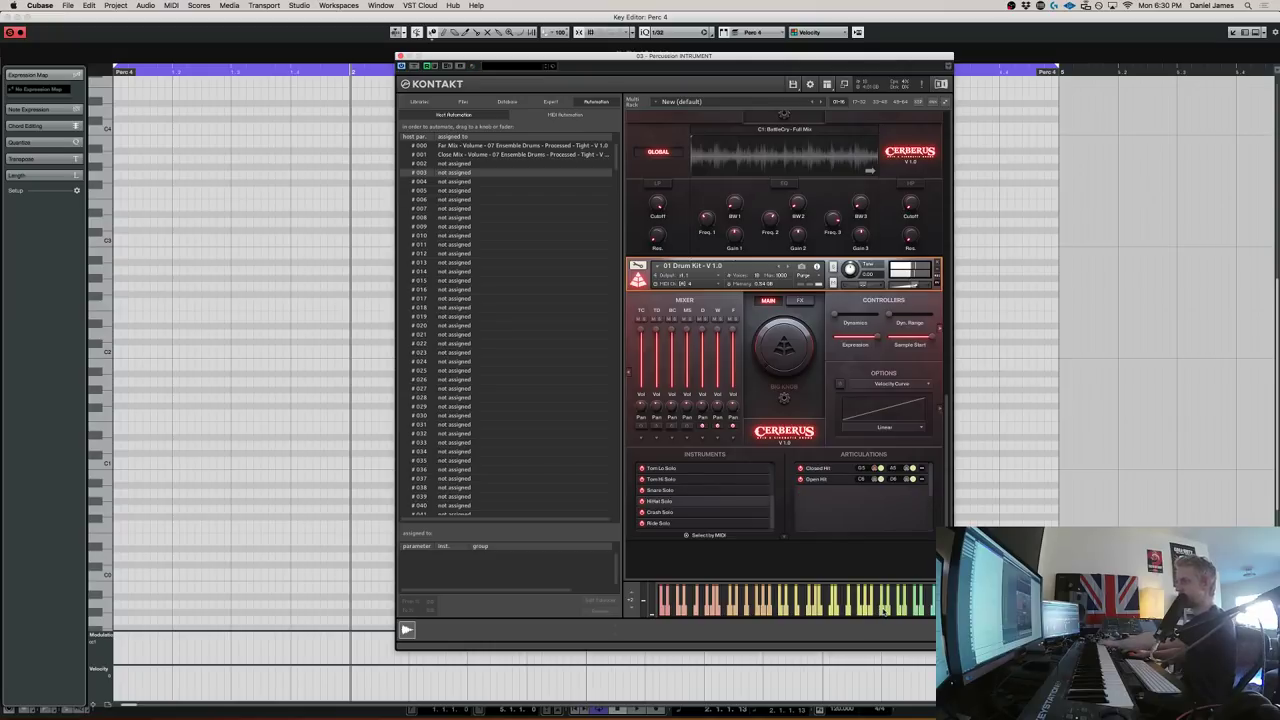
pyautogui.scroll(5, 160, 363)
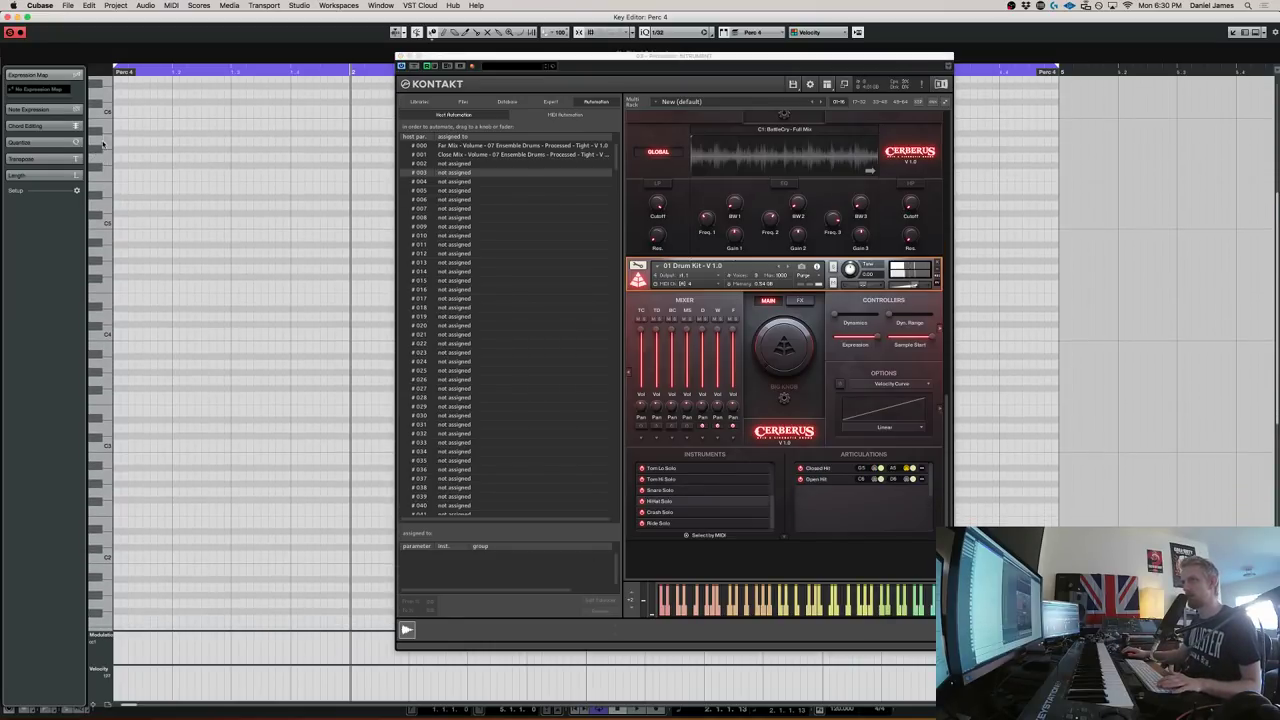
pyautogui.click(116, 158)
pyautogui.click(116, 157)
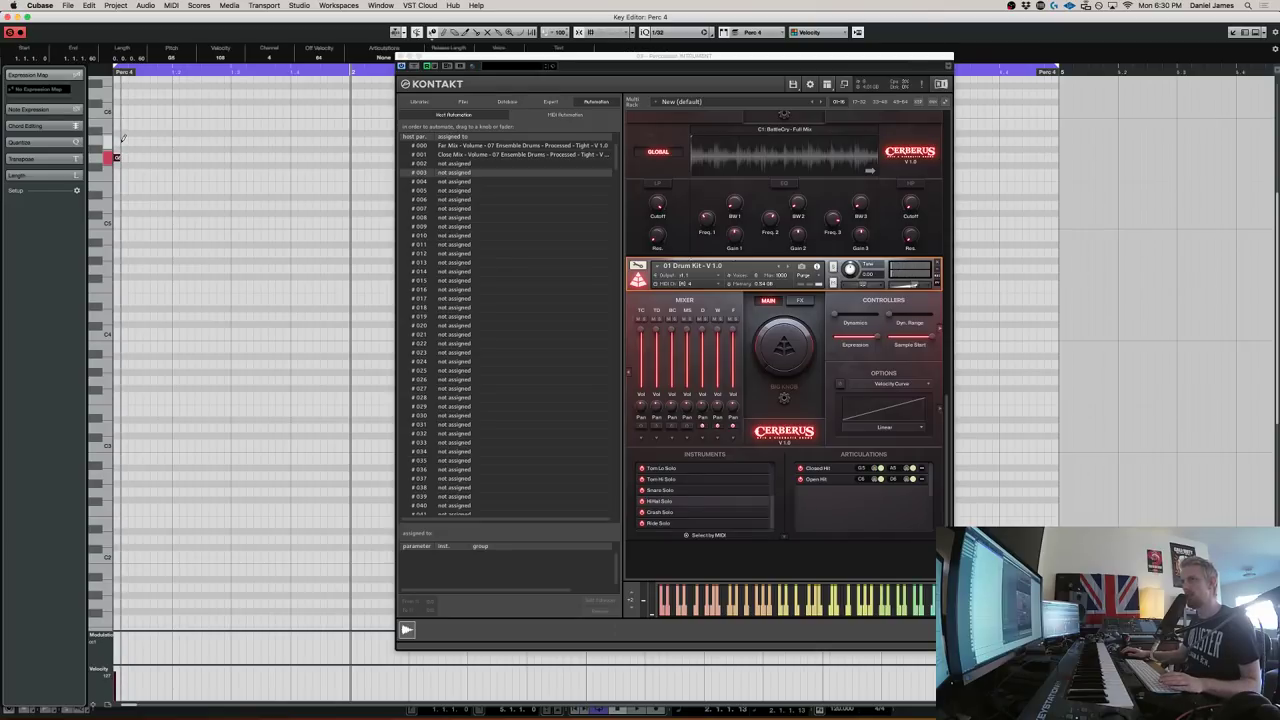
pyautogui.hotkey('alt', '5')
pyautogui.moveTo(143, 181); pyautogui.dragTo(104, 136)
pyautogui.press('Delete')
# Enter alternating G5 and A5 hi-hat sixteenth notes on beat 1 and duplicate them to fill bar 1
pyautogui.doubleClick(125, 158)
pyautogui.doubleClick(138, 142)
pyautogui.doubleClick(153, 158)
pyautogui.doubleClick(168, 142)
pyautogui.moveTo(199, 213); pyautogui.dragTo(2, 106)
pyautogui.press('super+d')
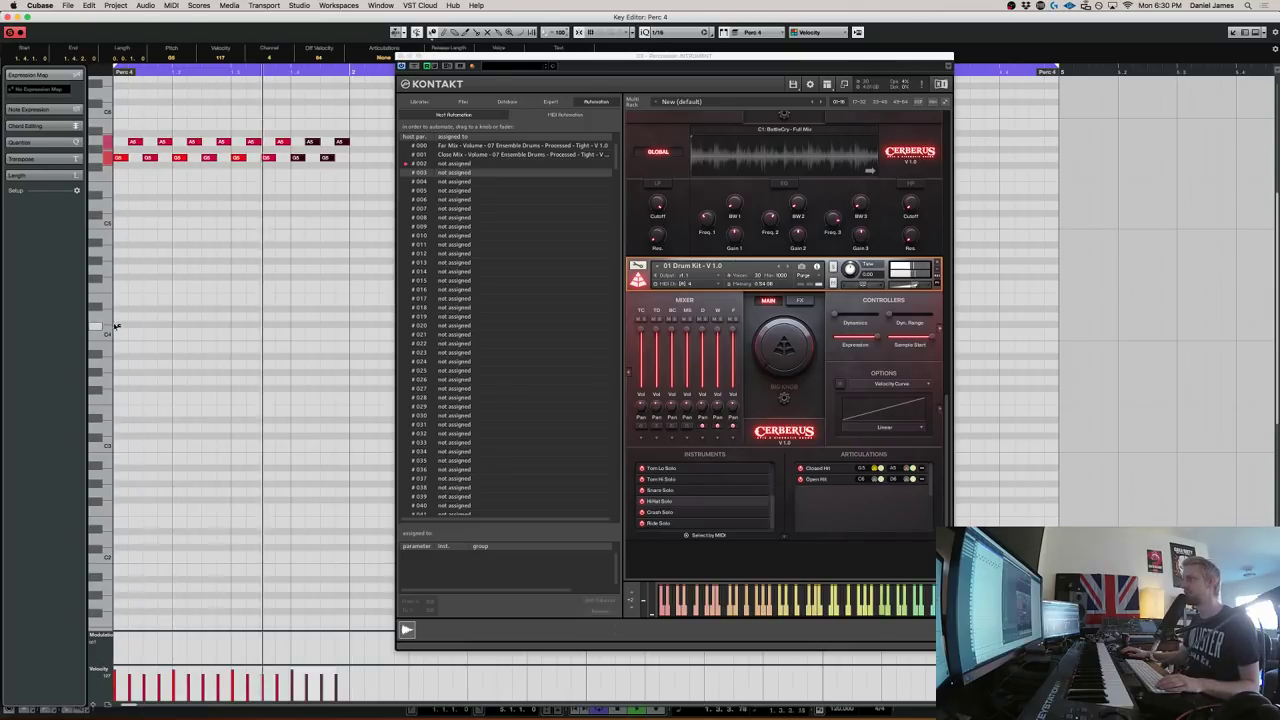
# Place C0 kick notes at 1.1 and 1.2 in the Perc 4 part and move the second to 1.2.3
pyautogui.scroll(-10, 102, 551)
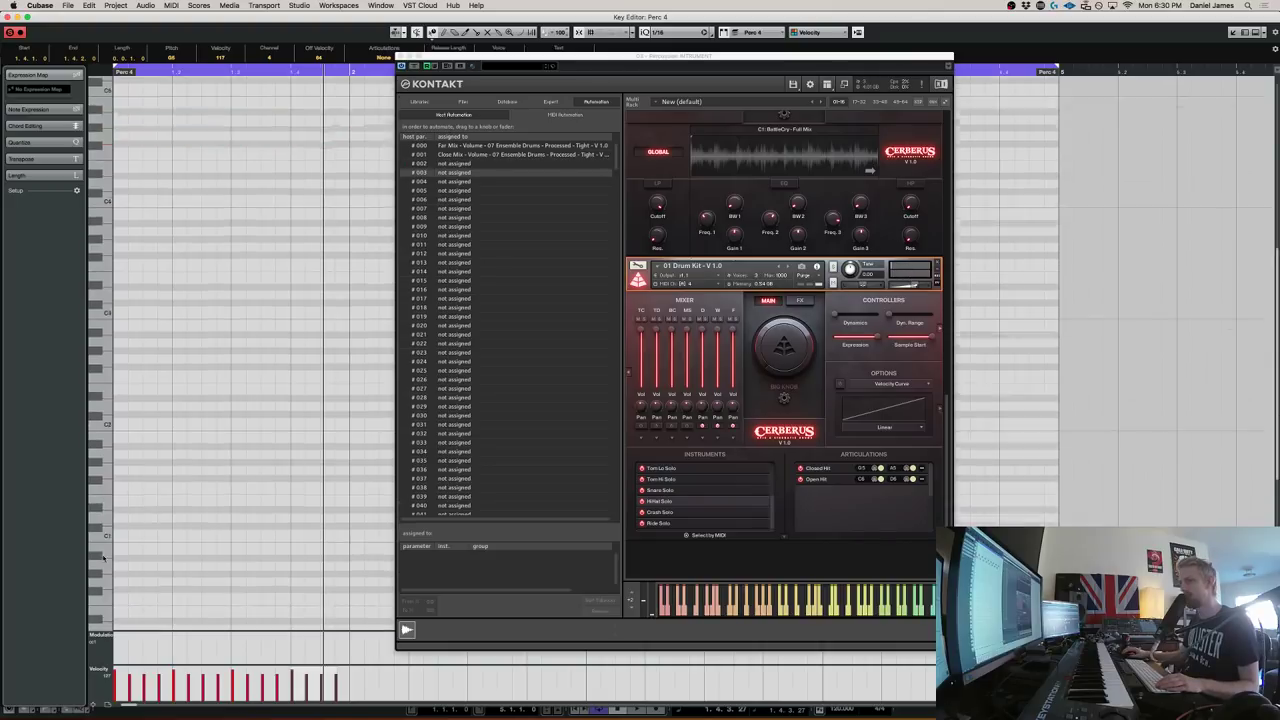
pyautogui.click(118, 401)
pyautogui.click(177, 400)
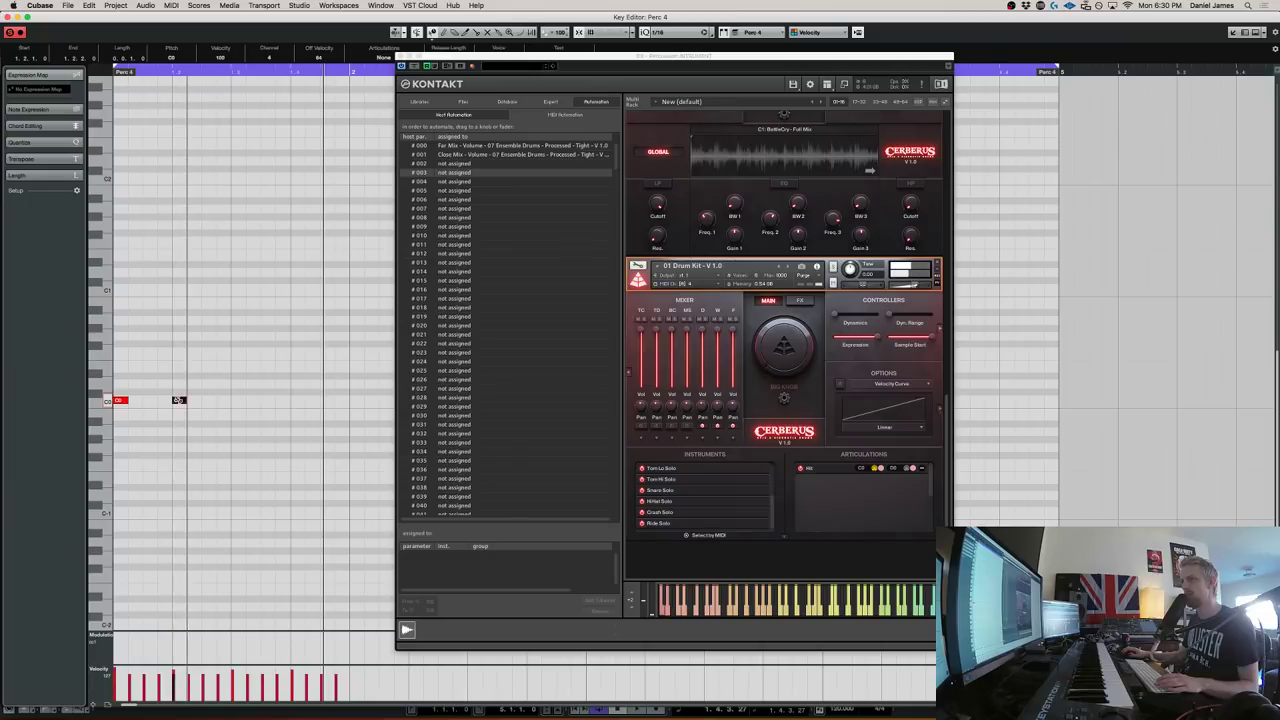
pyautogui.press('space')
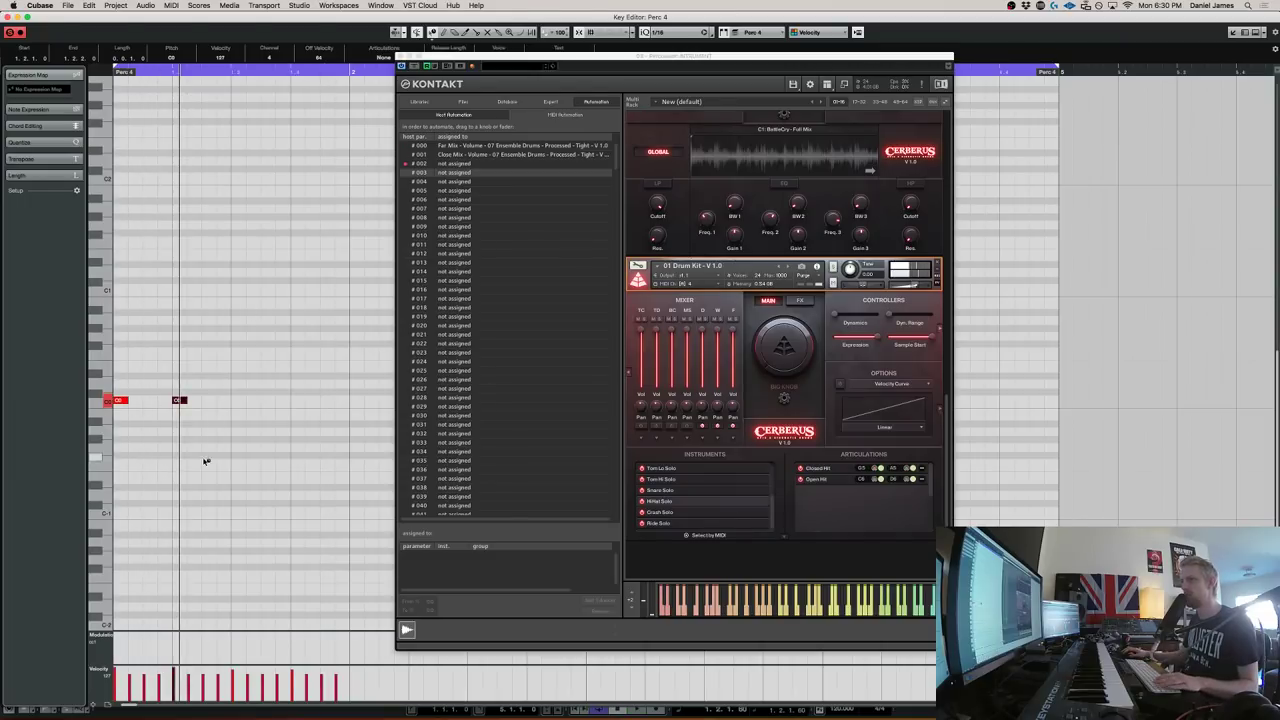
pyautogui.moveTo(179, 400); pyautogui.dragTo(208, 400)
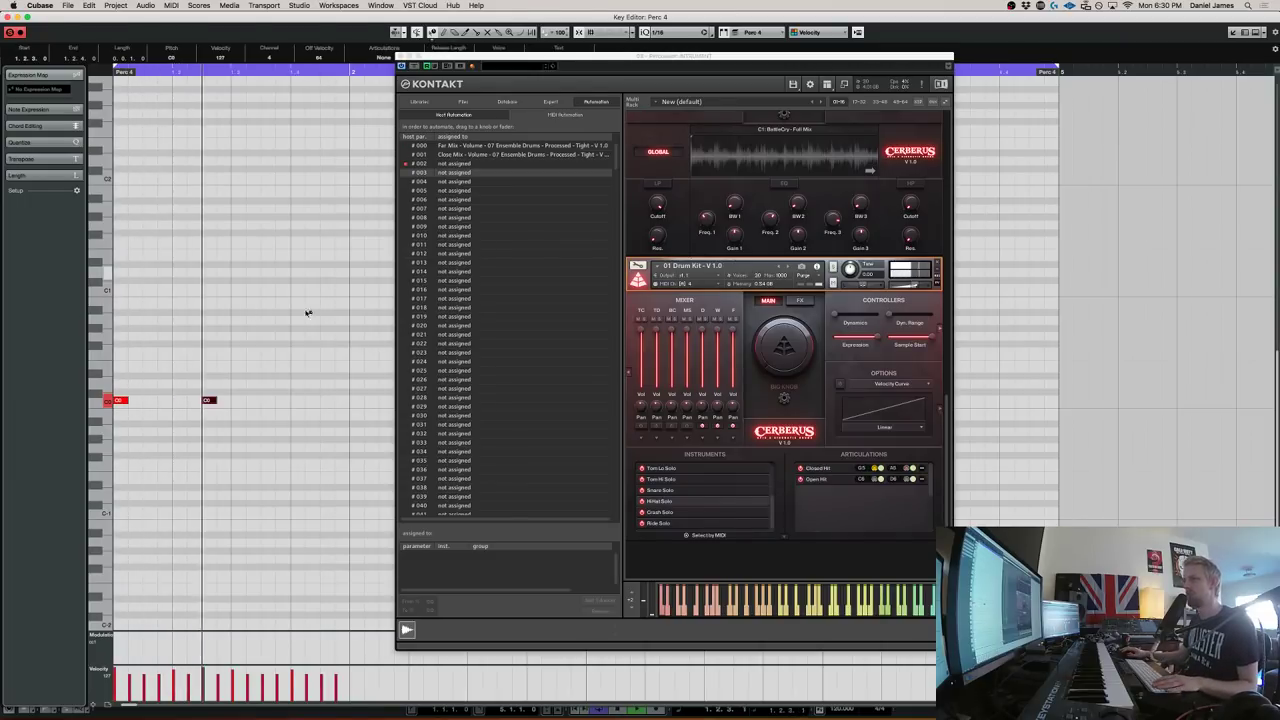
# Add C0 kick notes at 1.4 and 1.4.3, and duplicate the kick pattern into bar 2
pyautogui.click(296, 400)
pyautogui.click(326, 400)
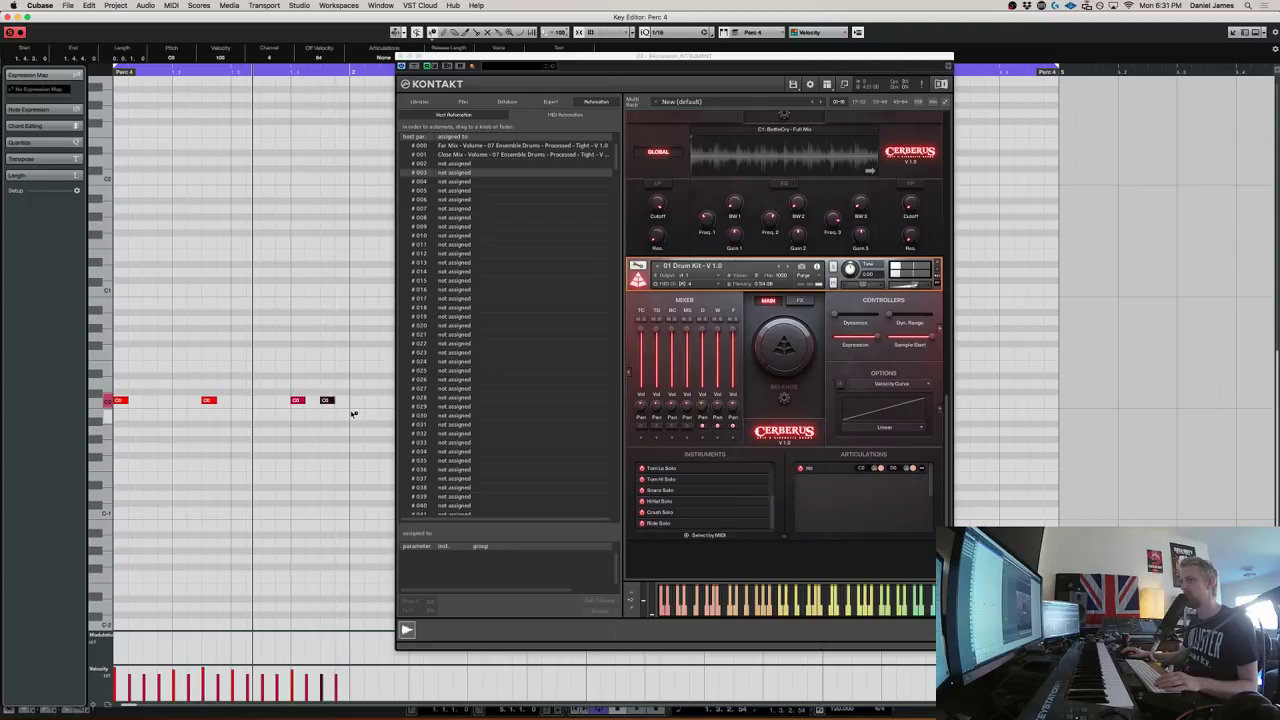
pyautogui.click(370, 400)
pyautogui.press('super+Left')
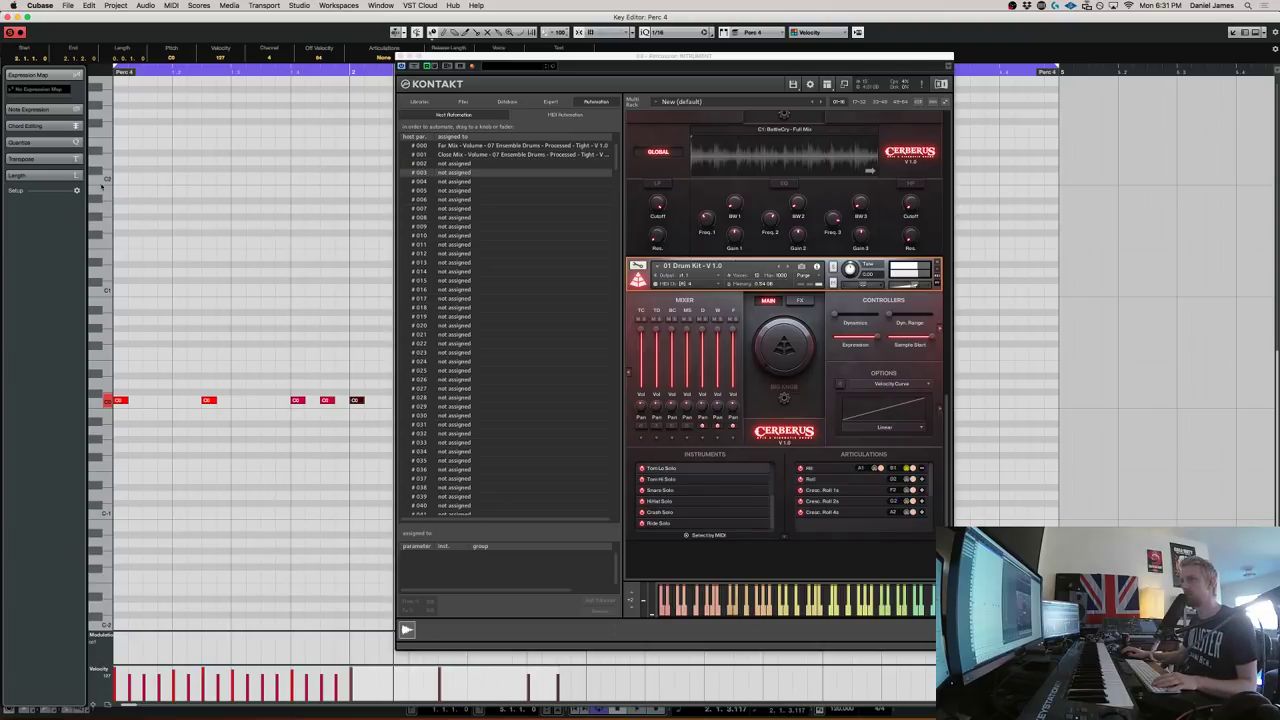
# Enter sixteenth notes A1, B1, A1 from beat 1.1 and duplicate the group directly behind itself
pyautogui.click(116, 207)
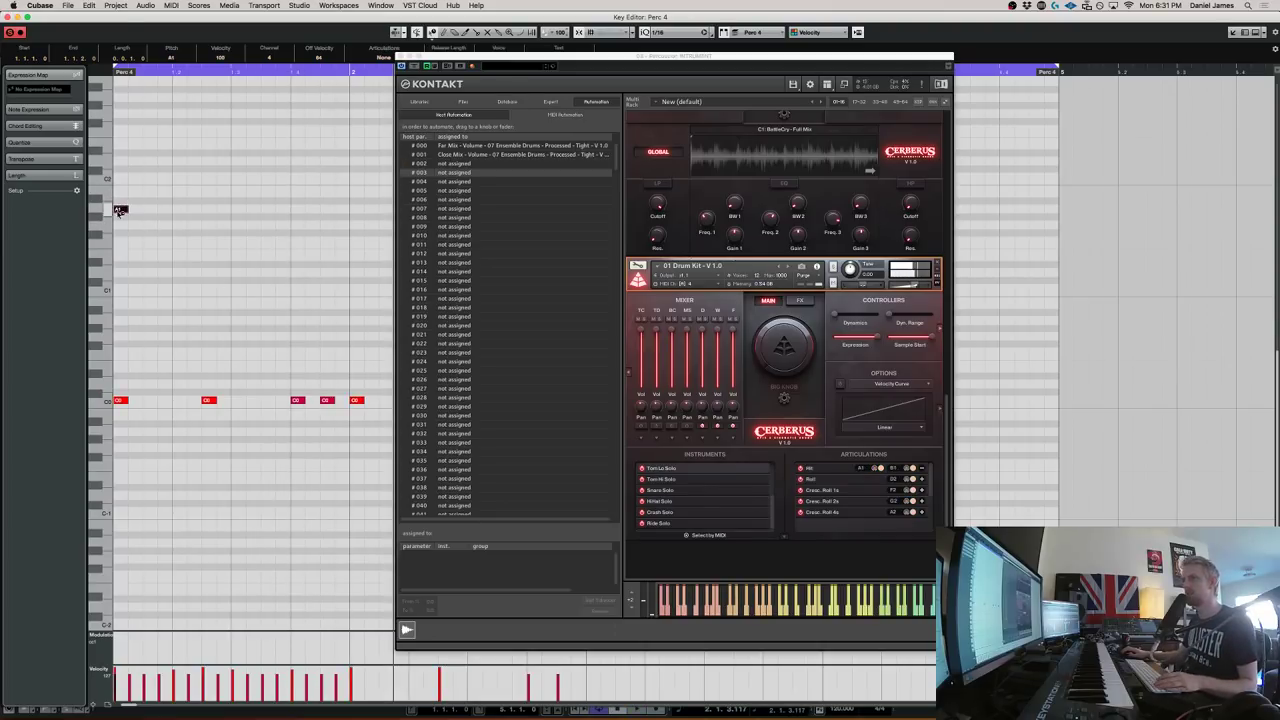
pyautogui.click(136, 192)
pyautogui.click(151, 208)
pyautogui.moveTo(161, 221); pyautogui.dragTo(78, 164)
pyautogui.press('super+d')
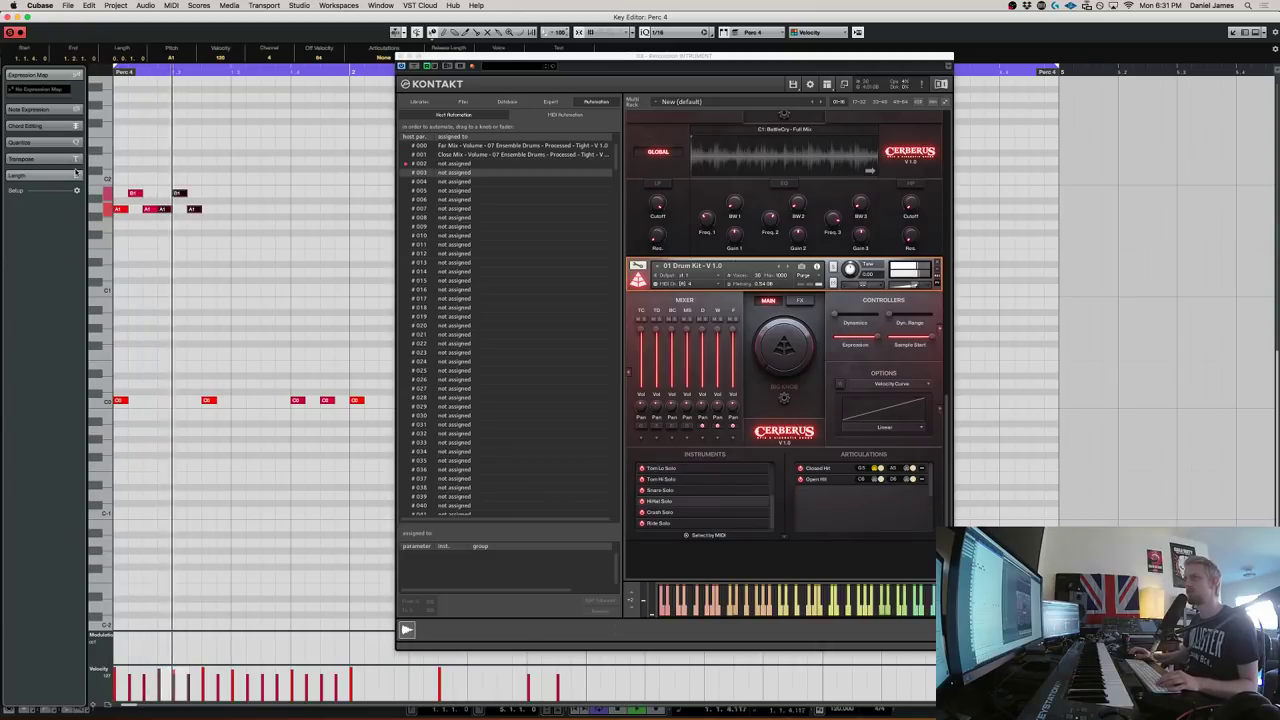
# Add a note at 1.2.3, transpose it down to G0, and play the pattern from the start
pyautogui.click(211, 239)
pyautogui.press('Down')
pyautogui.press('Down')
pyautogui.press('Down')
pyautogui.press('Down')
pyautogui.press('Down')
pyautogui.press('Down')
pyautogui.press('Down')
pyautogui.press('Down')
pyautogui.press('Down')
pyautogui.press('Down')
pyautogui.press('Down')
pyautogui.press('Down')
pyautogui.press('Up')
pyautogui.press('Up')
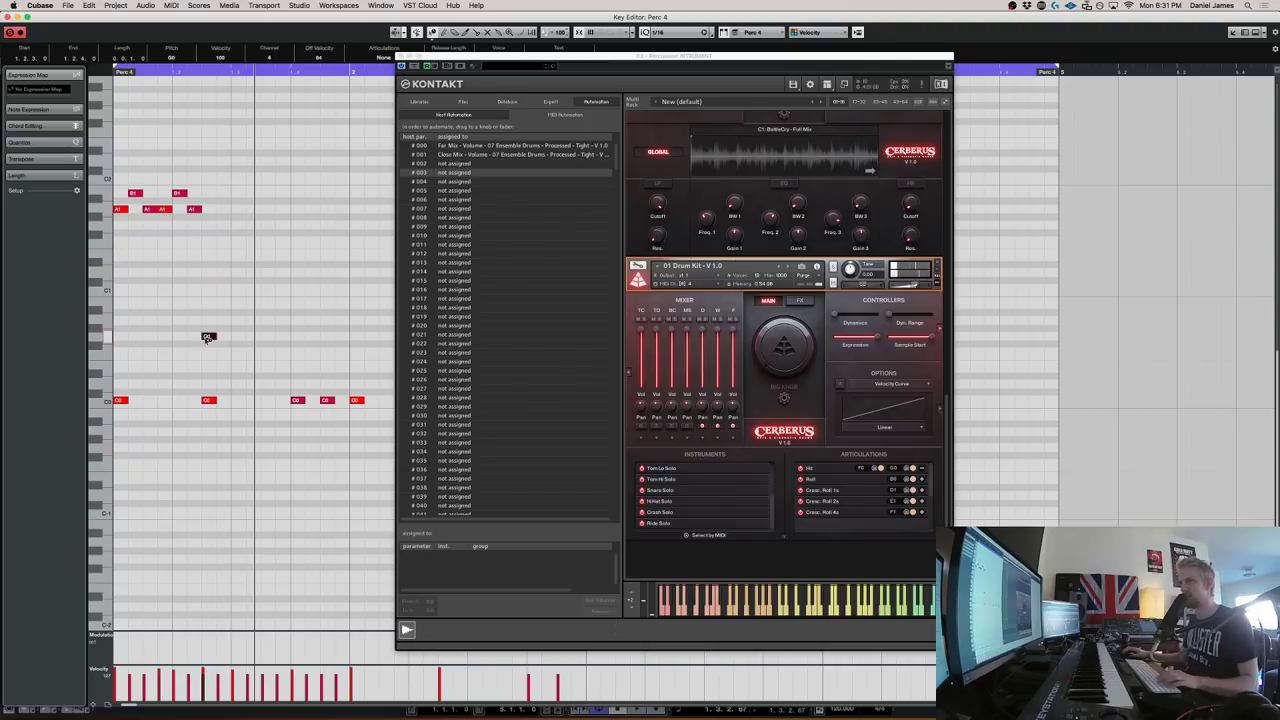
pyautogui.press('KP_Decimal')
pyautogui.press('space')
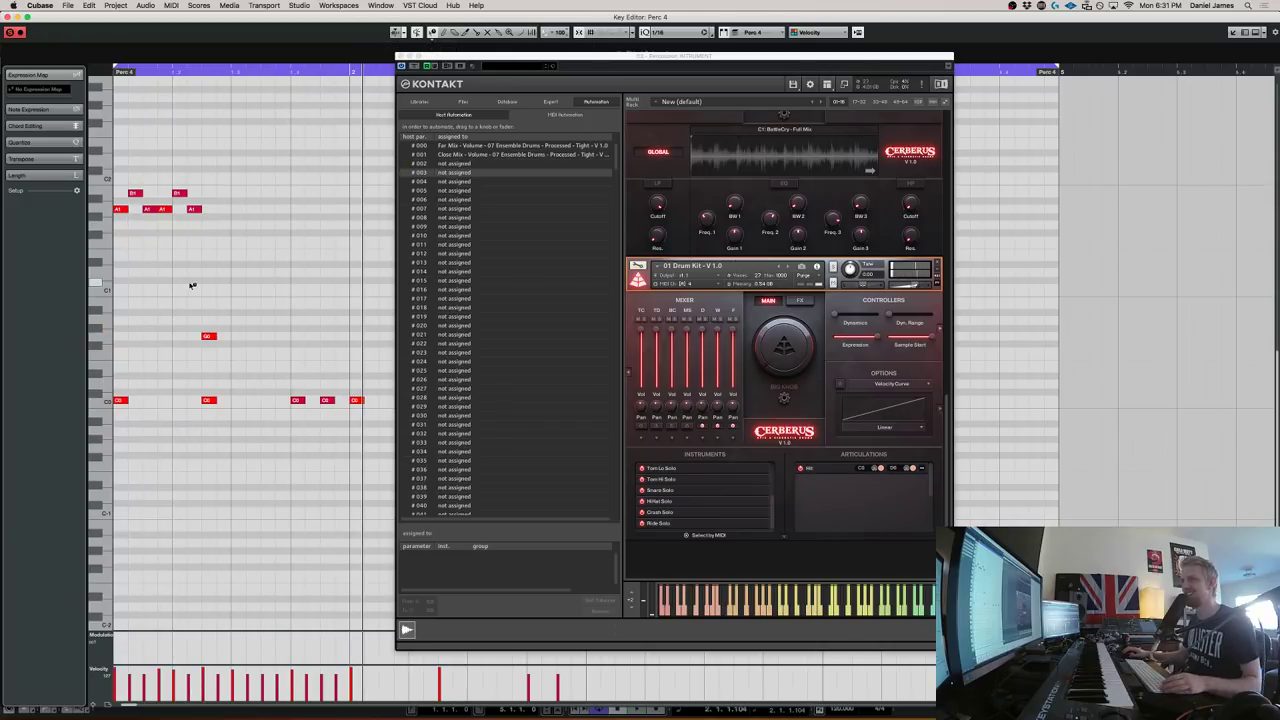
# Add F4 snare notes on beats 1.2 and 1.4 and listen to the pattern with them
pyautogui.scroll(8, 144, 280)
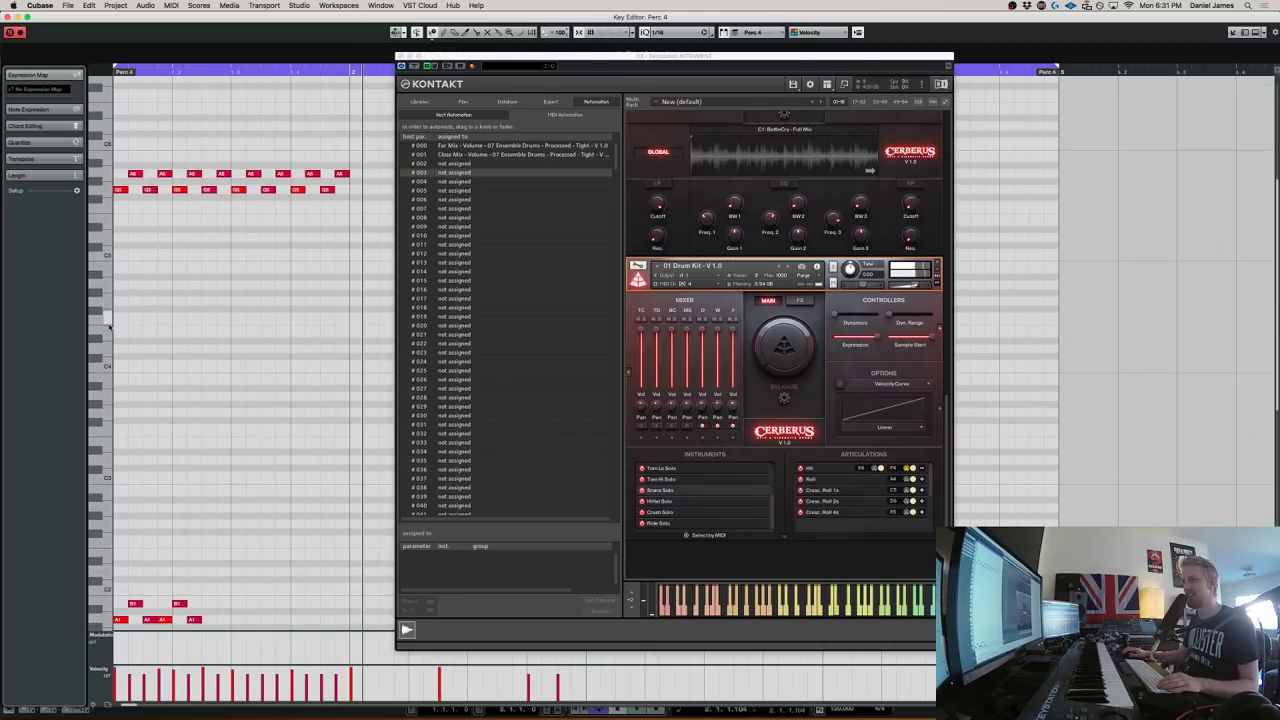
pyautogui.click(174, 318)
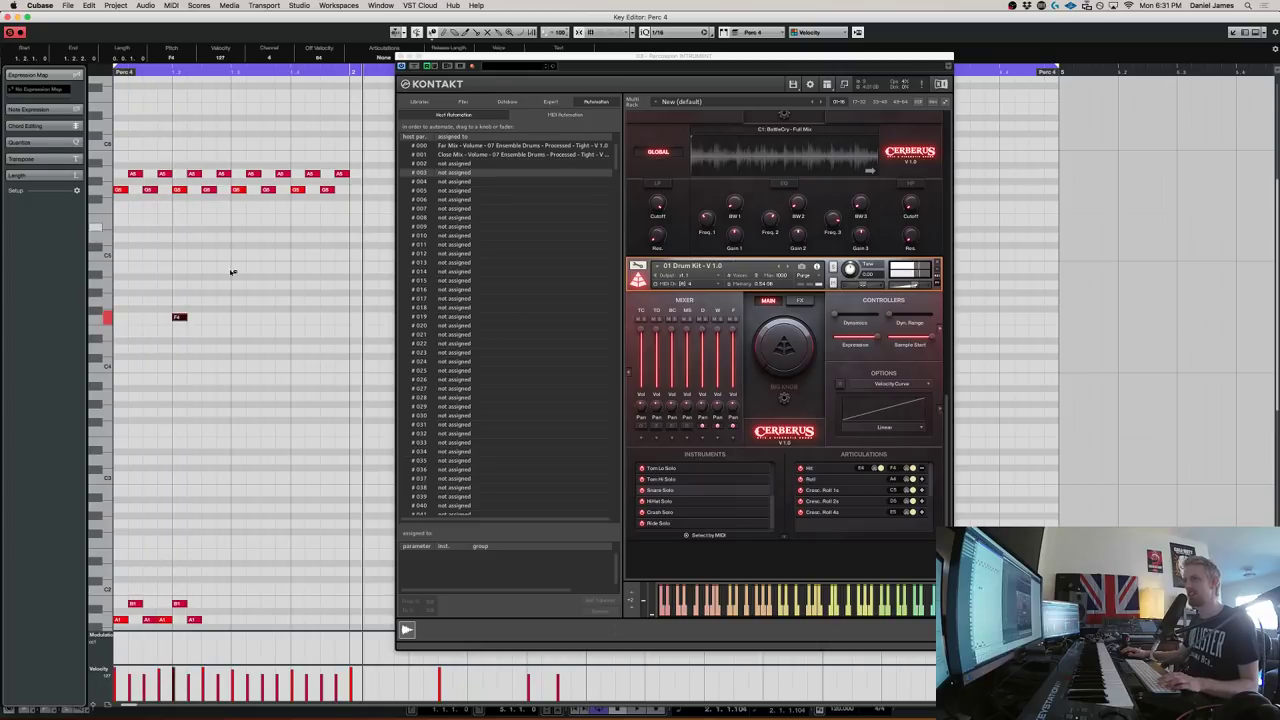
pyautogui.click(298, 317)
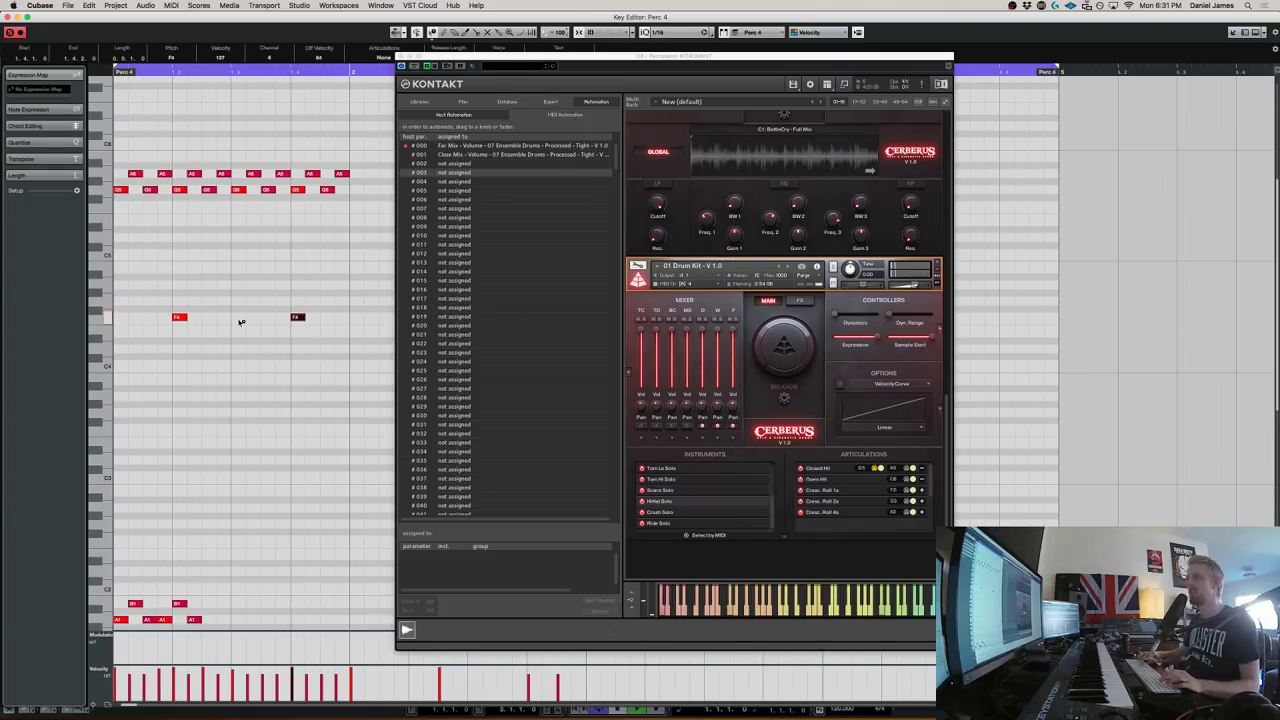
pyautogui.scroll(-1, 270, 566)
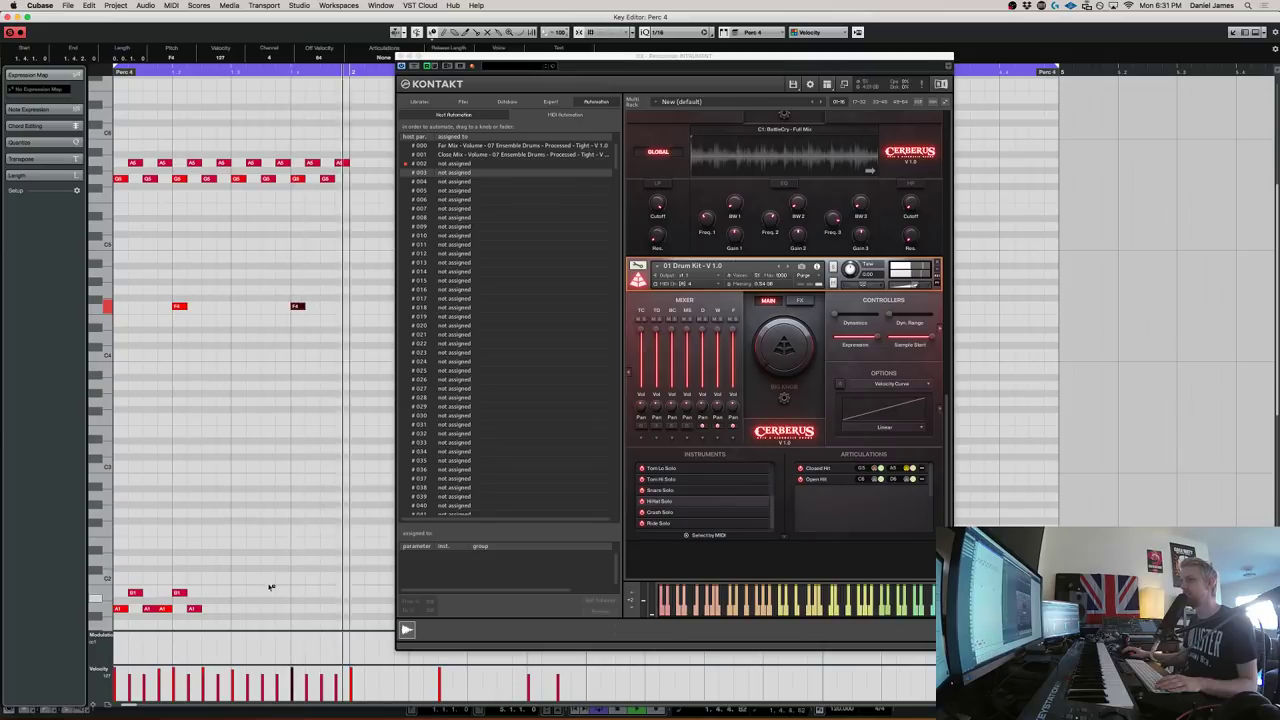
# Switch the loaded kit past 02 Drum Kit - Hits Only to 03 Drum Kit - Processed and play the pattern
pyautogui.click(787, 266)
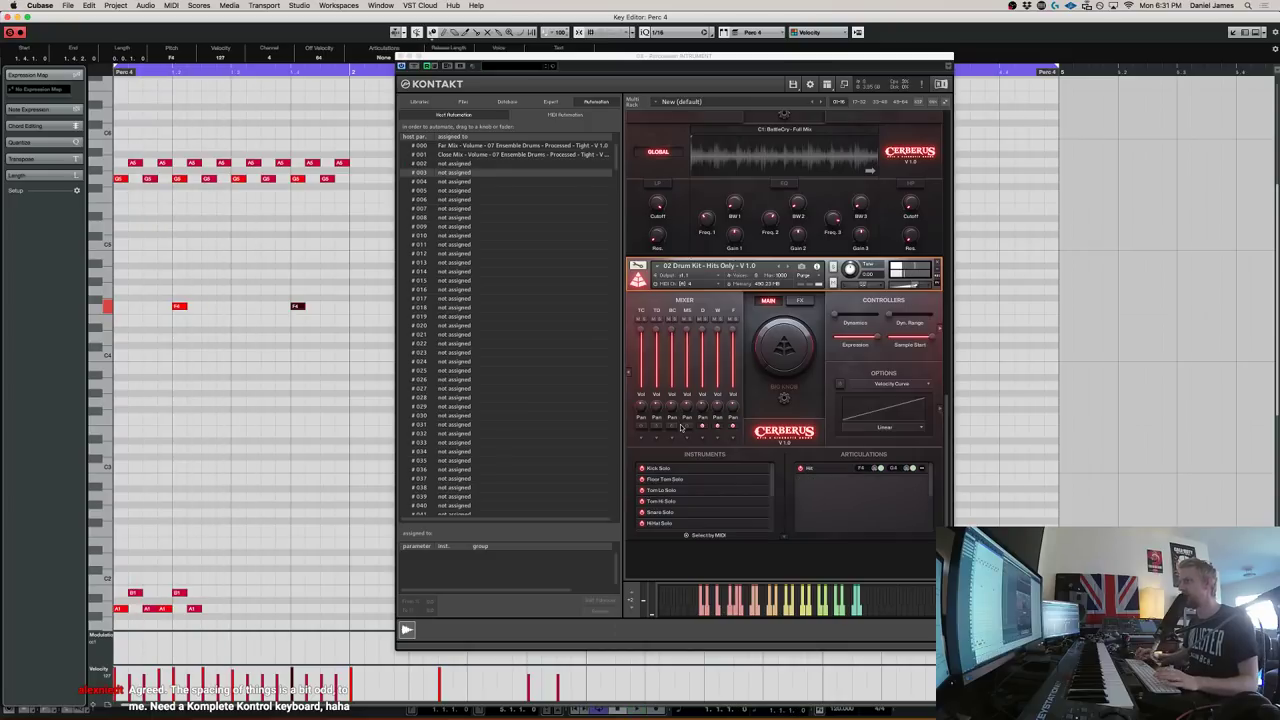
pyautogui.click(787, 280)
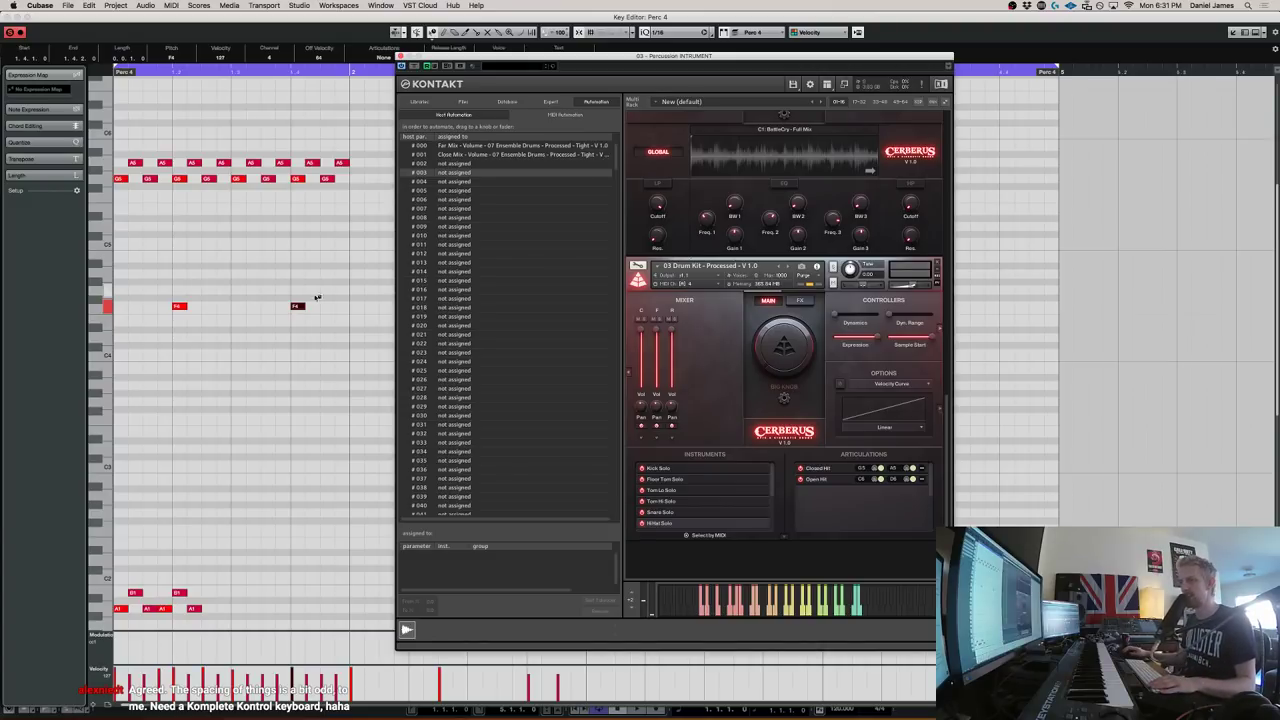
pyautogui.scroll(-3, 112, 538)
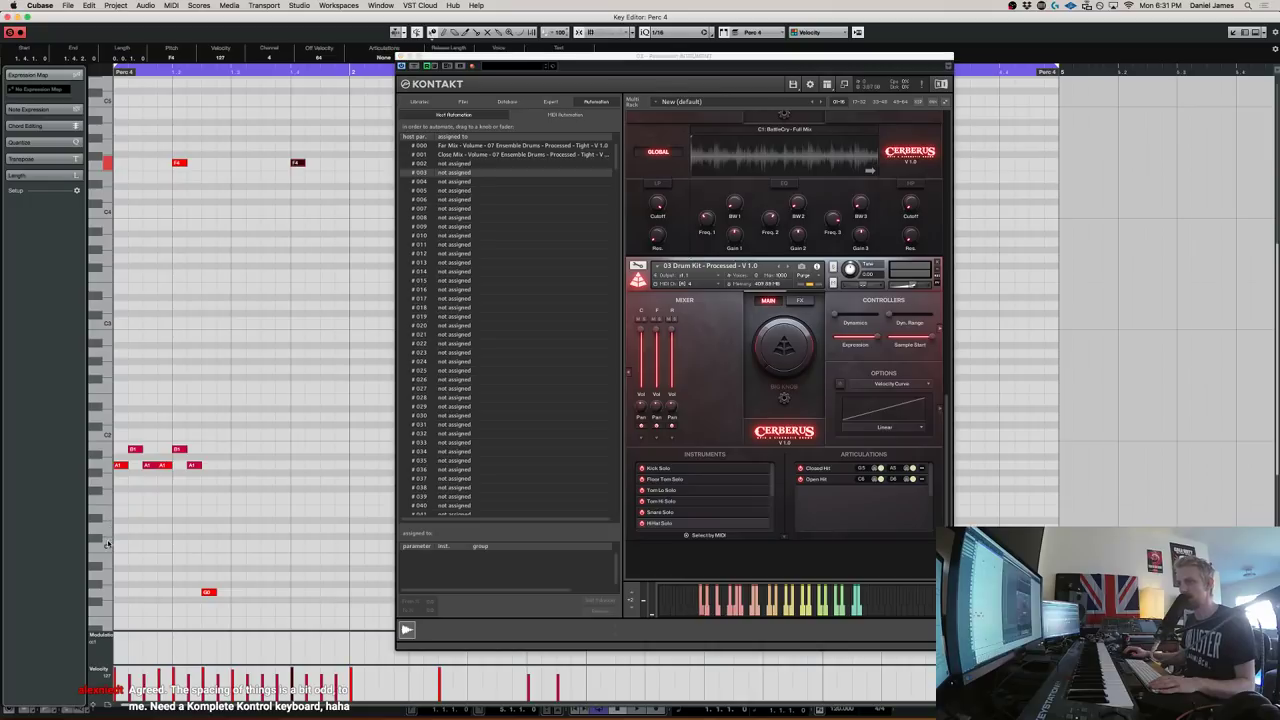
pyautogui.click(107, 517)
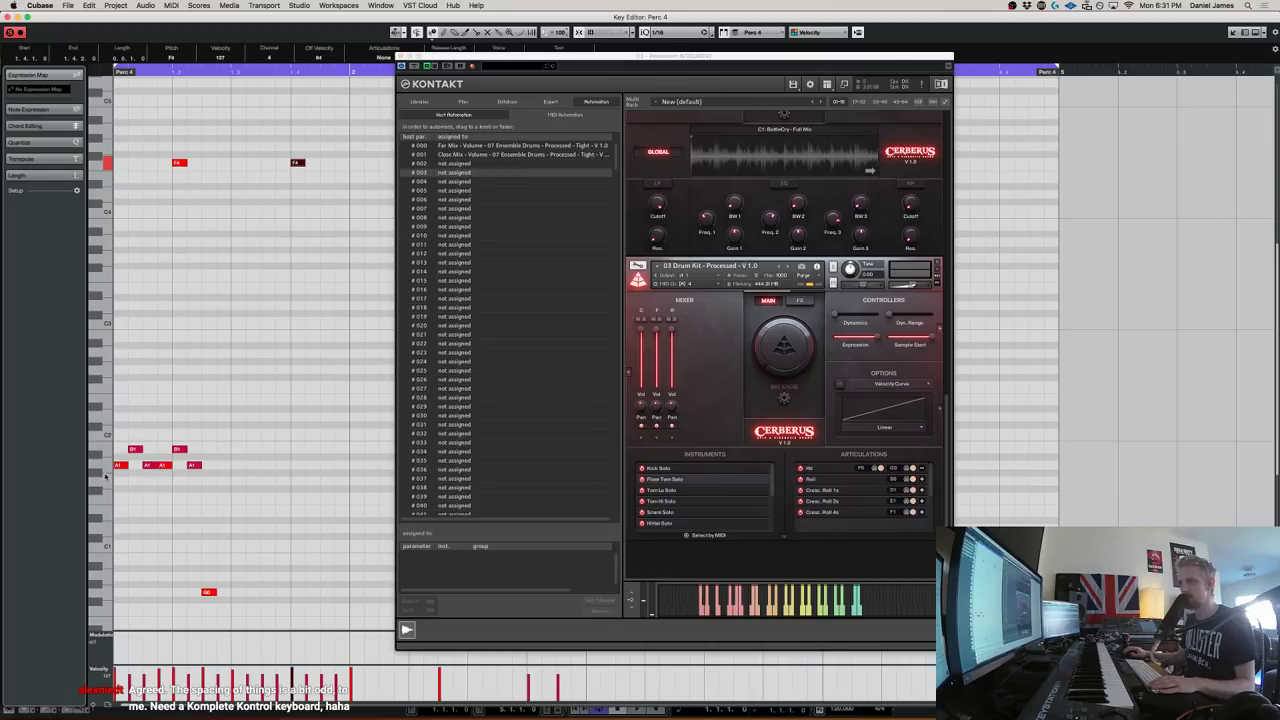
pyautogui.scroll(5, 216, 472)
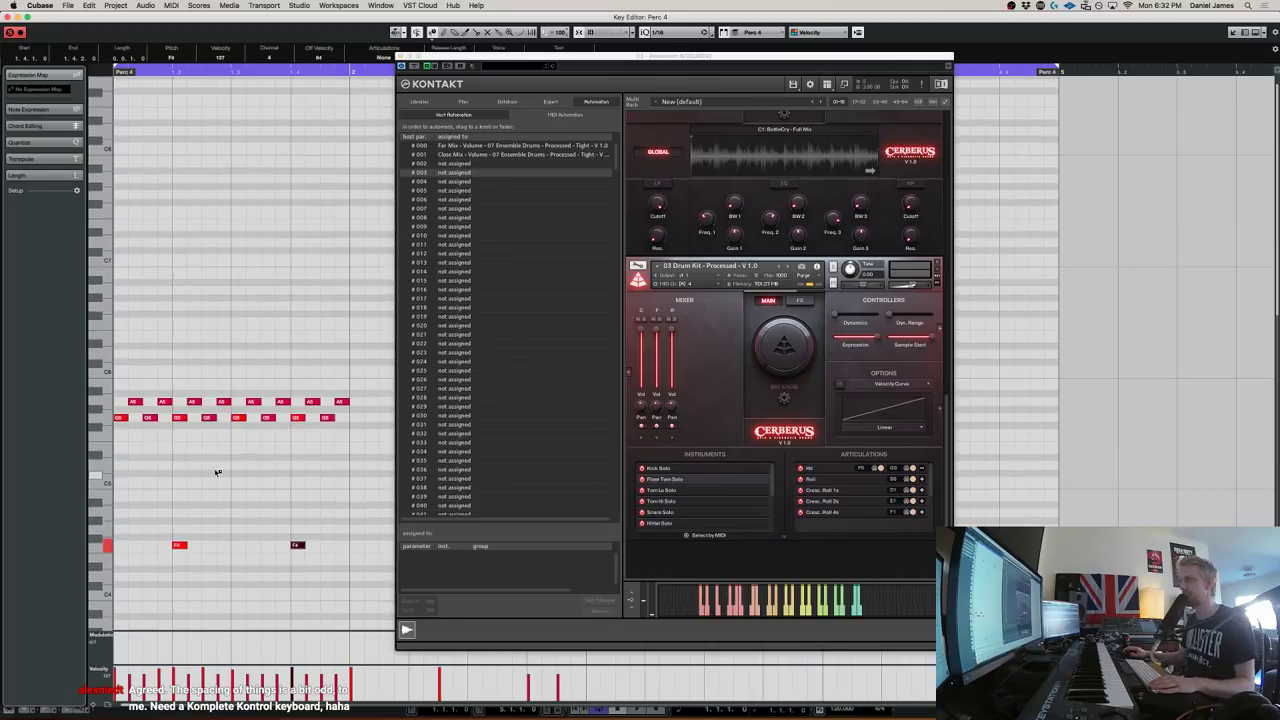
pyautogui.press('space')
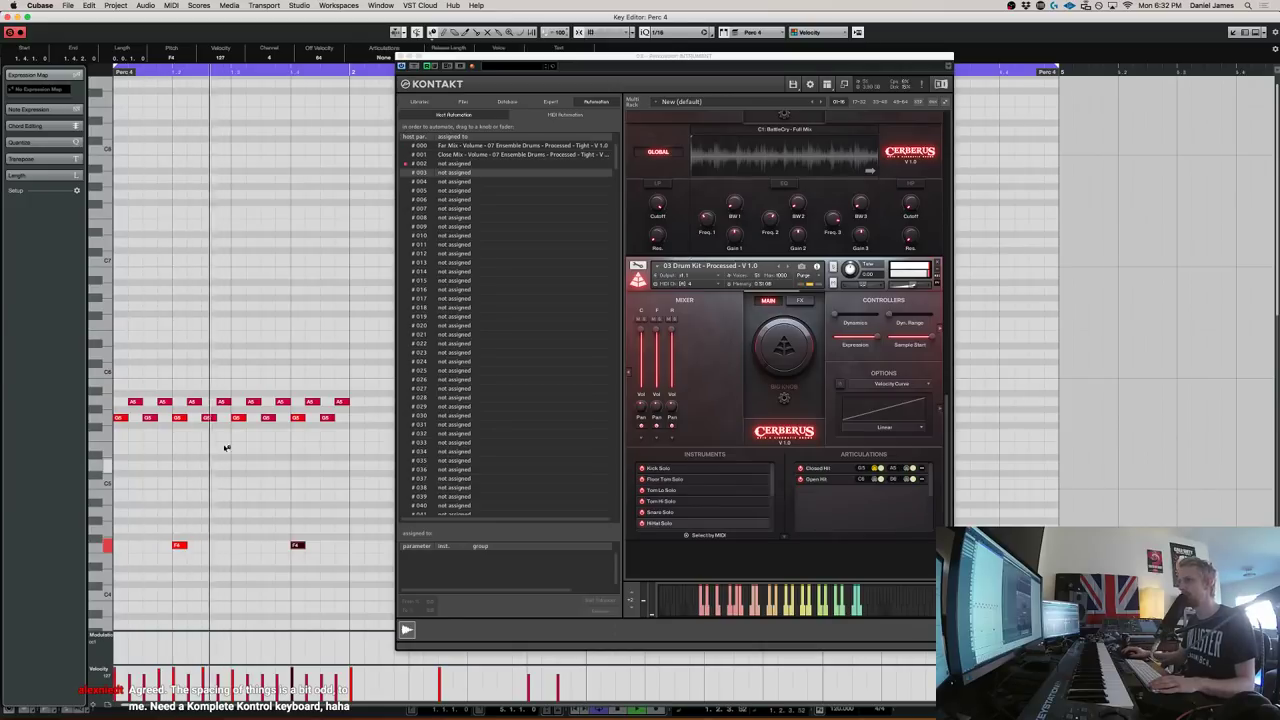
# Set the velocity of the G5 and A5 hi-hat notes to 70, starting from the first note, and check the lower drum notes
pyautogui.moveTo(380, 462); pyautogui.dragTo(106, 365)
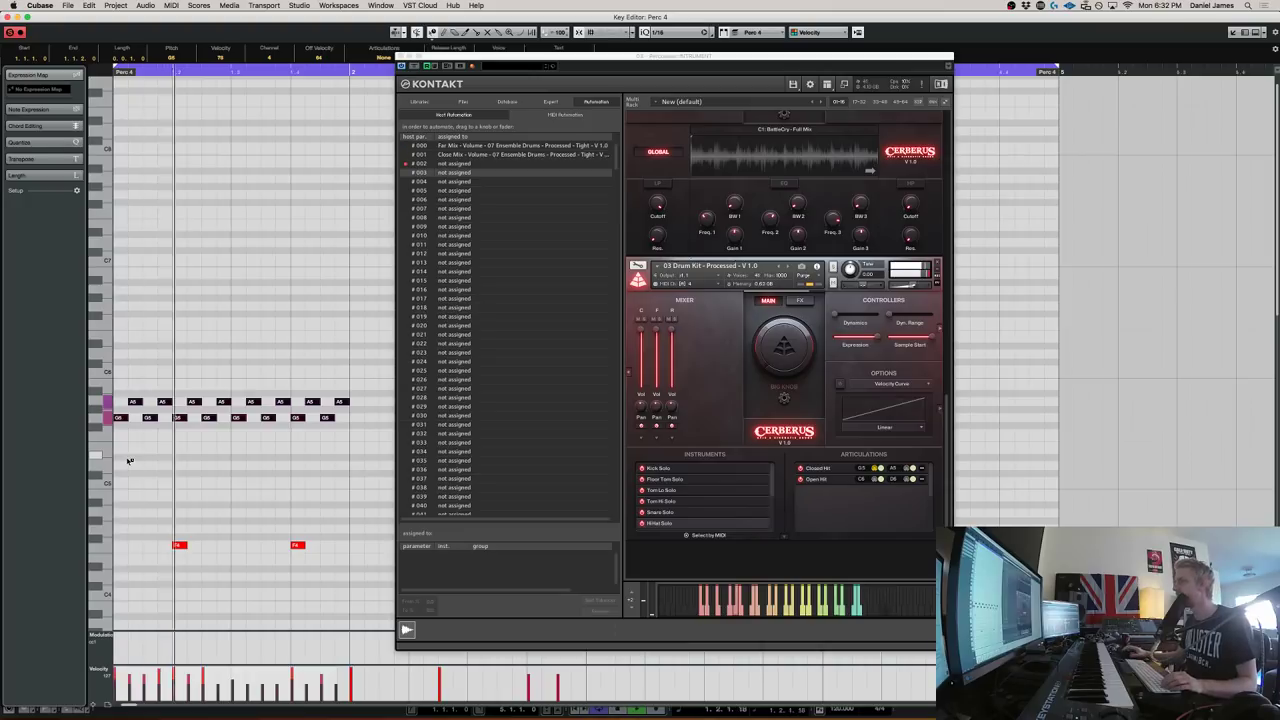
pyautogui.scroll(-5, 180, 409)
pyautogui.scroll(-3, 285, 381)
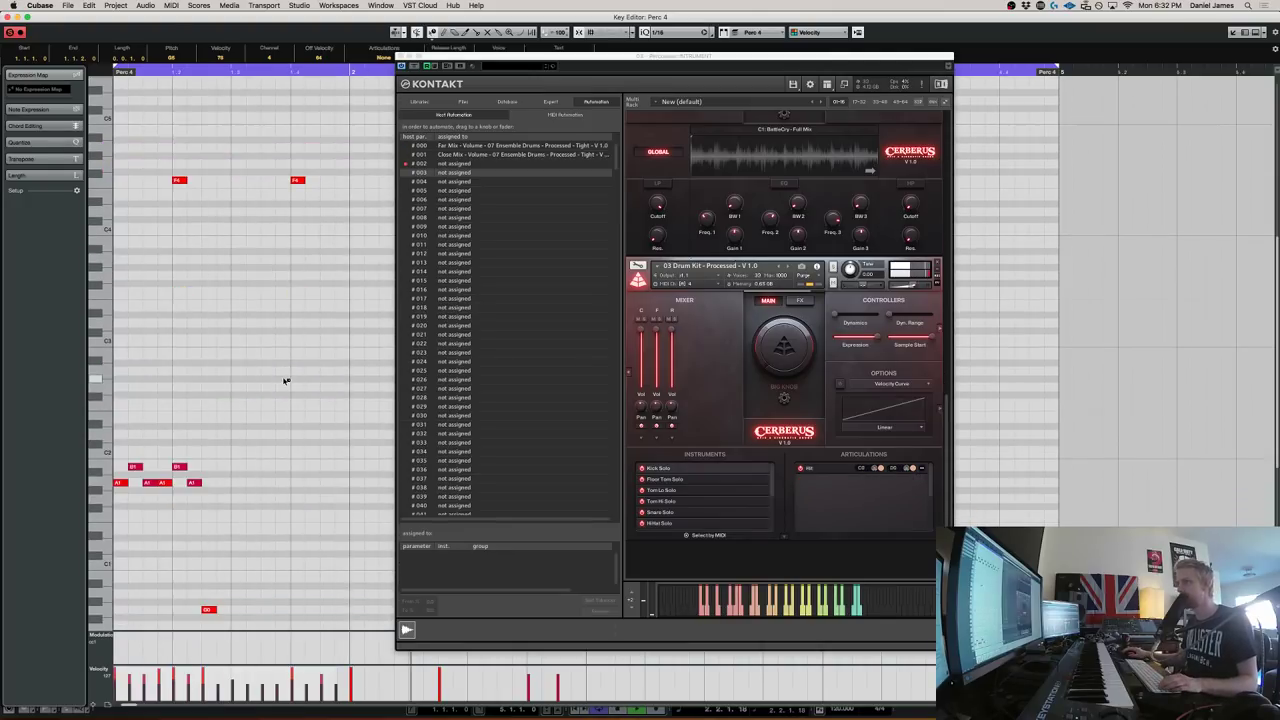
pyautogui.scroll(-6, 206, 610)
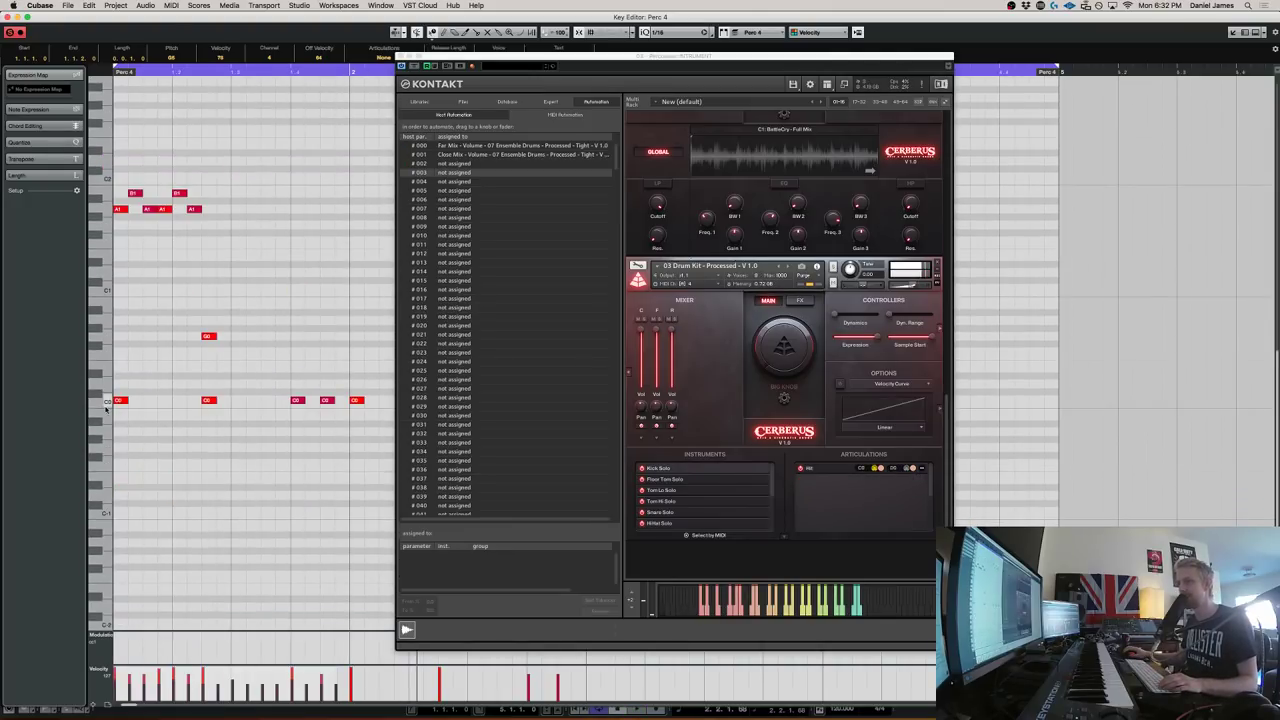
pyautogui.scroll(6, 213, 278)
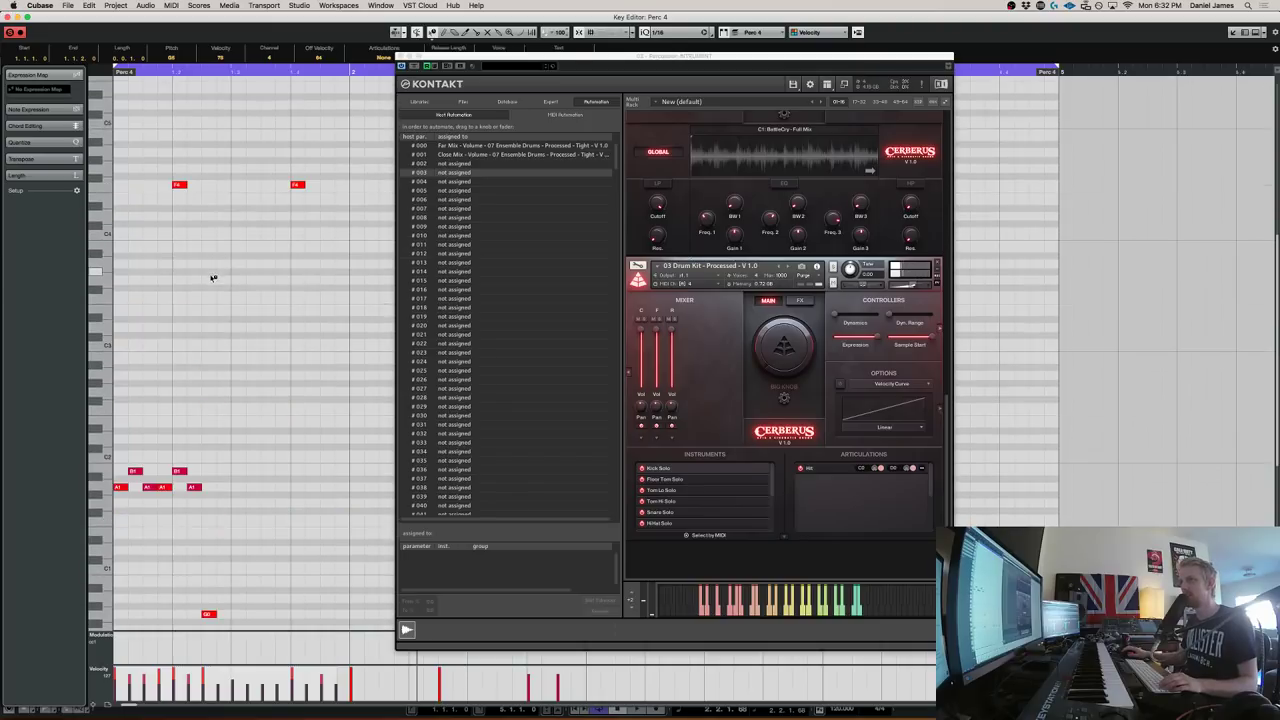
# Re-enter the F4 snare note on beat 1.2 with velocity 127 and play the pattern
pyautogui.click(182, 186)
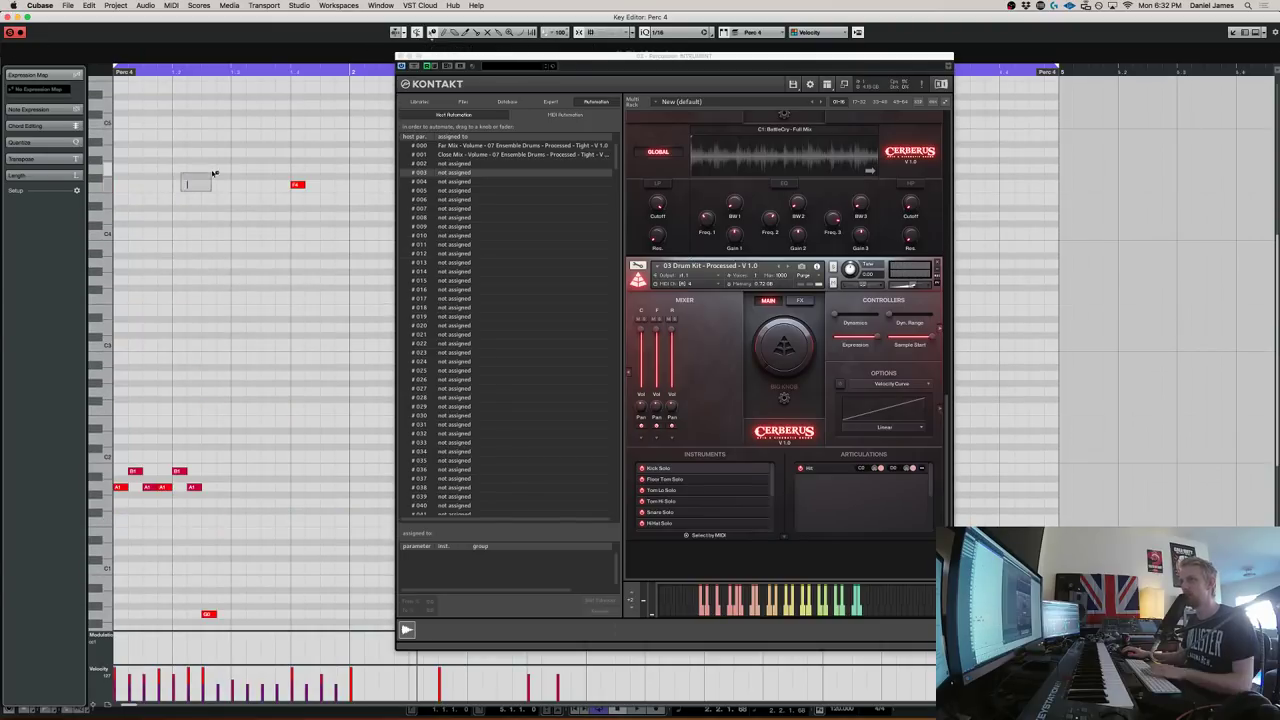
pyautogui.click(177, 185)
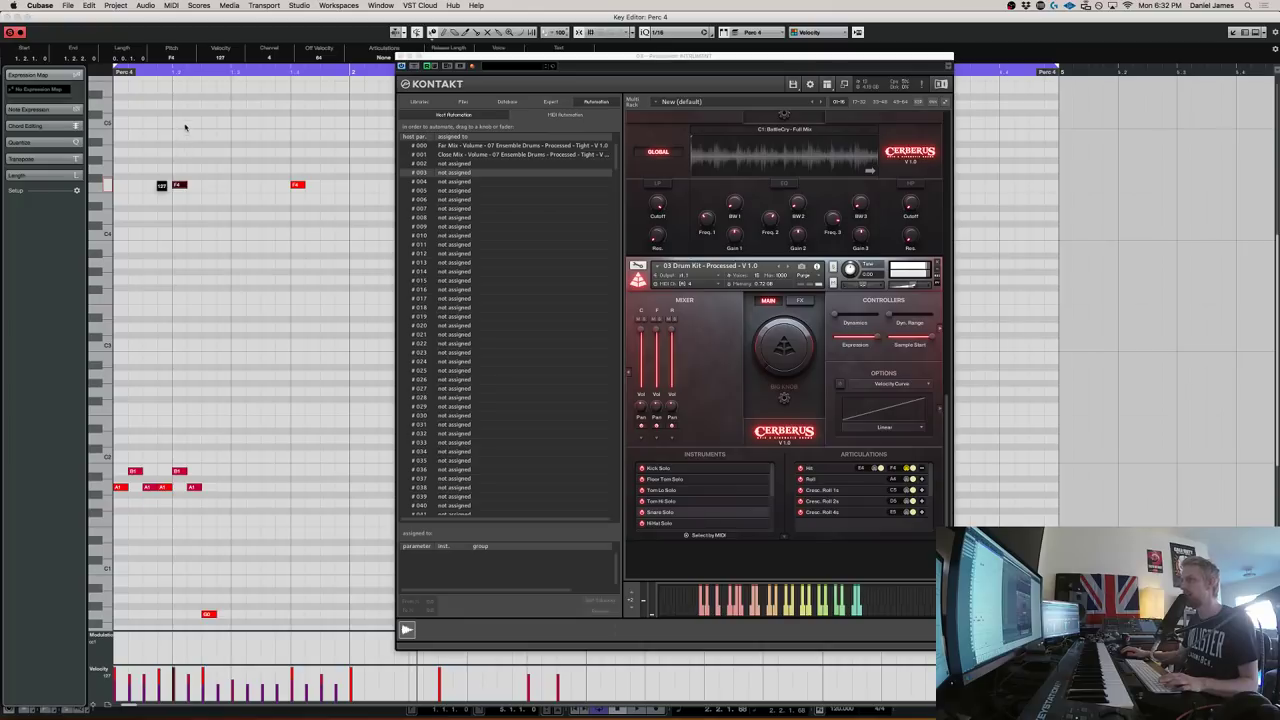
pyautogui.click(819, 468)
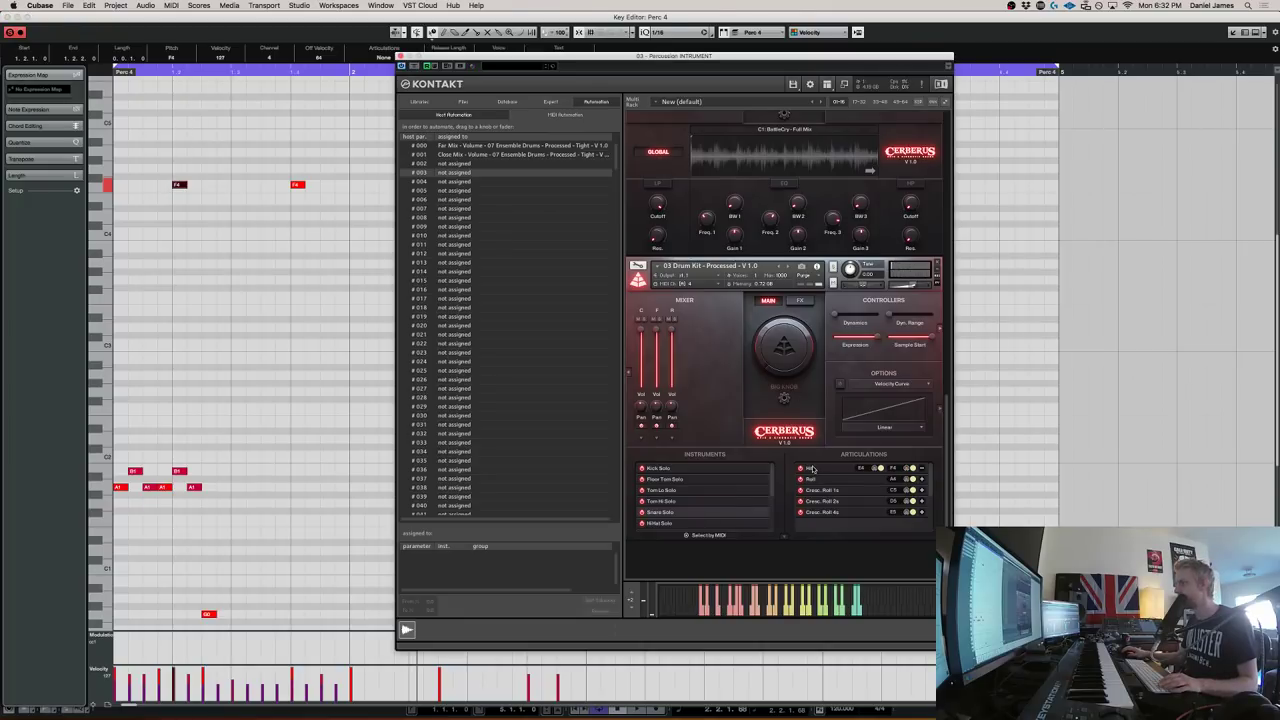
pyautogui.press('space')
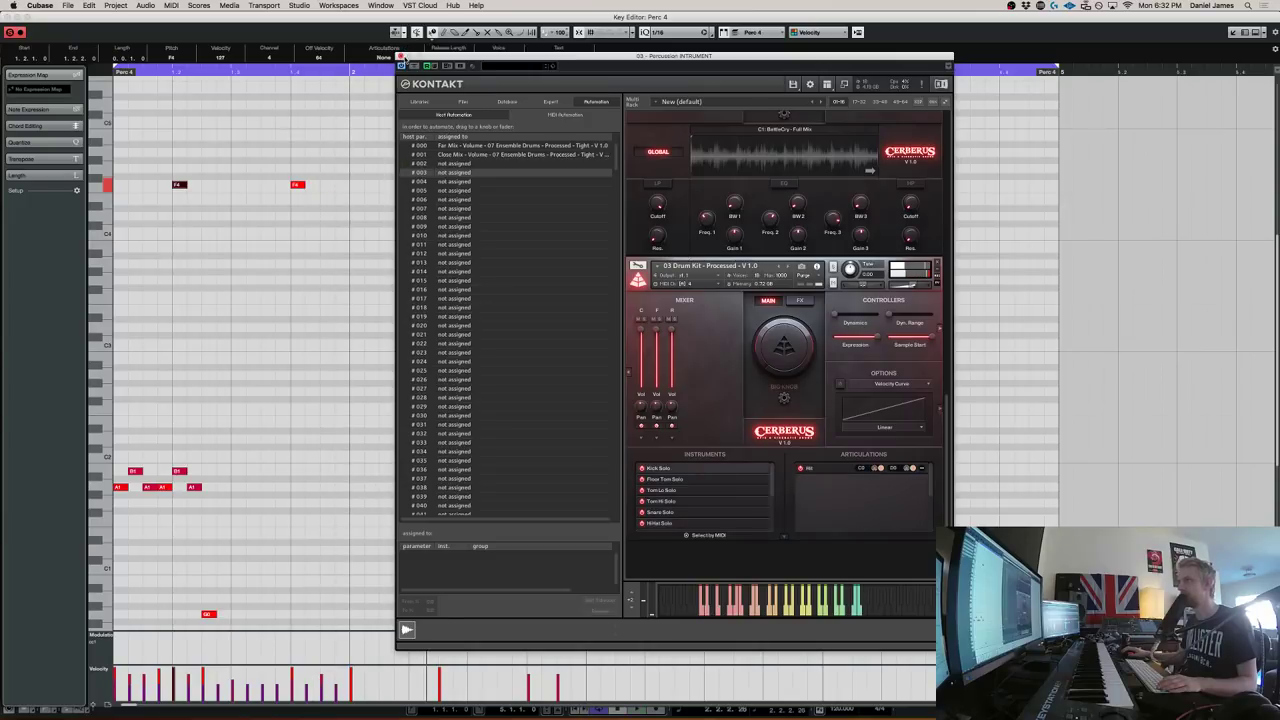
# Close the Kontakt window and delete the C0 kick notes in bar 2
pyautogui.click(401, 58)
pyautogui.scroll(-5, 363, 240)
pyautogui.moveTo(353, 438); pyautogui.dragTo(812, 239)
pyautogui.press('Delete')
# Duplicate all of bar 1's drum notes into bar 2
pyautogui.scroll(1, 489, 480)
pyautogui.moveTo(431, 506); pyautogui.dragTo(5, 7)
pyautogui.press('super+d')
# Lower the velocity of the A1 and B1 notes in both bars and play the pattern from the start
pyautogui.scroll(-10, 251, 440)
pyautogui.click(380, 270)
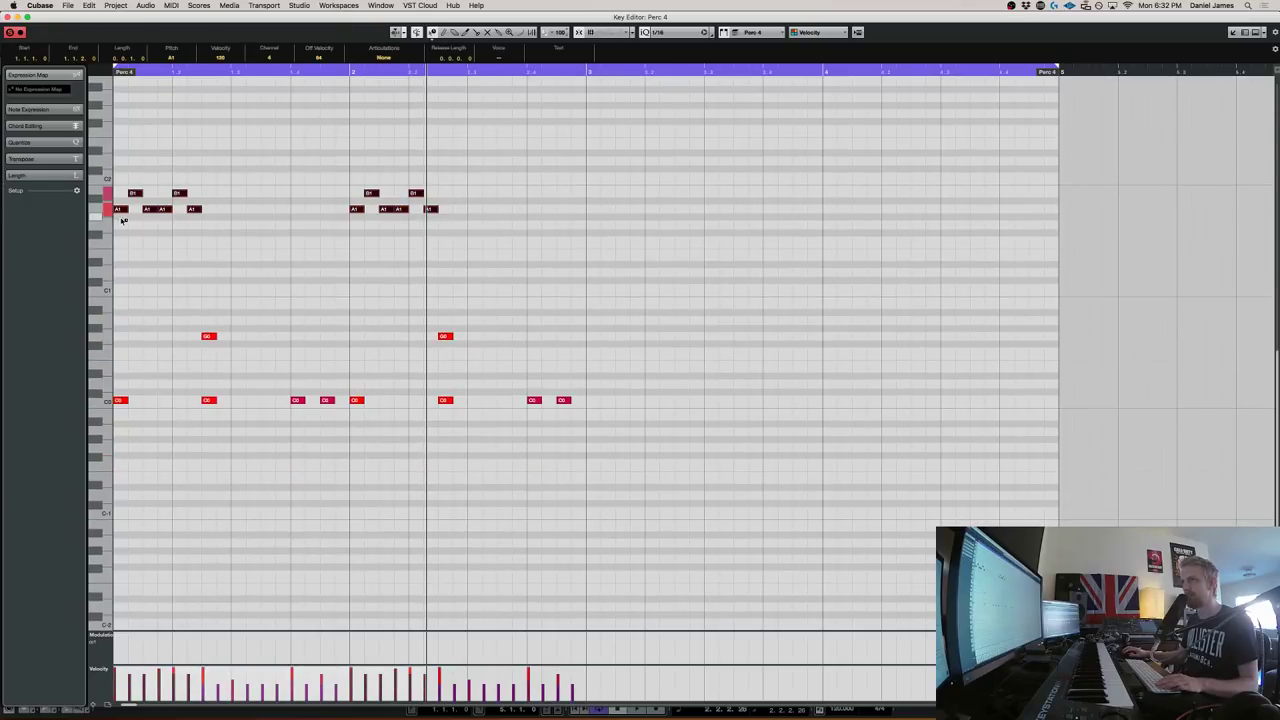
pyautogui.press('.')
pyautogui.press('space')
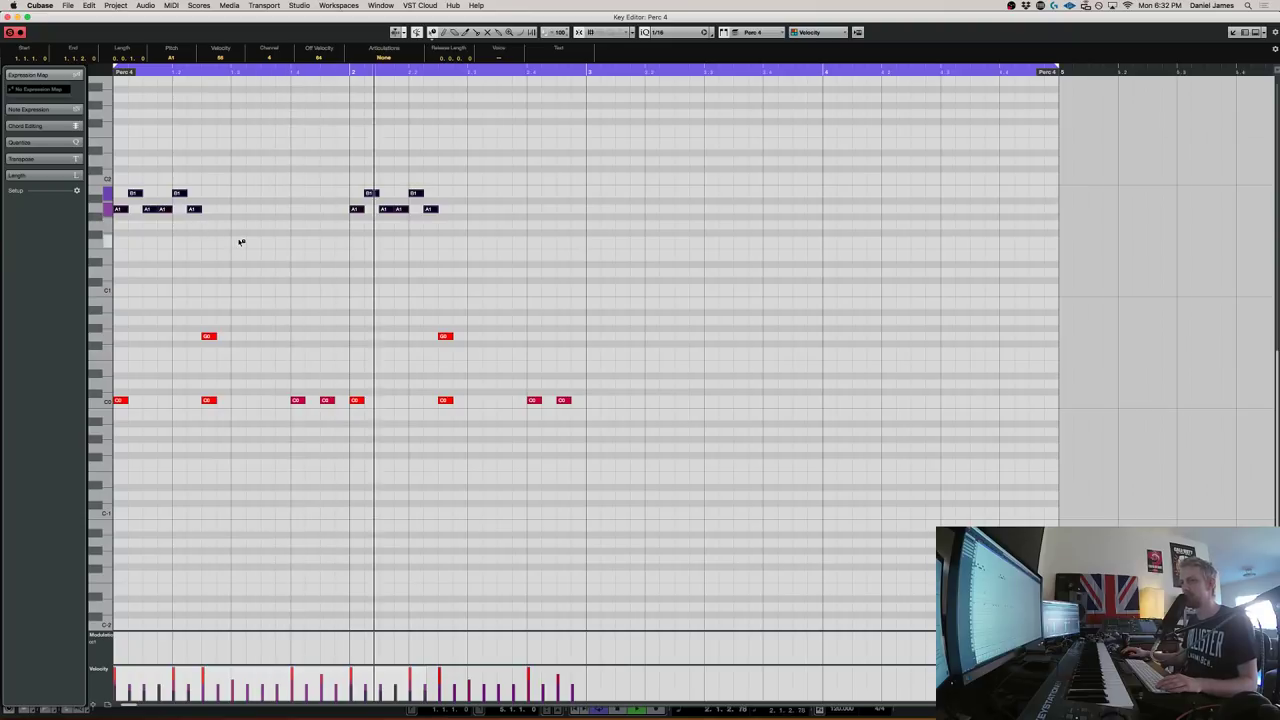
pyautogui.press('space')
pyautogui.moveTo(714, 470); pyautogui.dragTo(432, 401)
pyautogui.doubleClick(535, 402)
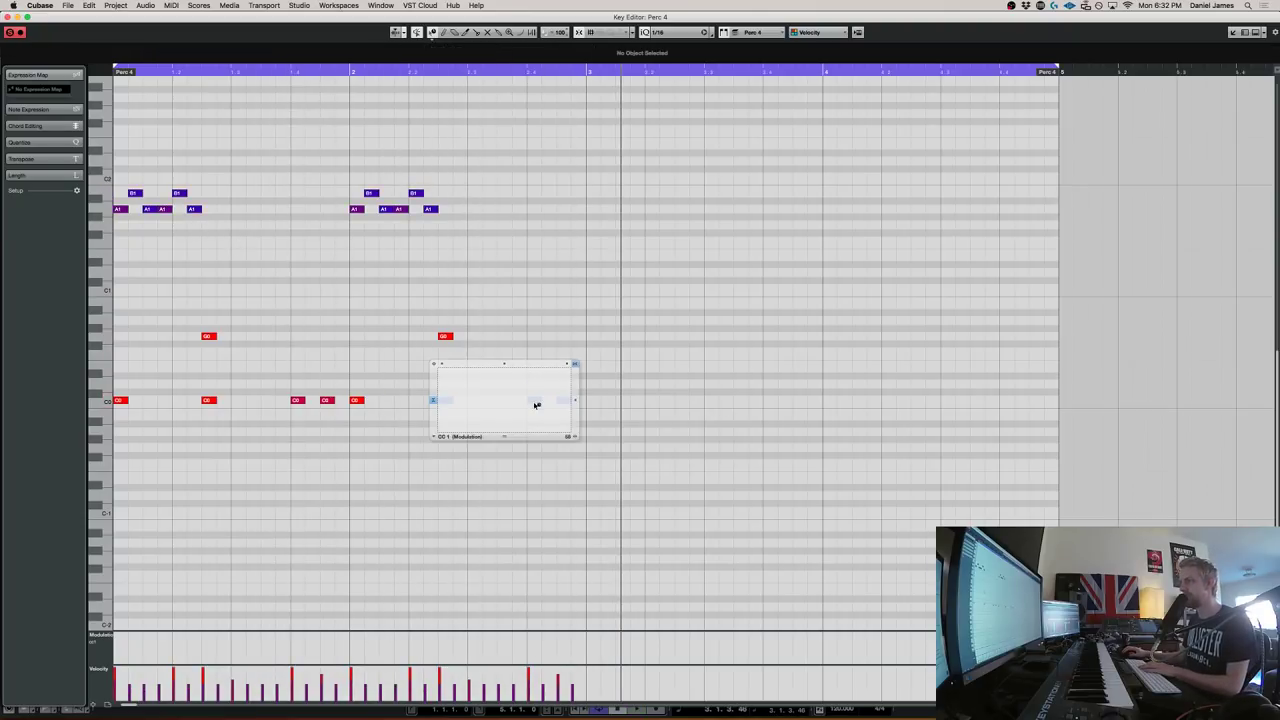
pyautogui.click(650, 432)
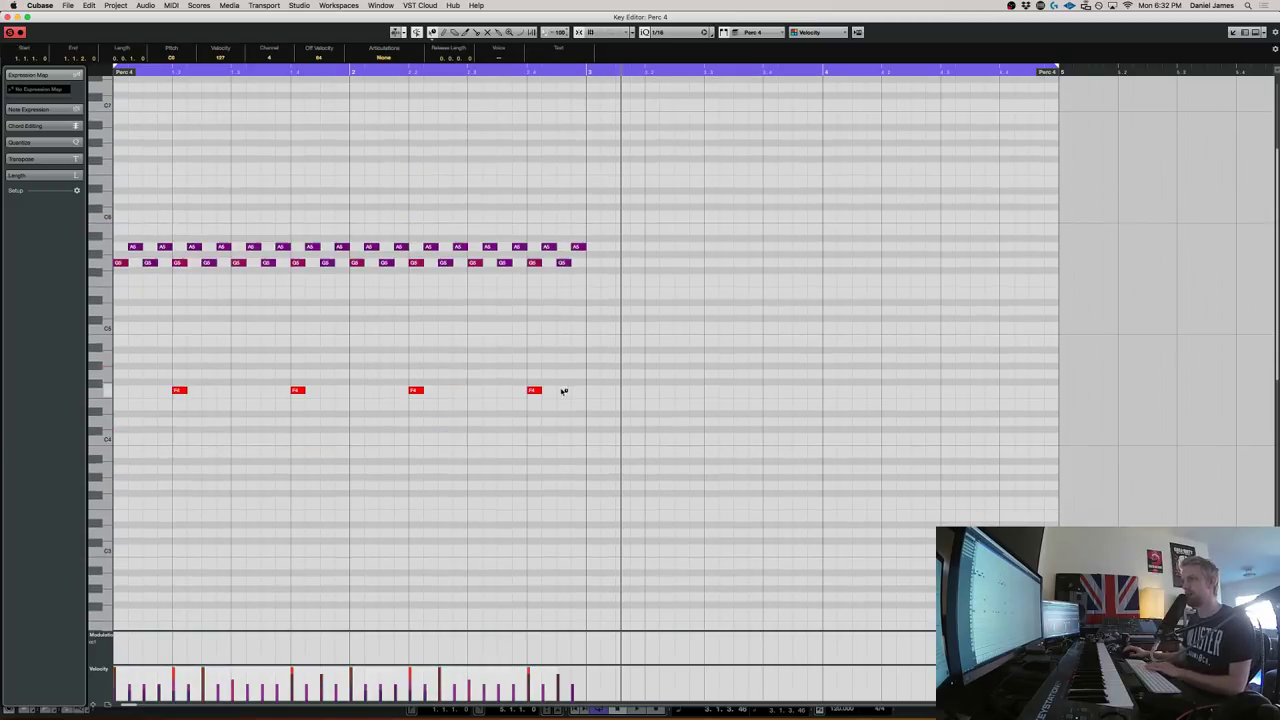
# Close the Key Editor and browse to the Audio Imperia Jaeger folder in Kontakt's quick-load browser
pyautogui.press('super+w')
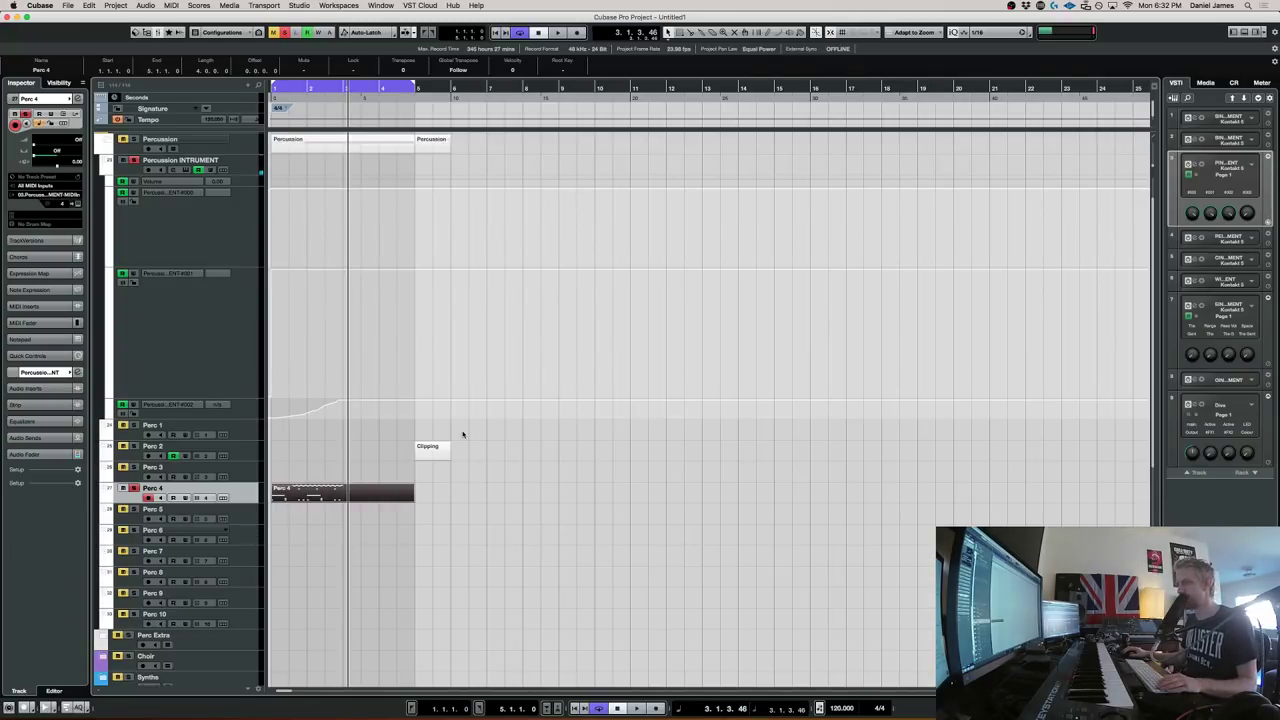
pyautogui.hotkey('shift', 'alt', 'e')
pyautogui.scroll(-10, 805, 468)
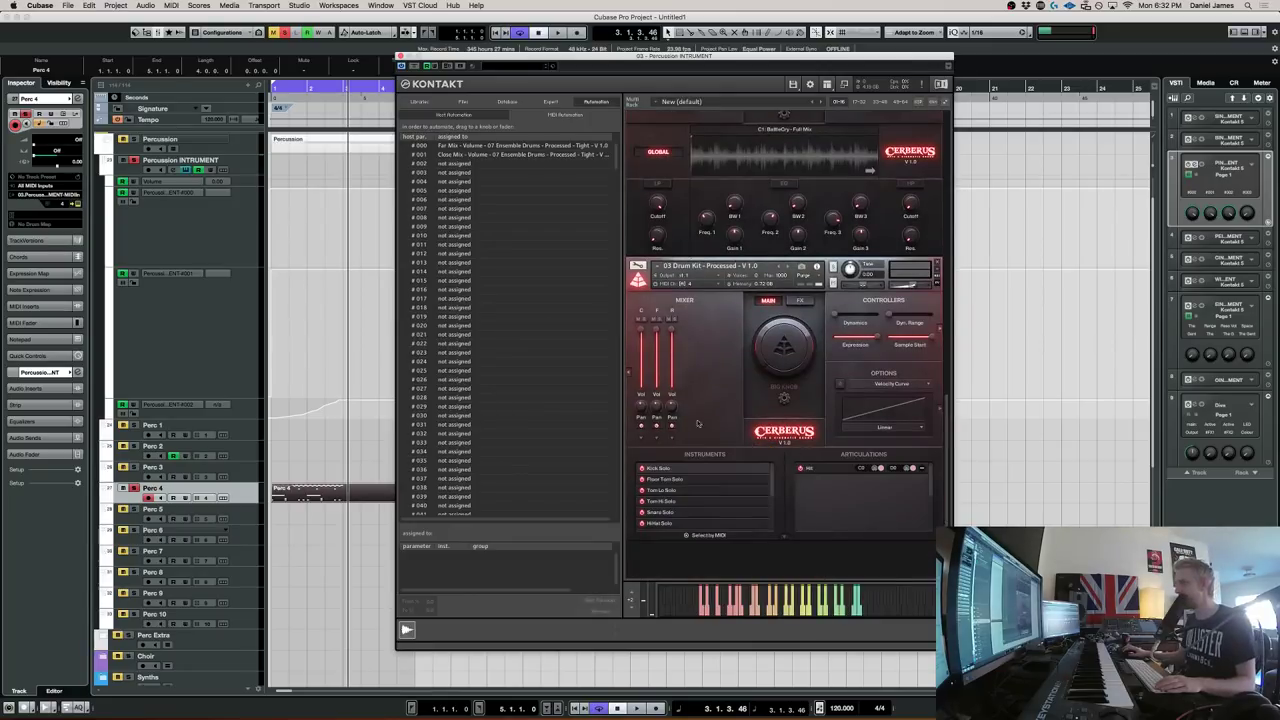
pyautogui.press('super+f')
pyautogui.click(671, 486)
# Reopen the Perc 4 part in the Key Editor and close the Kontakt window
pyautogui.doubleClick(307, 479)
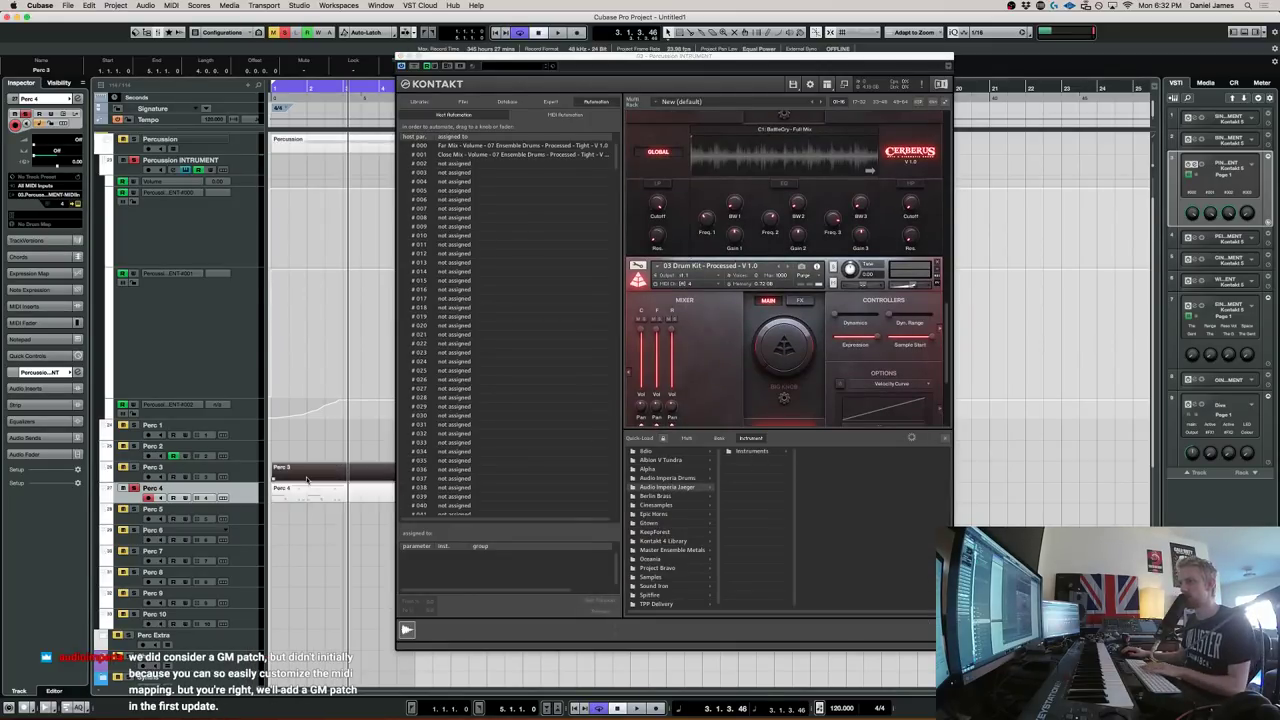
pyautogui.doubleClick(308, 494)
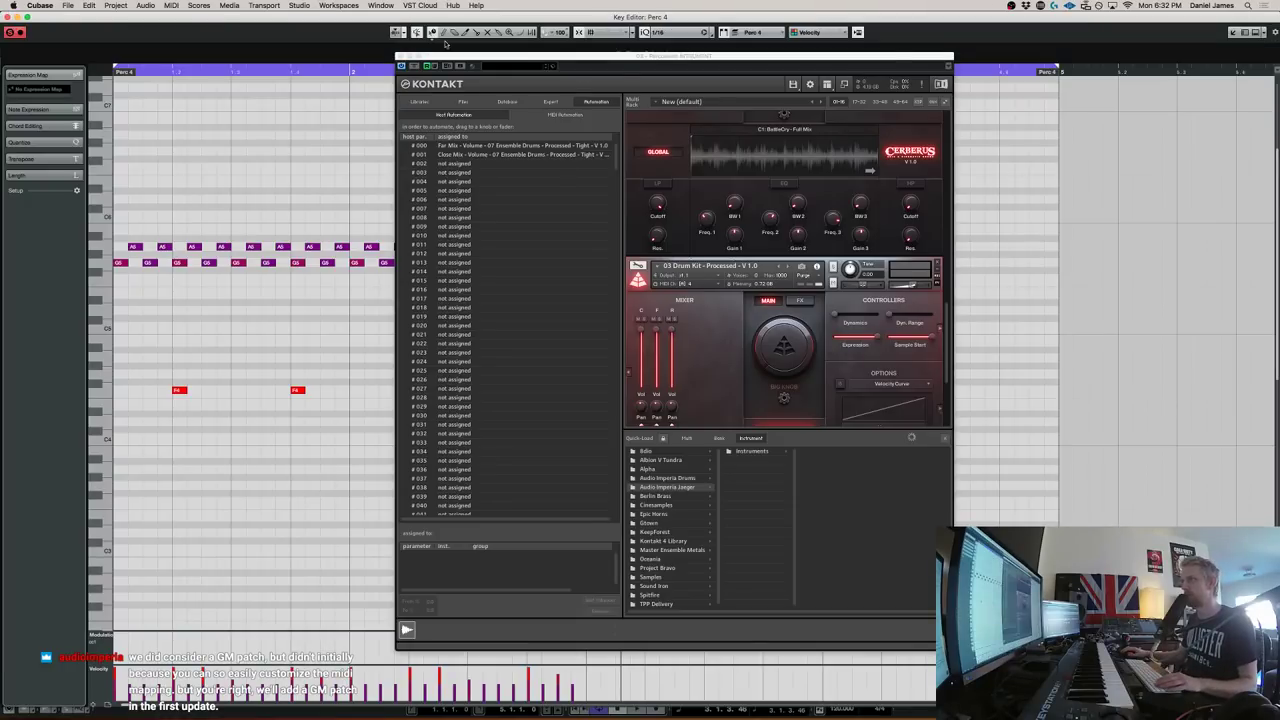
pyautogui.click(401, 56)
# Delete all existing notes from the Perc 4 part
pyautogui.press('g')
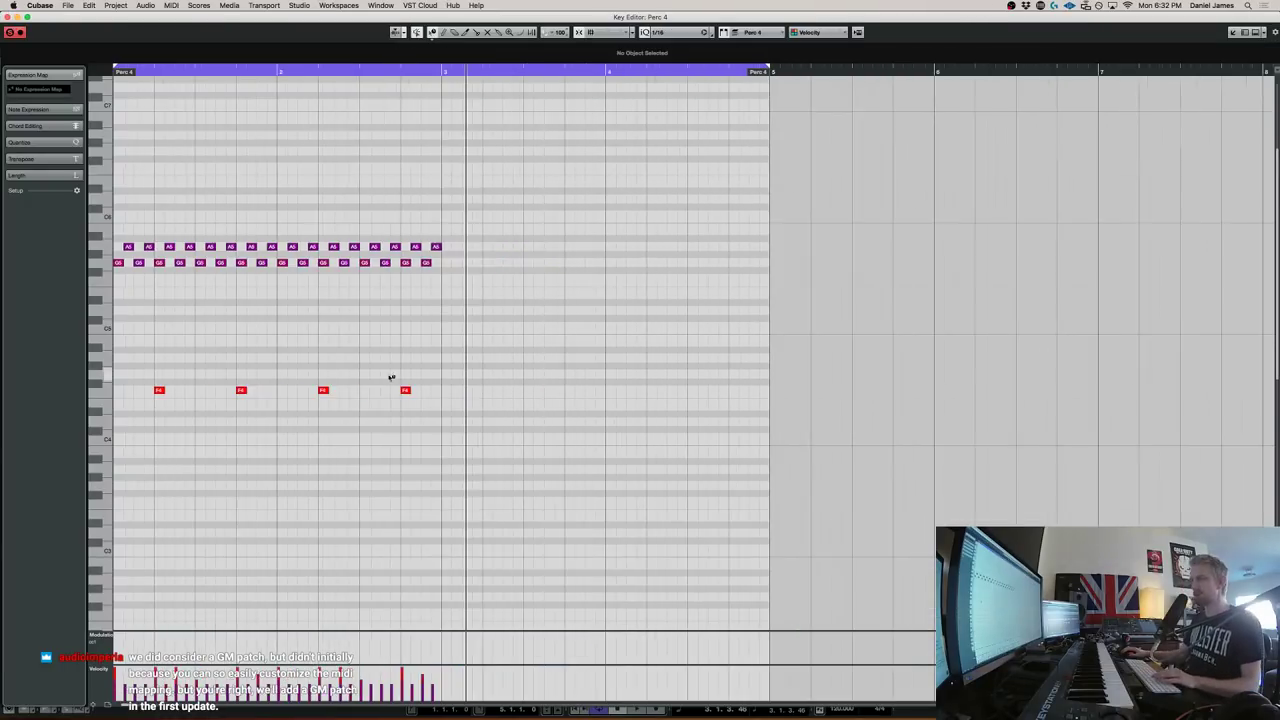
pyautogui.scroll(-10, 390, 400)
pyautogui.moveTo(615, 519); pyautogui.dragTo(104, 114)
pyautogui.scroll(10, 130, 260)
pyautogui.press('Delete')
pyautogui.scroll(-10, 190, 431)
# Enter C0 kick notes in bar 1 at 1.1.1, 1.1.2, 1.2.3, 1.3.2, 1.4.1 and 1.4.3 while auditioning the pattern
pyautogui.click(117, 399)
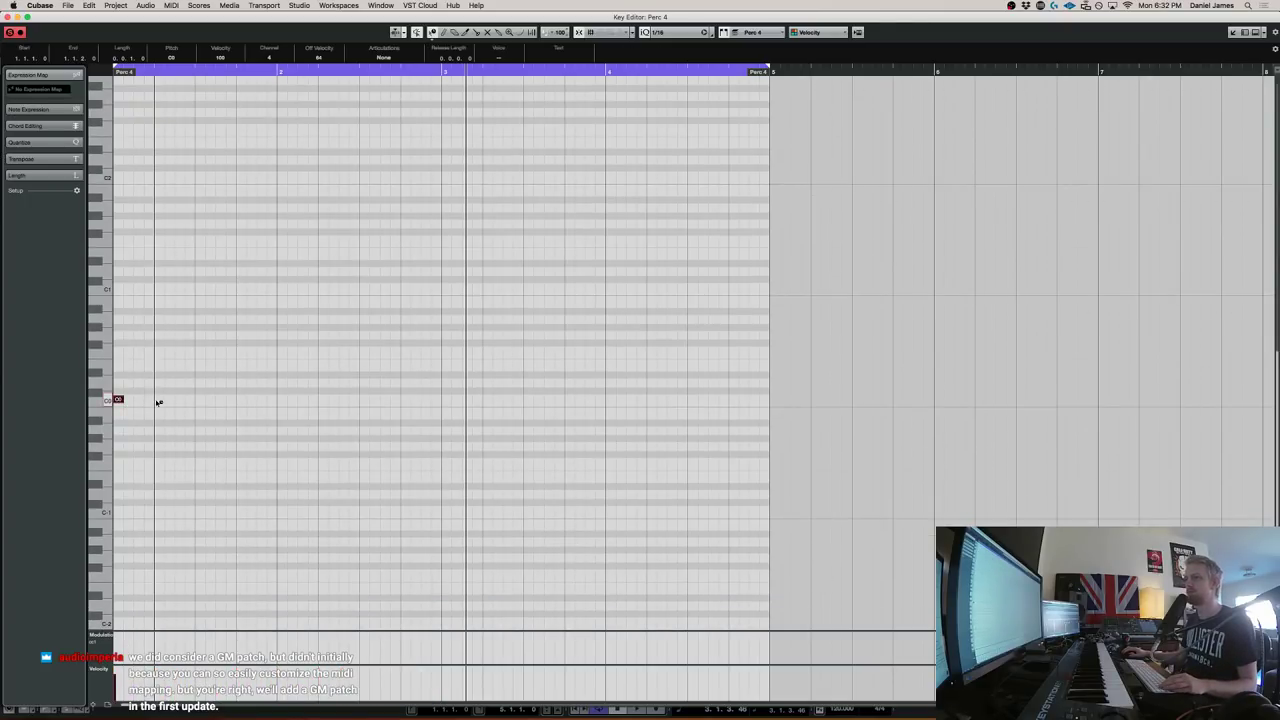
pyautogui.click(130, 399)
pyautogui.press('space')
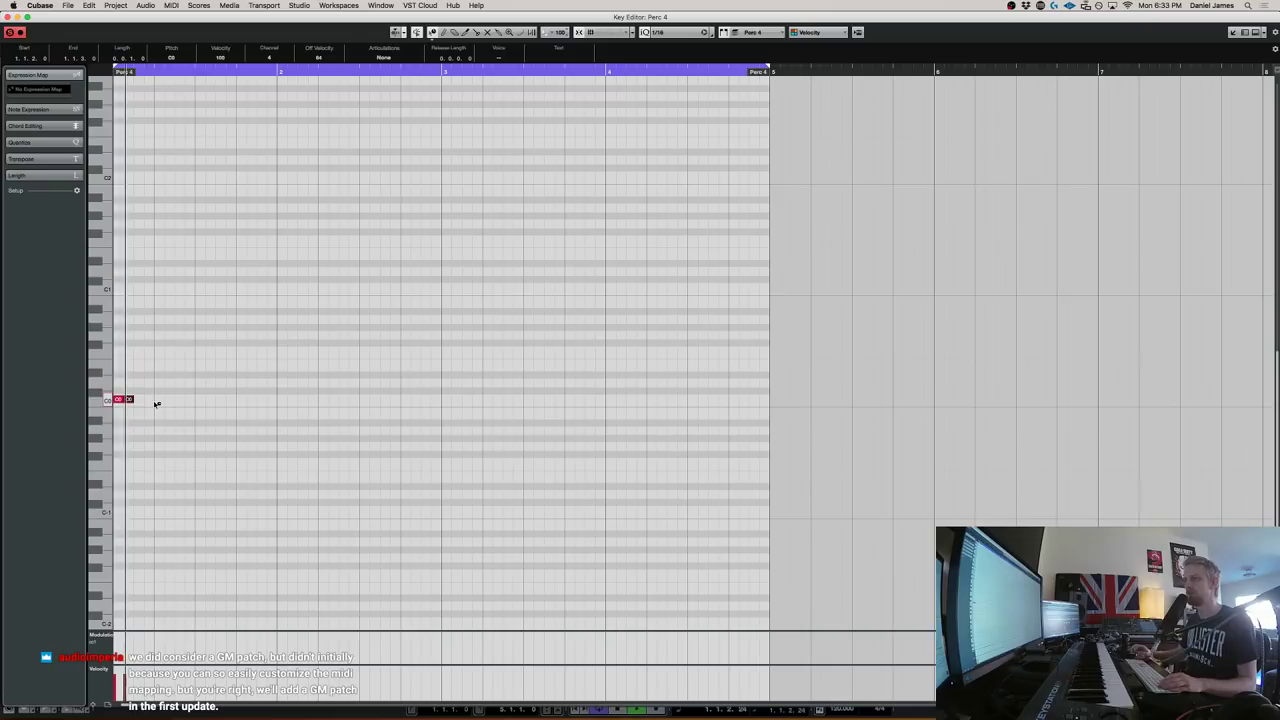
pyautogui.click(181, 399)
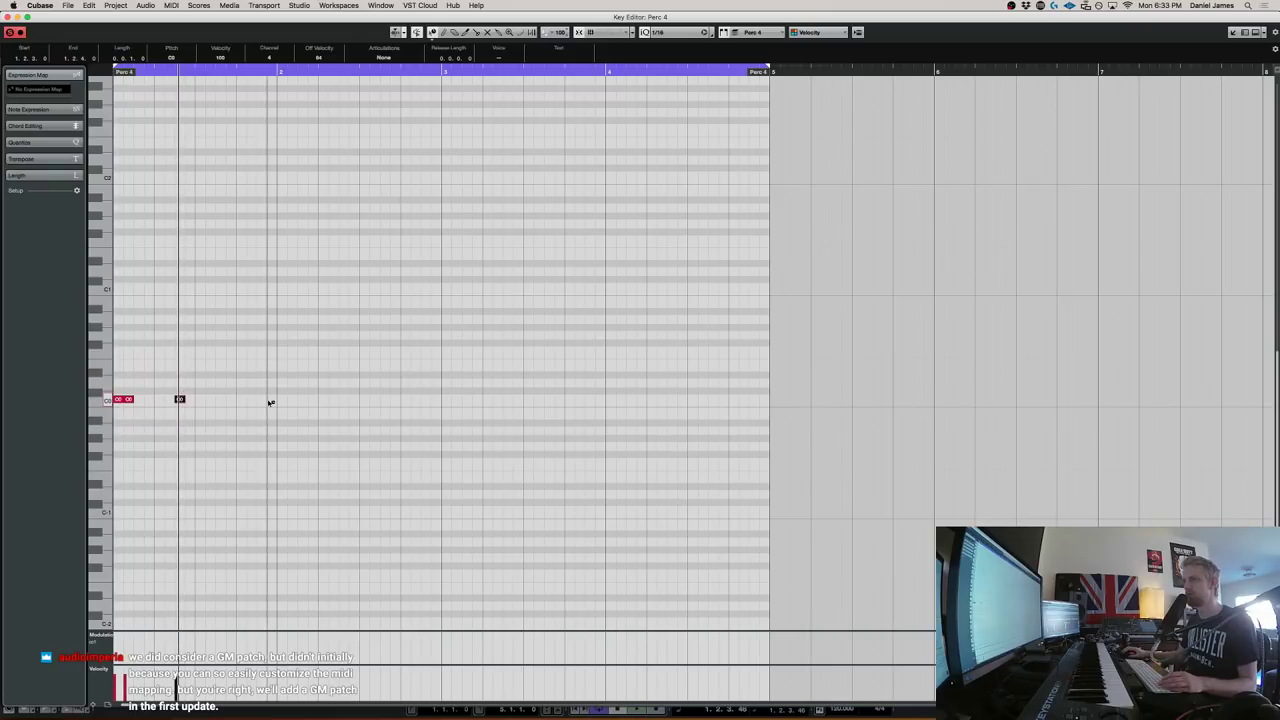
pyautogui.click(209, 399)
pyautogui.click(240, 399)
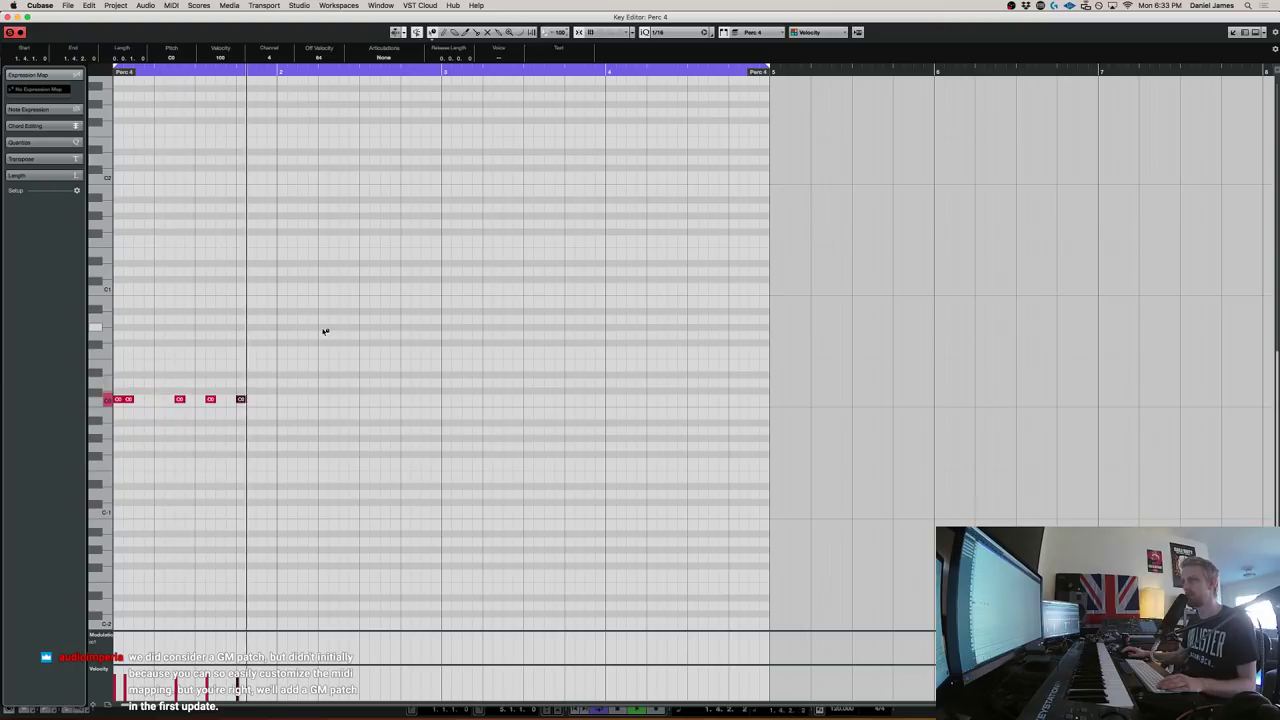
pyautogui.click(261, 399)
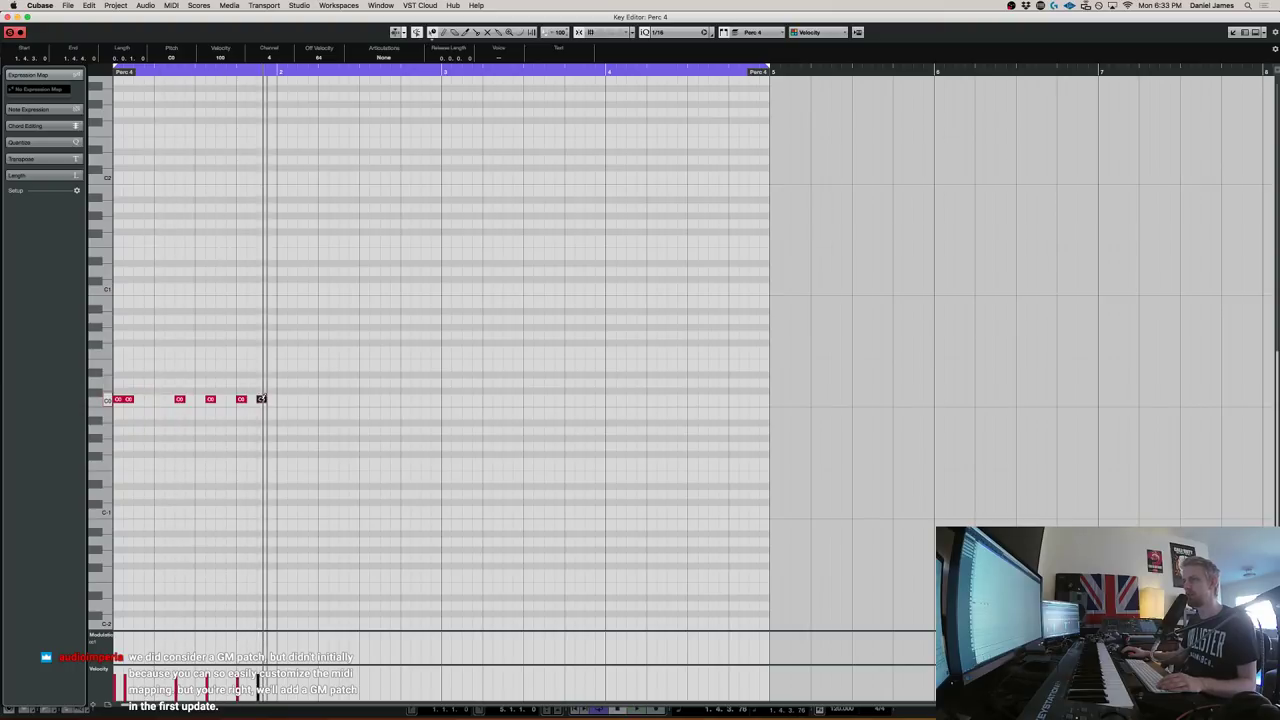
# Enter G0 notes at 1.1.1, 1.1.3, 1.1.4 and 1.2.1, with a lower velocity on the middle two
pyautogui.click(119, 336)
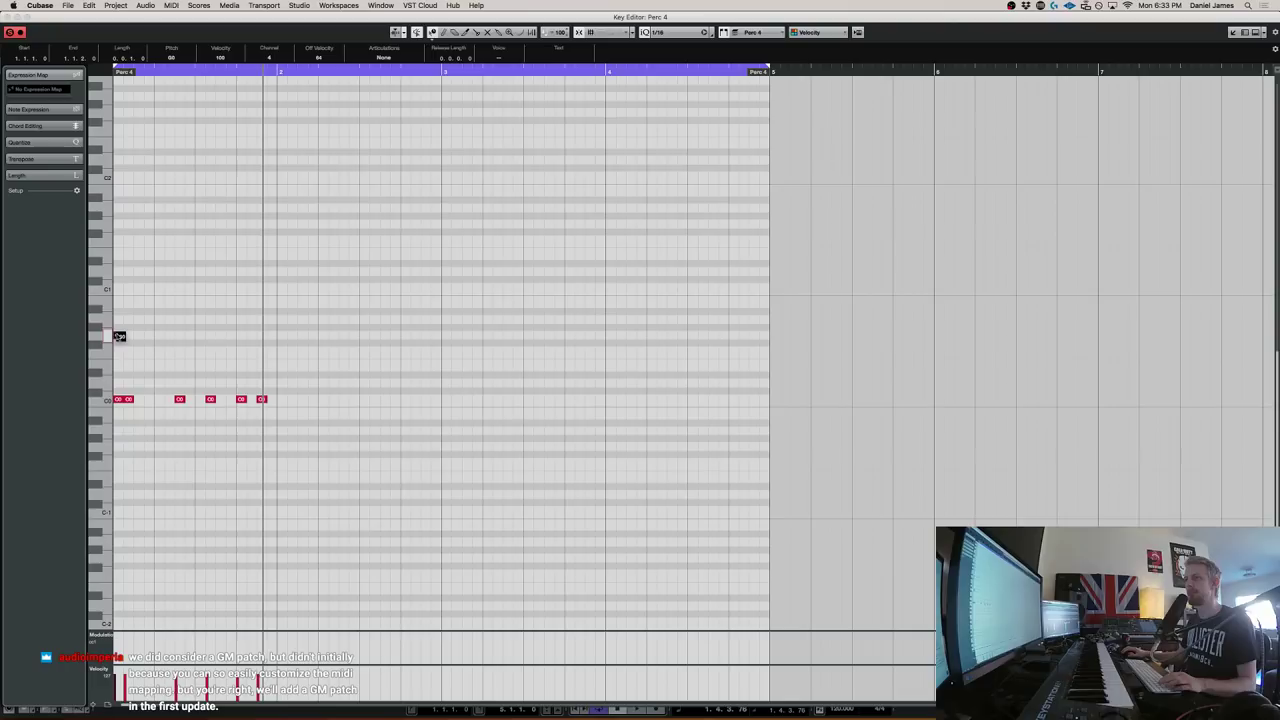
pyautogui.keyDown('alt'); pyautogui.click(149, 335); pyautogui.keyUp('alt')
pyautogui.keyDown('alt'); pyautogui.click(159, 335); pyautogui.keyUp('alt')
pyautogui.moveTo(142, 346)
pyautogui.mouseDown()
pyautogui.moveTo(149, 333)
pyautogui.moveTo(148, 350)
pyautogui.mouseUp()
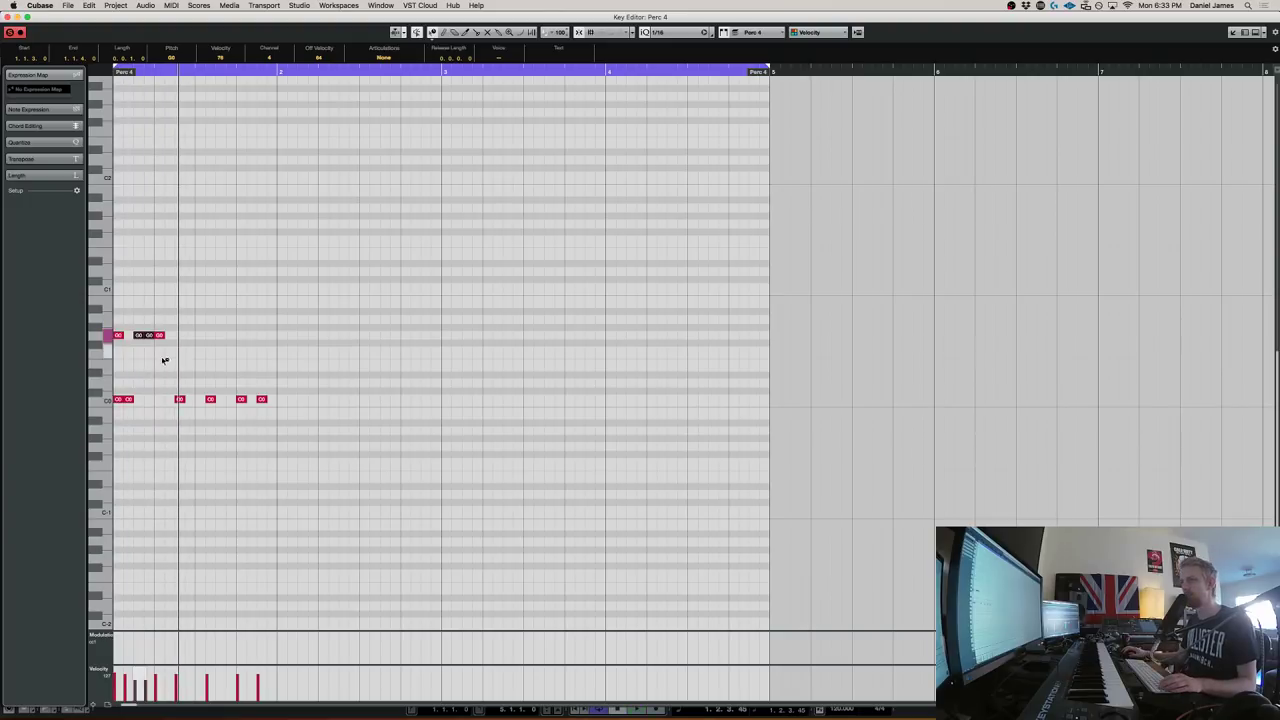
# Repeat the four-note G0 figure up to the end of bar 1 and duplicate all C0 and G0 notes into bar 2
pyautogui.moveTo(192, 354); pyautogui.dragTo(115, 323)
pyautogui.press('super+d')
pyautogui.press('super+Right')
pyautogui.press('super+d')
pyautogui.press('super+Right')
pyautogui.moveTo(304, 355); pyautogui.dragTo(276, 313)
pyautogui.press('Delete')
pyautogui.moveTo(323, 452); pyautogui.dragTo(115, 320)
pyautogui.press('super+d')
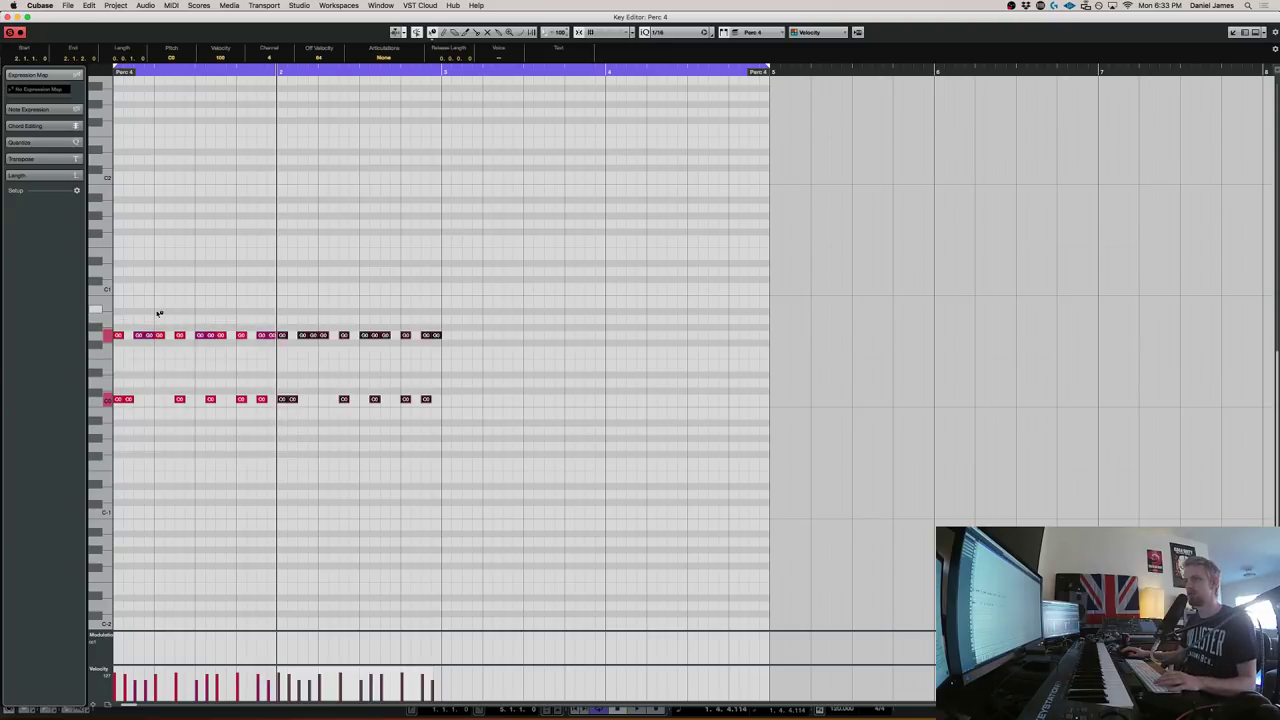
# Enter an A1, B1, A1 sixteenth-note figure from 1.2.3, lower the velocity of its first two notes to 73 and play the pattern
pyautogui.scroll(4, 150, 330)
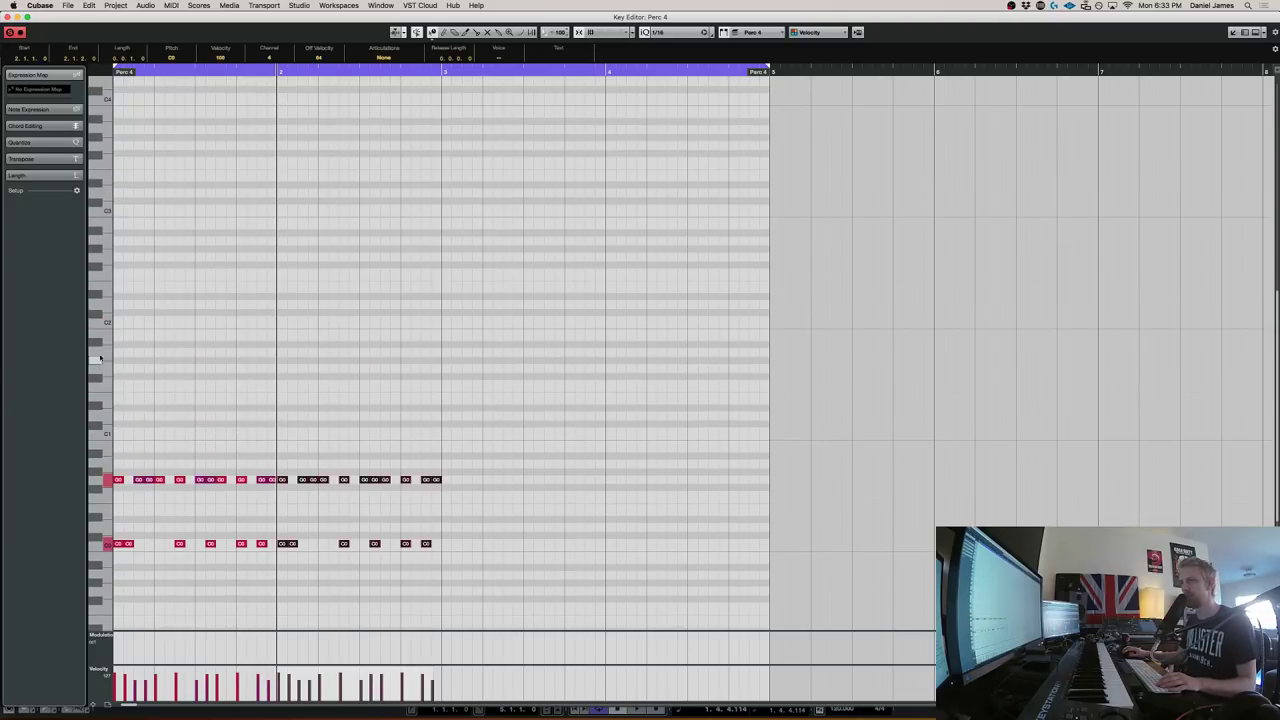
pyautogui.click(179, 353)
pyautogui.click(190, 368)
pyautogui.press('Up')
pyautogui.press('Up')
pyautogui.press('Up')
pyautogui.press('Up')
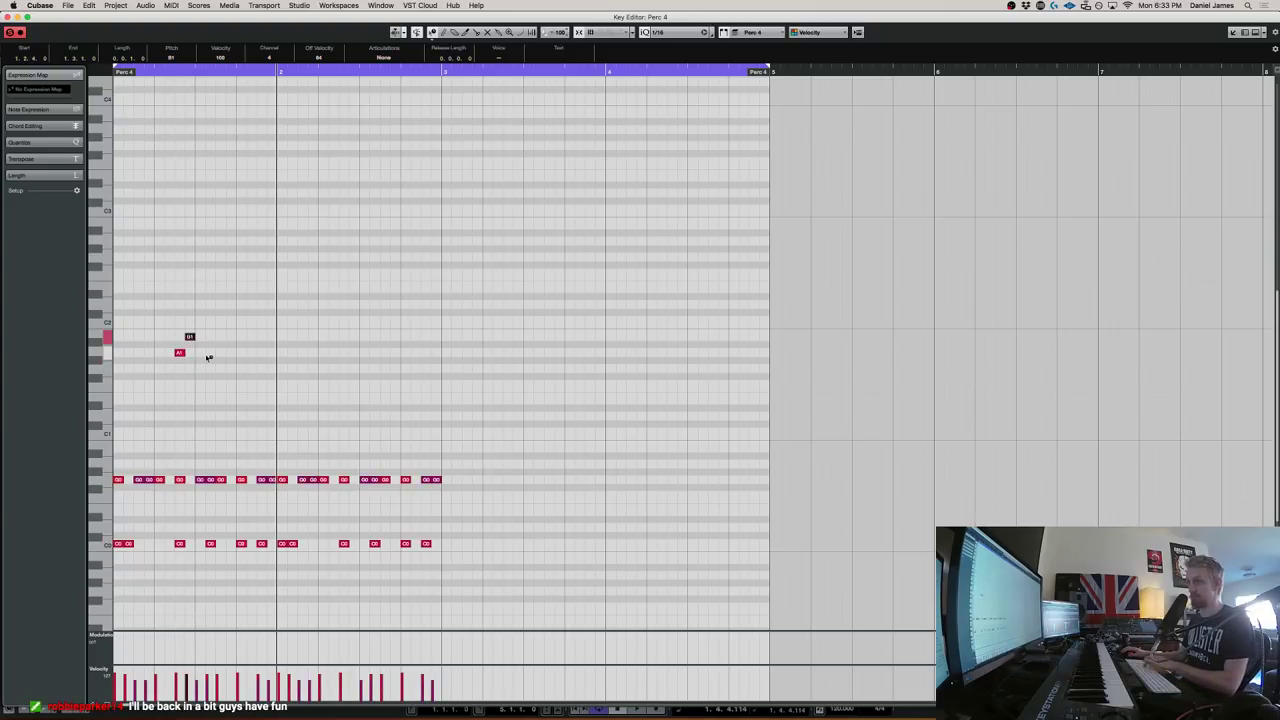
pyautogui.click(200, 353)
pyautogui.moveTo(168, 364); pyautogui.dragTo(191, 327)
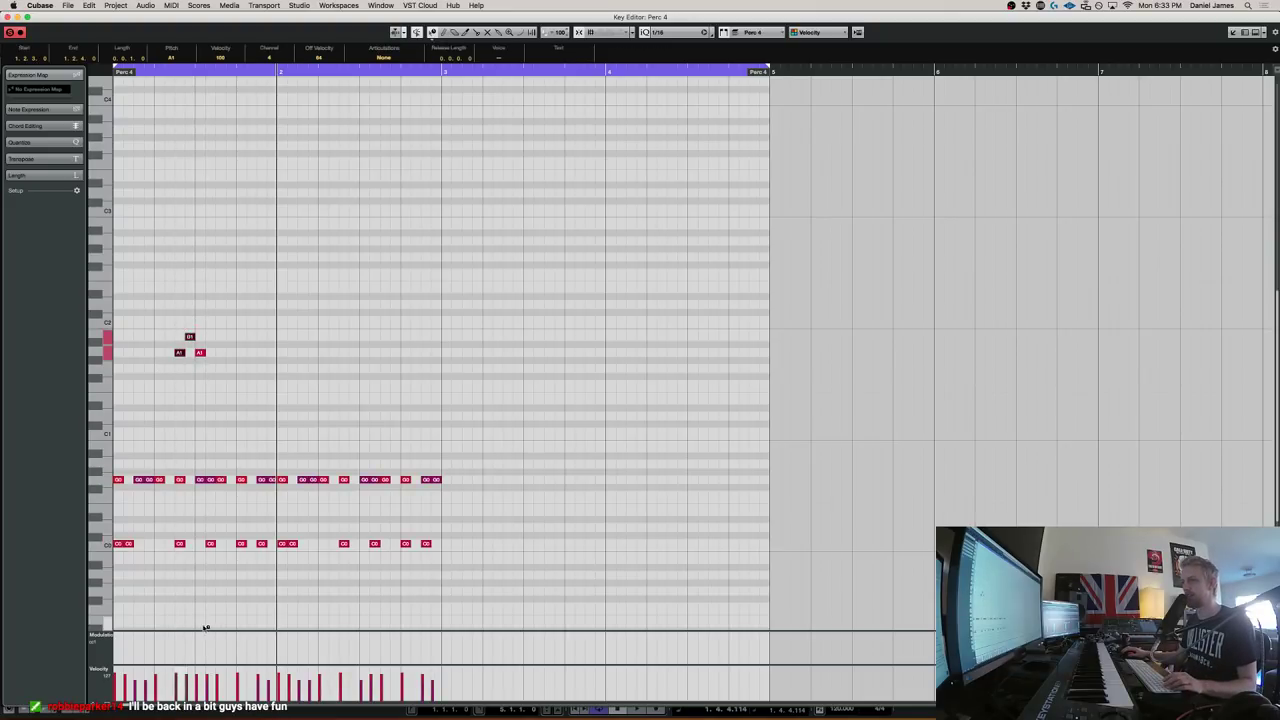
pyautogui.press('space')
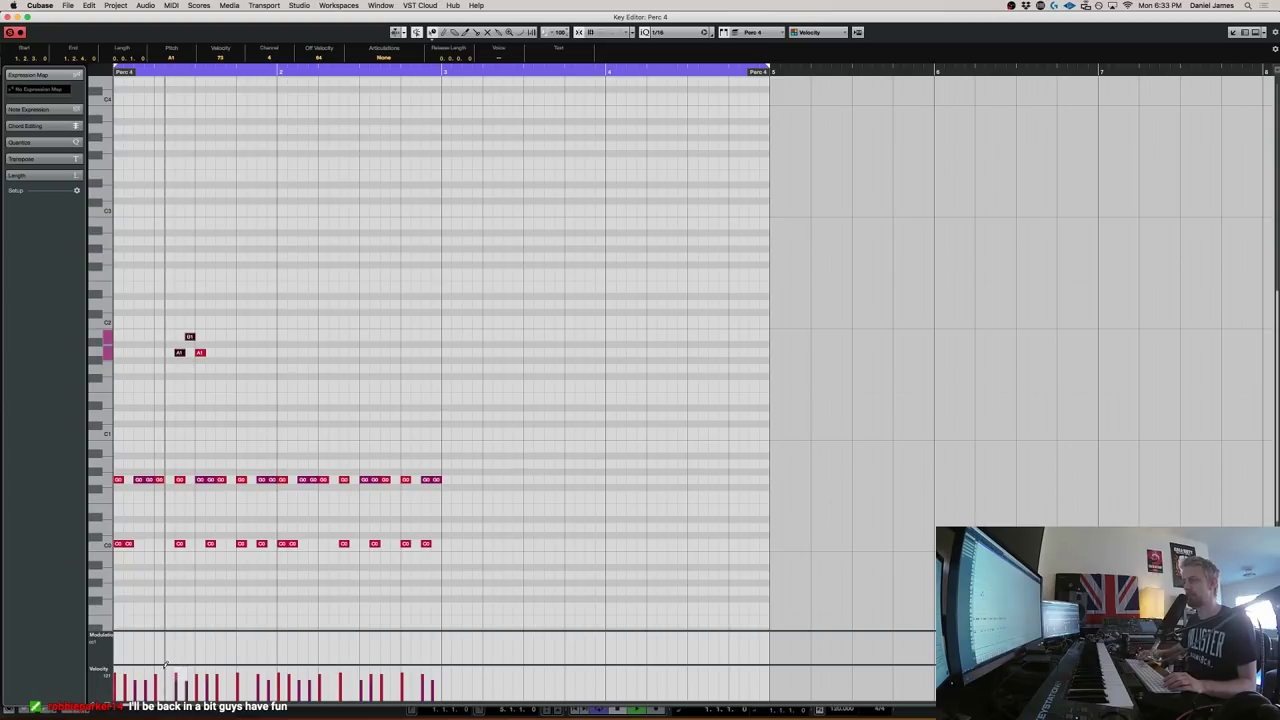
# Copy the A1/B1 figure to 1.4.3 and add A1 notes in bar 2 at 2.1.4, 2.2.3, 2.3.1, 2.3.4 and 2.4.3
pyautogui.moveTo(252, 376); pyautogui.dragTo(113, 308)
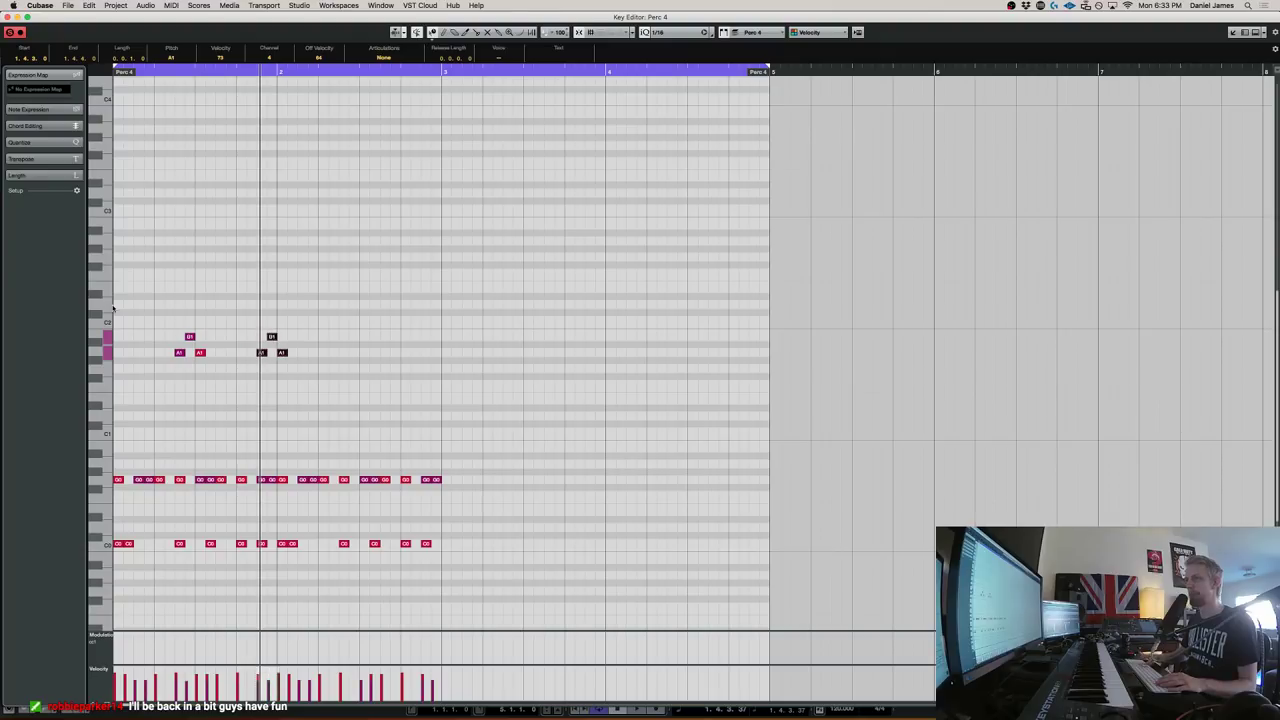
pyautogui.click(312, 352)
pyautogui.click(343, 352)
pyautogui.click(364, 352)
pyautogui.click(395, 352)
pyautogui.click(426, 352)
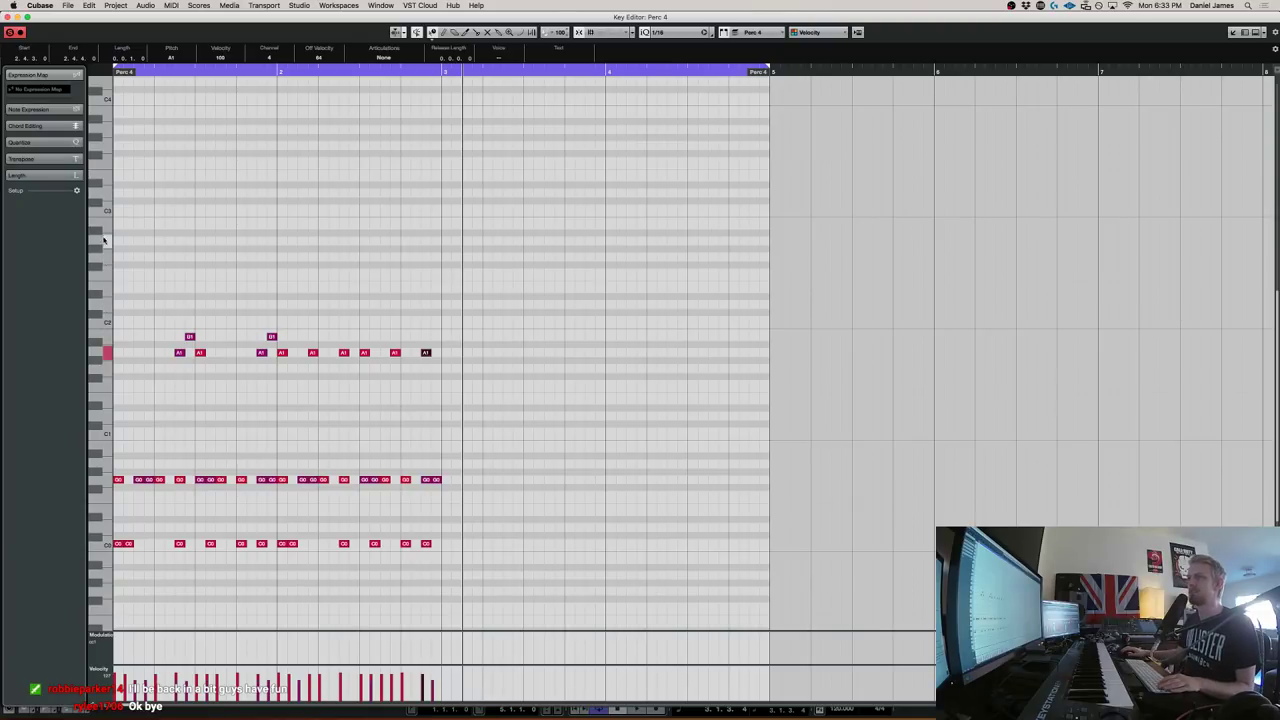
# Enter a syncopated row of ten C3 sixteenth notes across bar 1, from 1.1.1 to 1.4.3
pyautogui.scroll(1, 110, 214)
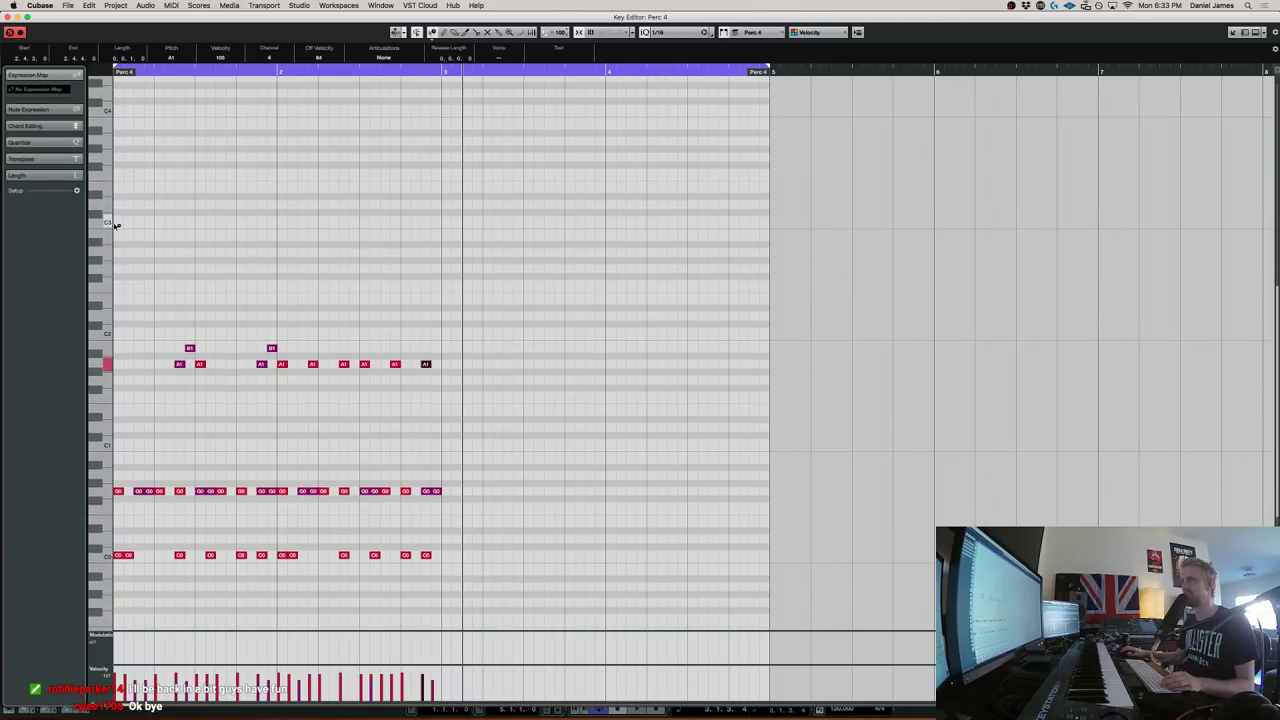
pyautogui.click(119, 219)
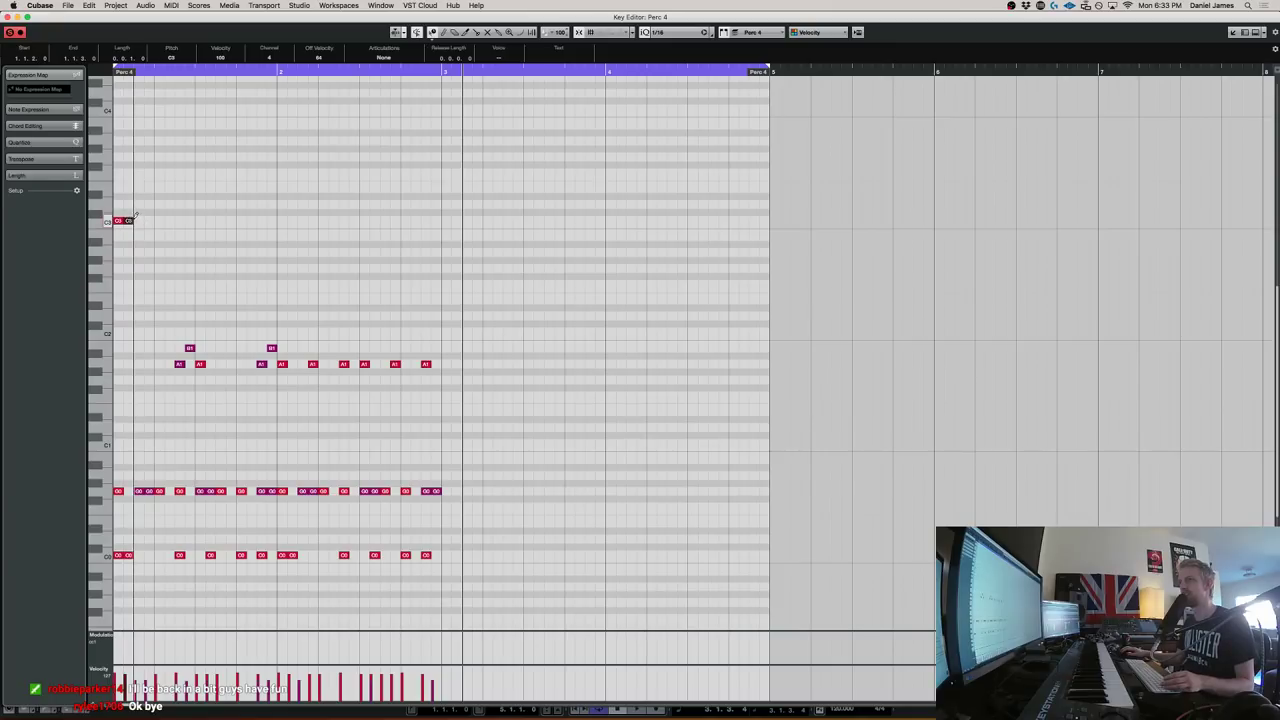
pyautogui.click(148, 220)
pyautogui.click(169, 220)
pyautogui.click(179, 220)
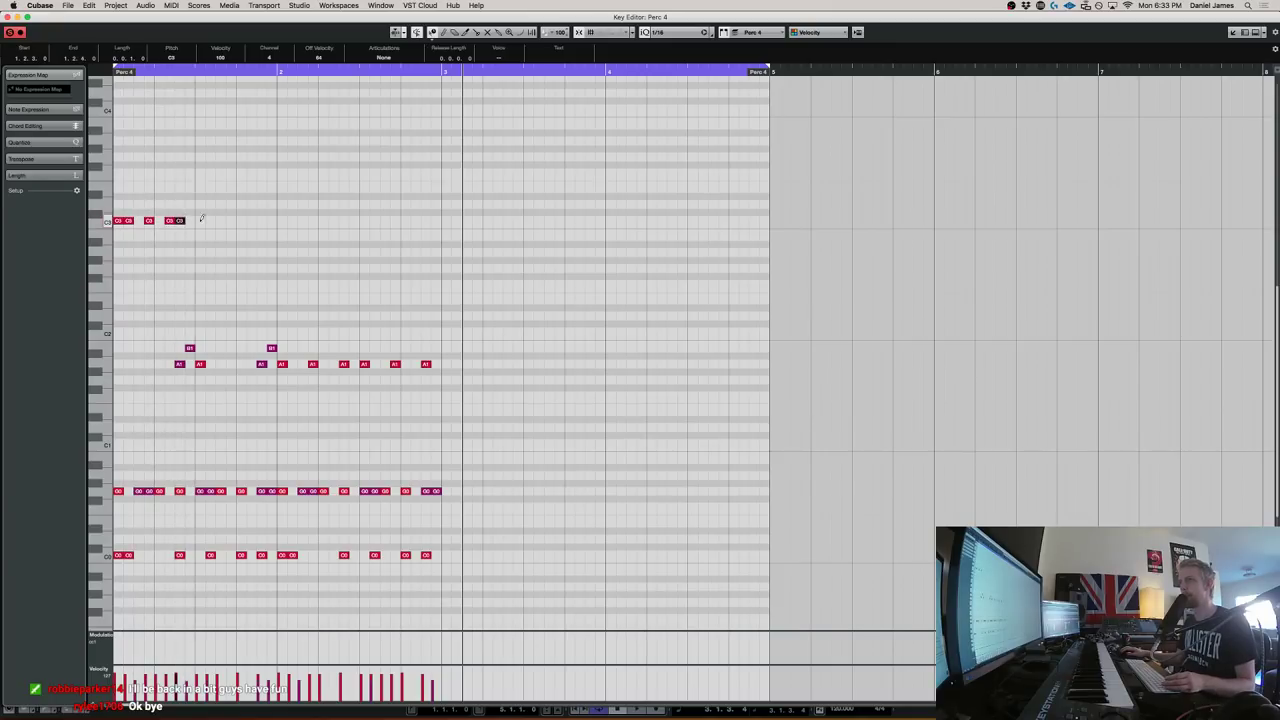
pyautogui.click(200, 220)
pyautogui.click(220, 220)
pyautogui.click(240, 220)
pyautogui.click(251, 220)
pyautogui.click(262, 220)
# Lower the velocity of all C3 notes in bar 1 to 71 and play the pattern
pyautogui.moveTo(287, 241); pyautogui.dragTo(117, 215)
pyautogui.press('space')
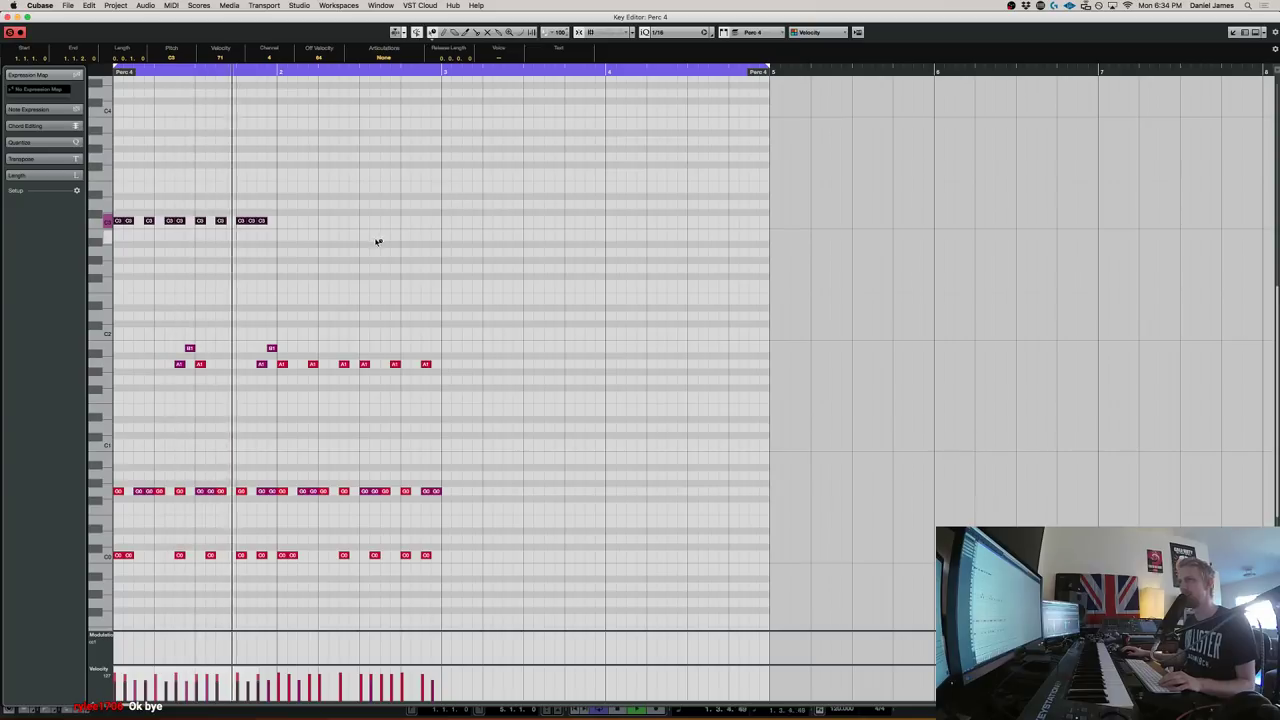
pyautogui.press('space')
# Transpose the C3 notes in bar 1 up to A5 and play the pattern from the start
pyautogui.moveTo(354, 261); pyautogui.dragTo(2, 142)
pyautogui.press('Up')
pyautogui.press('Up')
pyautogui.press('Up')
pyautogui.press('Up')
pyautogui.press('Up')
pyautogui.press('Up')
pyautogui.press('Up')
pyautogui.press('Up')
pyautogui.press('Up')
pyautogui.press('Up')
pyautogui.press('Up')
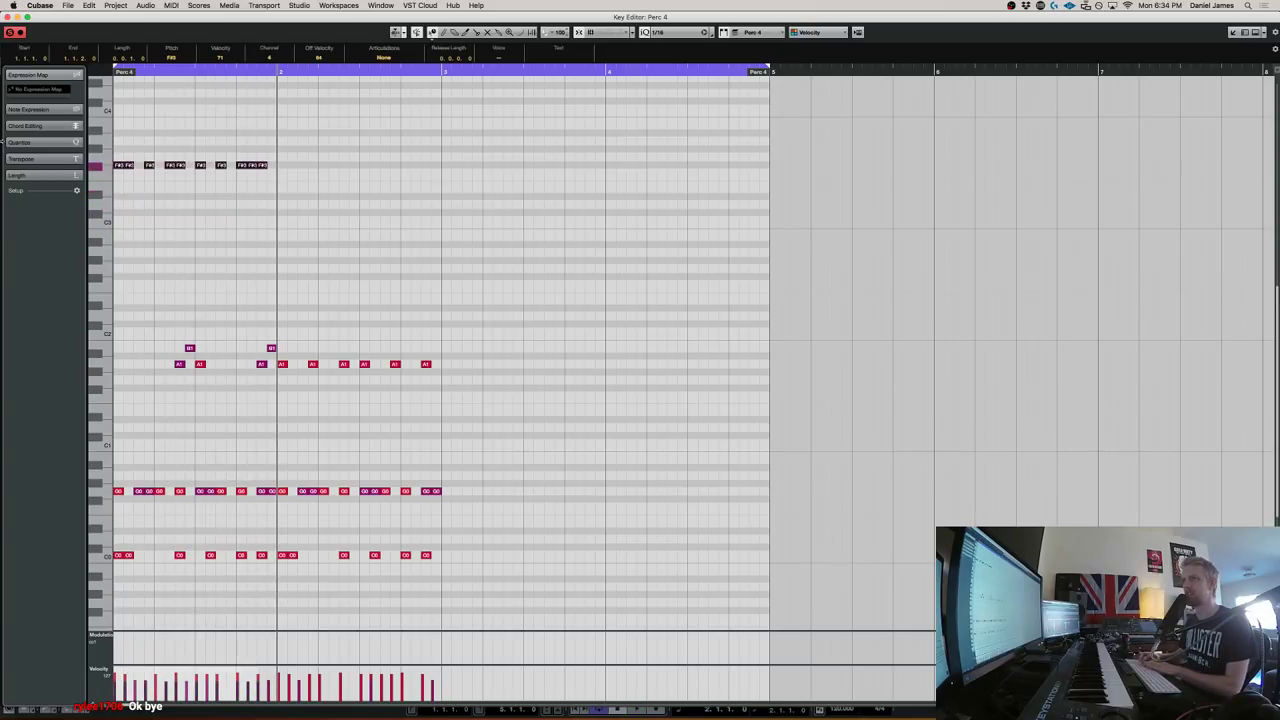
pyautogui.press('Up')
pyautogui.press('Up')
pyautogui.press('Up')
pyautogui.press('Up')
pyautogui.press('Up')
pyautogui.press('Up')
pyautogui.press('Up')
pyautogui.press('Up')
pyautogui.press('Up')
pyautogui.press('Up')
pyautogui.press('Up')
pyautogui.press('Up')
pyautogui.press('Up')
pyautogui.press('Up')
pyautogui.press('Up')
pyautogui.press('Up')
pyautogui.press('Up')
pyautogui.press('Up')
pyautogui.press('Up')
pyautogui.press('Up')
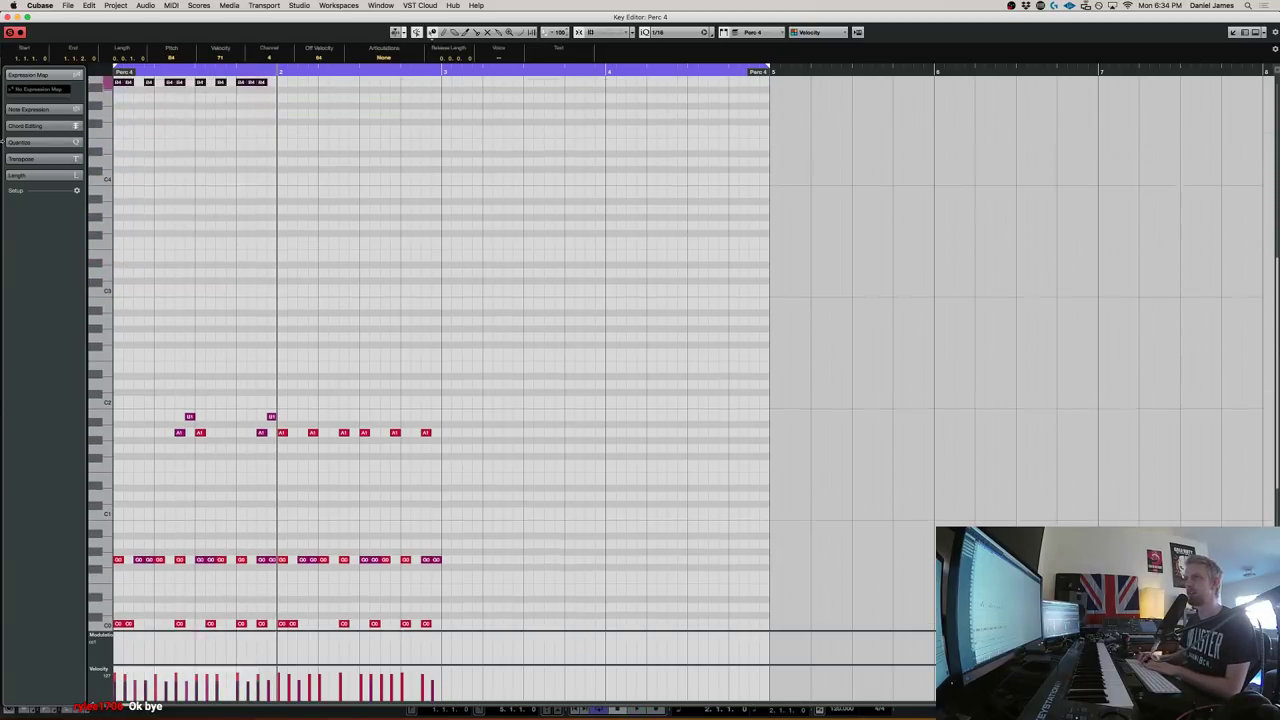
pyautogui.press('Down')
pyautogui.press('Down')
pyautogui.press('Up')
pyautogui.press('KP_Decimal')
pyautogui.press('space')
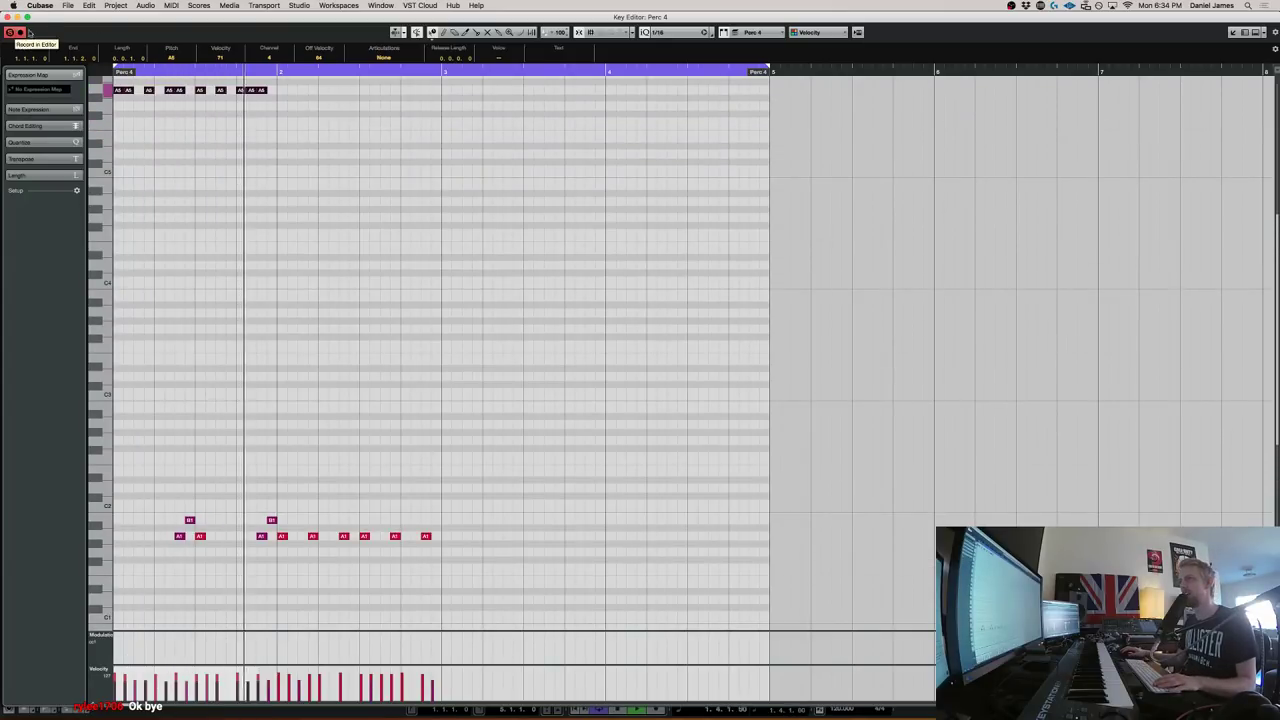
# Duplicate bar 1's A5 notes into bar 2
pyautogui.click(429, 139)
pyautogui.scroll(3, 429, 139)
pyautogui.press('super+z')
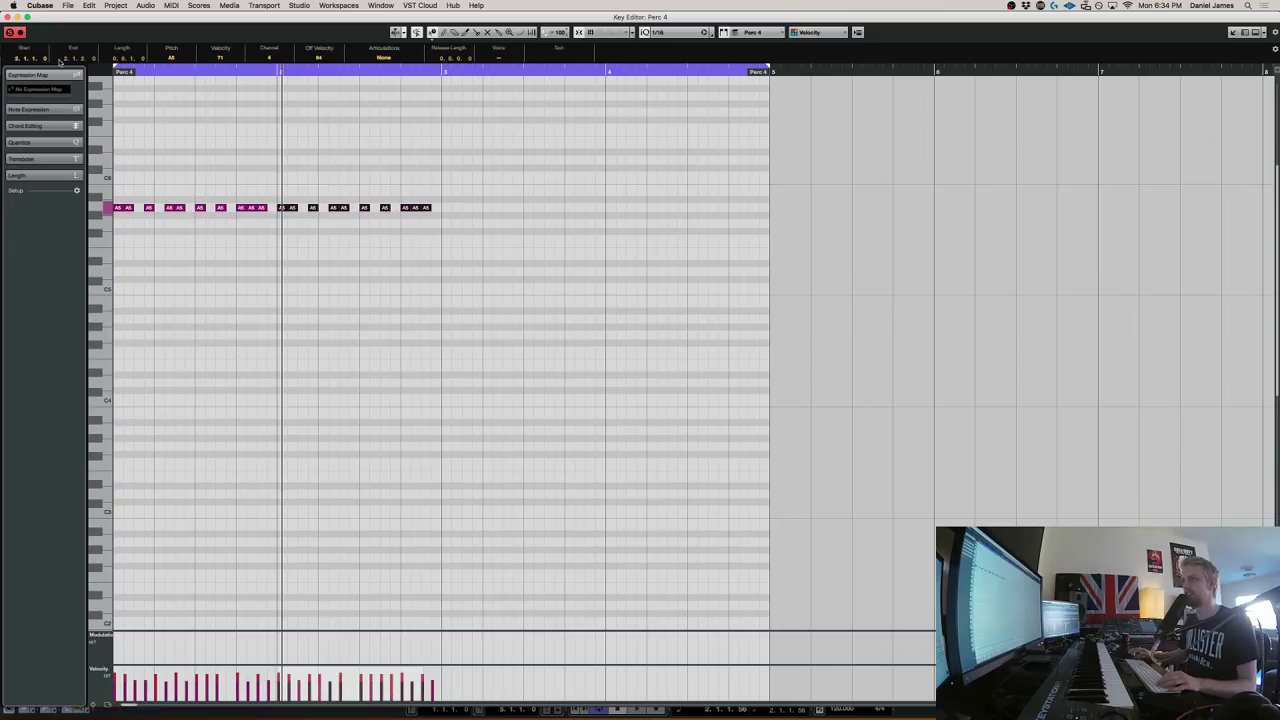
# Add E4 notes with velocity 127 on beats 1.2 and 1.4, and close the Key Editor after playing the pattern
pyautogui.click(116, 294)
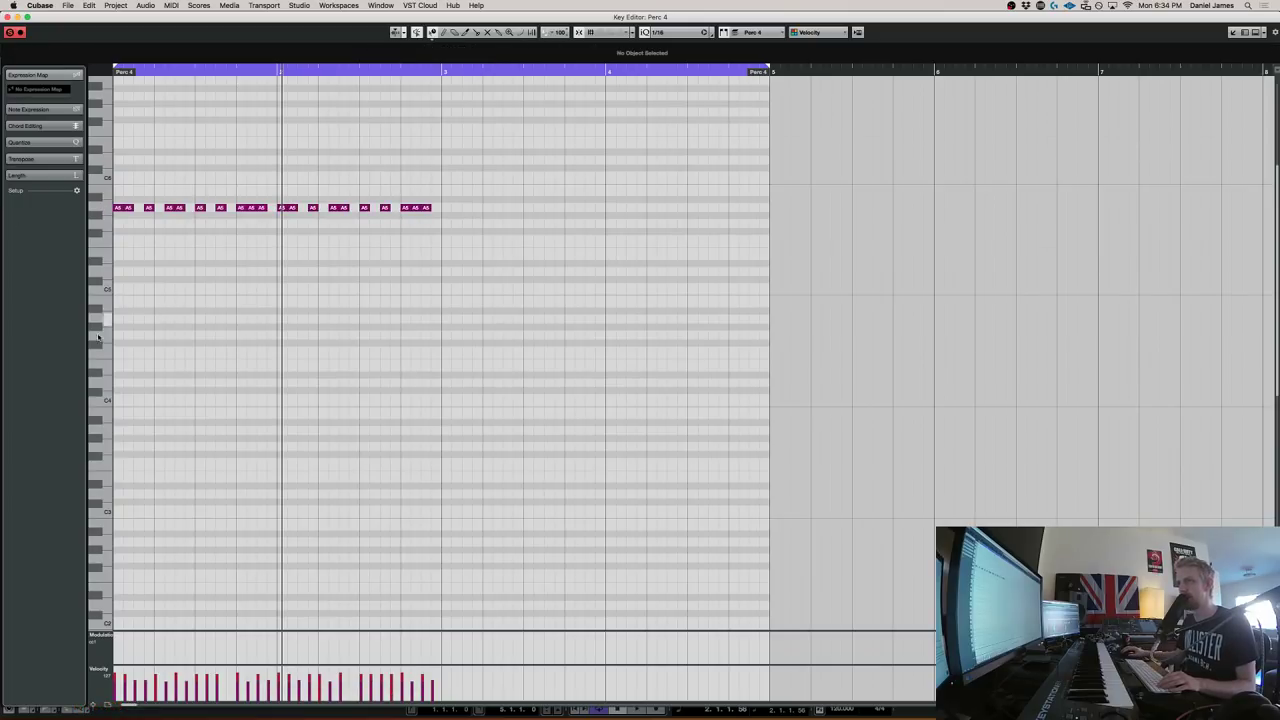
pyautogui.click(157, 370)
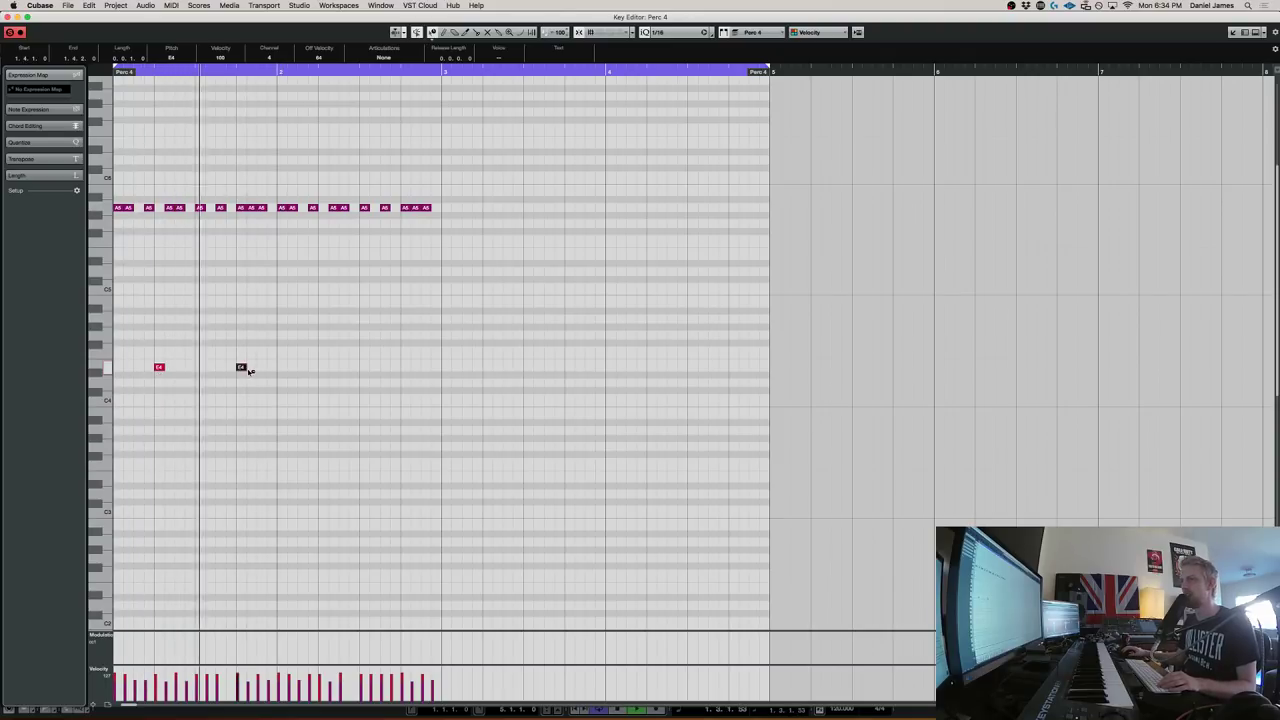
pyautogui.moveTo(284, 385); pyautogui.dragTo(120, 337)
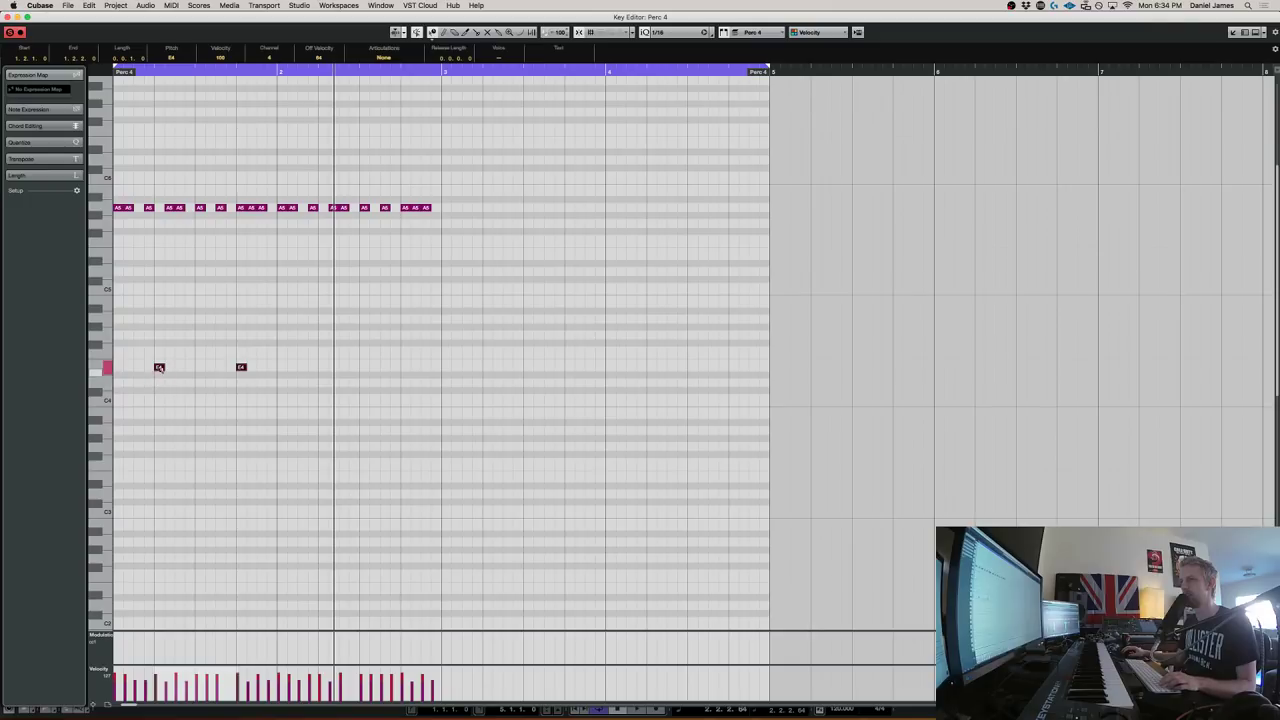
pyautogui.press('KP_1')
pyautogui.press('space')
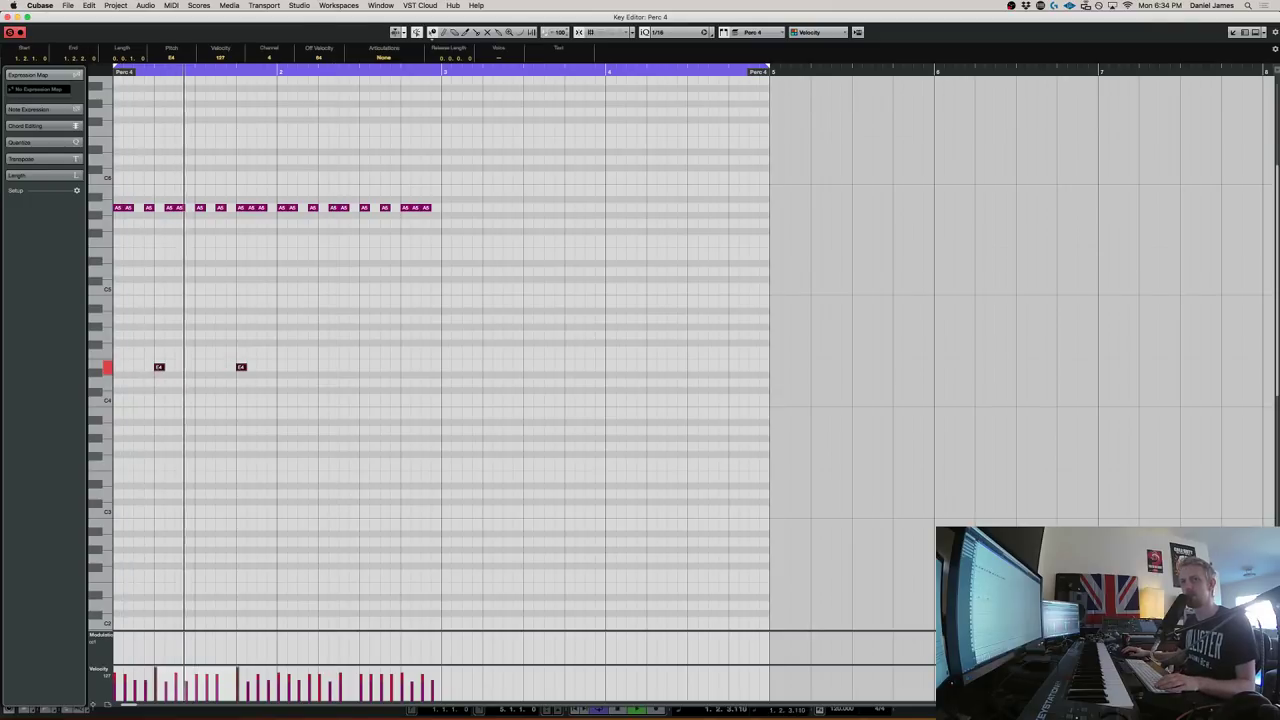
pyautogui.click(155, 385)
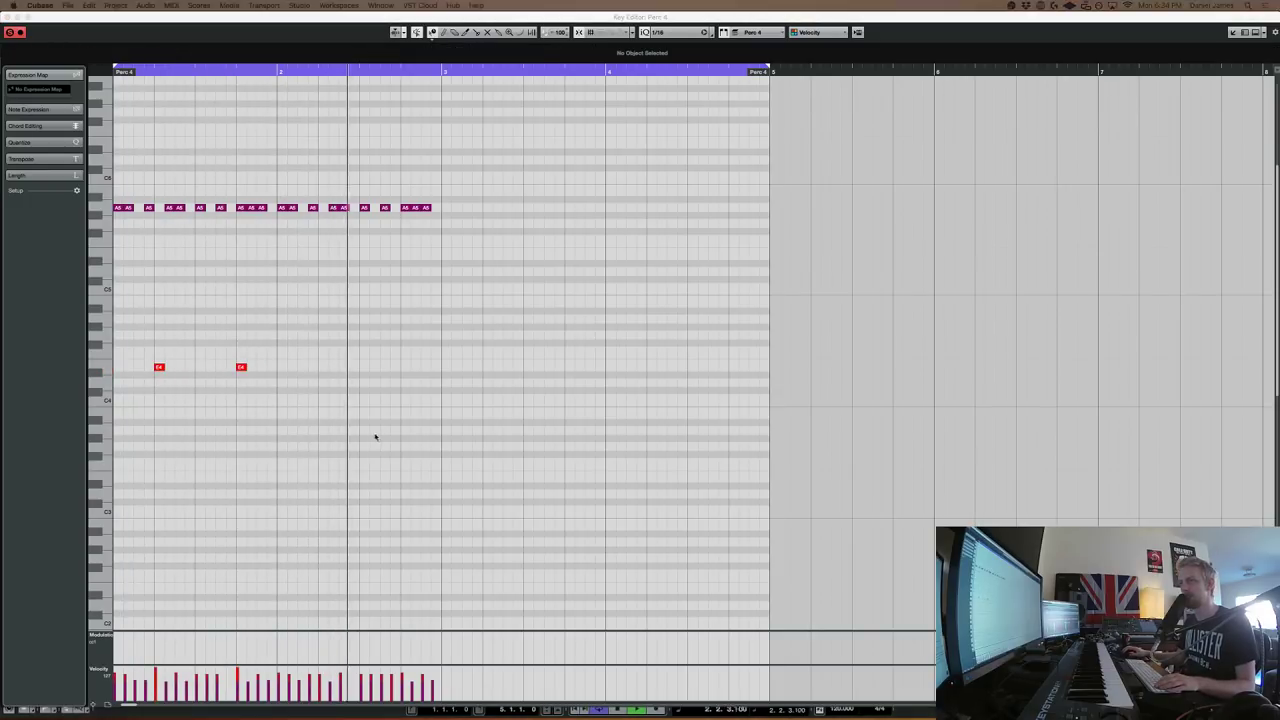
pyautogui.press('super+w')
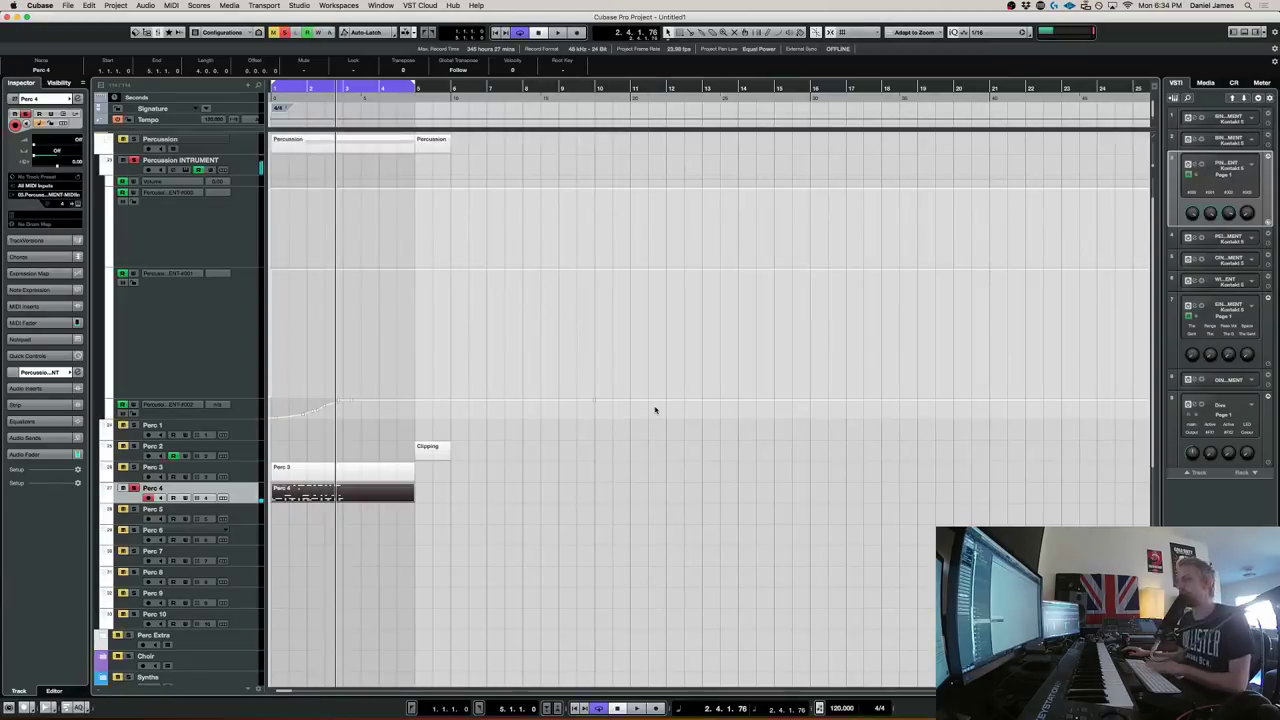
# Delete the Perc 4 part and open its Kontakt instrument at the 03 Drum Kit - Processed patch
pyautogui.press('Delete')
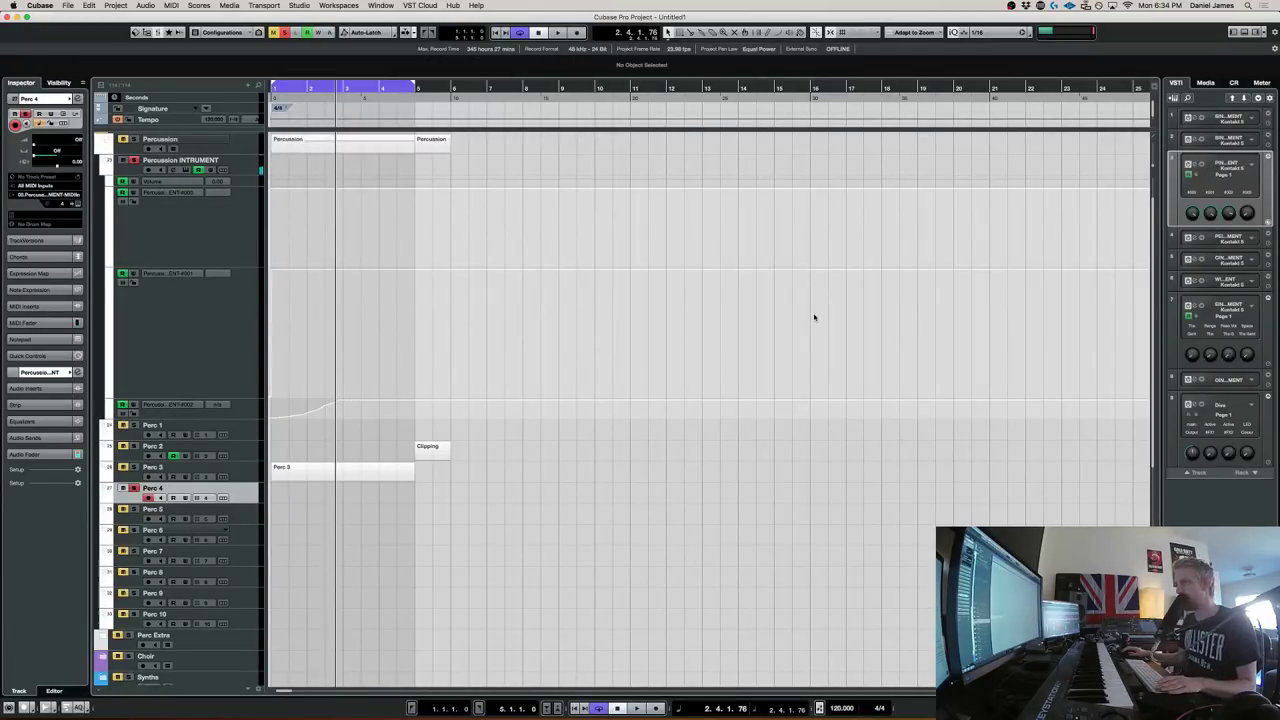
pyautogui.press('e')
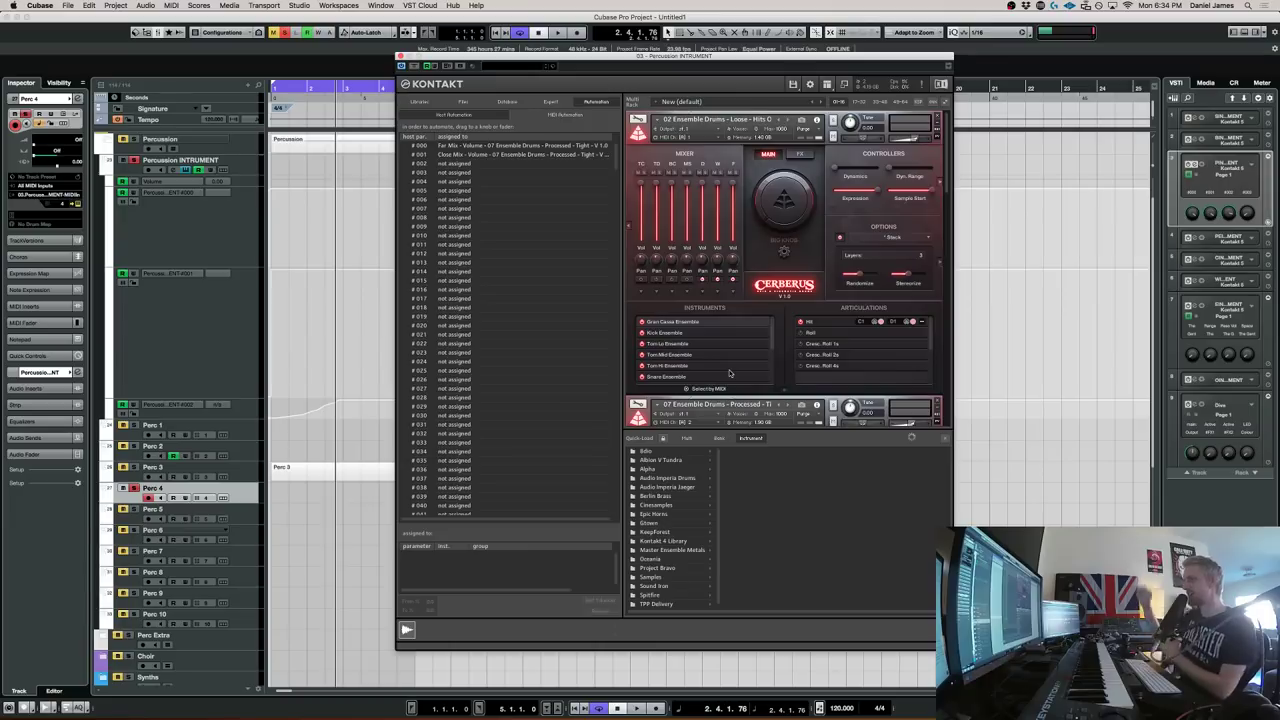
pyautogui.scroll(-5, 729, 373)
pyautogui.scroll(1, 716, 322)
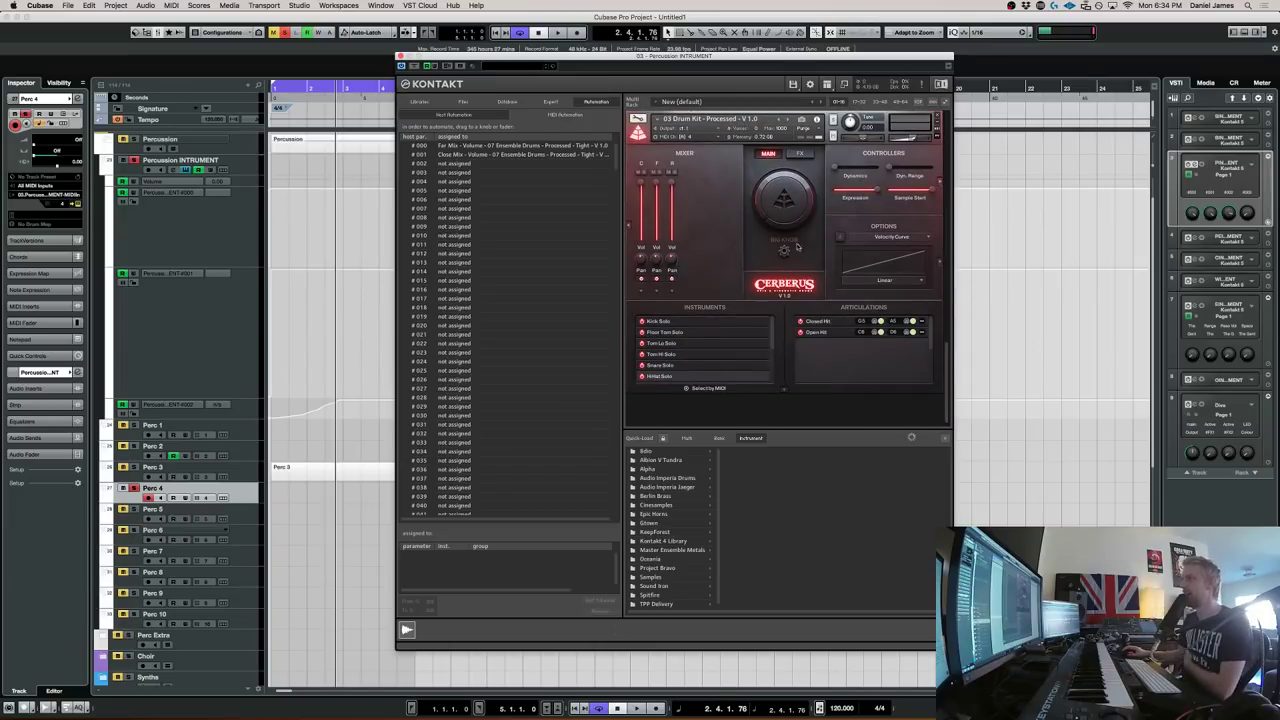
# Replace the drum kit patch with 01 Sound Design - Tonal Hits from the Cerberus library and hide the Quick-Load browser
pyautogui.click(693, 480)
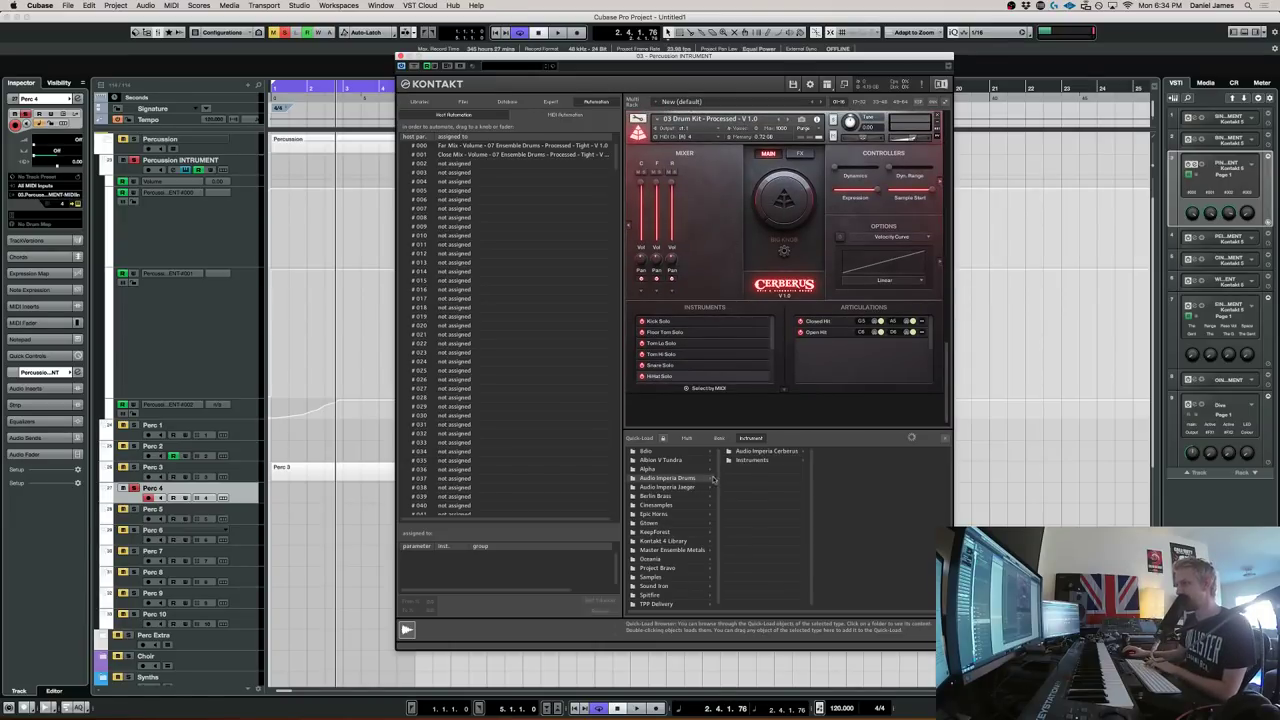
pyautogui.click(750, 452)
pyautogui.click(836, 452)
pyautogui.click(824, 453)
pyautogui.click(752, 469)
pyautogui.click(749, 478)
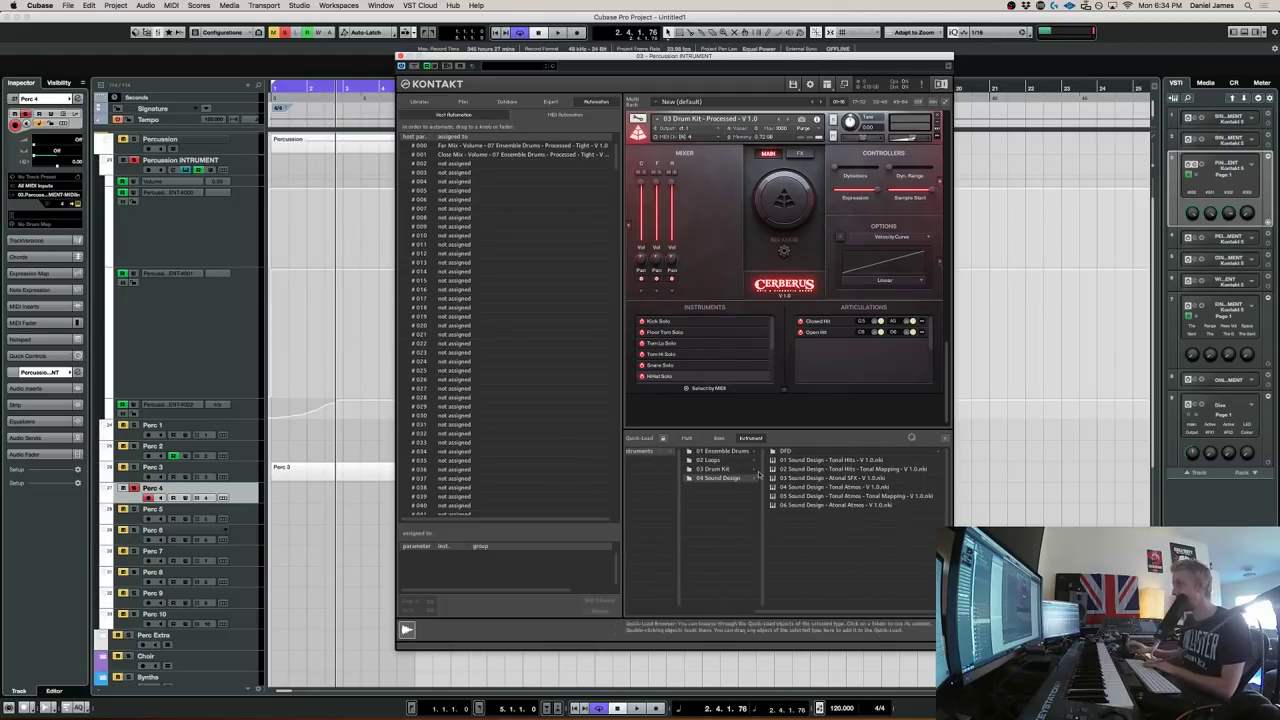
pyautogui.doubleClick(830, 461)
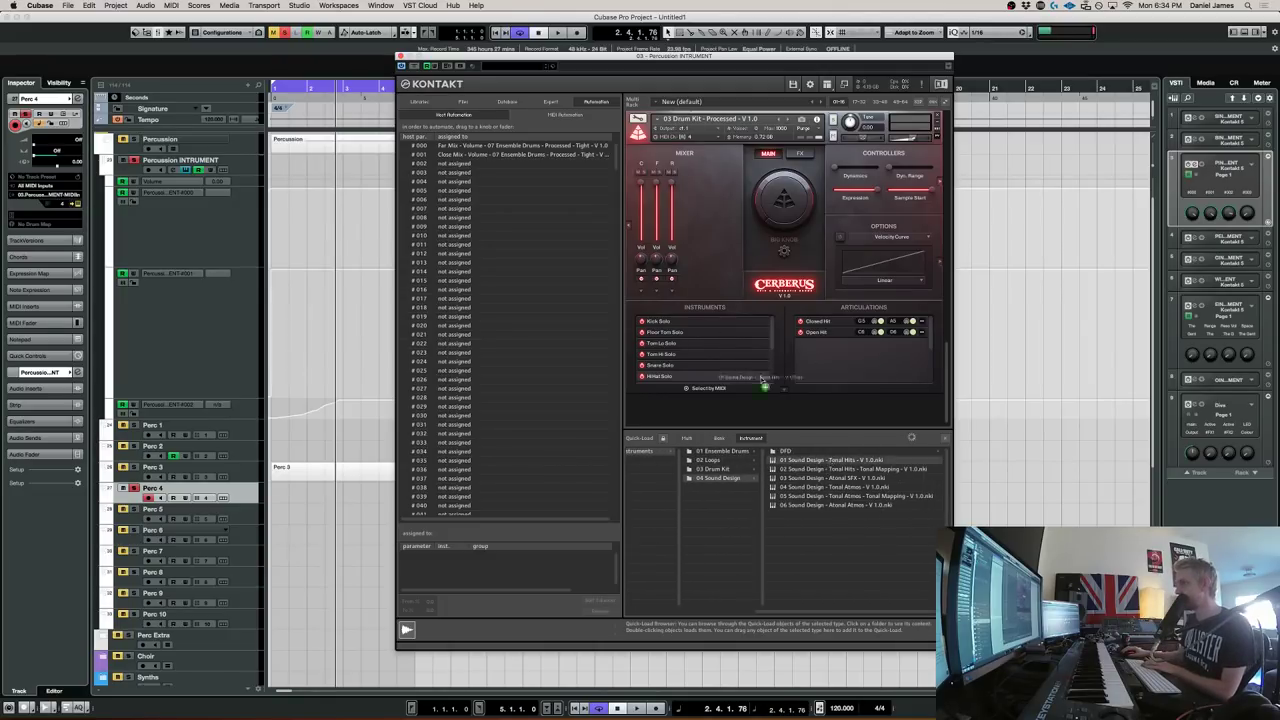
pyautogui.click(710, 232)
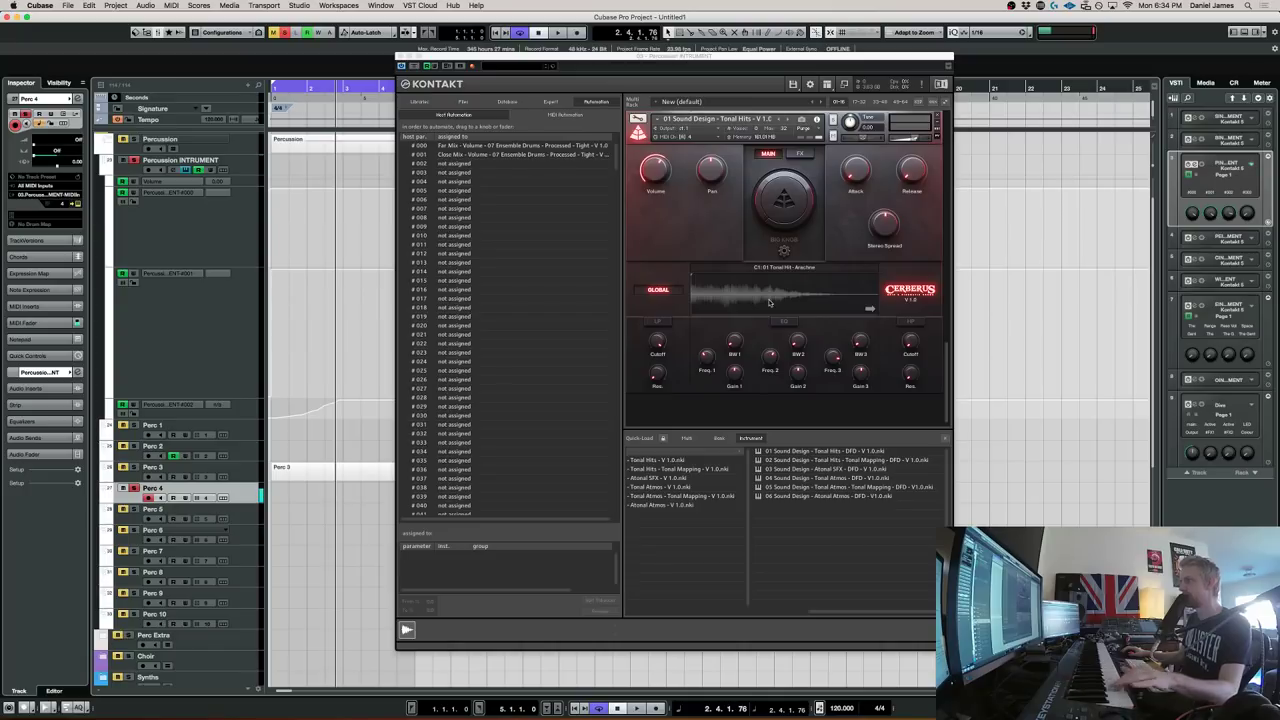
pyautogui.click(943, 439)
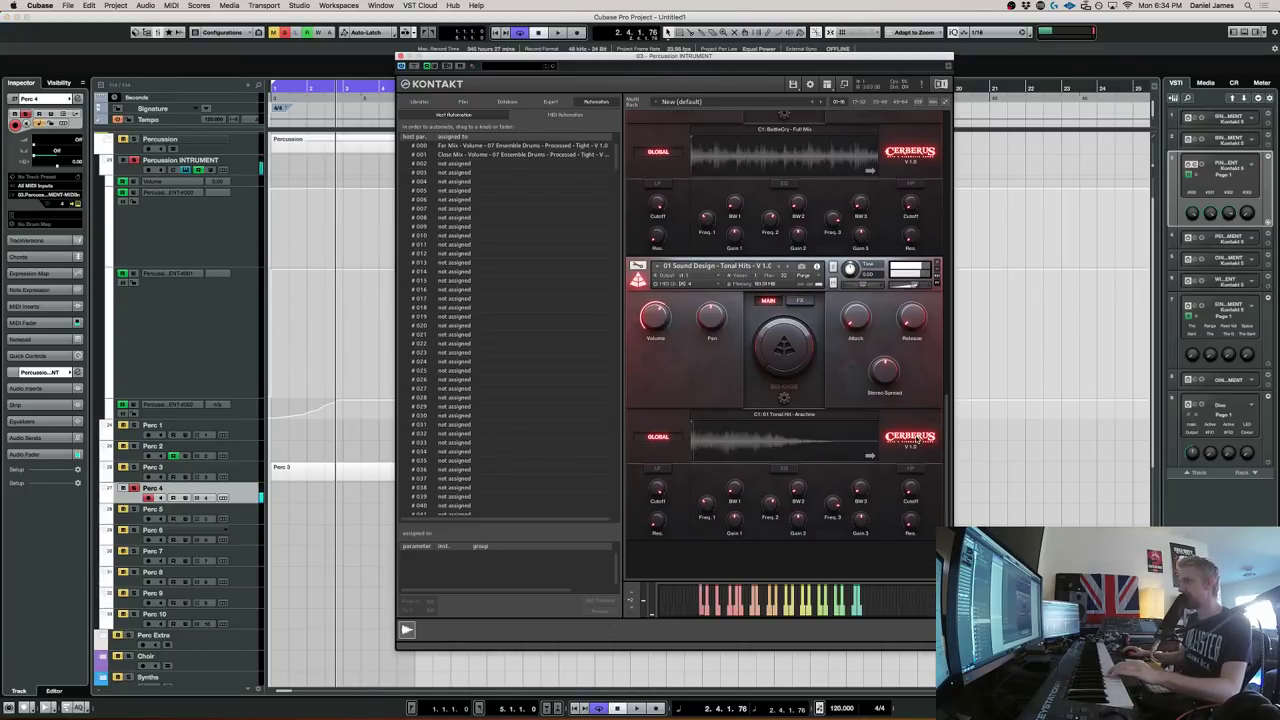
# Play the arrangement briefly and select the Diva 01 part
pyautogui.scroll(-6, 339, 507)
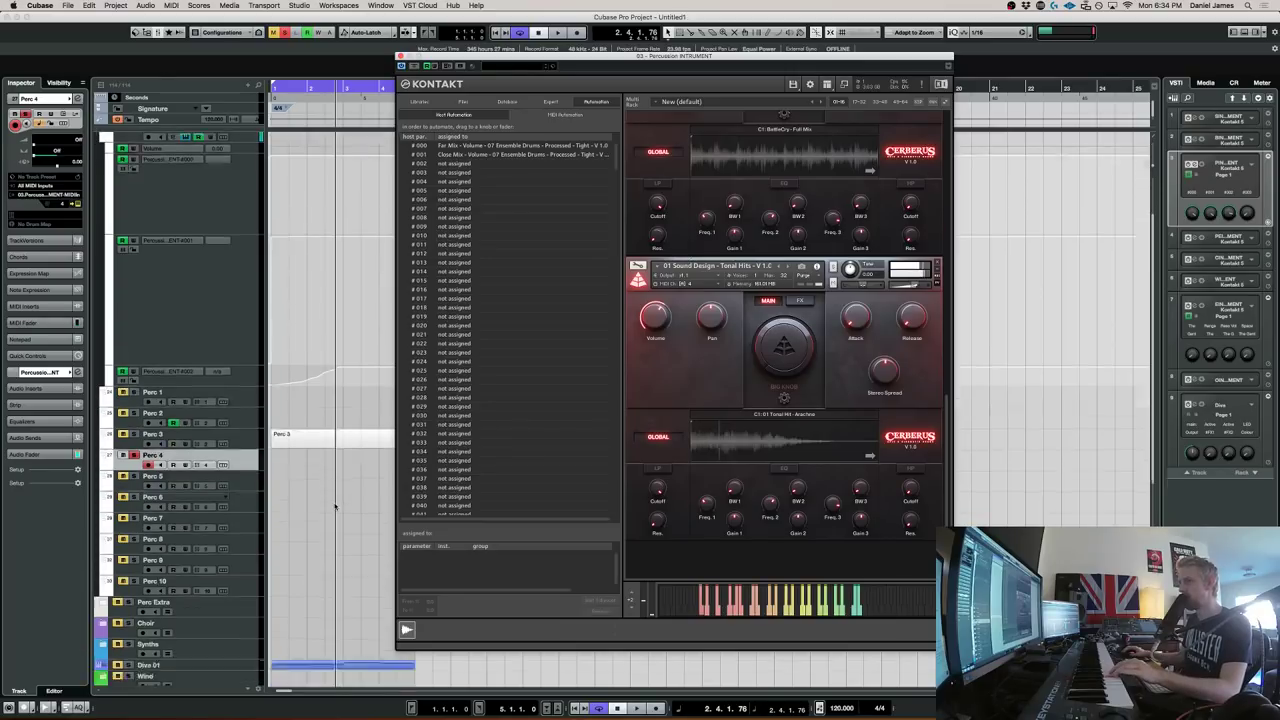
pyautogui.press('space')
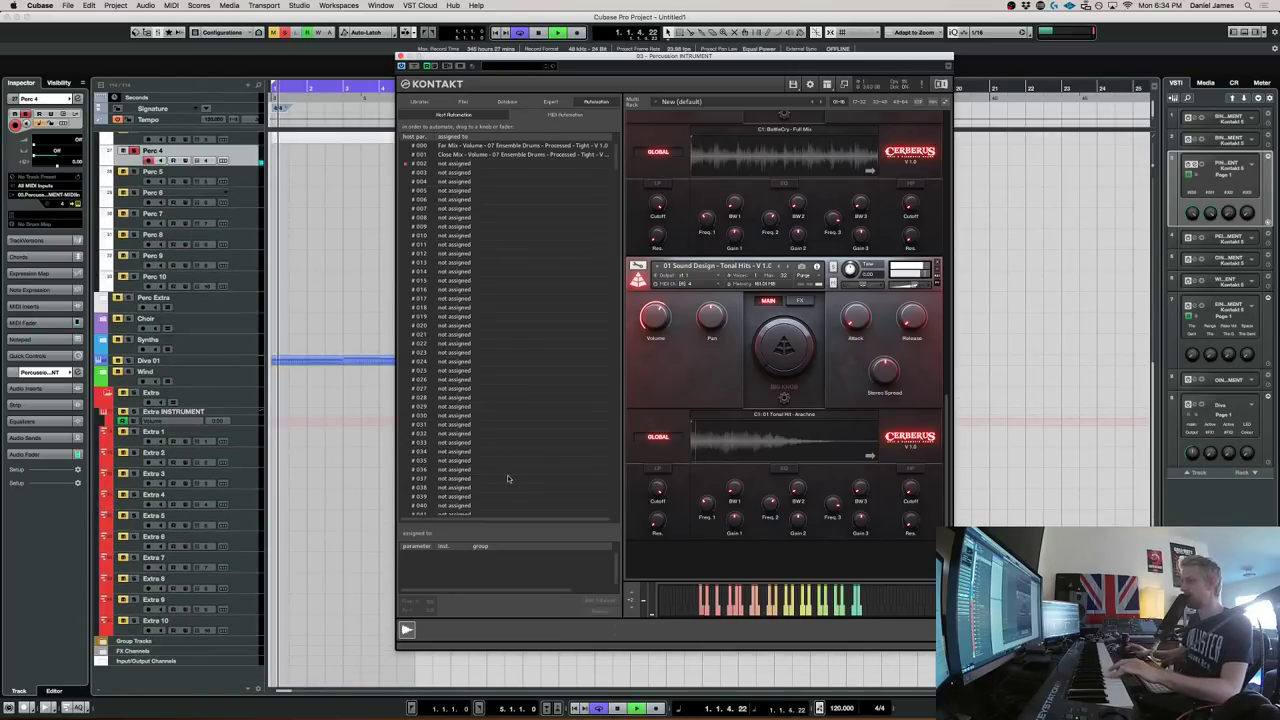
pyautogui.press('space')
pyautogui.moveTo(306, 376); pyautogui.dragTo(400, 329)
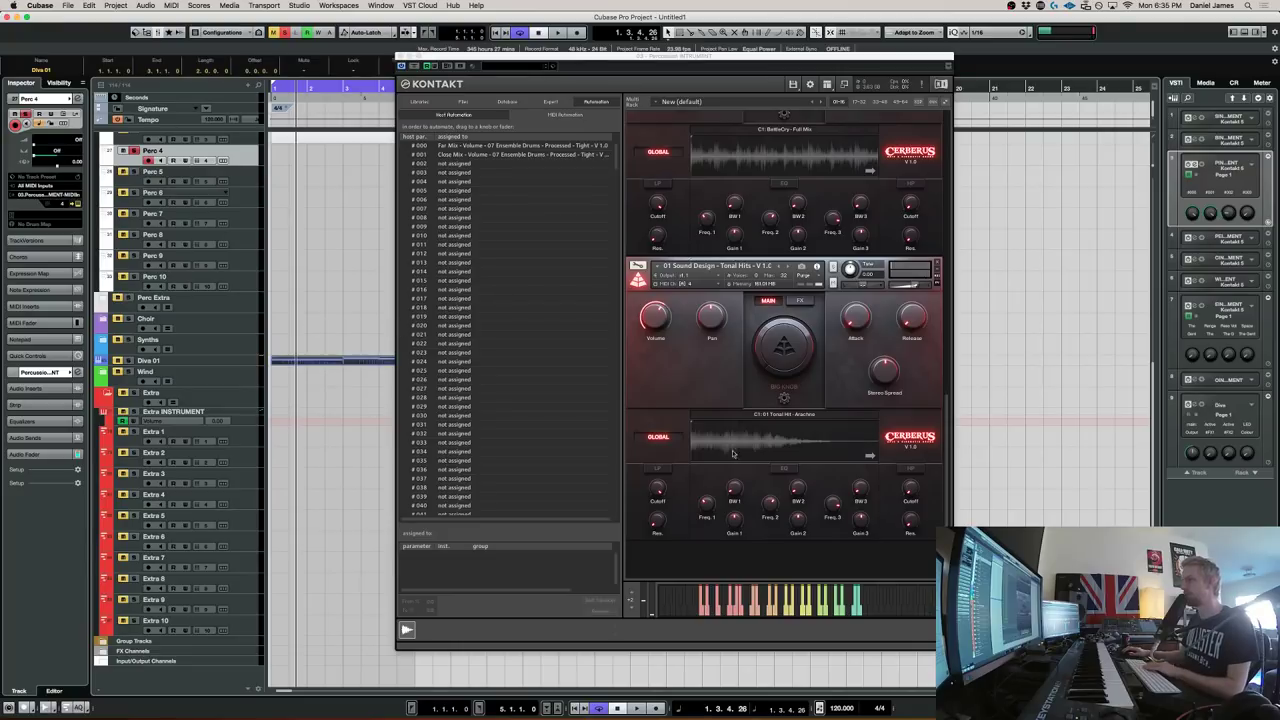
# Select the Tonal Hits instrument, shift the on-screen keyboard to its lower red key range and audition a key
pyautogui.click(813, 263)
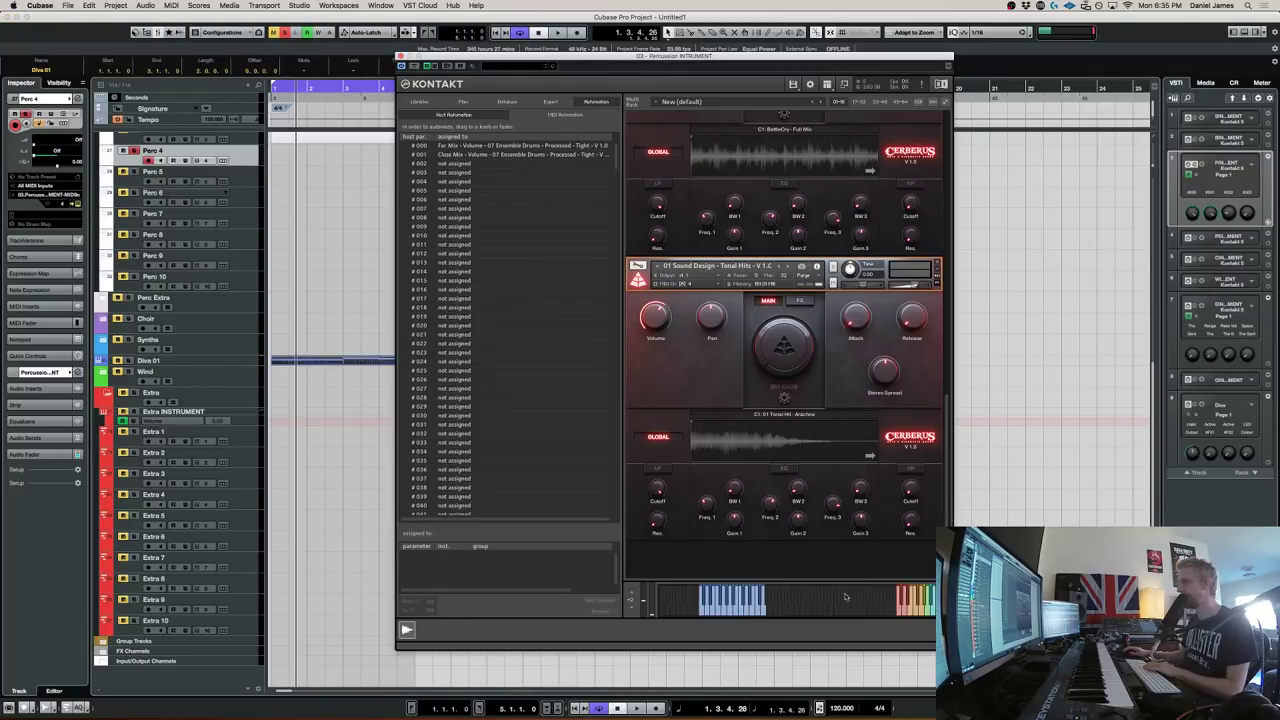
pyautogui.click(630, 596)
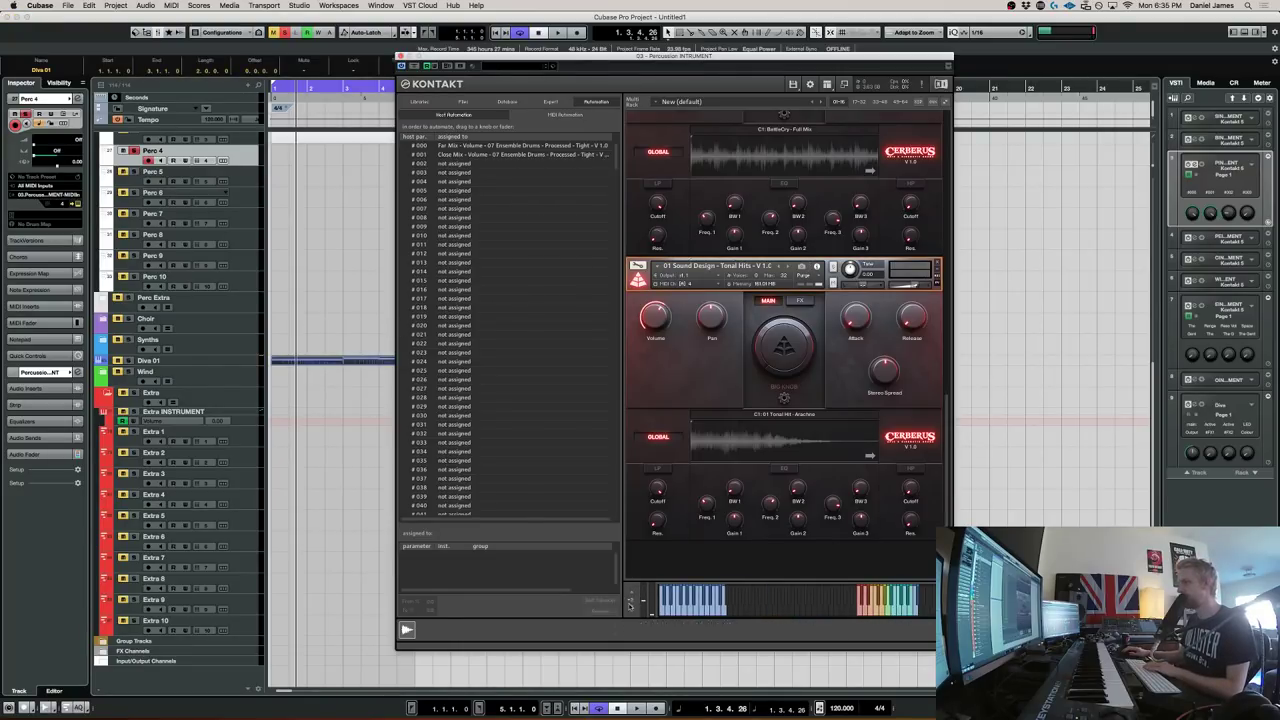
pyautogui.click(632, 612)
pyautogui.click(631, 611)
pyautogui.click(631, 611)
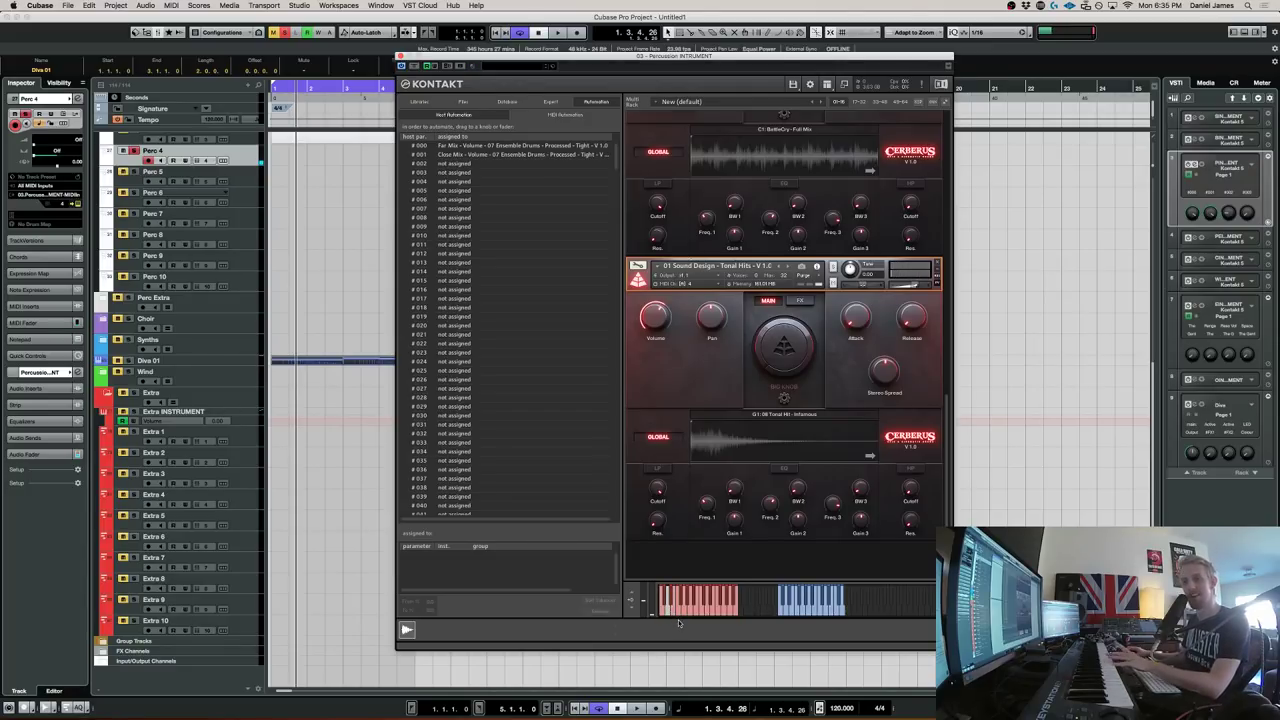
pyautogui.click(703, 613)
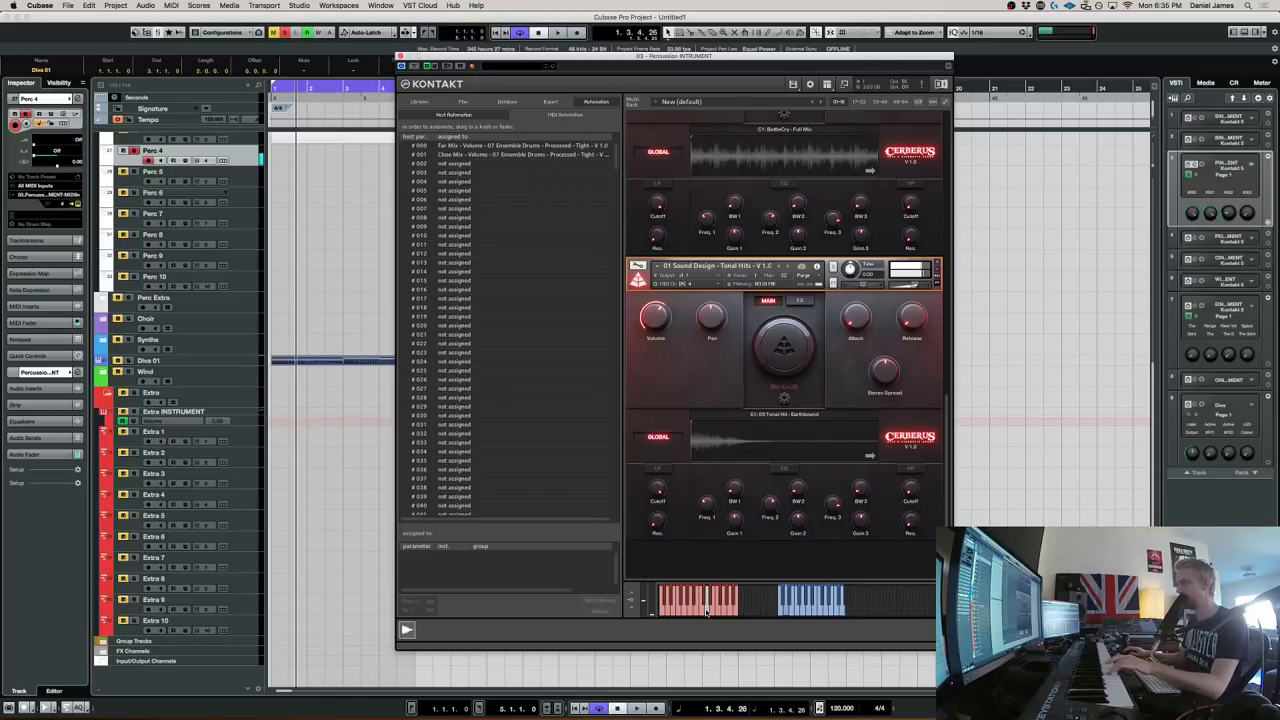
# Play the arrangement from the start, check the notes of the Diva 01 part in the Key Editor and close it
pyautogui.press('KP_Decimal')
pyautogui.press('space')
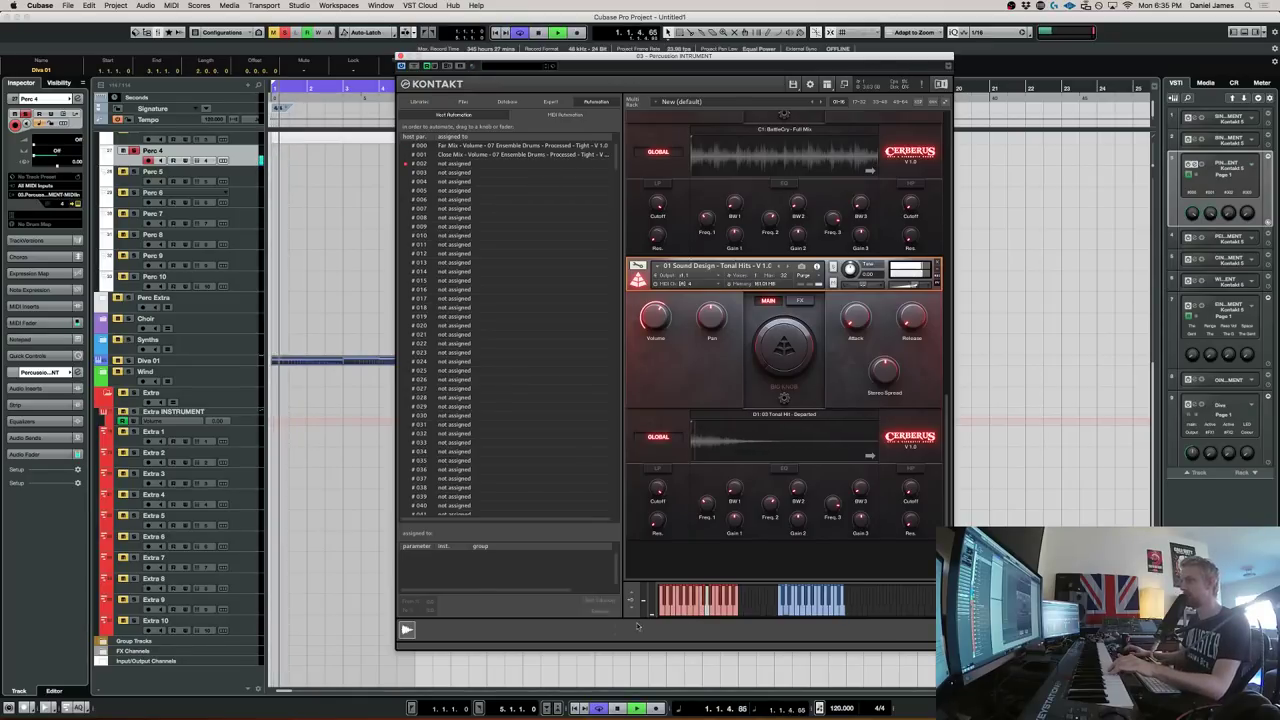
pyautogui.press('space')
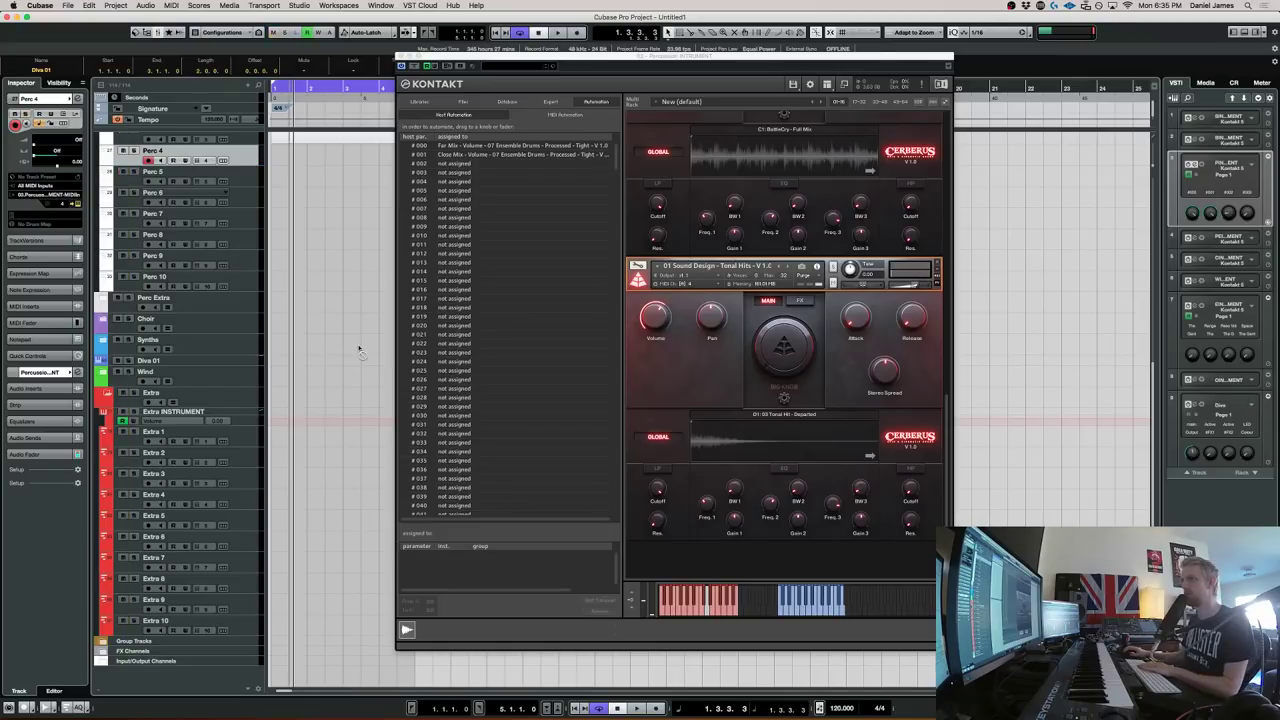
pyautogui.doubleClick(296, 358)
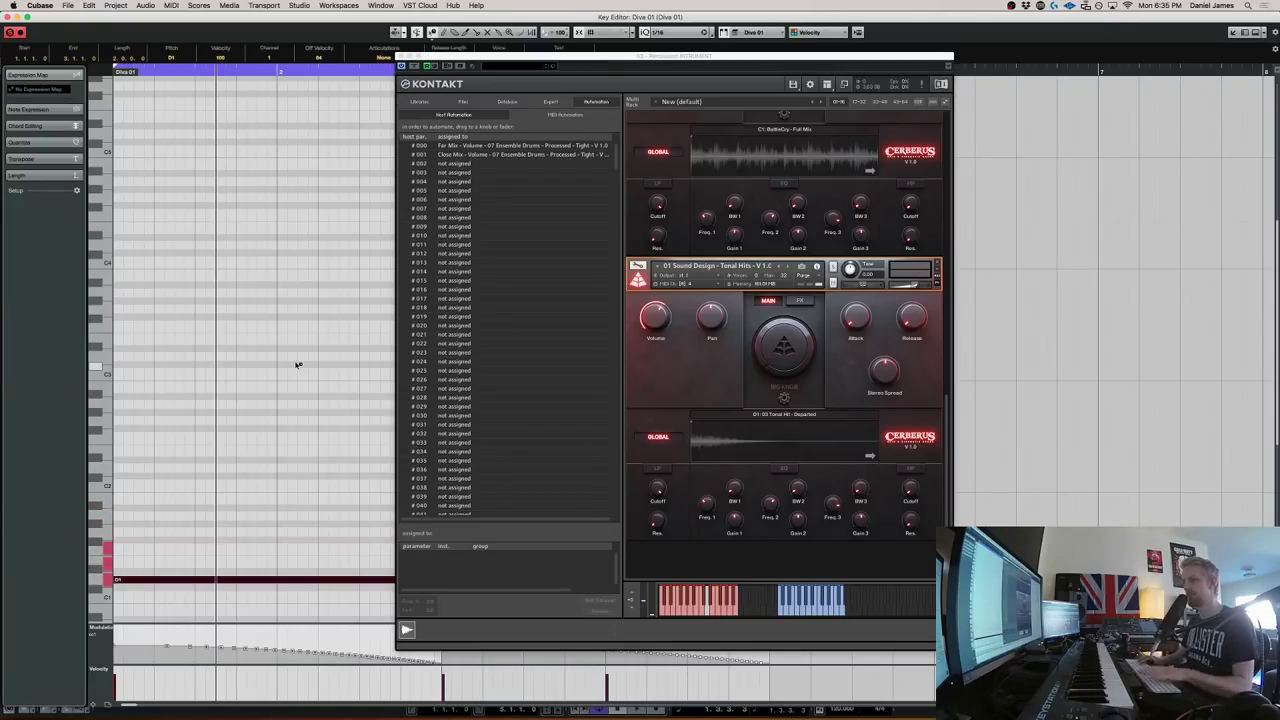
pyautogui.press('.')
pyautogui.press('Return')
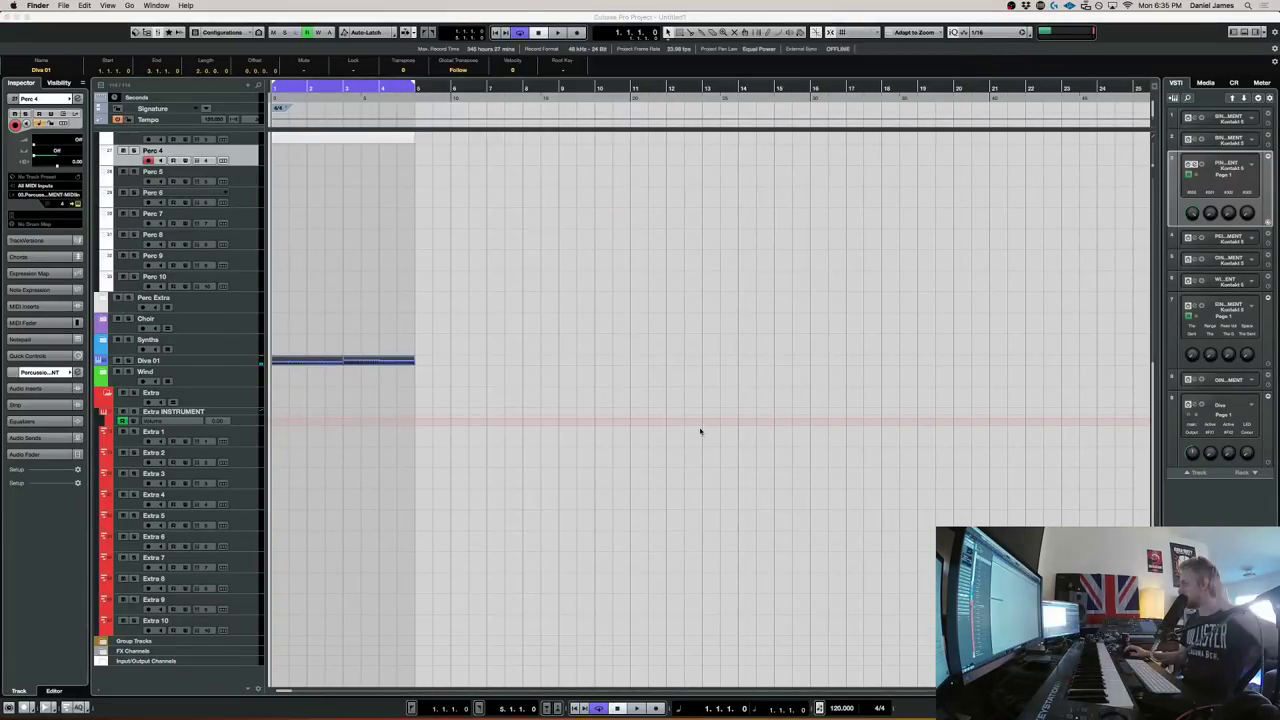
# Import the MIDI pattern from Finder onto the Perc 2 track at bar 1 and play it with the Diva 01 part
pyautogui.scroll(6, 699, 432)
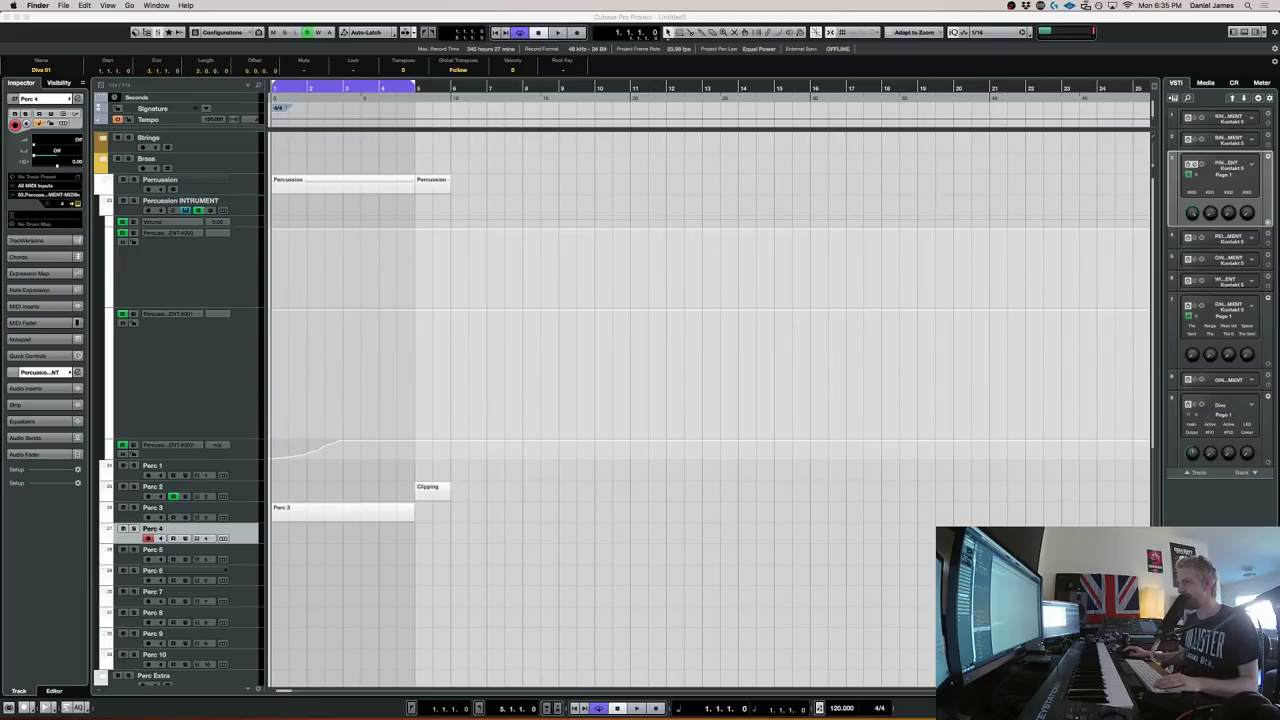
pyautogui.moveTo(1279, 430); pyautogui.dragTo(277, 491)
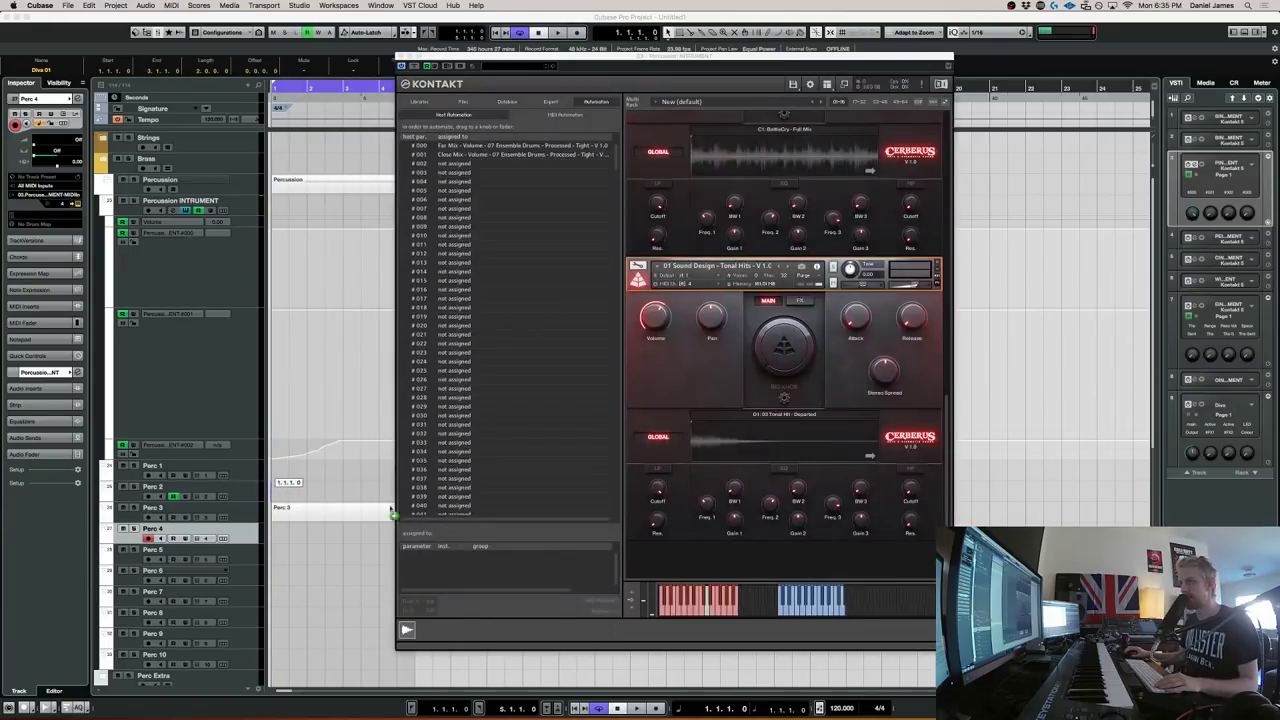
pyautogui.moveTo(392, 512); pyautogui.dragTo(325, 487)
pyautogui.press('space')
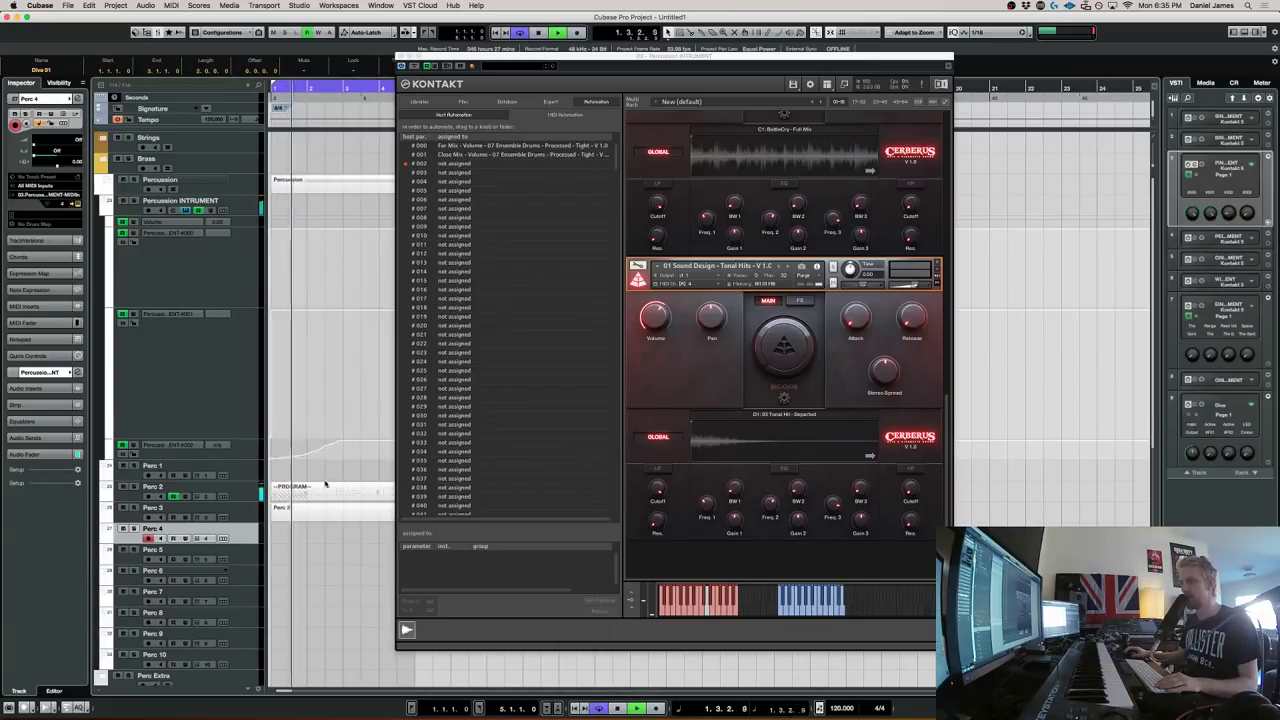
pyautogui.scroll(-5, 325, 487)
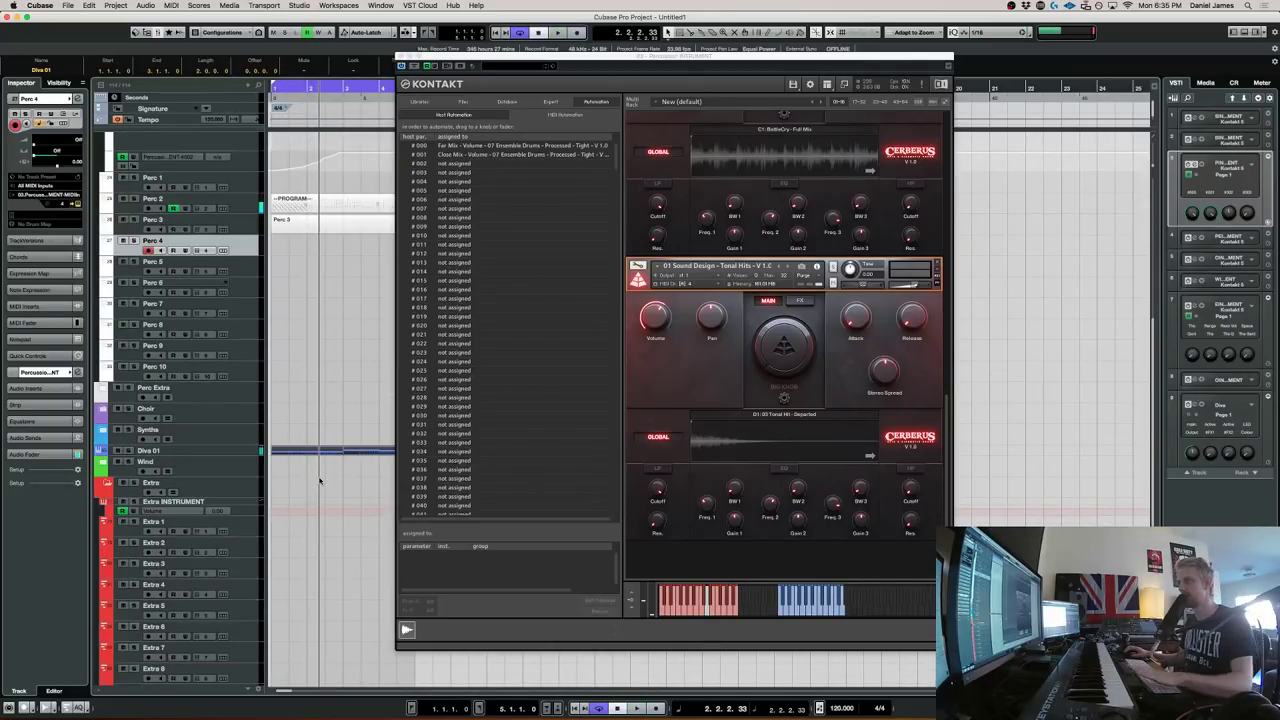
pyautogui.press('space')
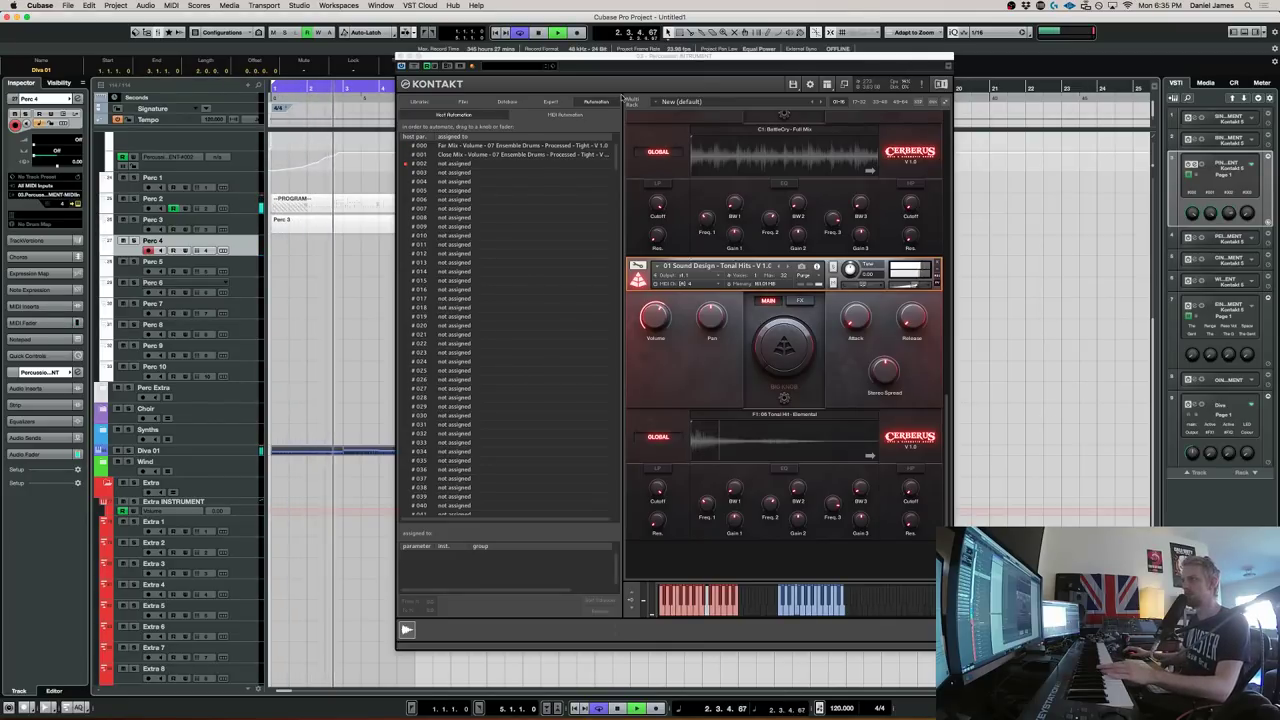
# Reposition the Kontakt window over the arrangement and play the pattern to hear the tonal hits against it
pyautogui.click(611, 57)
pyautogui.moveTo(757, 66); pyautogui.dragTo(890, 72)
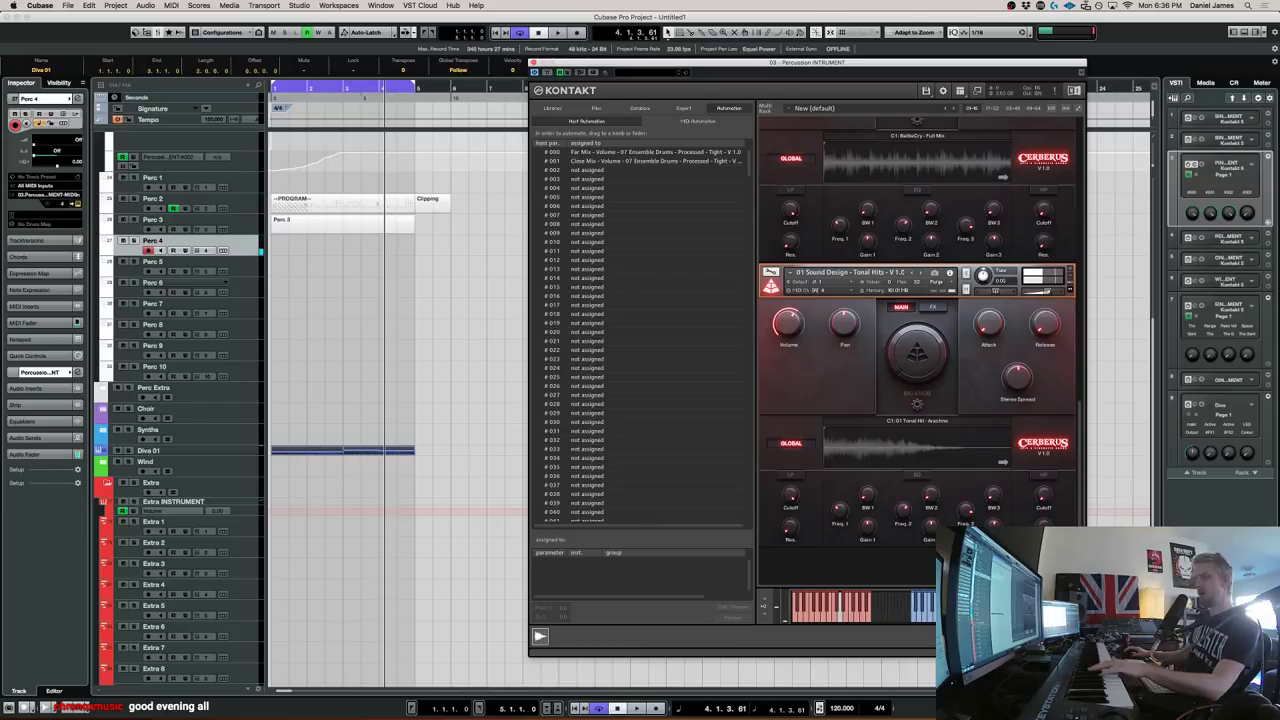
pyautogui.moveTo(741, 76); pyautogui.dragTo(588, 62)
pyautogui.press('space')
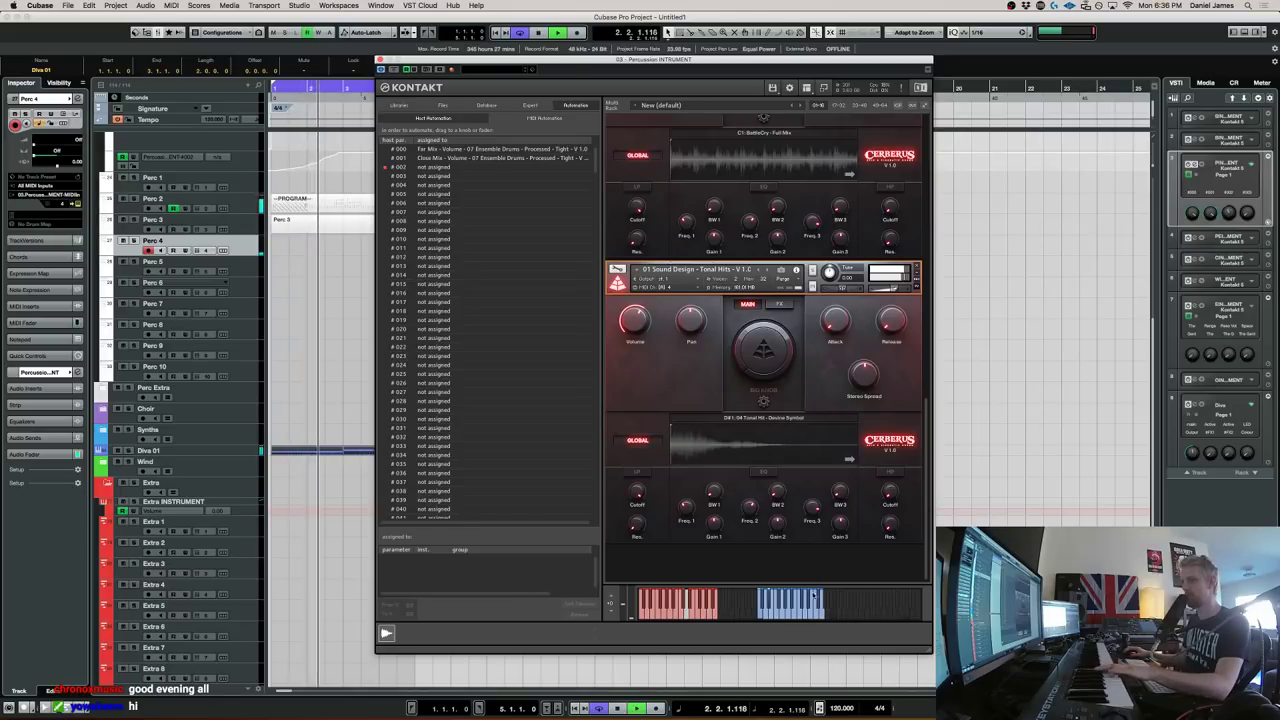
# Replace the Tonal Hits patch with 03 Sound Design - Atonal SFX - DFD, stop playback and hide the Quick-Load browser
pyautogui.rightClick(789, 572)
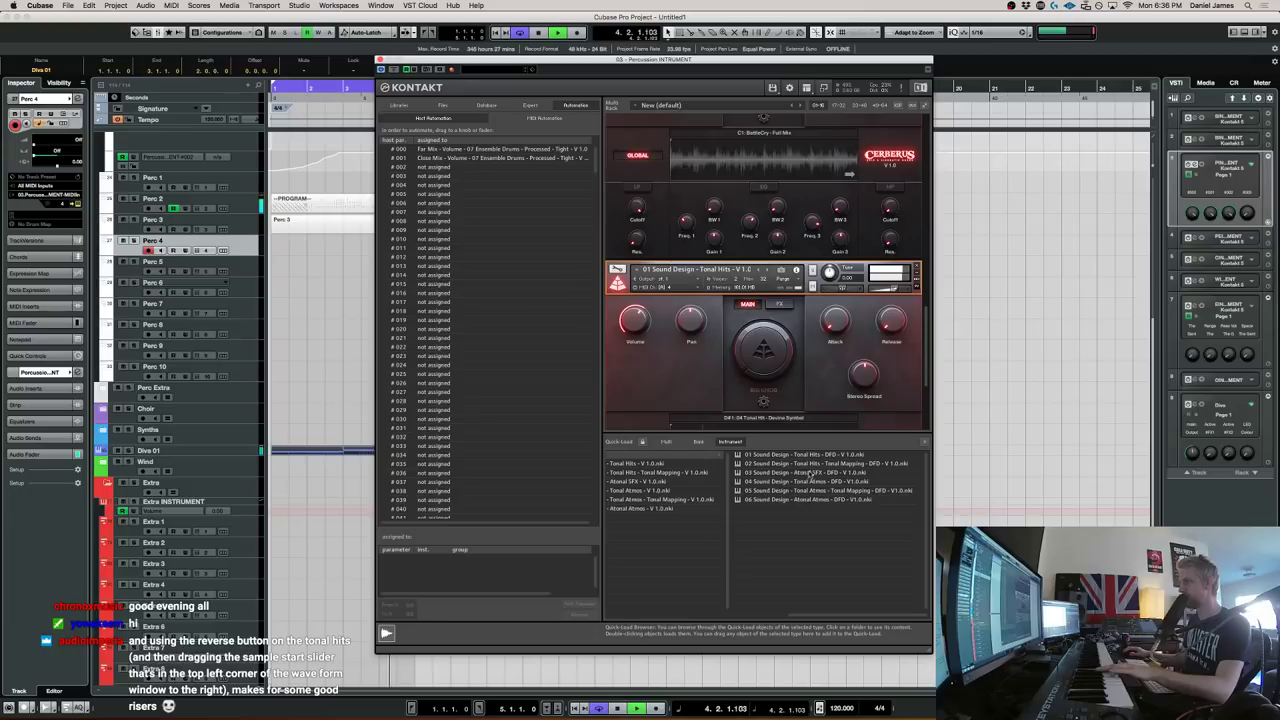
pyautogui.moveTo(814, 472); pyautogui.dragTo(783, 390)
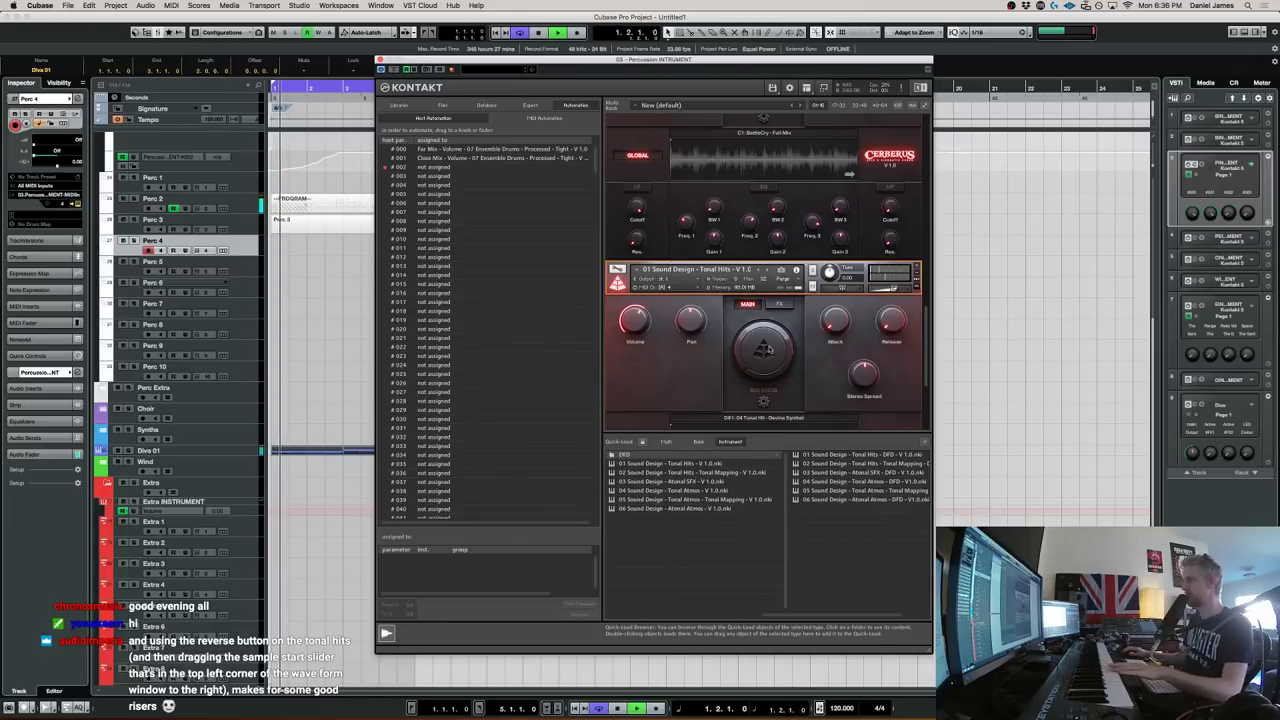
pyautogui.scroll(-8, 715, 276)
pyautogui.press('space')
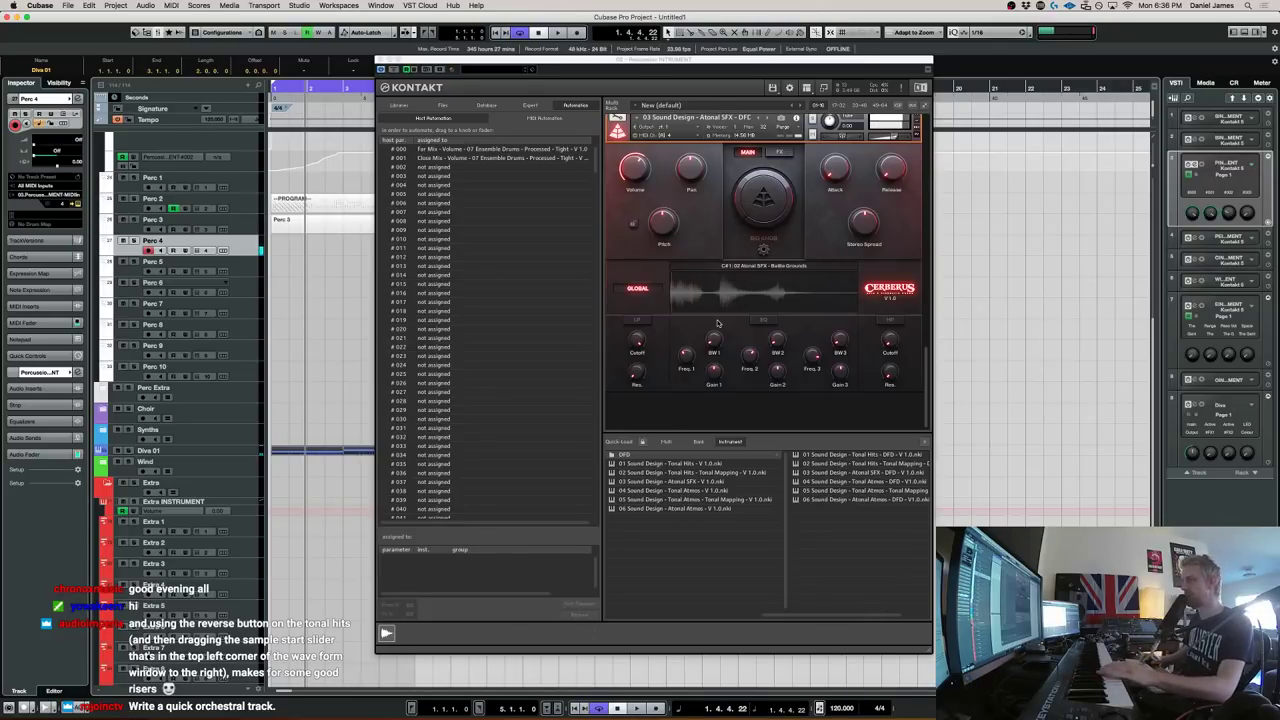
pyautogui.doubleClick(781, 403)
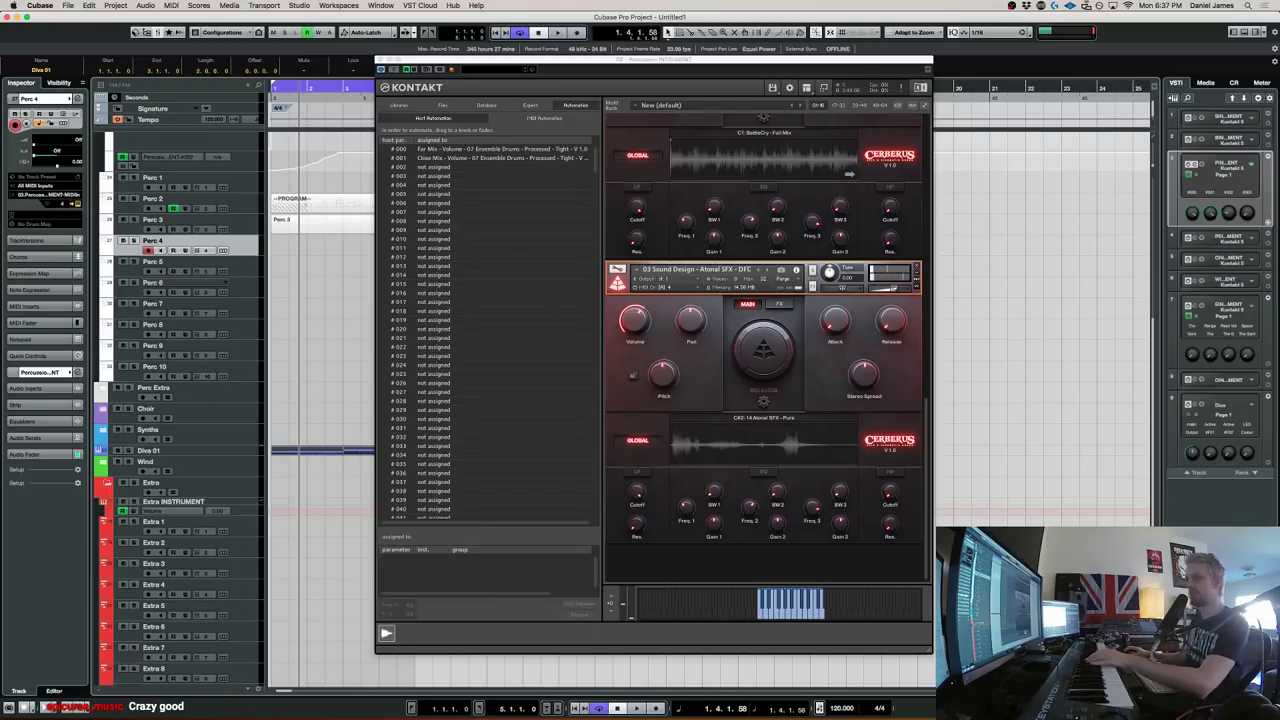
# Replace the Atonal SFX patch with 04 Sound Design - Tonal Atmos - DFD and audition it with the pattern playing
pyautogui.rightClick(776, 550)
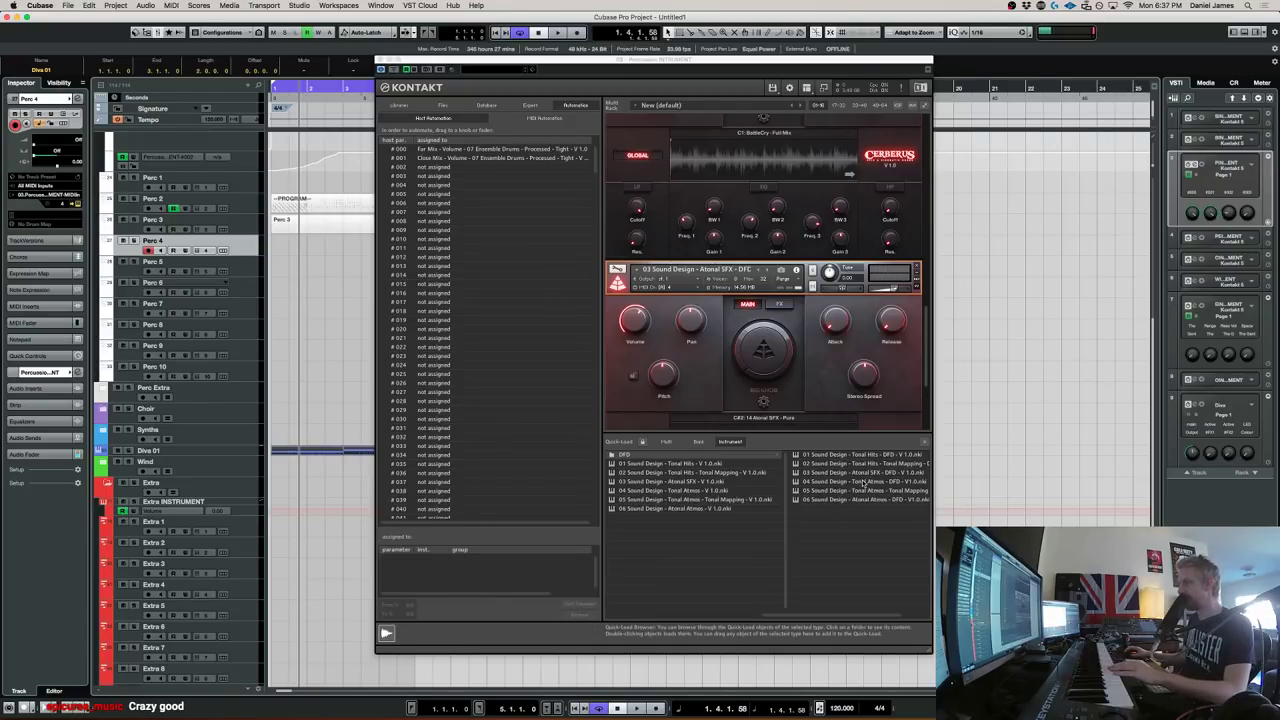
pyautogui.moveTo(860, 484); pyautogui.dragTo(732, 346)
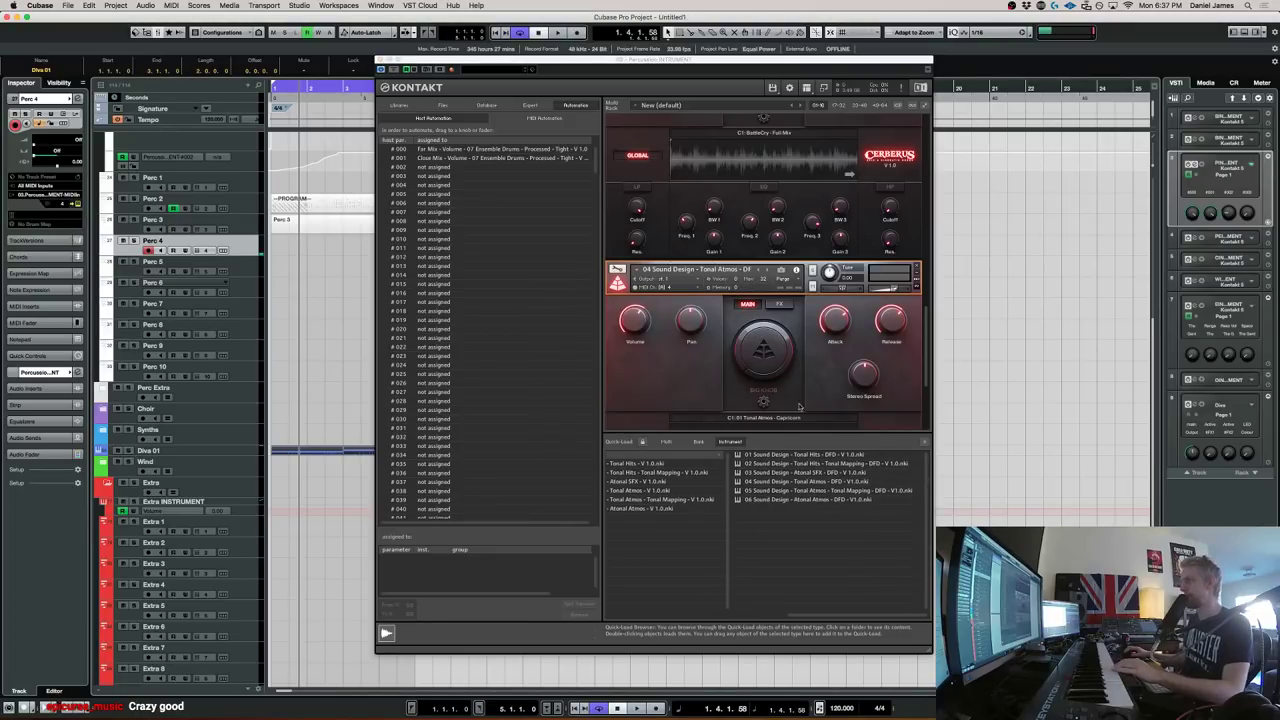
pyautogui.click(922, 446)
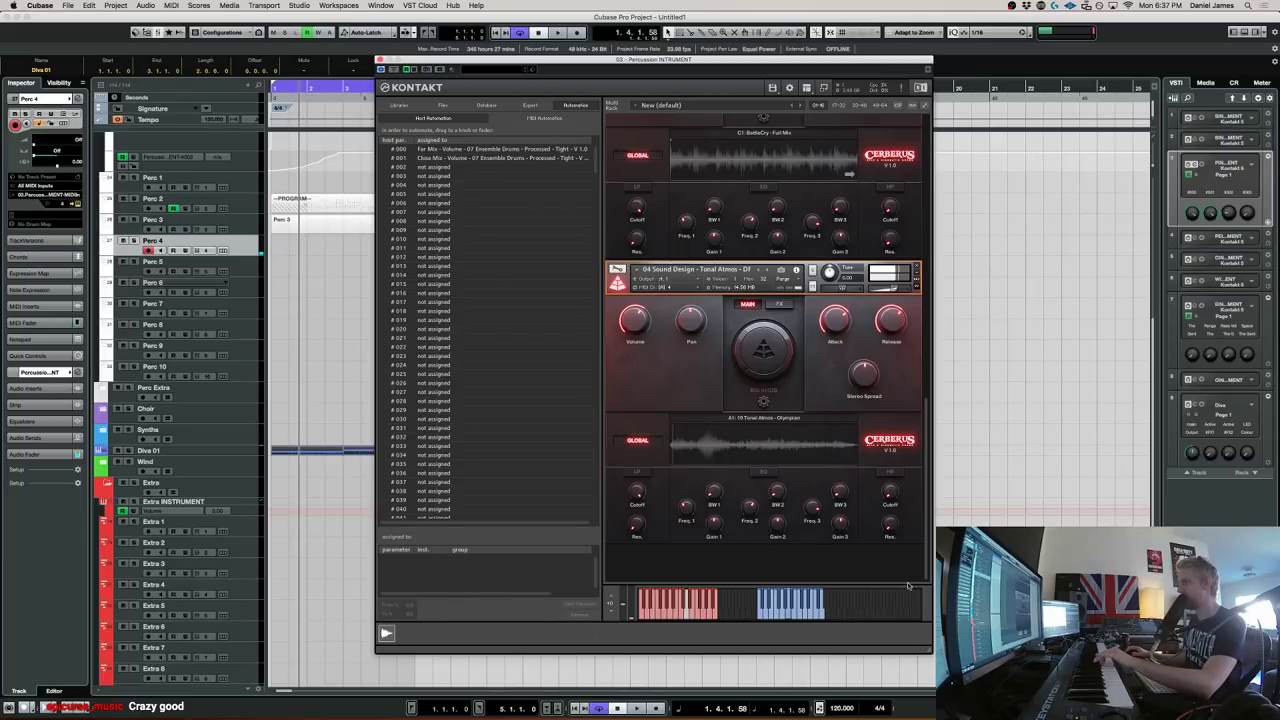
pyautogui.press('space')
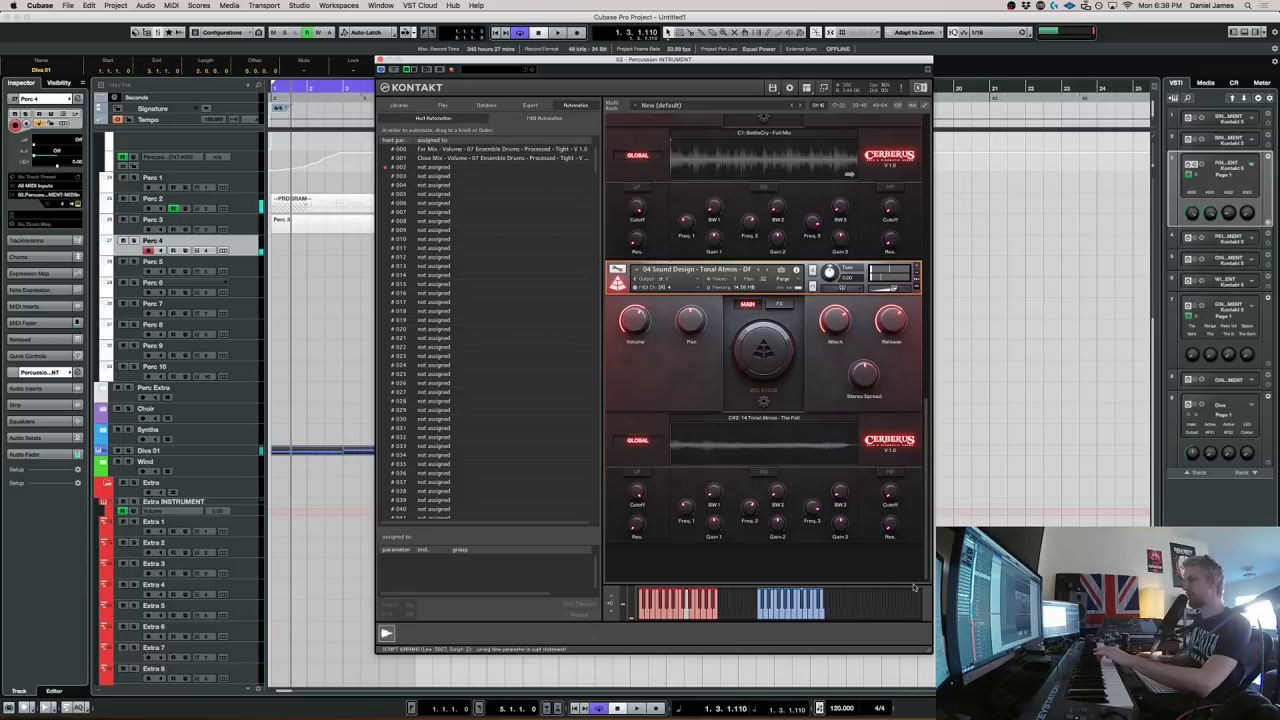
pyautogui.press('space')
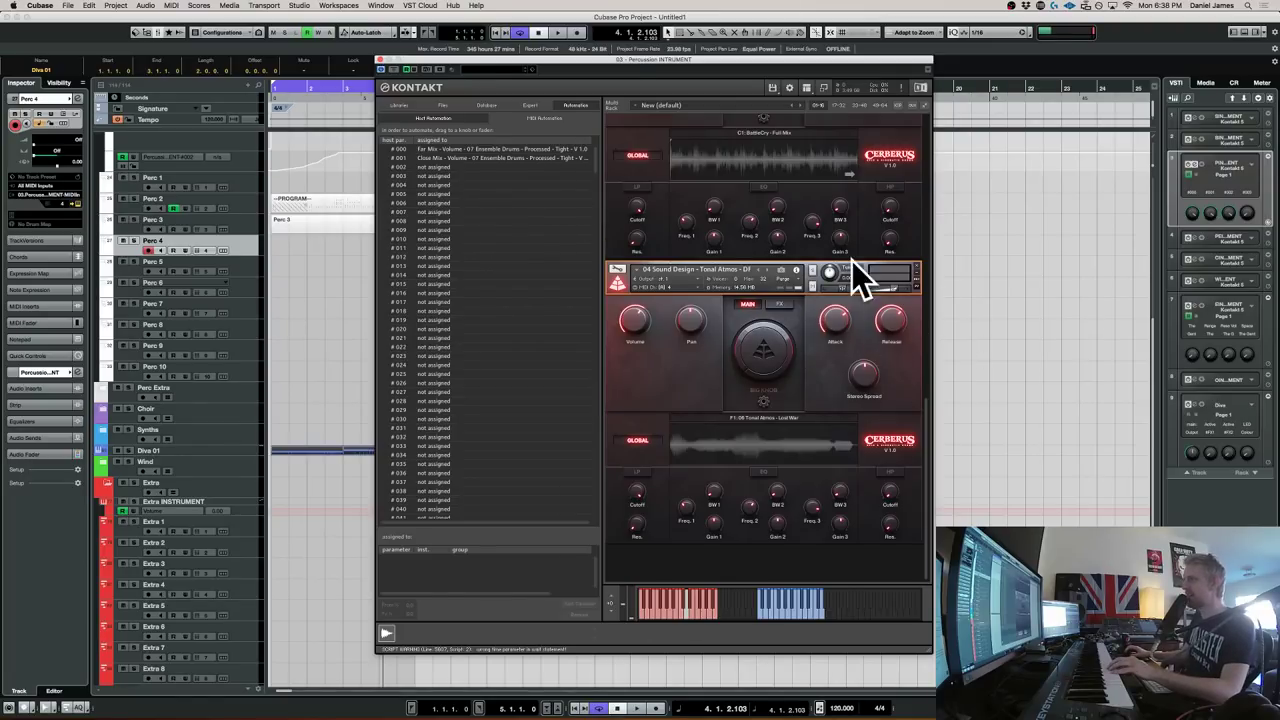
# Reposition the Kontakt window and try the Tonal Atmos patch's Stereo Spread at different settings down to mono while auditioning it
pyautogui.scroll(10, 852, 260)
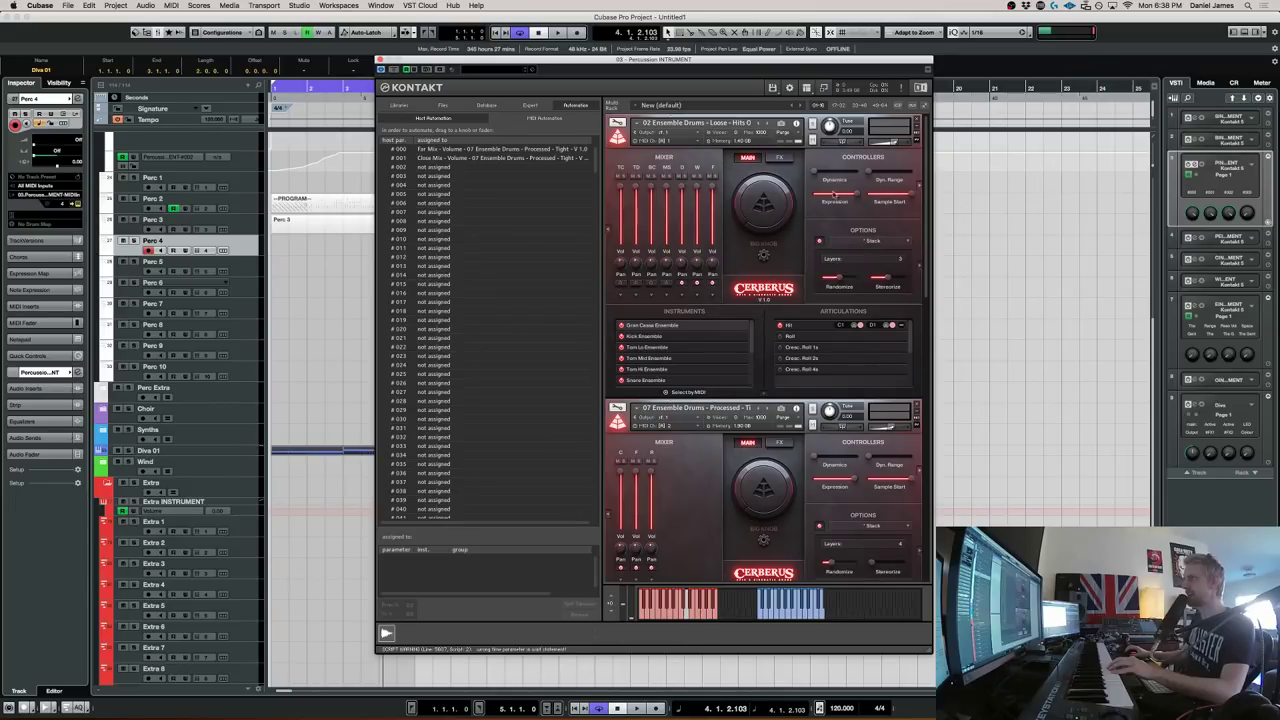
pyautogui.scroll(-3, 852, 398)
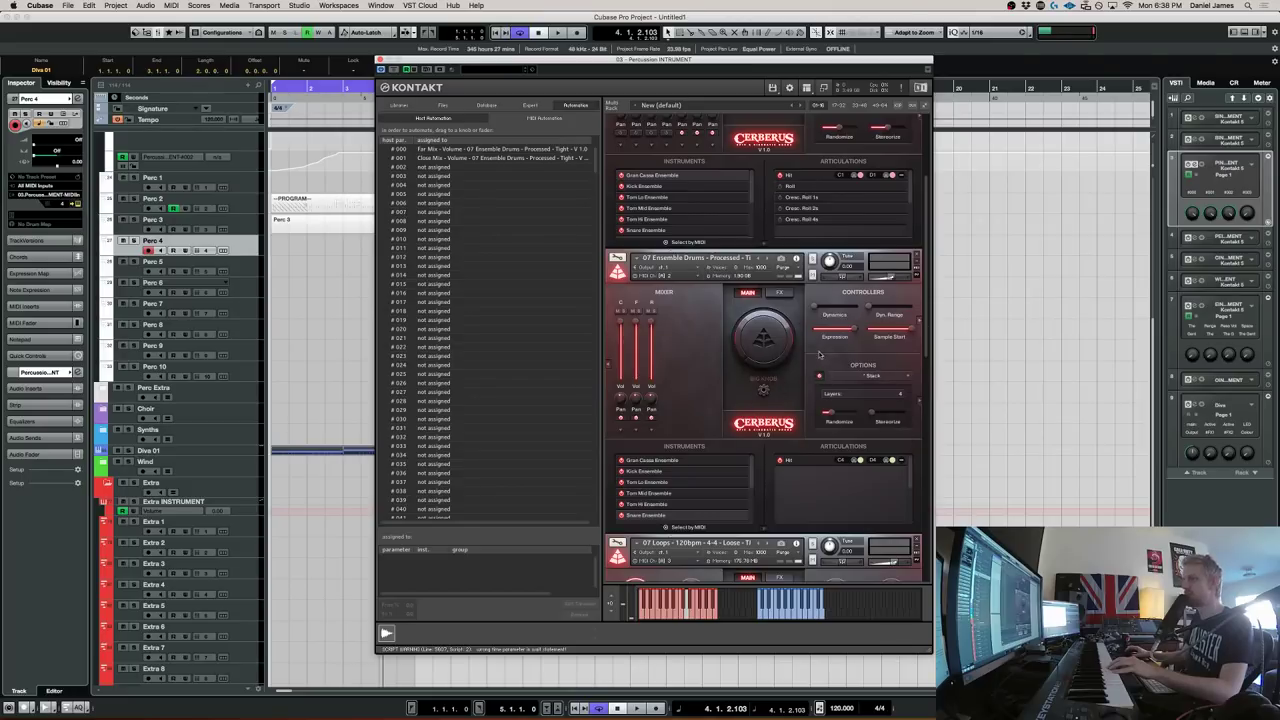
pyautogui.scroll(-5, 818, 354)
pyautogui.moveTo(738, 60); pyautogui.dragTo(712, 66)
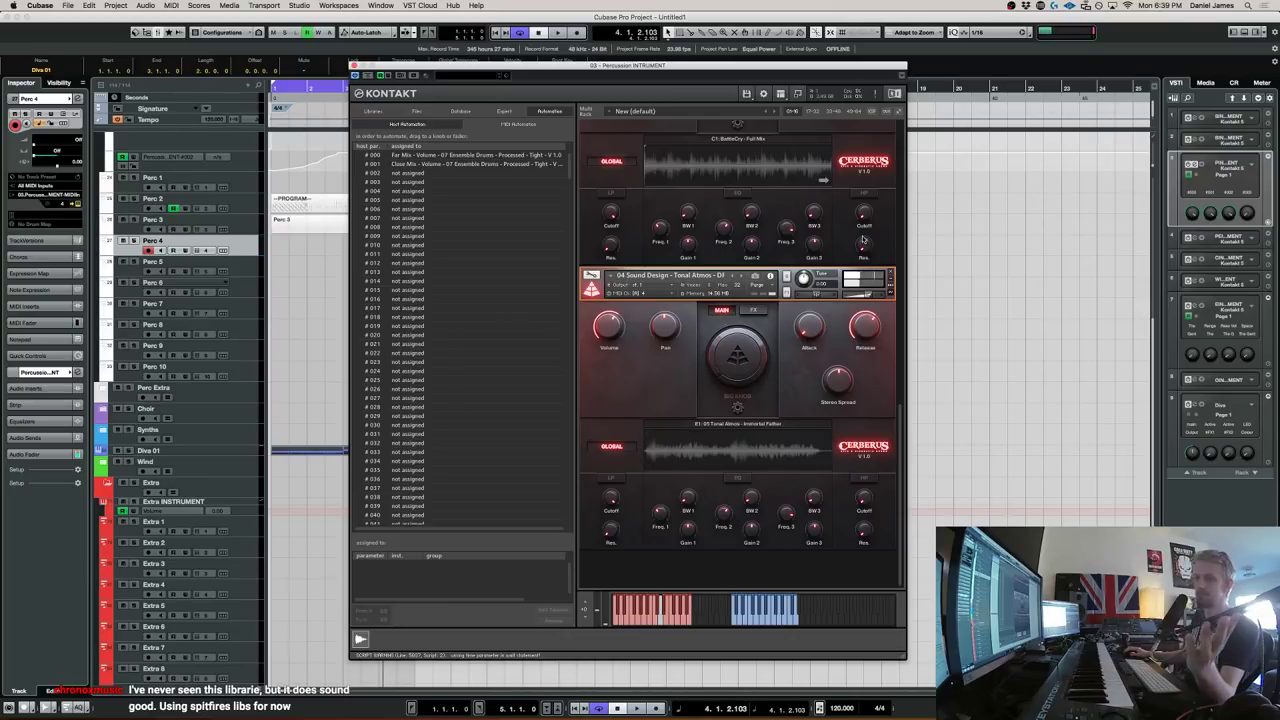
pyautogui.moveTo(869, 318); pyautogui.dragTo(867, 308)
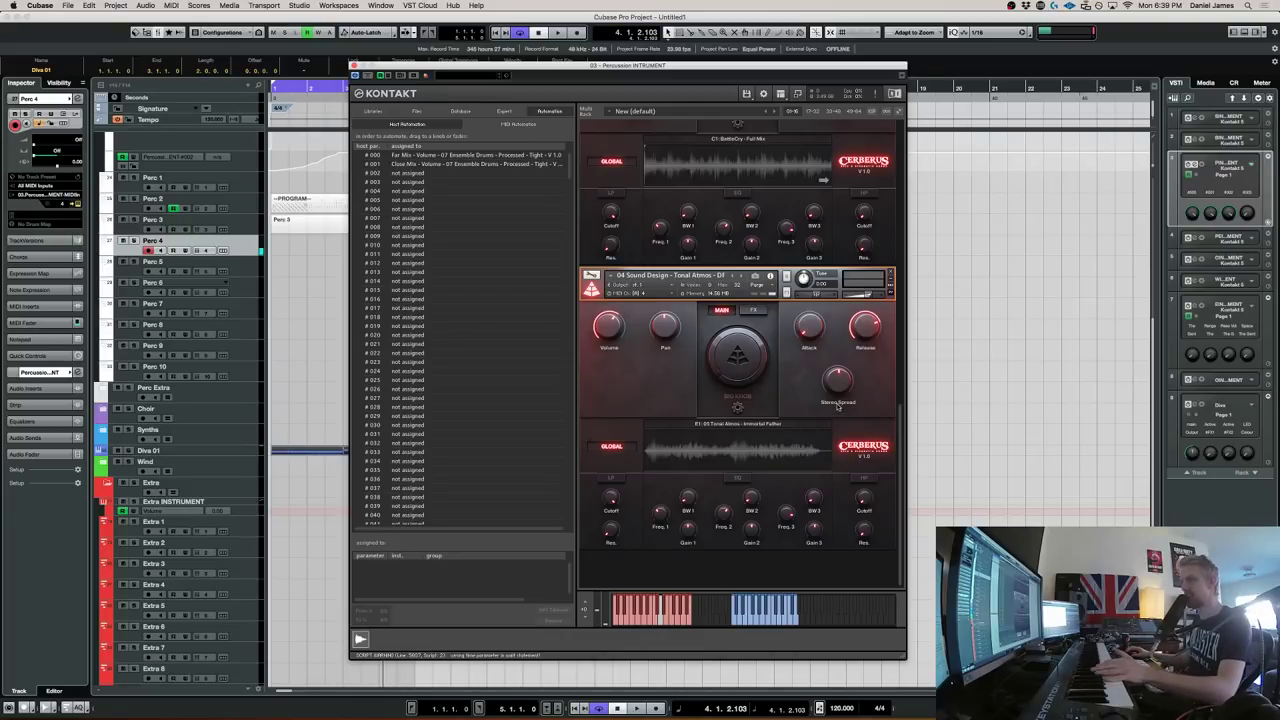
pyautogui.moveTo(837, 375); pyautogui.dragTo(855, 479)
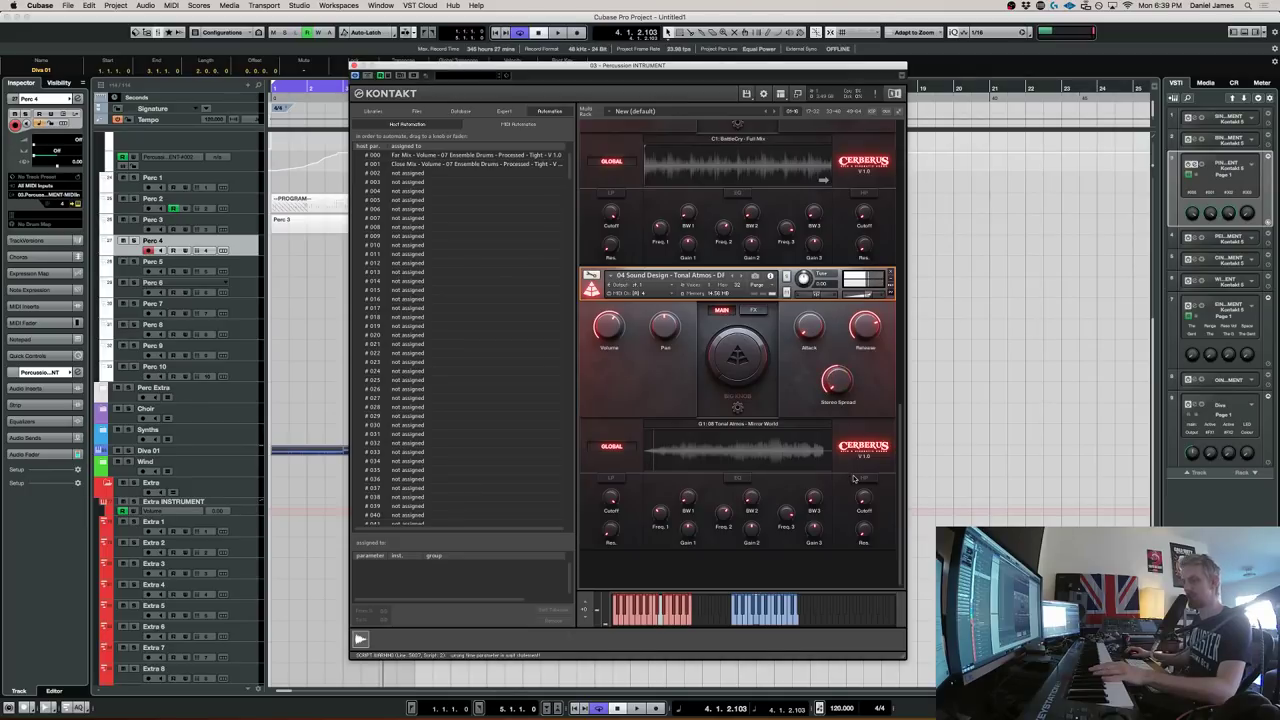
pyautogui.moveTo(838, 374)
pyautogui.mouseDown()
pyautogui.moveTo(832, 346)
pyautogui.moveTo(835, 378)
pyautogui.mouseUp()
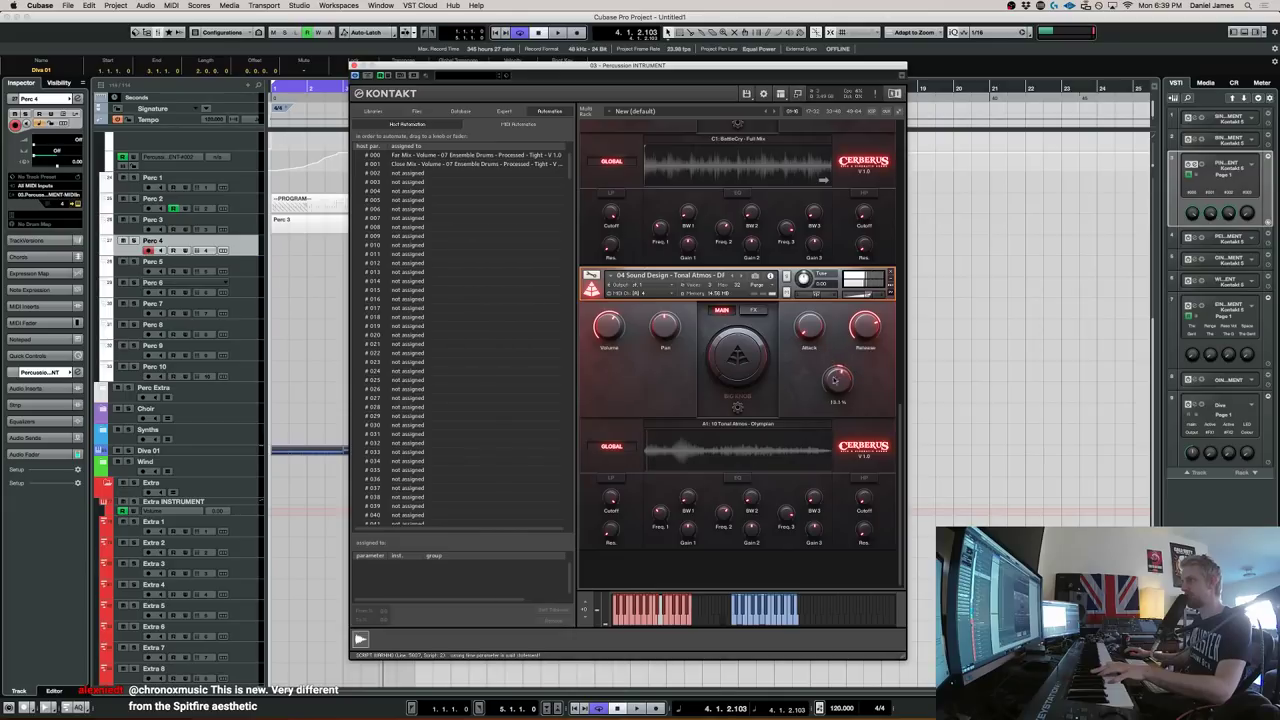
pyautogui.moveTo(837, 431); pyautogui.dragTo(839, 452)
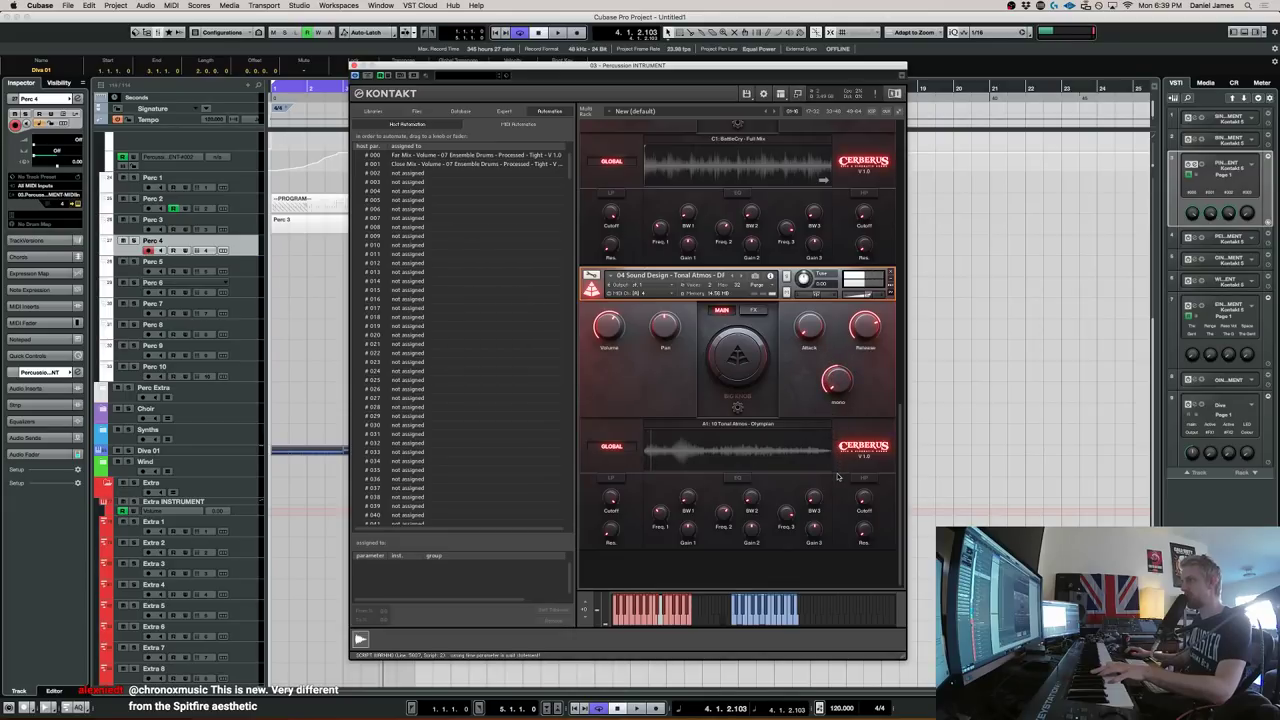
pyautogui.moveTo(841, 409)
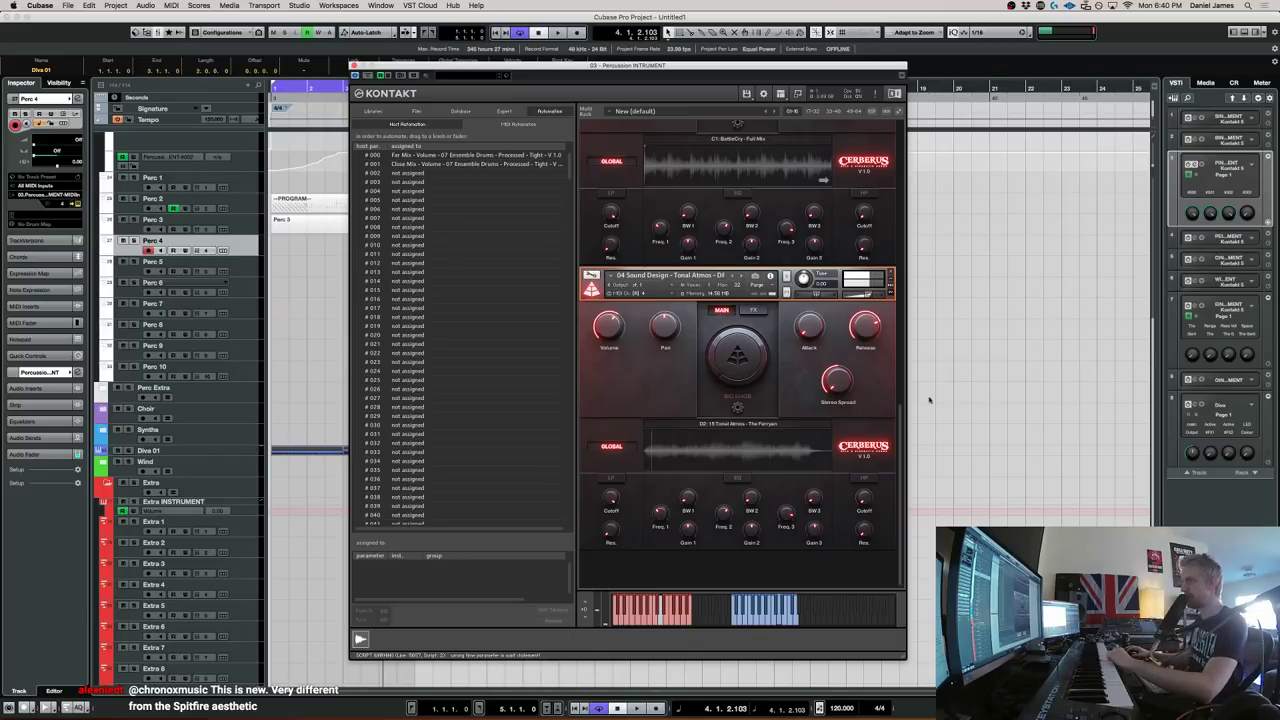
# Assign host automation slot #002 to the Tonal Atmos patch's Stereo Spread knob and move the Kontakt window off the arrangement
pyautogui.moveTo(838, 385); pyautogui.dragTo(838, 254)
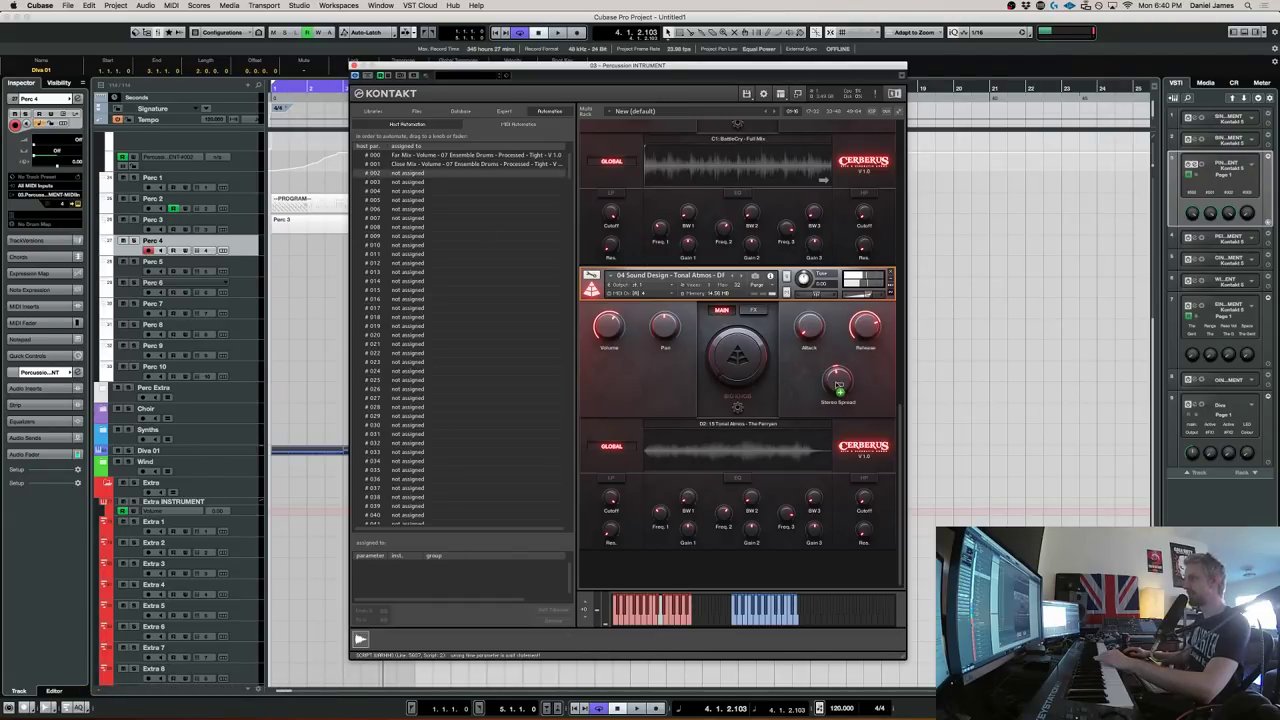
pyautogui.moveTo(841, 386); pyautogui.dragTo(840, 386)
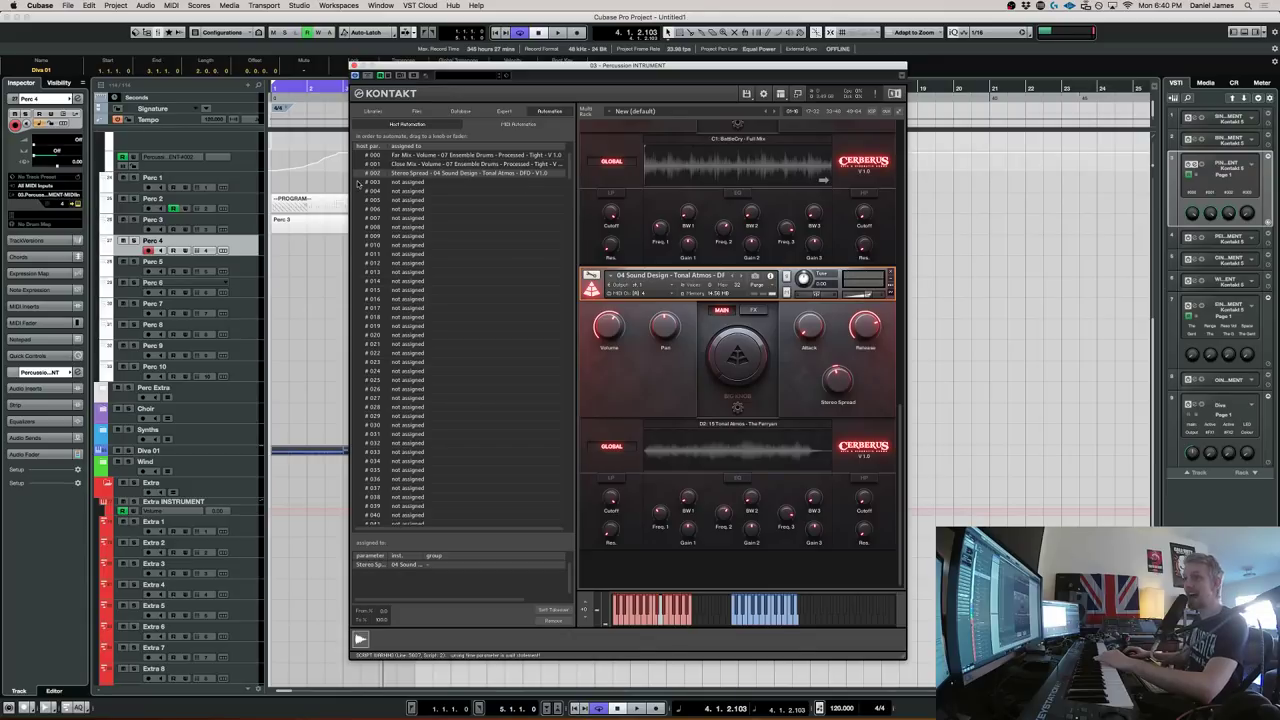
pyautogui.moveTo(604, 68); pyautogui.dragTo(734, 46)
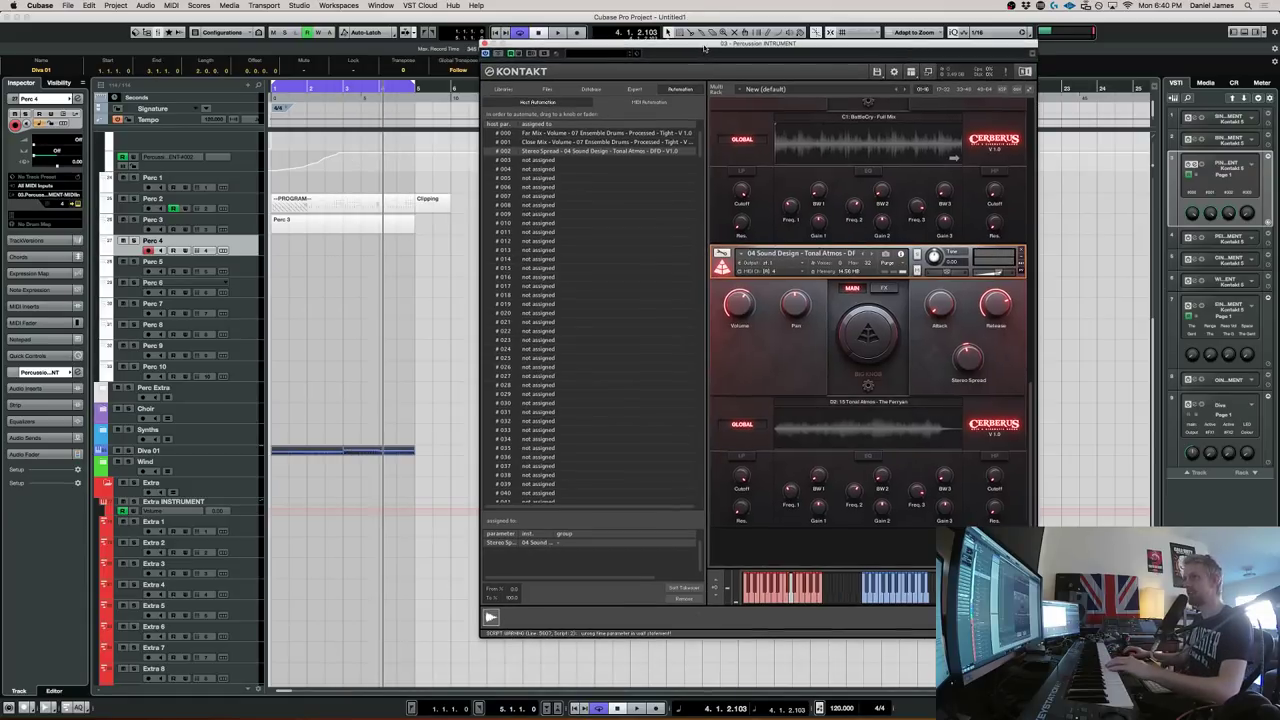
# Create a MIDI part on Perc 4 from bar 1 to bar 5 and open it in the Key Editor
pyautogui.moveTo(279, 241)
pyautogui.mouseDown()
pyautogui.moveTo(430, 249)
pyautogui.moveTo(419, 250)
pyautogui.mouseUp()
pyautogui.doubleClick(364, 259)
pyautogui.doubleClick(332, 246)
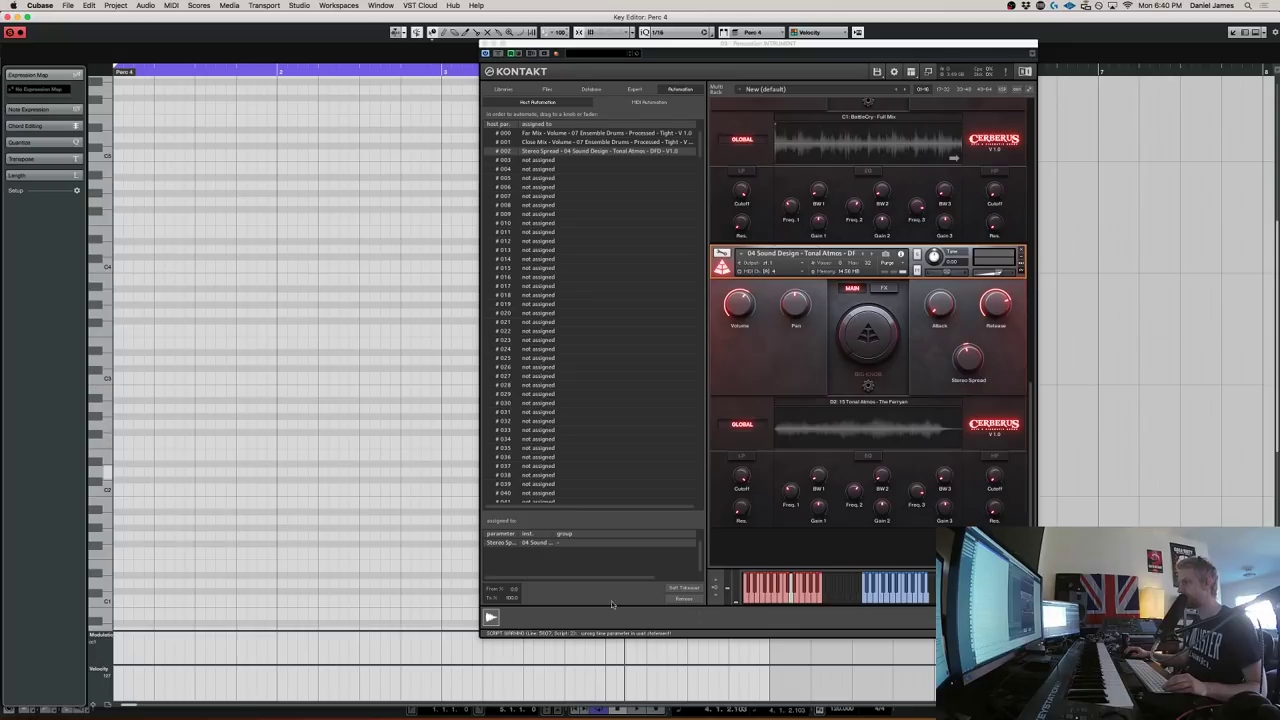
# Draw a long D1 note across the Perc 4 part, play it, raise it to D#1 and close the Key Editor
pyautogui.click(101, 582)
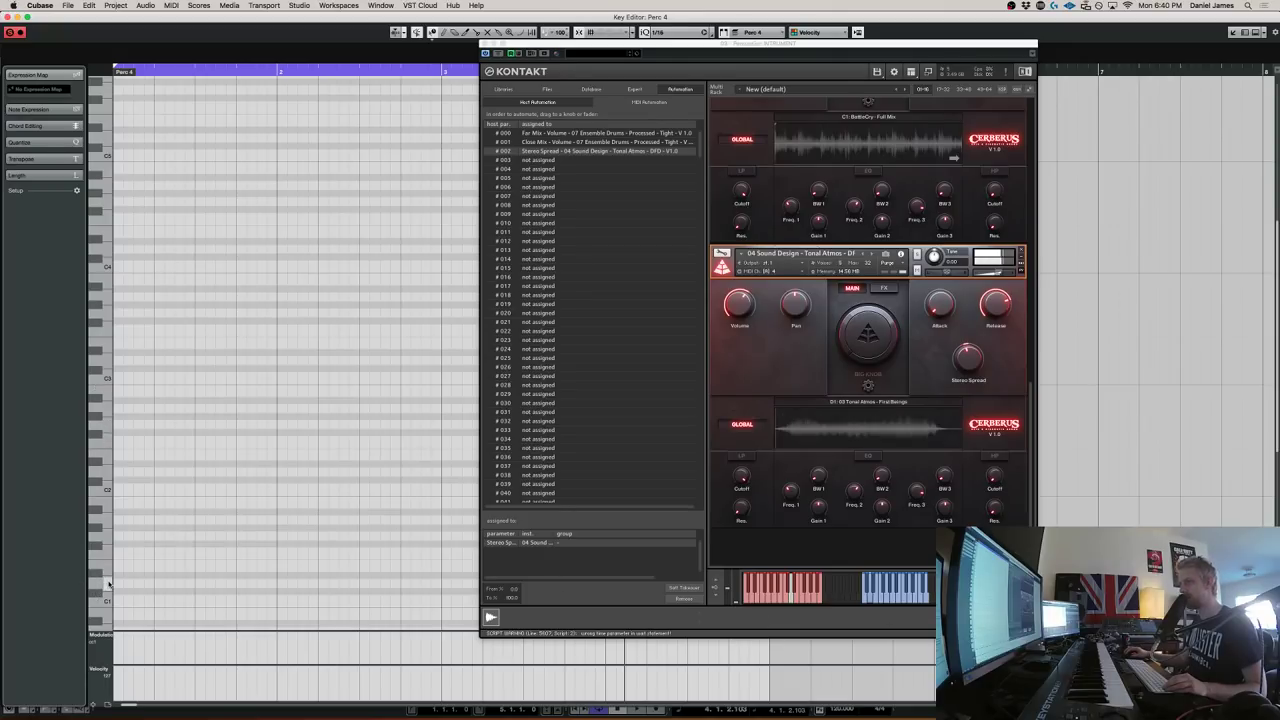
pyautogui.moveTo(119, 582); pyautogui.dragTo(918, 596)
pyautogui.press('.')
pyautogui.press('space')
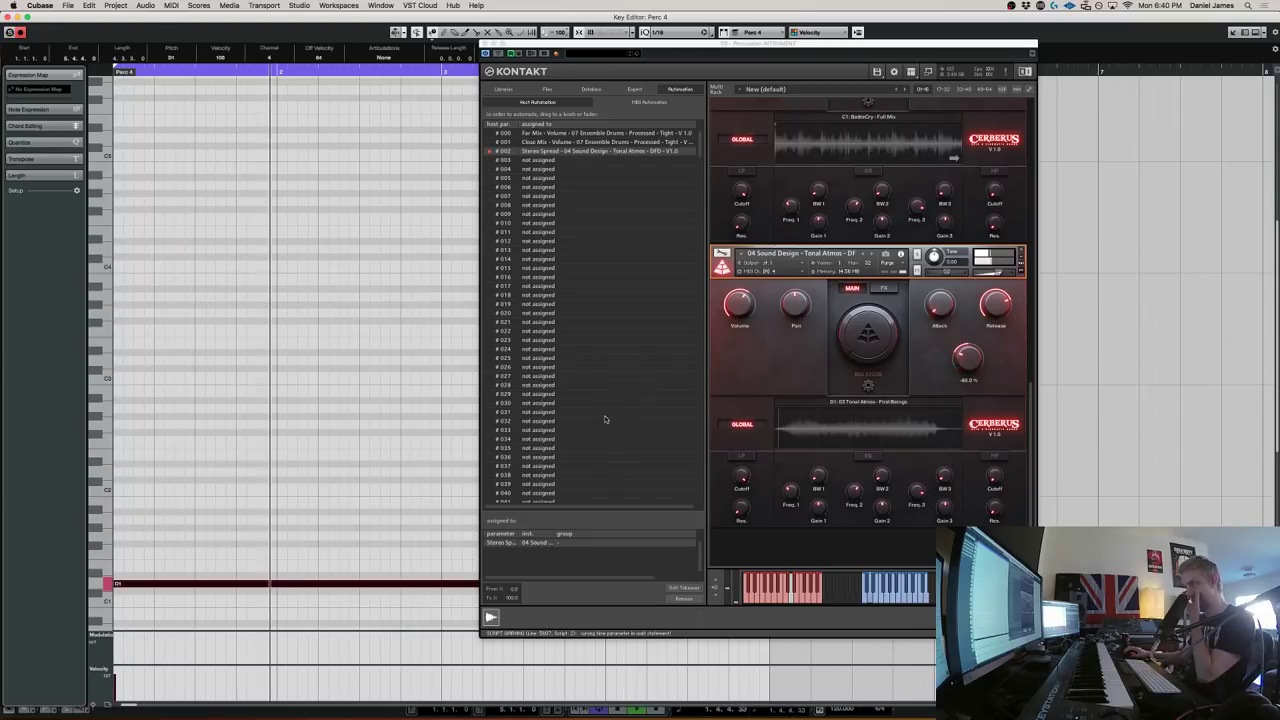
pyautogui.press('Up')
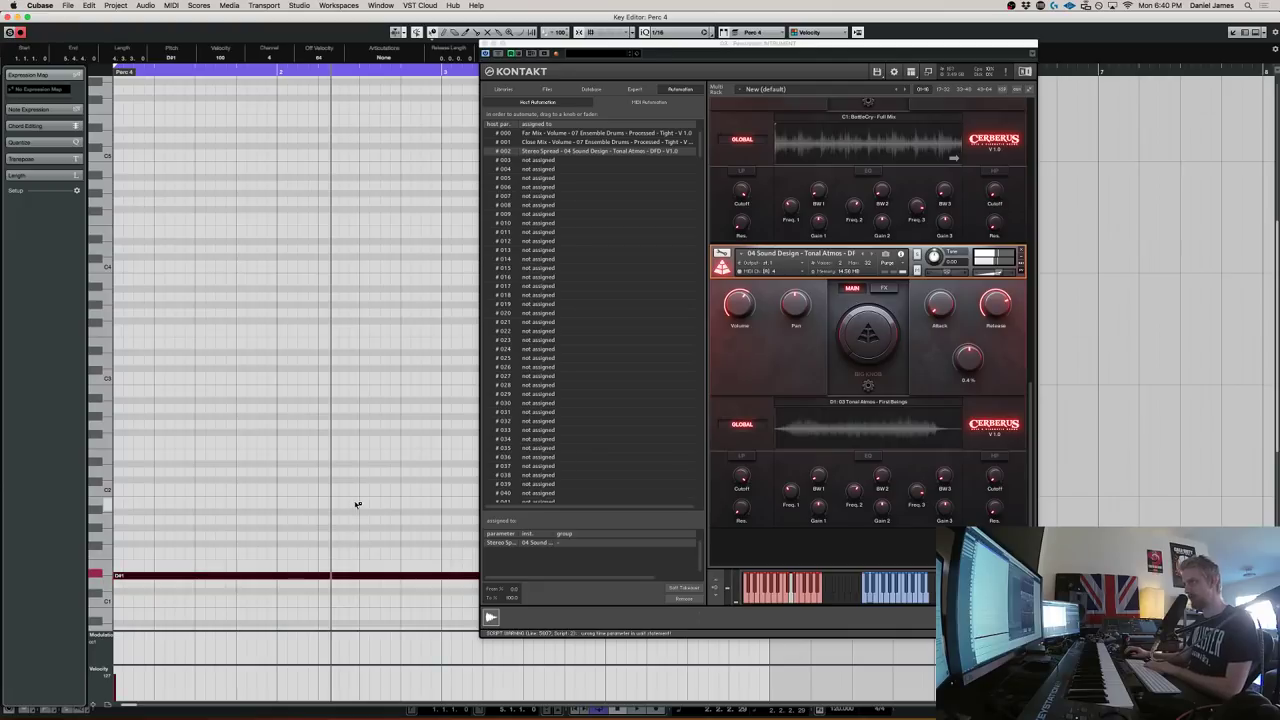
pyautogui.press('Return')
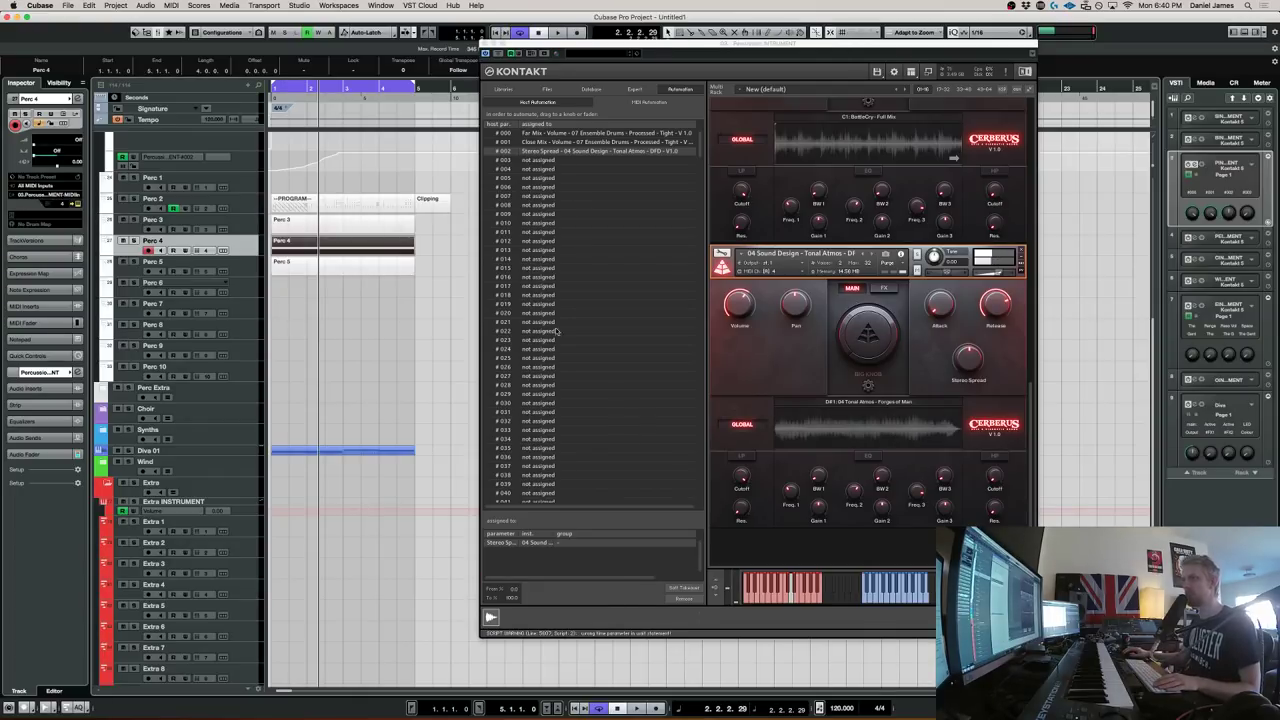
# Select the Percussion instrument's #002 automation lane, play the arrangement with it and solo Perc 4
pyautogui.scroll(3, 460, 168)
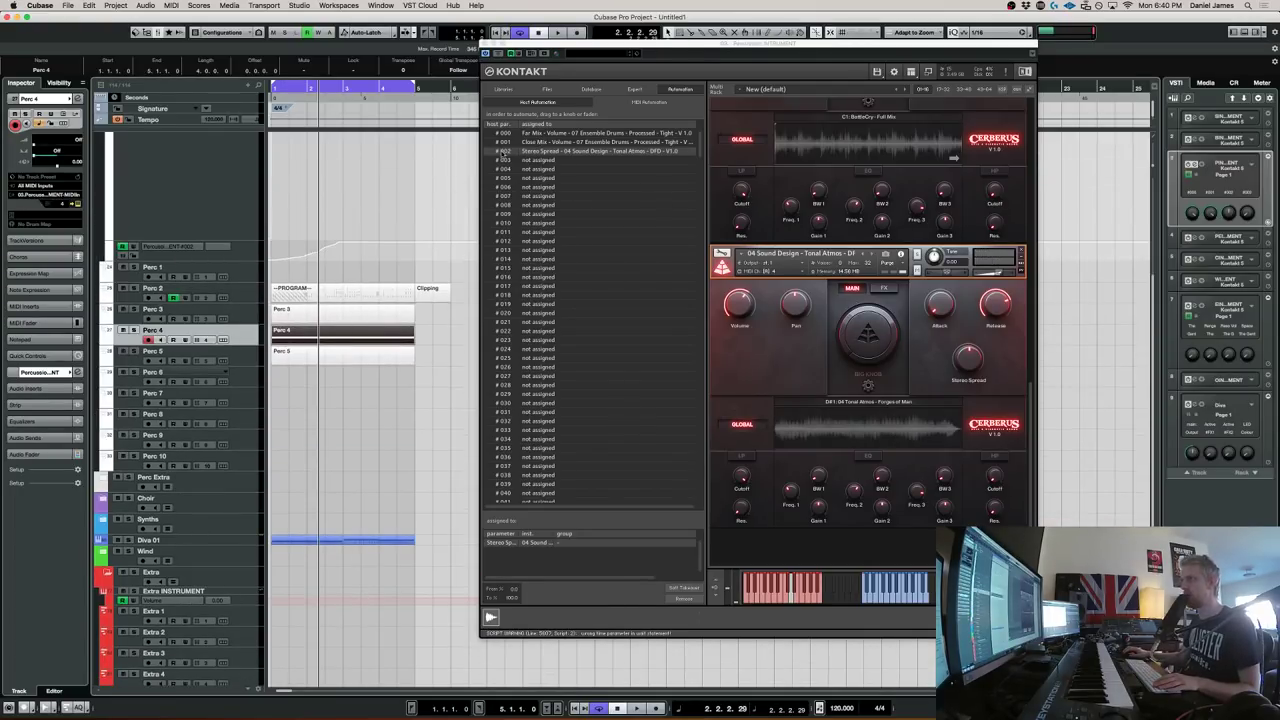
pyautogui.click(256, 261)
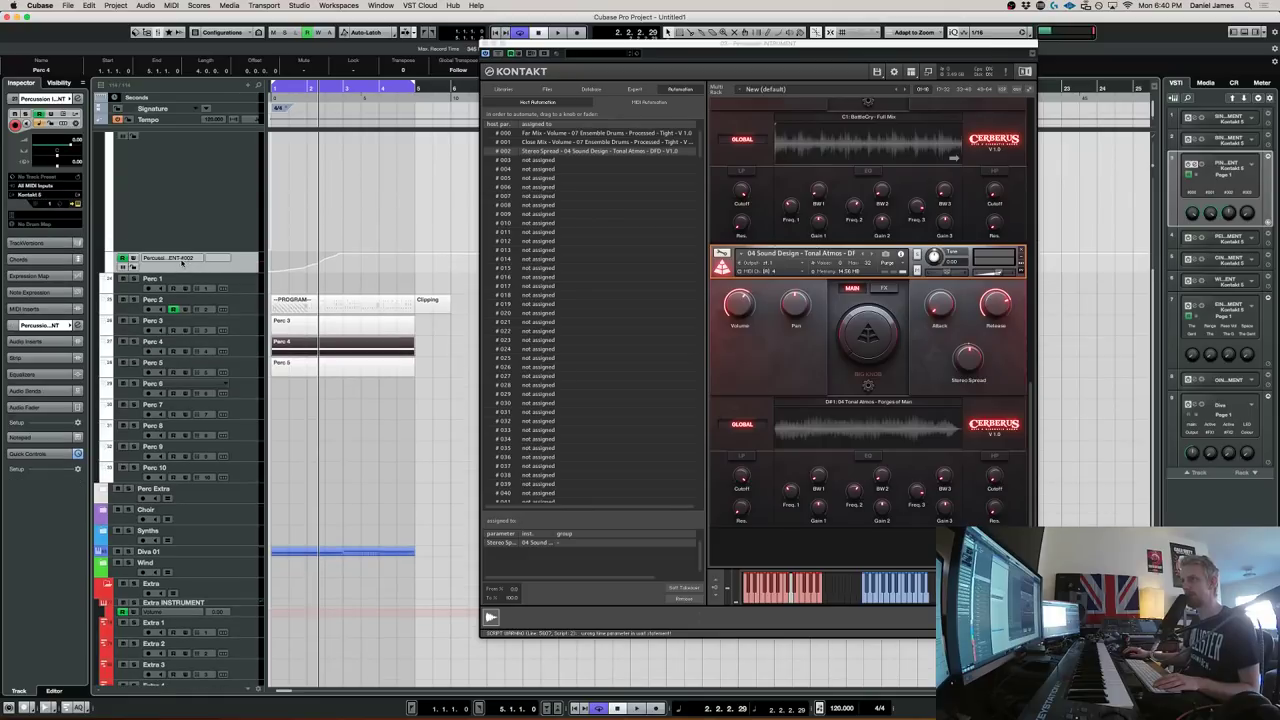
pyautogui.press('space')
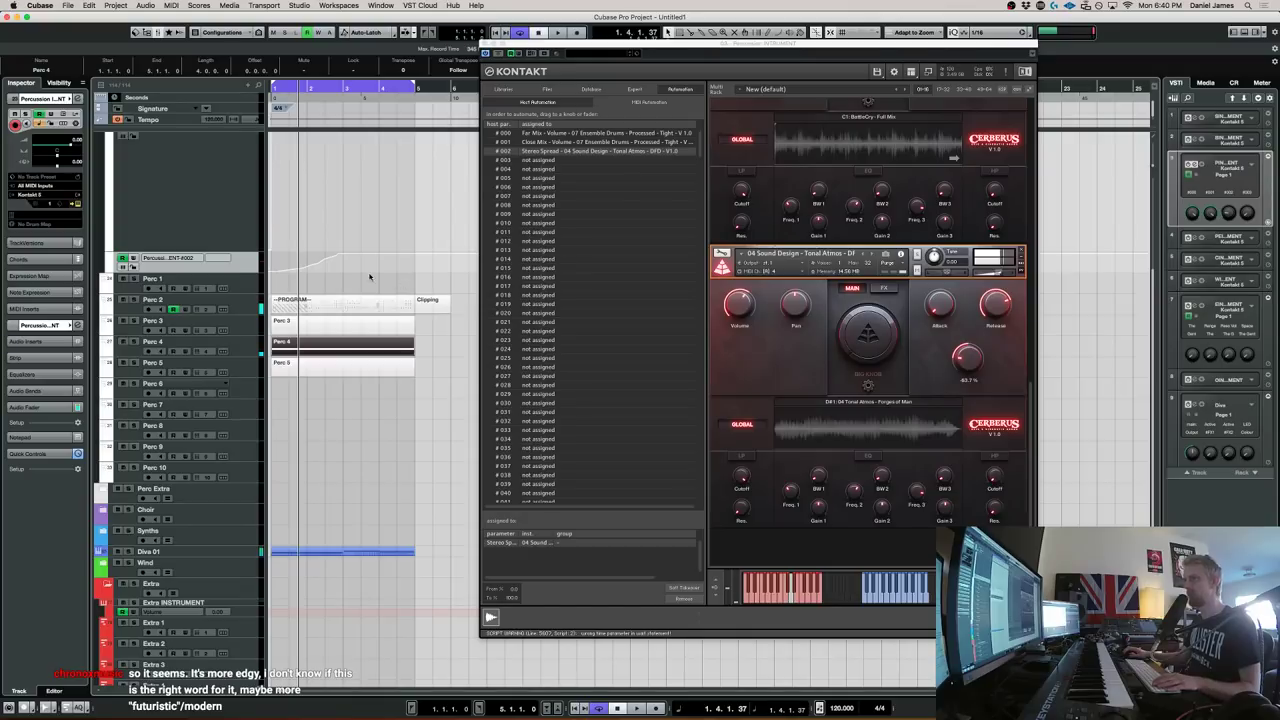
pyautogui.click(134, 342)
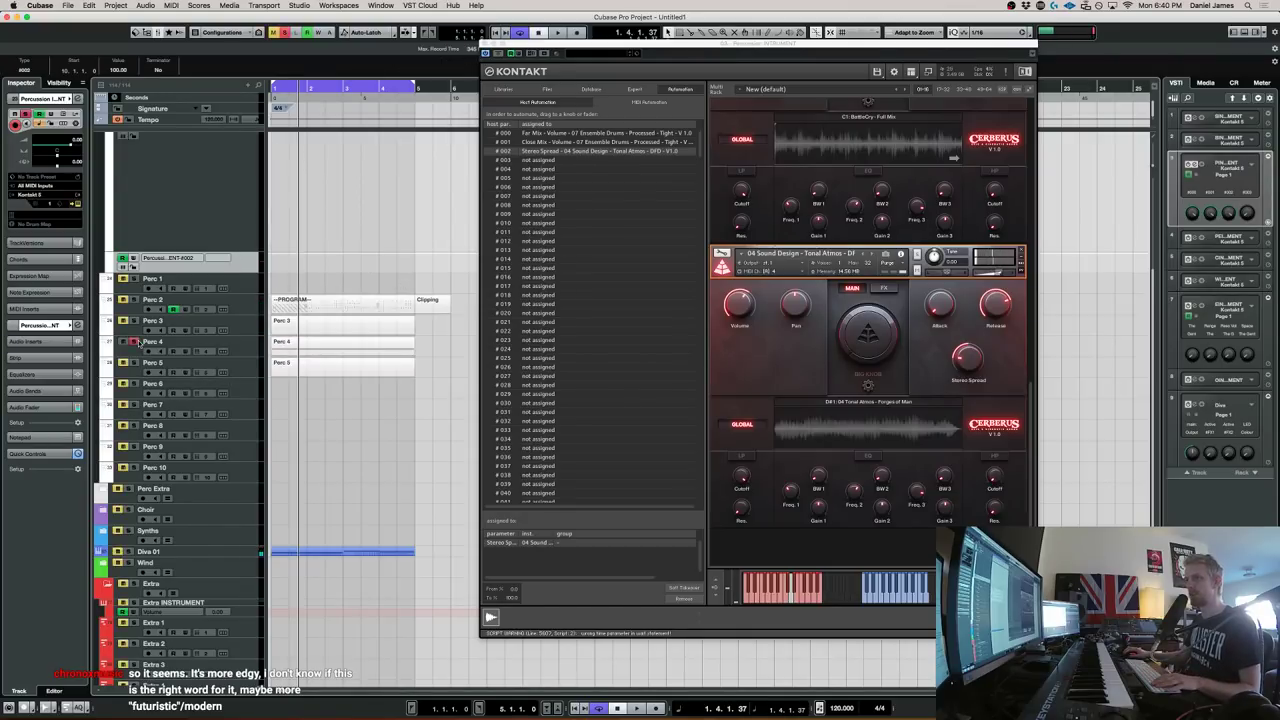
# Redraw the Stereo Spread automation to stay low until bar 3 and rise to bar 5, then play it
pyautogui.click(276, 268)
pyautogui.moveTo(276, 270)
pyautogui.mouseDown()
pyautogui.moveTo(324, 307)
pyautogui.moveTo(447, 295)
pyautogui.mouseUp()
pyautogui.press('space')
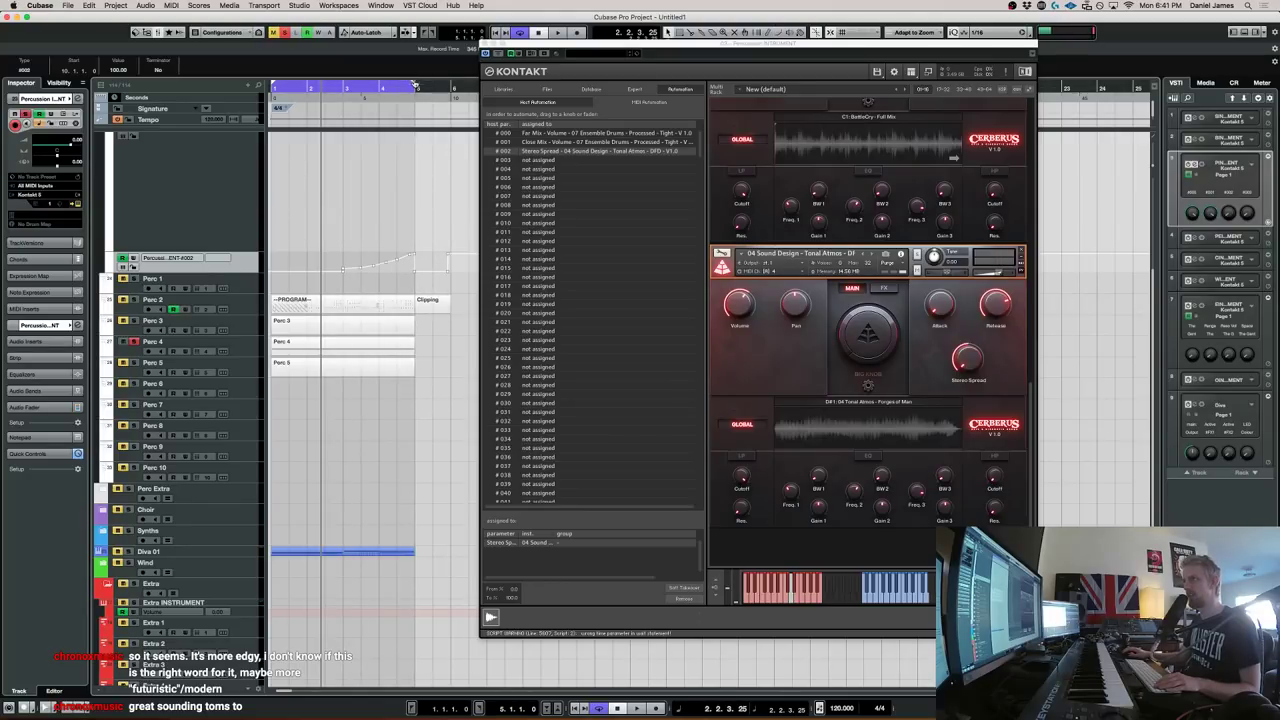
# Extend the cycle range to bar 10, adjust the automation around bar 5 and play the longer range
pyautogui.moveTo(414, 85); pyautogui.dragTo(598, 86)
pyautogui.moveTo(416, 252)
pyautogui.mouseDown()
pyautogui.moveTo(468, 228)
pyautogui.moveTo(430, 241)
pyautogui.moveTo(417, 286)
pyautogui.mouseUp()
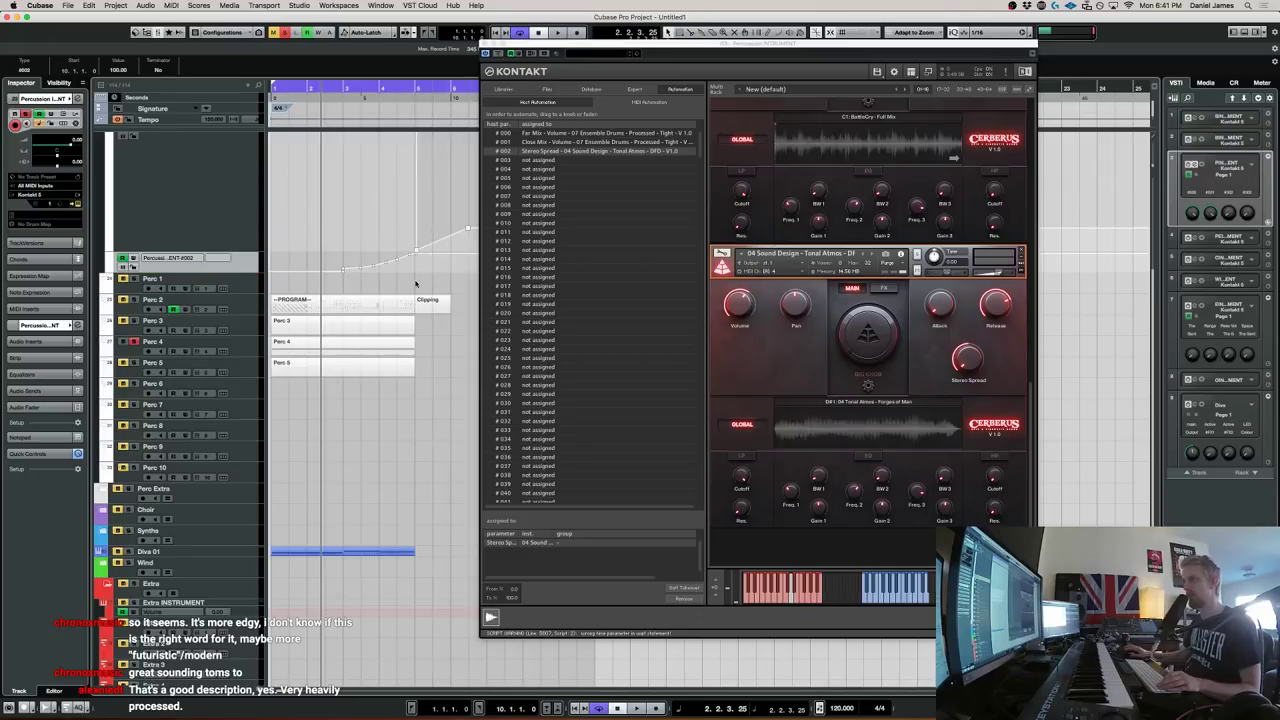
pyautogui.click(409, 328)
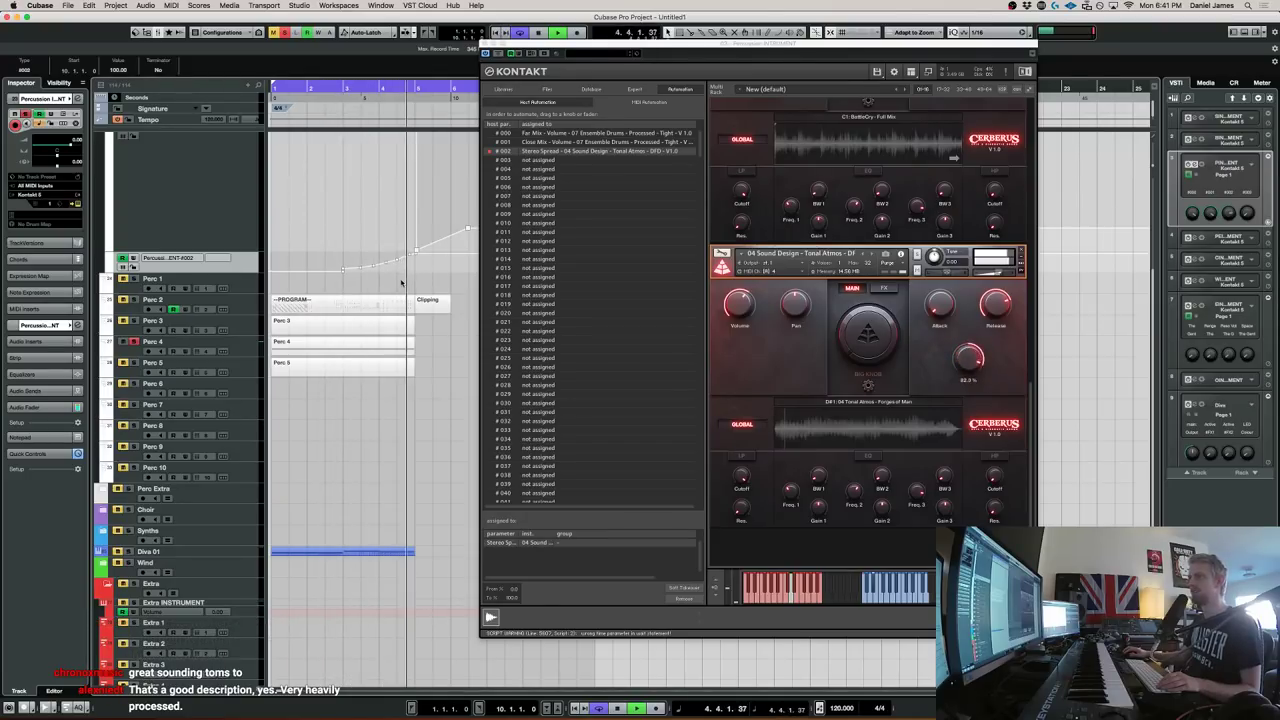
# Stop playback, undo the last automation edit and use the Line tool to draw a Stereo Spread fall from bar 5 past bar 6
pyautogui.click(442, 239)
pyautogui.press('space')
pyautogui.press('super+z')
pyautogui.rightClick(424, 248)
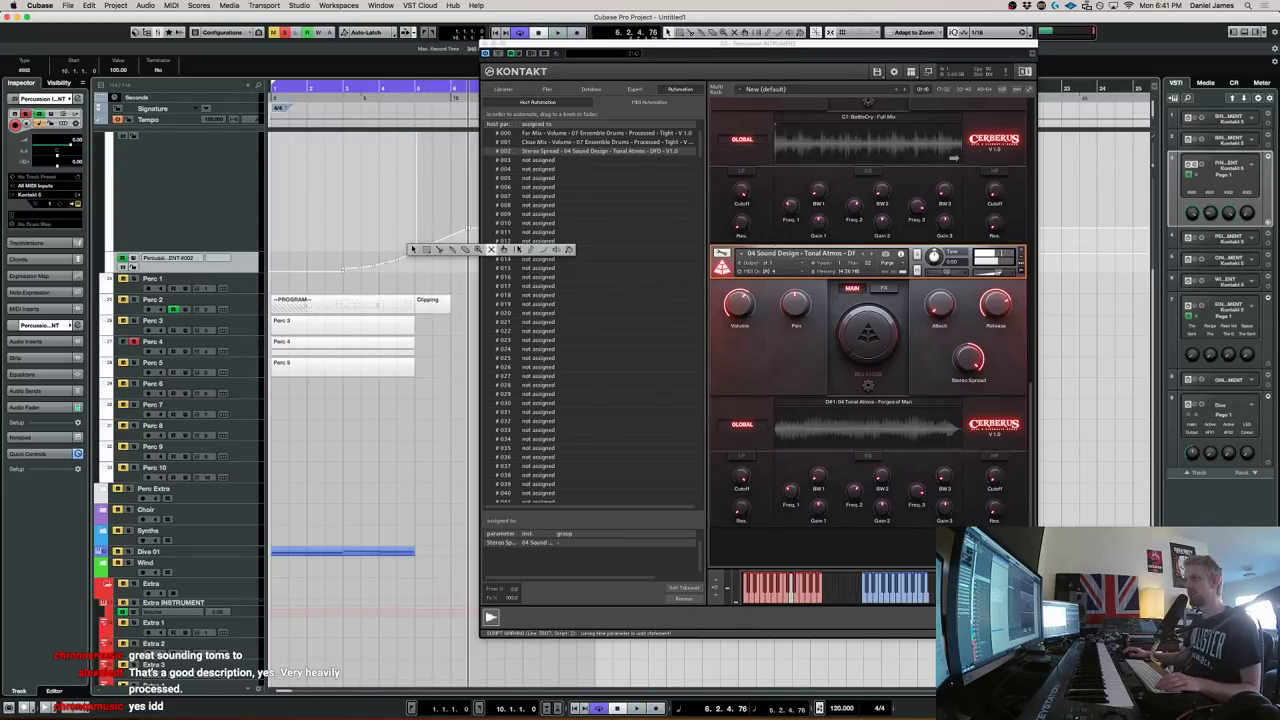
pyautogui.click(542, 250)
pyautogui.moveTo(417, 252); pyautogui.dragTo(466, 272)
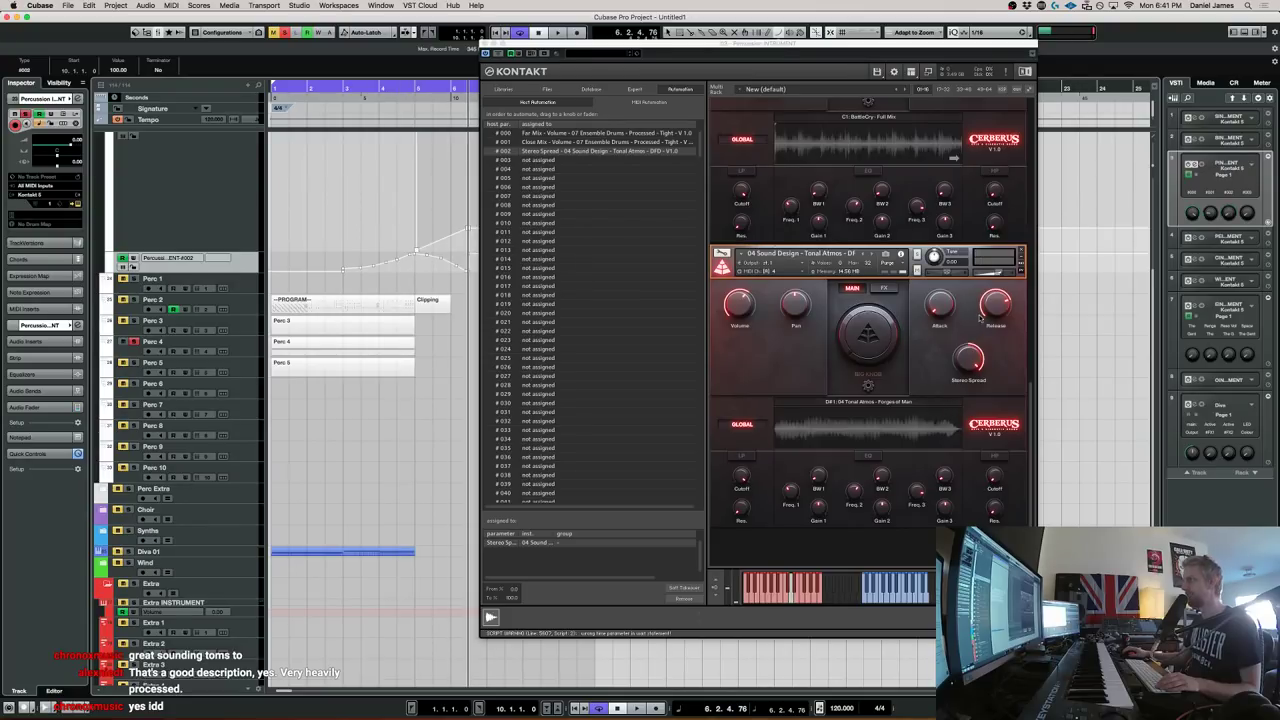
# Play the revised automation, move the Kontakt window aside and hold the Stereo Spread curve at its lowest value to bar 8
pyautogui.press('space')
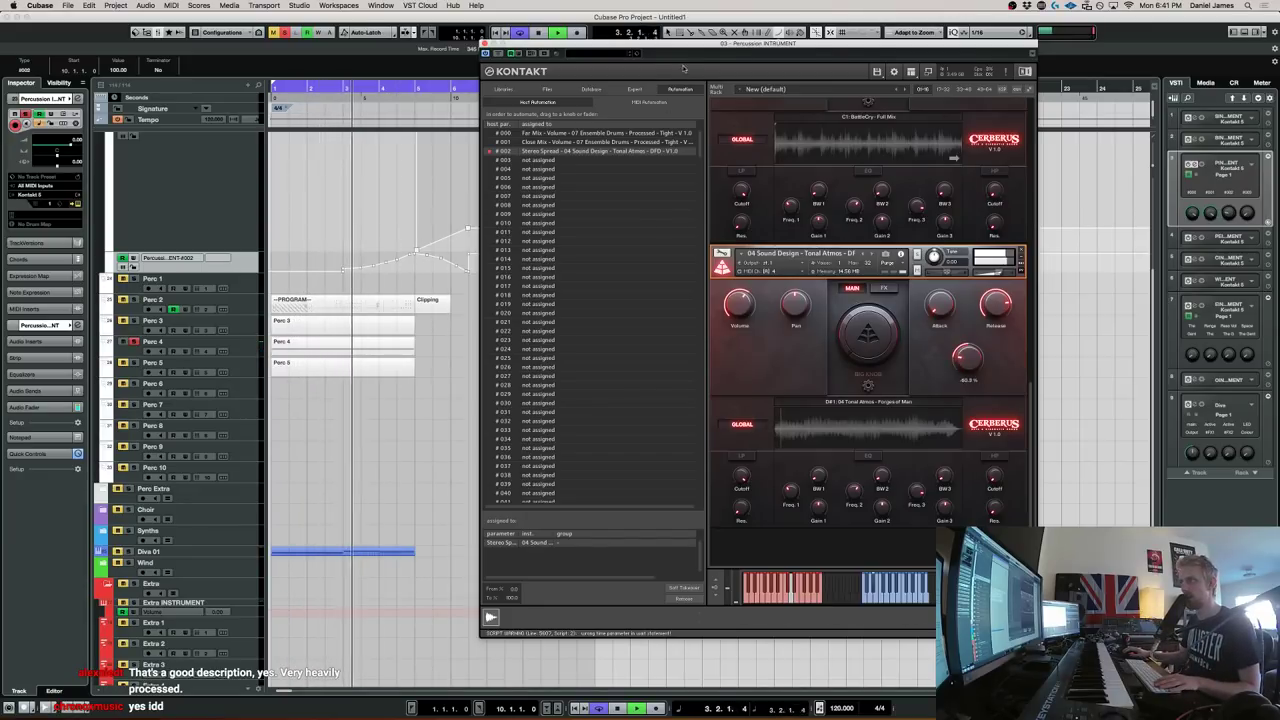
pyautogui.moveTo(683, 68); pyautogui.dragTo(744, 70)
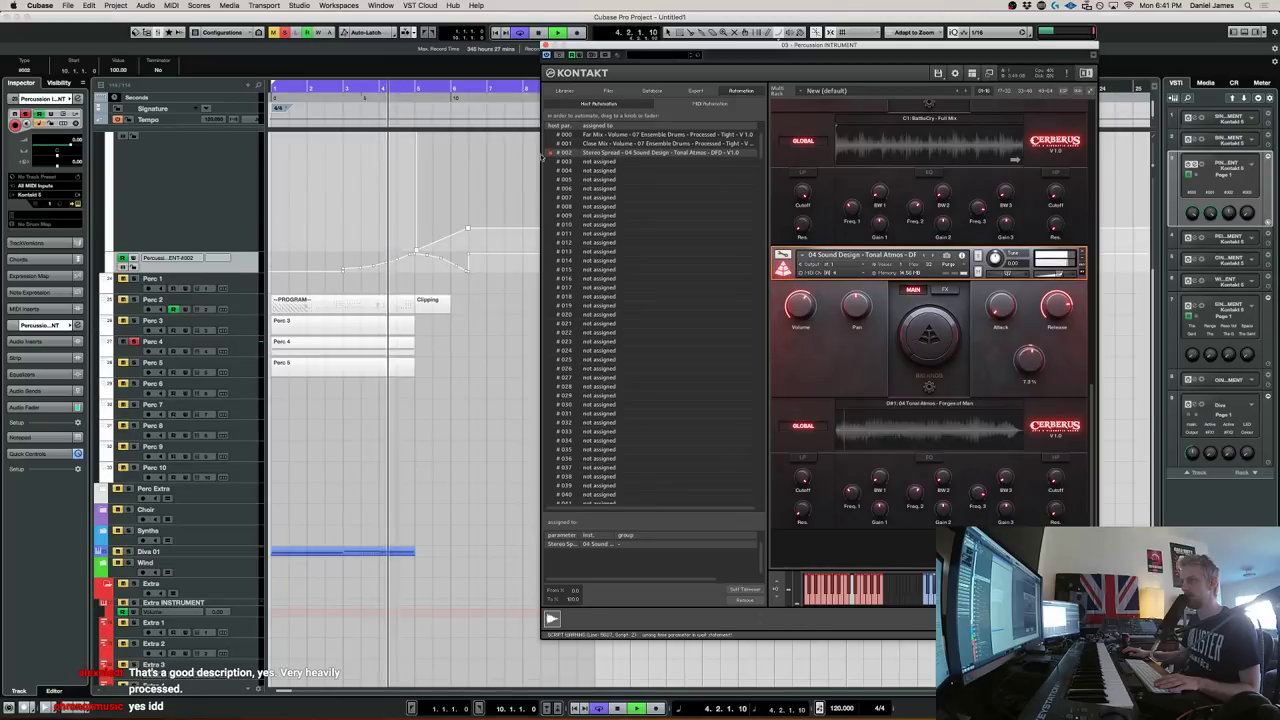
pyautogui.press('1')
pyautogui.moveTo(469, 254); pyautogui.dragTo(498, 287)
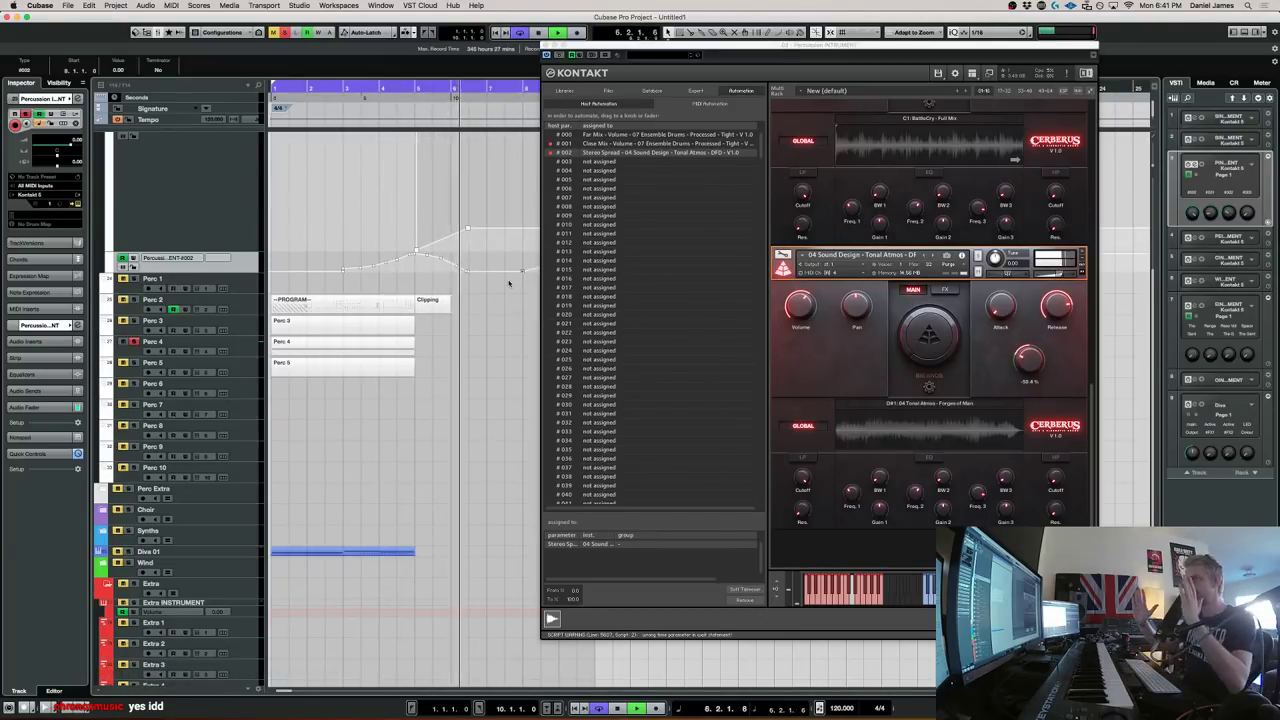
pyautogui.press('space')
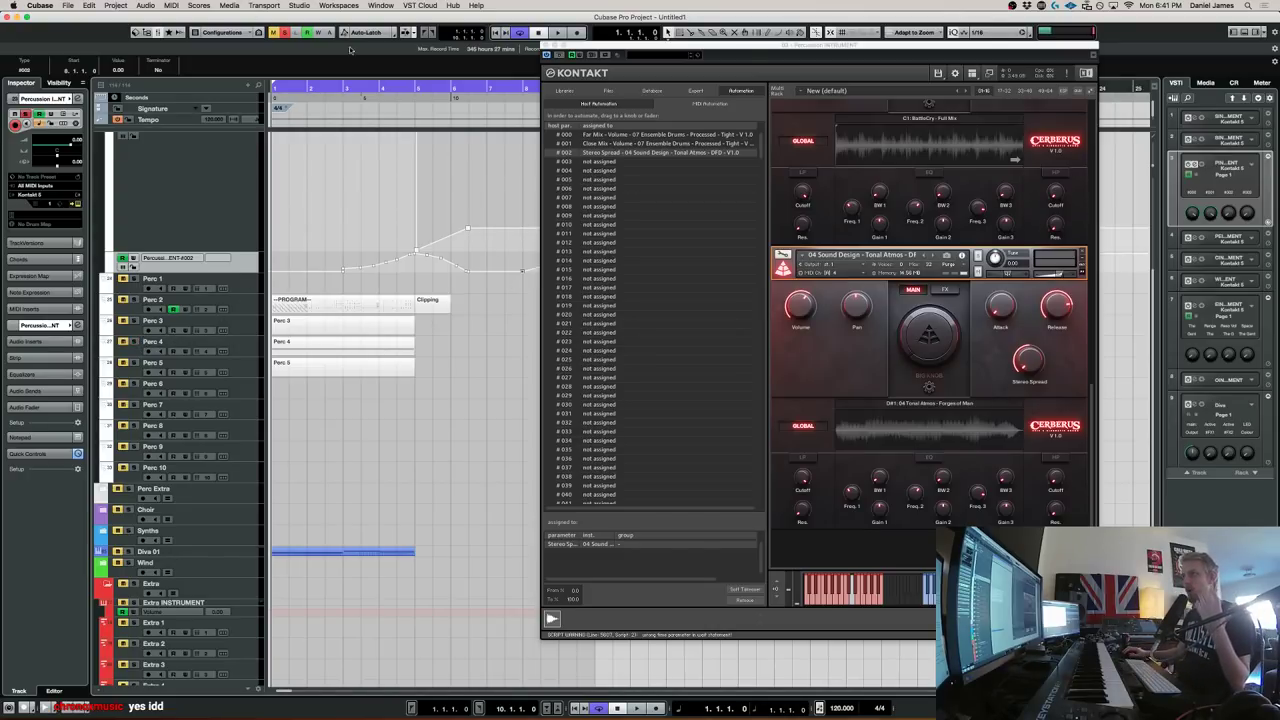
# Clear the Perc 4 solo, move the Kontakt window back over the arrangement and play the full mix with the Stereo Spread automation
pyautogui.click(284, 33)
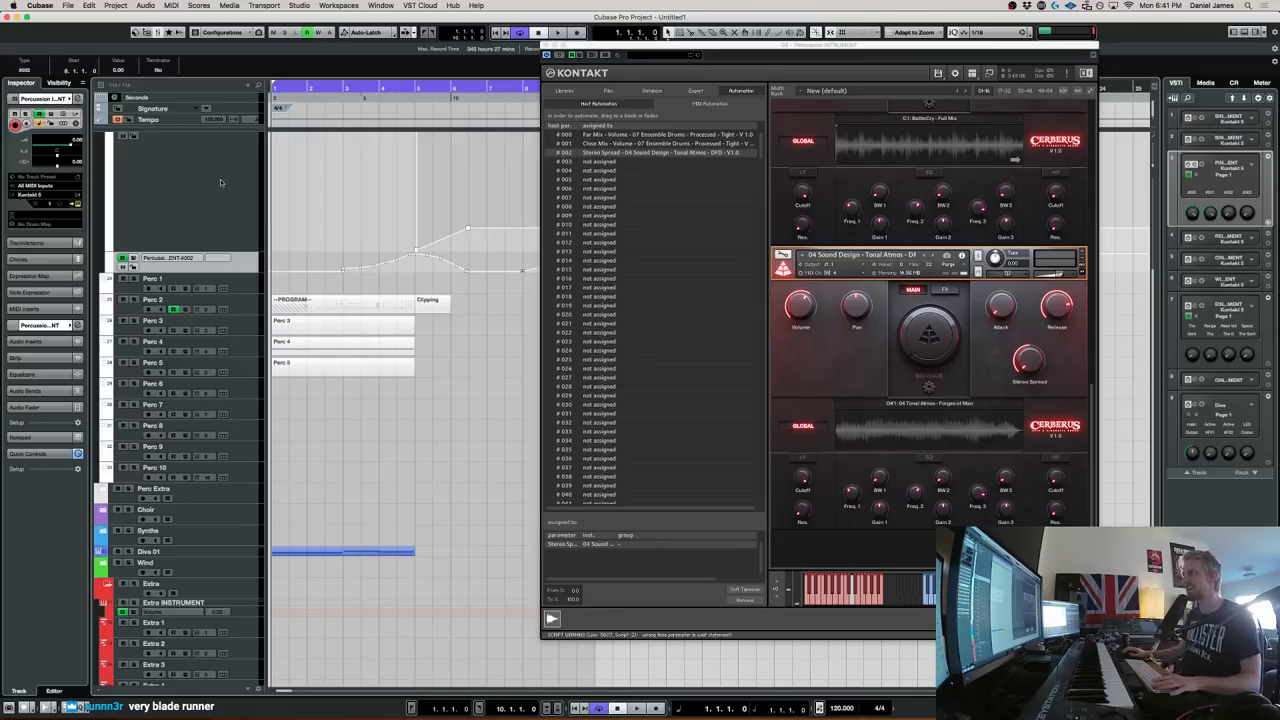
pyautogui.moveTo(733, 45); pyautogui.dragTo(531, 69)
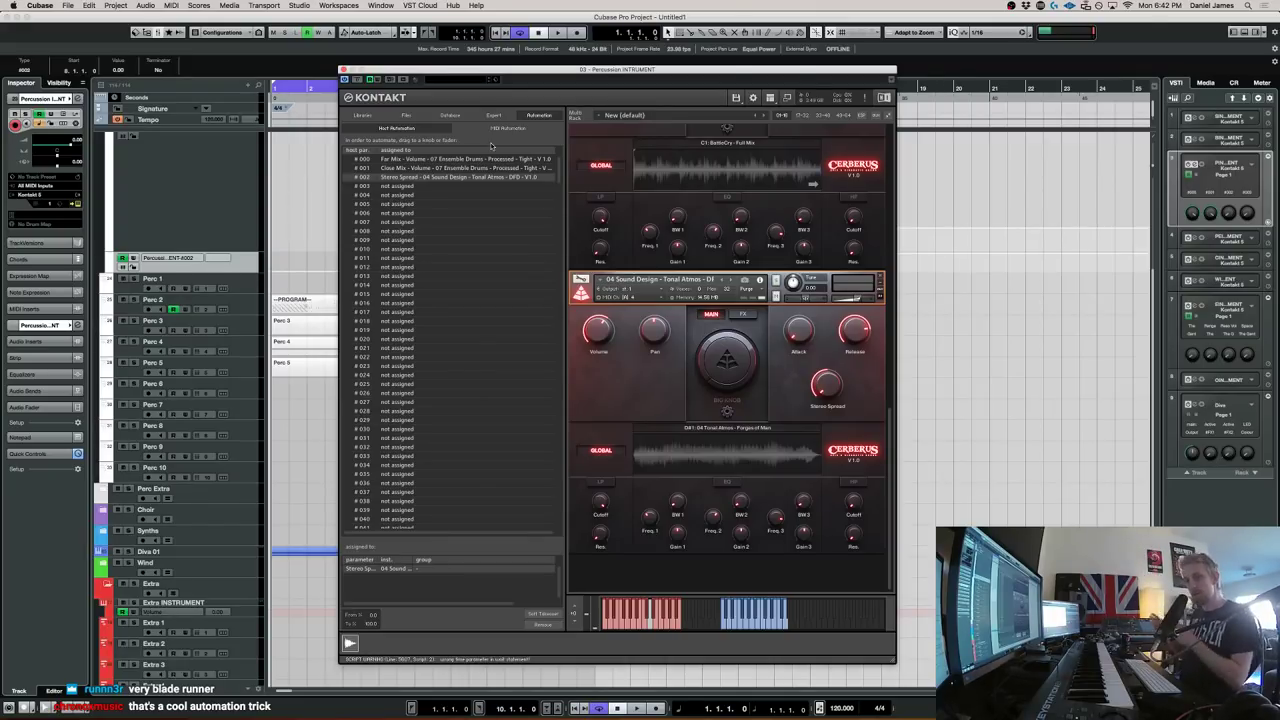
pyautogui.press('space')
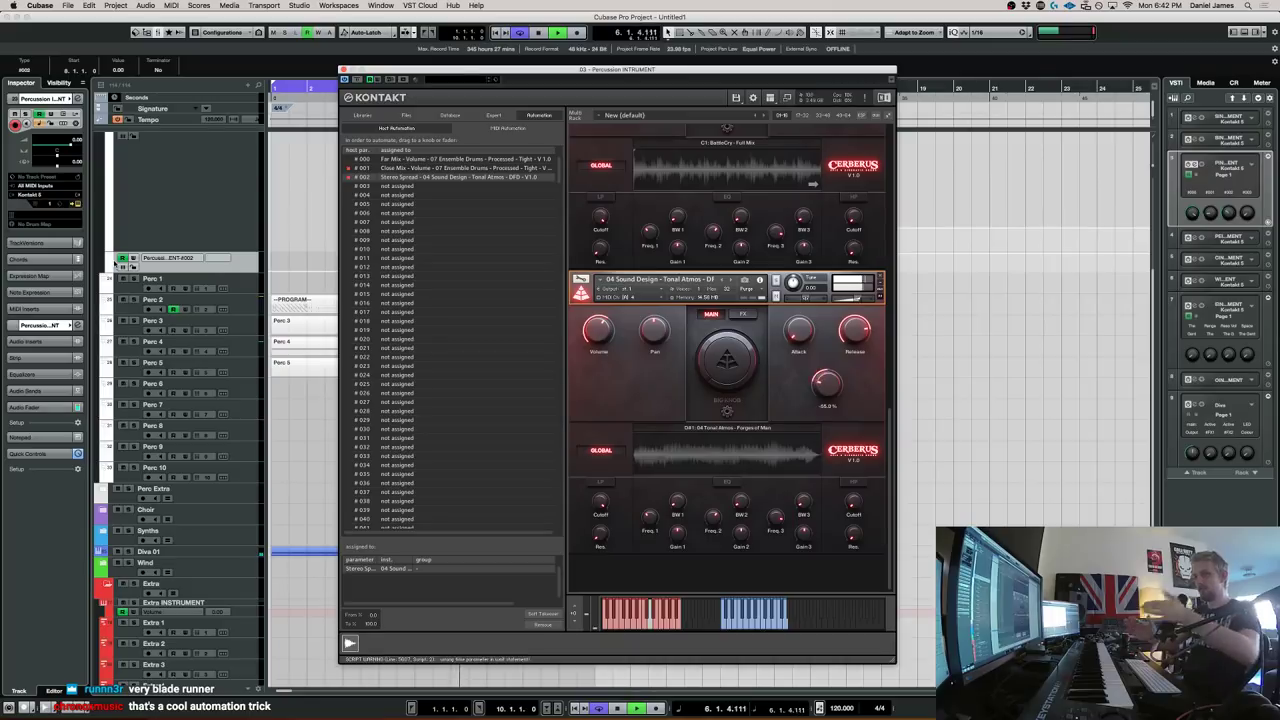
pyautogui.press('space')
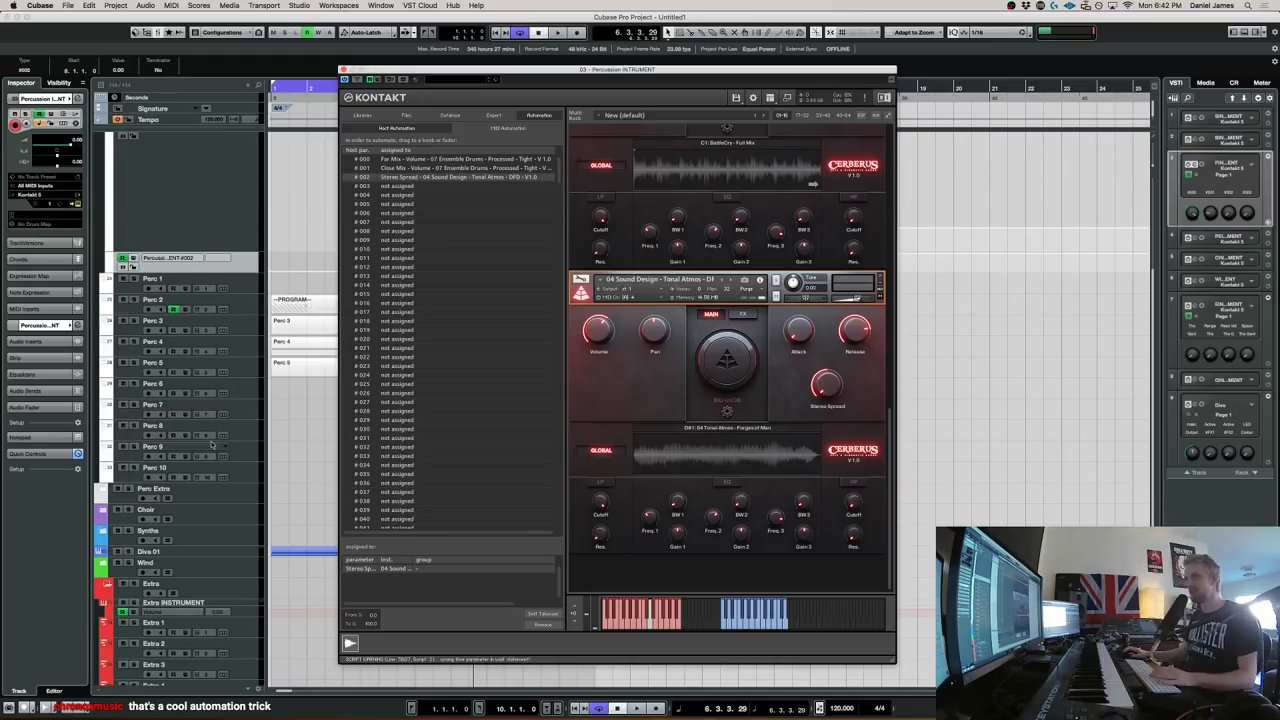
# Replace the Tonal Atmos patch with 06 Sound Design - Atonal Atmos - DFD and select Perc 4 to play it
pyautogui.doubleClick(707, 582)
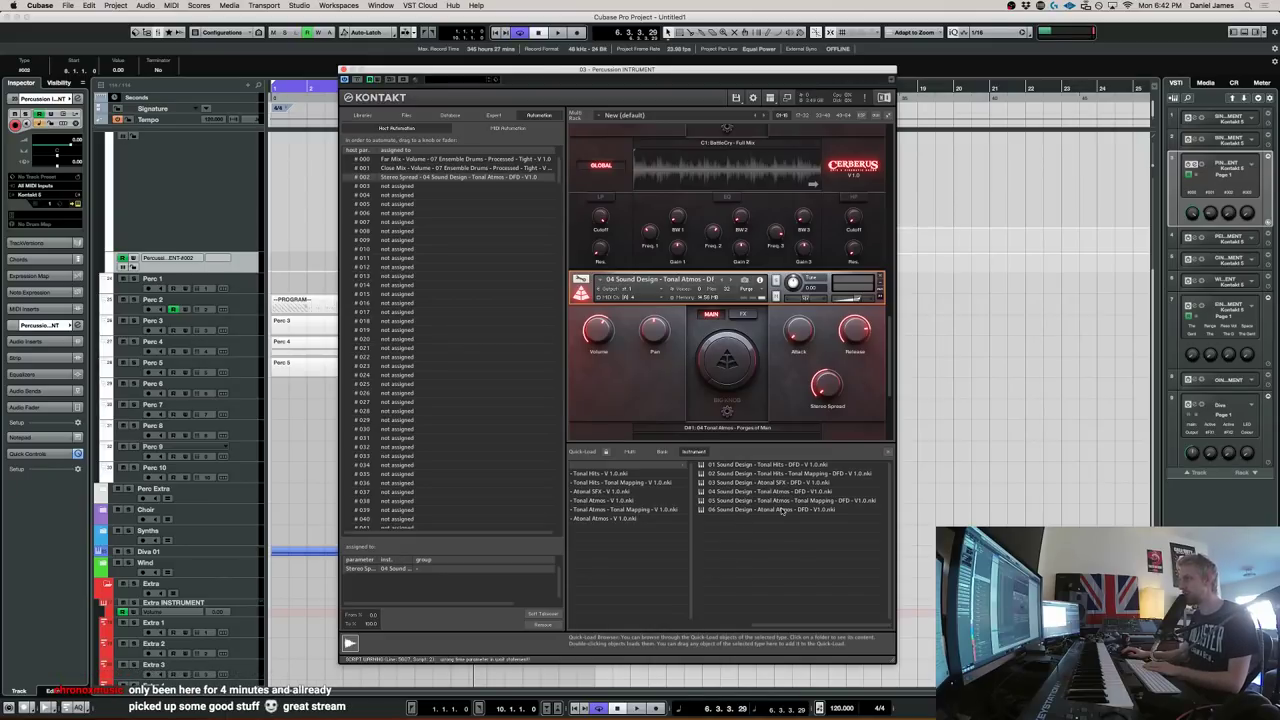
pyautogui.moveTo(779, 512); pyautogui.dragTo(738, 393)
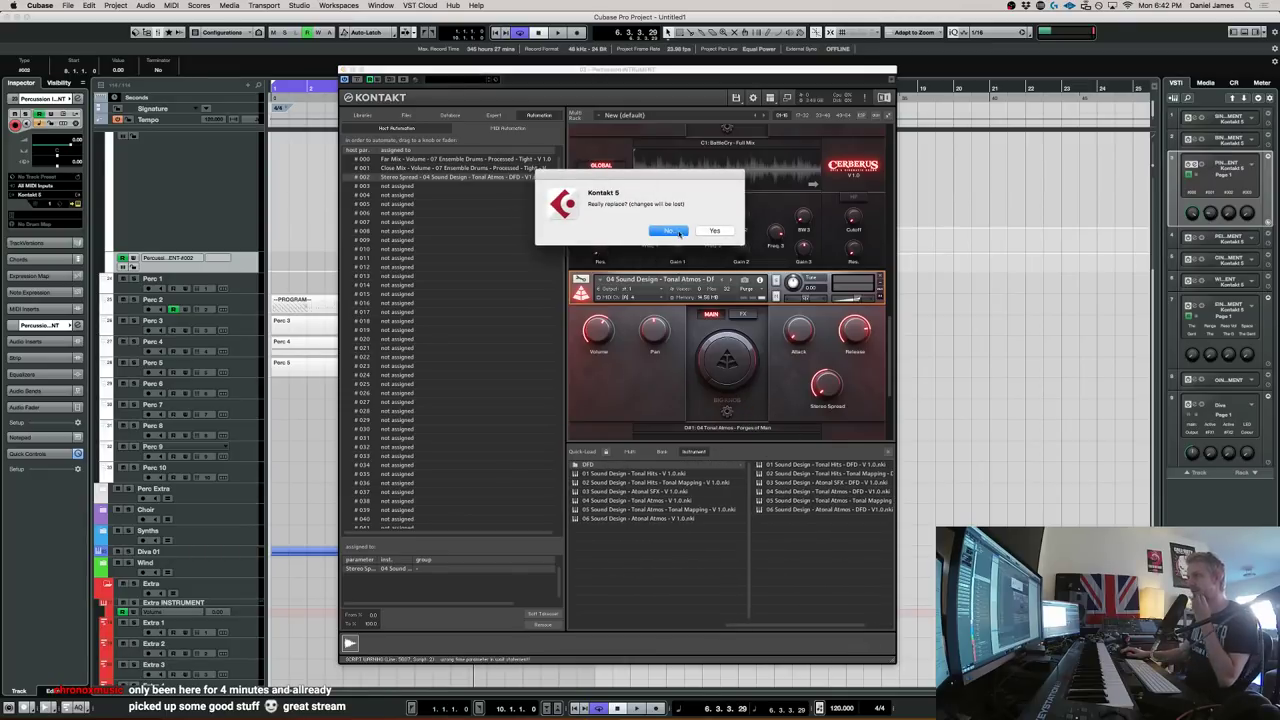
pyautogui.click(713, 233)
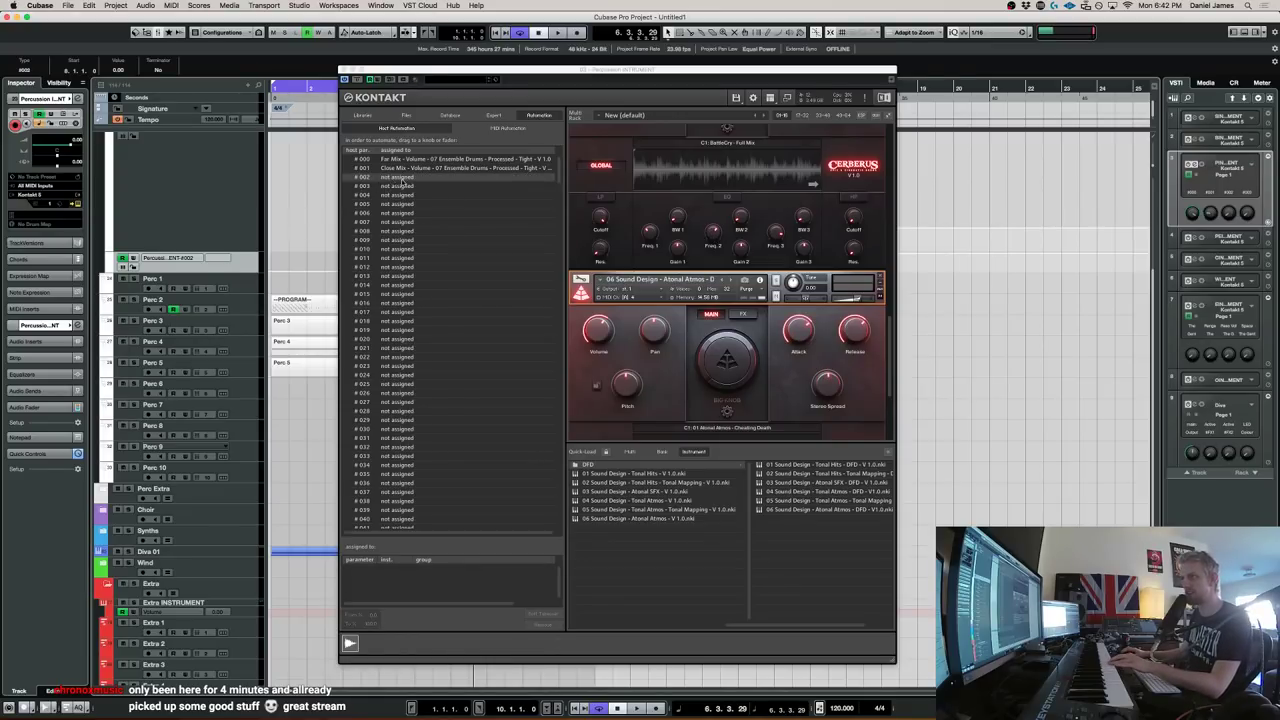
pyautogui.scroll(-3, 800, 375)
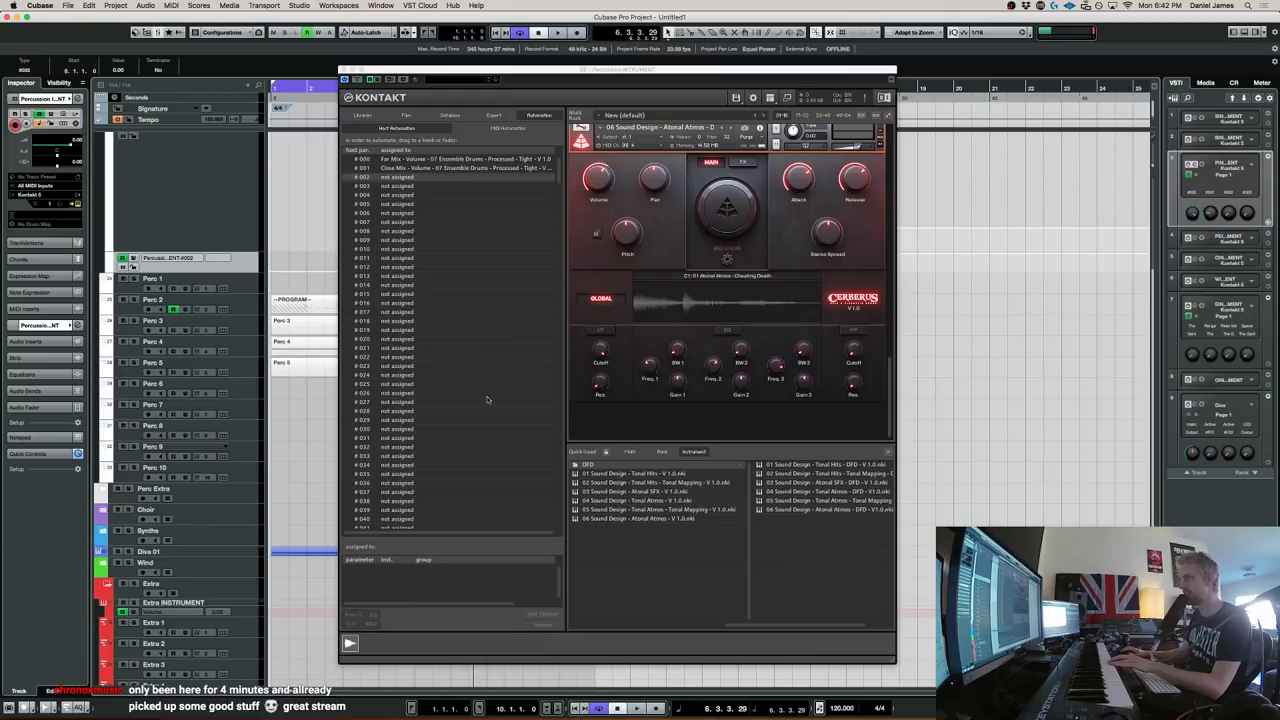
pyautogui.click(254, 393)
pyautogui.click(230, 346)
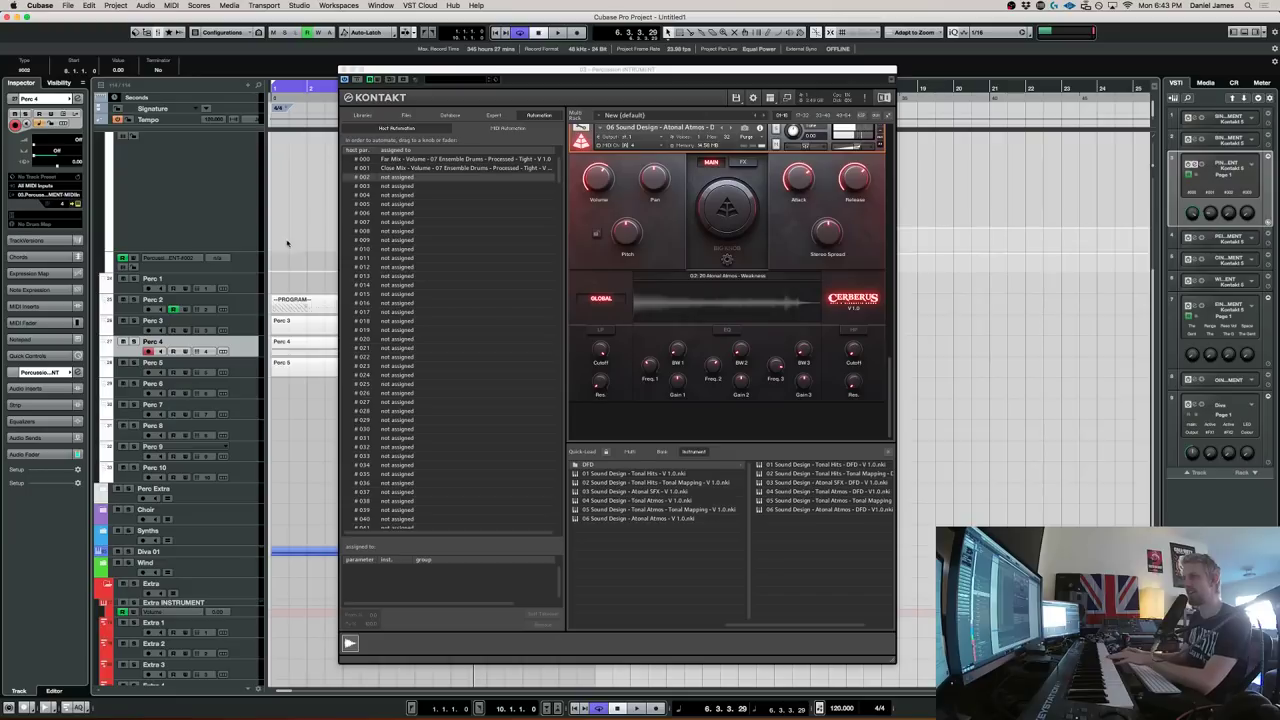
# Assign the Atonal Atmos patch's Stereo Spread to host automation #002 and move the Kontakt window off the arrangement
pyautogui.scroll(3, 287, 242)
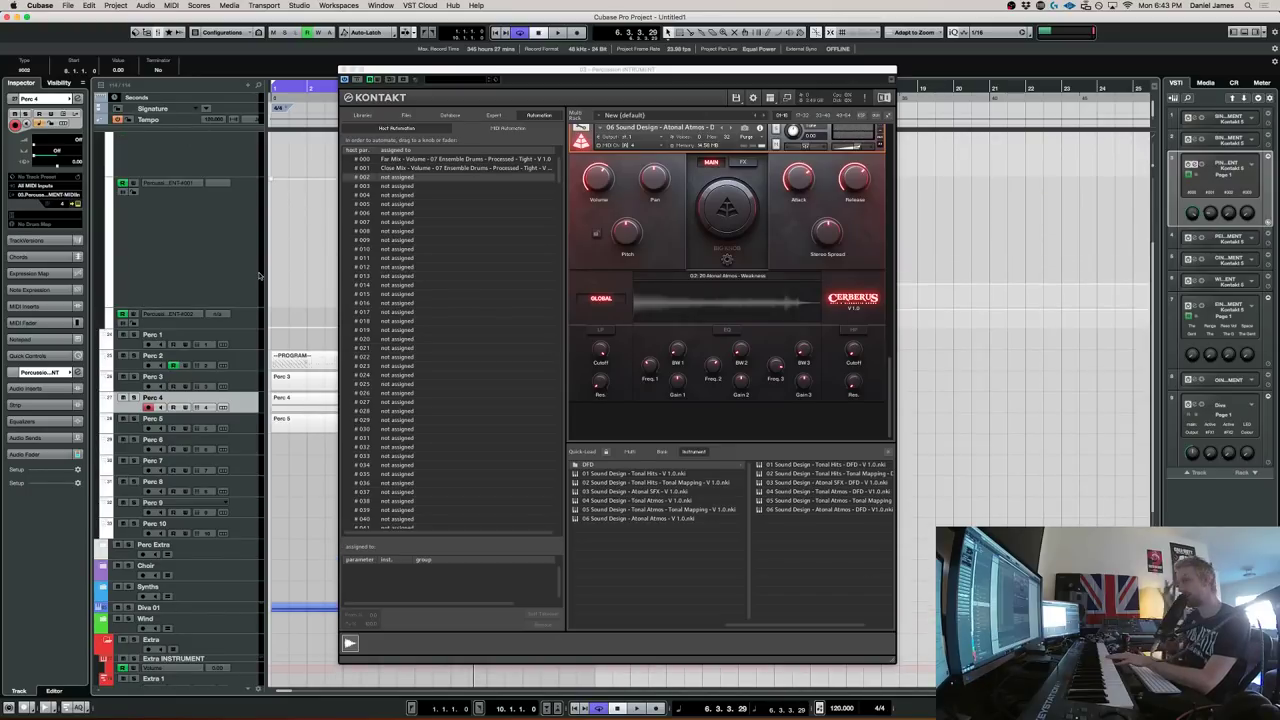
pyautogui.click(415, 203)
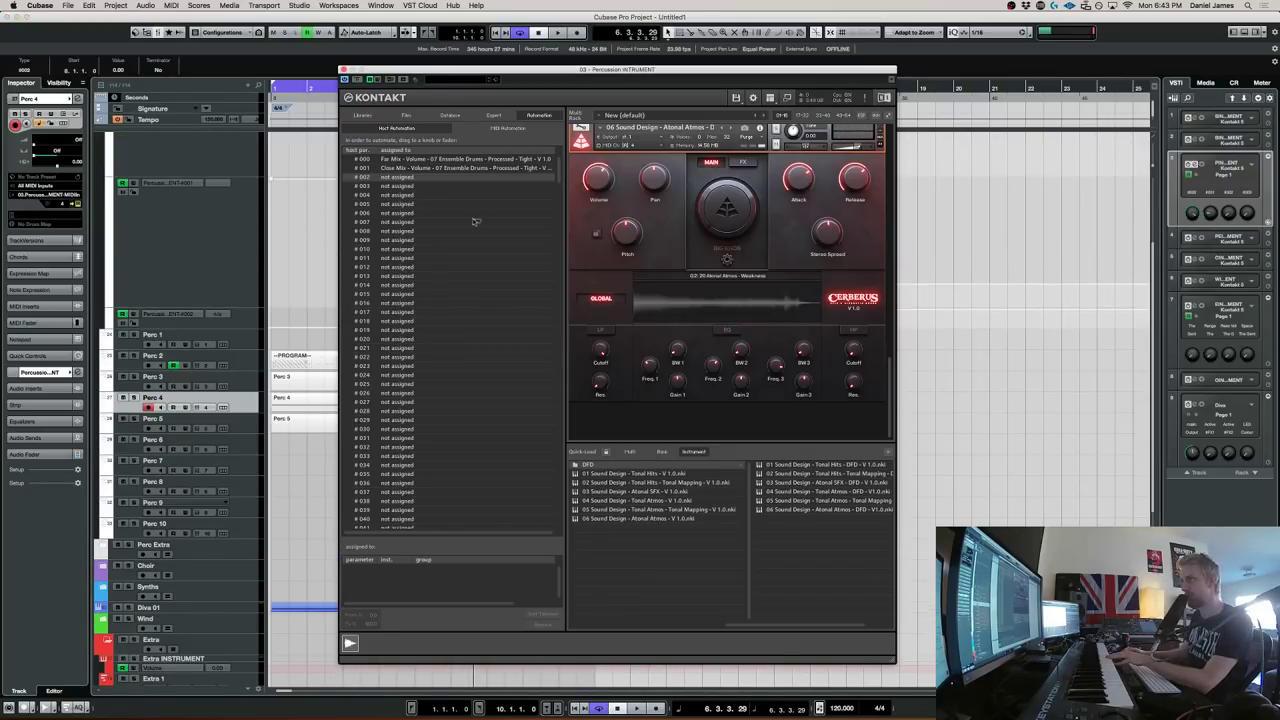
pyautogui.moveTo(826, 238); pyautogui.dragTo(822, 236)
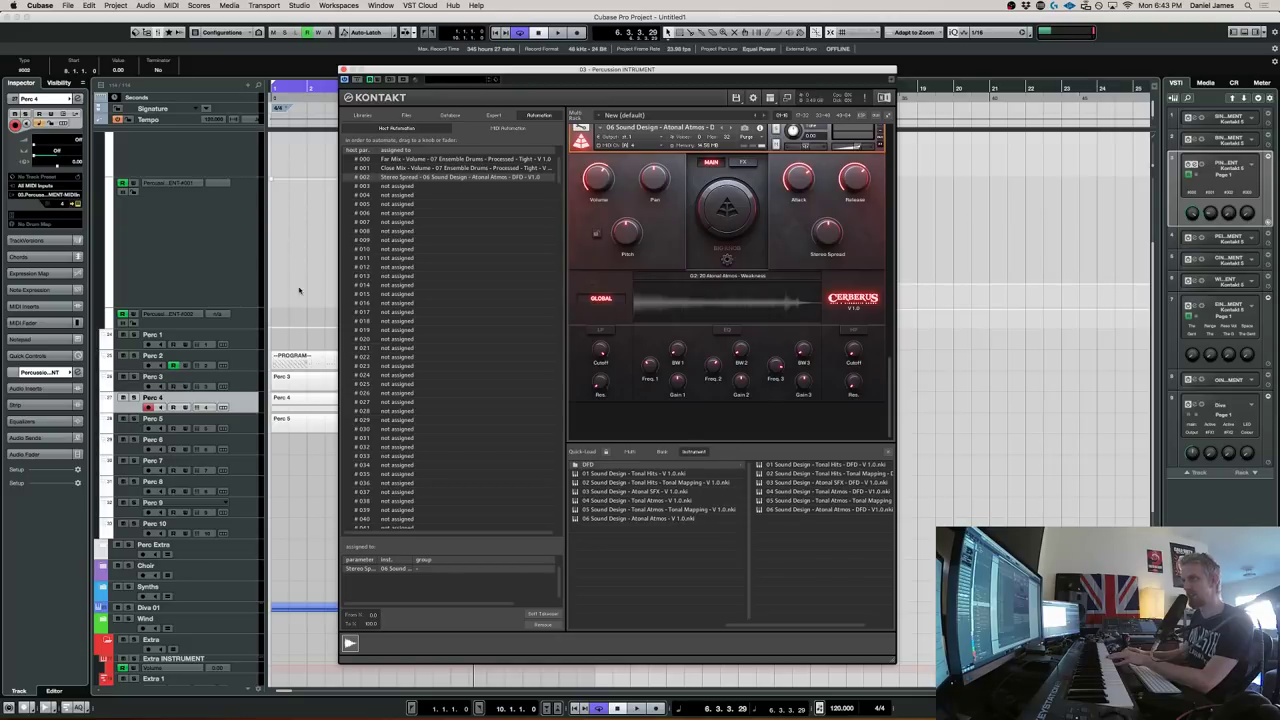
pyautogui.click(284, 320)
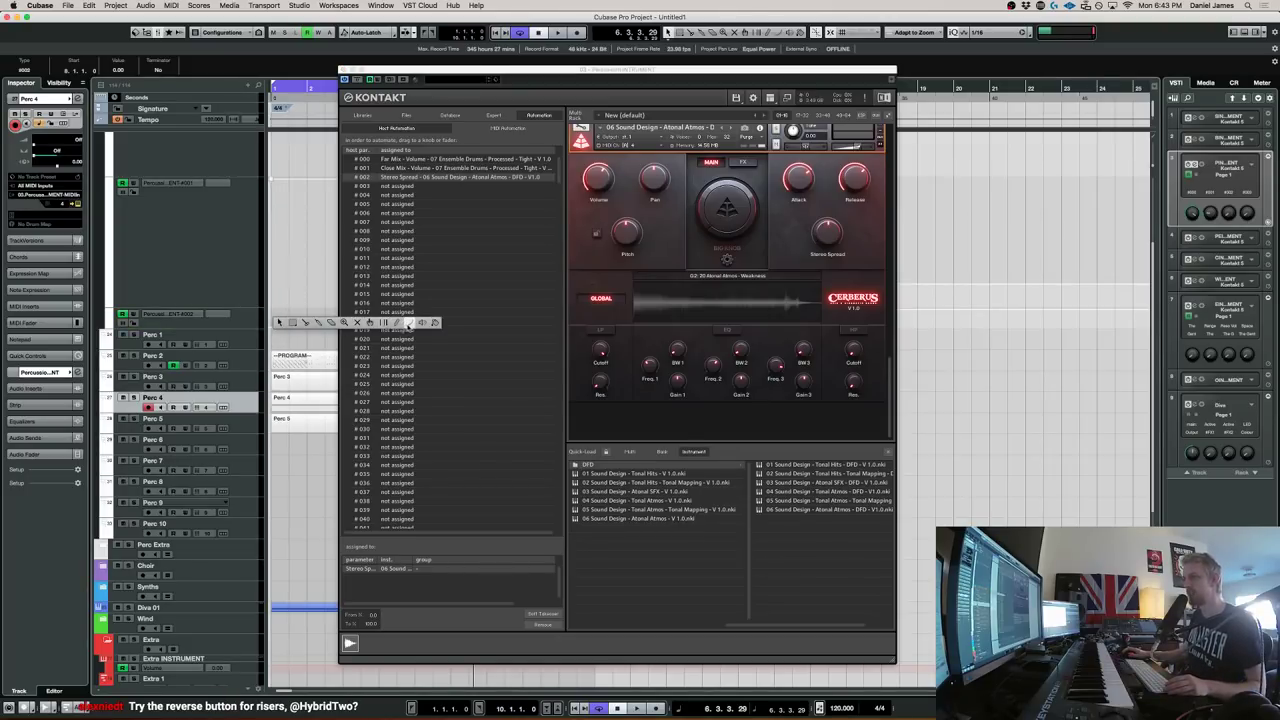
pyautogui.click(355, 77)
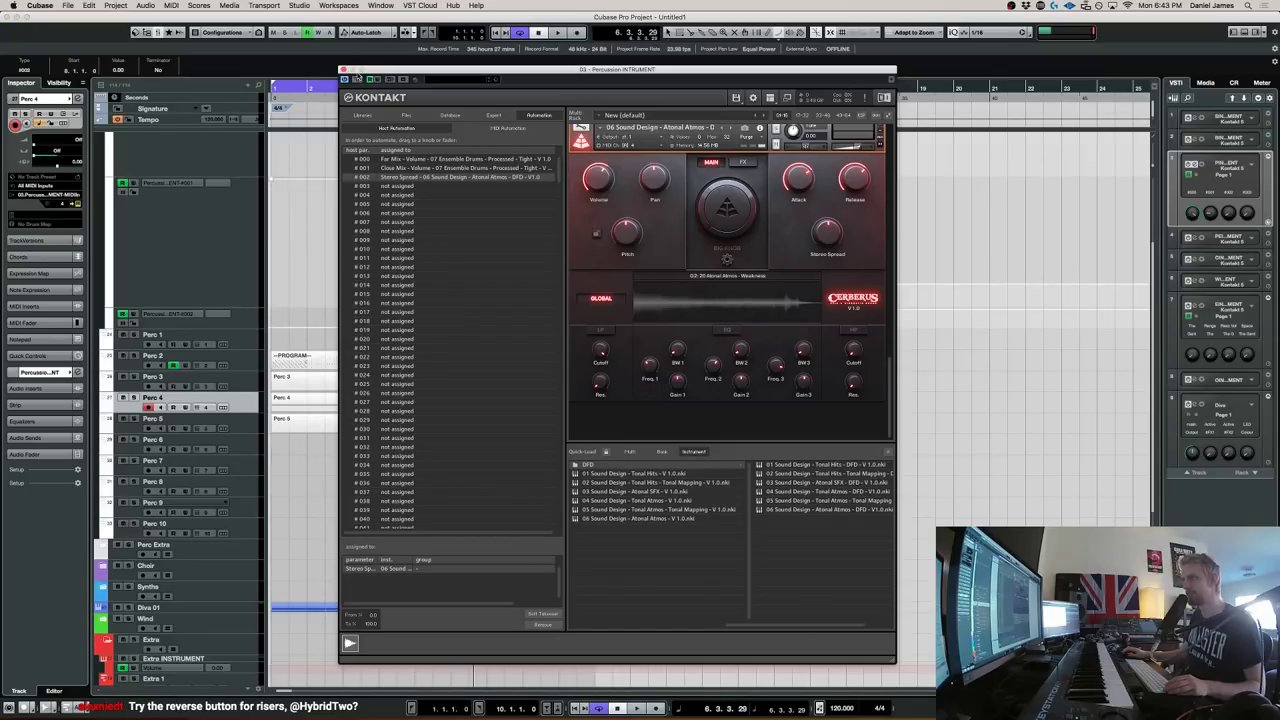
pyautogui.moveTo(370, 75); pyautogui.dragTo(595, 66)
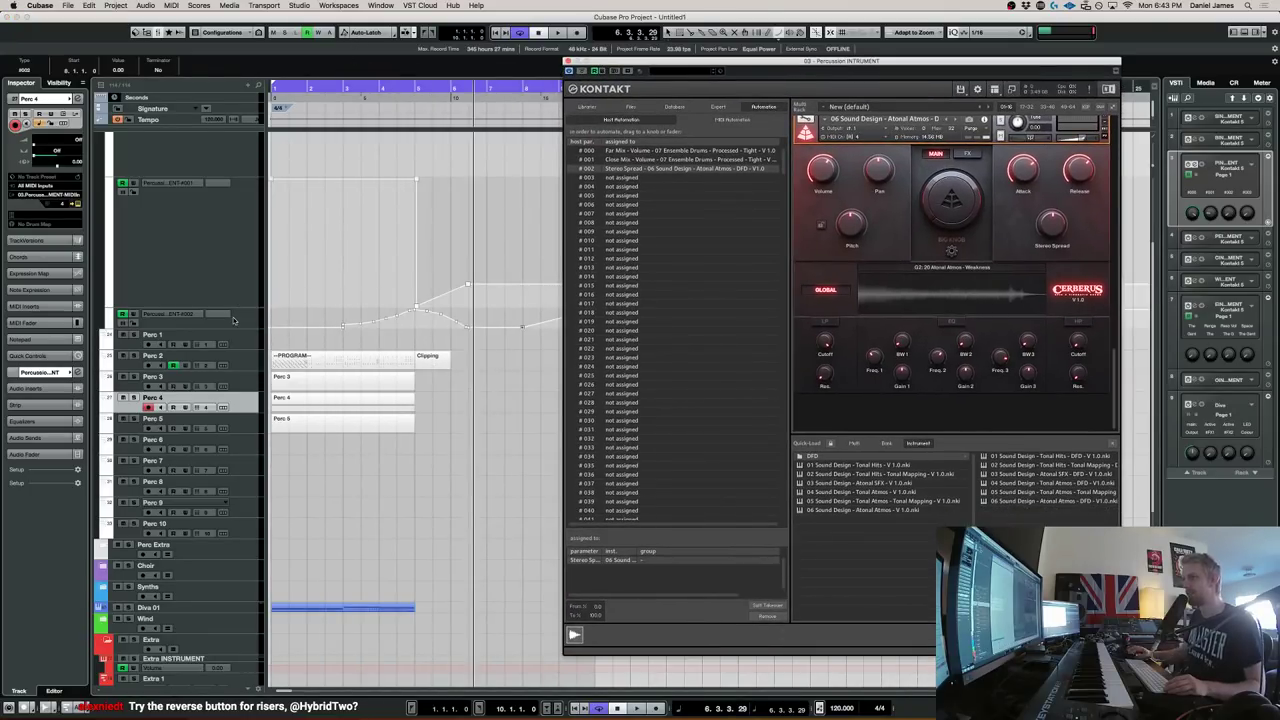
# Solo Perc 4, transpose the long note in its MIDI part to E1 and play it with the Atonal Atmos patch
pyautogui.click(135, 398)
pyautogui.press('space')
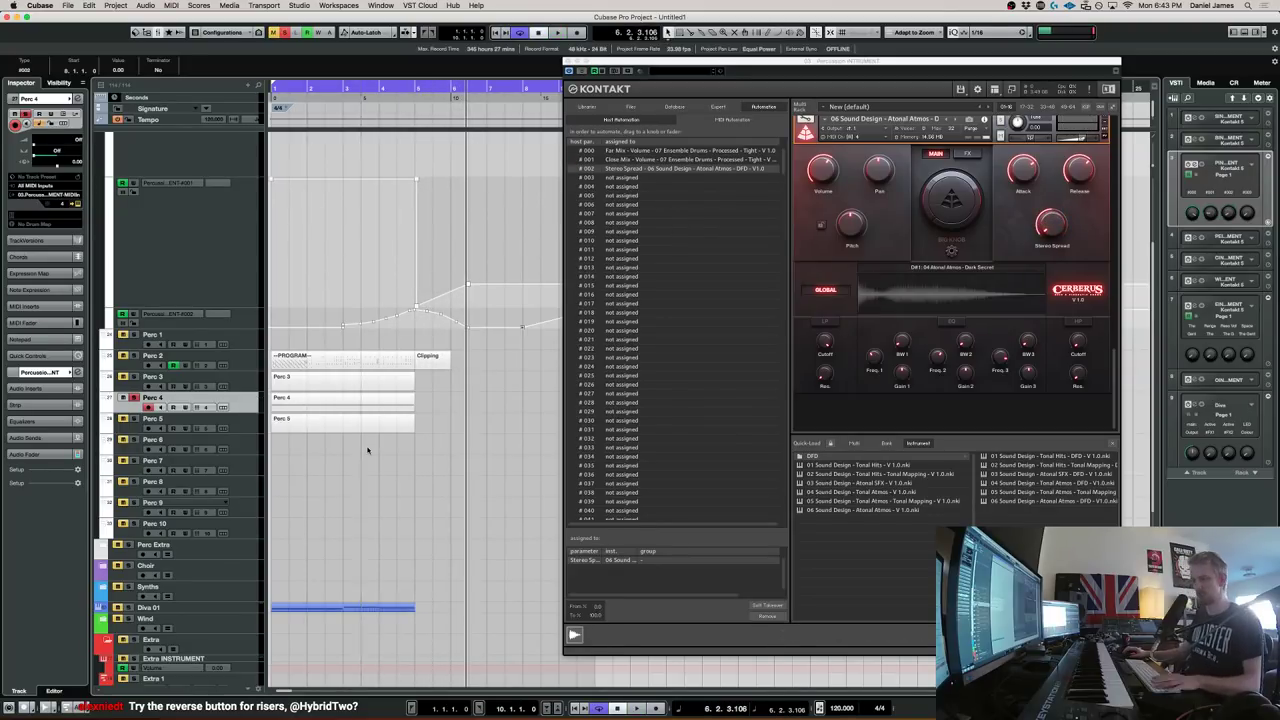
pyautogui.doubleClick(352, 399)
pyautogui.click(256, 576)
pyautogui.press('Up')
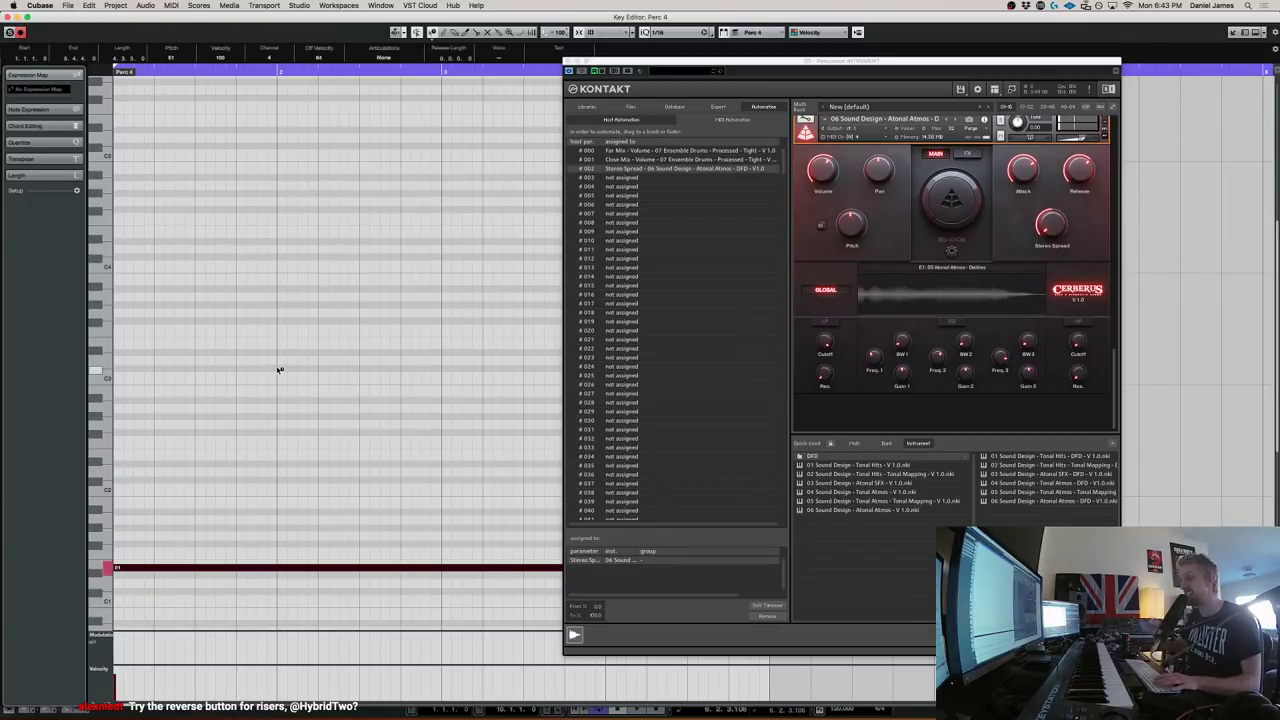
pyautogui.press('space')
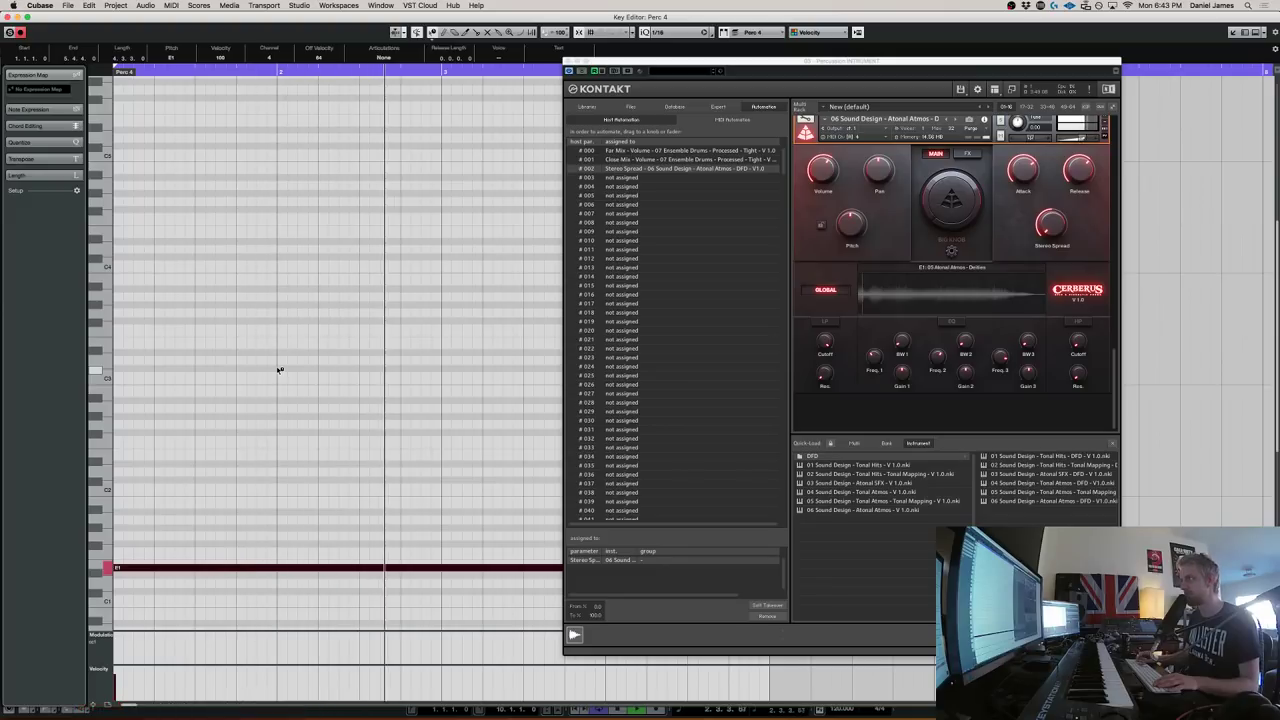
# Try out the patch's Big Knob, assign it to host automation #003 and close the Key Editor
pyautogui.moveTo(957, 203); pyautogui.dragTo(965, 153)
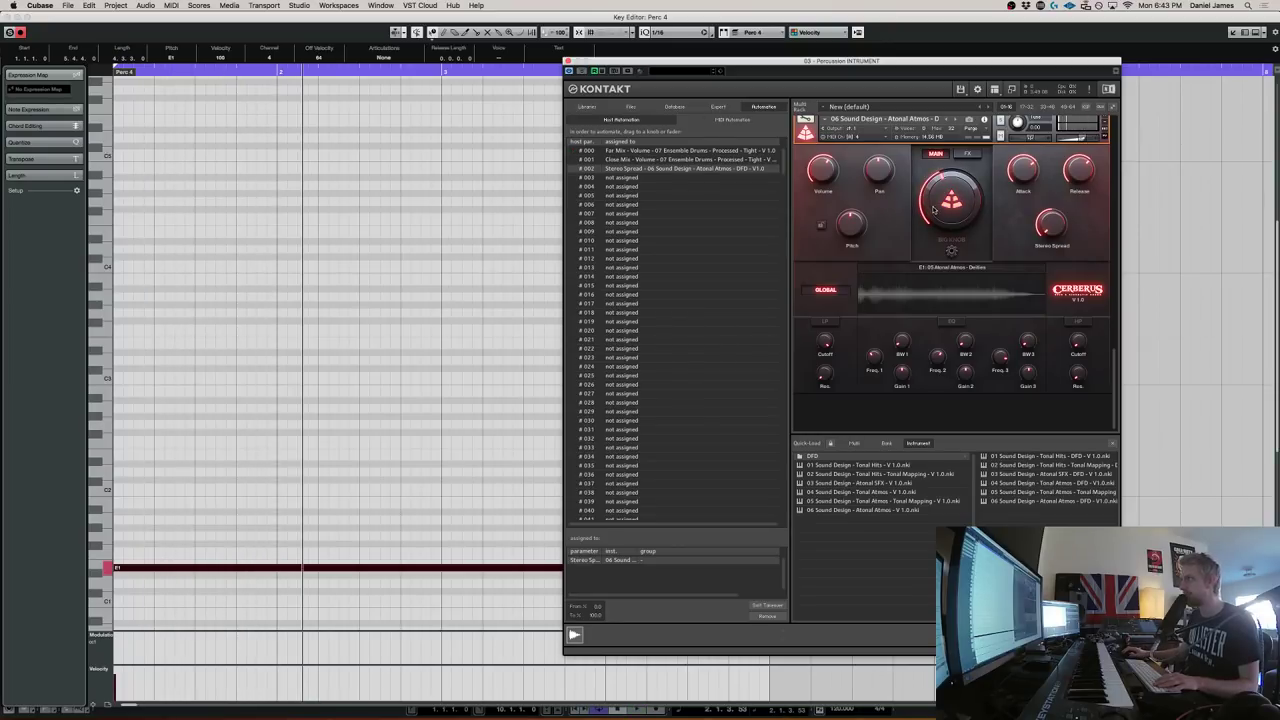
pyautogui.moveTo(589, 181); pyautogui.dragTo(925, 198)
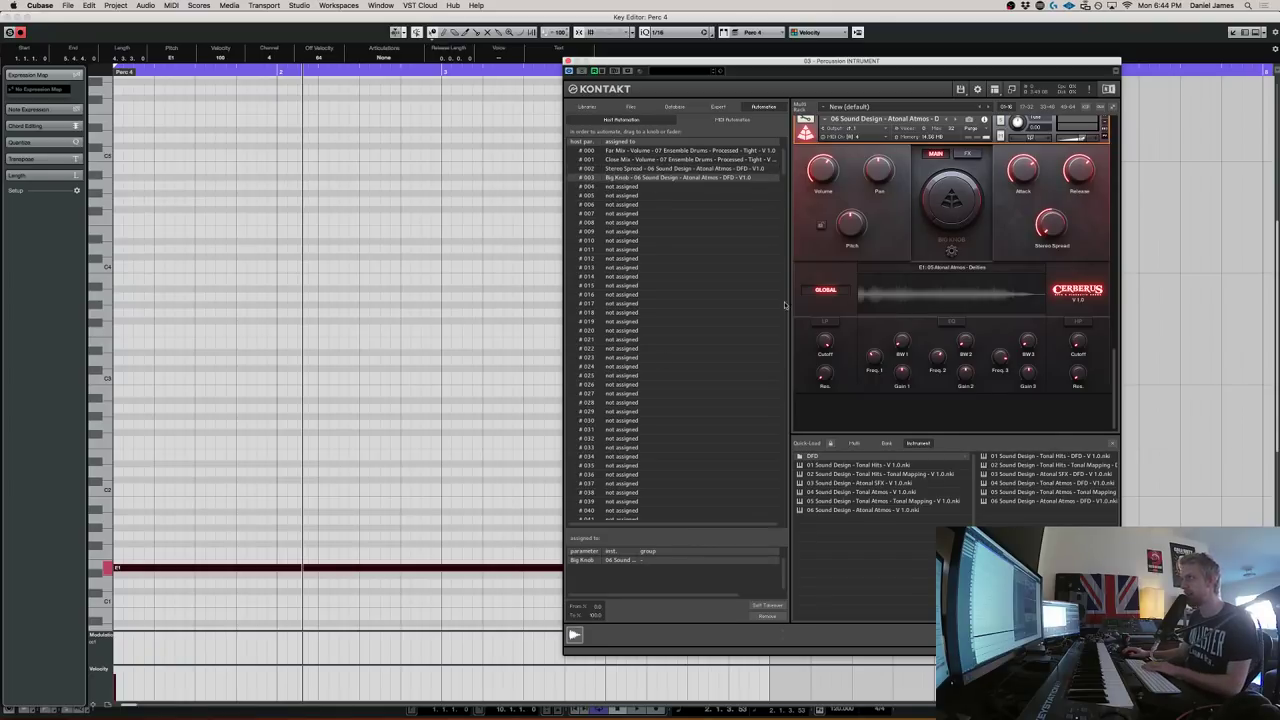
pyautogui.click(300, 268)
pyautogui.press('Return')
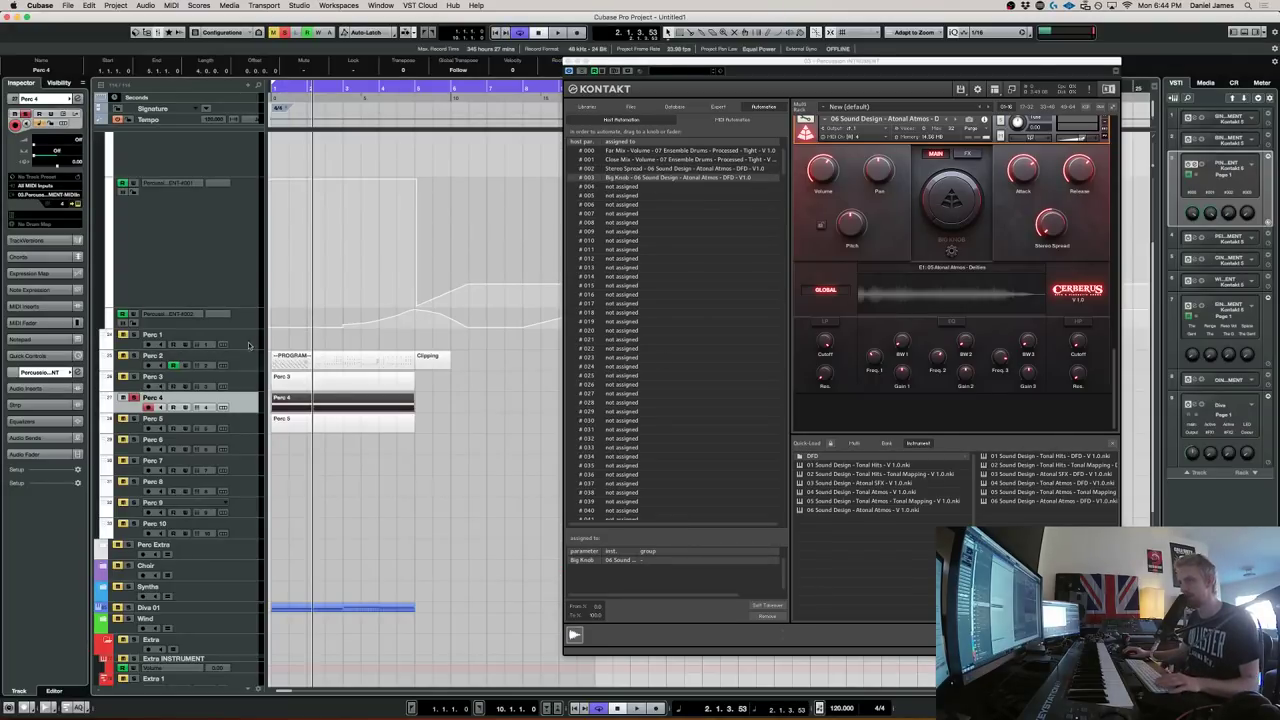
# Enable automation writing on the Percussion INTRUMENT track and record Big Knob movements from the start past bar 6
pyautogui.scroll(3, 224, 246)
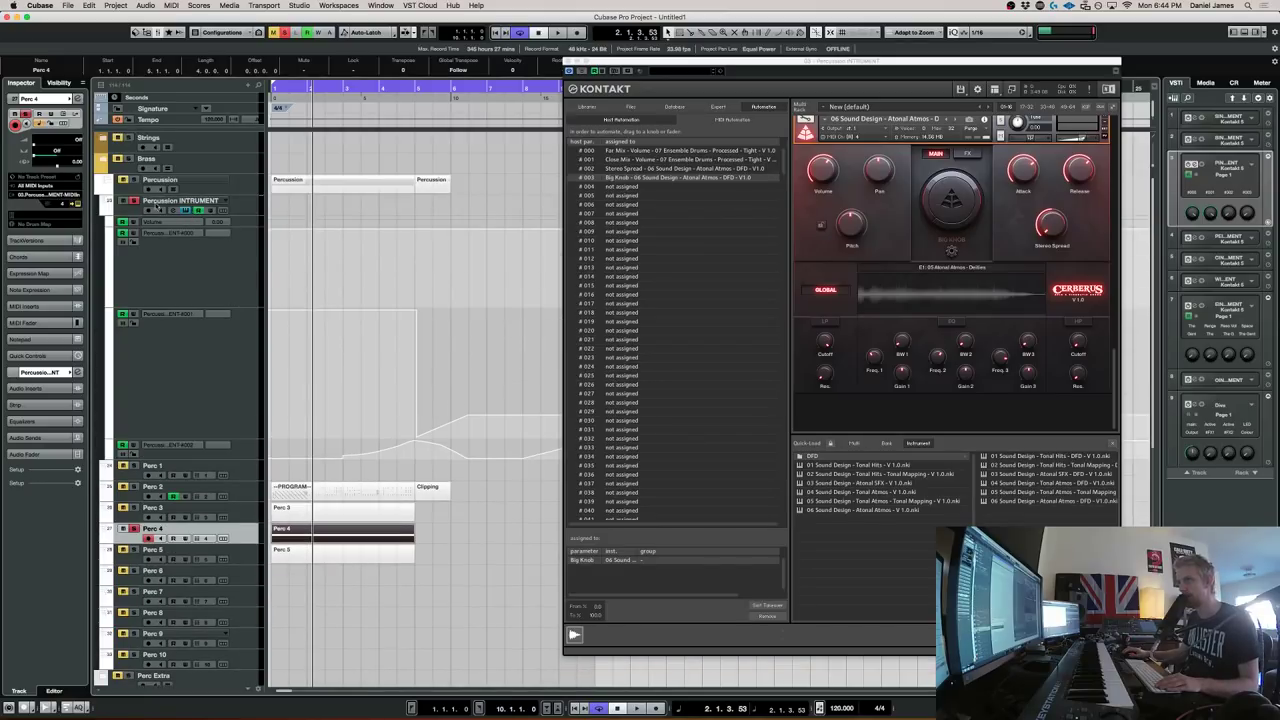
pyautogui.click(209, 211)
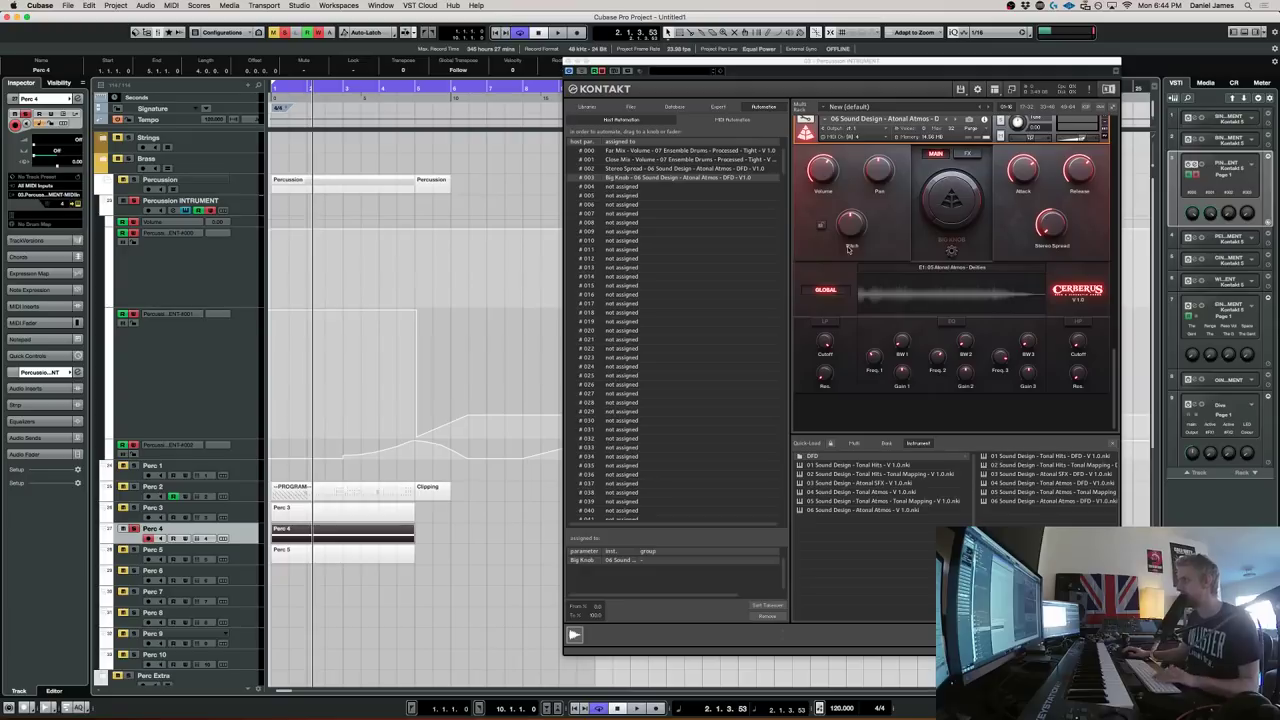
pyautogui.moveTo(952, 202); pyautogui.dragTo(955, 126)
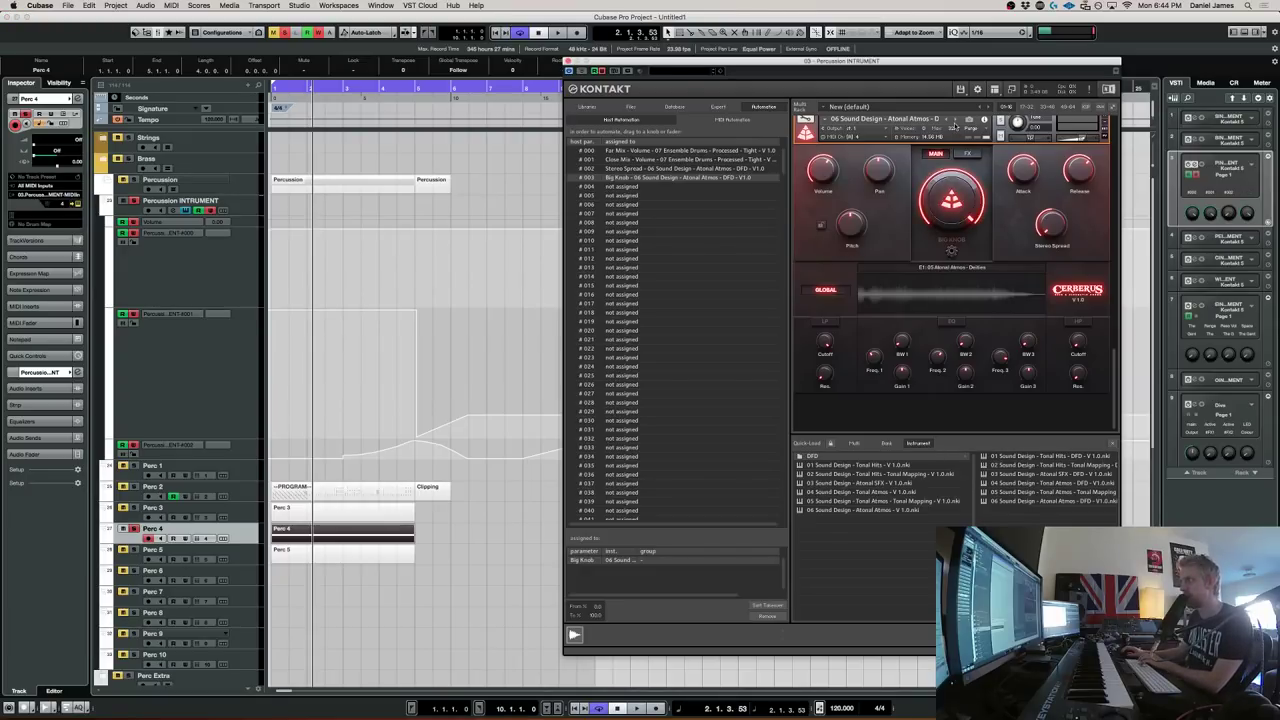
pyautogui.press('Home')
pyautogui.press('space')
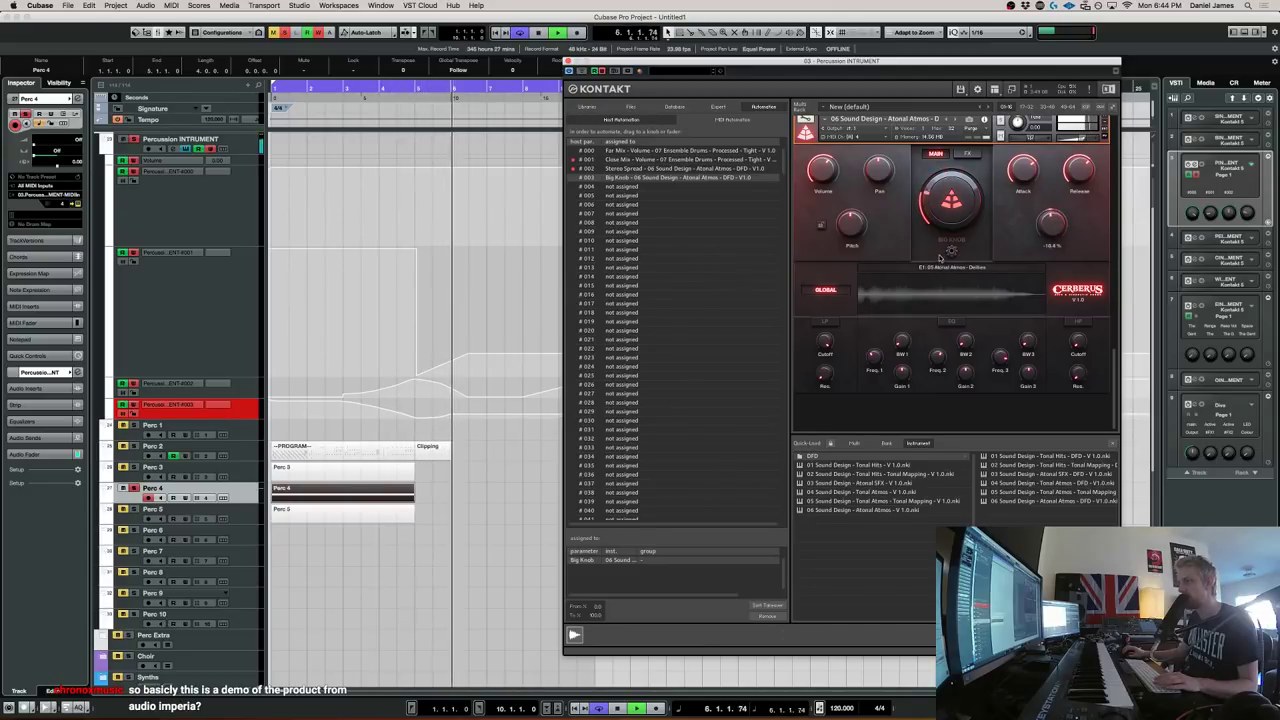
pyautogui.press('space')
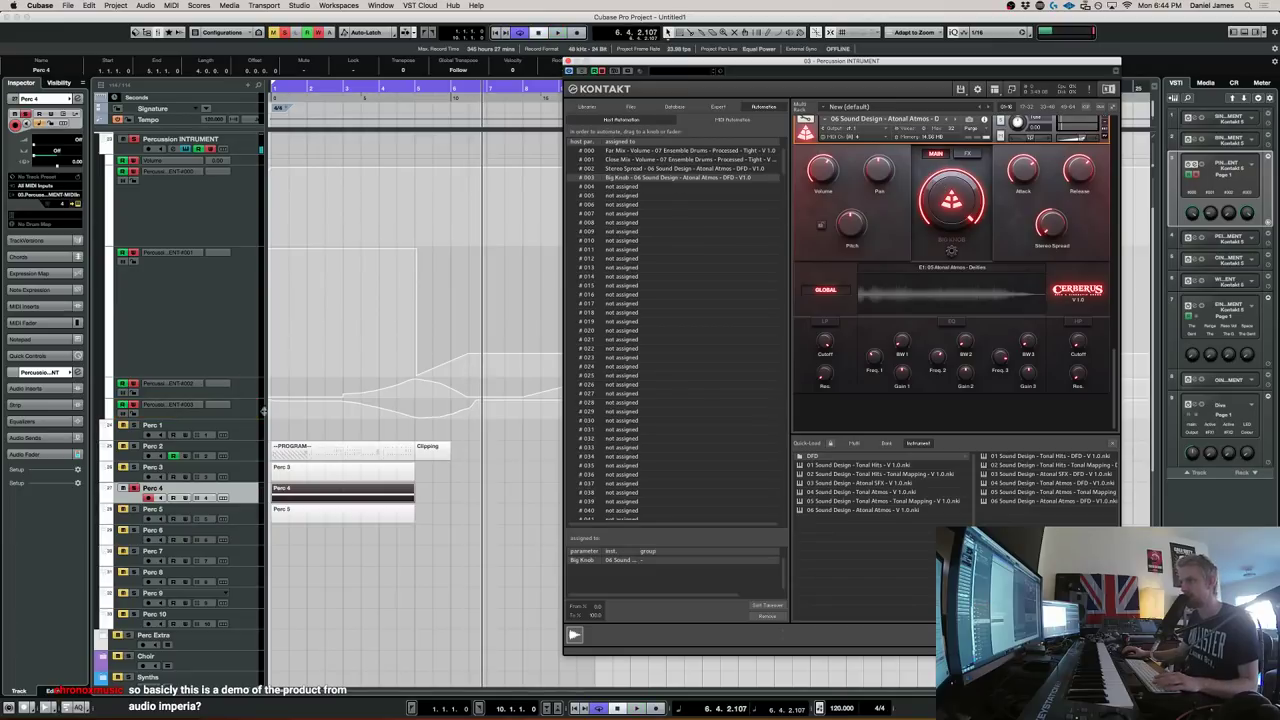
# Play the recorded Big Knob automation from the start and reposition the Kontakt window over the arrangement
pyautogui.press('KP_Decimal')
pyautogui.press('space')
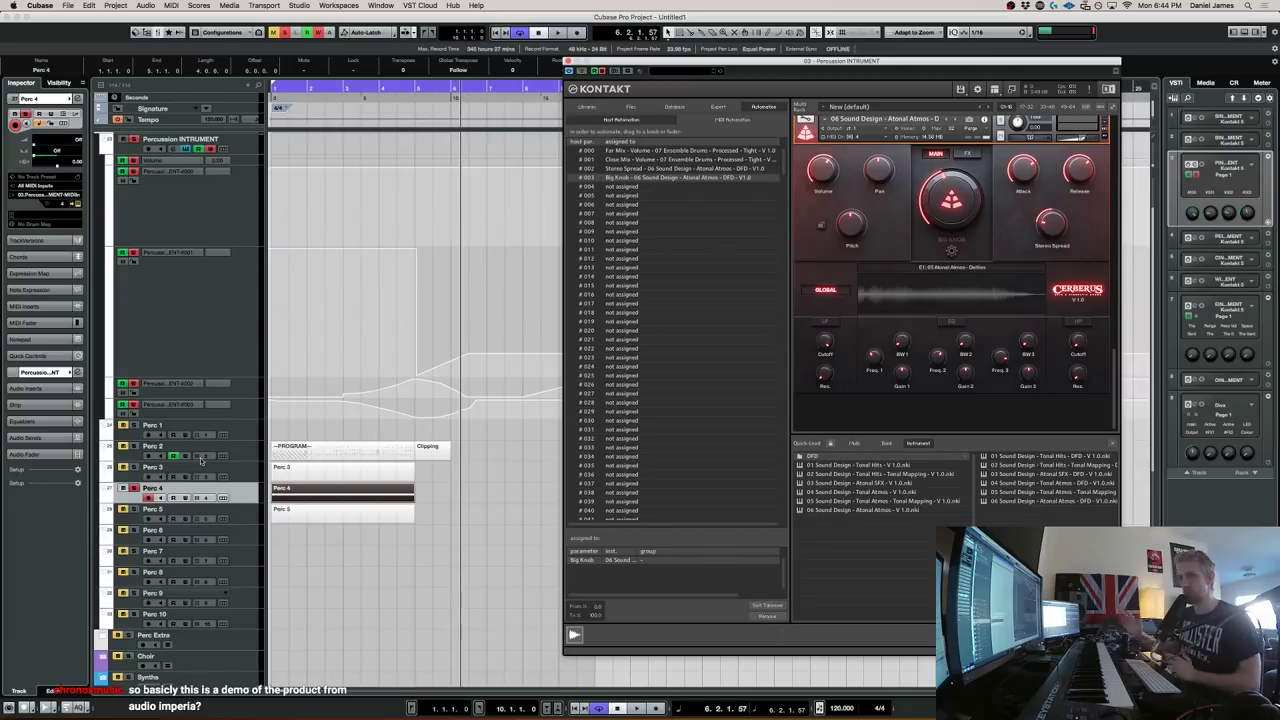
pyautogui.moveTo(765, 63); pyautogui.dragTo(511, 62)
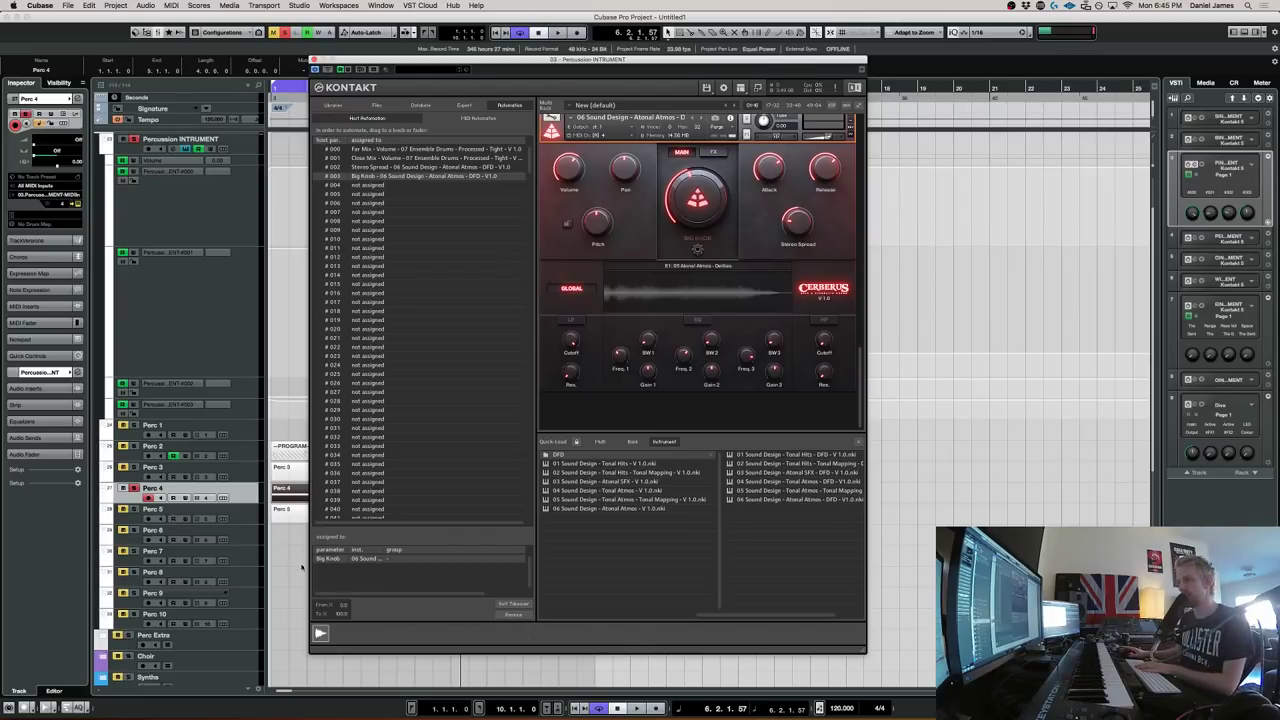
pyautogui.moveTo(445, 57); pyautogui.dragTo(553, 39)
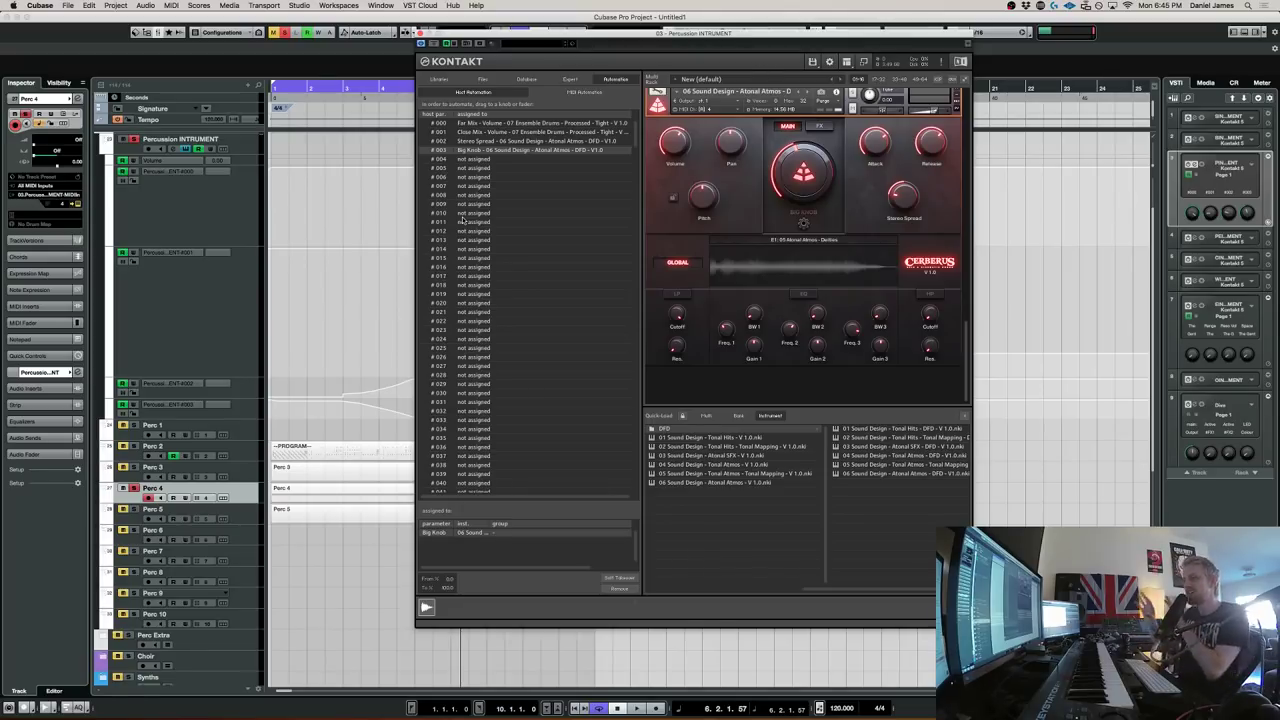
# Solo Perc 2 as well, open its PROGRAM part in the Key Editor, move Kontakt aside and play from the start
pyautogui.click(134, 446)
pyautogui.press('KP_Decimal')
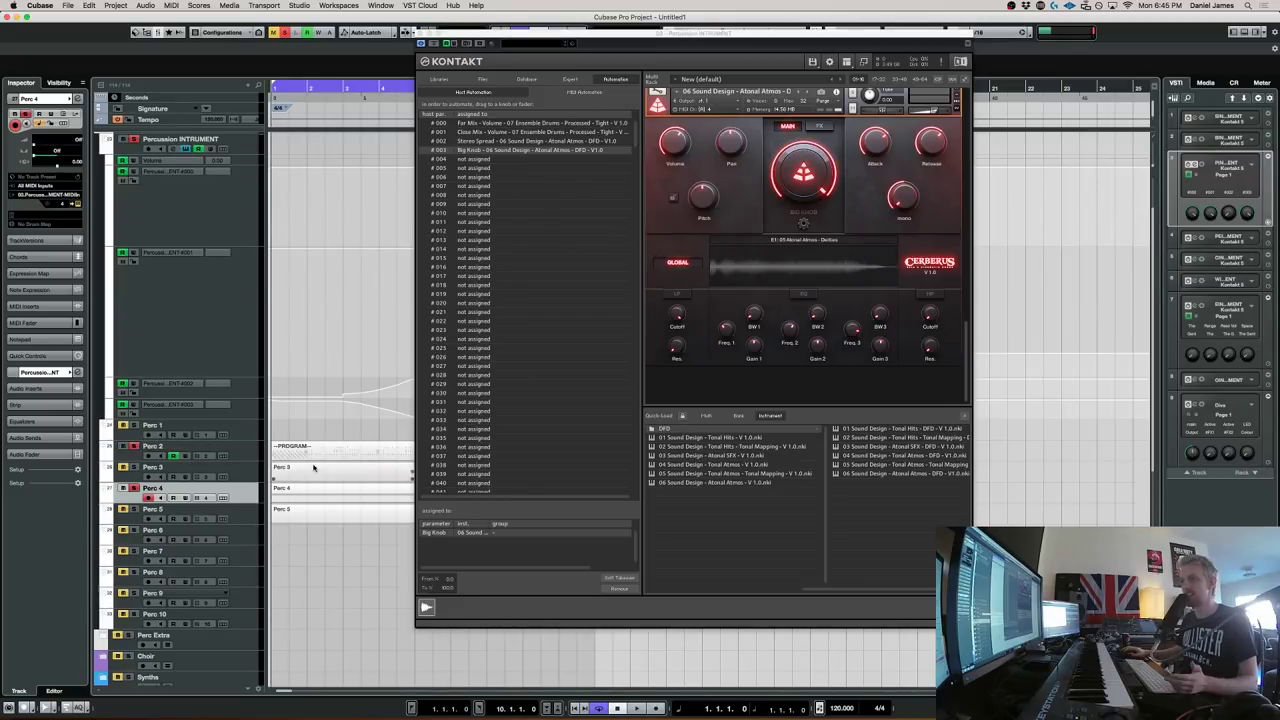
pyautogui.doubleClick(325, 457)
pyautogui.moveTo(530, 33); pyautogui.dragTo(806, 22)
pyautogui.press('space')
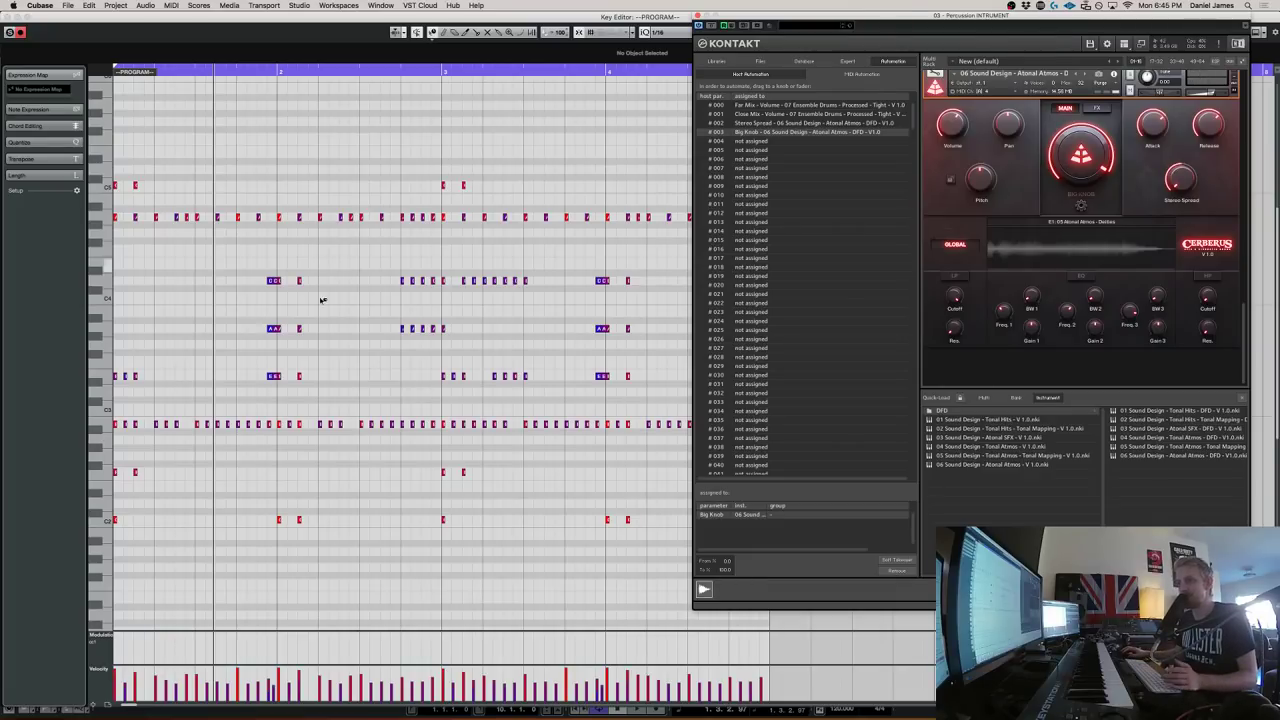
# Try quantizing all notes of the PROGRAM part to 1/8 Triplet, close the editor and undo the quantize
pyautogui.click(661, 40)
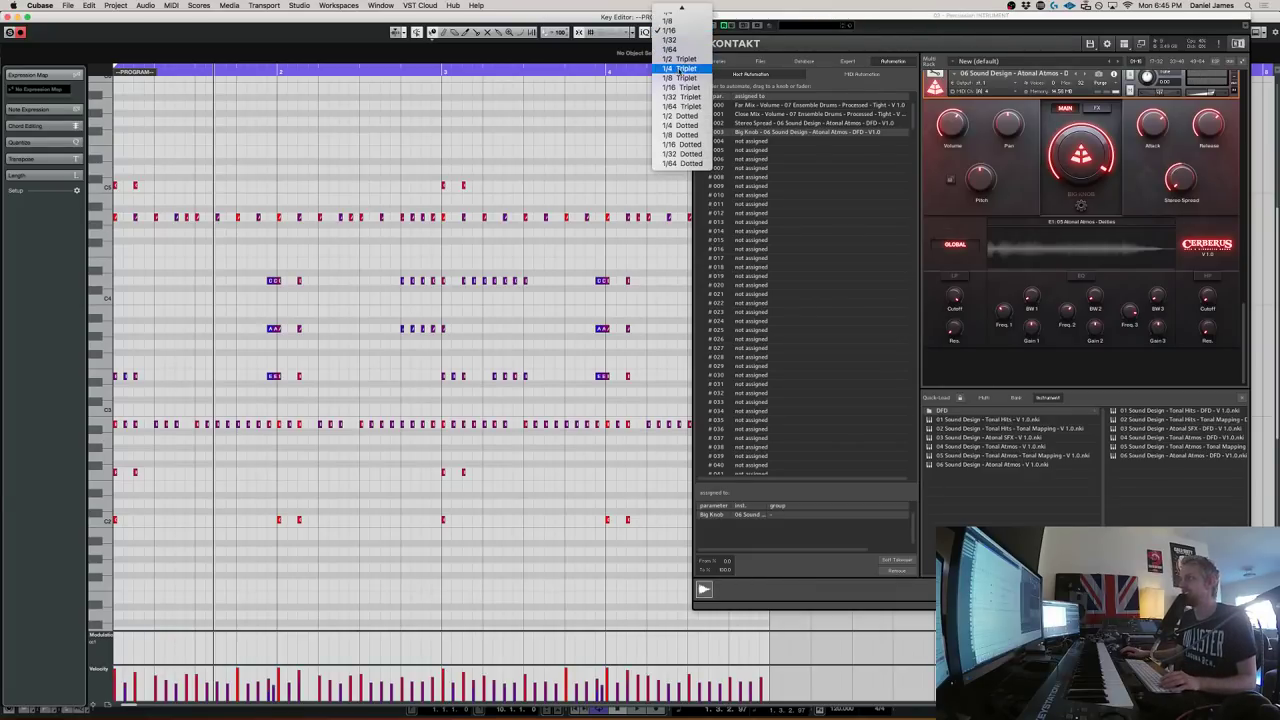
pyautogui.click(670, 80)
pyautogui.press('super+a')
pyautogui.press('q')
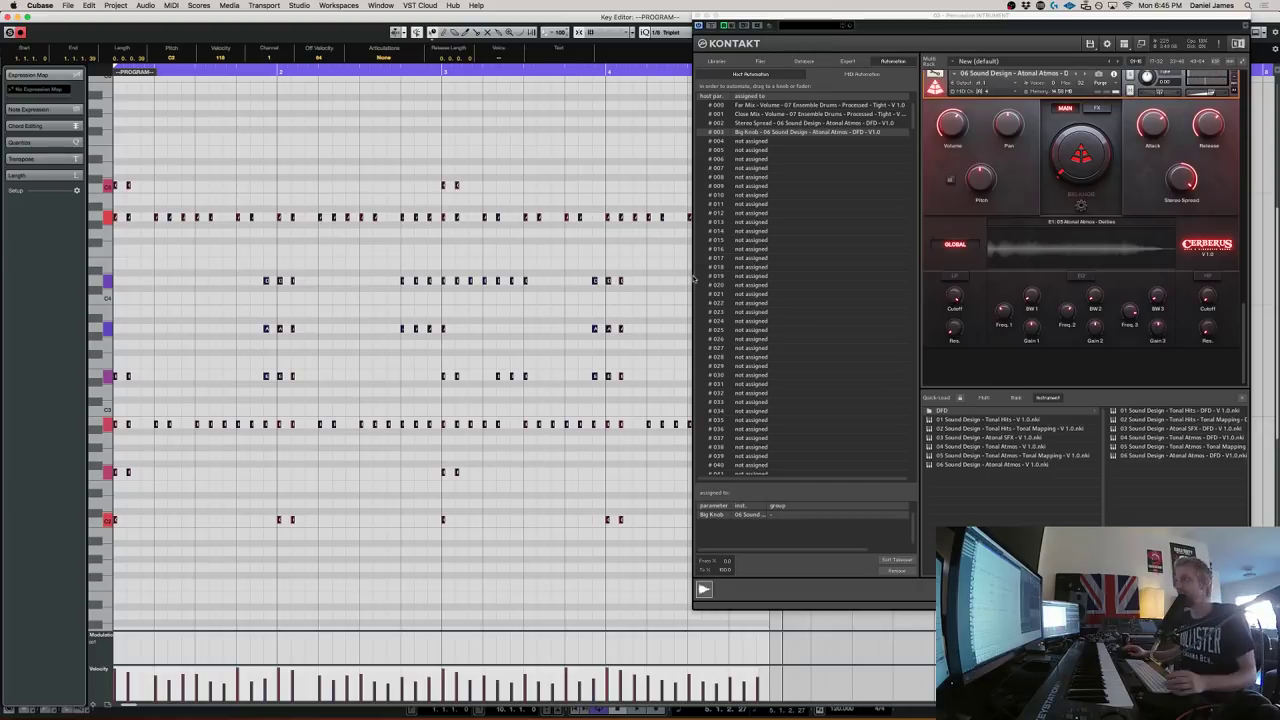
pyautogui.press('Return')
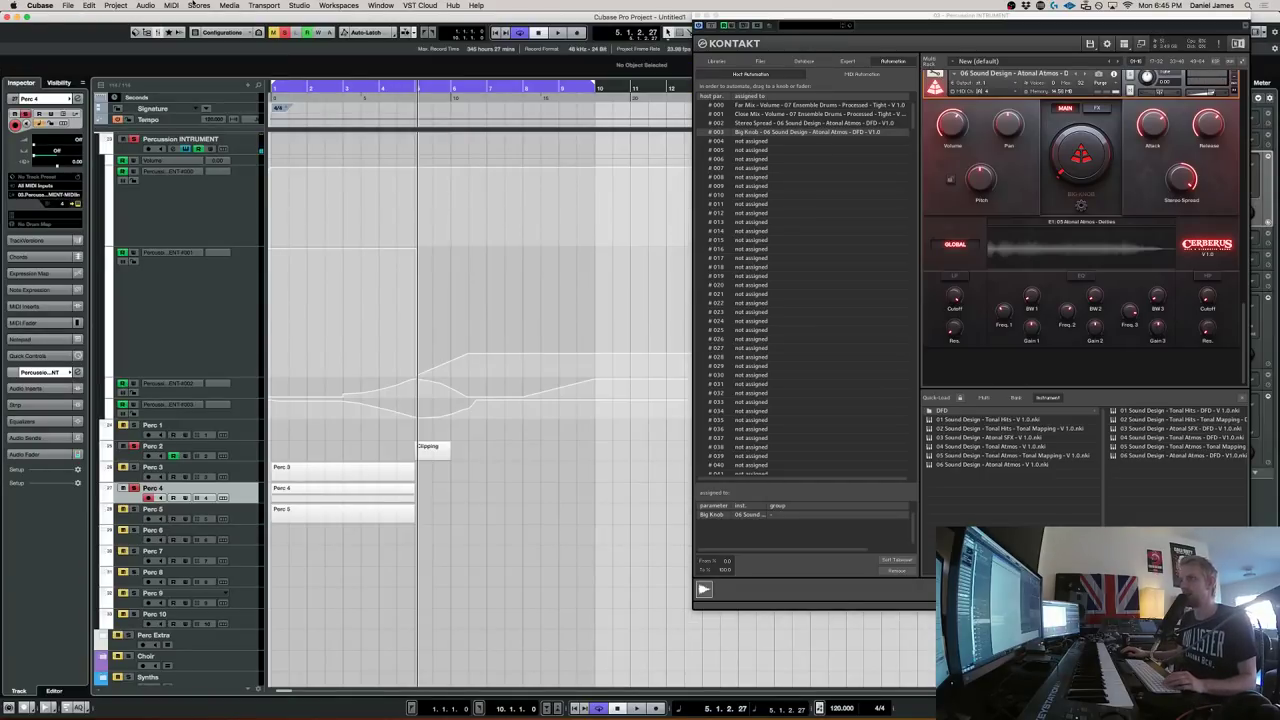
pyautogui.click(89, 5)
pyautogui.click(105, 27)
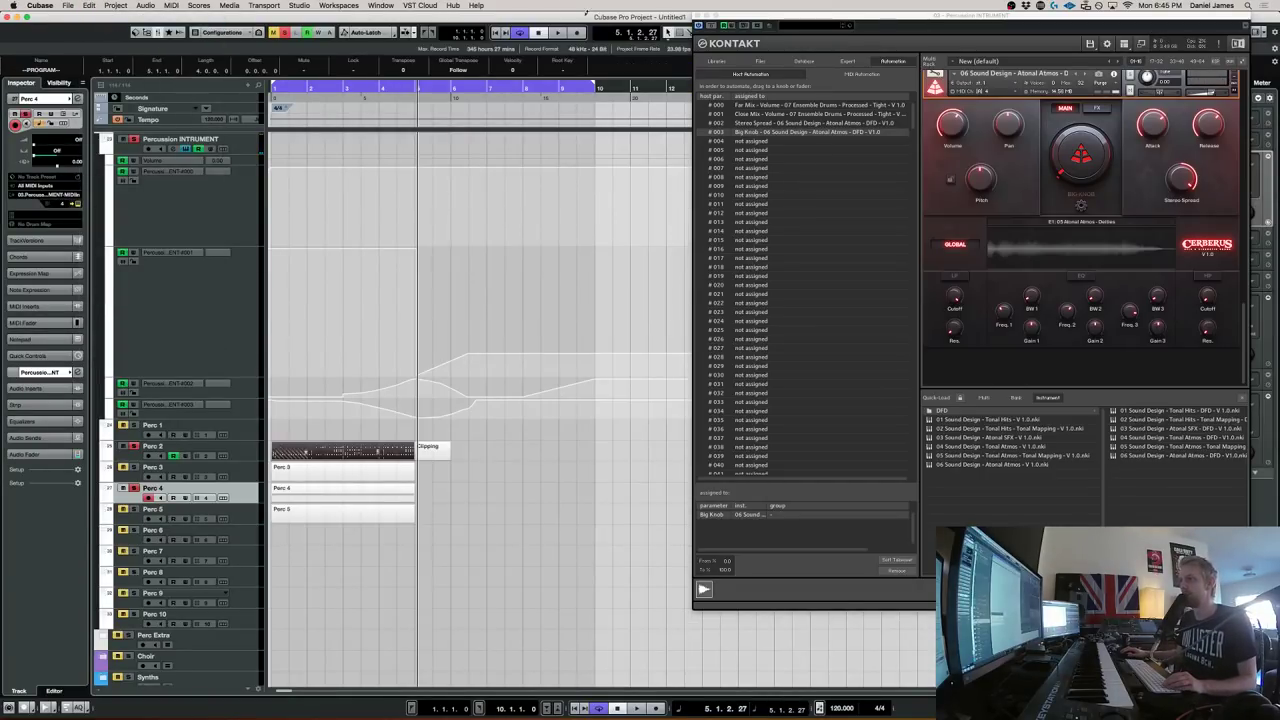
# Reopen the PROGRAM part, set the quantize preset to 1/16 Triplet and quantize all of its notes
pyautogui.press('Return')
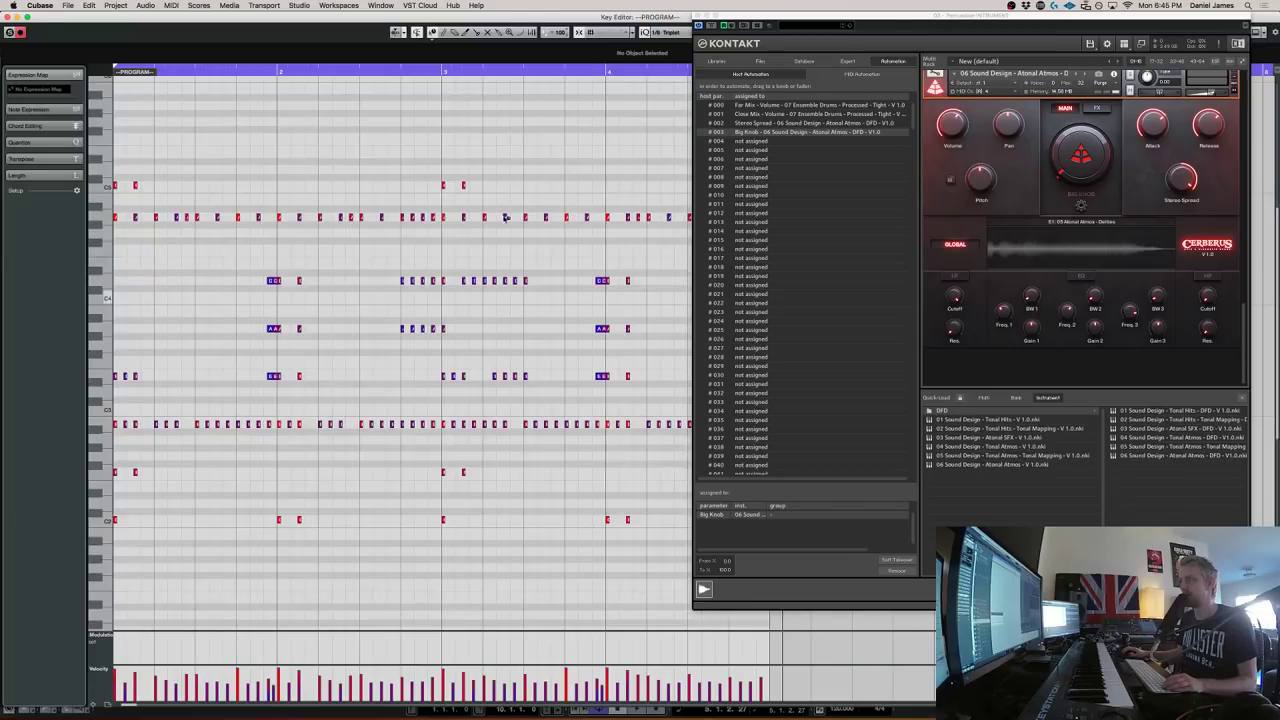
pyautogui.click(662, 32)
pyautogui.click(668, 41)
pyautogui.click(697, 21)
pyautogui.click(698, 22)
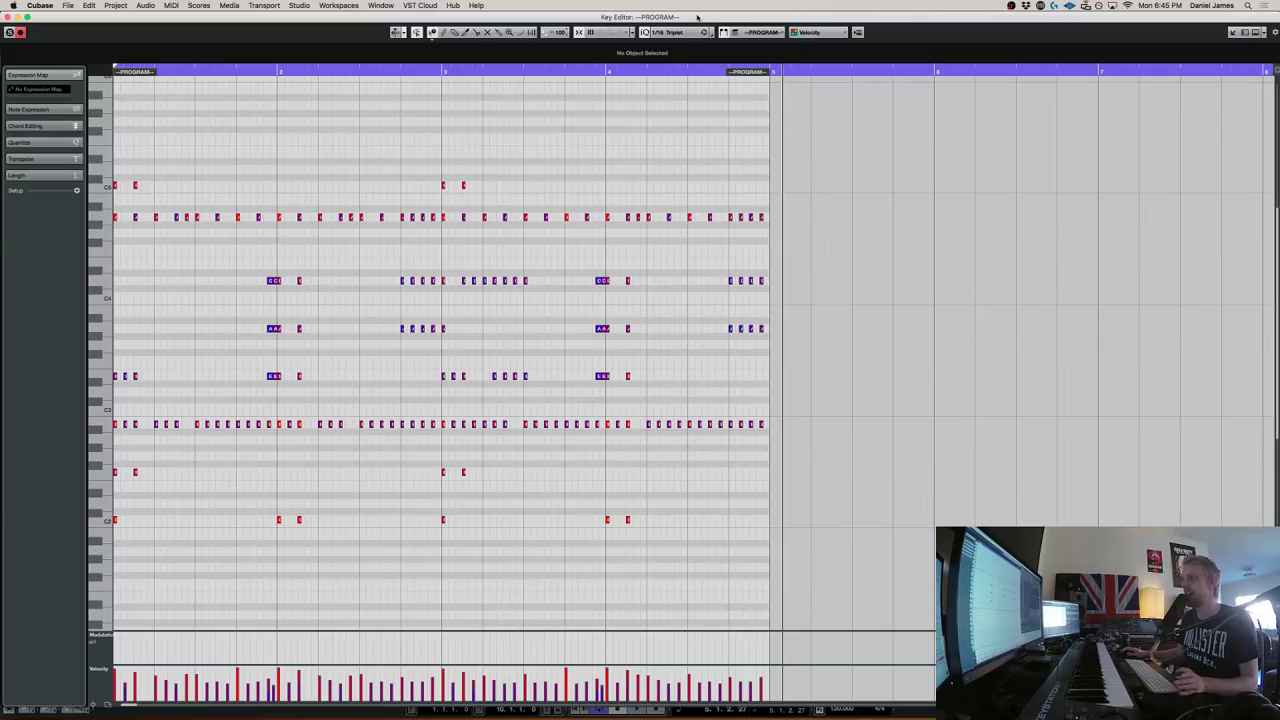
pyautogui.press('super+a')
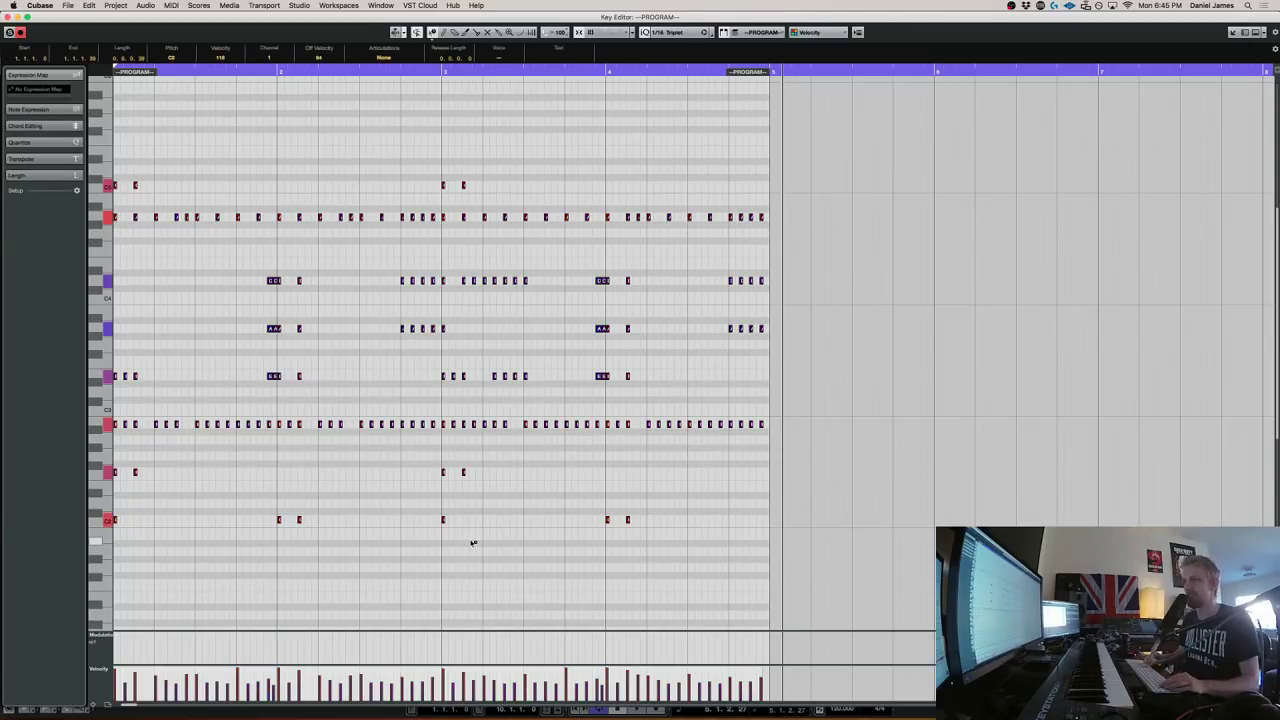
pyautogui.press('q')
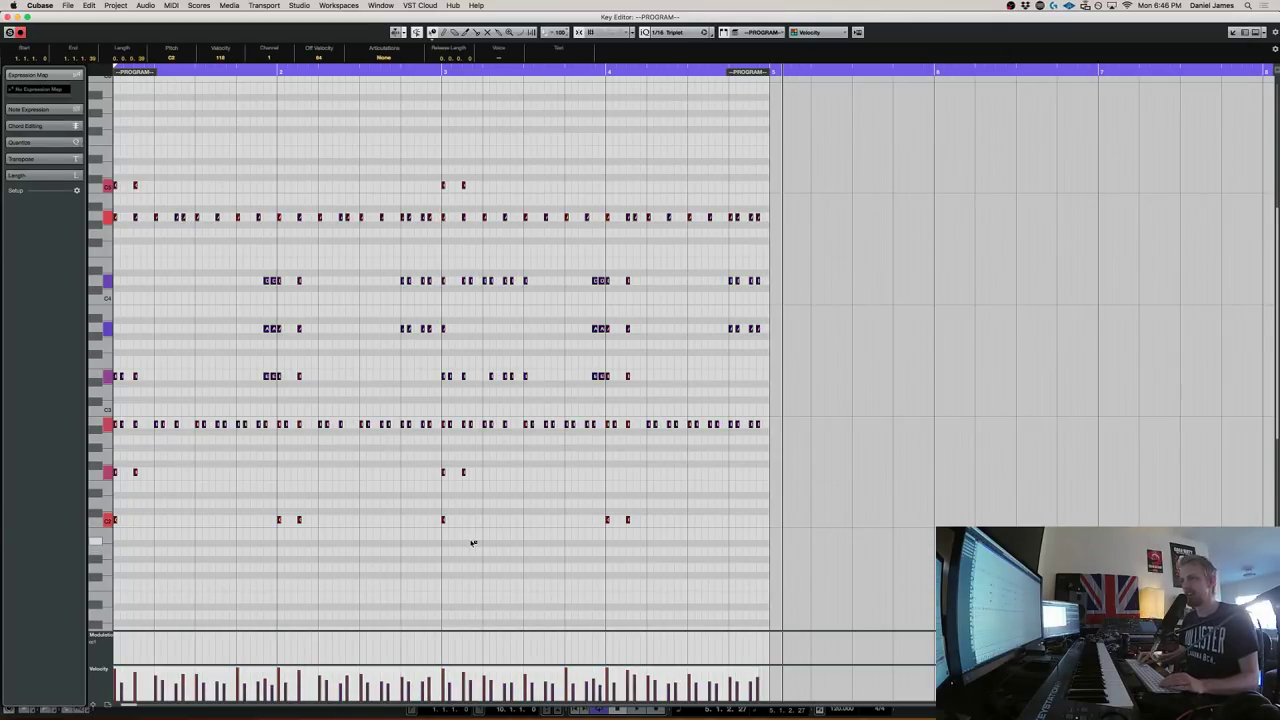
# Audition the 1/16 Triplet version of the PROGRAM part, stop playback and undo the quantize
pyautogui.press('space')
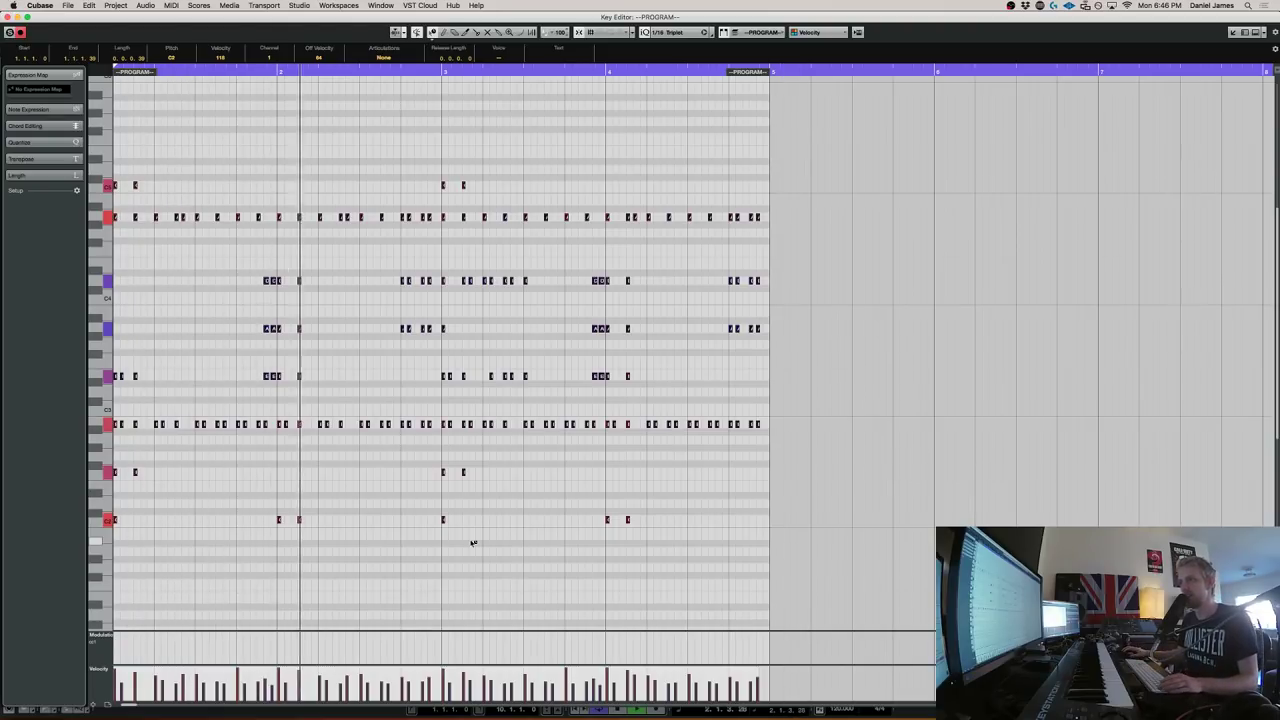
pyautogui.press('space')
pyautogui.press('super+z')
# Set the quantize preset to 1/8 Triplet, quantize all notes of the PROGRAM part and play it from the start before and after
pyautogui.click(664, 34)
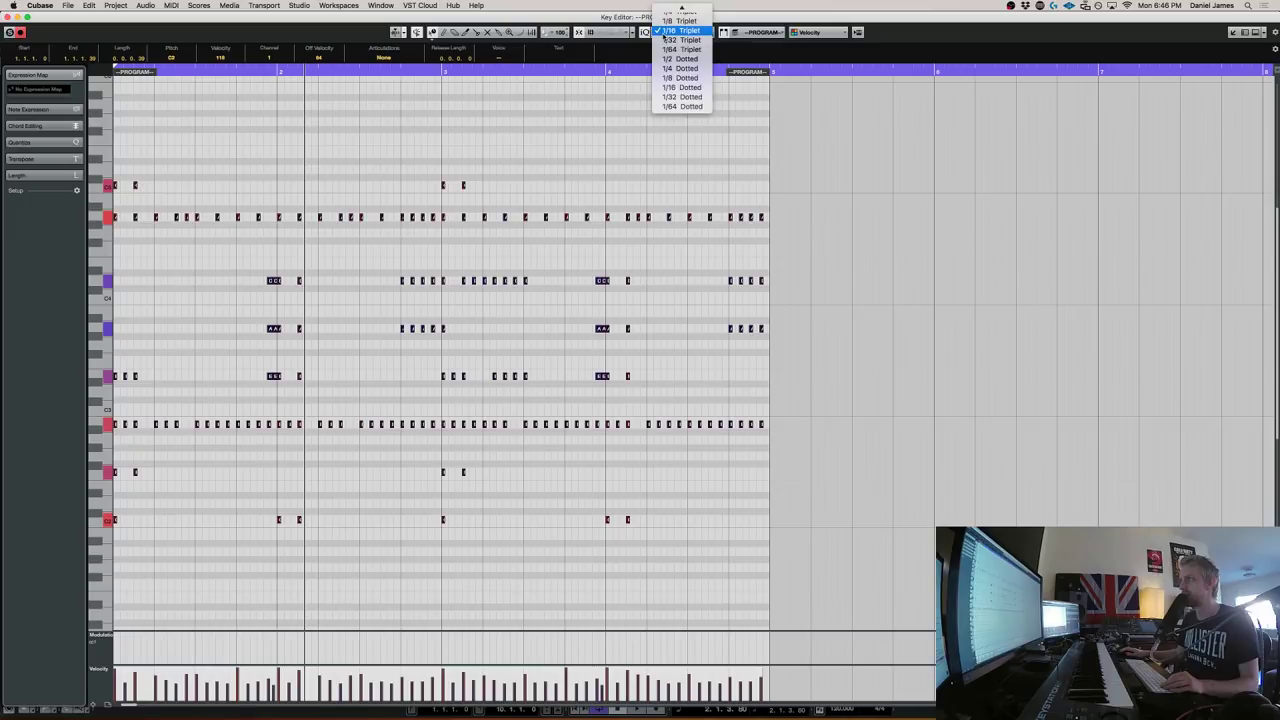
pyautogui.scroll(2, 664, 34)
pyautogui.click(668, 59)
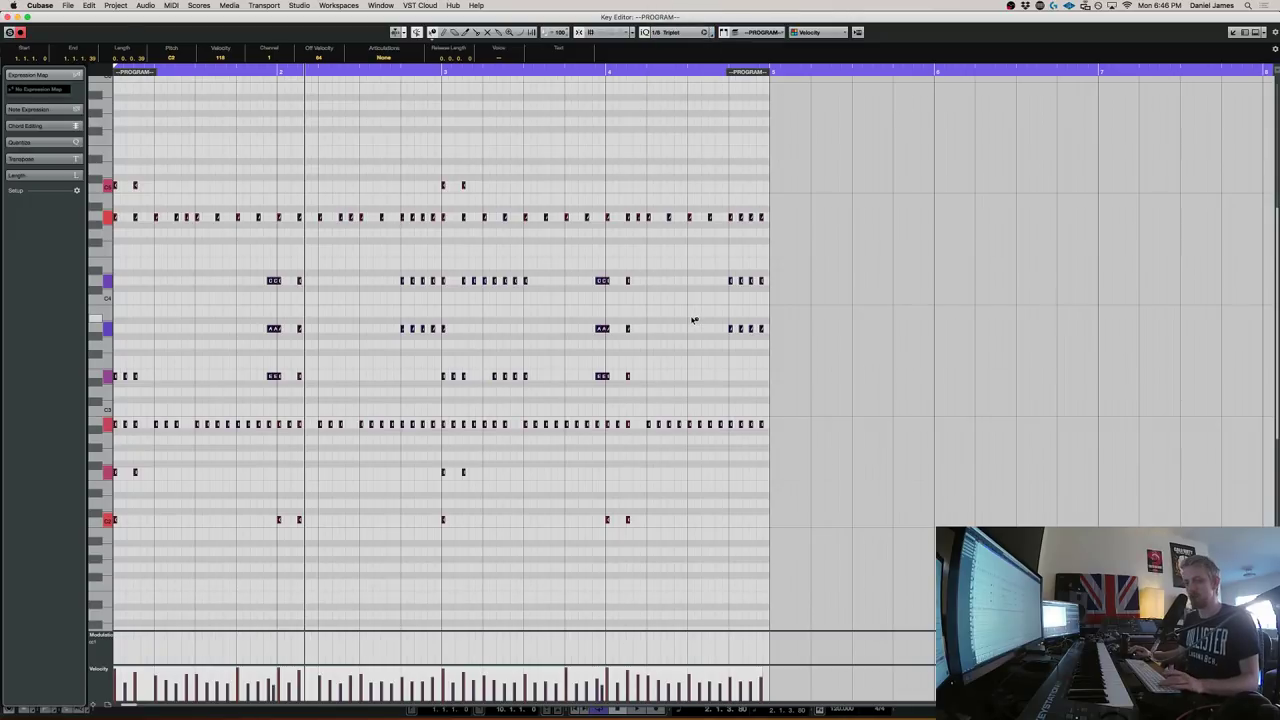
pyautogui.press('.')
pyautogui.press('space')
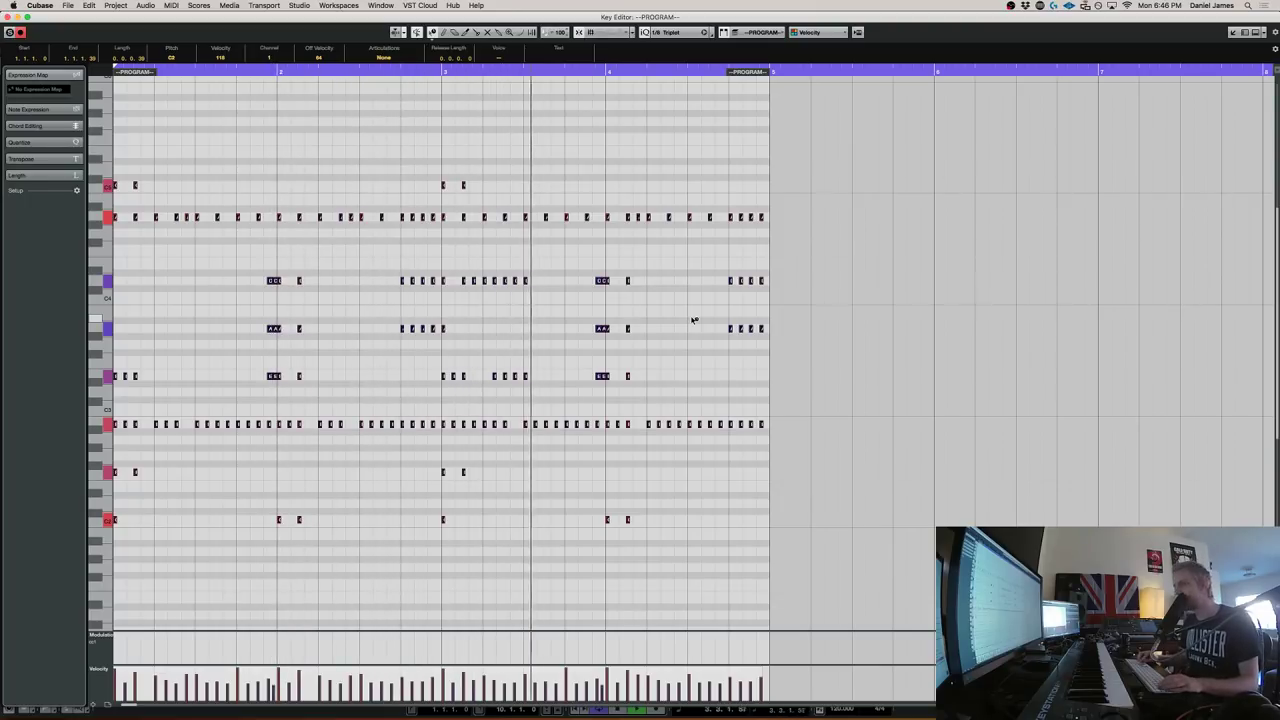
pyautogui.press('space')
pyautogui.press('q')
pyautogui.press('.')
pyautogui.press('space')
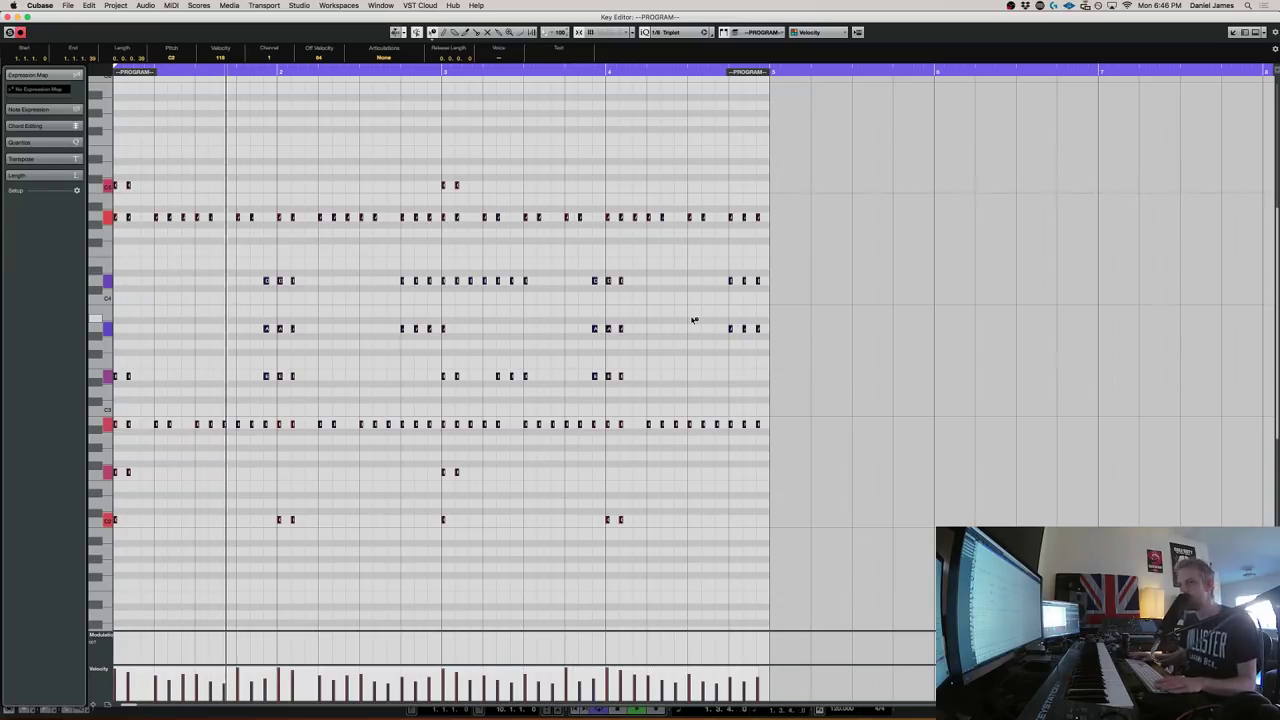
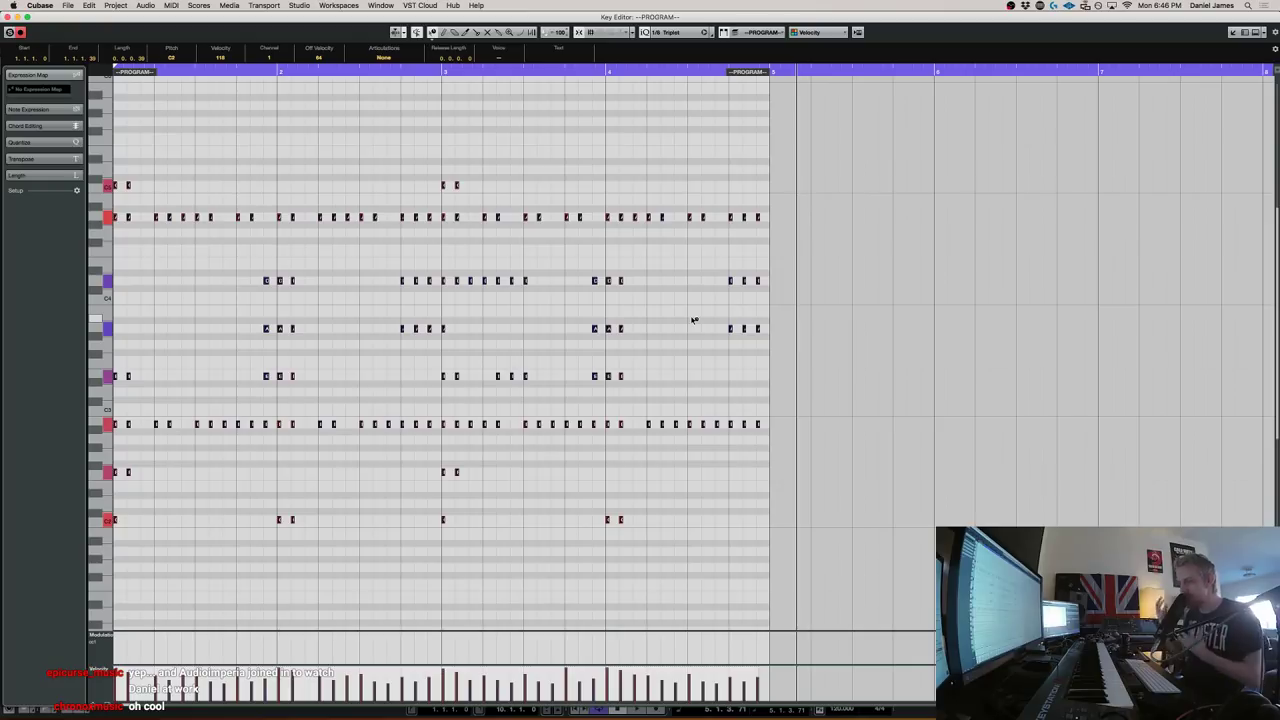
# Close the Key Editor and place the percussion instrument's Kontakt window over the arrangement
pyautogui.click(693, 320)
pyautogui.press('Return')
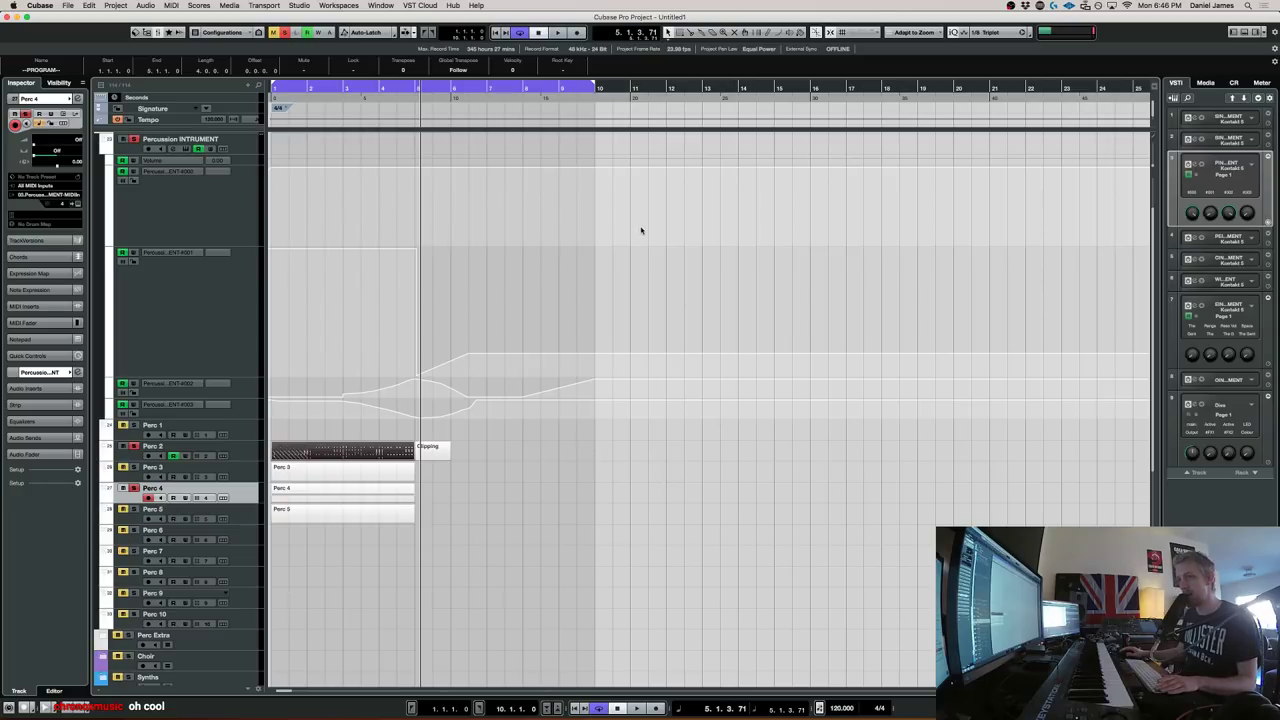
pyautogui.press('Return')
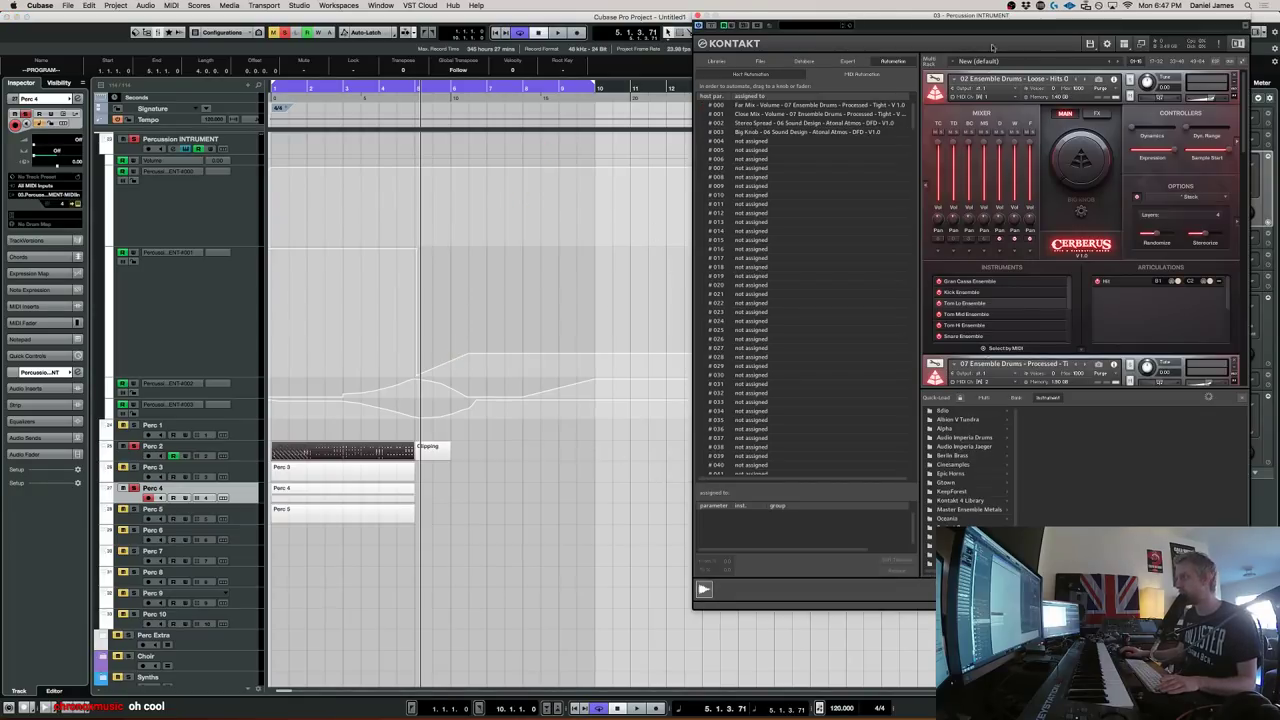
pyautogui.moveTo(985, 22); pyautogui.dragTo(557, 75)
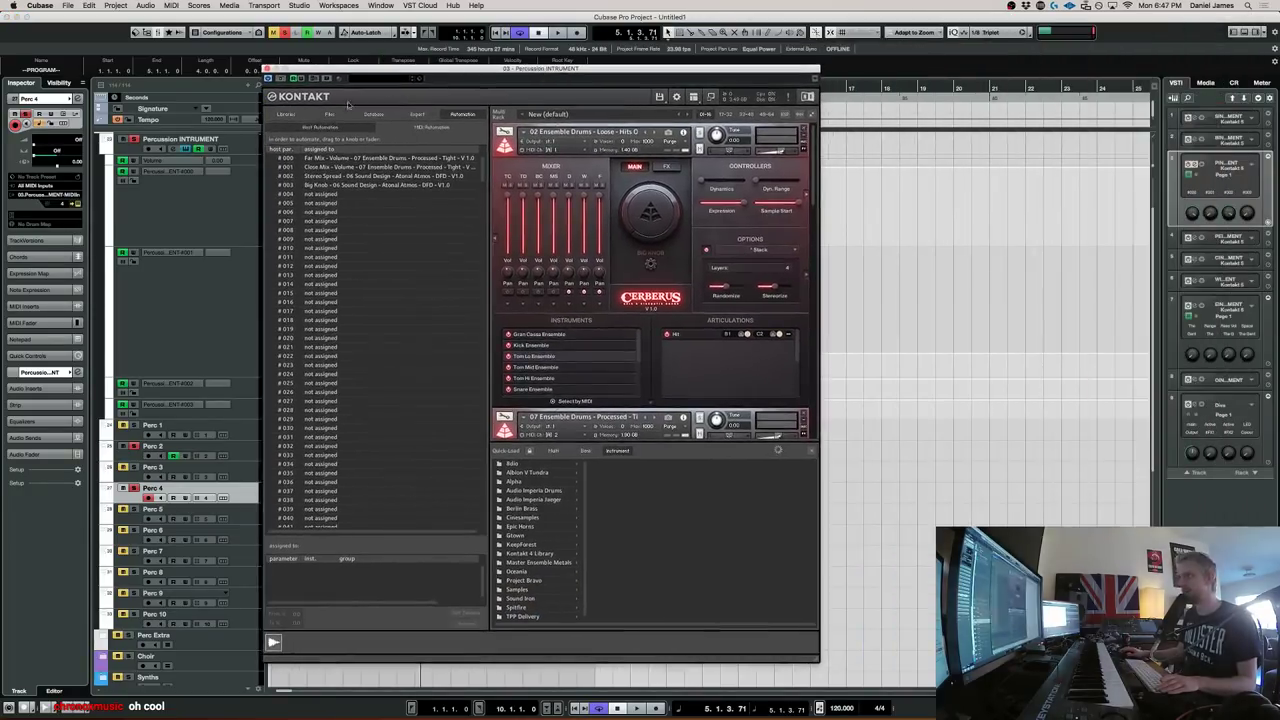
# Show Kontakt's library list, open the 01 Ensemble Drums folder in the quick-load browser and move the window clear of the percussion parts
pyautogui.click(285, 114)
pyautogui.scroll(-3, 600, 300)
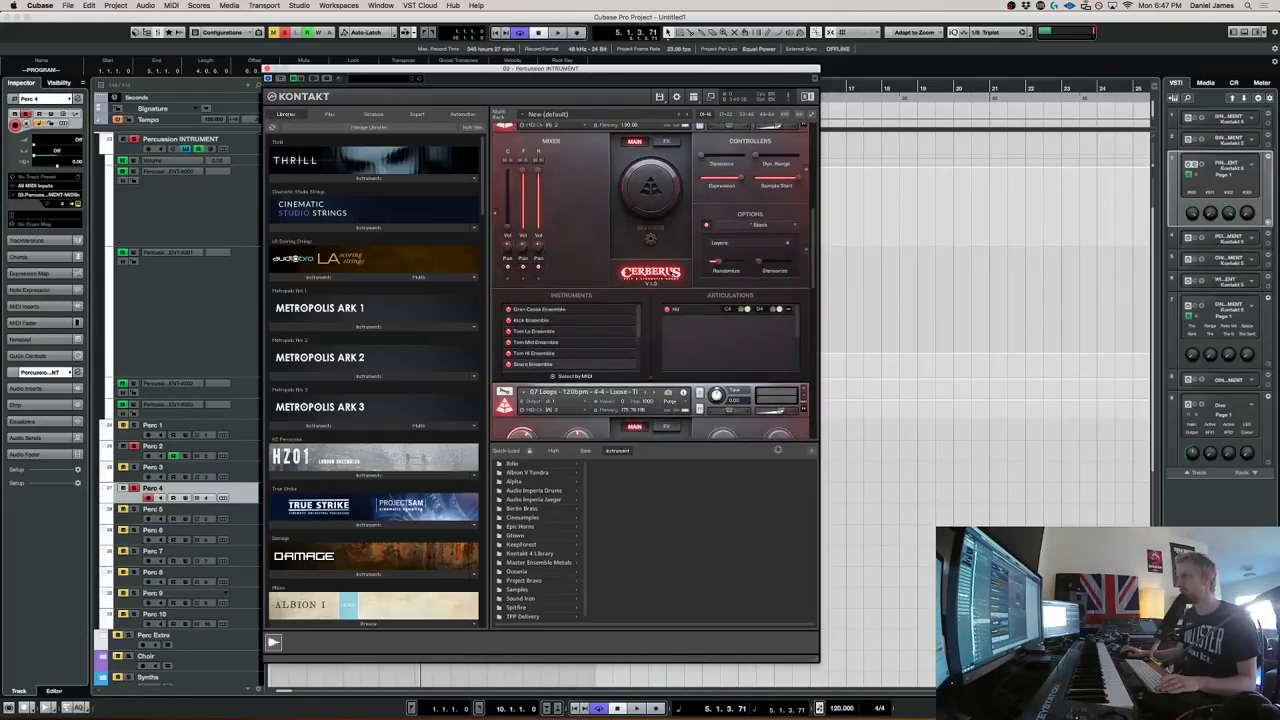
pyautogui.scroll(3, 700, 250)
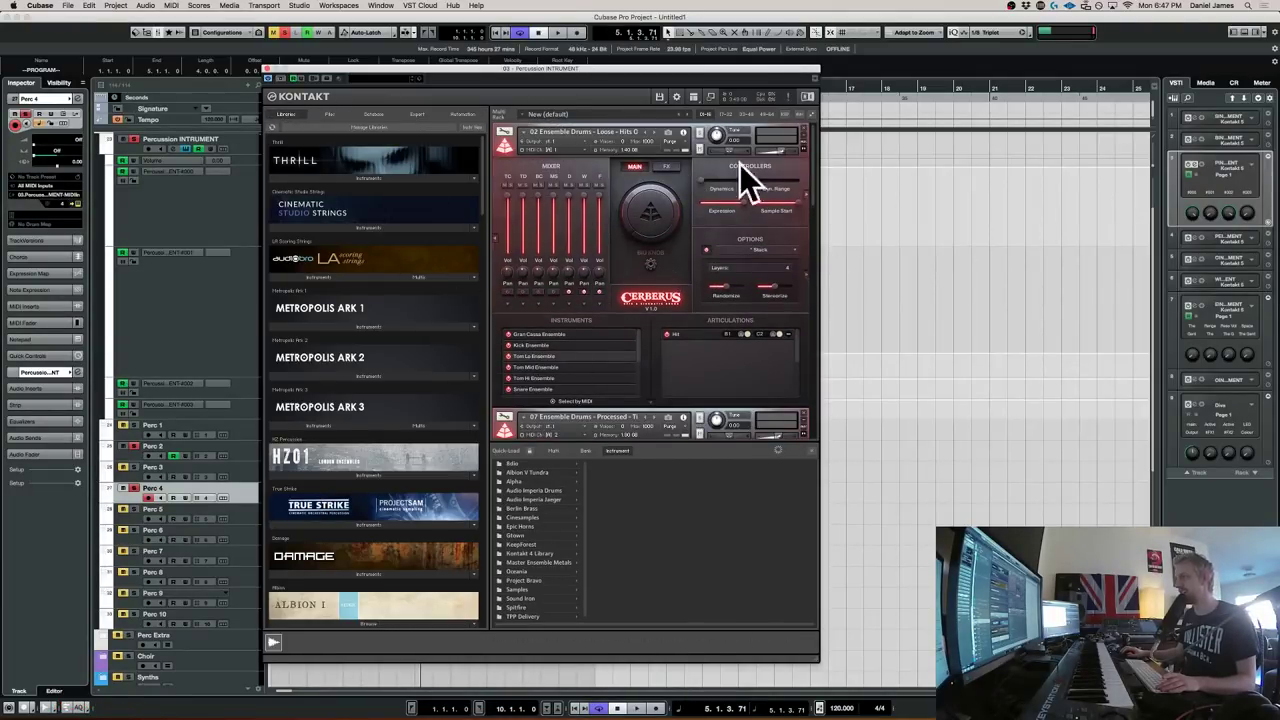
pyautogui.scroll(-5, 590, 250)
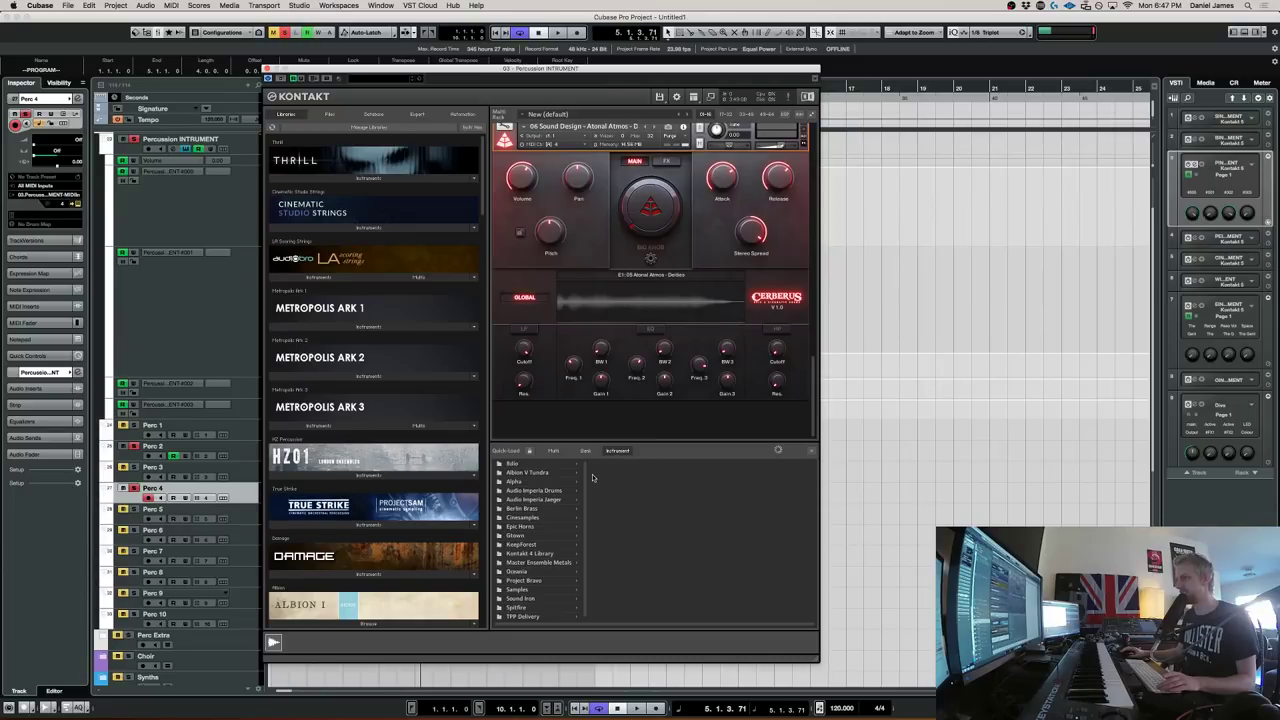
pyautogui.click(566, 491)
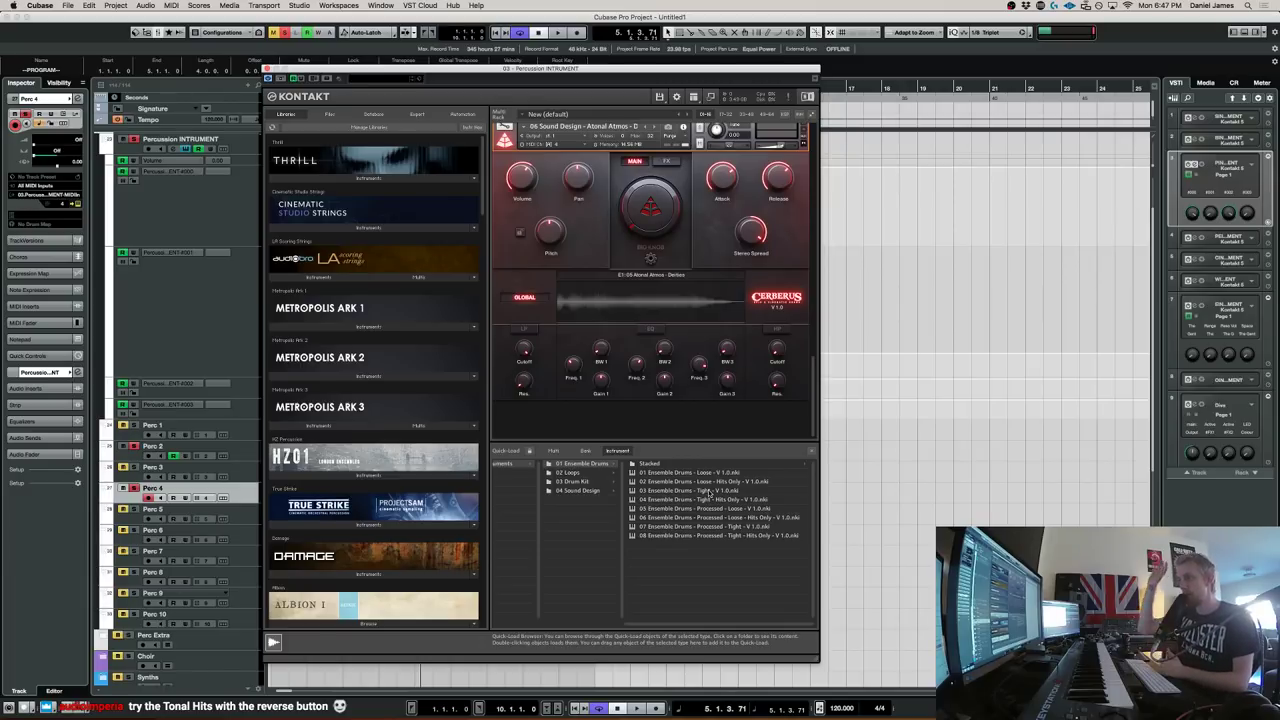
pyautogui.moveTo(484, 66); pyautogui.dragTo(732, 56)
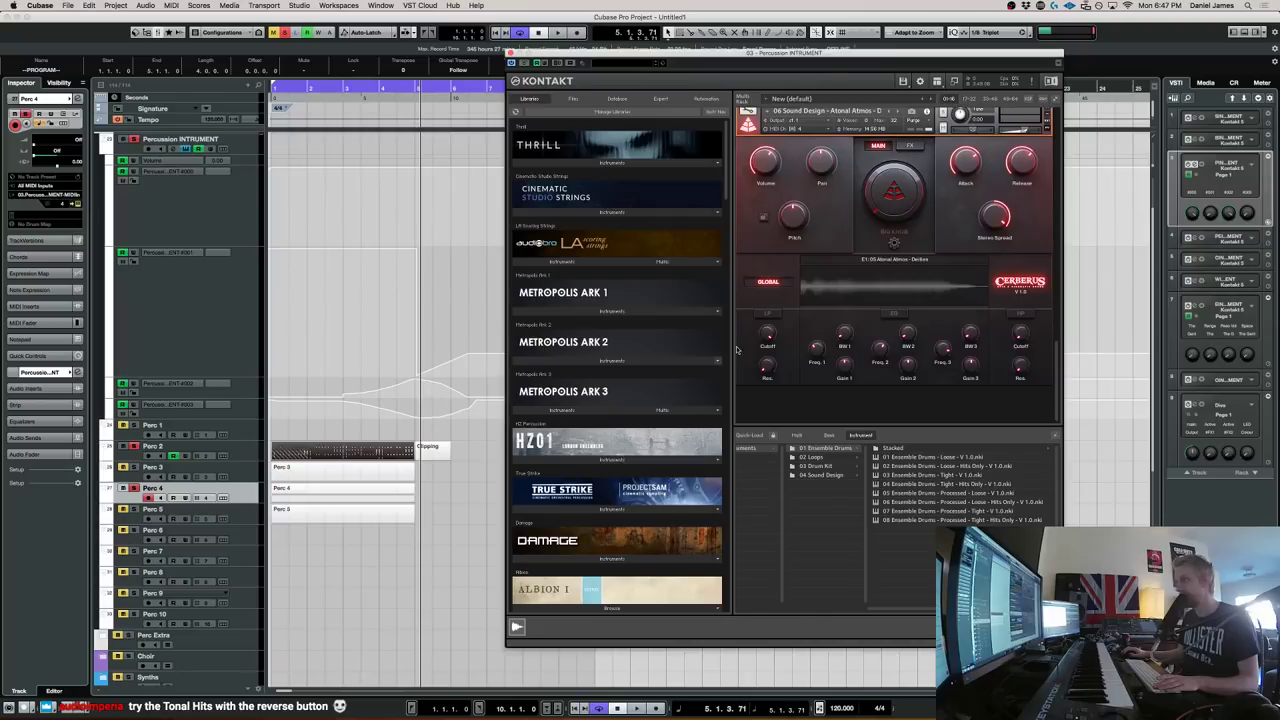
pyautogui.scroll(10, 852, 272)
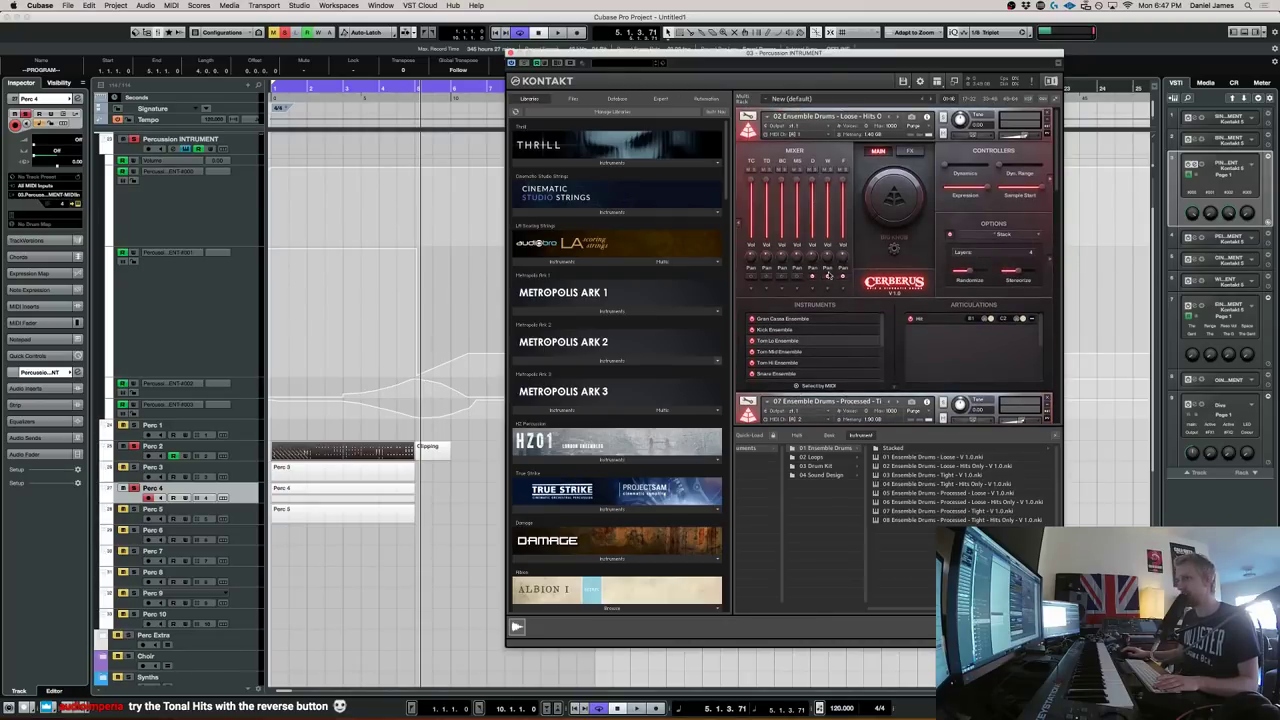
pyautogui.scroll(-3, 836, 272)
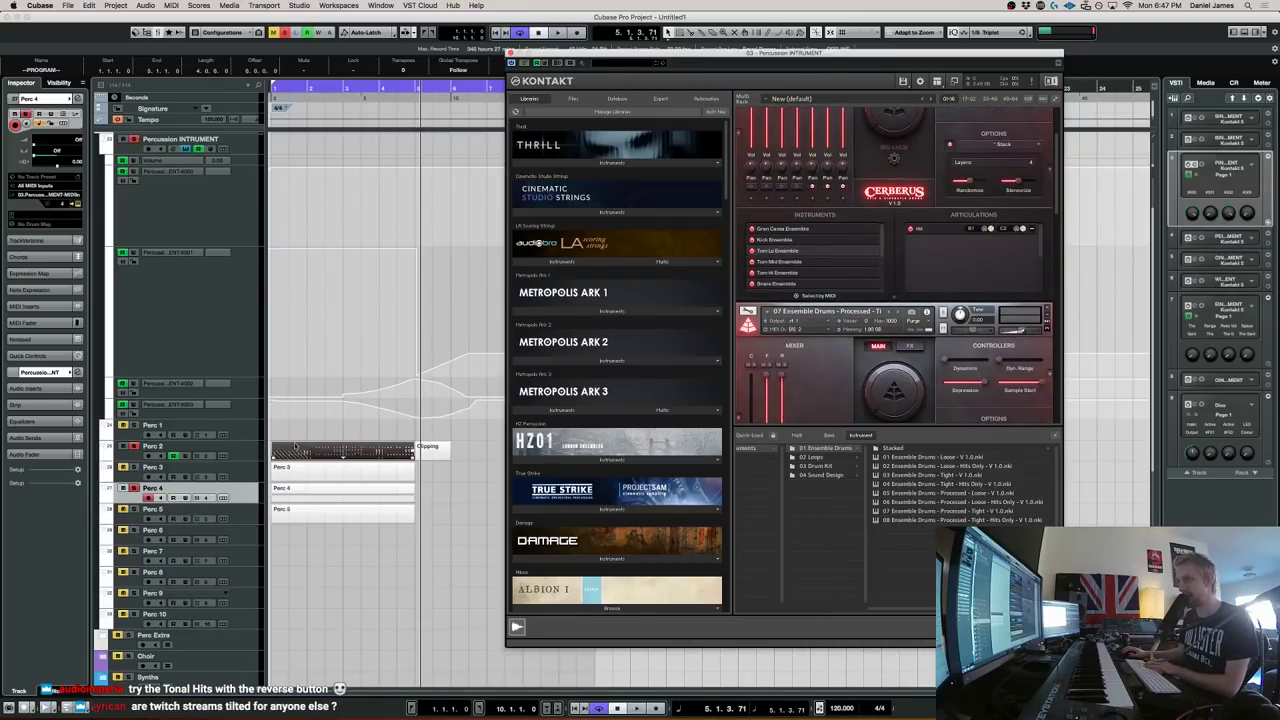
# Unsolo Perc 4, move the percussion part from Perc 2 up to Perc 1, solo Perc 1 and audition it
pyautogui.click(135, 488)
pyautogui.moveTo(328, 452); pyautogui.dragTo(330, 430)
pyautogui.click(133, 429)
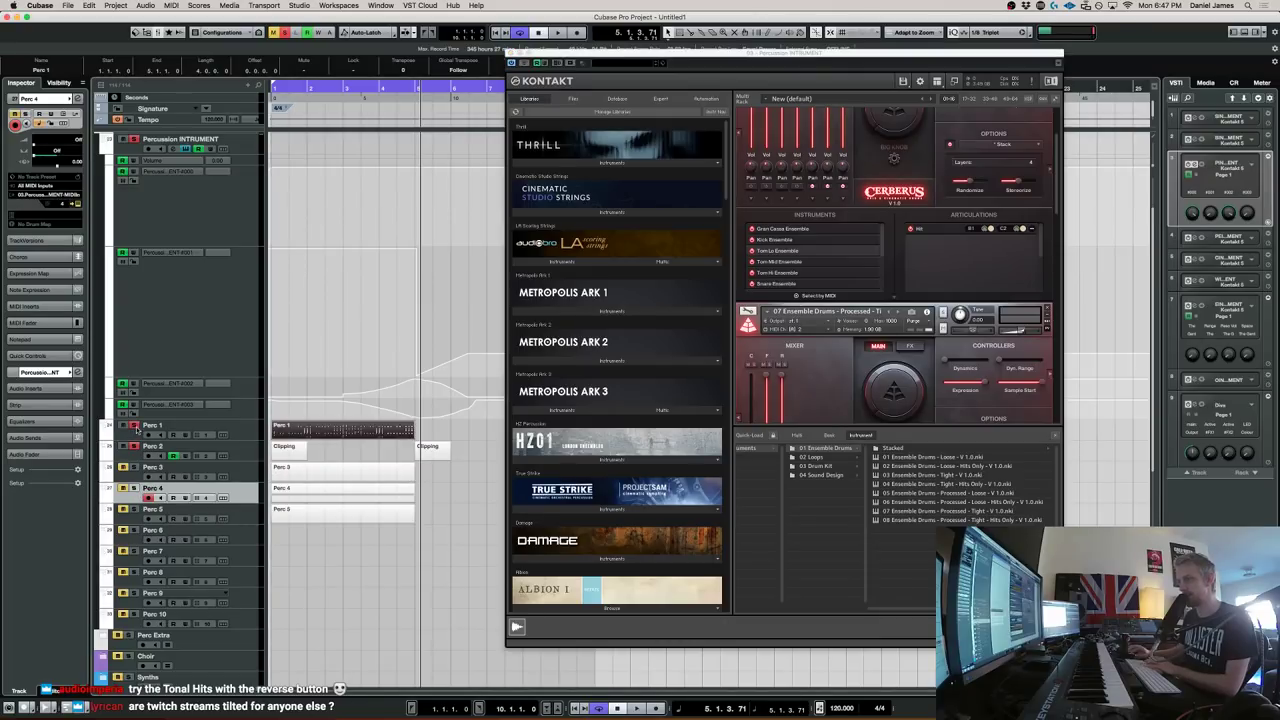
pyautogui.press('space')
pyautogui.scroll(3, 1010, 213)
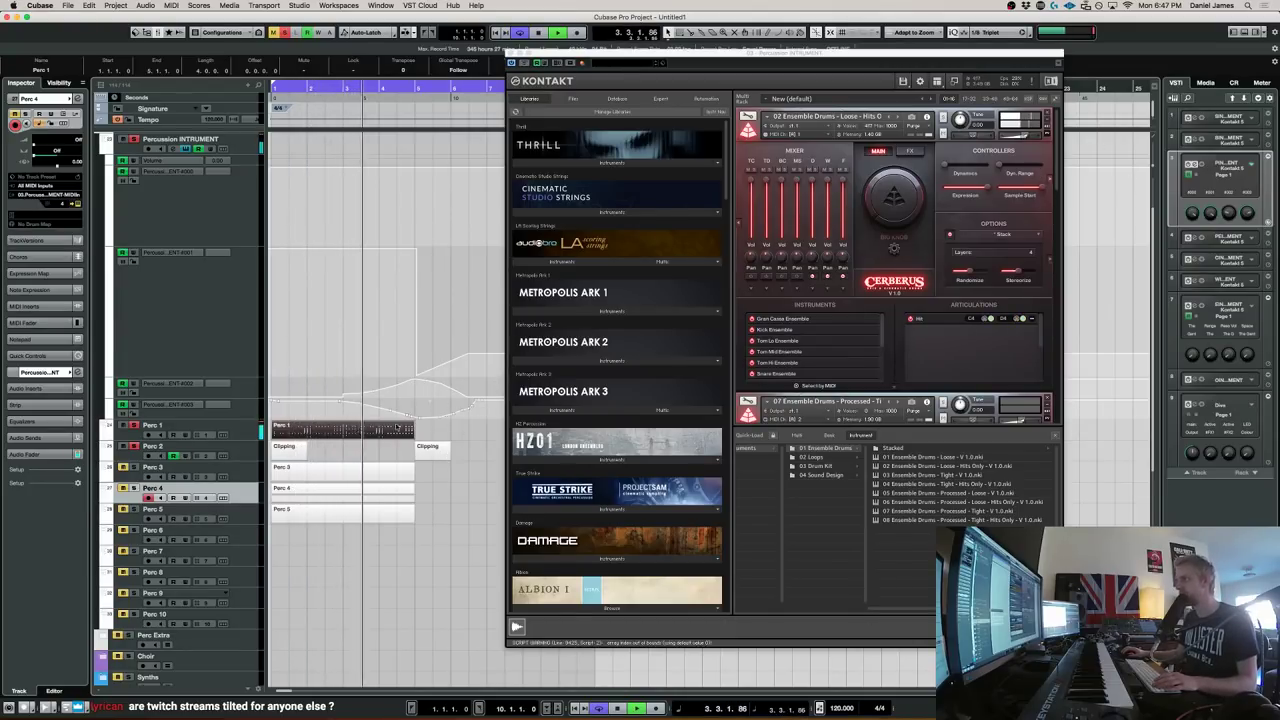
pyautogui.press('space')
# Delete the Clipping parts on Perc 2, move the percussion part from Perc 1 back to Perc 2 and audition it
pyautogui.click(303, 452)
pyautogui.press('Delete')
pyautogui.press('Delete')
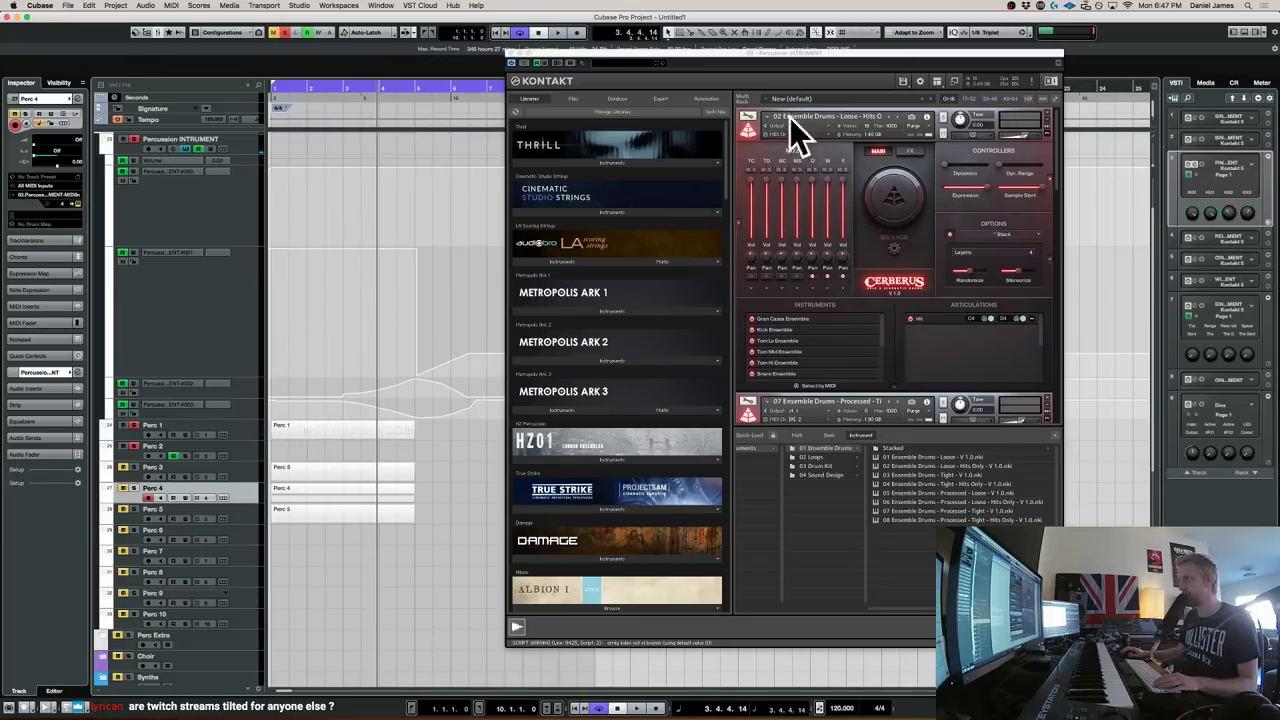
pyautogui.moveTo(335, 434); pyautogui.dragTo(330, 446)
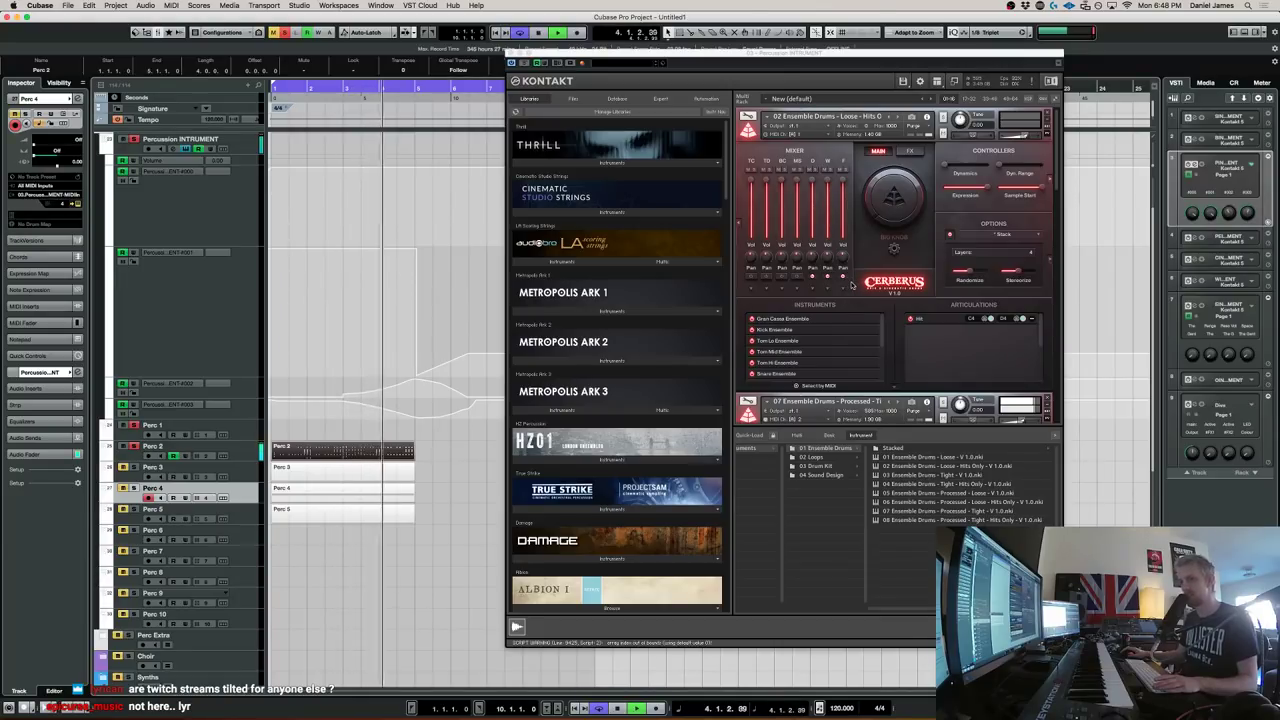
pyautogui.press('space')
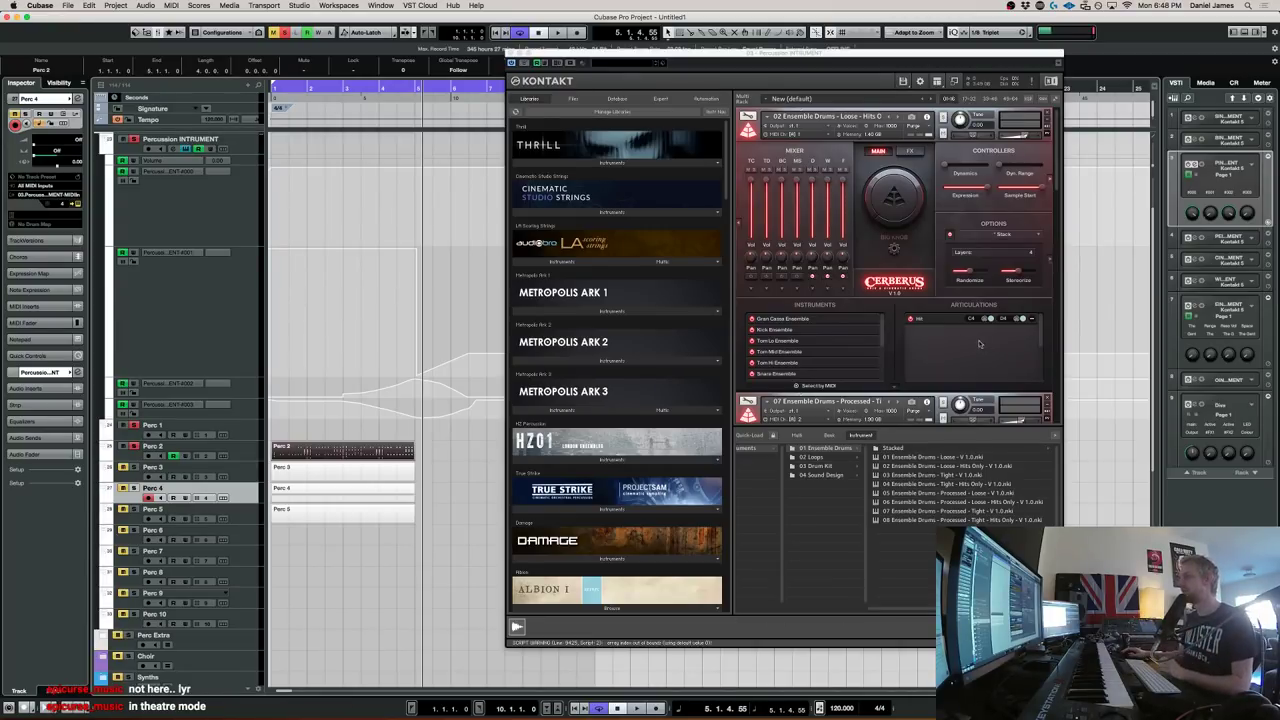
# Play Perc 2 and raise Randomize on the 07 Ensemble Drums - Processed patch to about 40%
pyautogui.scroll(-5, 1000, 280)
pyautogui.scroll(3, 1080, 275)
pyautogui.scroll(3, 948, 291)
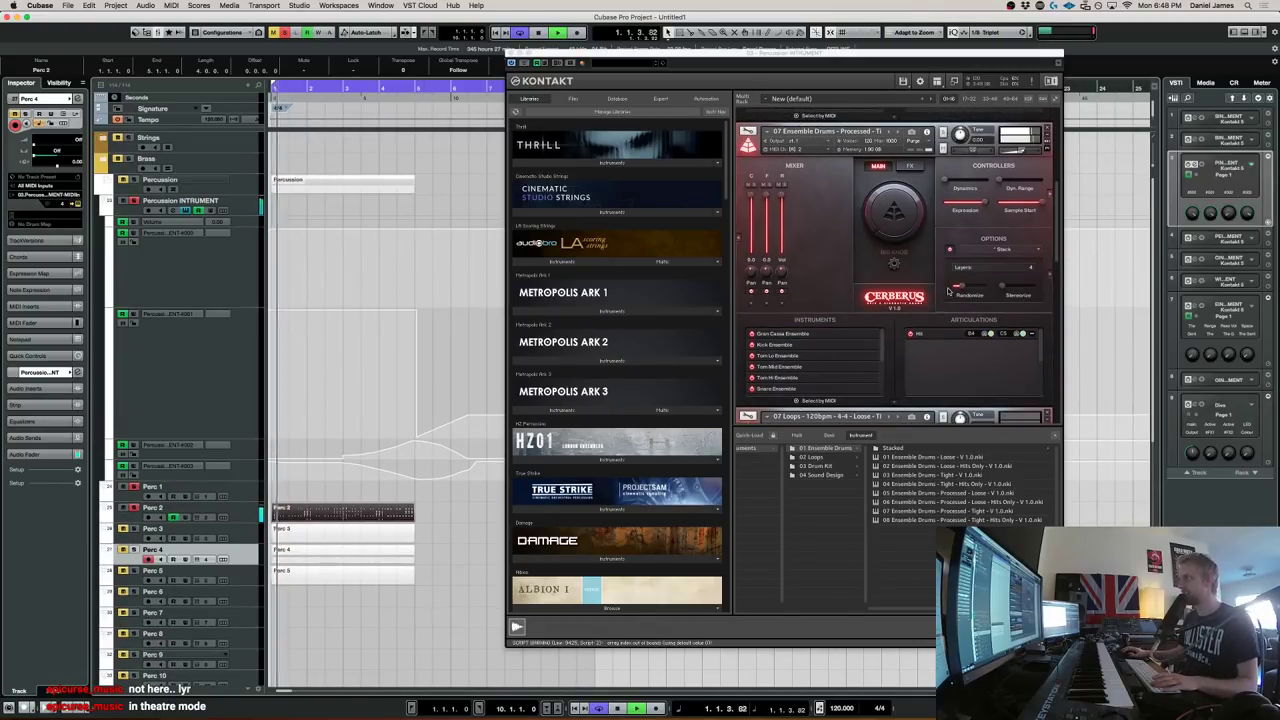
pyautogui.press('space')
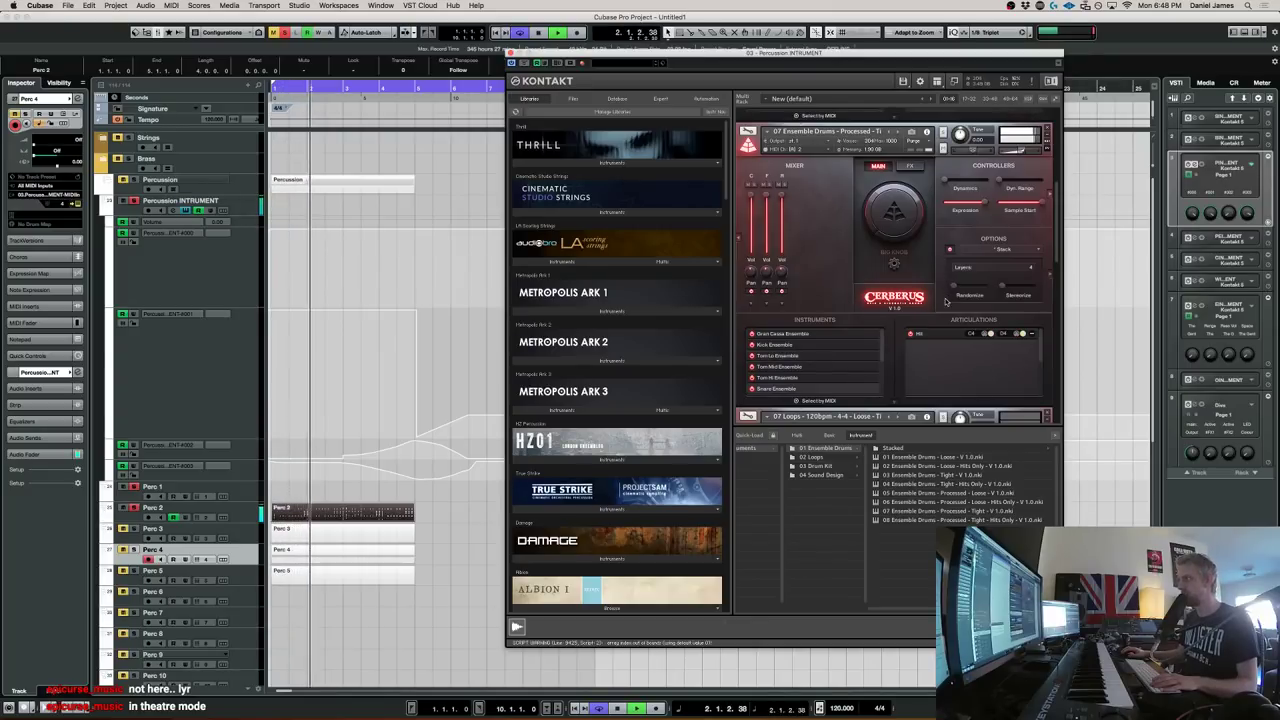
pyautogui.moveTo(957, 289); pyautogui.dragTo(980, 291)
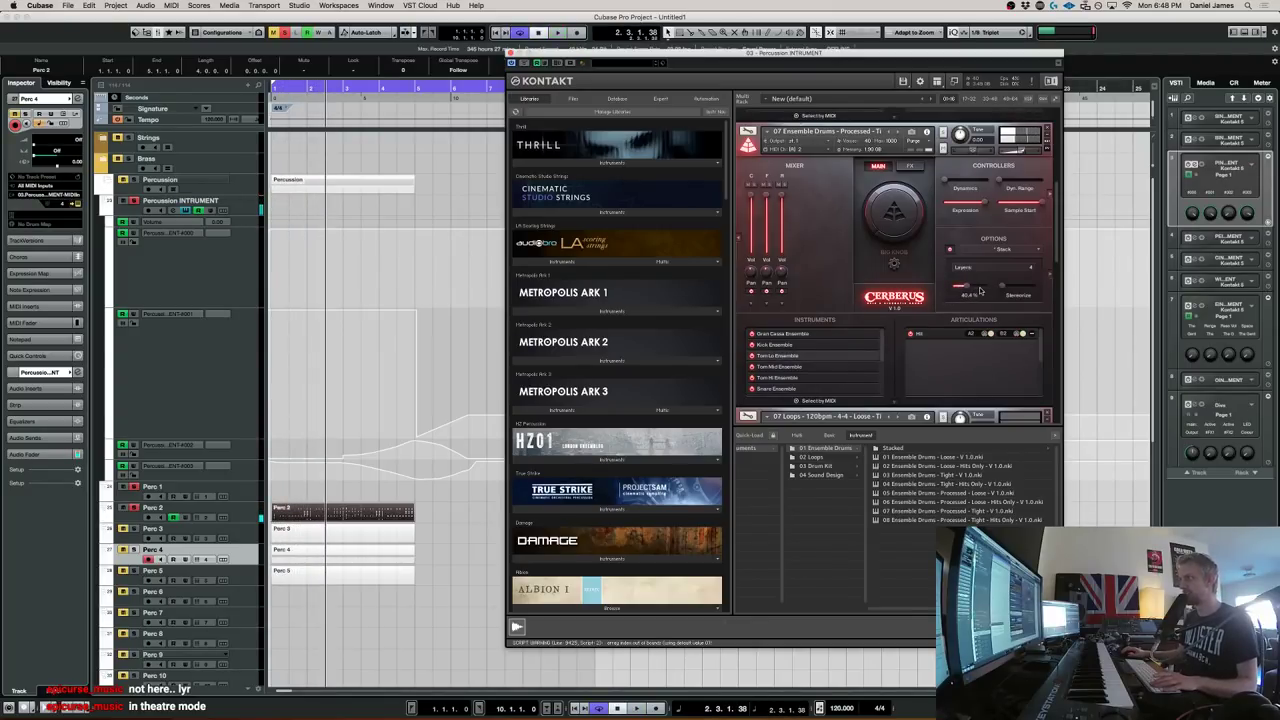
pyautogui.press('space')
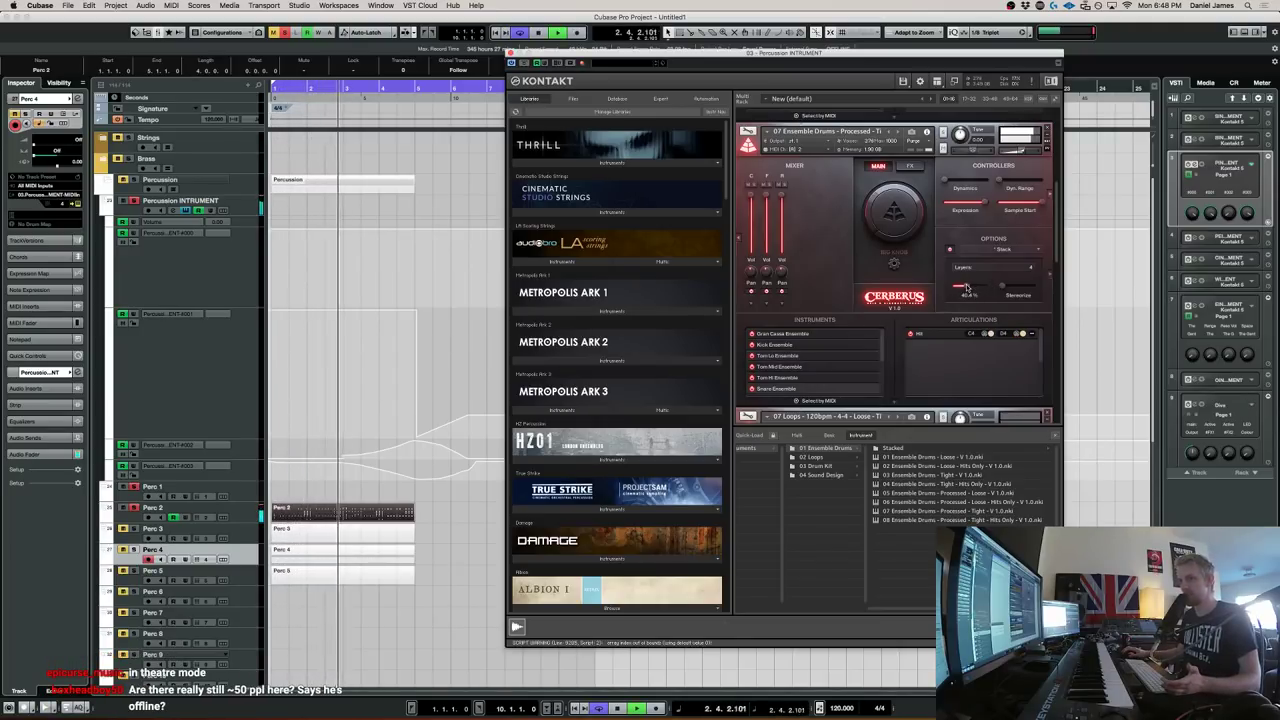
# Compare the processed drums with Randomize at zero and at about 44%, replaying the part from the start
pyautogui.moveTo(967, 288); pyautogui.dragTo(929, 286)
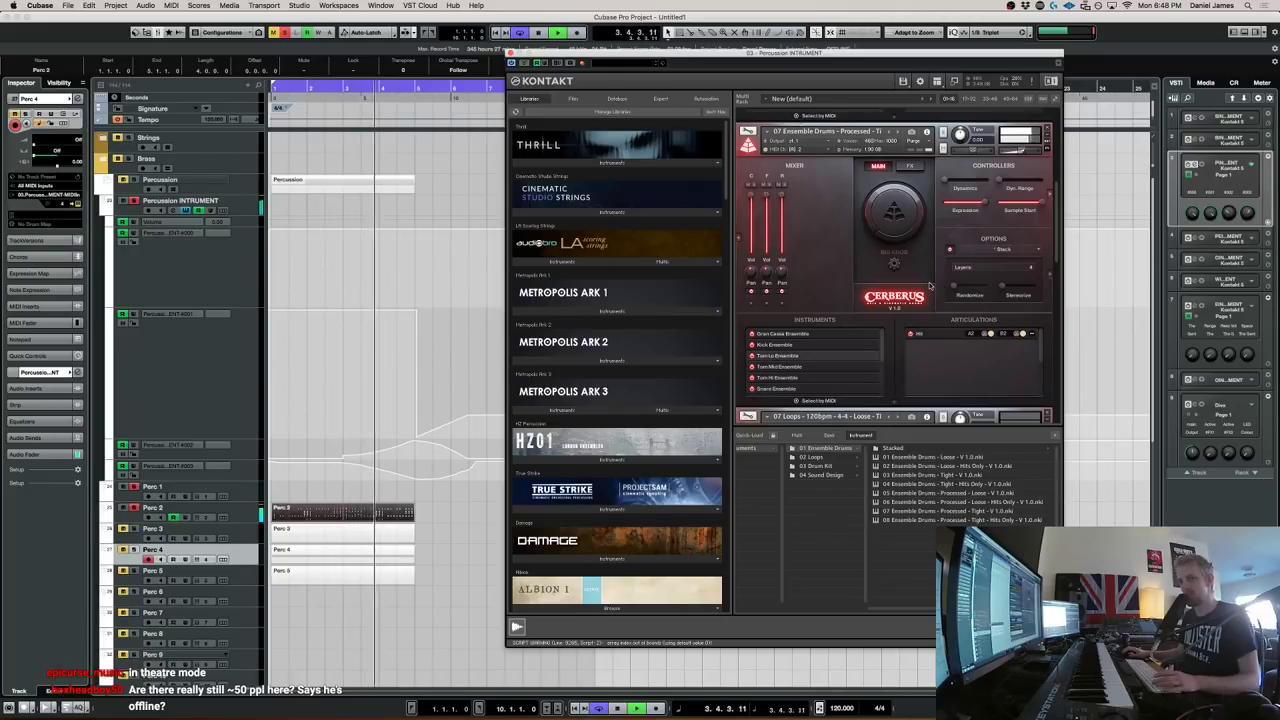
pyautogui.moveTo(954, 287); pyautogui.dragTo(971, 287)
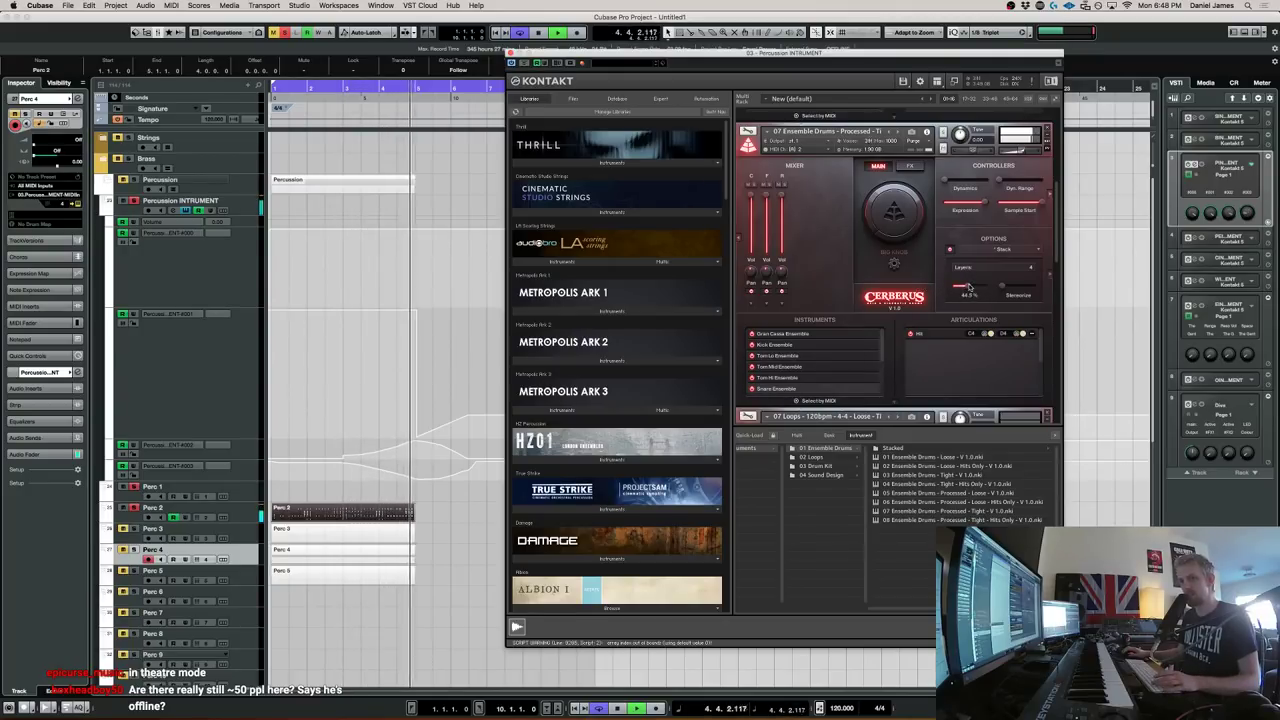
pyautogui.press('space')
pyautogui.press('.')
pyautogui.press('space')
pyautogui.press('space')
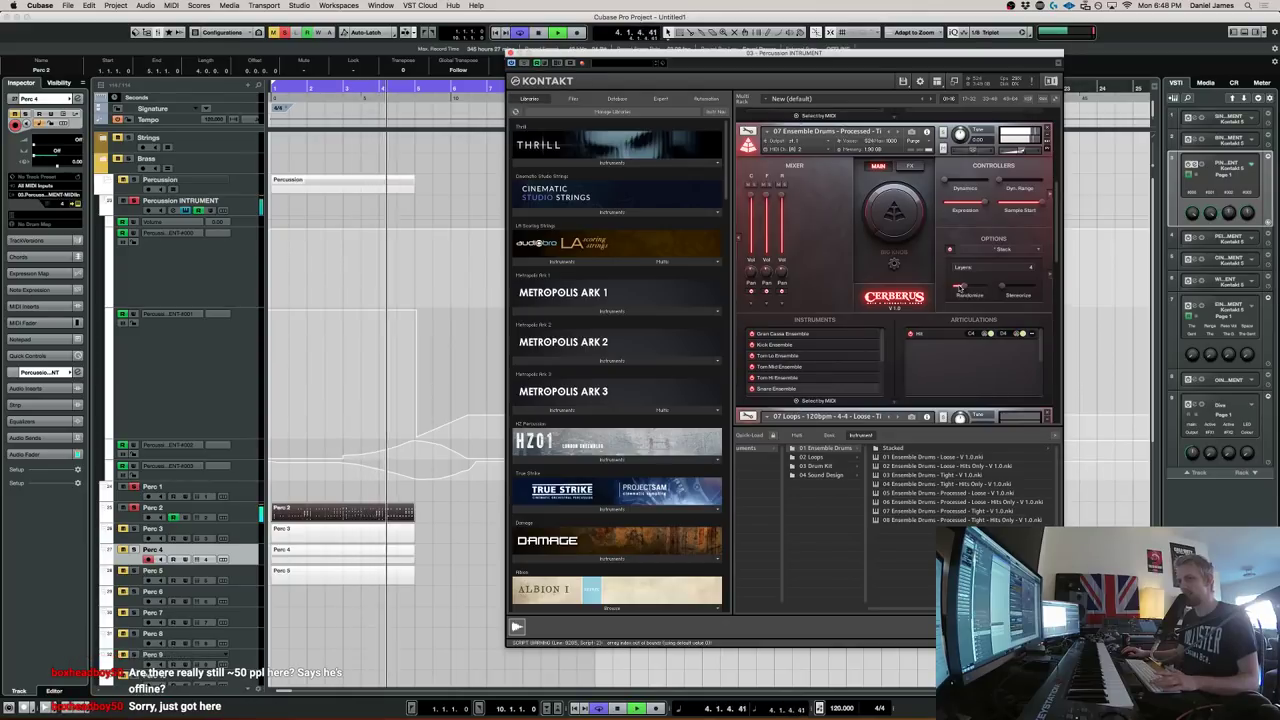
# Raise Randomize on the processed drums slightly, replay from the start and increase Stereoize
pyautogui.moveTo(961, 288); pyautogui.dragTo(966, 288)
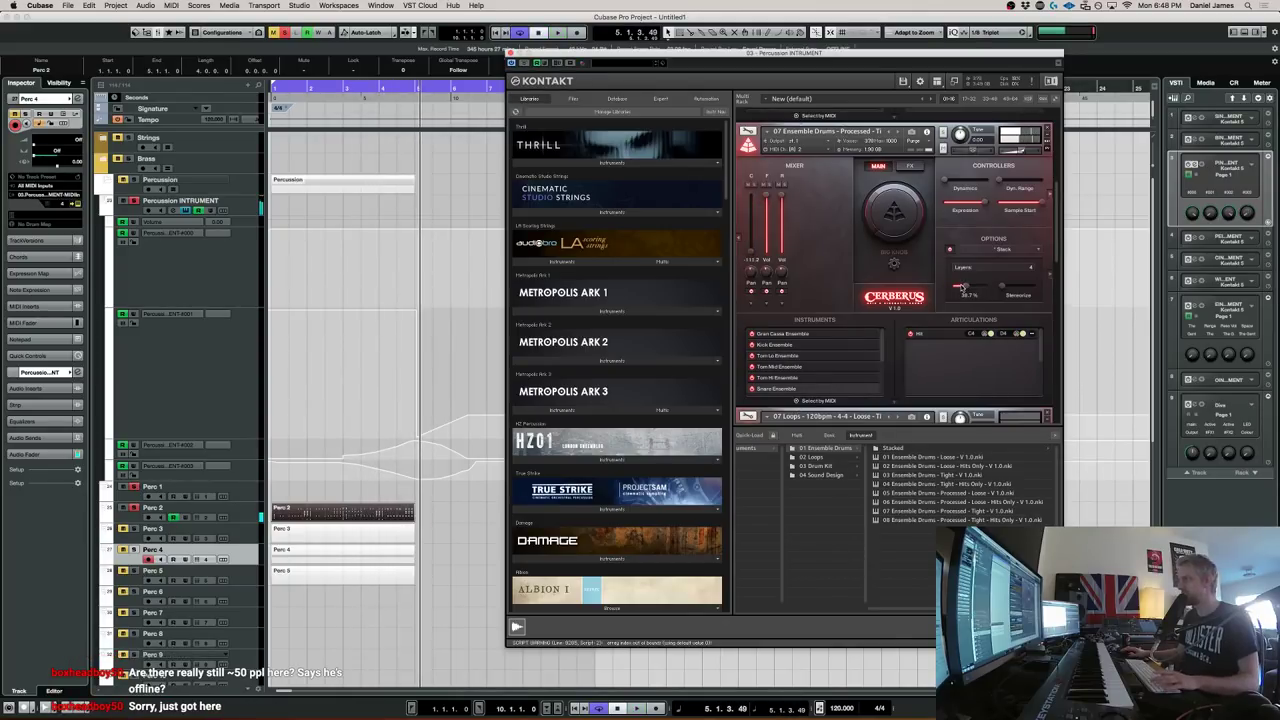
pyautogui.press('.')
pyautogui.press('space')
pyautogui.moveTo(1005, 288)
pyautogui.mouseDown()
pyautogui.moveTo(1048, 290)
pyautogui.moveTo(1027, 291)
pyautogui.mouseUp()
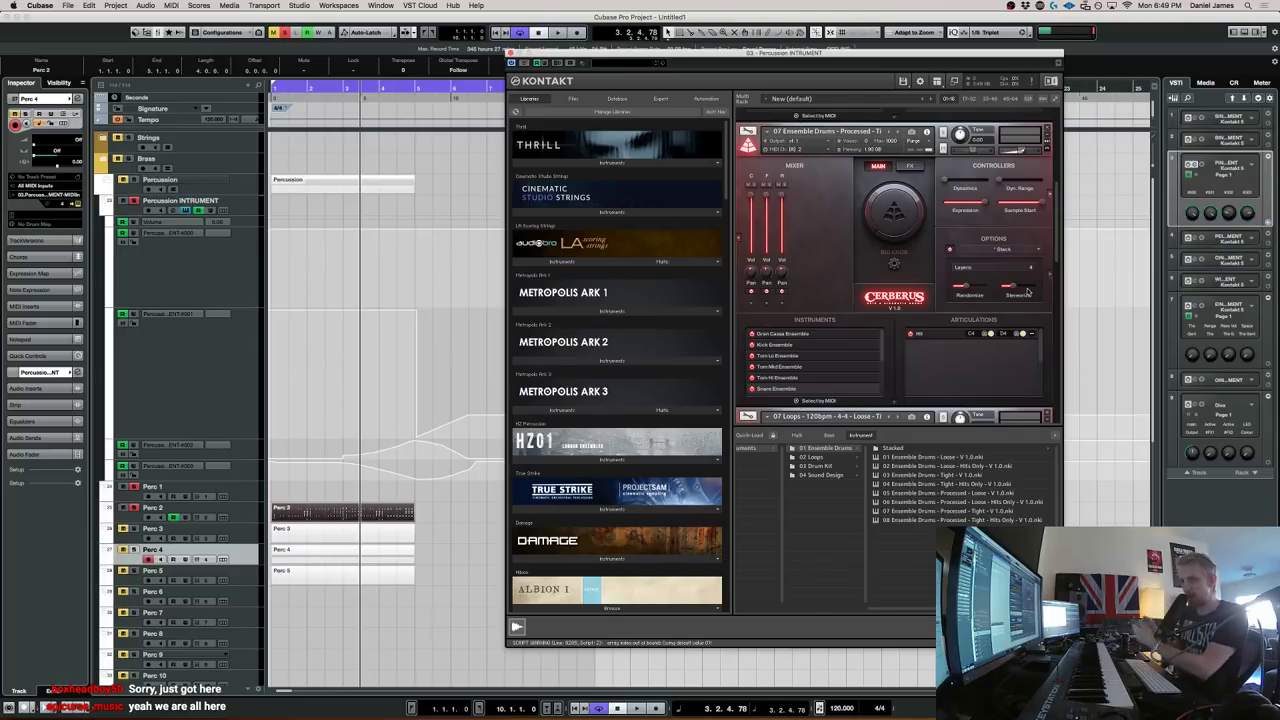
# Load 01 Sound Design - Tonal Hits - V 1.0 from the 04 Sound Design folder and select Perc 5 to play it
pyautogui.scroll(-10, 805, 306)
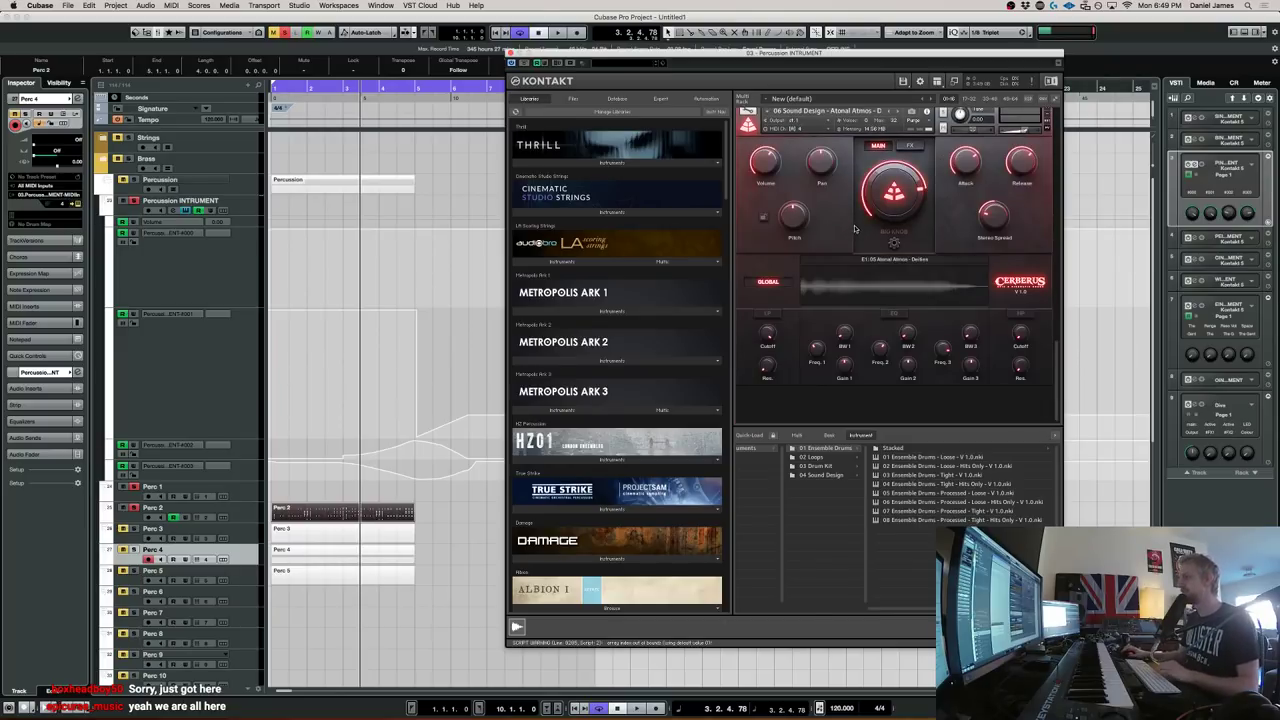
pyautogui.click(821, 475)
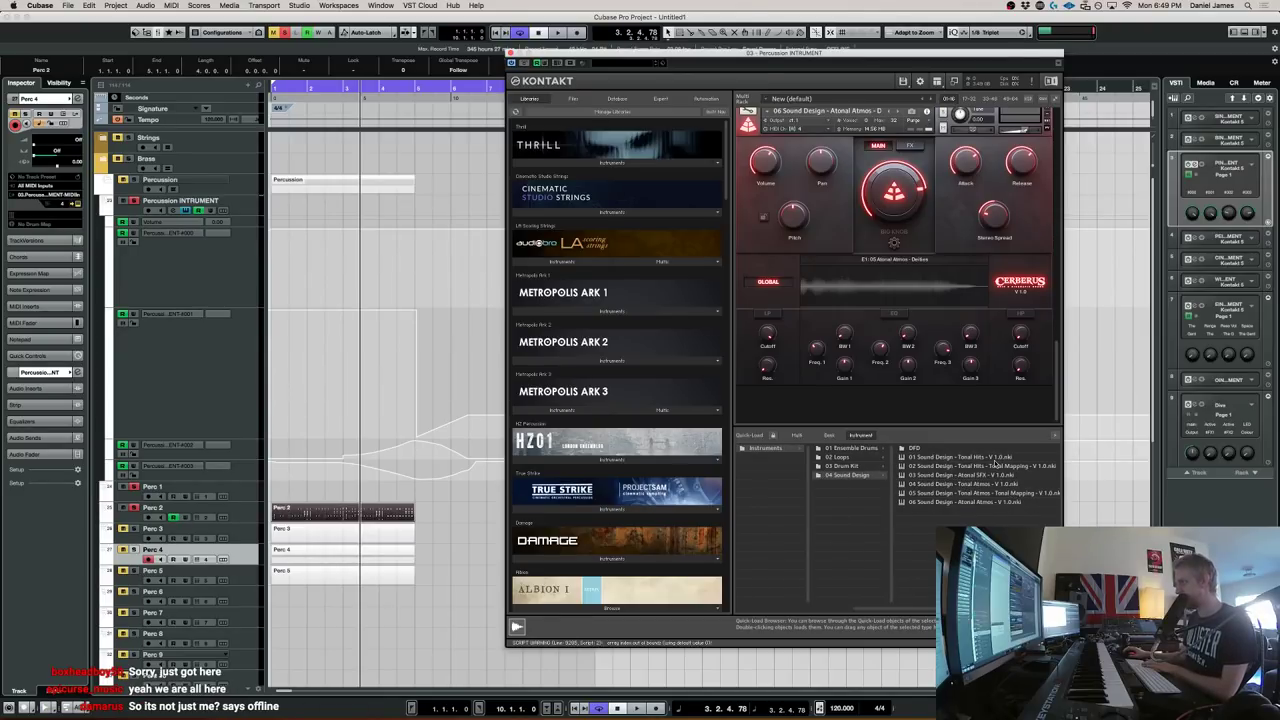
pyautogui.doubleClick(994, 457)
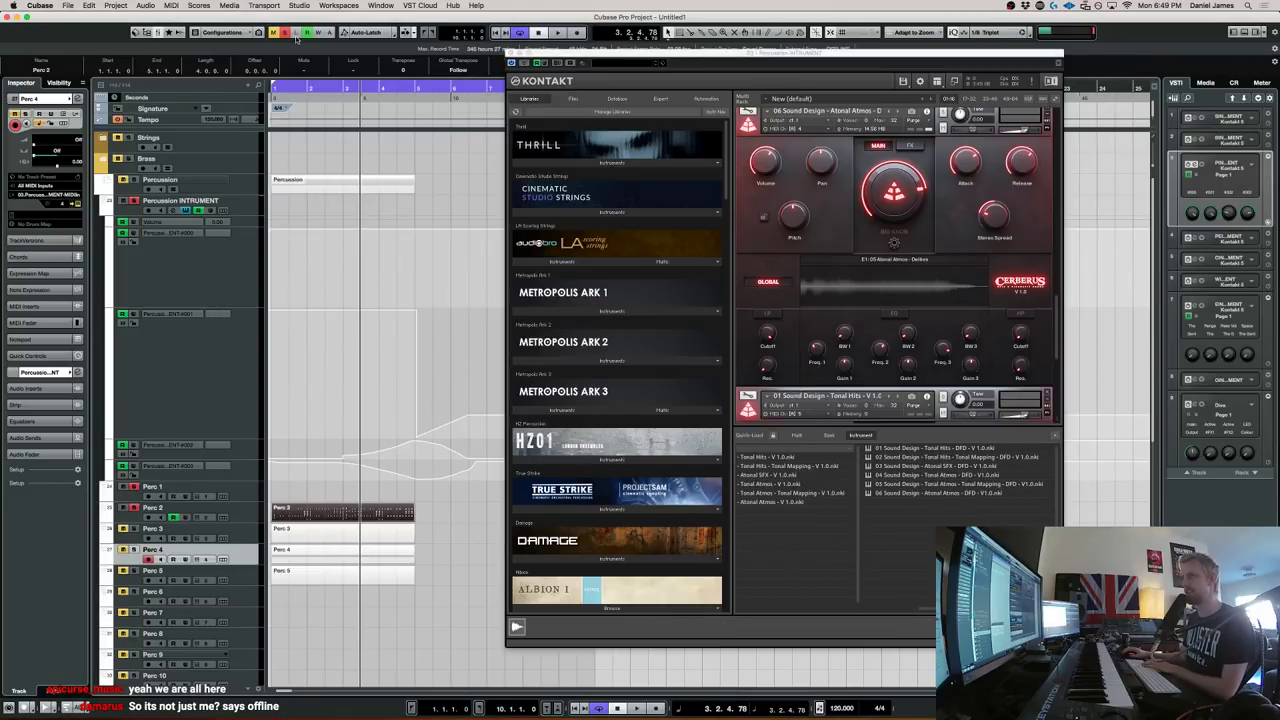
pyautogui.click(247, 599)
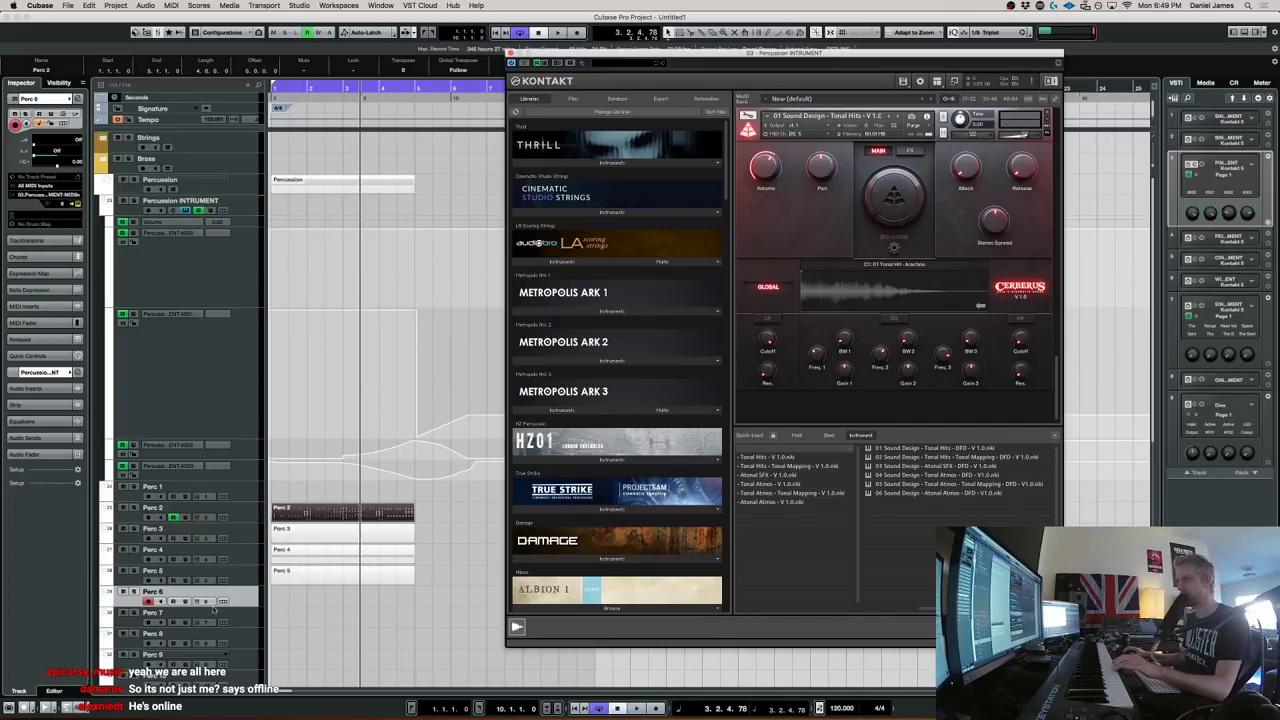
pyautogui.click(236, 578)
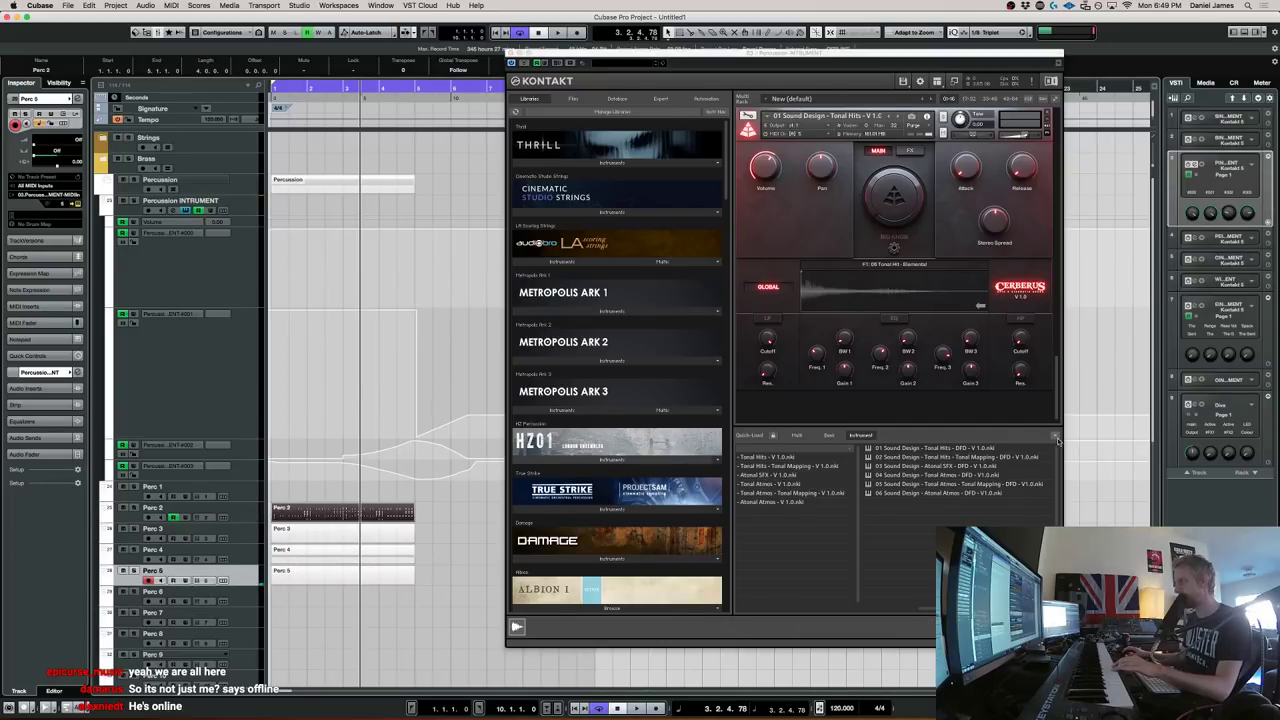
# Hide the quick-load browser in Kontakt and move the Kontakt window aside over the project
pyautogui.click(1055, 437)
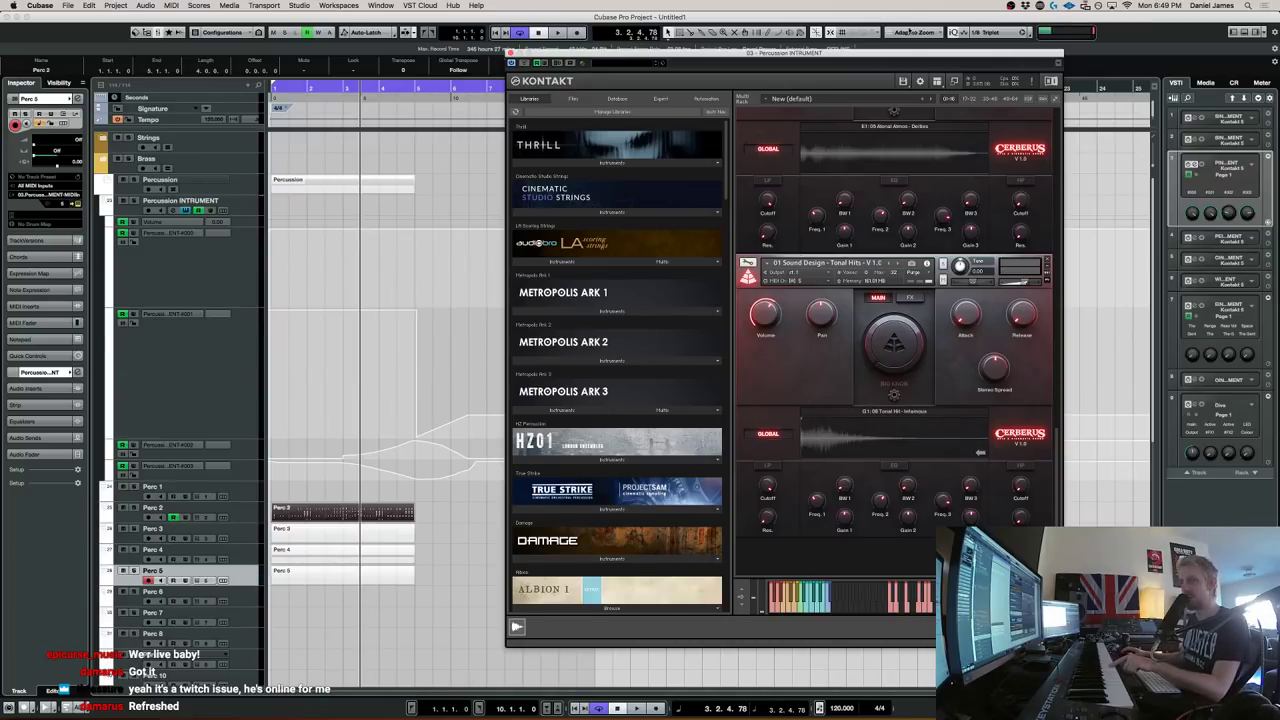
pyautogui.moveTo(838, 56); pyautogui.dragTo(695, 58)
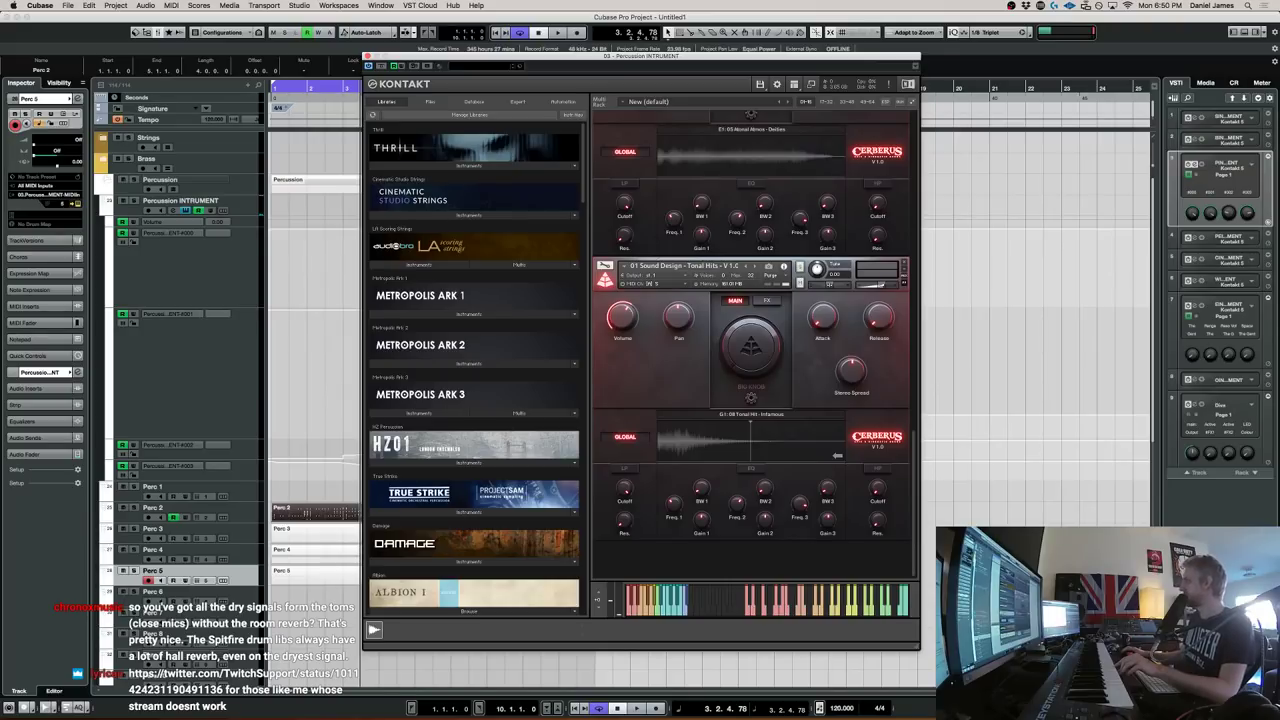
# Bring the Cerberus 120 bpm LooseFullMix loop from Finder into the project at bar 1 below Perc 5, and close the Kontakt window
pyautogui.press('super+Tab')
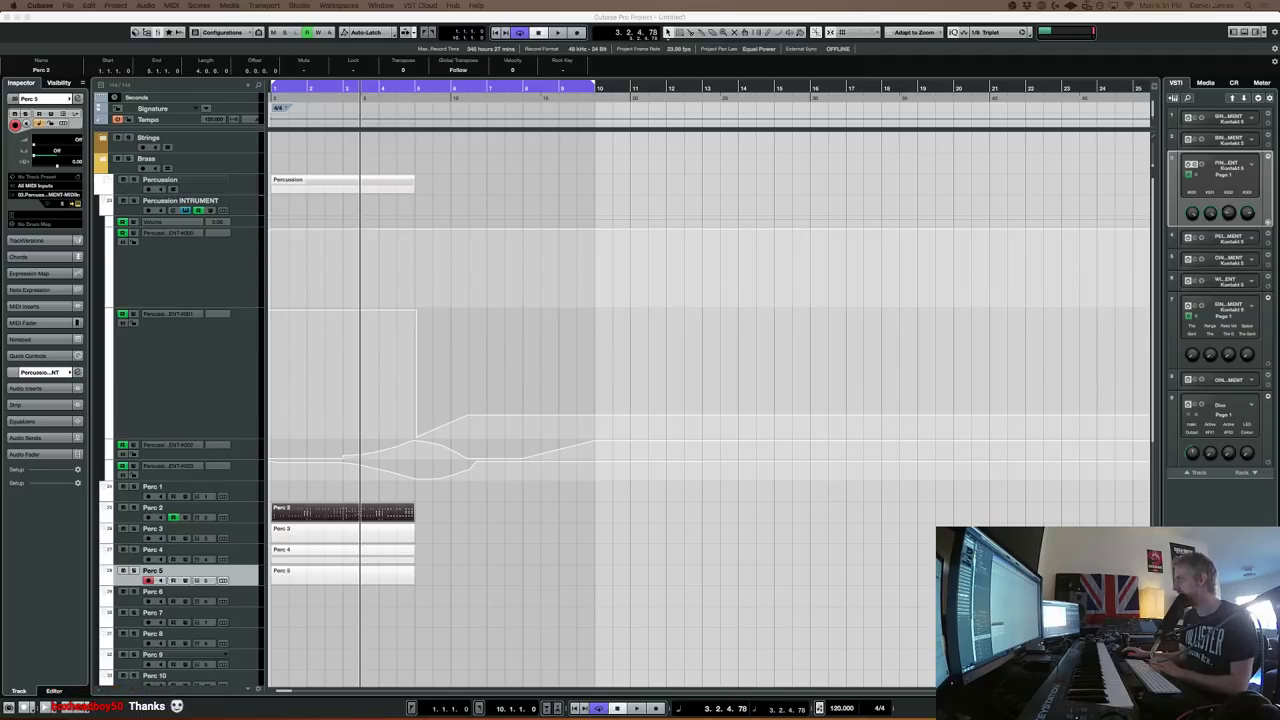
pyautogui.moveTo(640, 330); pyautogui.dragTo(222, 582)
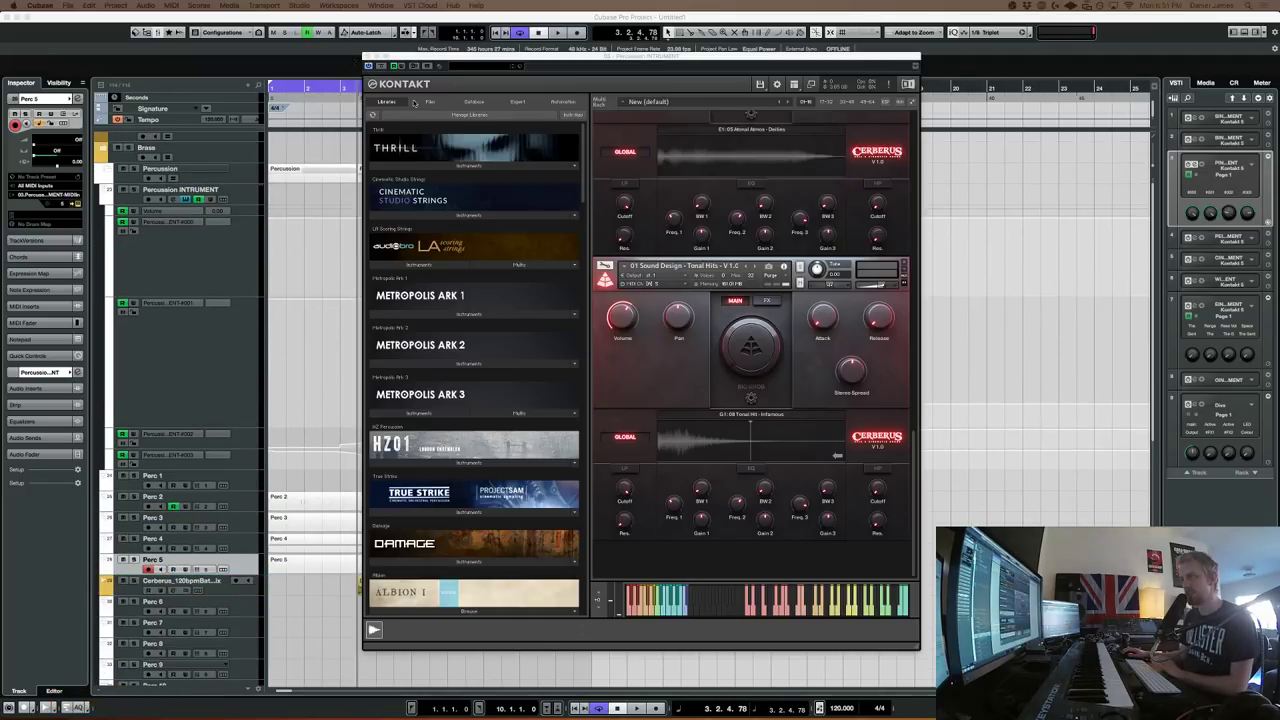
pyautogui.moveTo(435, 60); pyautogui.dragTo(650, 72)
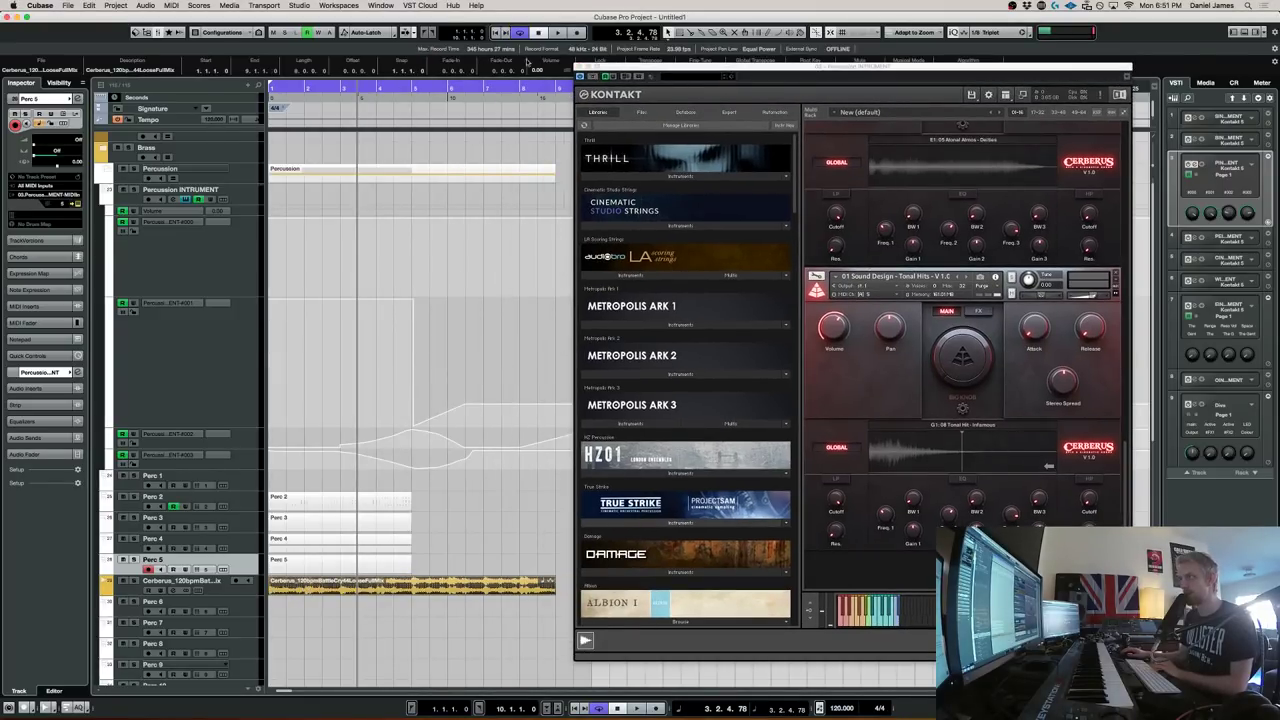
pyautogui.click(581, 75)
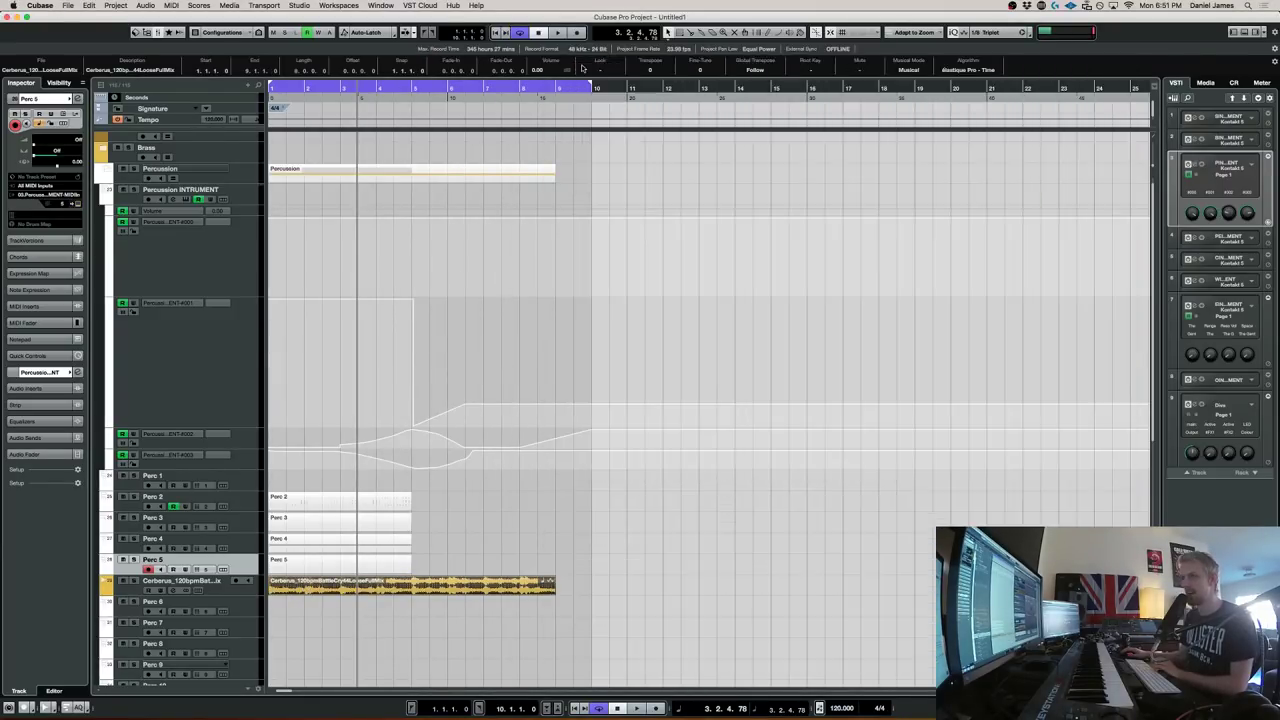
# Select the Cerberus loop and its track, set the project tempo to 140 and play from the start
pyautogui.click(462, 604)
pyautogui.click(222, 584)
pyautogui.click(345, 587)
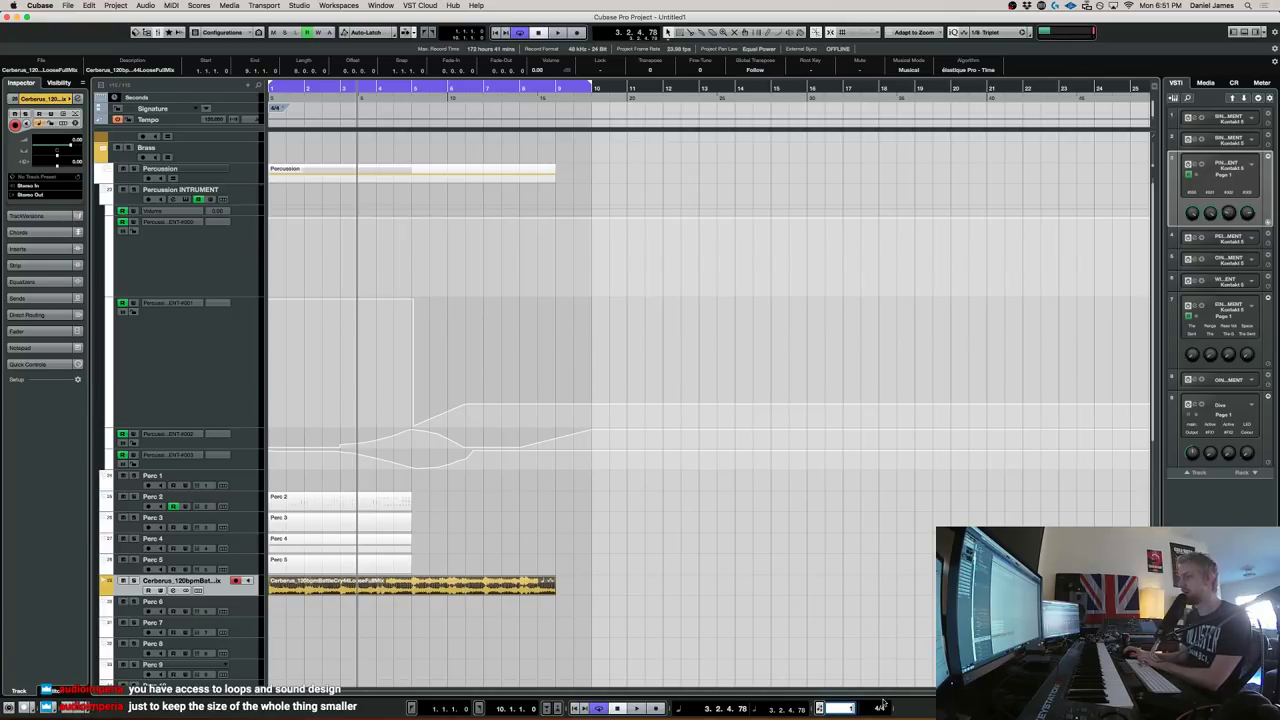
pyautogui.press('Return')
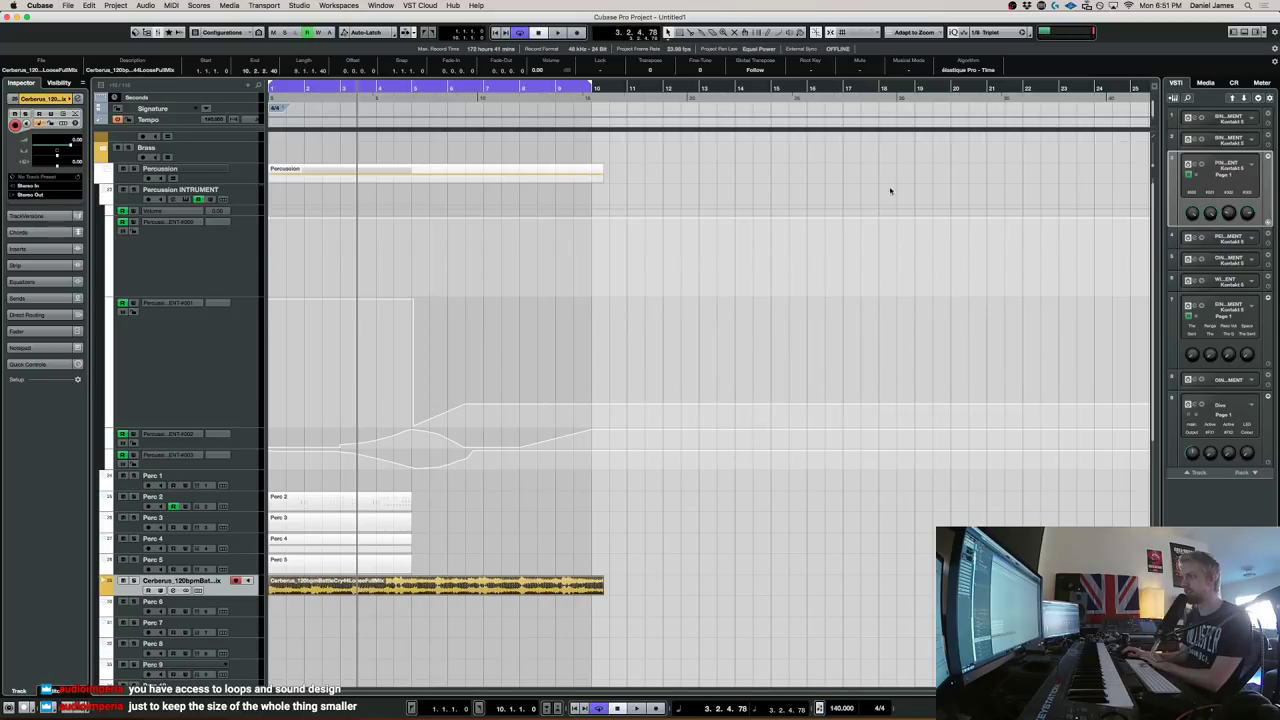
pyautogui.press('space')
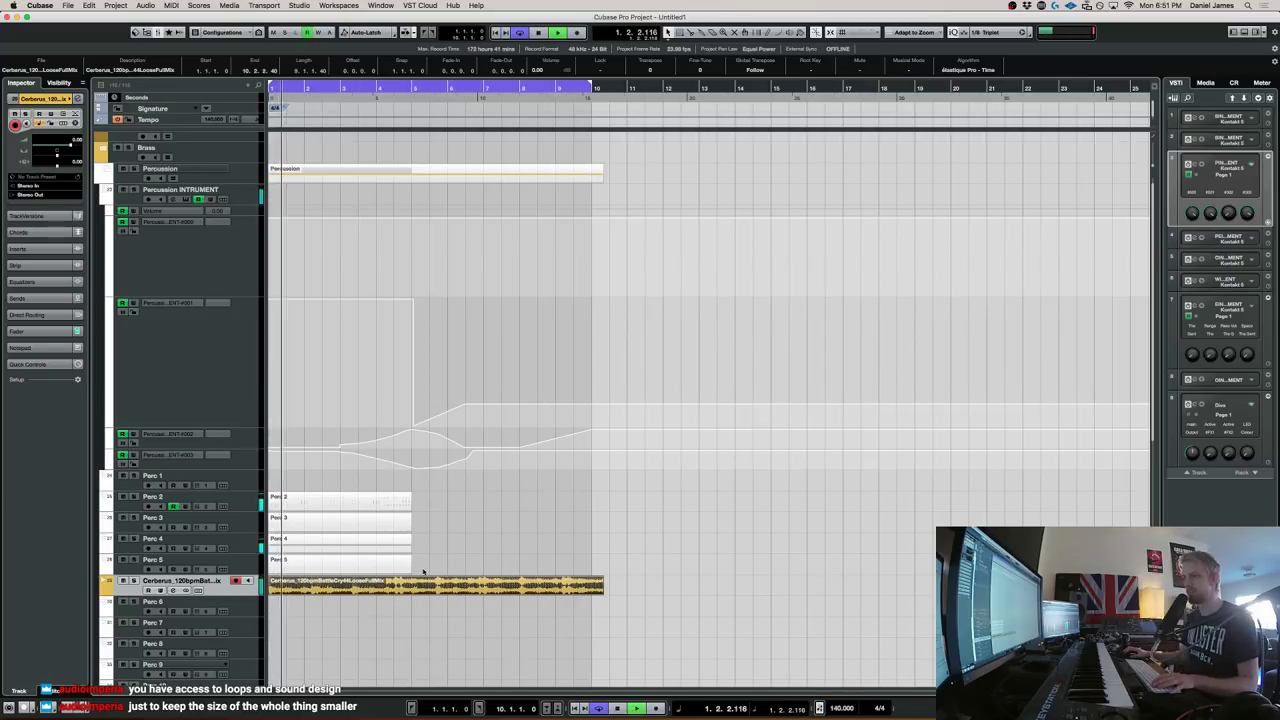
pyautogui.press('space')
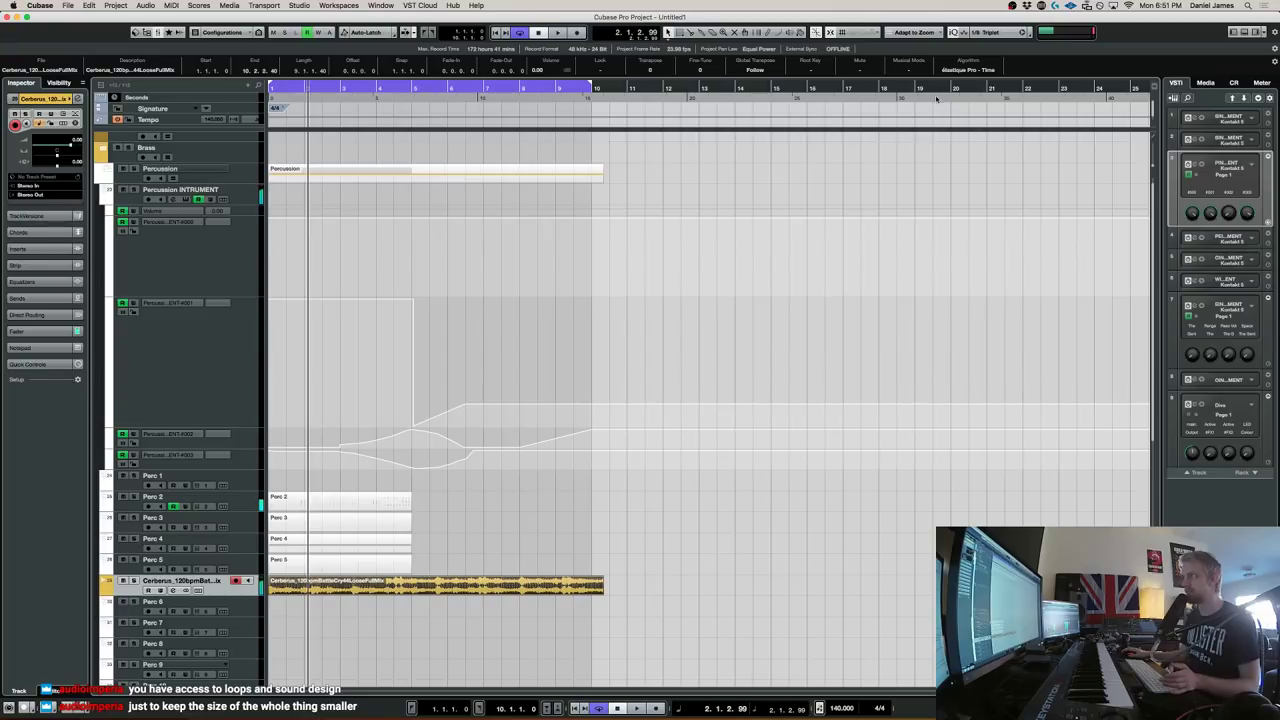
# Enable Musical Mode for the Cerberus loop and play it at 140 bpm
pyautogui.click(904, 71)
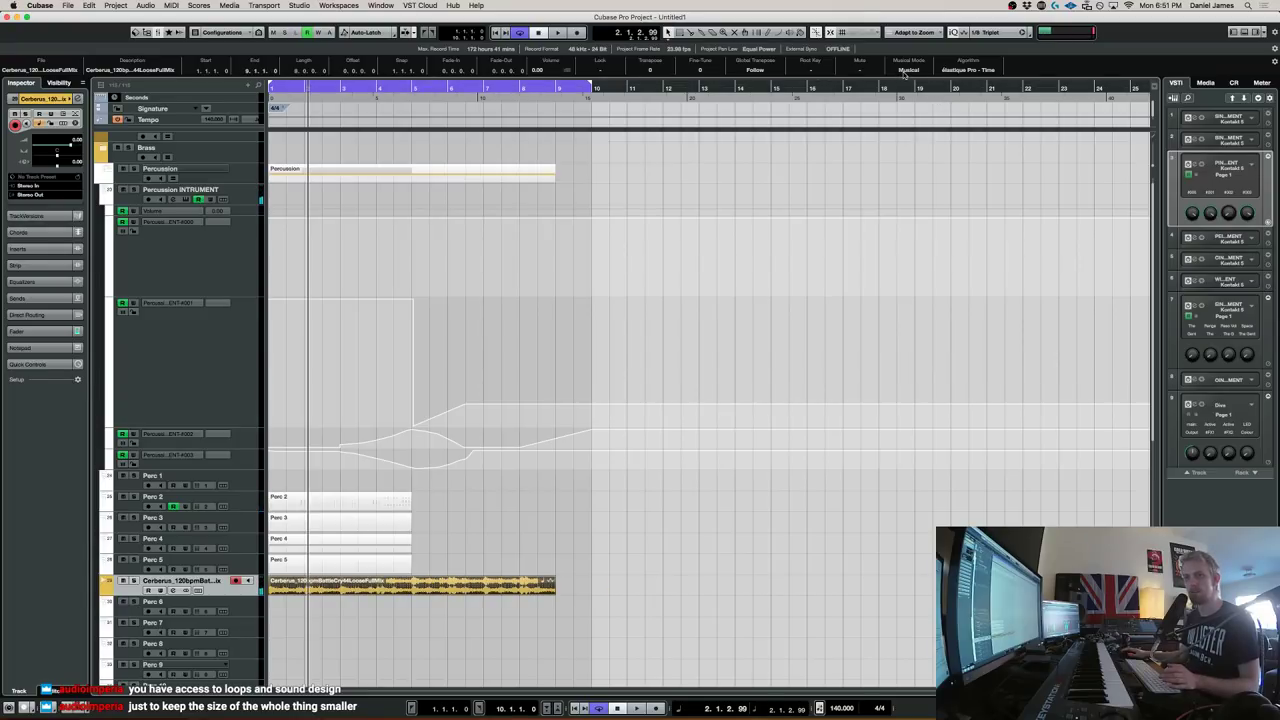
pyautogui.press('space')
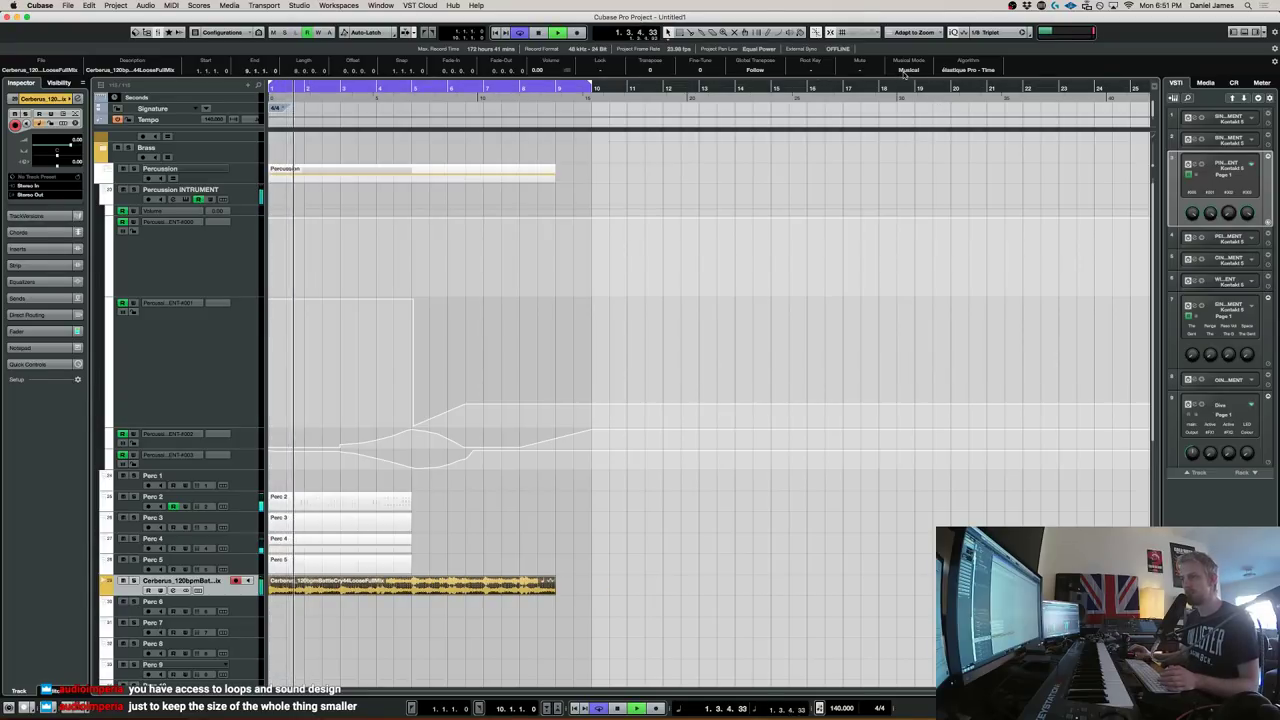
pyautogui.press('space')
# Set the project tempo to 100 and play the time-stretched loop
pyautogui.click(841, 708)
pyautogui.write('100')
pyautogui.press('Return')
pyautogui.press('space')
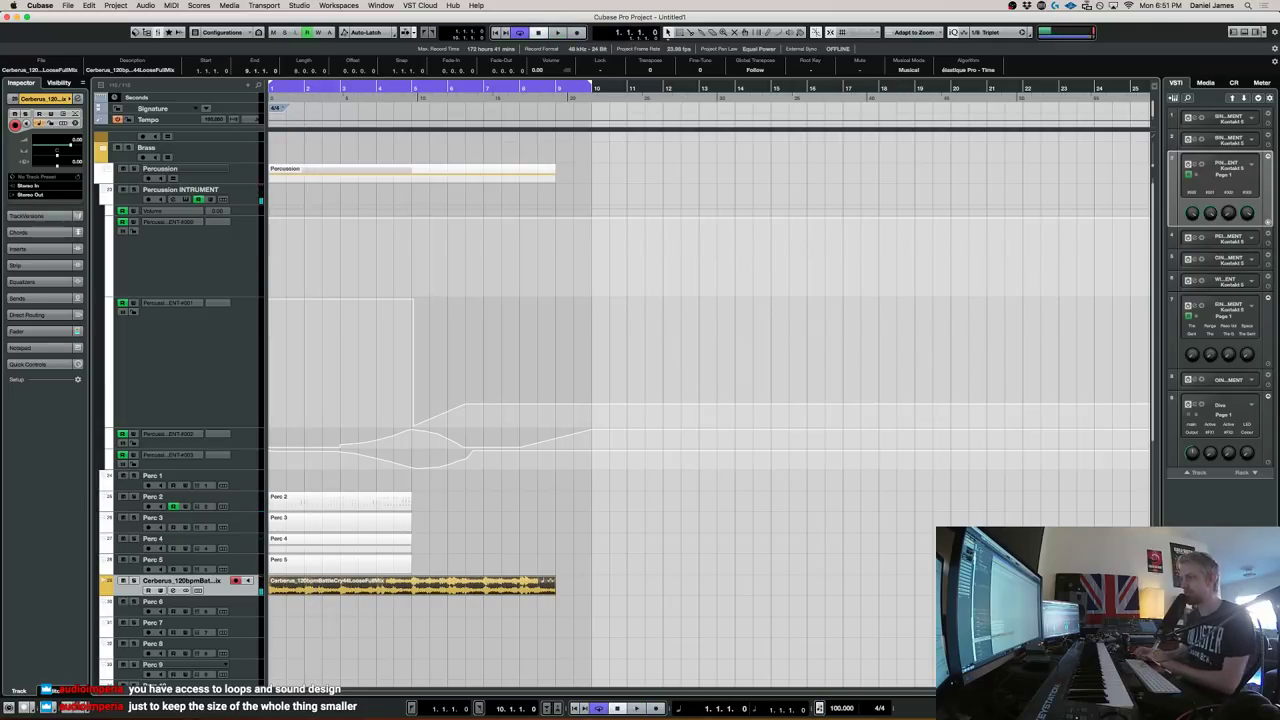
# Audition the Cerberus loop soloed at 120 bpm and delete it from its track
pyautogui.click(133, 581)
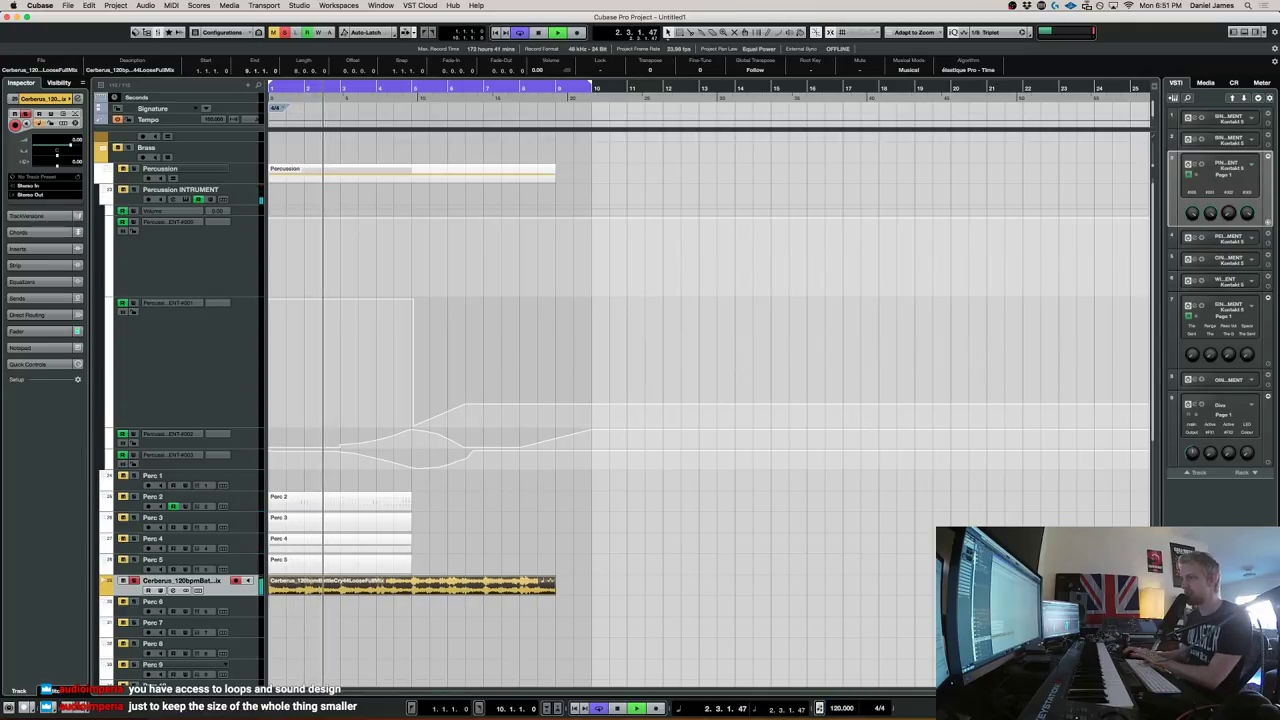
pyautogui.press('space')
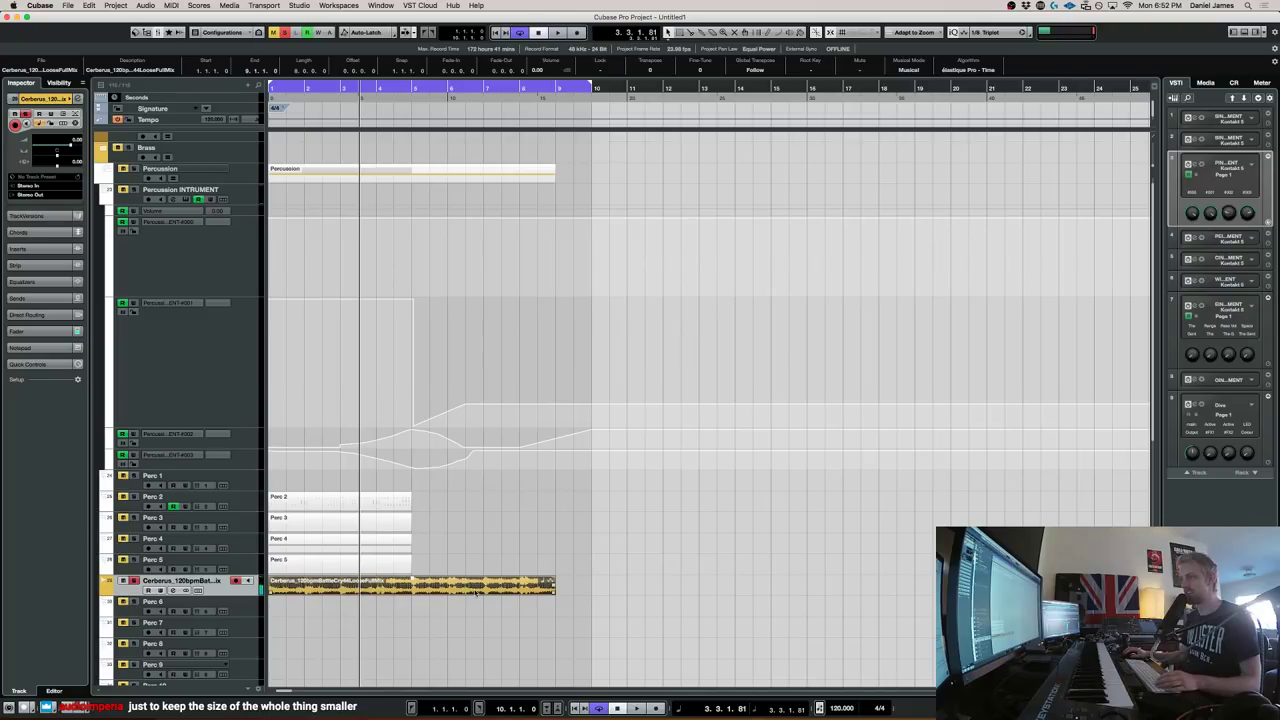
pyautogui.press('Delete')
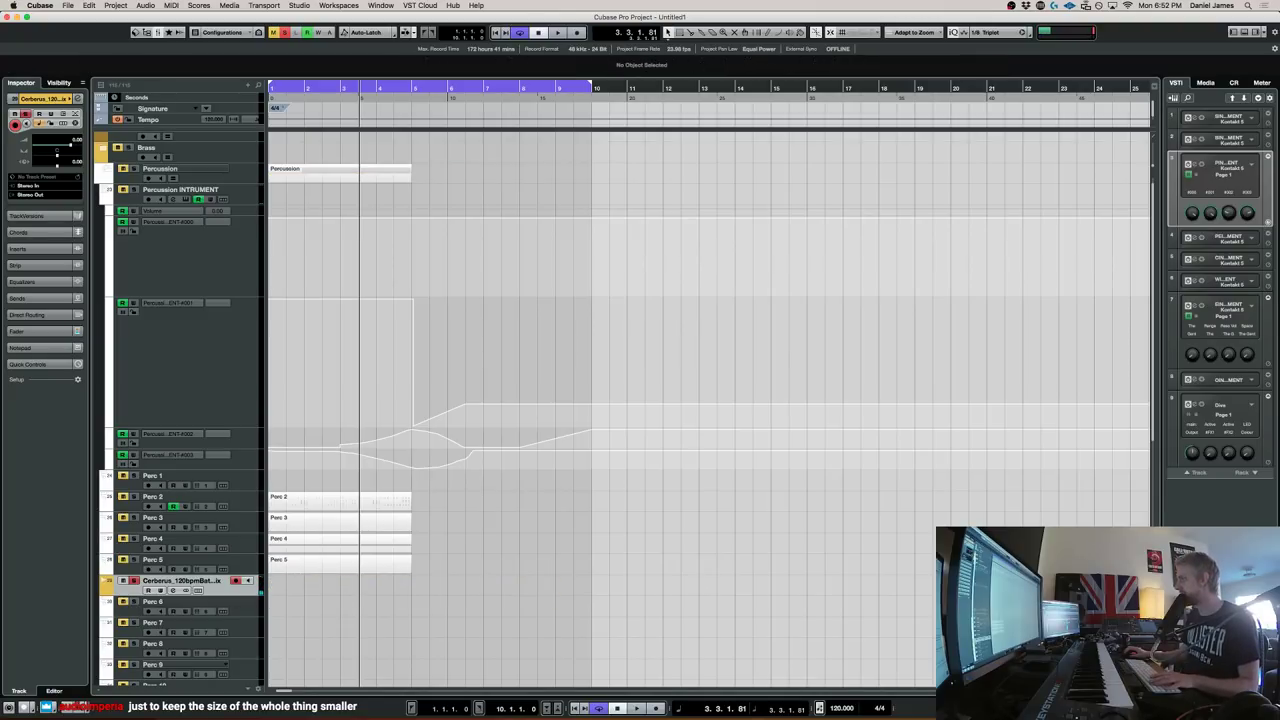
# Import 02 Tonal Atmos - Death and Riches from Finder at bar 5 on a new track and play it with the Cerberus track unsoloed
pyautogui.press('super+Tab')
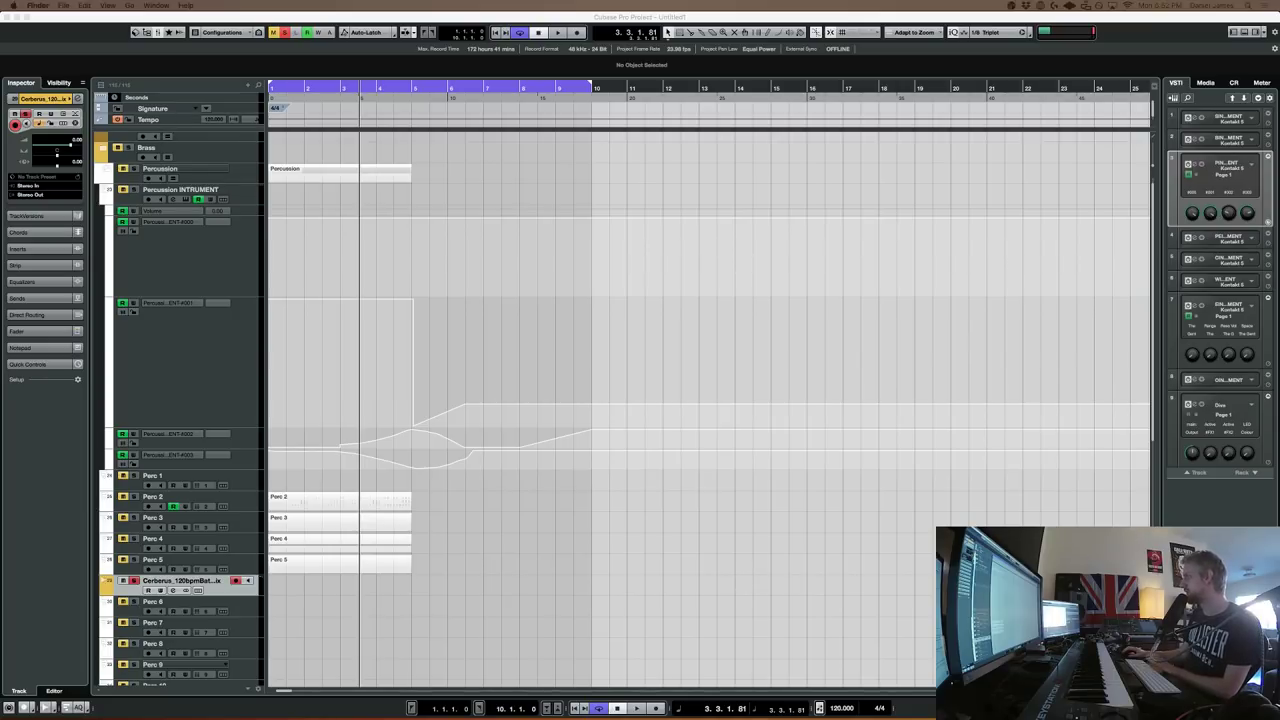
pyautogui.moveTo(1279, 330); pyautogui.dragTo(480, 594)
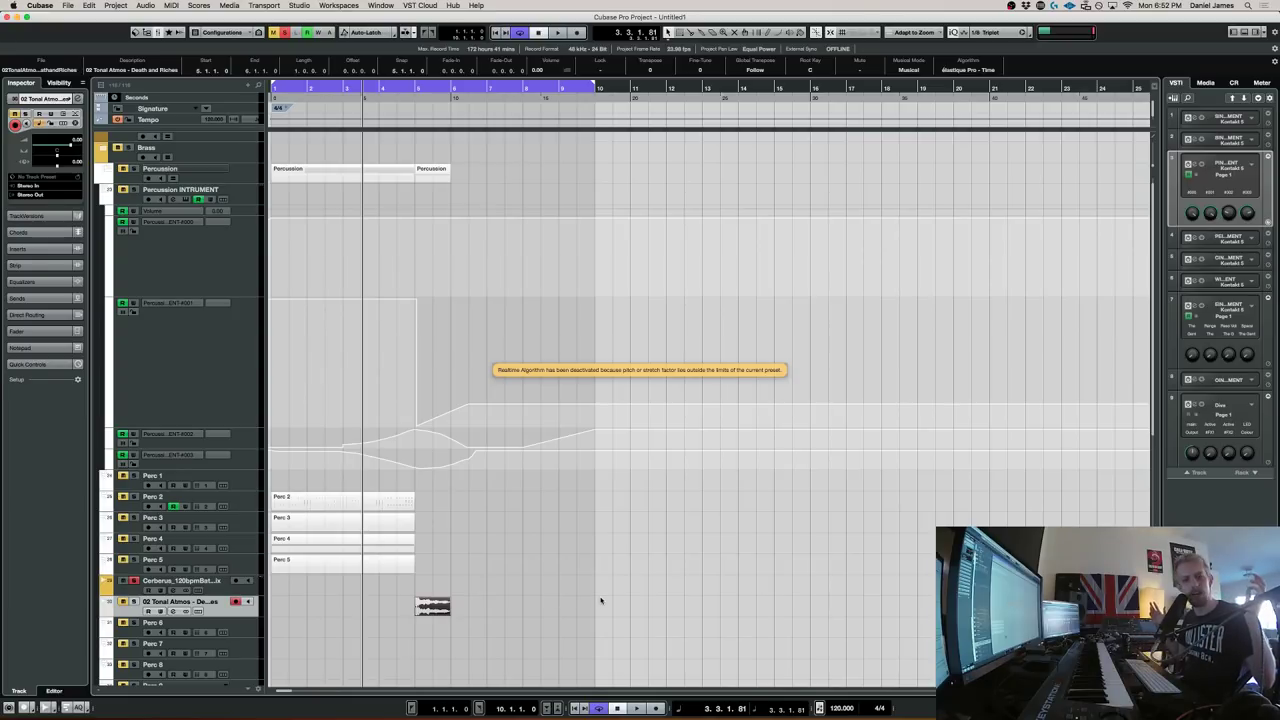
pyautogui.press('space')
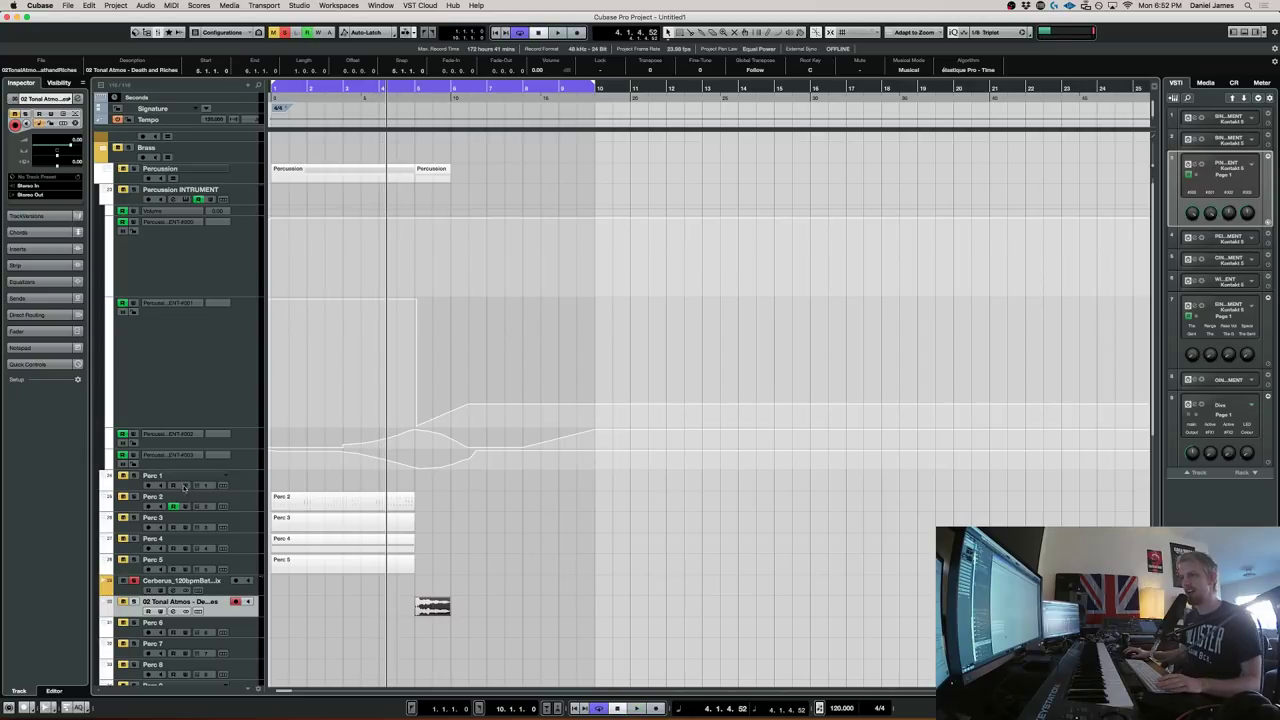
pyautogui.click(134, 581)
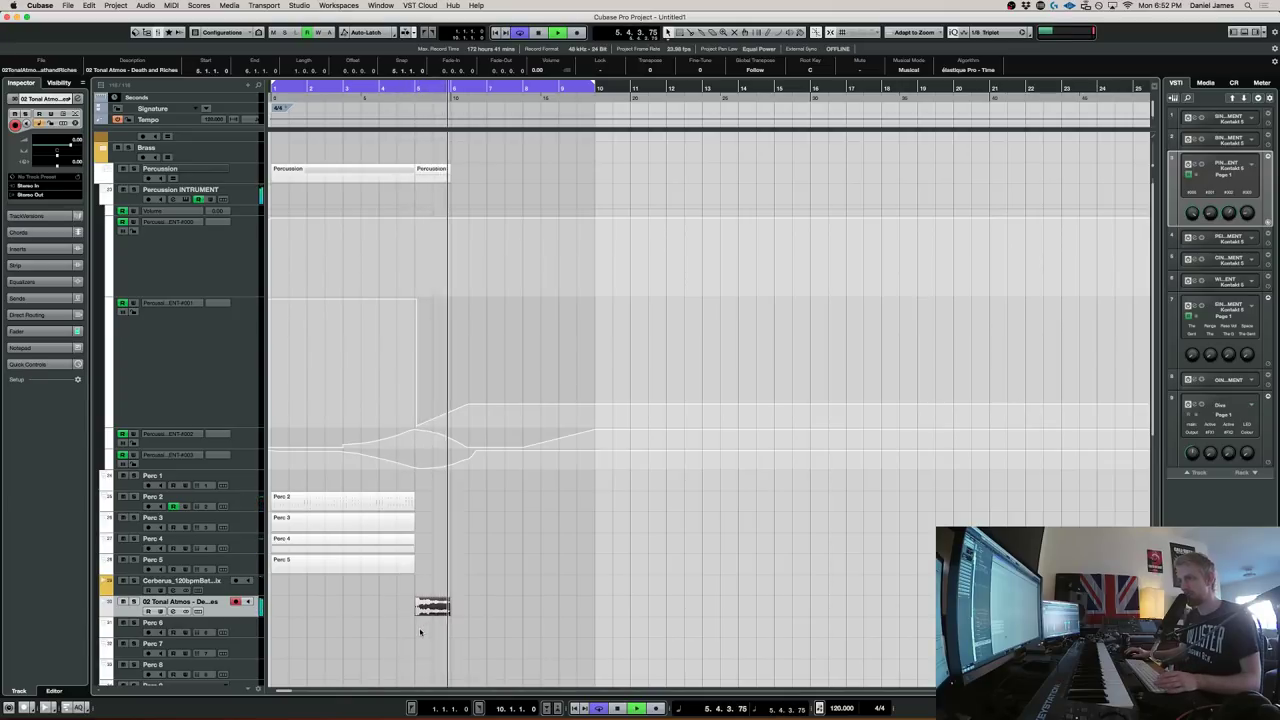
pyautogui.press('space')
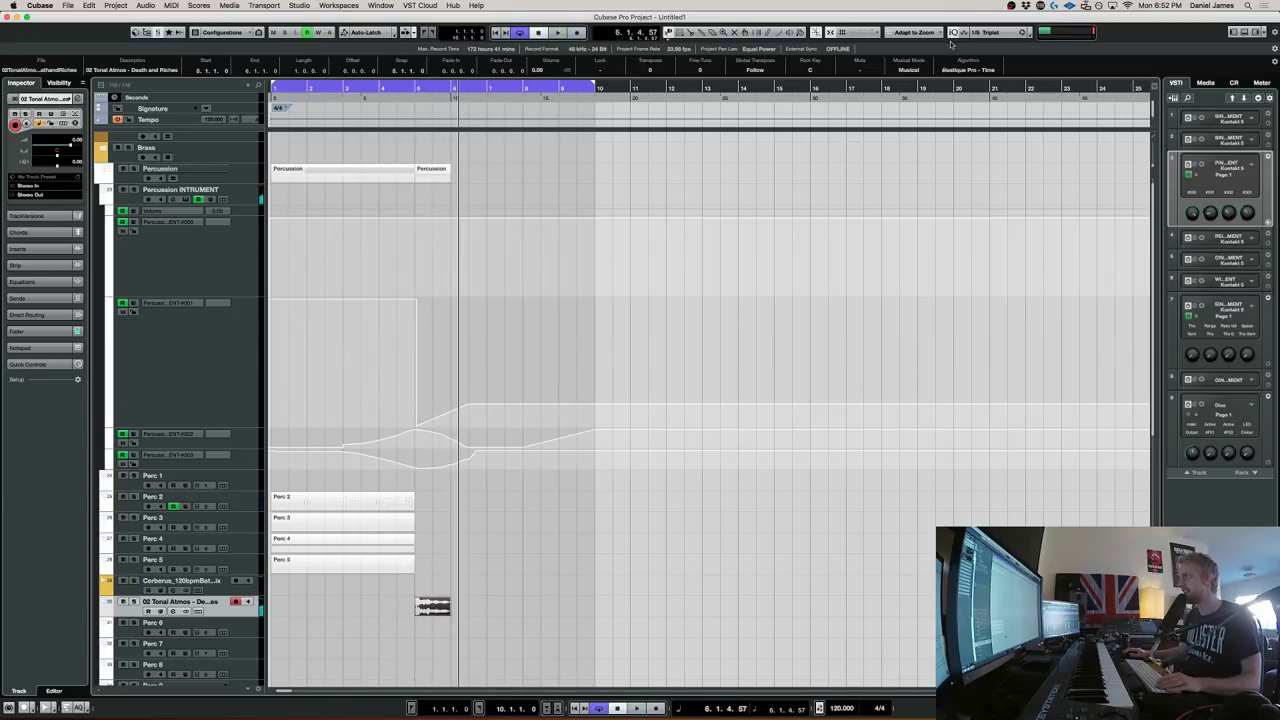
# Toggle Musical Mode on the Tonal Atmos clip, check it in the Sample Editor and delete it from the project
pyautogui.click(911, 68)
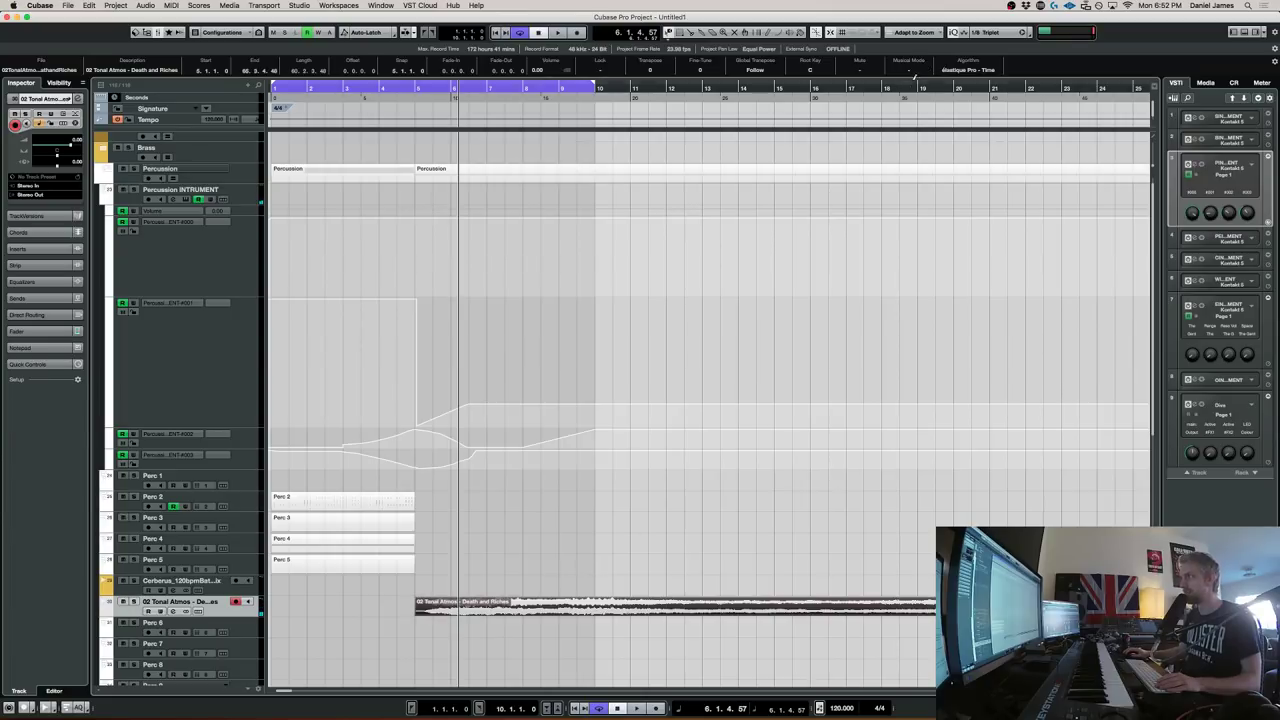
pyautogui.click(433, 603)
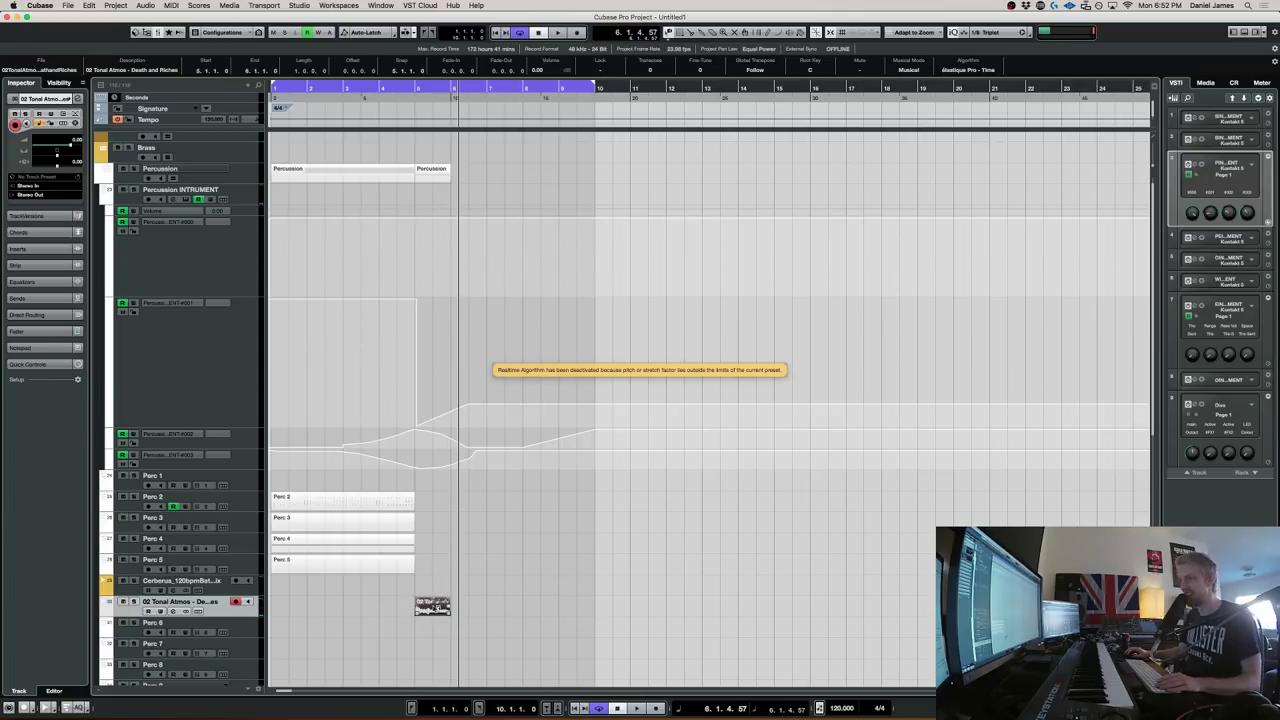
pyautogui.doubleClick(428, 606)
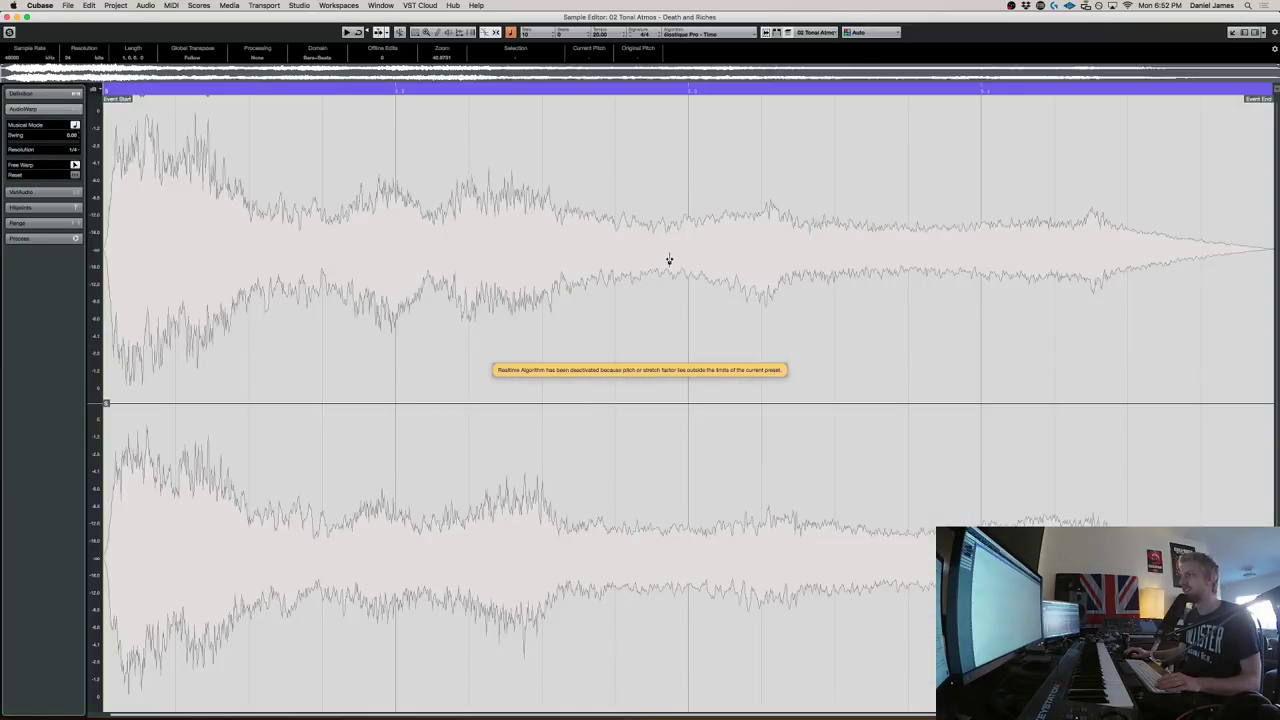
pyautogui.press('Return')
pyautogui.press('Delete')
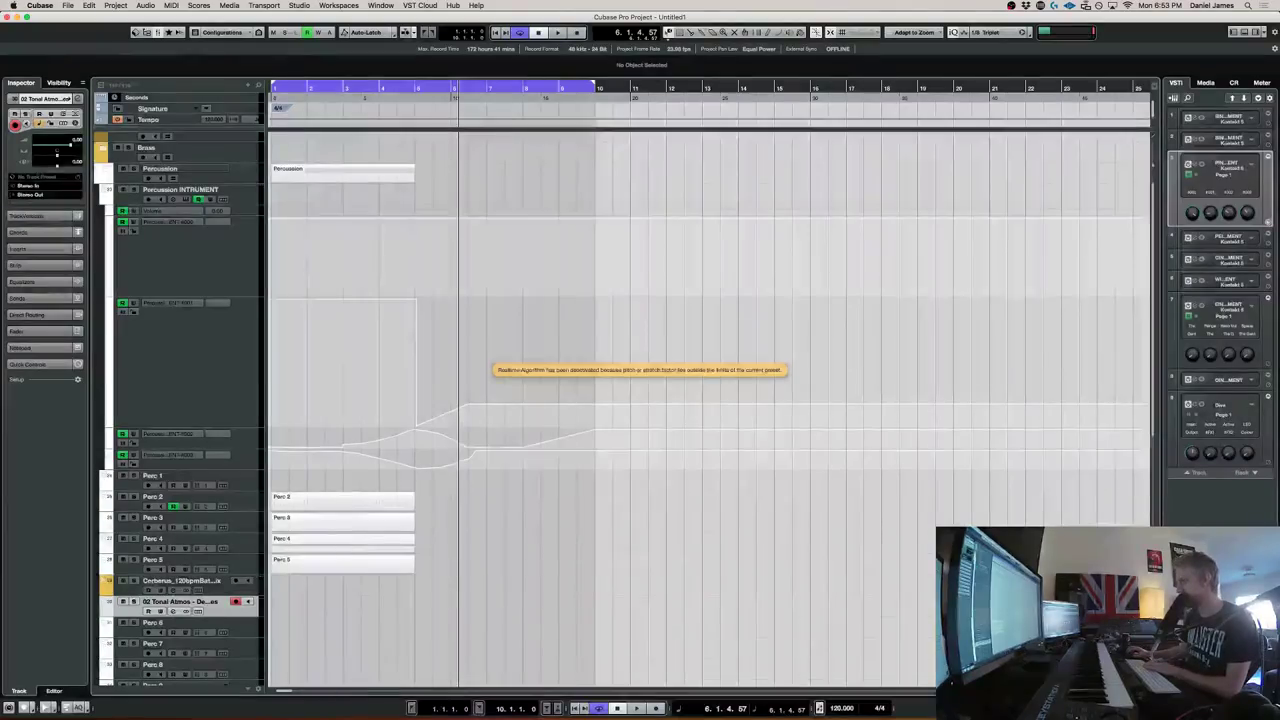
# Import 08 Tonal Hit - Infamous at bar 5 on the Cerberus track, turn off its Musical Mode and play it
pyautogui.press('super+Tab')
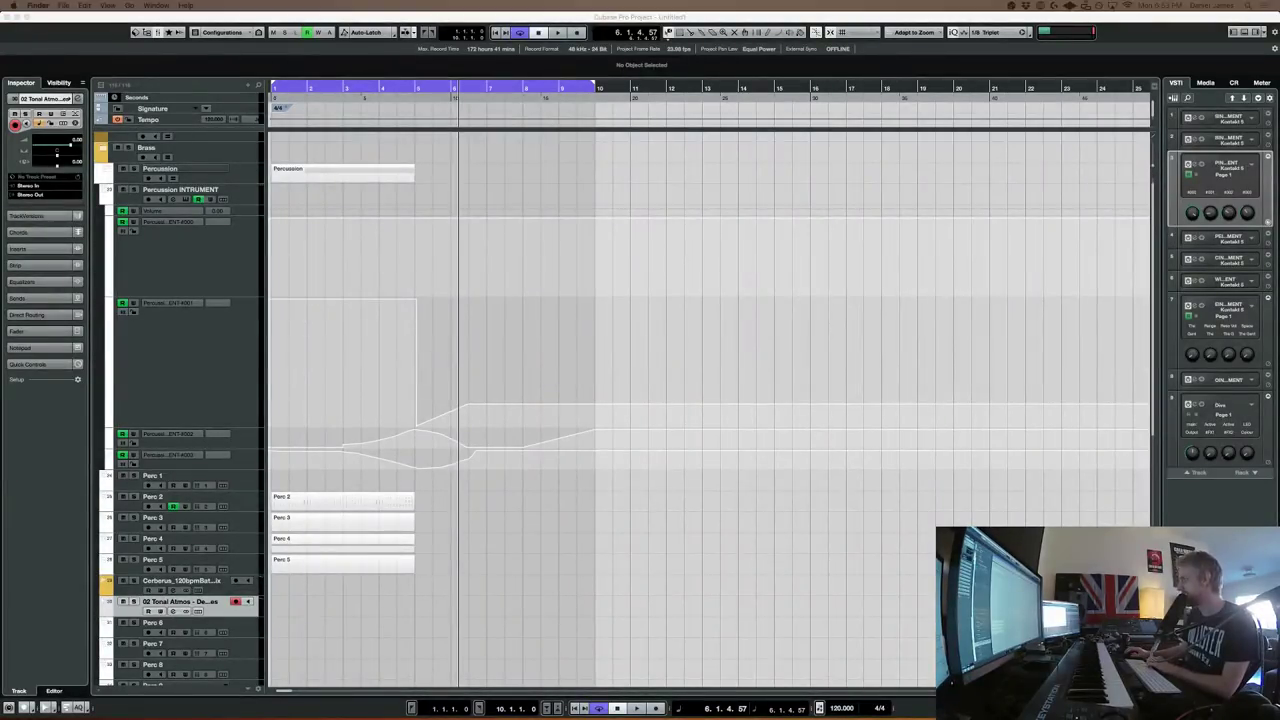
pyautogui.moveTo(714, 491); pyautogui.dragTo(418, 586)
pyautogui.click(918, 72)
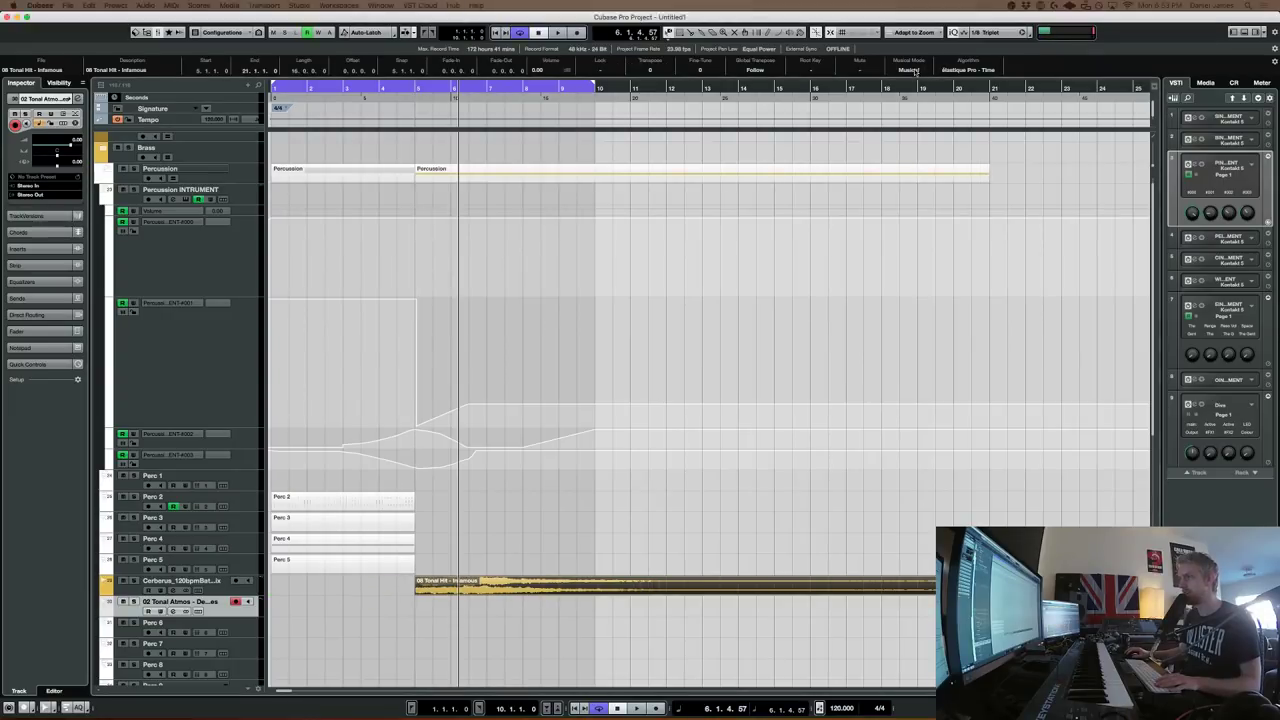
pyautogui.press('KP_Subtract')
pyautogui.press('space')
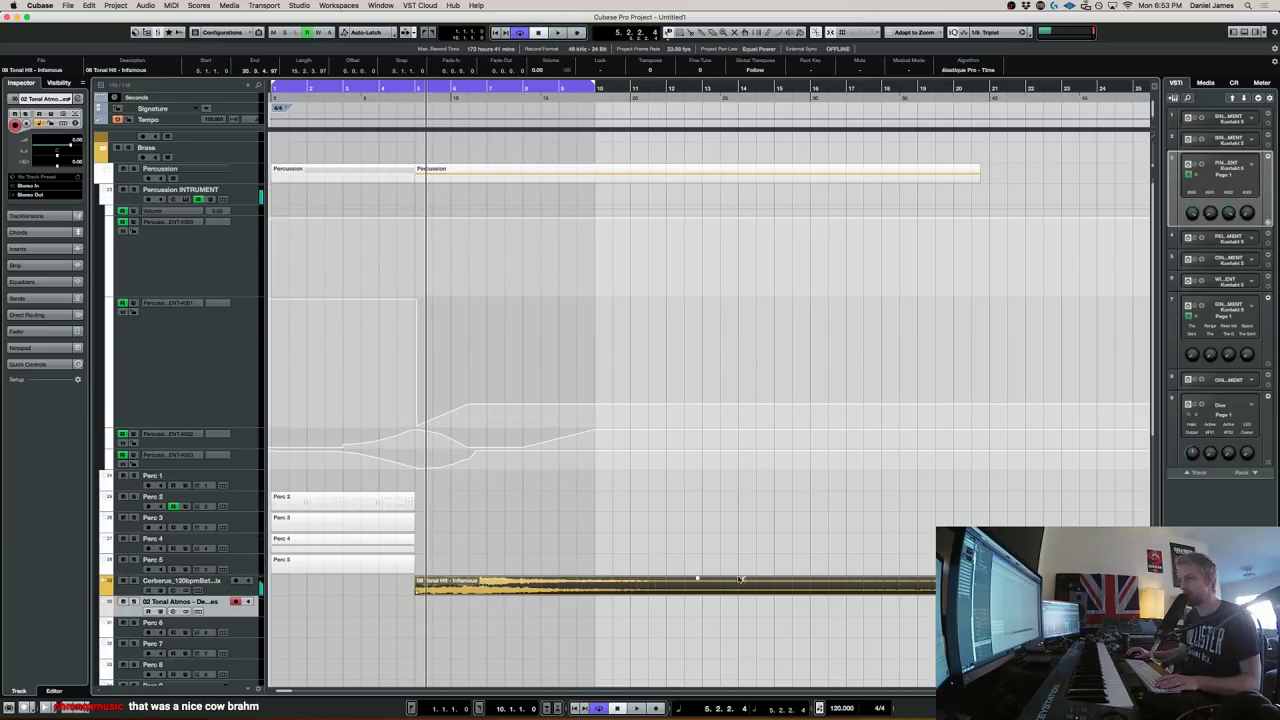
# Lower the Cerberus track's volume to about -13 dB, replay the tonal hit and delete the clip
pyautogui.click(252, 590)
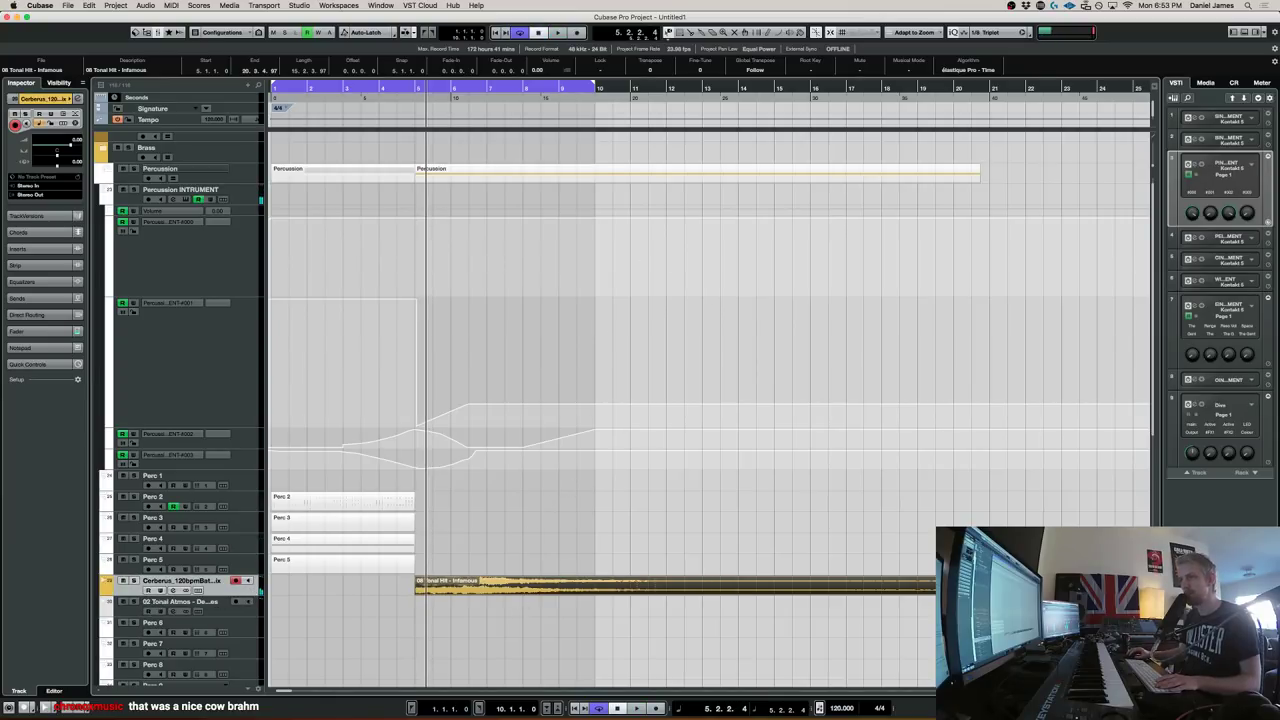
pyautogui.click(44, 331)
pyautogui.moveTo(27, 410); pyautogui.dragTo(27, 452)
pyautogui.press('space')
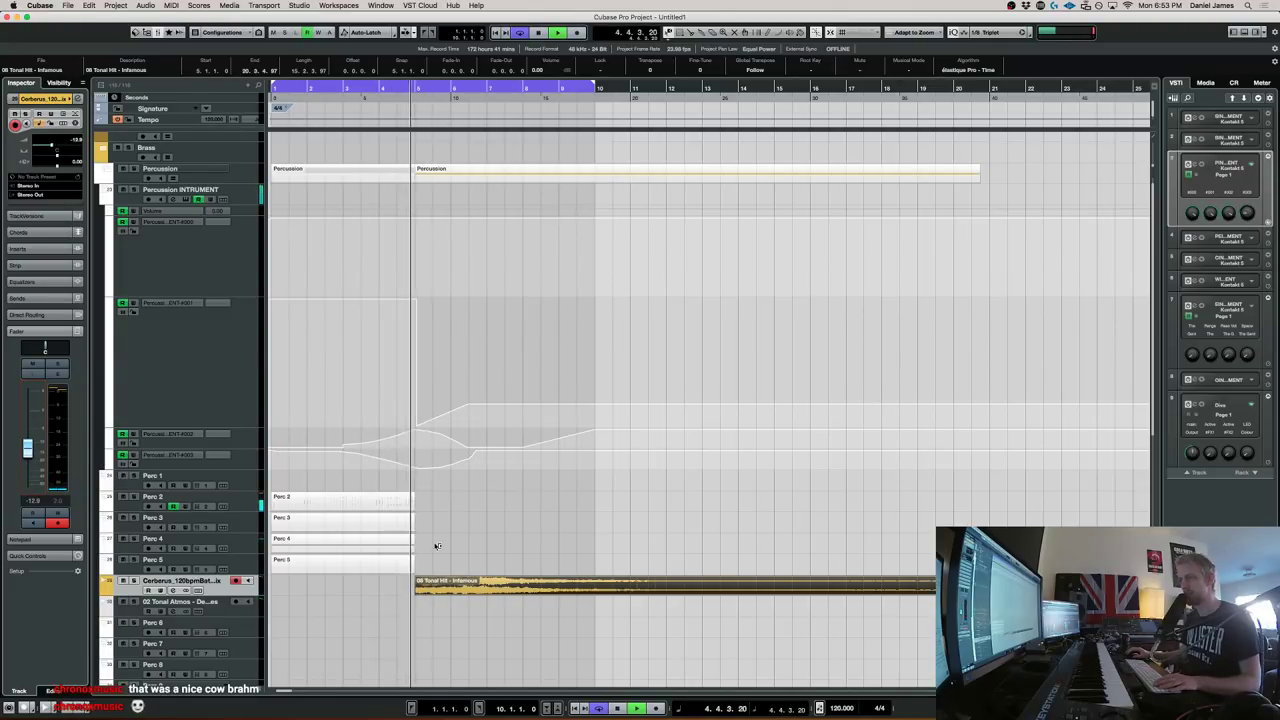
pyautogui.press('Delete')
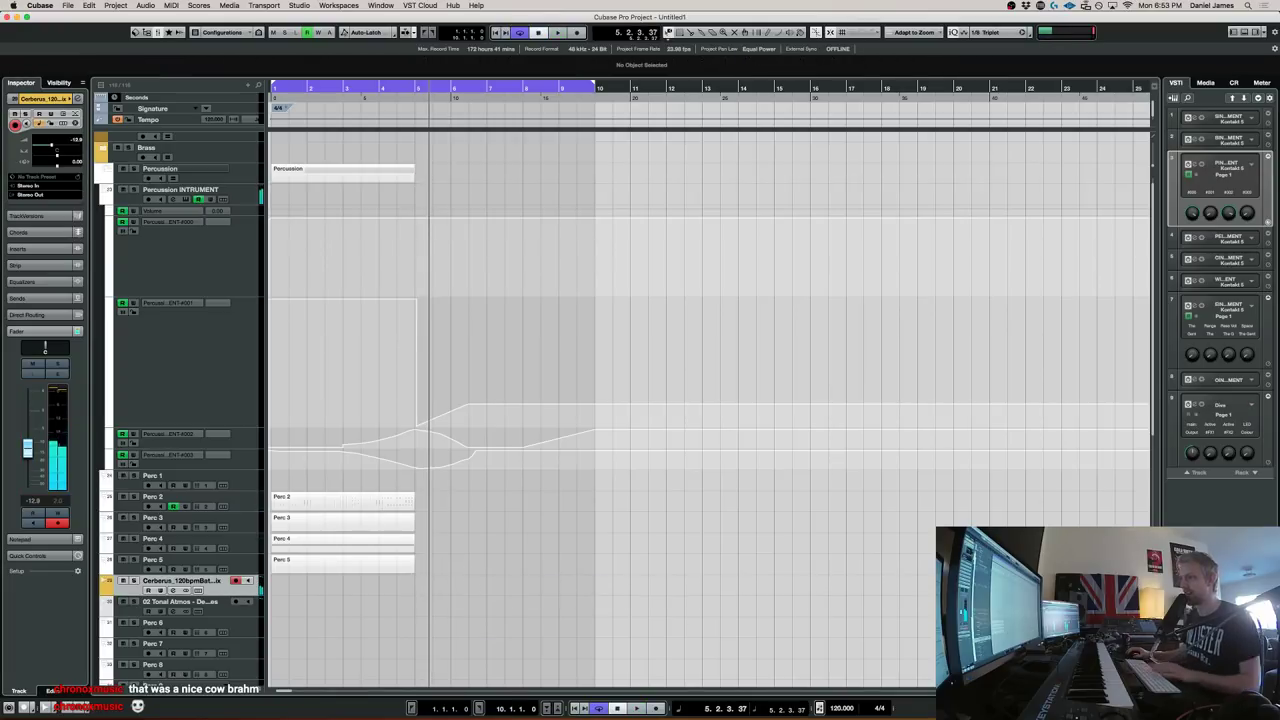
# Switch to Finder and preview the Tonal Hits samples one after another, starting with 15 Tonal Hit - Styx.wav
pyautogui.press('super+Tab')
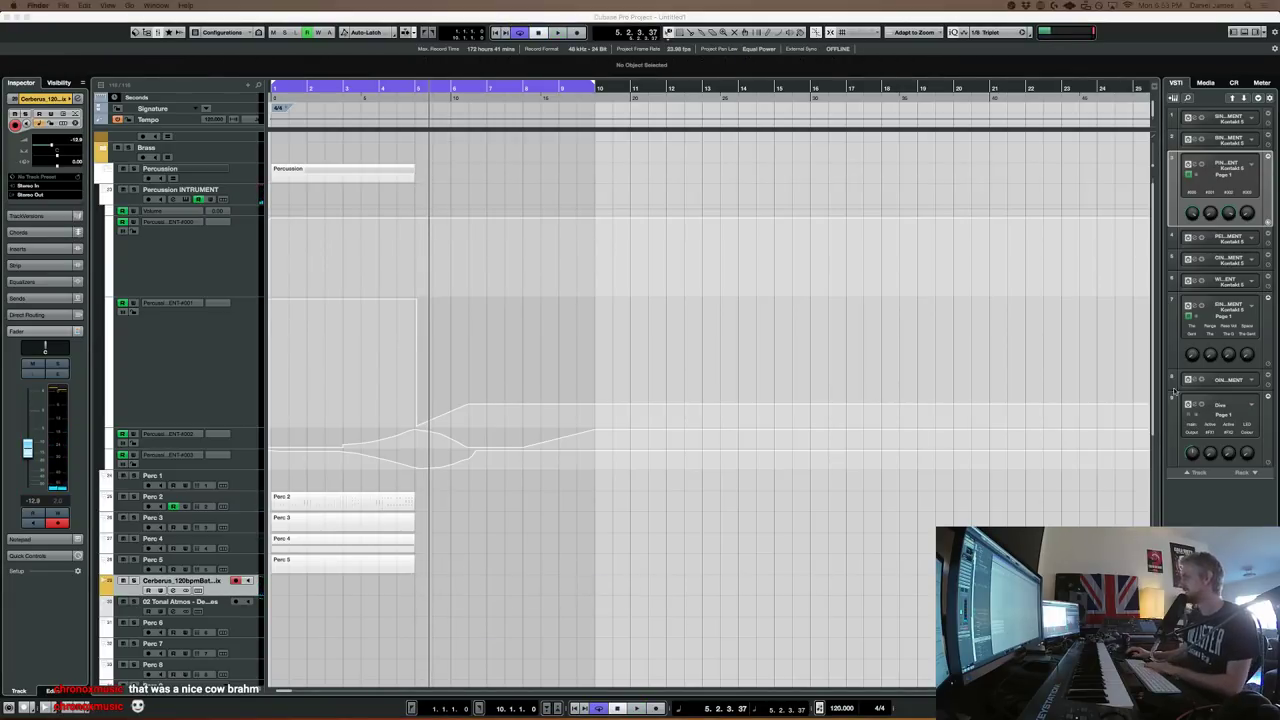
pyautogui.press('space')
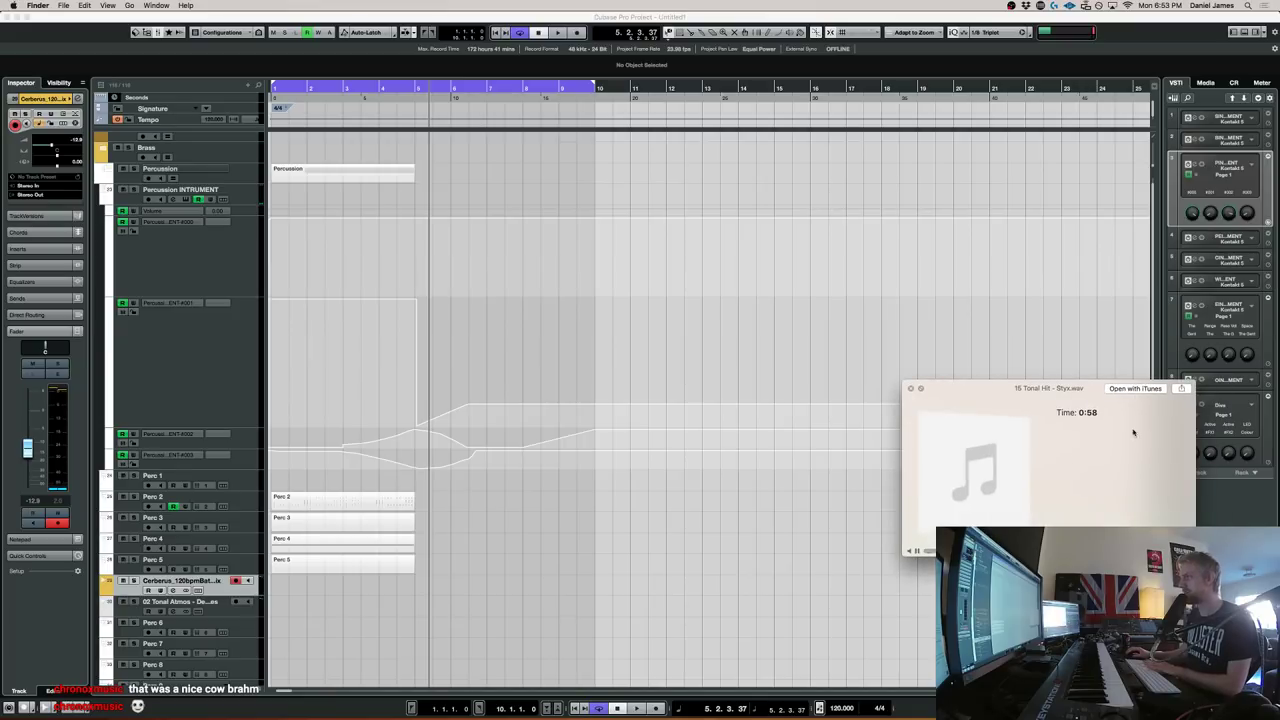
pyautogui.press('Down')
pyautogui.press('Down')
pyautogui.press('Up')
pyautogui.press('Up')
pyautogui.press('Up')
pyautogui.press('Up')
pyautogui.press('Up')
pyautogui.press('Up')
pyautogui.press('Up')
pyautogui.press('Up')
# Leave the 01 Tonal Hits folder and preview 01 Atonal SFX - Armistice.wav
pyautogui.press('Left')
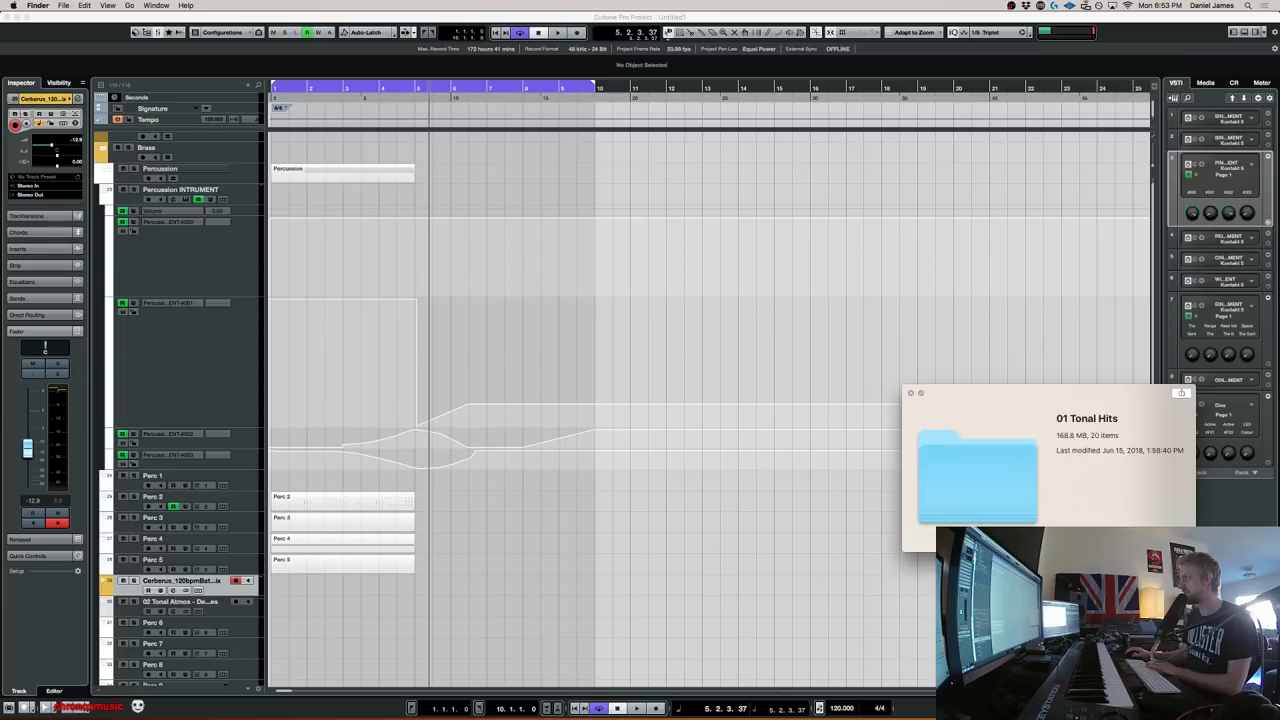
pyautogui.press('Up')
pyautogui.press('Right')
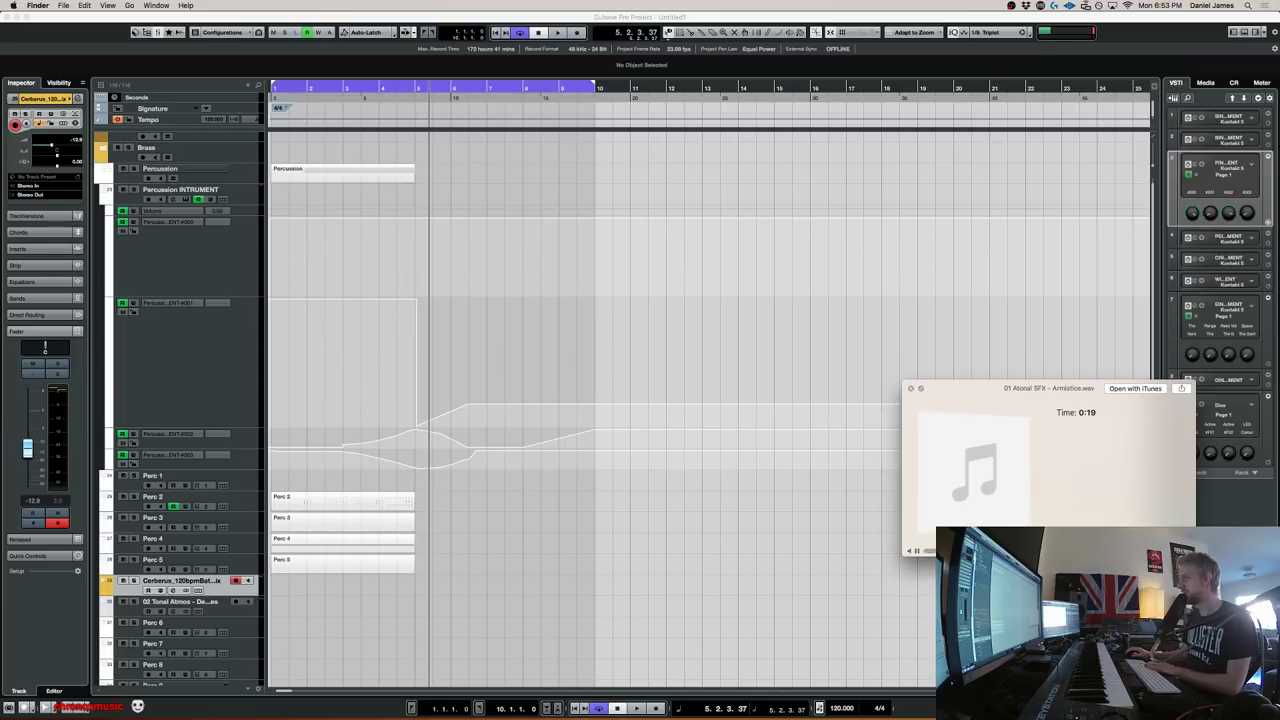
# Import 01 Atonal SFX - Armistice onto the Cerberus track and remove the part of the clip before the project cursor
pyautogui.press('space')
pyautogui.moveTo(1279, 366); pyautogui.dragTo(338, 592)
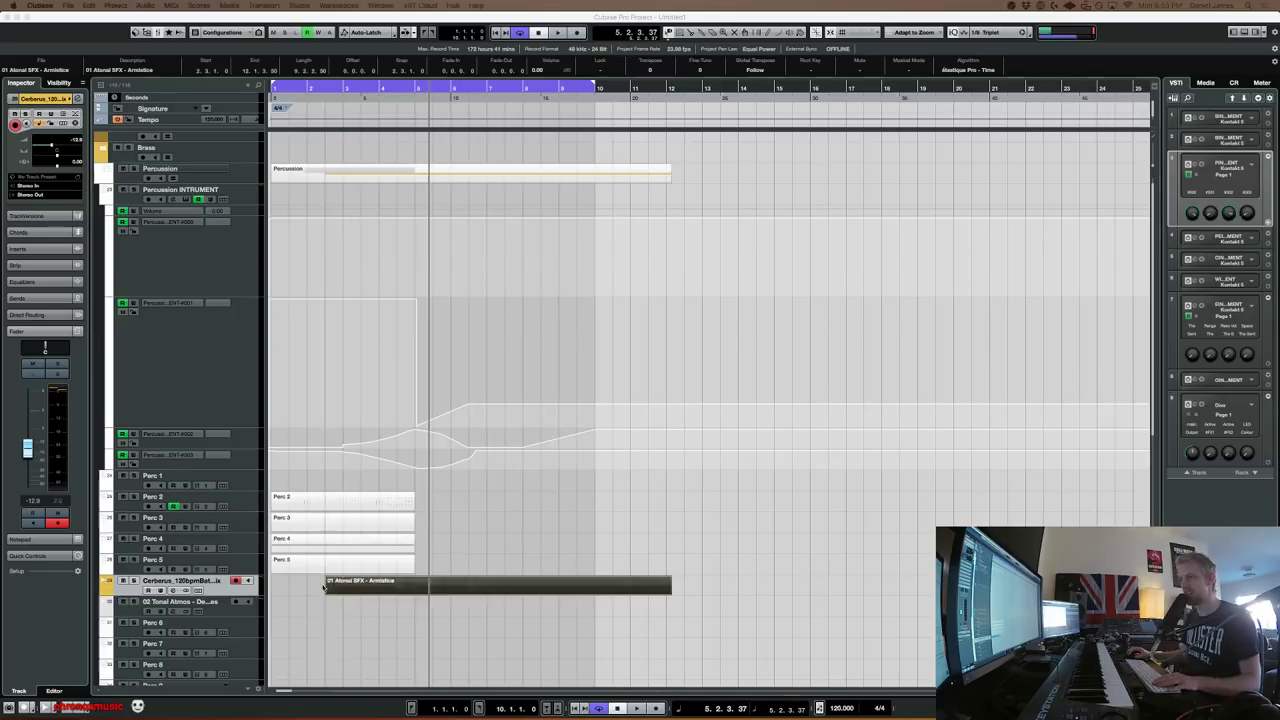
pyautogui.click(432, 590)
pyautogui.press('1')
pyautogui.click(405, 588)
pyautogui.press('Delete')
# Move the remaining Armistice clip to bar 1 and play it from the start of the project
pyautogui.moveTo(474, 588); pyautogui.dragTo(325, 587)
pyautogui.press('.')
pyautogui.press('space')
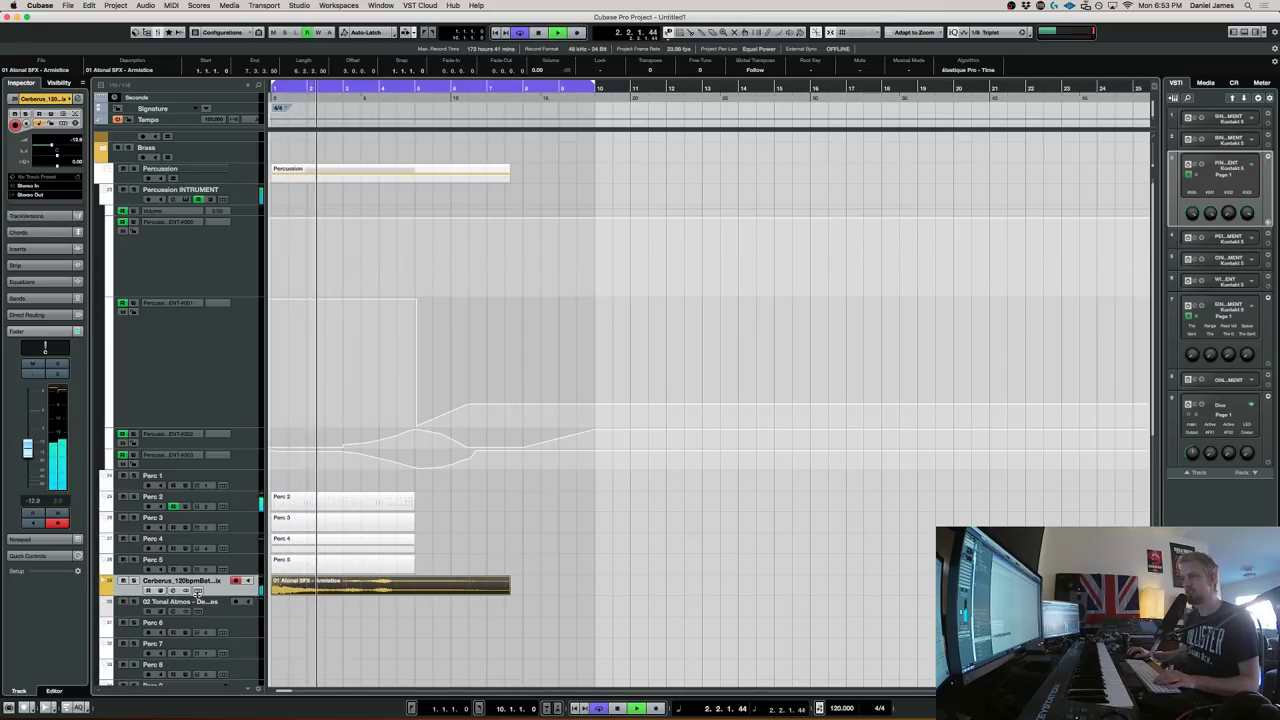
pyautogui.press('space')
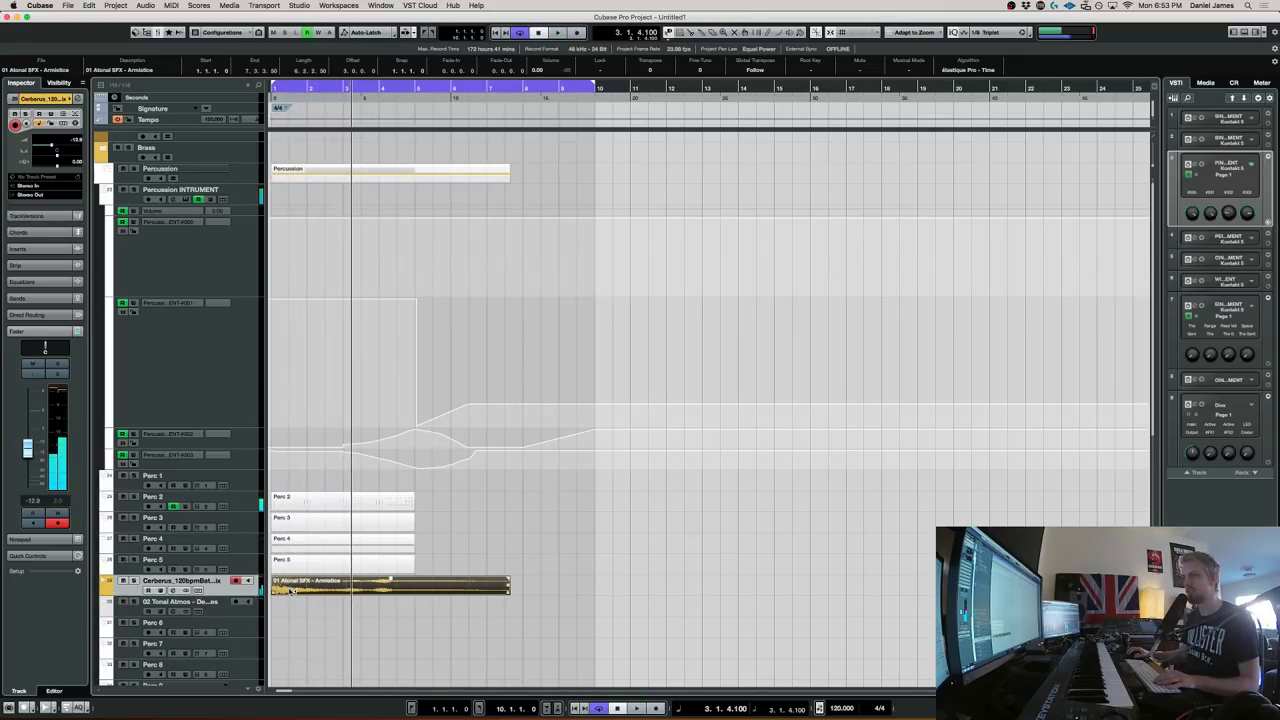
# Reverse the Armistice clip, play it with the Cerberus track soloed, and delete the clip
pyautogui.rightClick(377, 586)
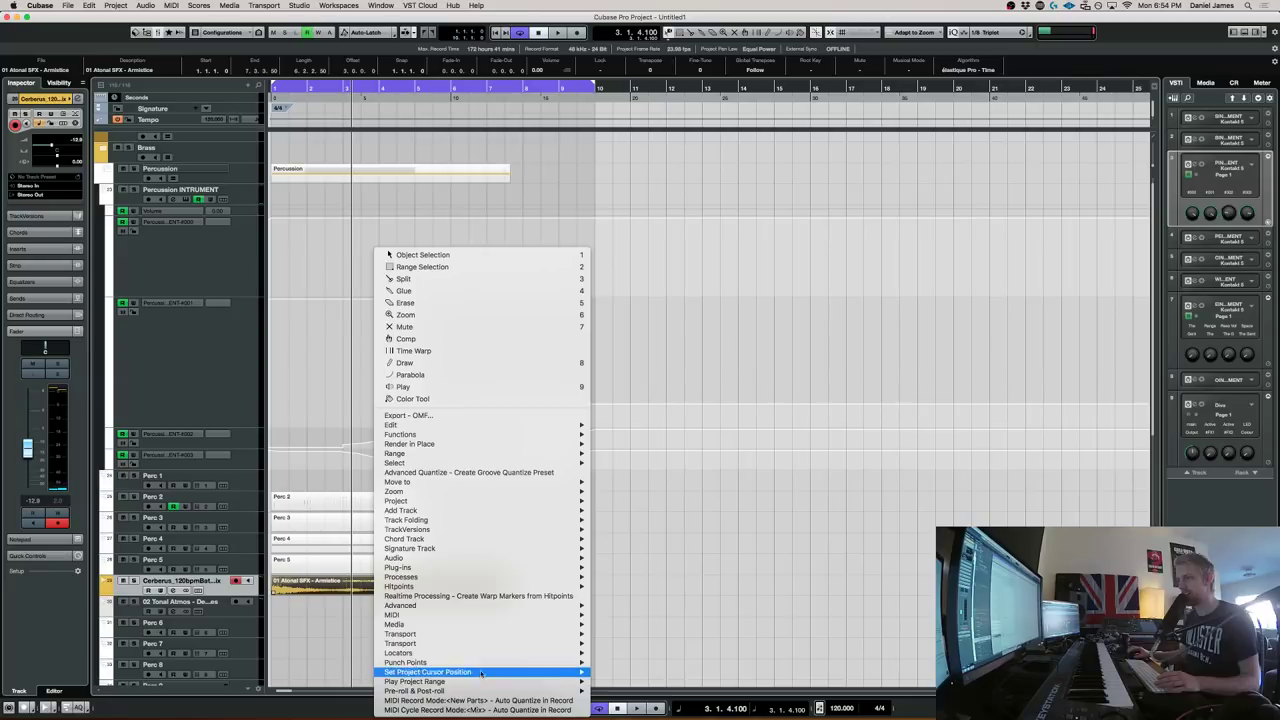
pyautogui.moveTo(492, 579)
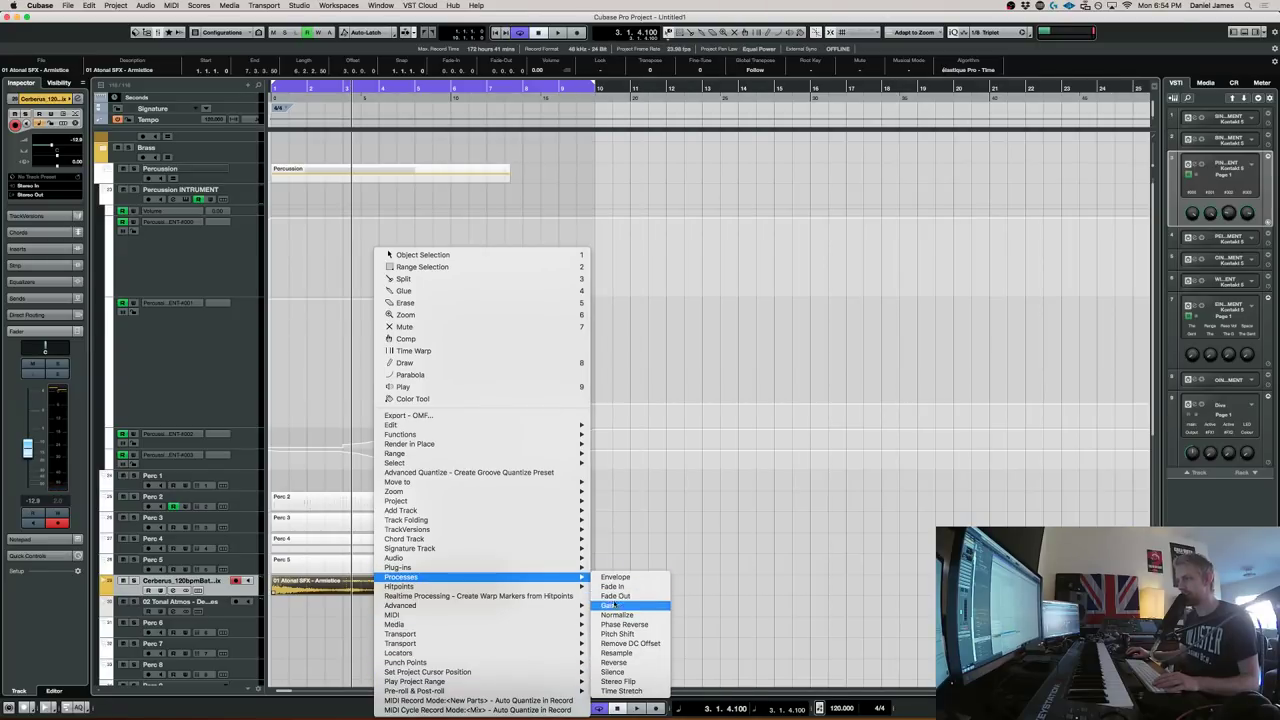
pyautogui.click(634, 655)
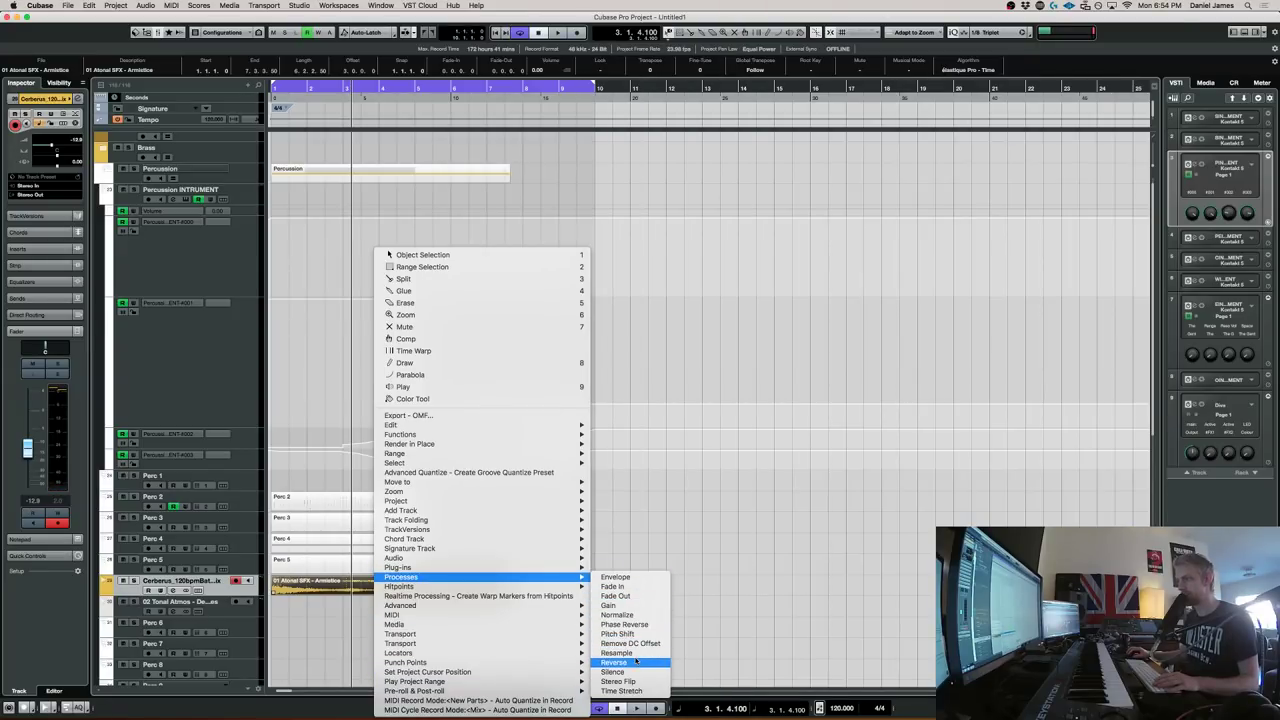
pyautogui.press('space')
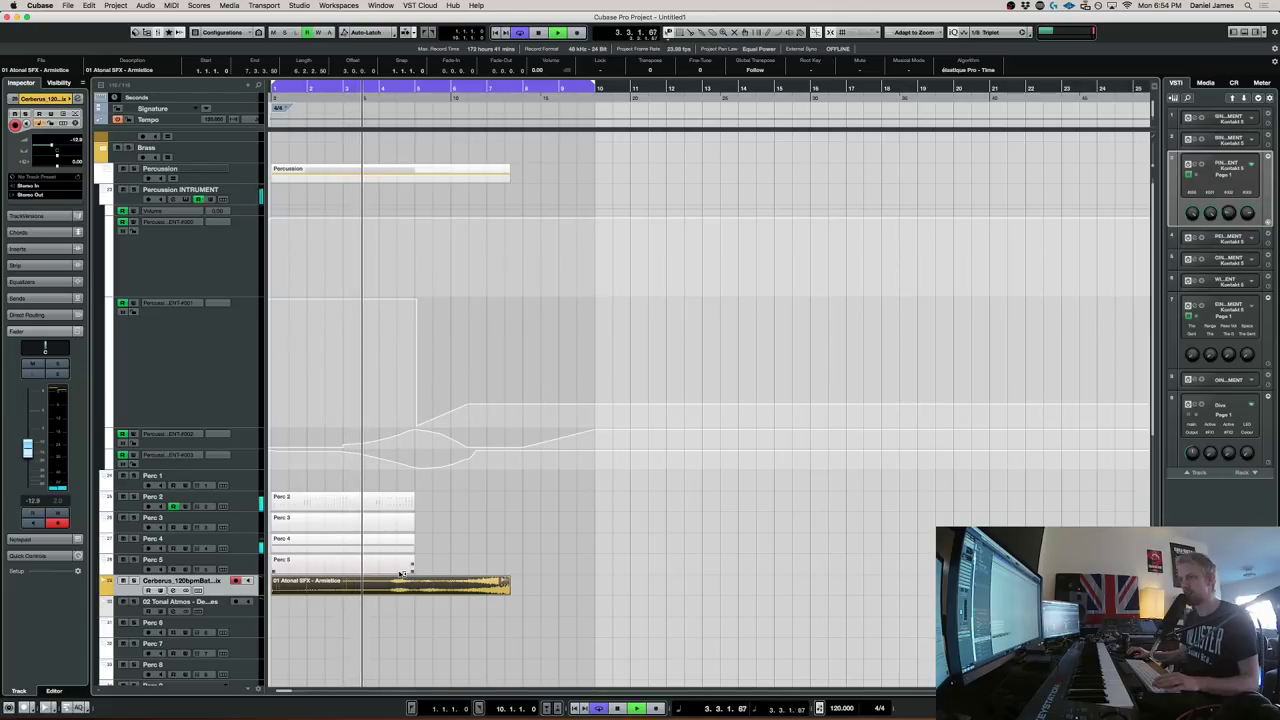
pyautogui.press('s')
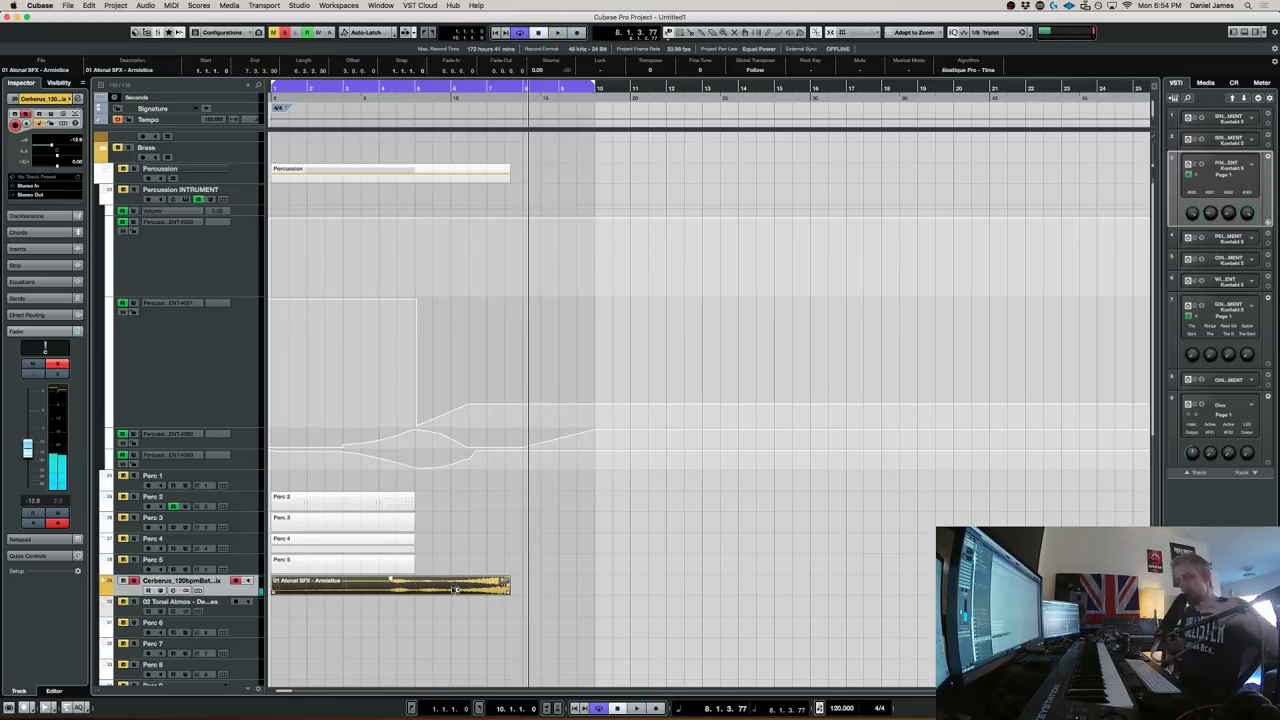
pyautogui.press('Delete')
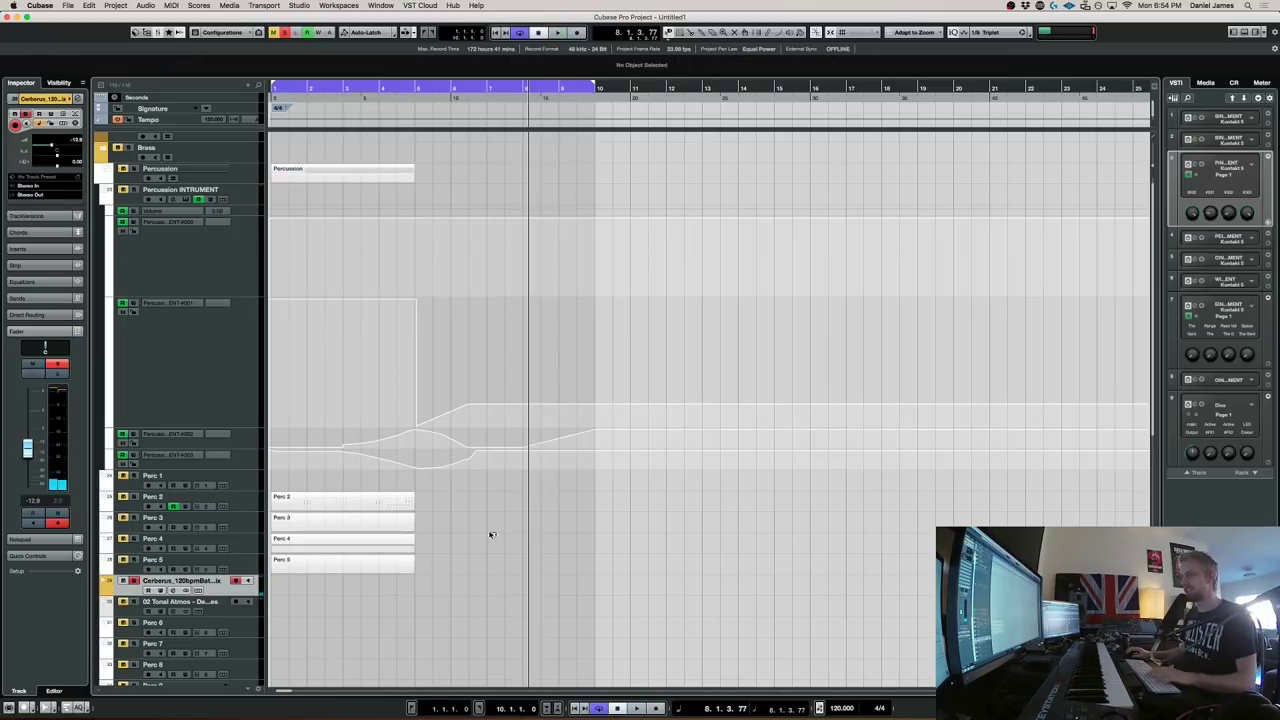
# Select the Perc 2 track, clear all solo and mute states, and open its Kontakt instrument over the arrangement
pyautogui.click(244, 527)
pyautogui.click(105, 495)
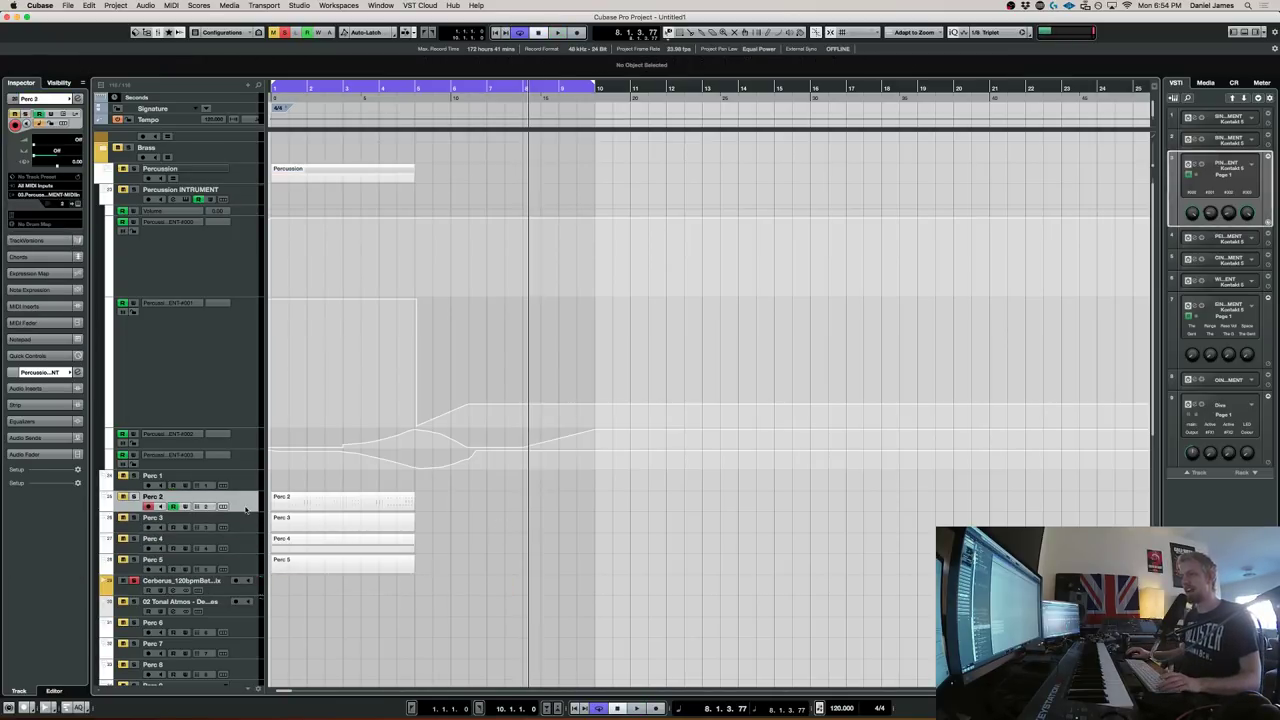
pyautogui.click(285, 32)
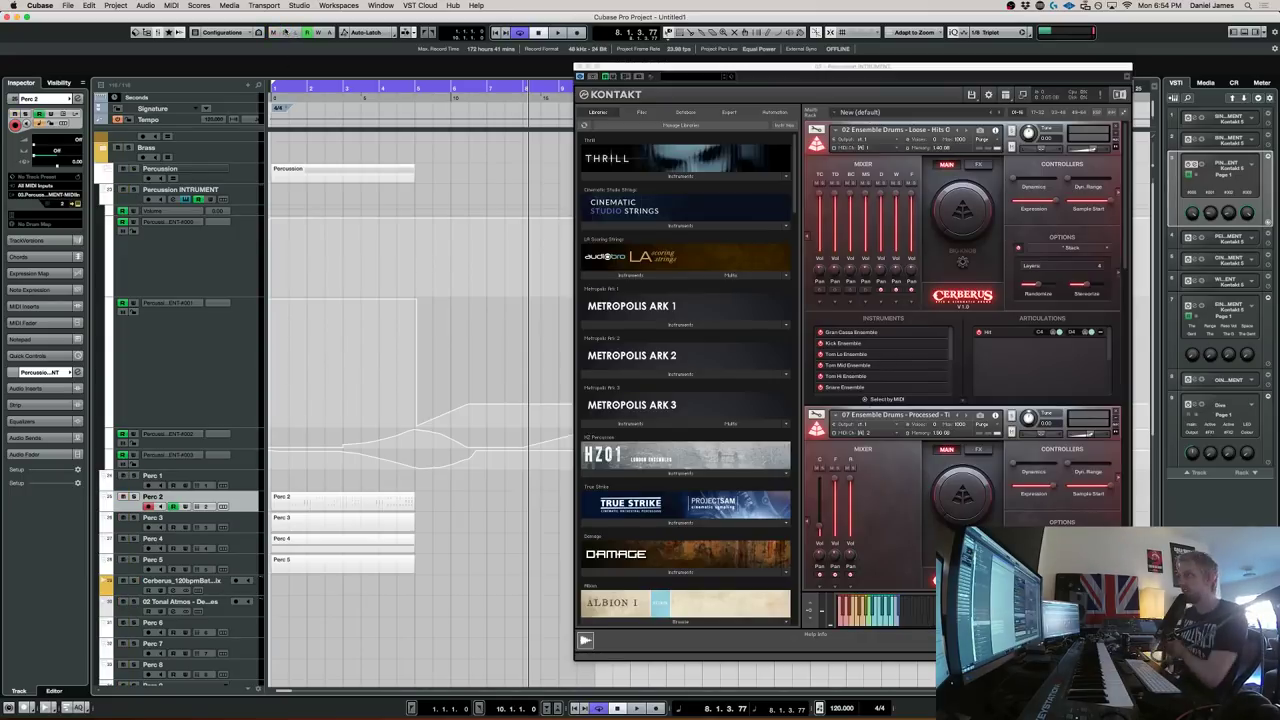
pyautogui.moveTo(810, 72); pyautogui.dragTo(471, 86)
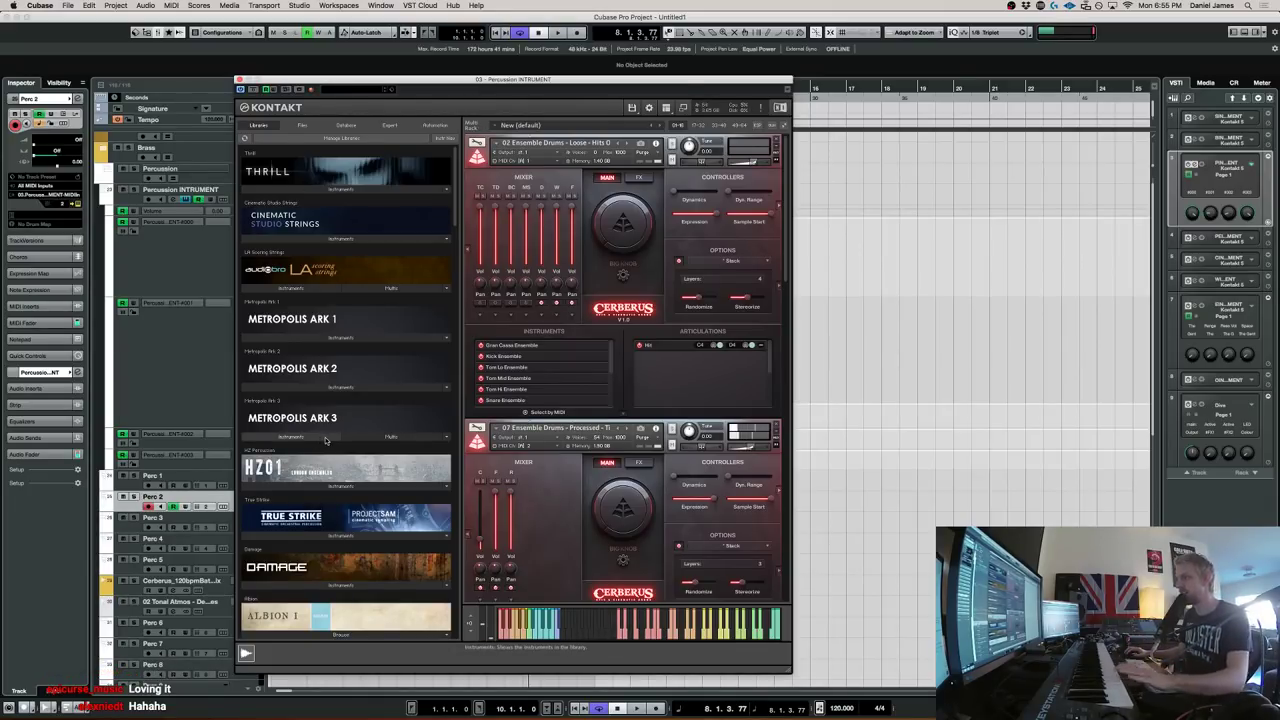
pyautogui.moveTo(695, 581)
pyautogui.mouseDown()
pyautogui.moveTo(646, 588)
pyautogui.moveTo(705, 596)
pyautogui.mouseUp()
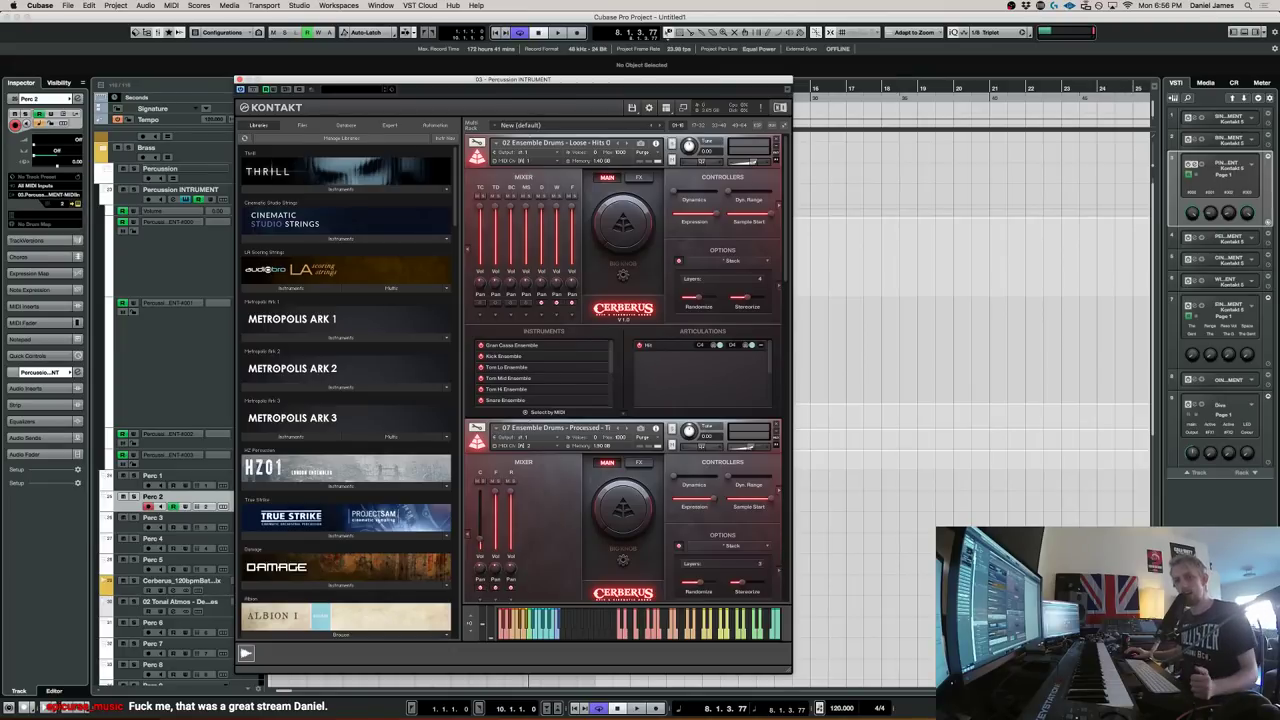
pyautogui.press('super+Tab')
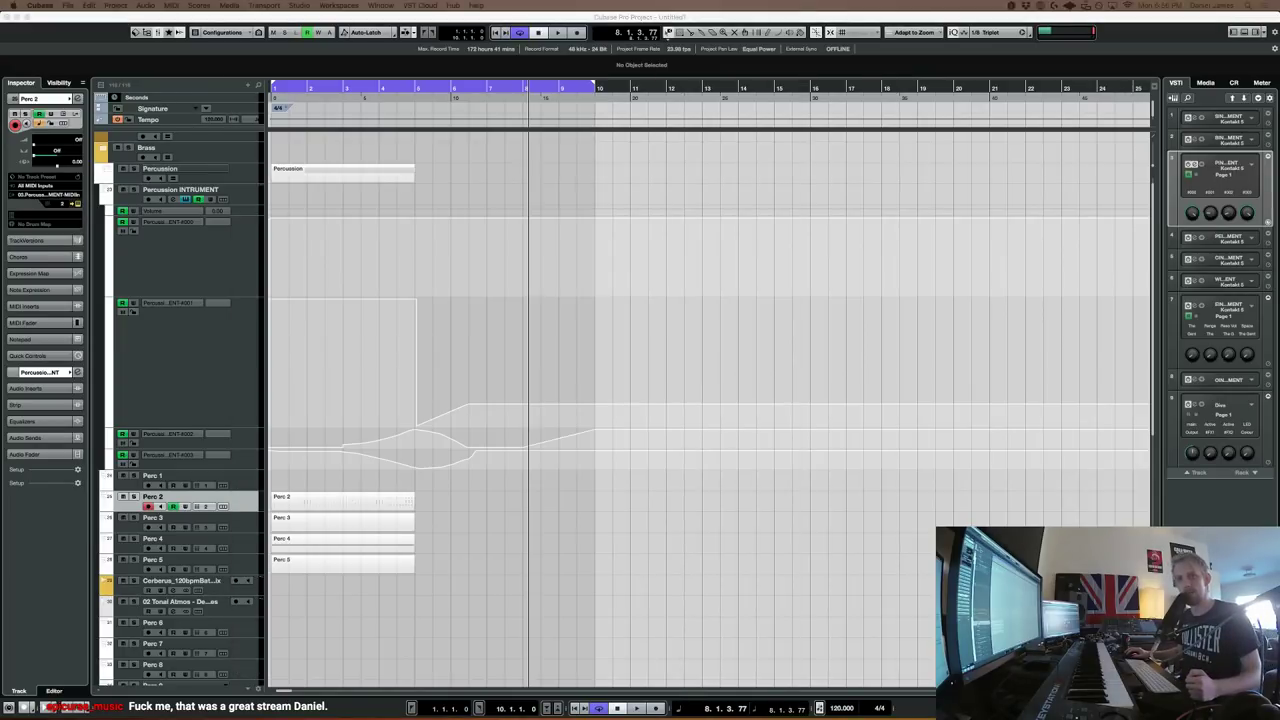
pyautogui.press('super+Tab')
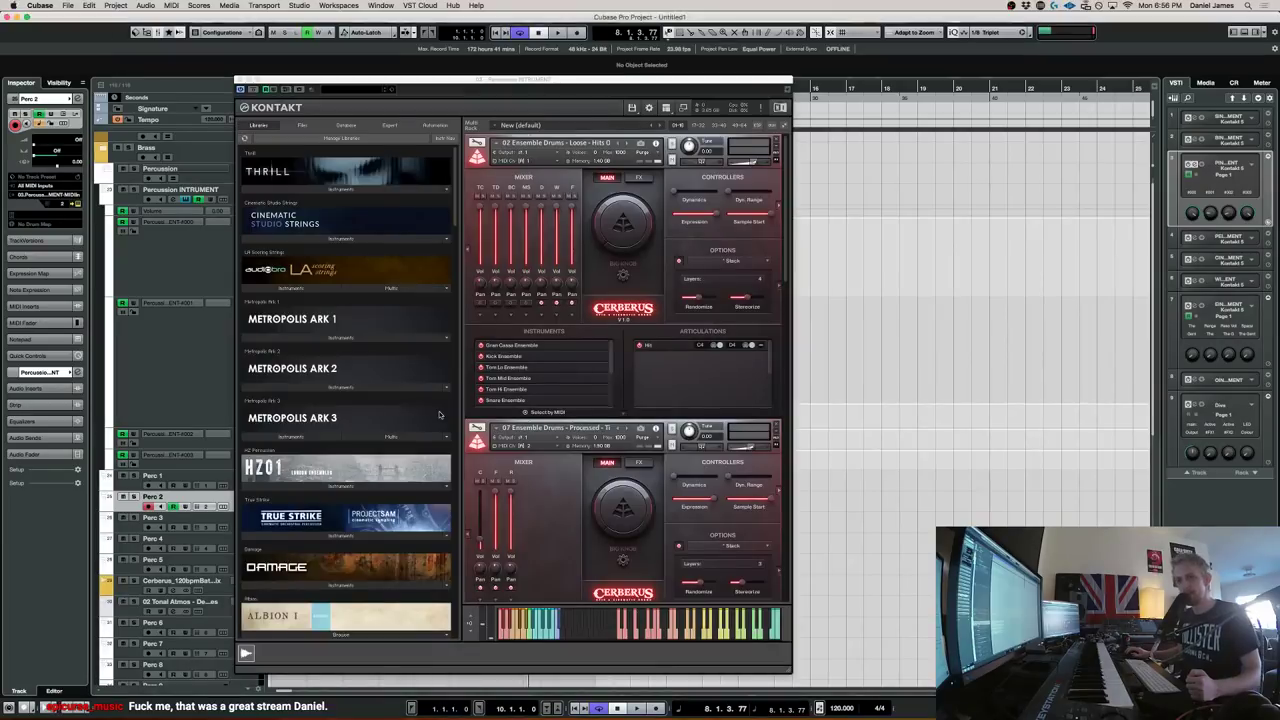